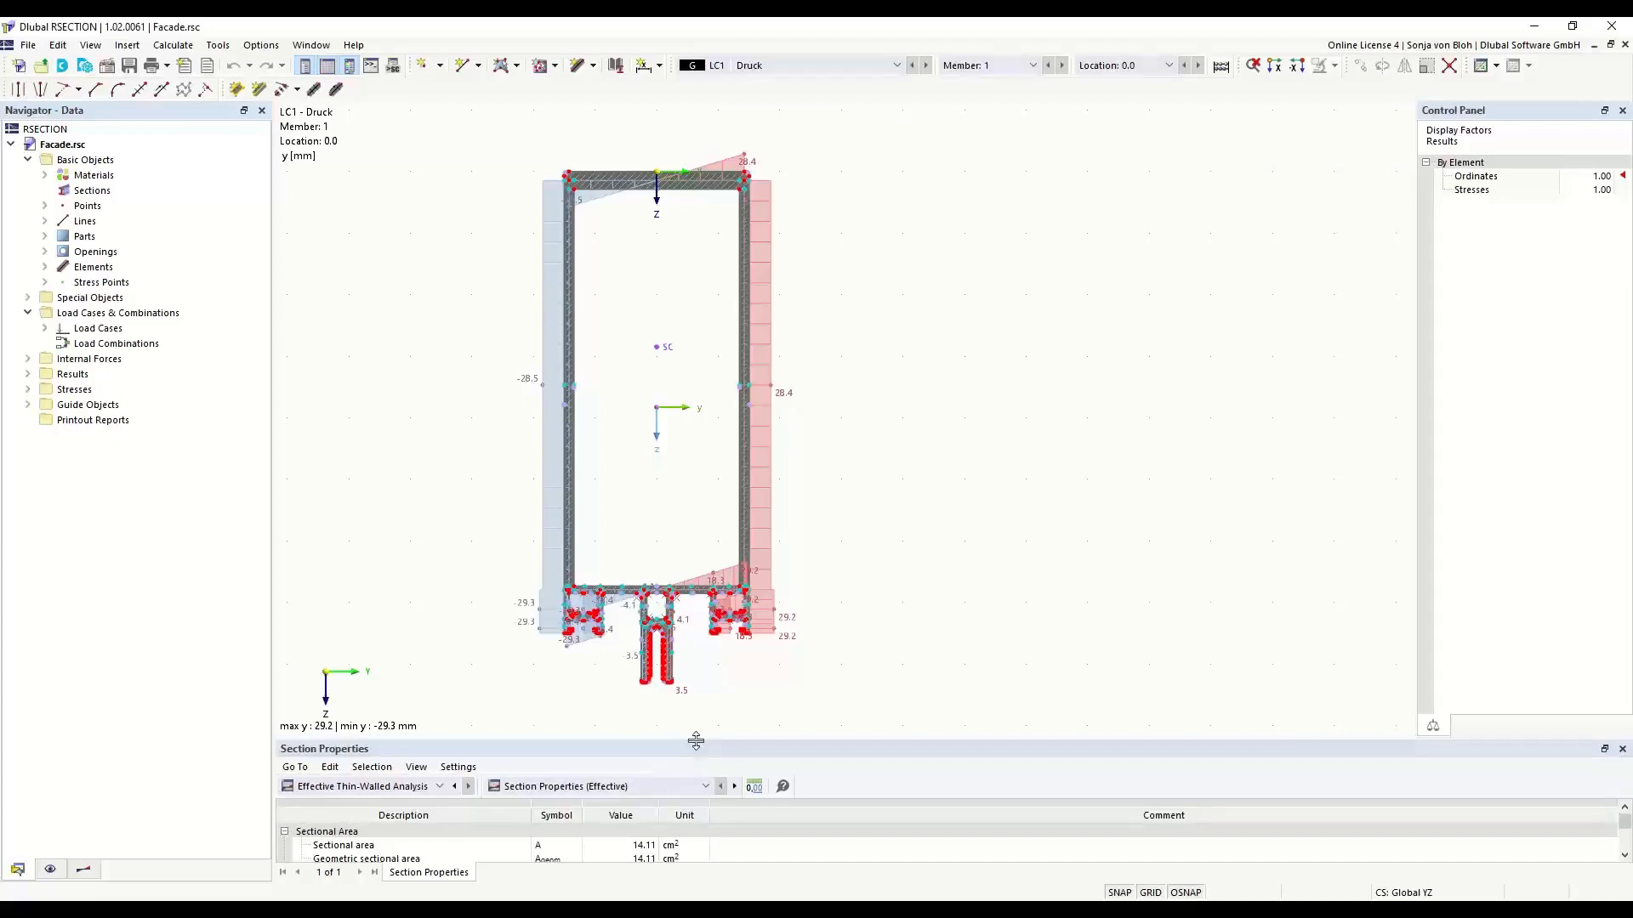
- Enlarge the Section Properties table and review the navigator's display and results settings before returning to the model data
left_click_drag(695, 742, 719, 646)
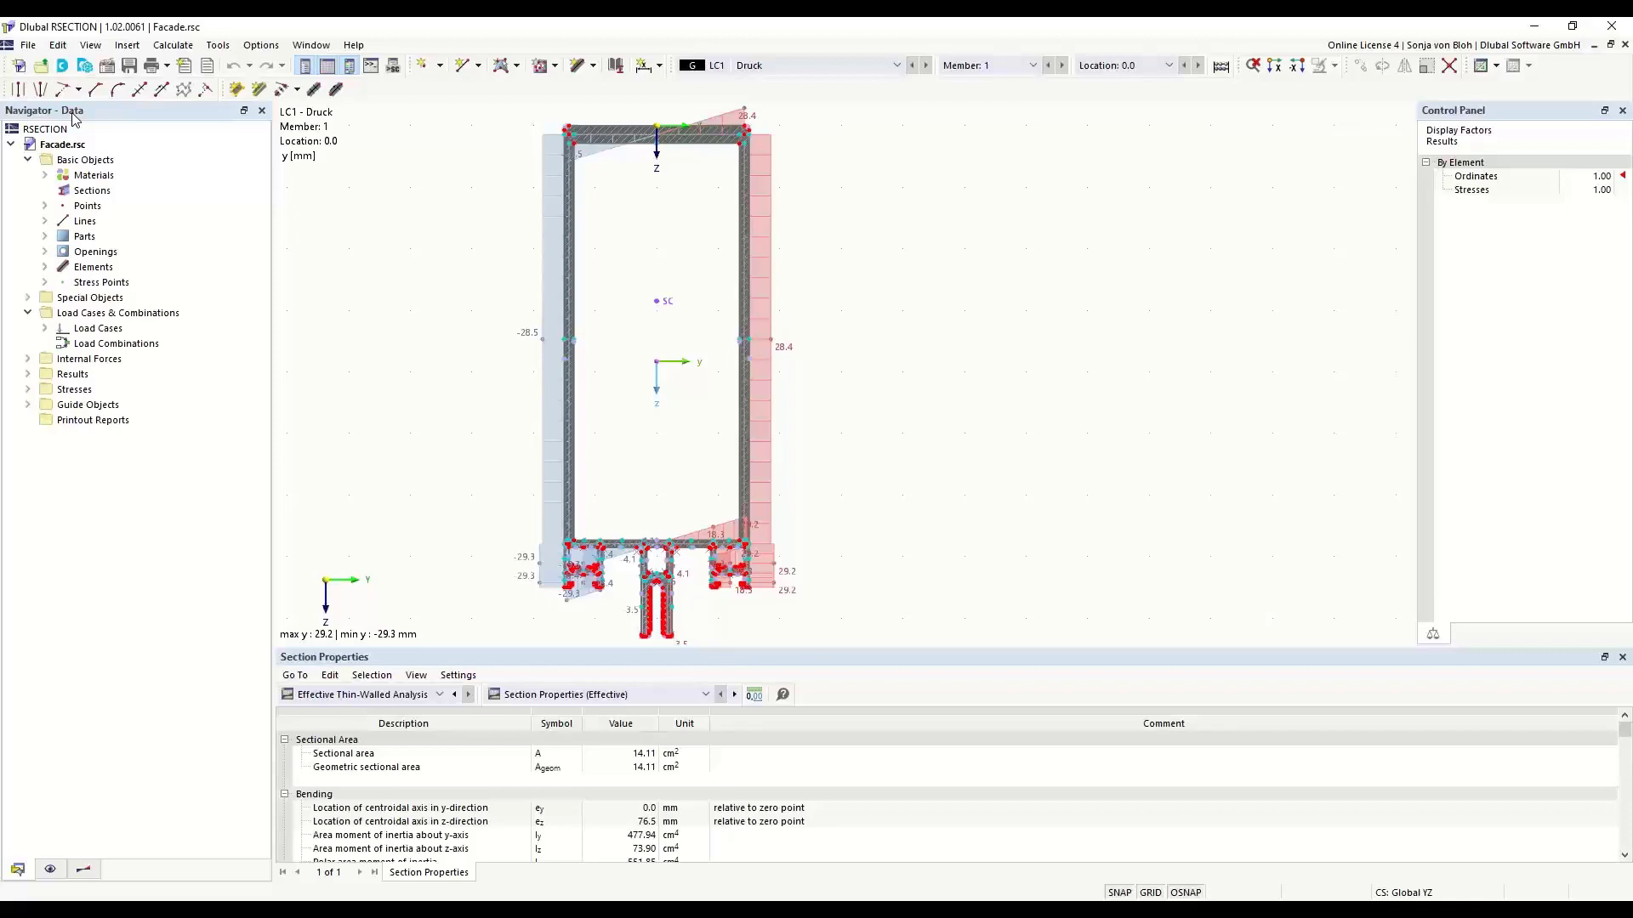
left_click(50, 870)
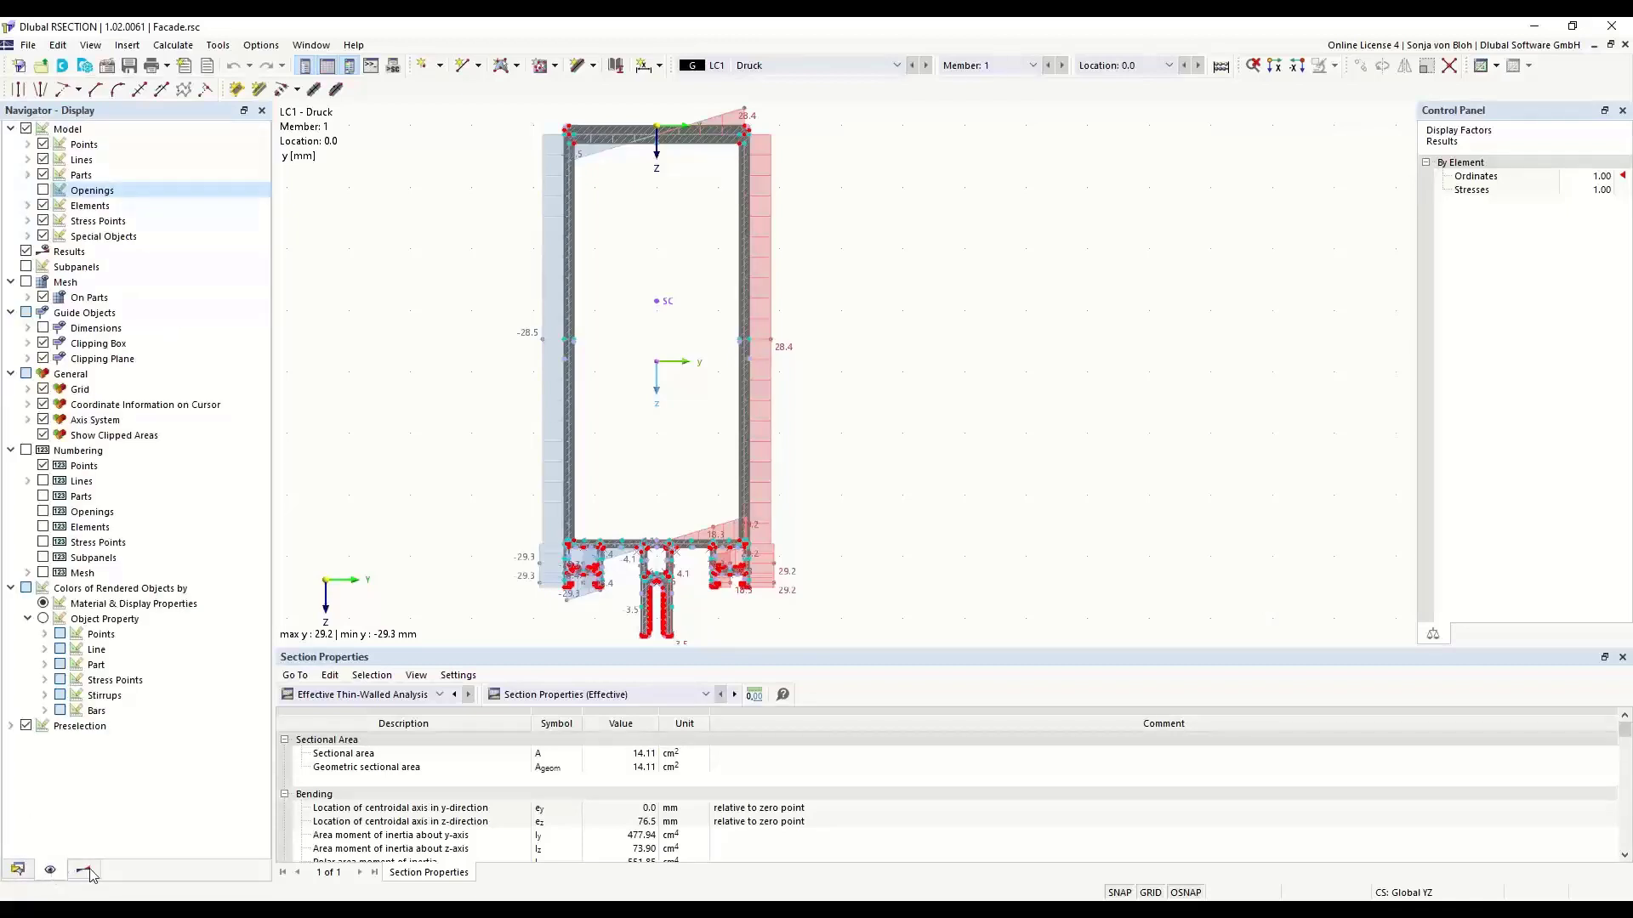
left_click(85, 871)
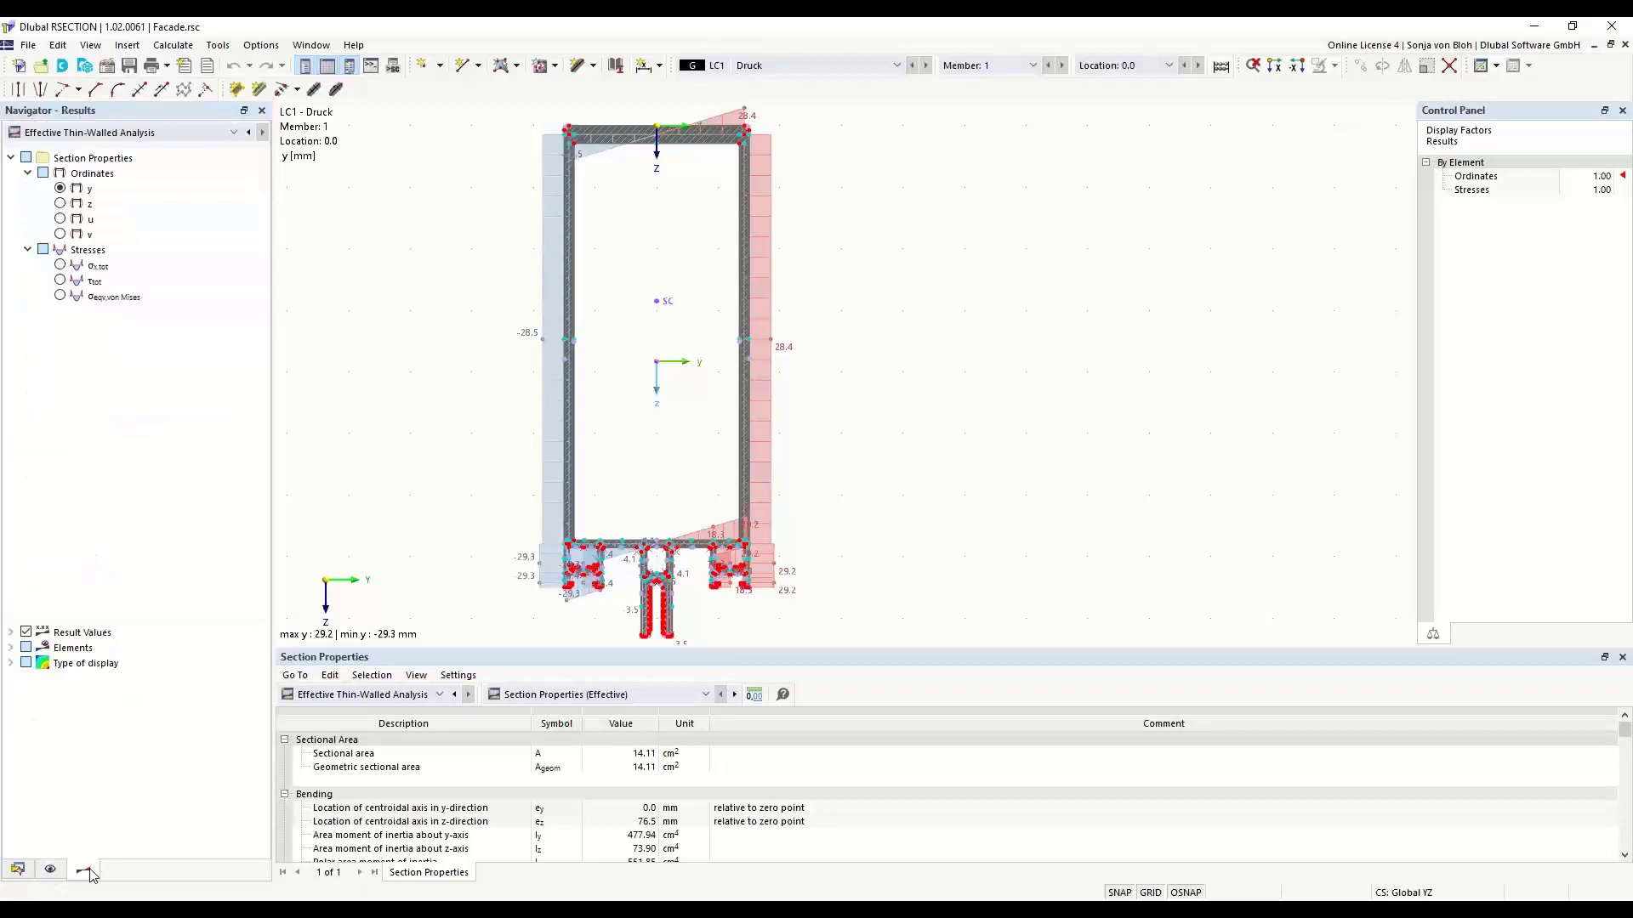
left_click(17, 869)
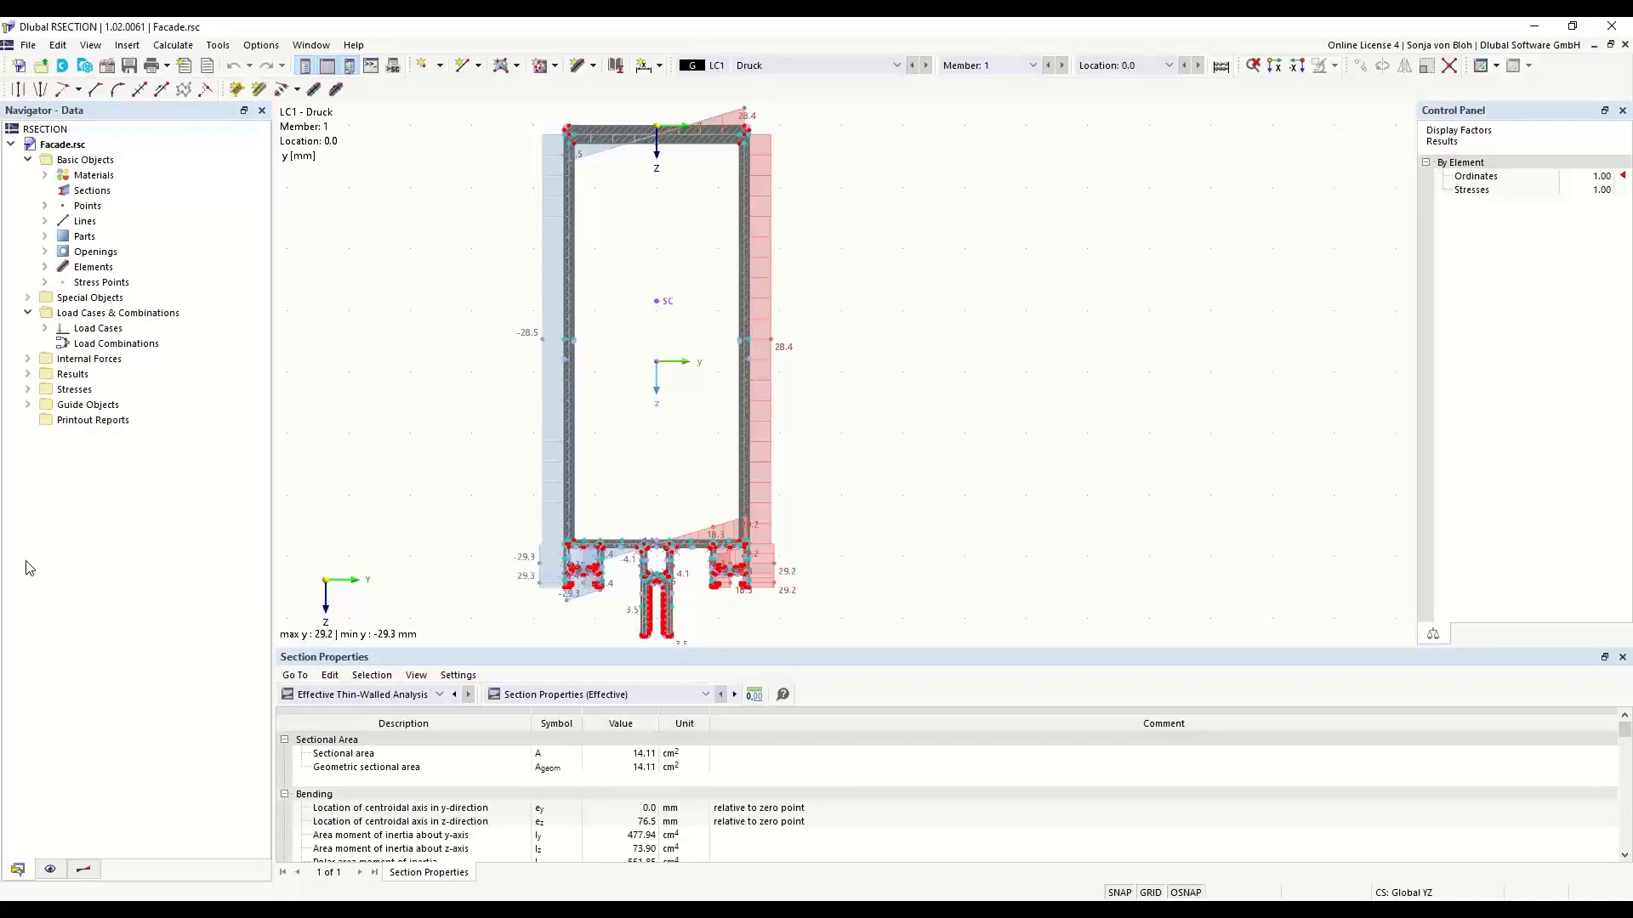
- List the section's points and inspect the definition of point 3 without changing it
left_click(44, 206)
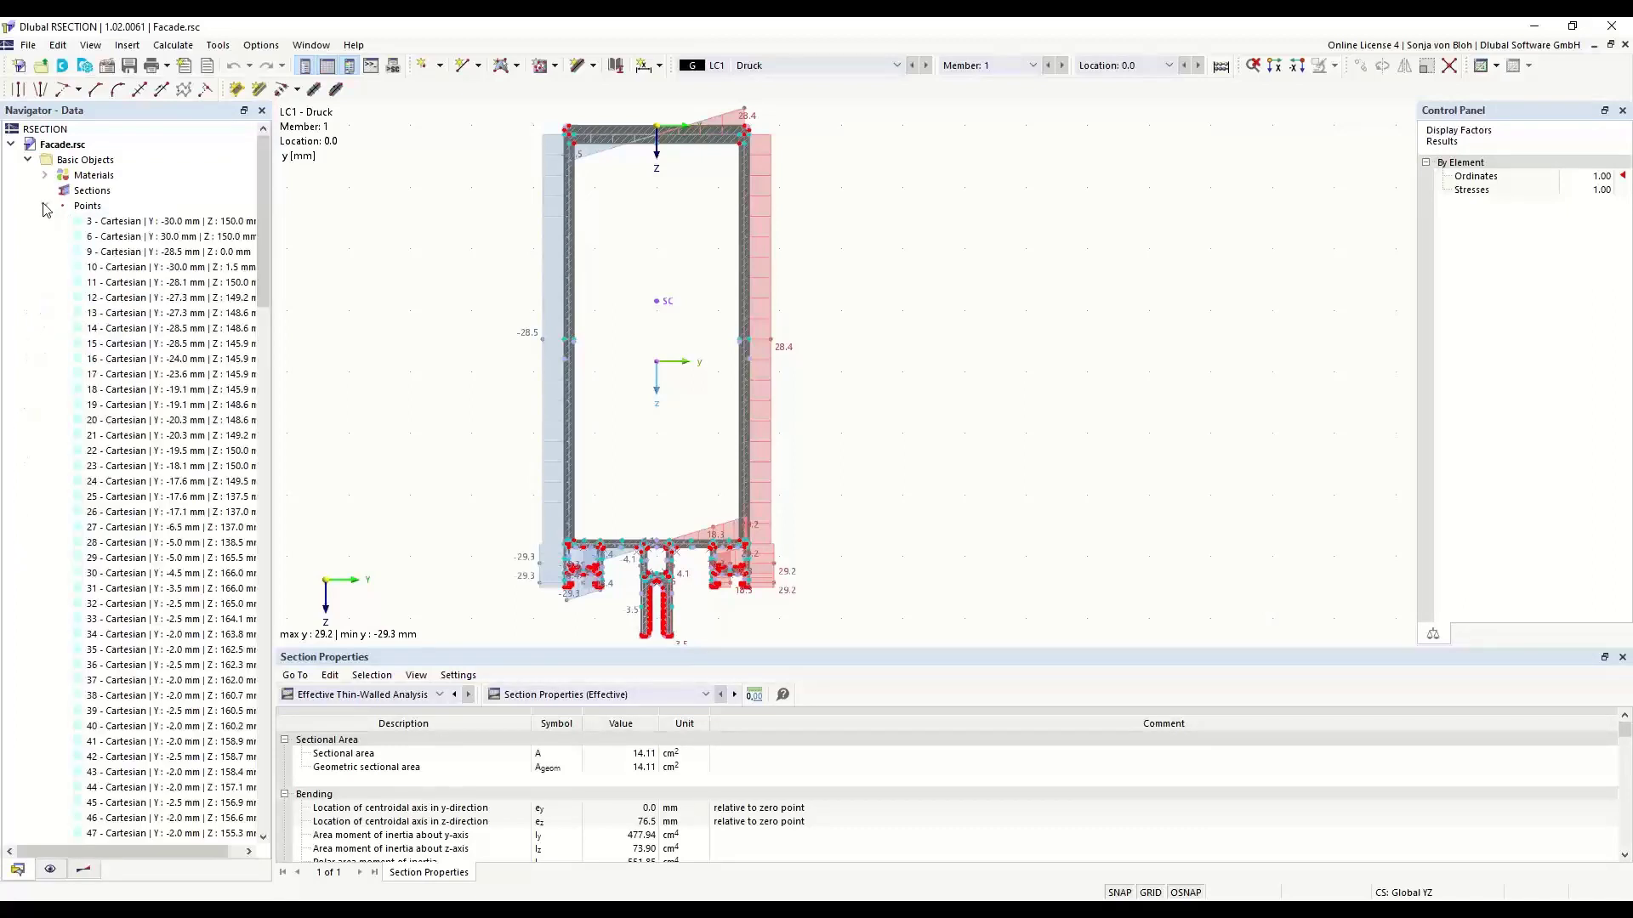
double_click(133, 223)
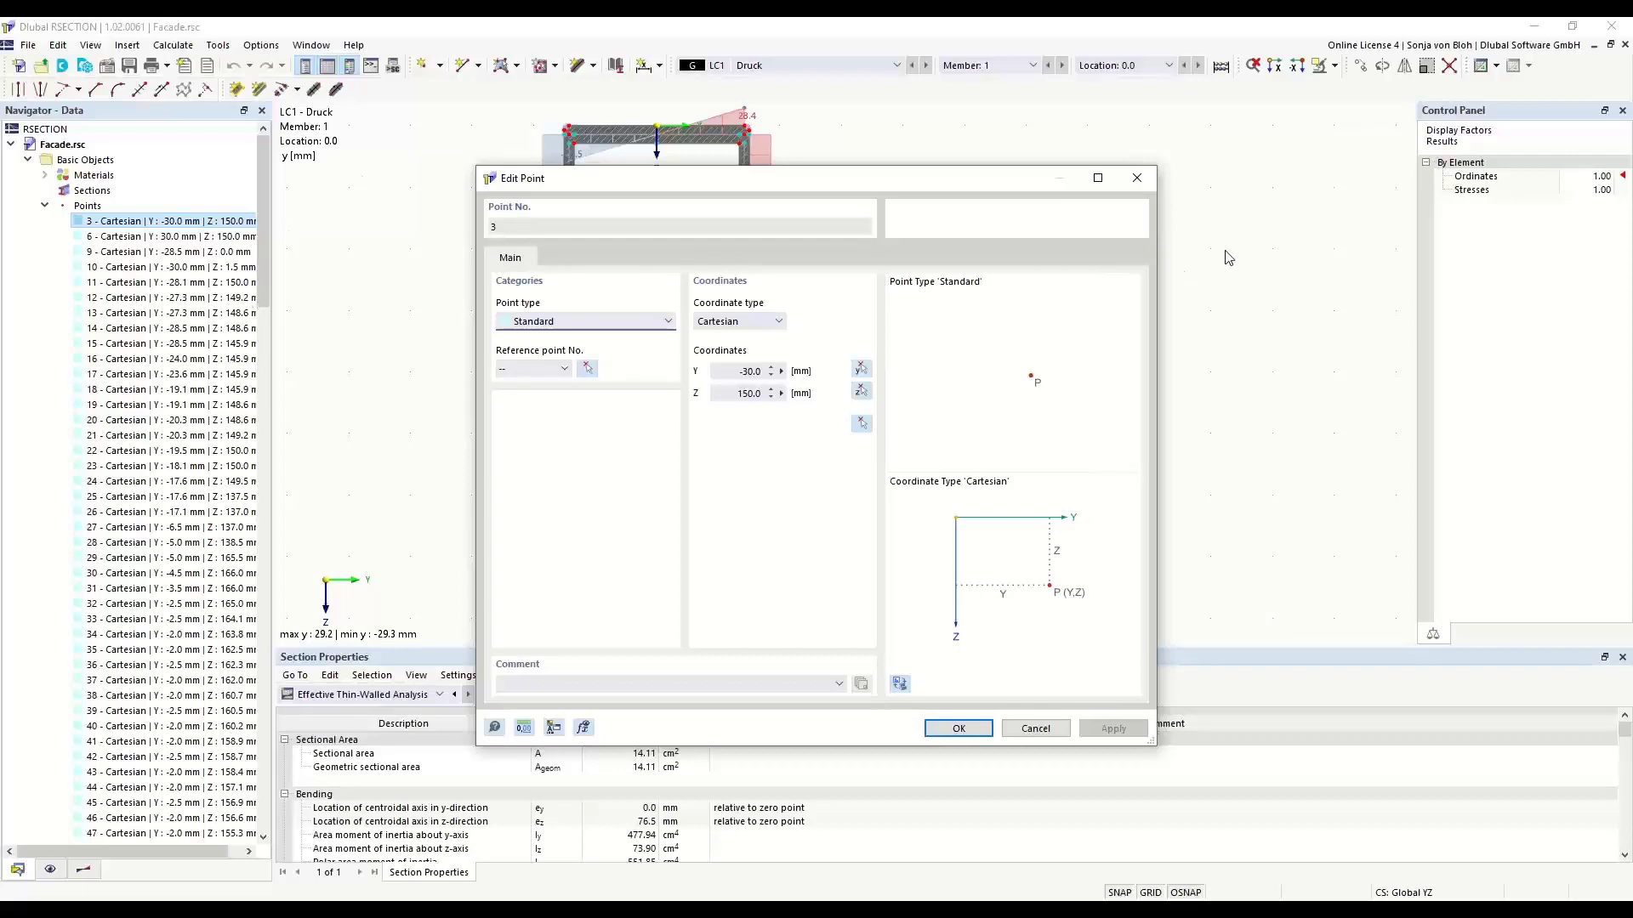
left_click(1137, 178)
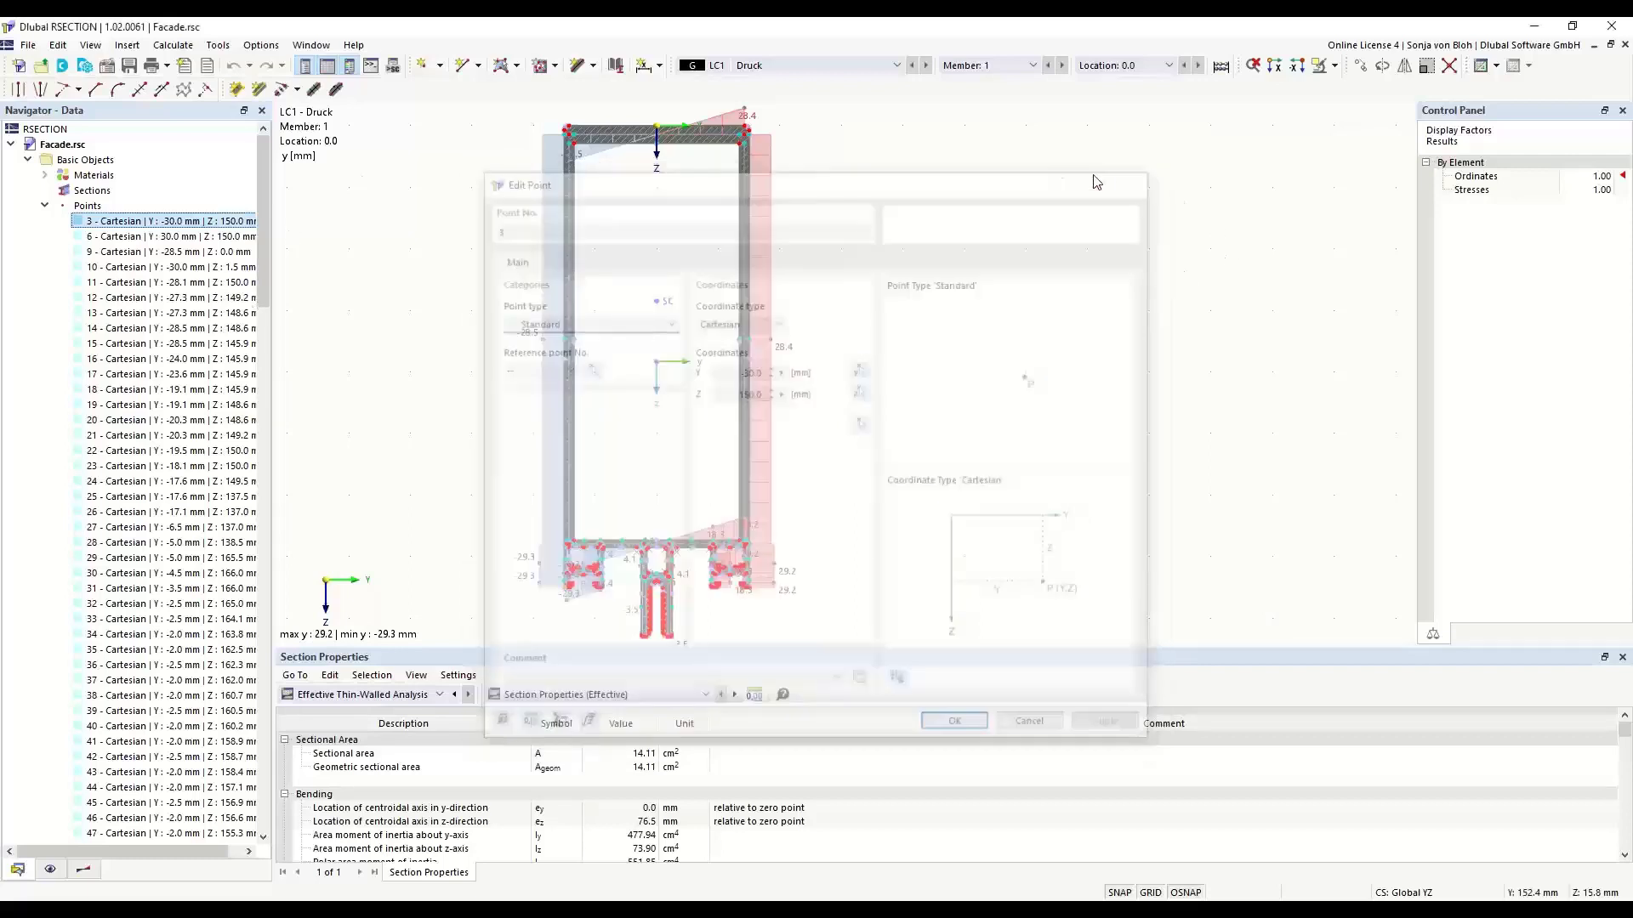
- Look up the available ways of creating a new point without creating one
right_click(94, 207)
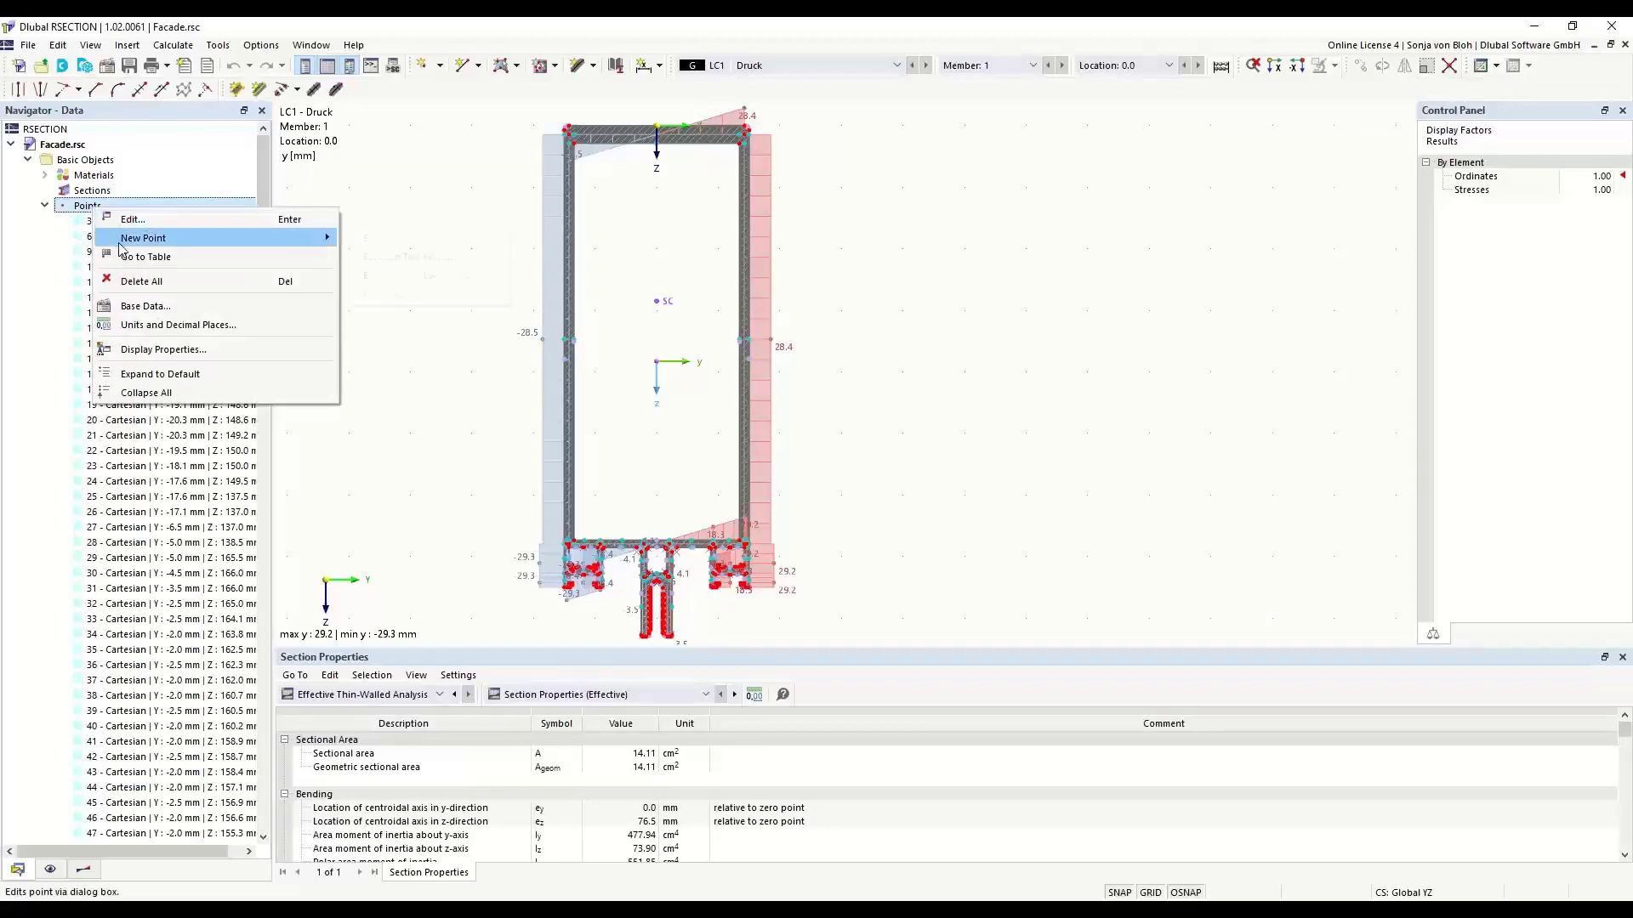
mouse_move(121, 245)
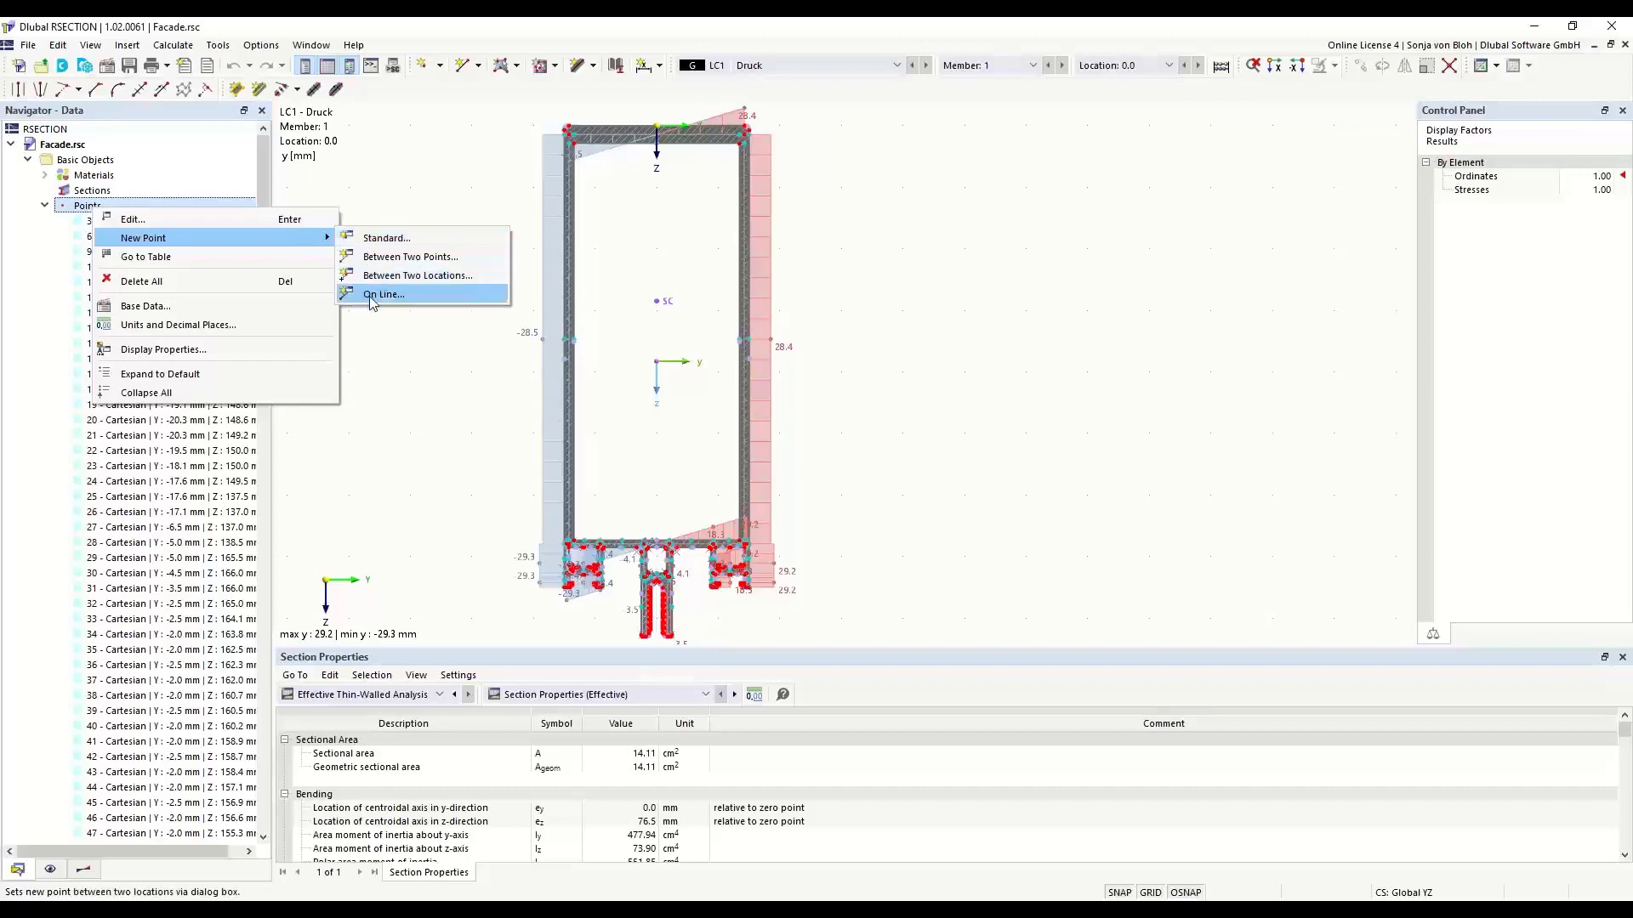
left_click(435, 435)
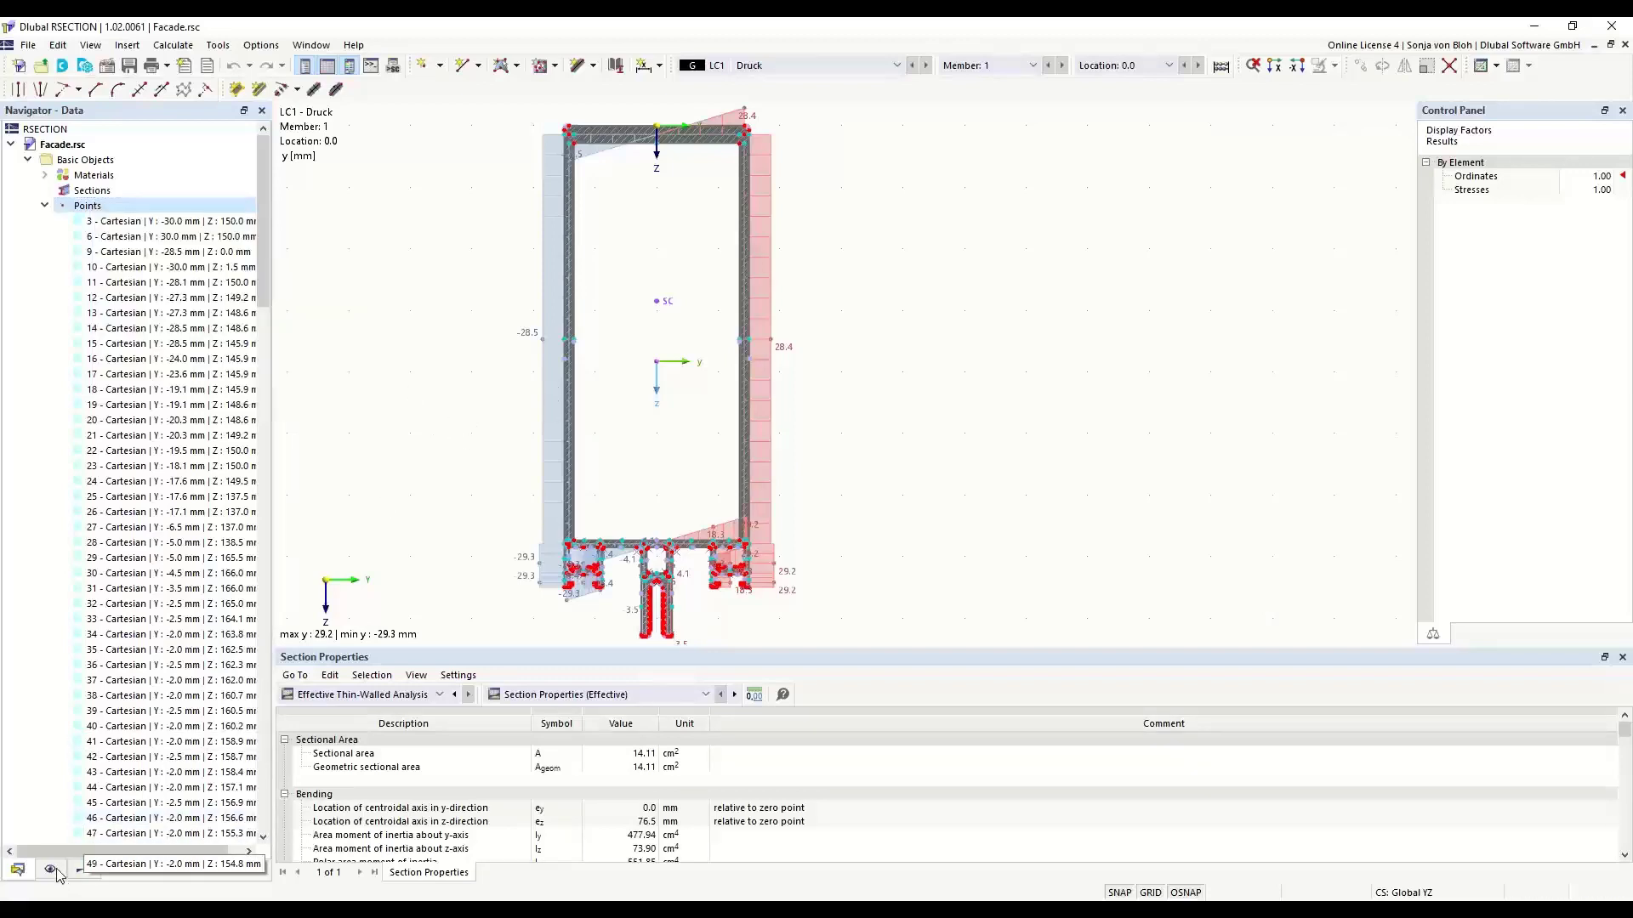
- Hide the model's points in the graphic and show them again
left_click(50, 869)
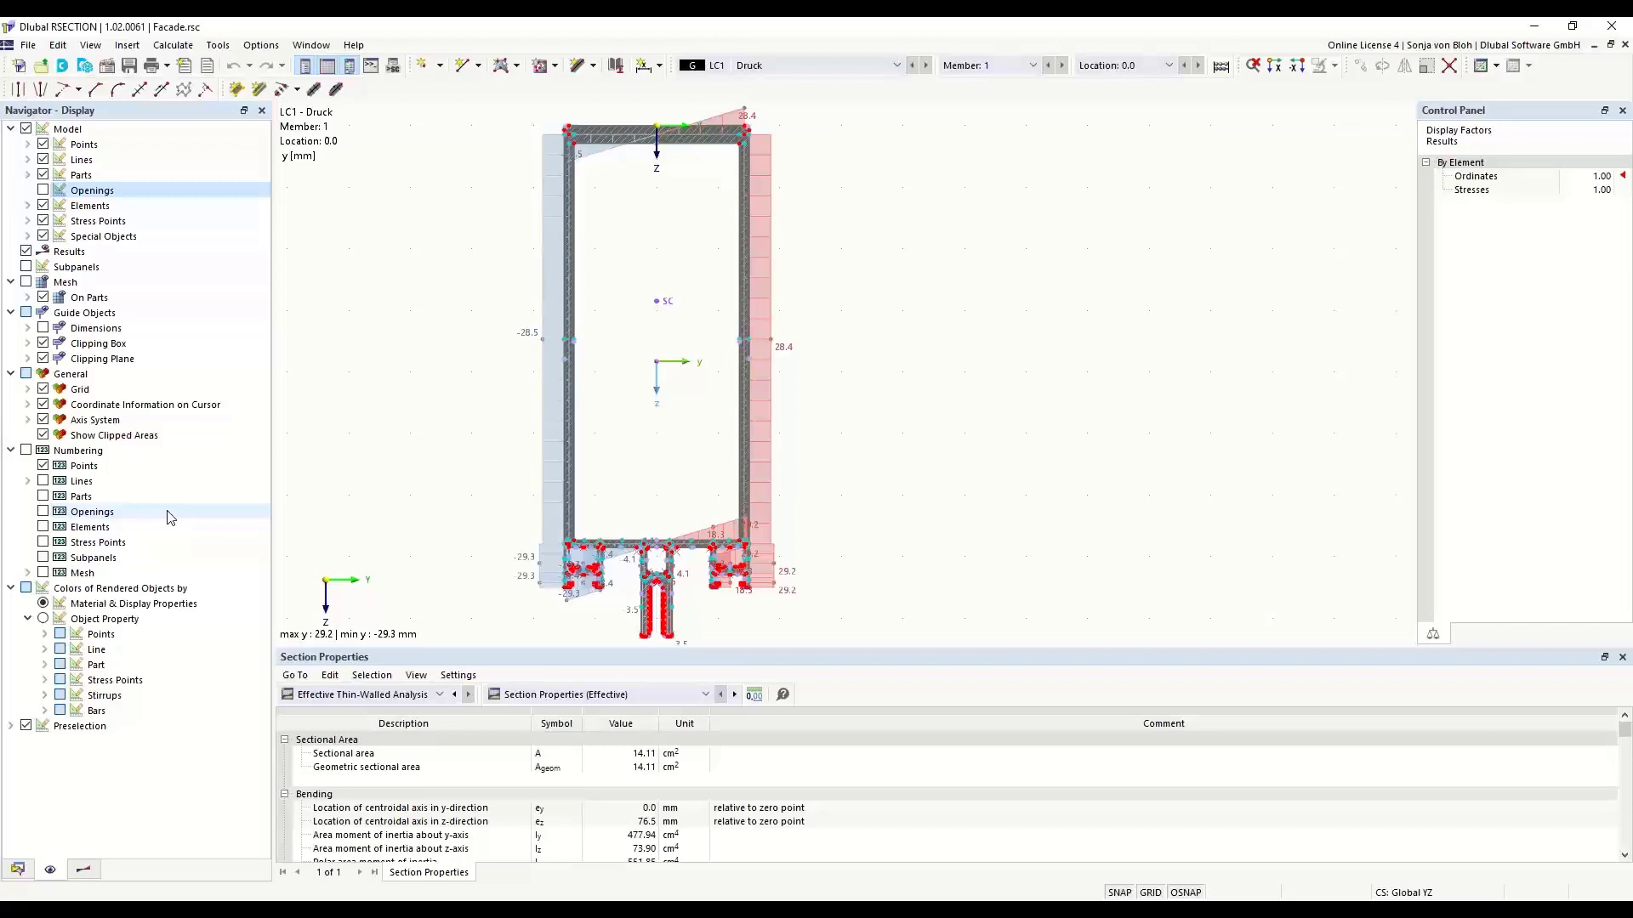
left_click(46, 145)
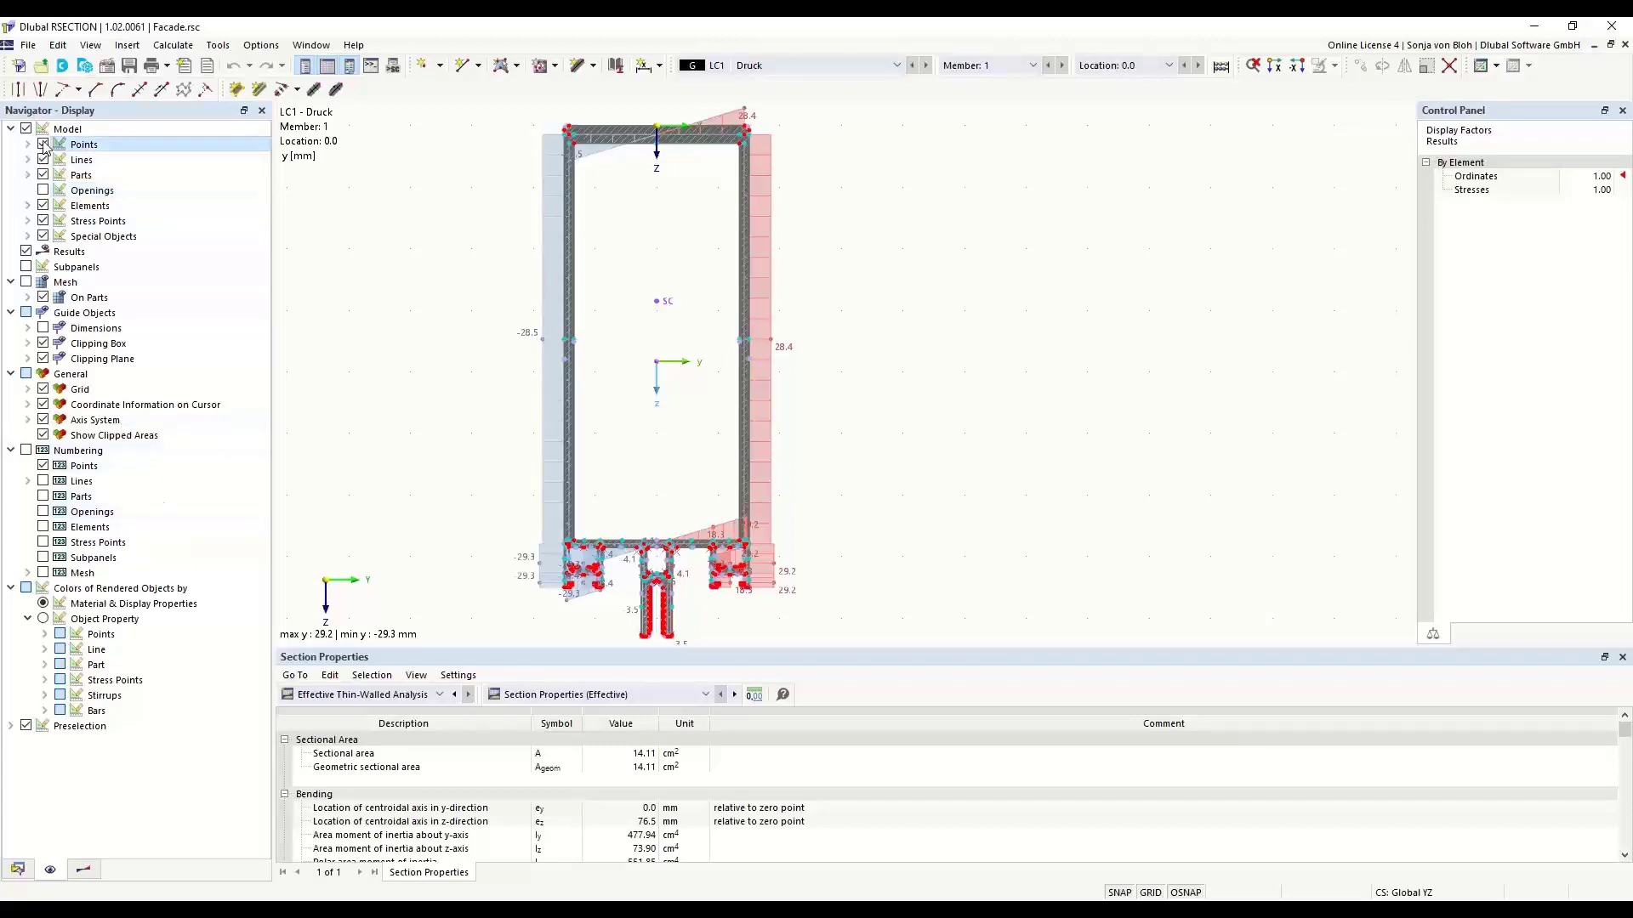
left_click(43, 145)
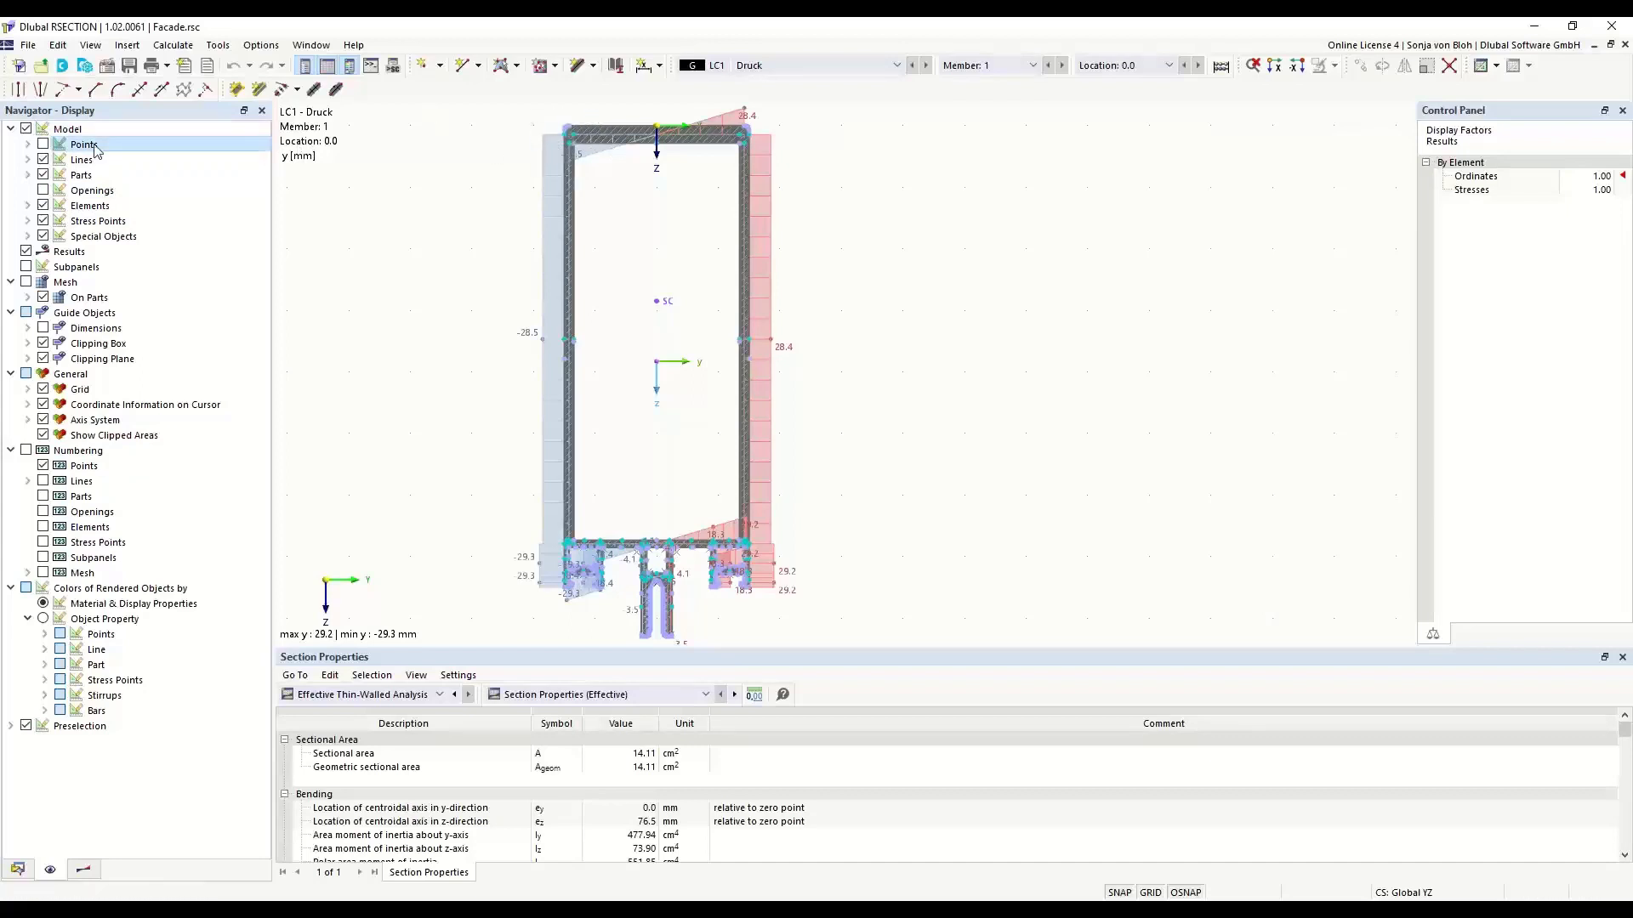
left_click(43, 145)
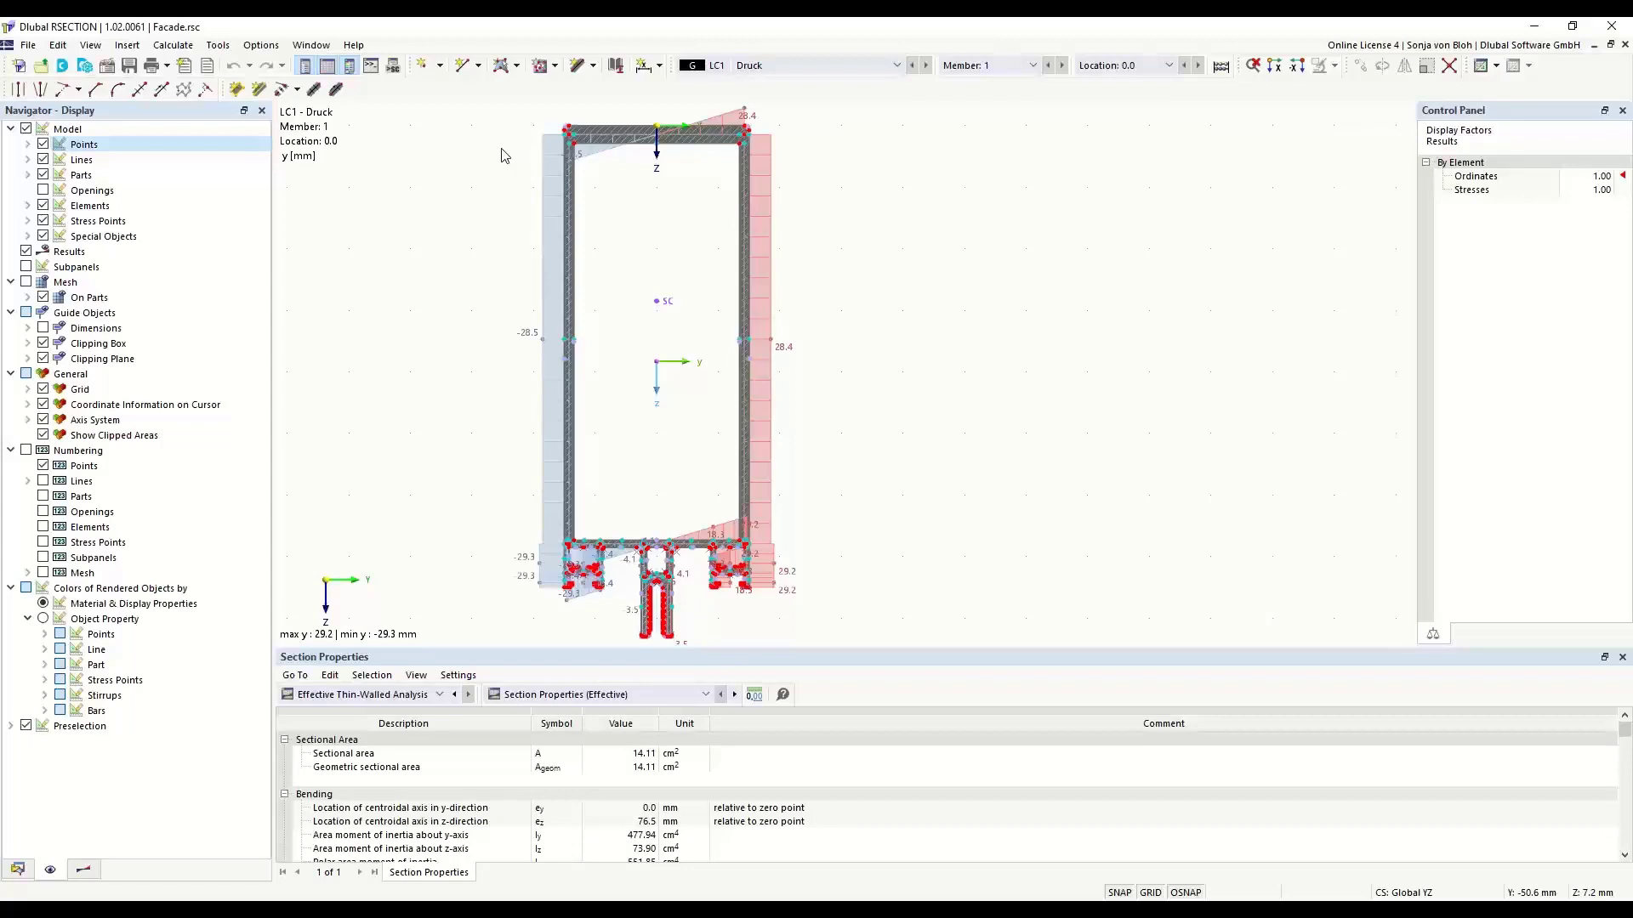
- View the total normal stress σx,tot diagram on the section and return to the y ordinates
left_click(84, 869)
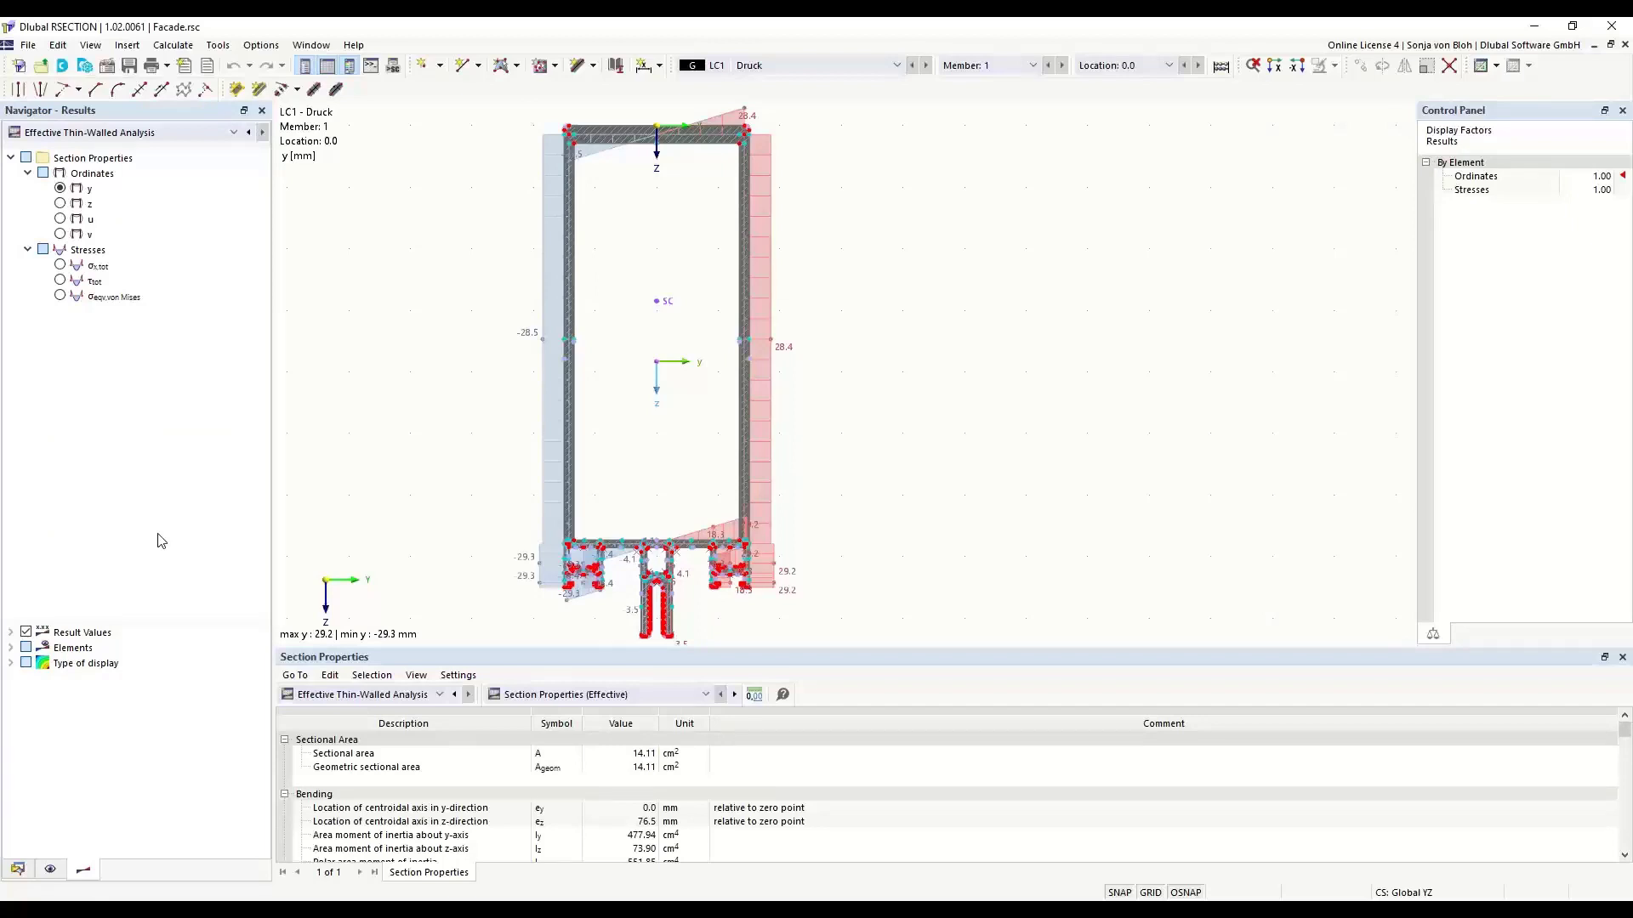
left_click(60, 266)
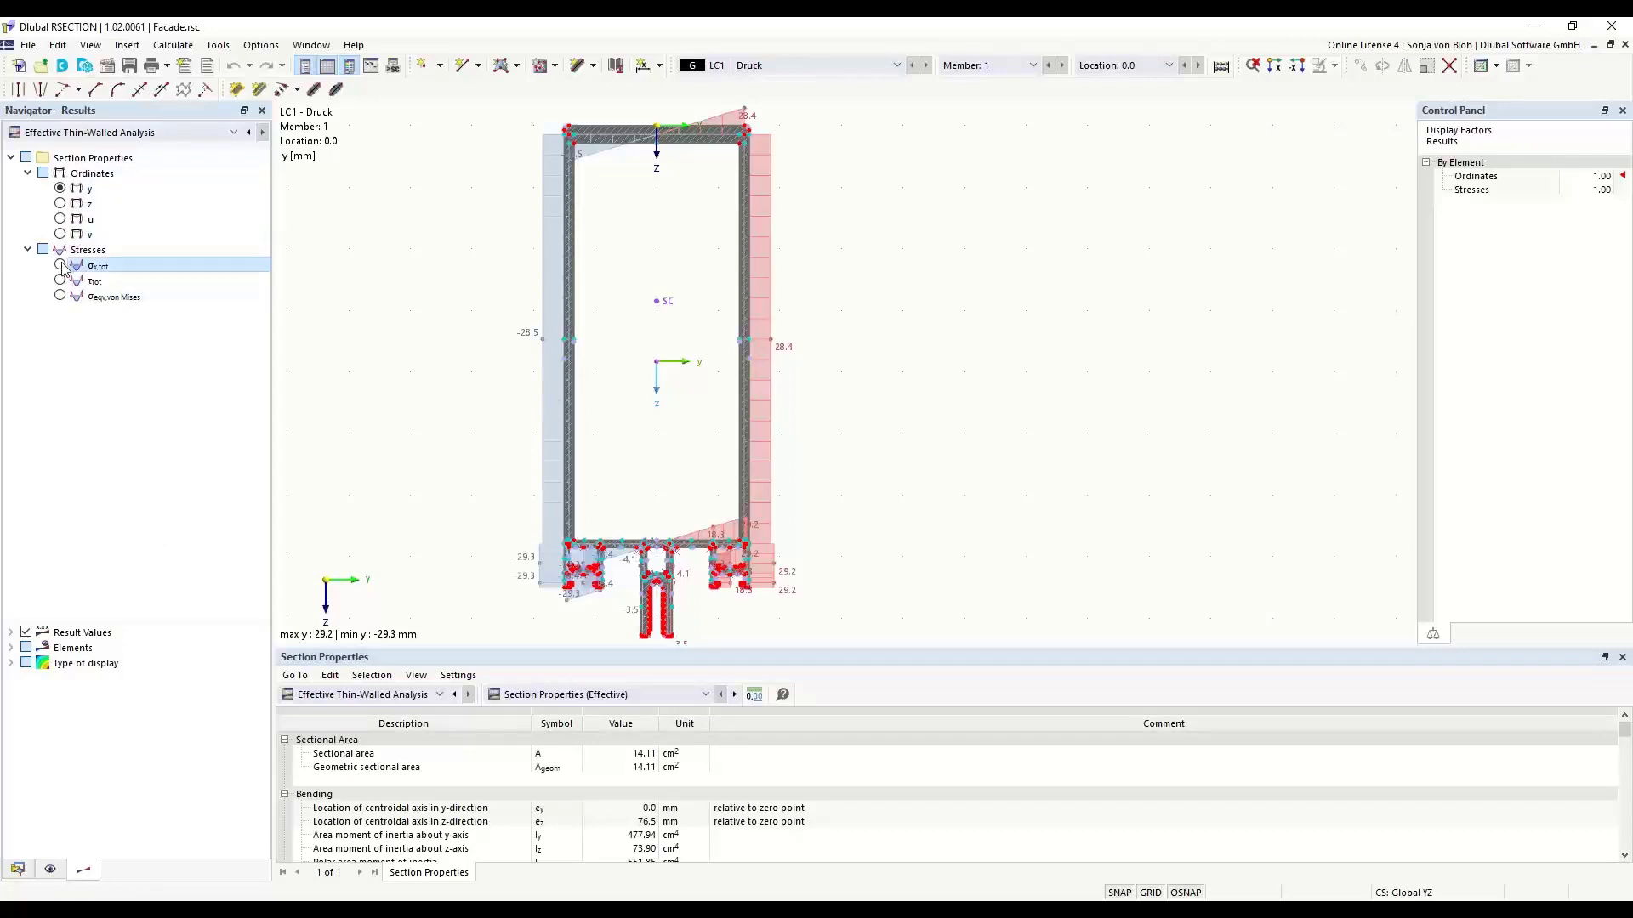
left_click(60, 189)
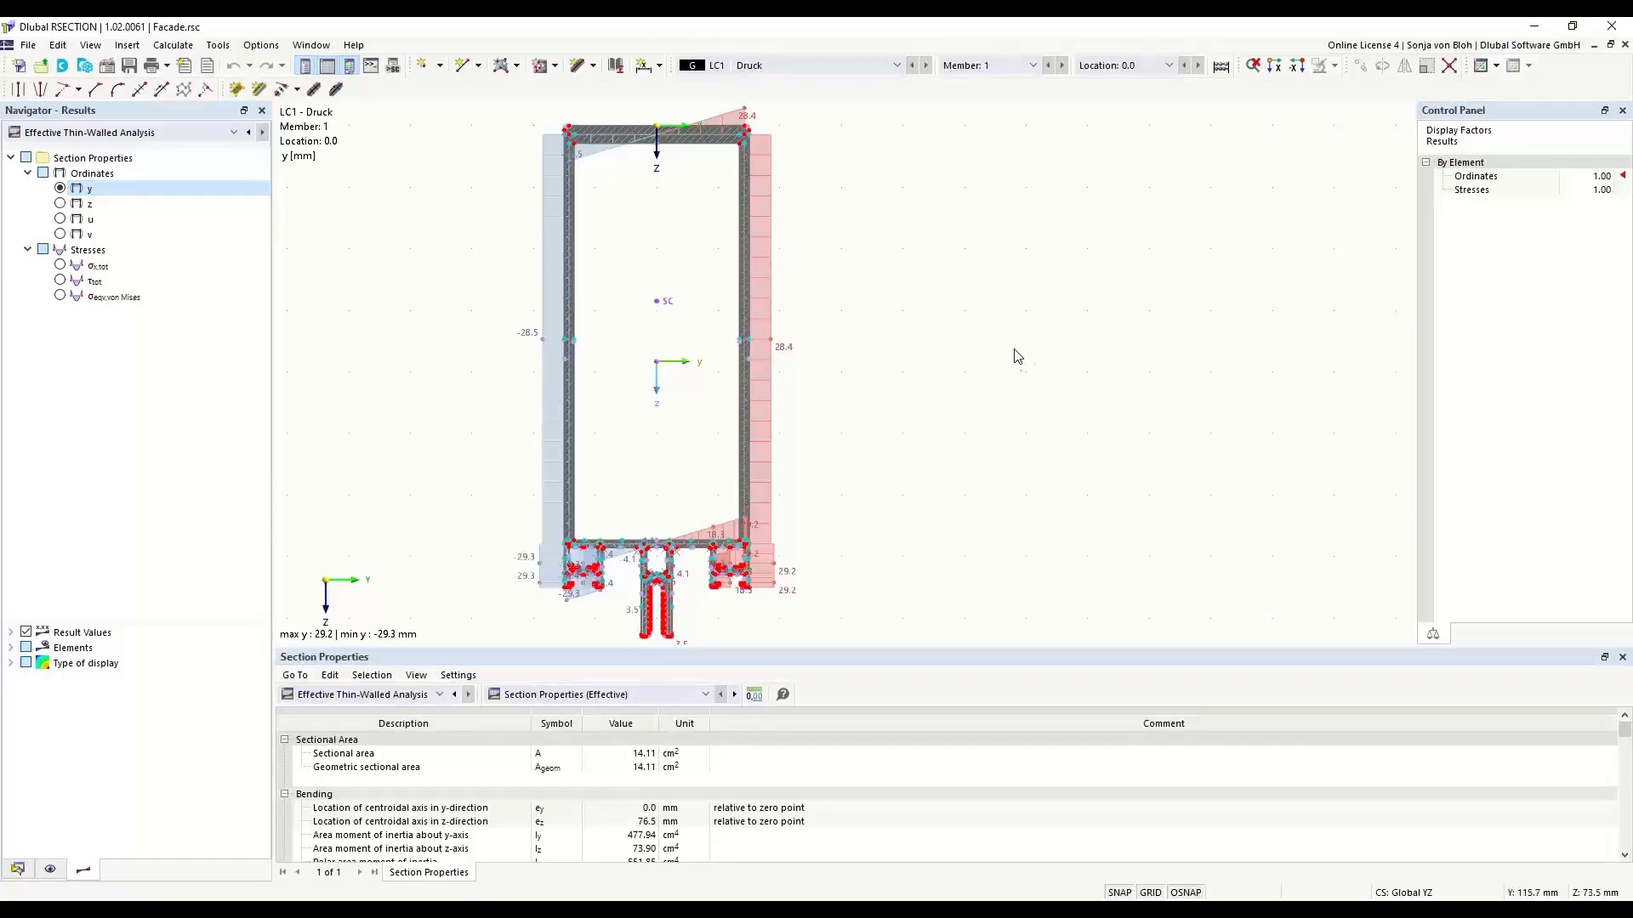
- Examine the whole facade section at different positions and magnifications, and check the commands offered for the empty work area
mouse_move(914, 329)
middle_mouse_down()
mouse_move(1006, 321)
mouse_move(875, 306)
mouse_move(1108, 306)
mouse_move(1031, 295)
mouse_move(1049, 332)
mouse_move(908, 329)
mouse_move(975, 332)
middle_mouse_up()
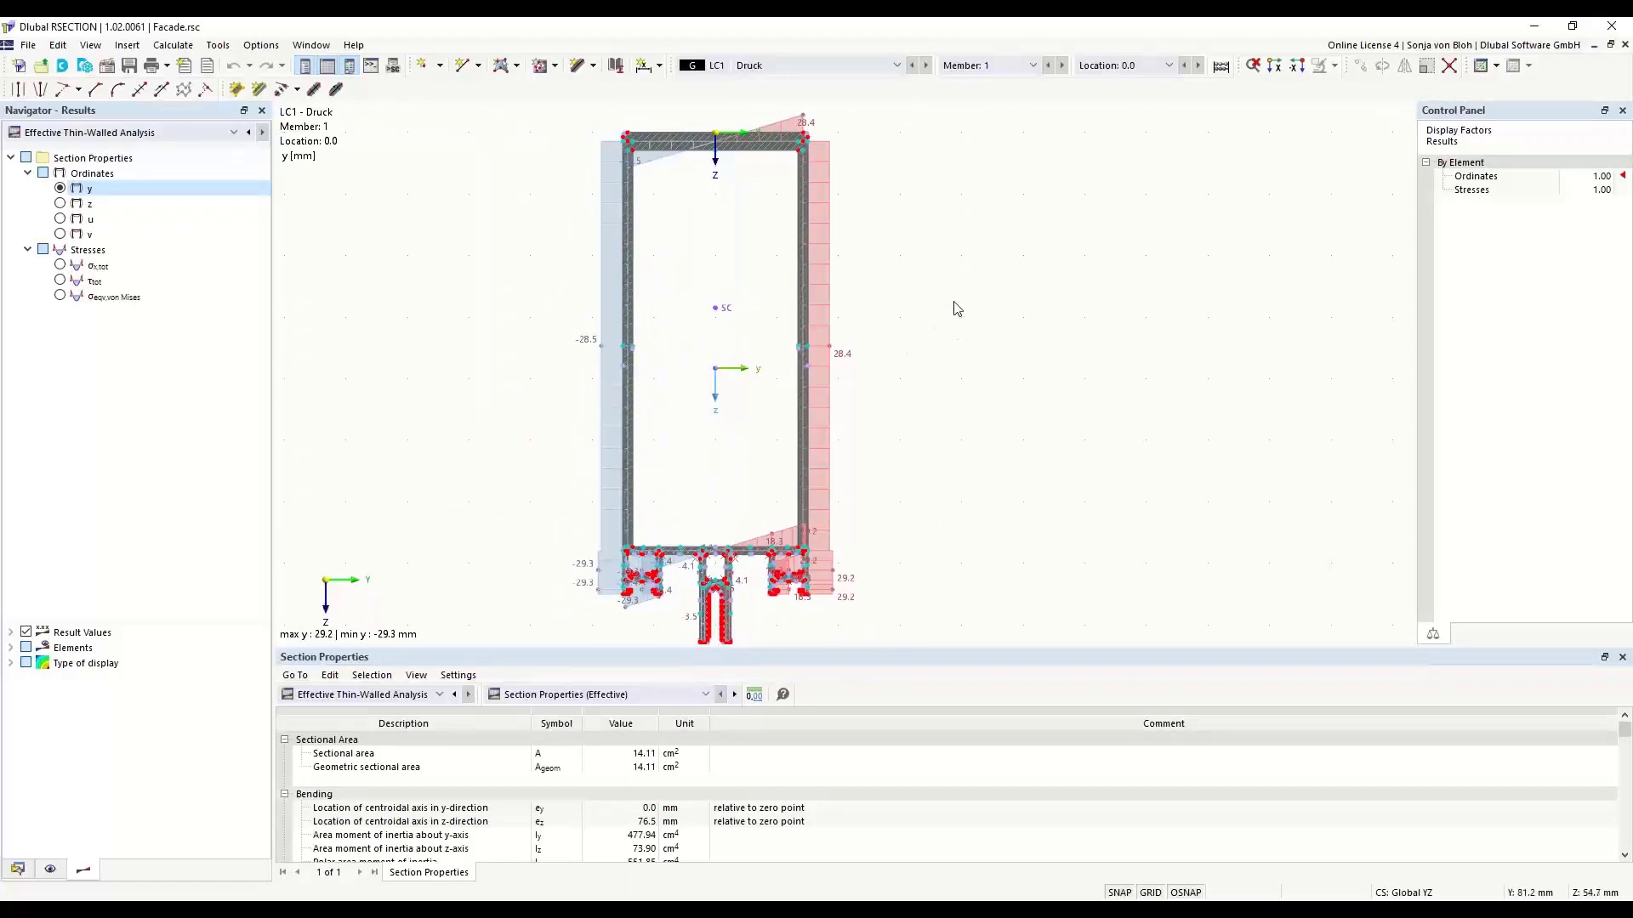
scroll(867, 237, "up", 3)
middle_click_drag(952, 267, 946, 308)
scroll(994, 316, "up", 1)
scroll(991, 311, "up", 2)
scroll(990, 311, "down", 7)
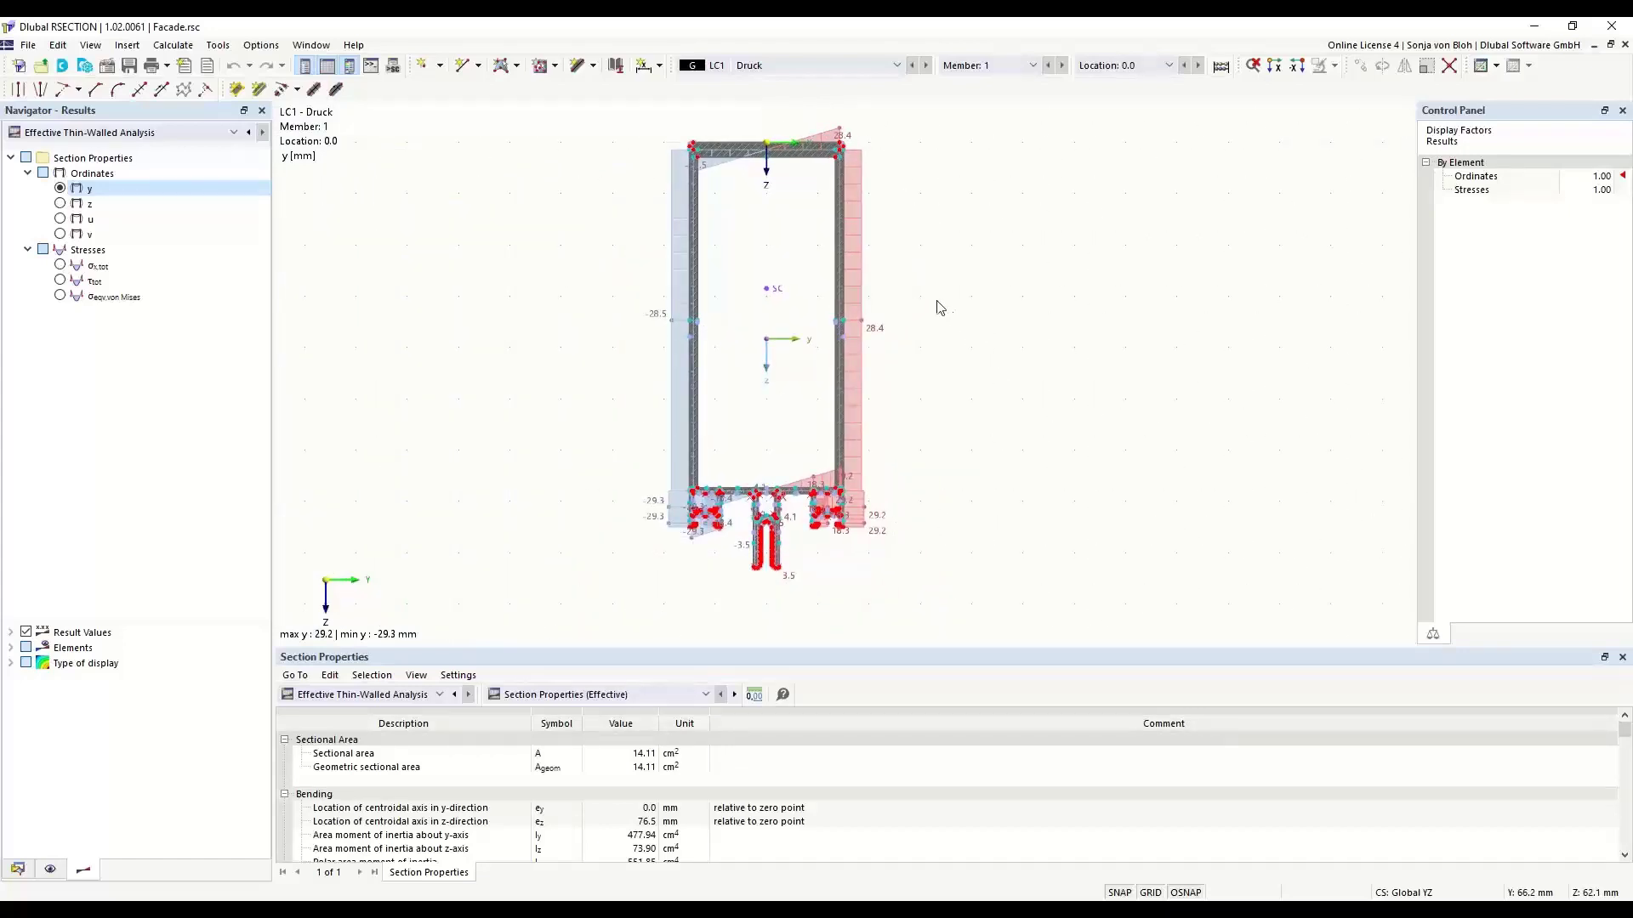
right_click(944, 240)
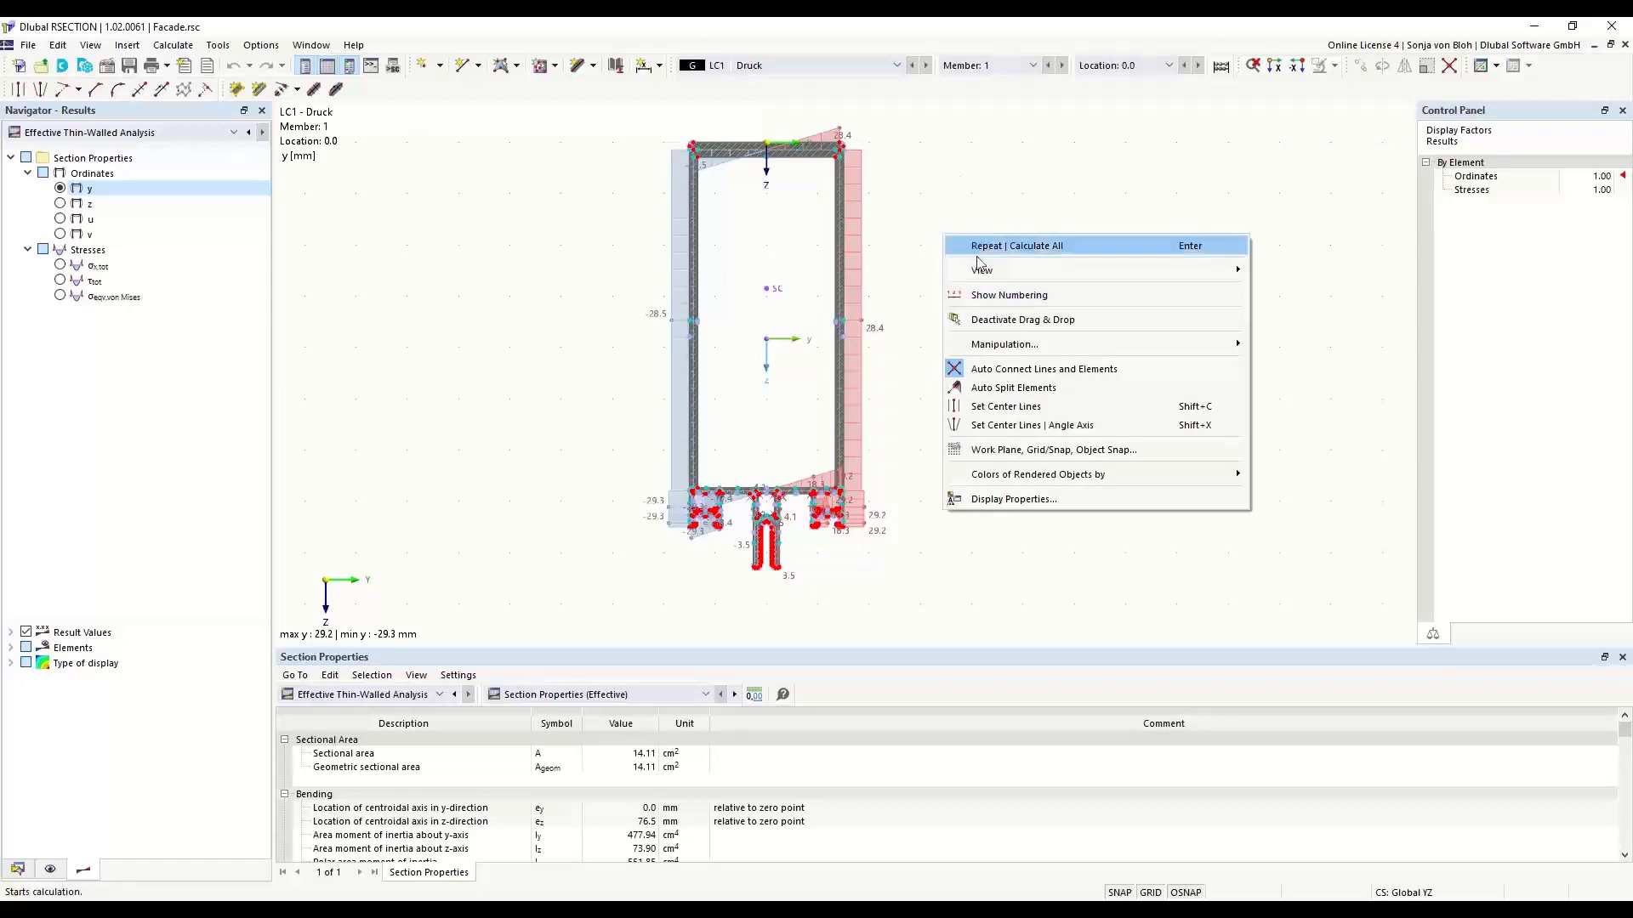
left_click(941, 165)
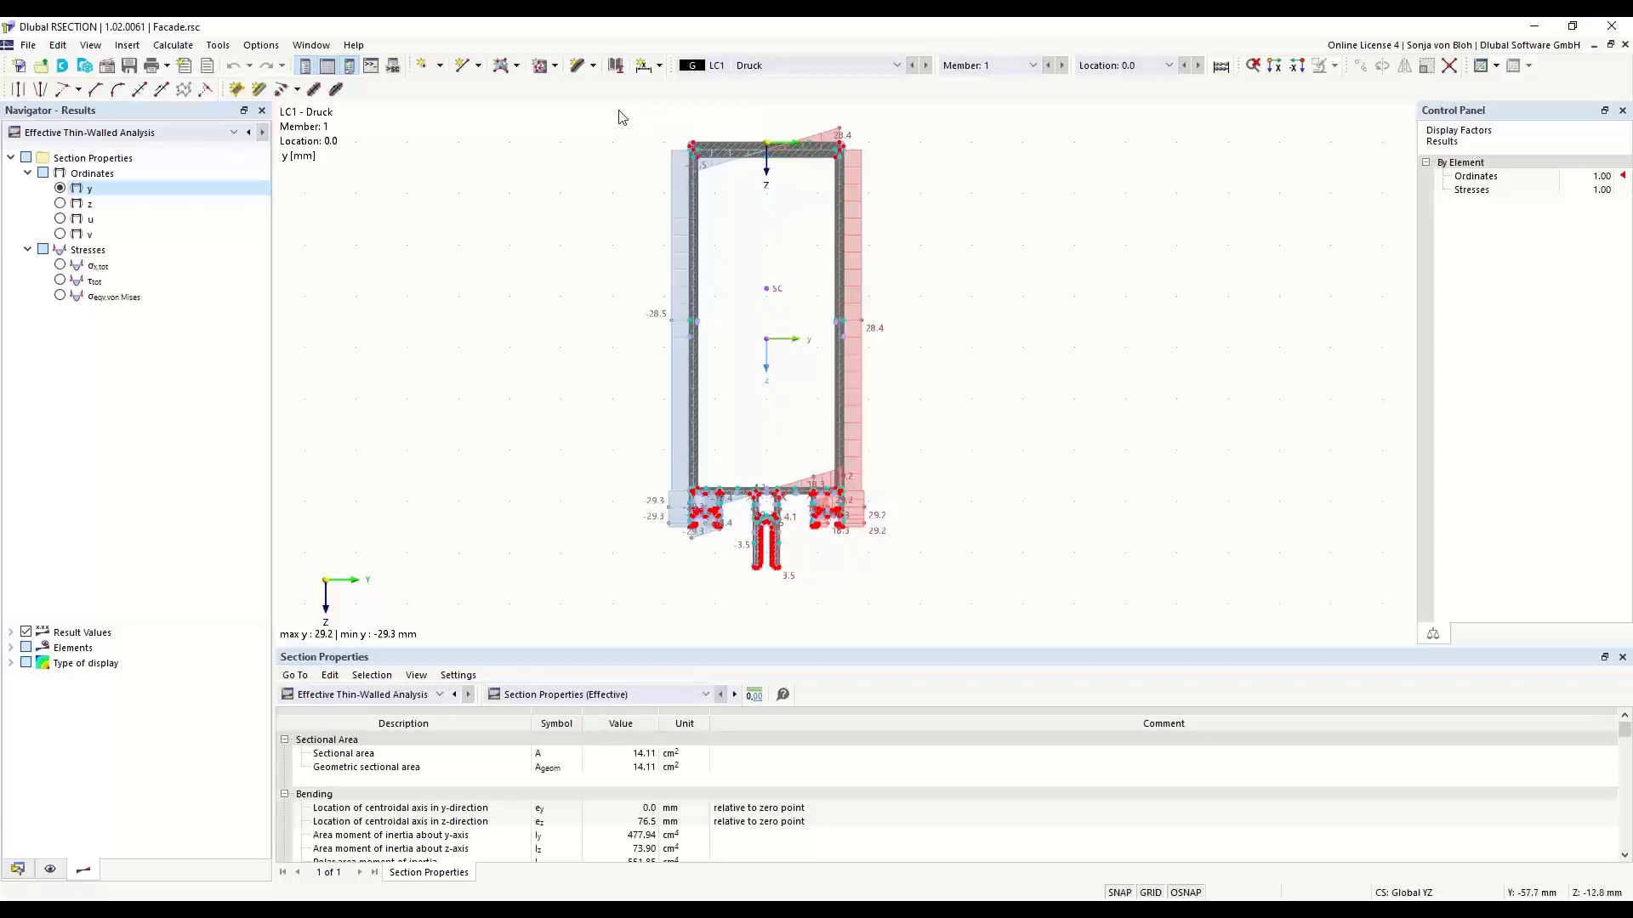
- Window-select only the objects fully enclosed around the section's upper flange, inspect the selection closely, and clear it
left_click_drag(620, 106, 967, 228)
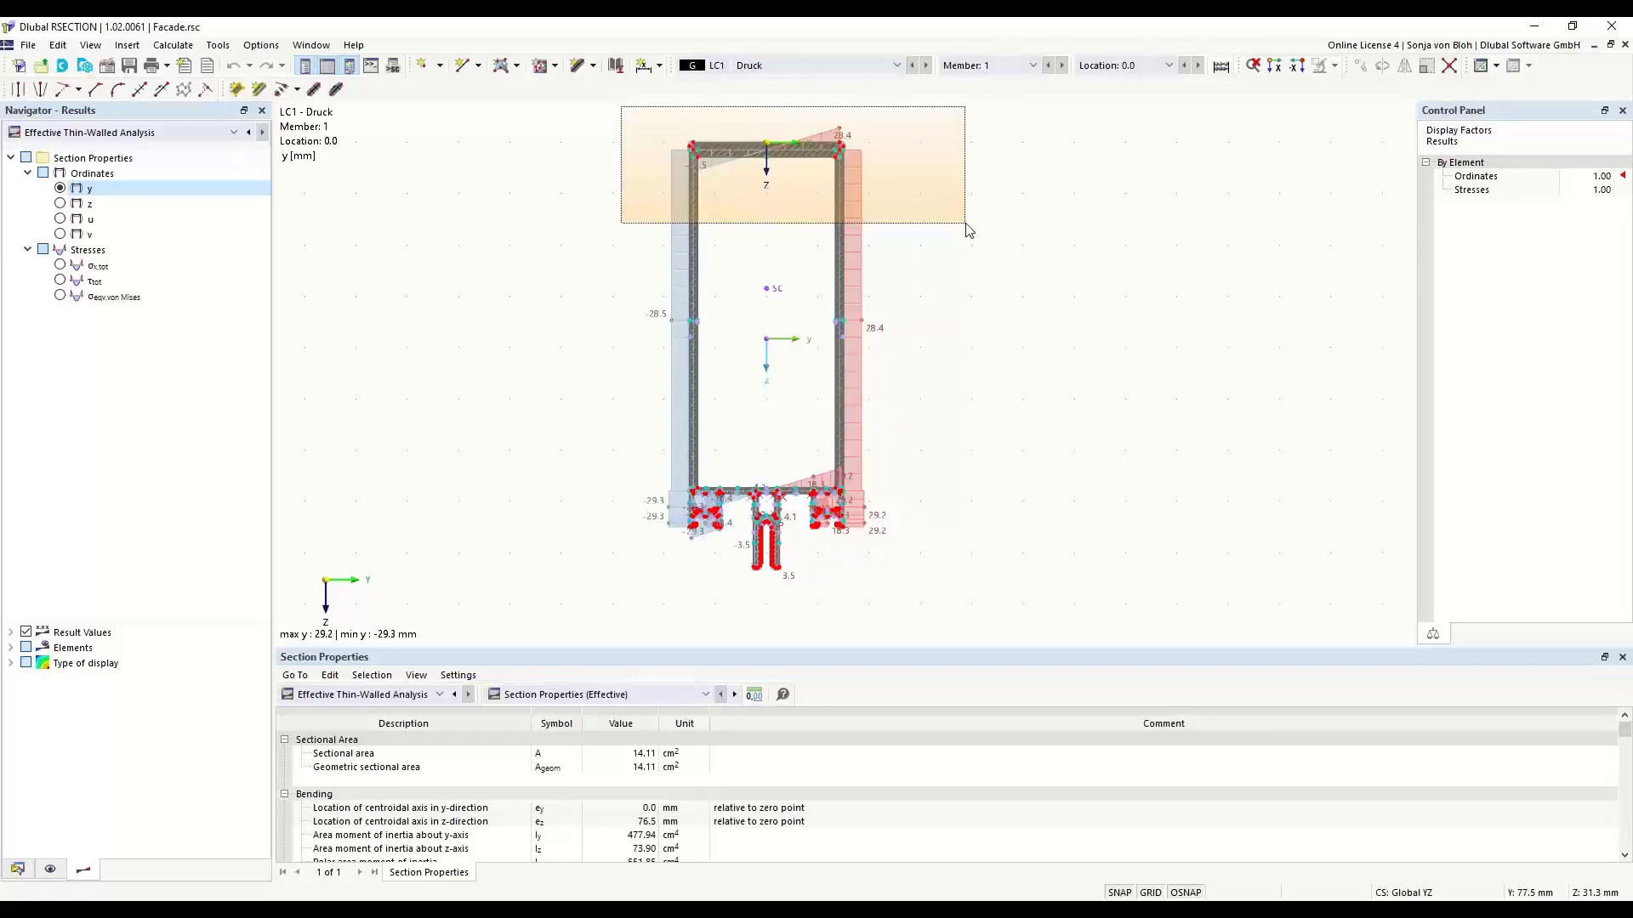
left_click_drag(967, 230, 967, 230)
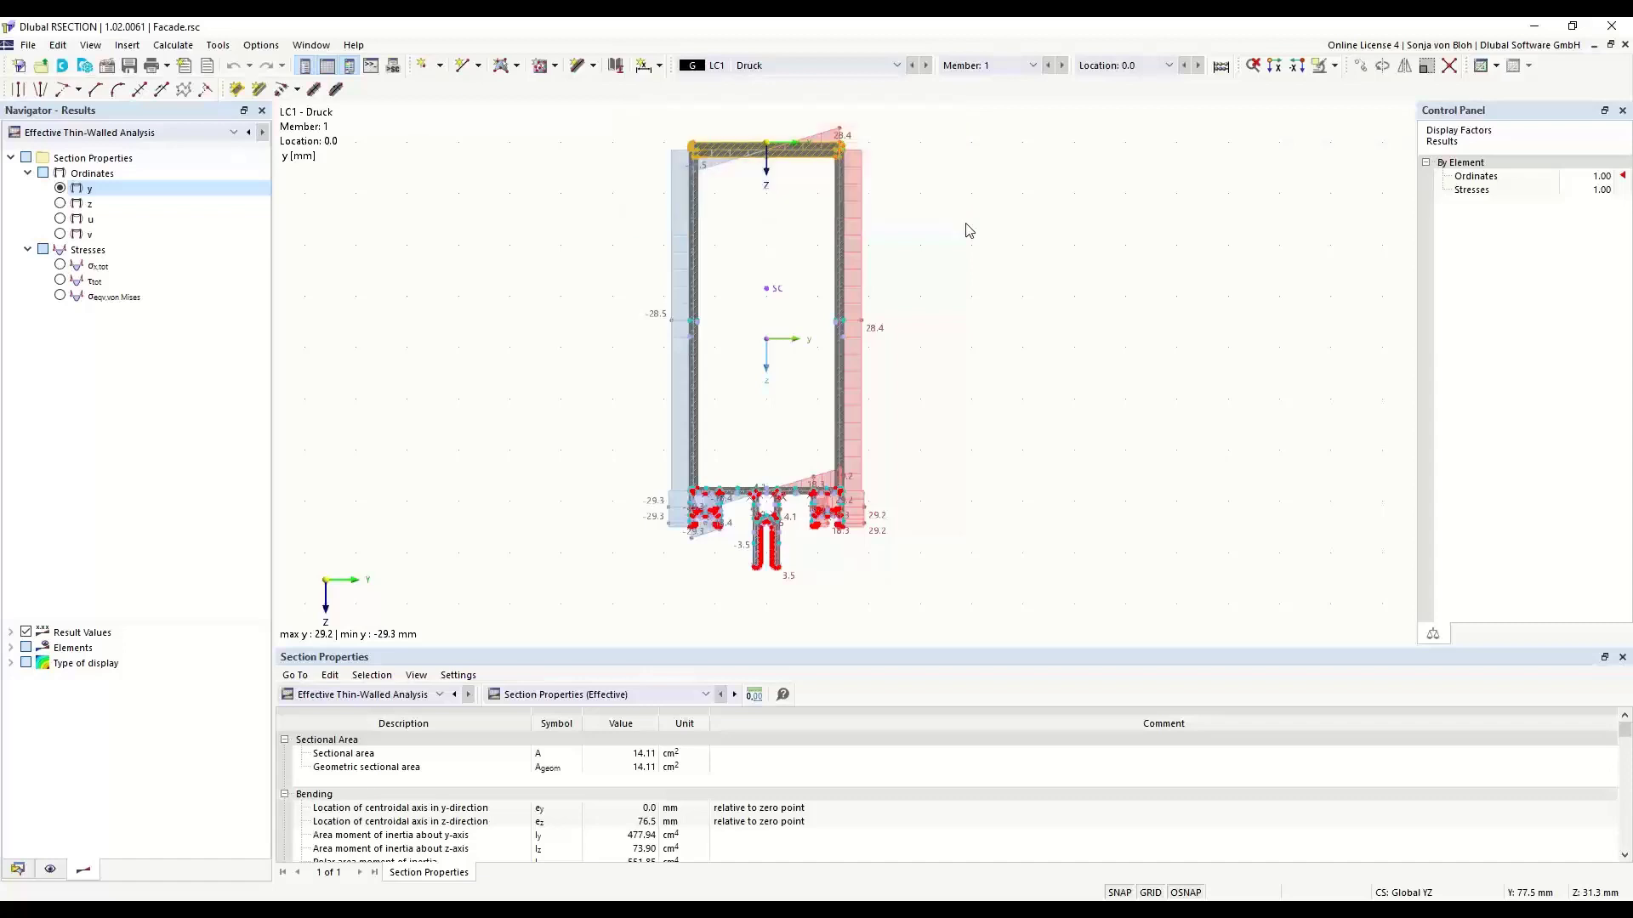
scroll(780, 189, "up", 4)
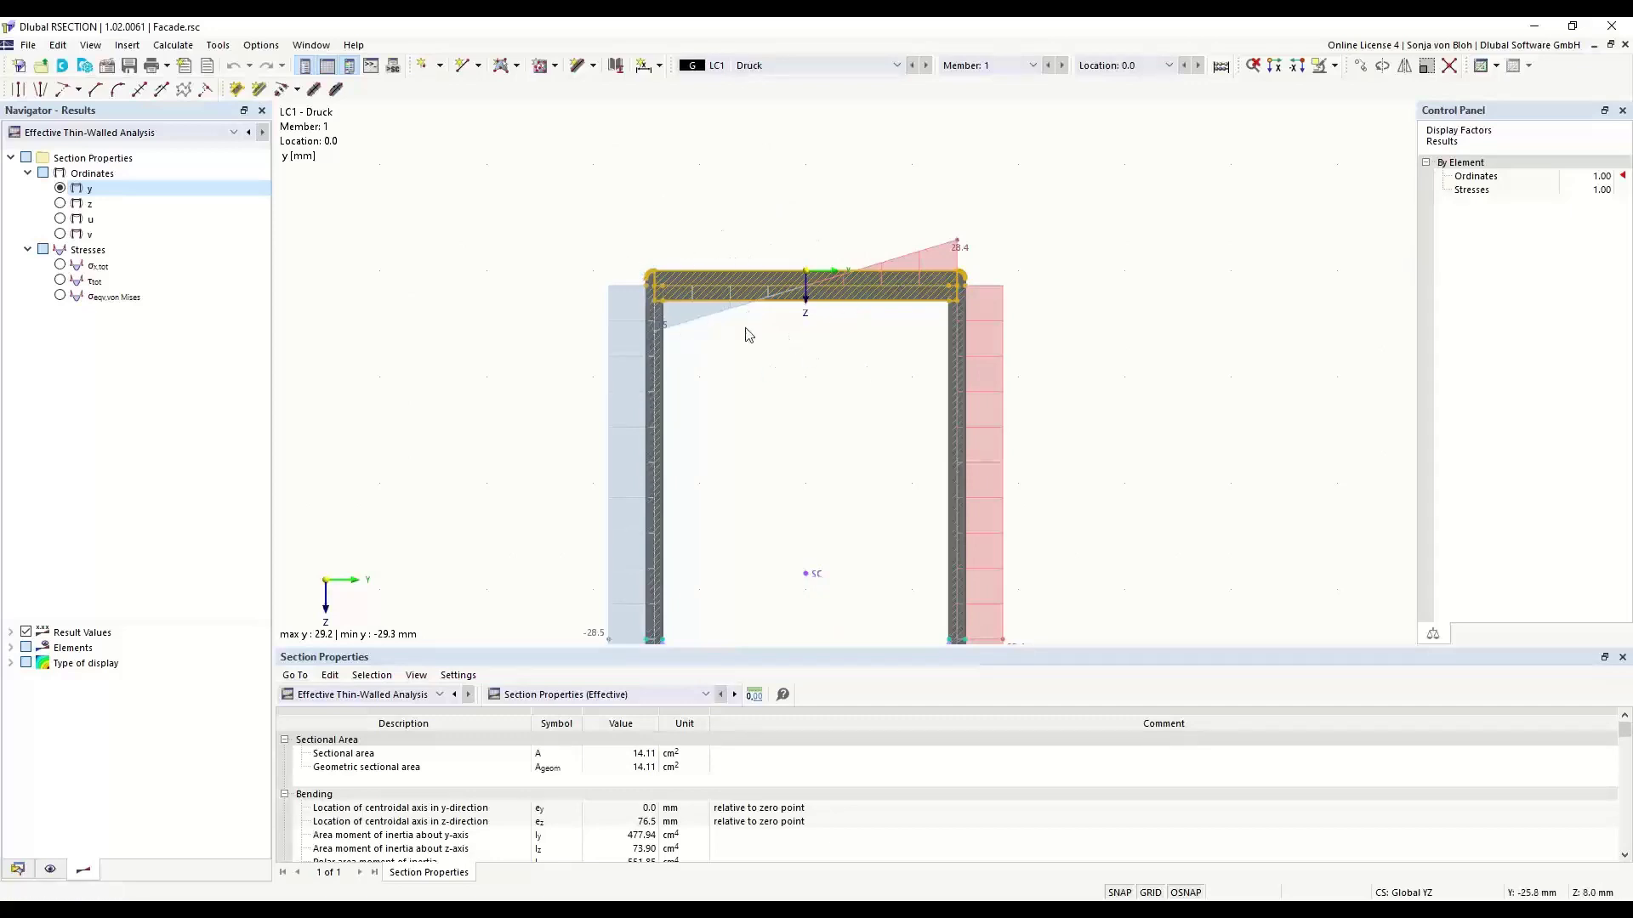
scroll(746, 227, "down", 1)
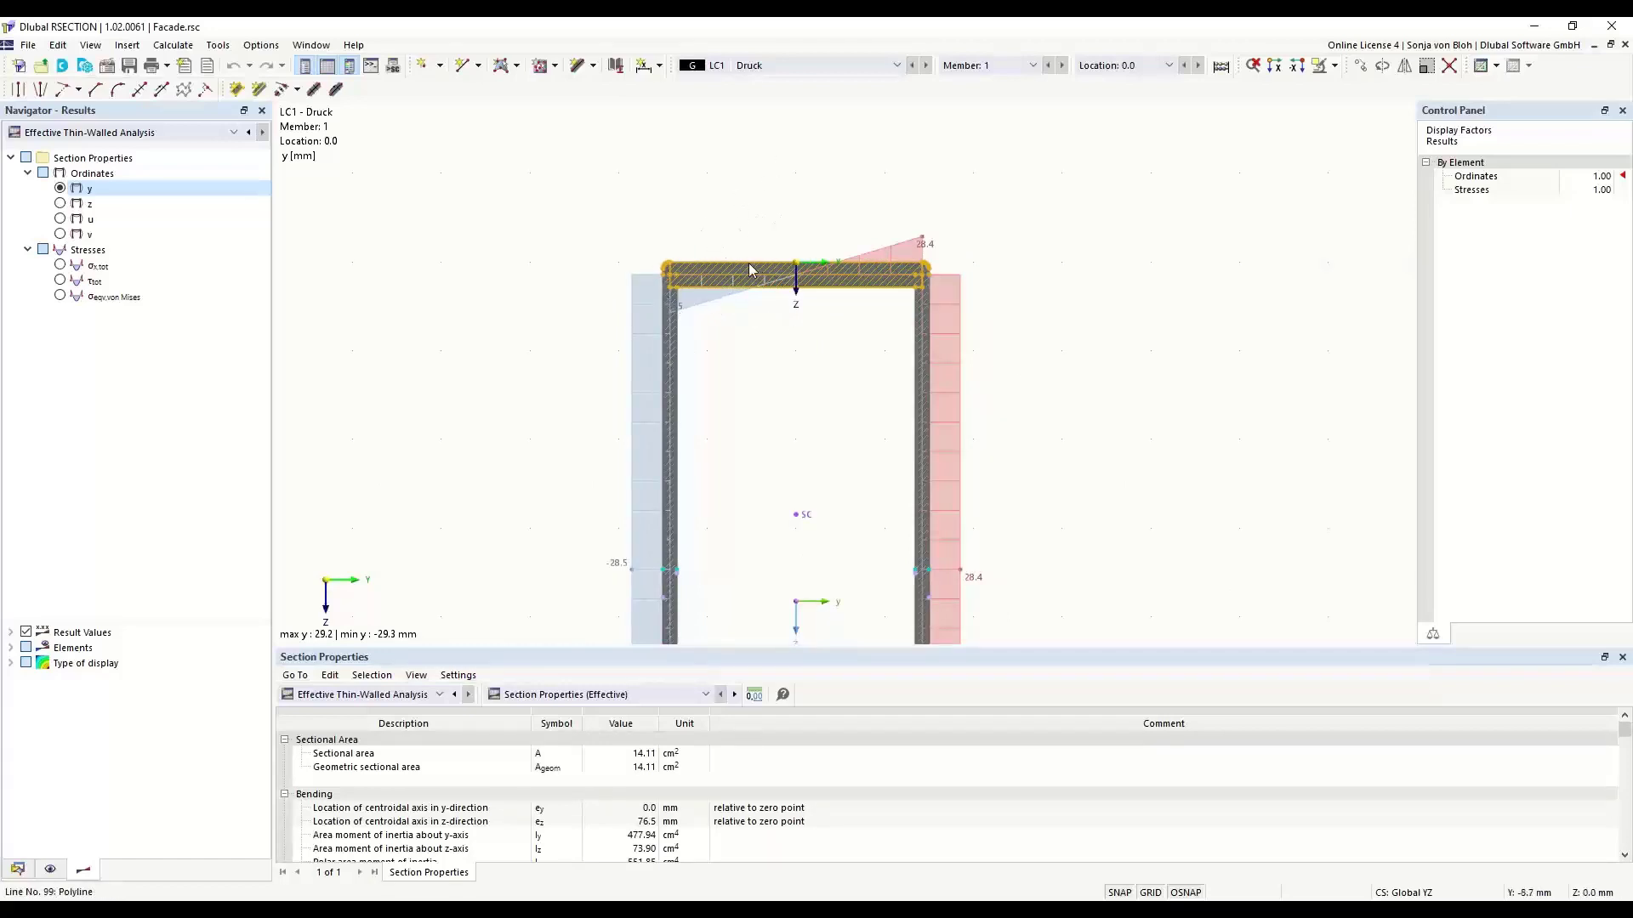
scroll(725, 157, "down", 1)
scroll(725, 156, "down", 2)
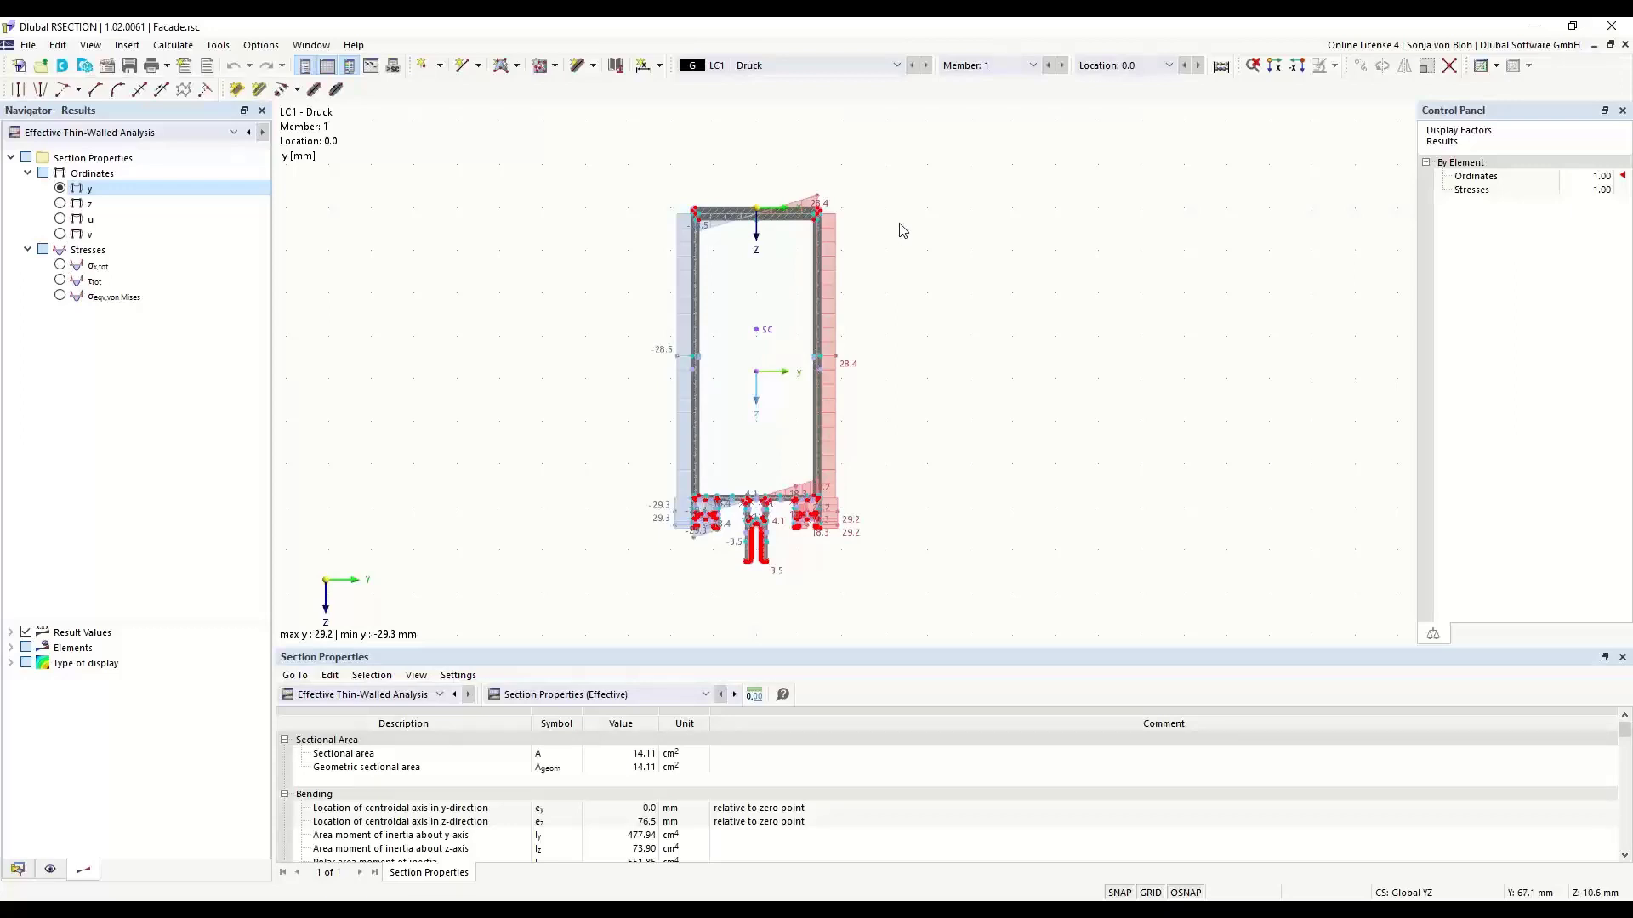
- Use a crossing selection over the upper flange to select all touched objects, inspect them, and clear the selection
left_click_drag(909, 185, 570, 238)
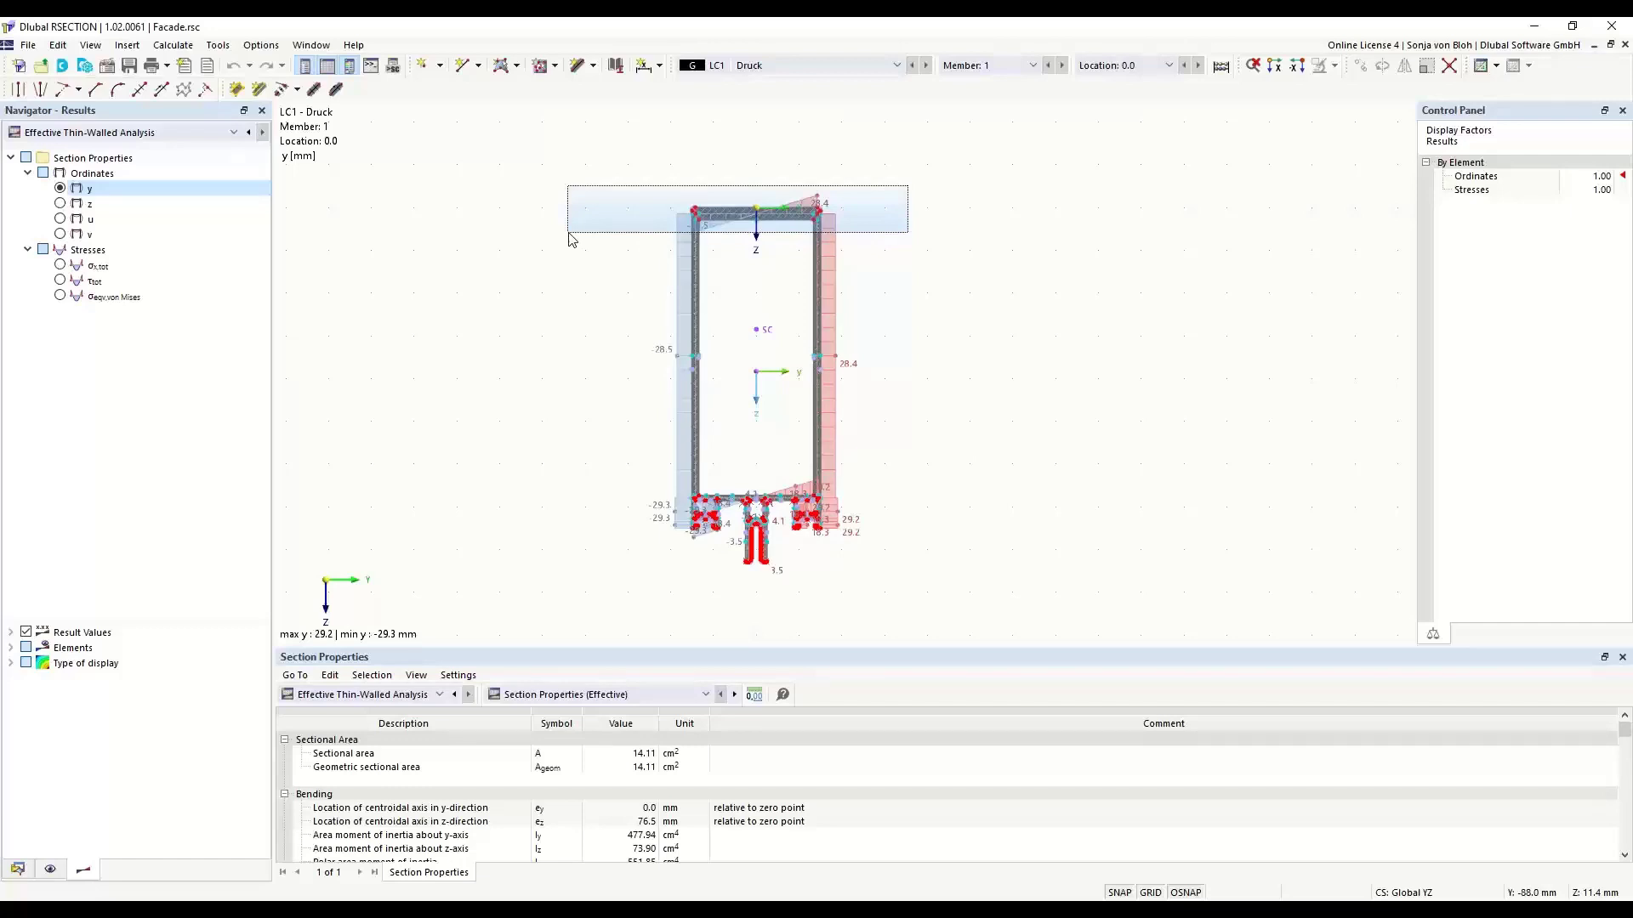
left_click_drag(570, 238, 569, 240)
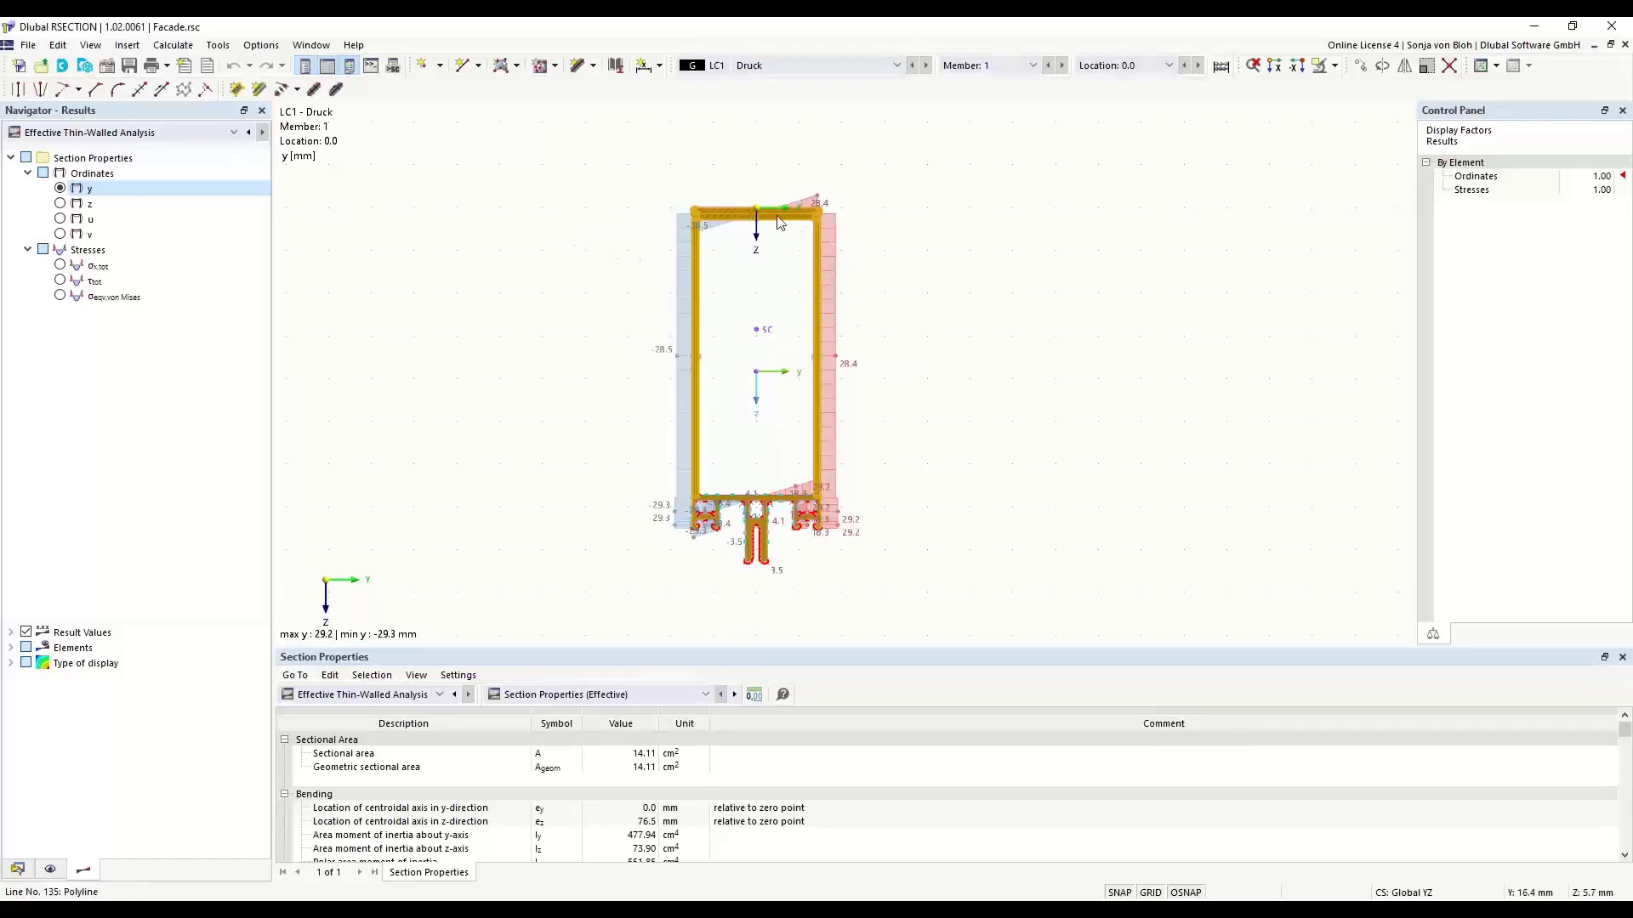
scroll(705, 214, "up", 3)
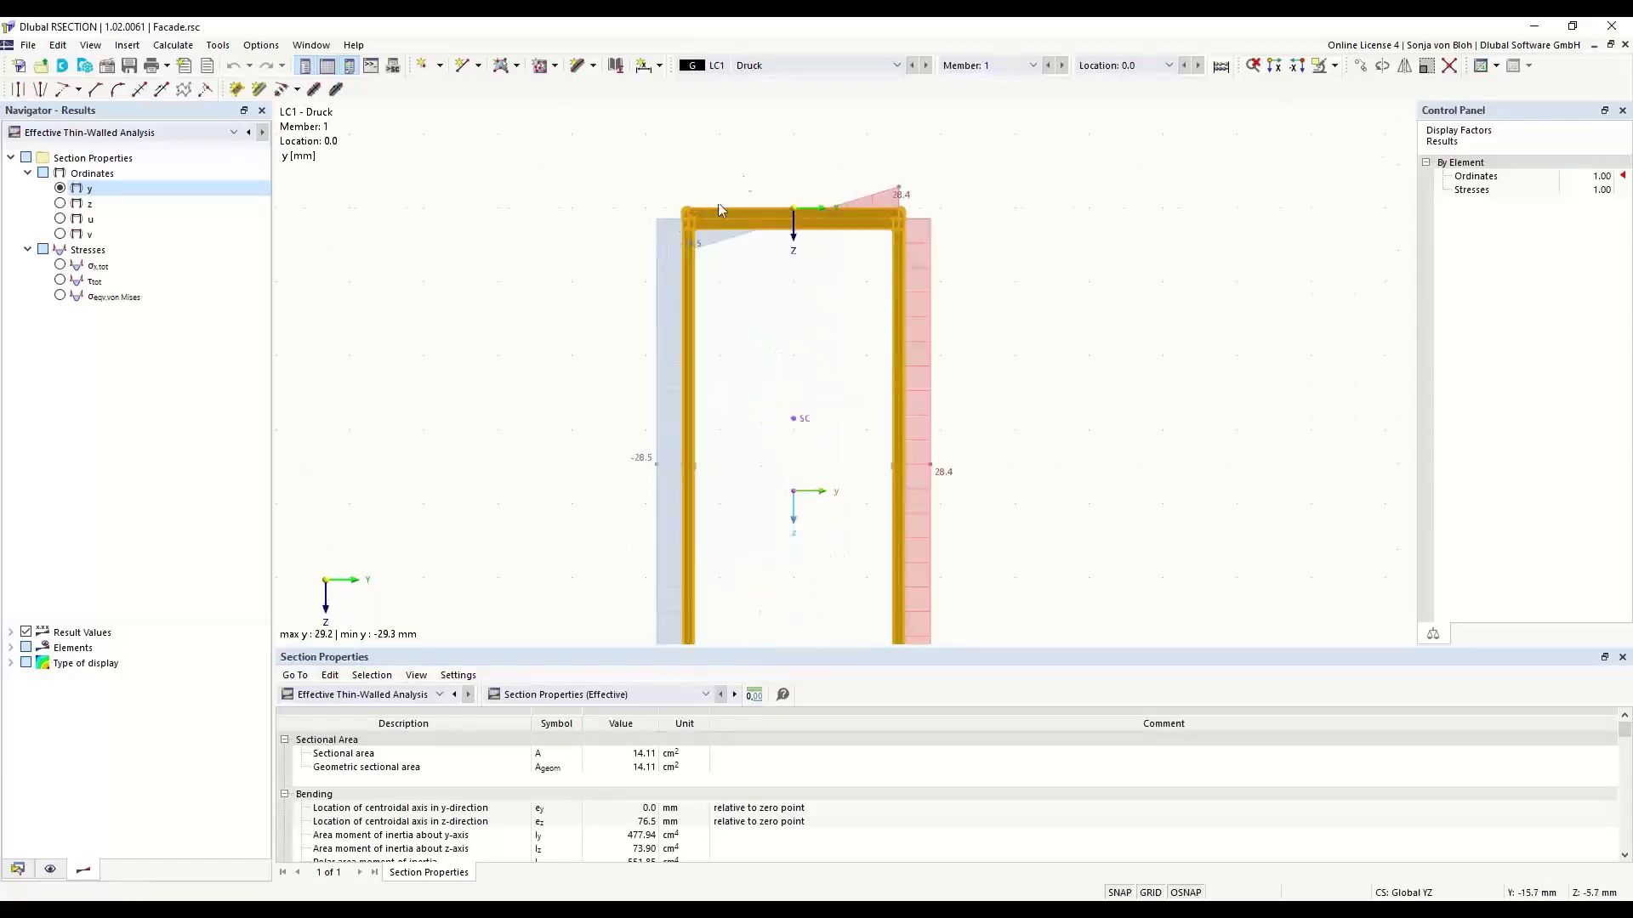
scroll(735, 234, "up", 2)
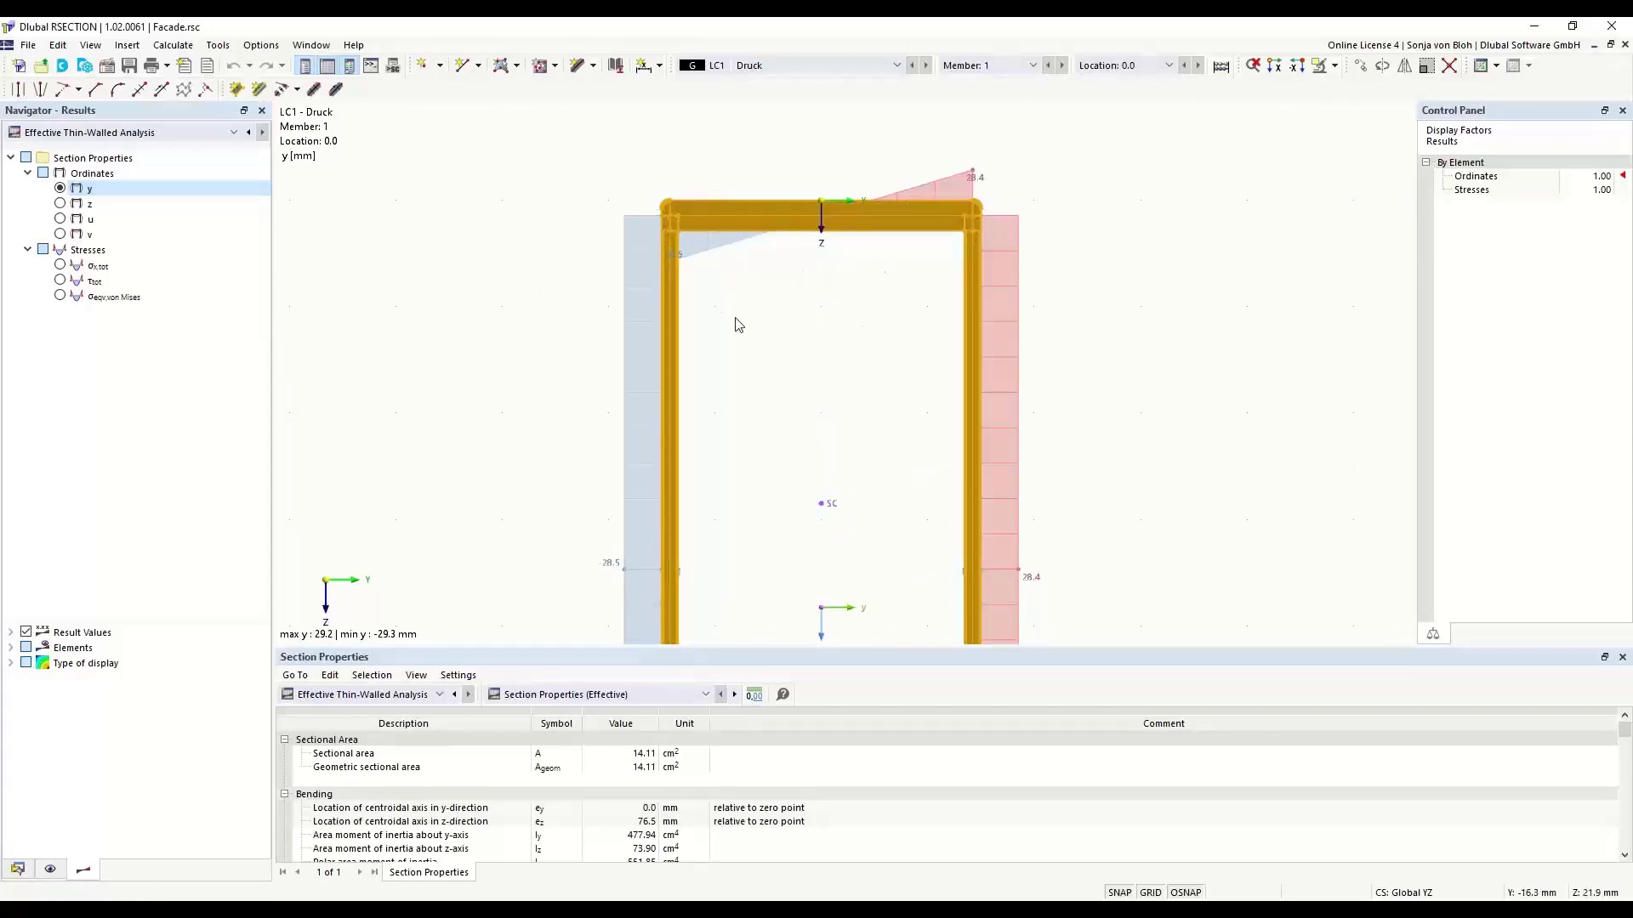
scroll(729, 249, "down", 4)
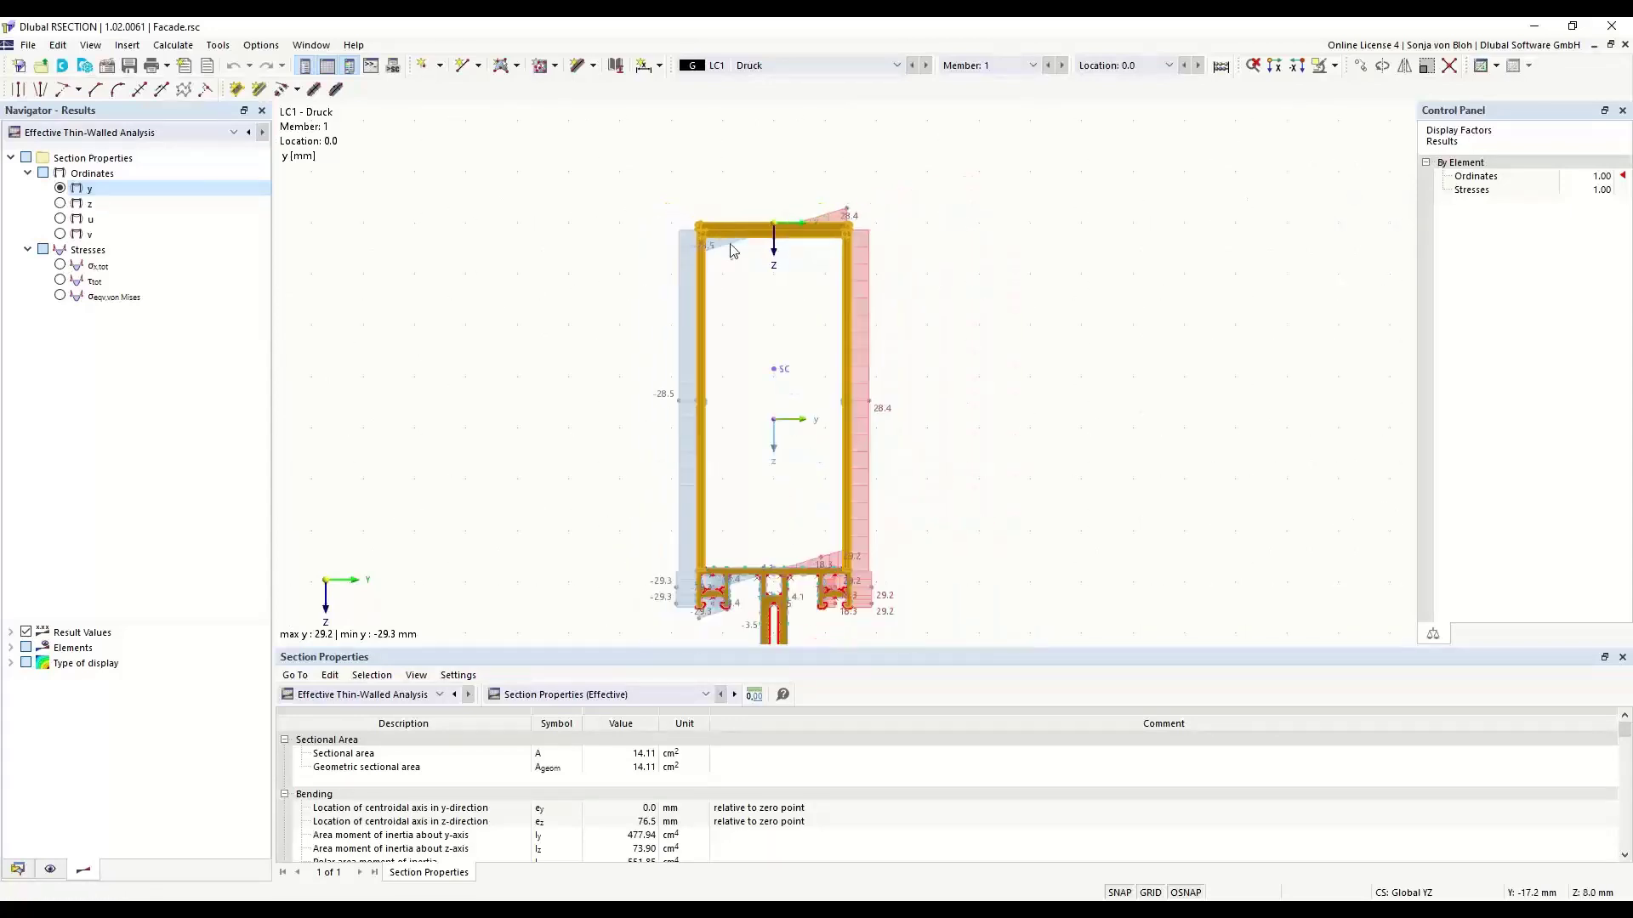
middle_click_drag(725, 364, 710, 311)
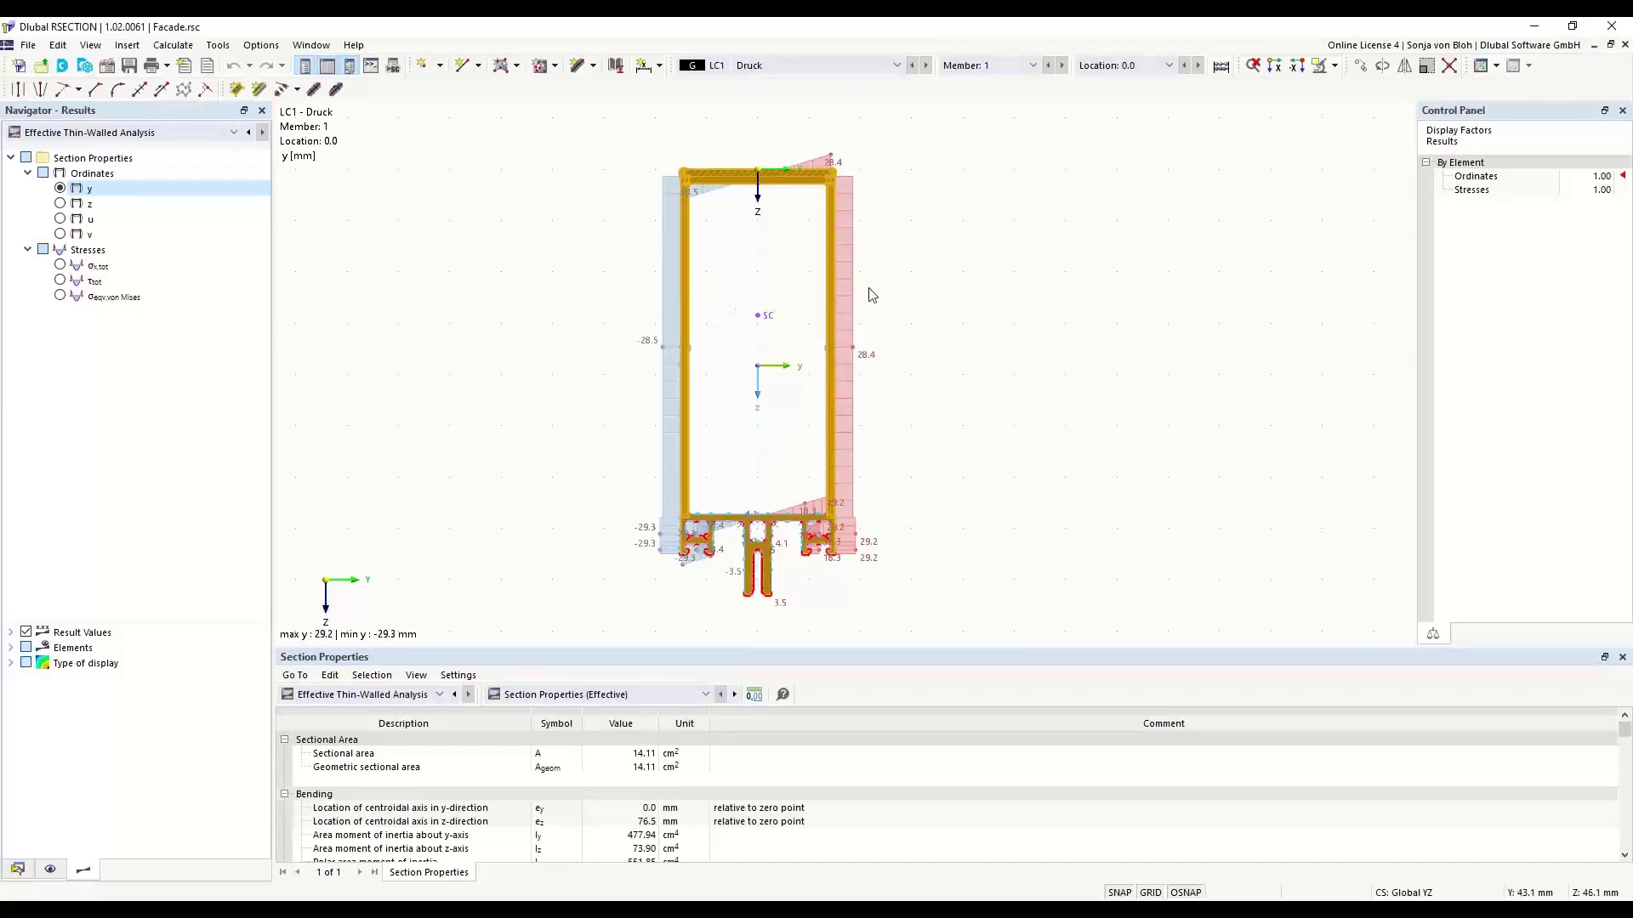
left_click(970, 218)
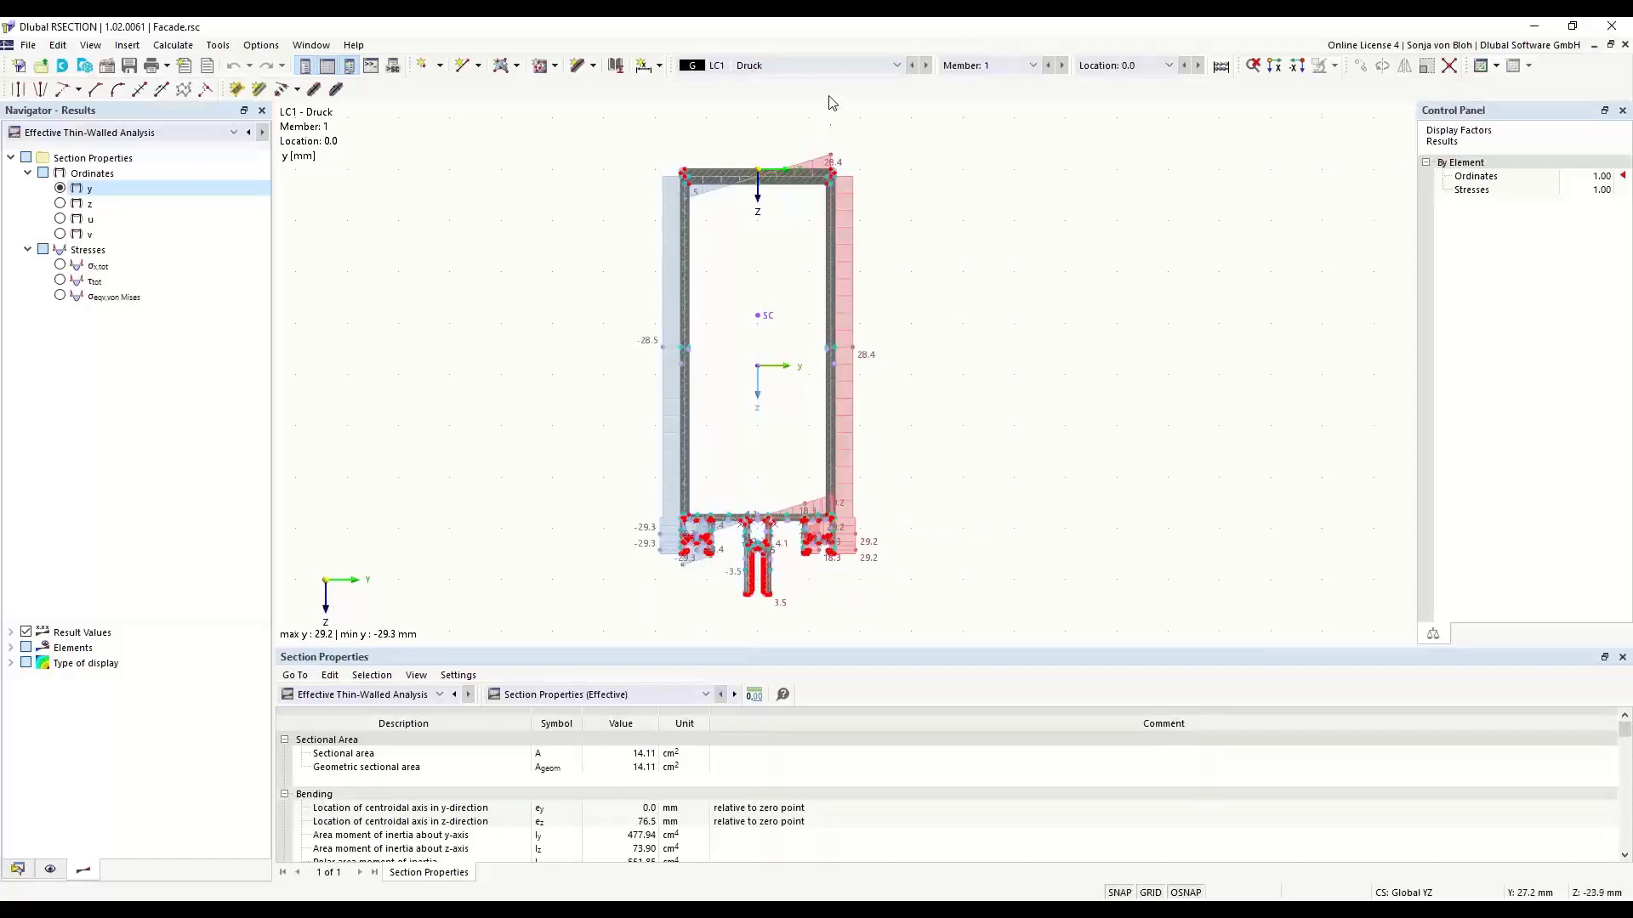
- Zoom in on the rounded upper right corner of the section
scroll(900, 161, "up", 3)
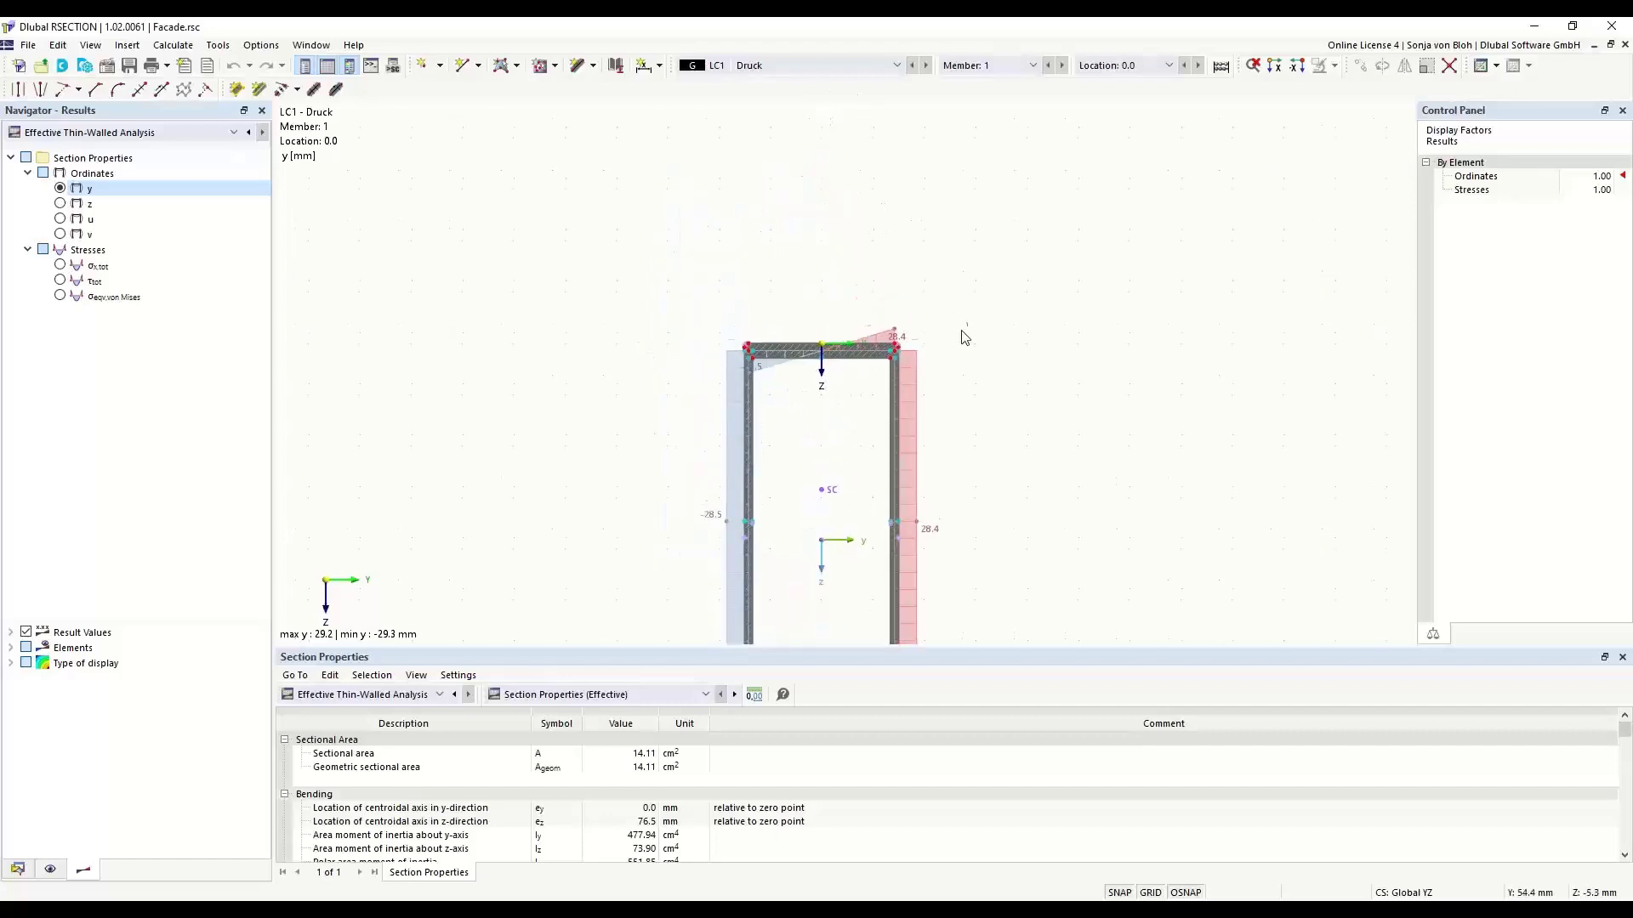
scroll(916, 333, "up", 3)
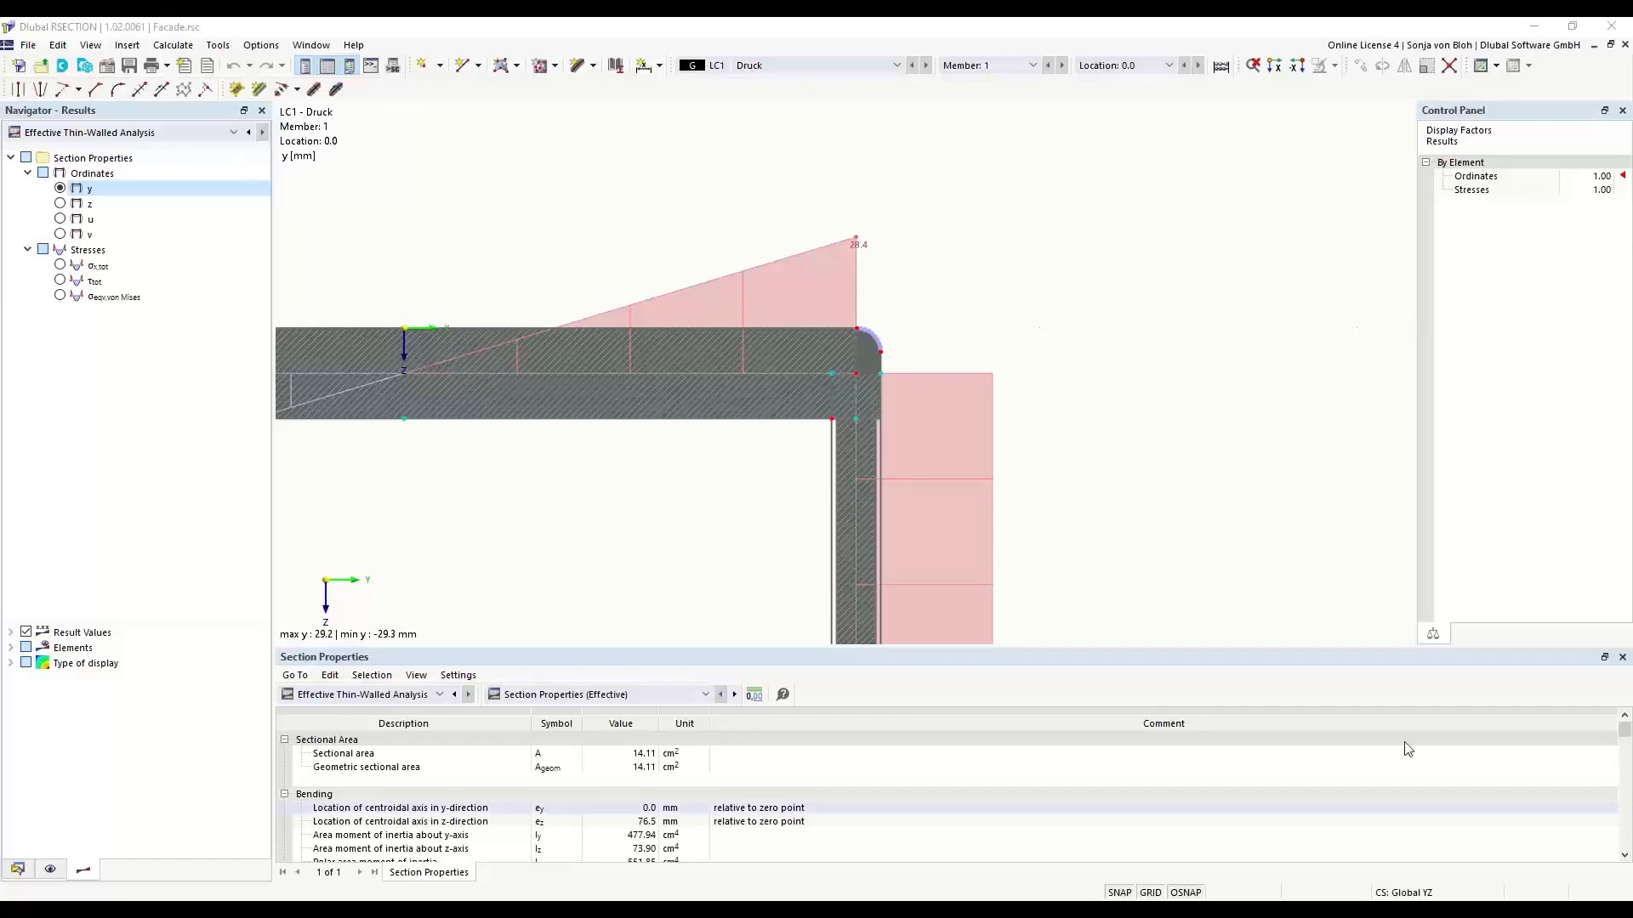
- Create a new model named Example 1 and set its analysis method to Thin-Walled Analysis
left_click(17, 868)
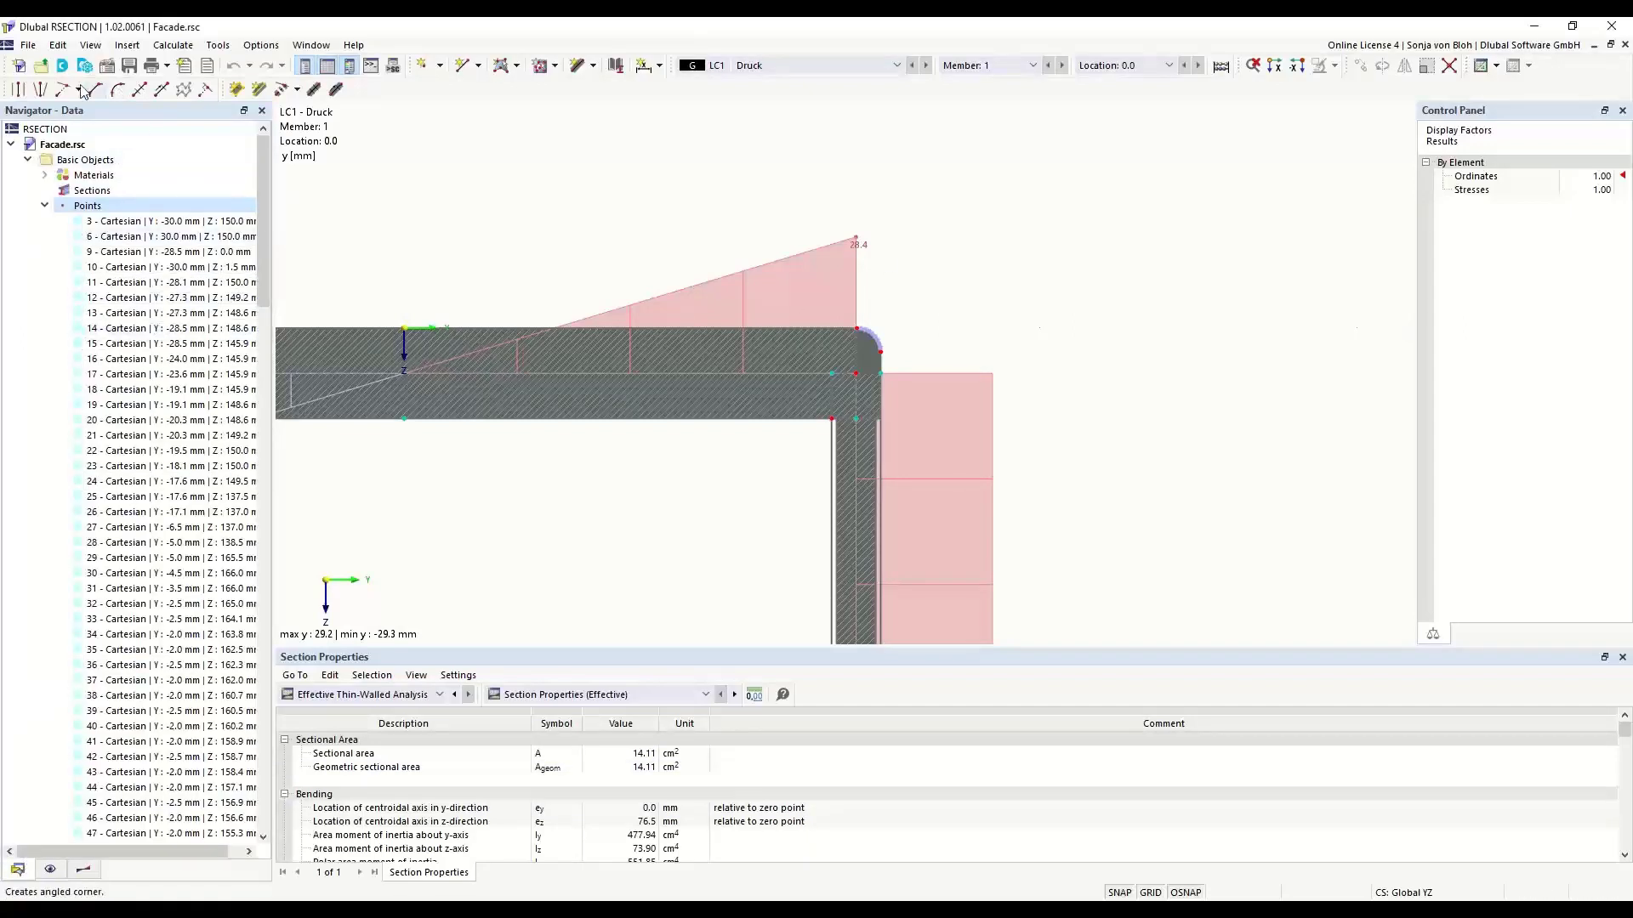
left_click(19, 66)
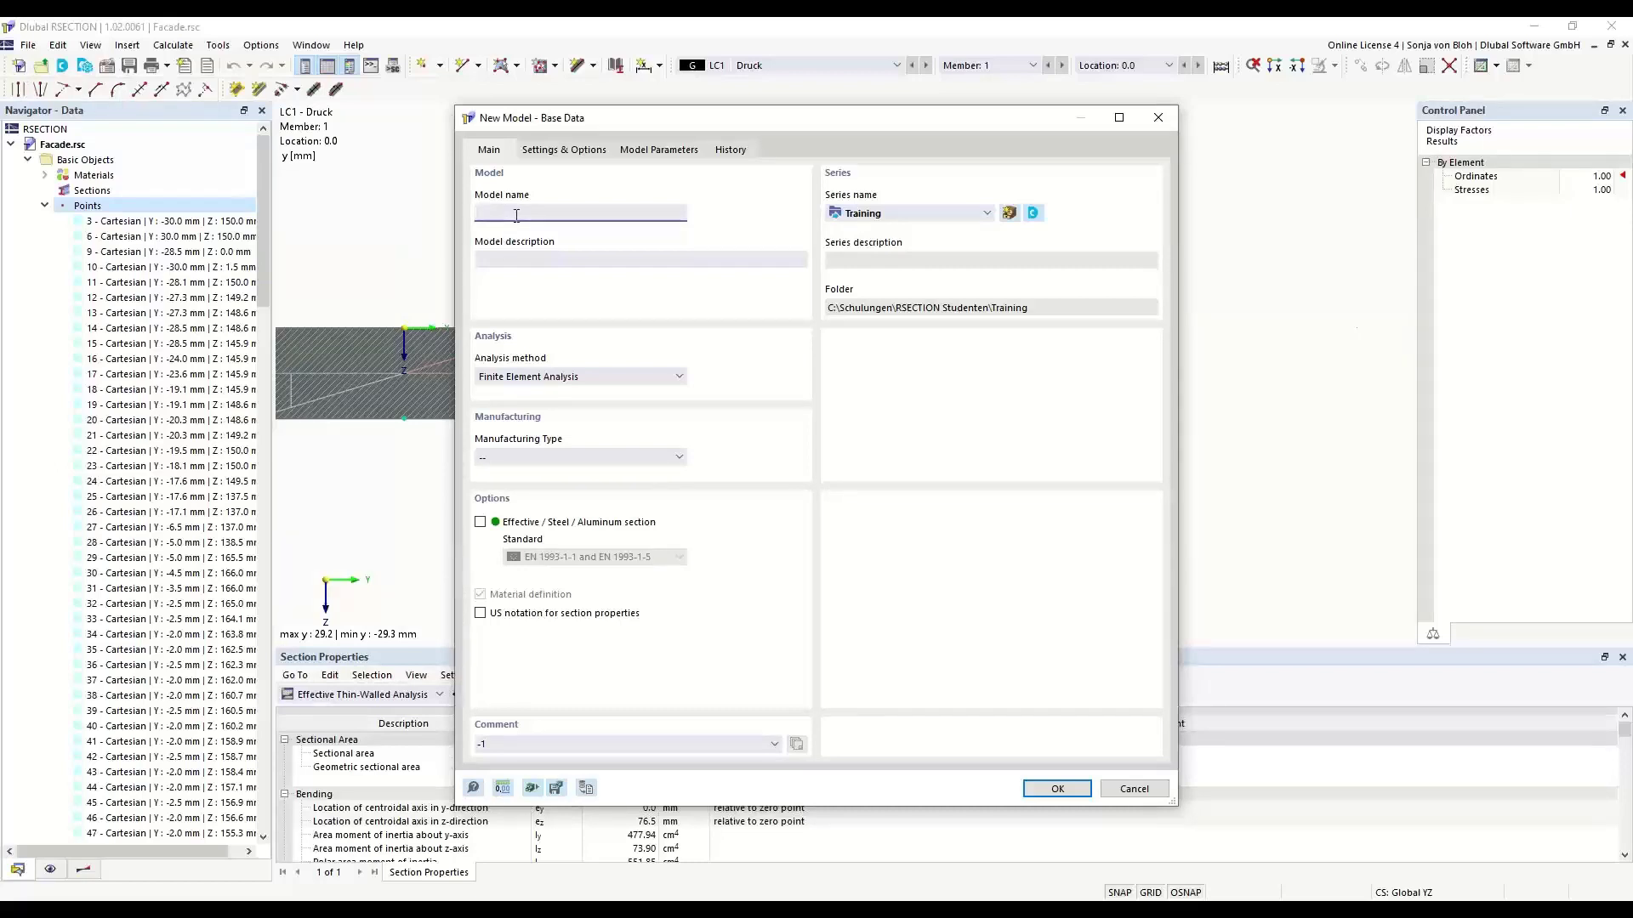
type("Example 1")
left_click(681, 378)
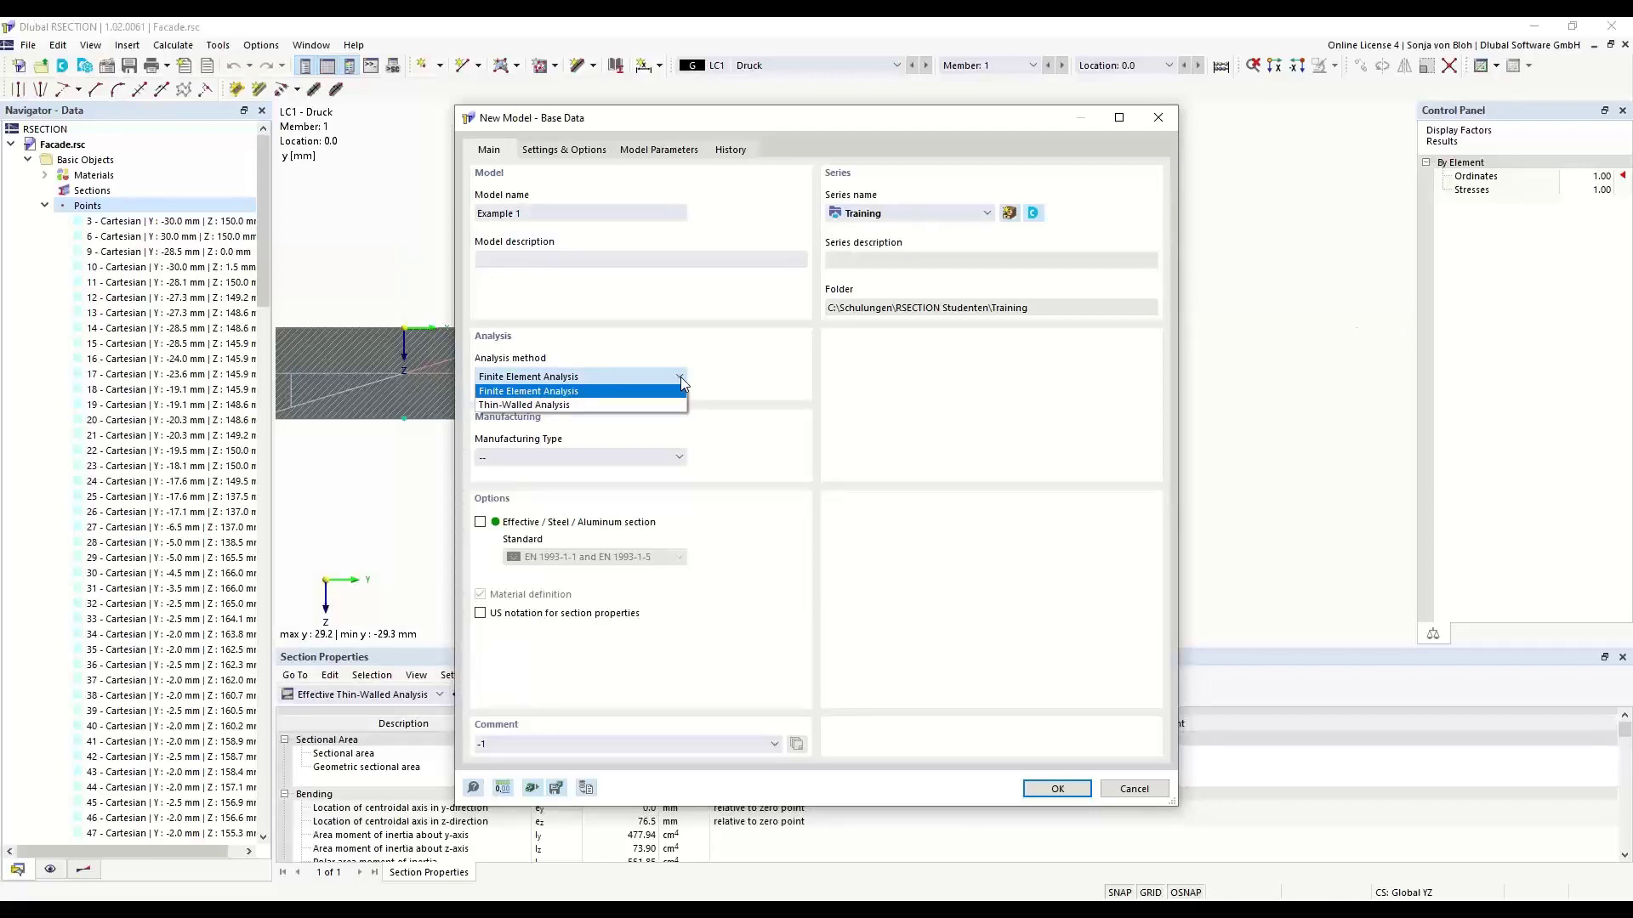
left_click(593, 406)
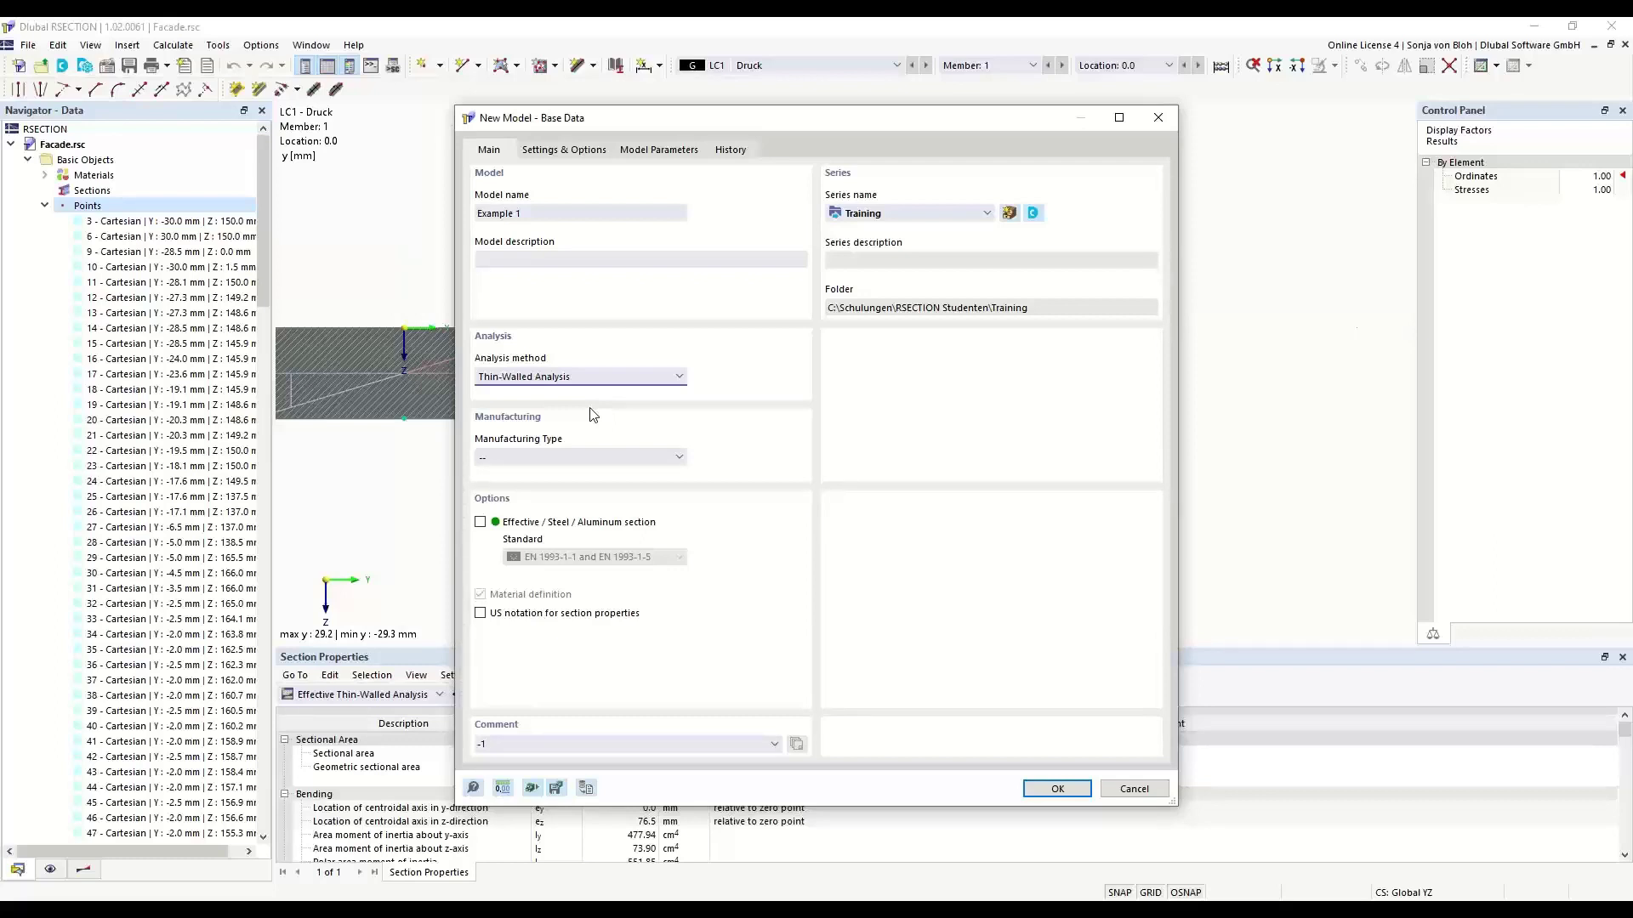
- Enable the effective steel/aluminum section option with standard EN 1993-1-1 and EN 1993-1-5, leave the manufacturing type unset, and confirm the base data
left_click(481, 522)
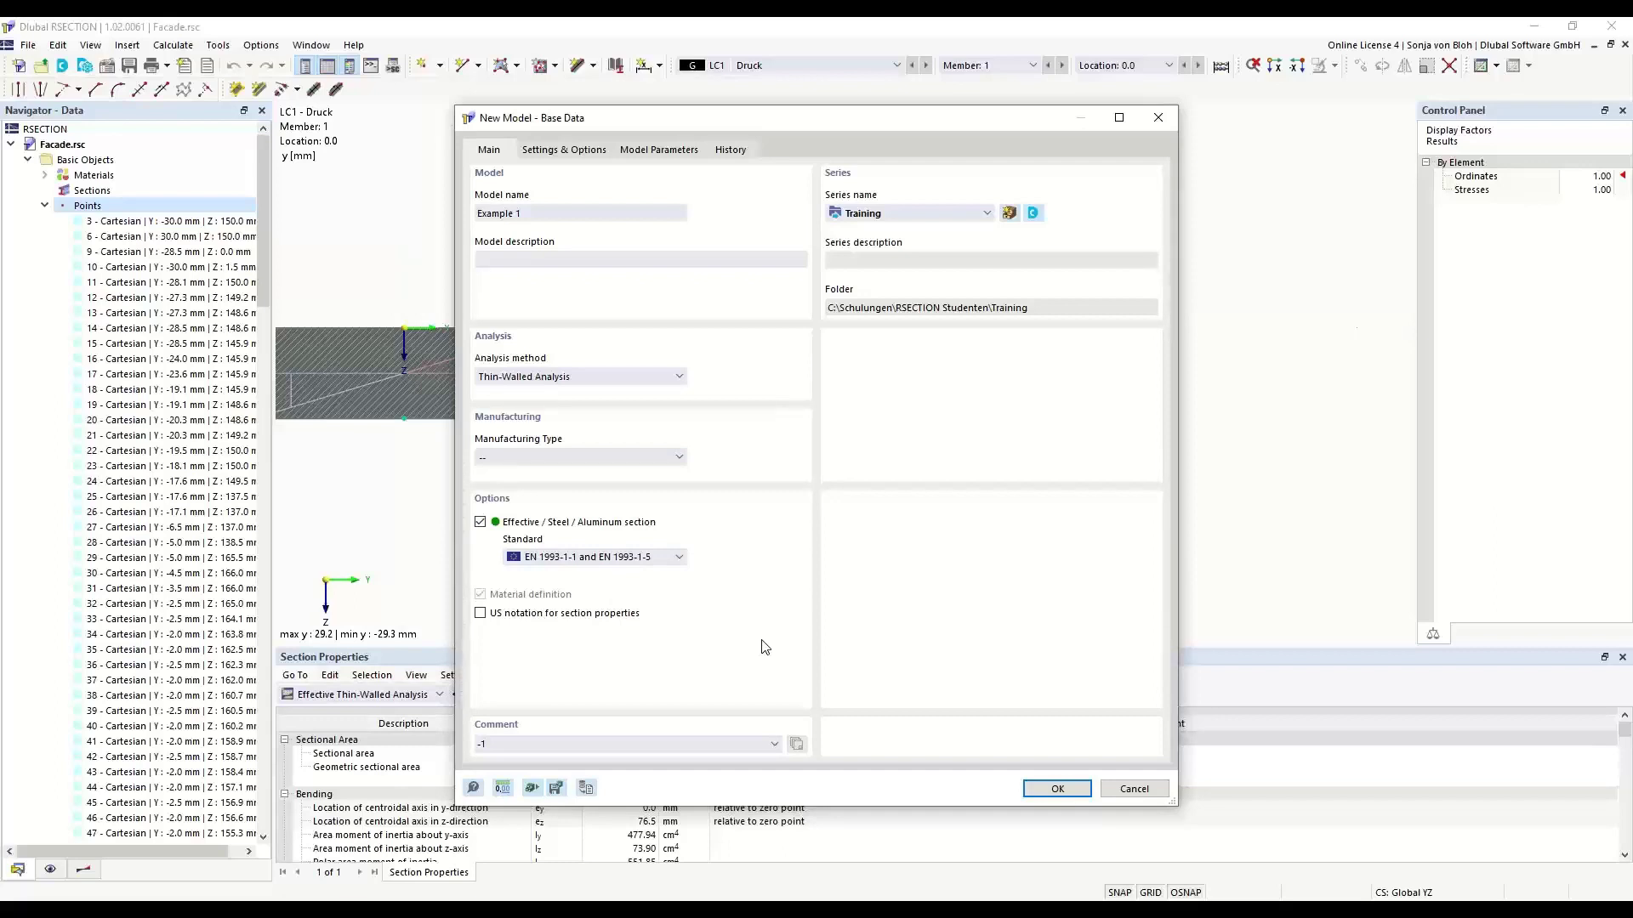
left_click(681, 558)
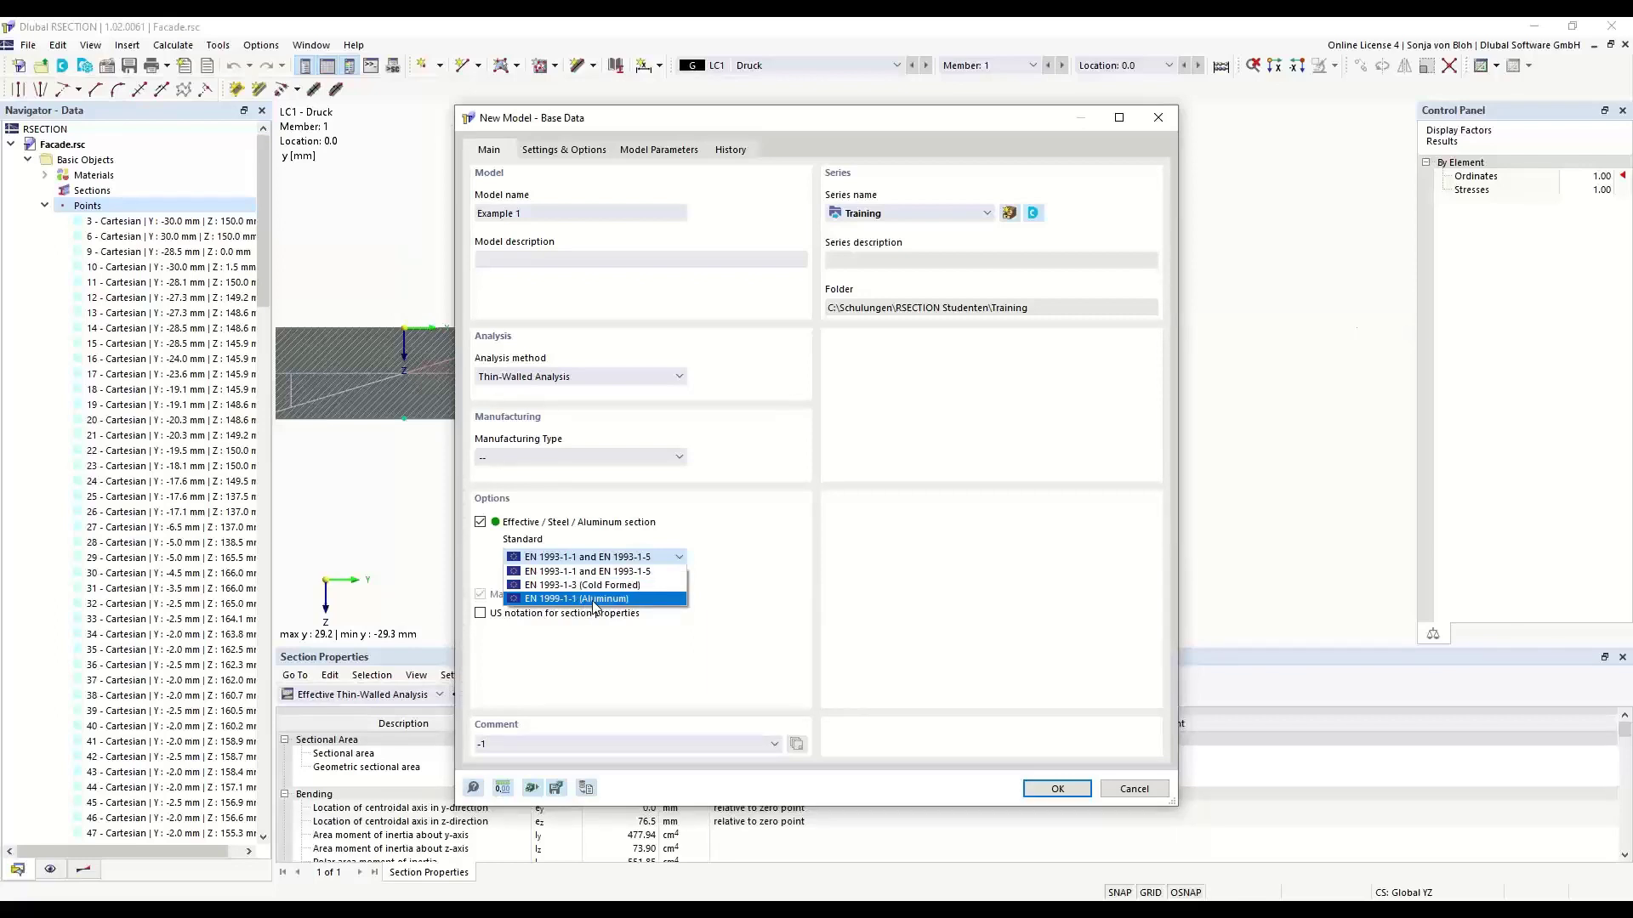
left_click(580, 569)
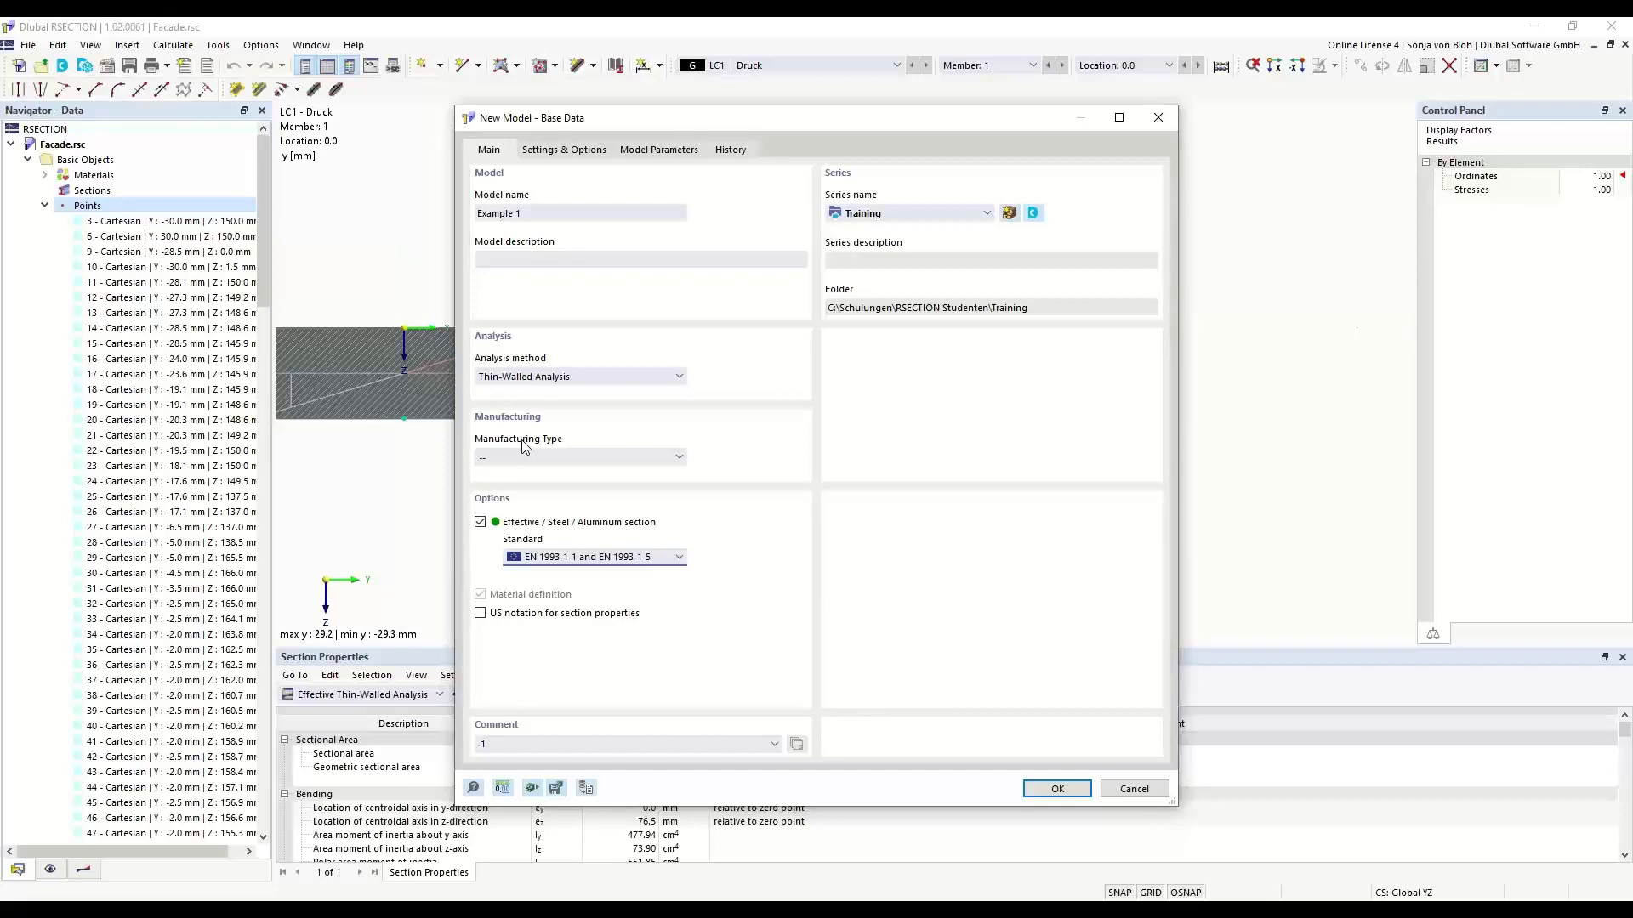
left_click(679, 458)
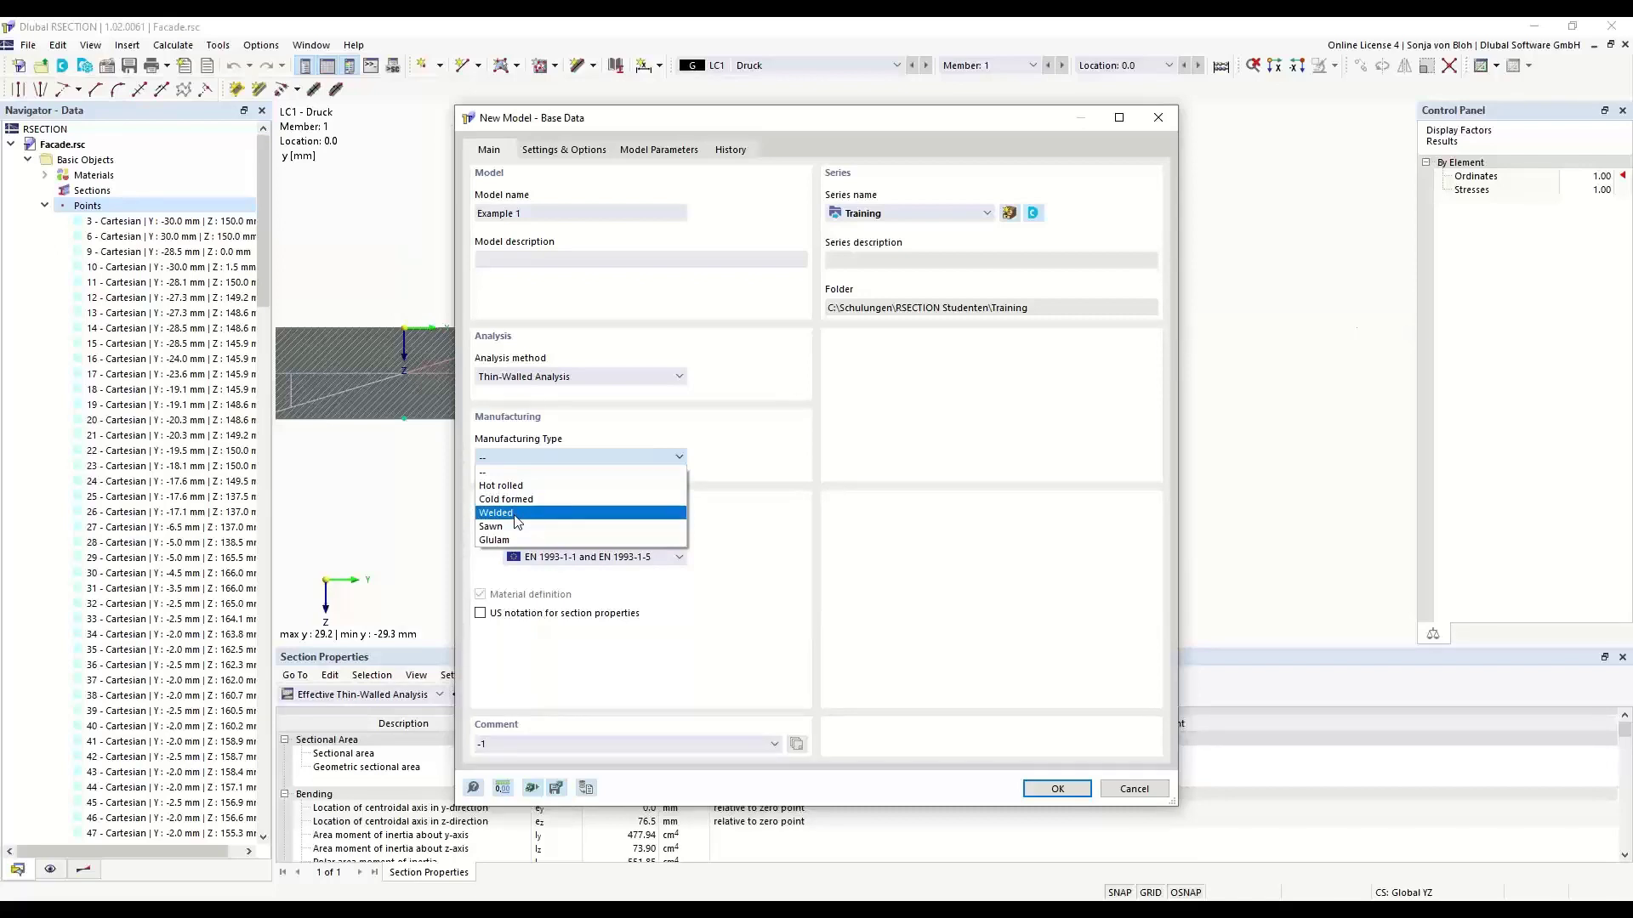
left_click(669, 422)
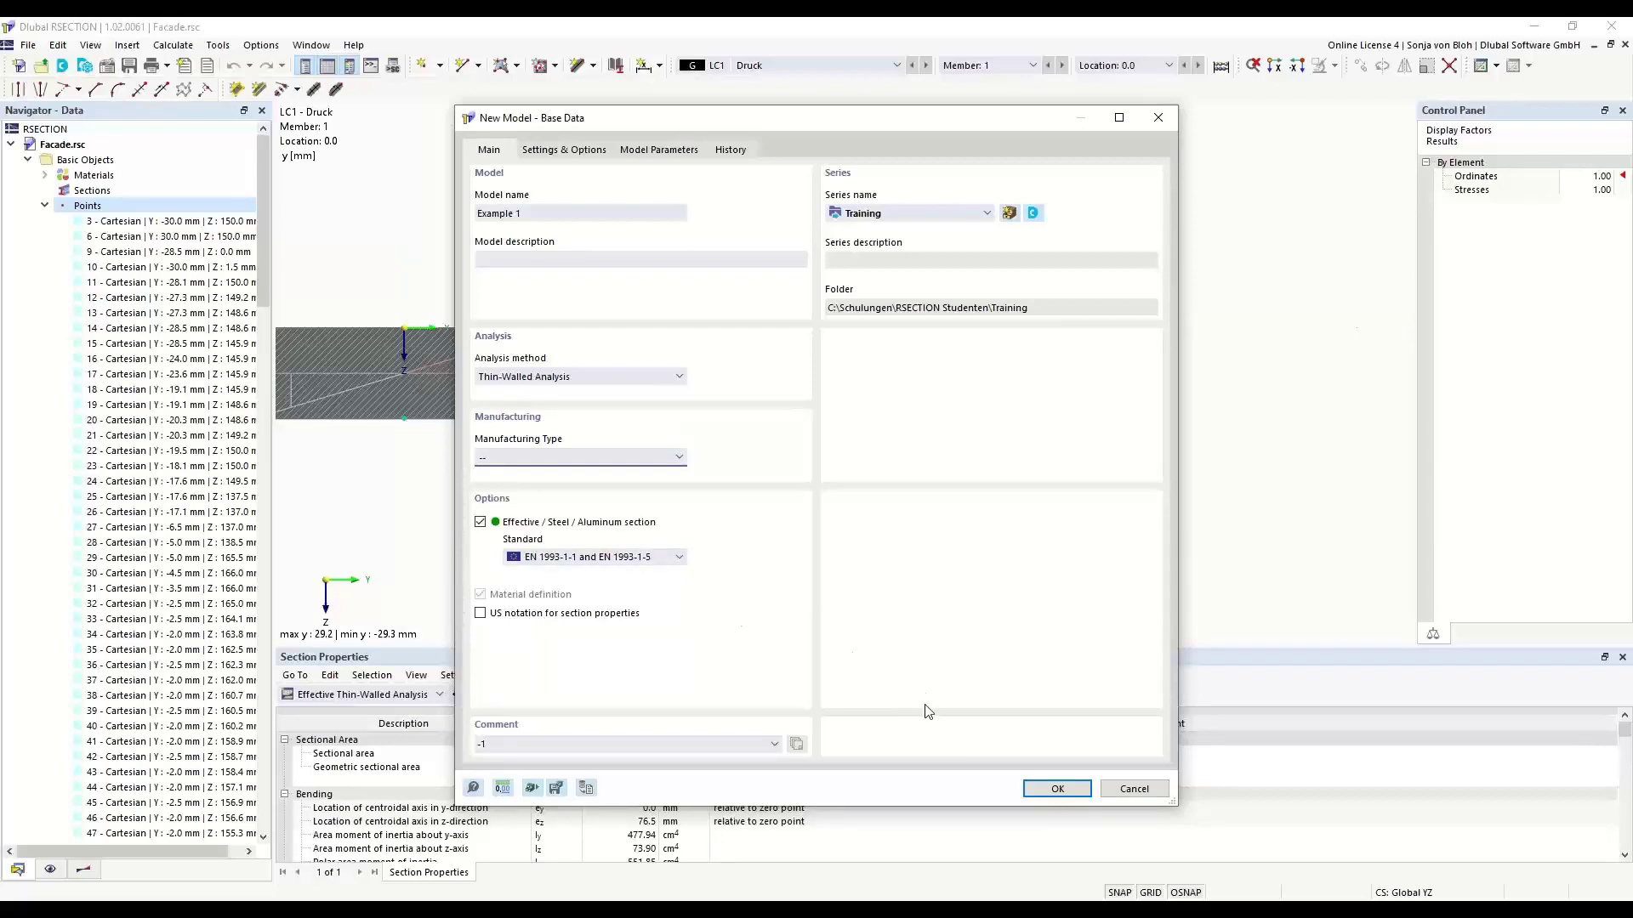
left_click(1055, 788)
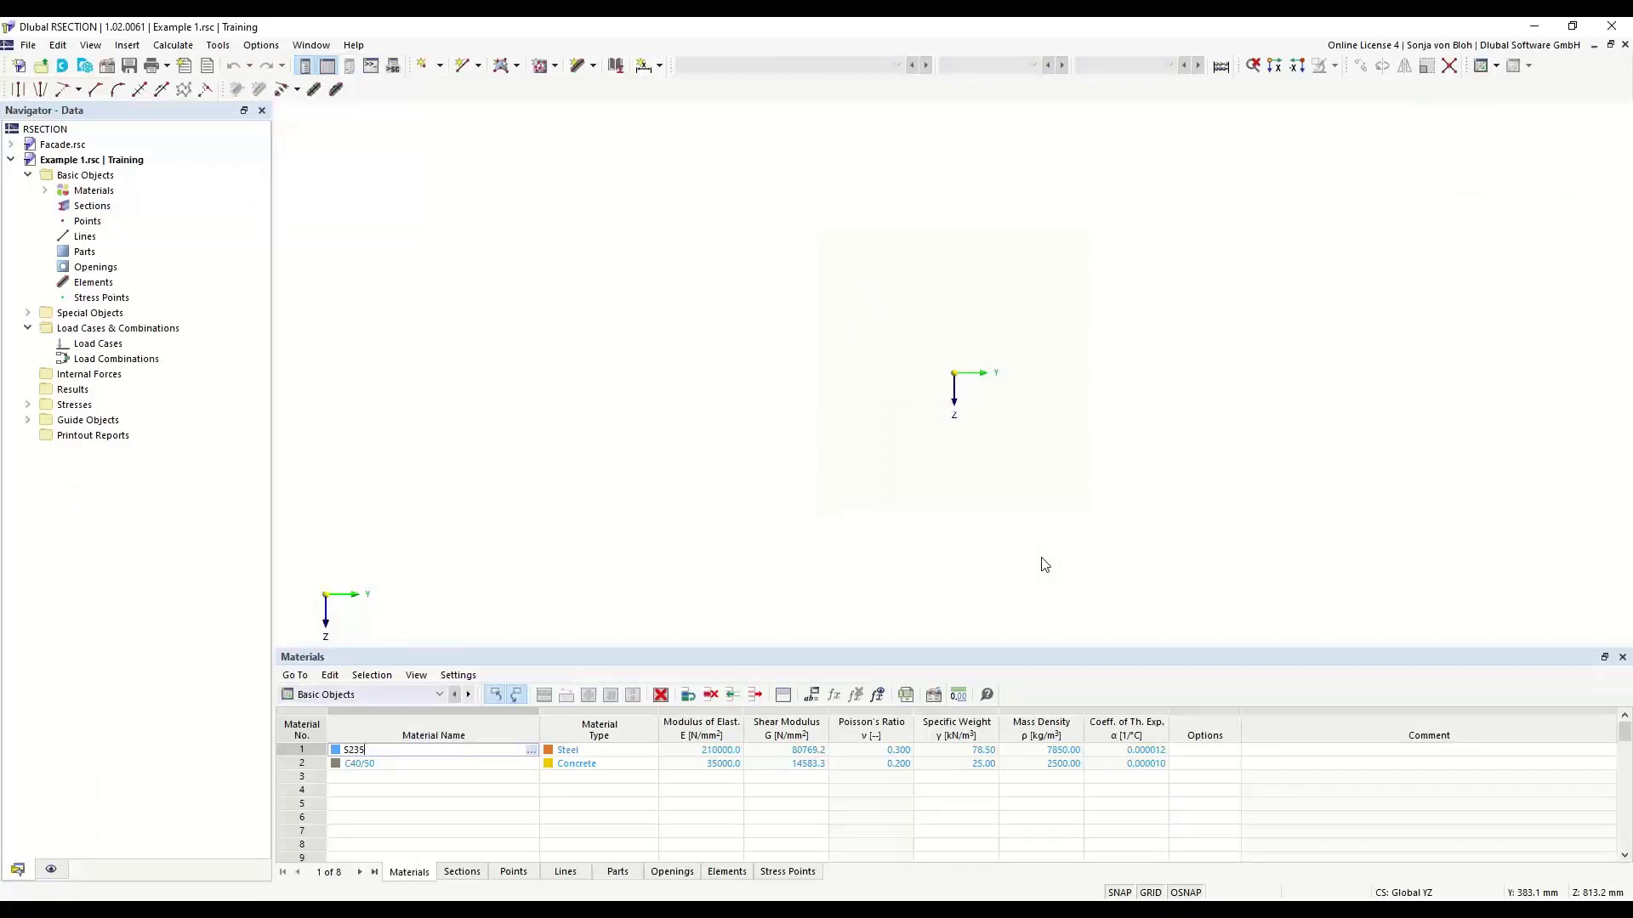
- List the model's materials, view the properties of S235, and check the commands offered for materials
left_click(45, 190)
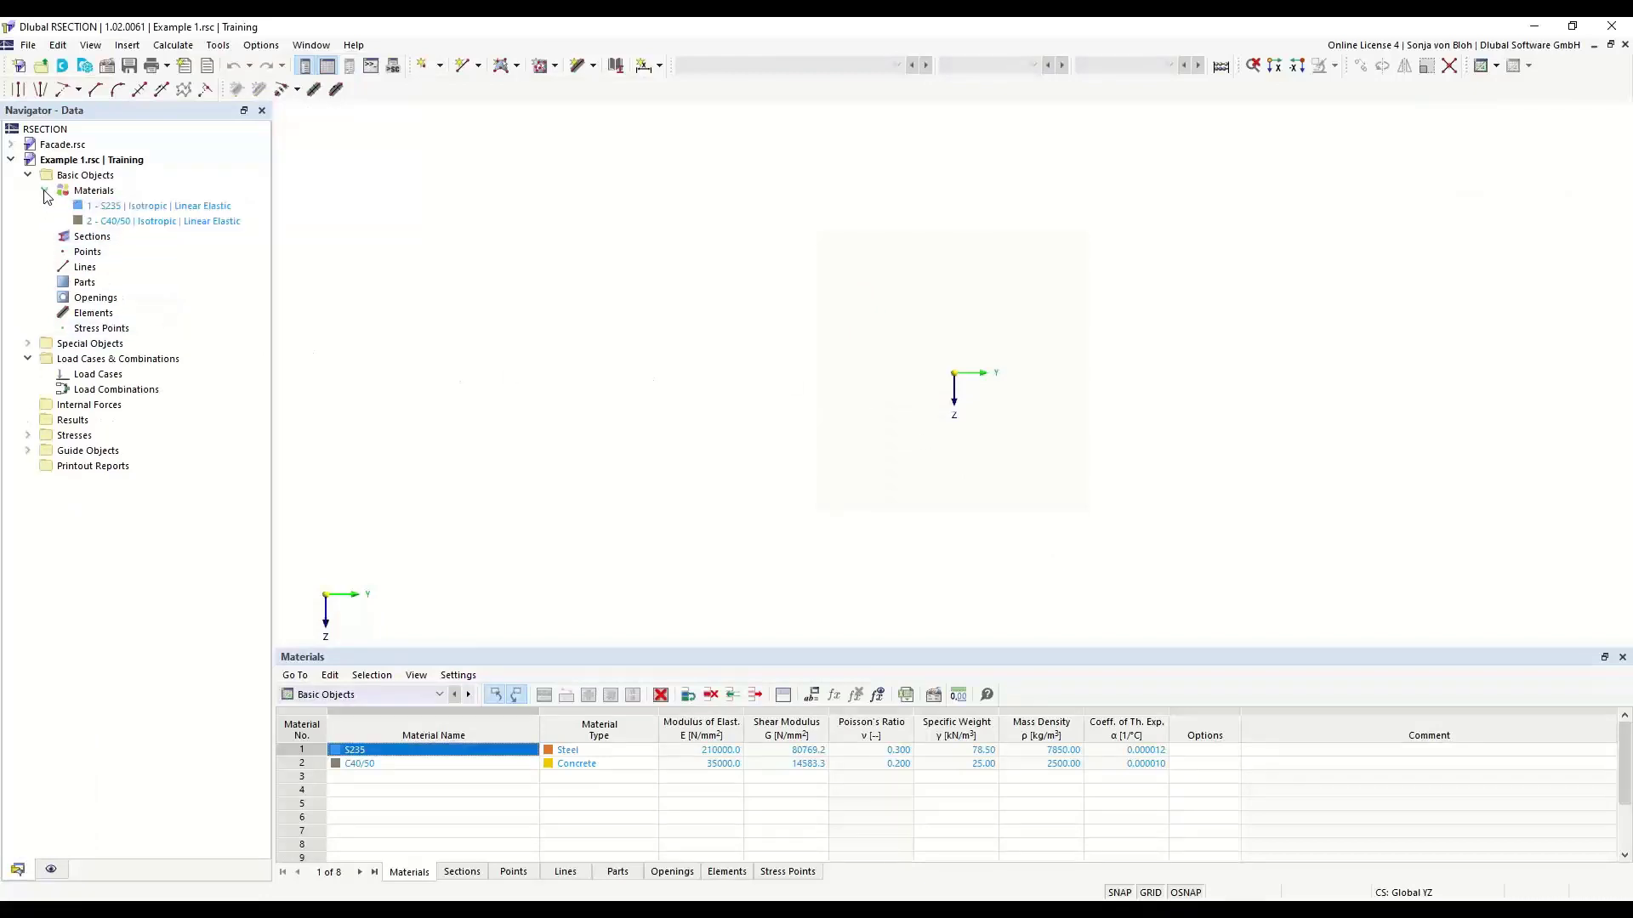
double_click(132, 210)
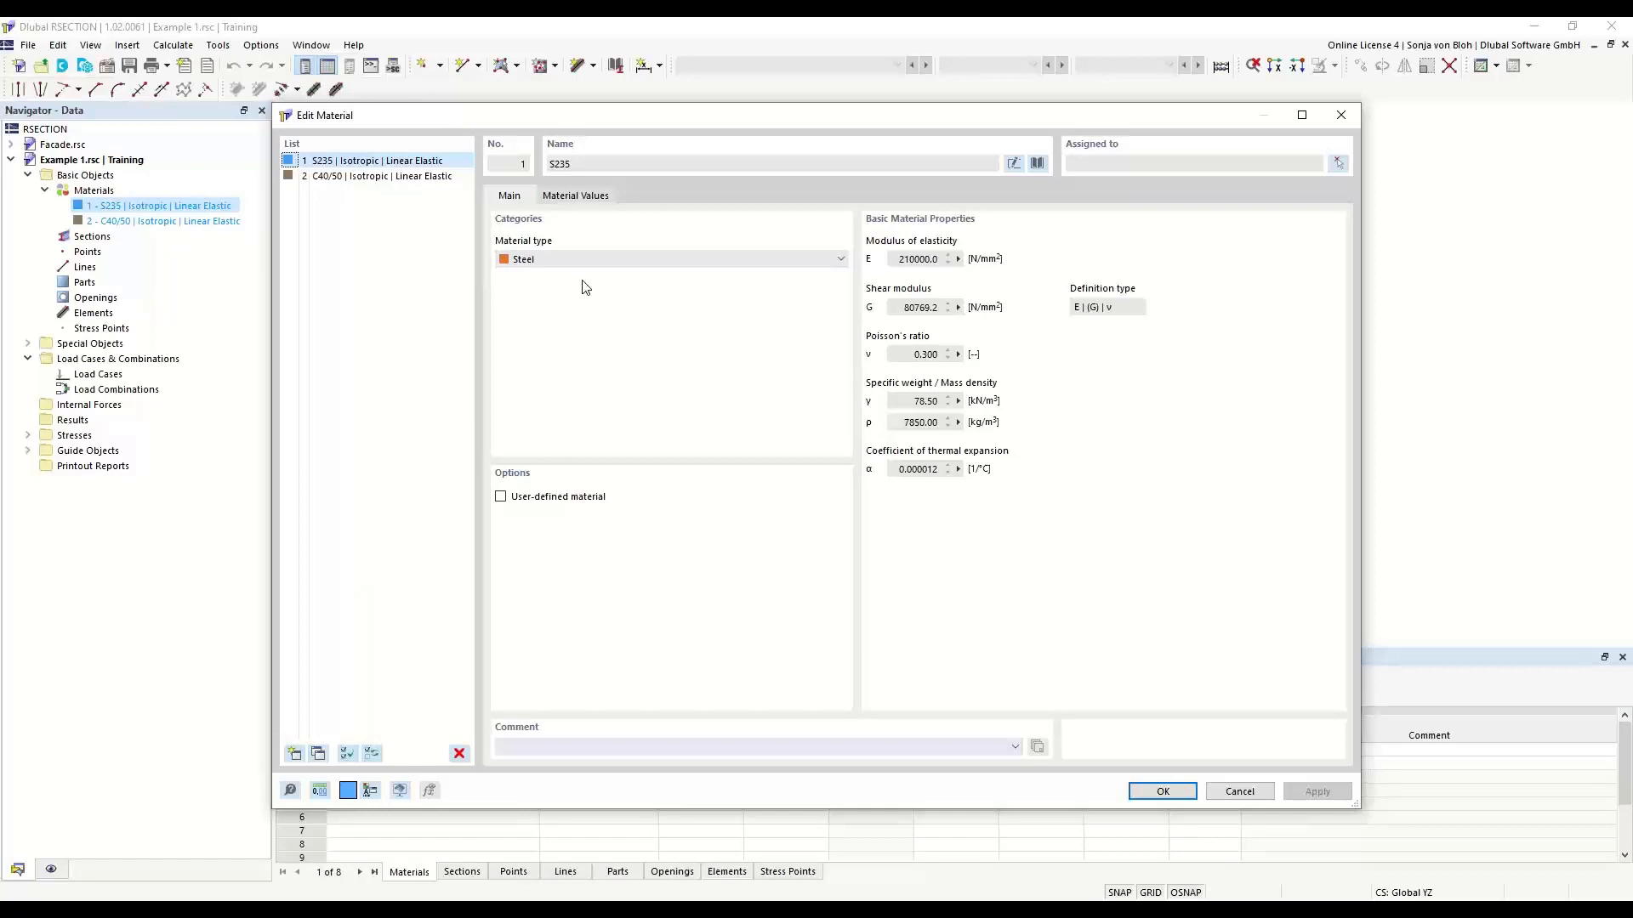
left_click(1341, 115)
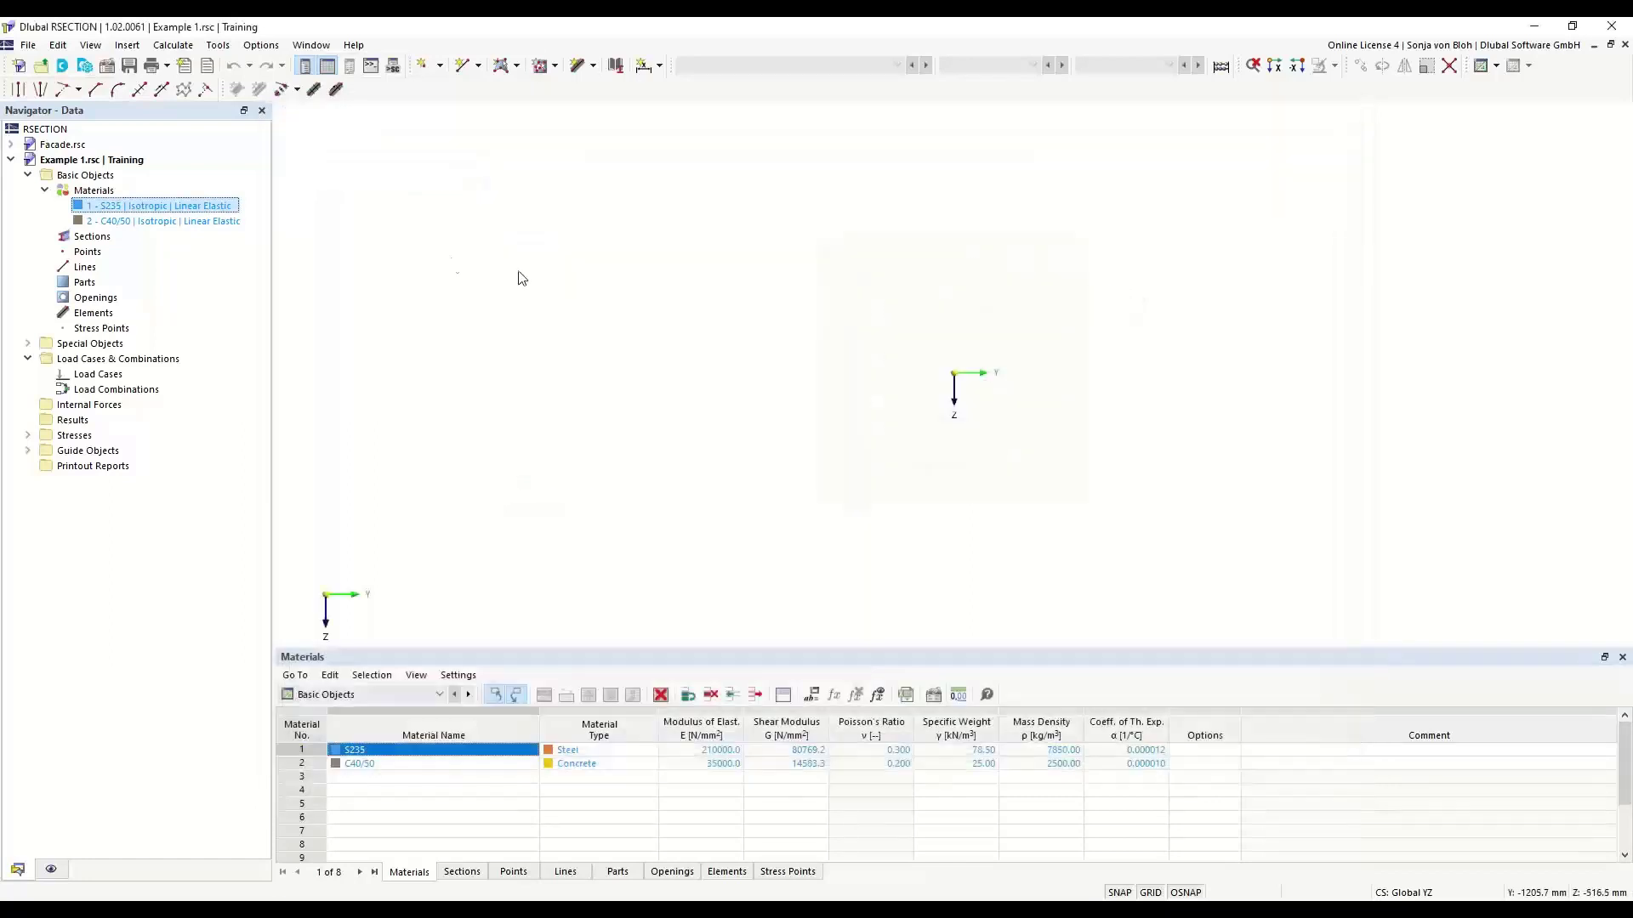
left_click(98, 192)
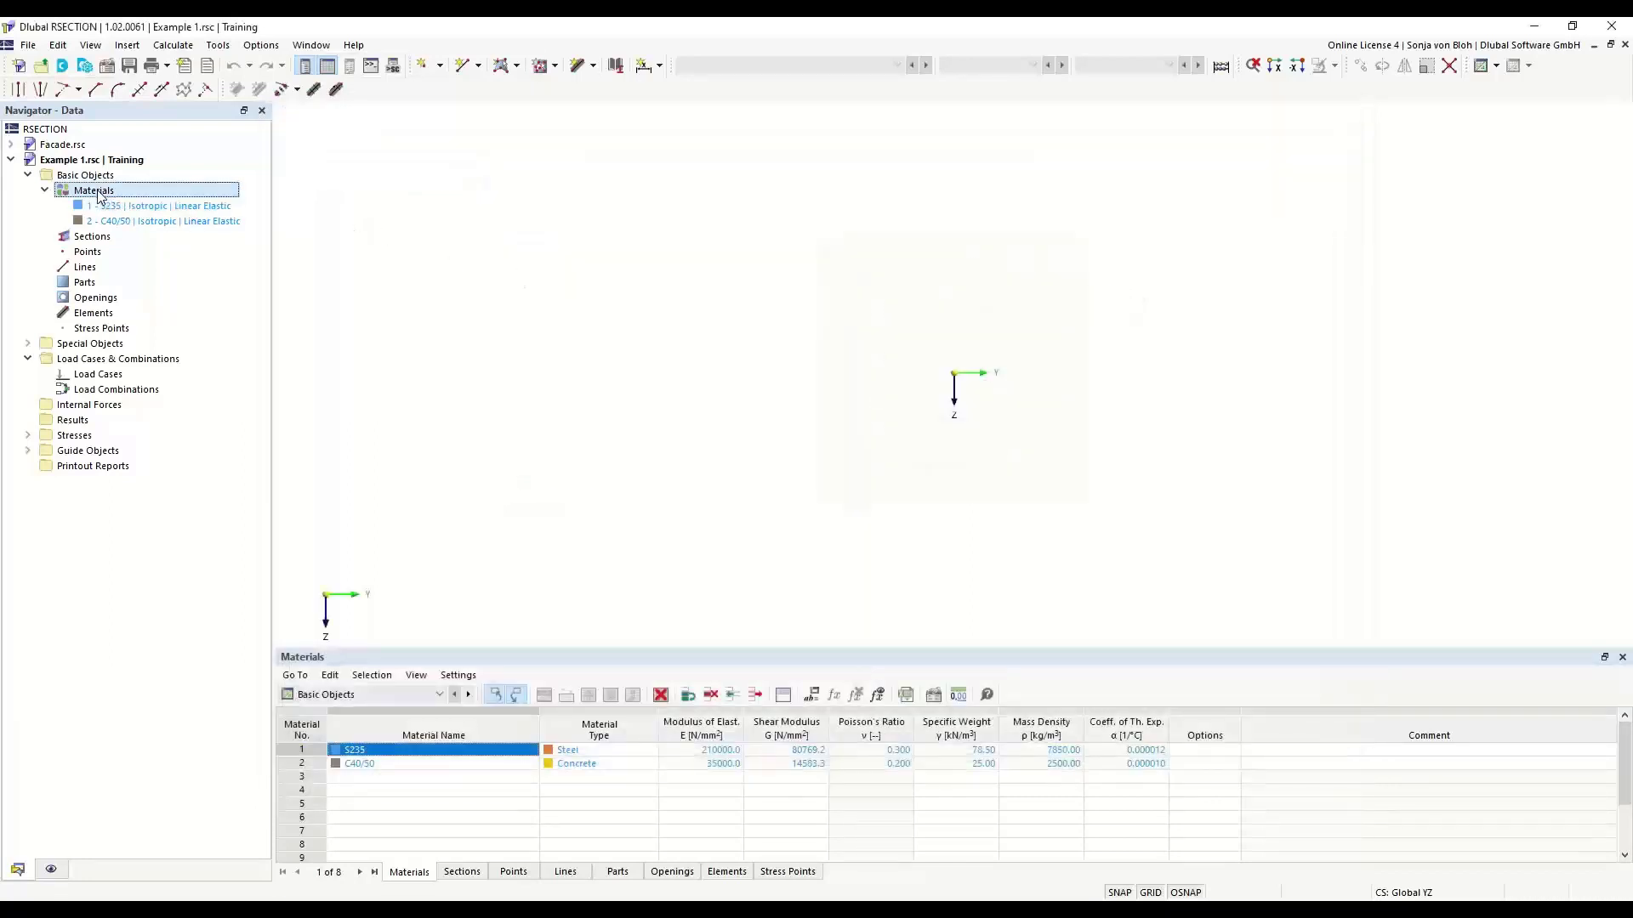
right_click(98, 195)
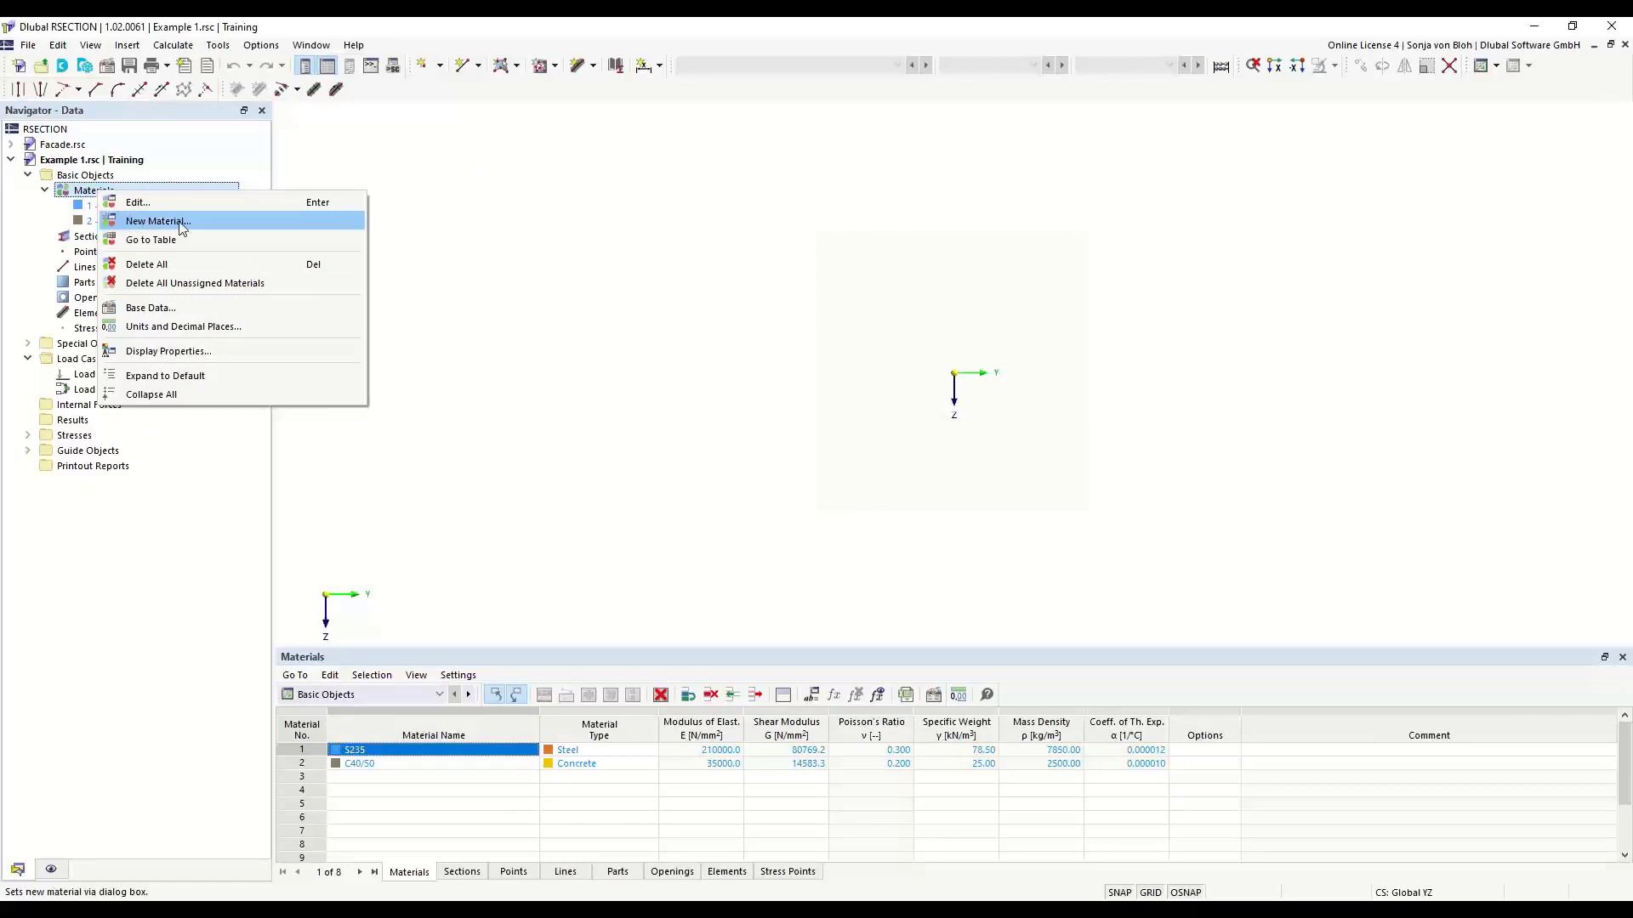
- Open material 1 (S235) for editing and enter S355 as its name
double_click(81, 205)
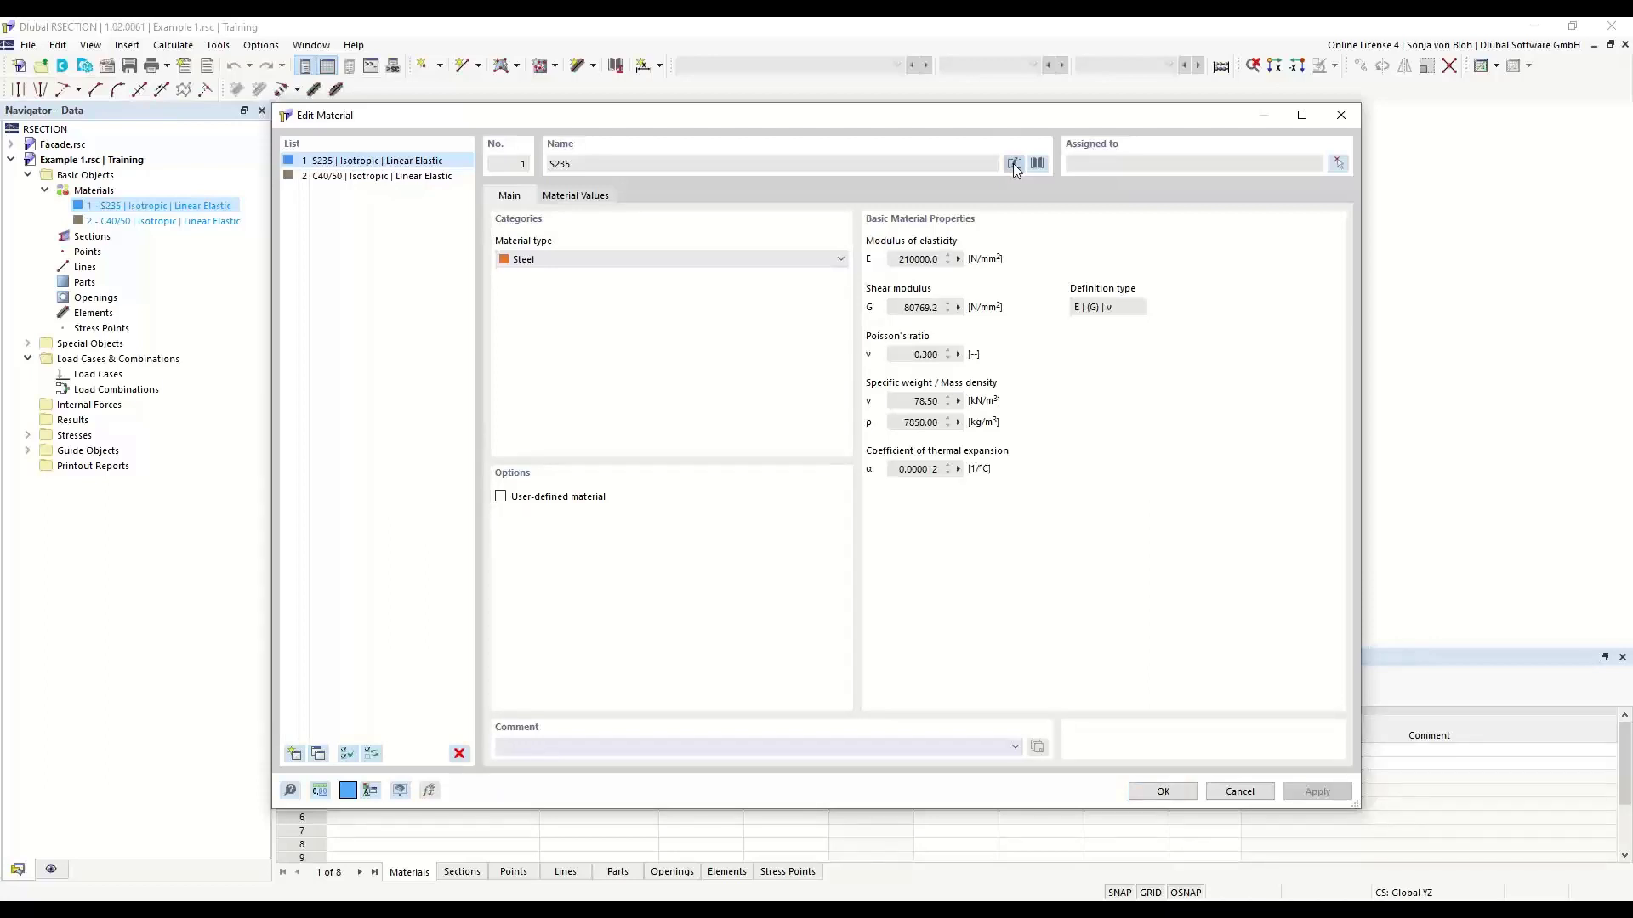
left_click(1013, 163)
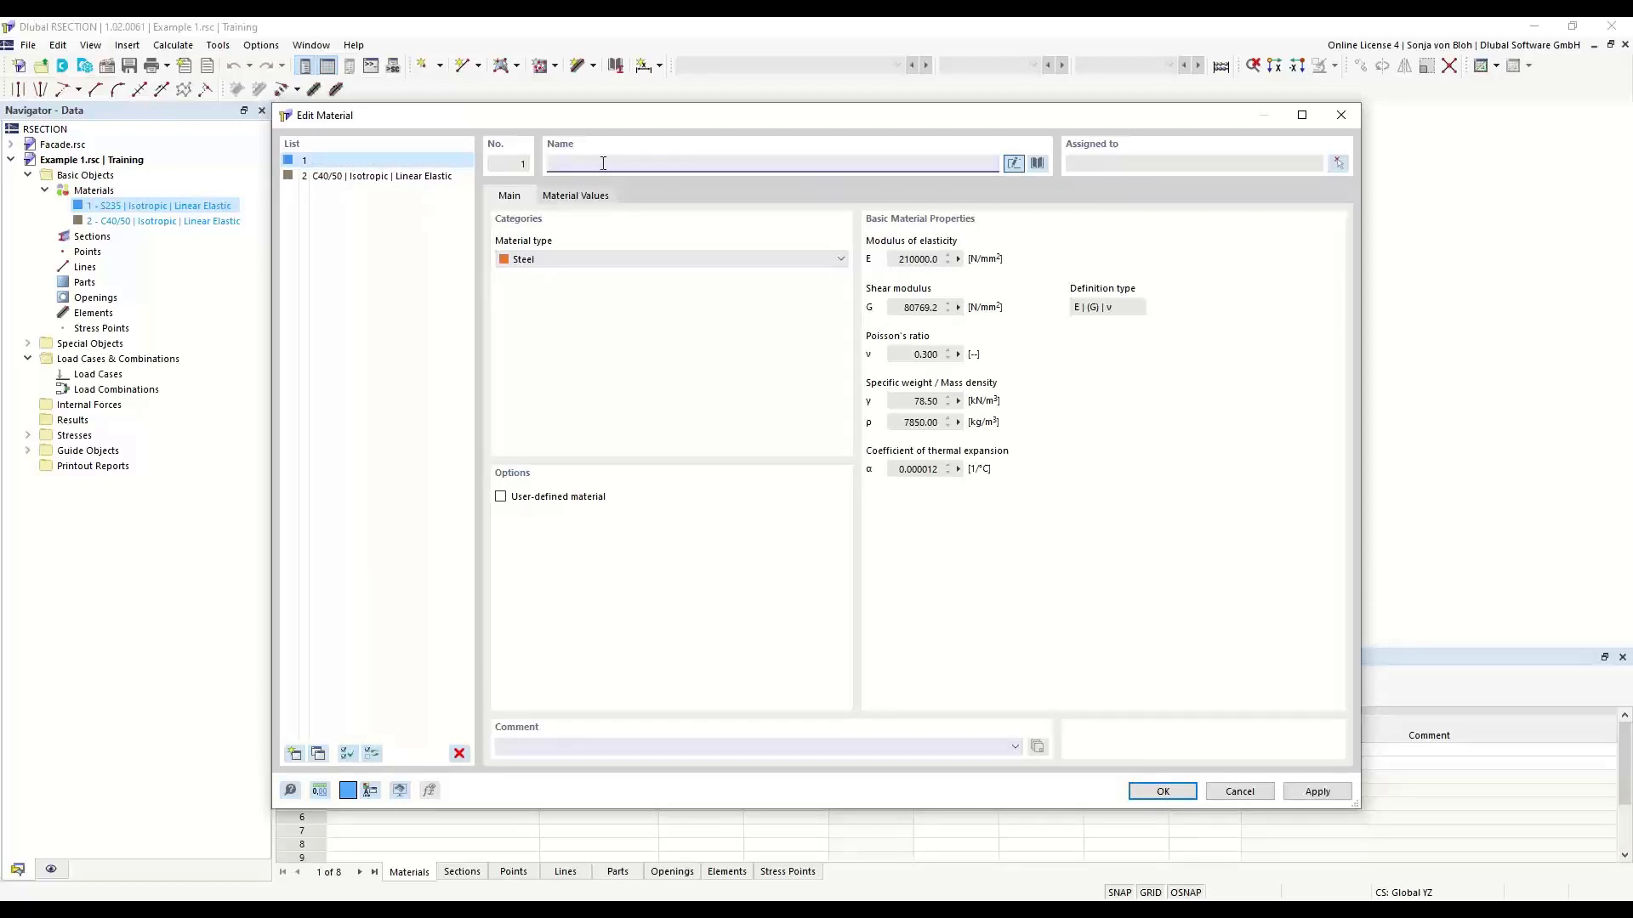
type("S355")
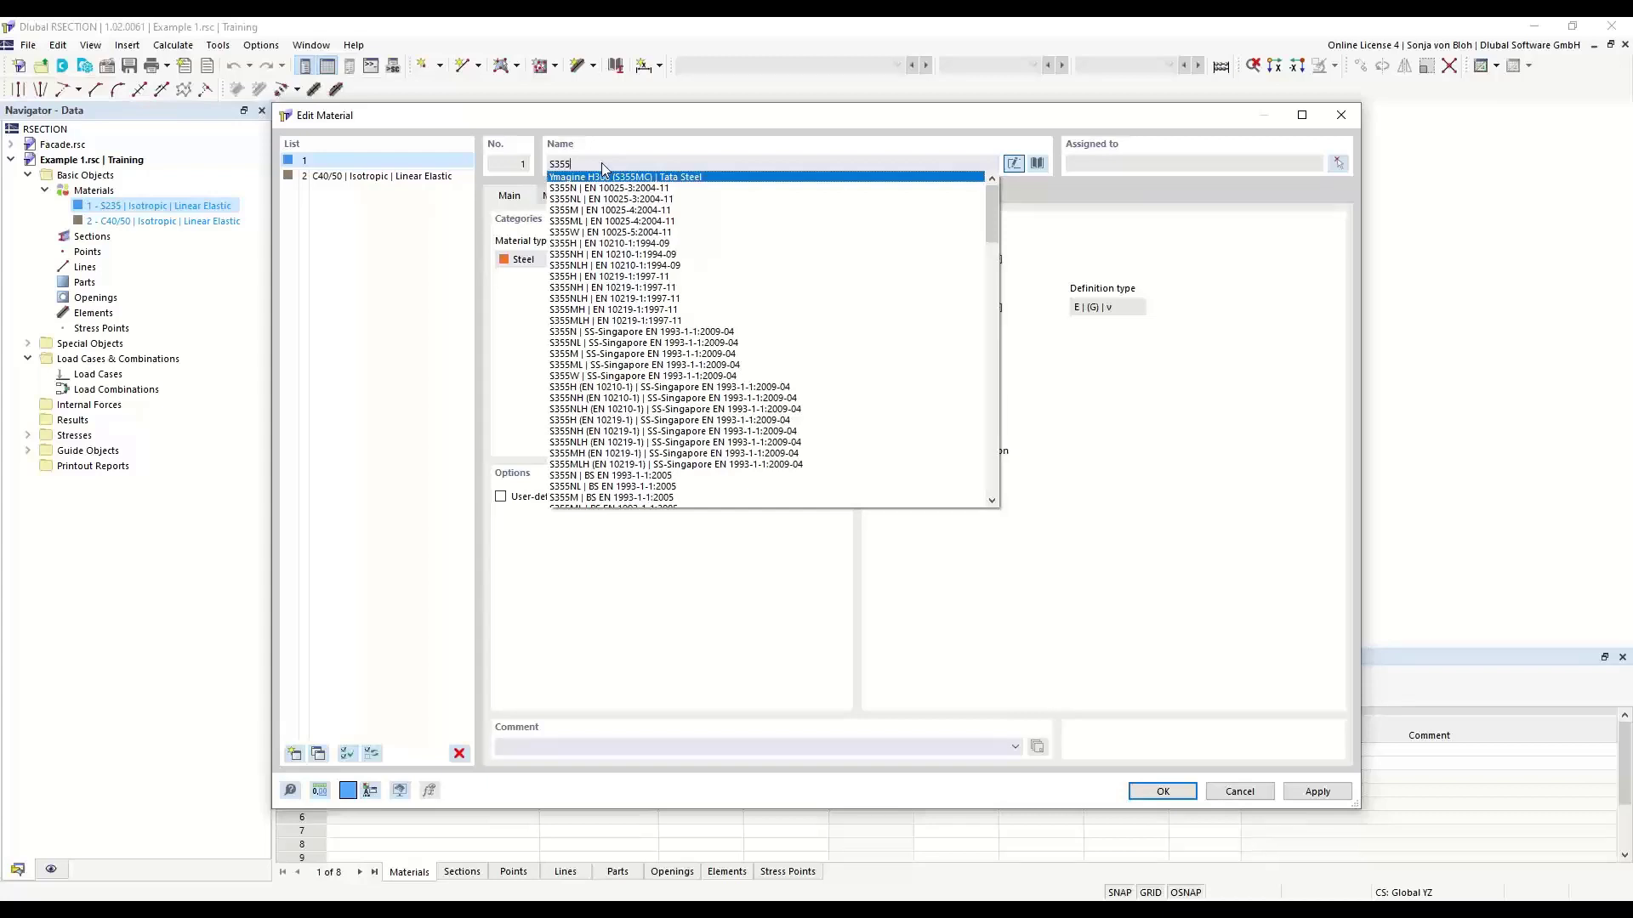
left_click(690, 136)
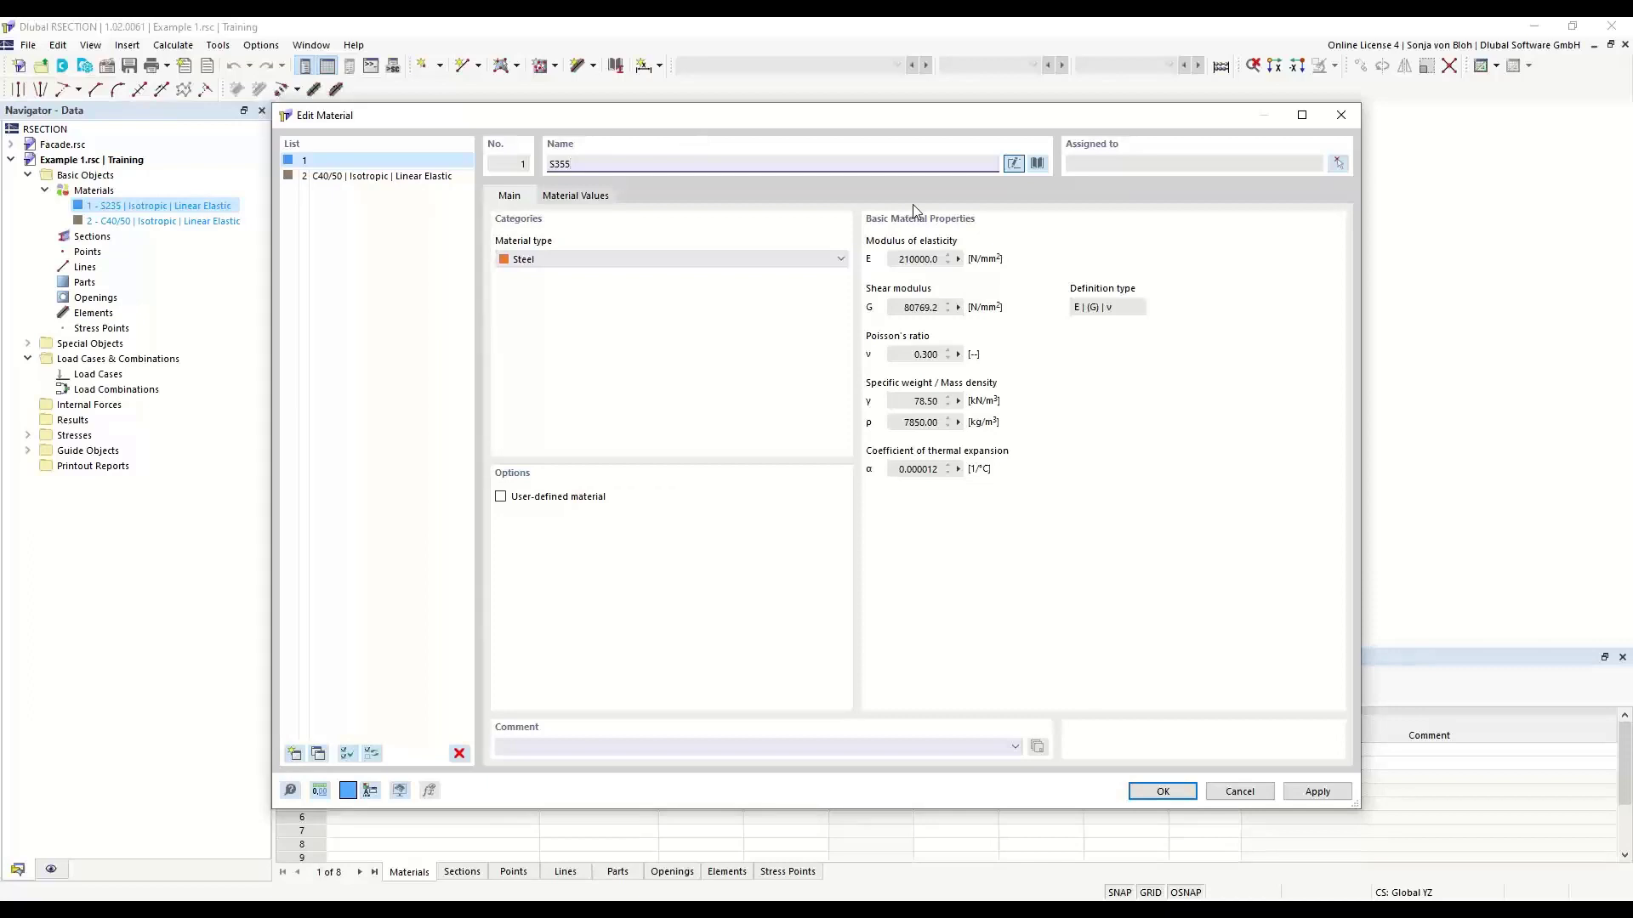
- Filter the material library by the material type Steel and search it for S355
left_click(1037, 164)
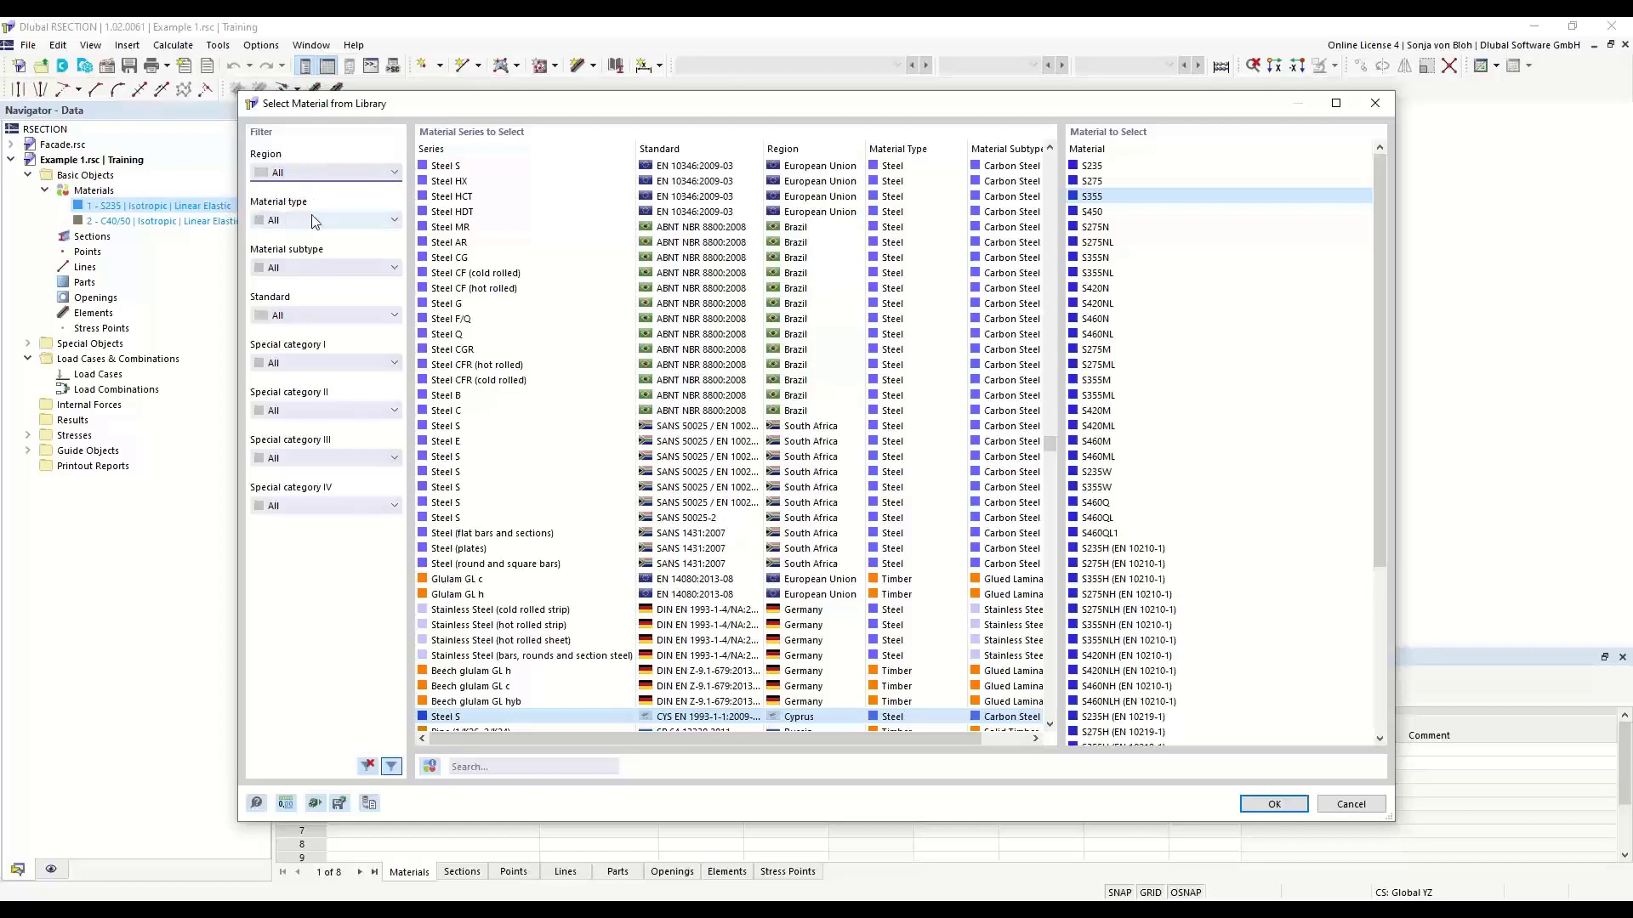
left_click(391, 222)
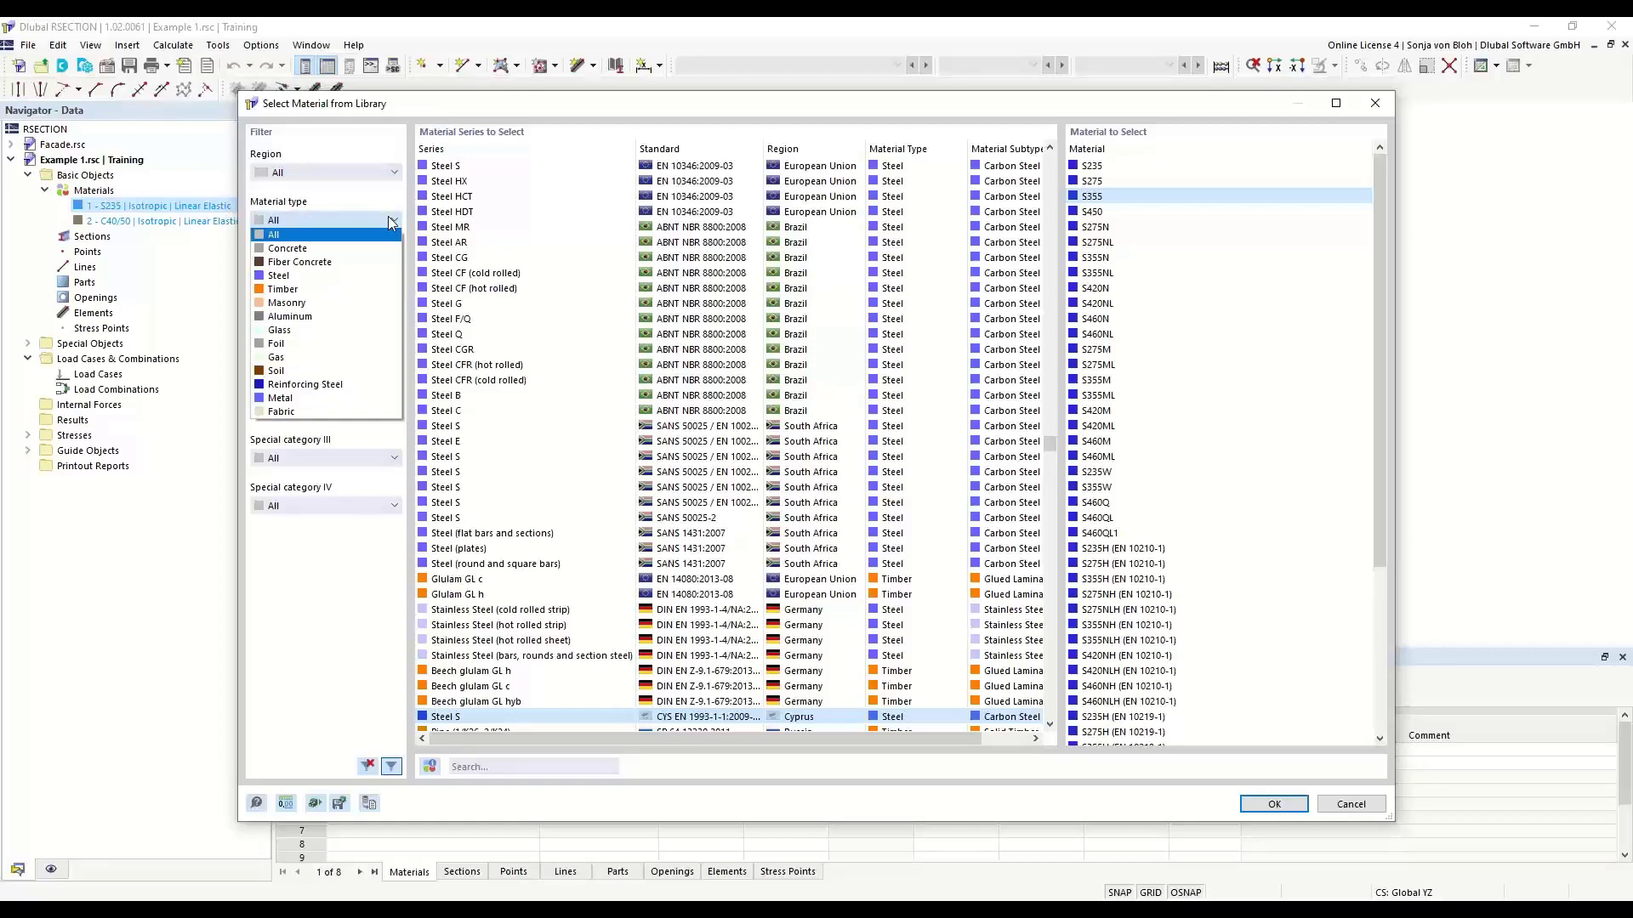
left_click(331, 275)
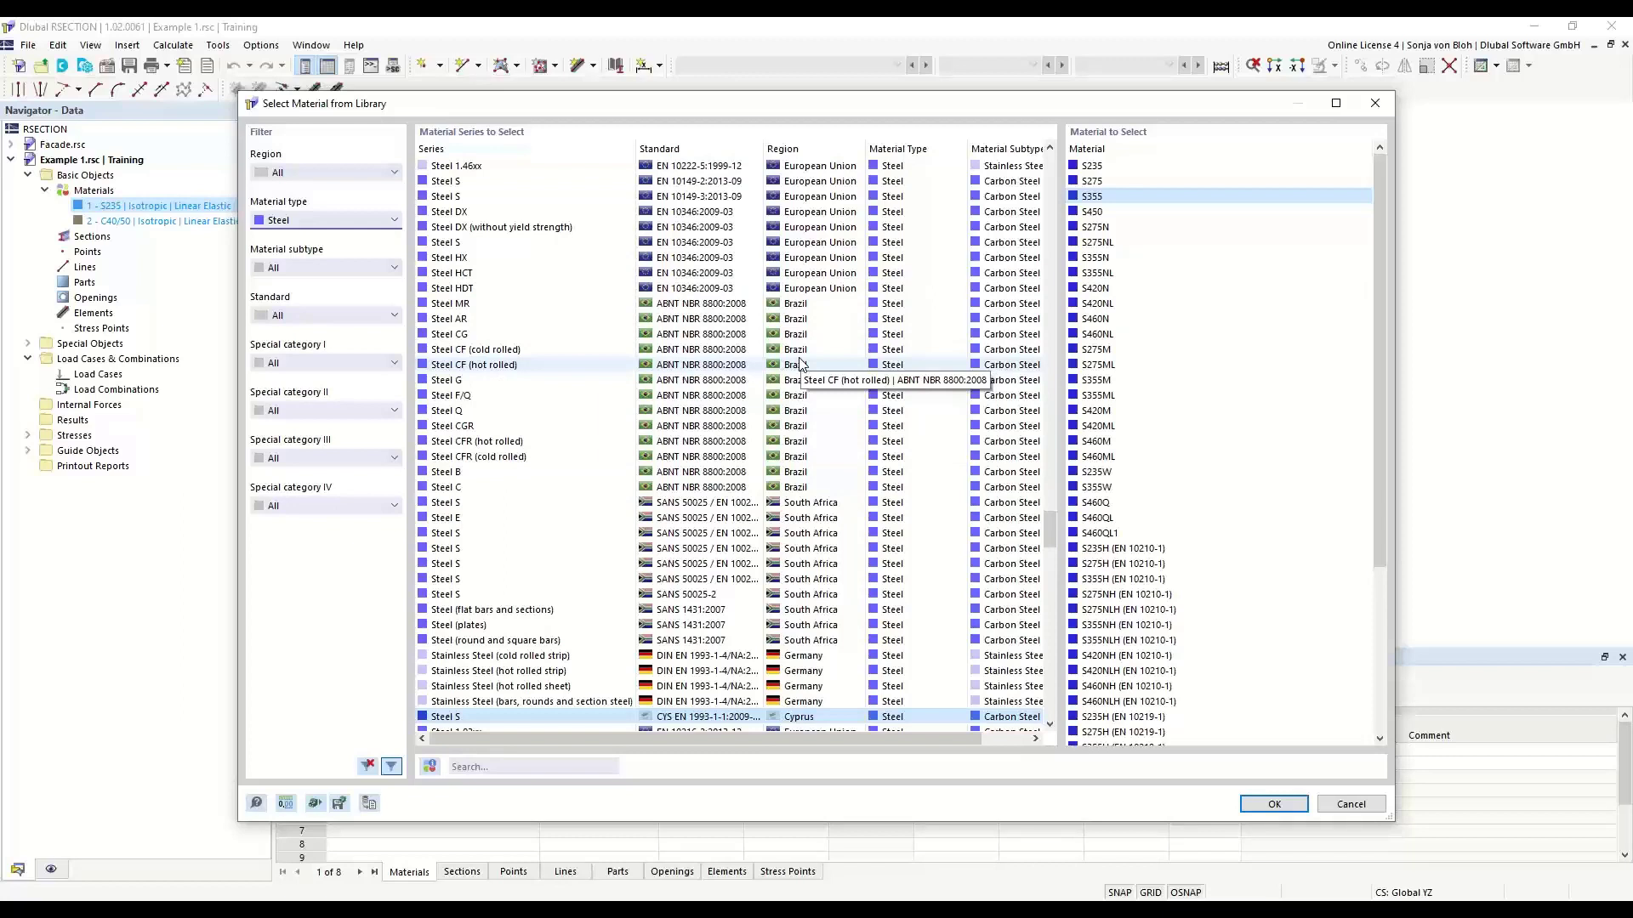
left_click(504, 766)
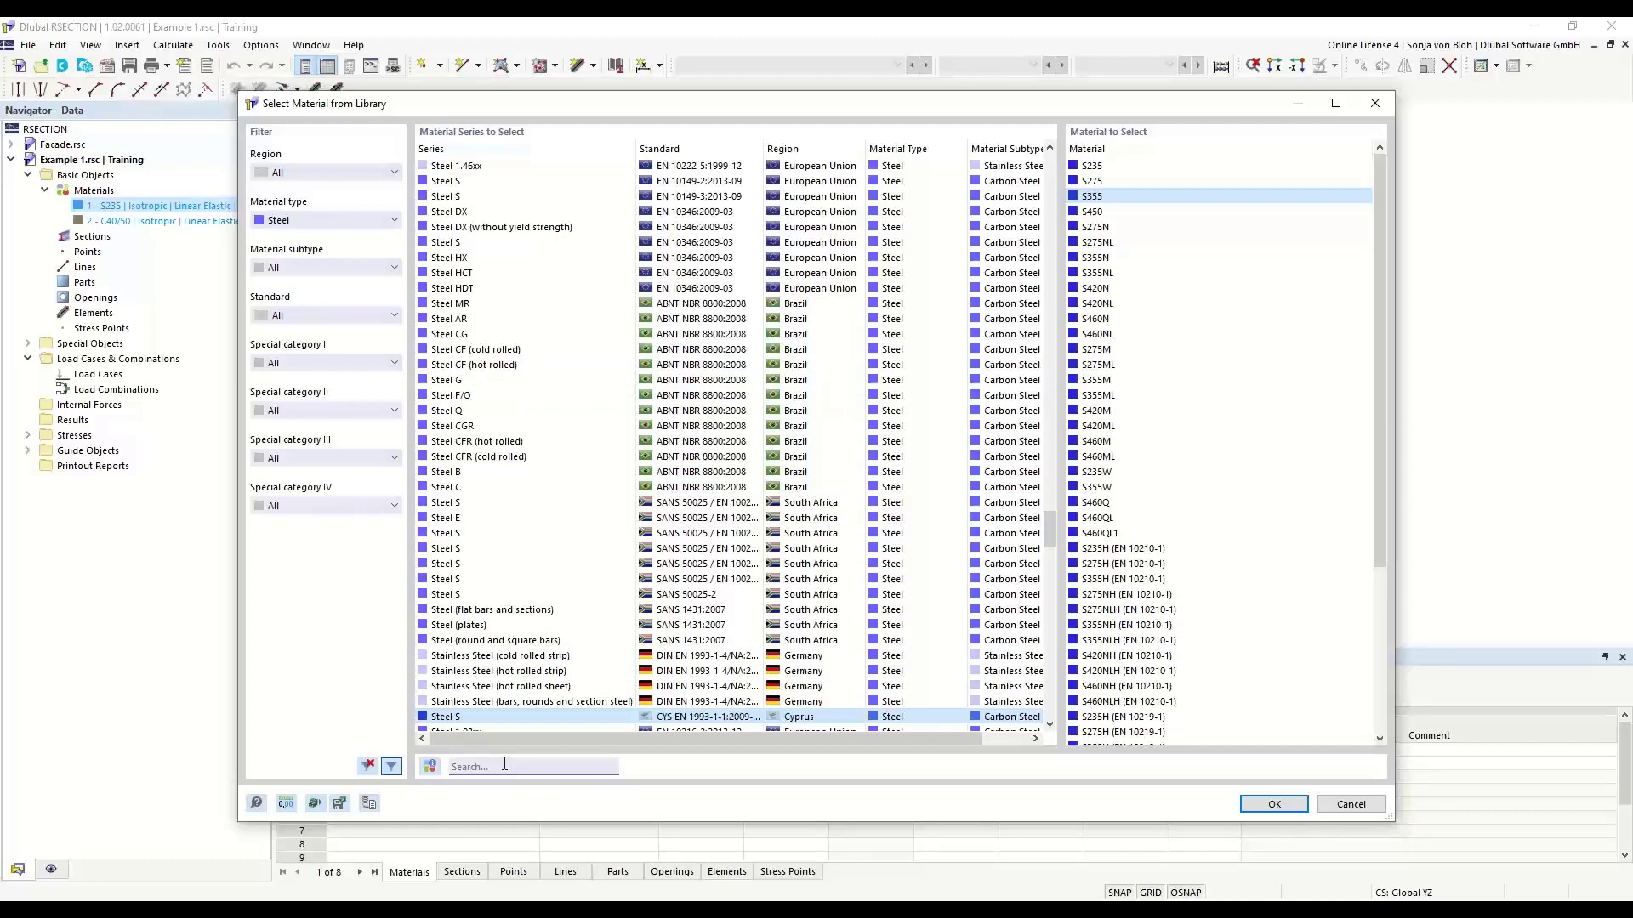
type("S3")
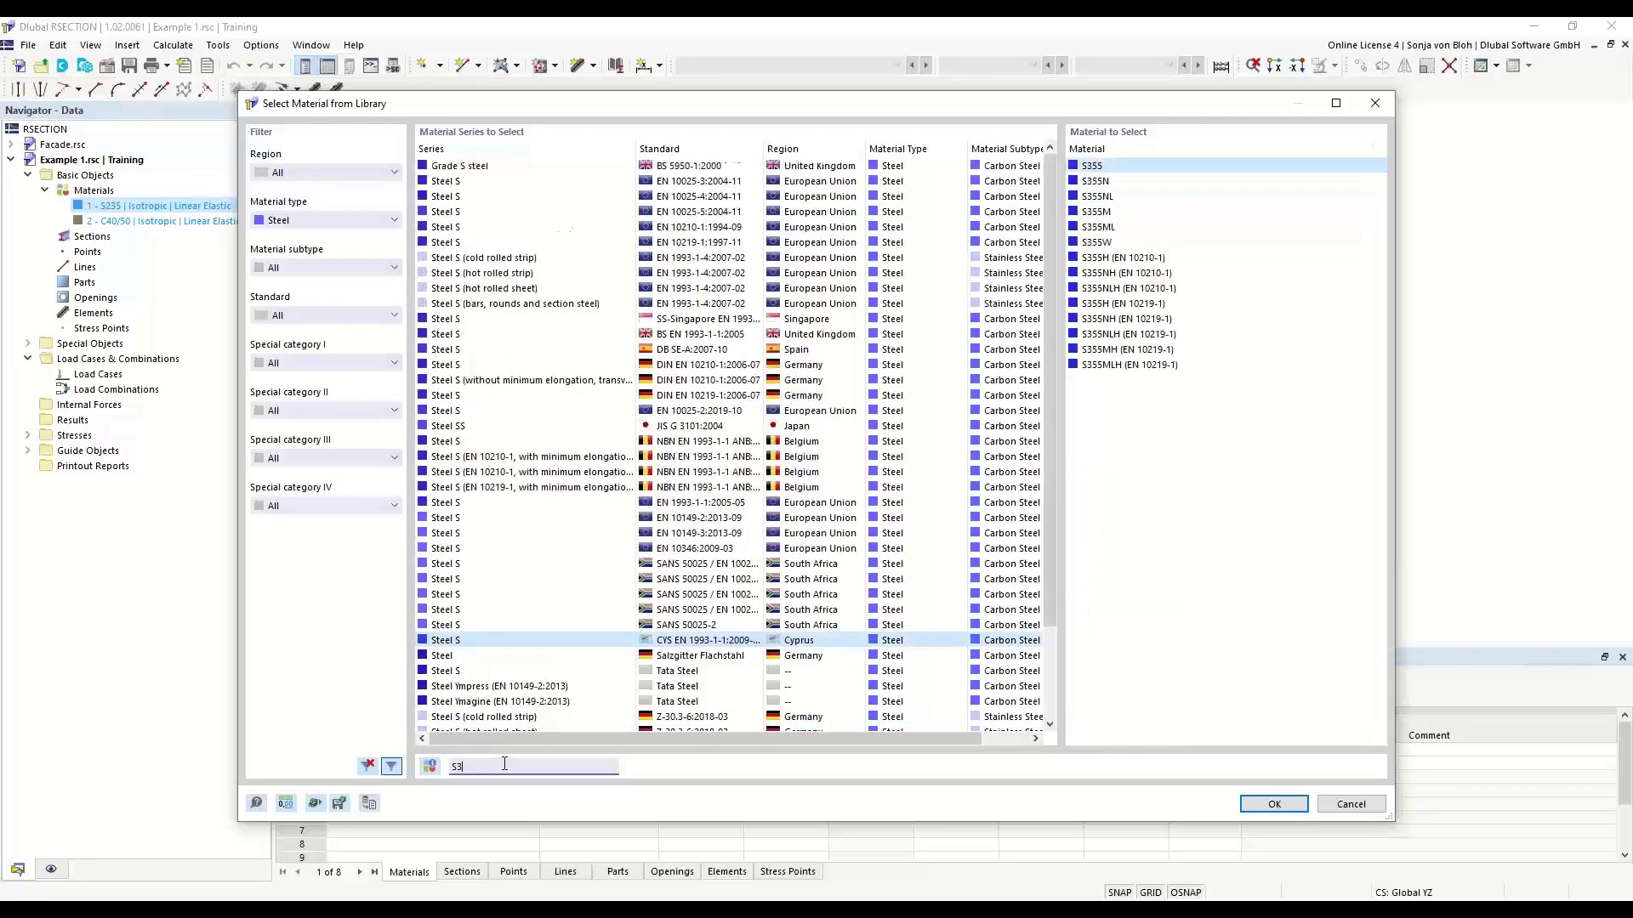
type("55")
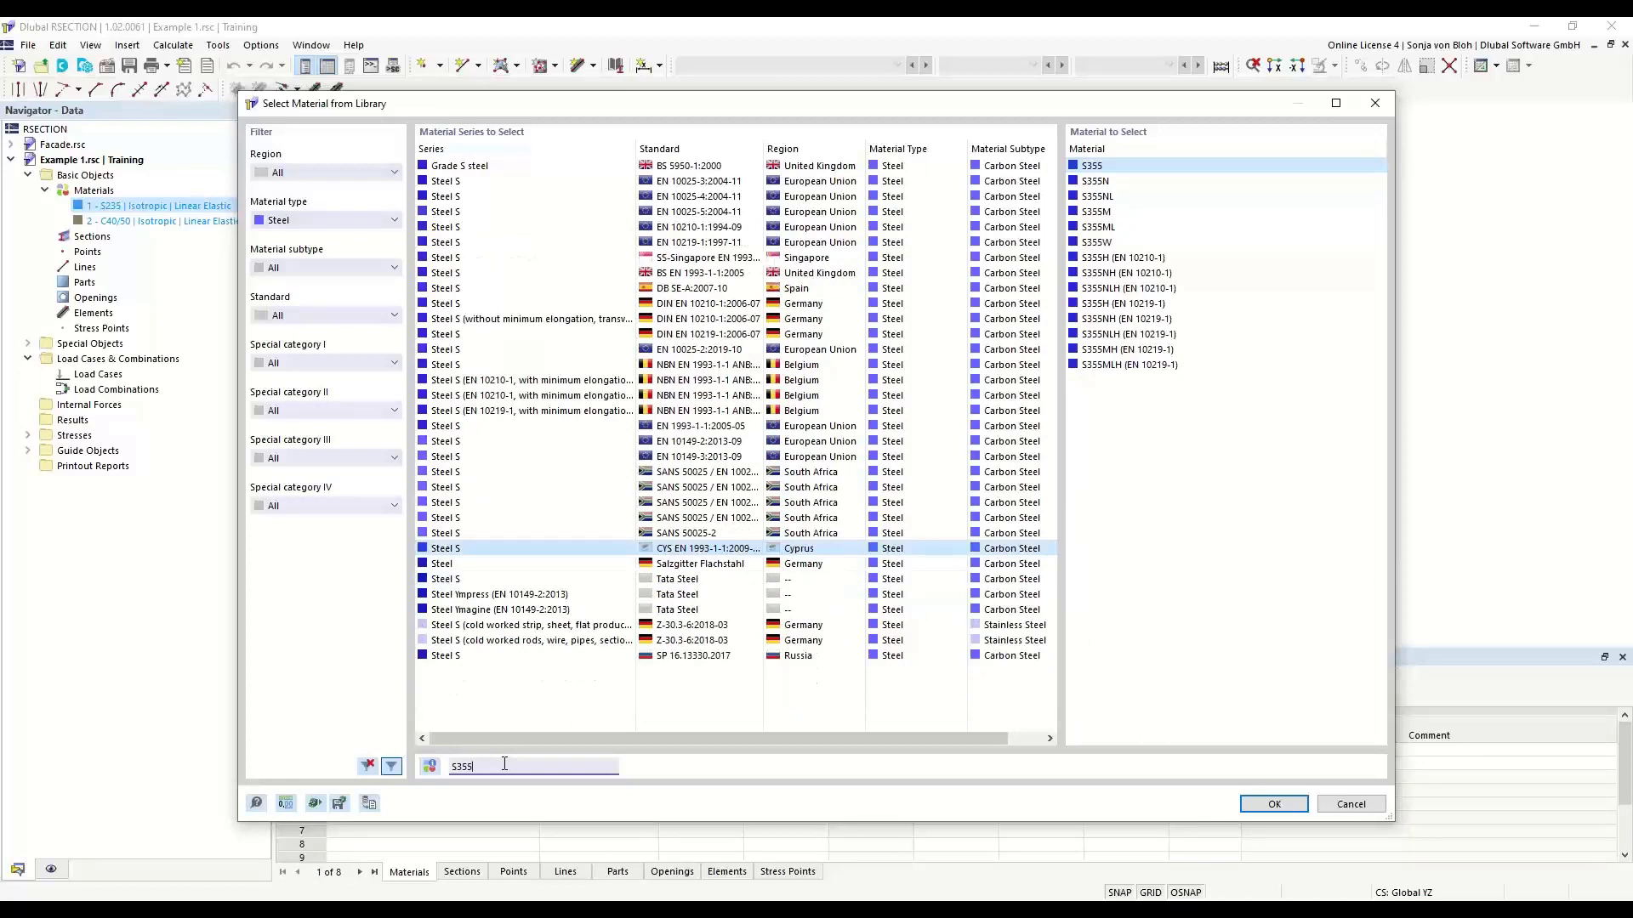
- Choose S355 from the Steel S series to EN 1993-1-1:2005-05 and adopt it for the material
left_click(719, 426)
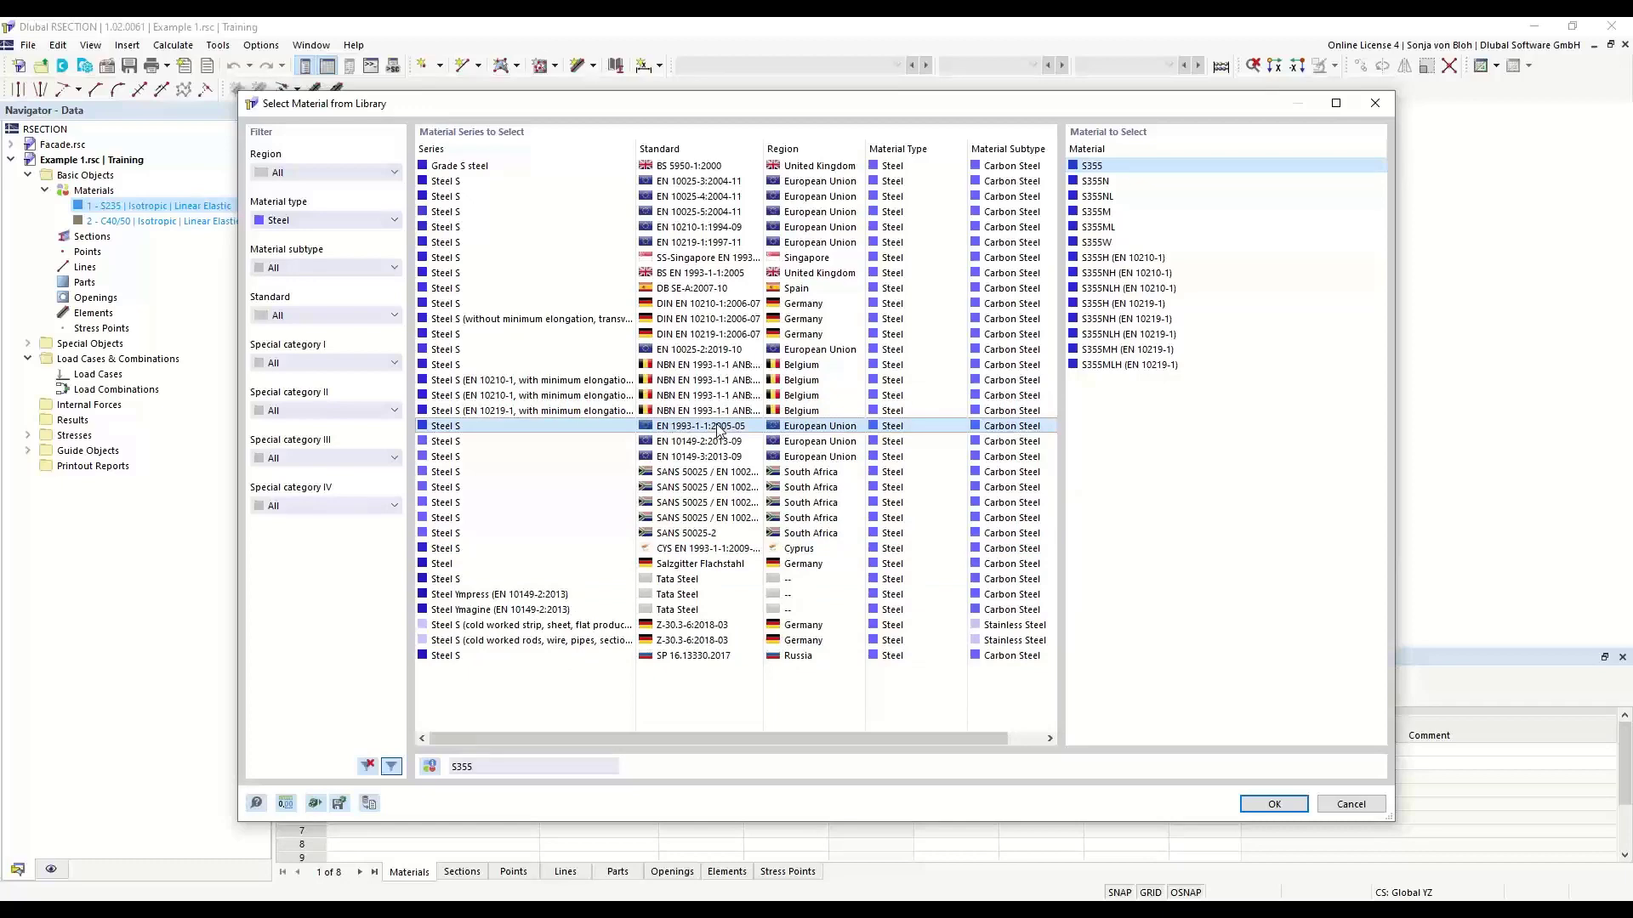
left_click(1093, 167)
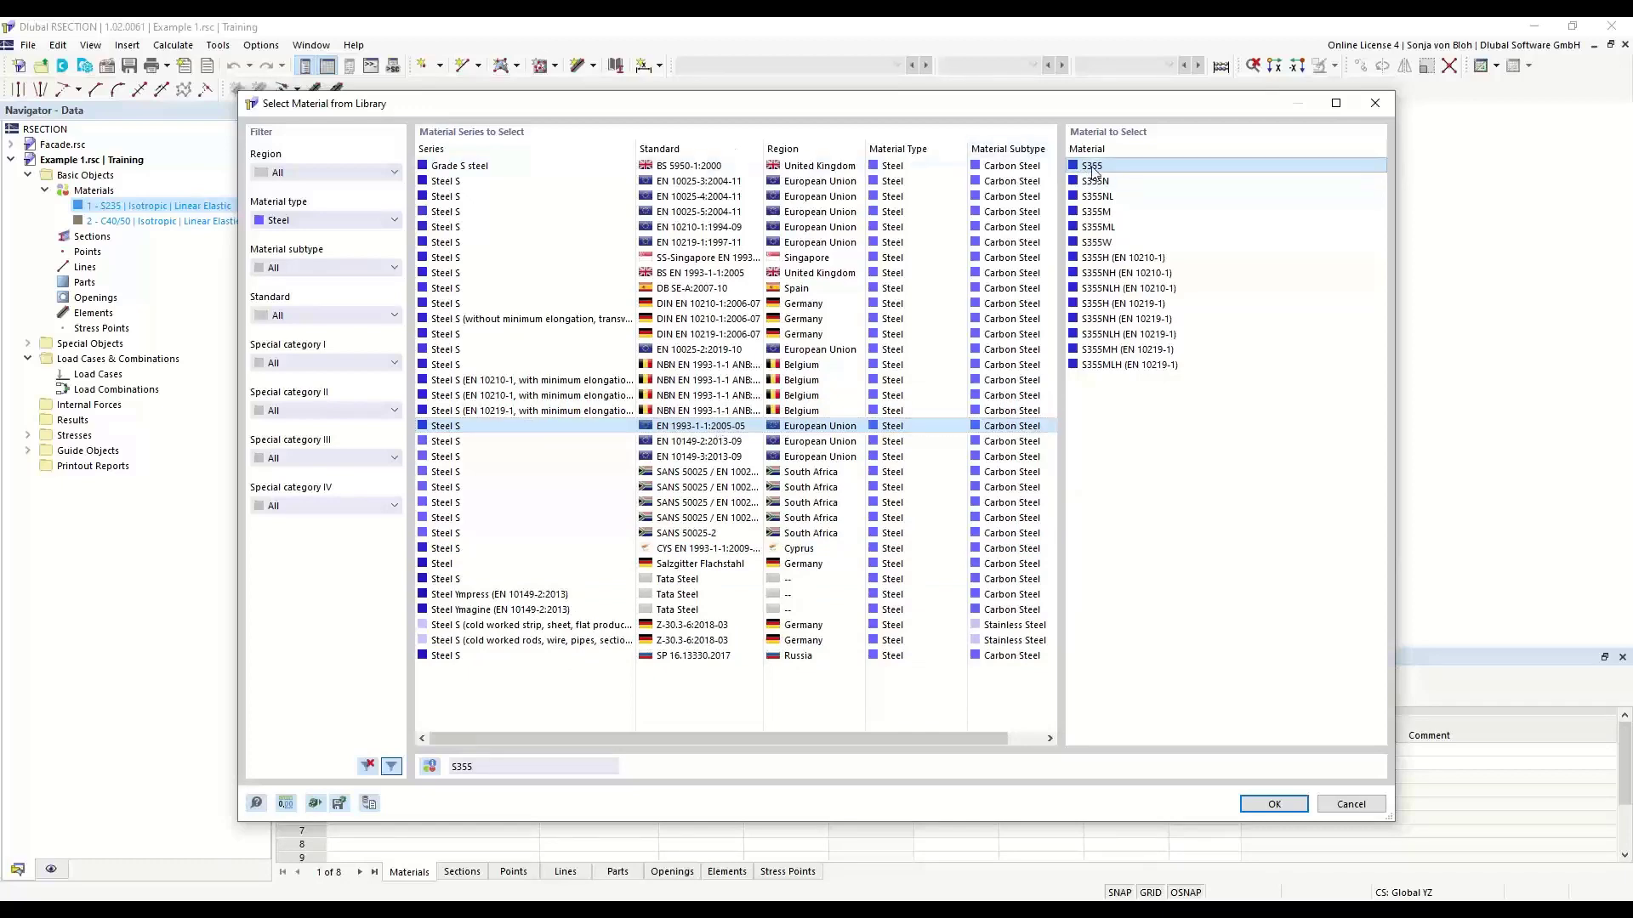
left_click(1273, 803)
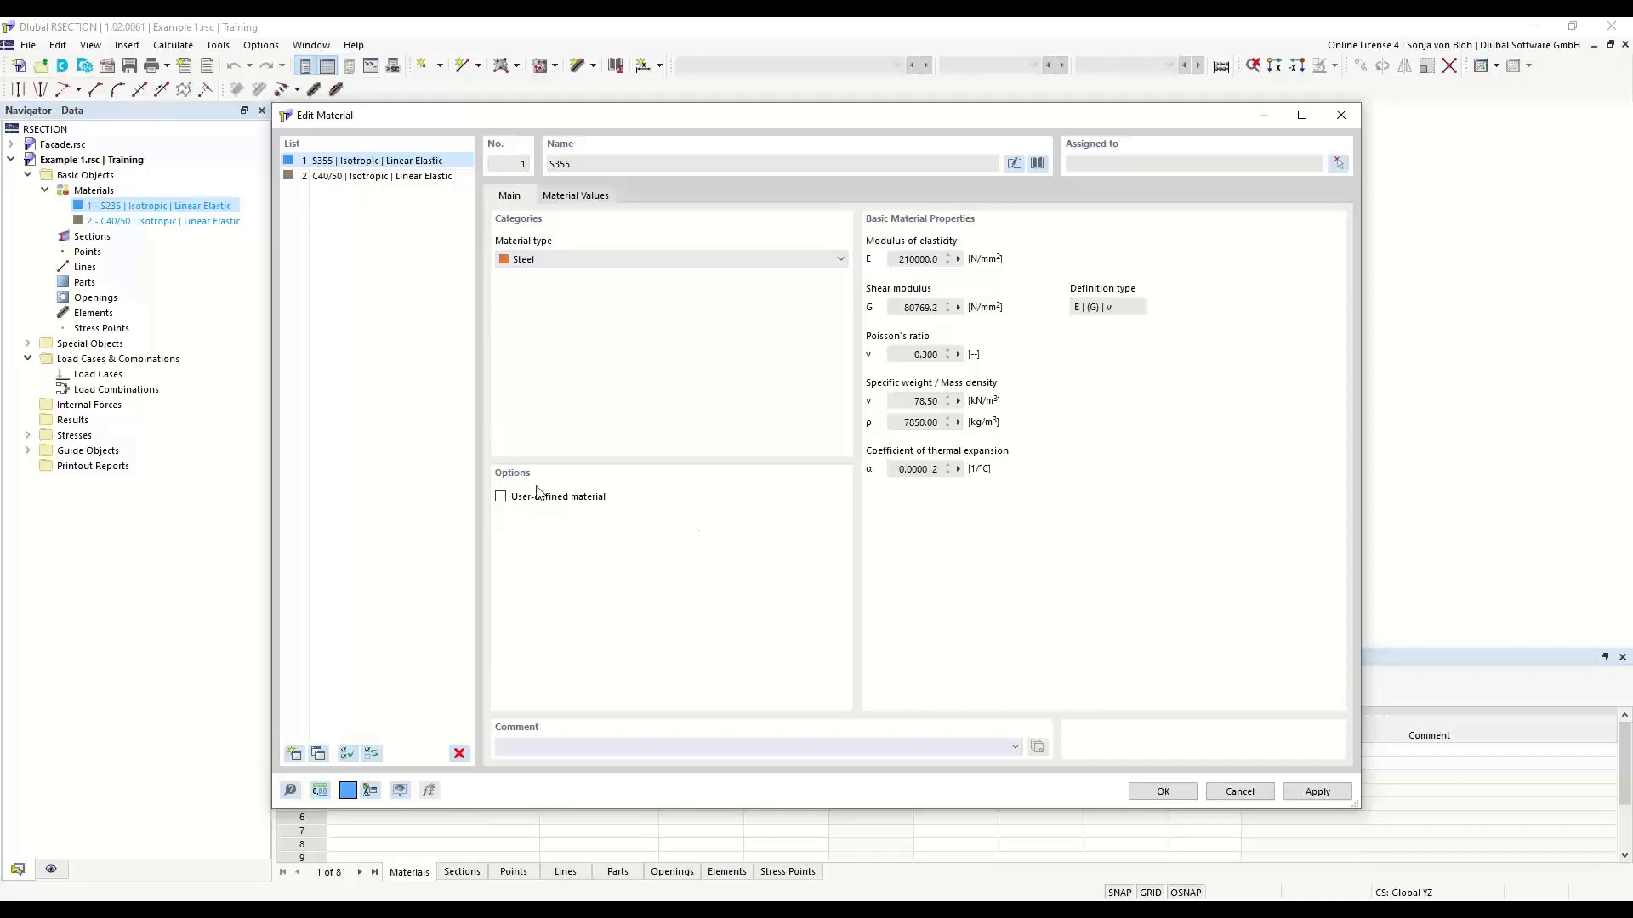
- Try the user-defined material option for S355, check the editable material values, and turn the option off again
left_click(502, 497)
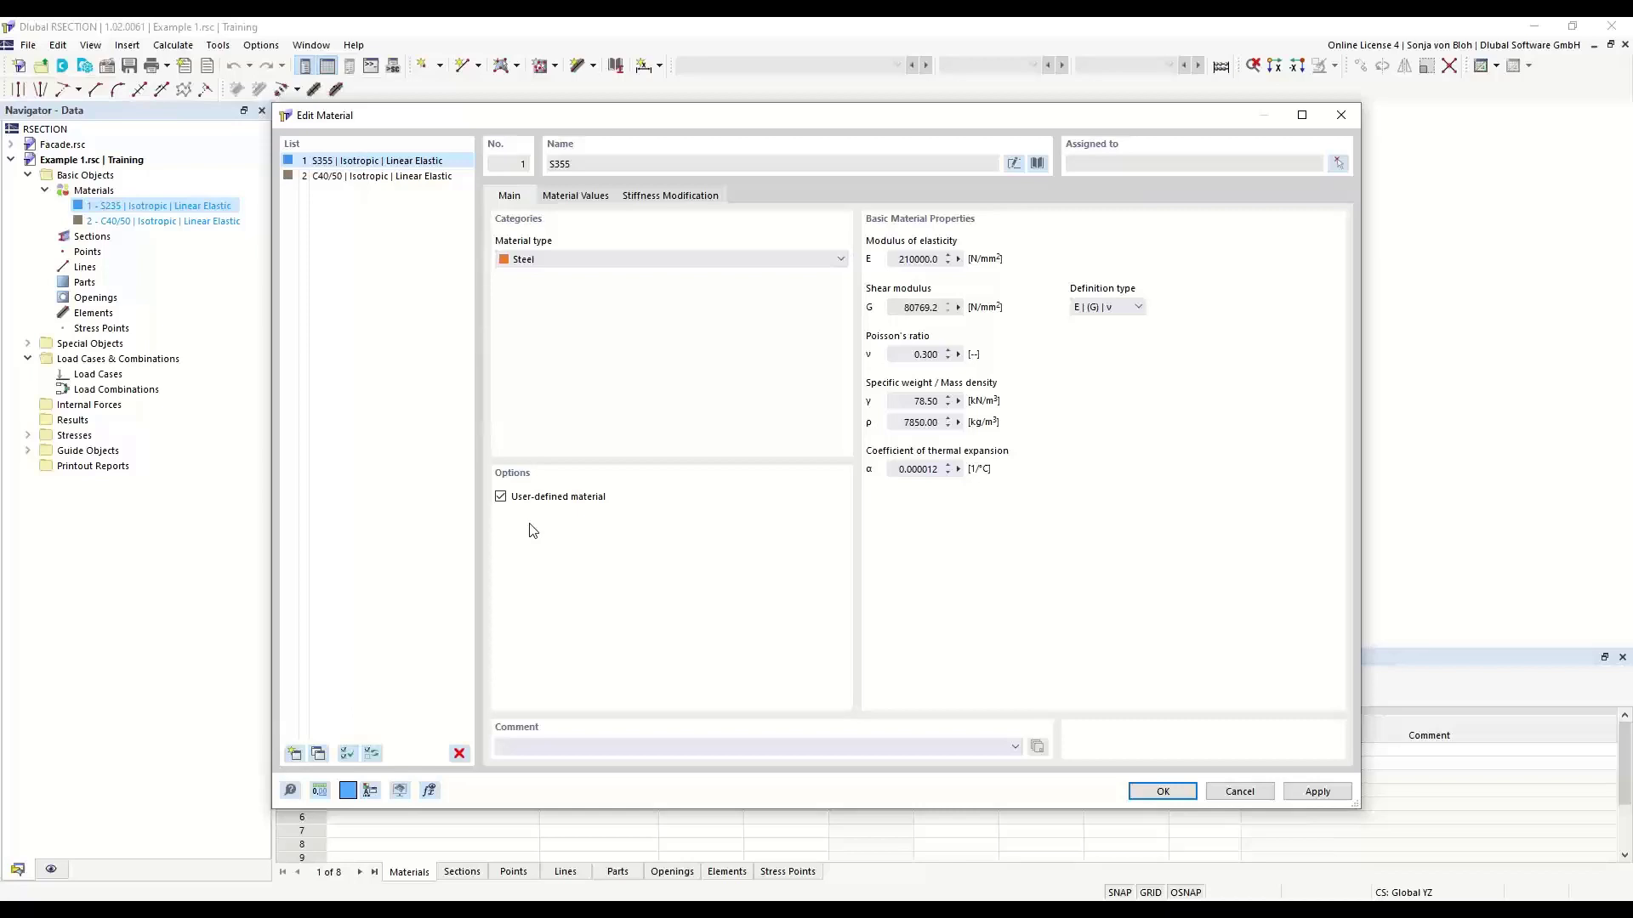
left_click(598, 197)
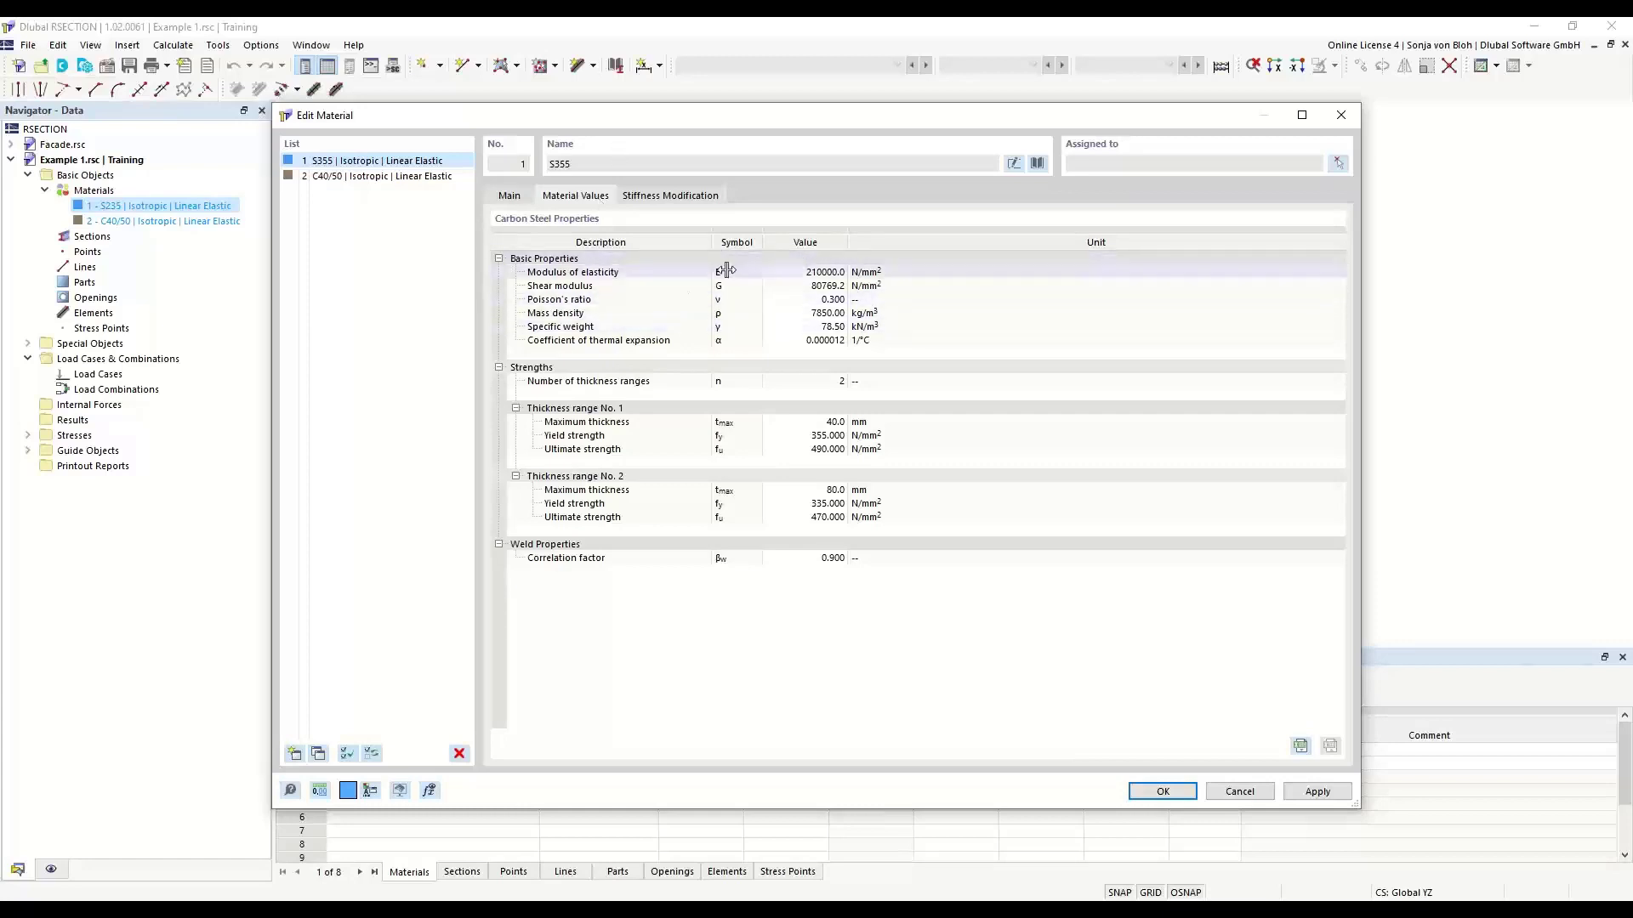
left_click(786, 272)
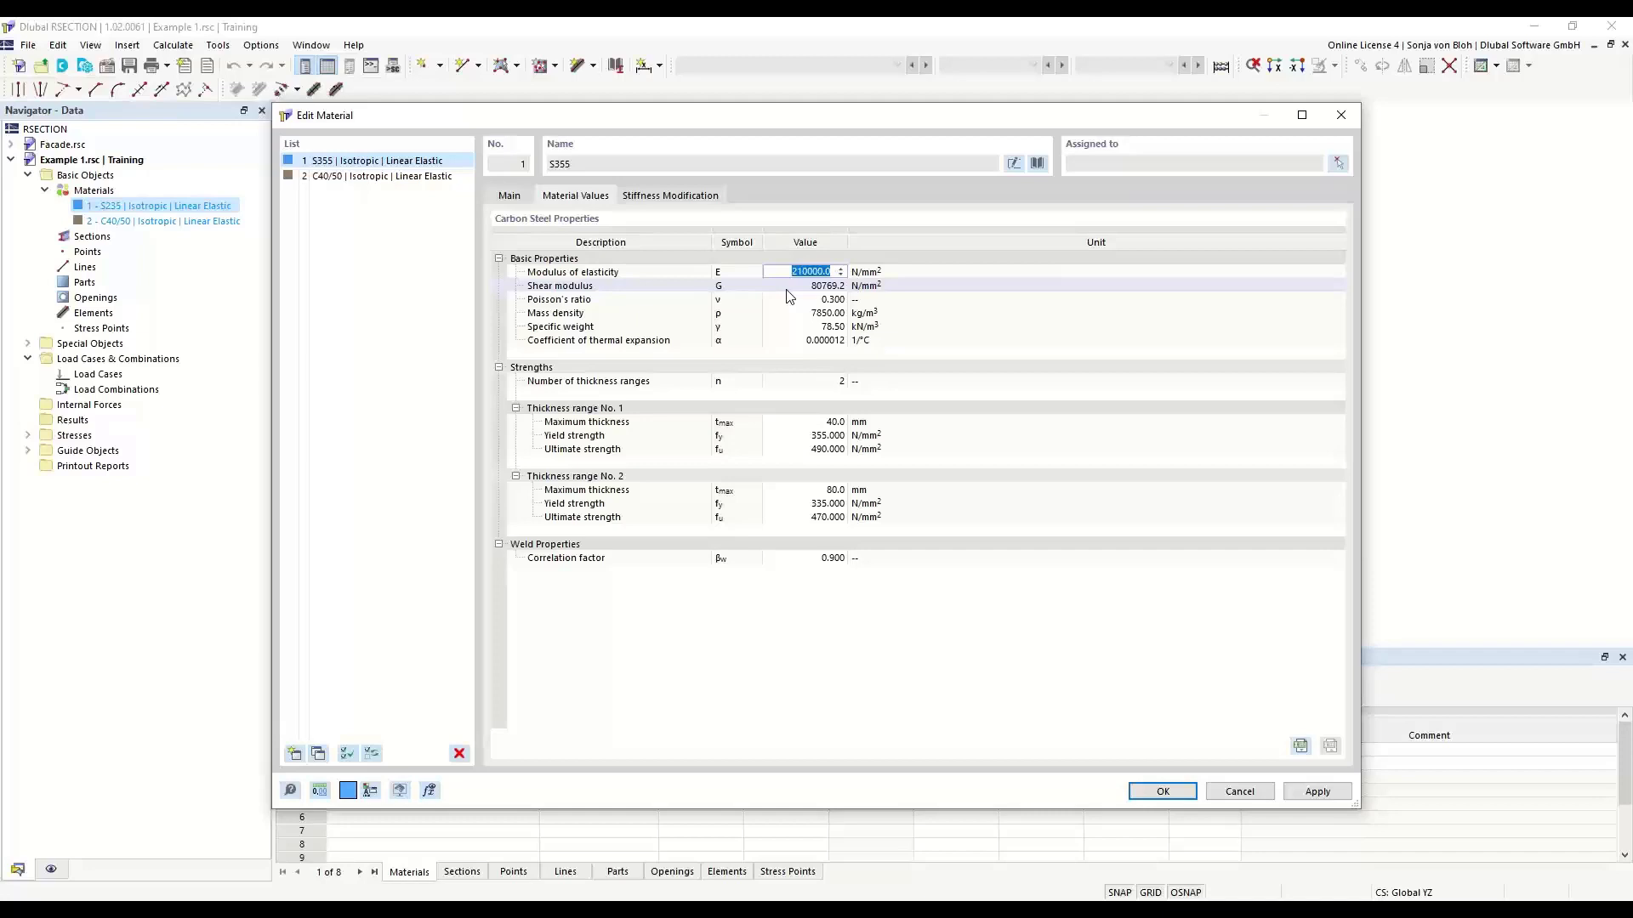
left_click(516, 200)
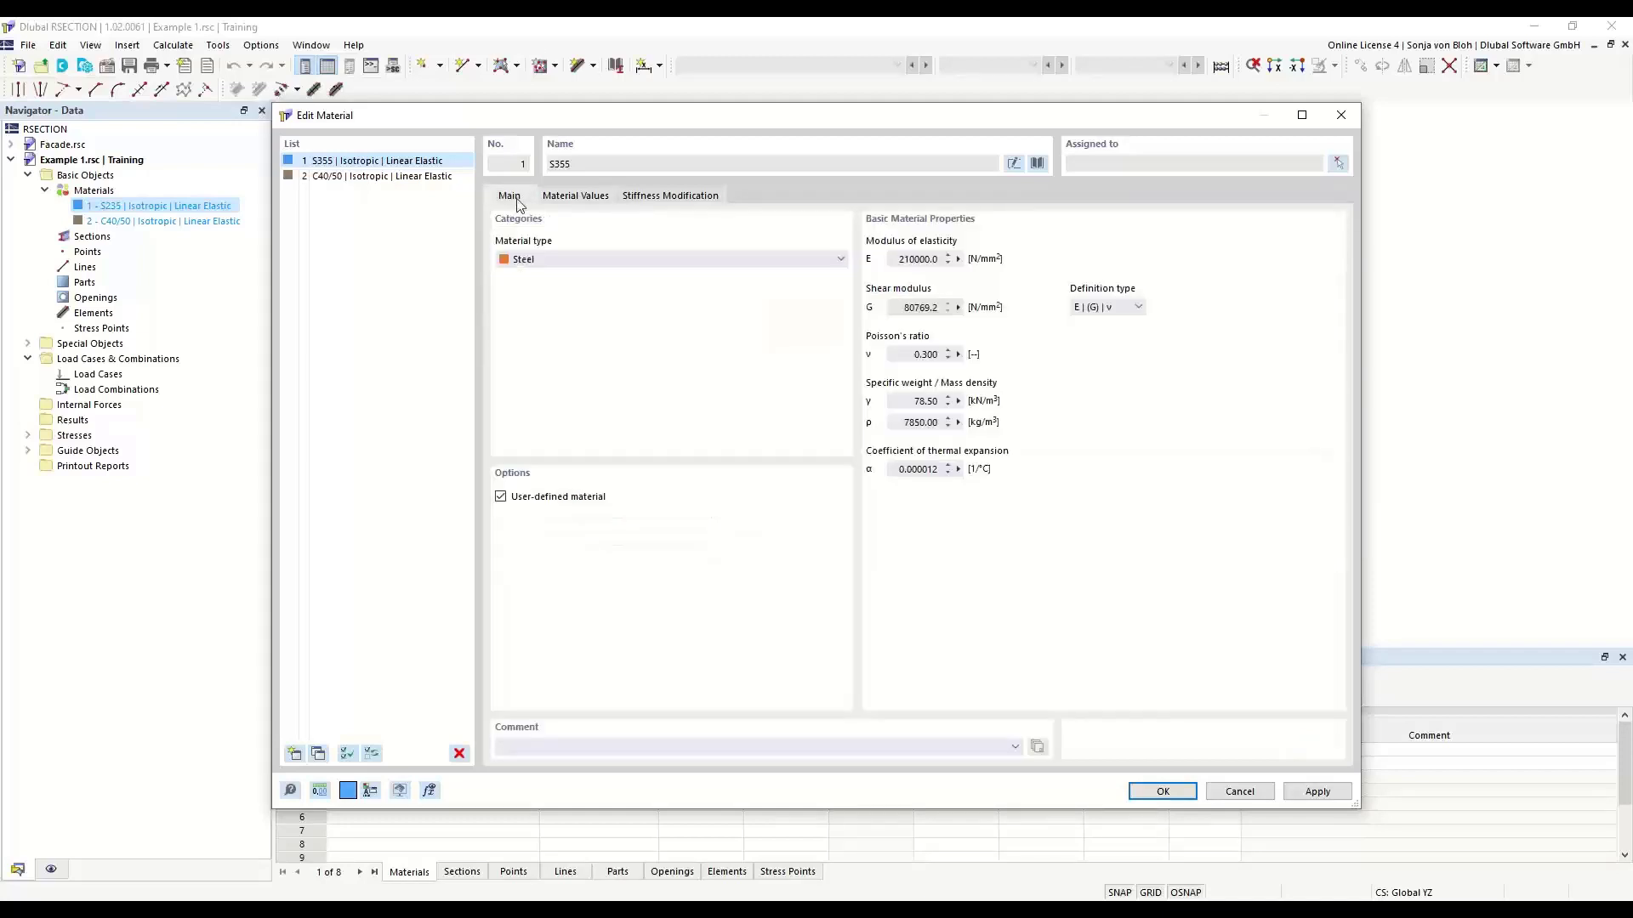
left_click(501, 497)
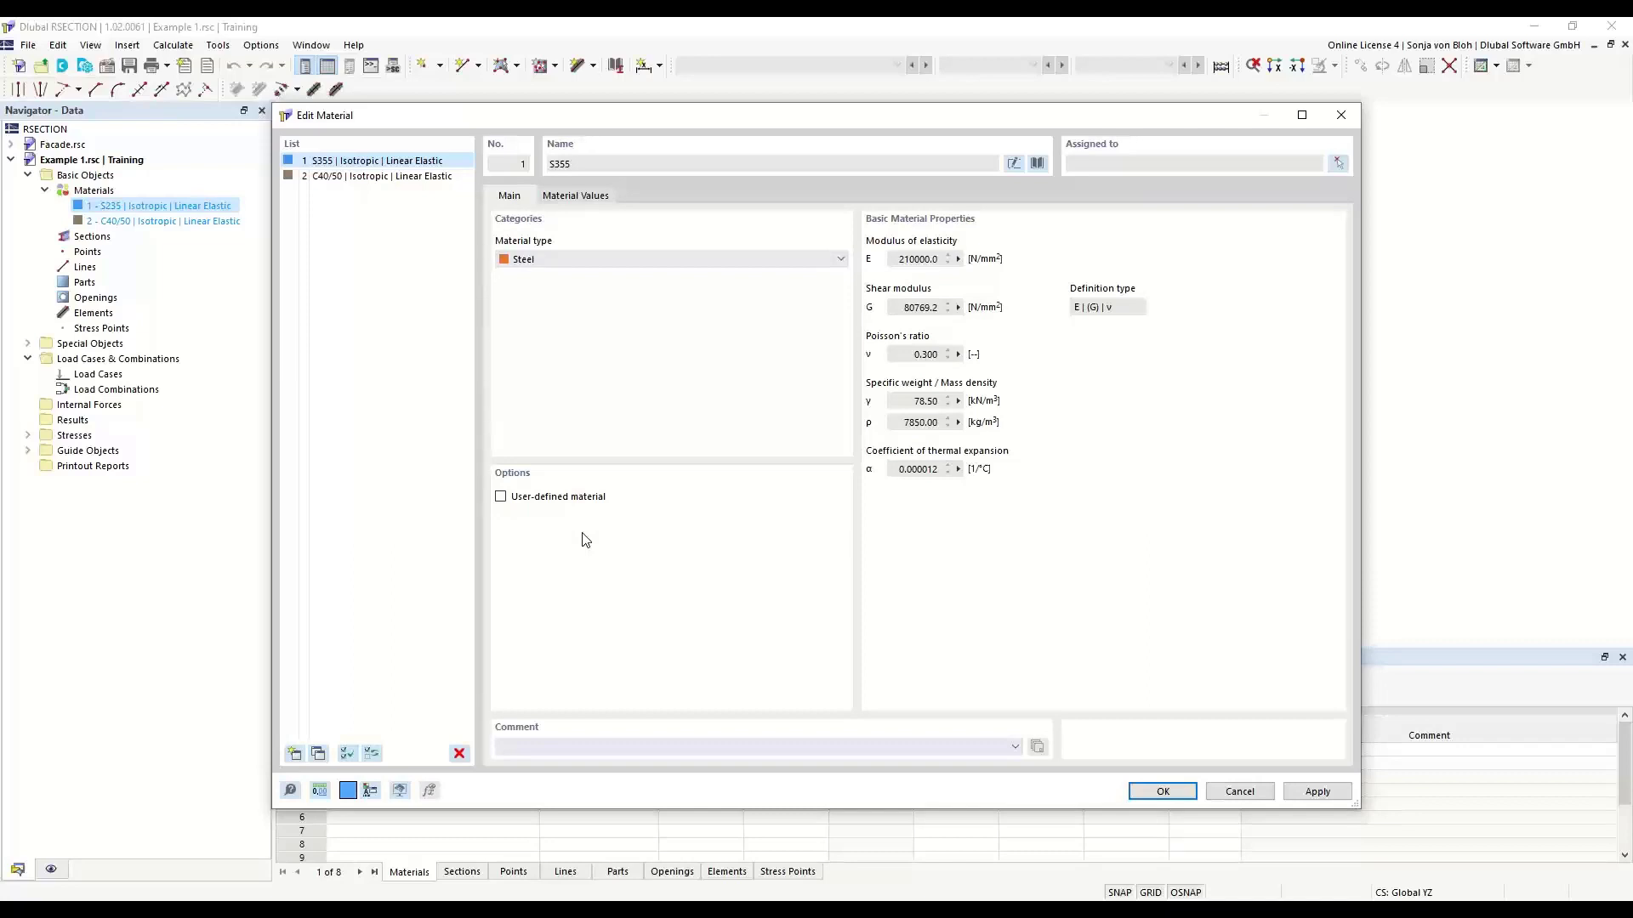
- Confirm the edited material 1 as S355 steel
left_click(1160, 792)
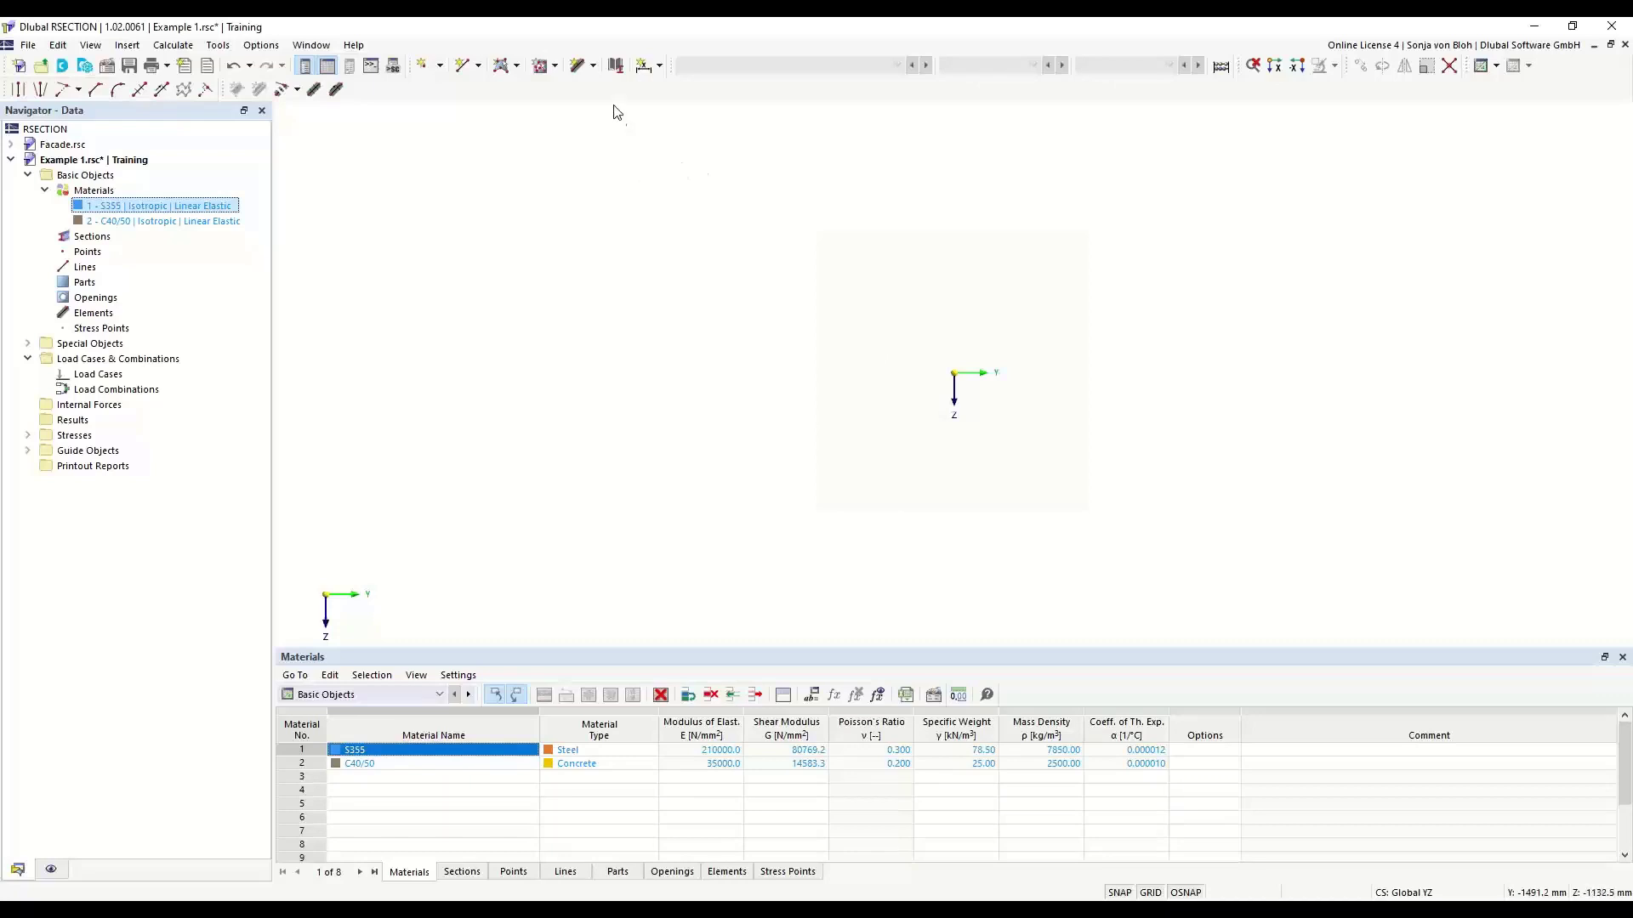
left_click(594, 68)
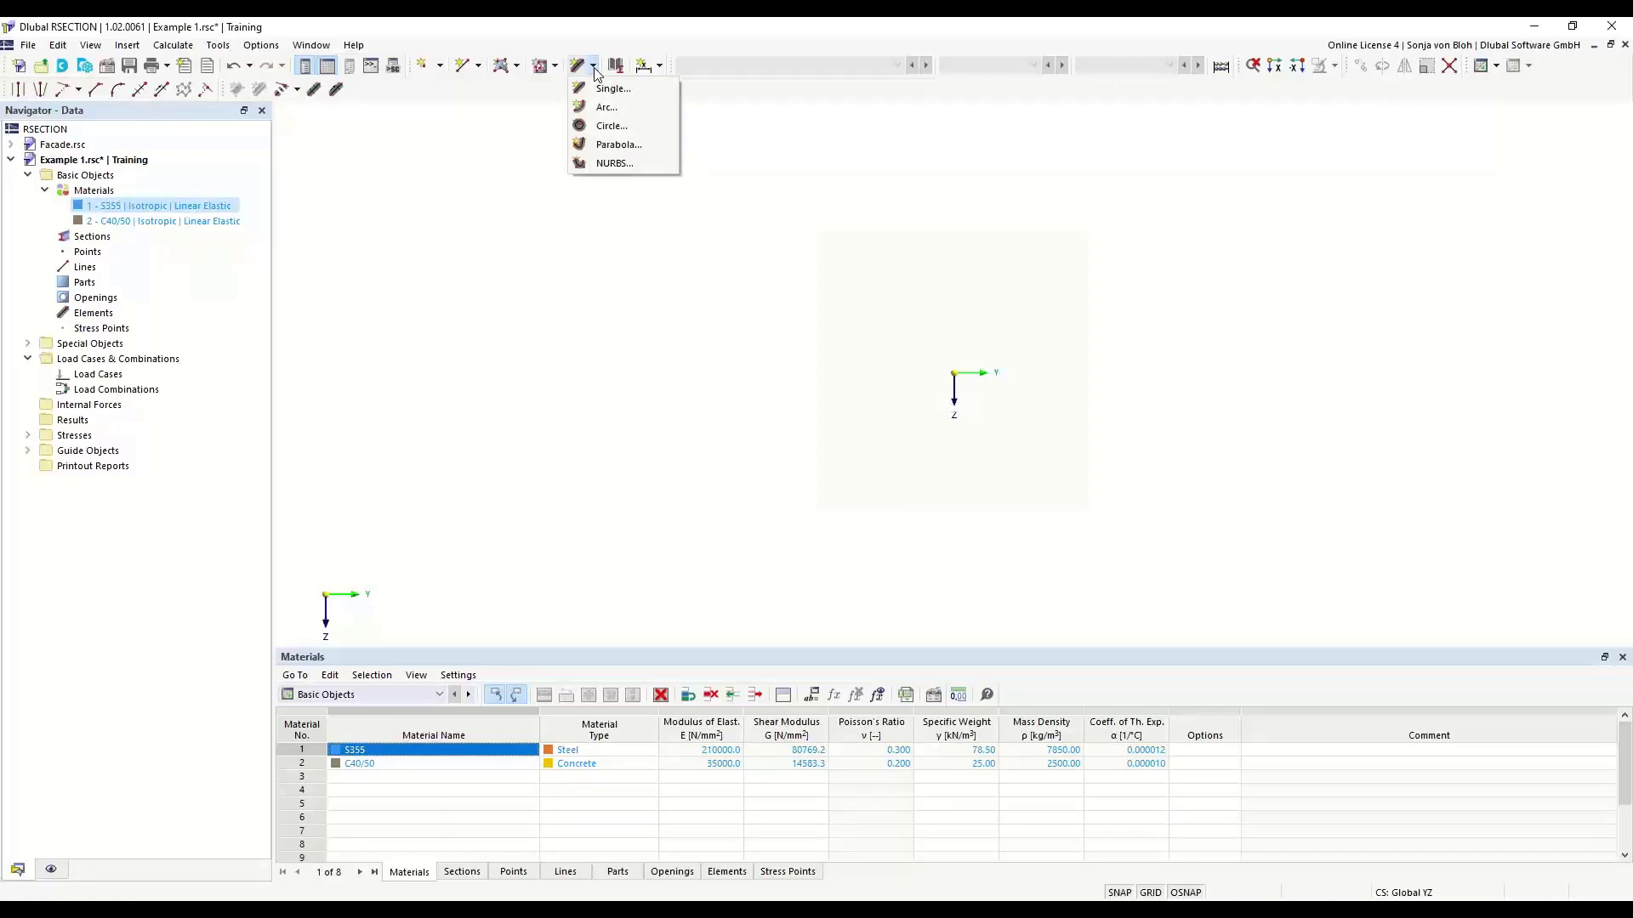
left_click(500, 209)
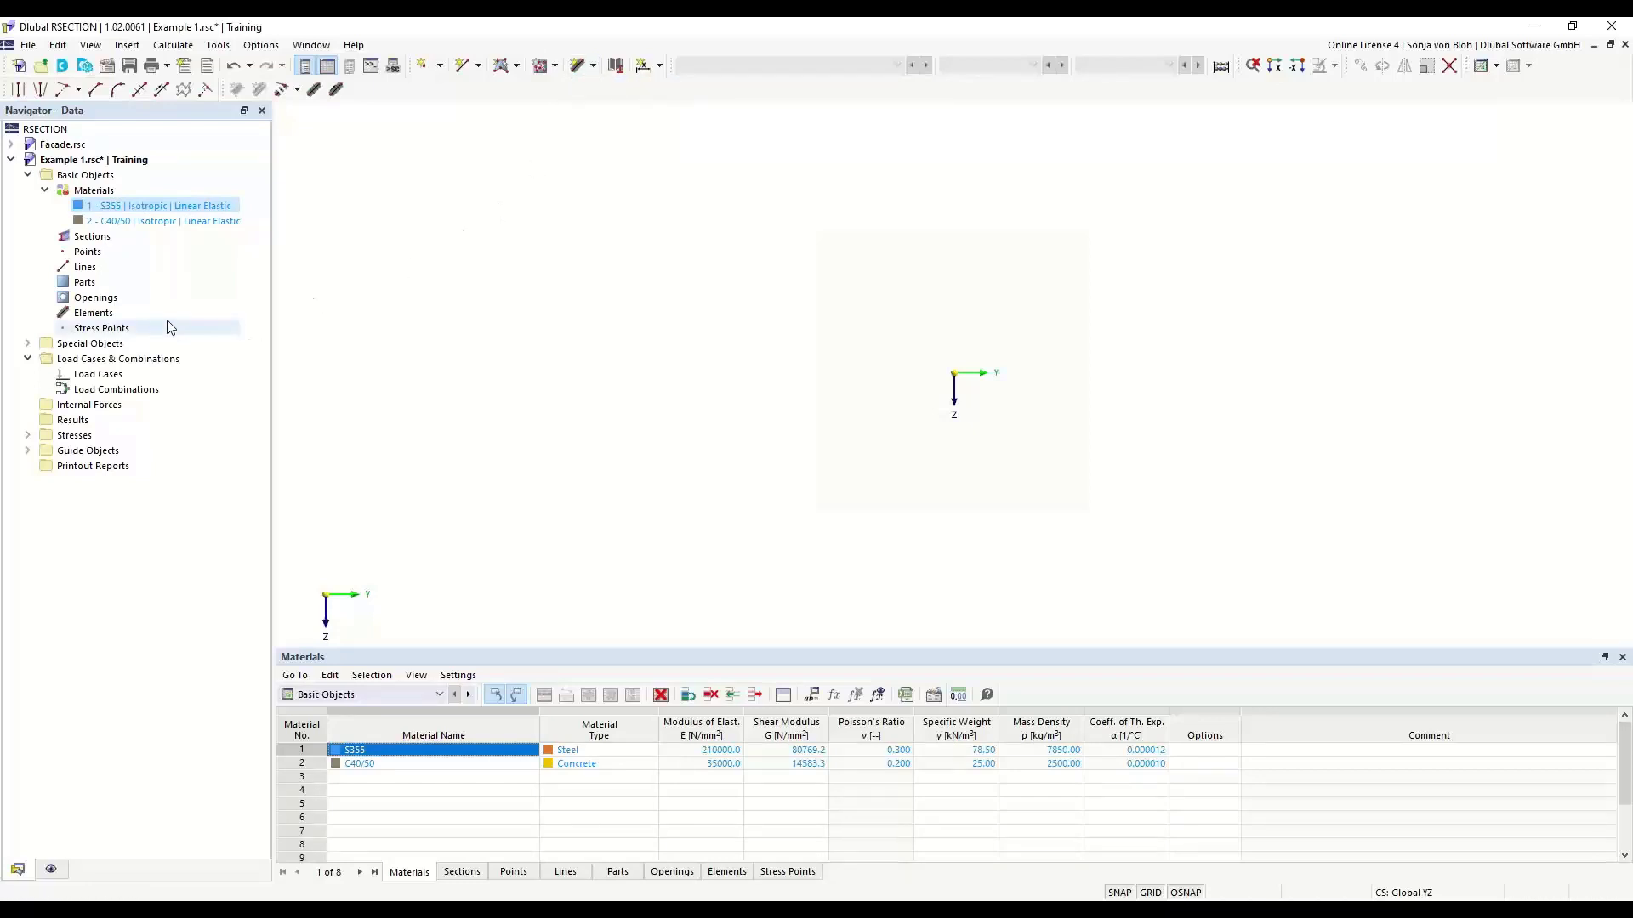
right_click(102, 315)
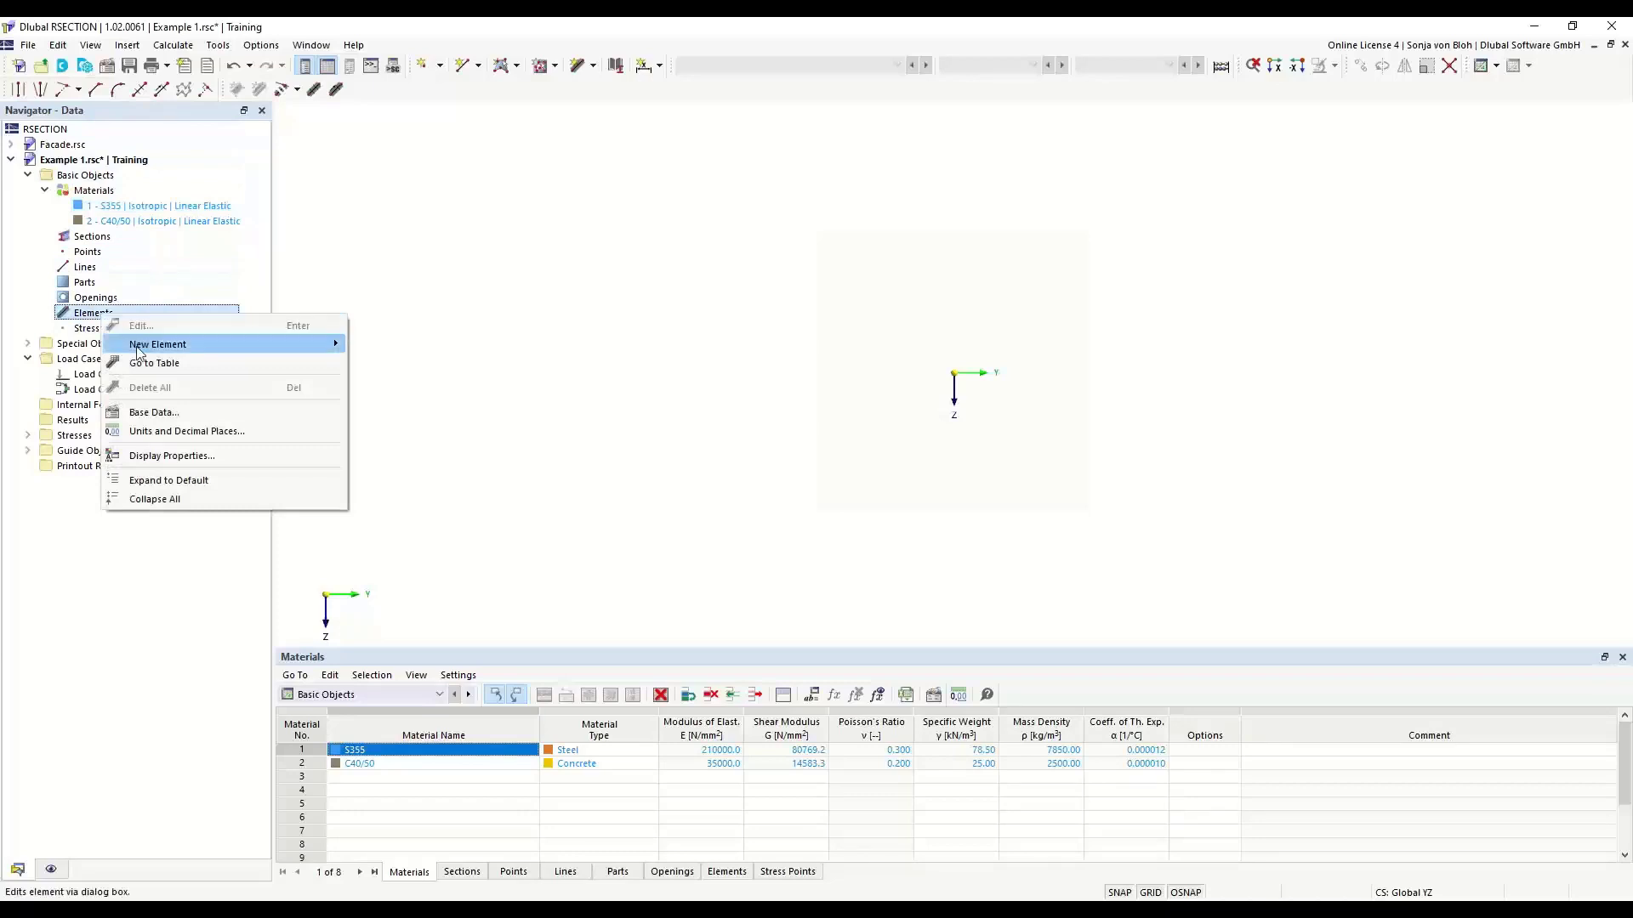
mouse_move(245, 345)
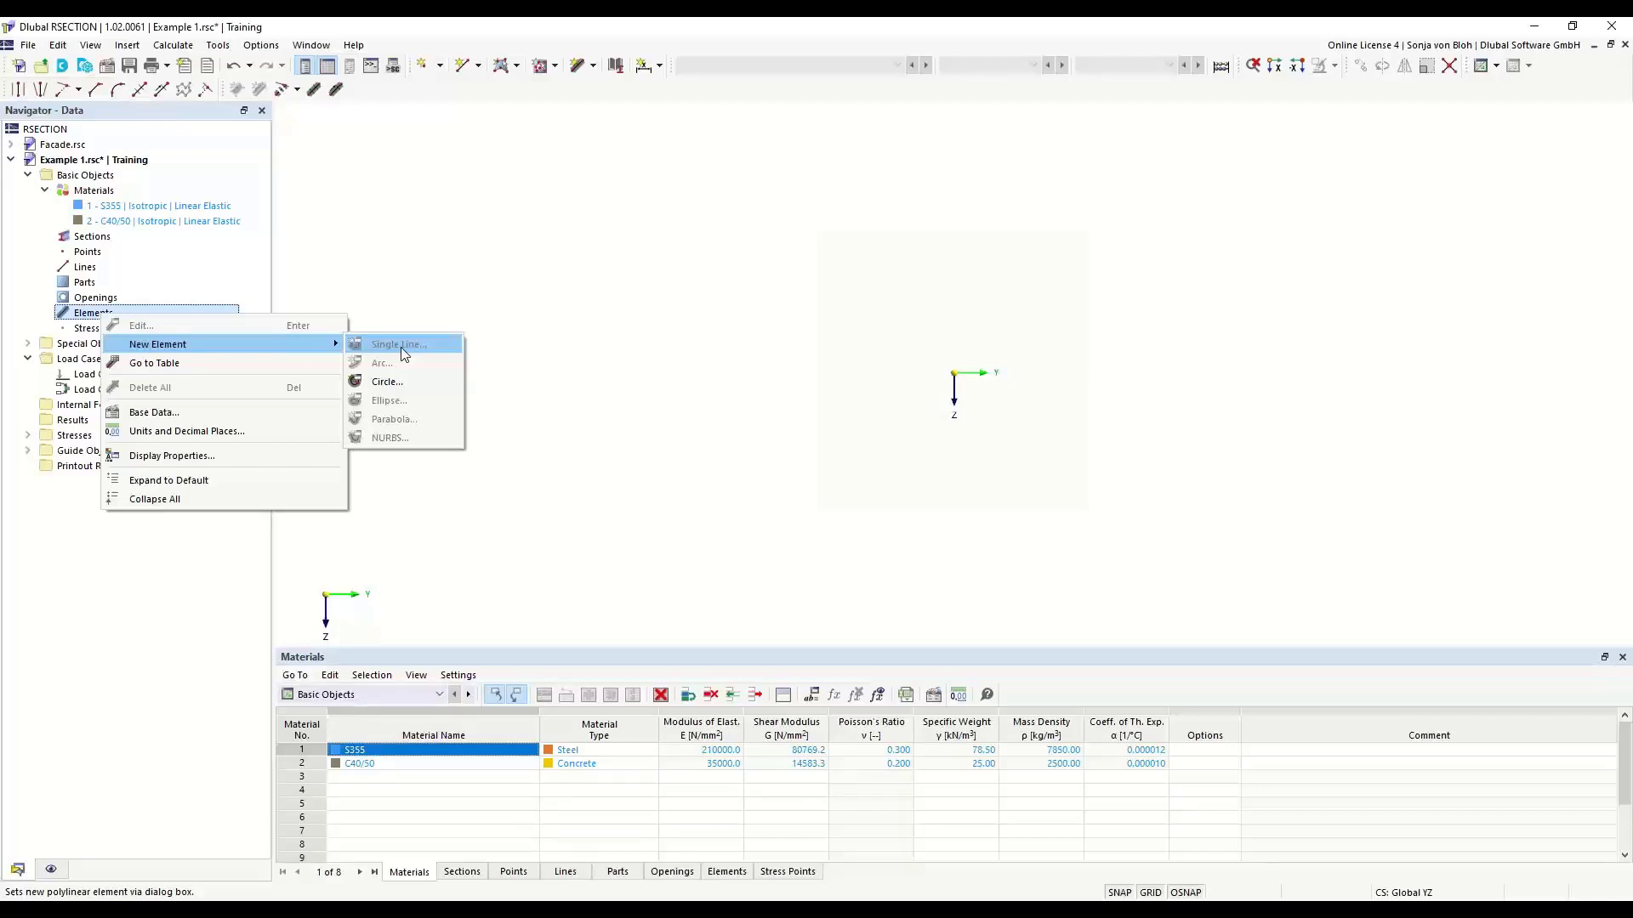
left_click(630, 313)
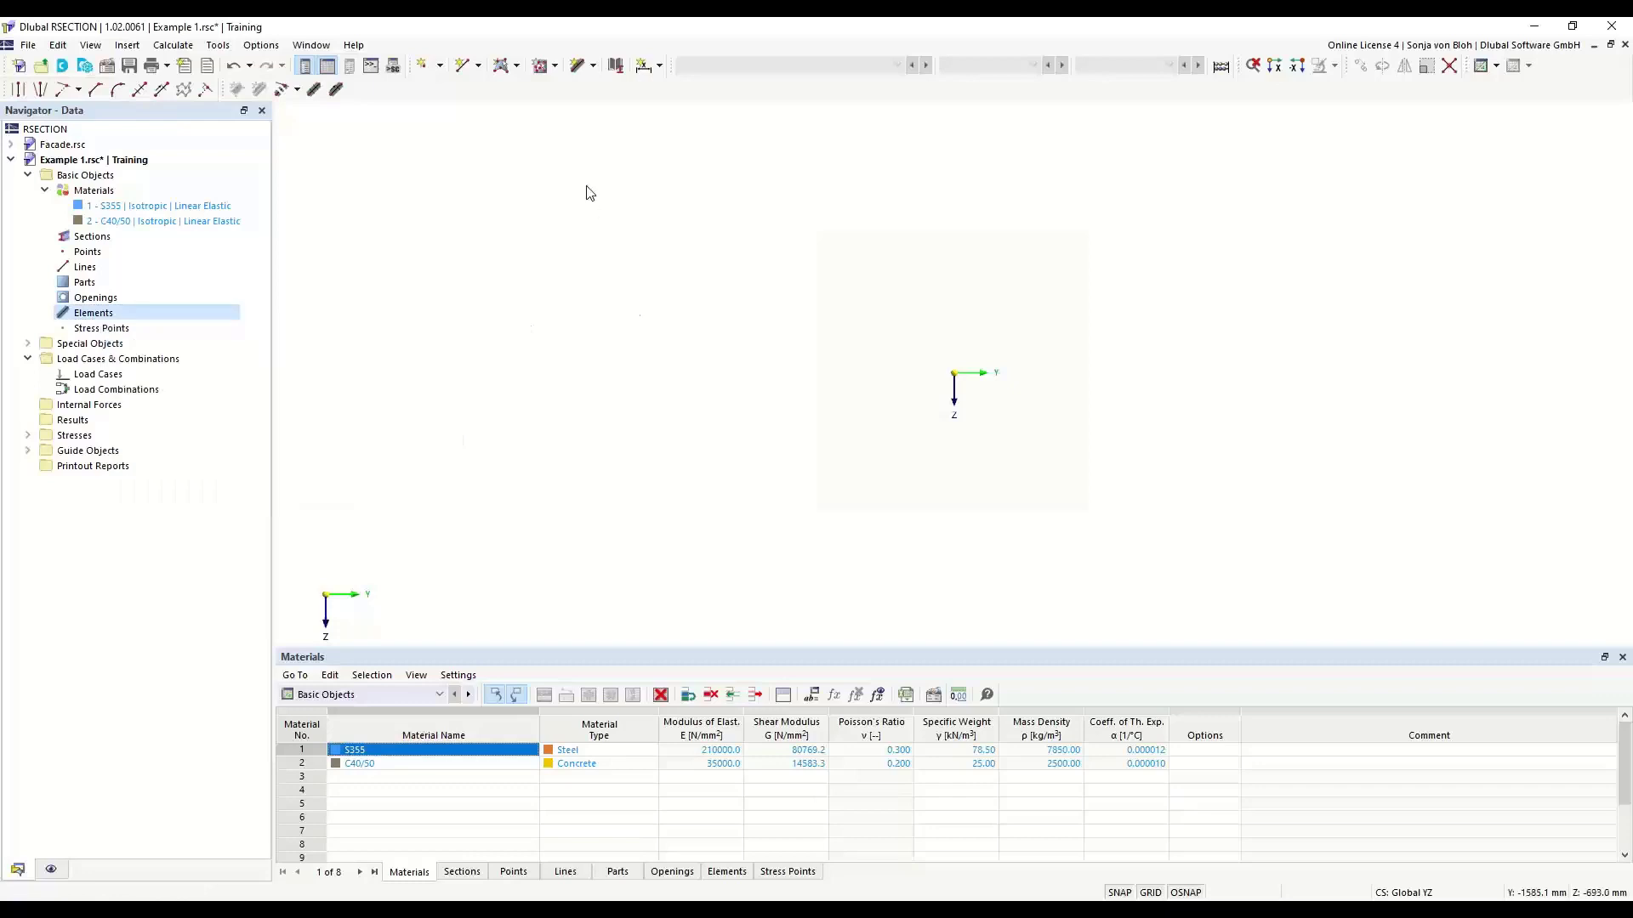
- Add a single-line bottom flange element from the origin, defined by length and direction: angle 0°, length 150 mm, thickness 10.7 mm
left_click(593, 66)
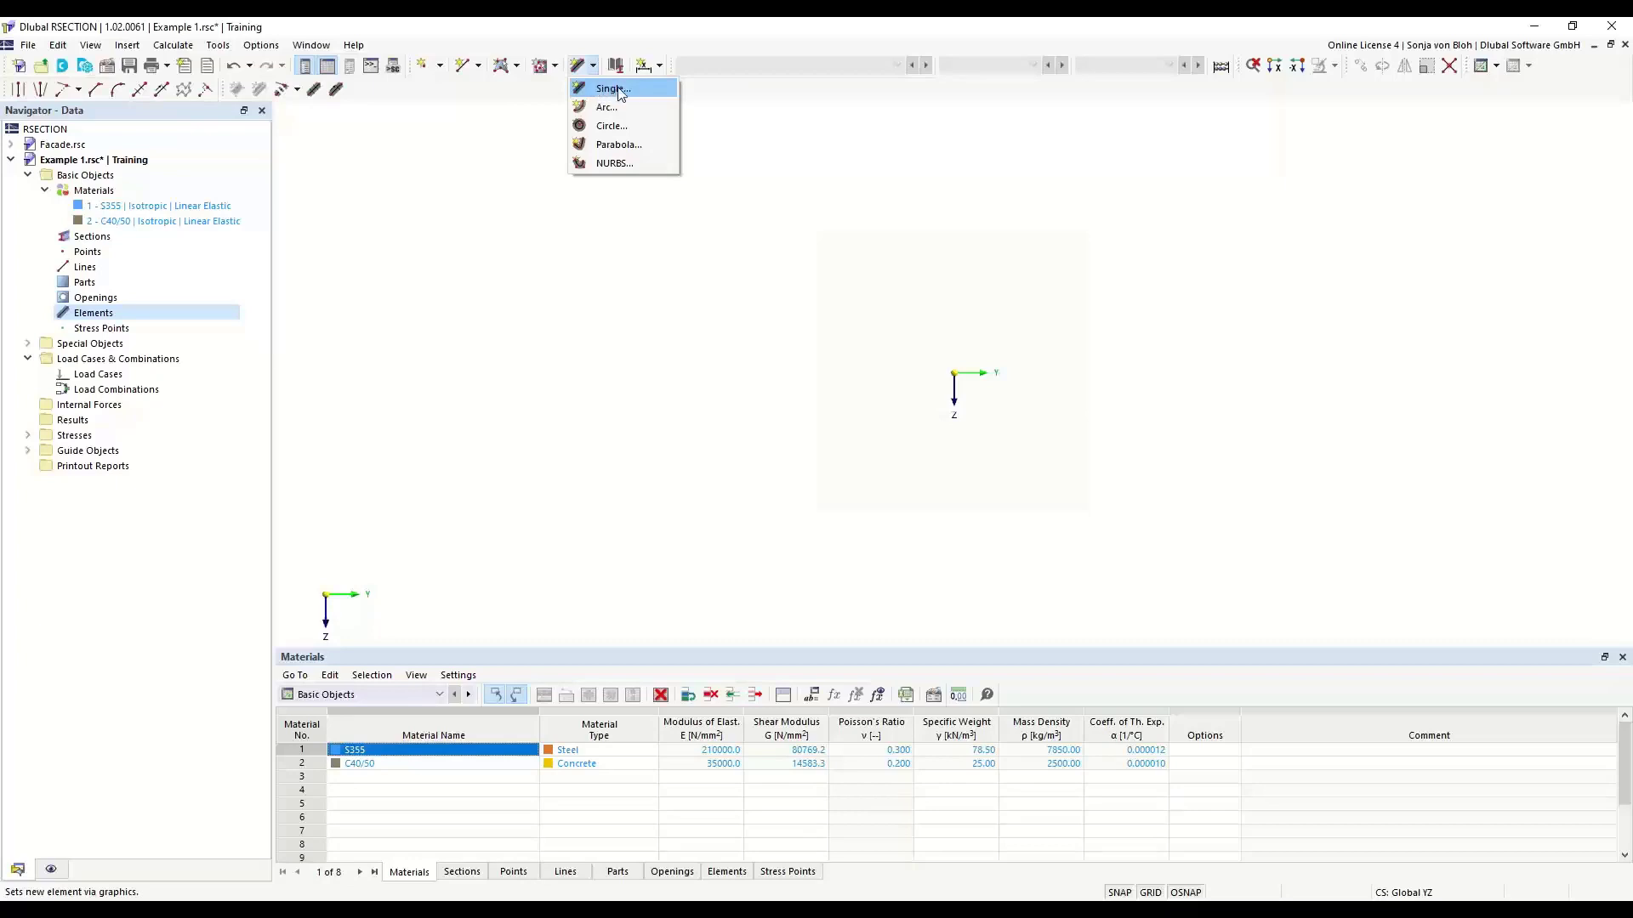
left_click(610, 90)
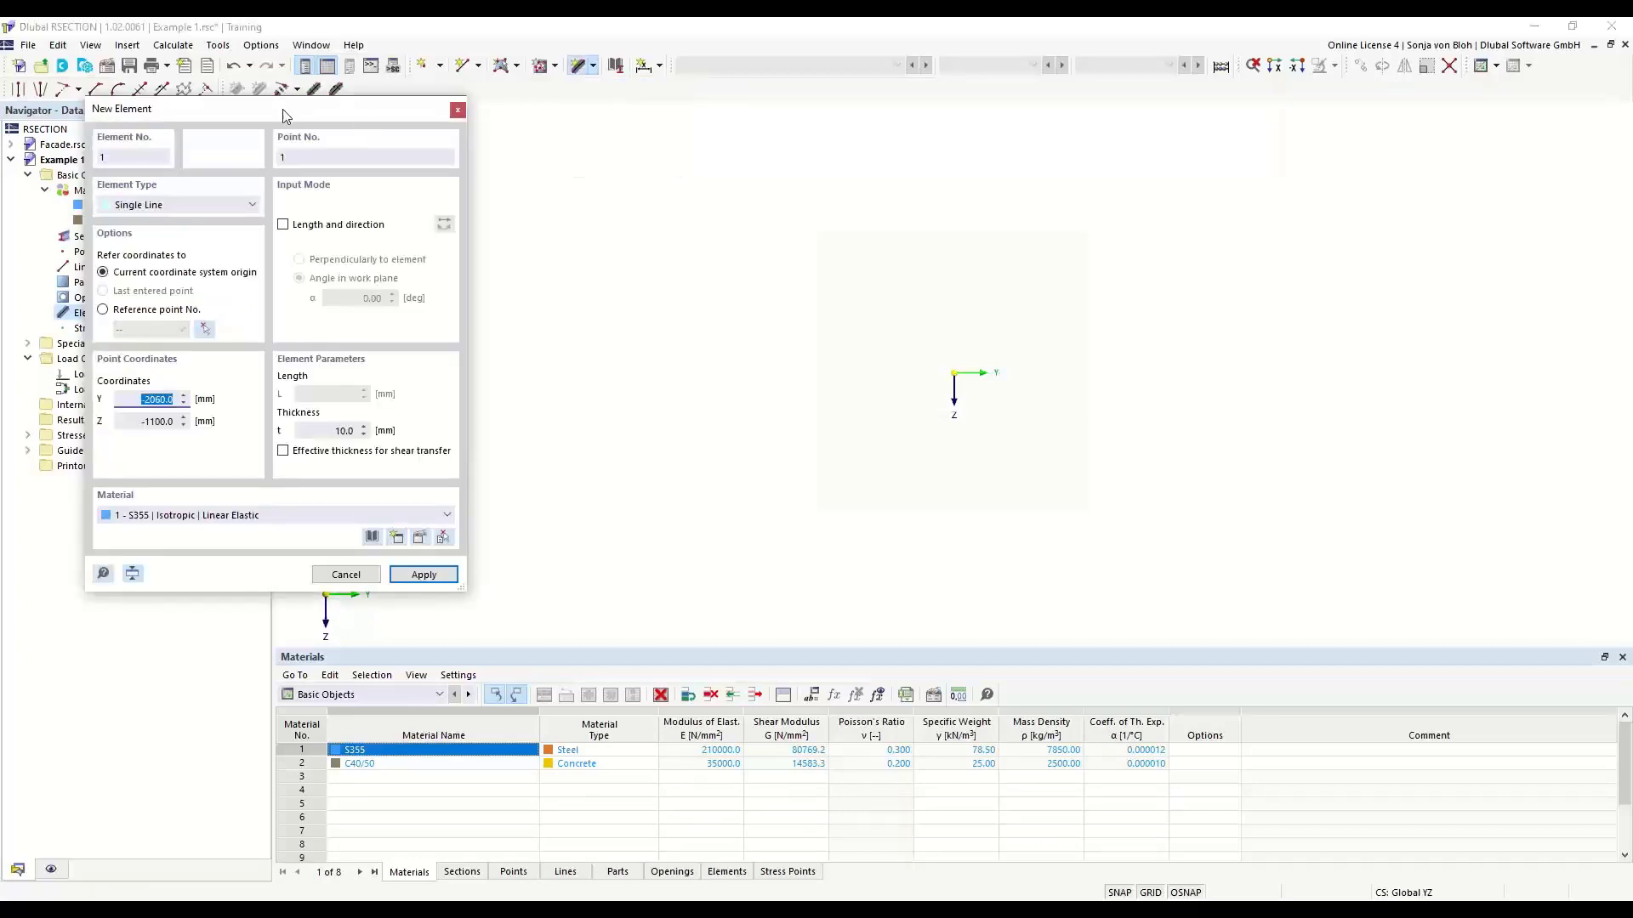
left_click_drag(284, 108, 535, 179)
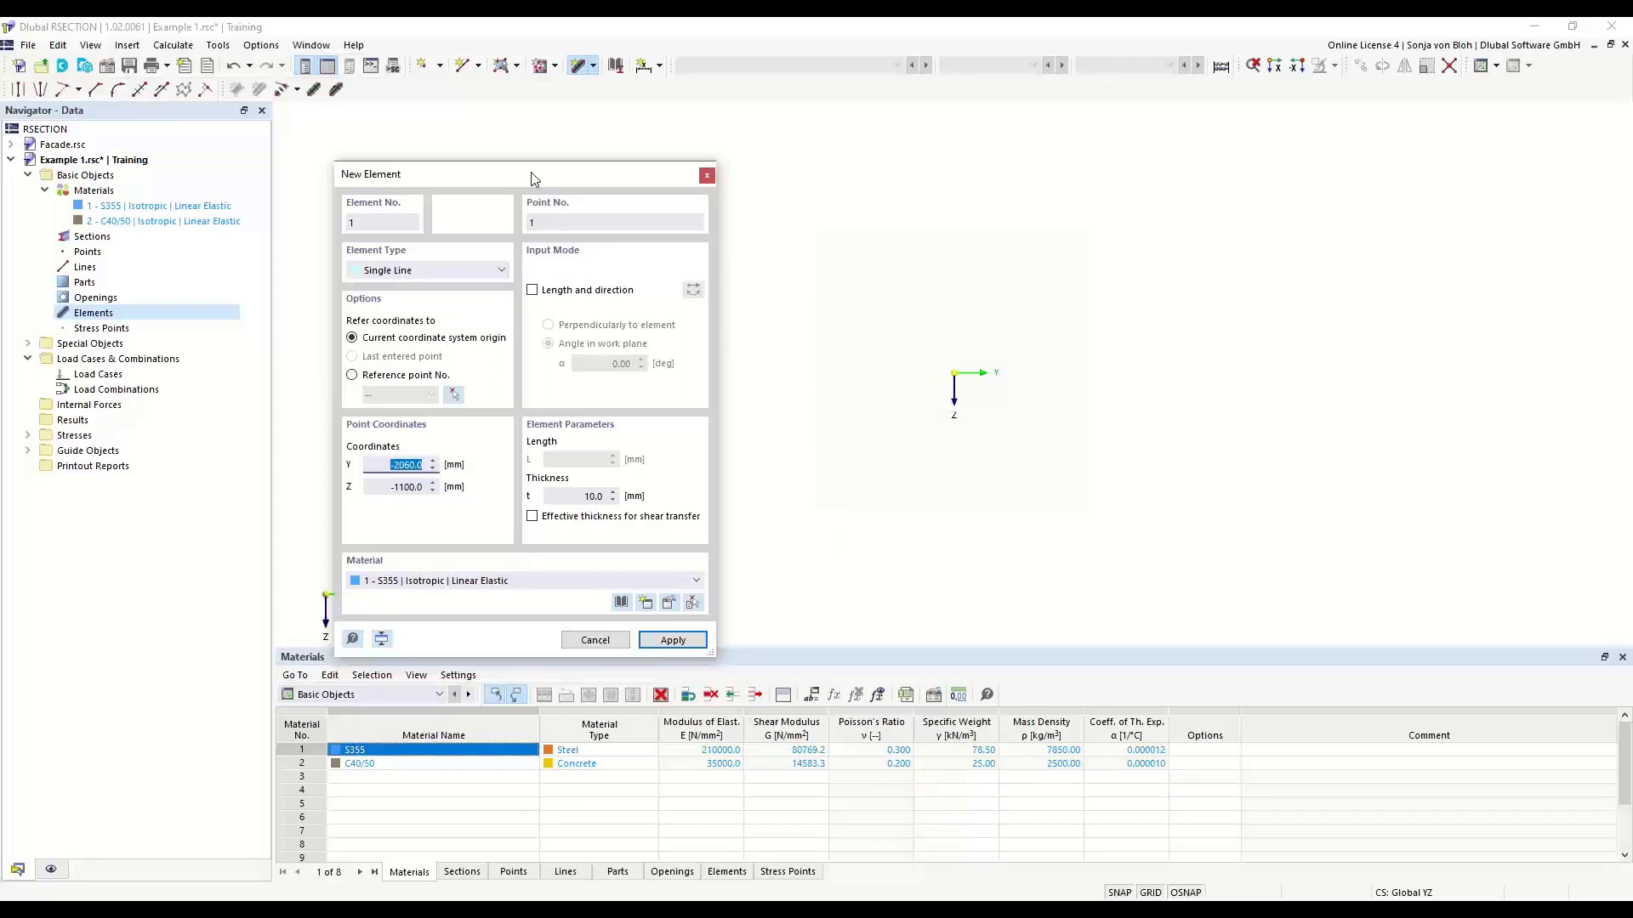
left_click(534, 293)
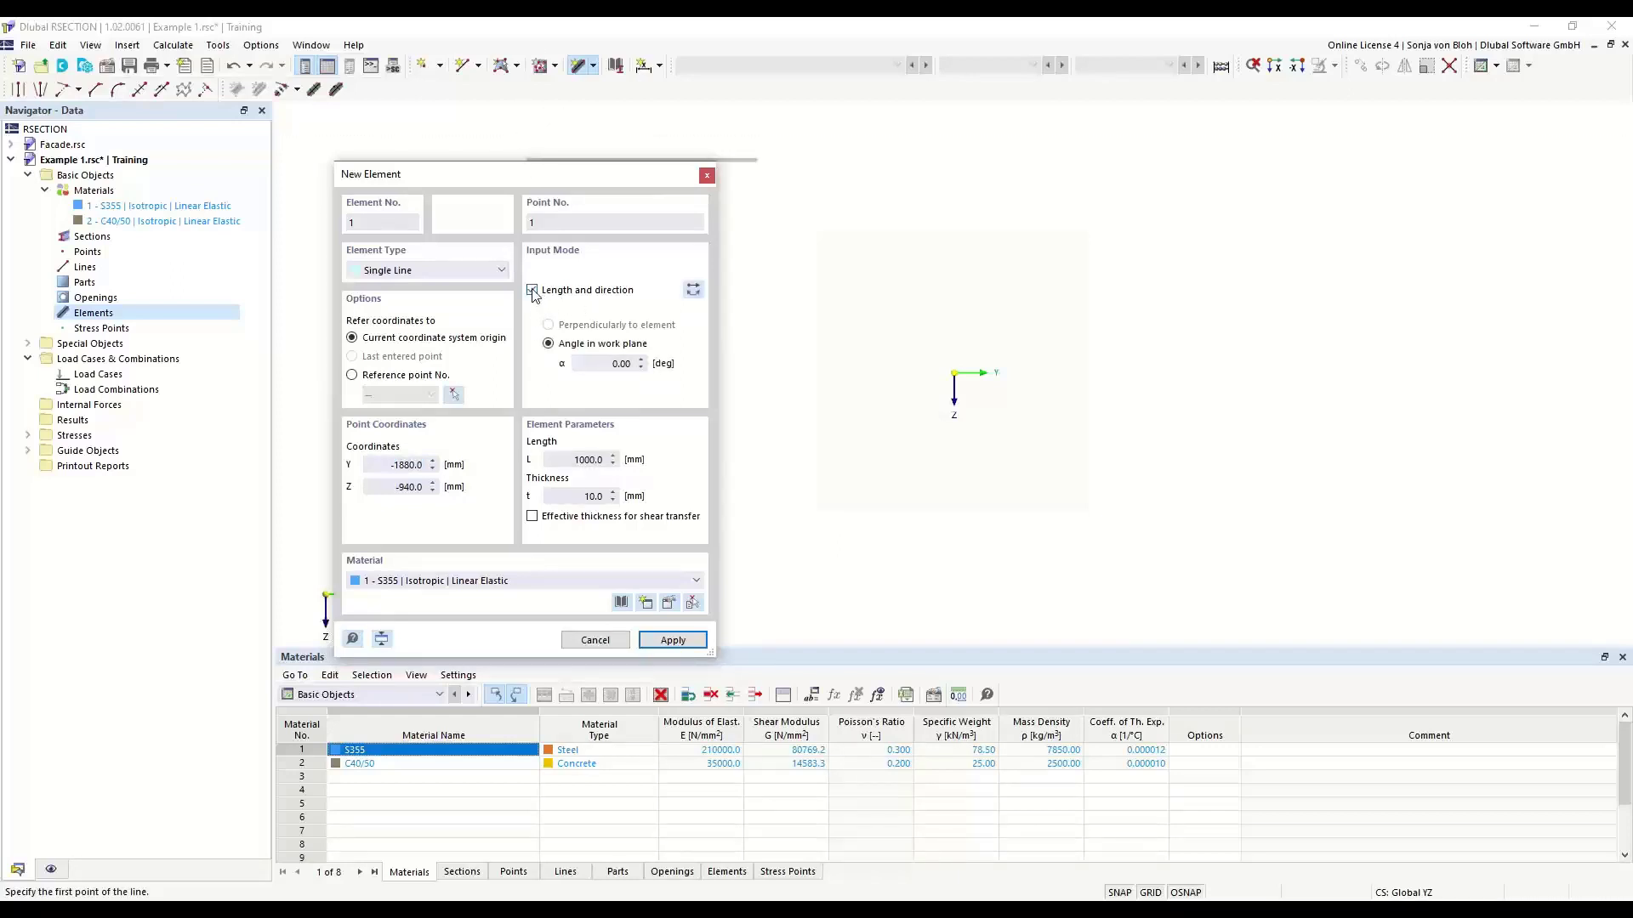
left_click(609, 365)
left_click(585, 459)
type("150")
key("Tab")
type("10,7")
key("shift+Tab")
scroll(969, 400, "up", 5)
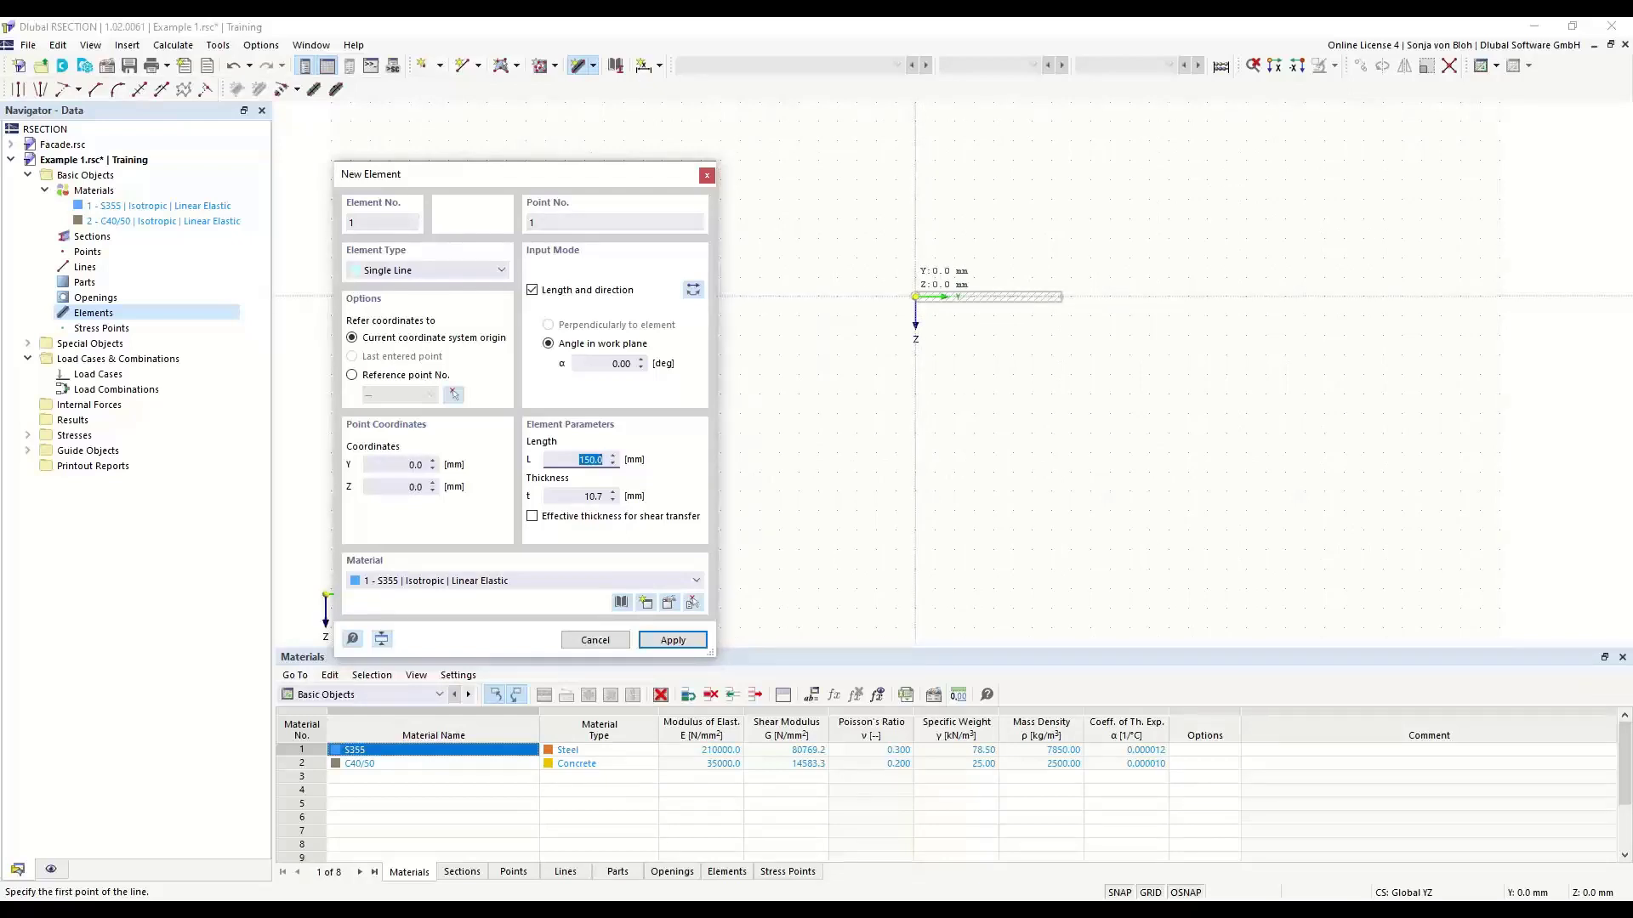
left_click(915, 296)
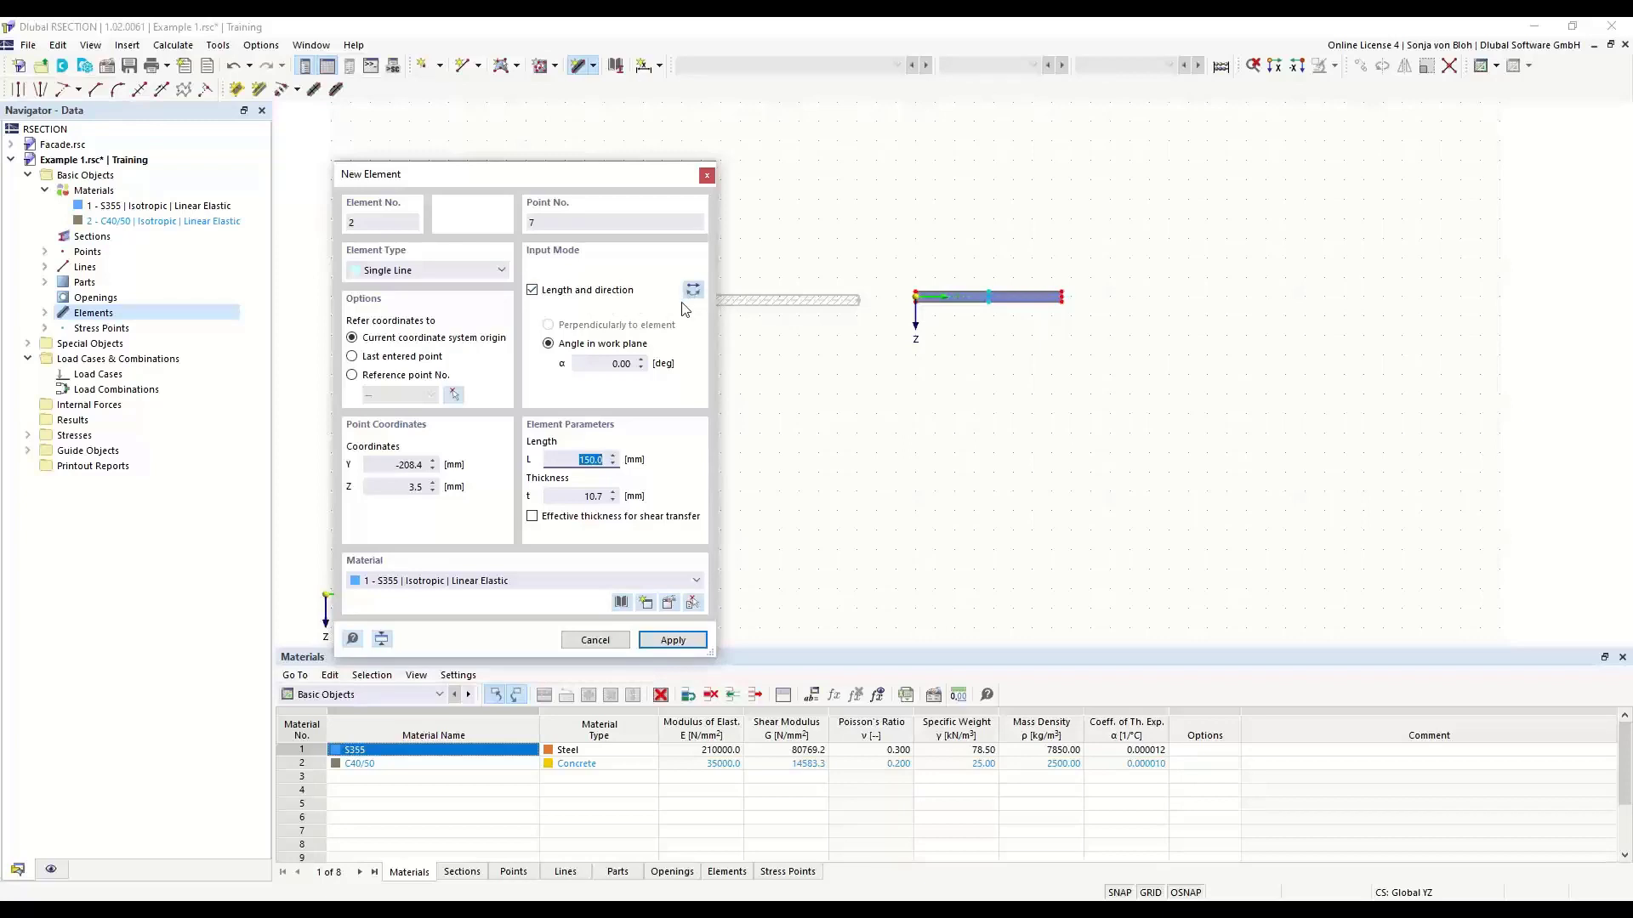
- Add the web upward from the bottom flange's midpoint, at 90° with reversed orientation, 289.3 mm long and 7.1 mm thick
left_click(605, 365)
type("90")
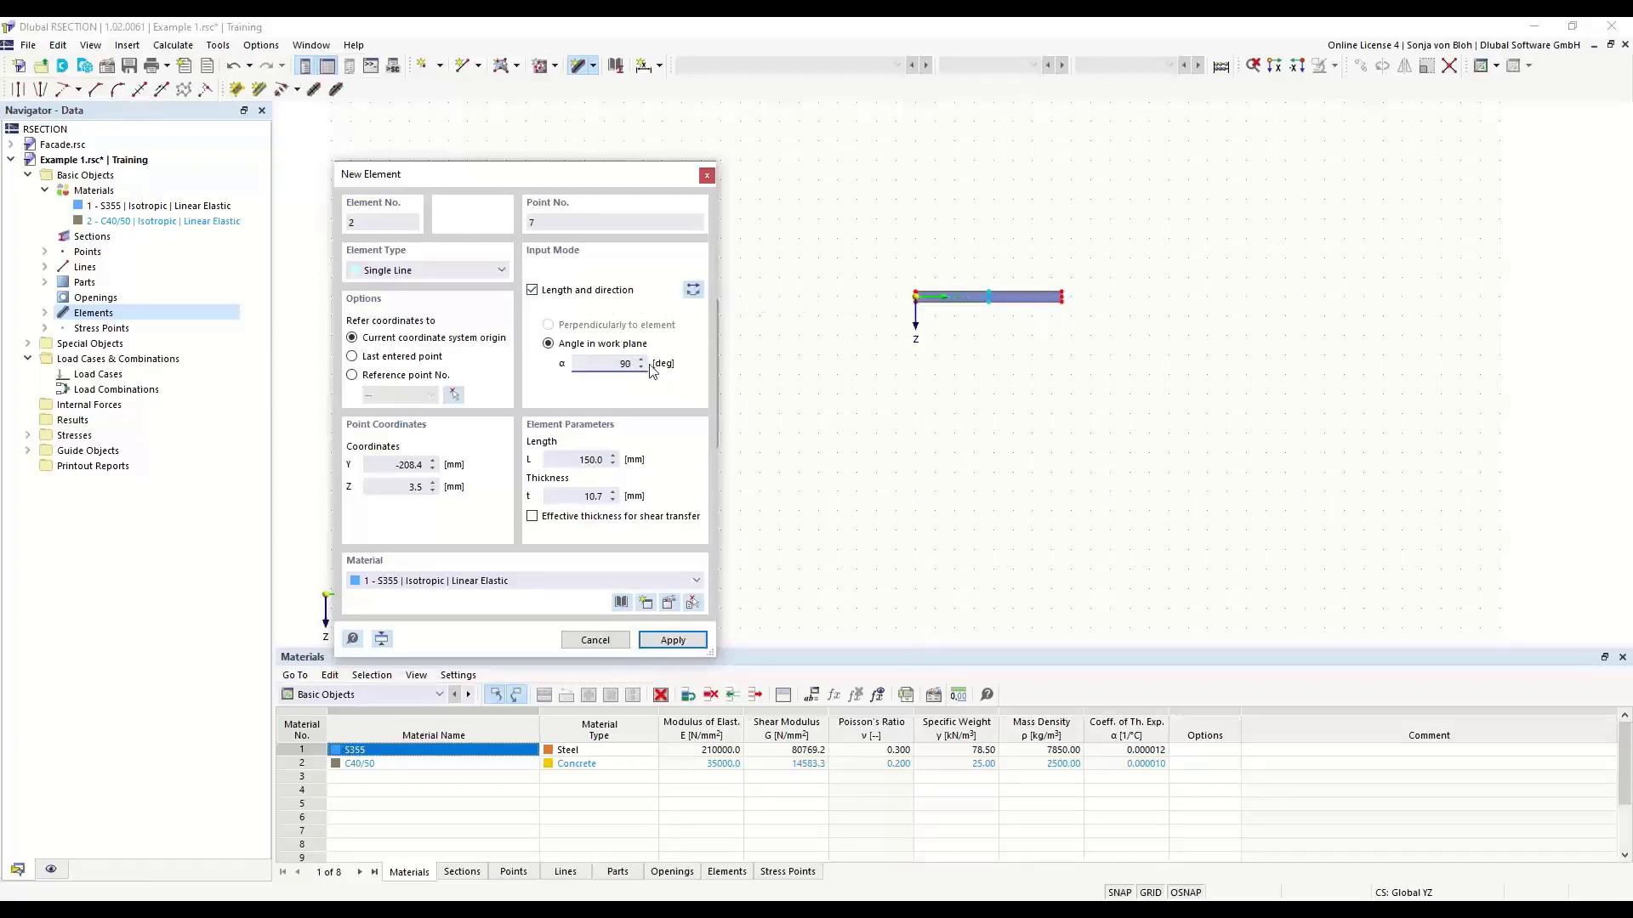
key("Tab")
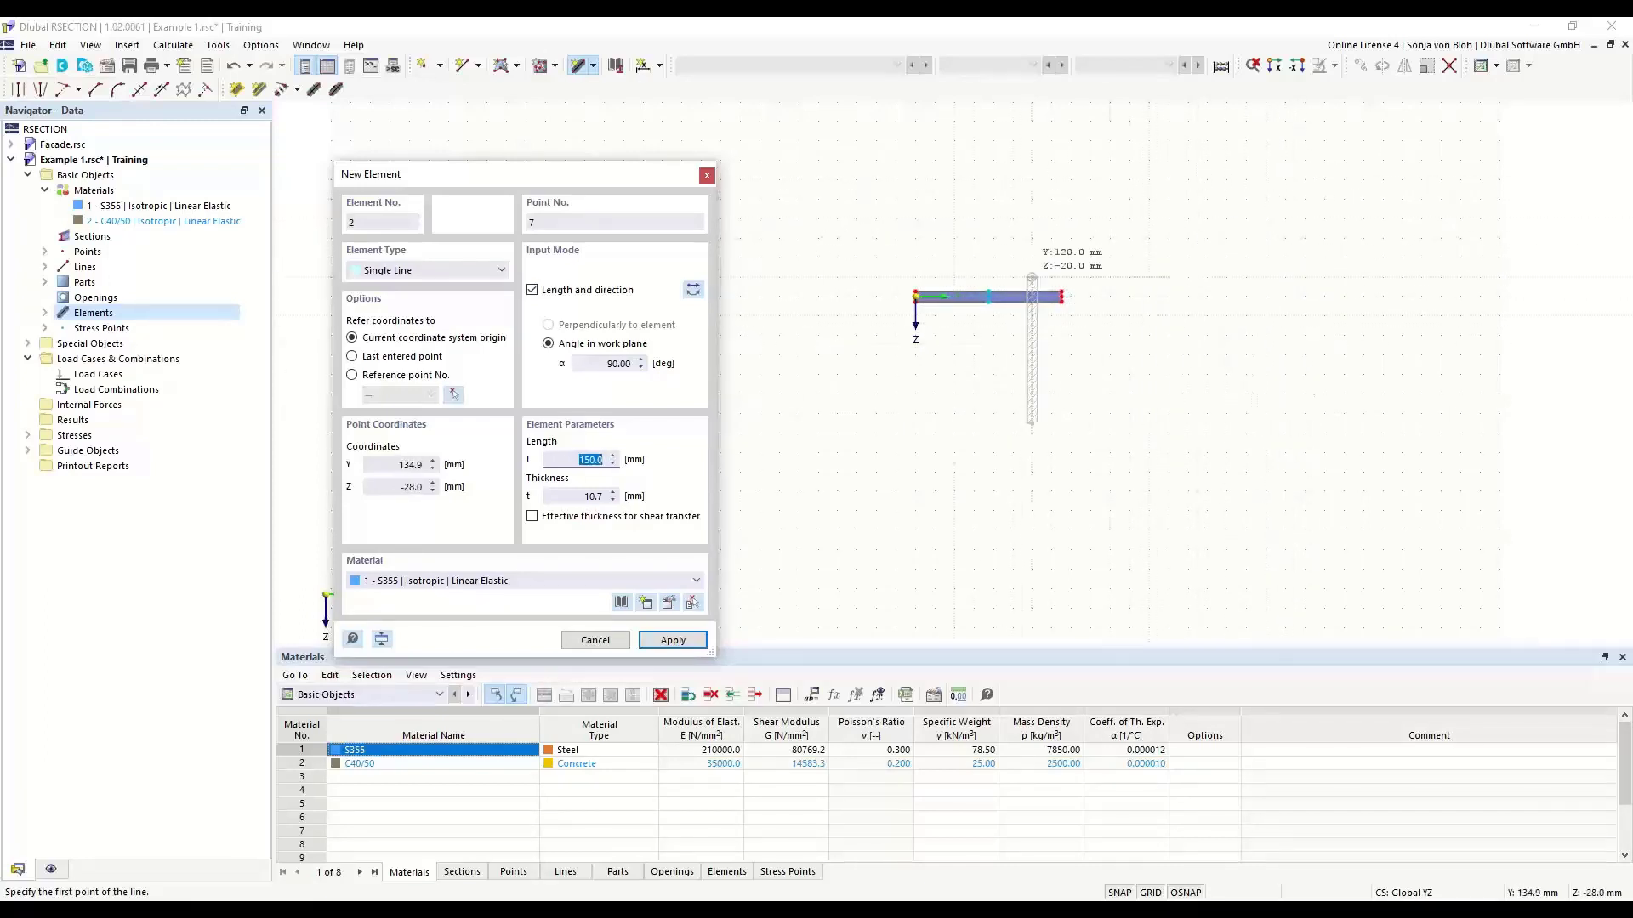
left_click(693, 290)
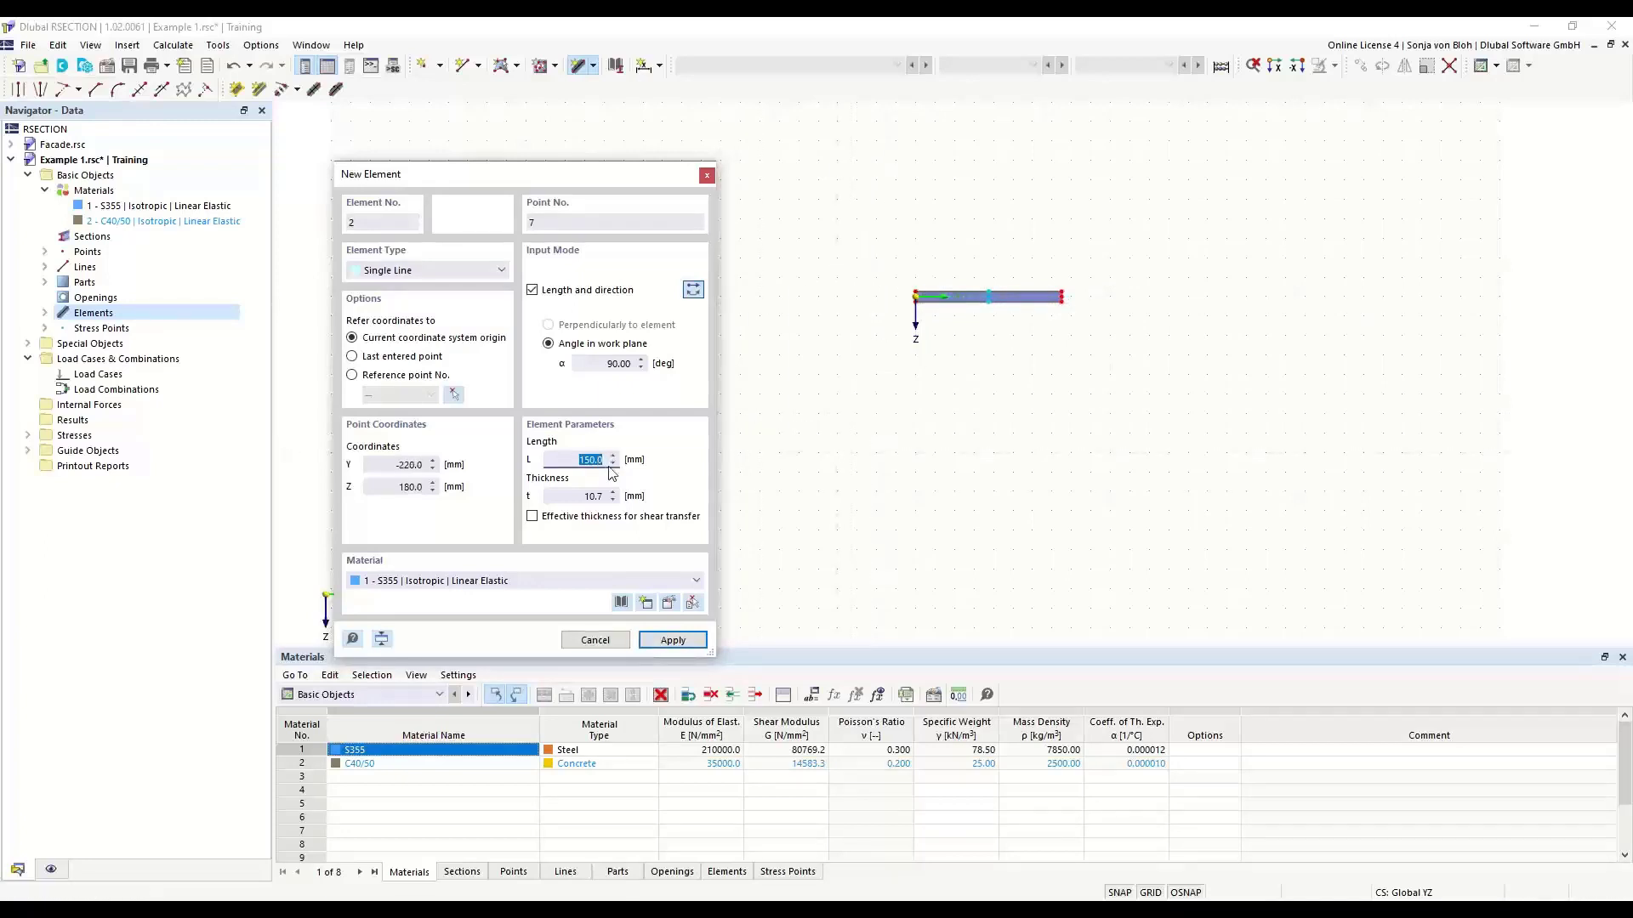
type("289,3")
key("Tab")
type("7,1")
key("Tab")
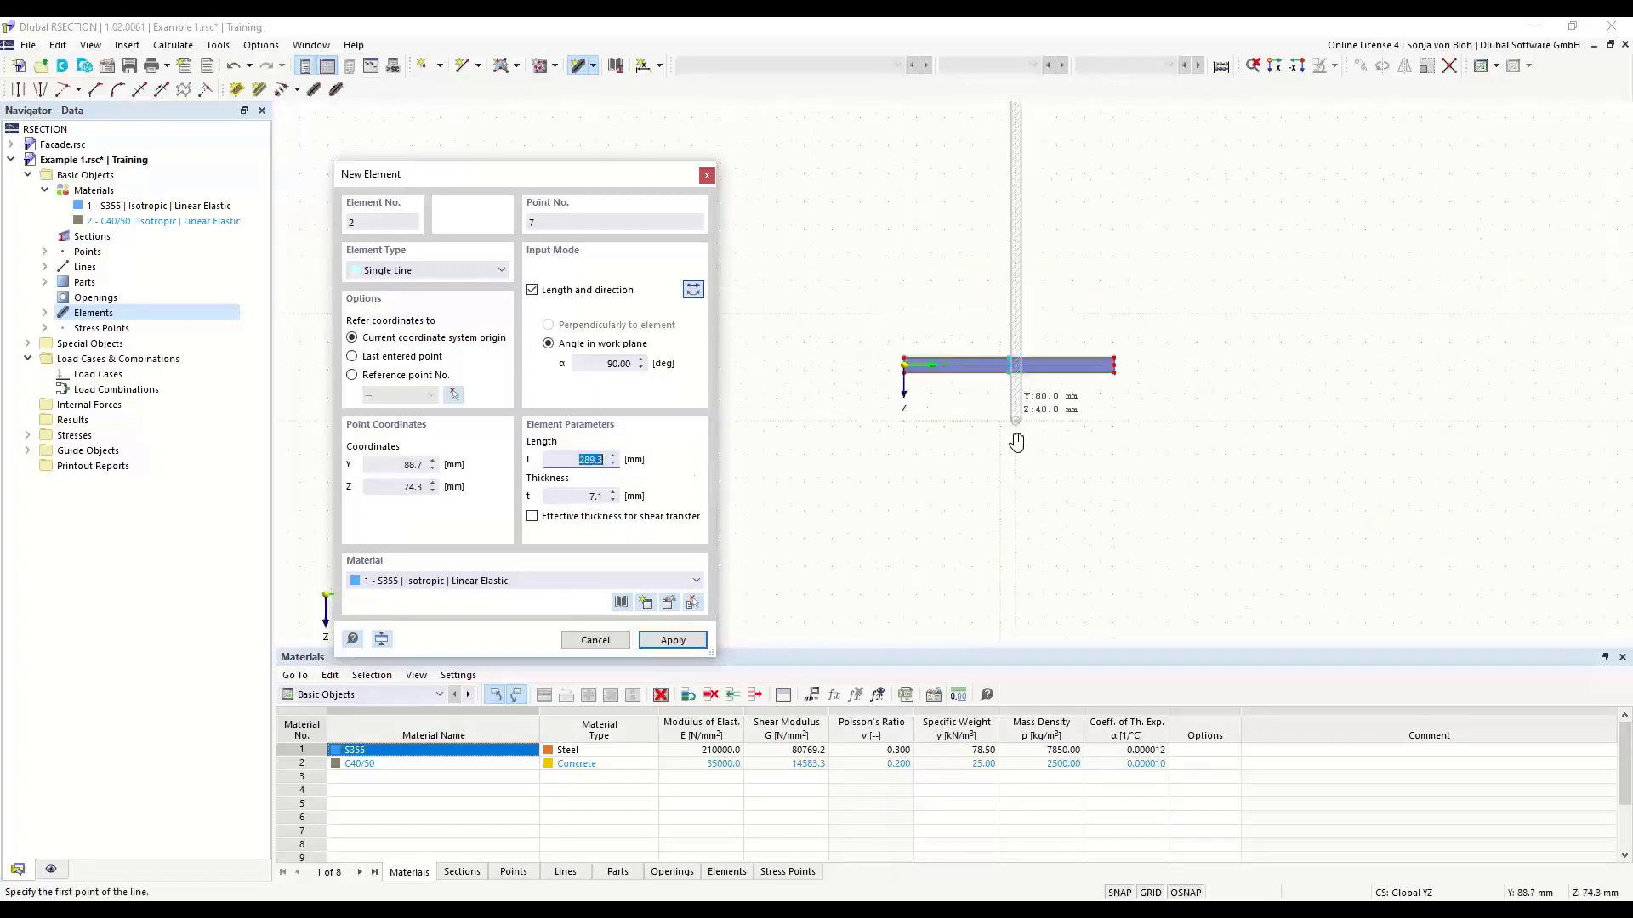
scroll(1016, 486, "up", 3)
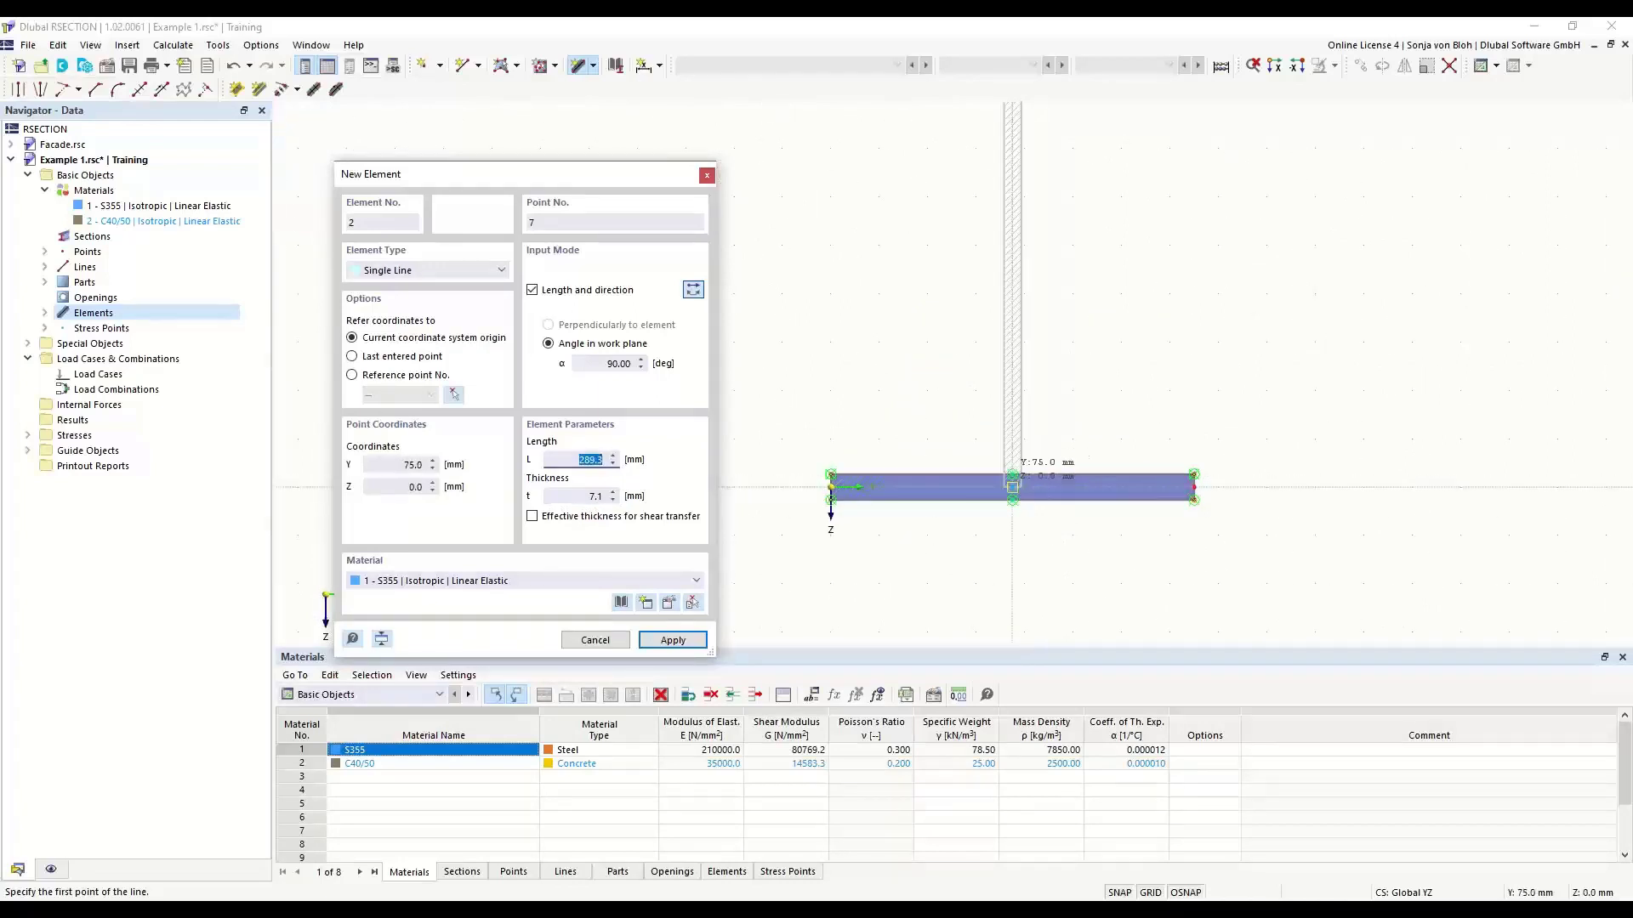
left_click(1011, 486)
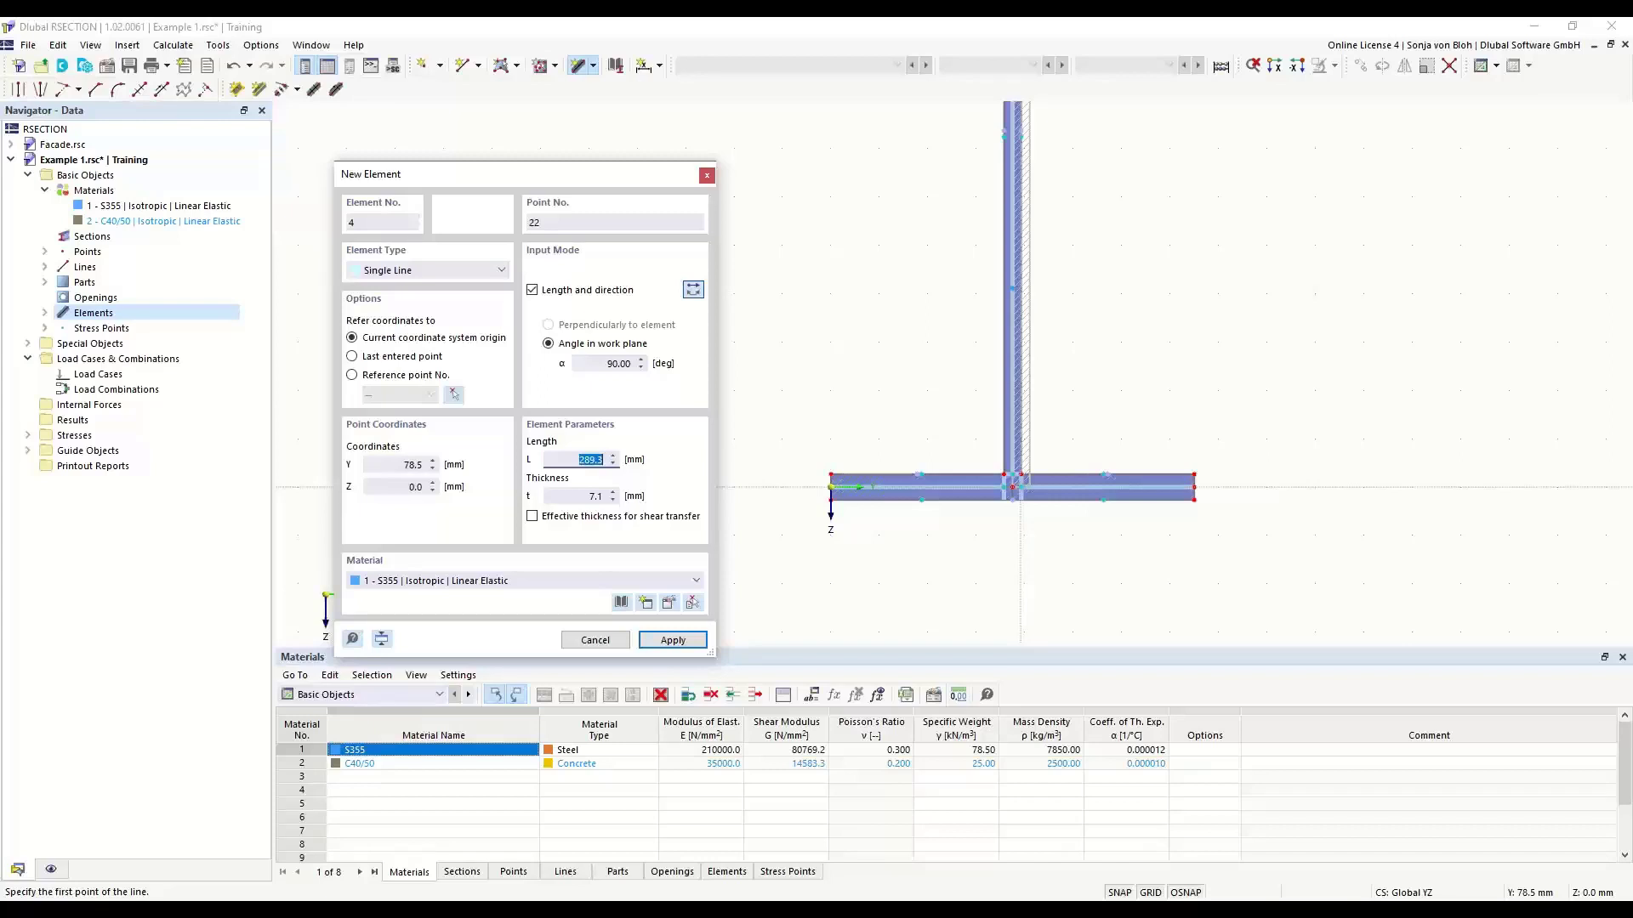
scroll(997, 548, "up", 4)
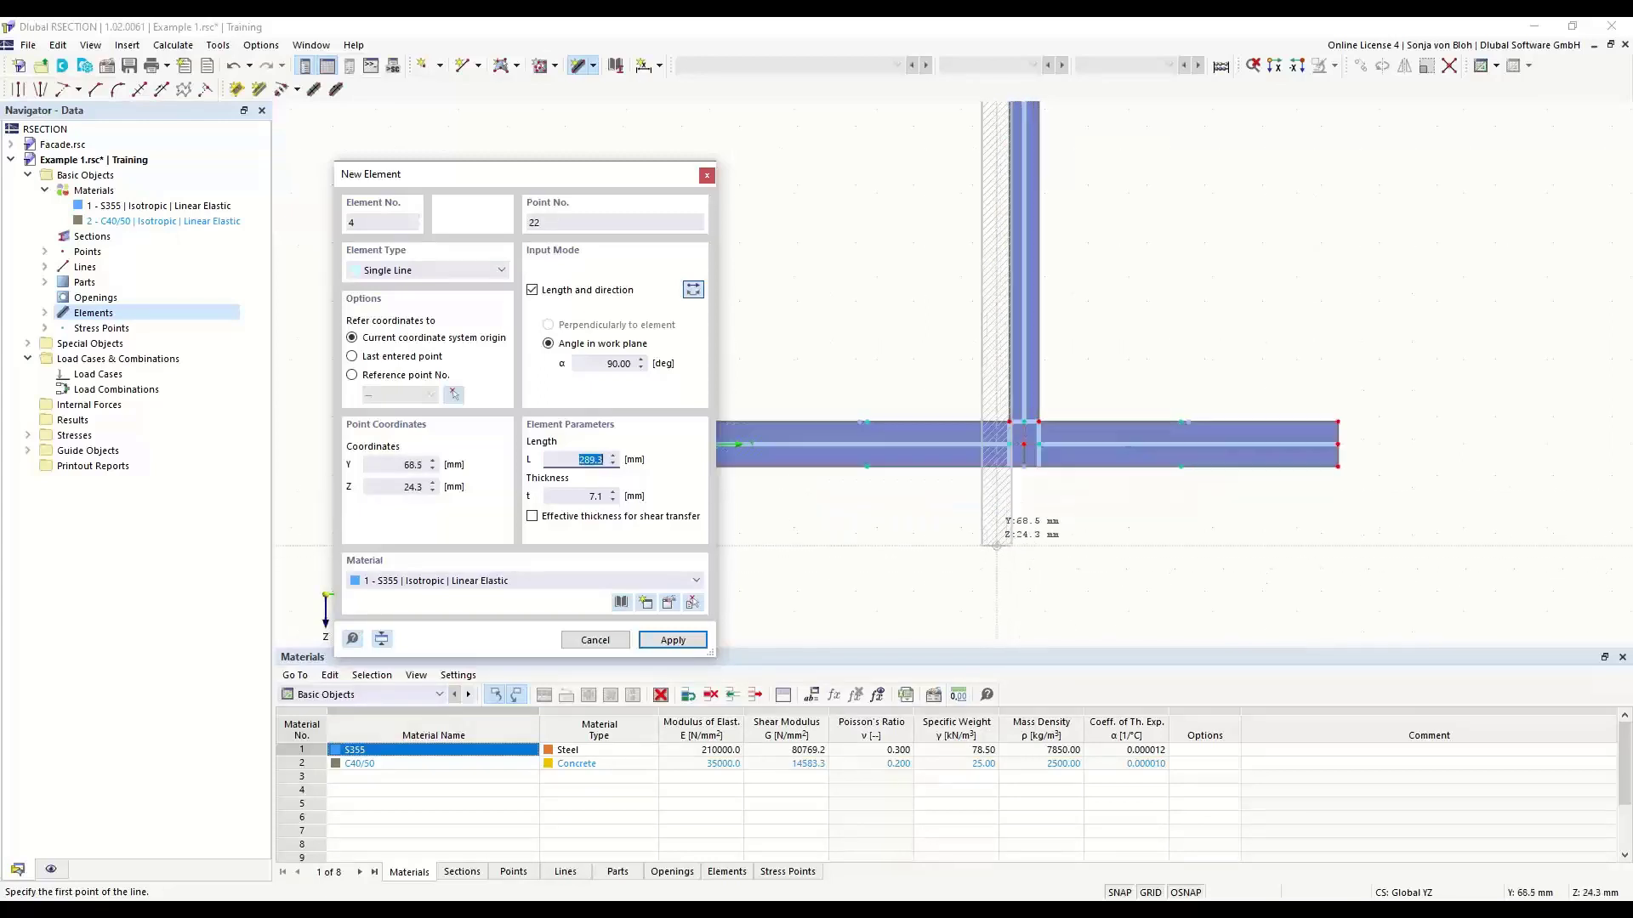
scroll(1089, 561, "down", 3)
scroll(943, 485, "up", 3)
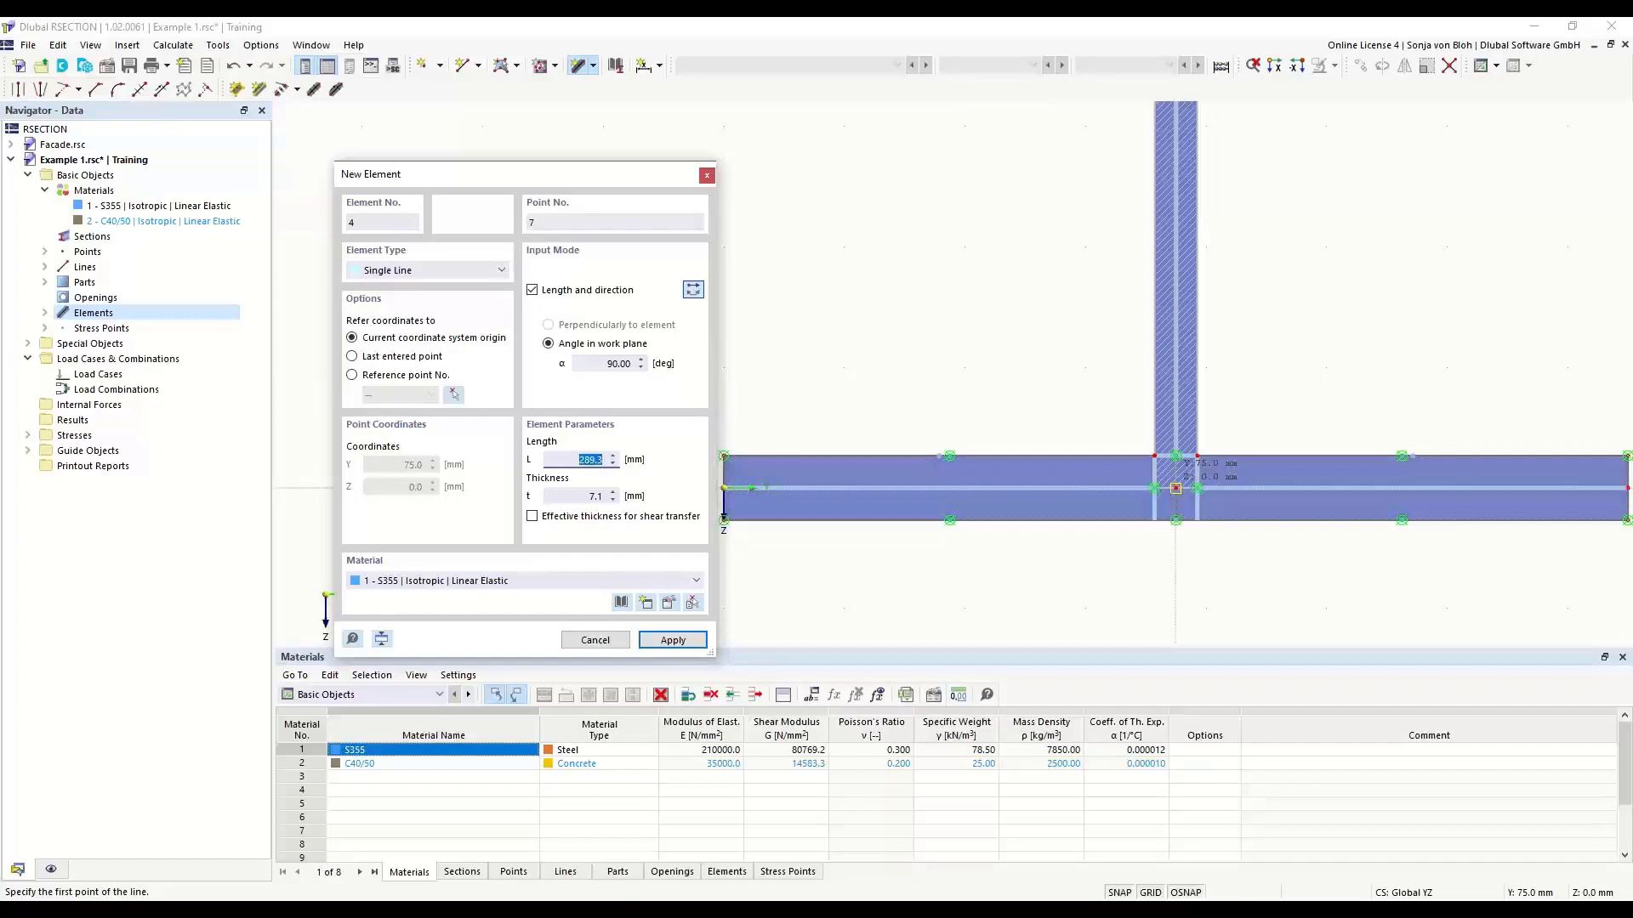
scroll(1173, 490, "down", 4)
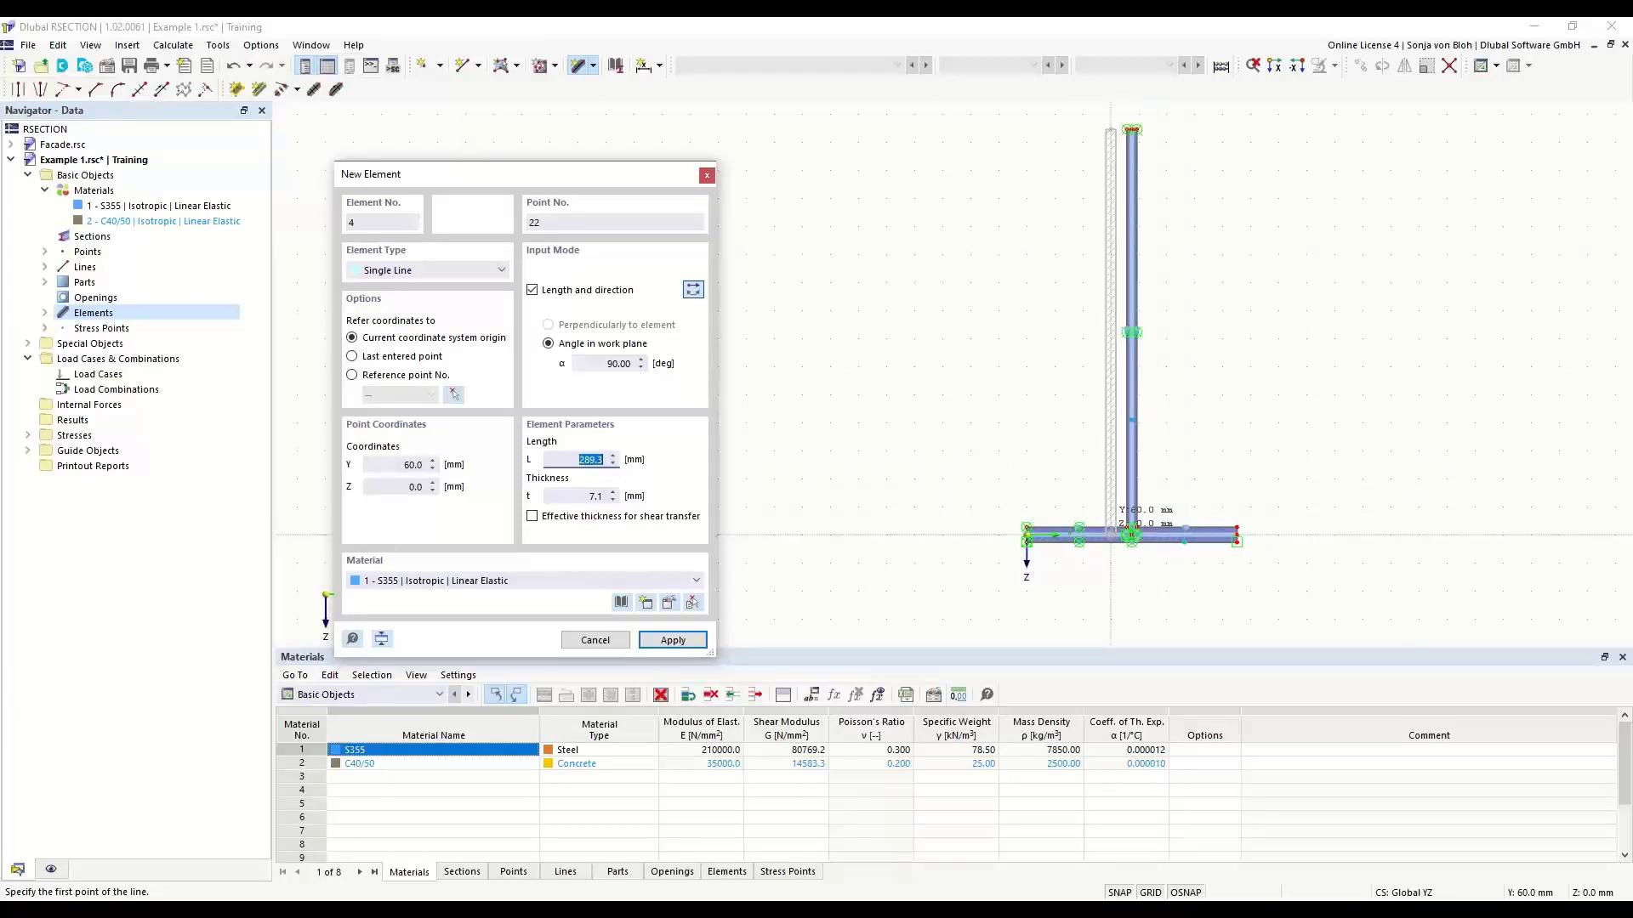
- Add the left half of the top flange from the web's upper end, at 0° with reversed orientation, 75 mm long and 10.7 mm thick
left_click_drag(569, 178, 628, 137)
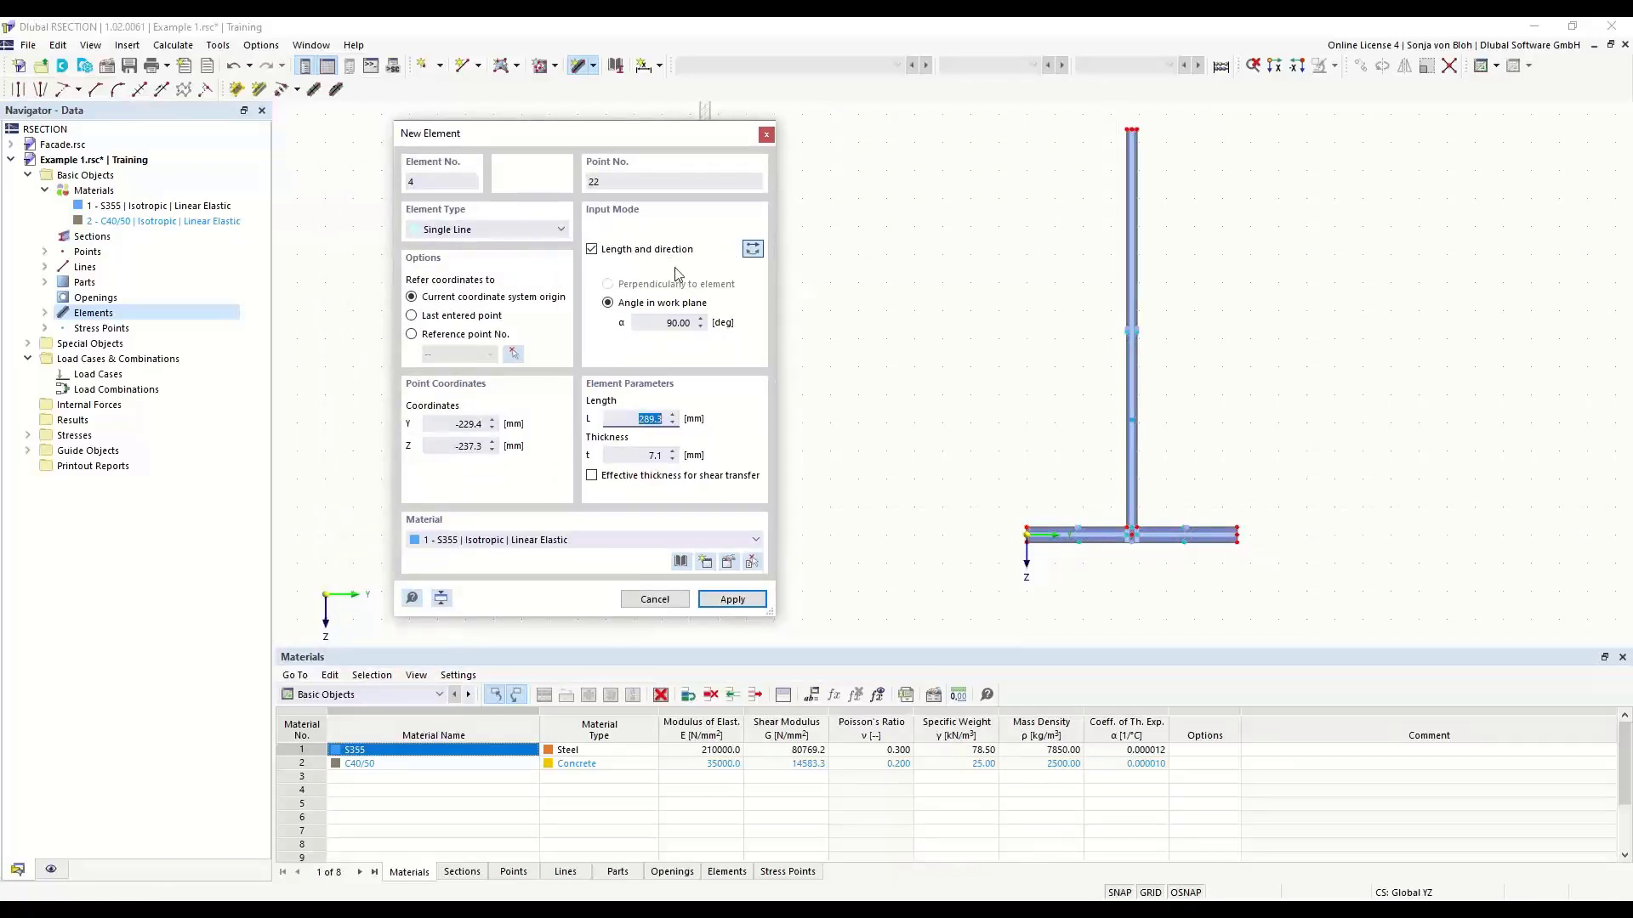
left_click(681, 323)
type("0")
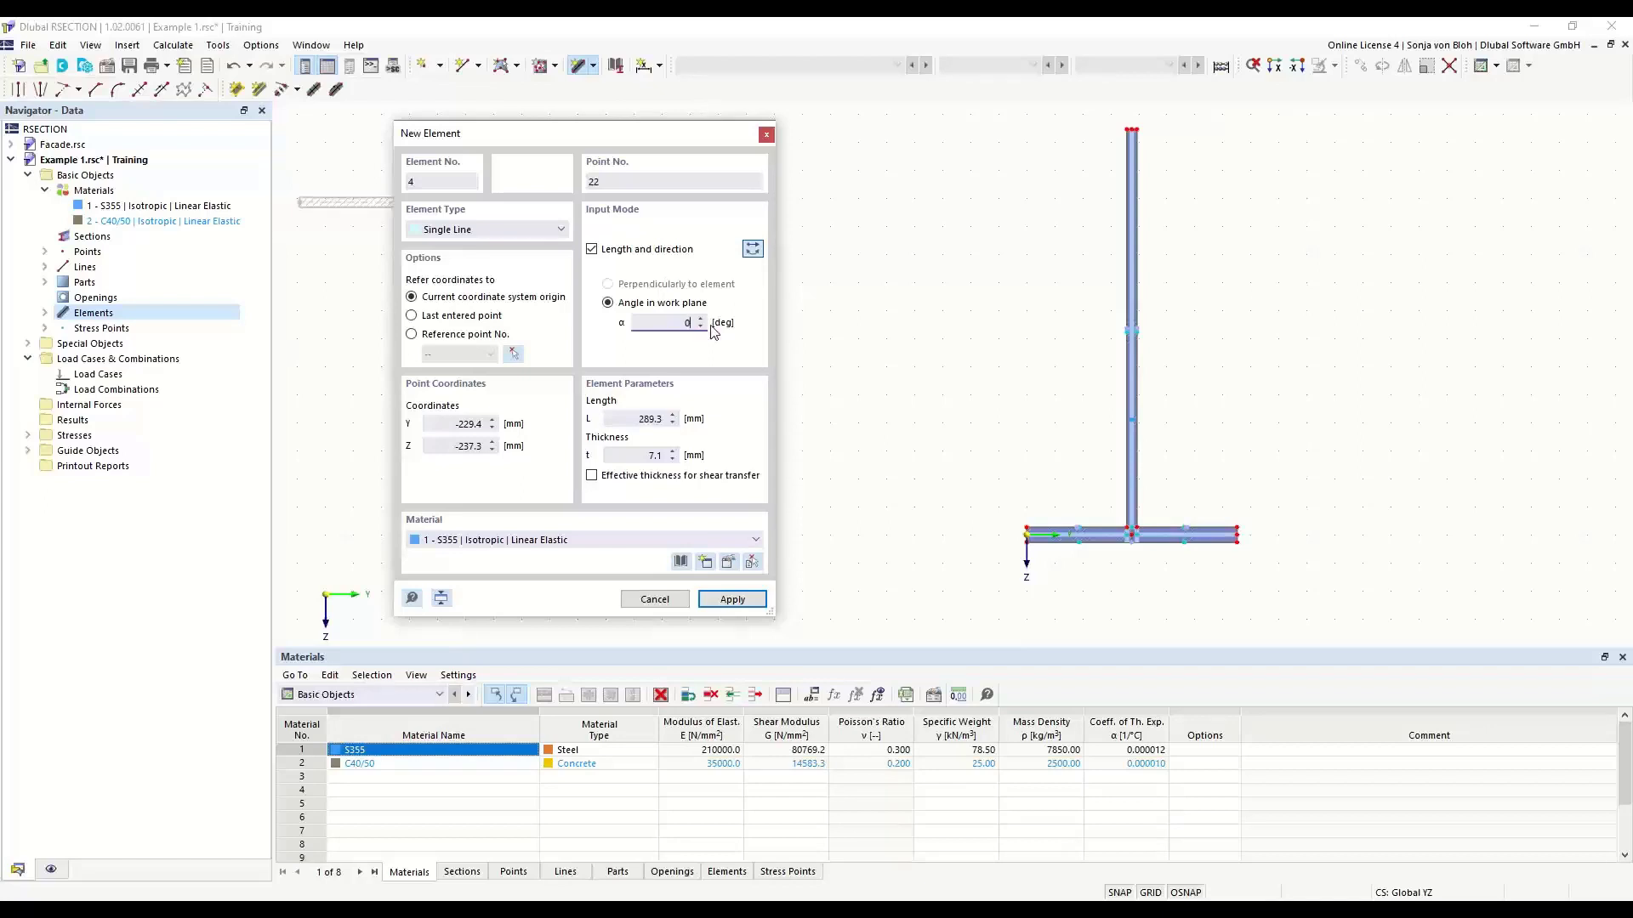
left_click(655, 419)
type("75")
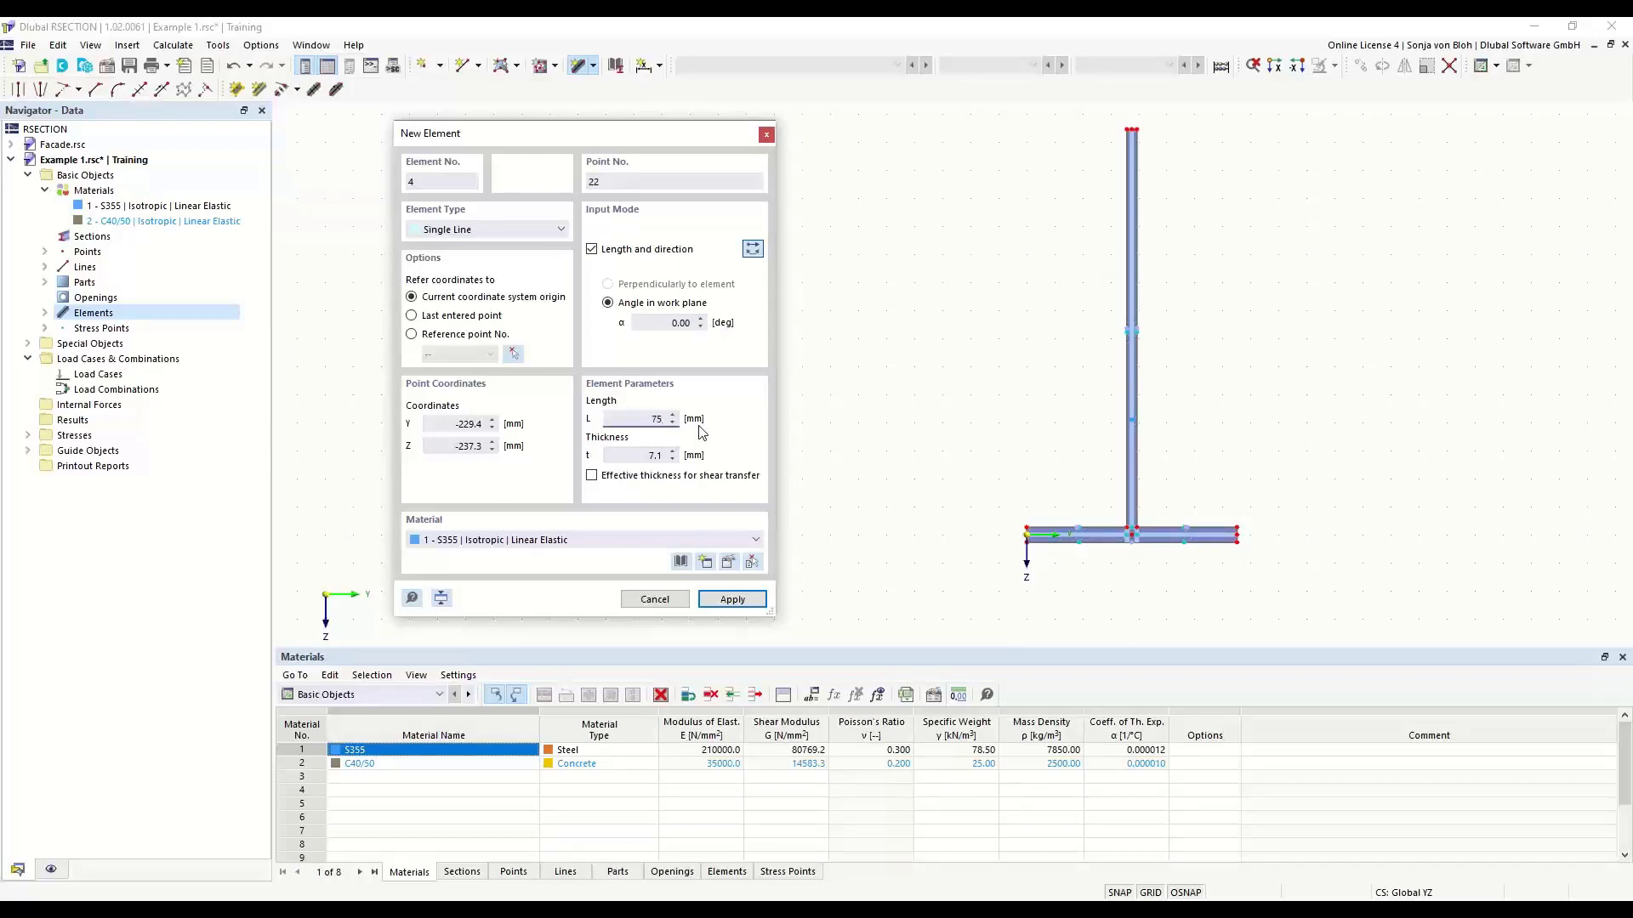
left_click(652, 456)
type("10,7")
key("Return")
scroll(1258, 138, "up", 2)
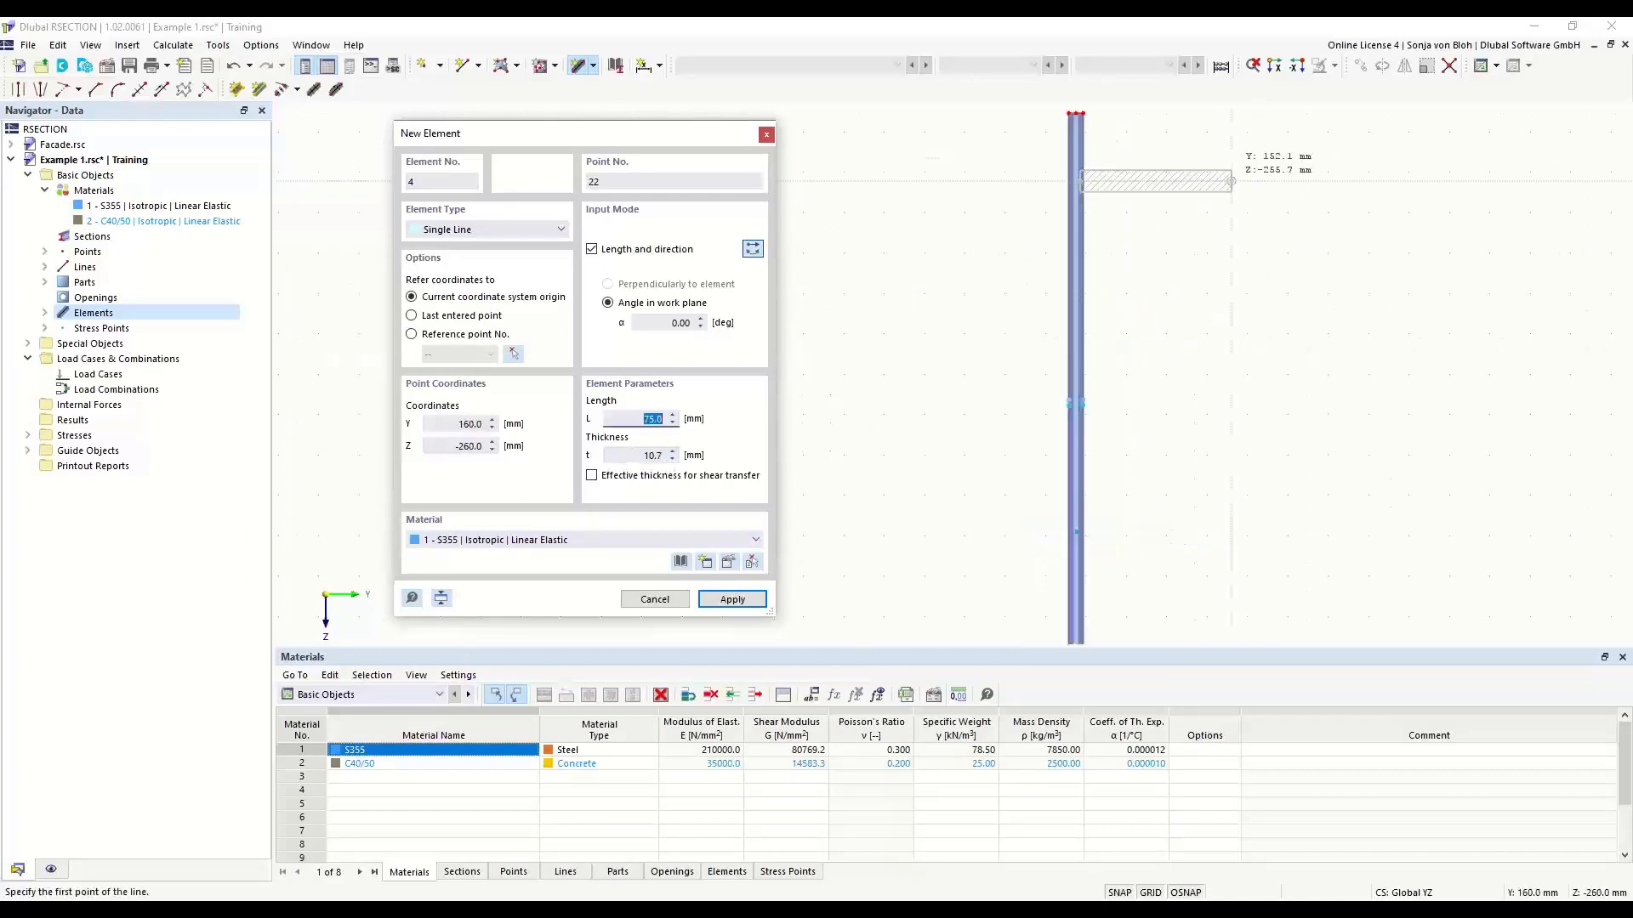
middle_click_drag(1142, 310, 1173, 460)
scroll(1086, 349, "up", 4)
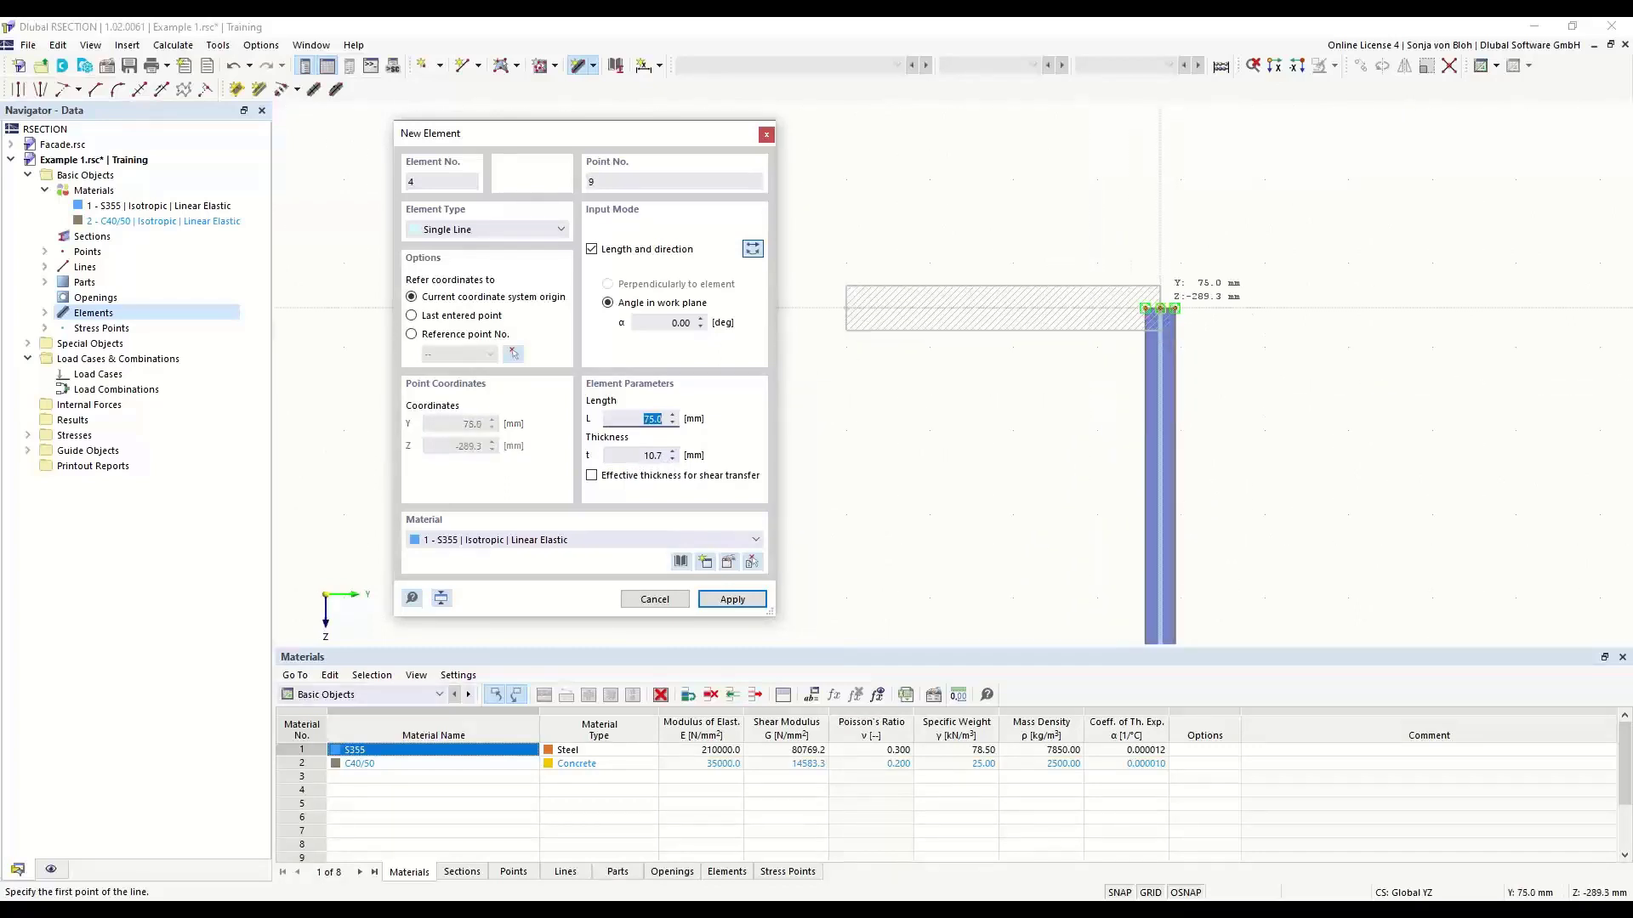
left_click(1160, 308)
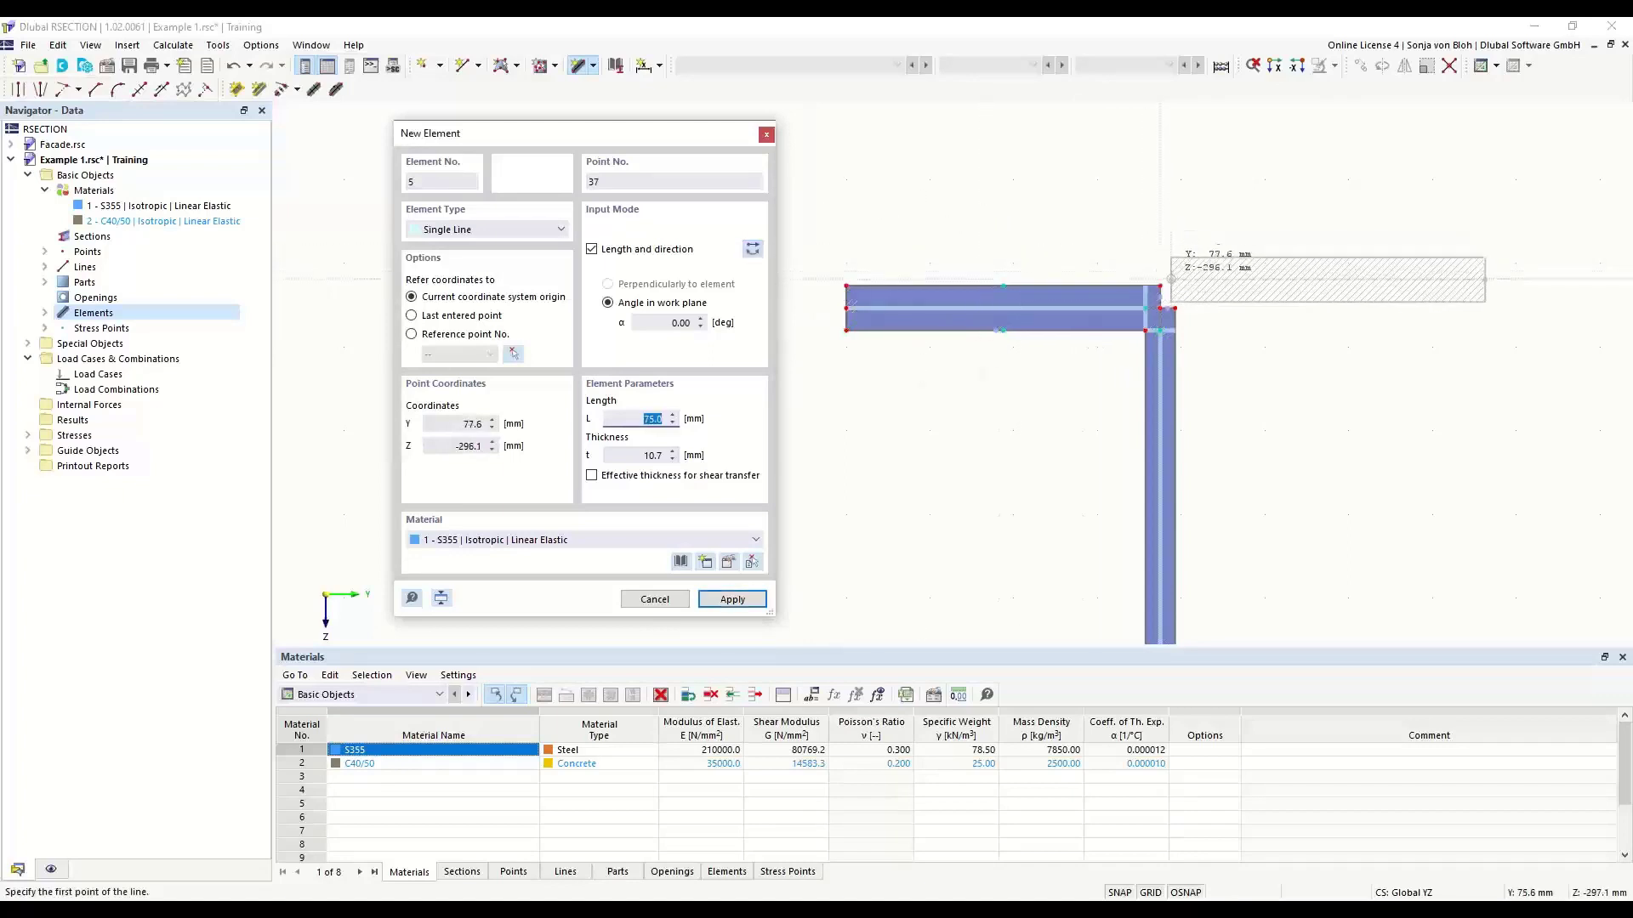
- Add the right half of the top flange from the web's upper end, 75 mm long and 10.7 mm thick, and finish element input
scroll(1172, 285, "up", 1)
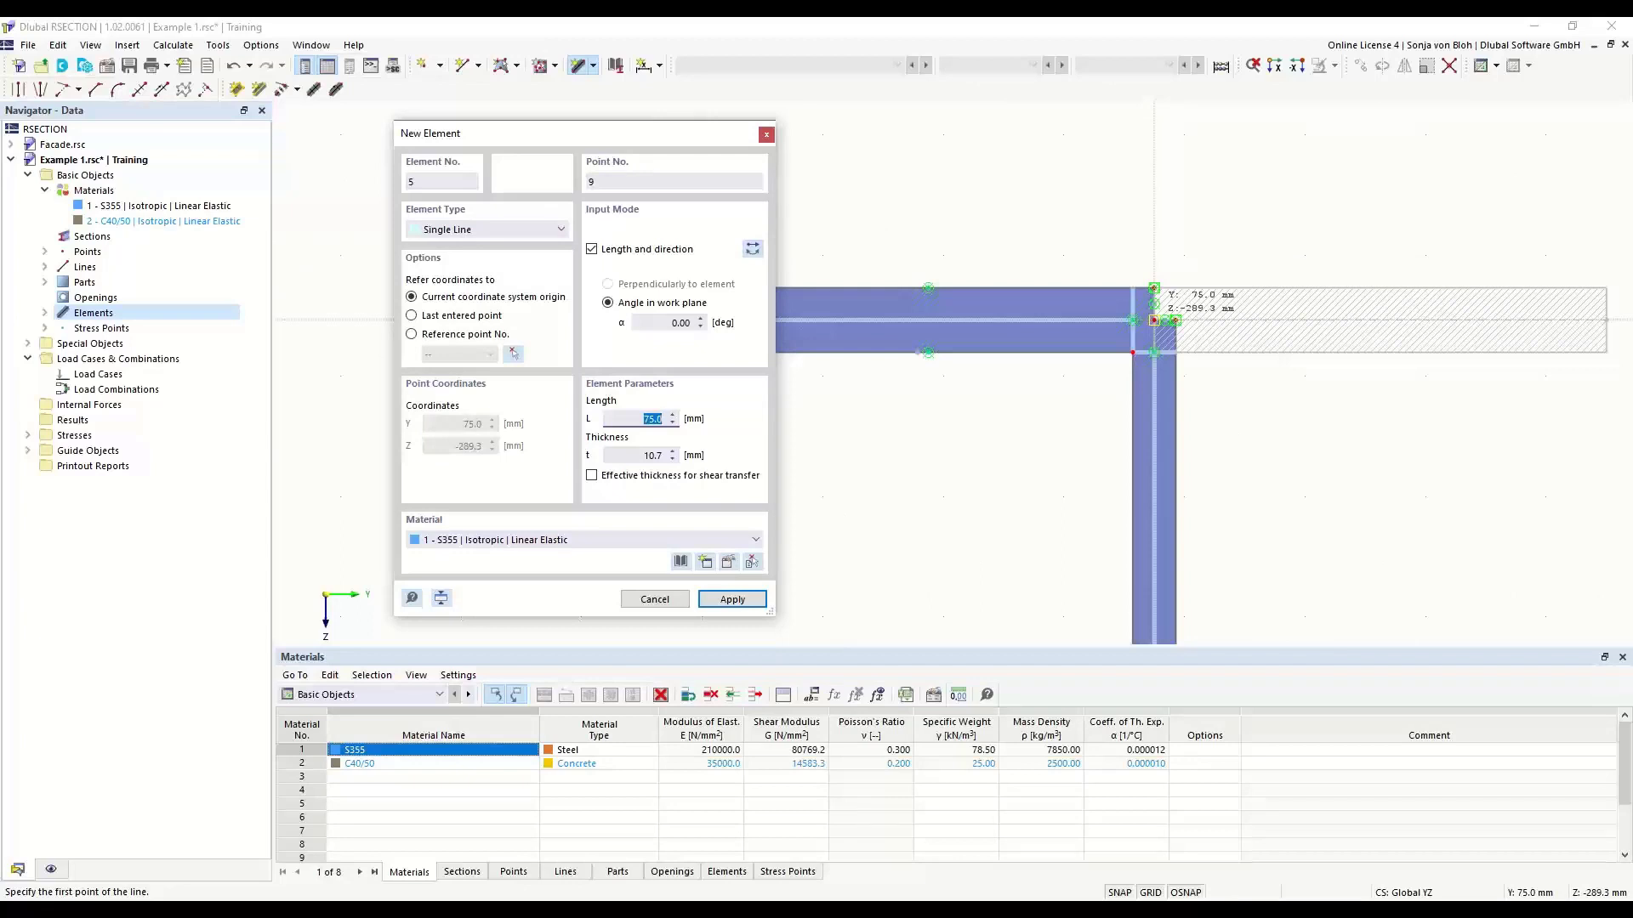
left_click(1154, 321)
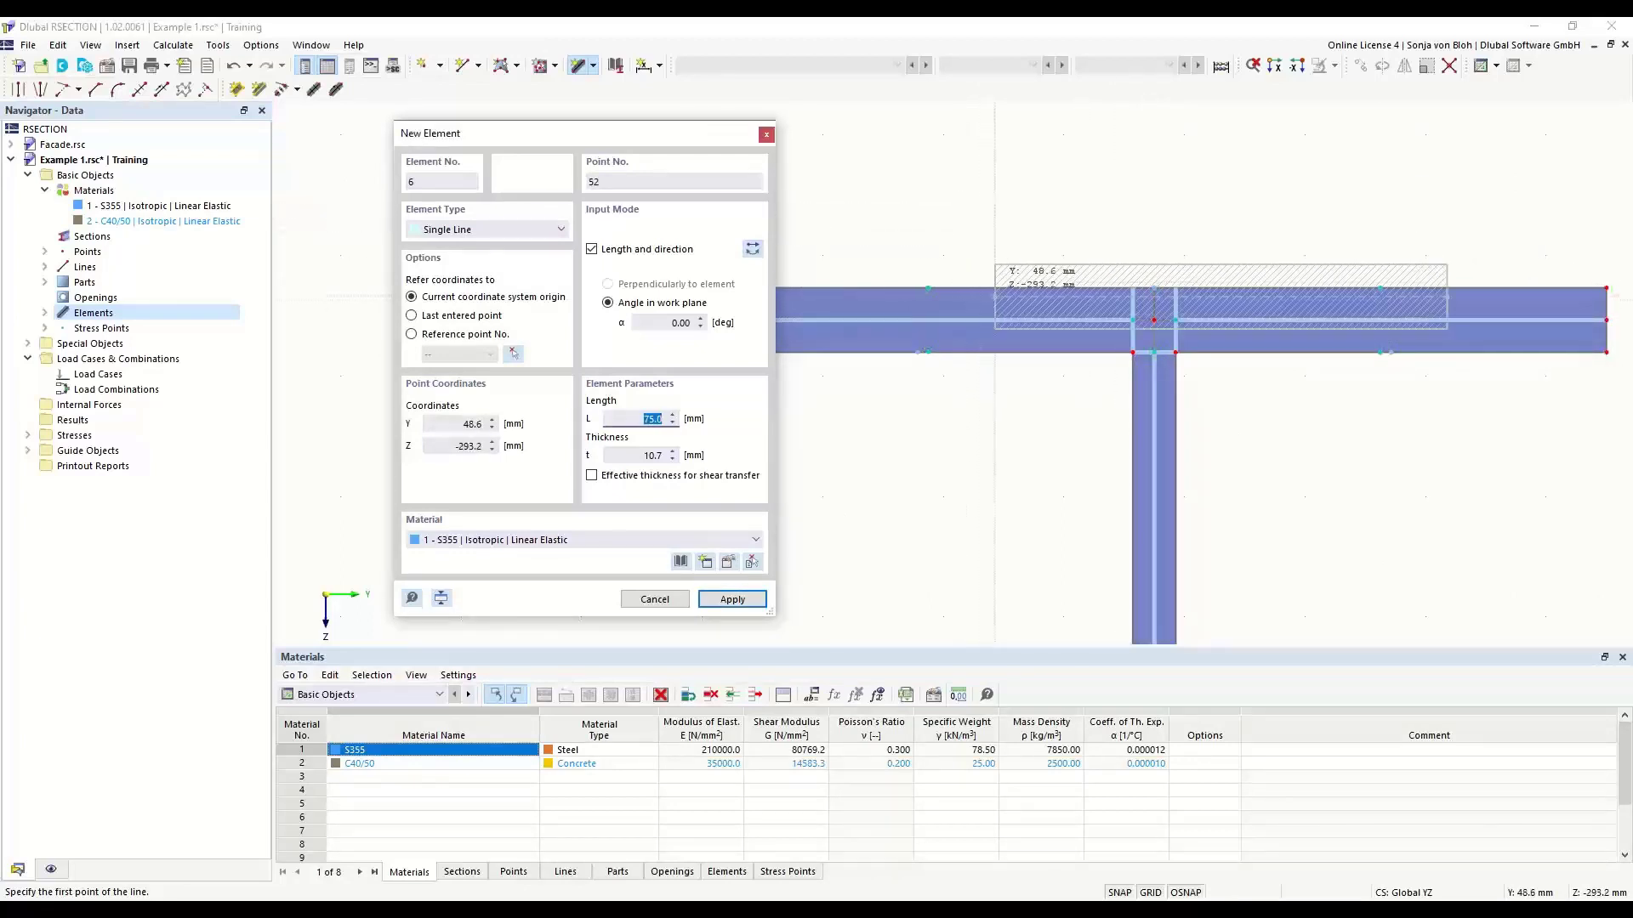
key("Escape")
- Round the inner corner between the right half of the top flange and the web with a 15 mm radius
scroll(762, 255, "down", 3)
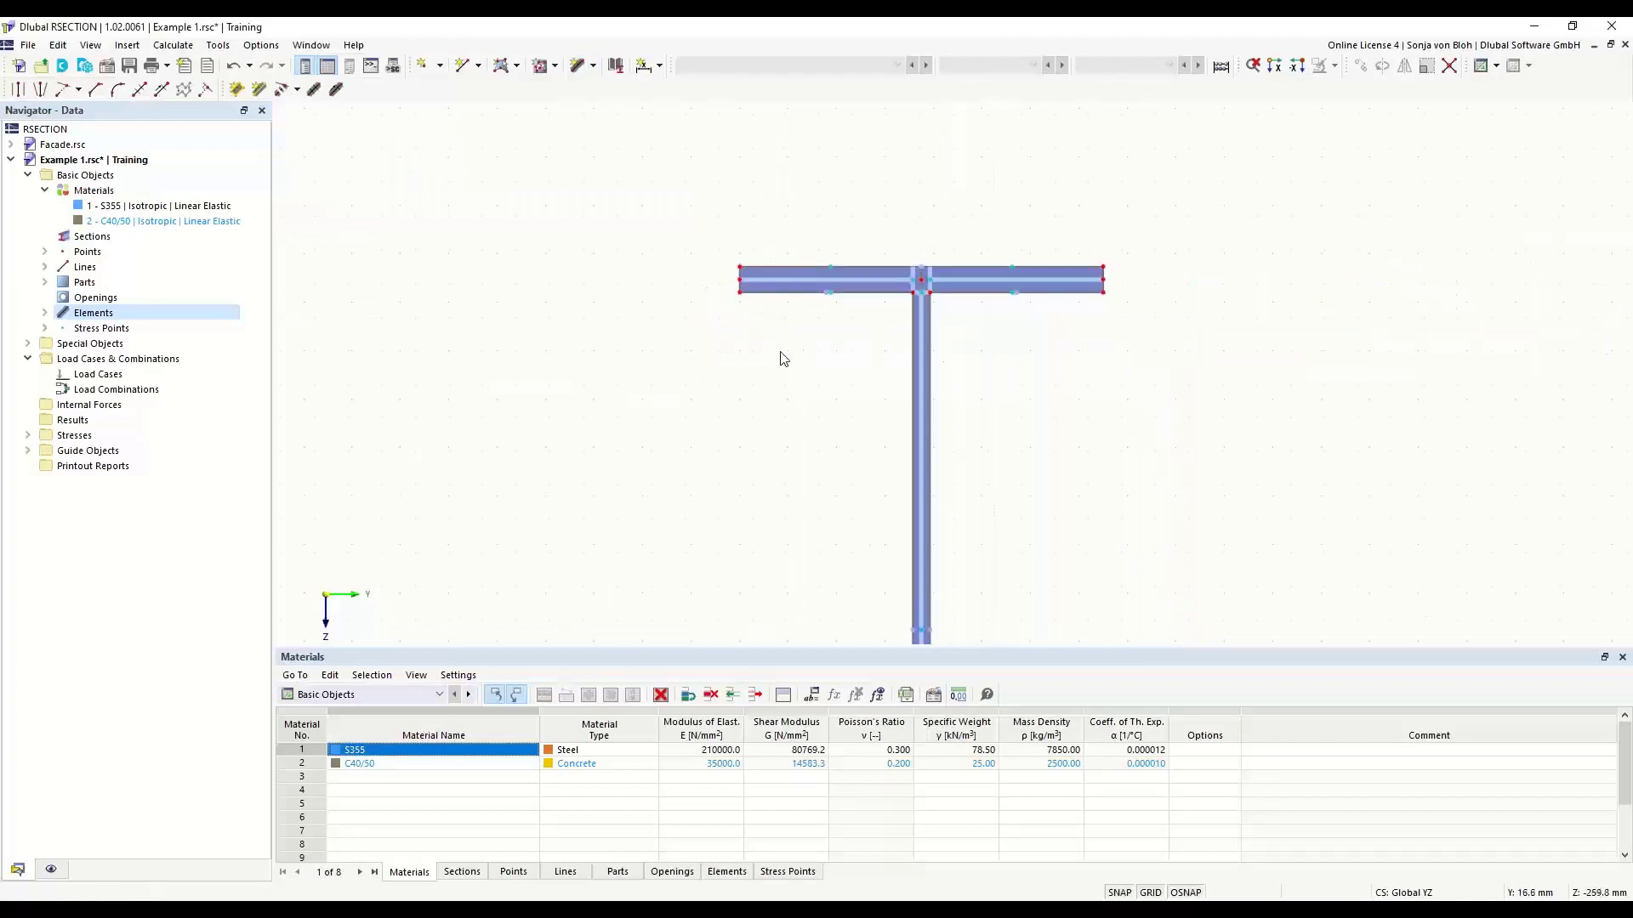
middle_click_drag(751, 416, 694, 285)
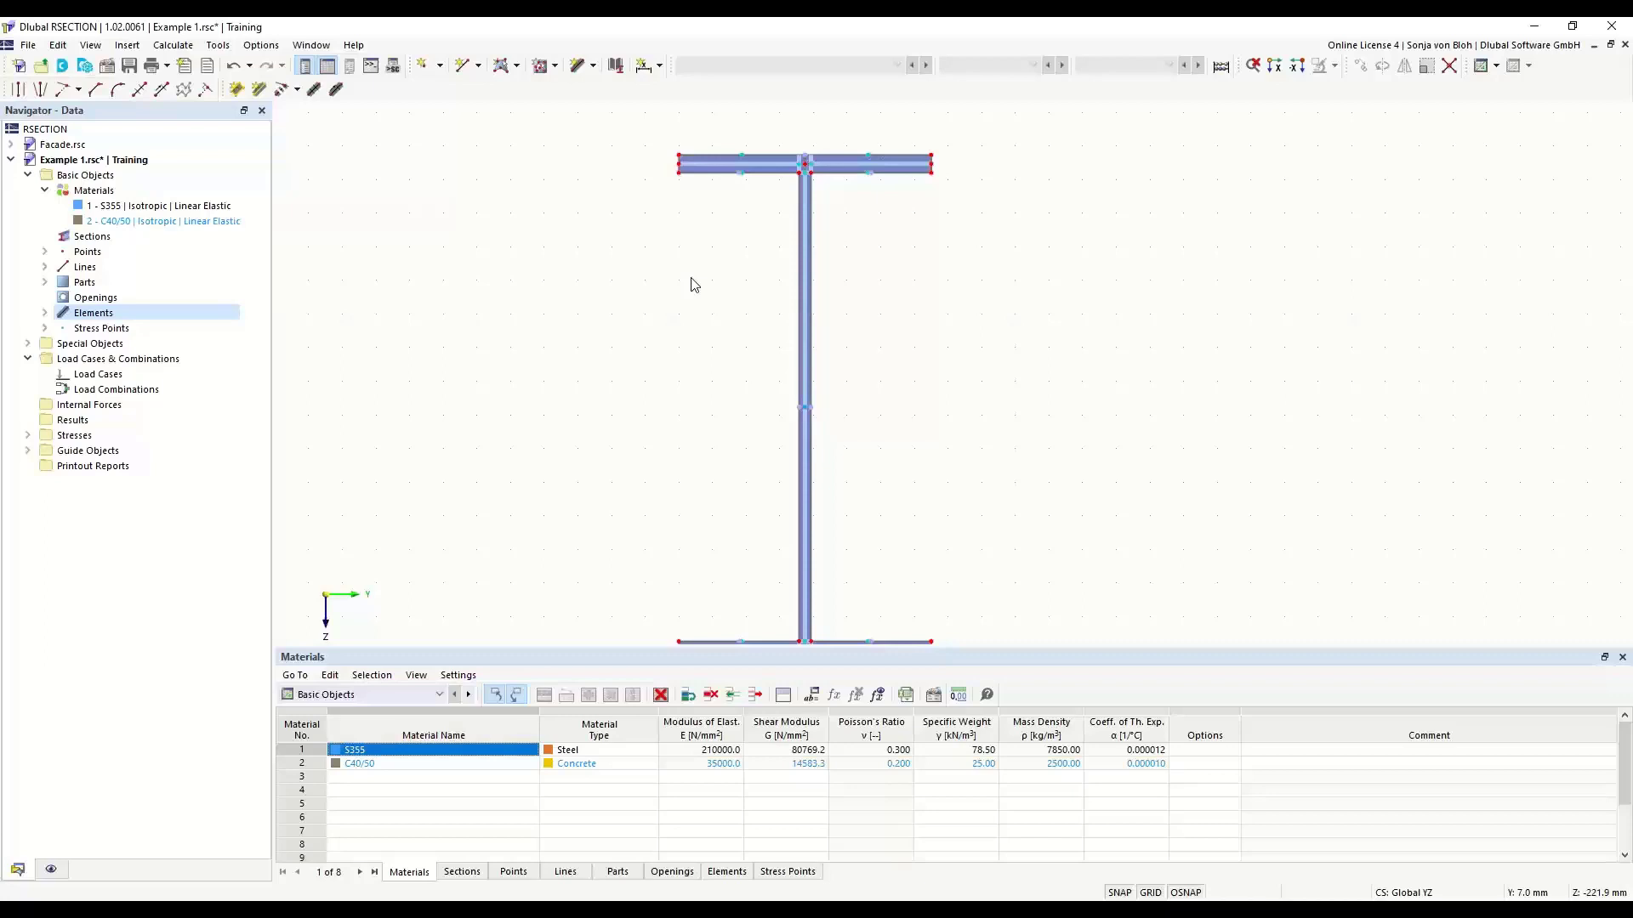
left_click(116, 96)
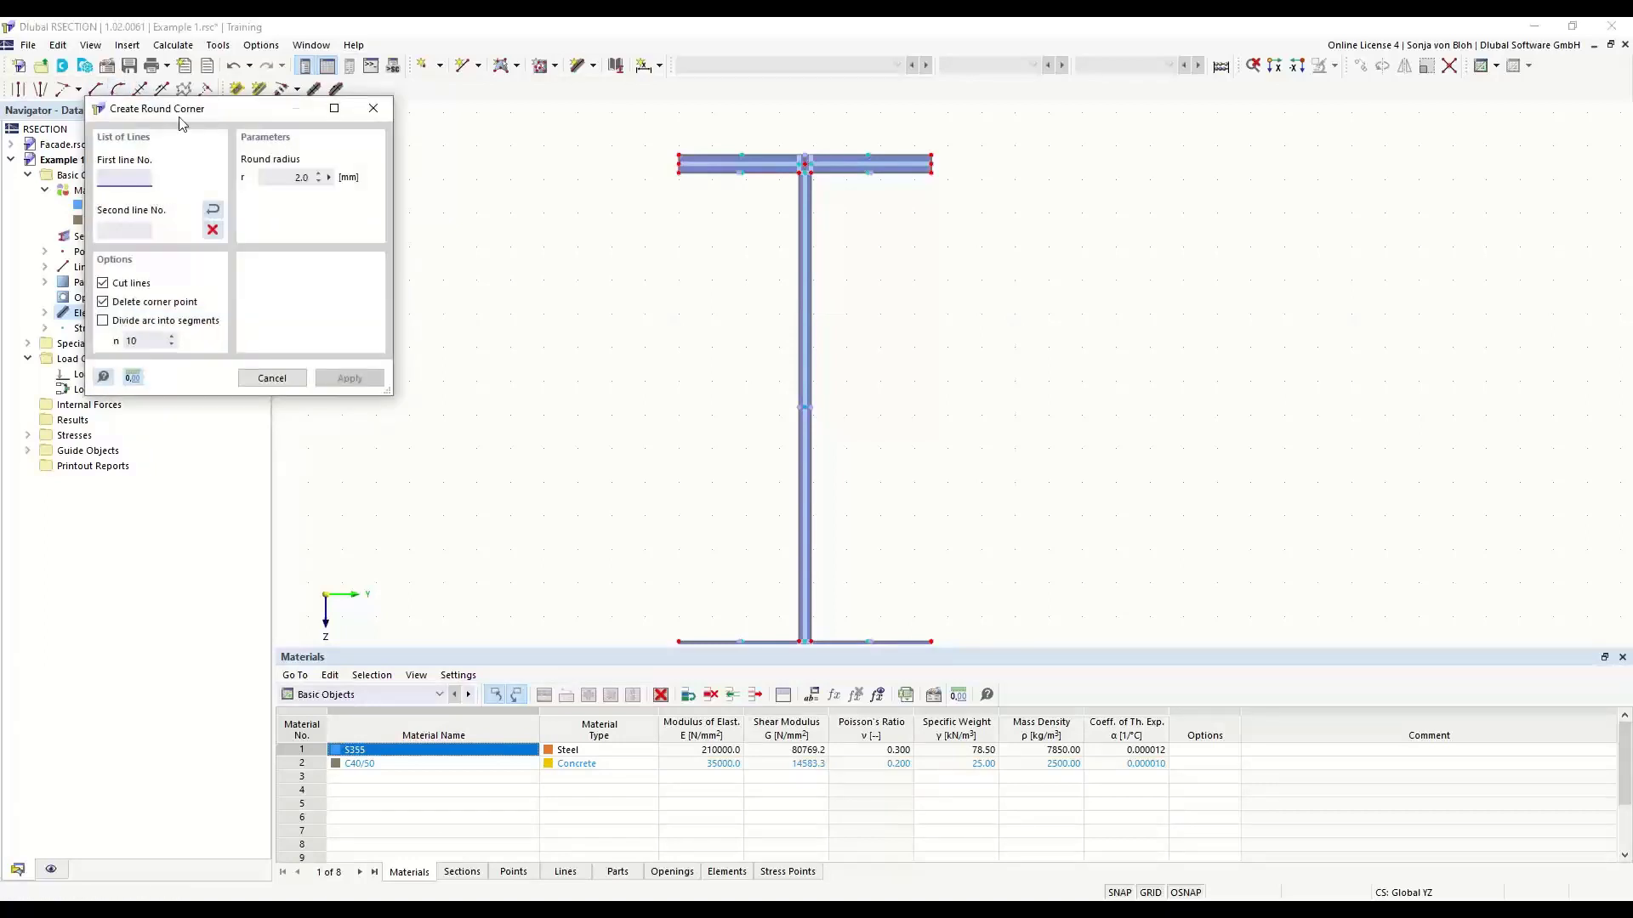
left_click_drag(175, 108, 450, 244)
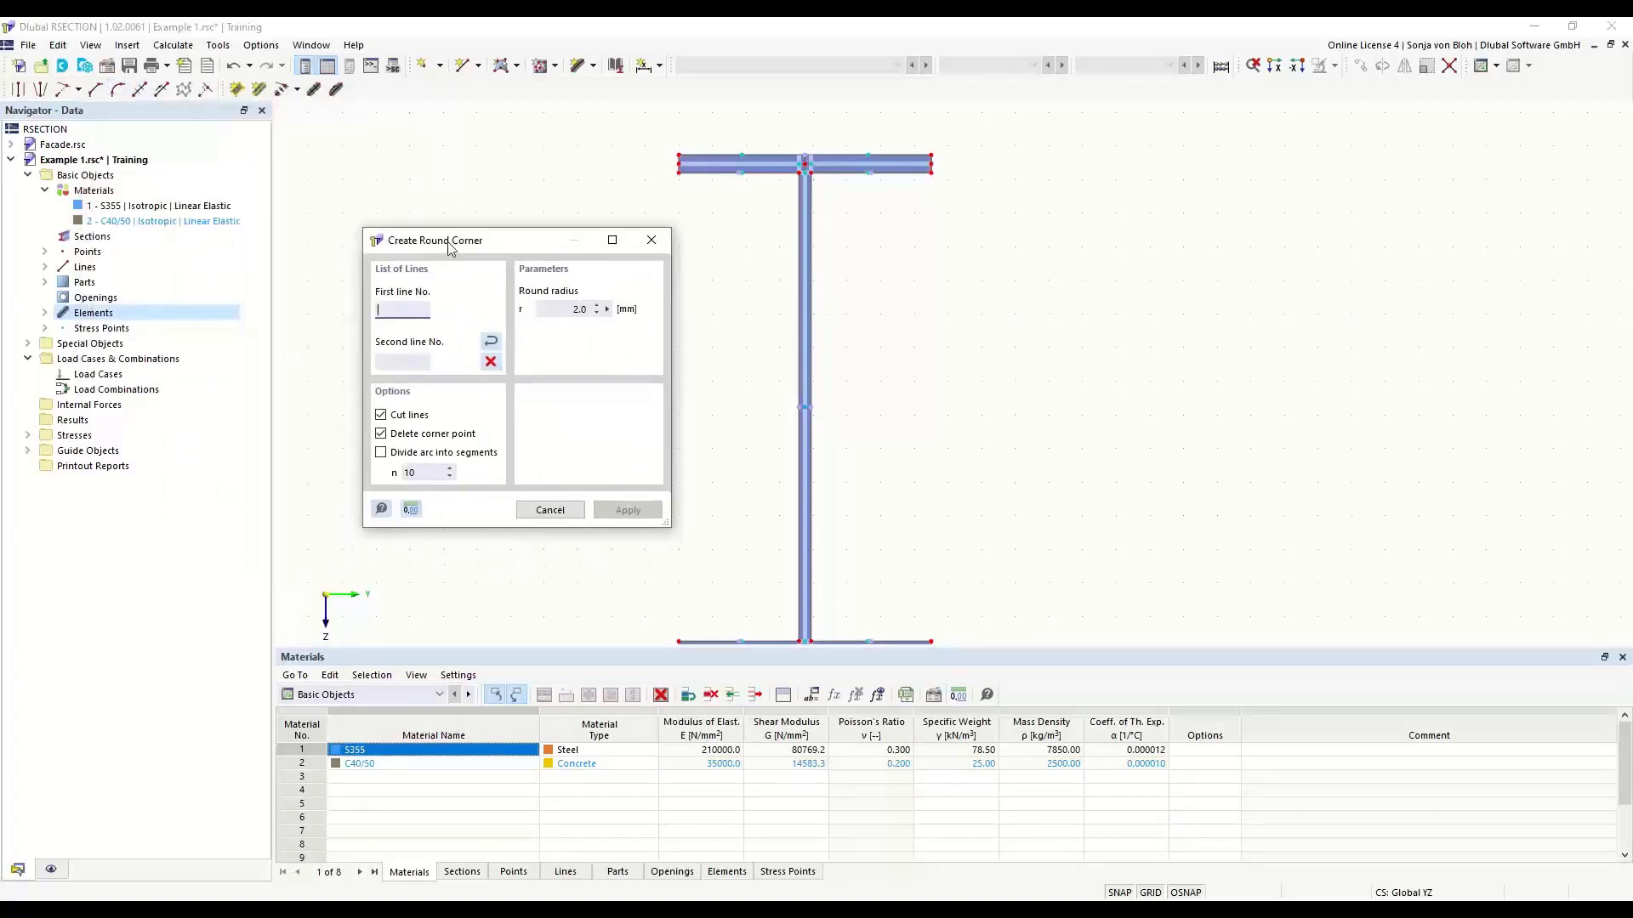
double_click(557, 309)
type("15")
scroll(808, 209, "up", 2)
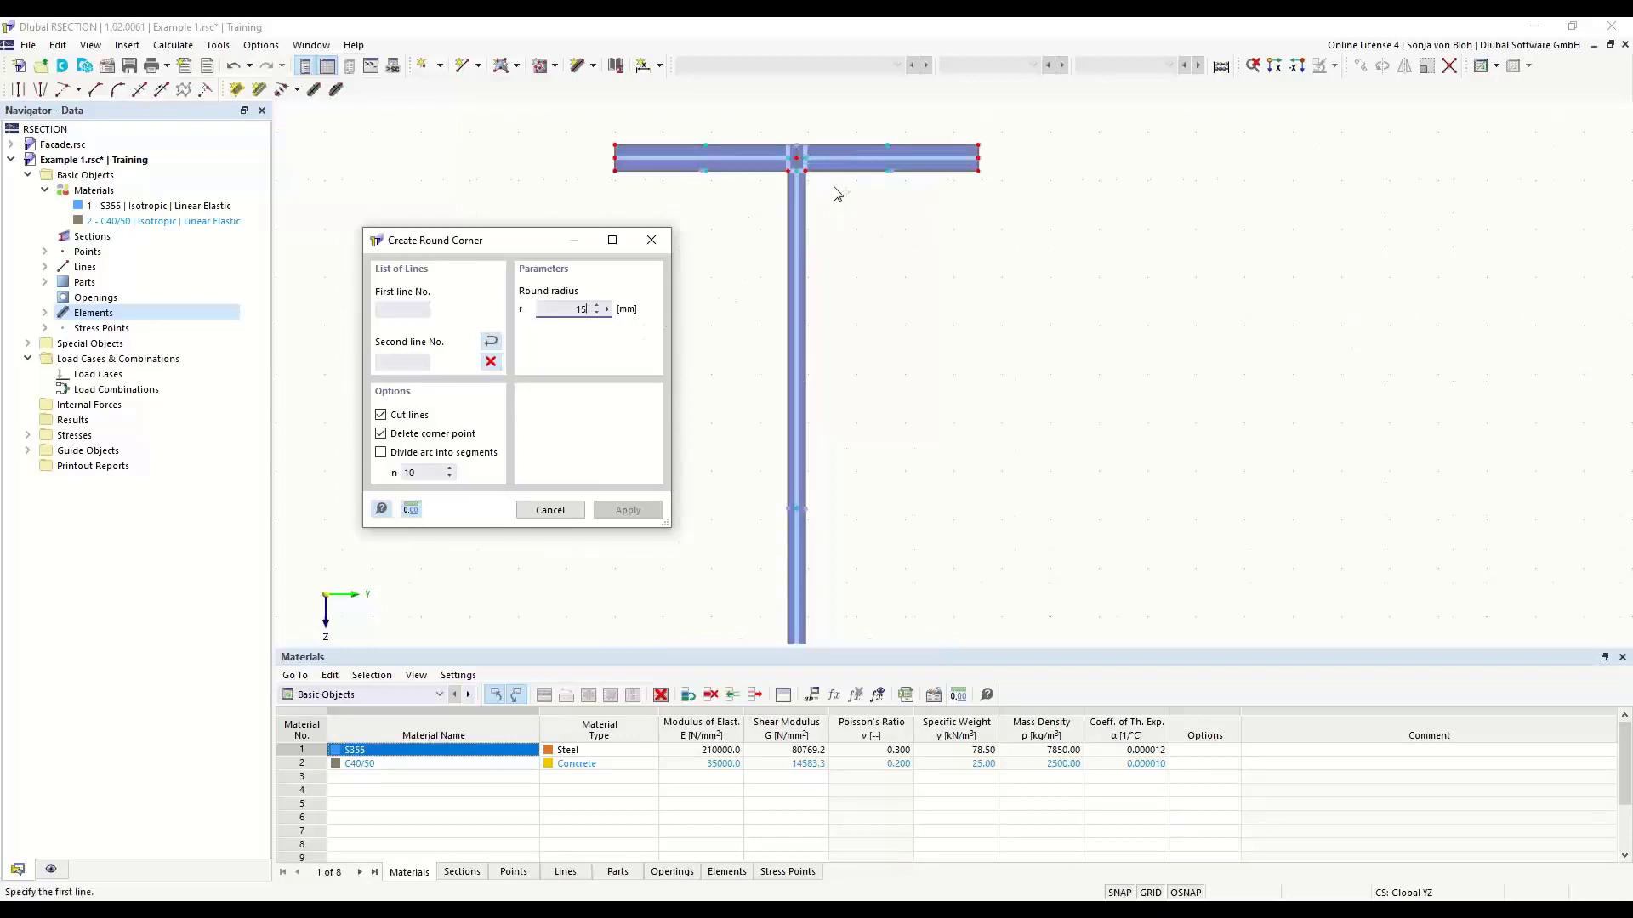
left_click(832, 170)
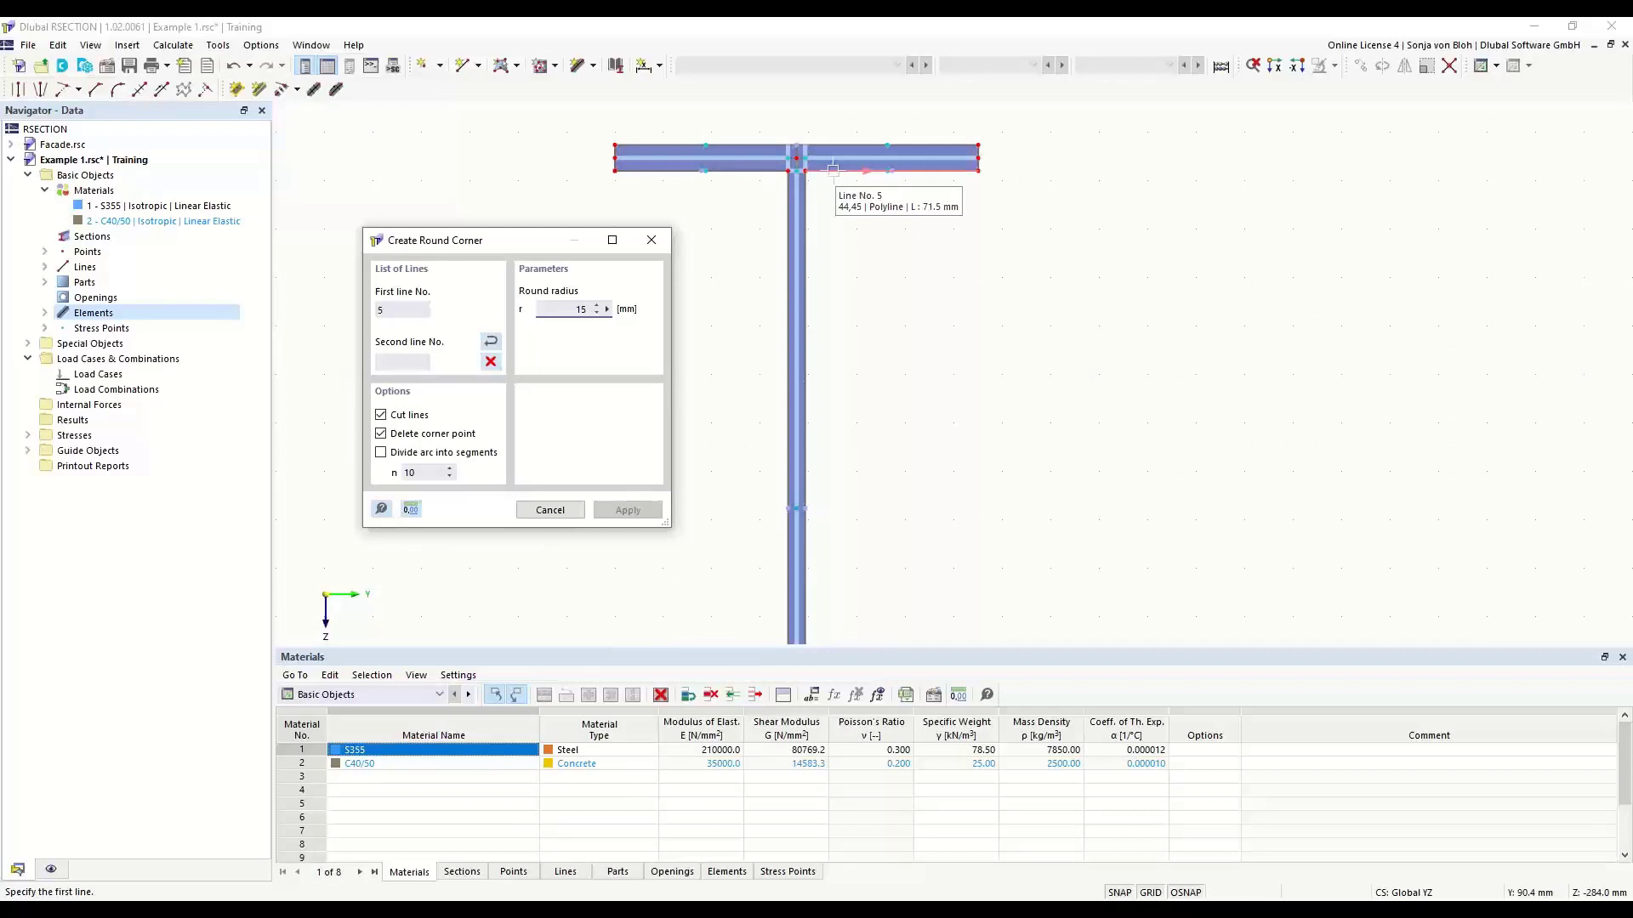
left_click(804, 208)
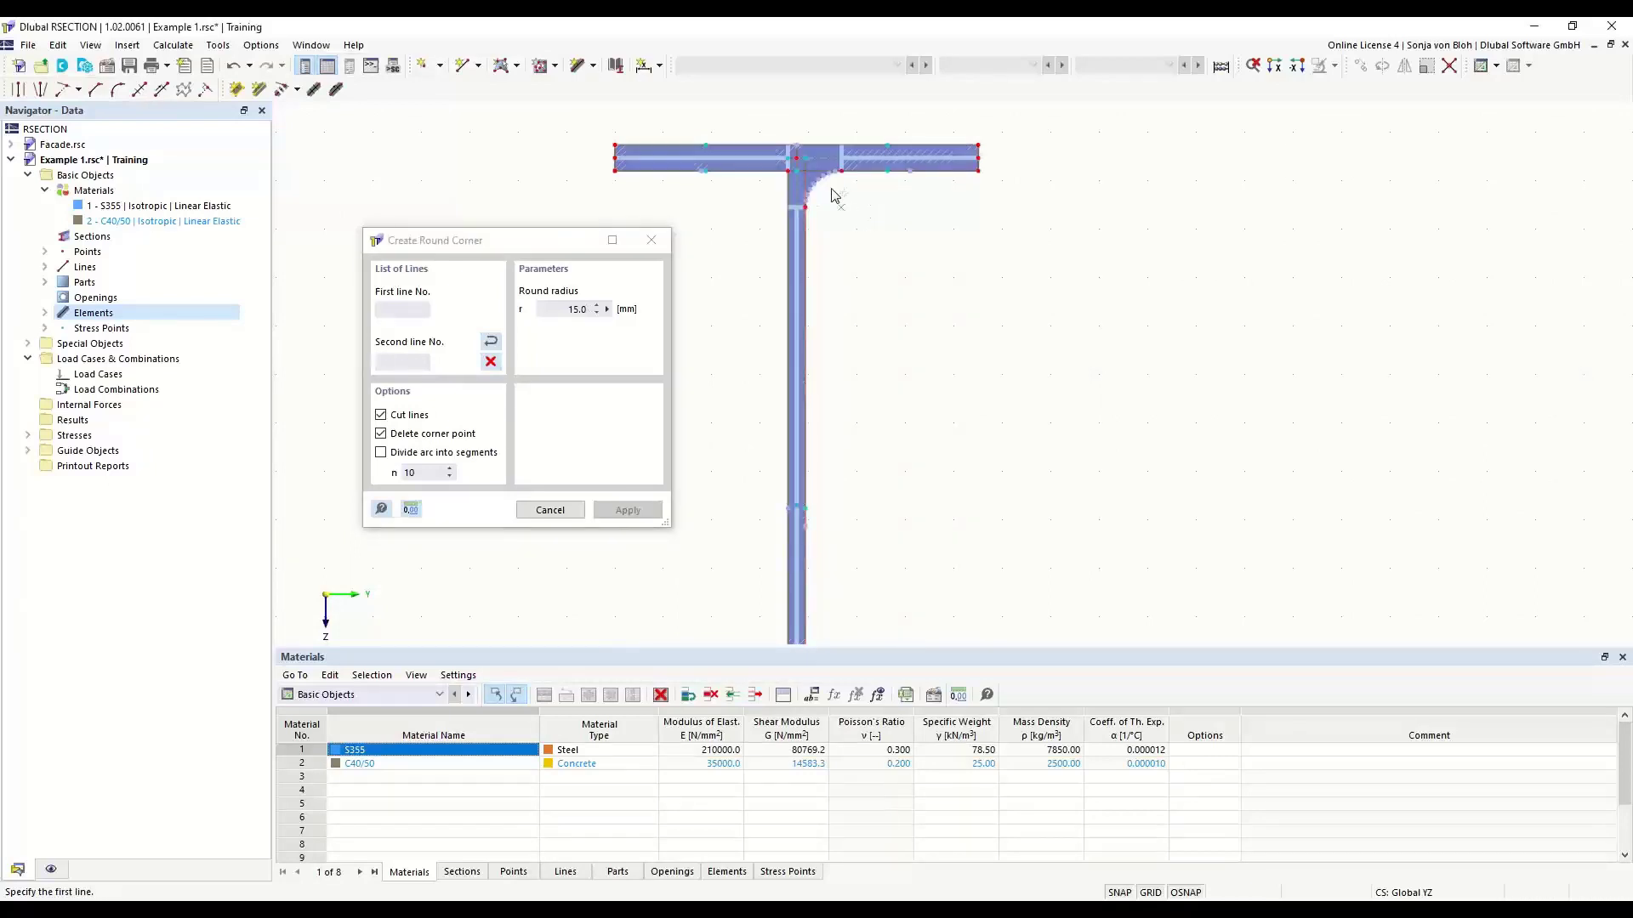
- Round the inner corner between the left half of the top flange and the web with the same radius and finish
left_click(744, 170)
left_click(788, 194)
key("Escape")
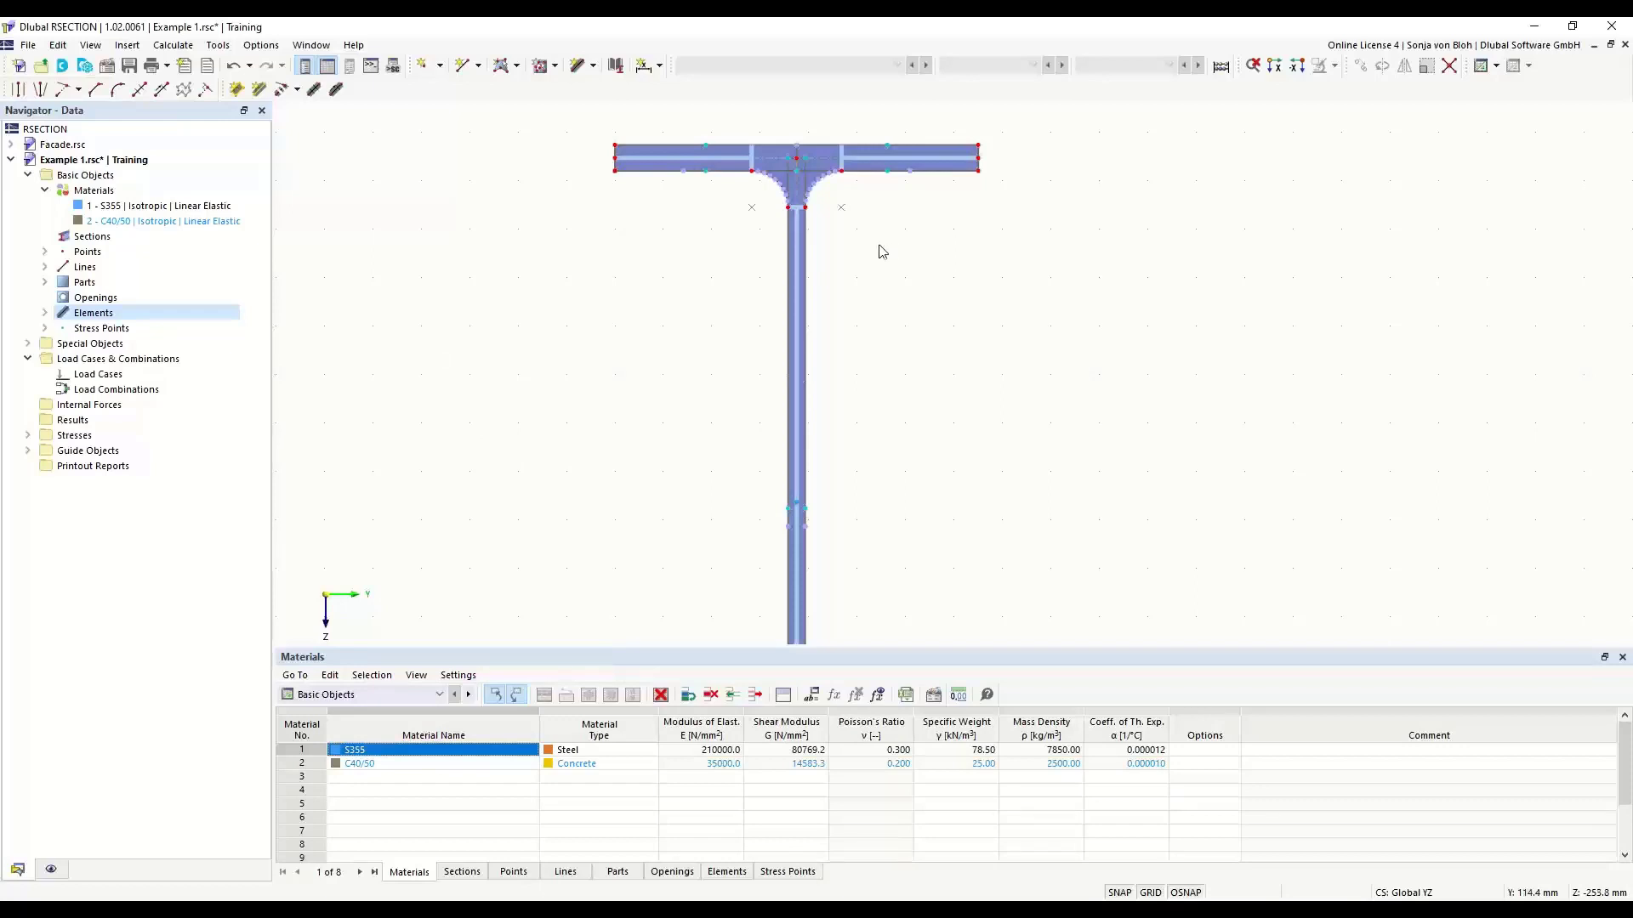
- Set up angled corner creation for the bottom flange by edge and angle, with edge length 6*sqrt(2) mm and angle 45°
scroll(690, 259, "down", 2)
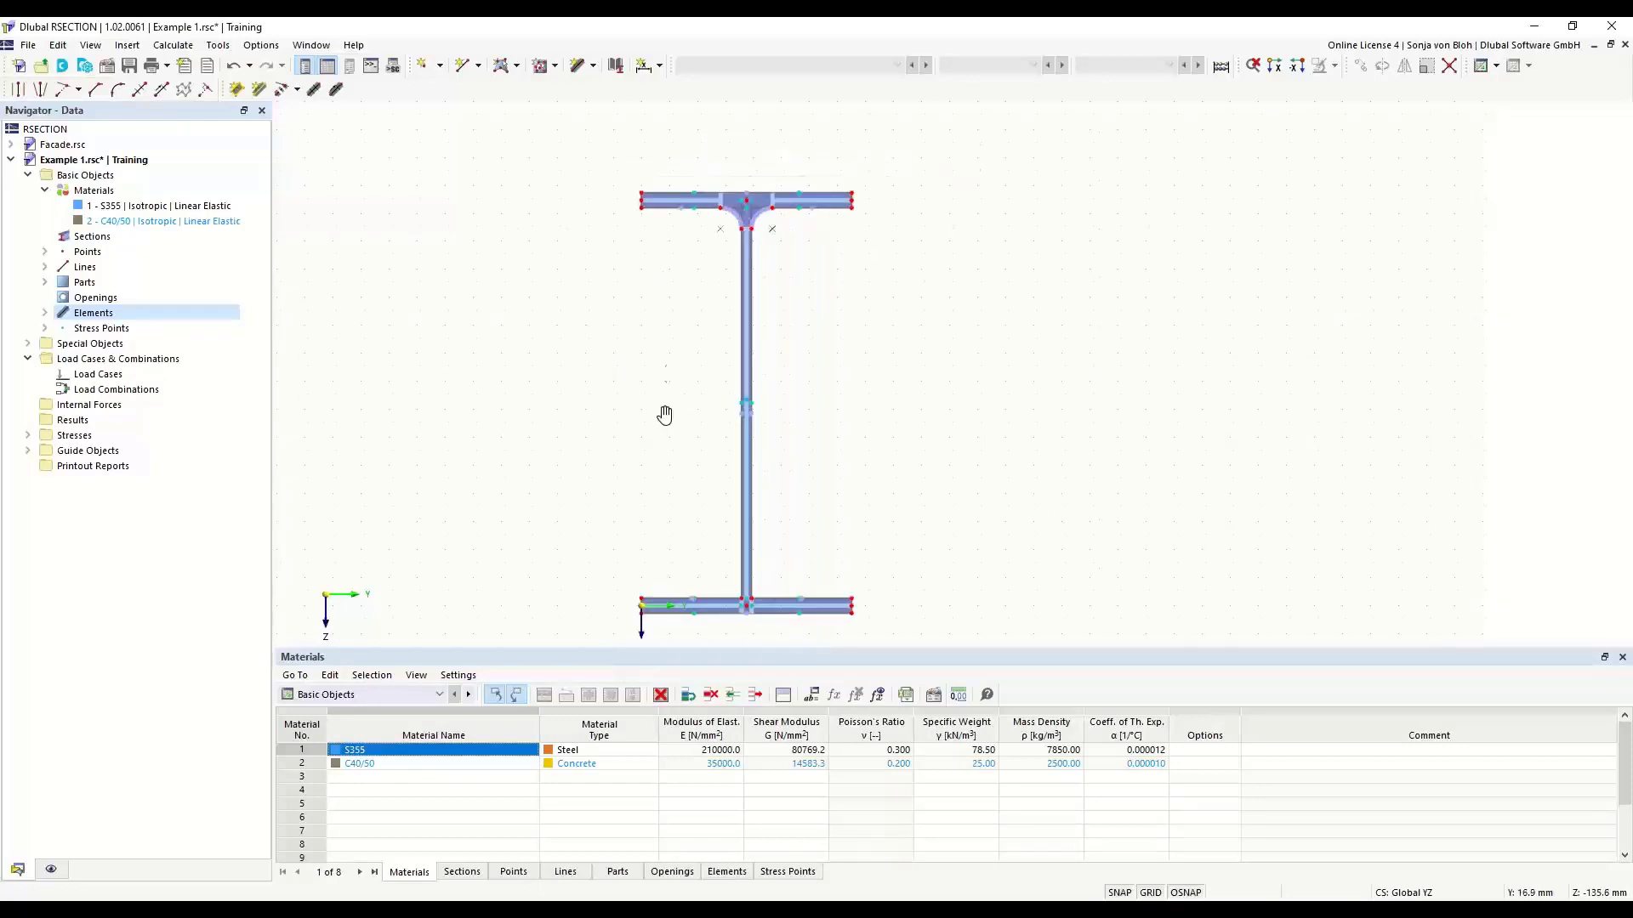
middle_click_drag(663, 411, 667, 353)
scroll(716, 534, "up", 1)
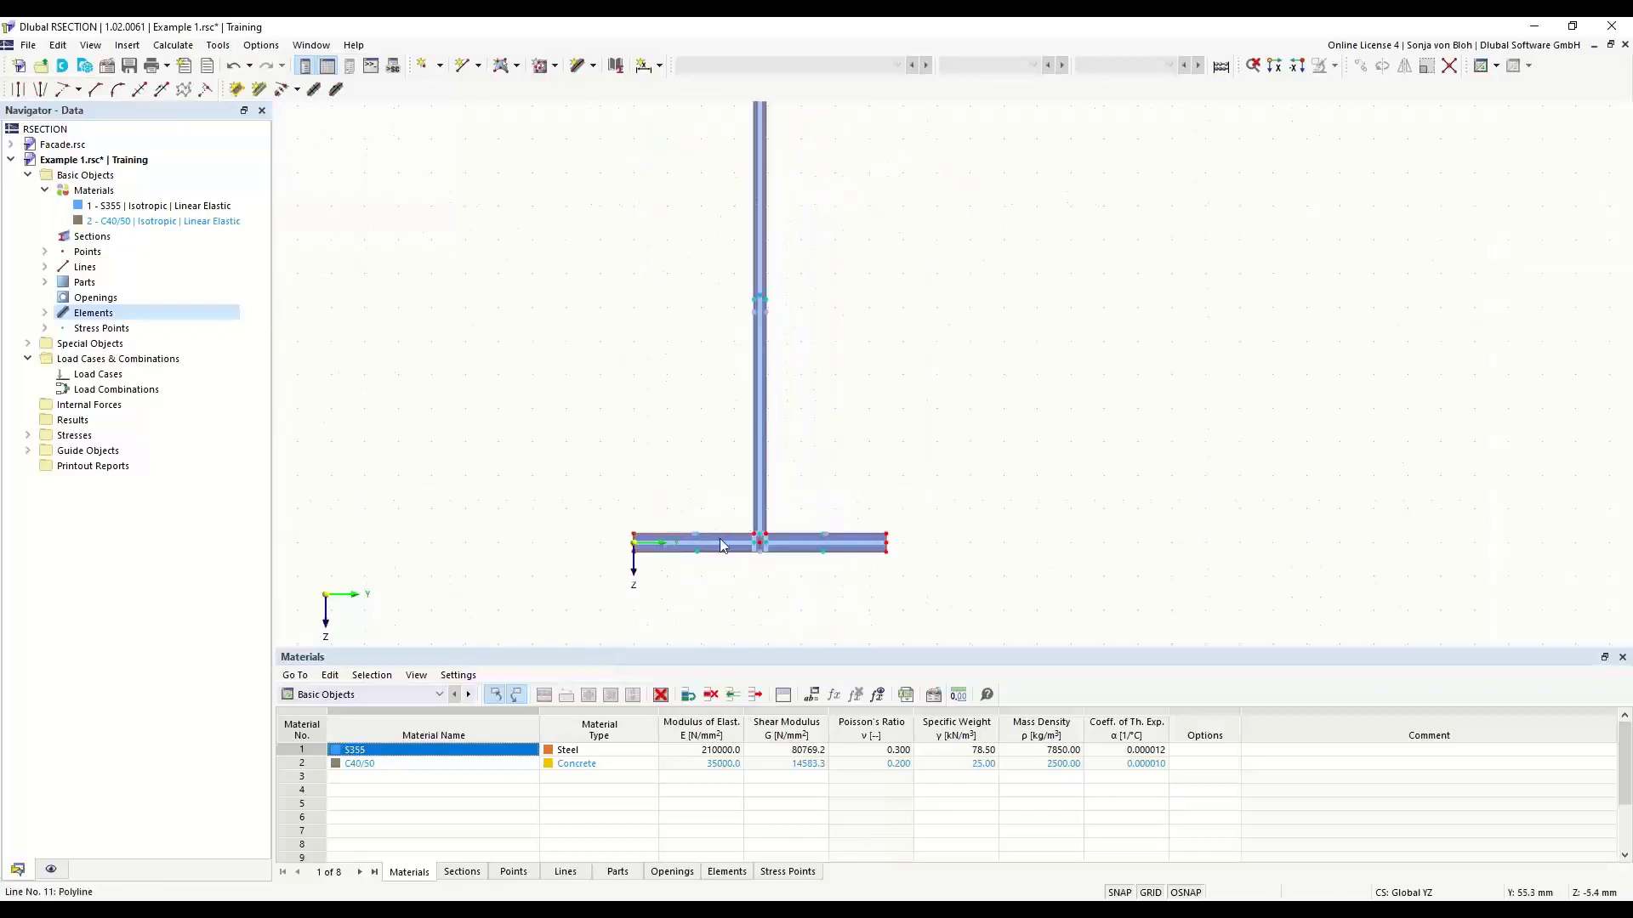
left_click(96, 89)
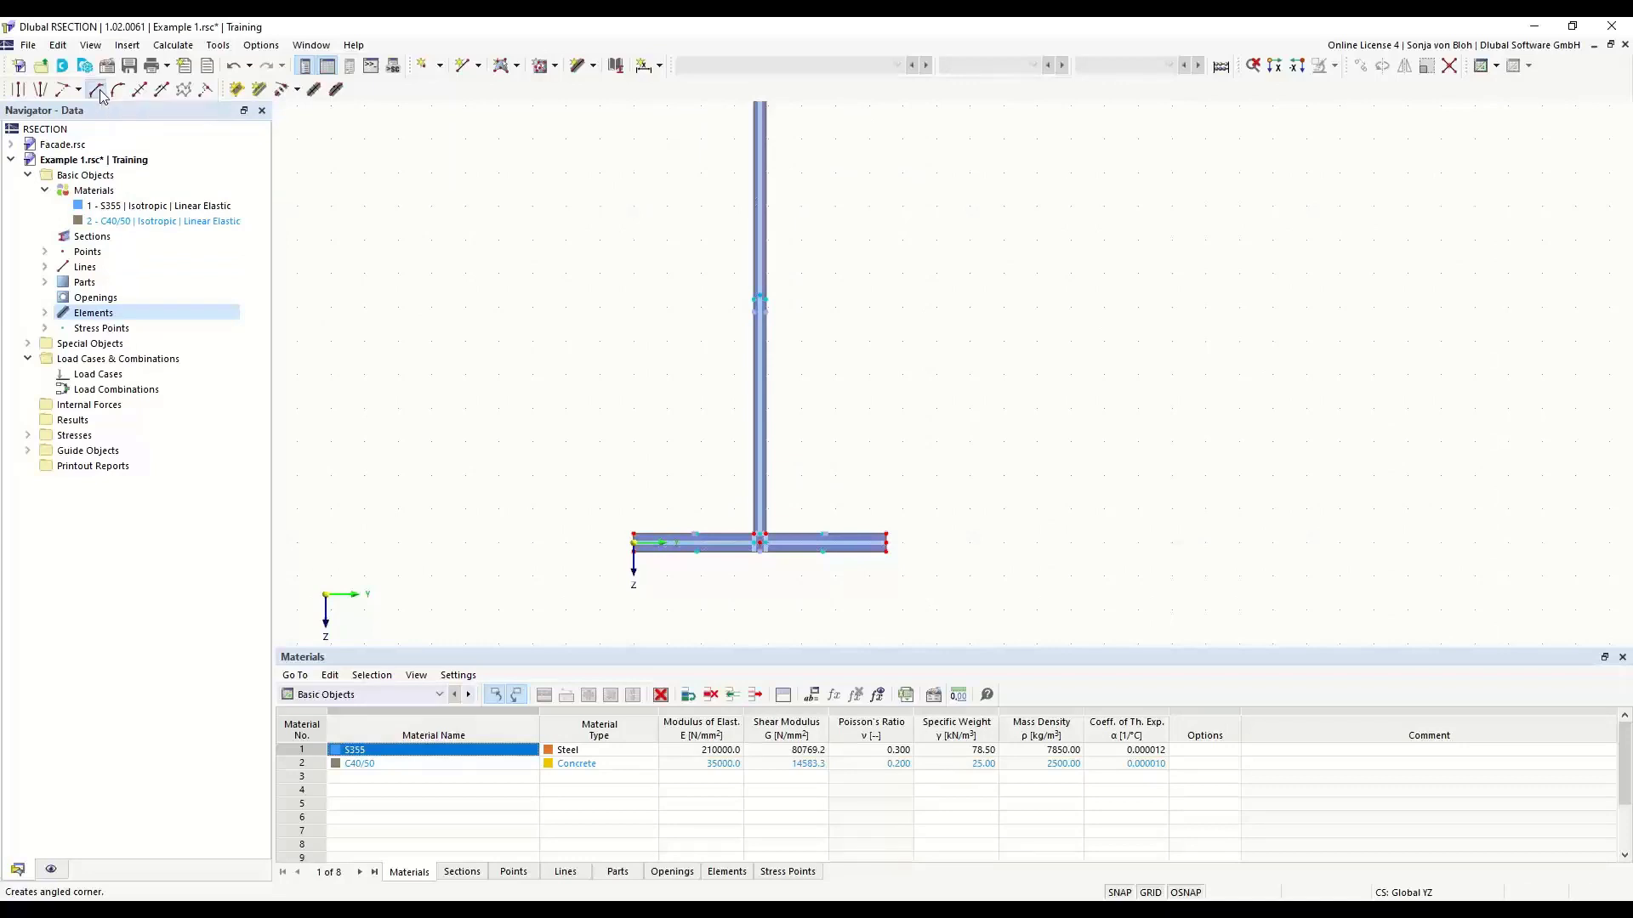
left_click_drag(219, 111, 437, 169)
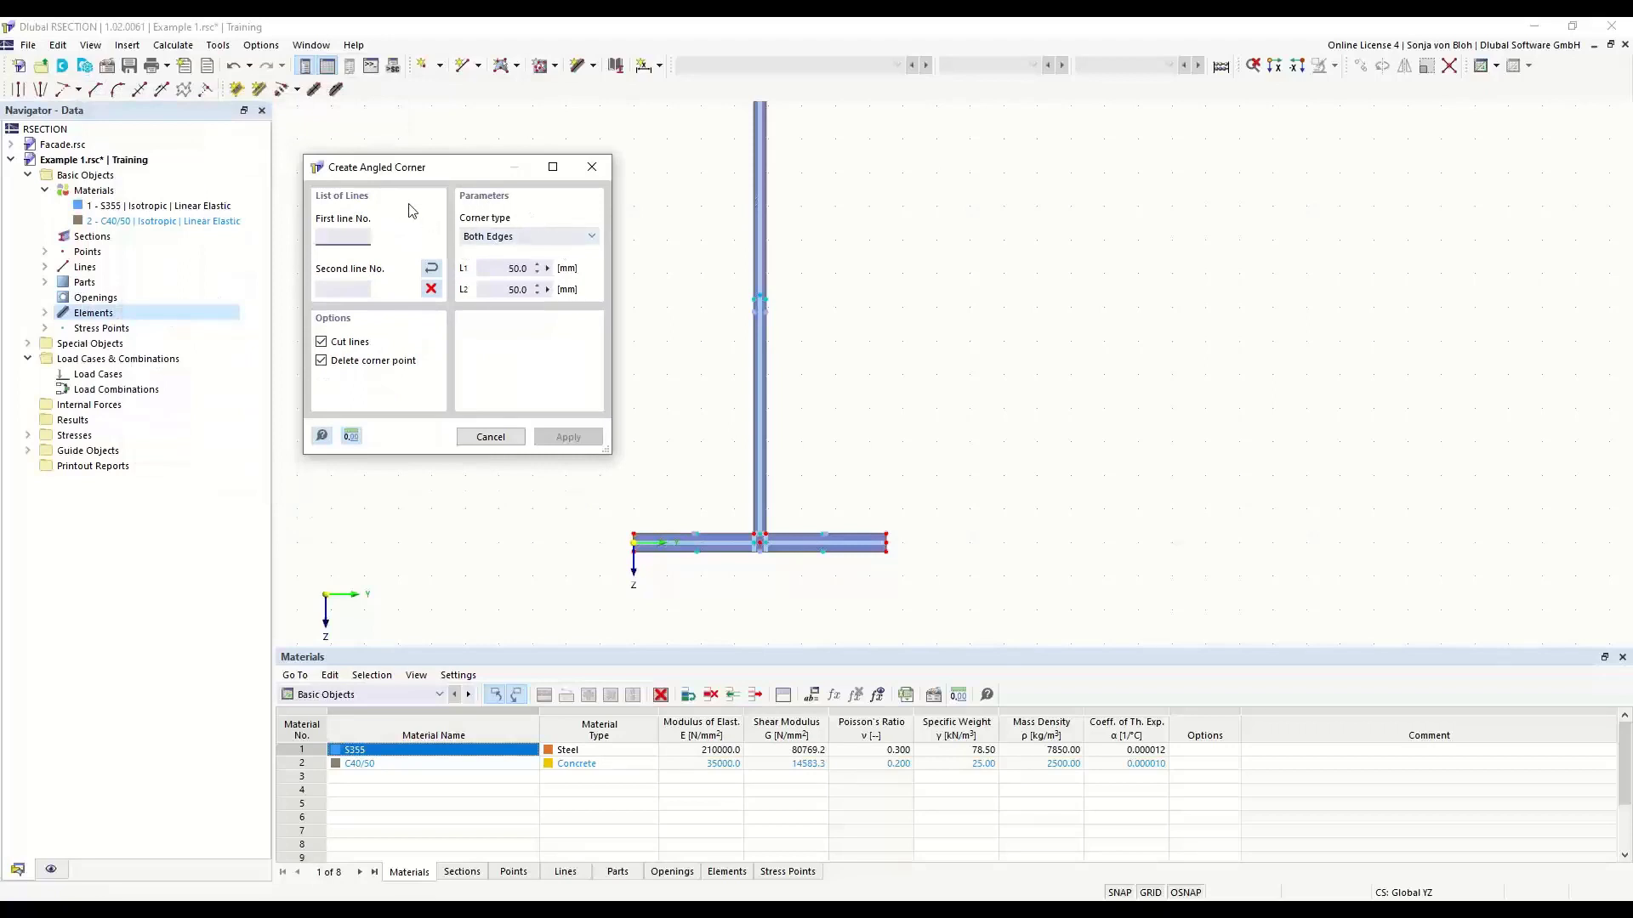
left_click(584, 237)
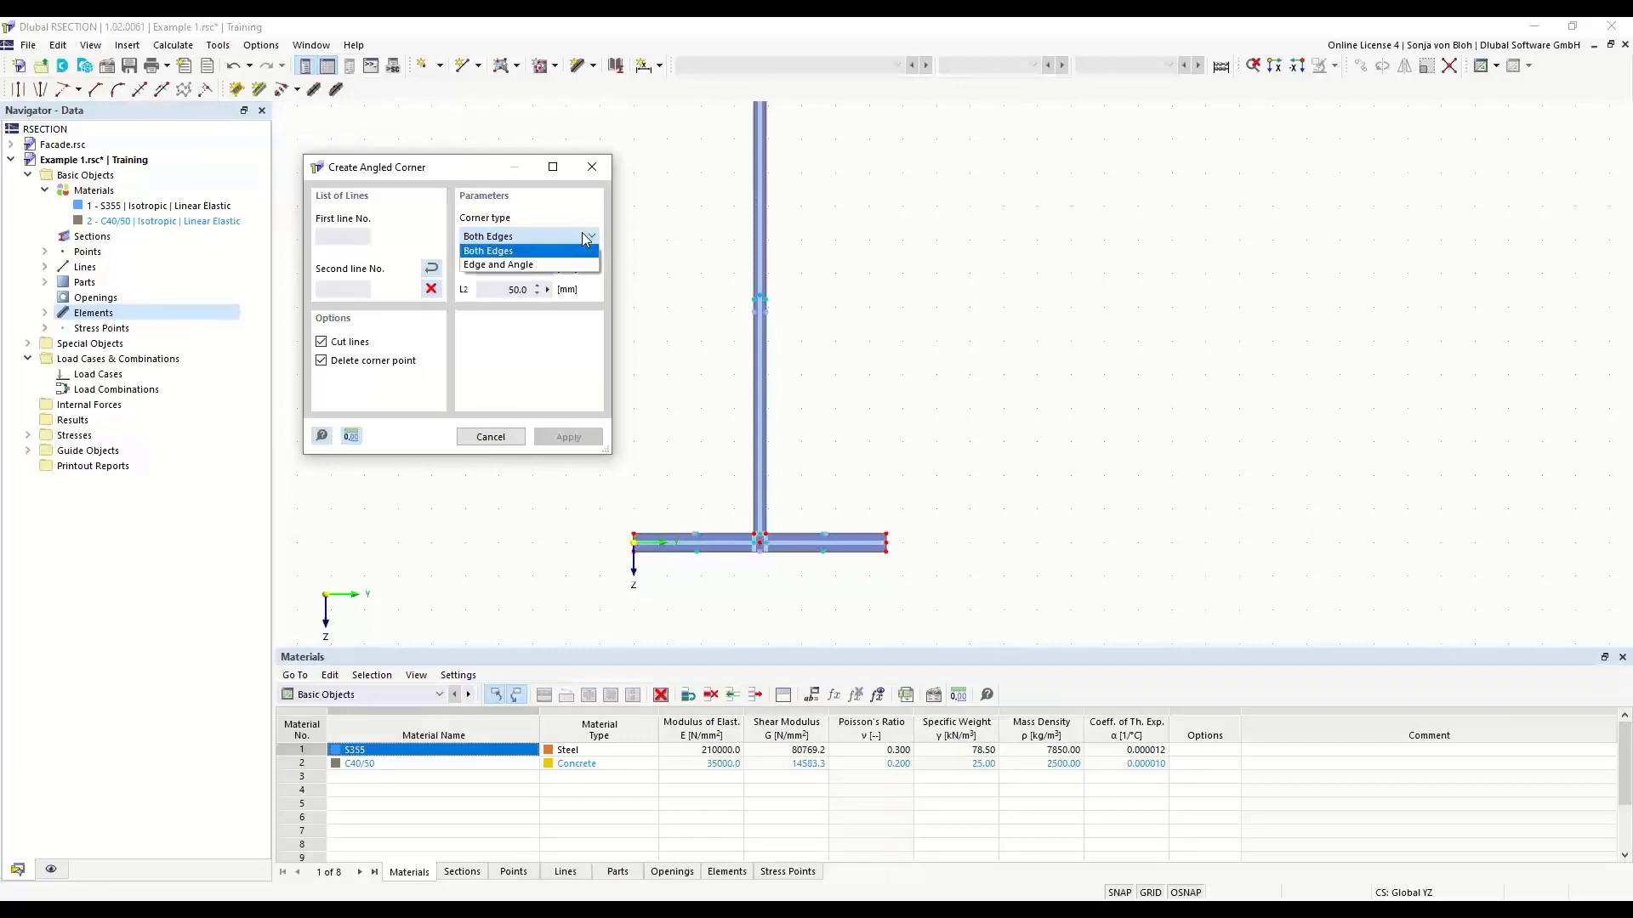
left_click(505, 267)
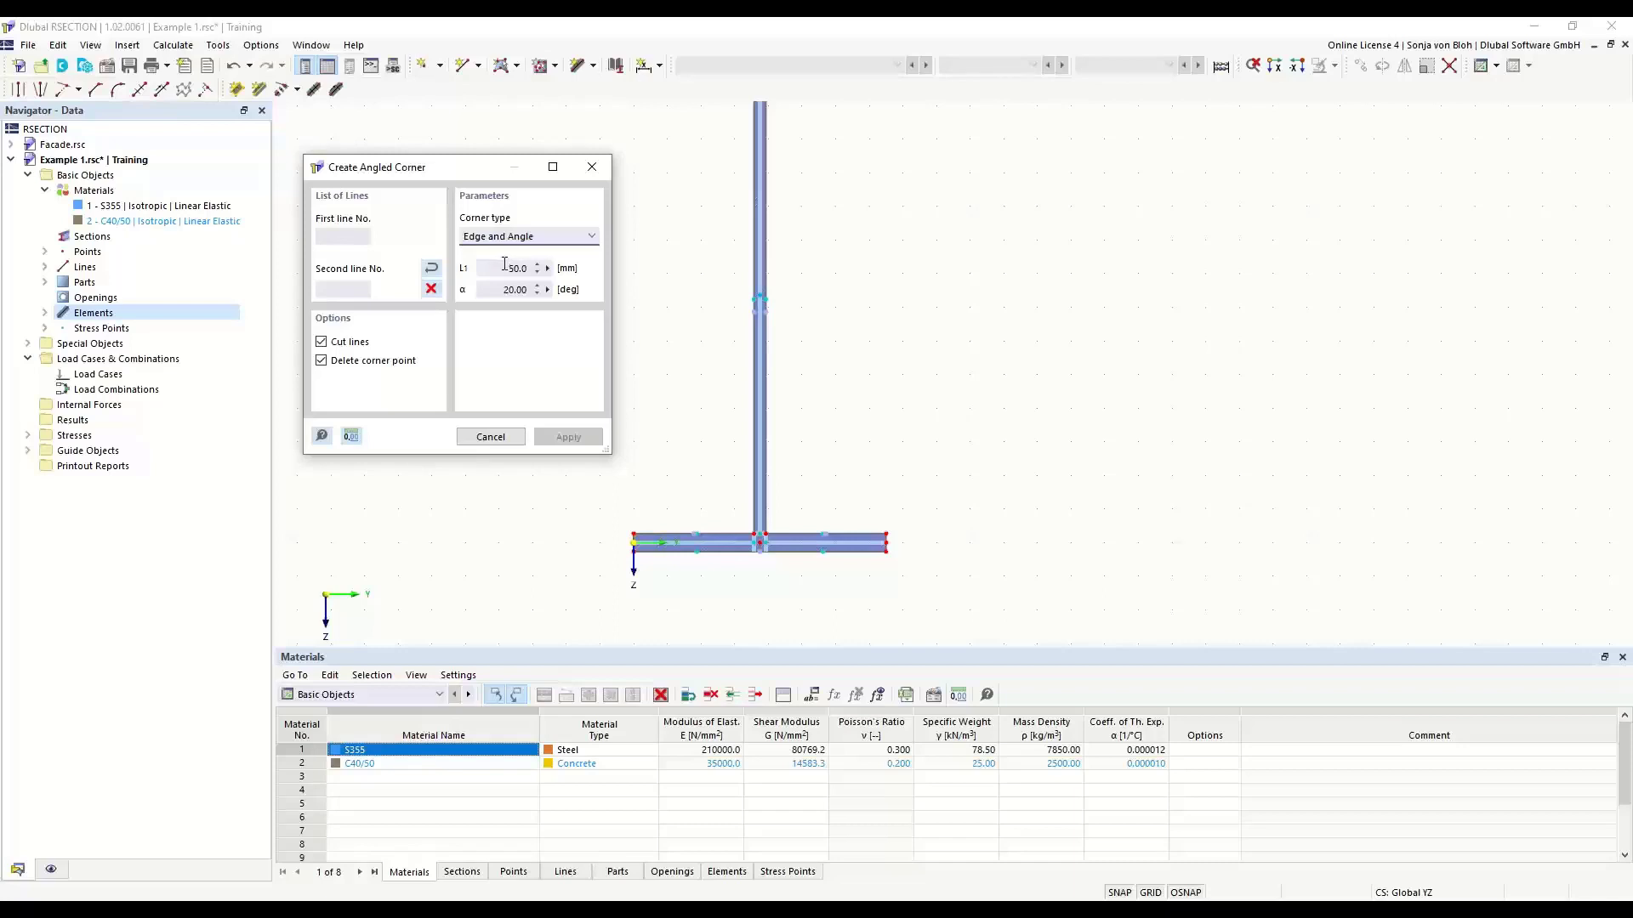
double_click(514, 268)
type("6*sqrt(2)")
left_click(498, 284)
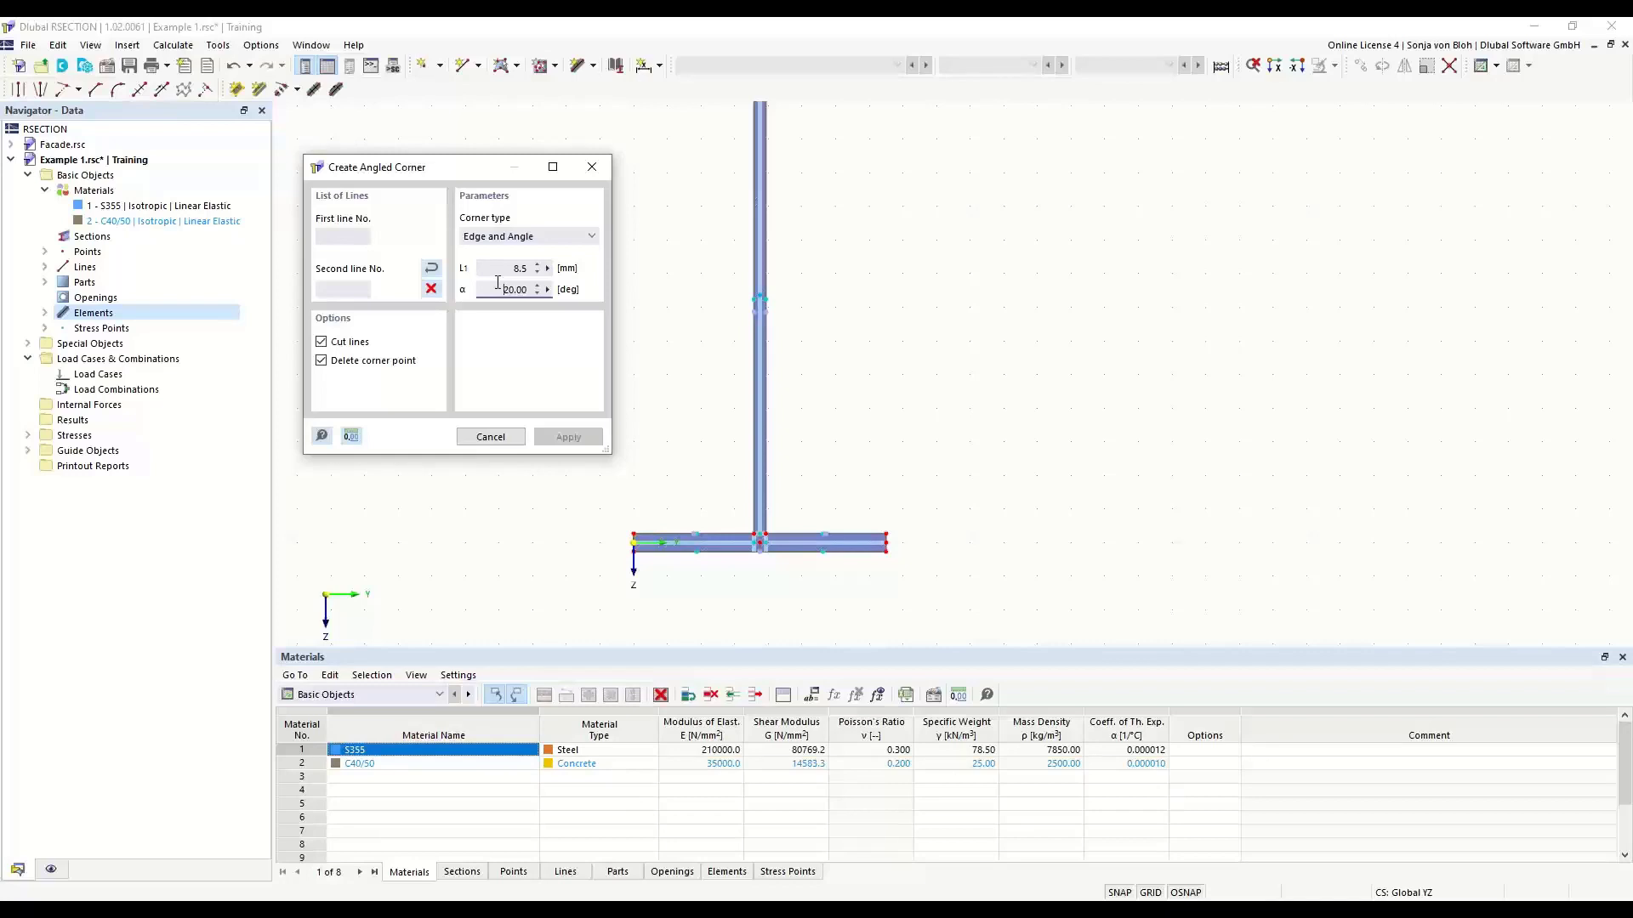
left_click_drag(500, 289, 562, 304)
type("45")
- Create the angled corners between the web and the bottom flange on both sides of the web, then end corner creation
scroll(750, 531, "up", 1)
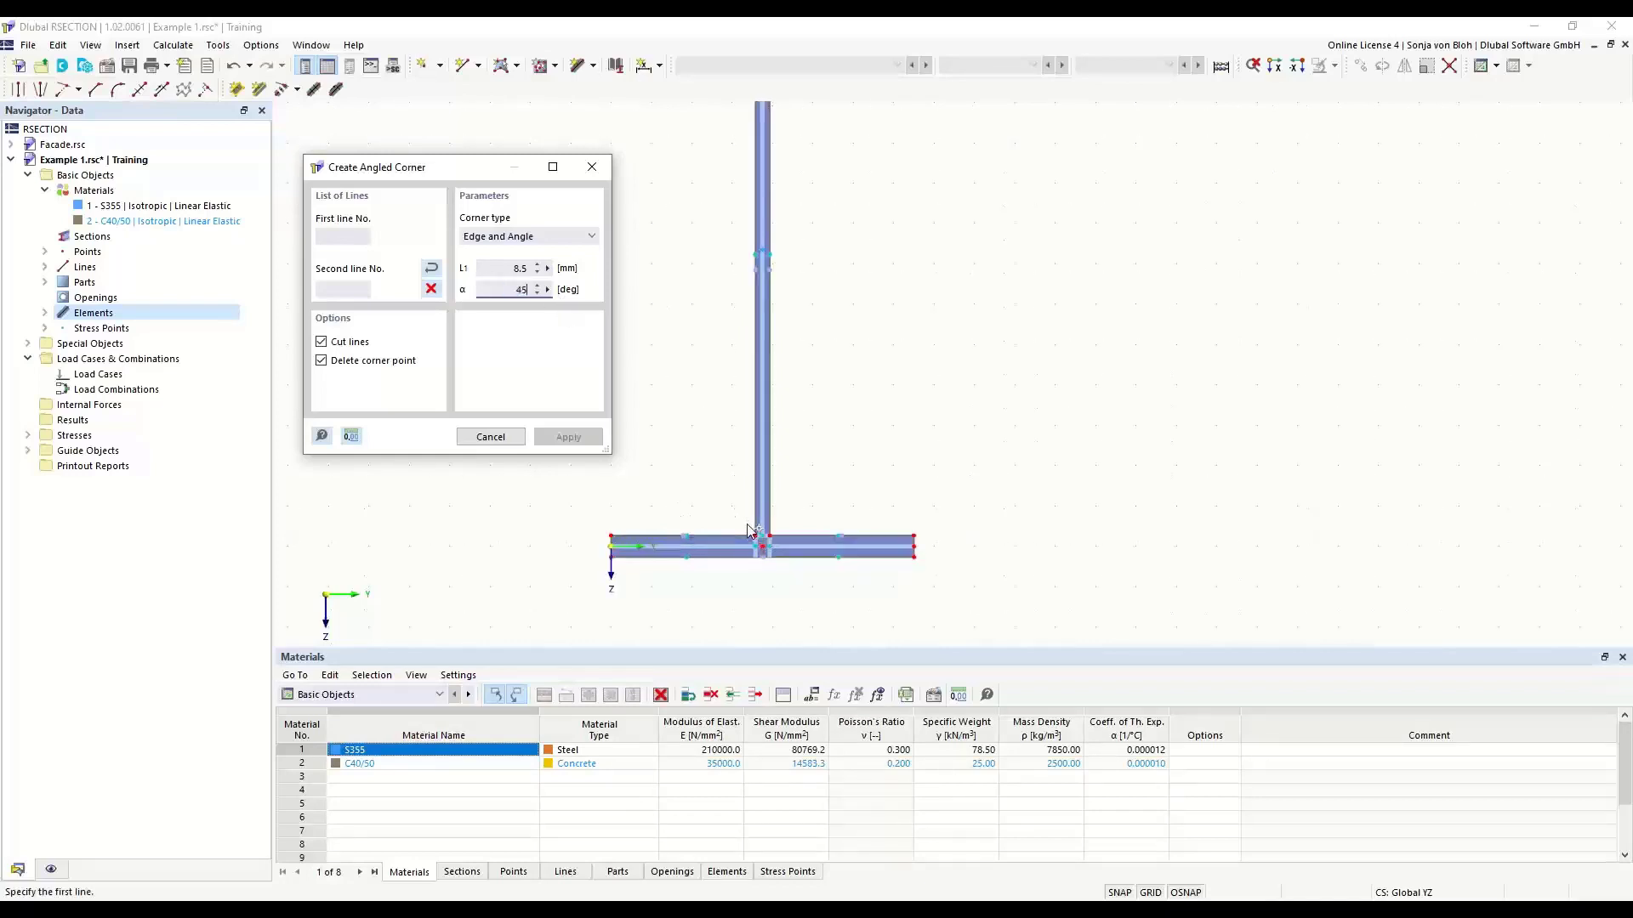
scroll(761, 536, "up", 3)
left_click(757, 478)
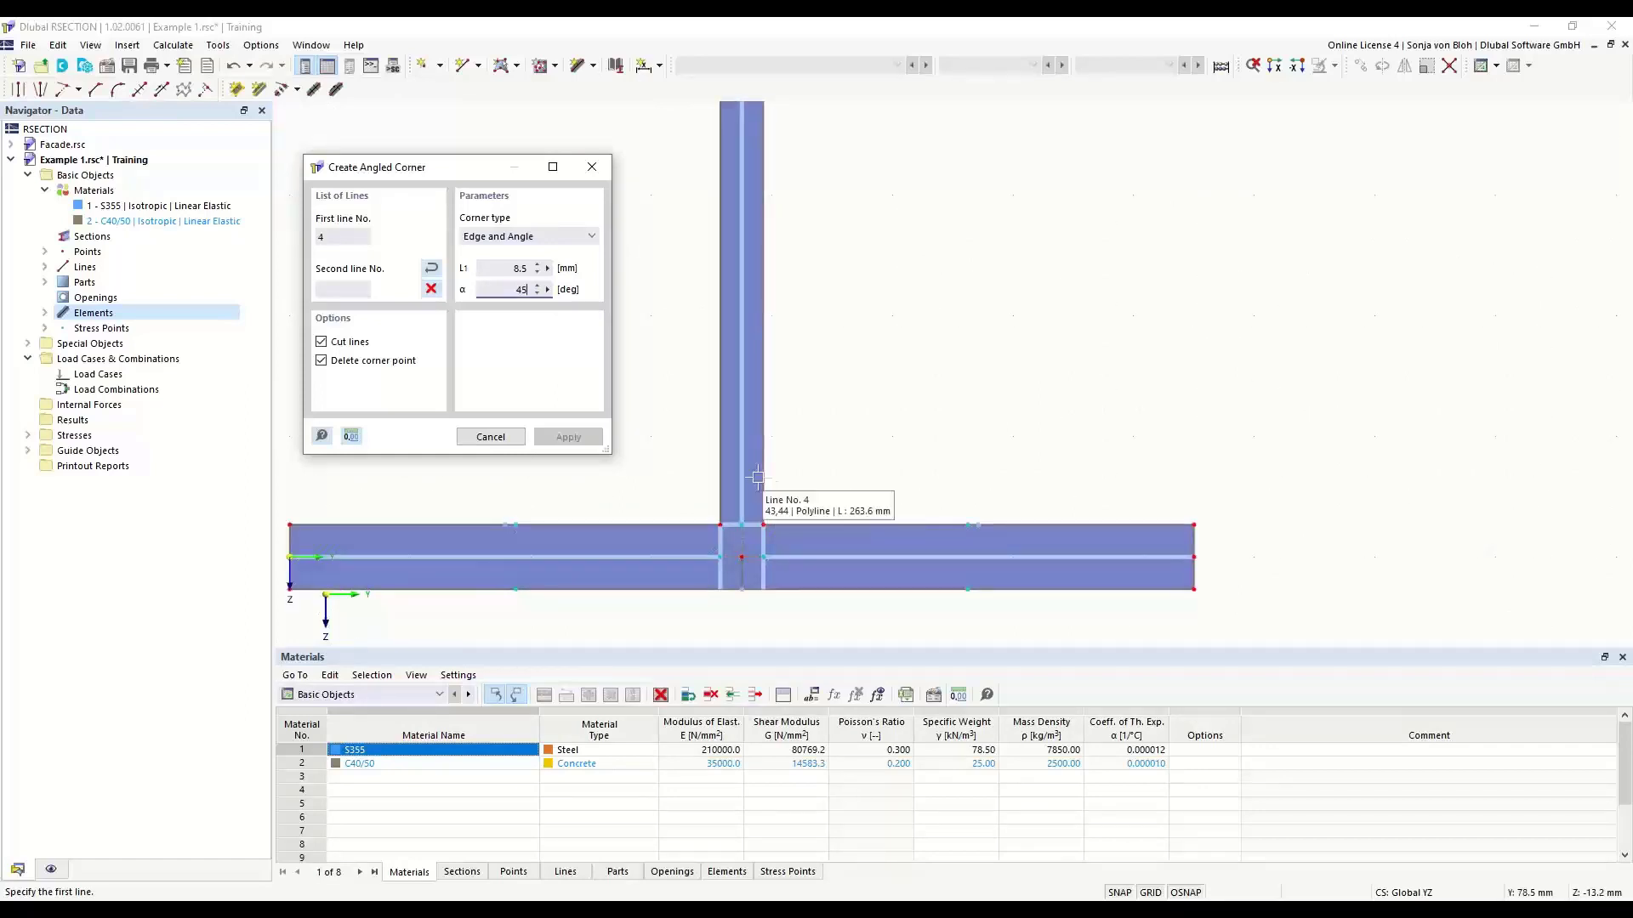
left_click(808, 523)
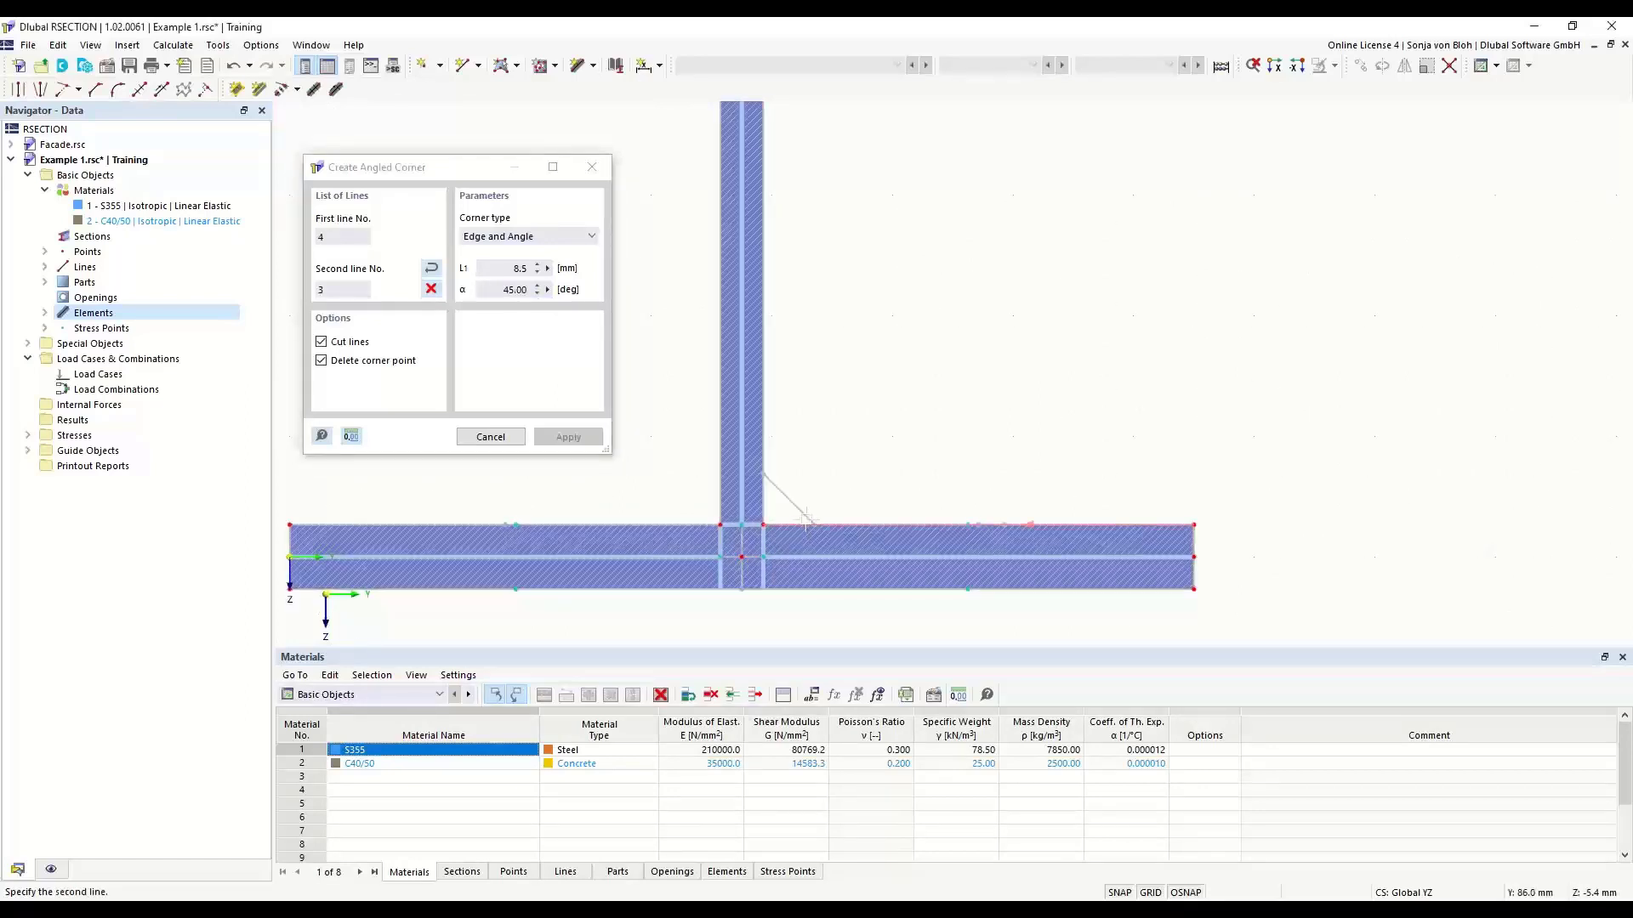
left_click(806, 520)
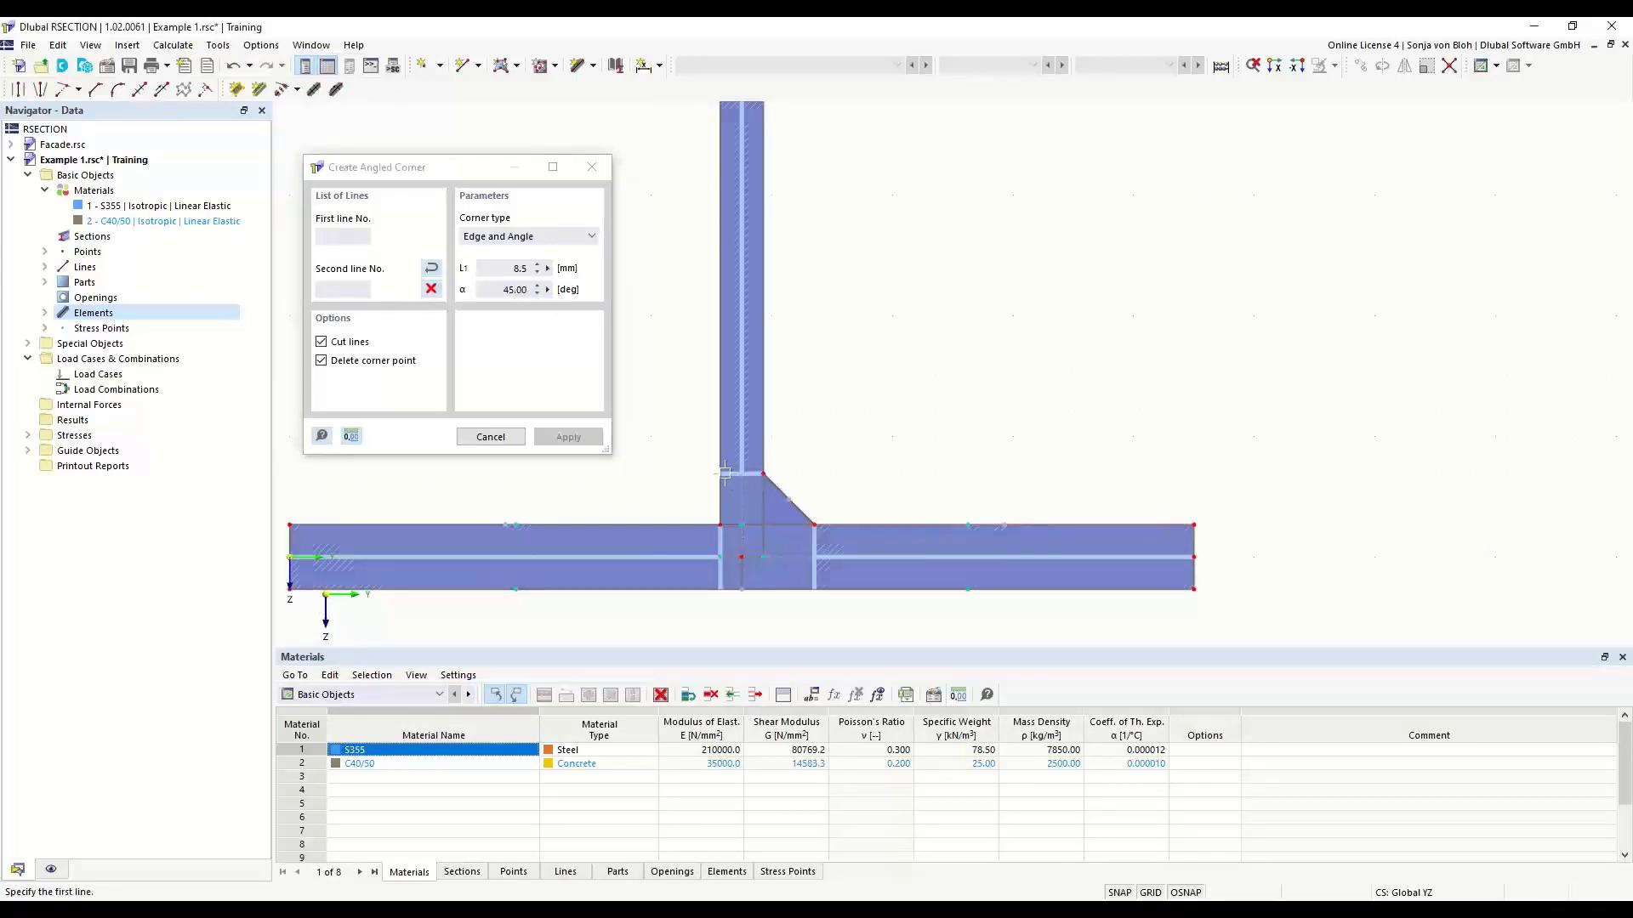
left_click(671, 525)
scroll(944, 513, "down", 8)
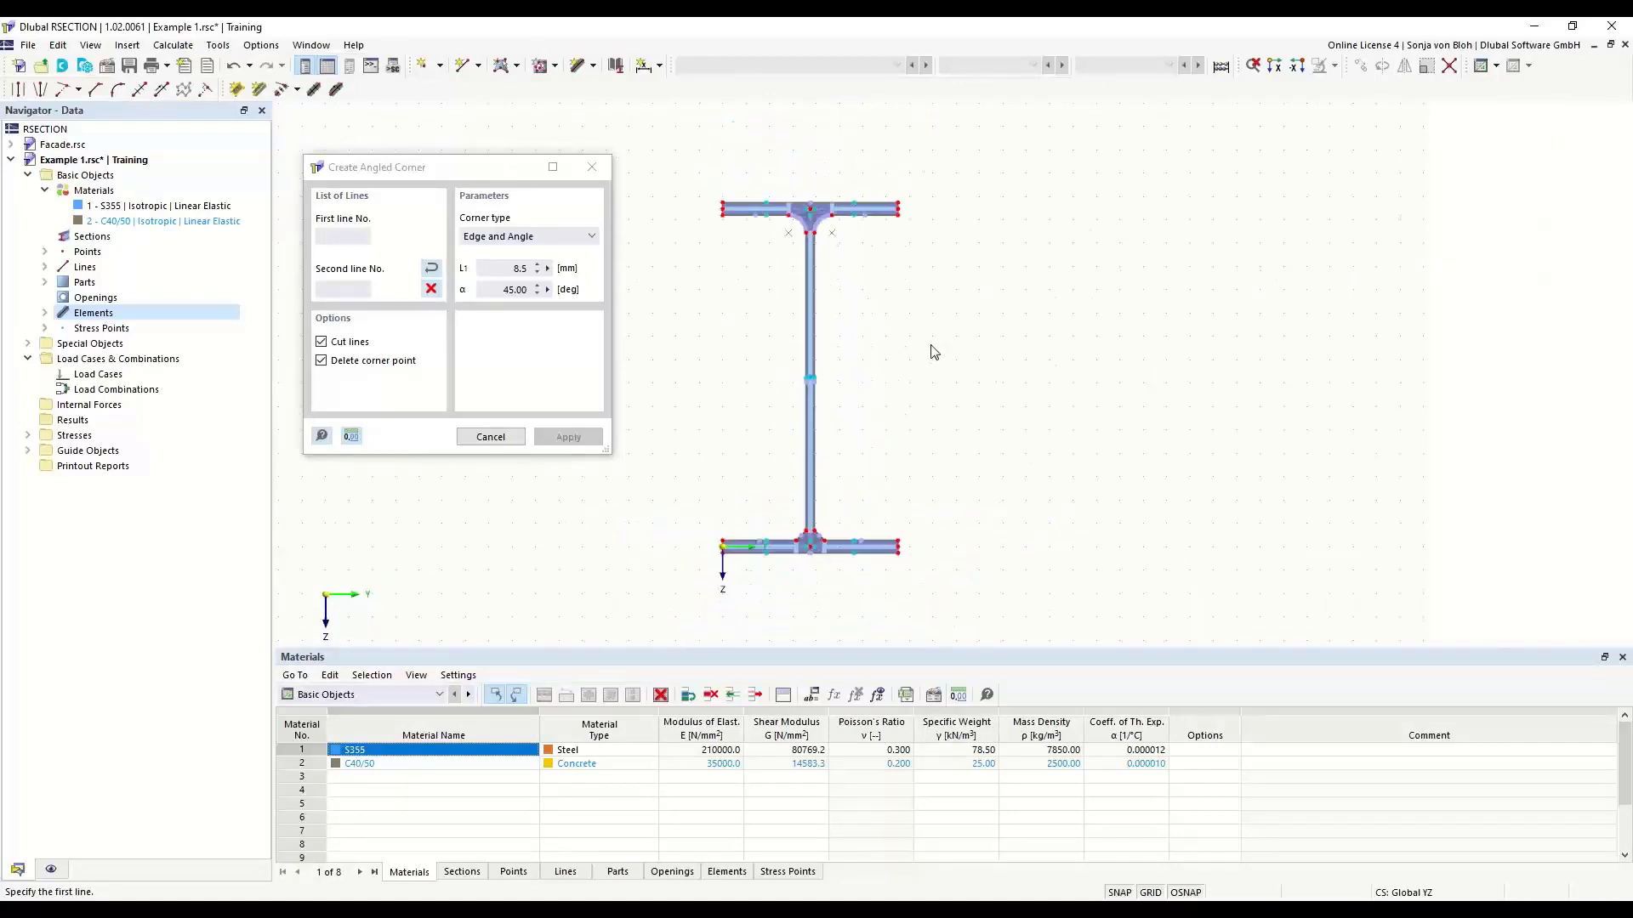
key("Escape")
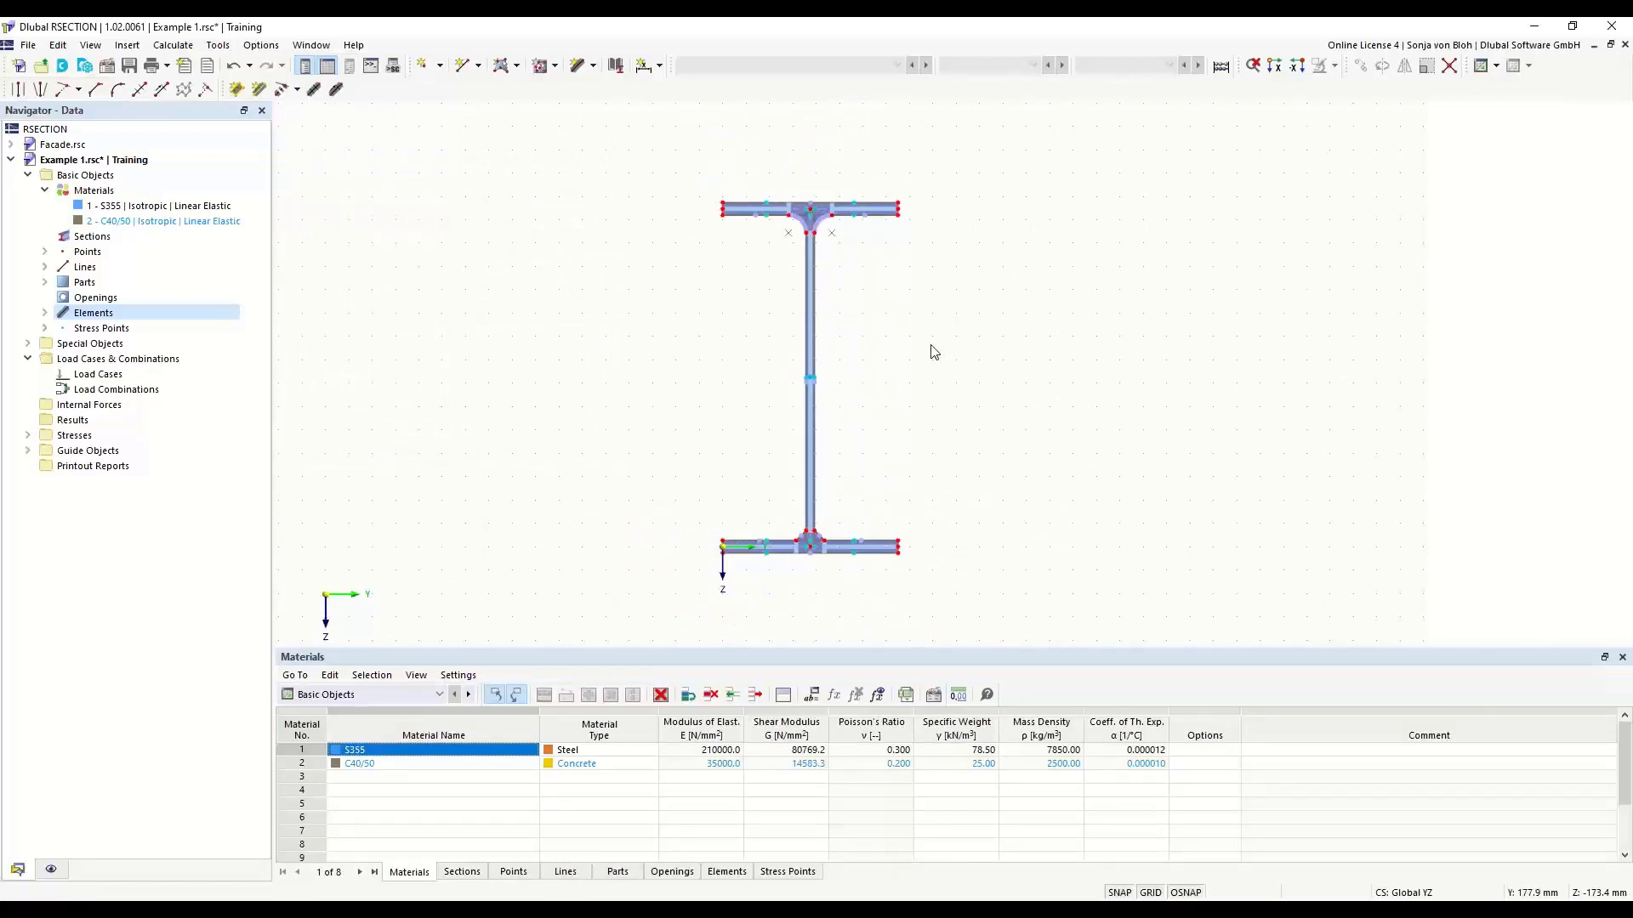
- Create two load cases in the Permanent action category, naming LC1 "N" and LC2 "M"
scroll(715, 255, "up", 3)
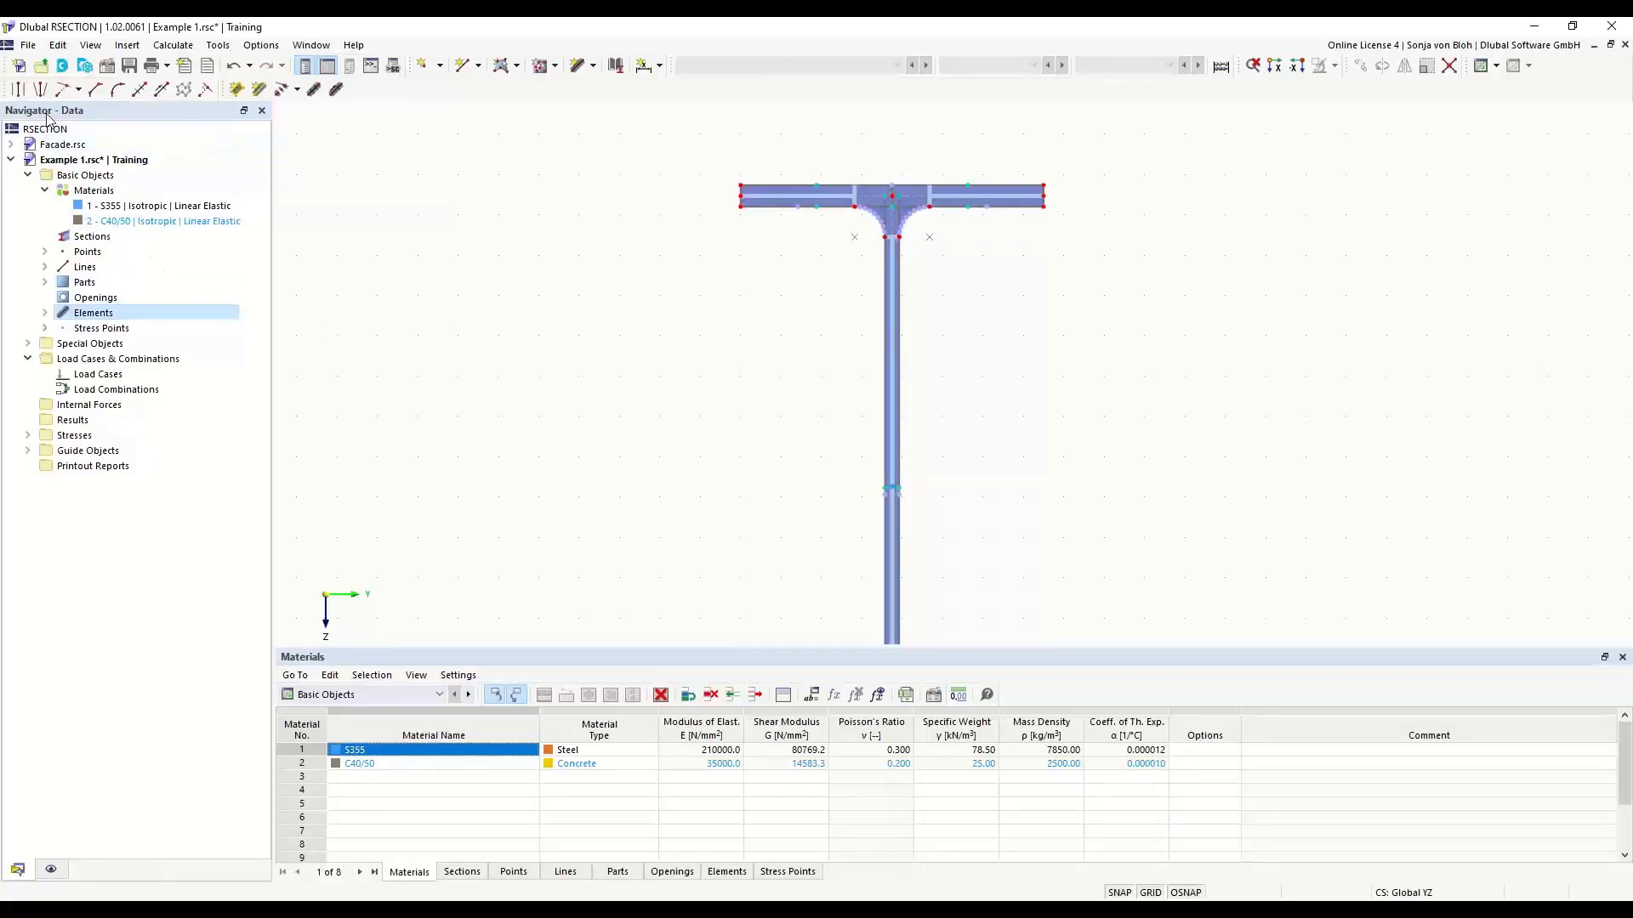
right_click(93, 380)
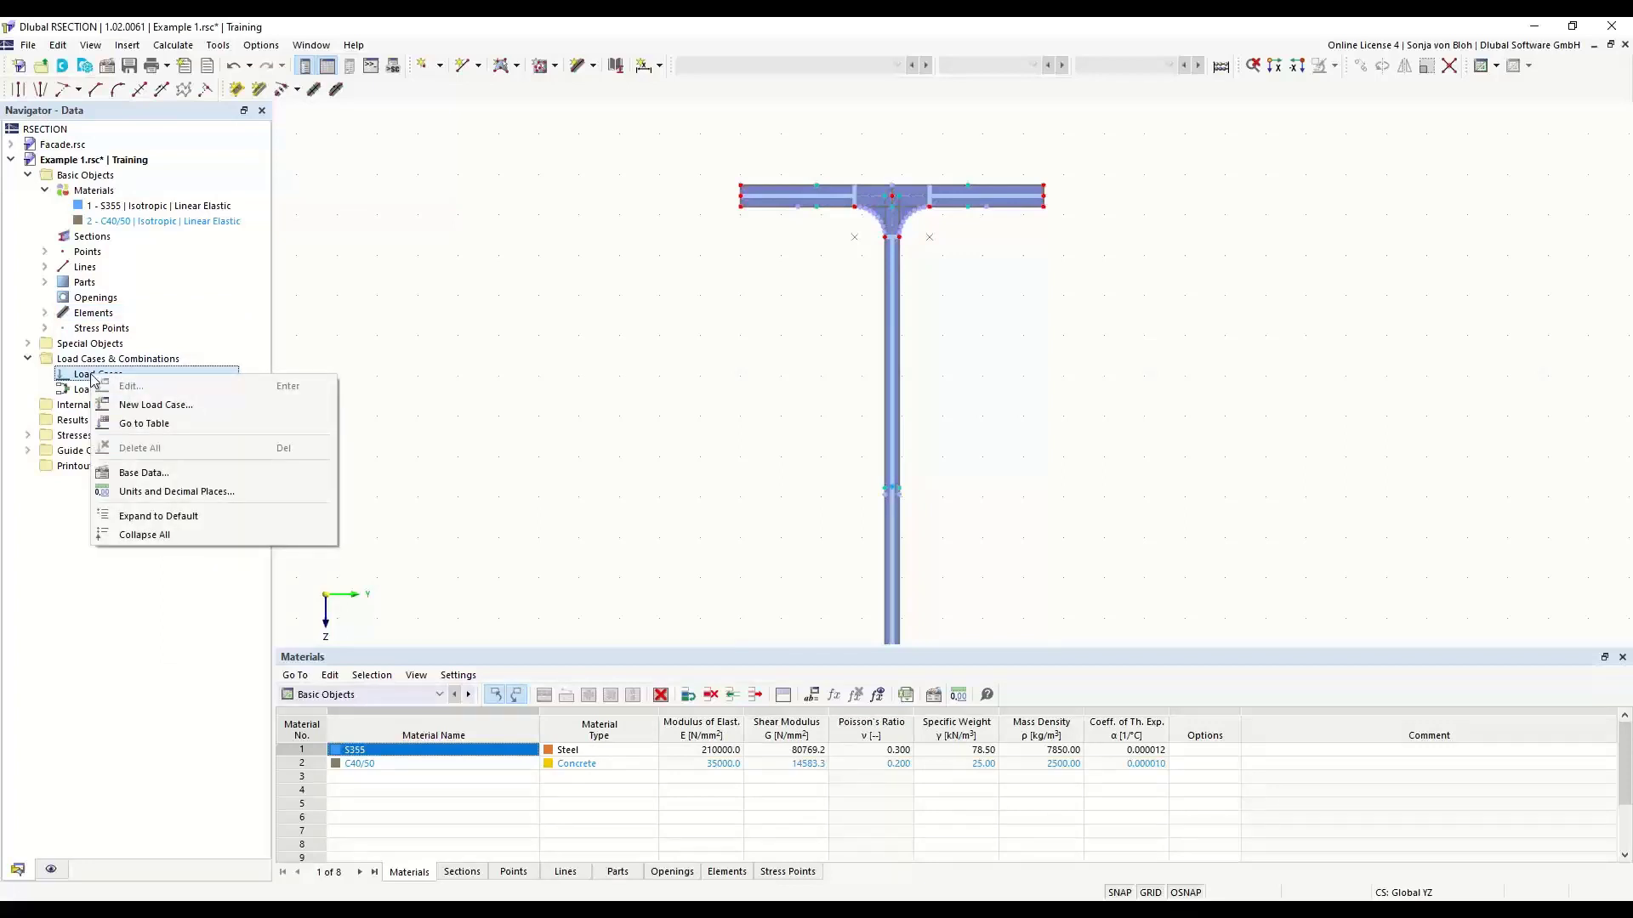
left_click(160, 408)
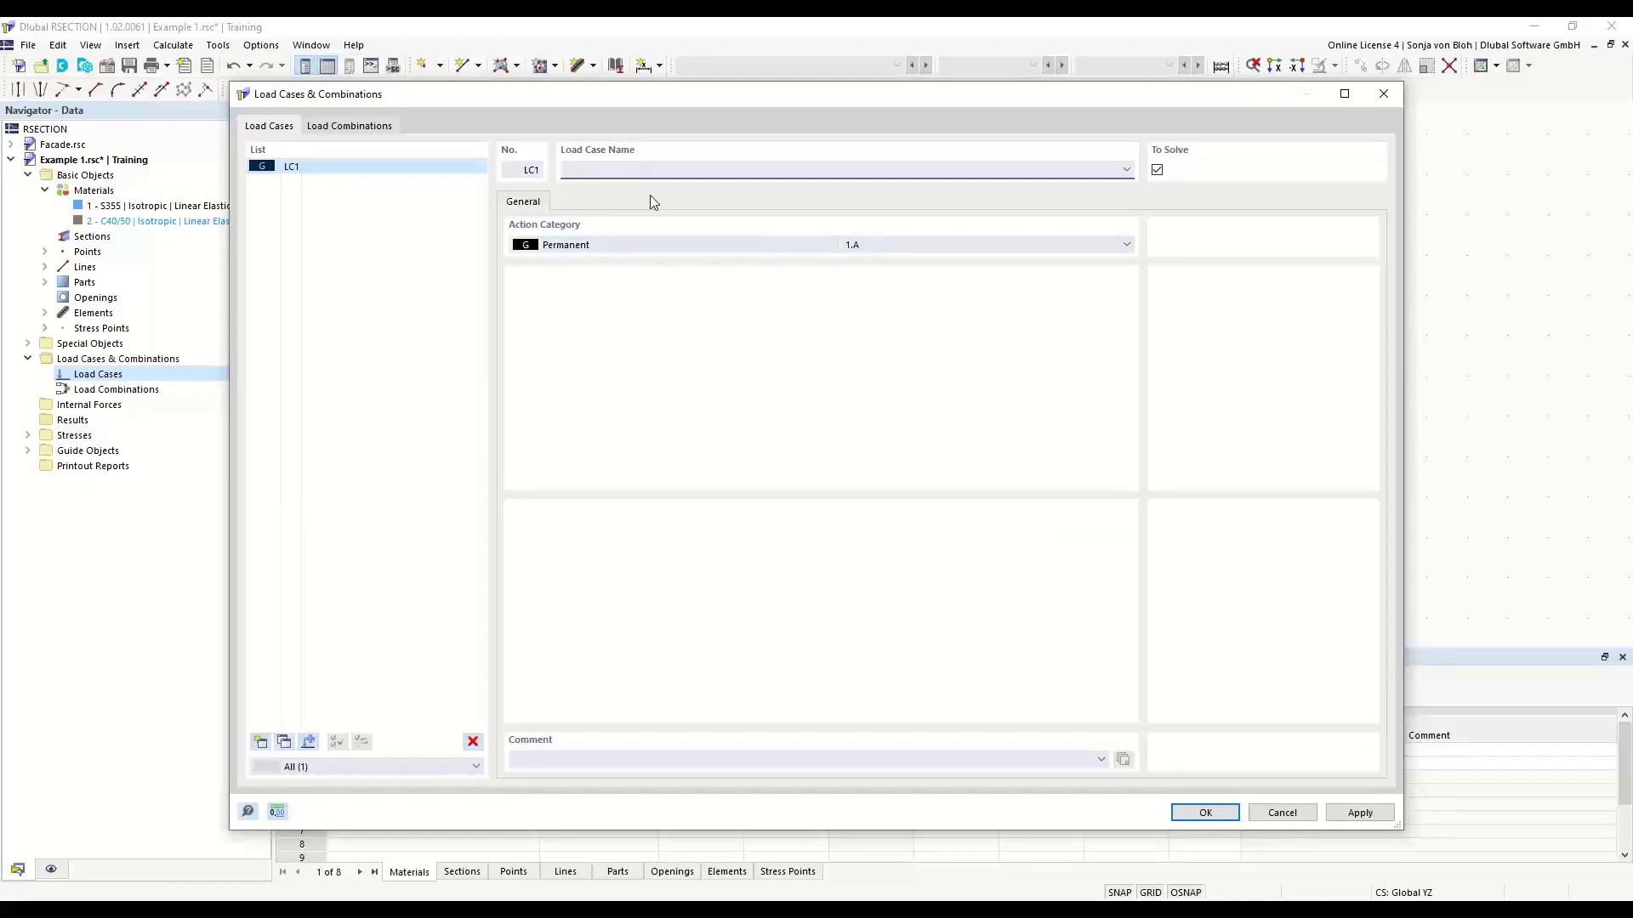
type("N")
left_click(262, 742)
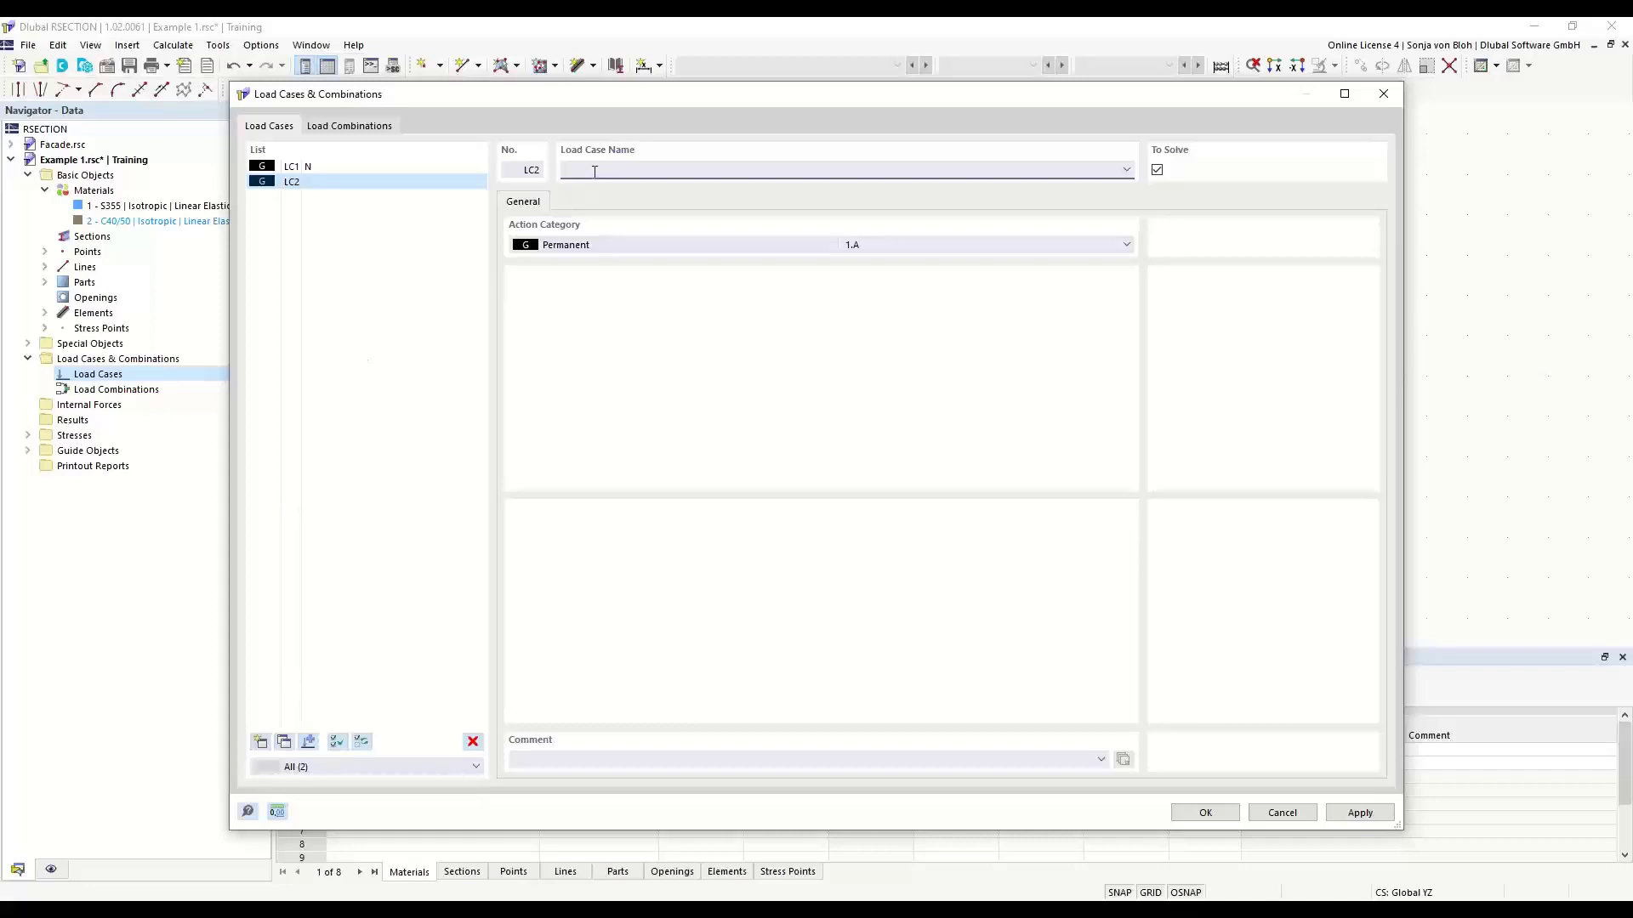
type("M")
- Create load combination CO1 and assign both load cases to it, each with factor 1.00
left_click(350, 126)
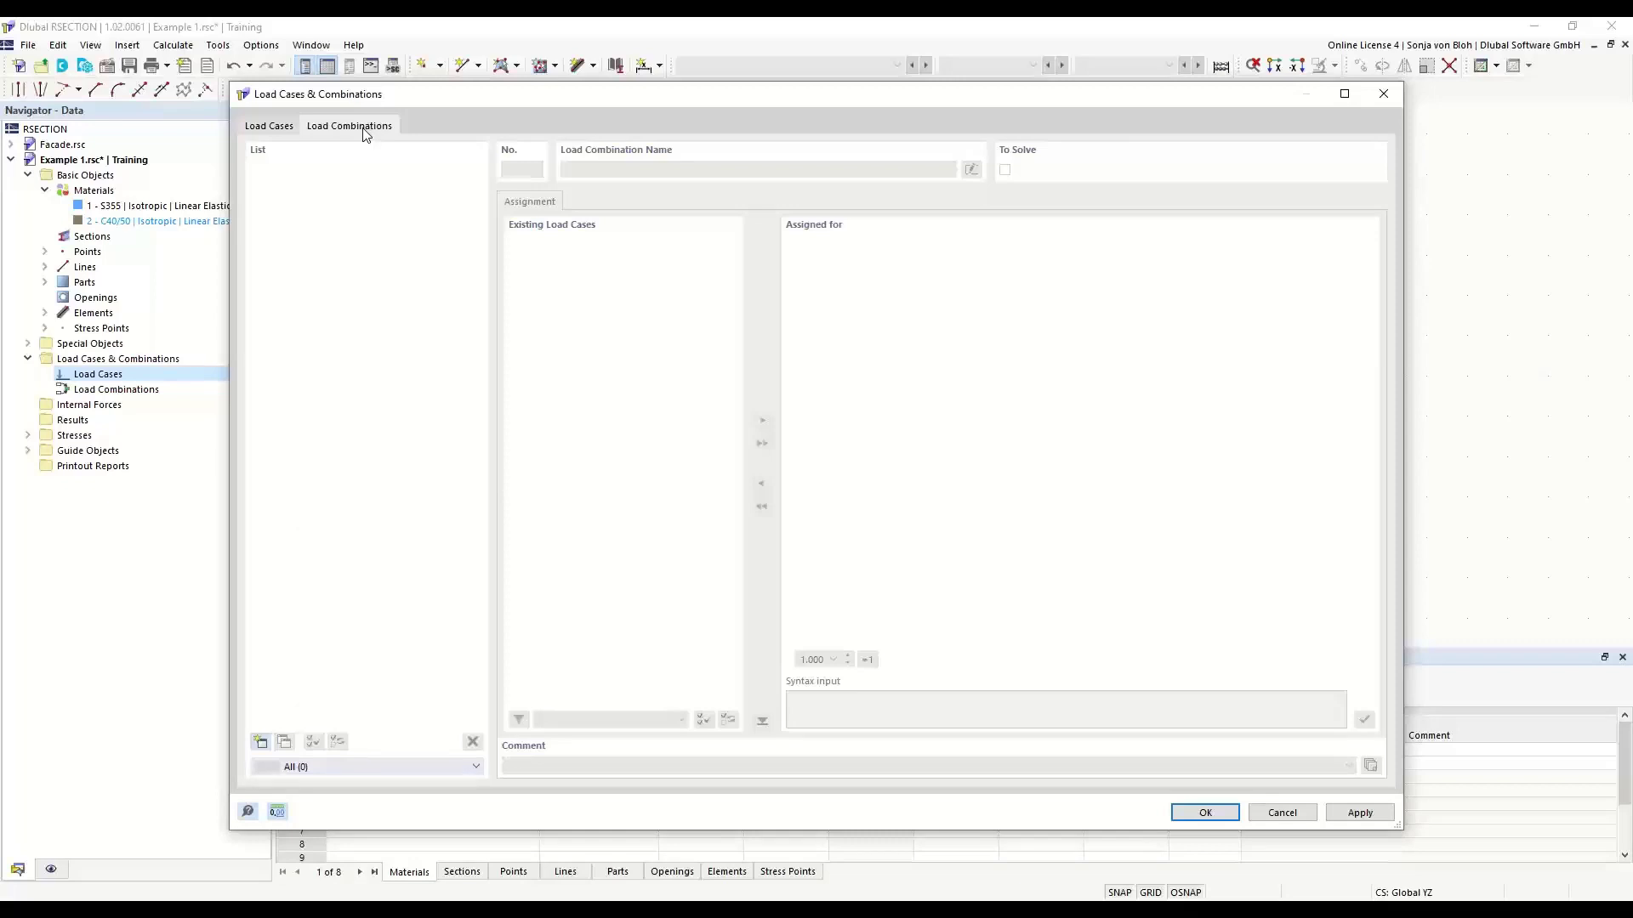
left_click(261, 742)
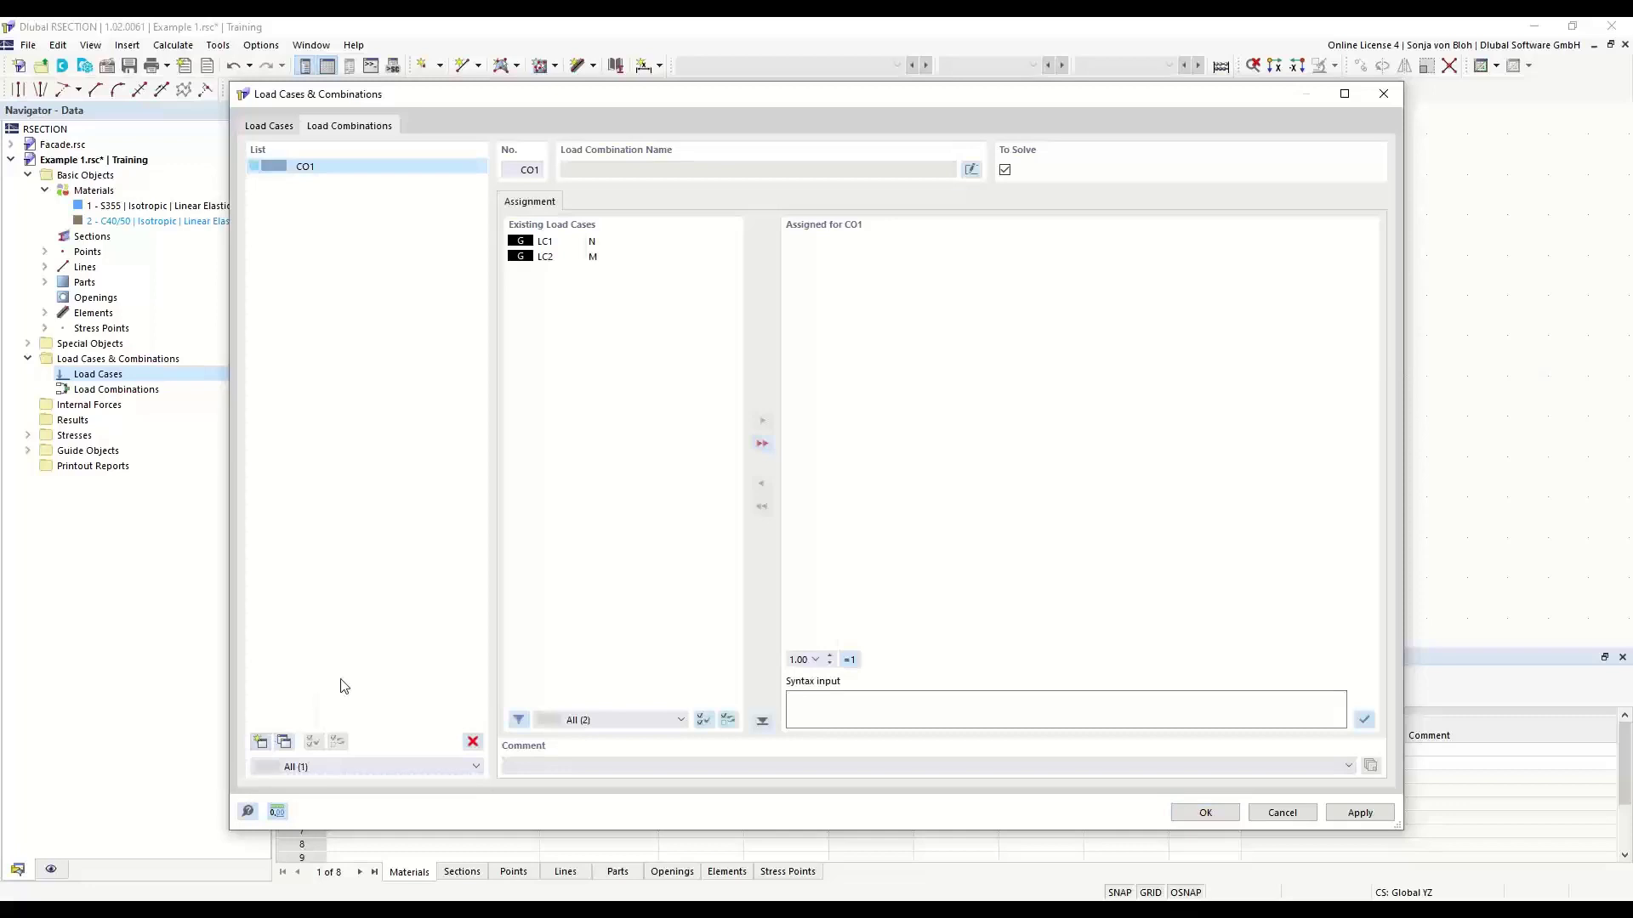
left_click(763, 443)
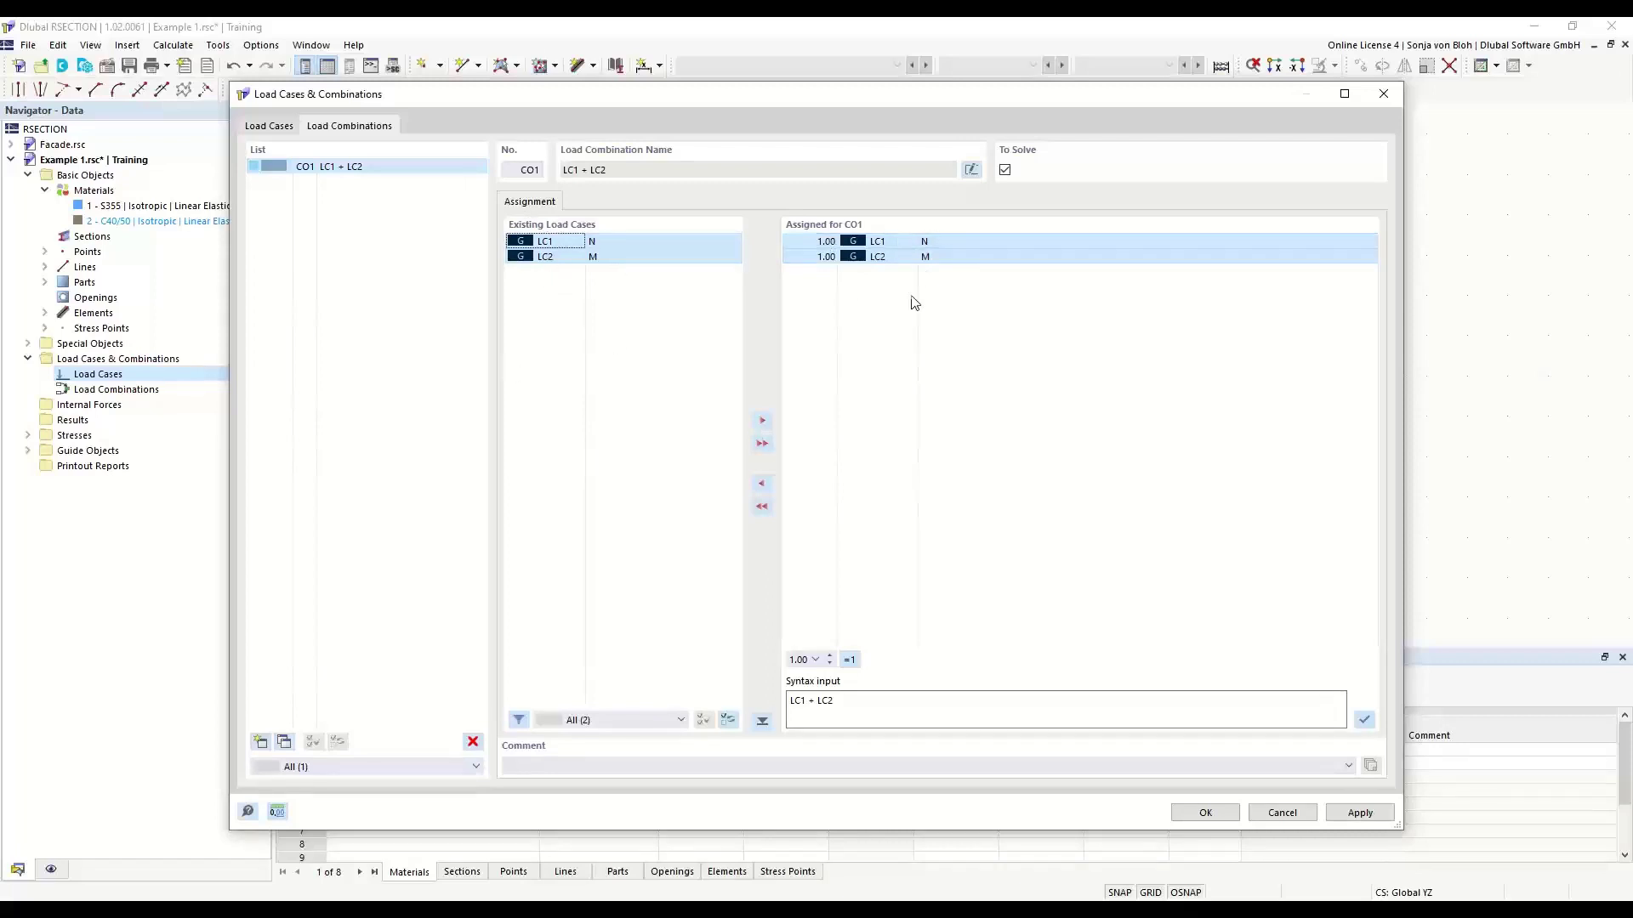
left_click(807, 244)
left_click(816, 242)
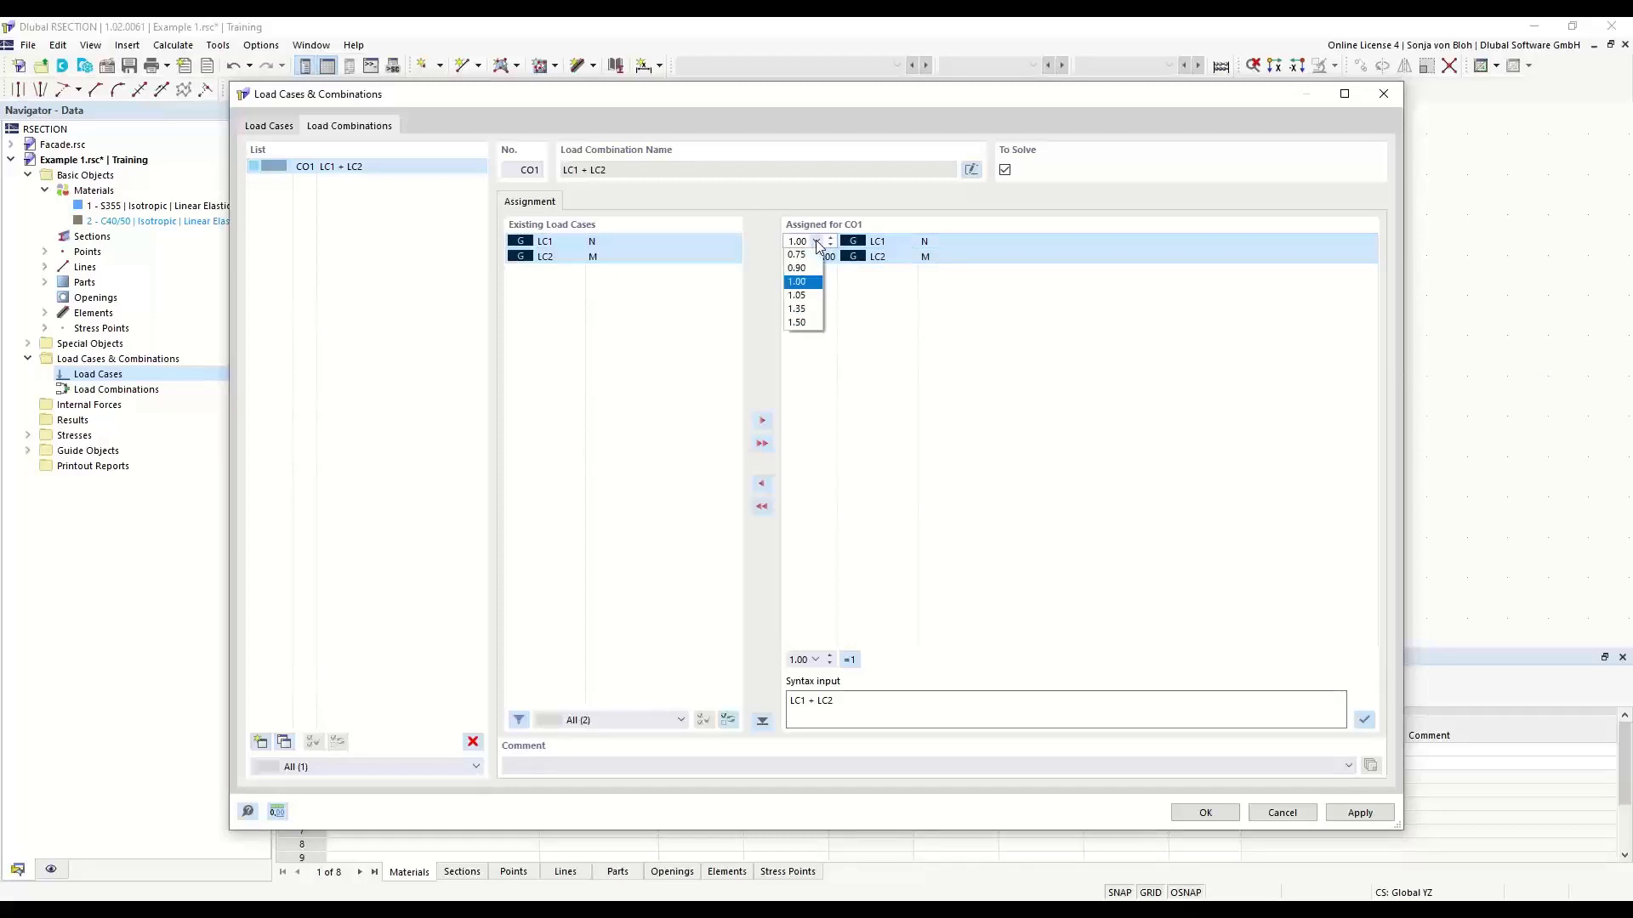
left_click(817, 243)
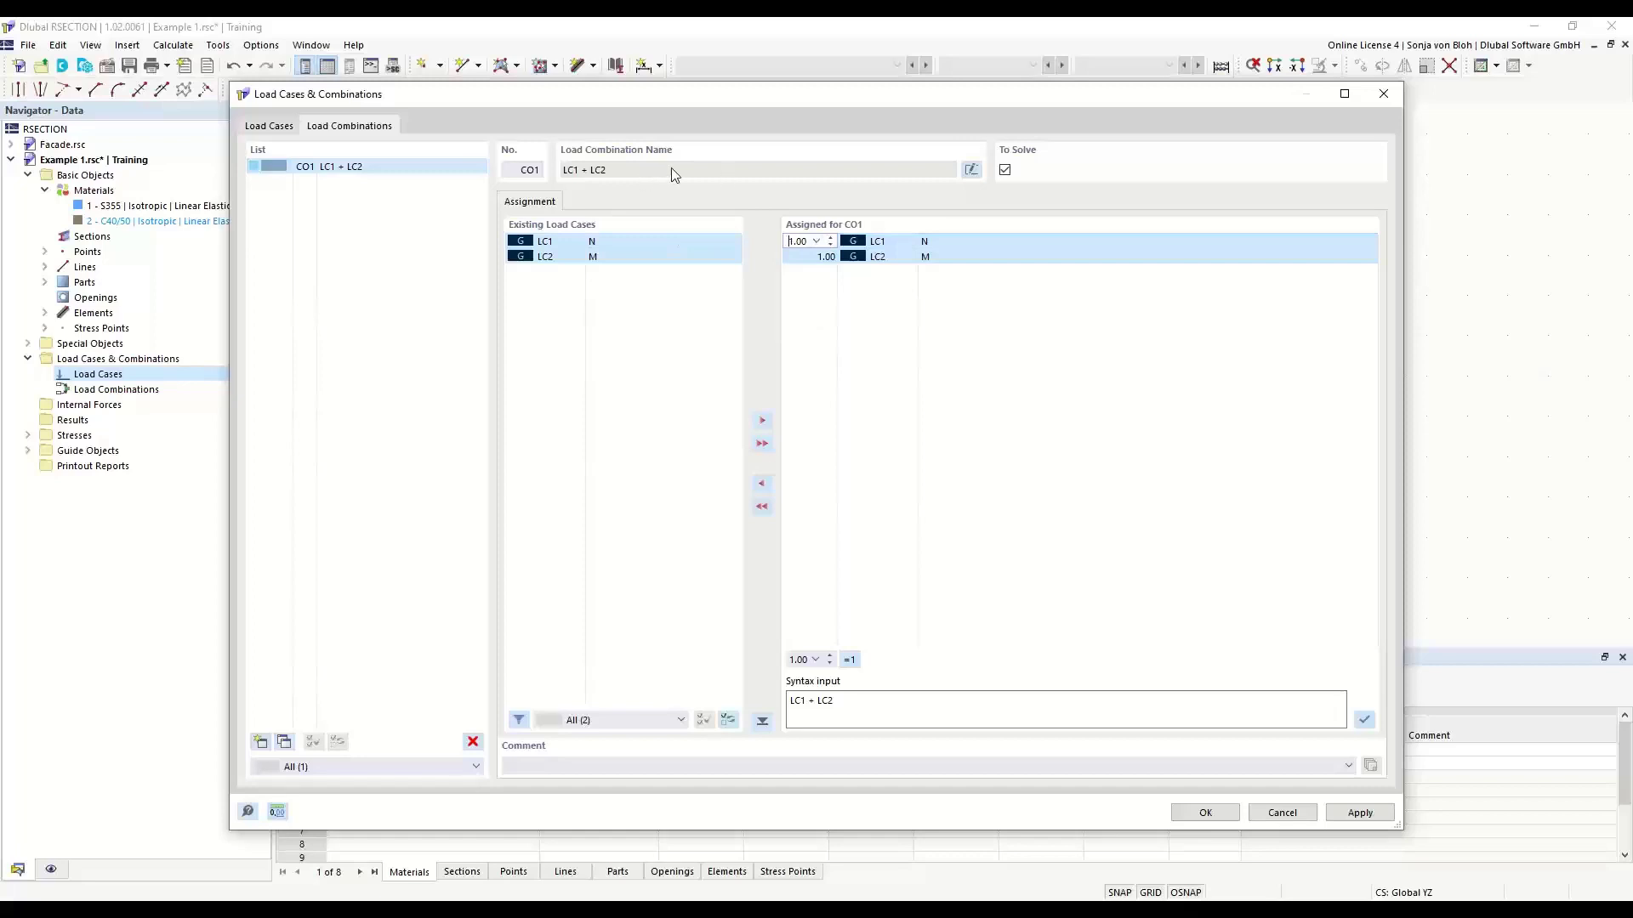
- Give the load combination the custom name "N + M" and accept the load case and combination definitions
left_click(971, 169)
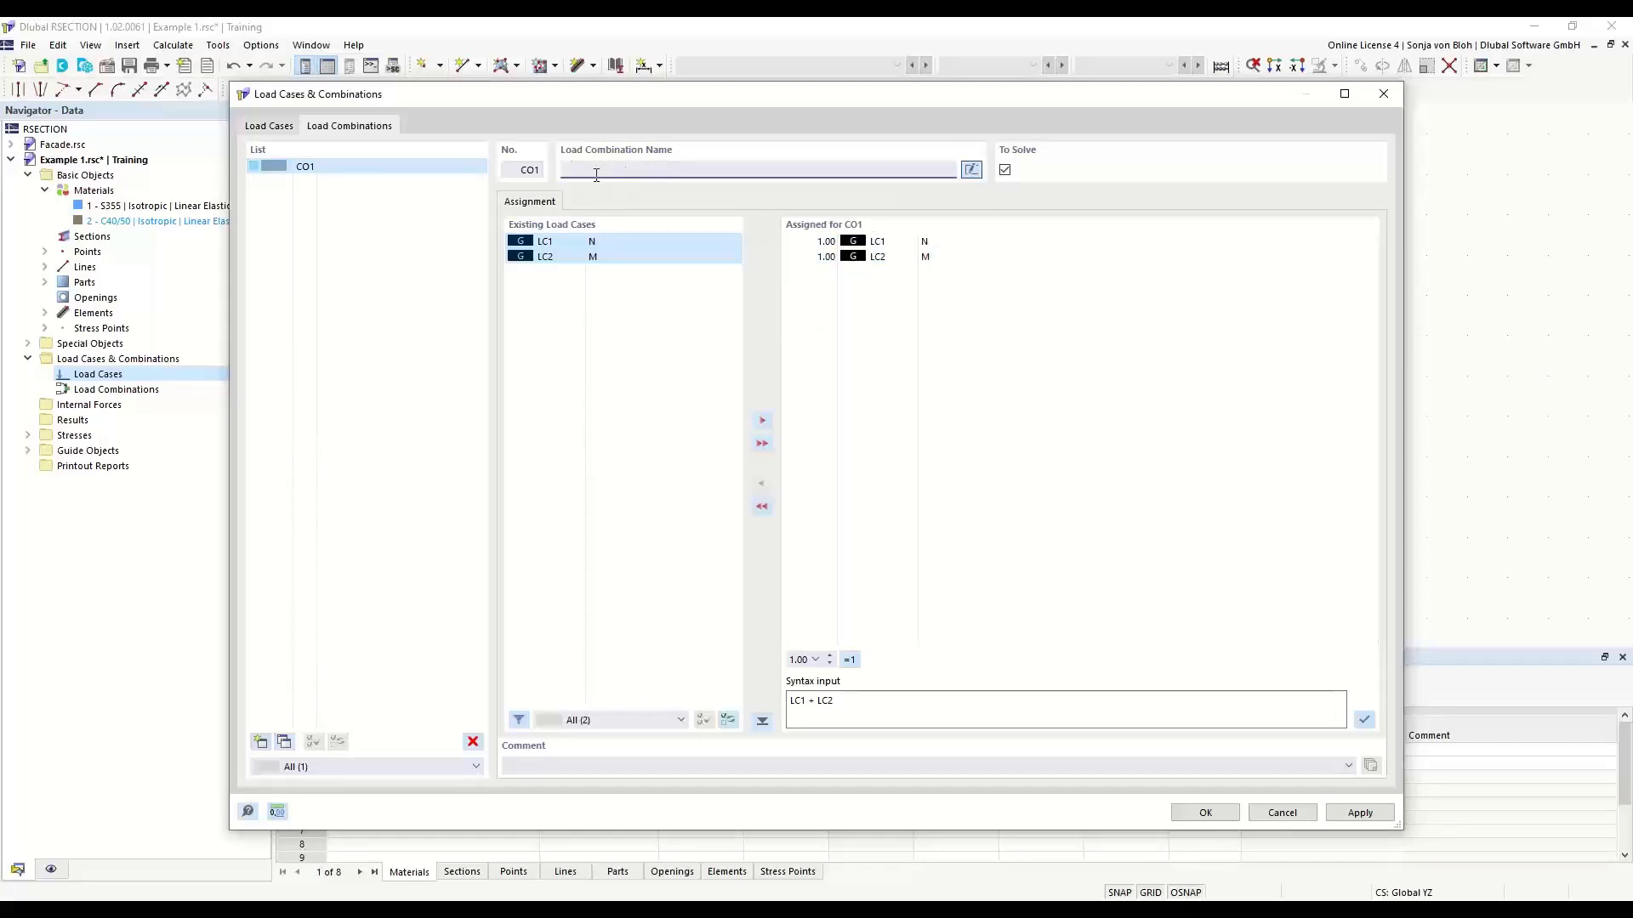
type("N + M")
left_click(1193, 814)
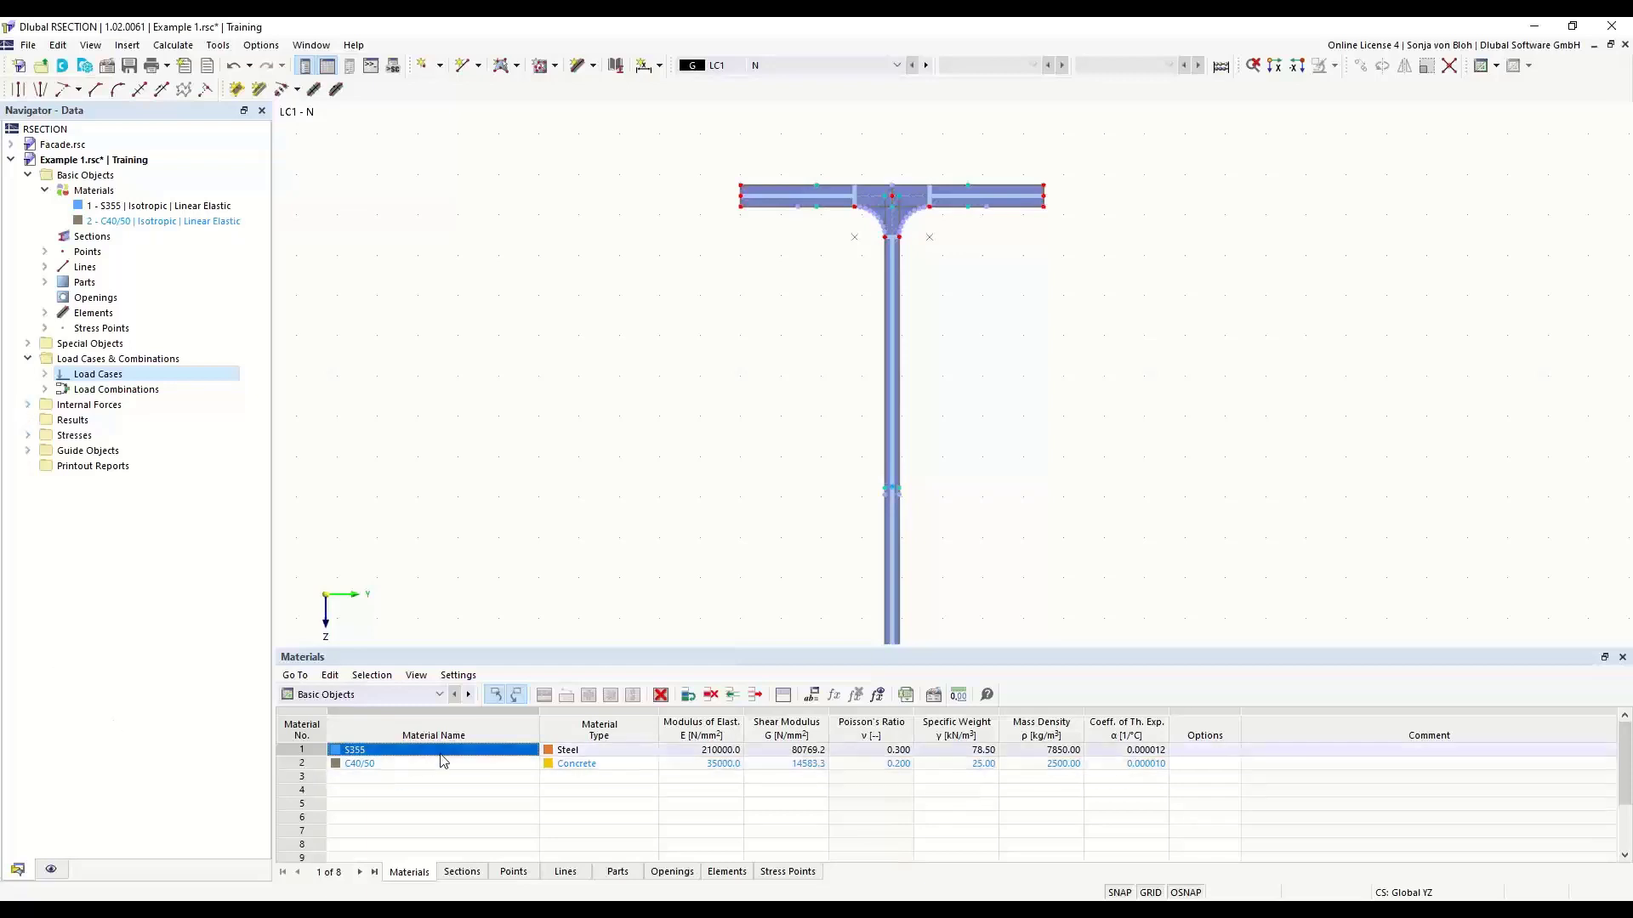
- Define internal forces for load case LC1 - N on member 1 with an axial force N of -10 kN
left_click(440, 699)
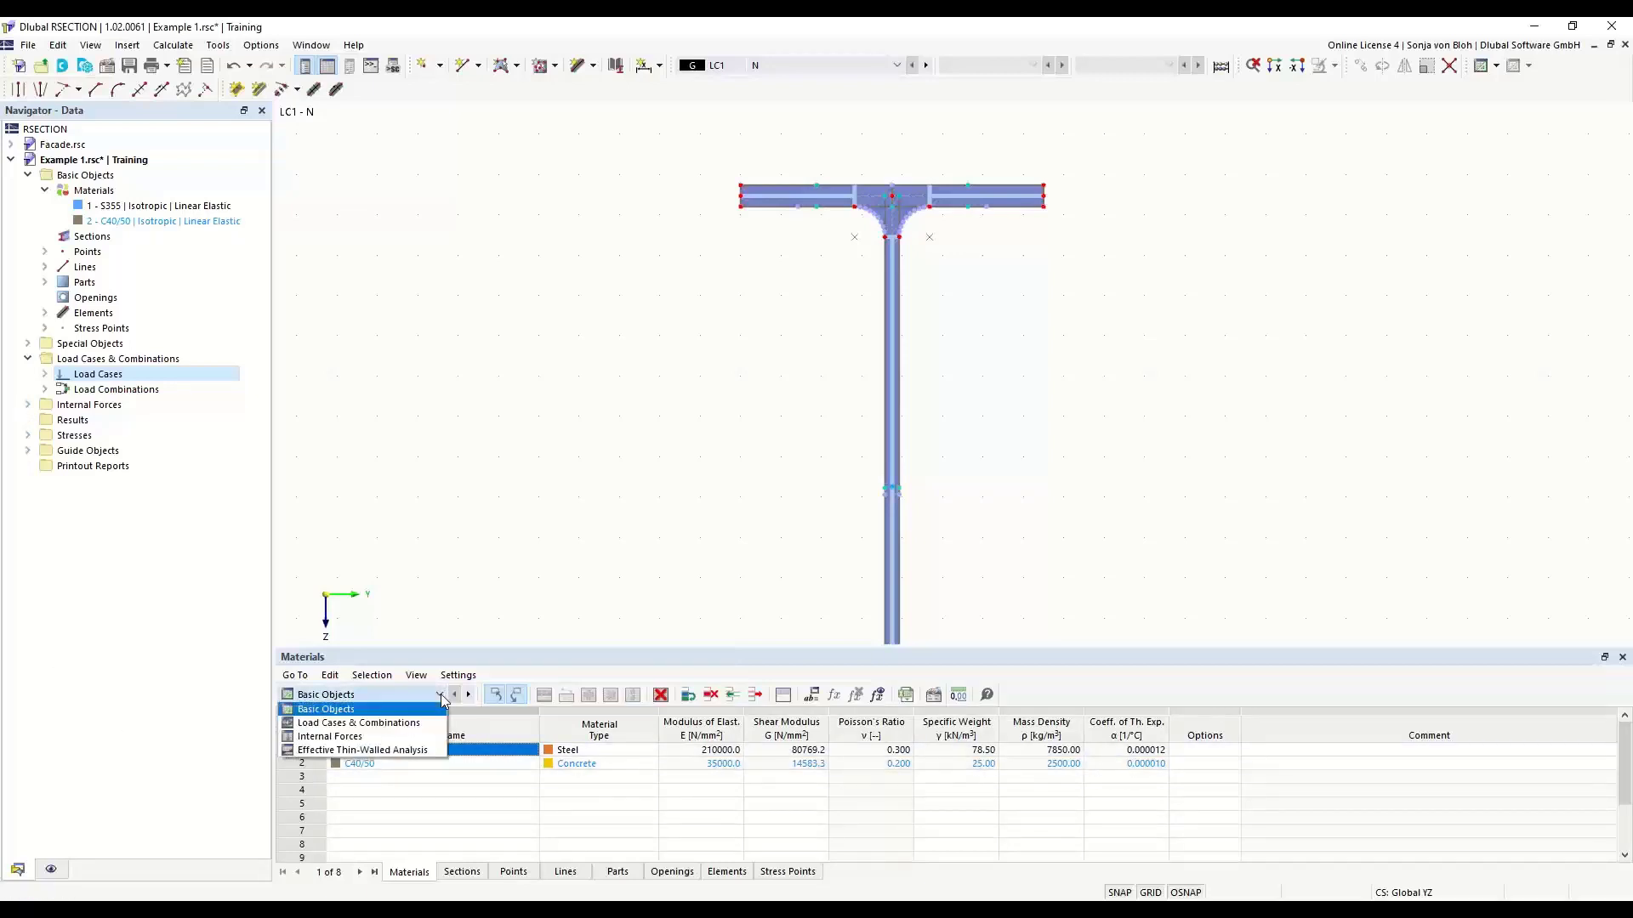
left_click(335, 737)
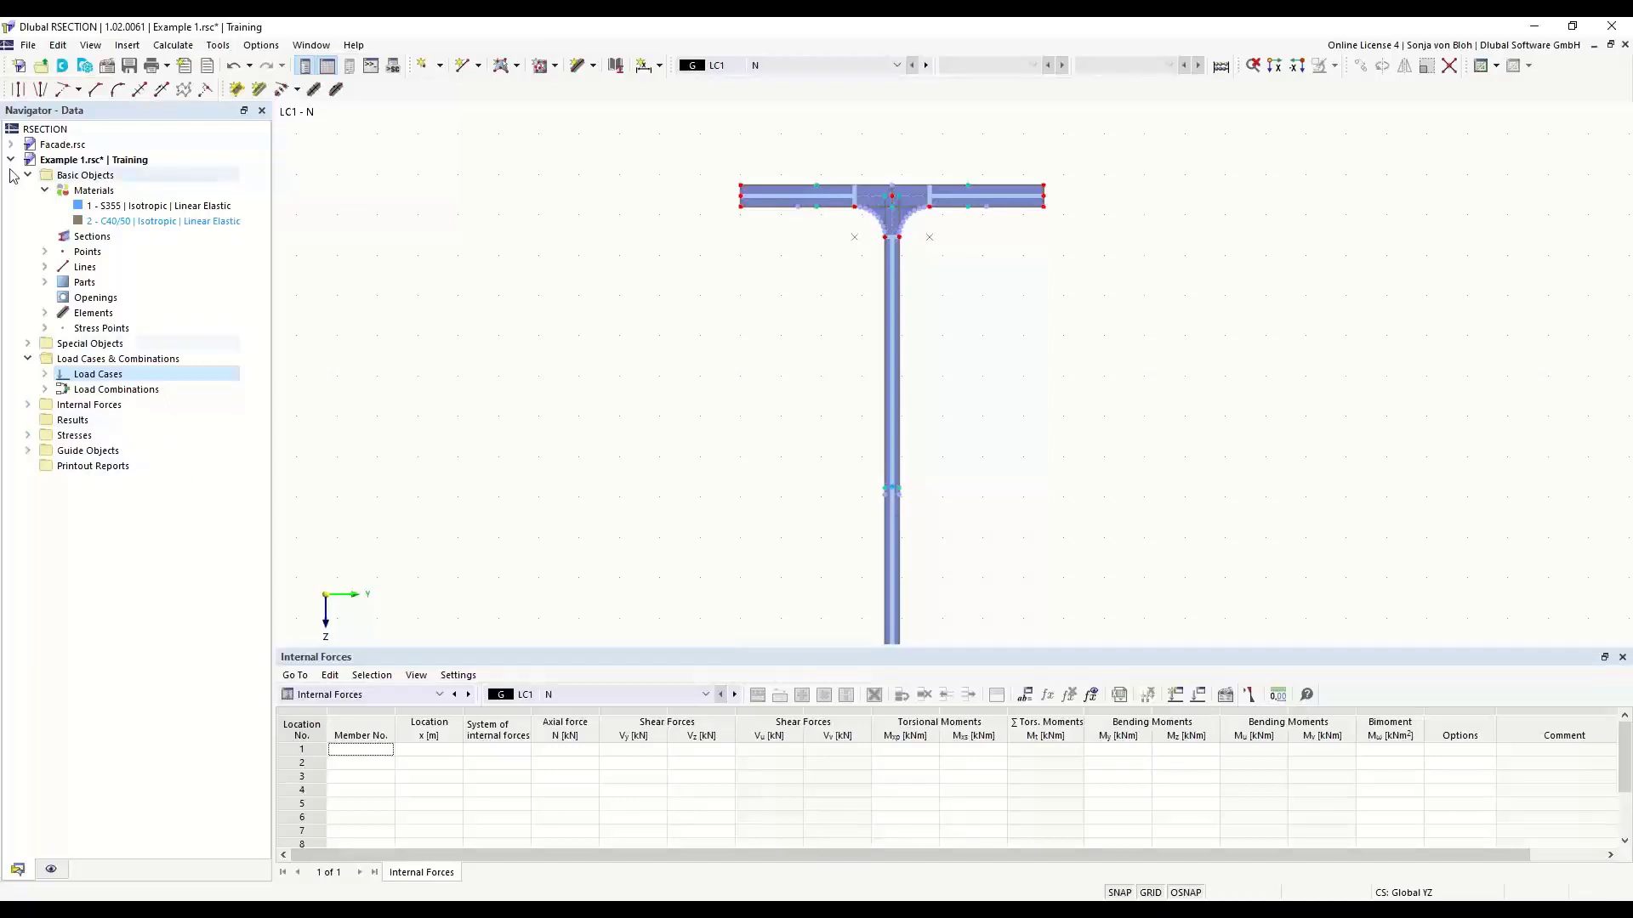
left_click(28, 406)
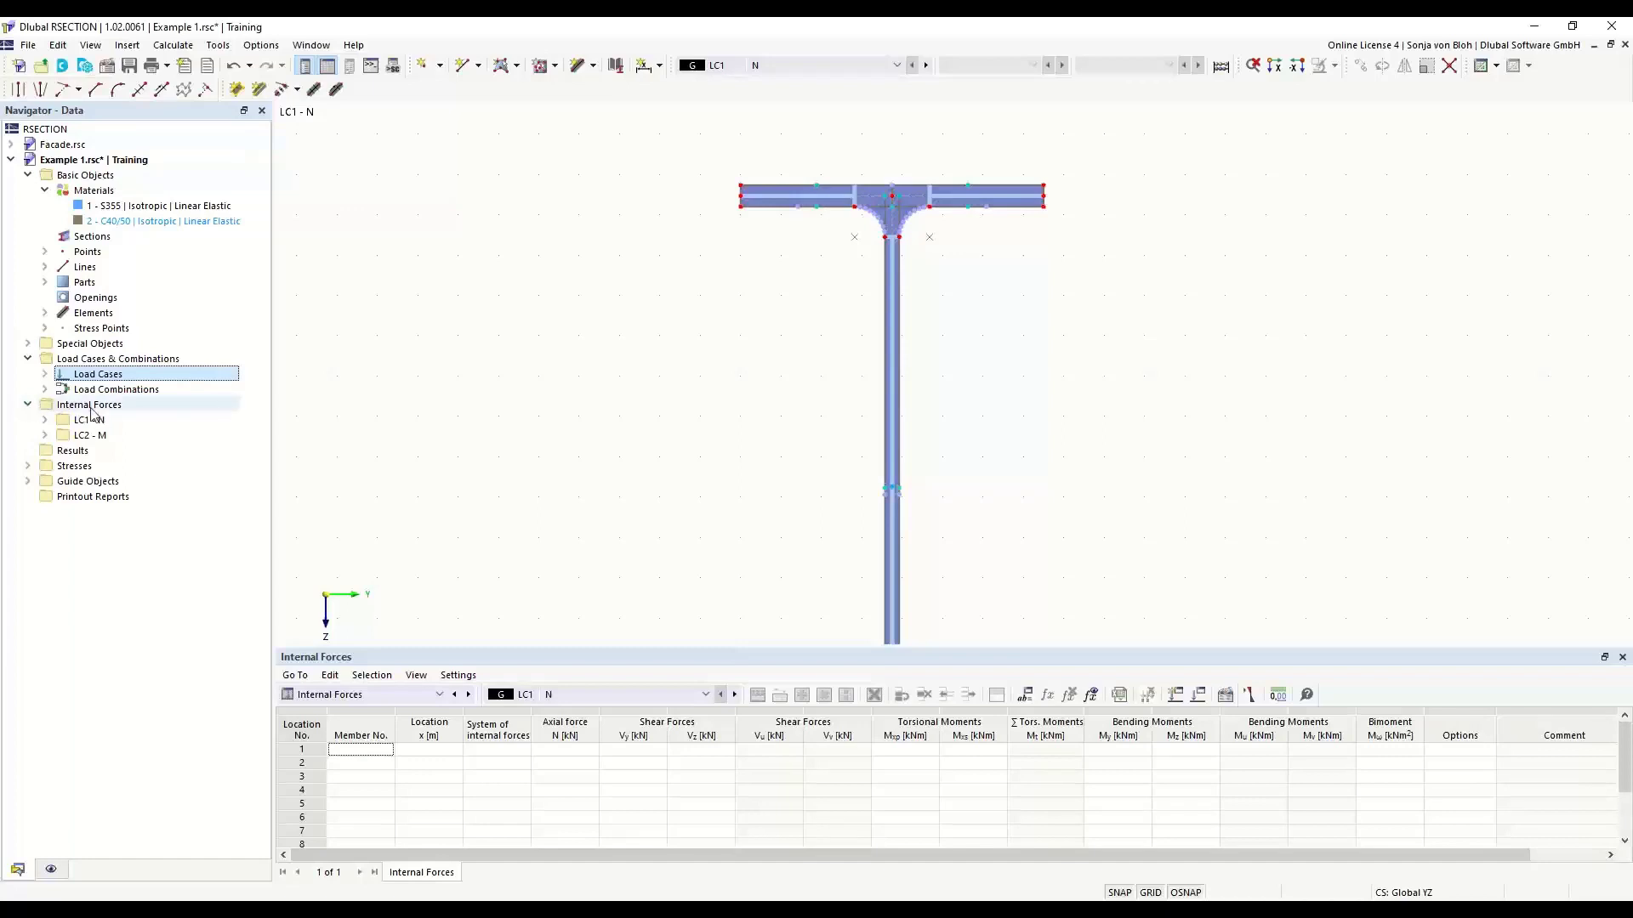
left_click(46, 420)
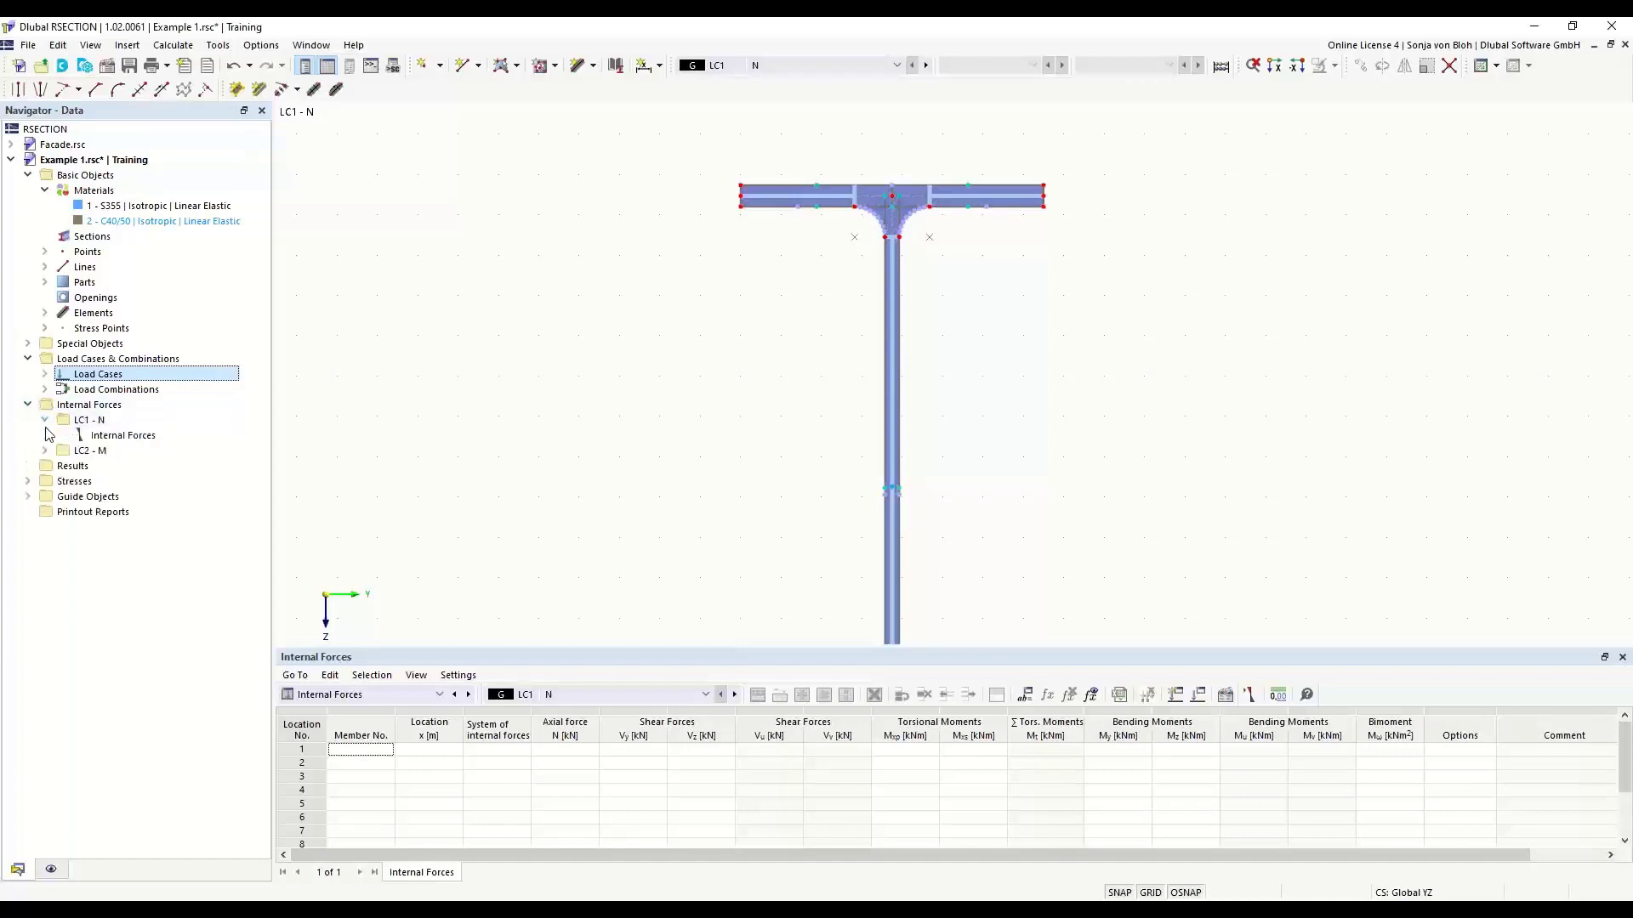
double_click(123, 437)
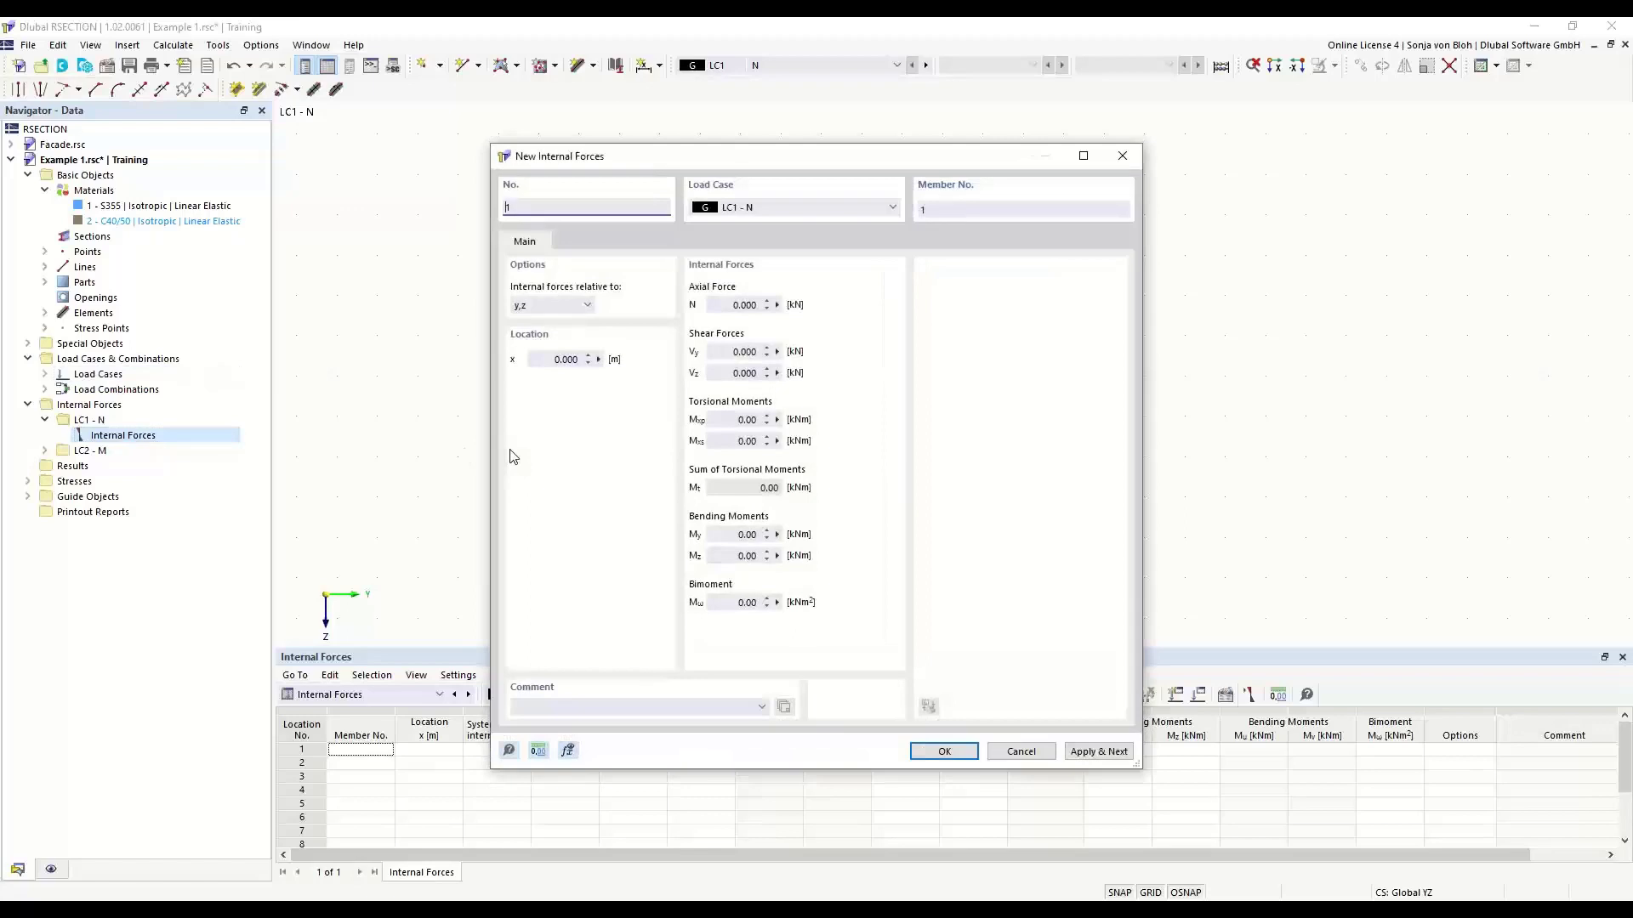
left_click(730, 305)
type("-10")
left_click(1078, 755)
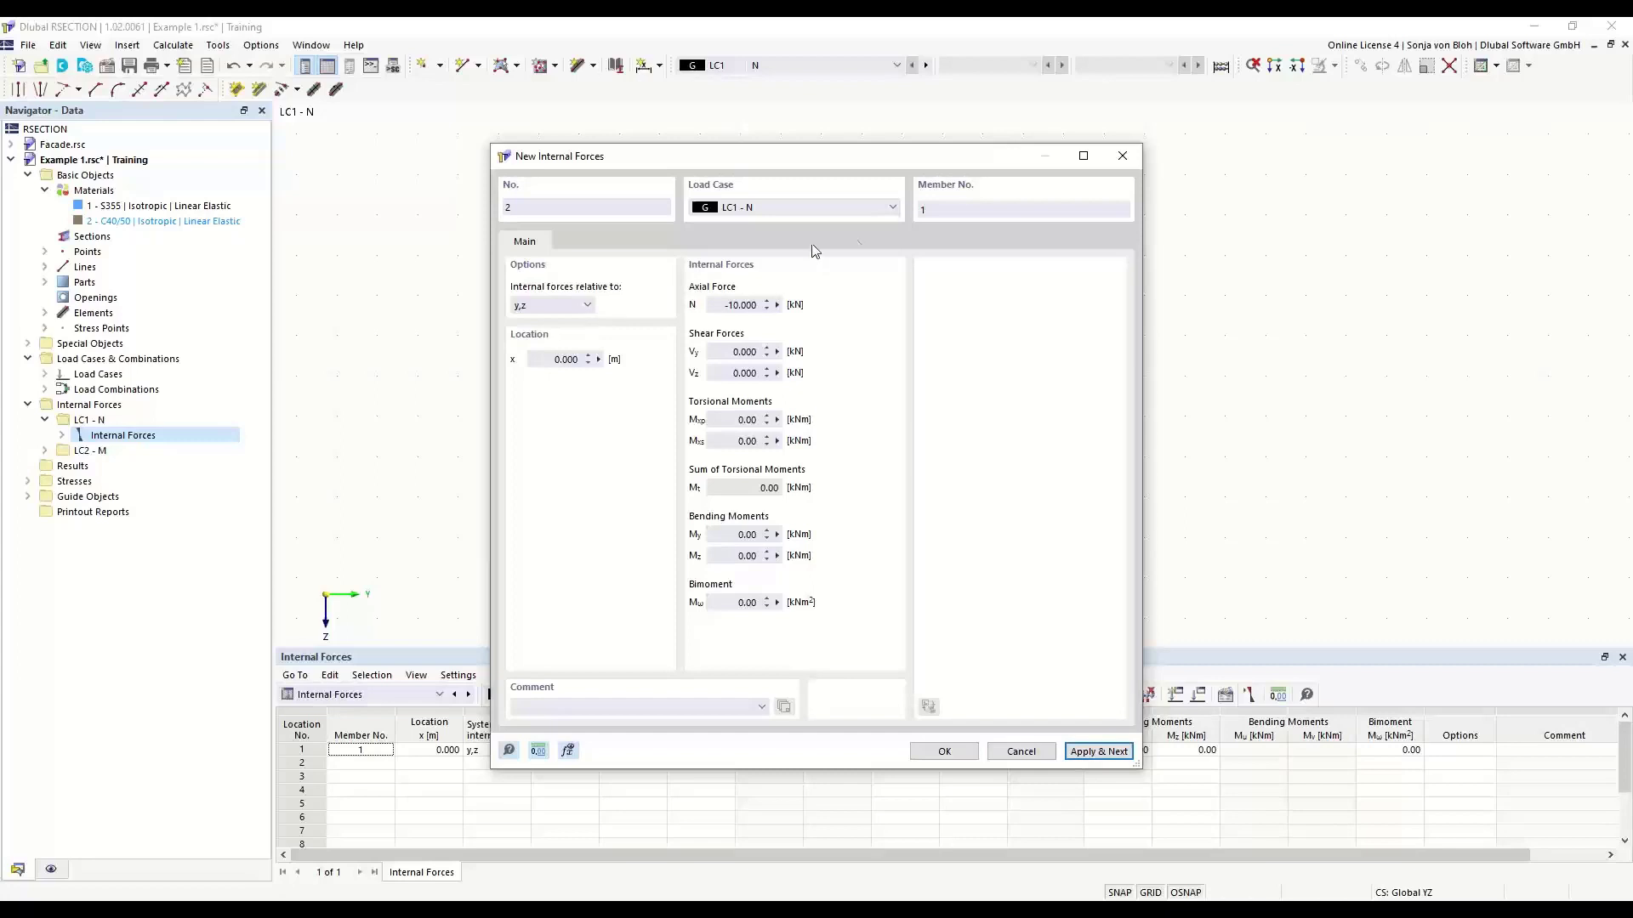
- Define internal forces for load case LC2 - M with axial force N of 0 and bending moment My of 100 kNm
left_click(893, 207)
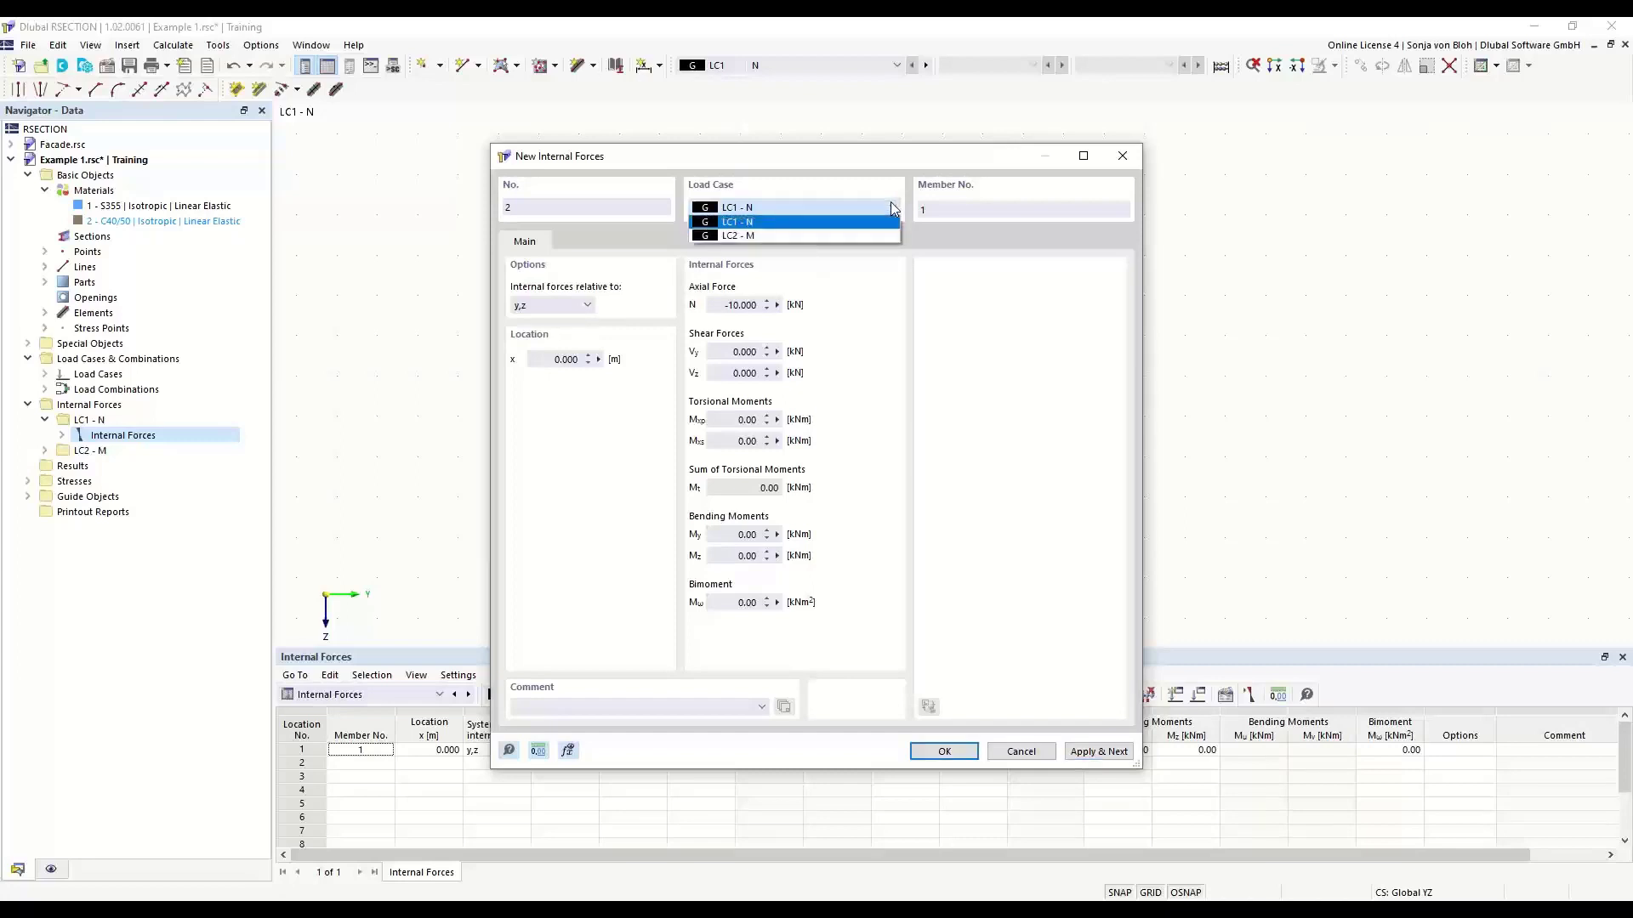
left_click(780, 235)
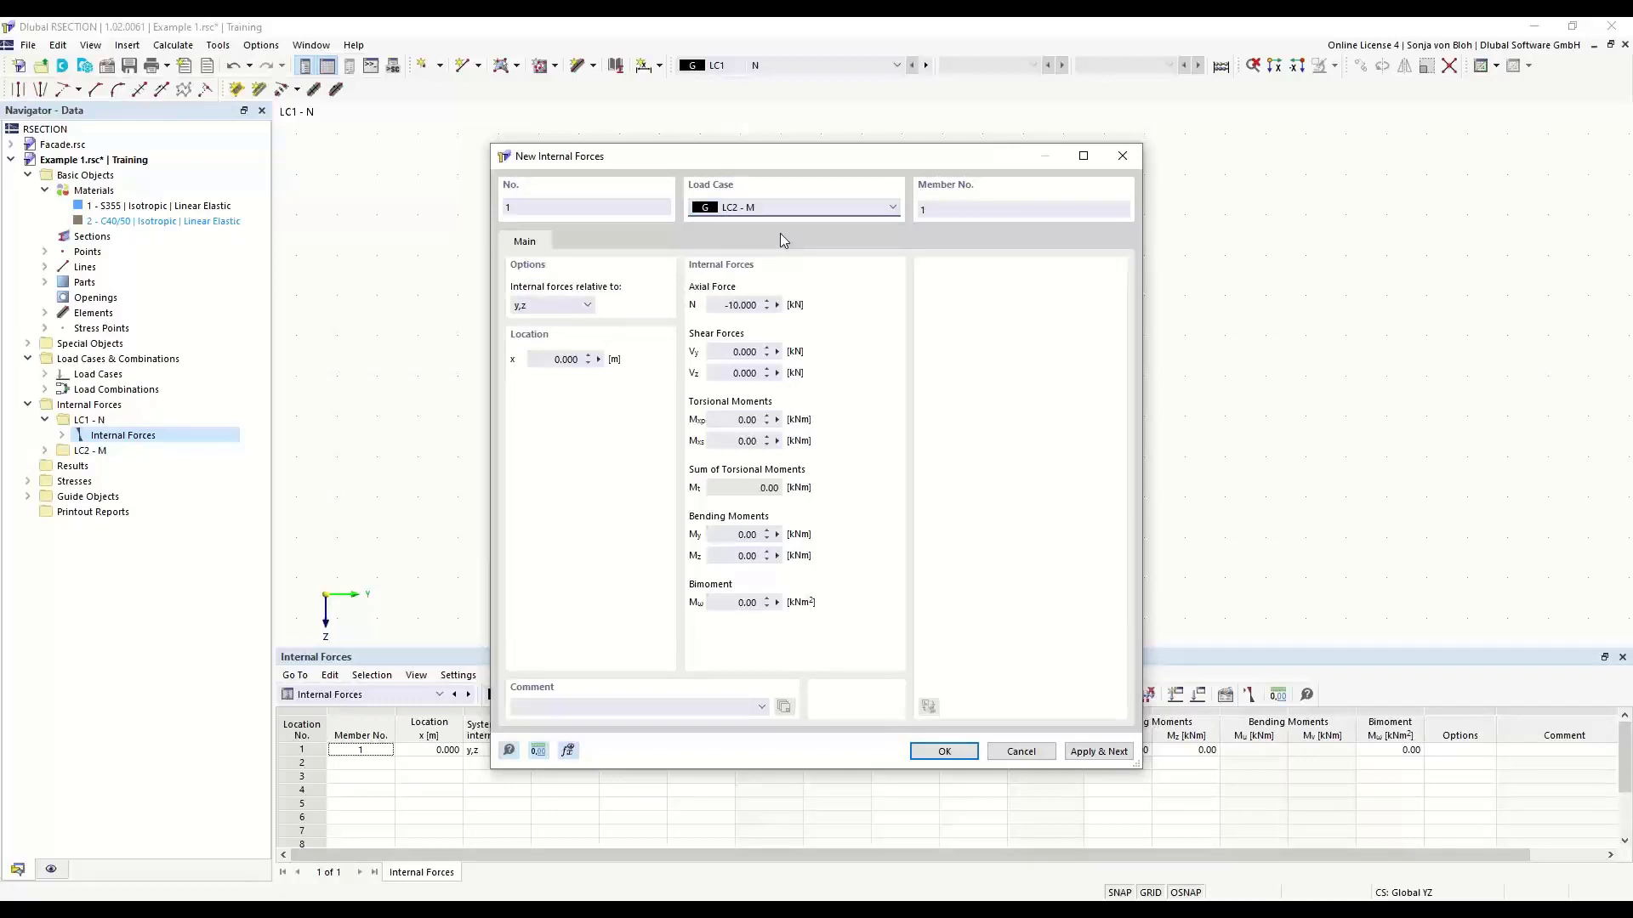
left_click(716, 305)
type("0")
left_click(722, 534)
type("100")
left_click(944, 751)
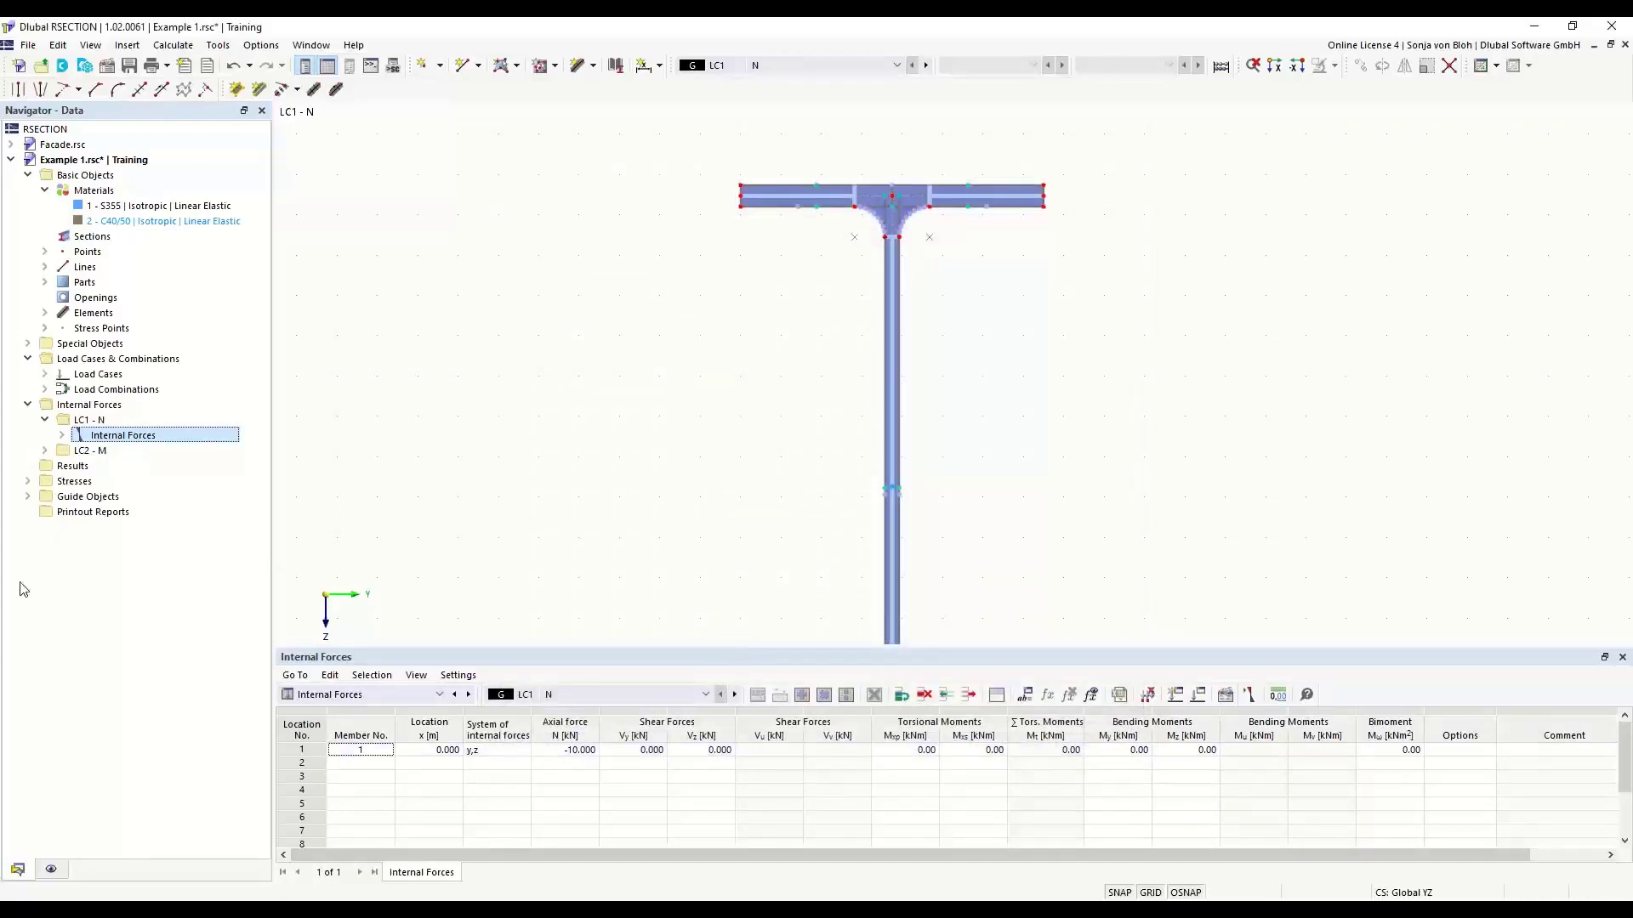
- Review the internal forces entries defined under load cases LC1 and LC2
left_click(61, 435)
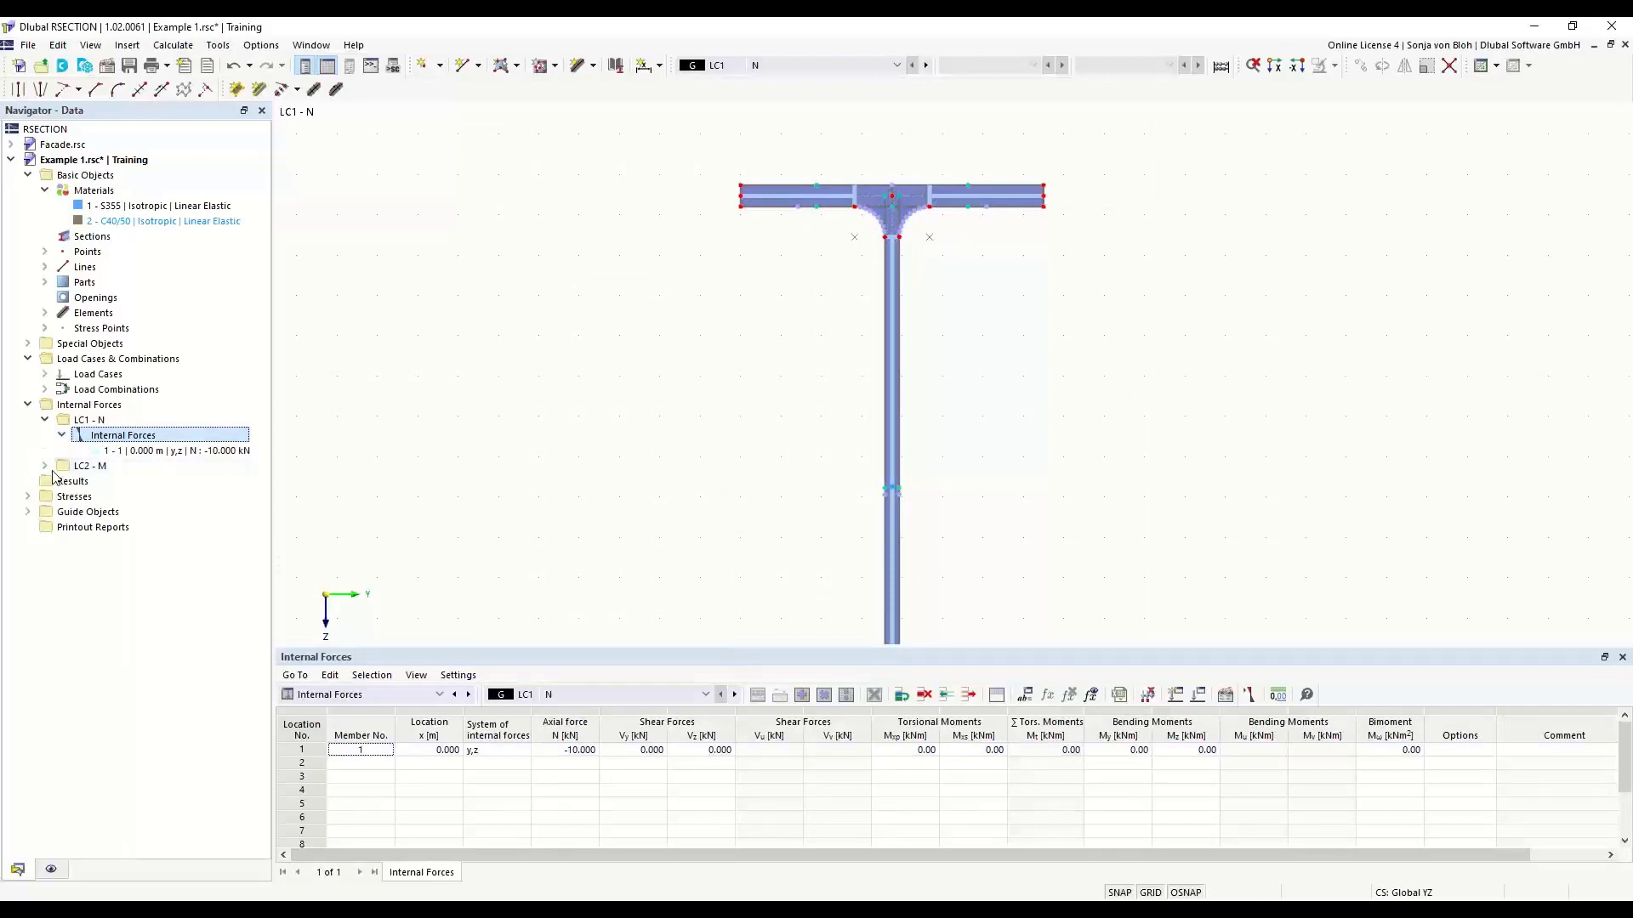
left_click(182, 452)
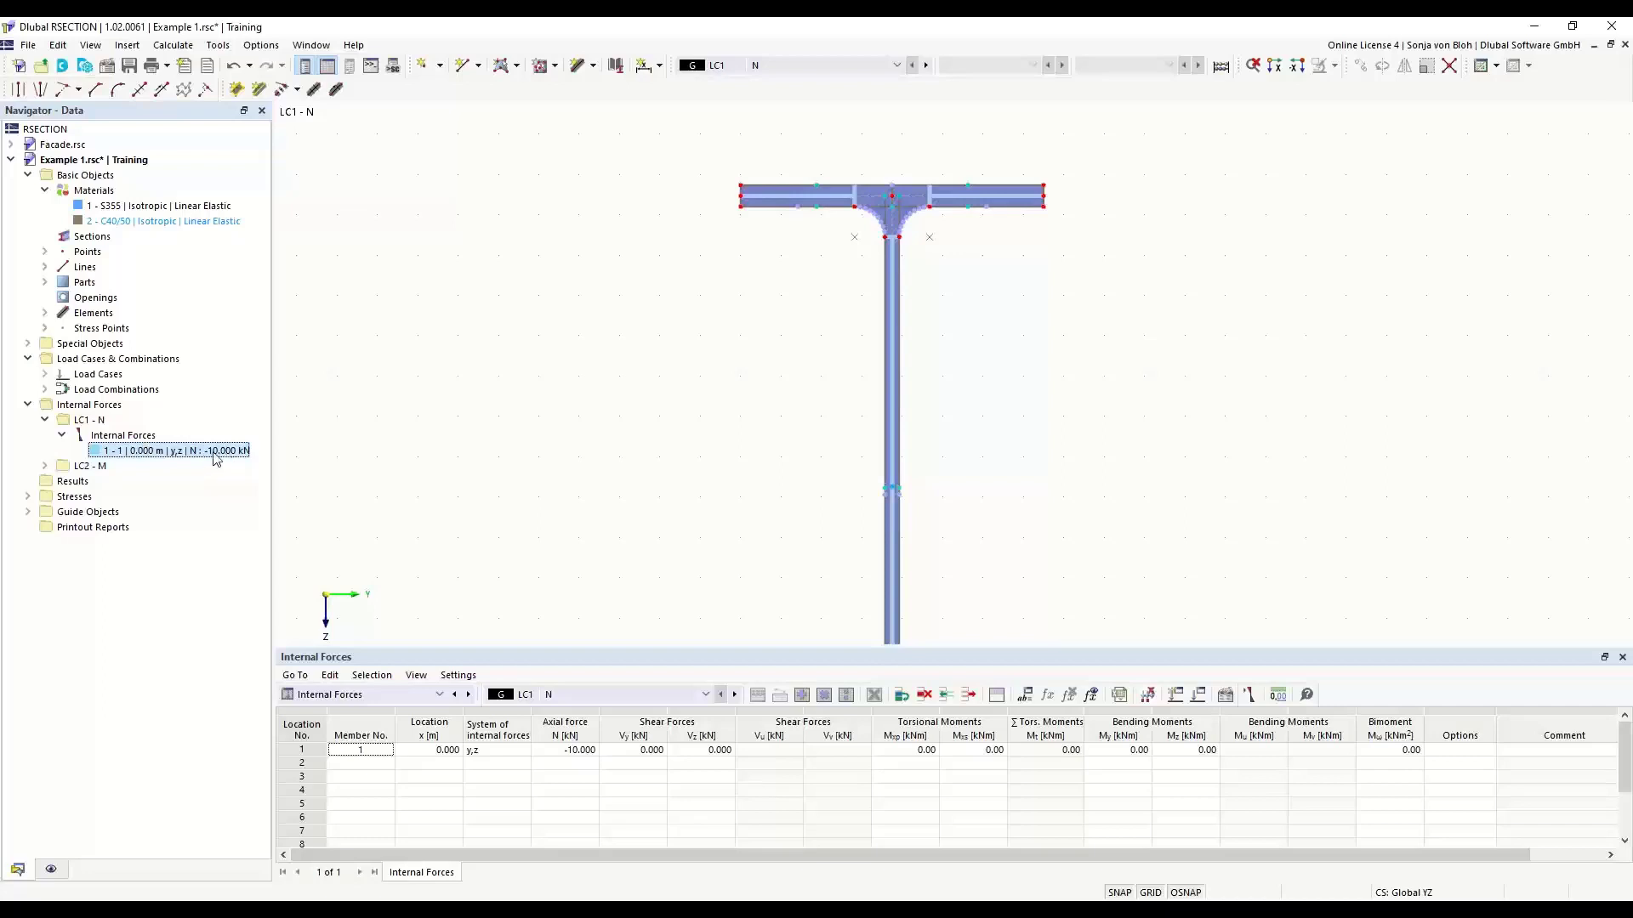
left_click(45, 466)
left_click(62, 481)
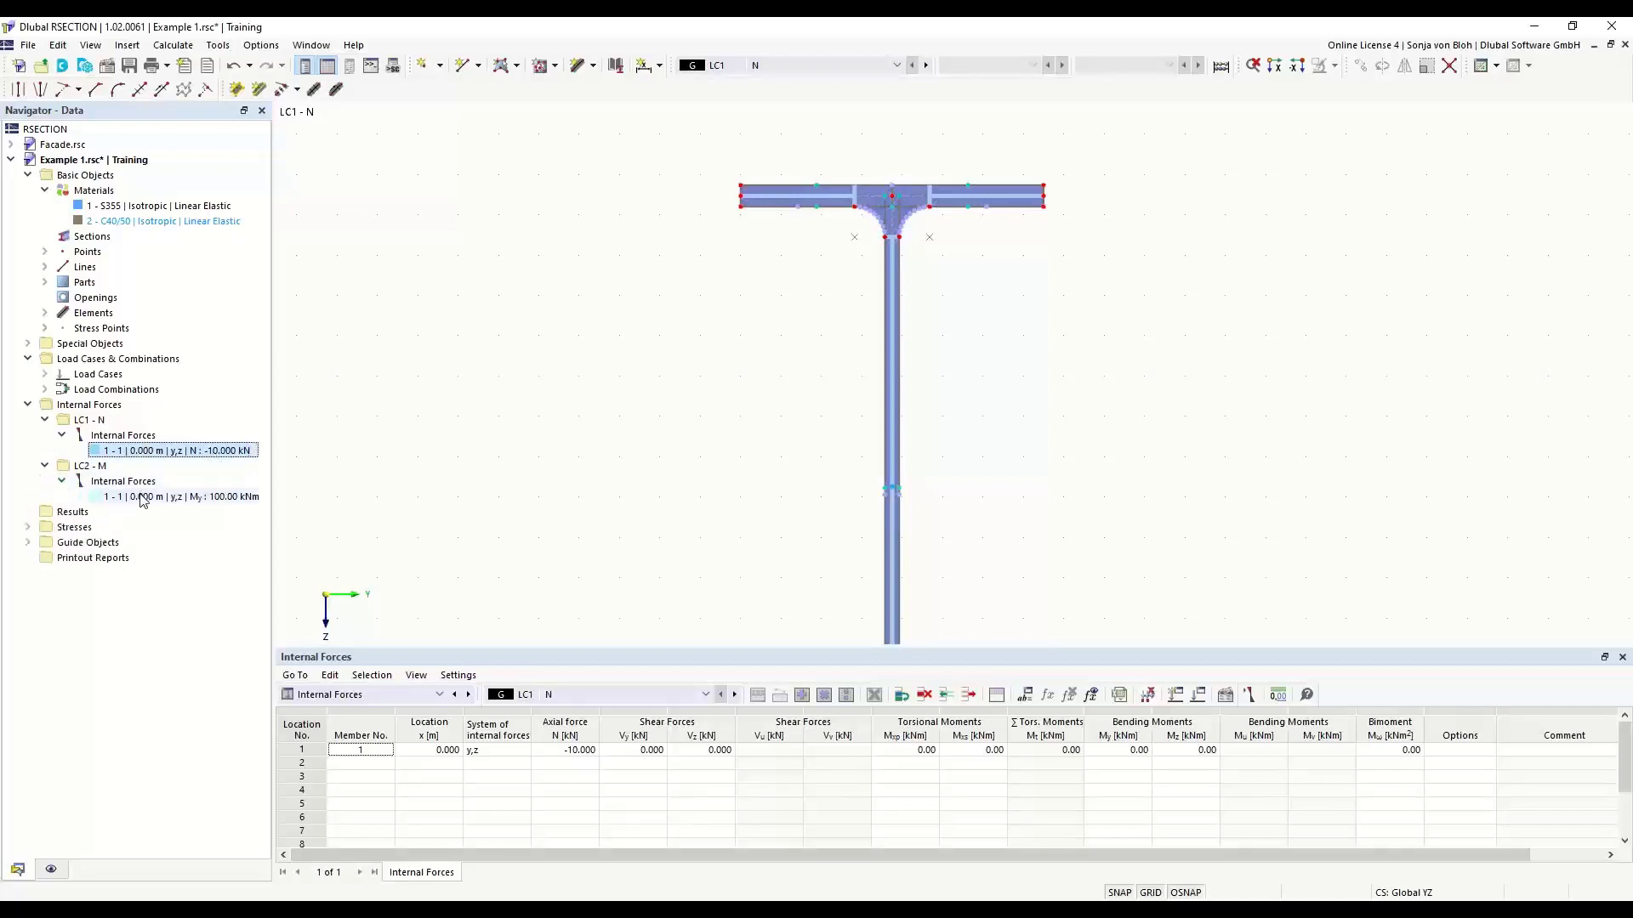
left_click(187, 497)
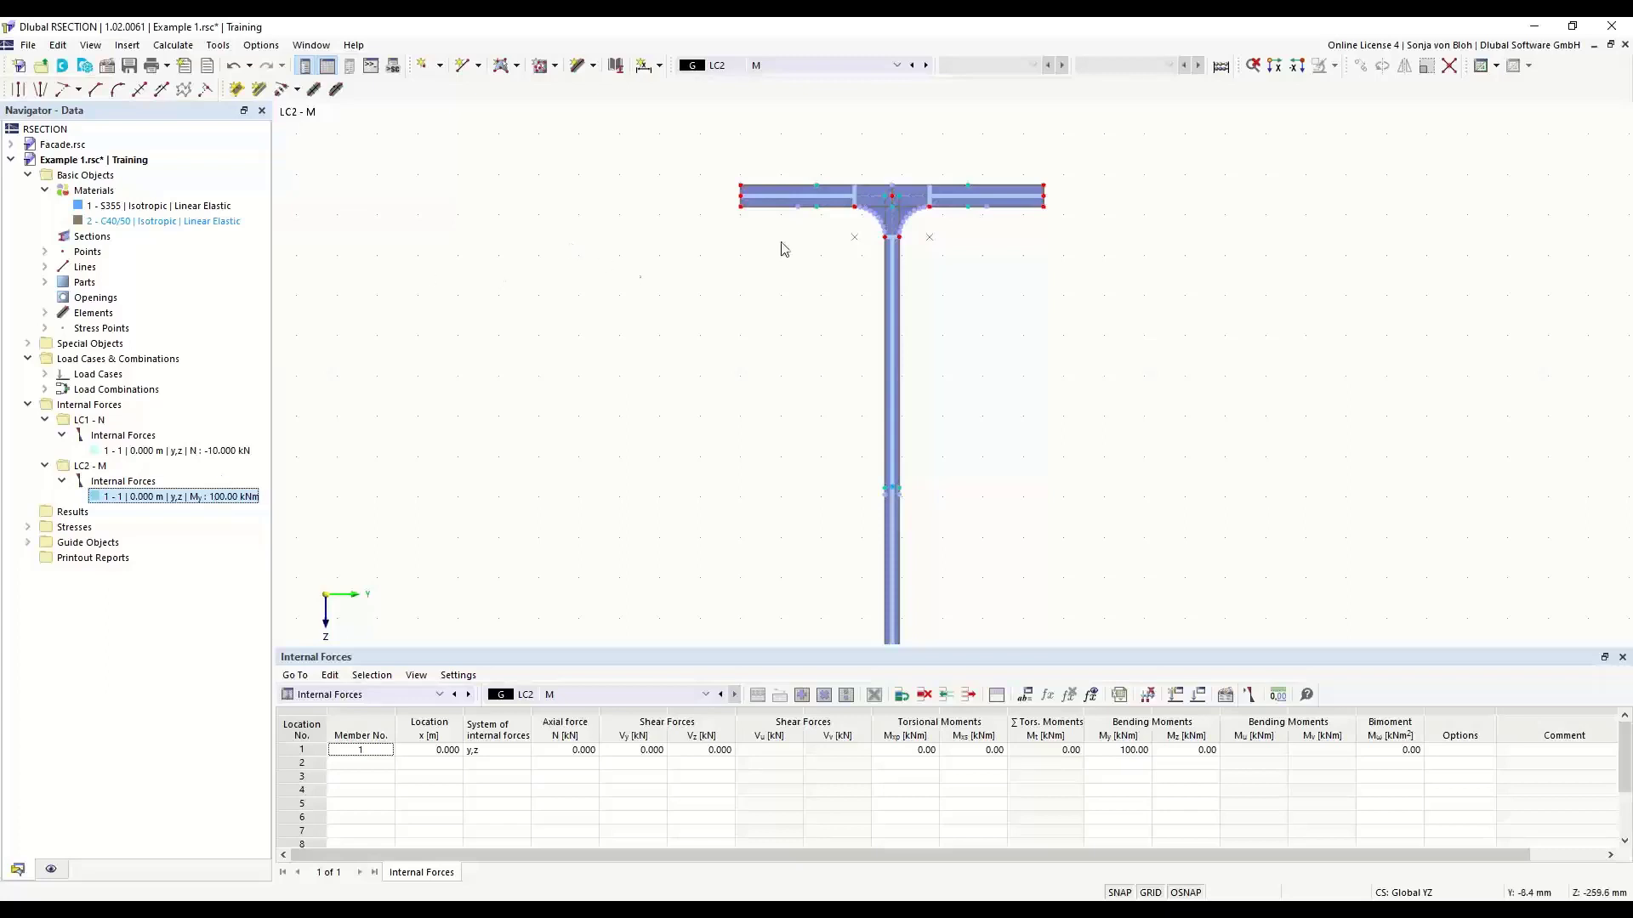
- Create standard stress point No. 100 at Cartesian coordinates Y 75 mm and Z -100 mm
scroll(816, 194, "up", 3)
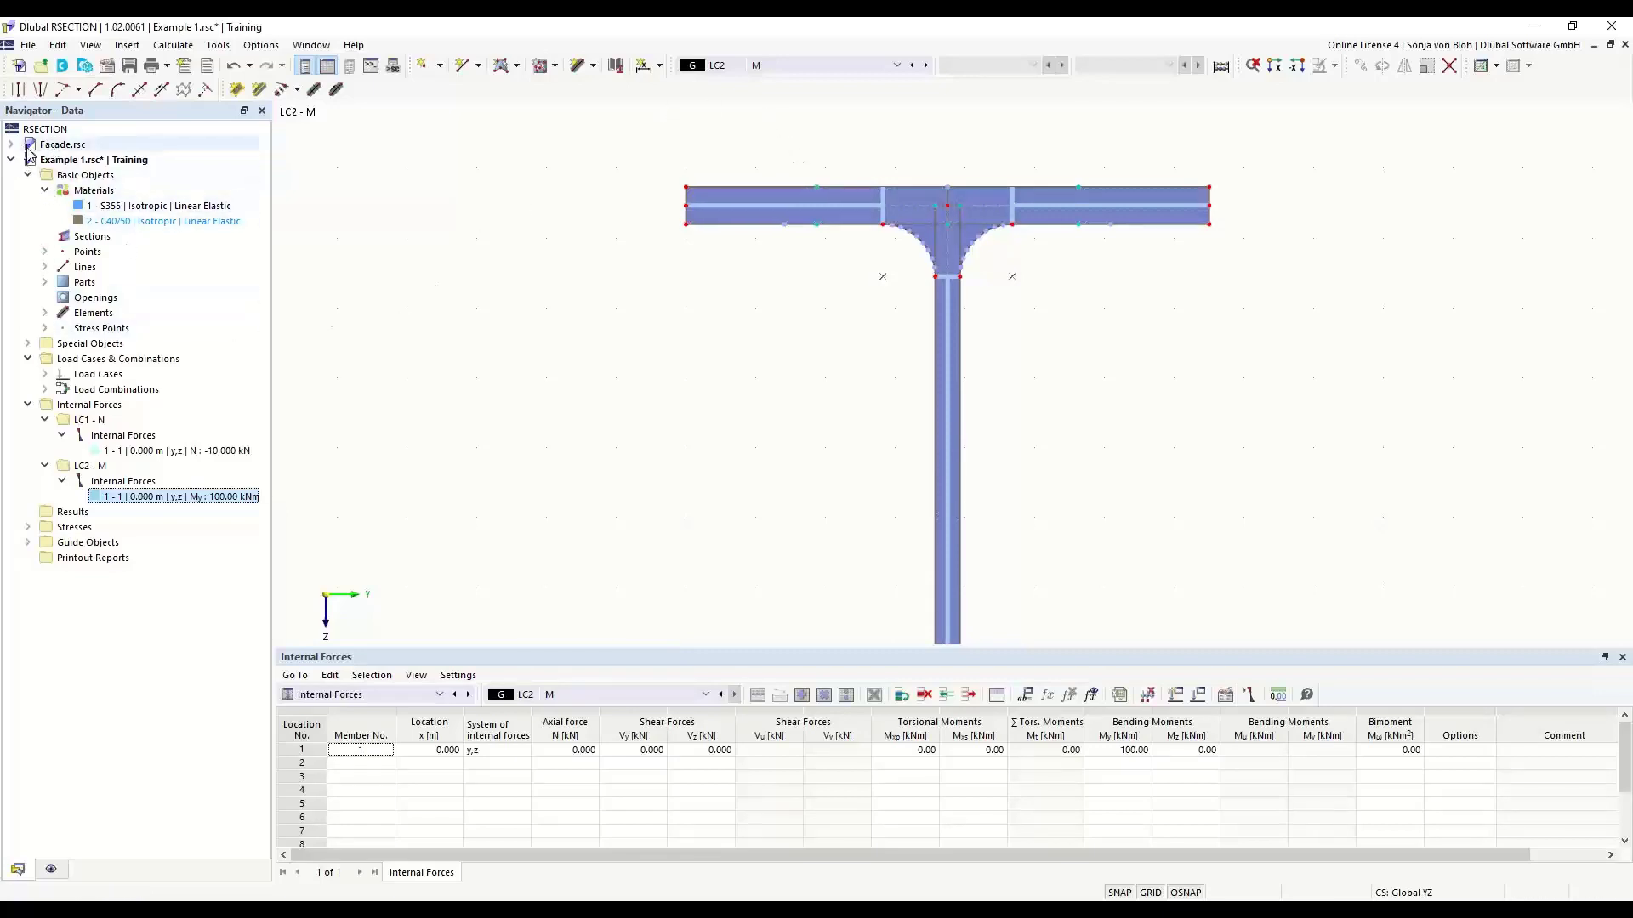
left_click(45, 329)
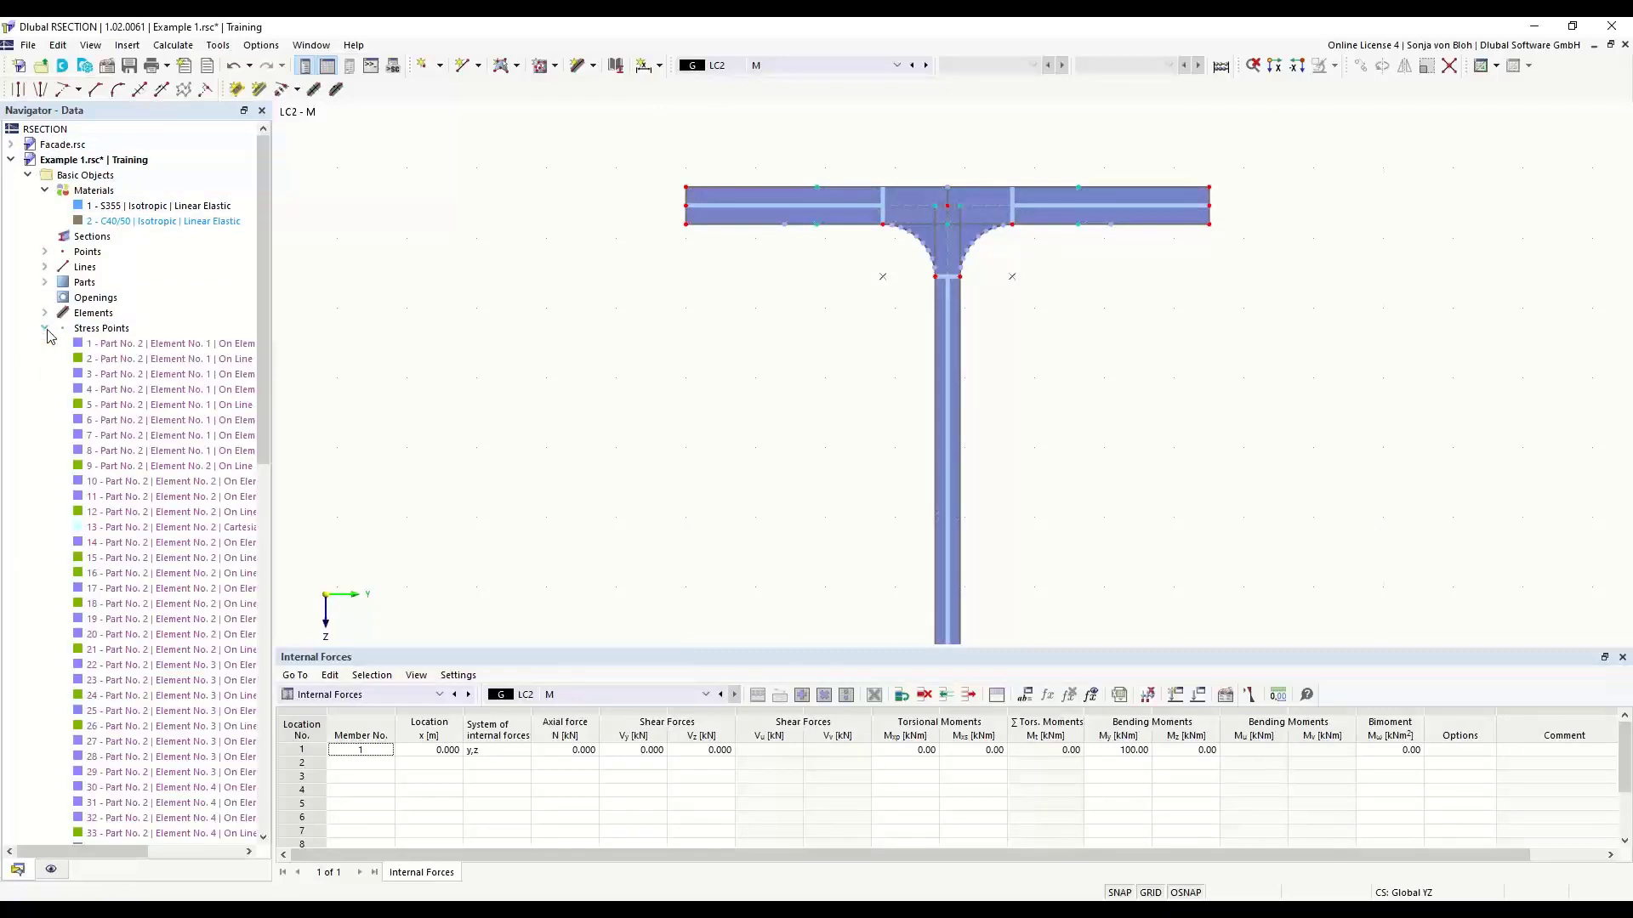
right_click(117, 332)
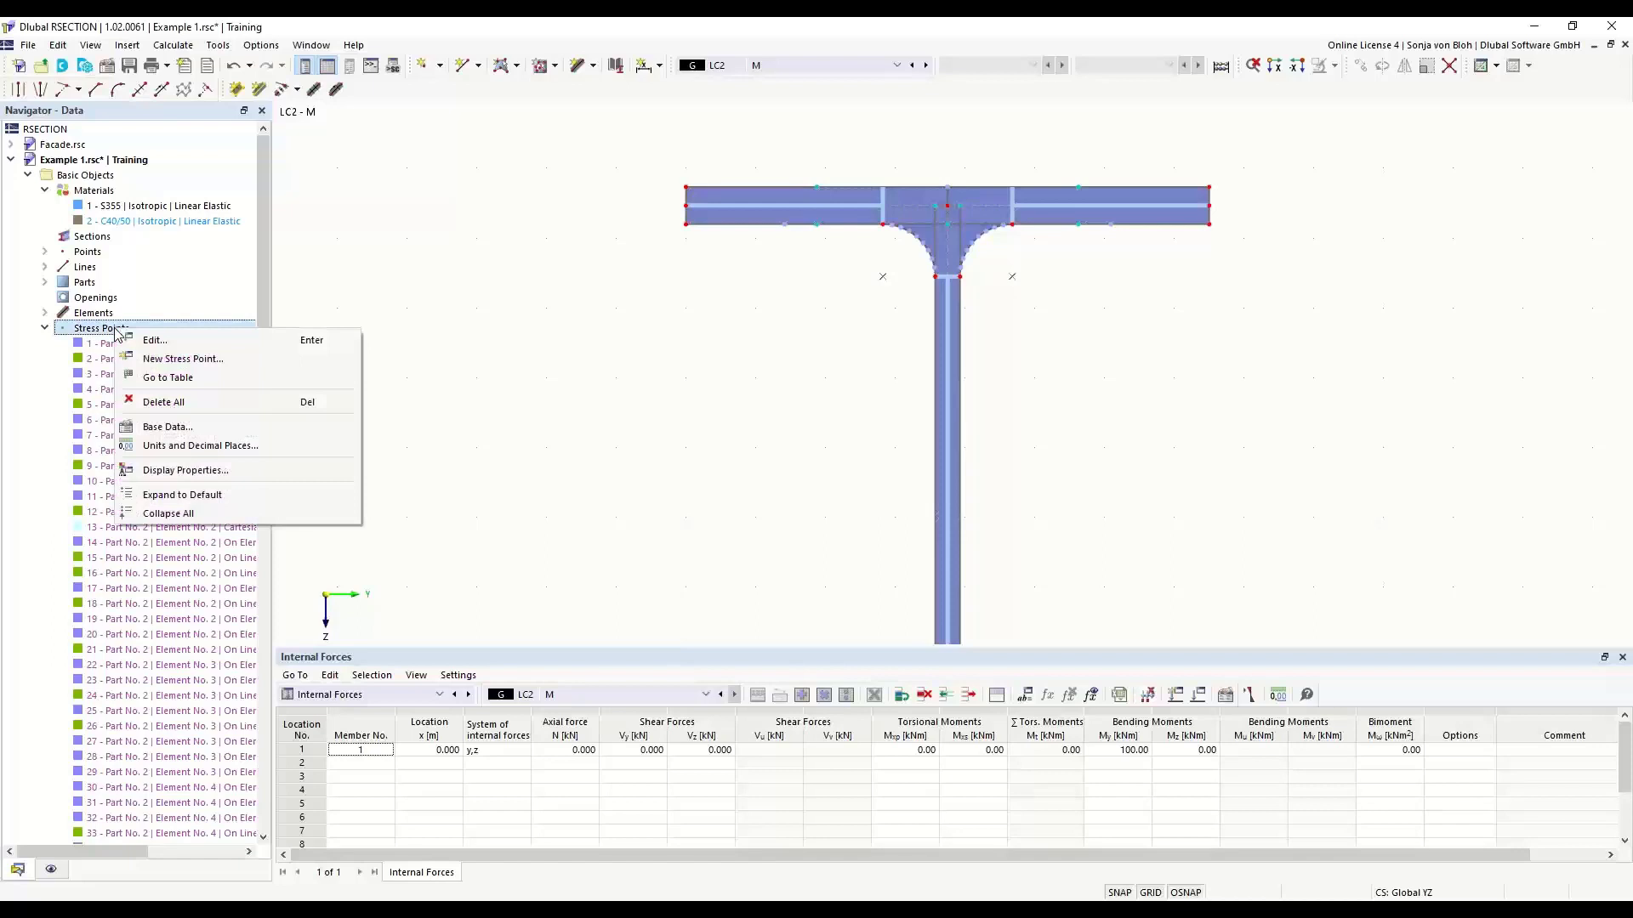
left_click(182, 362)
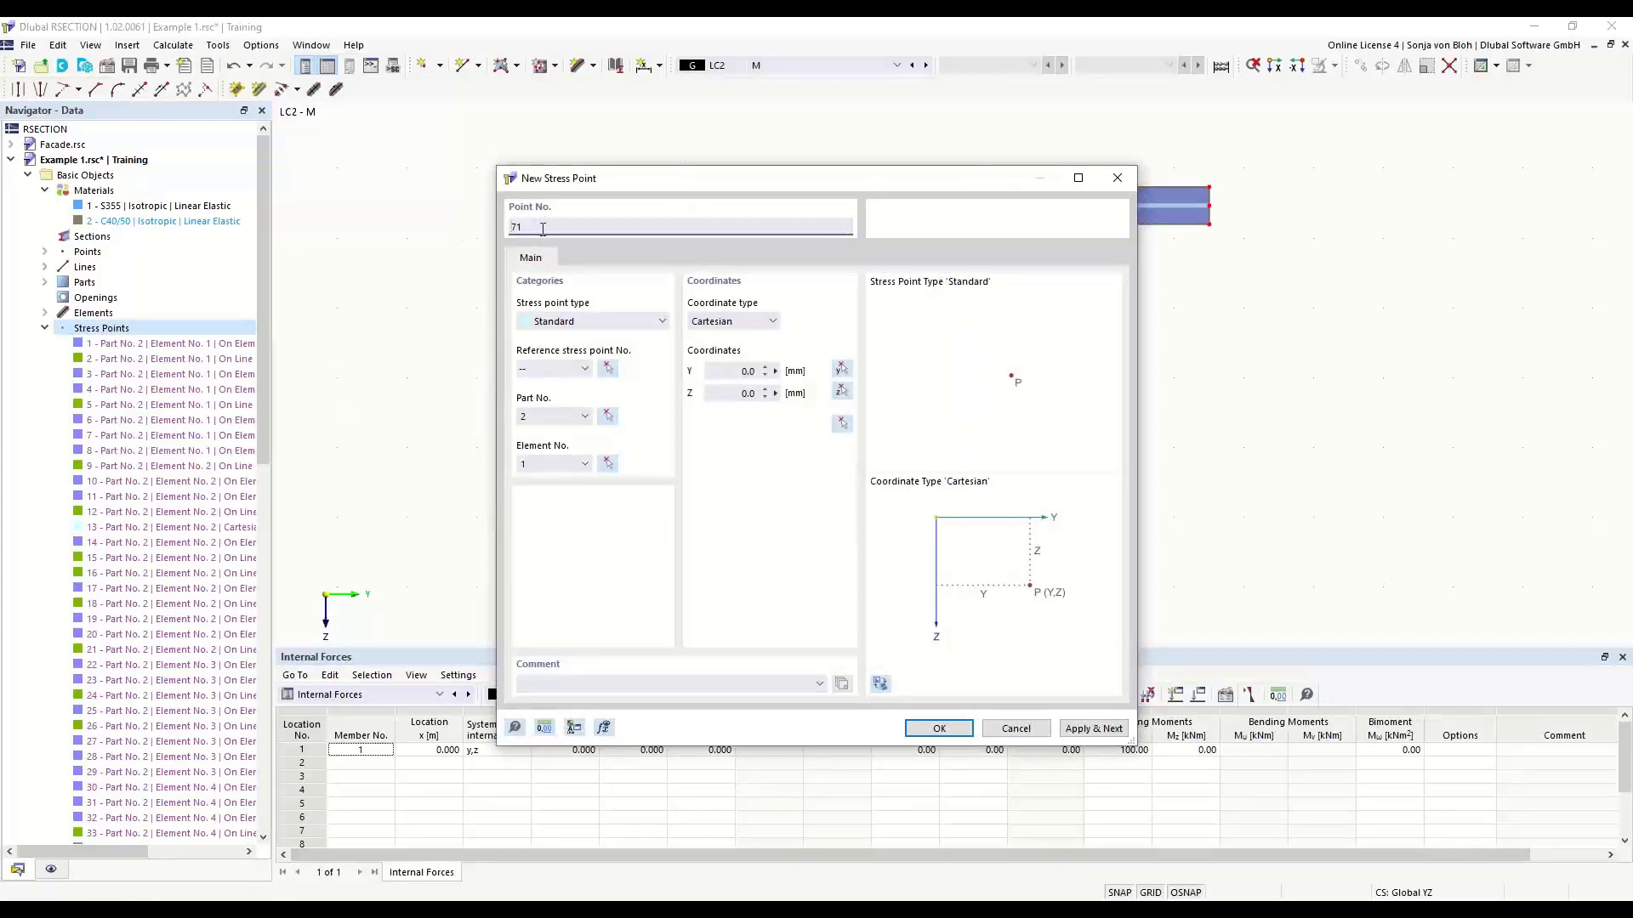
double_click(513, 224)
type("100")
double_click(749, 371)
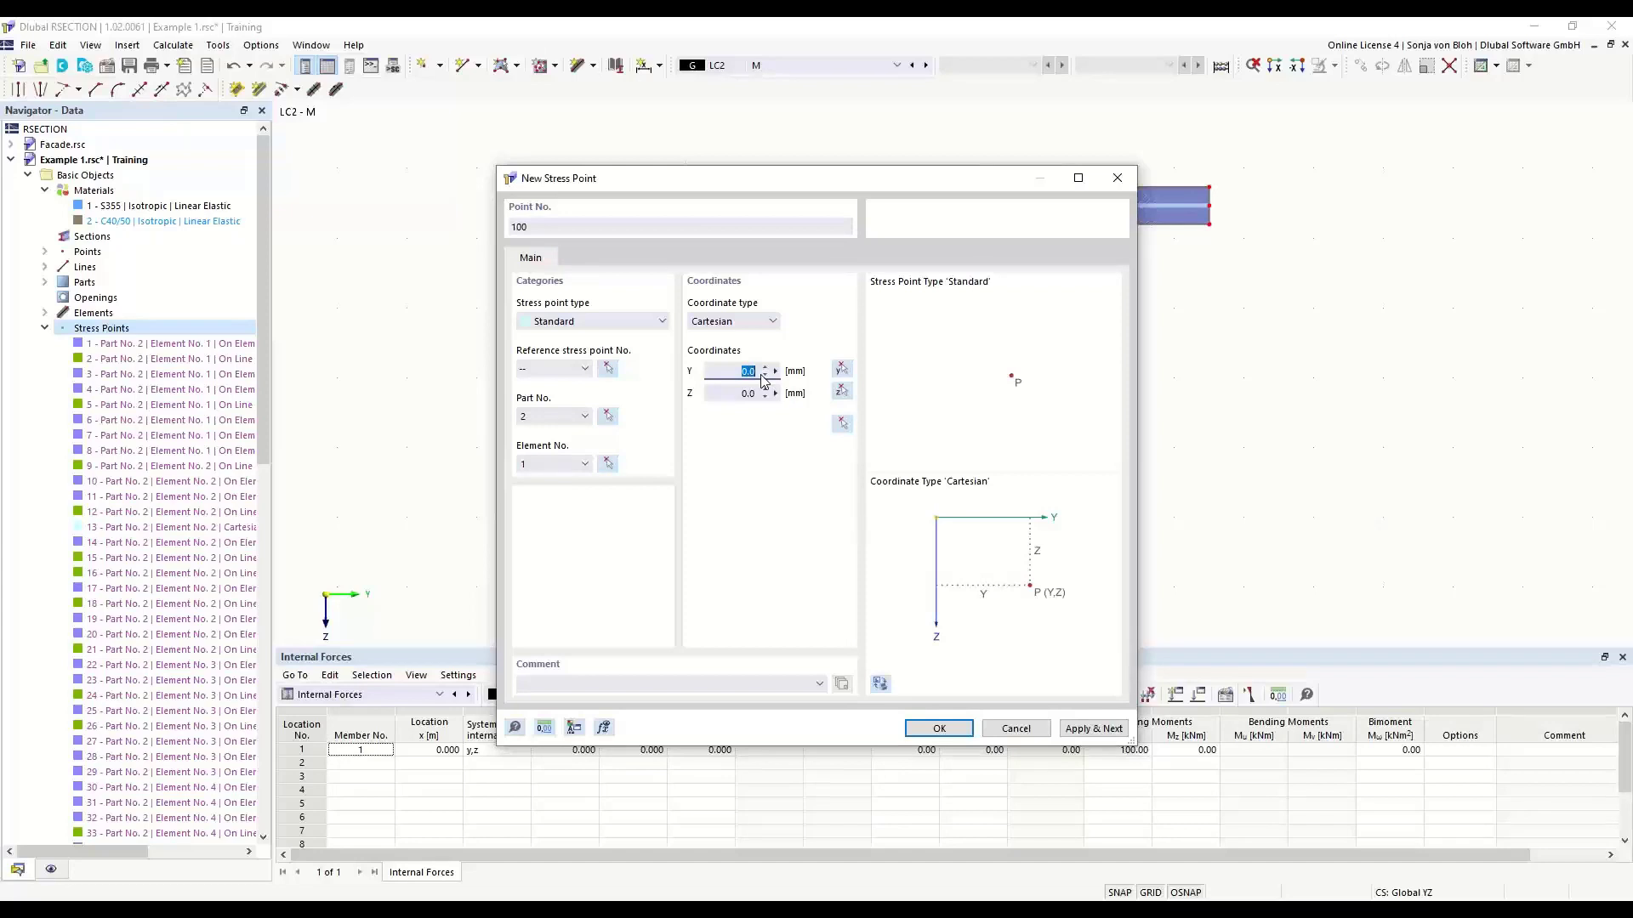
type("75")
double_click(731, 393)
type("-100")
left_click(720, 372)
left_click(933, 727)
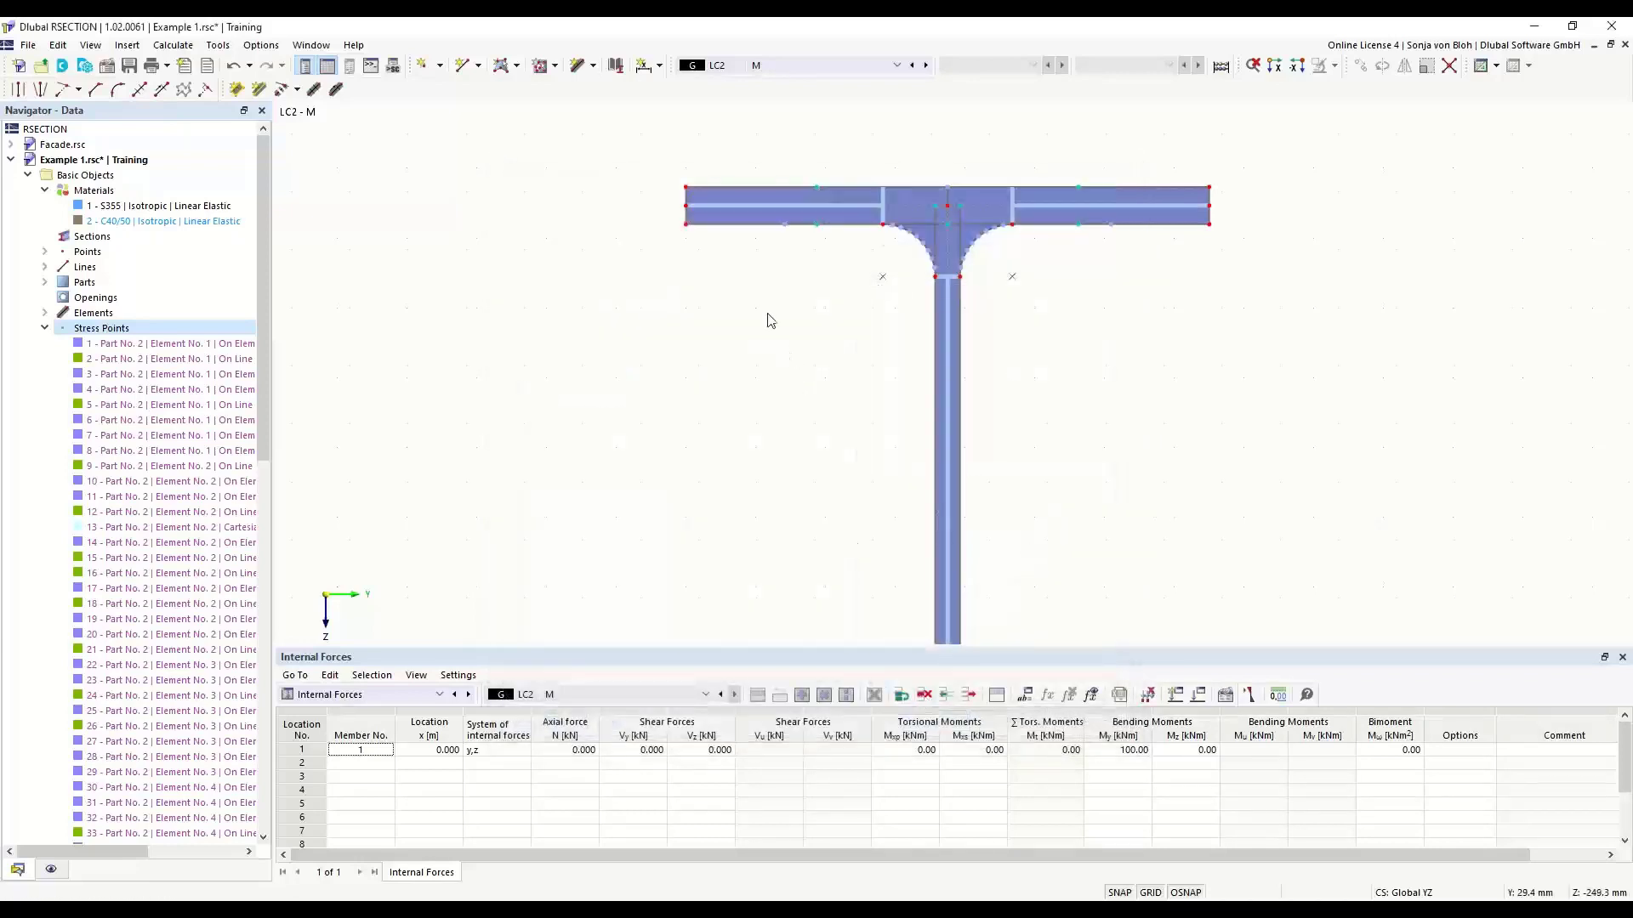
- Show the object numbering to locate stress point 100 on the web, and hide the numbering again
scroll(767, 314, "down", 4)
middle_click_drag(746, 489, 732, 253)
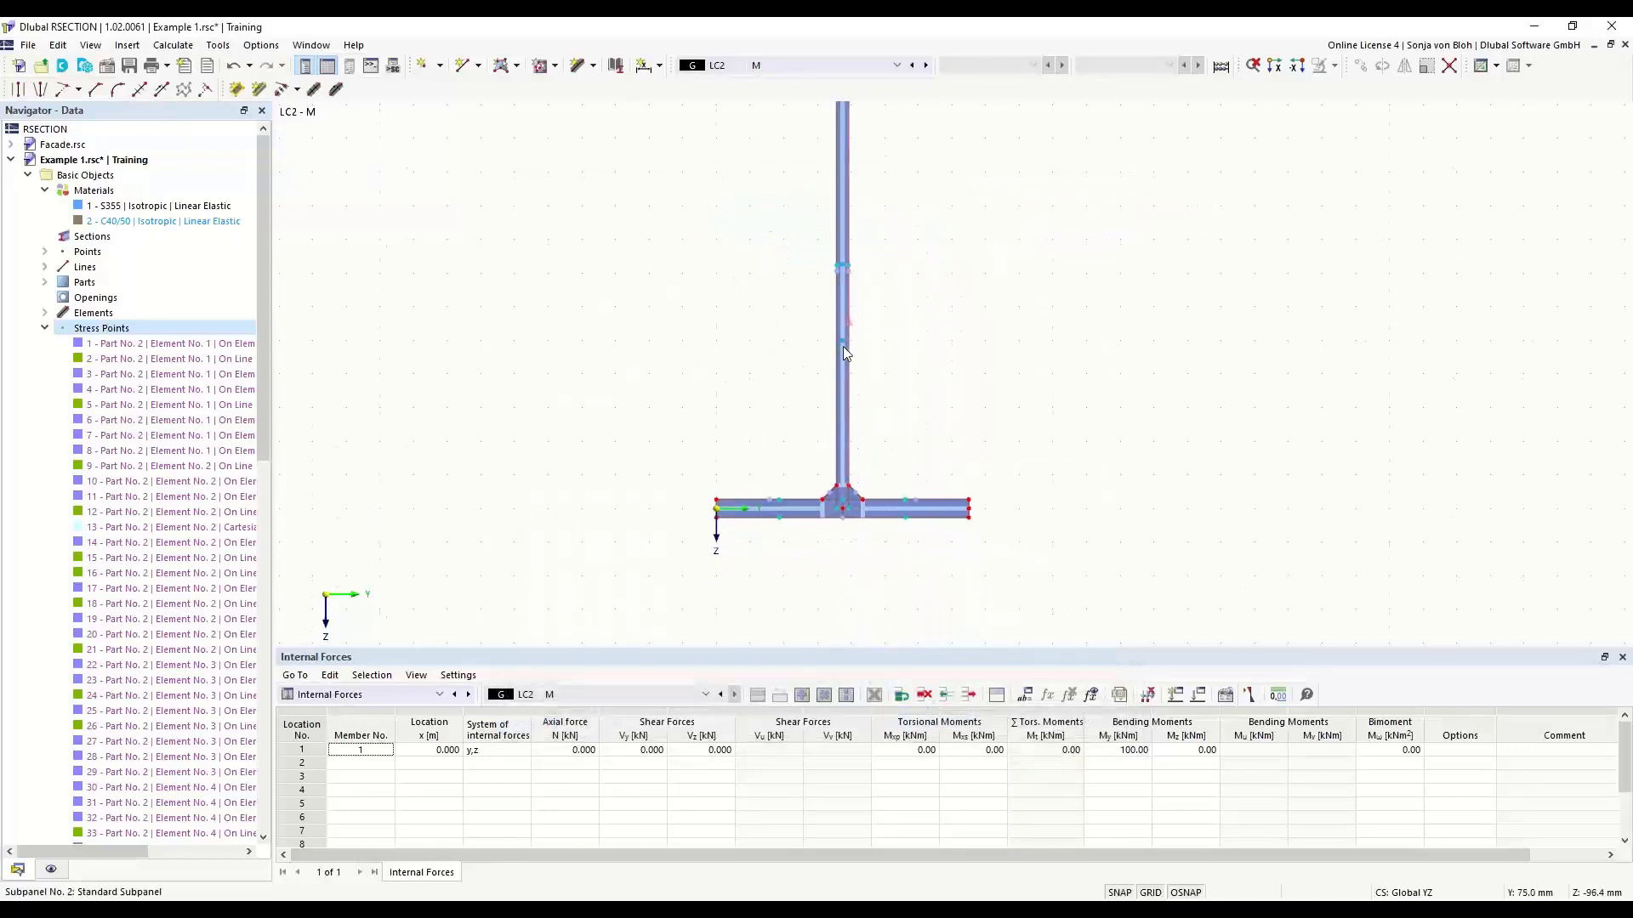
mouse_move(843, 340)
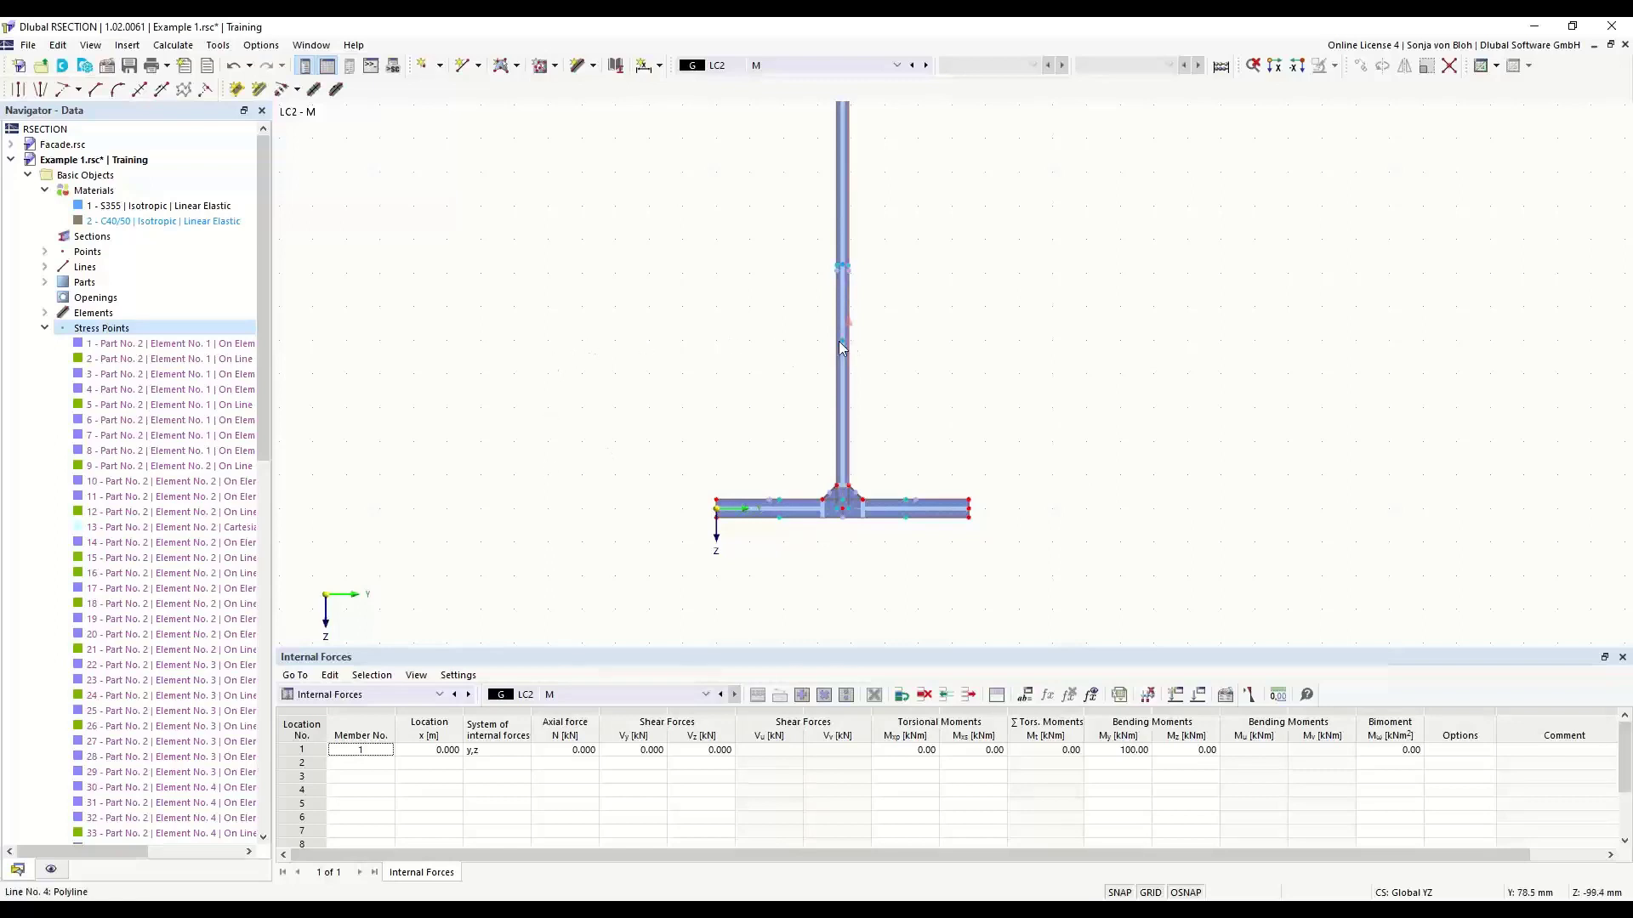
right_click(551, 300)
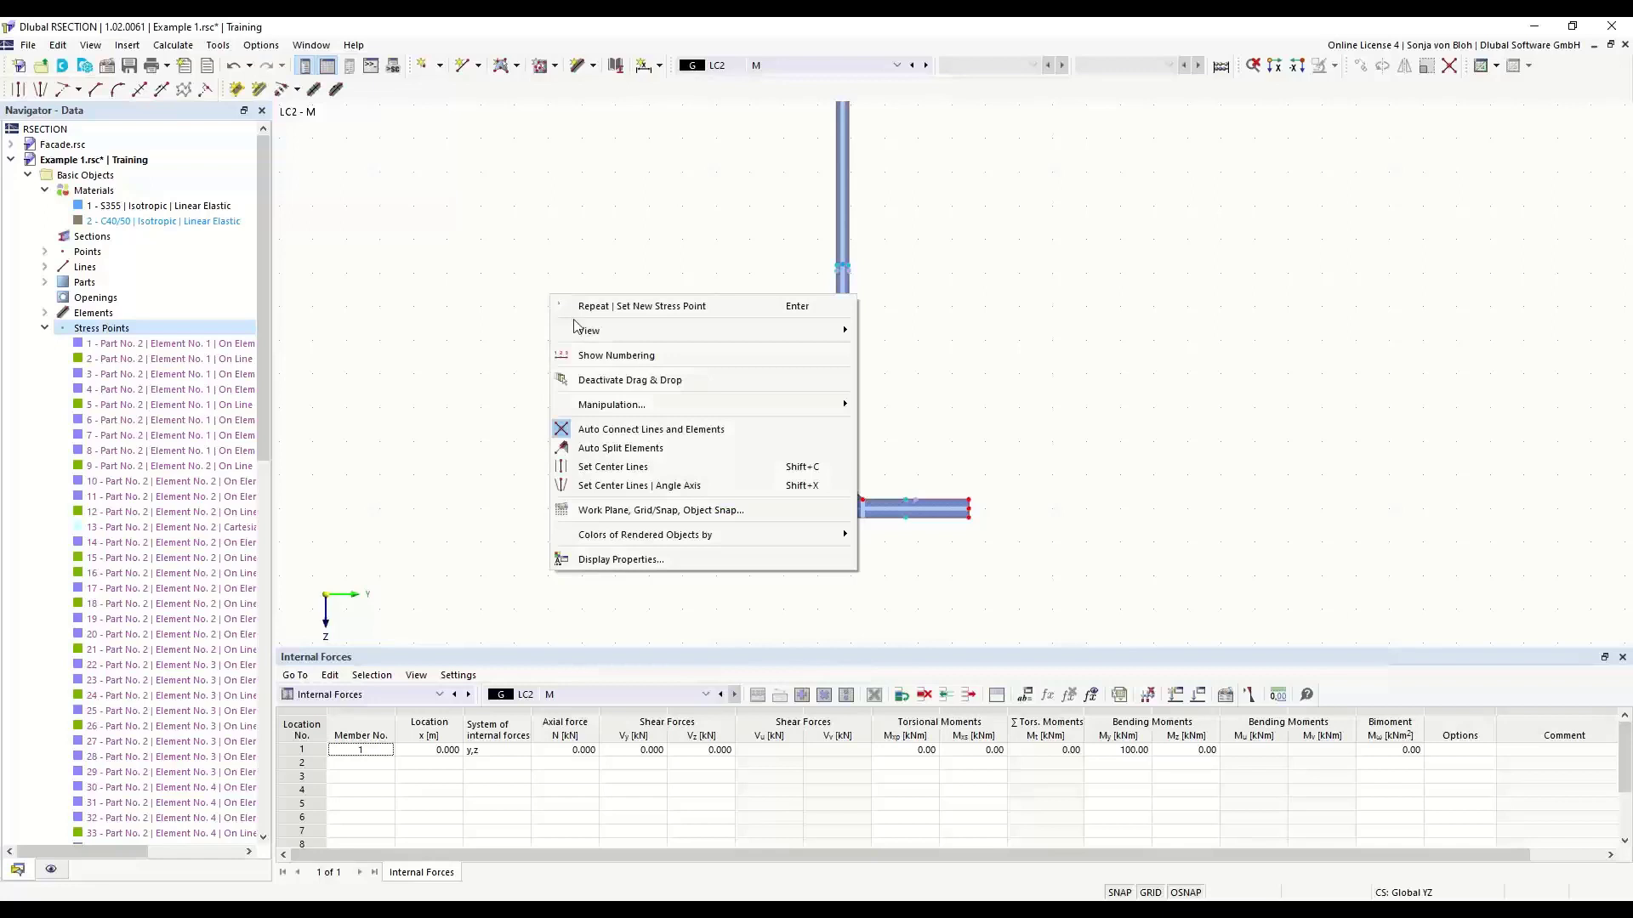
left_click(614, 356)
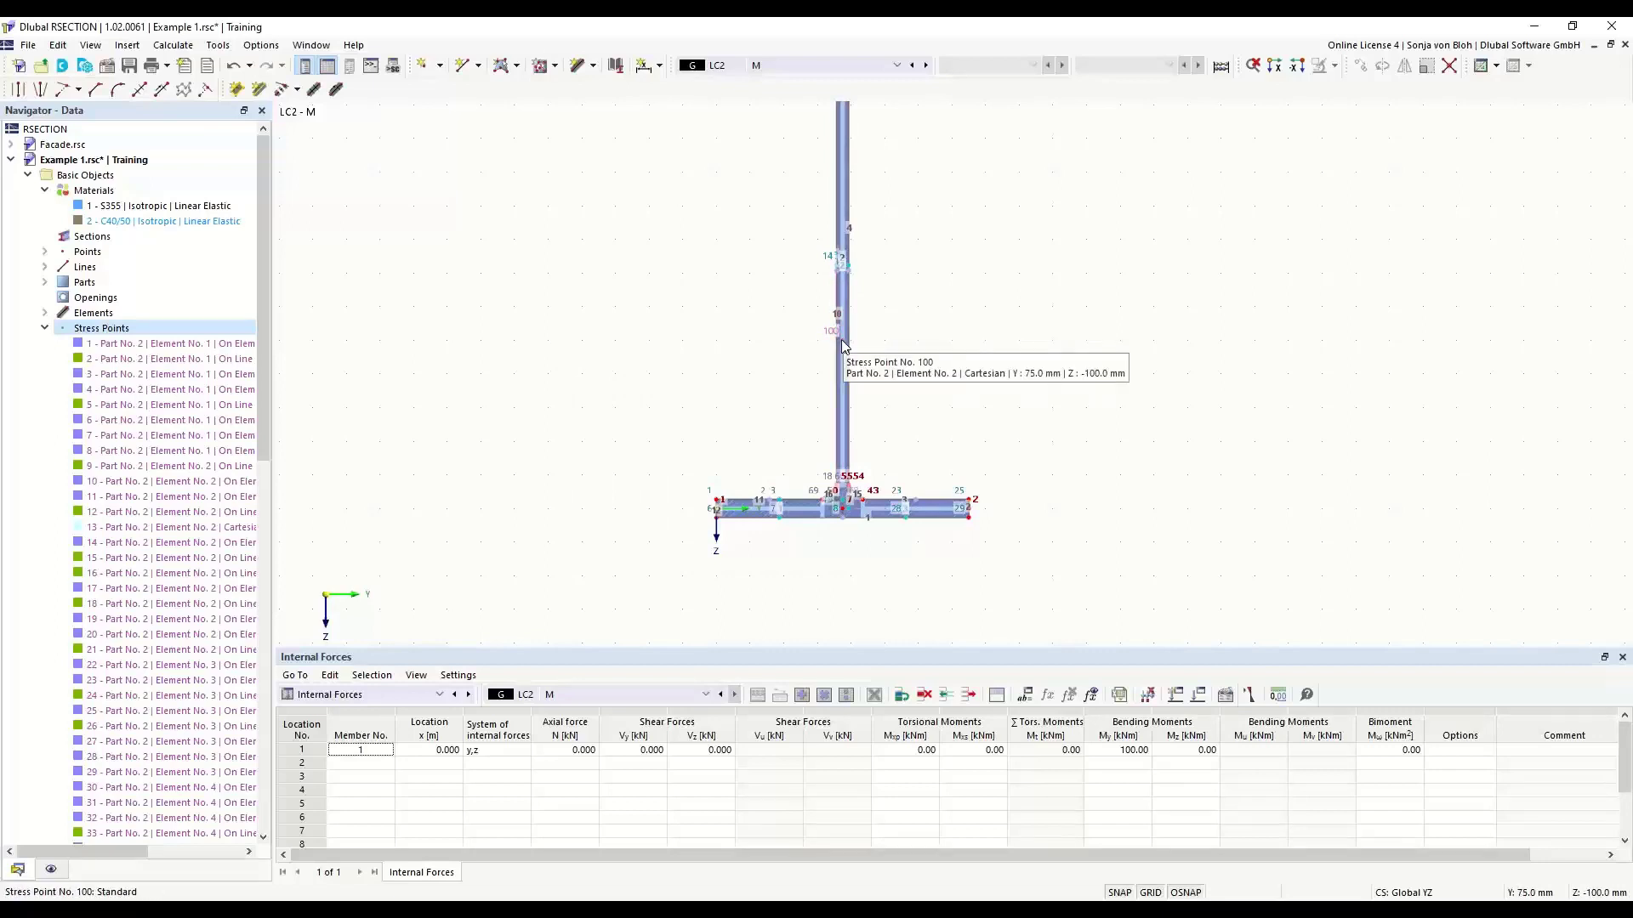
right_click(561, 308)
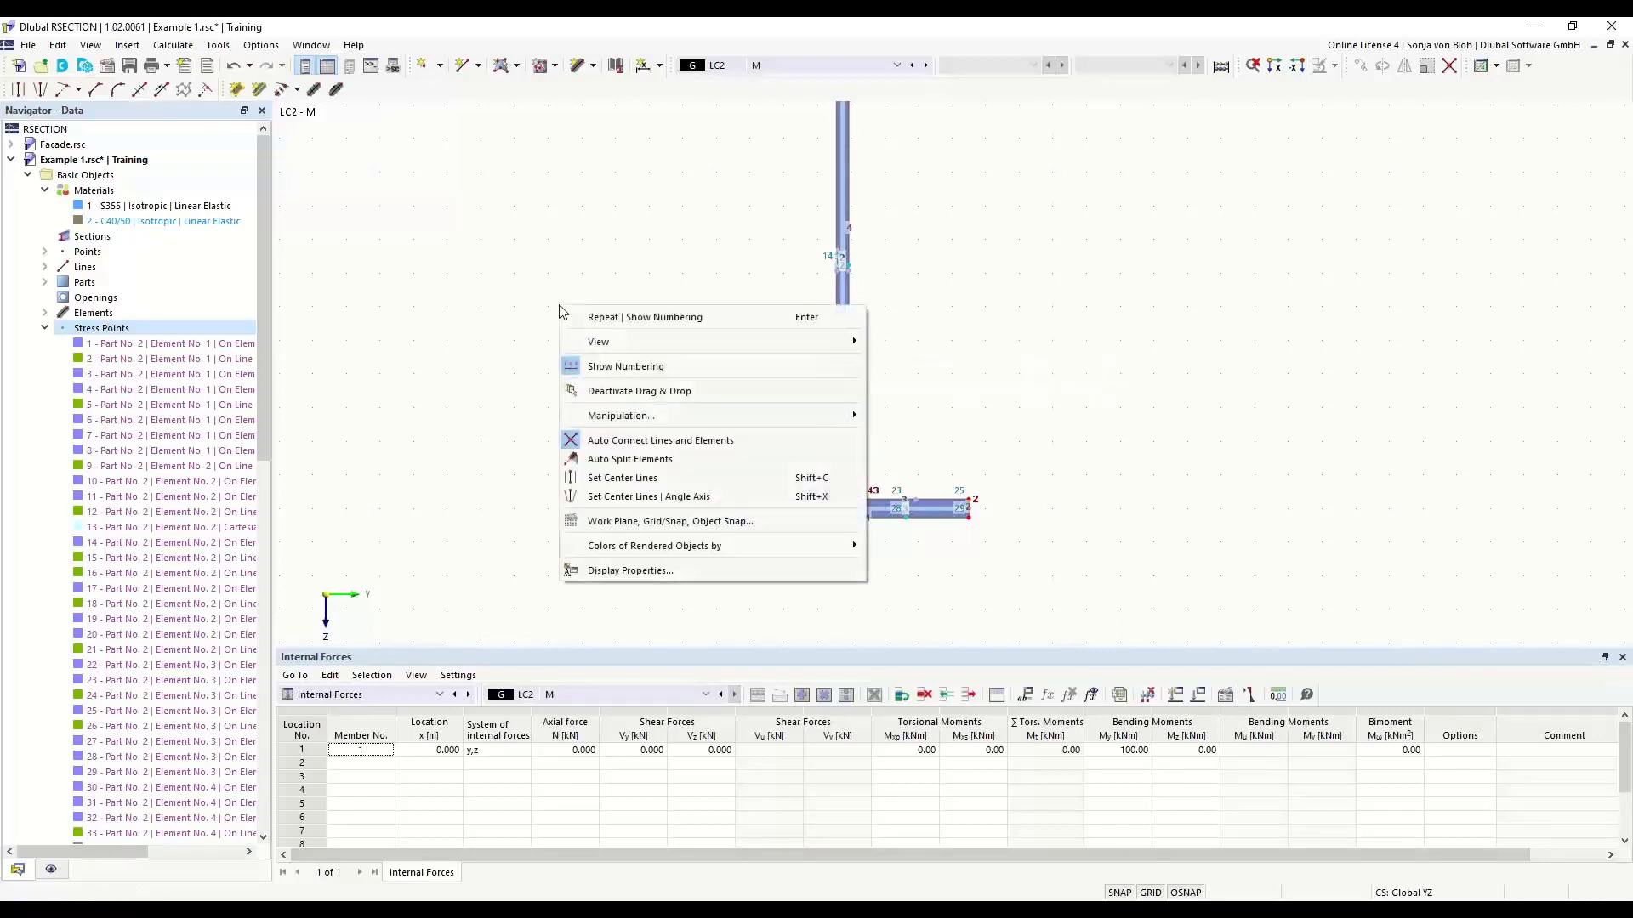
left_click(614, 367)
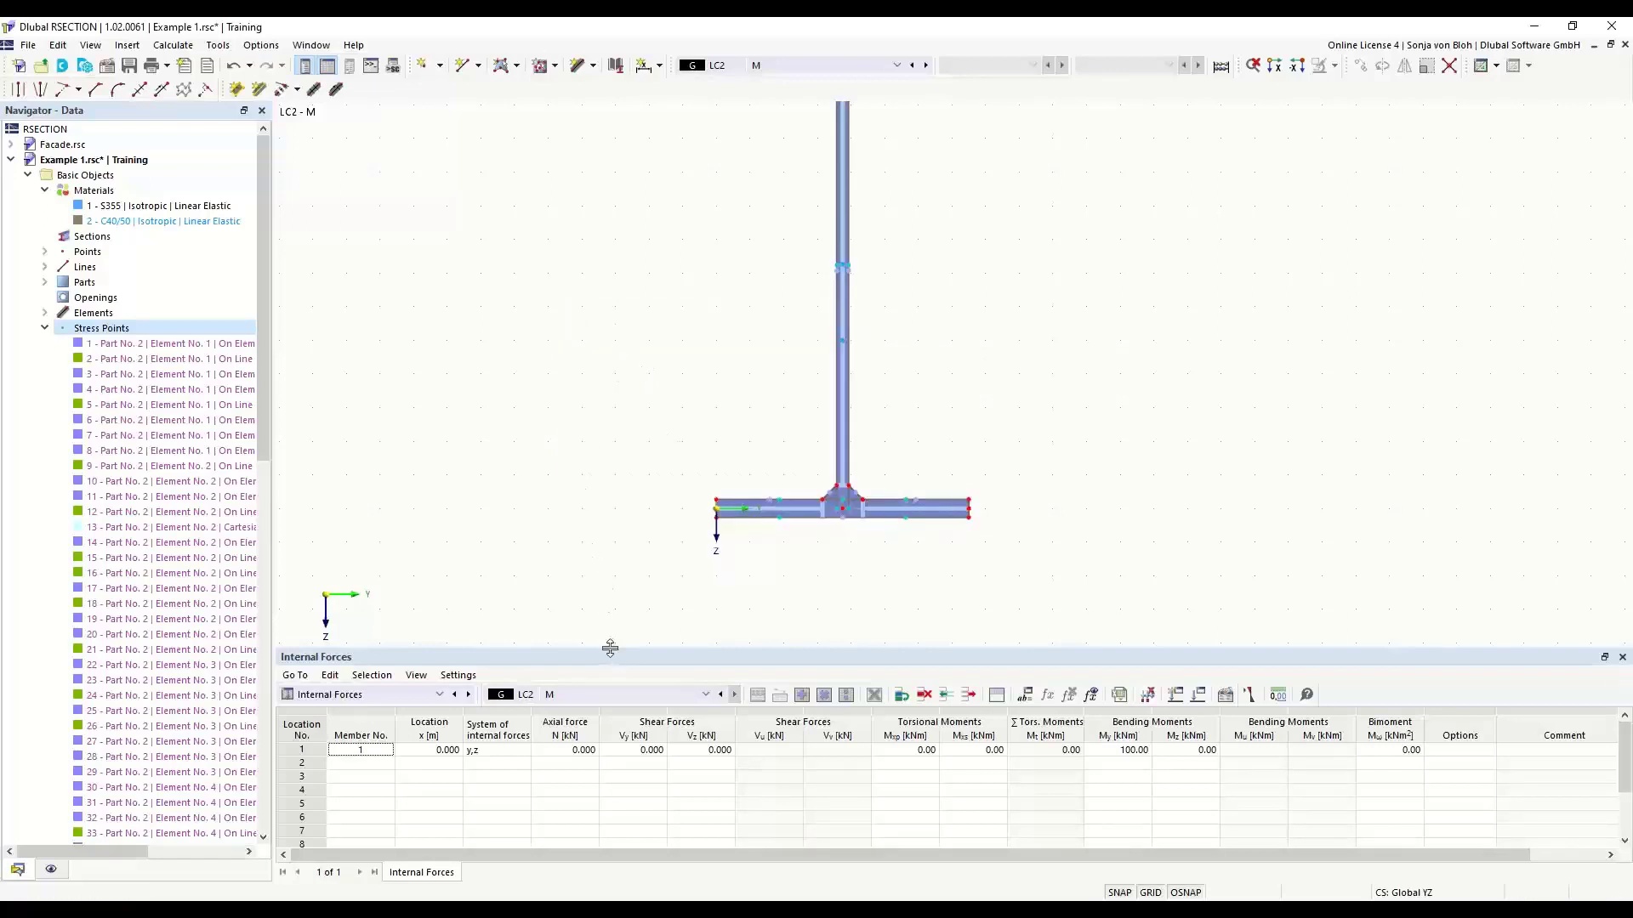
- Reduce the table area's height so the whole I-section fits in view, and open the Display navigator
left_click_drag(609, 656, 627, 726)
mouse_move(592, 365)
middle_mouse_down()
mouse_move(591, 503)
mouse_move(602, 470)
middle_mouse_up()
scroll(561, 370, "down", 1)
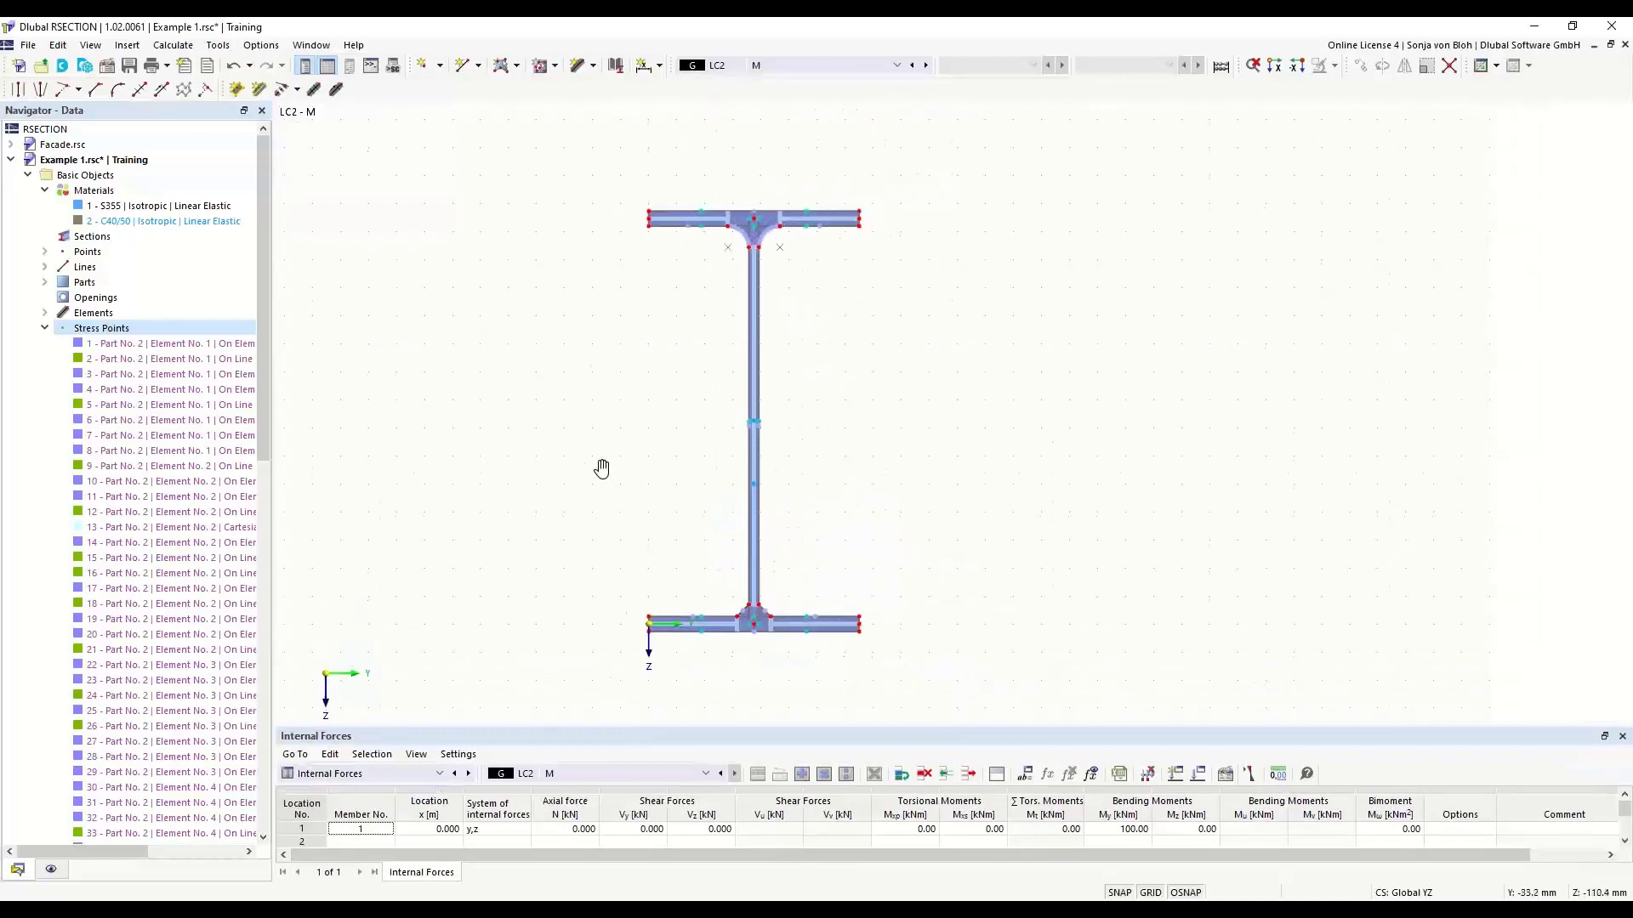
left_click(51, 869)
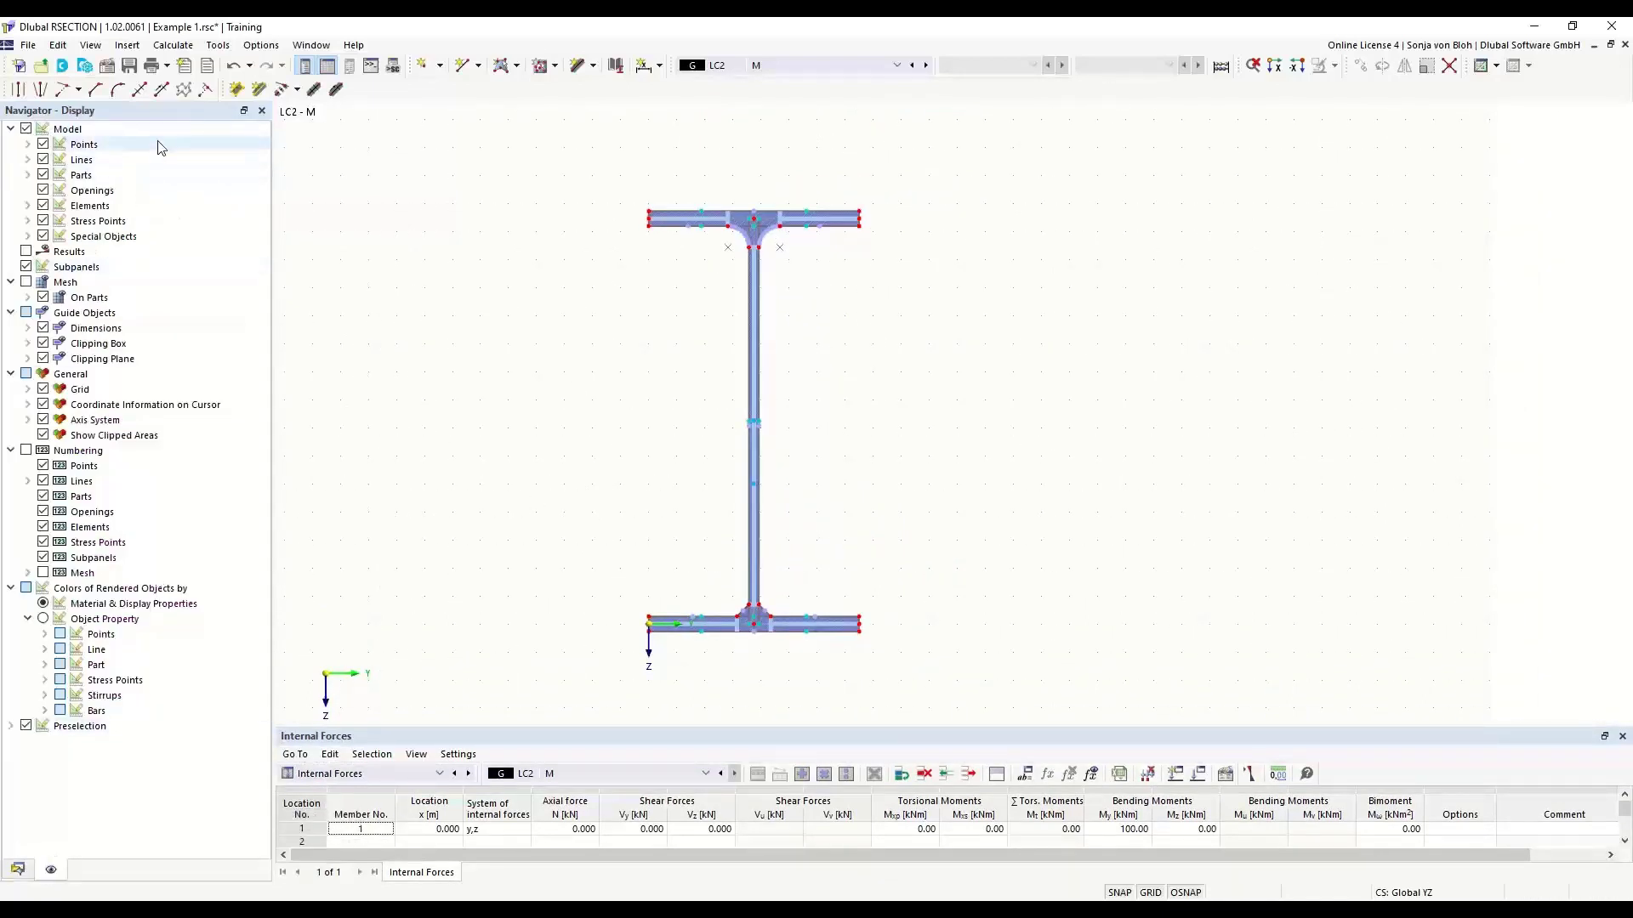
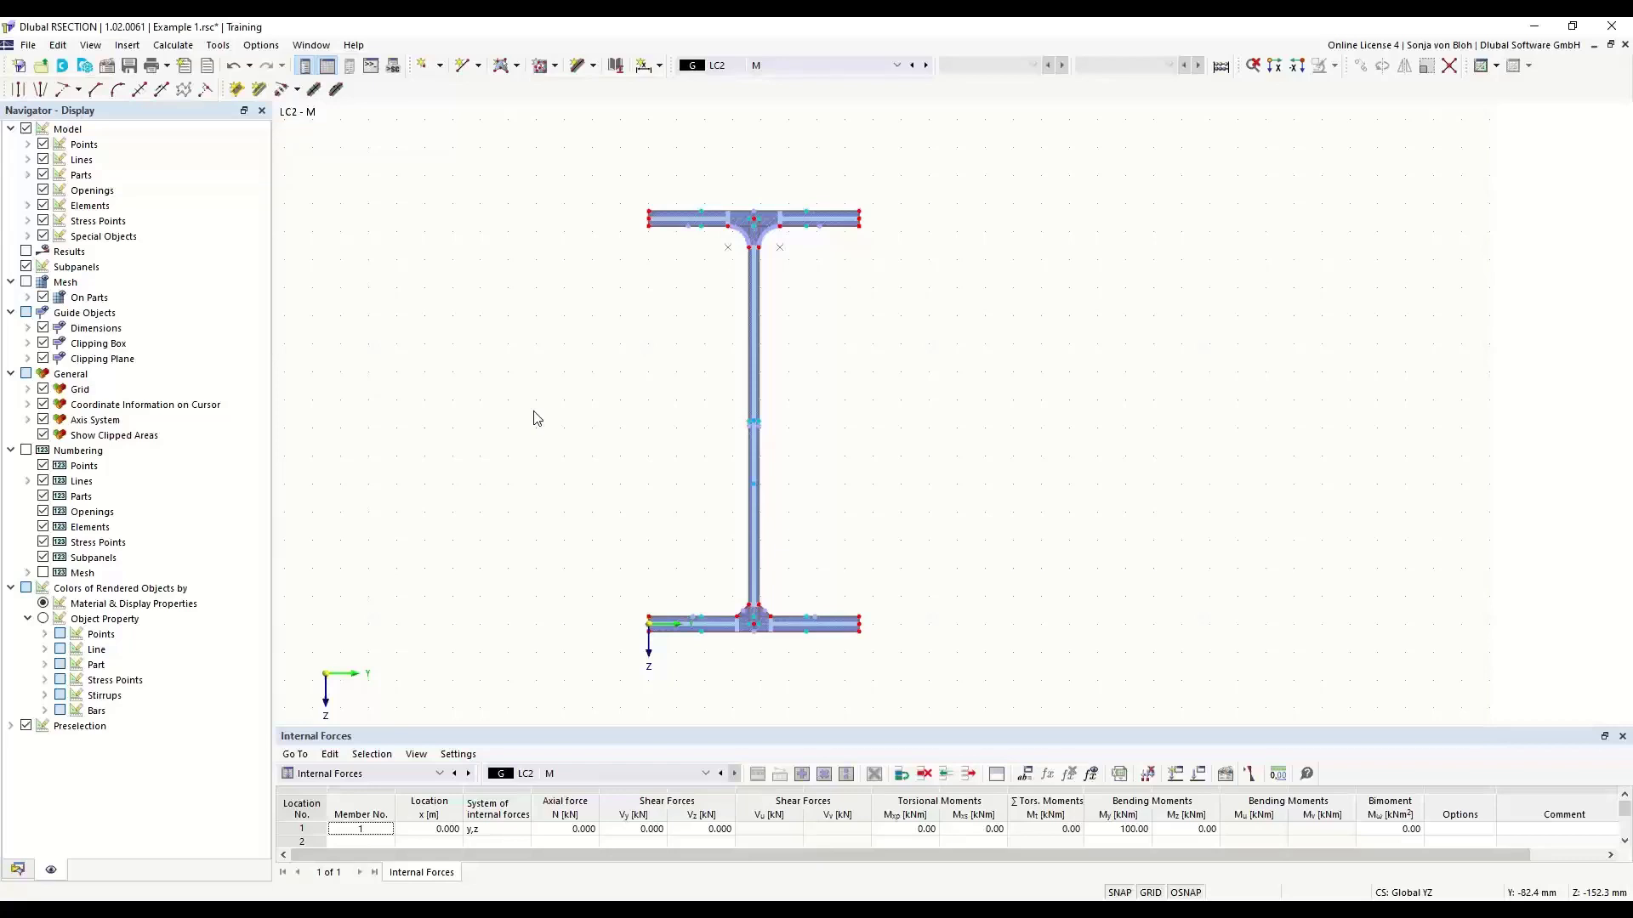
- Open the stress configuration in the model data and review the definition of the total normal stress σx,tot
left_click(18, 869)
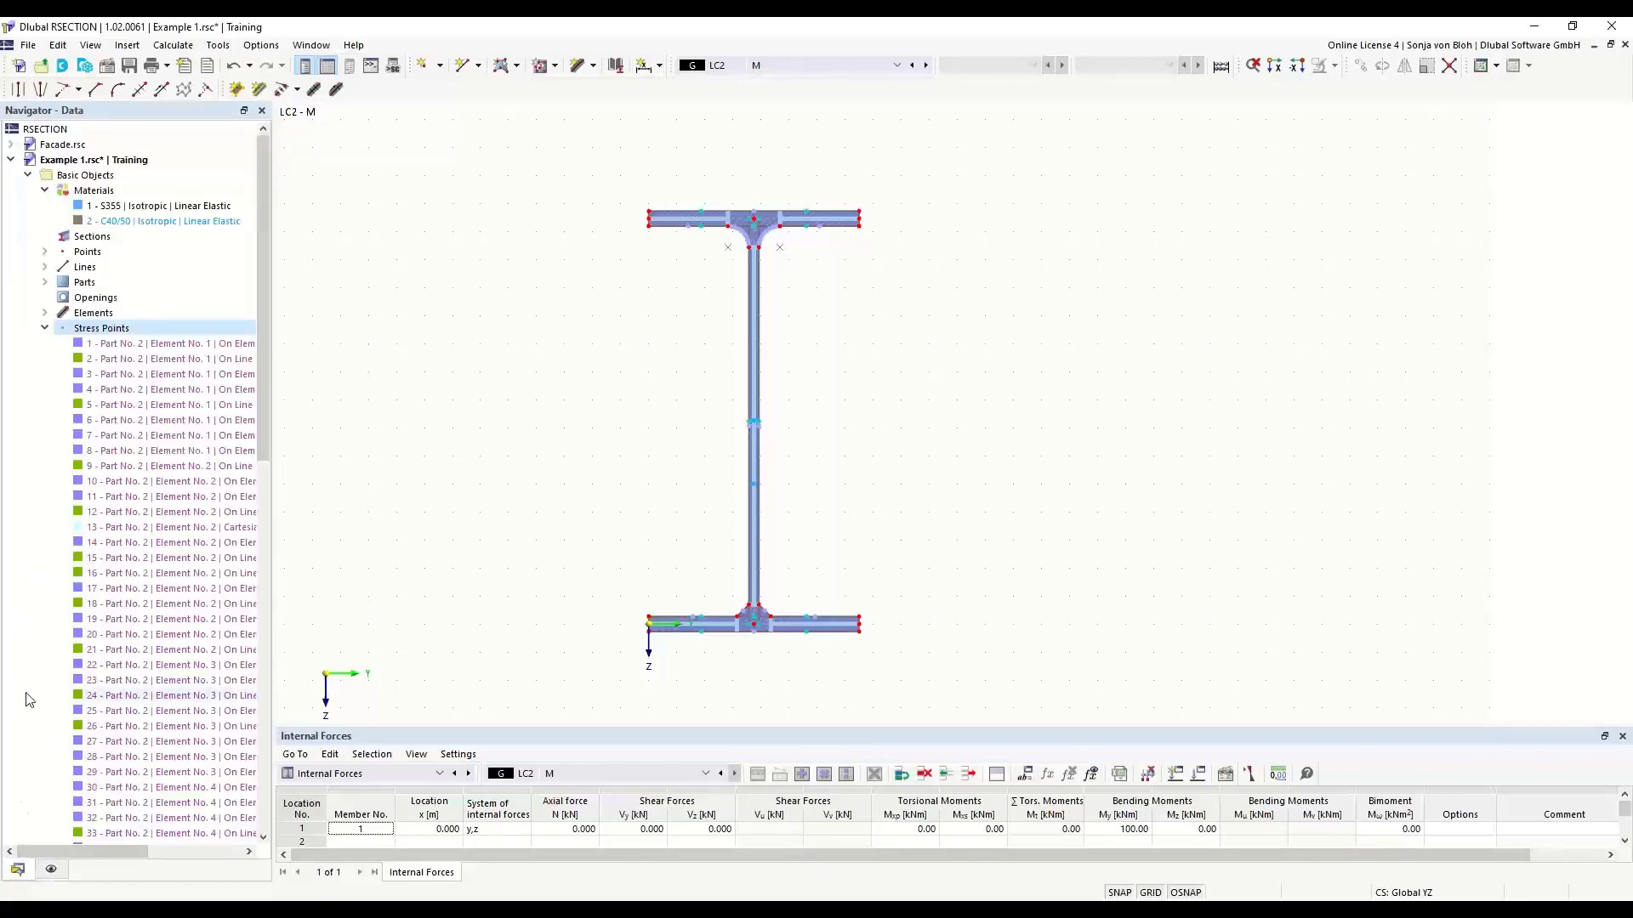
left_click(45, 330)
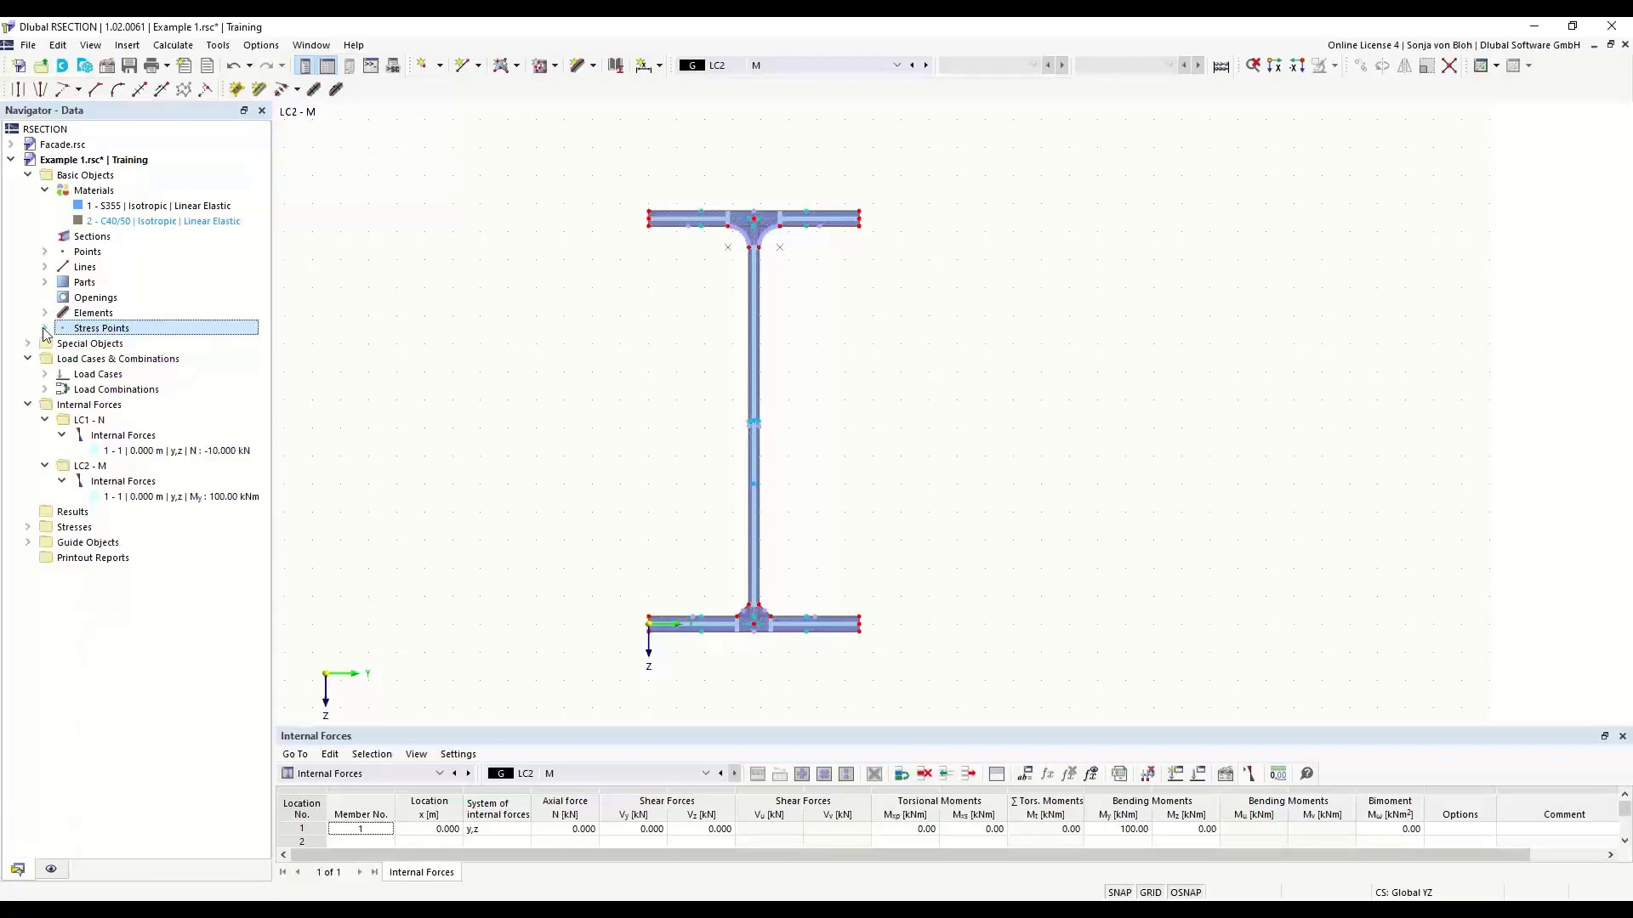
left_click(30, 529)
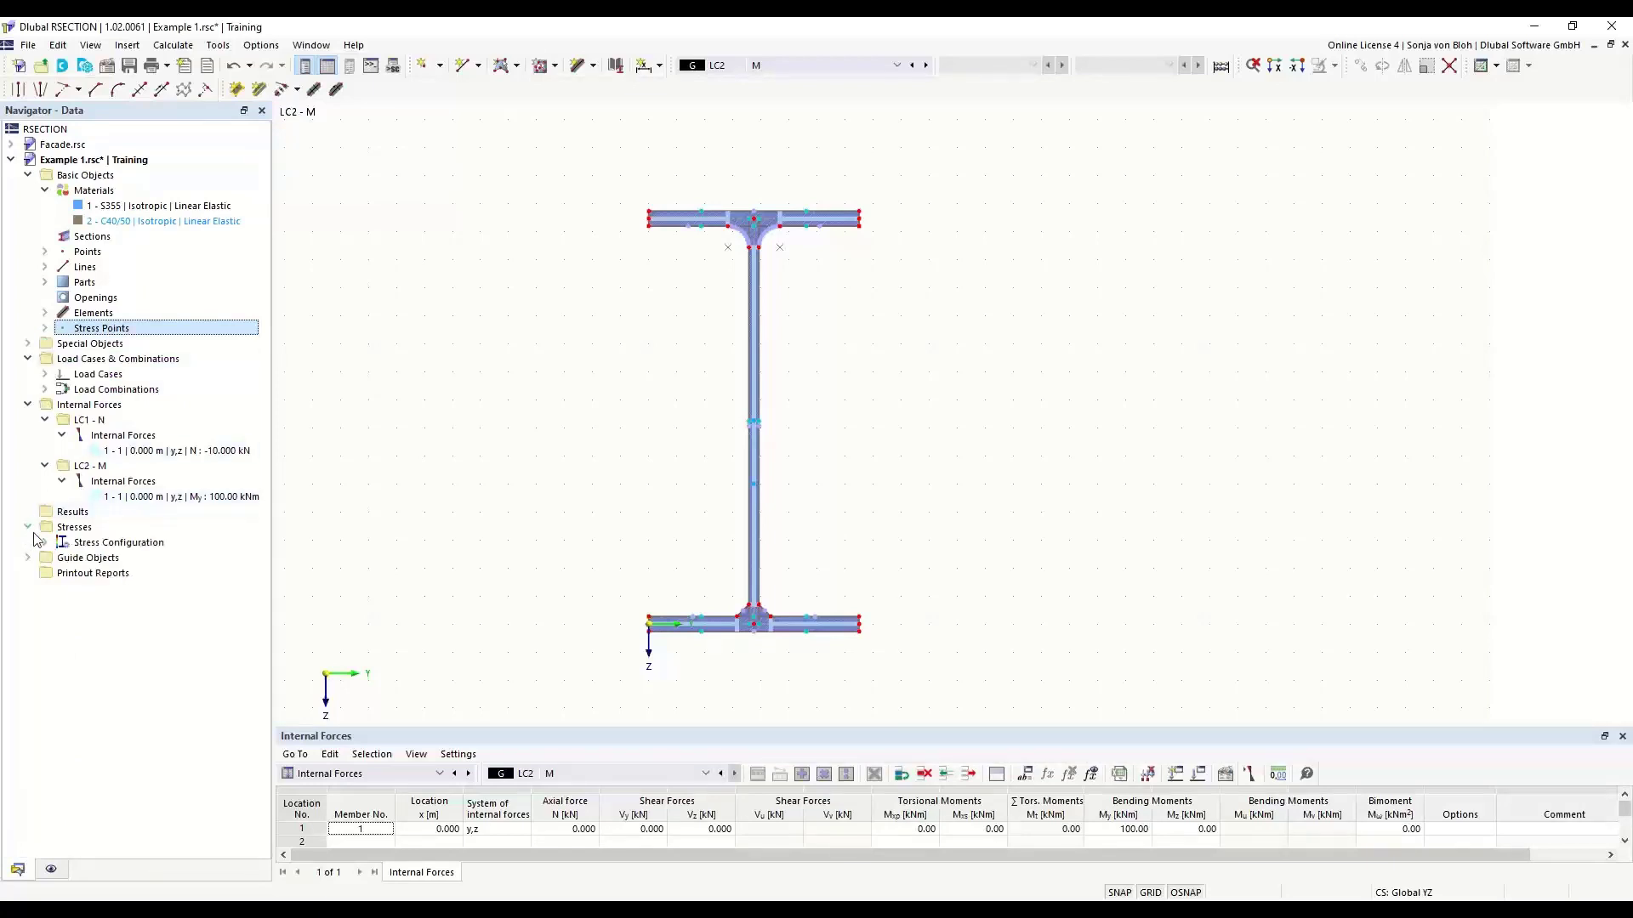
left_click(45, 543)
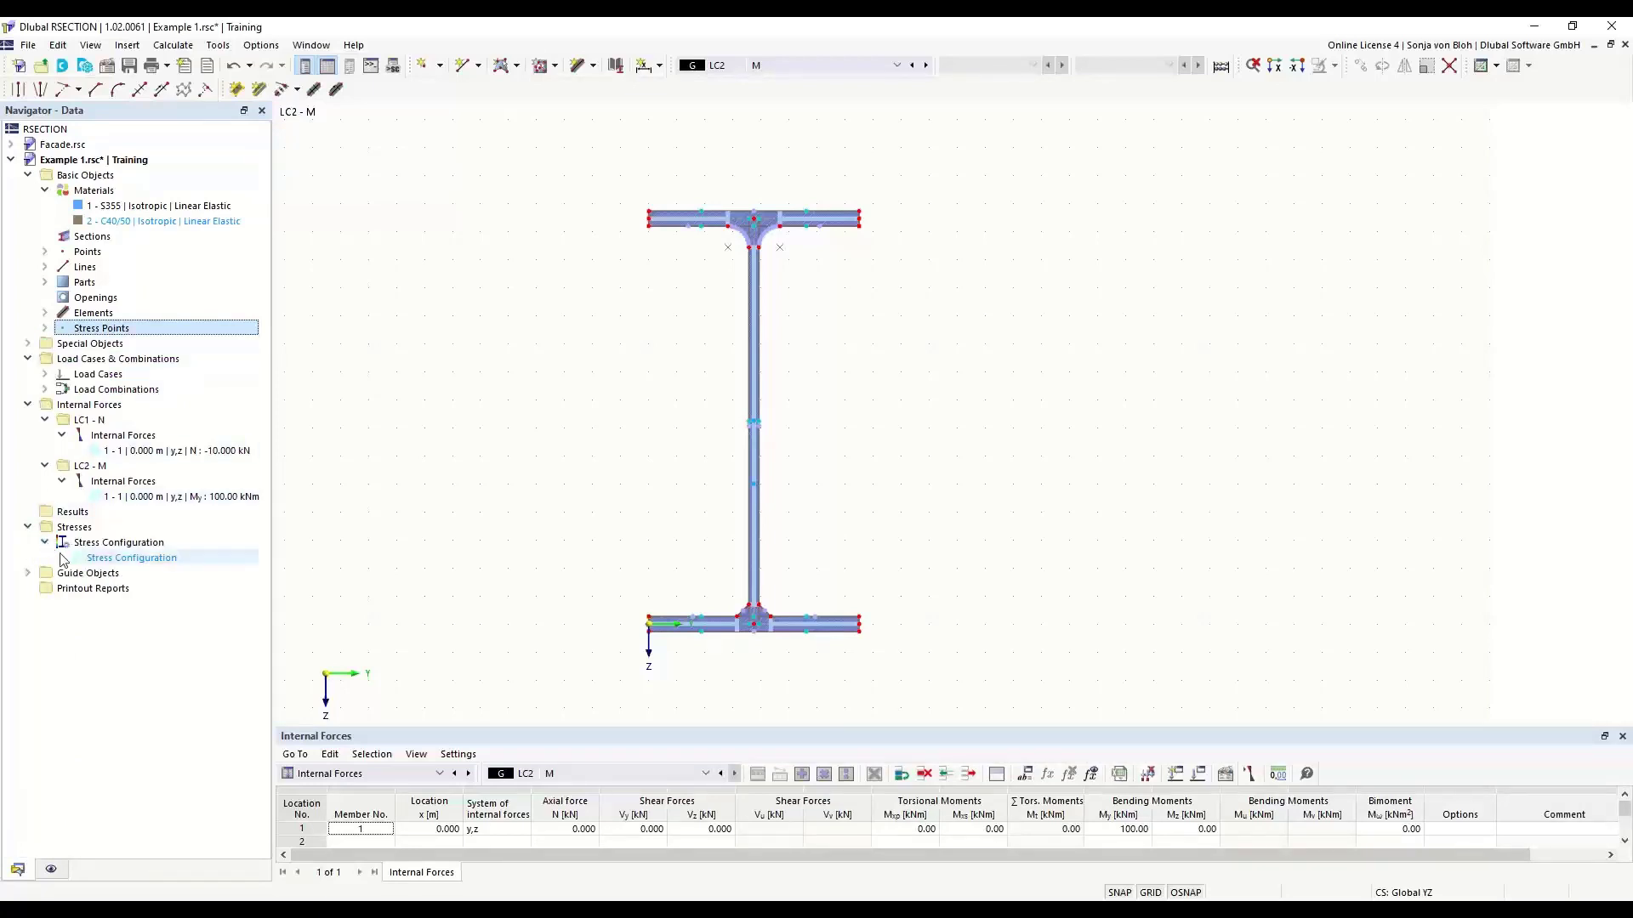
left_click(130, 560)
double_click(130, 559)
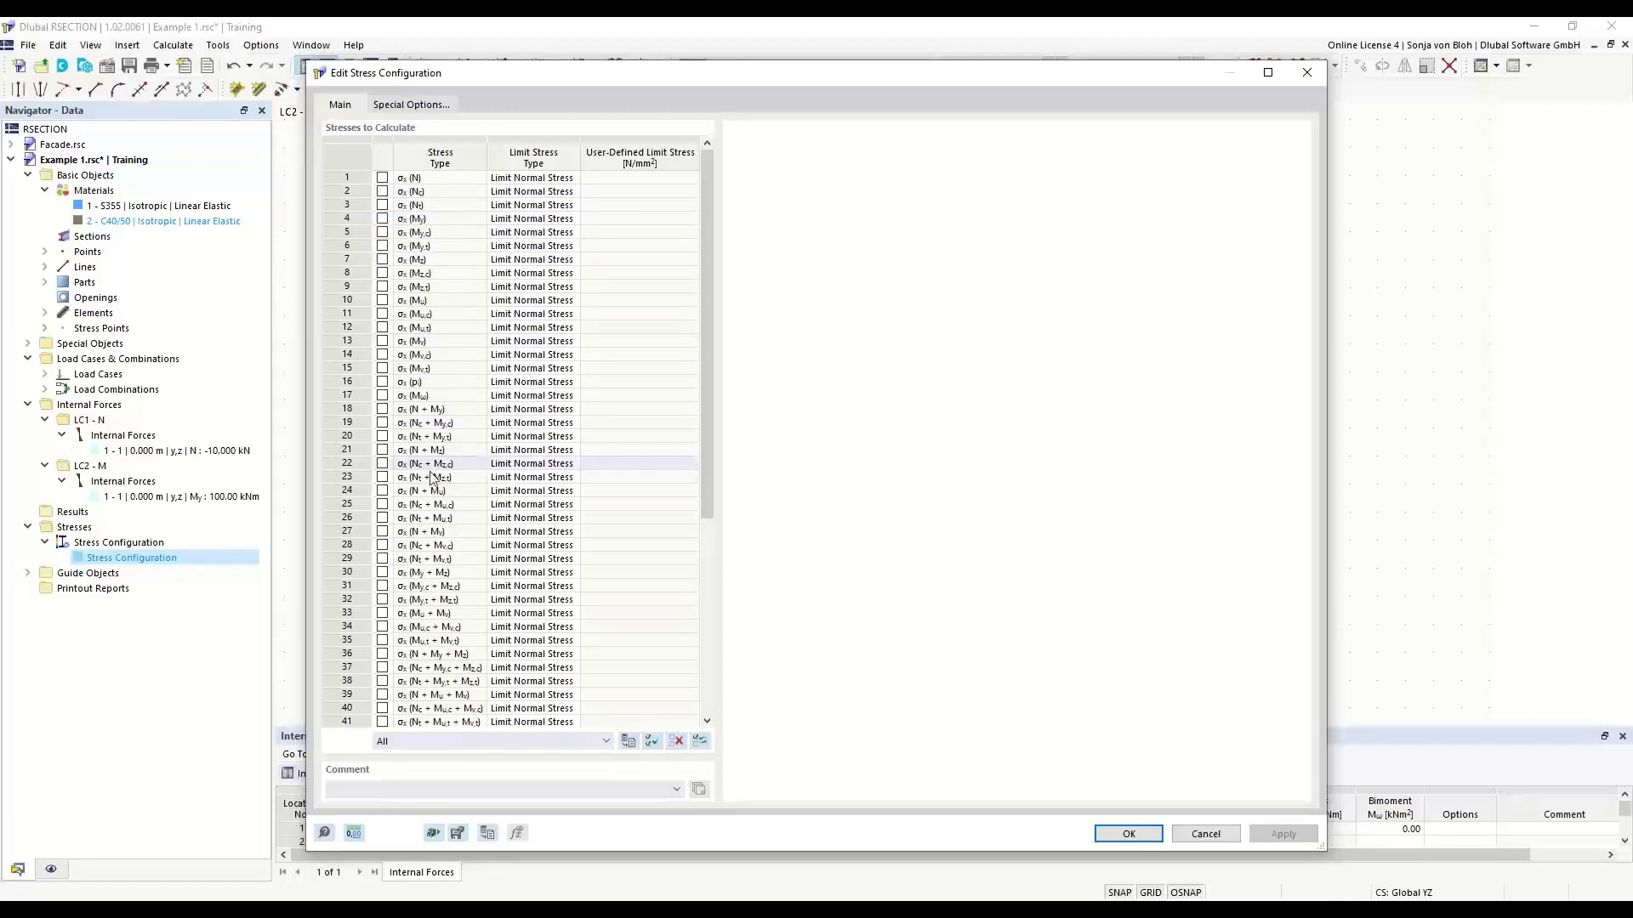
left_click_drag(710, 483, 699, 639)
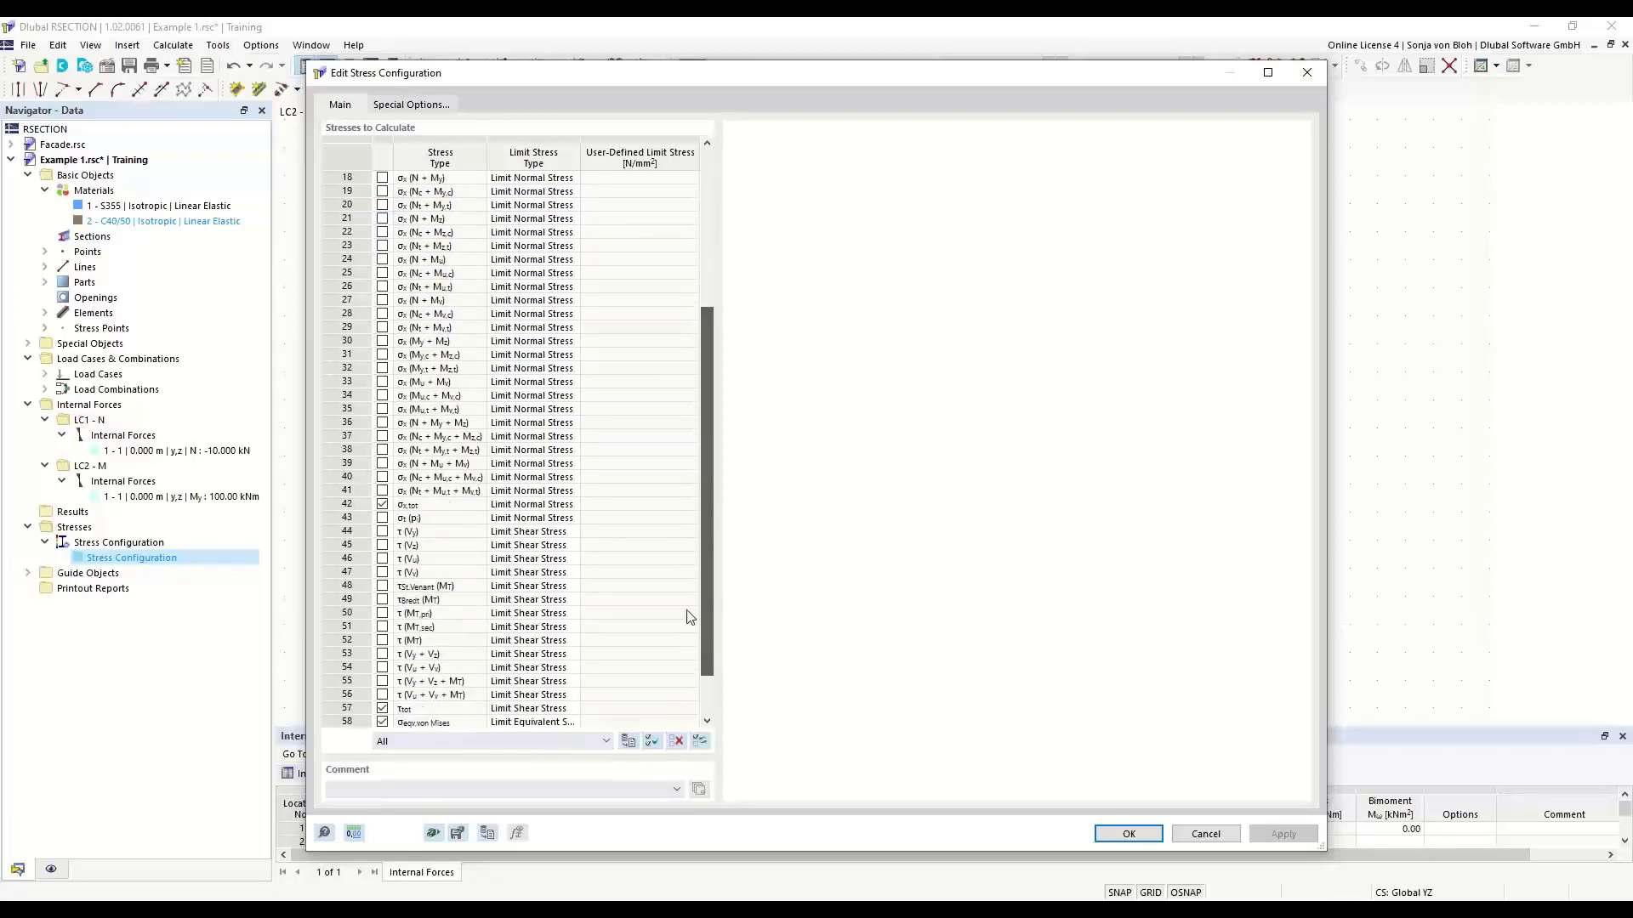
left_click(452, 509)
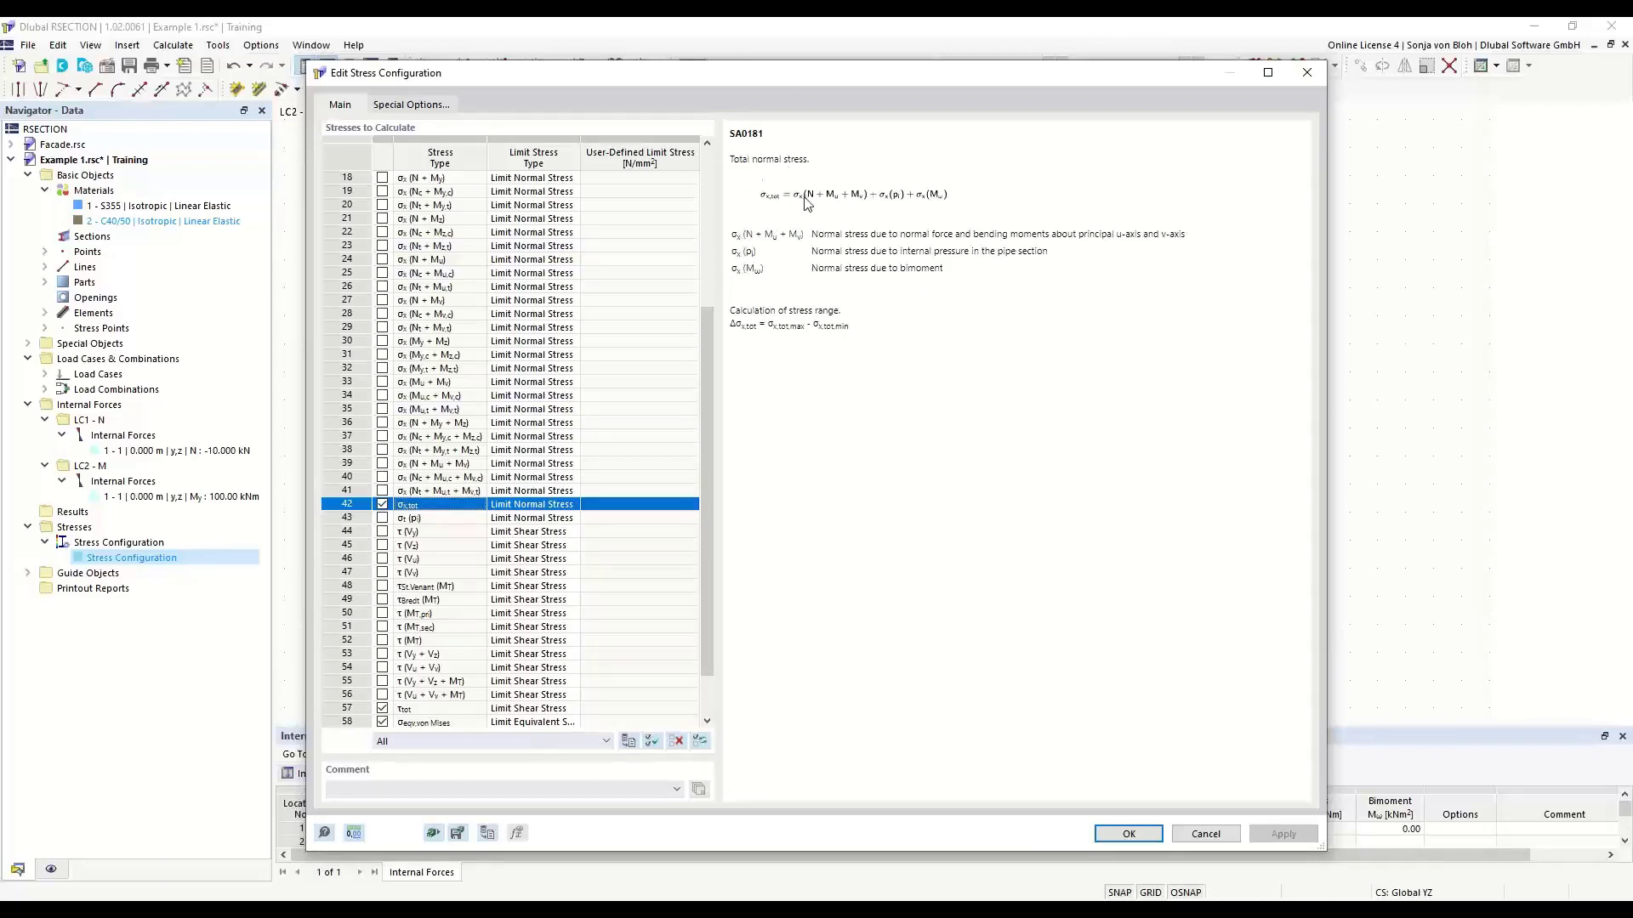
left_click(1128, 834)
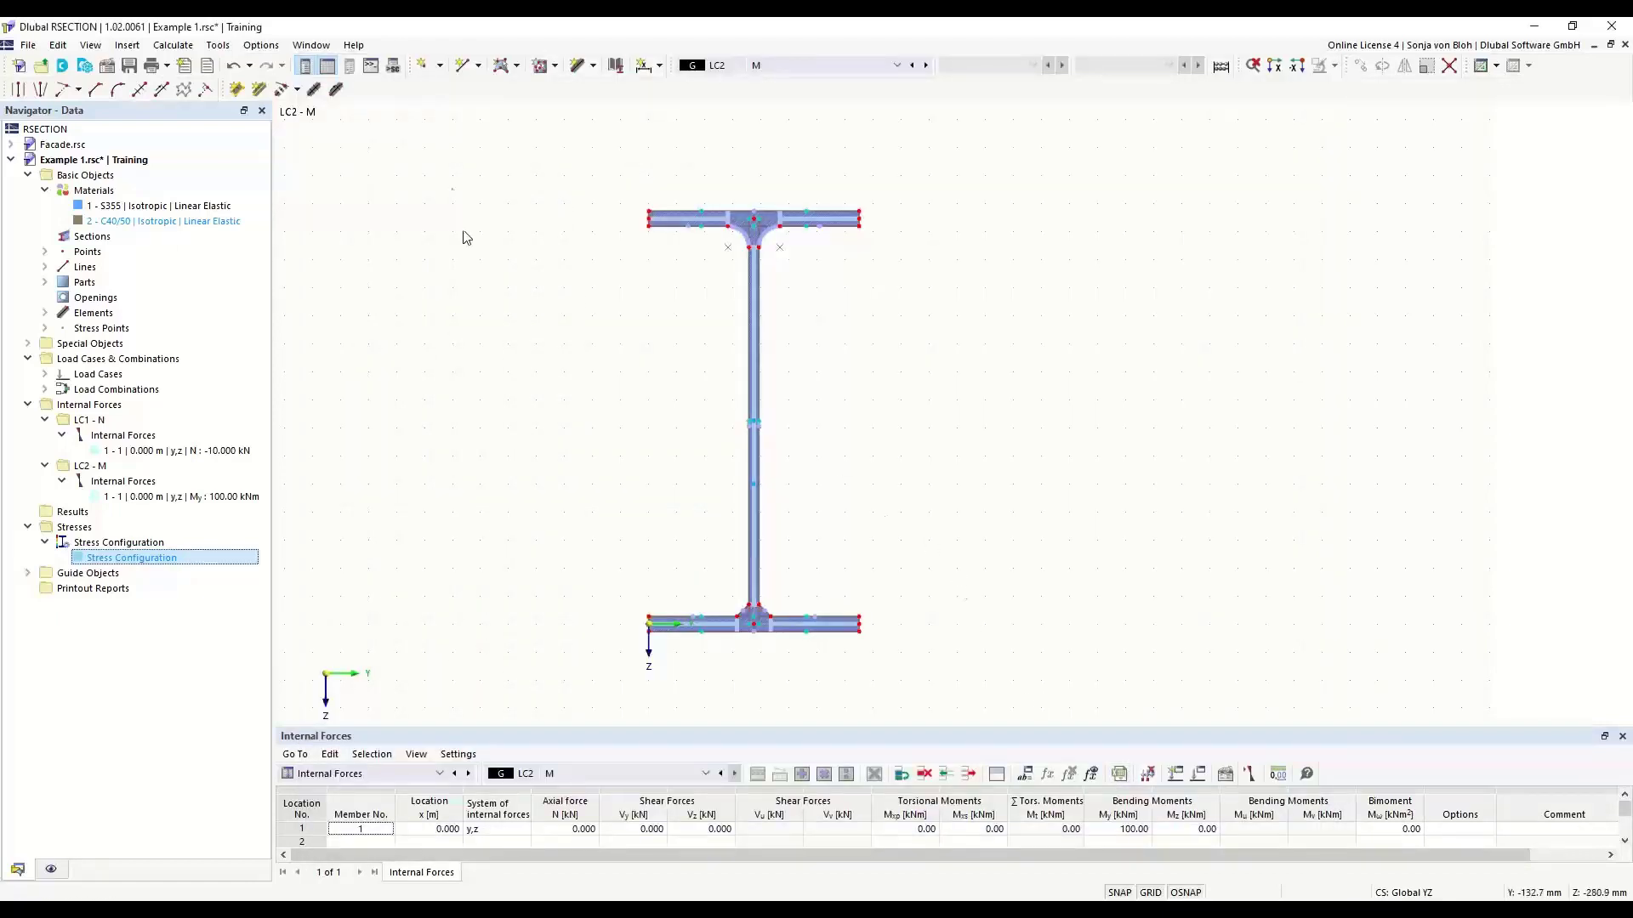
- Calculate all results and display the total normal stress σx,tot from the Thin-Walled Analysis on the section
left_click(173, 46)
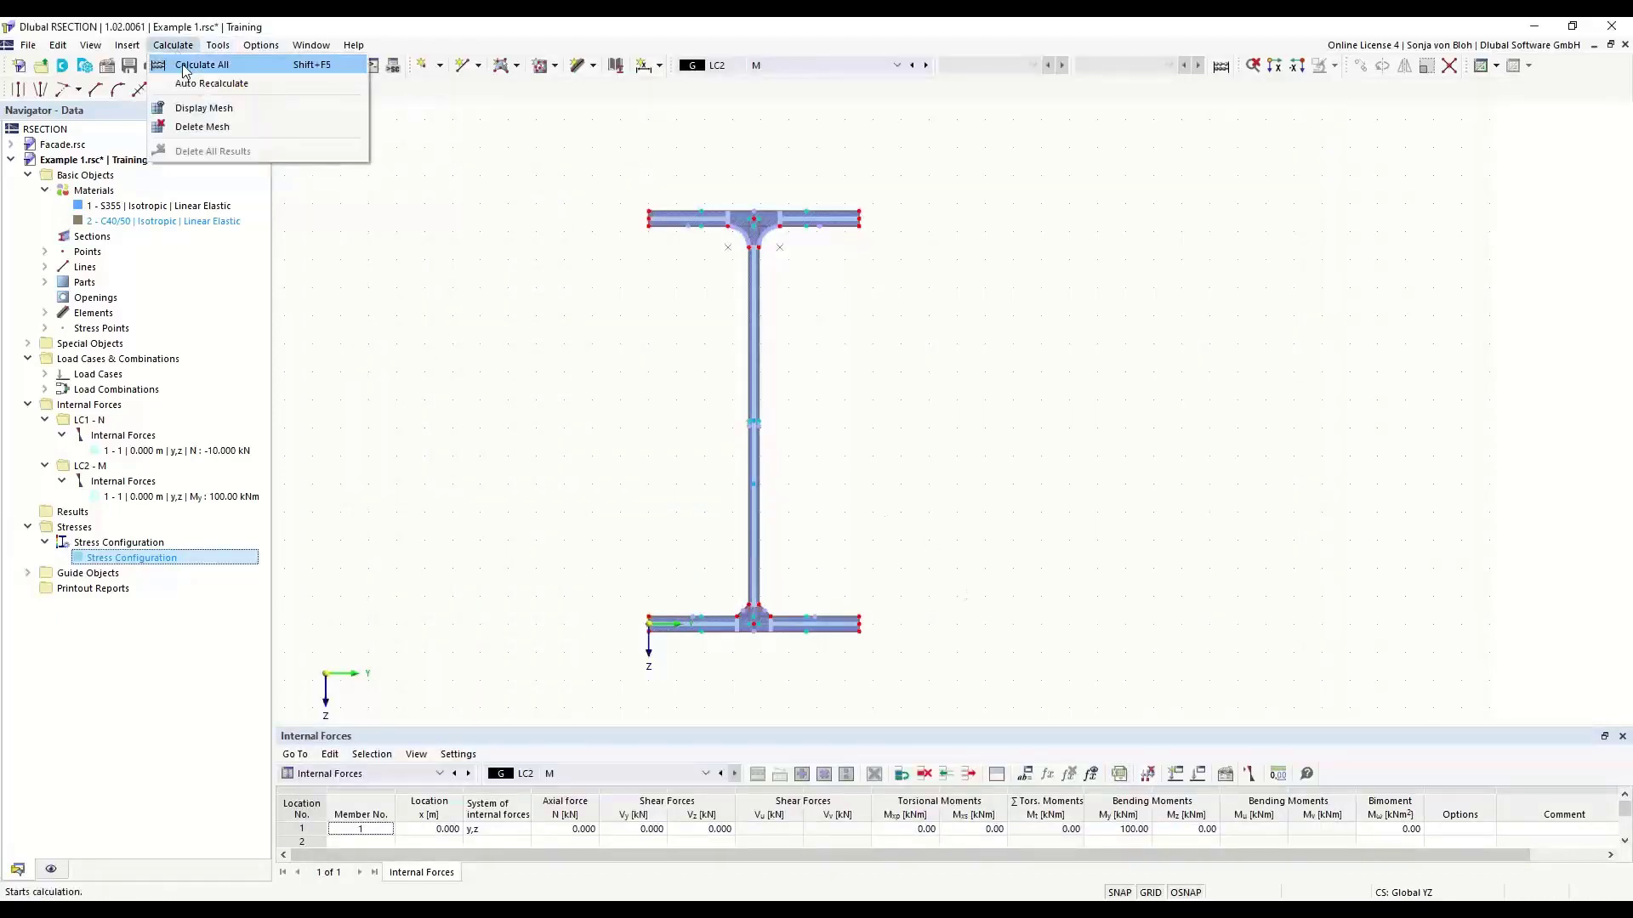
left_click(189, 63)
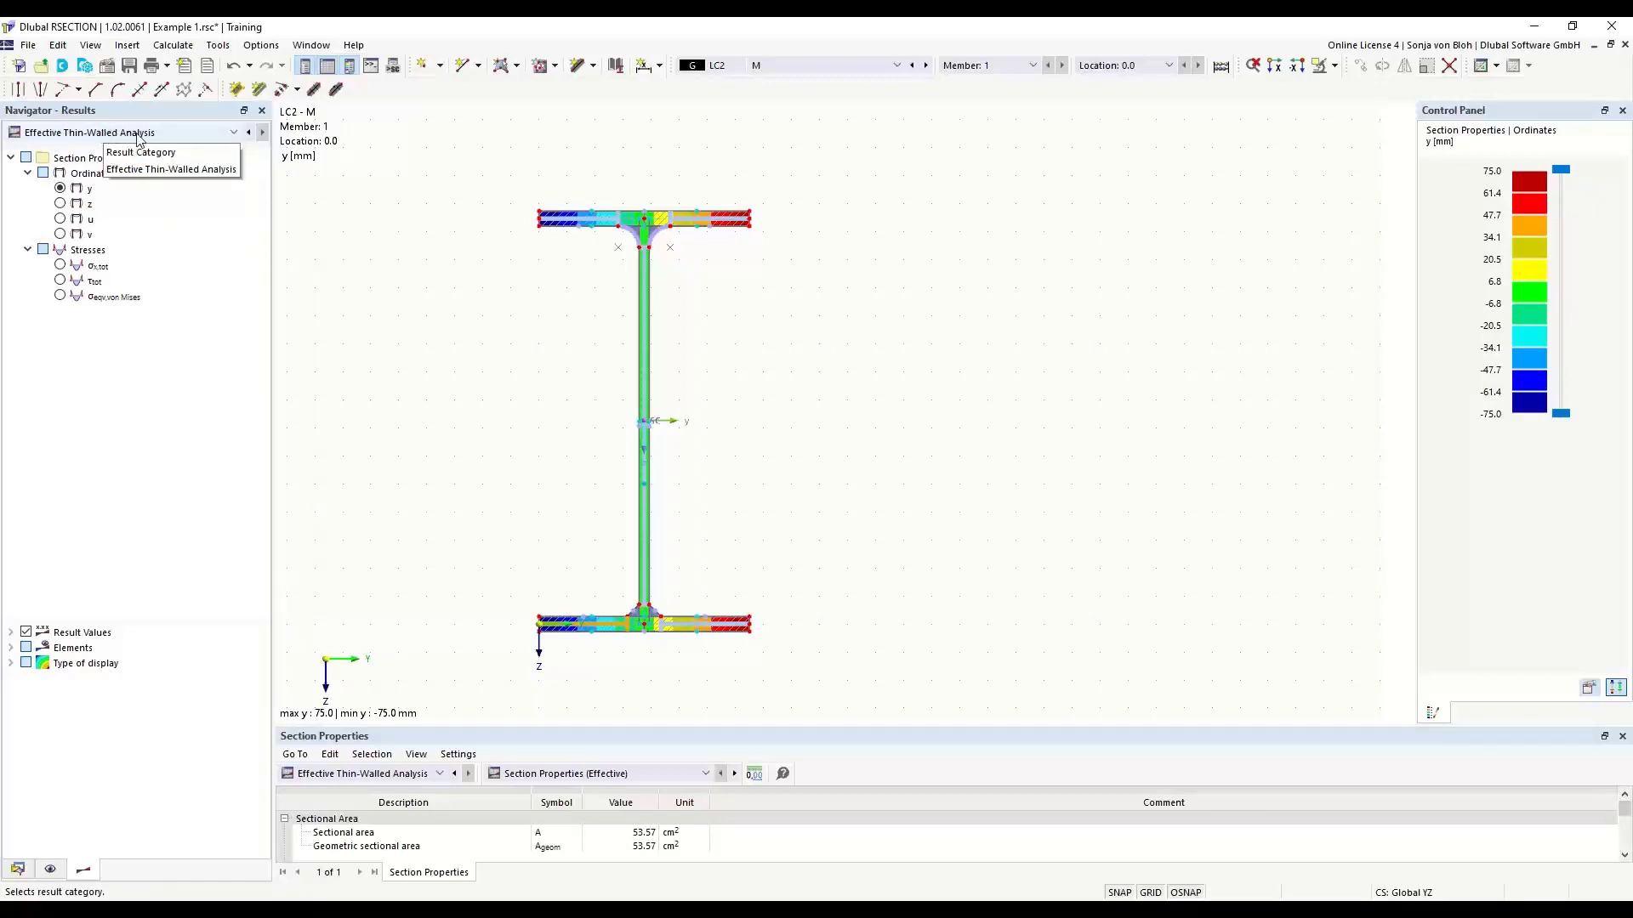
left_click(234, 133)
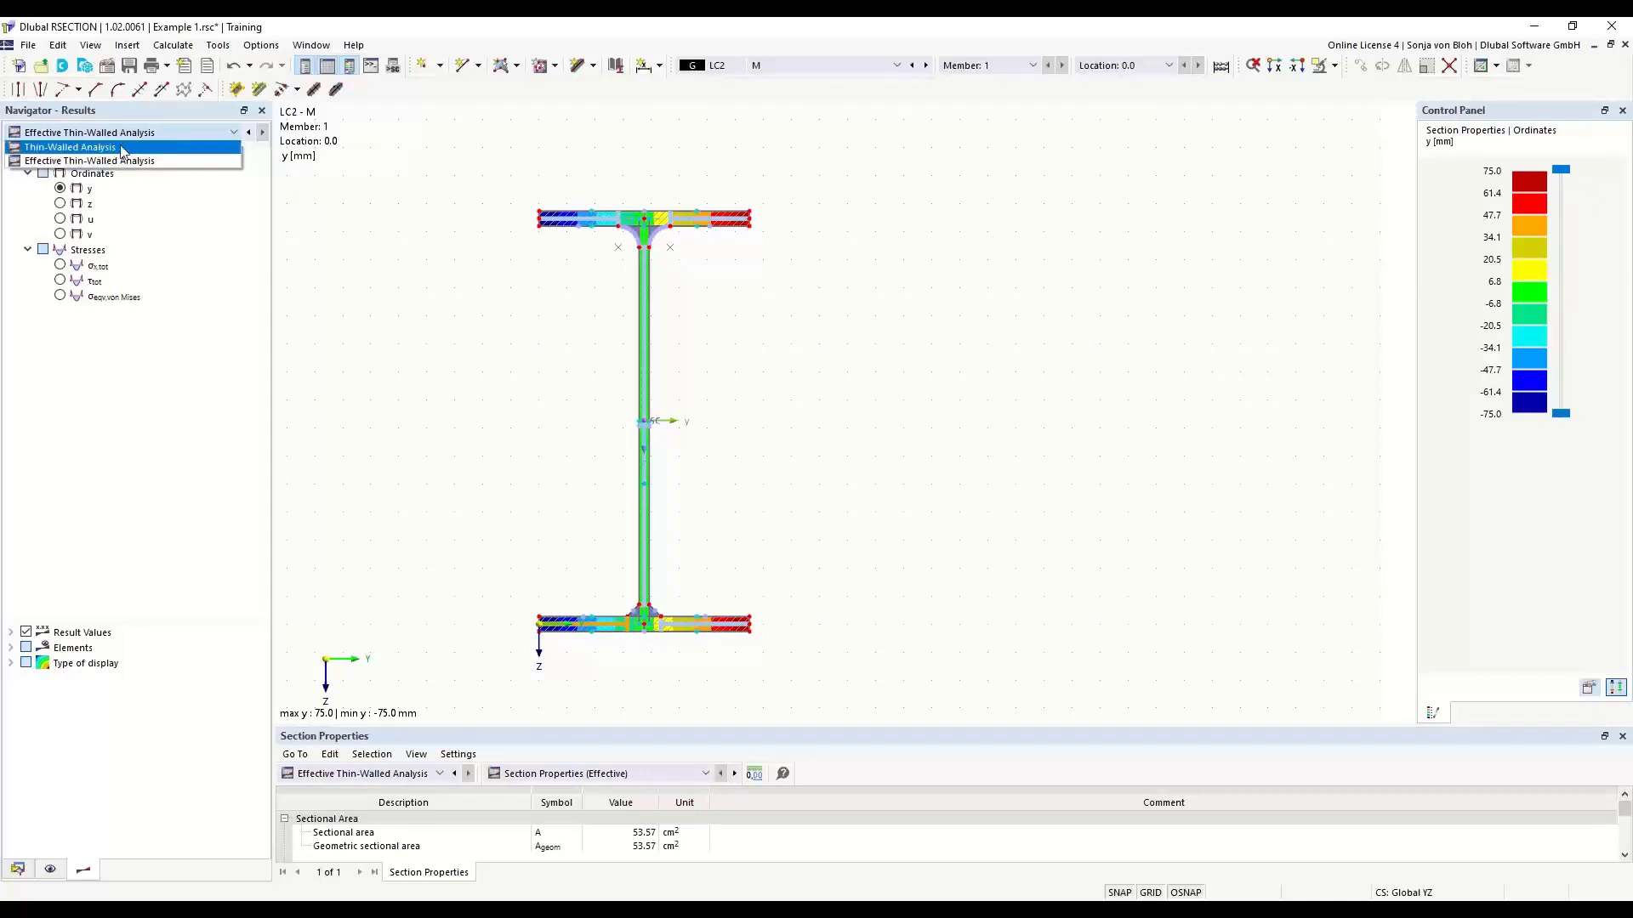
left_click(82, 148)
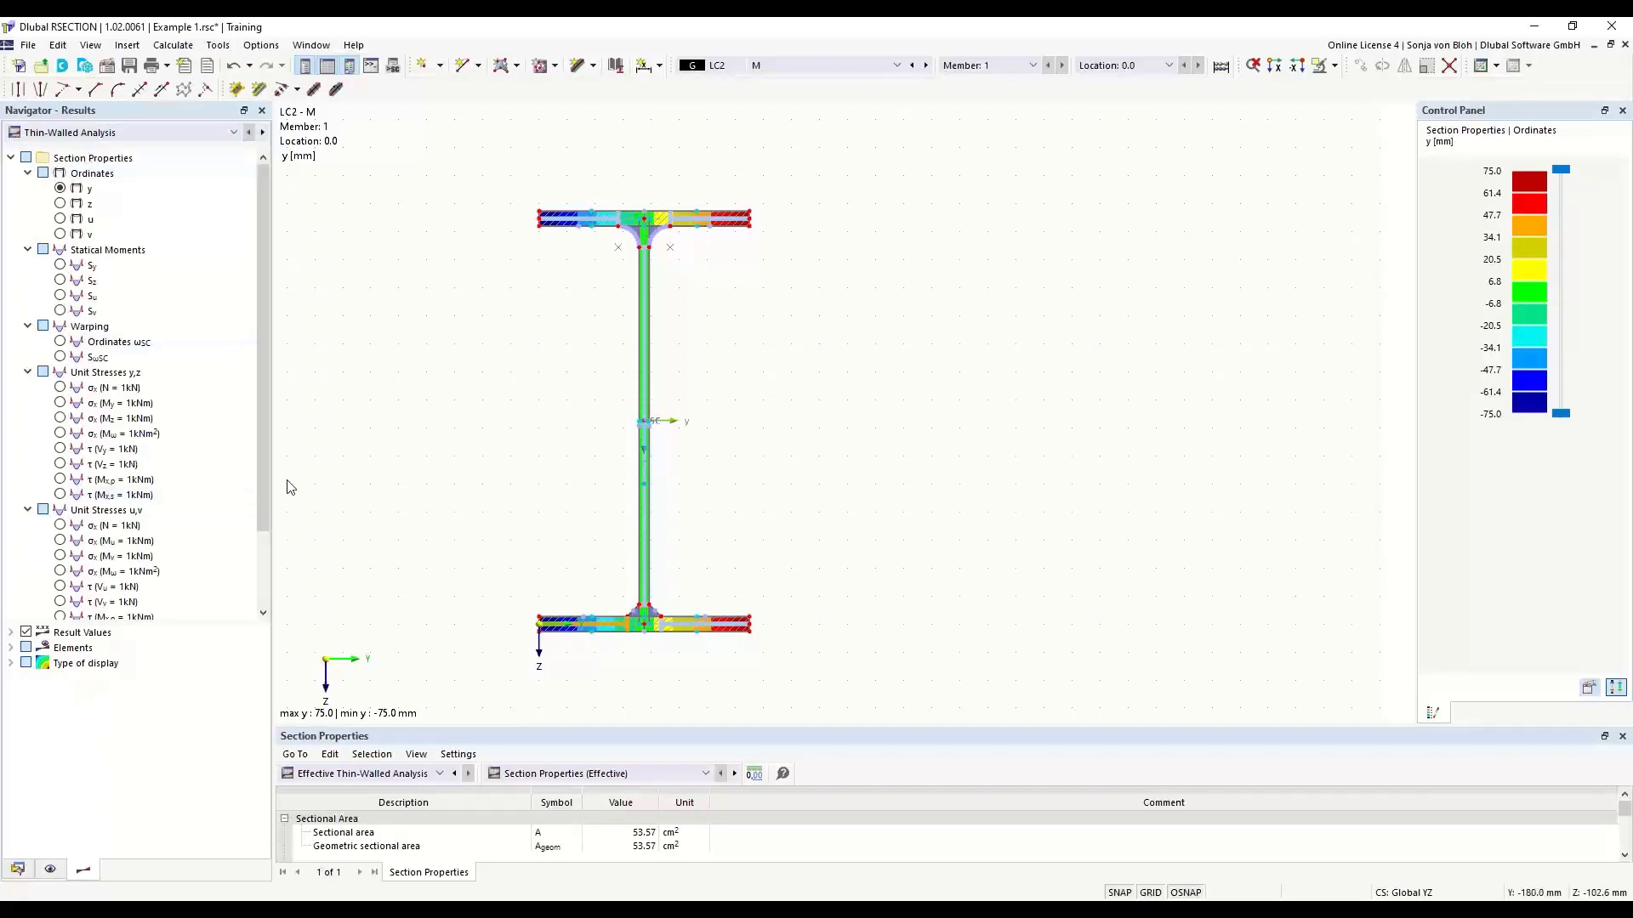
left_click_drag(263, 437, 262, 511)
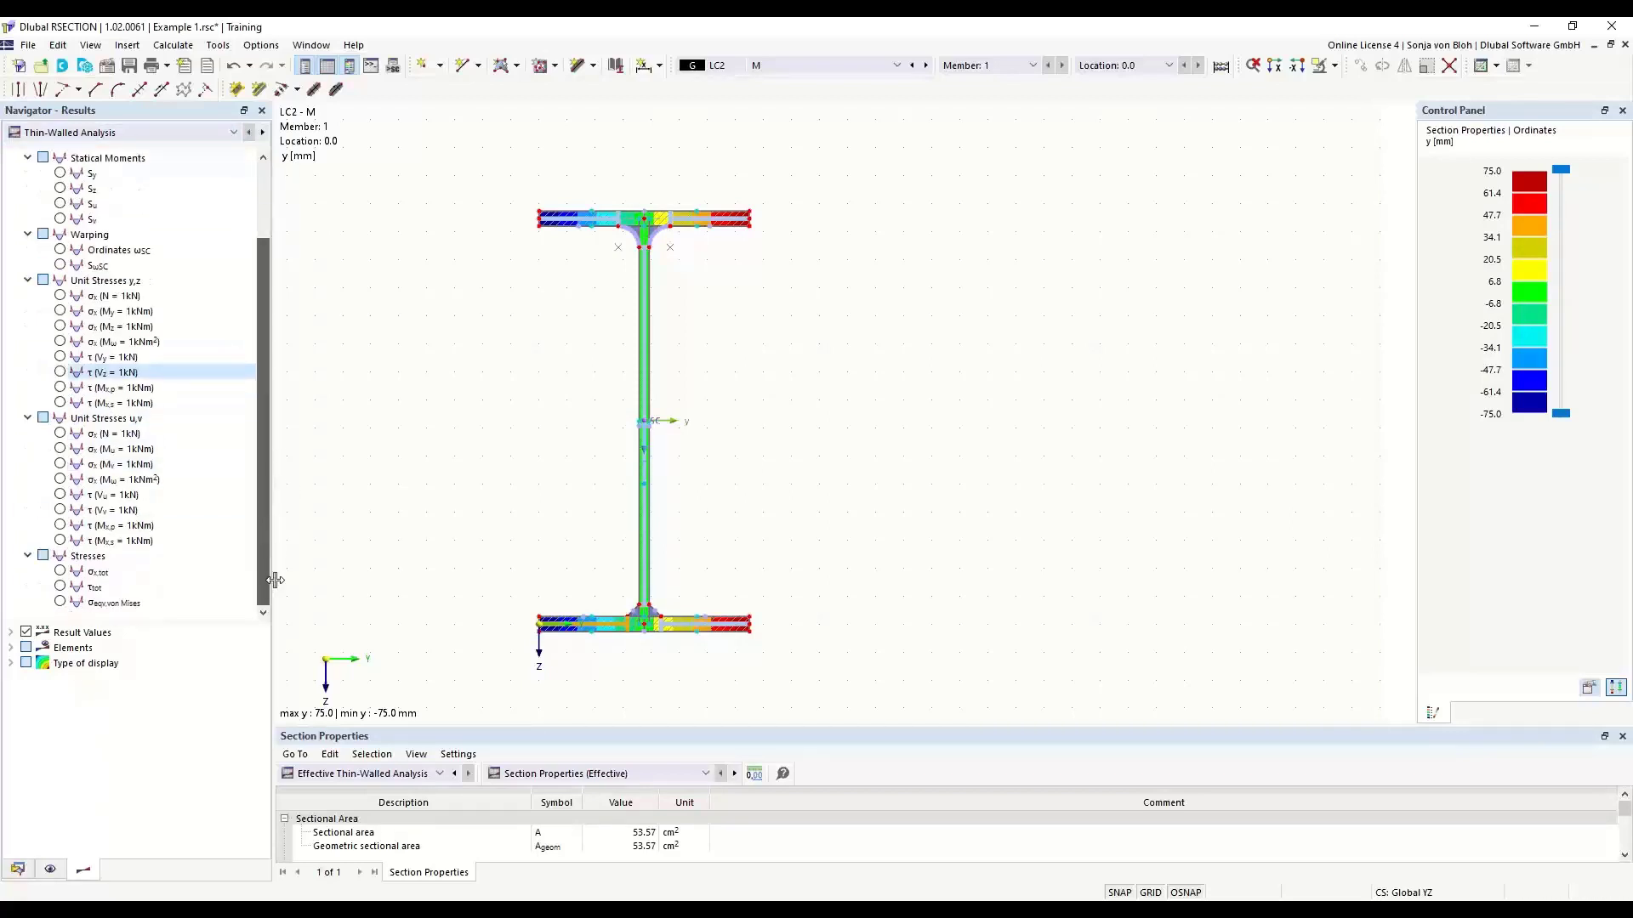
left_click(61, 571)
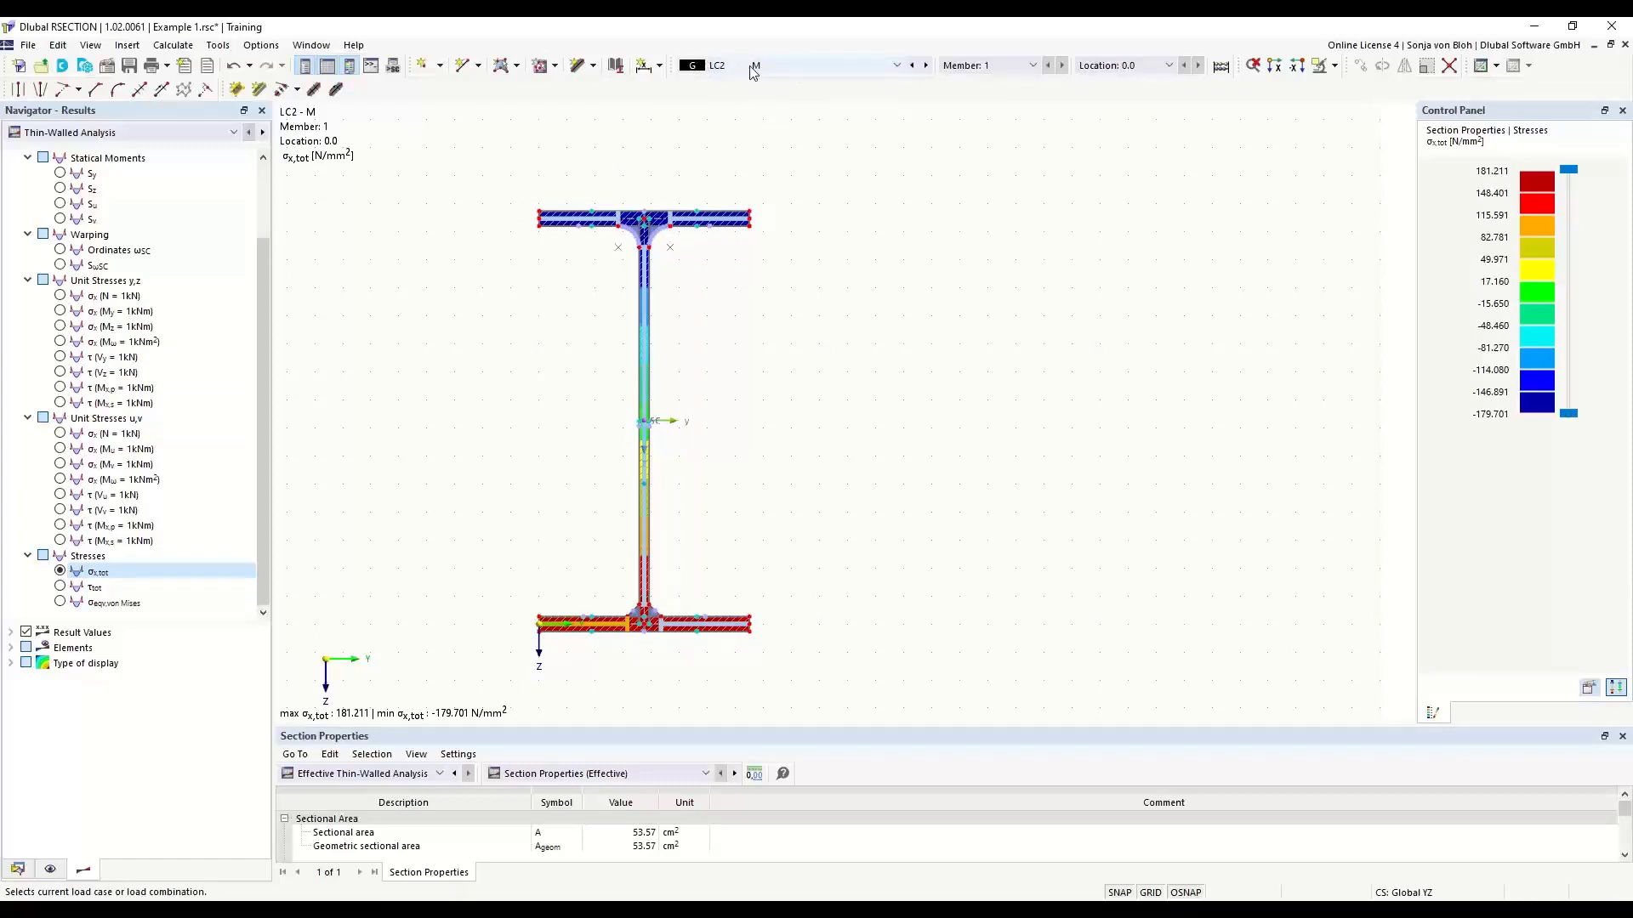
- Compare the σx,tot distribution for load case LC1 and combination CO1, and return to LC1
left_click(897, 66)
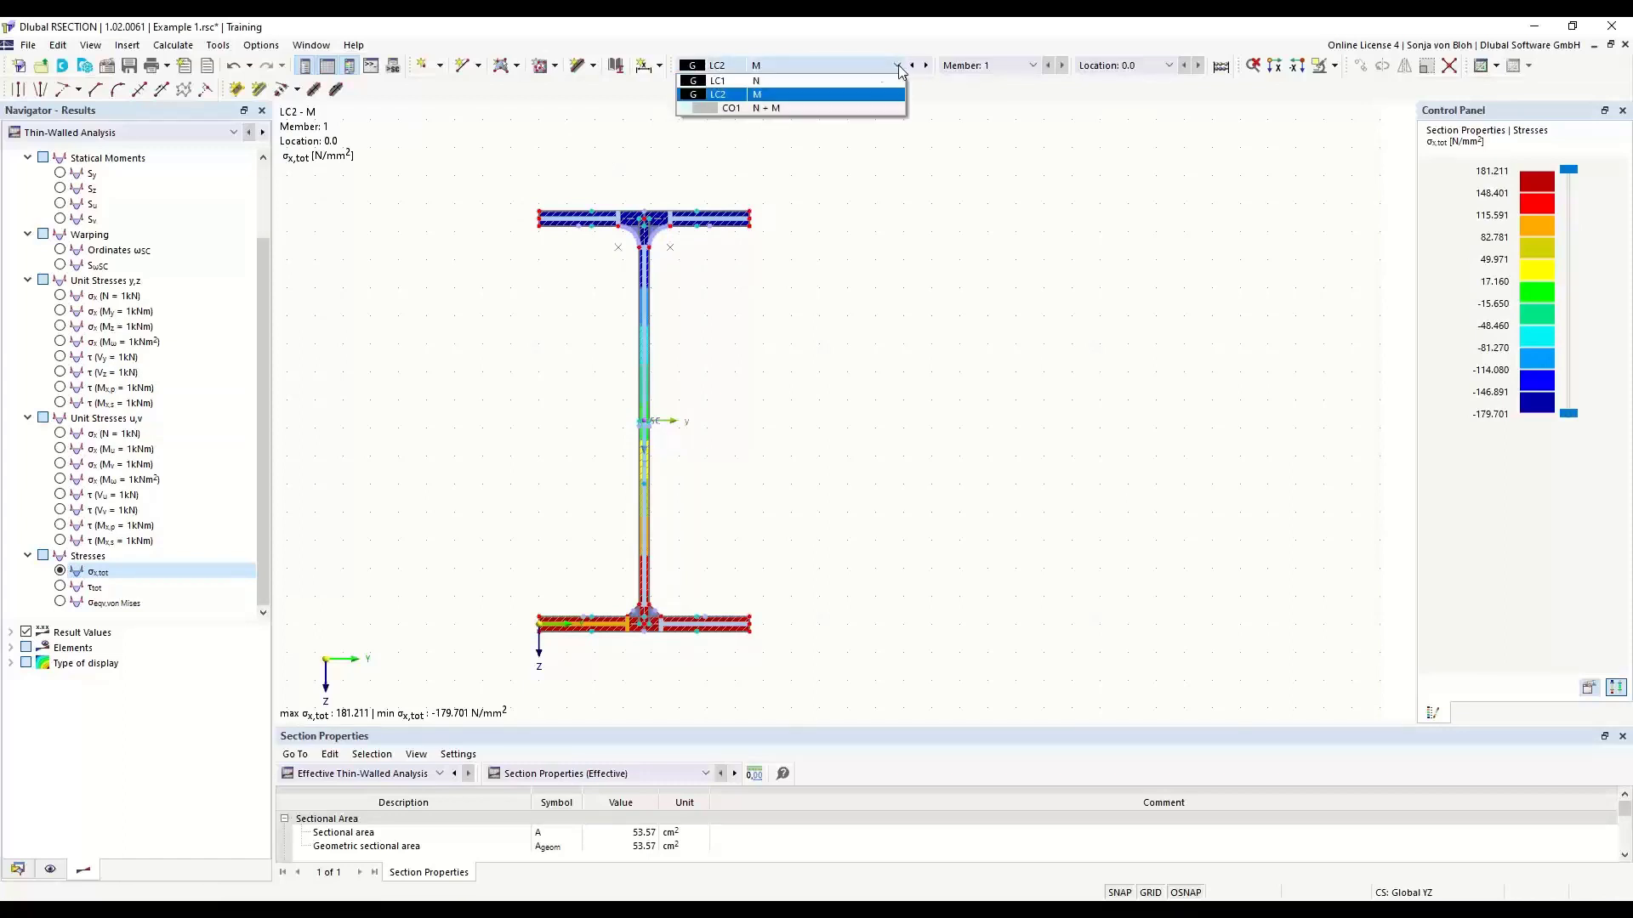
left_click(737, 82)
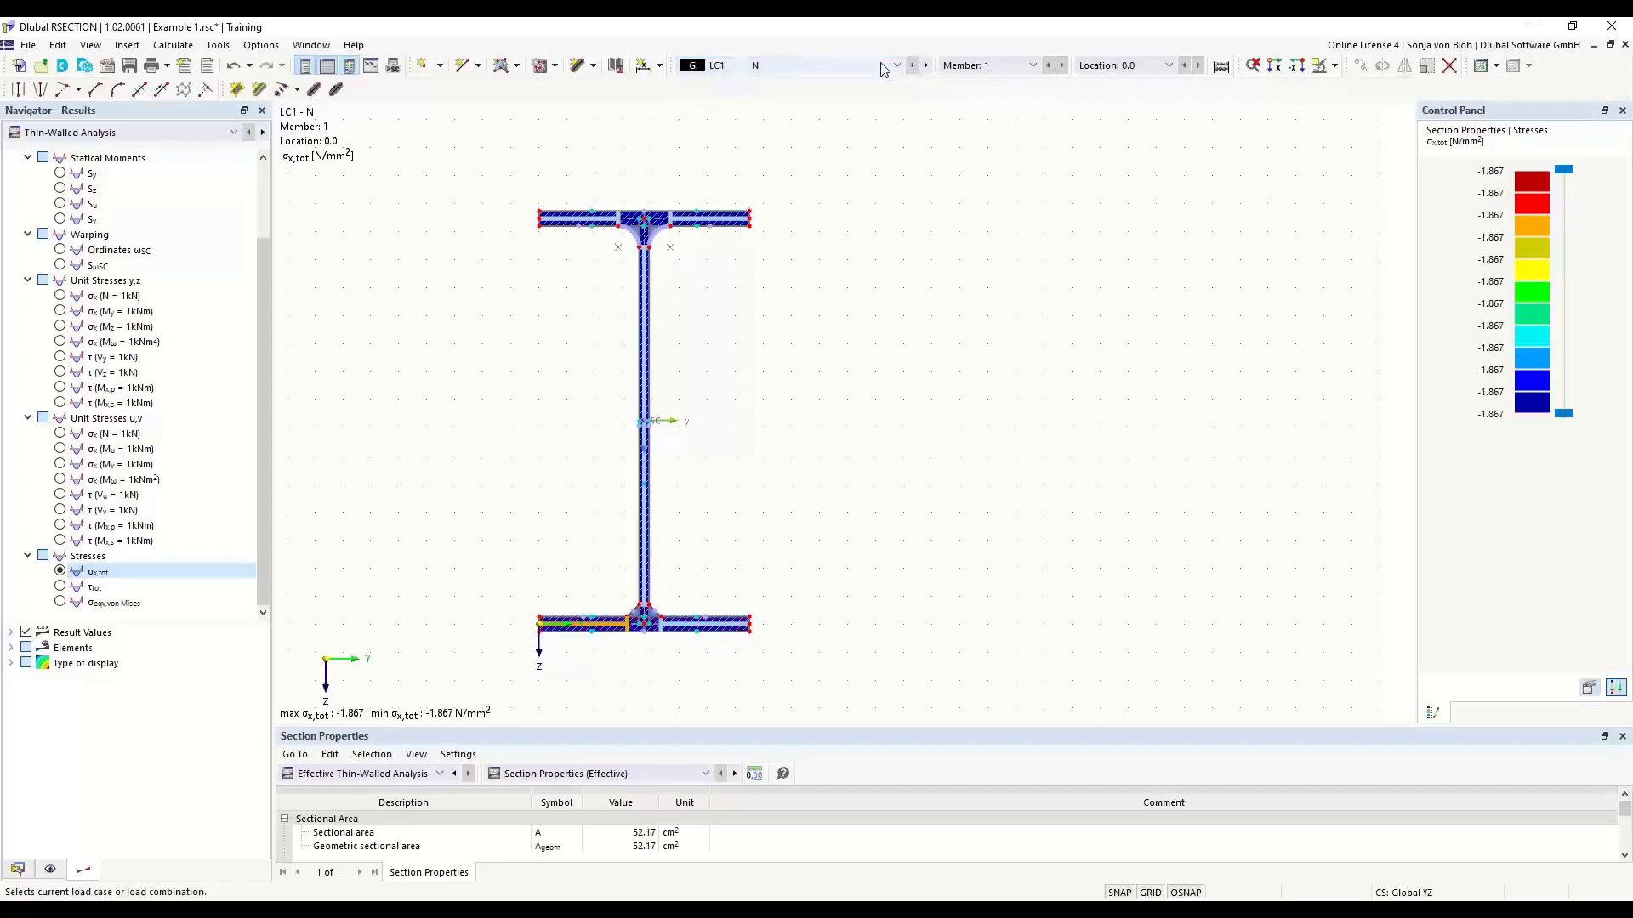
left_click(738, 66)
left_click(776, 108)
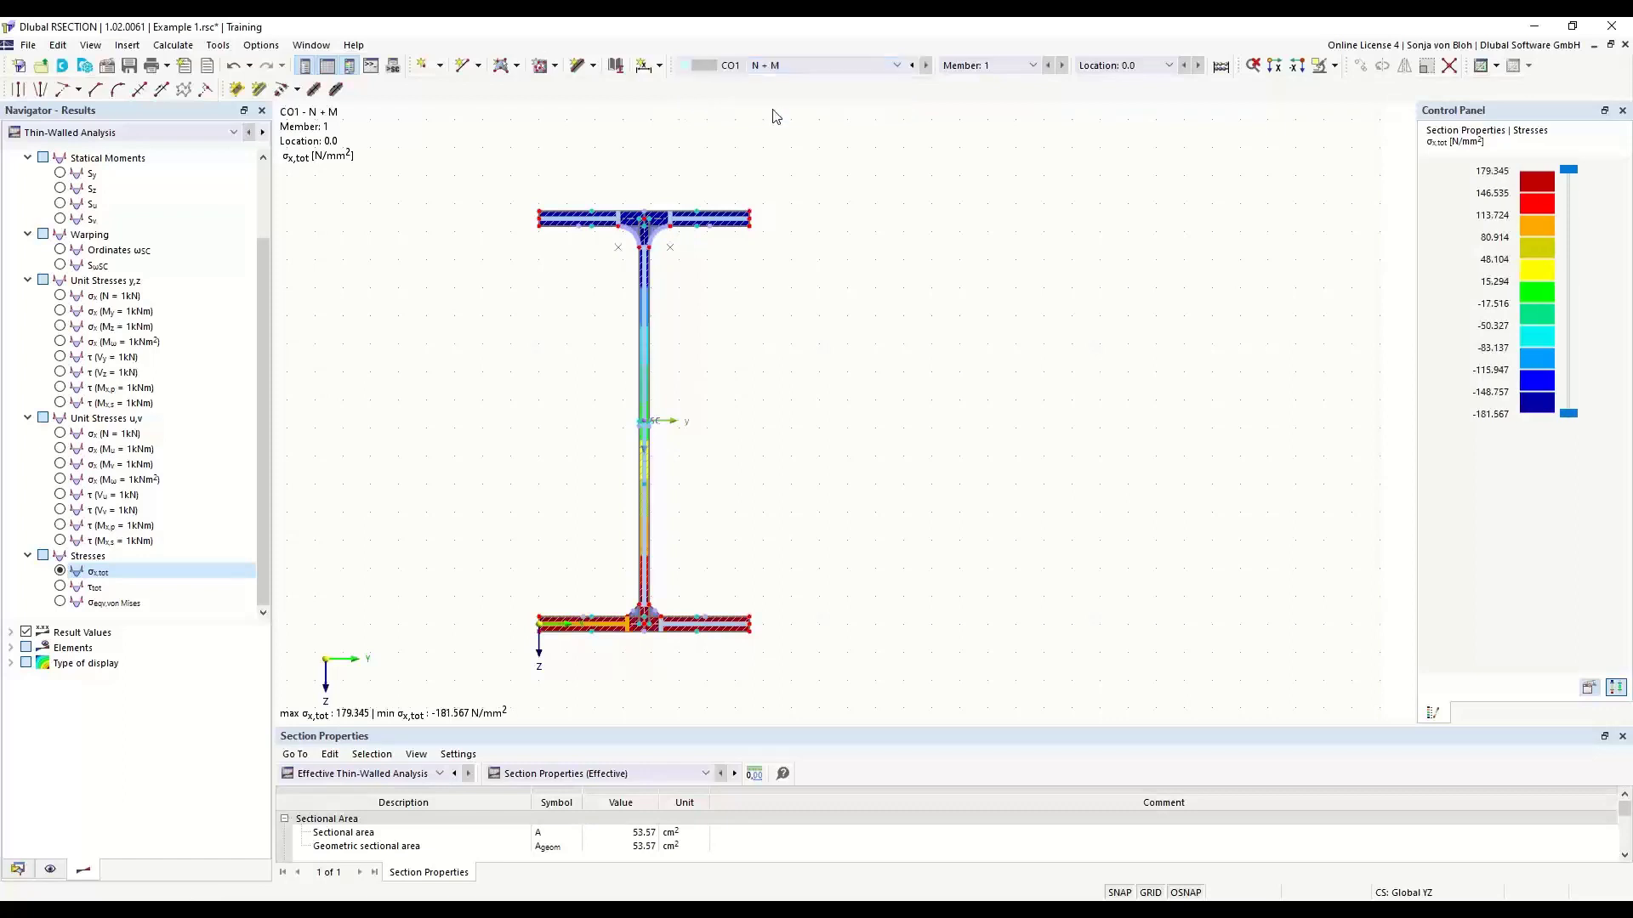
left_click(803, 65)
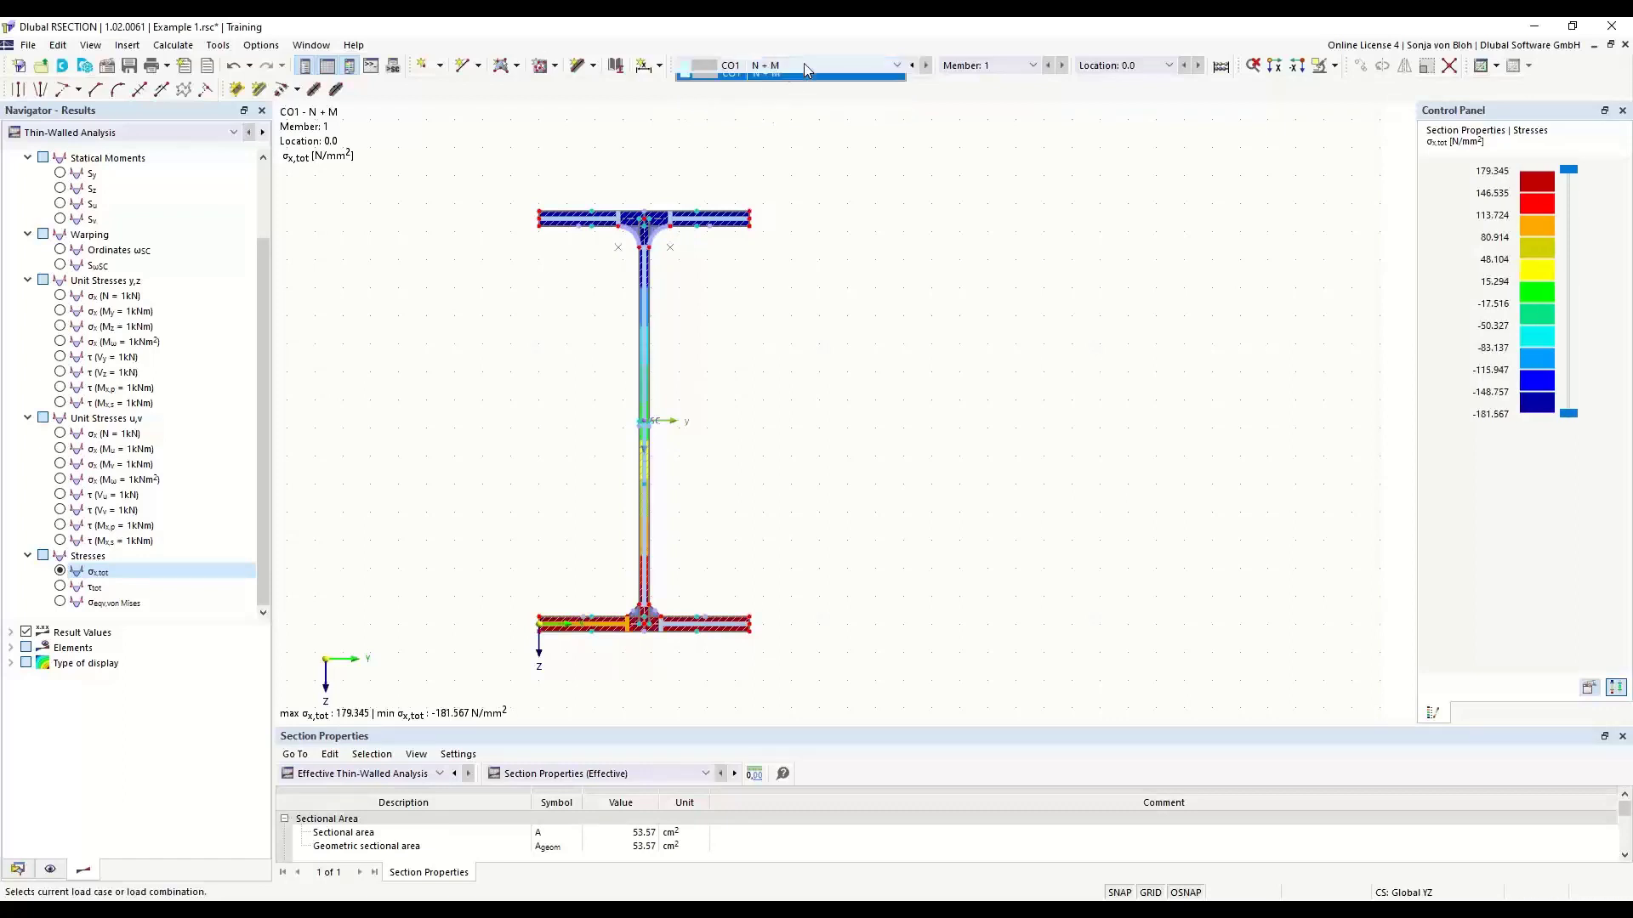
left_click(762, 80)
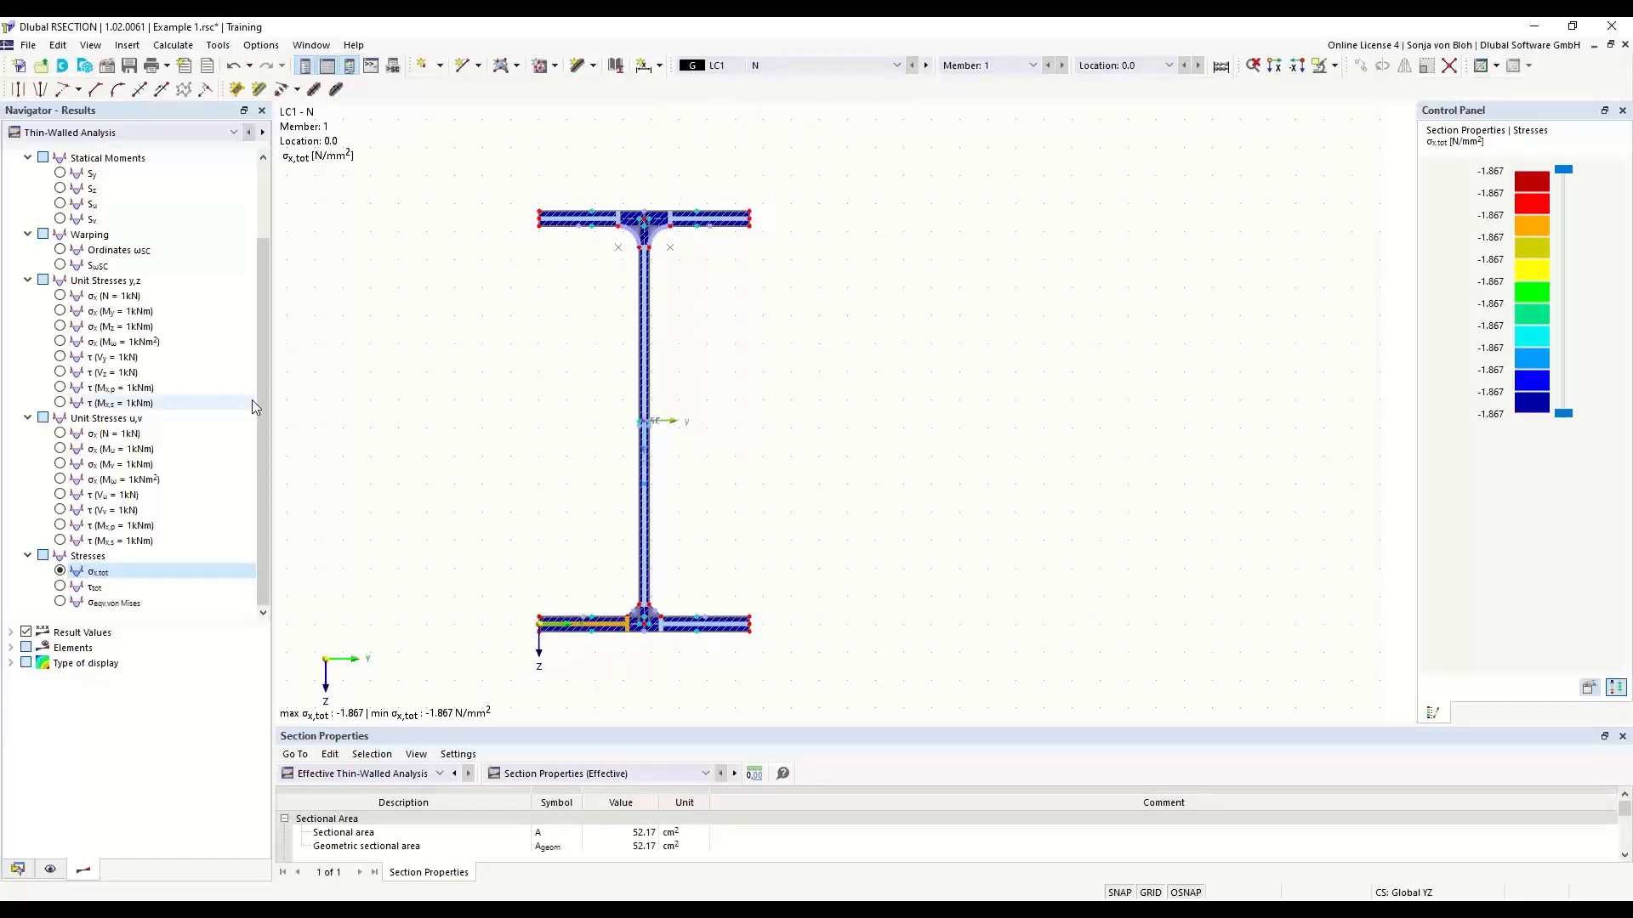
- Set the result display type to Off and view the diagrams for statical moment Sy, ordinate y and stress σx,tot
left_click(10, 663)
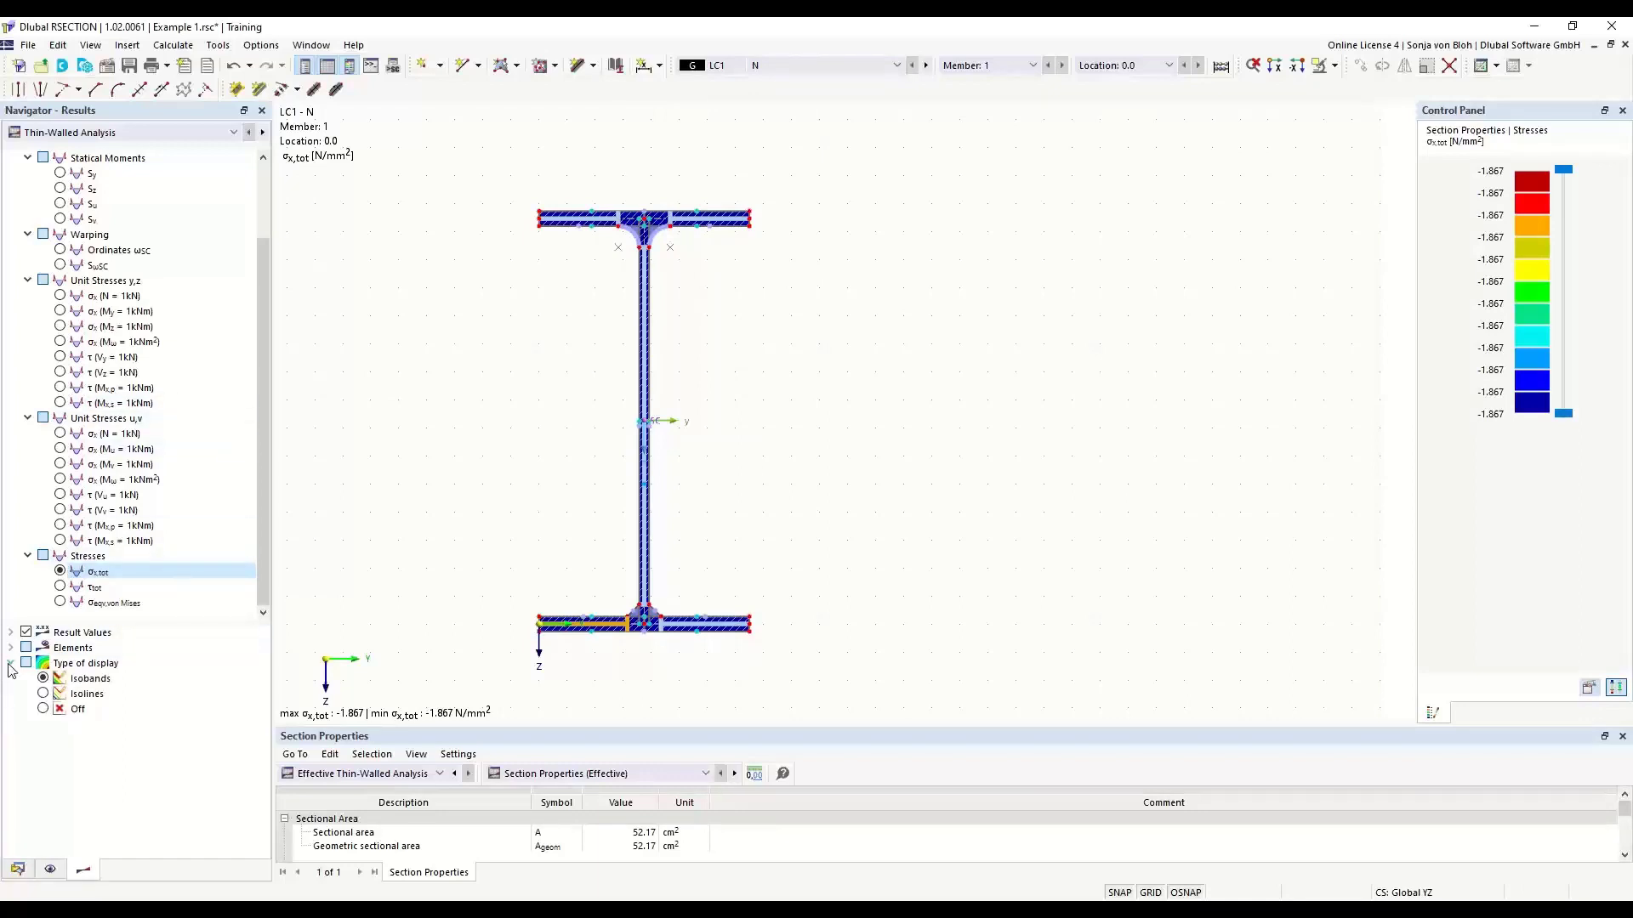
left_click(43, 709)
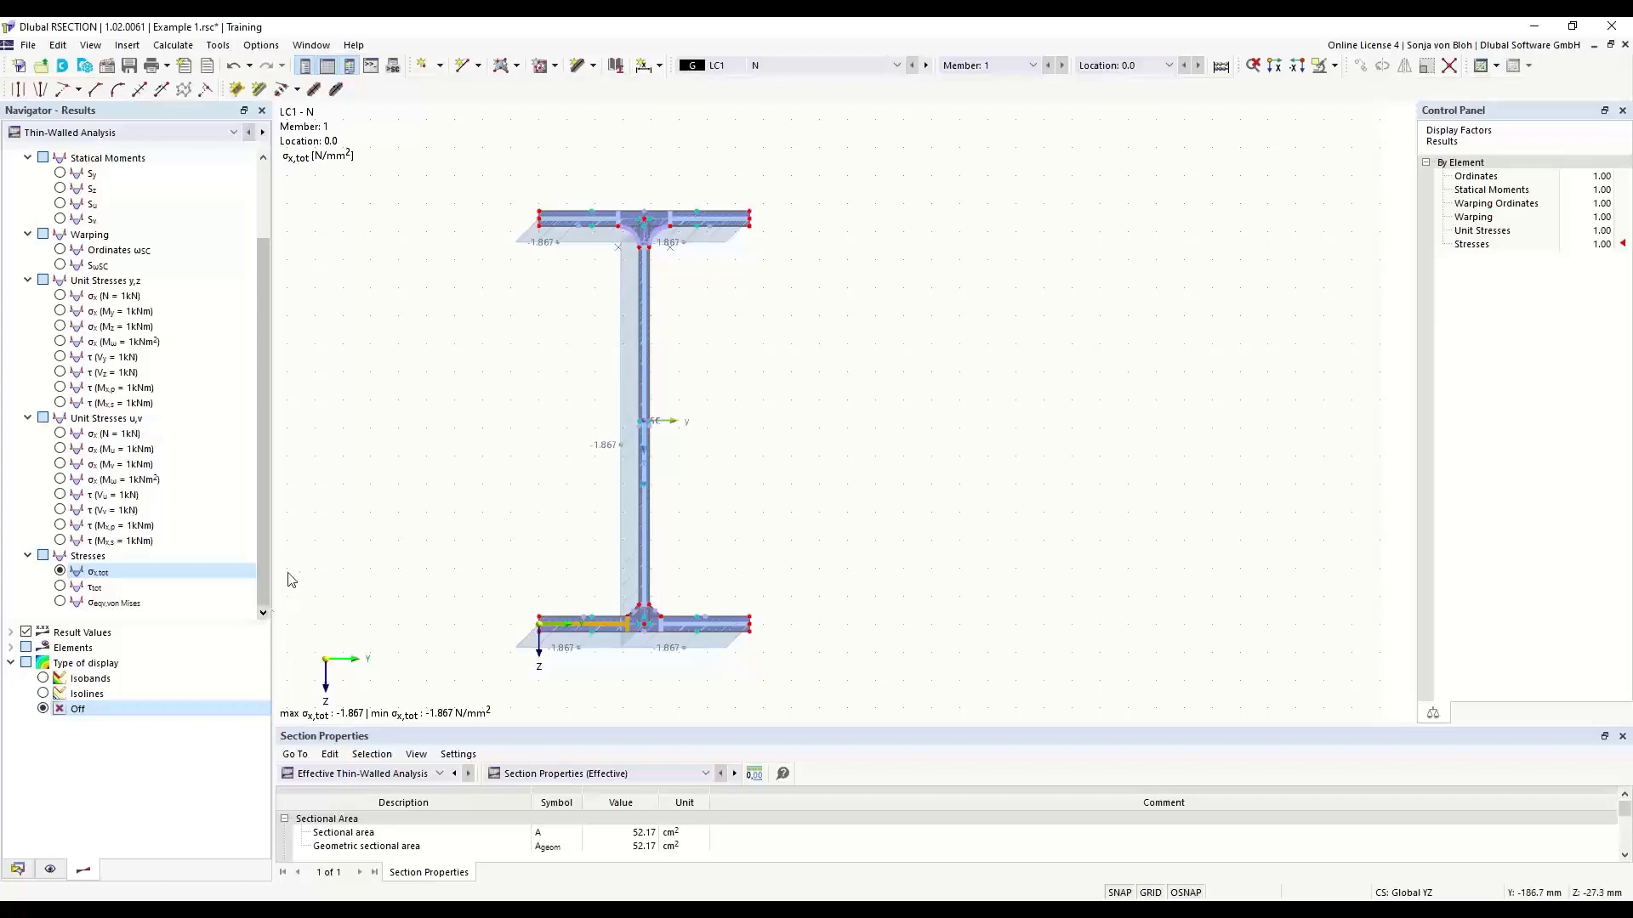
left_click_drag(267, 344, 275, 410)
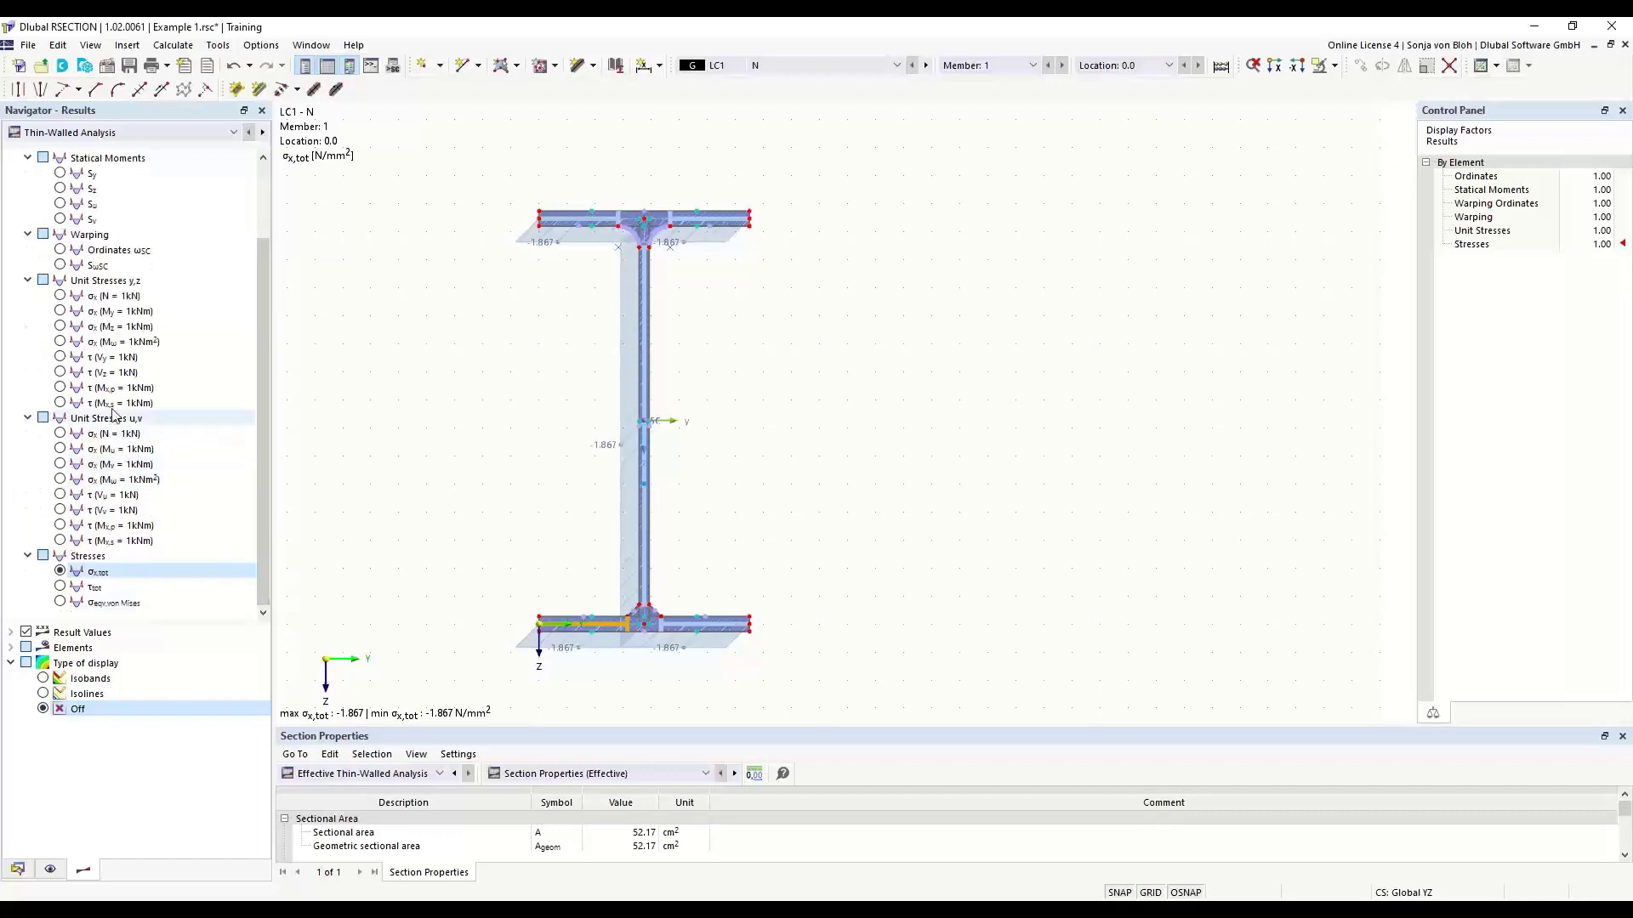
scroll(141, 372, "up", 2)
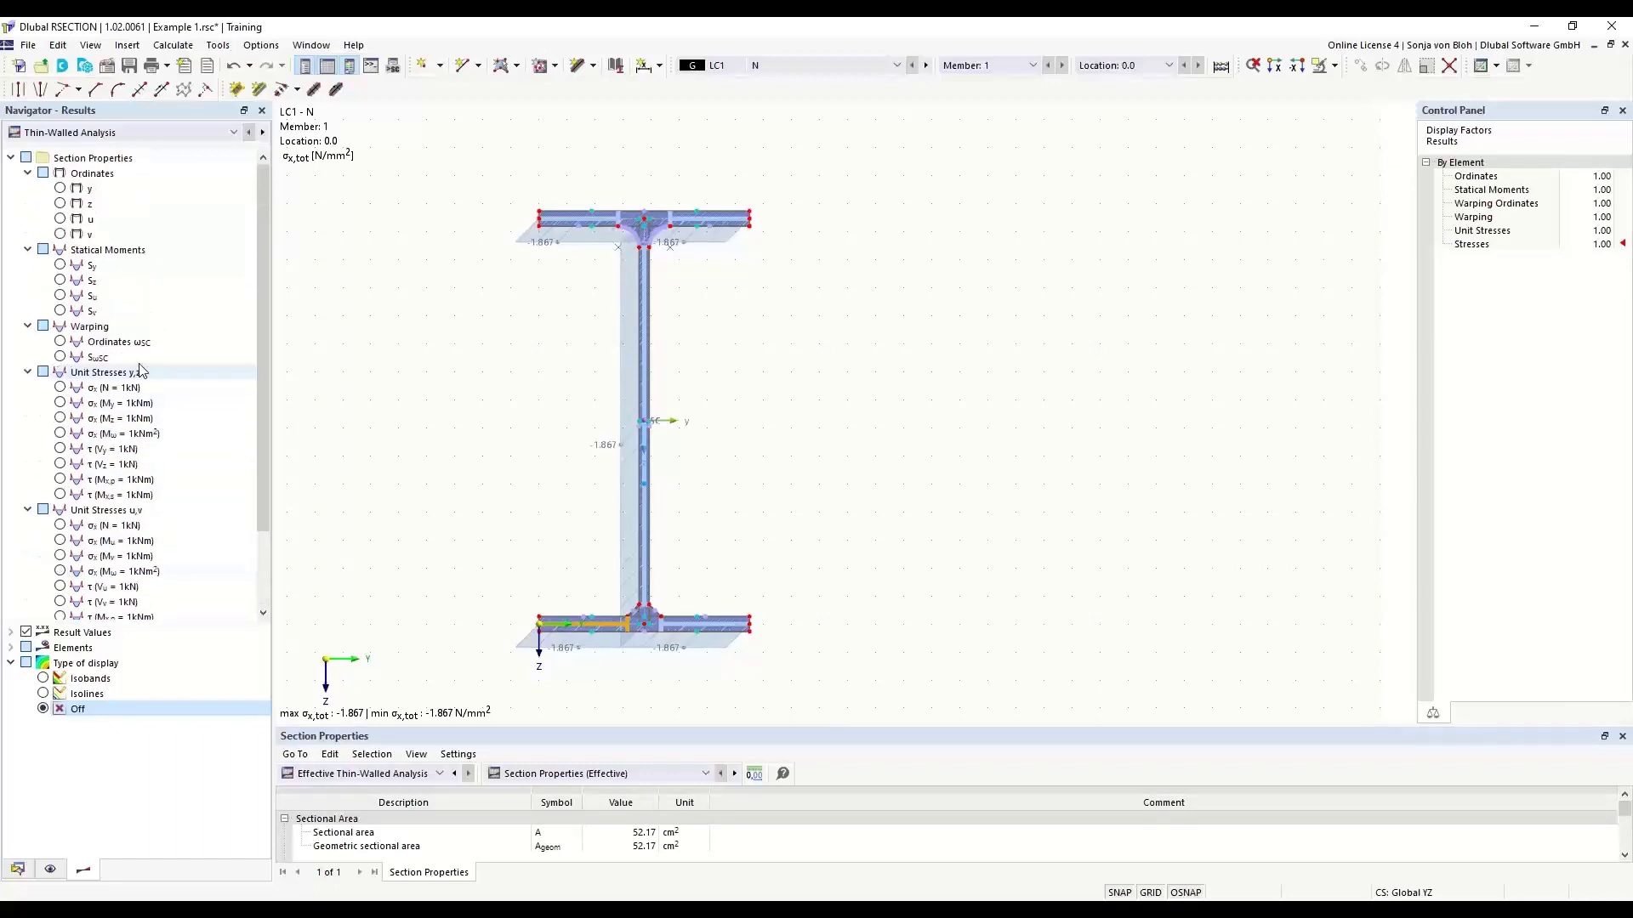
left_click(61, 267)
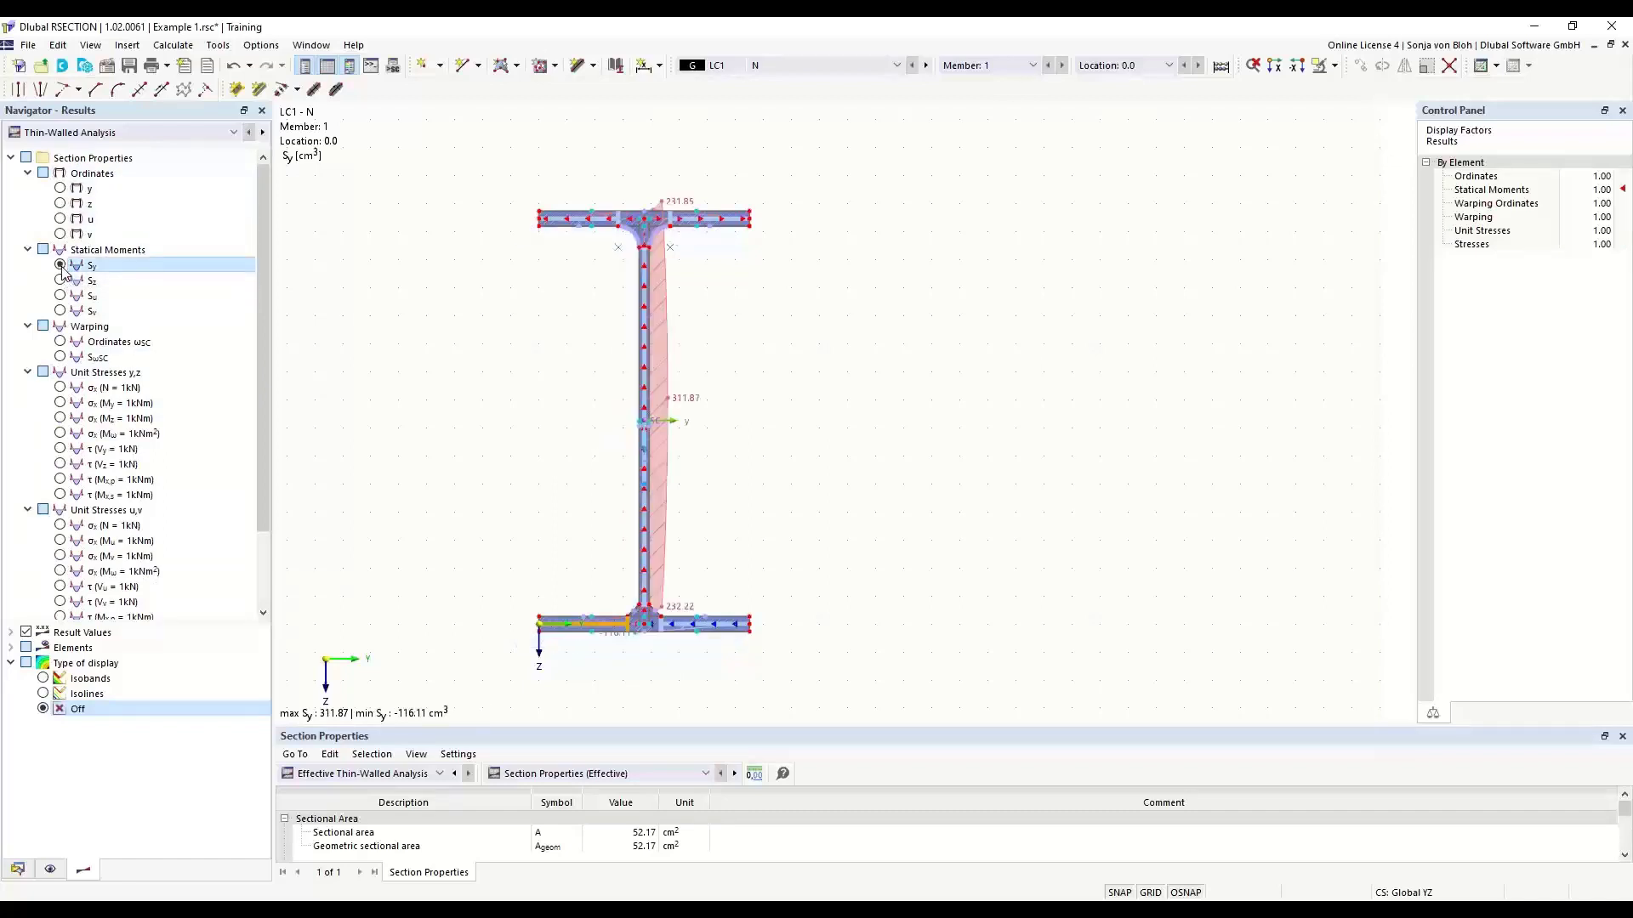
left_click(60, 190)
scroll(60, 204, "down", 2)
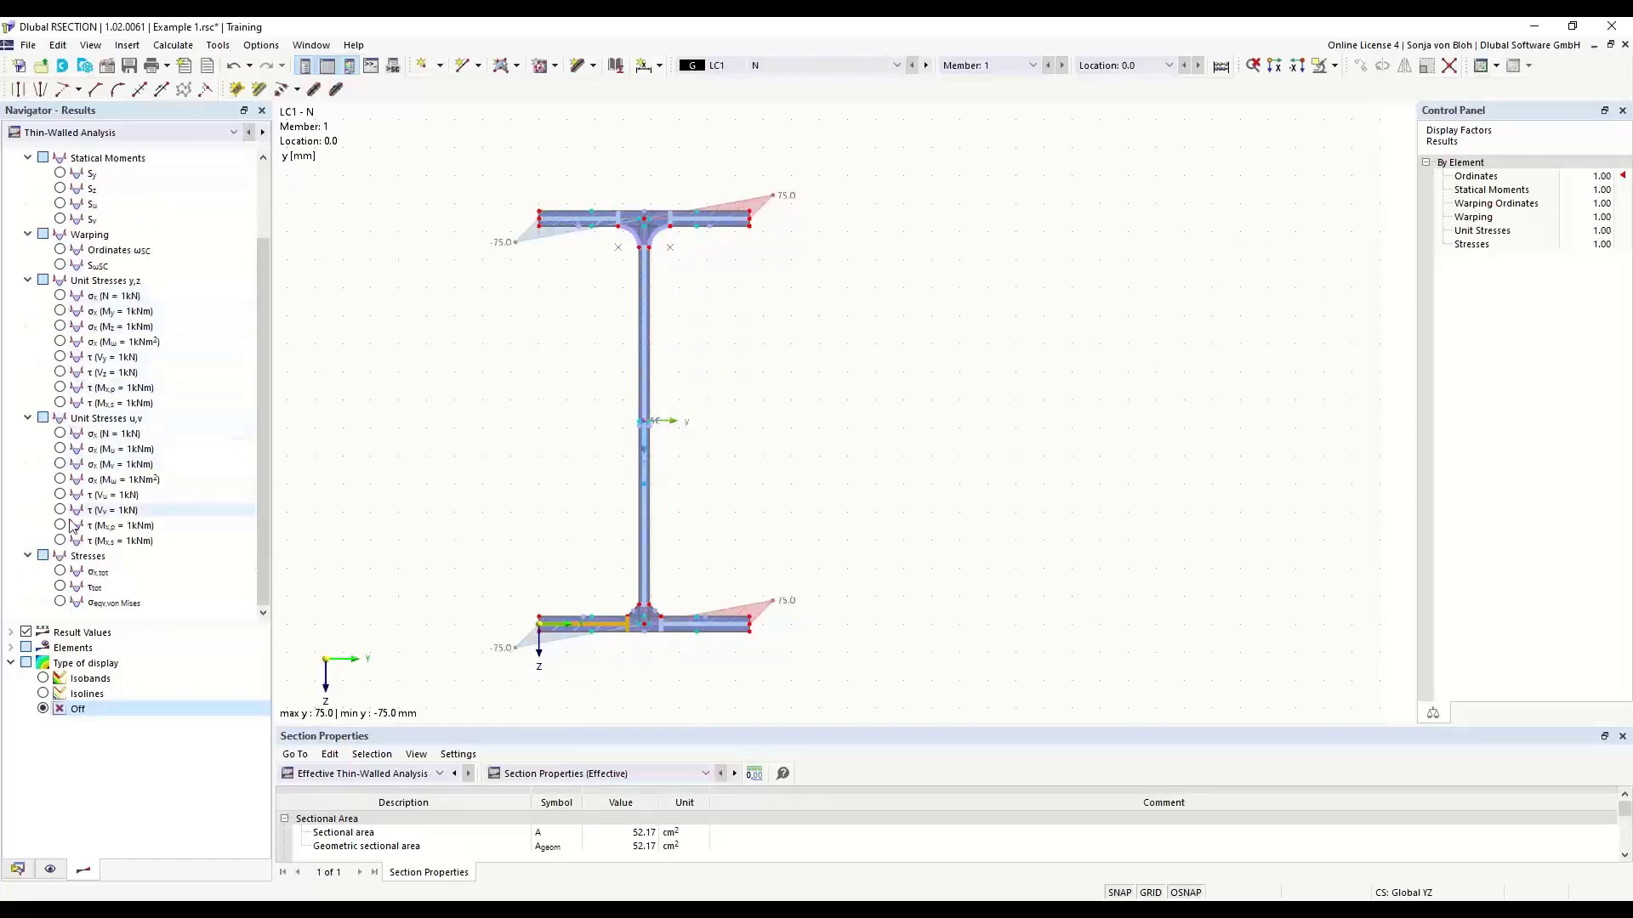
left_click(61, 572)
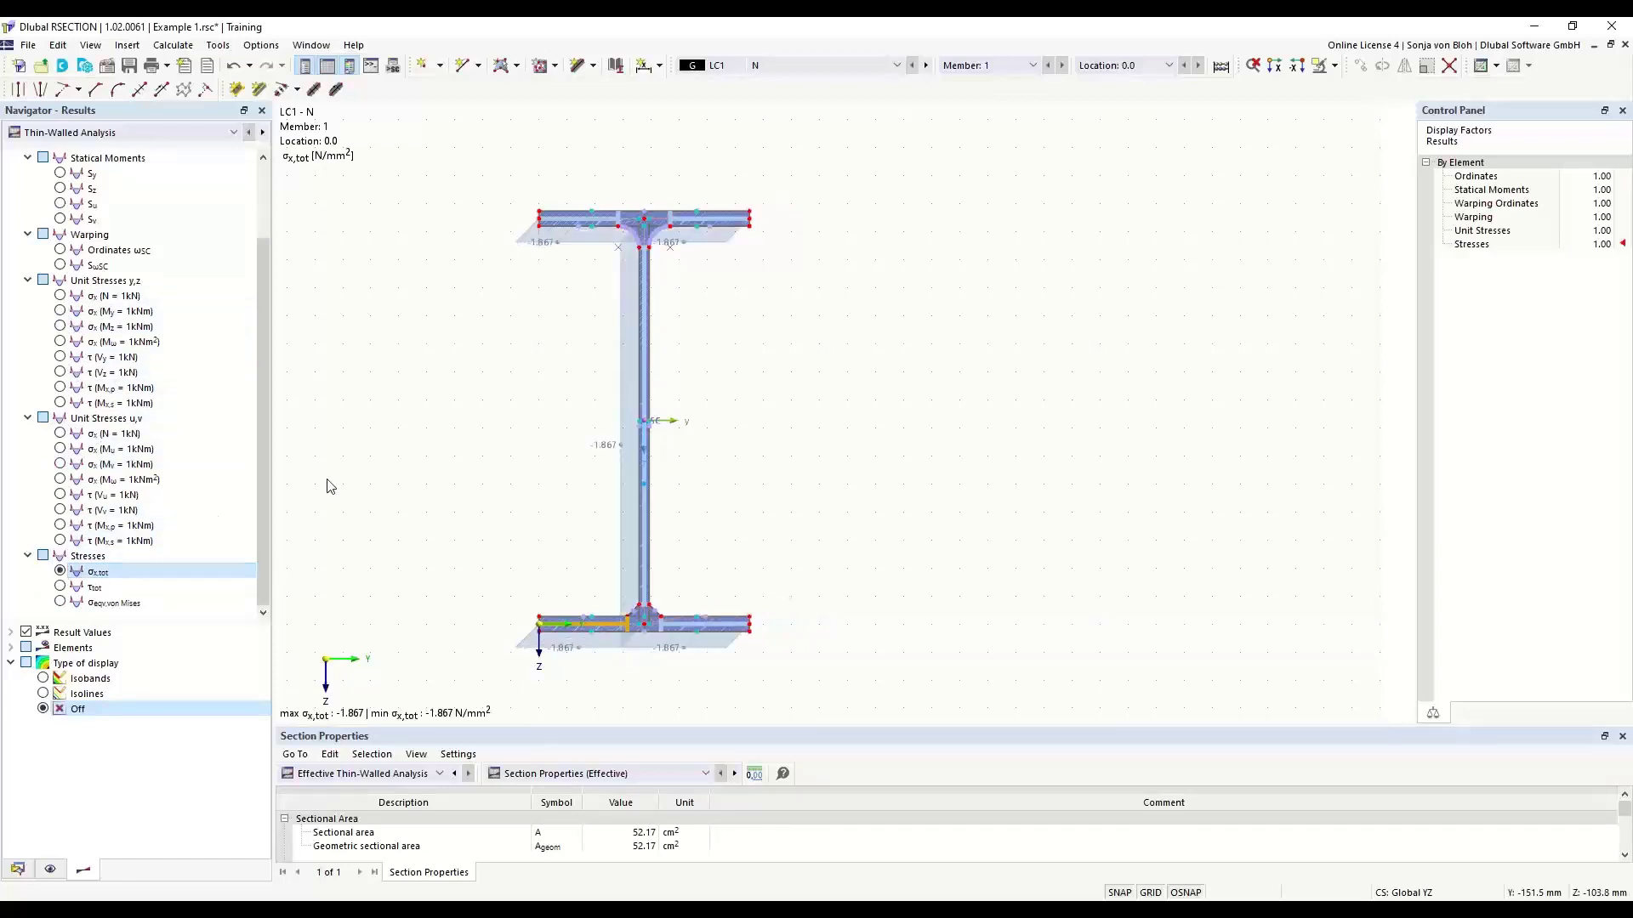
- Show the σx,tot results of the Effective Thin-Walled Analysis for LC1 and examine the stress diagram along the web
left_click(233, 133)
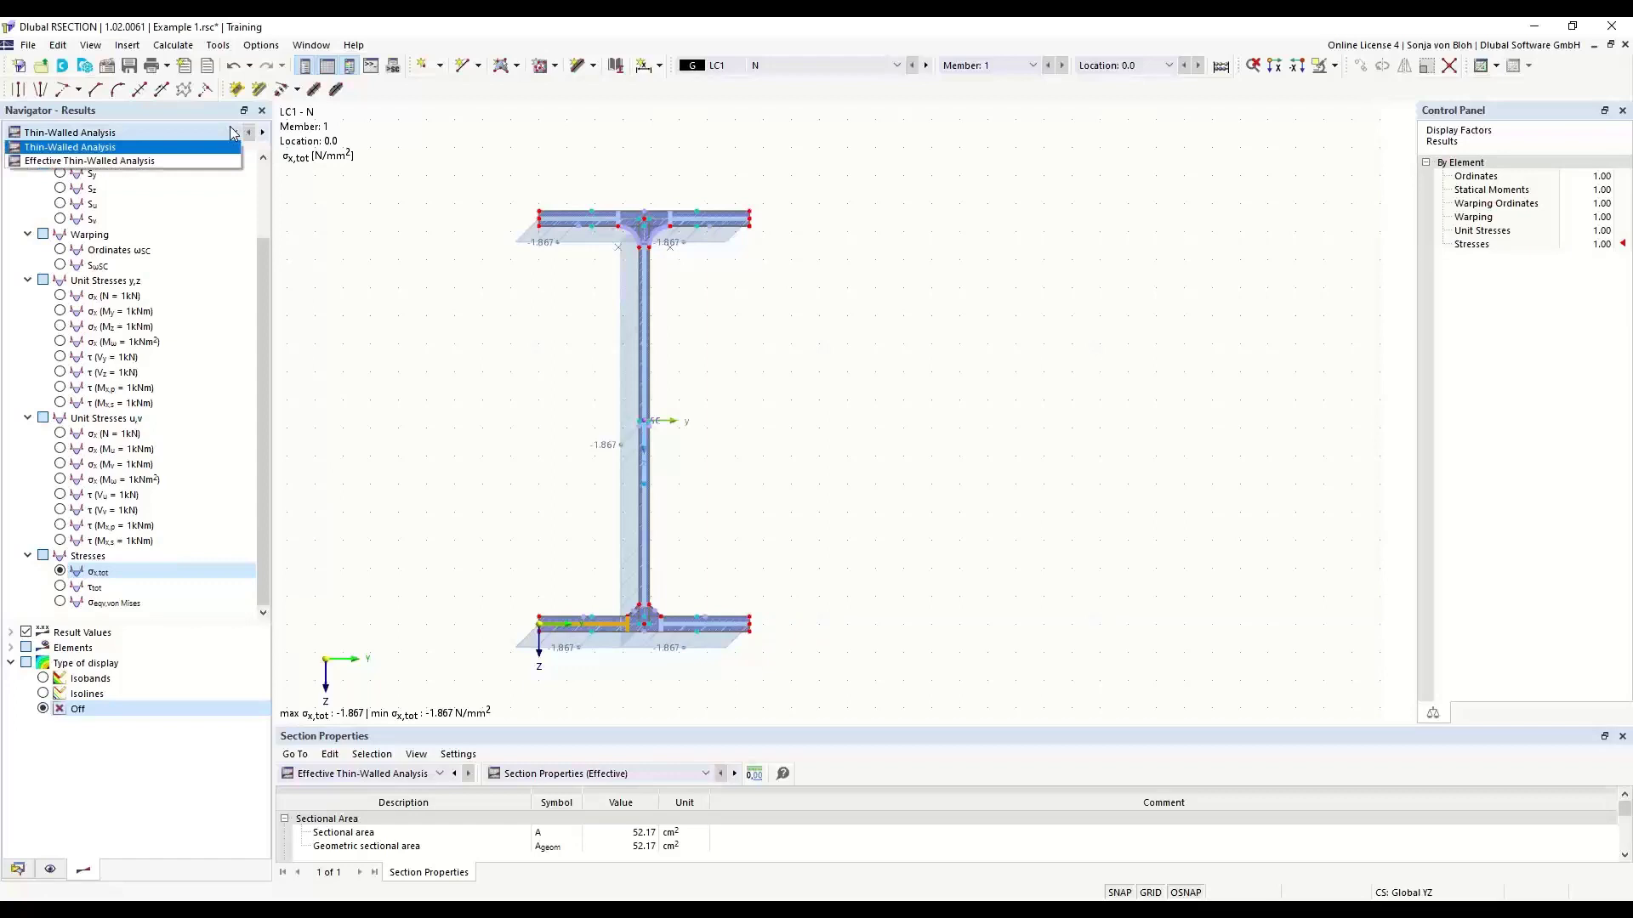
left_click(108, 162)
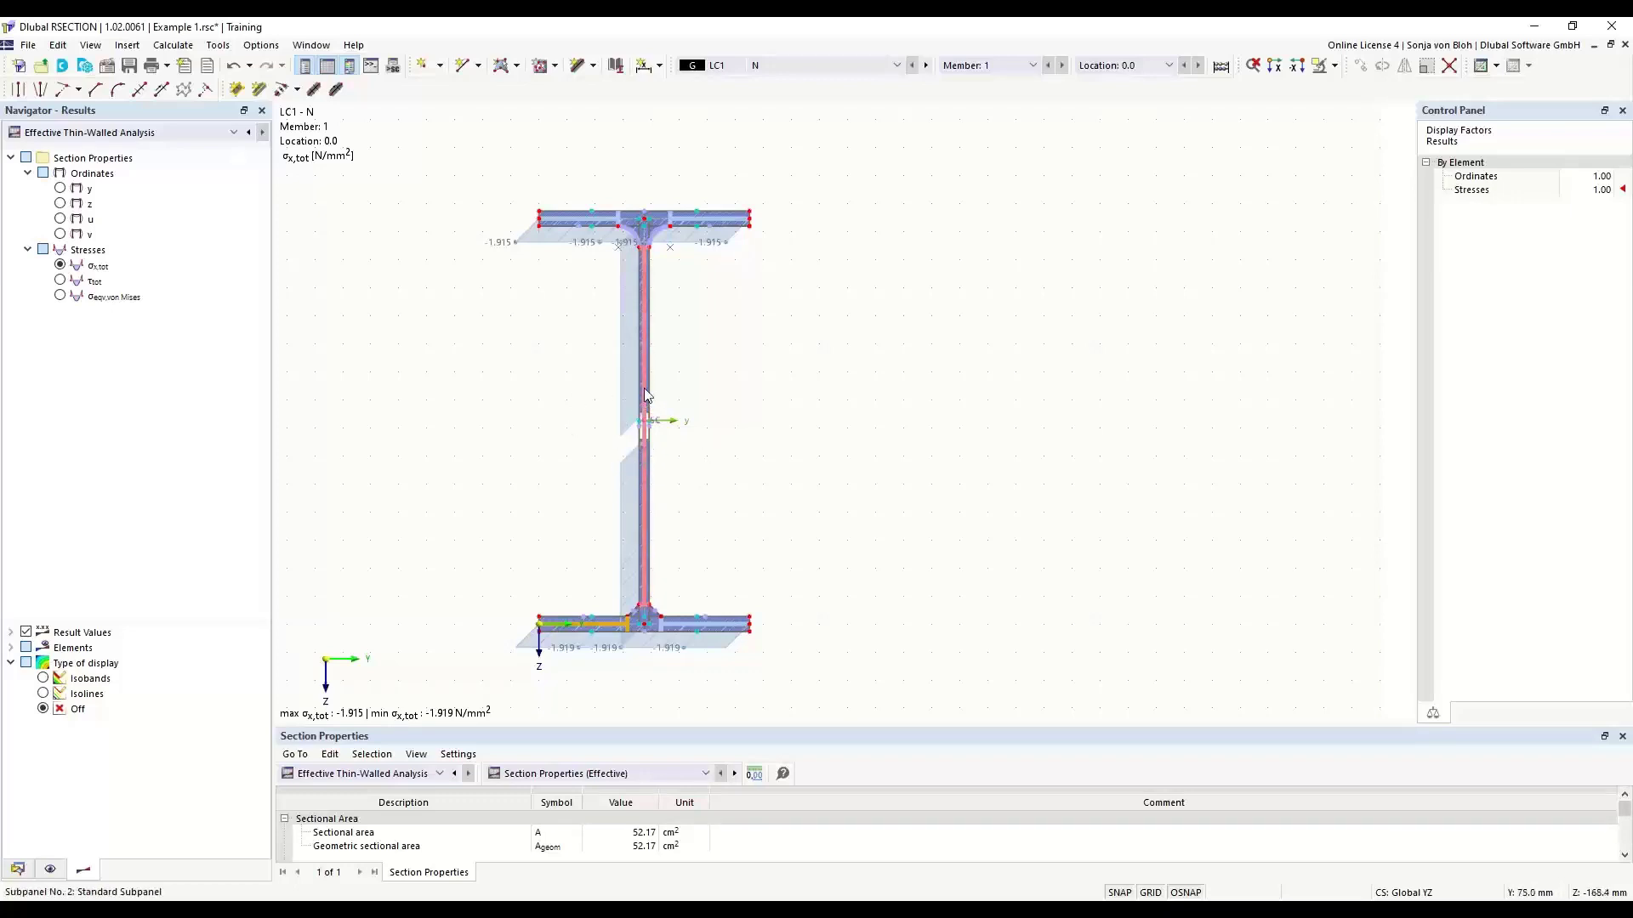
scroll(629, 455, "up", 2)
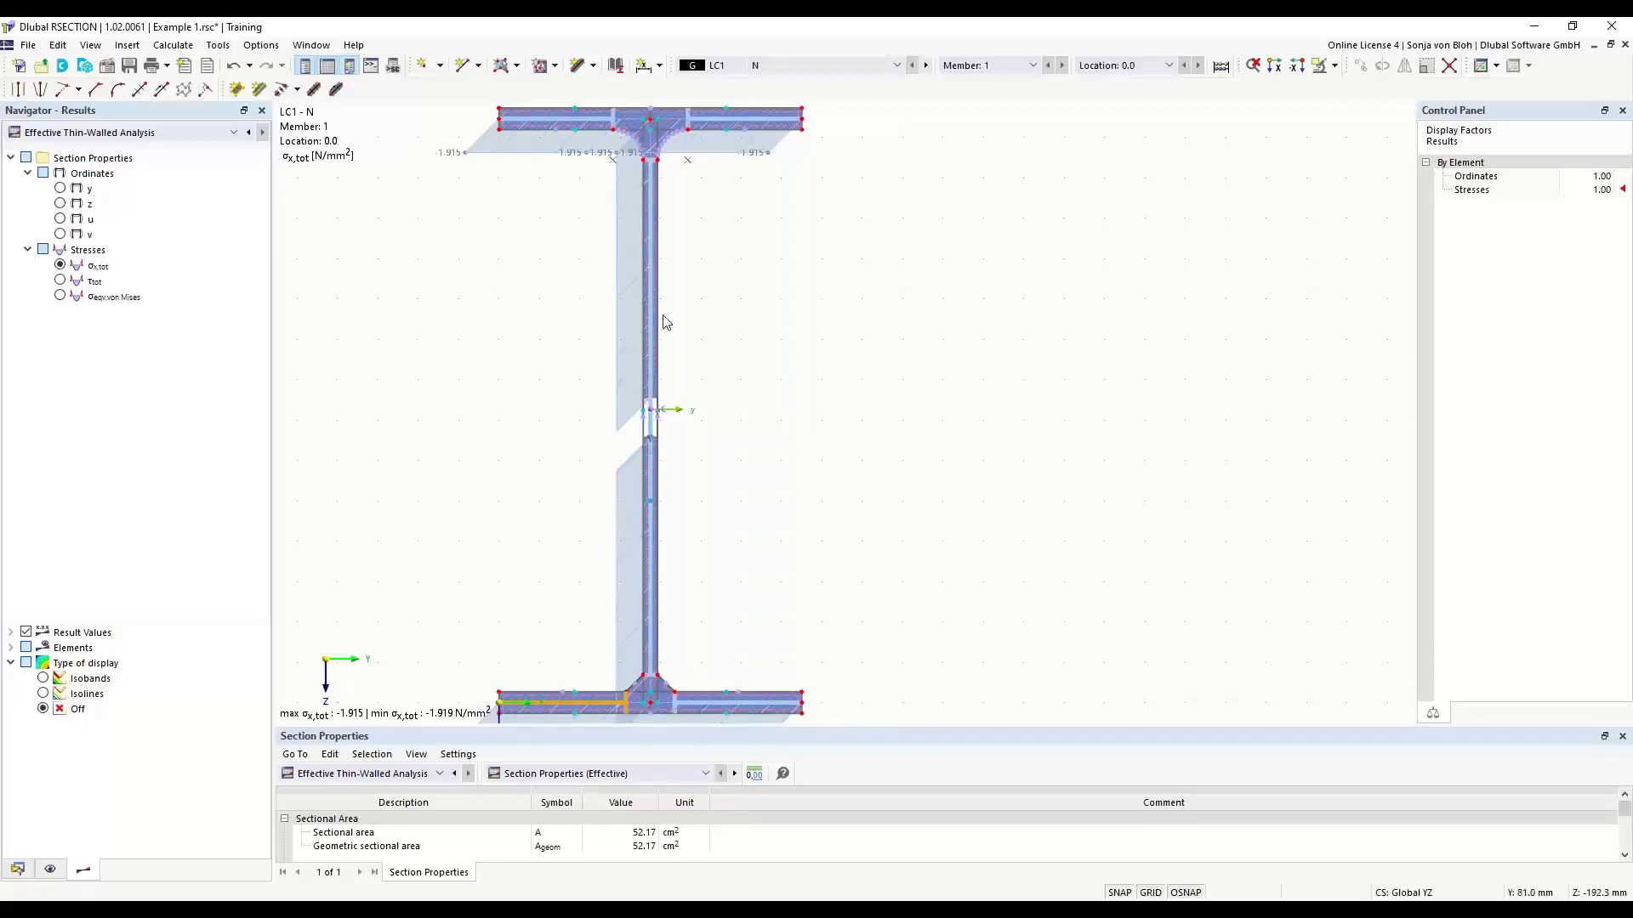
scroll(666, 322, "down", 2)
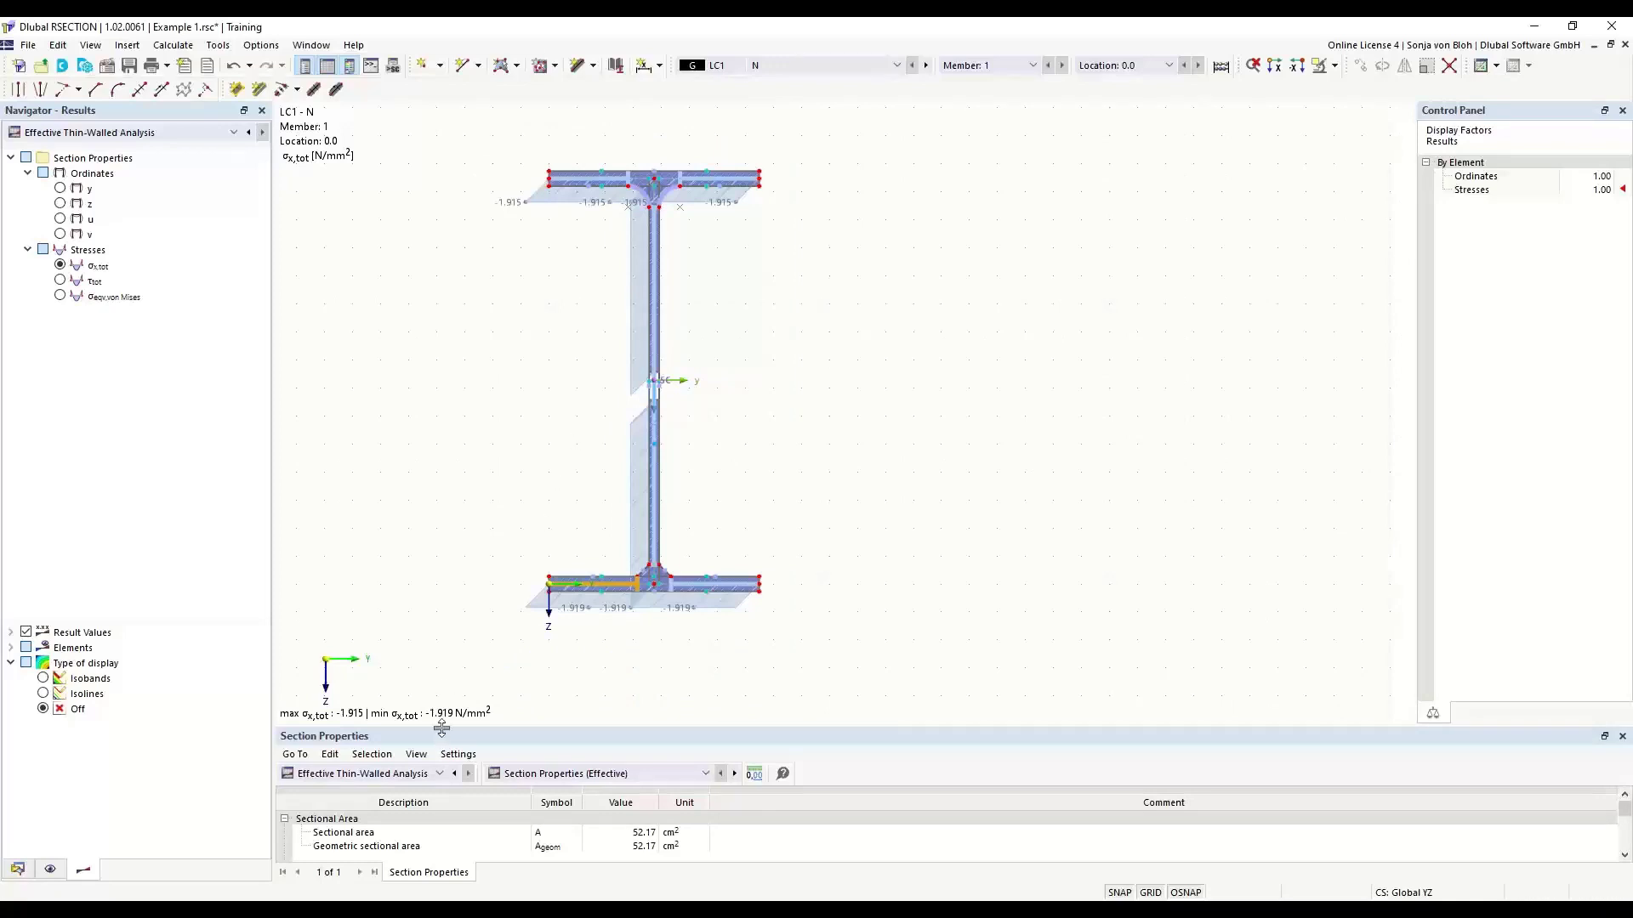
- Enlarge the results table area and show the Section Properties table of the Thin-Walled Analysis
left_click_drag(442, 728, 447, 620)
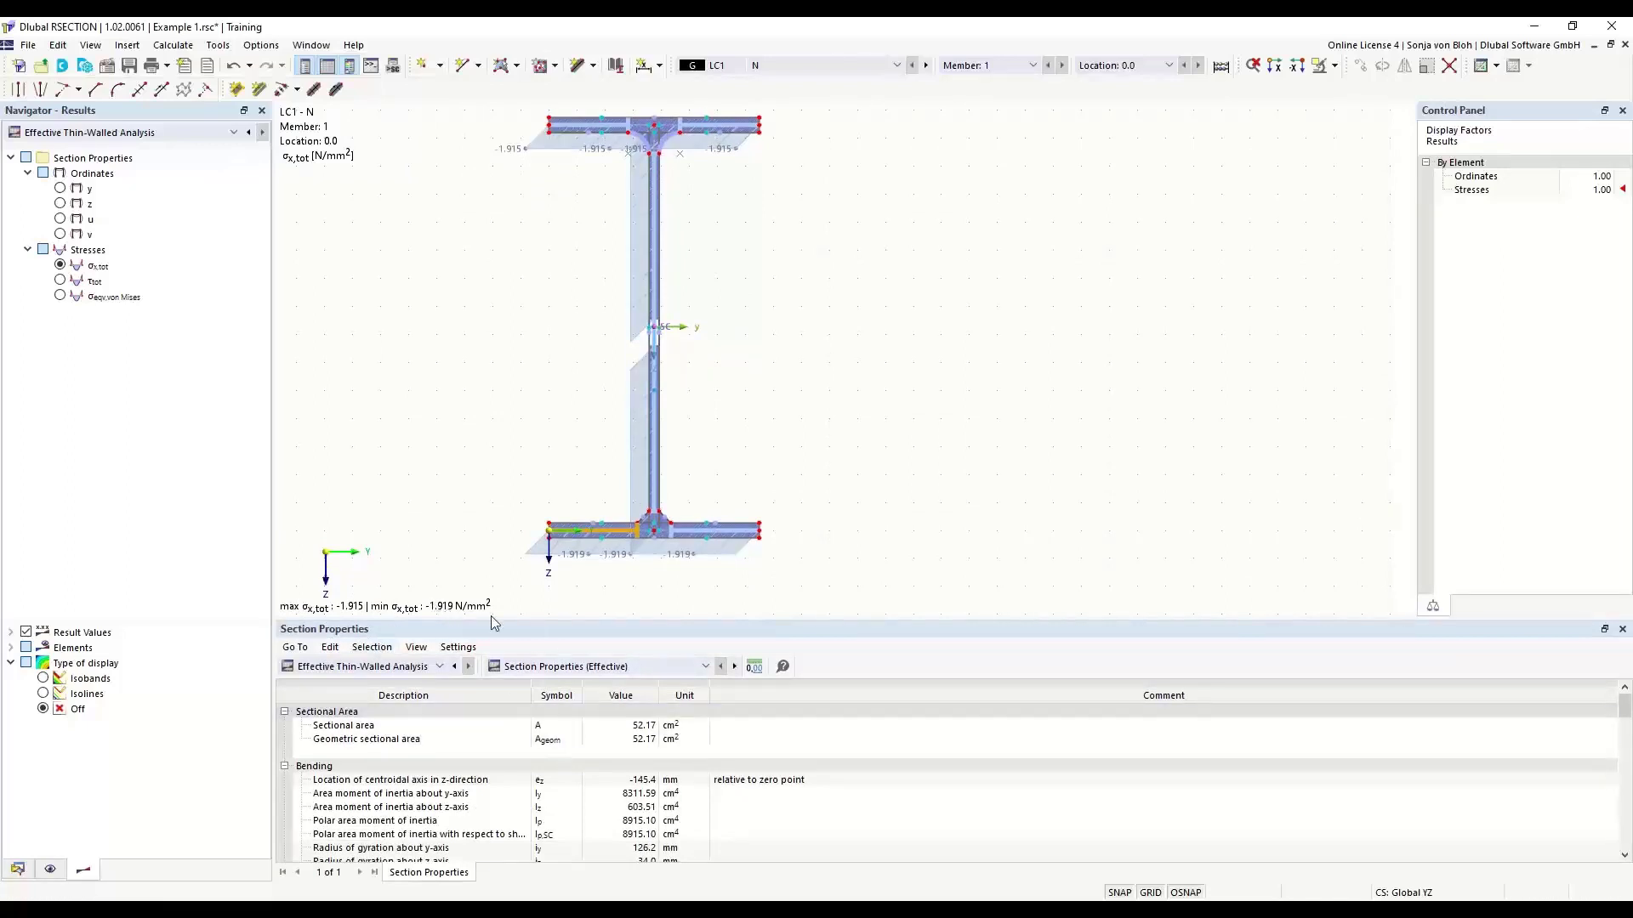
left_click(440, 668)
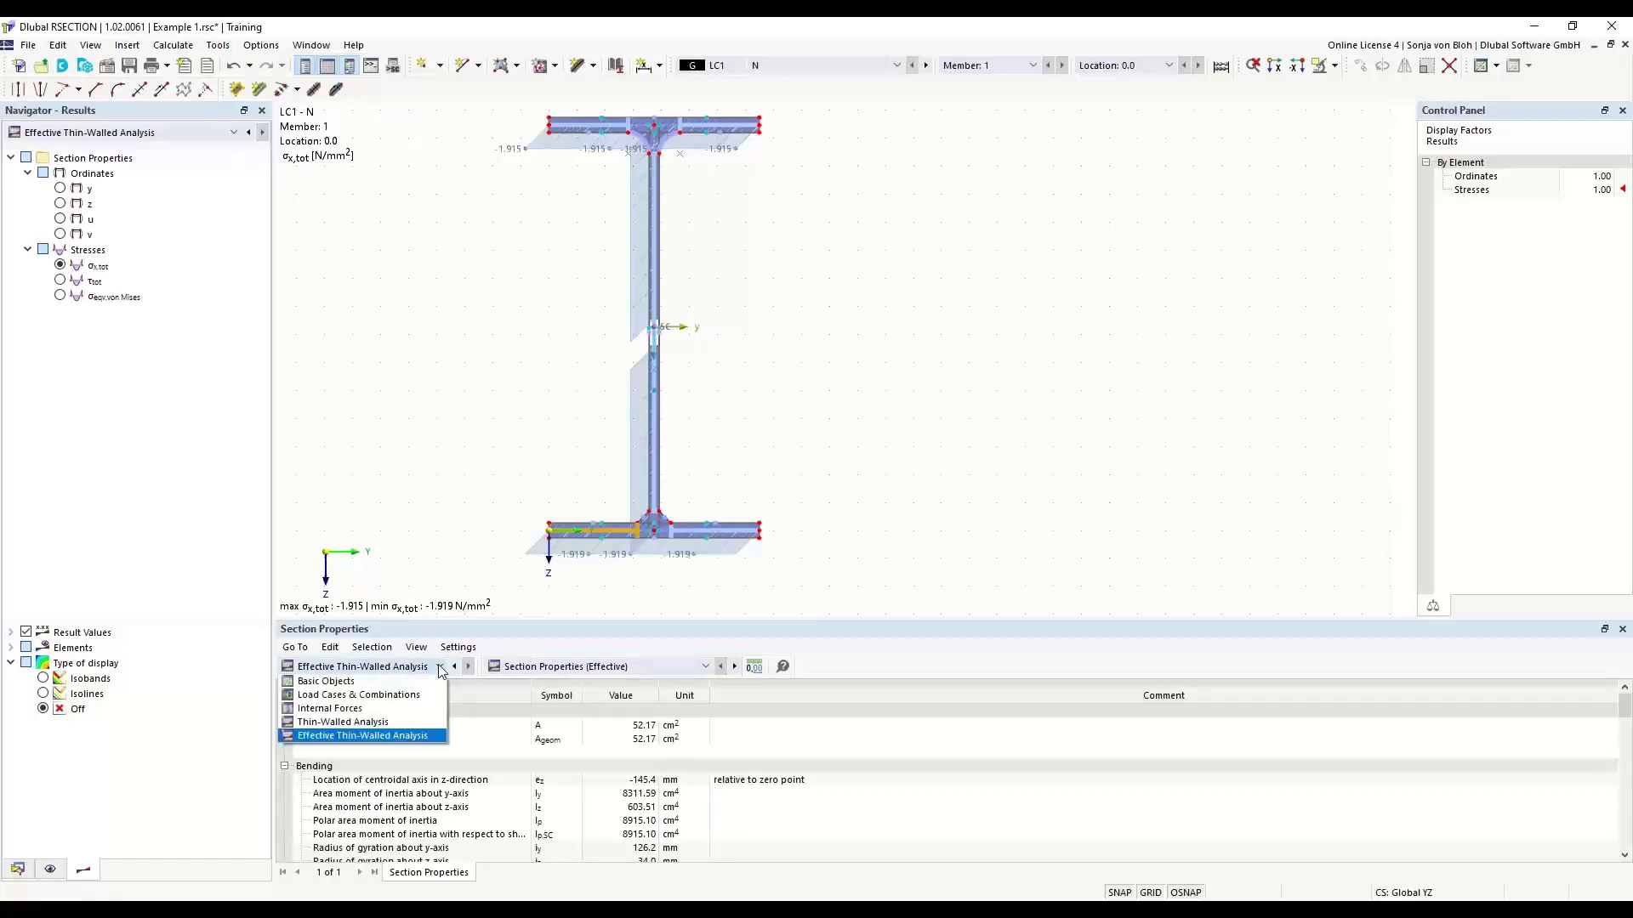
left_click(361, 723)
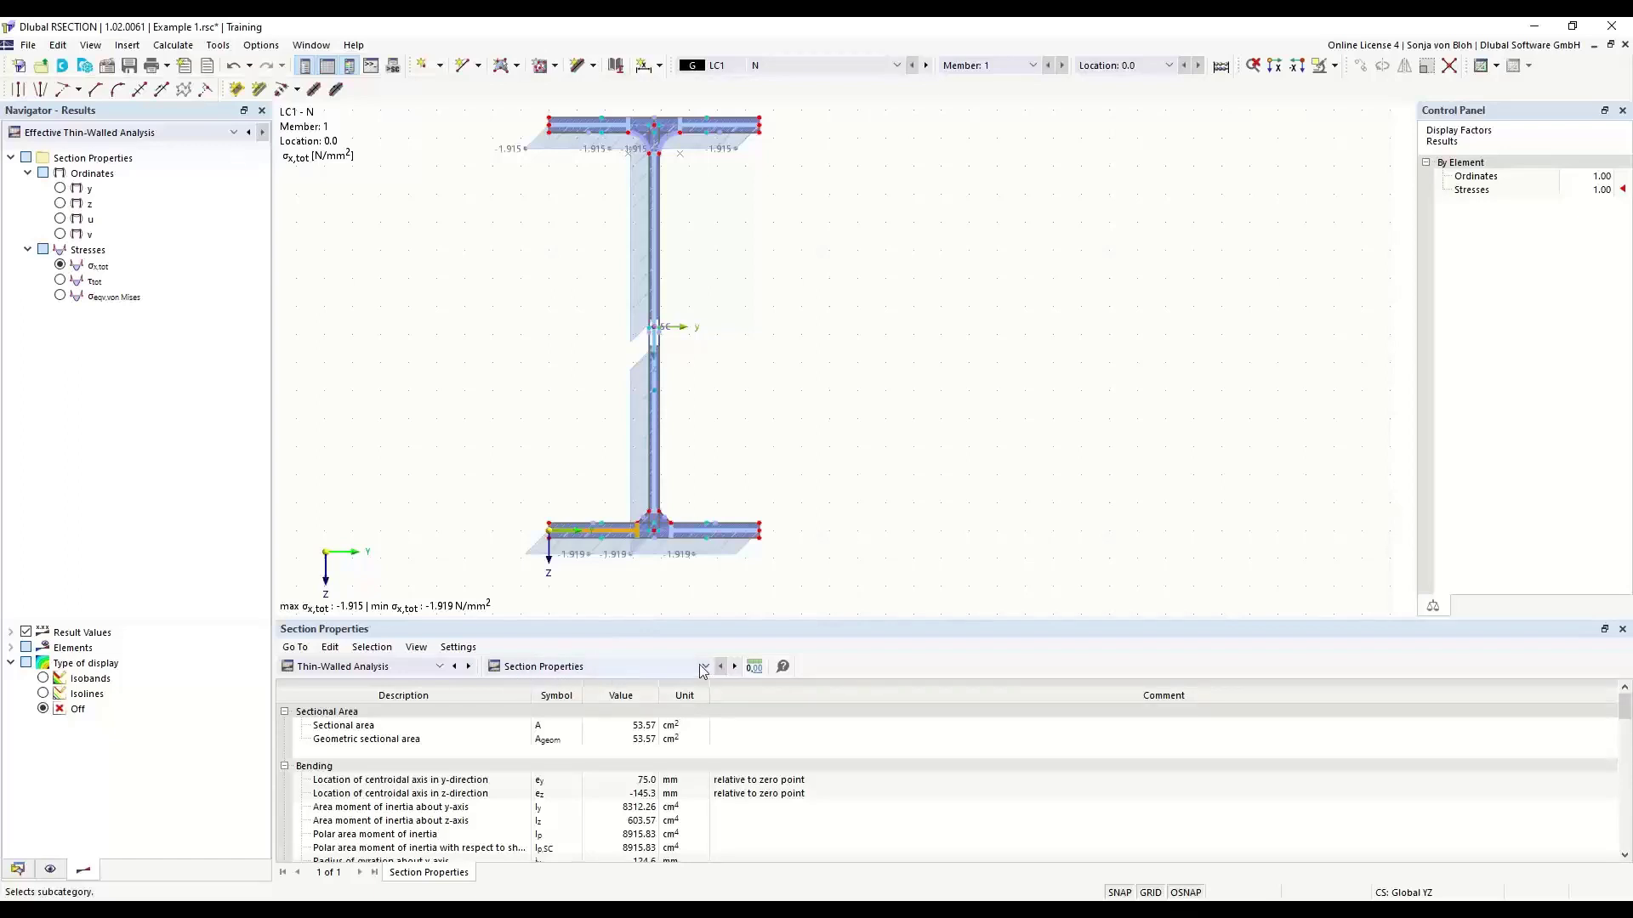
left_click(608, 670)
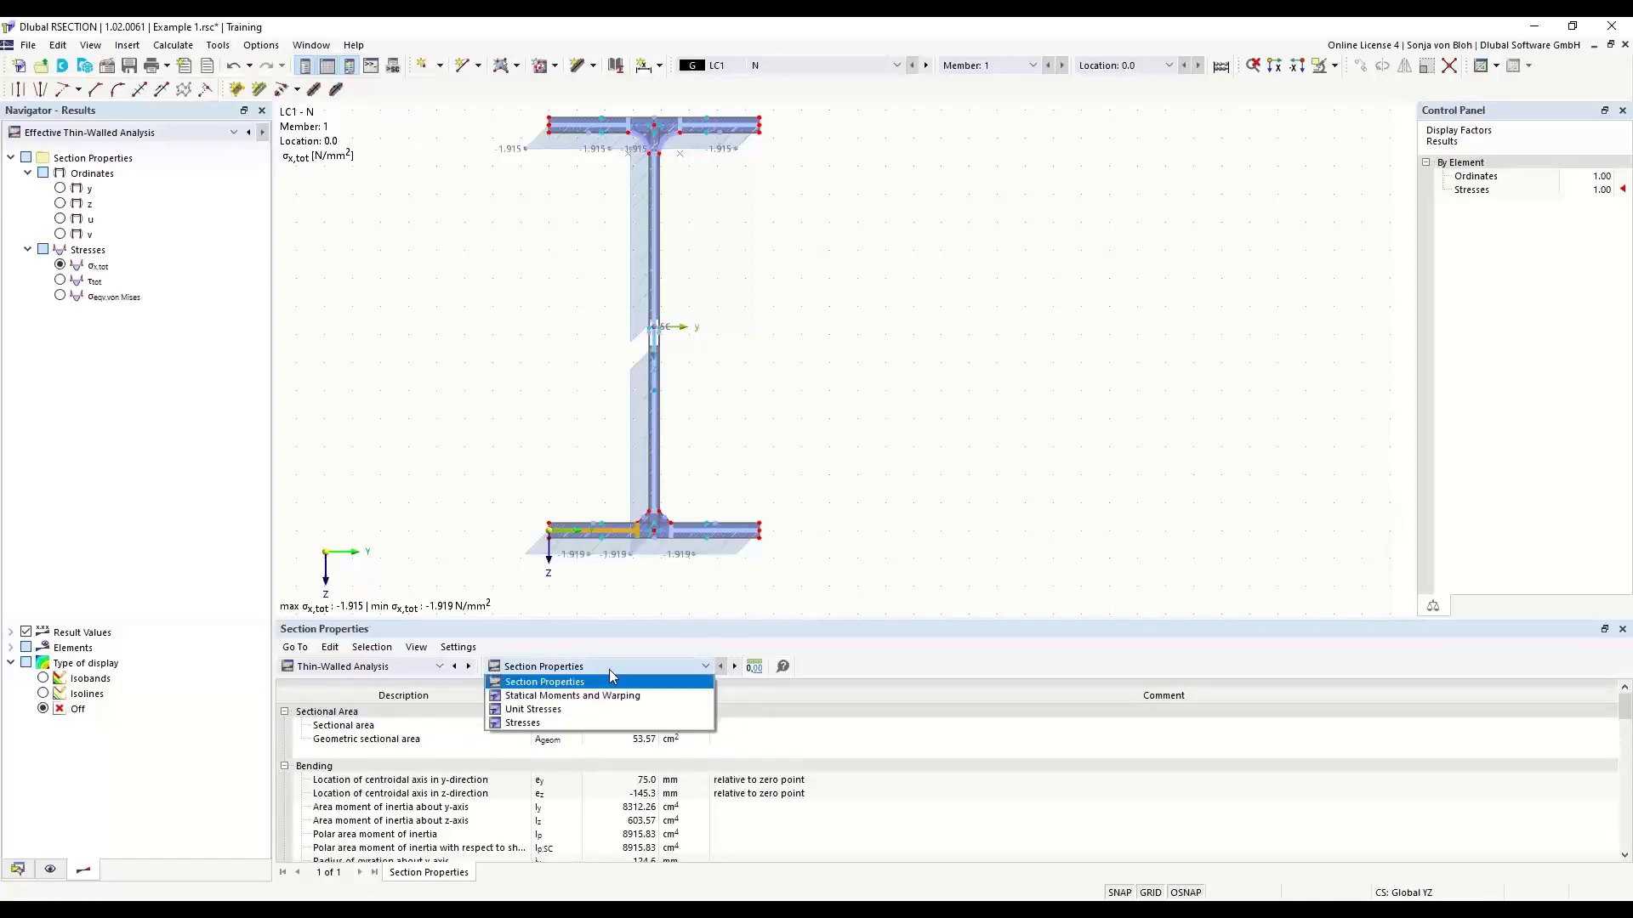
left_click(557, 683)
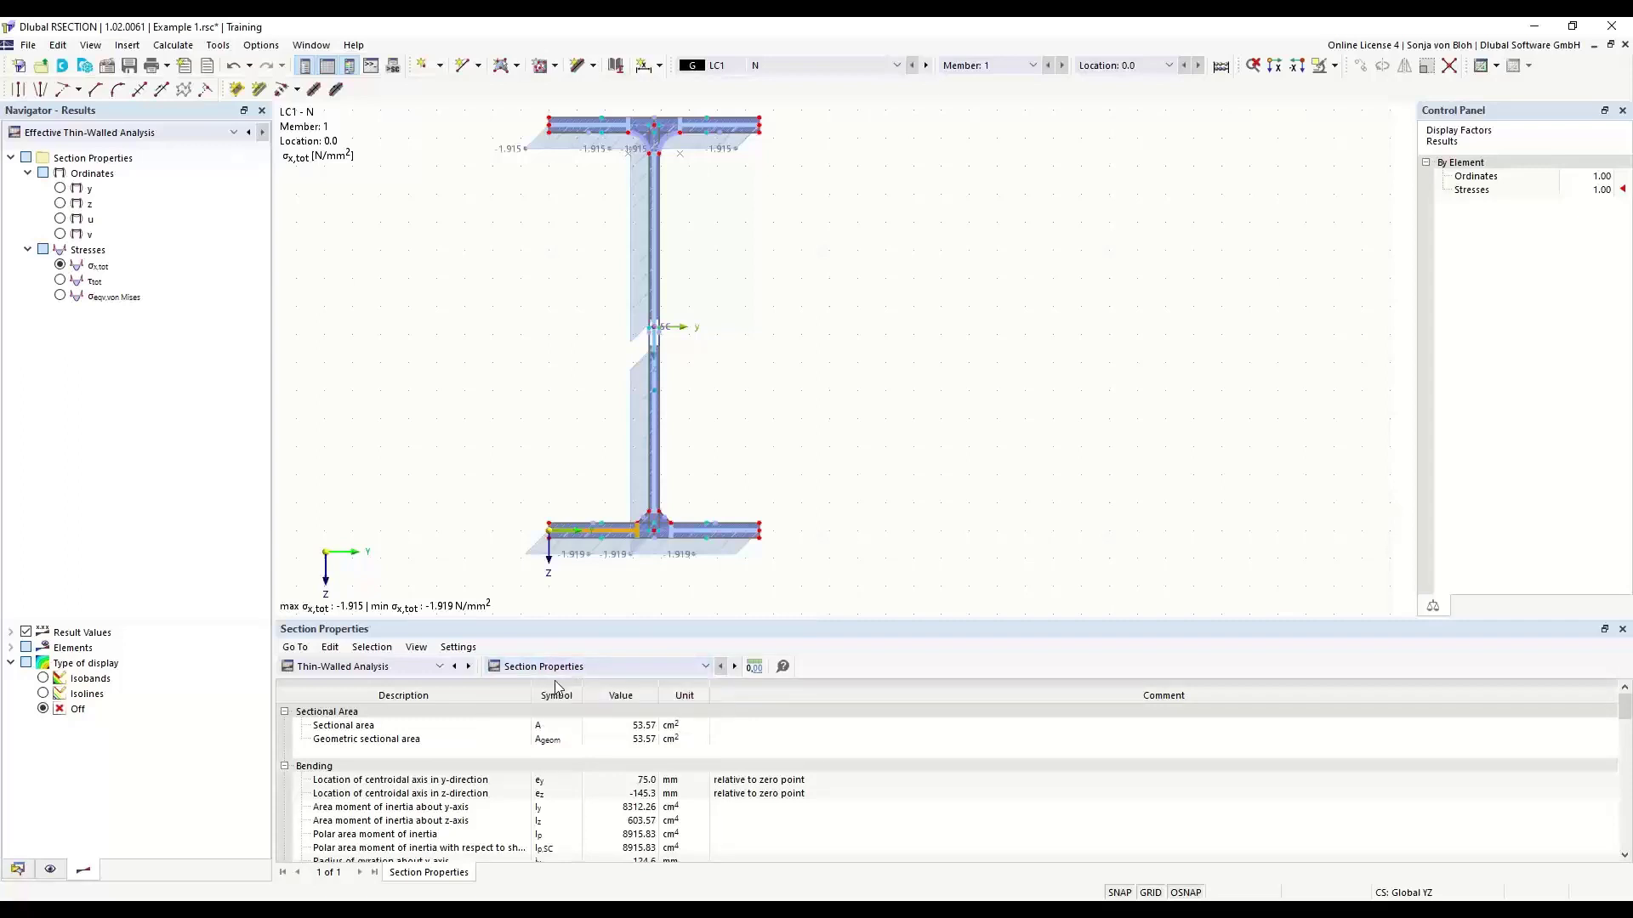
- Enlarge the results table area further and examine the sectional area and bending properties of the Thin-Walled Analysis
left_click(559, 727)
left_click_drag(551, 620, 552, 519)
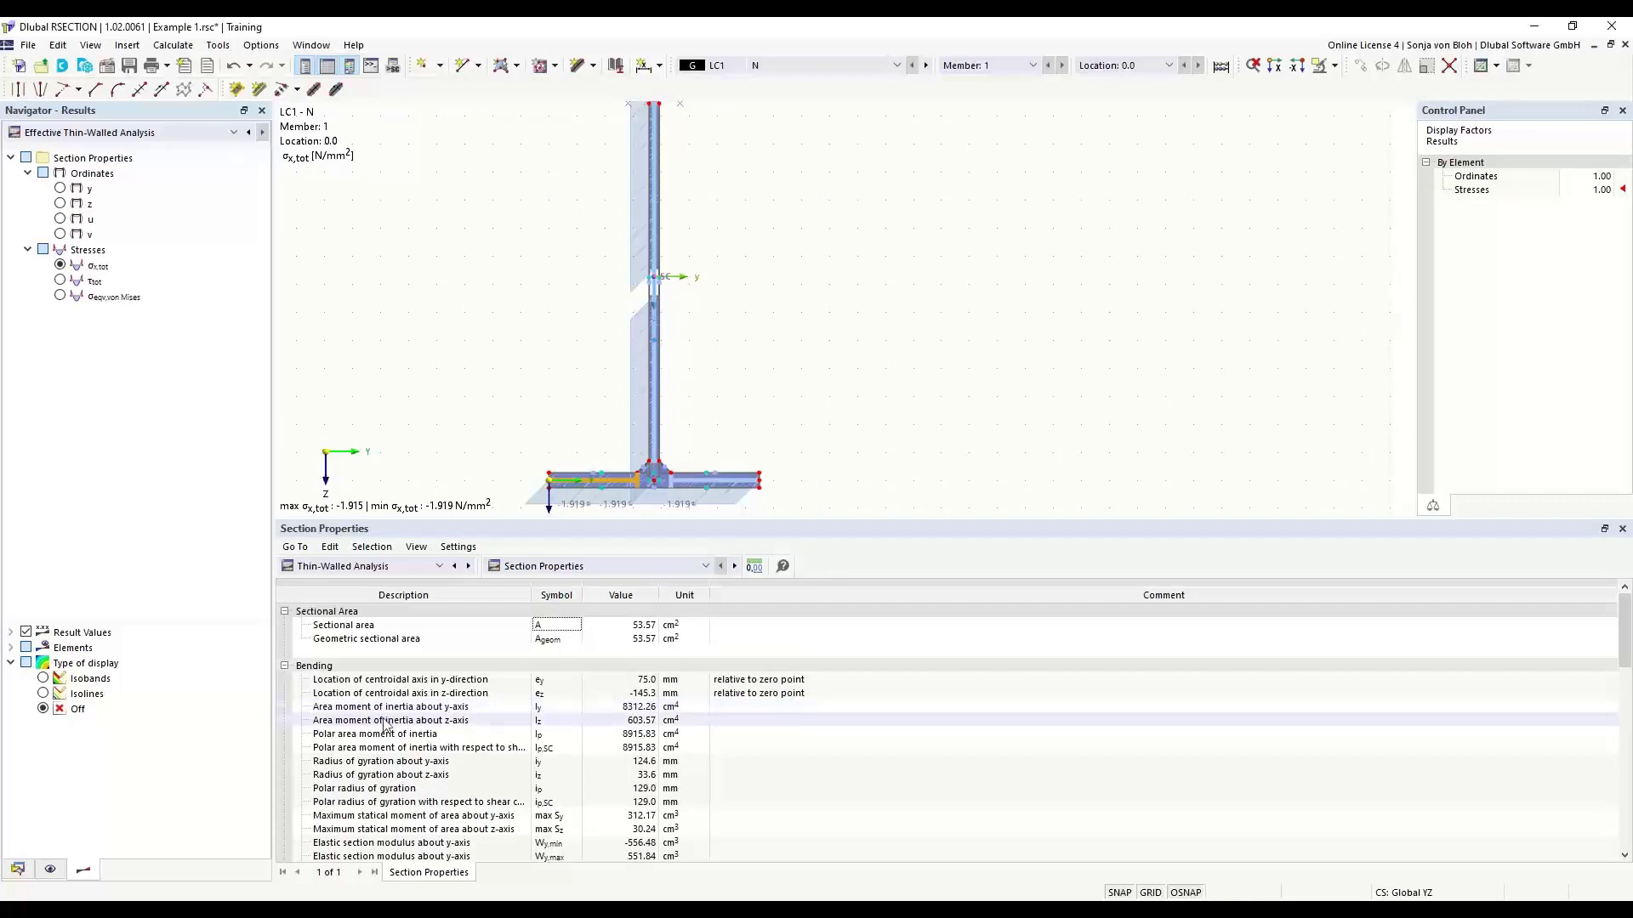
left_click(513, 709)
scroll(514, 715, "down", 4)
scroll(596, 680, "up", 4)
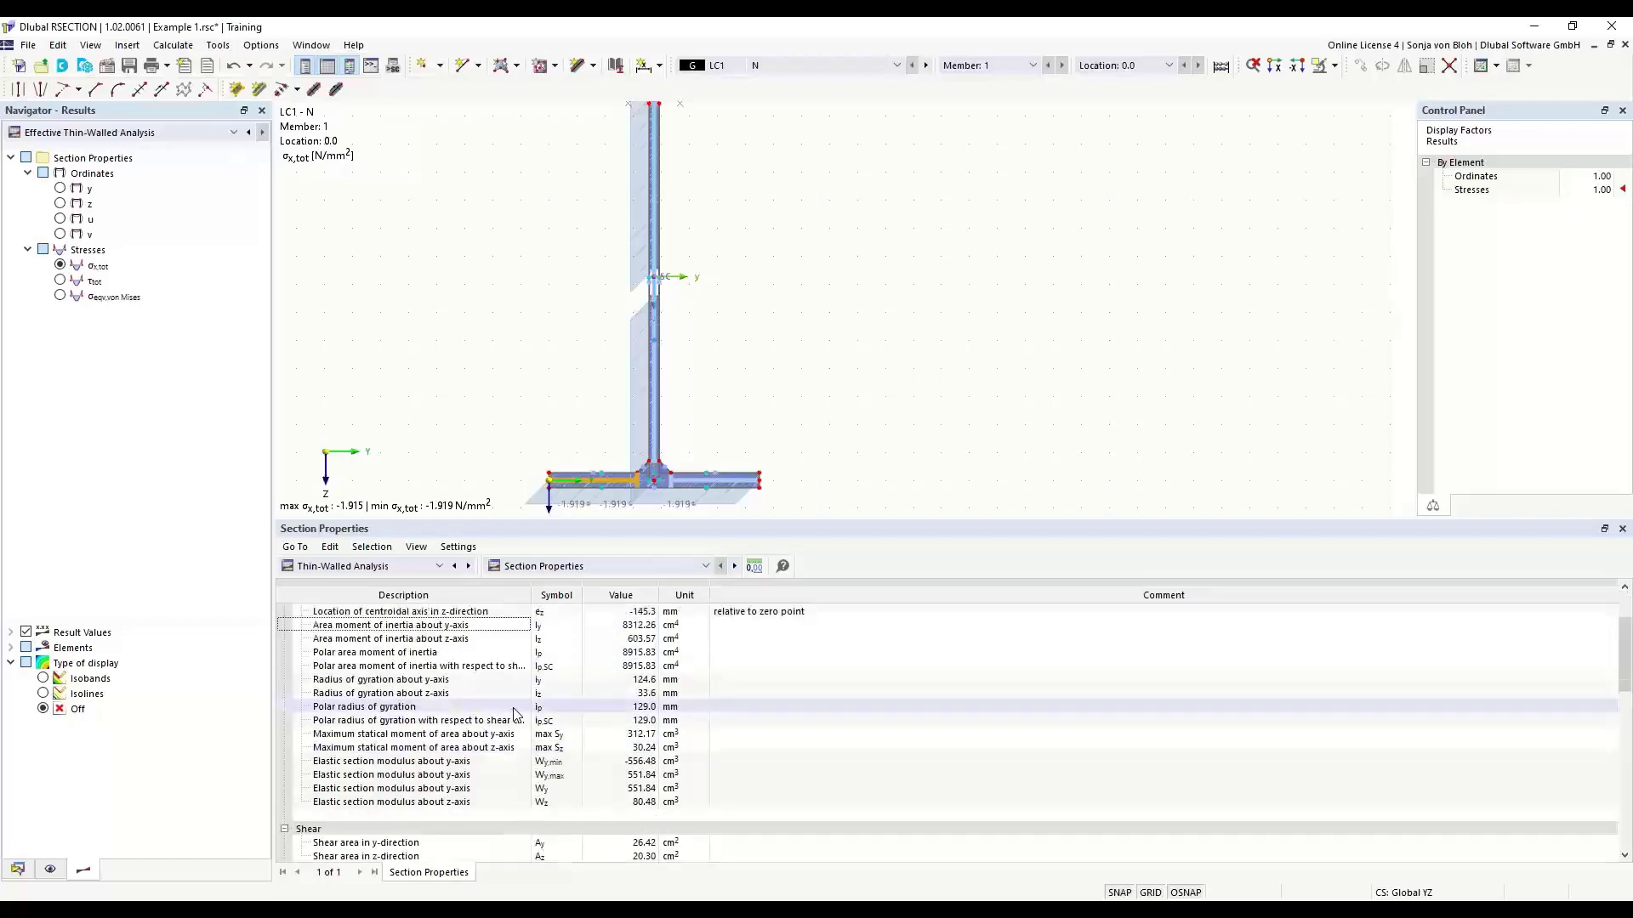
- View the Statical Moments and Warping table of the Thin-Walled Analysis, followed by its Stresses table
left_click(705, 566)
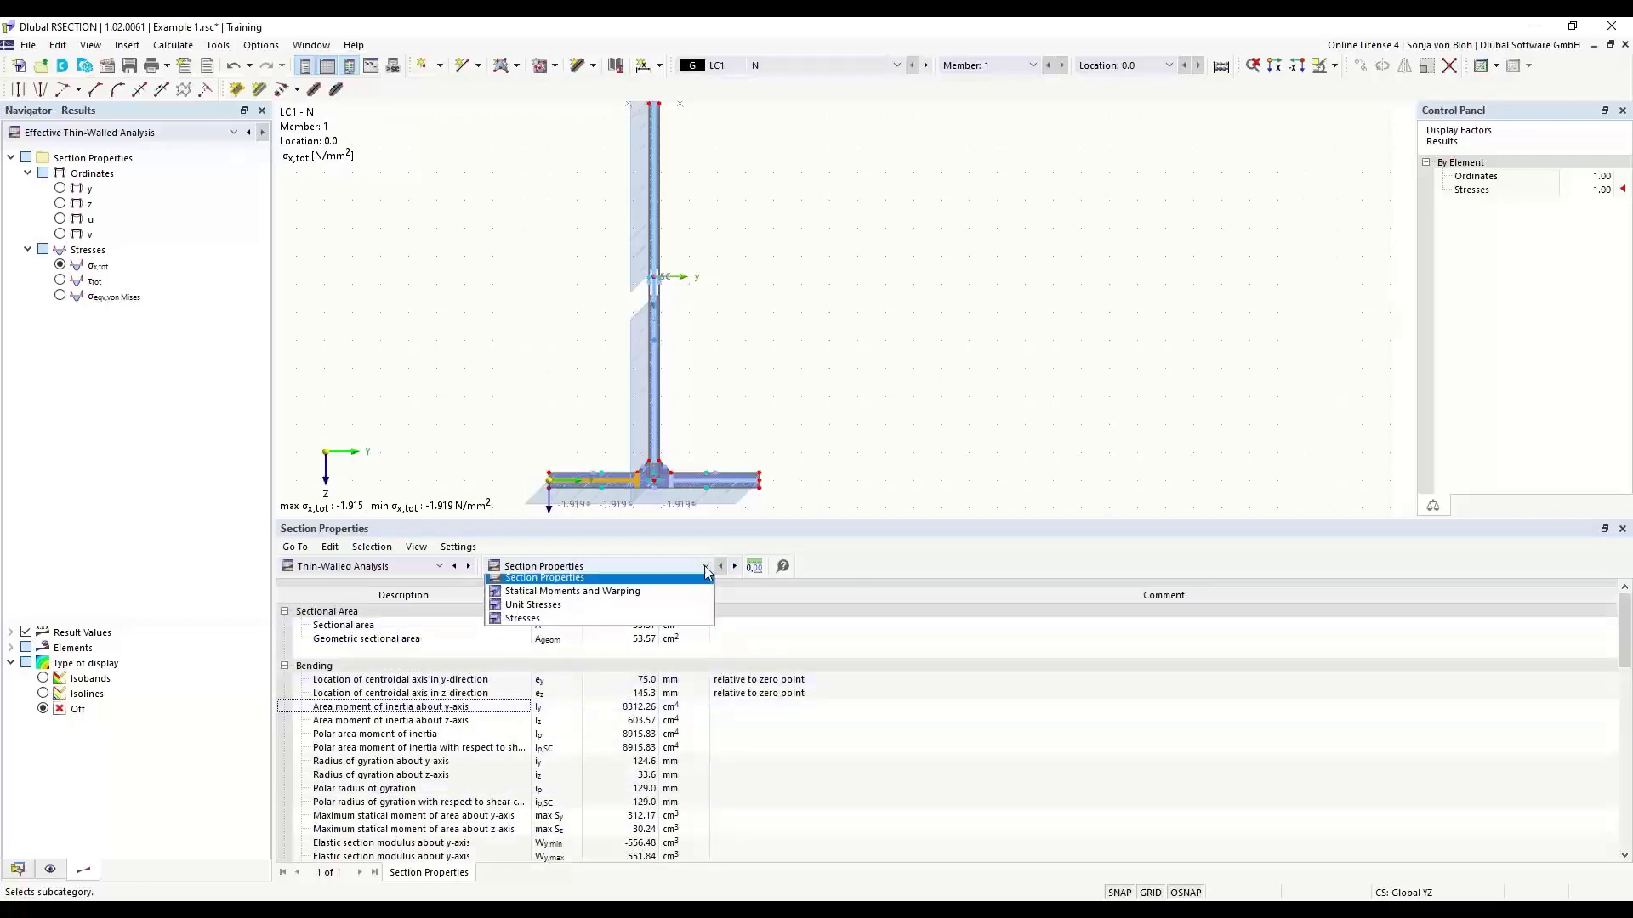
left_click(587, 597)
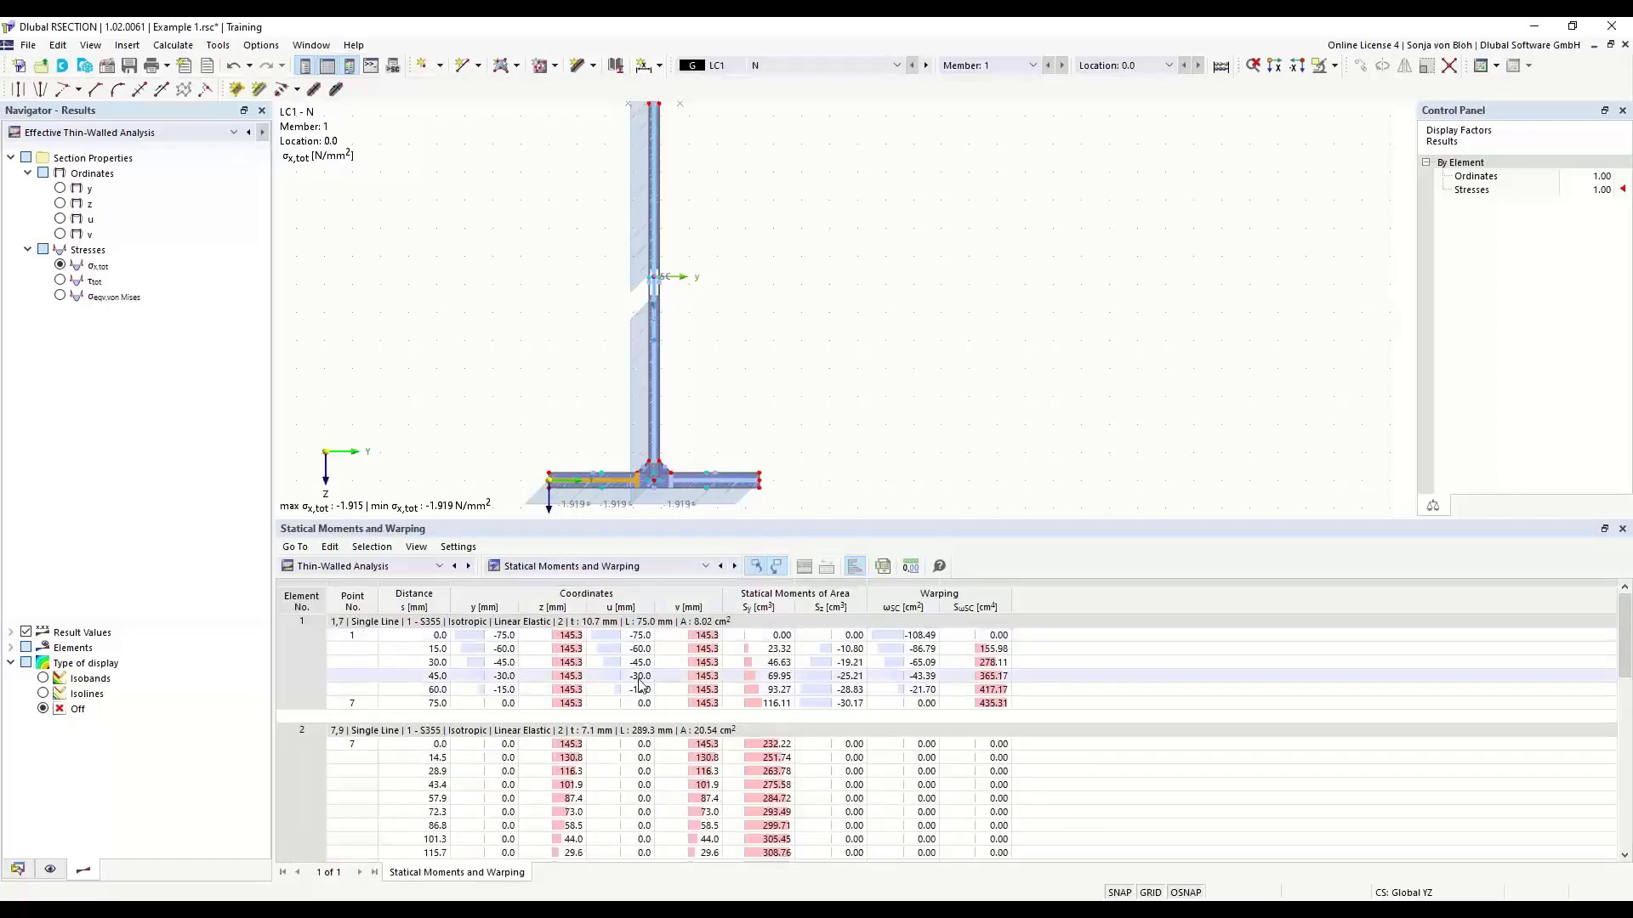
left_click(693, 568)
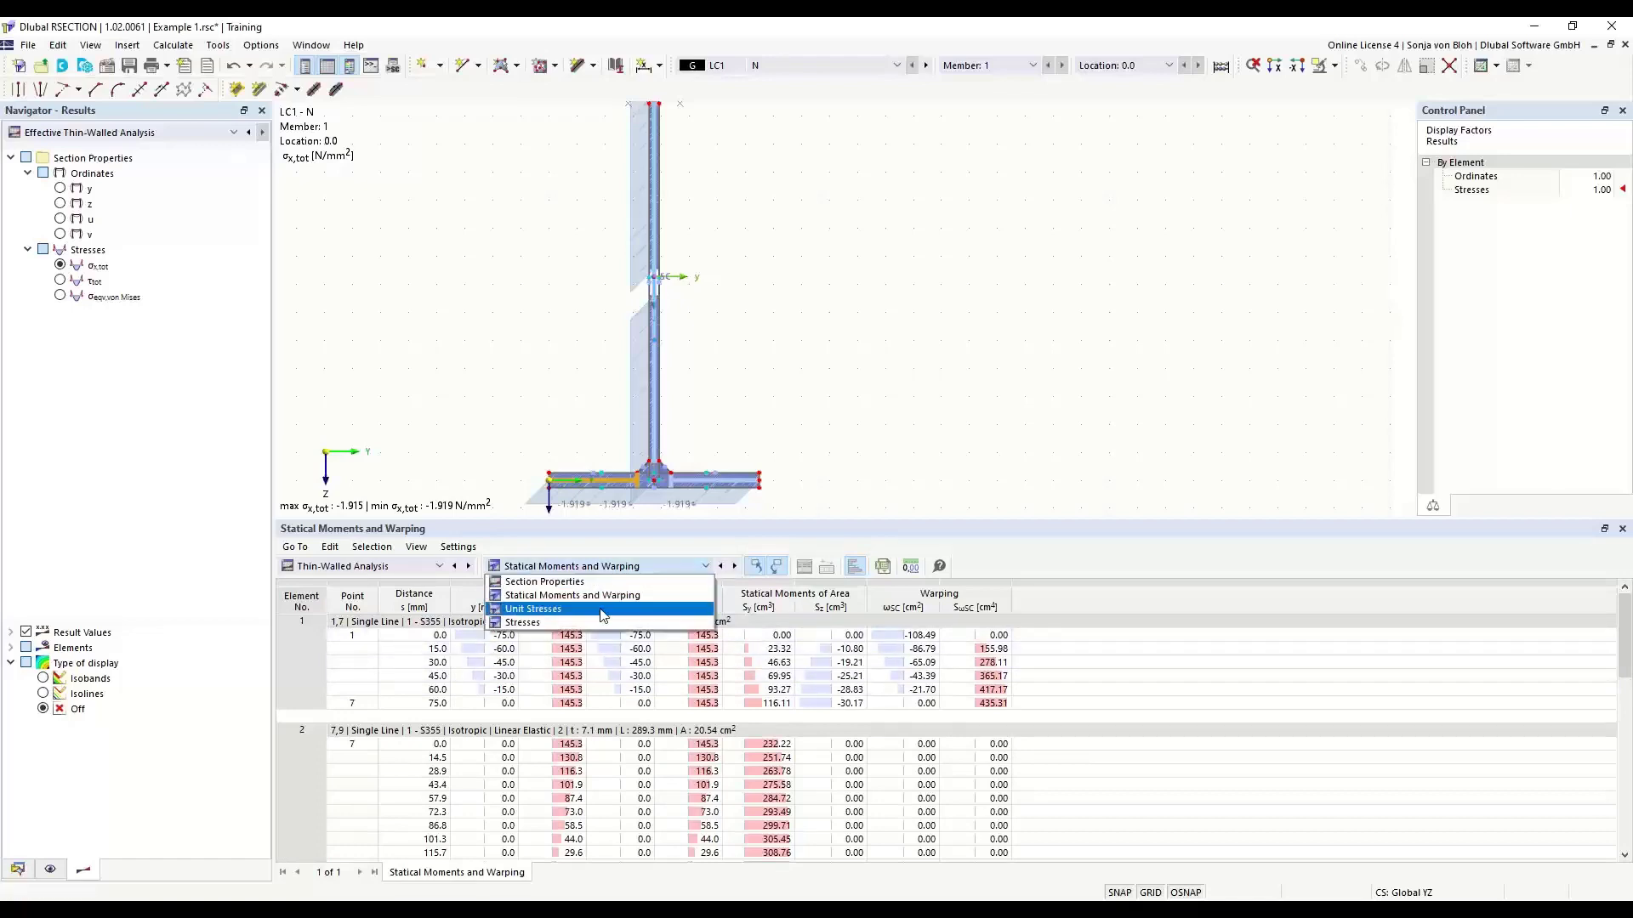
left_click(583, 625)
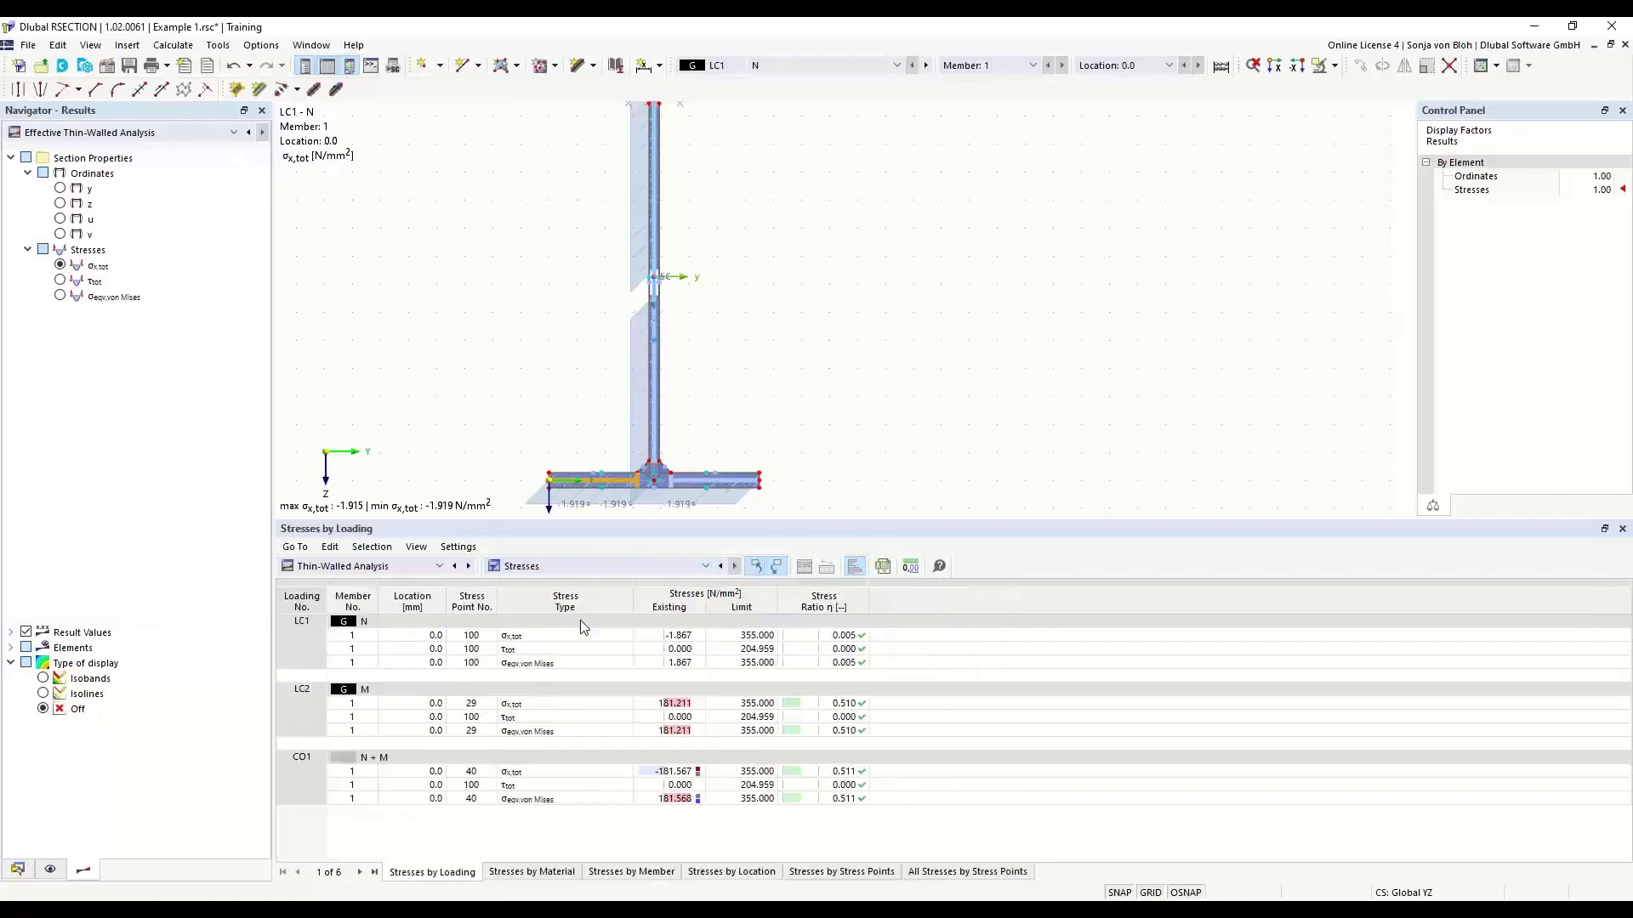
- Show the effective section properties of the Effective Thin-Walled Analysis and its Section Classification acc. to EN 1993-1-1 table
left_click(439, 568)
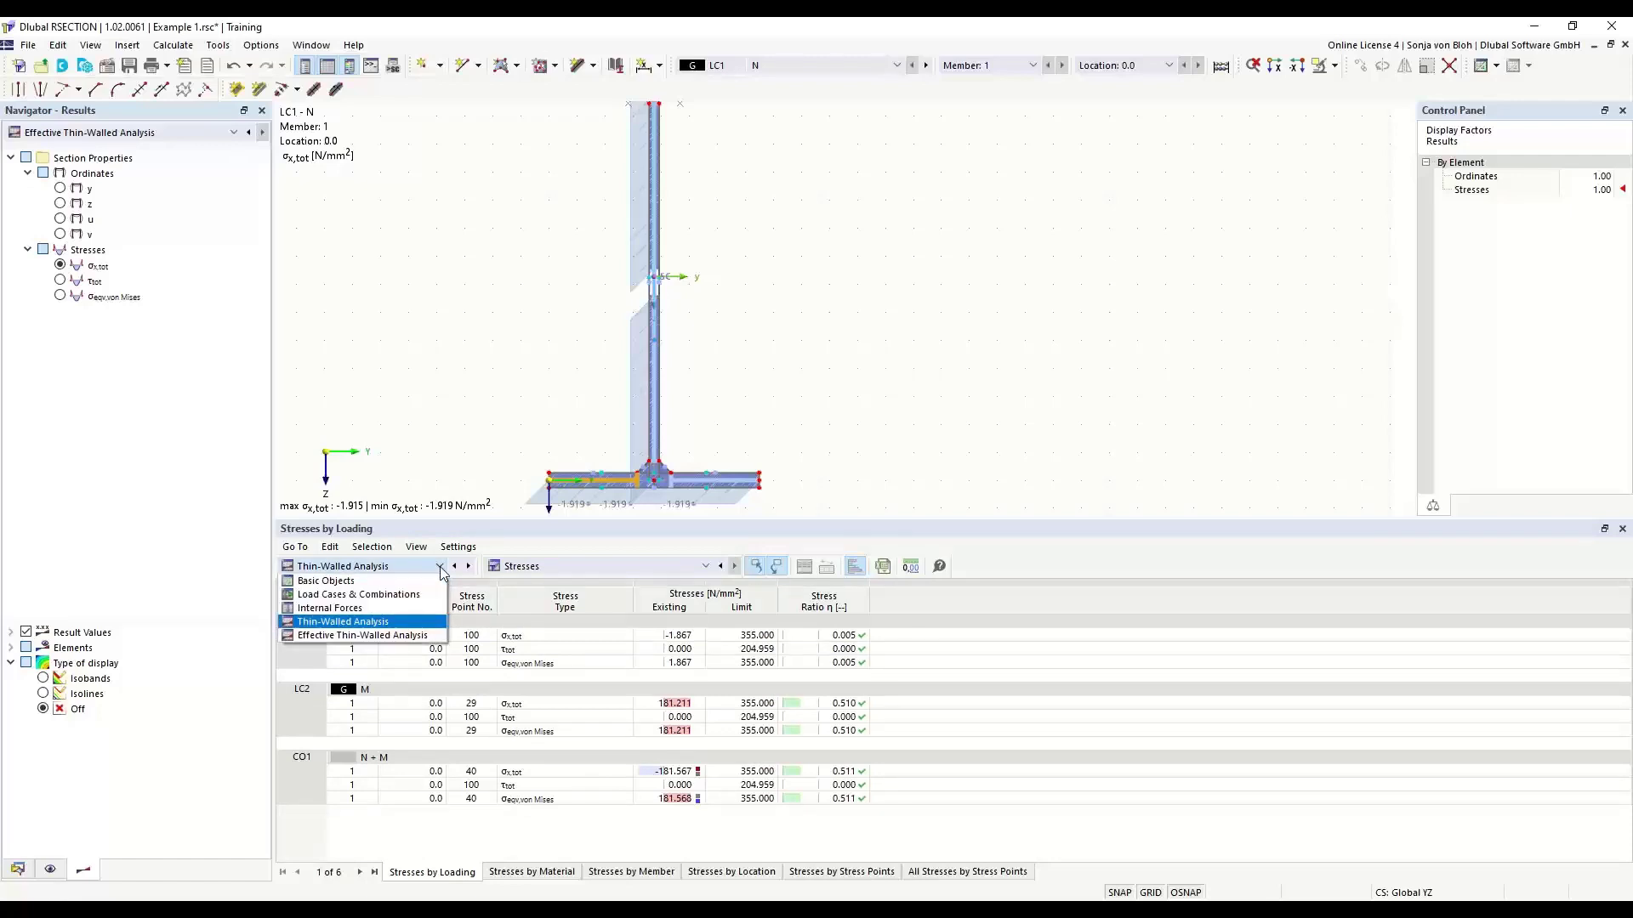
left_click(375, 637)
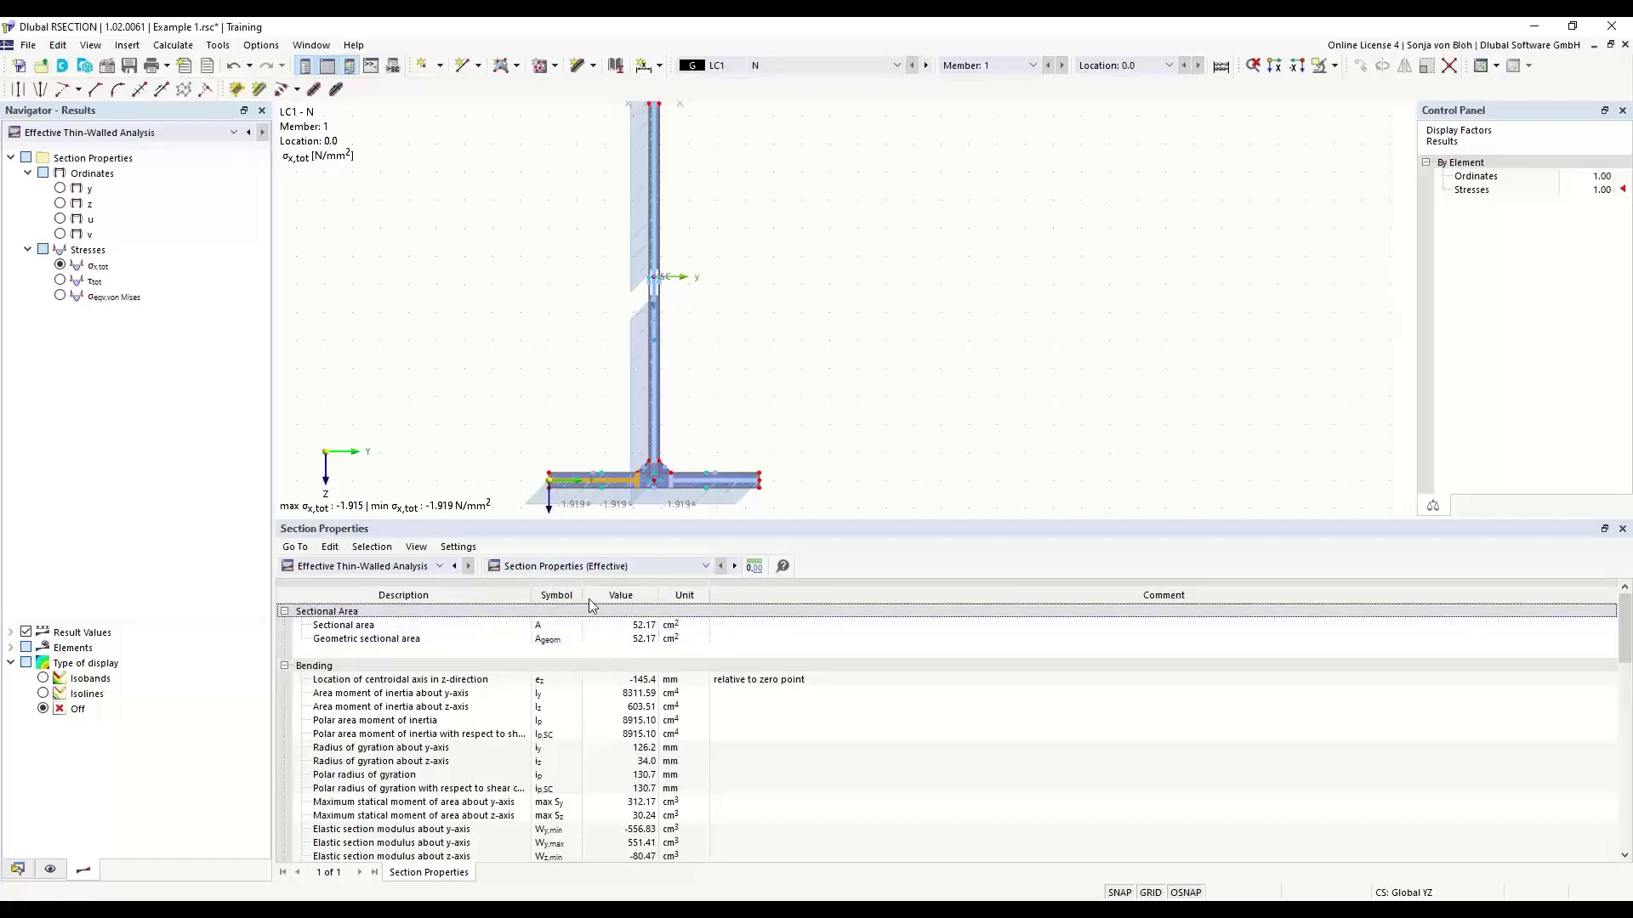
left_click(704, 567)
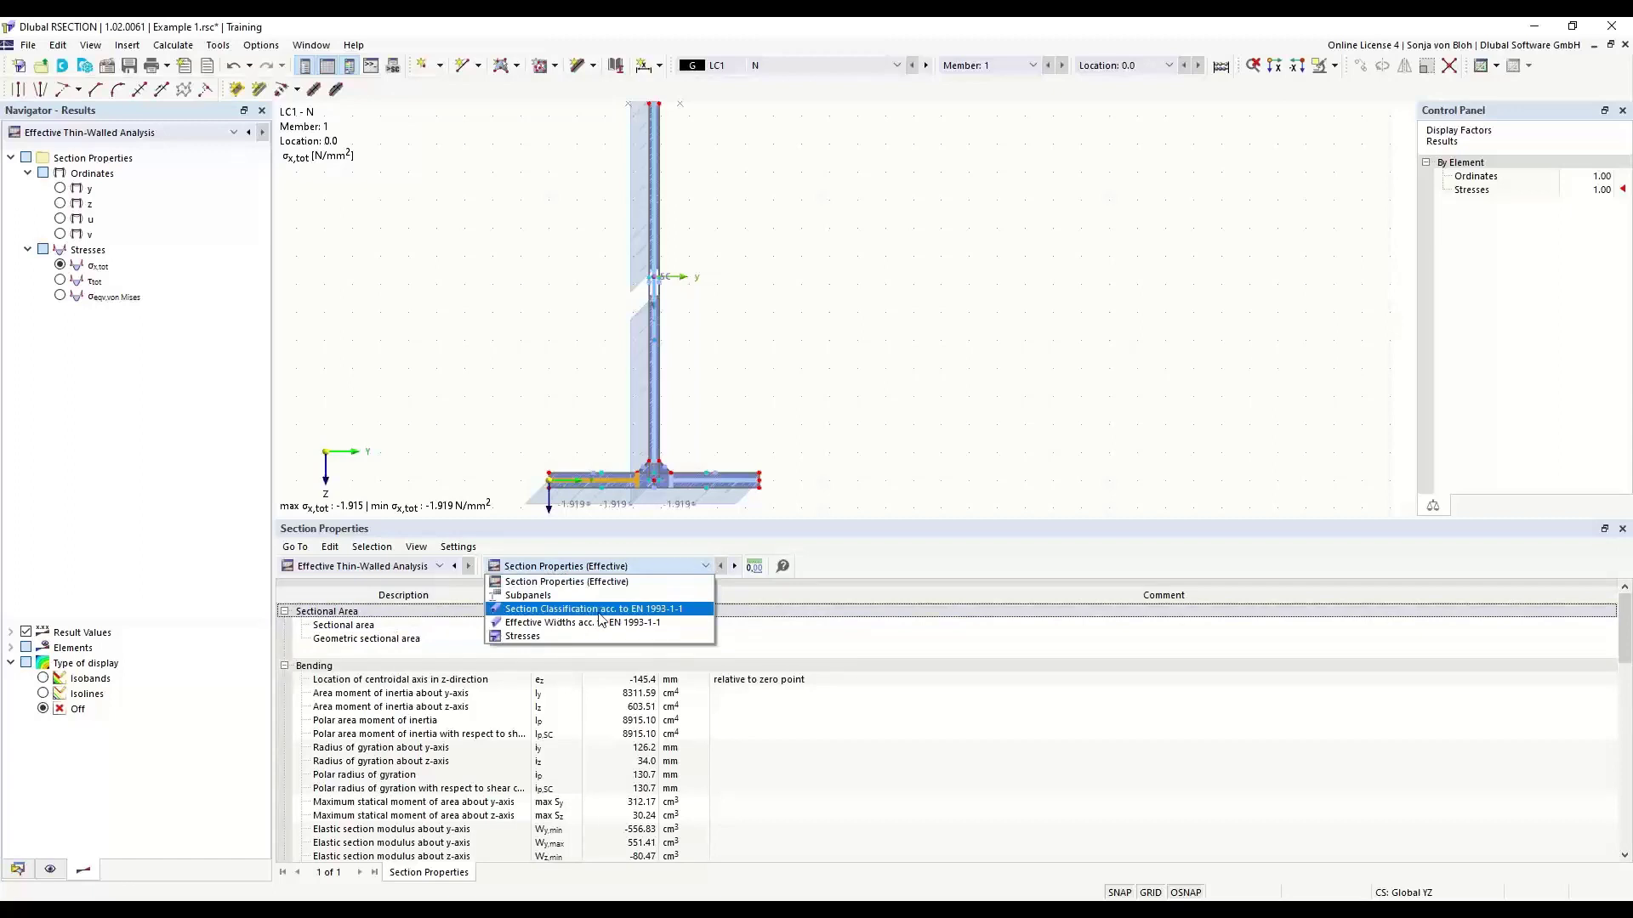
left_click(601, 610)
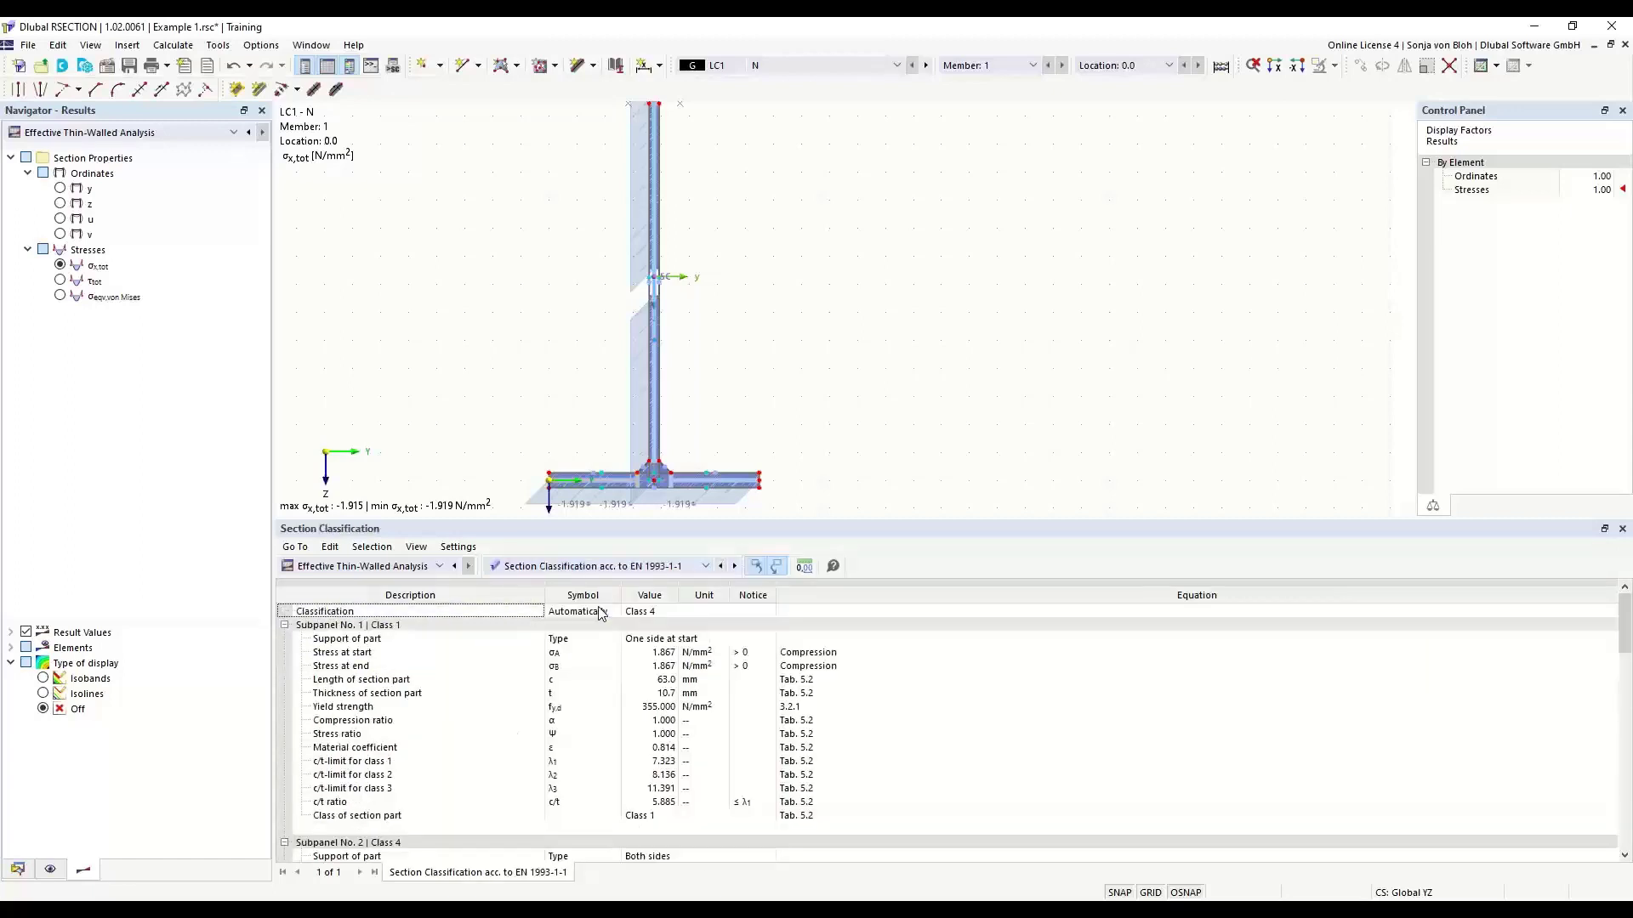
- Examine the classification details of the web and lower flange subpanels, and show the Effective Widths acc. to EN 1993-1-1 table
left_click(654, 617)
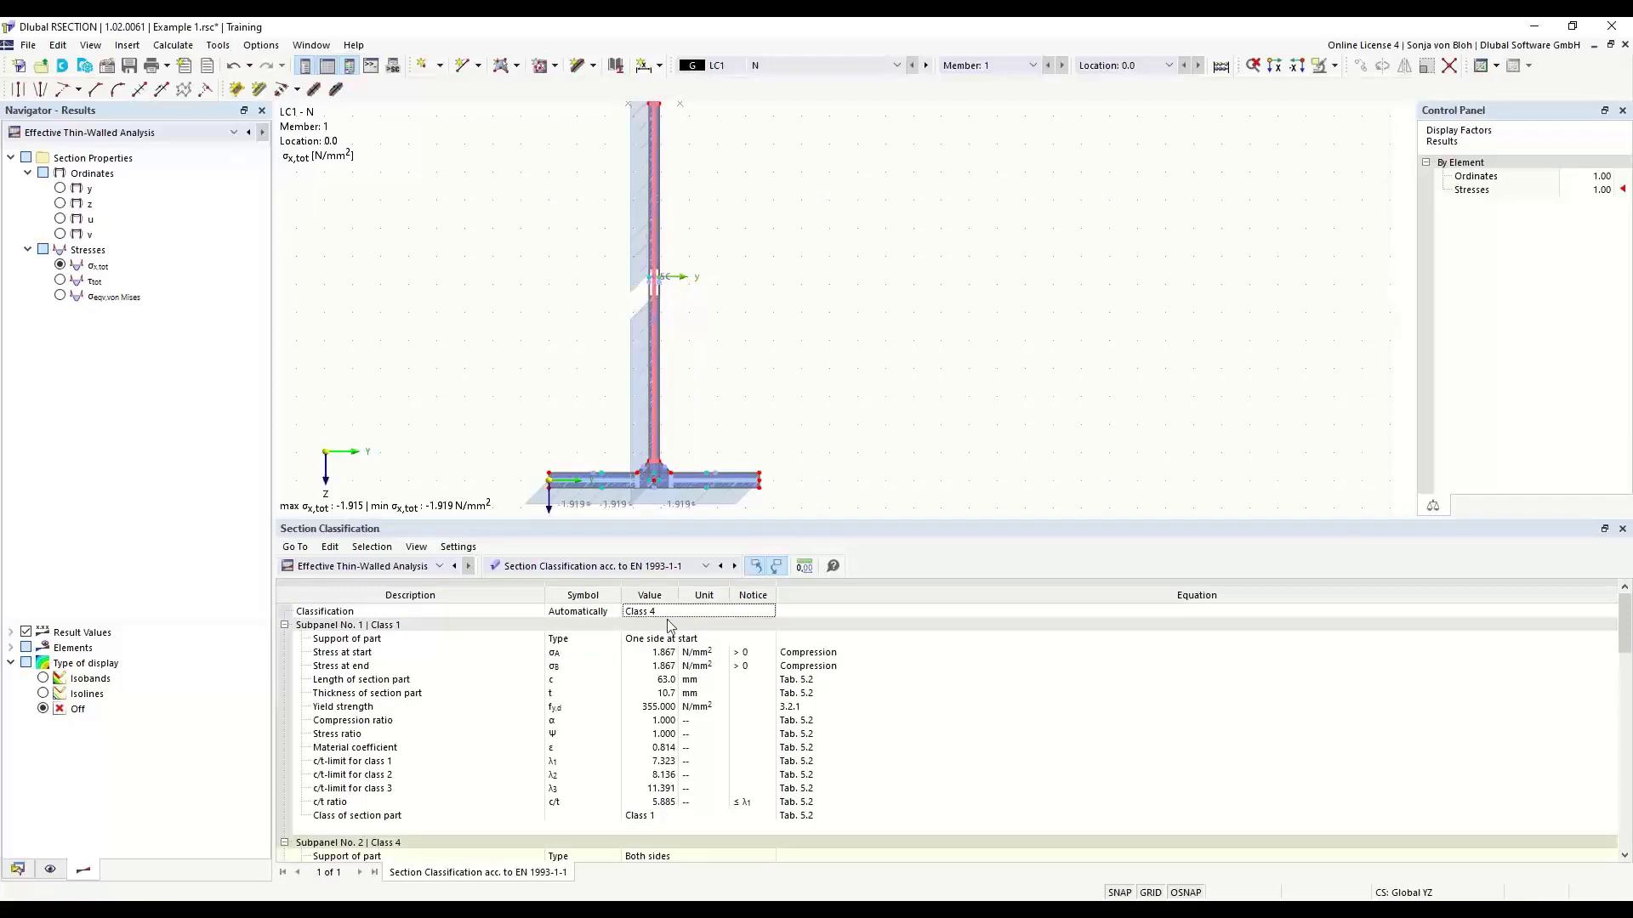
scroll(676, 663, "down", 5)
scroll(689, 714, "down", 1)
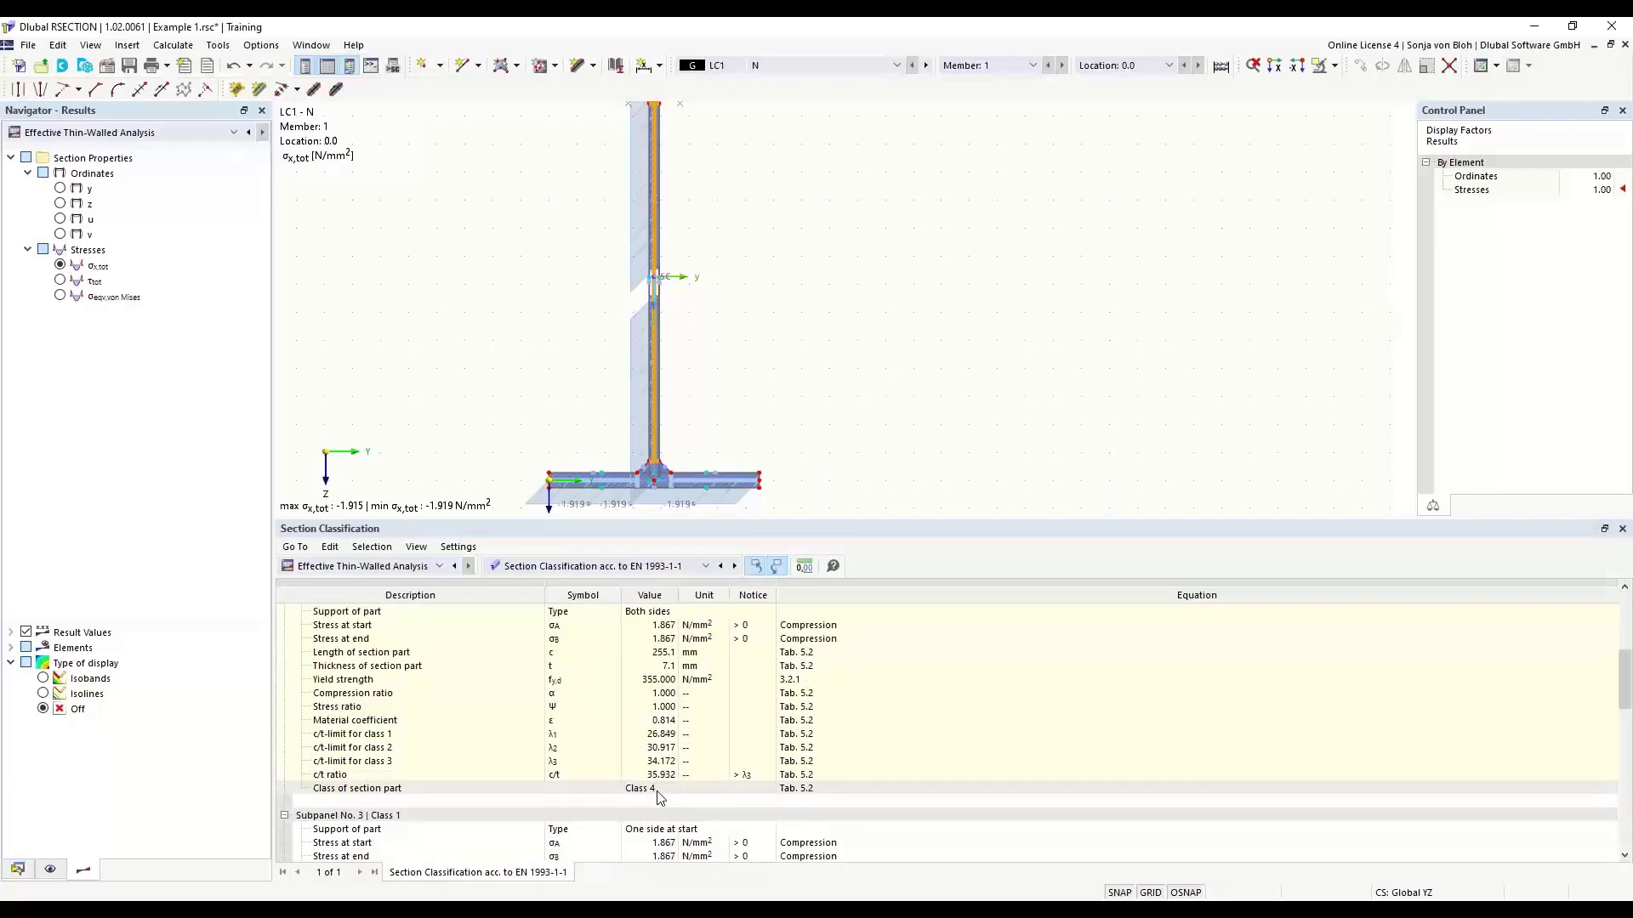
left_click(626, 483)
scroll(634, 761, "up", 1)
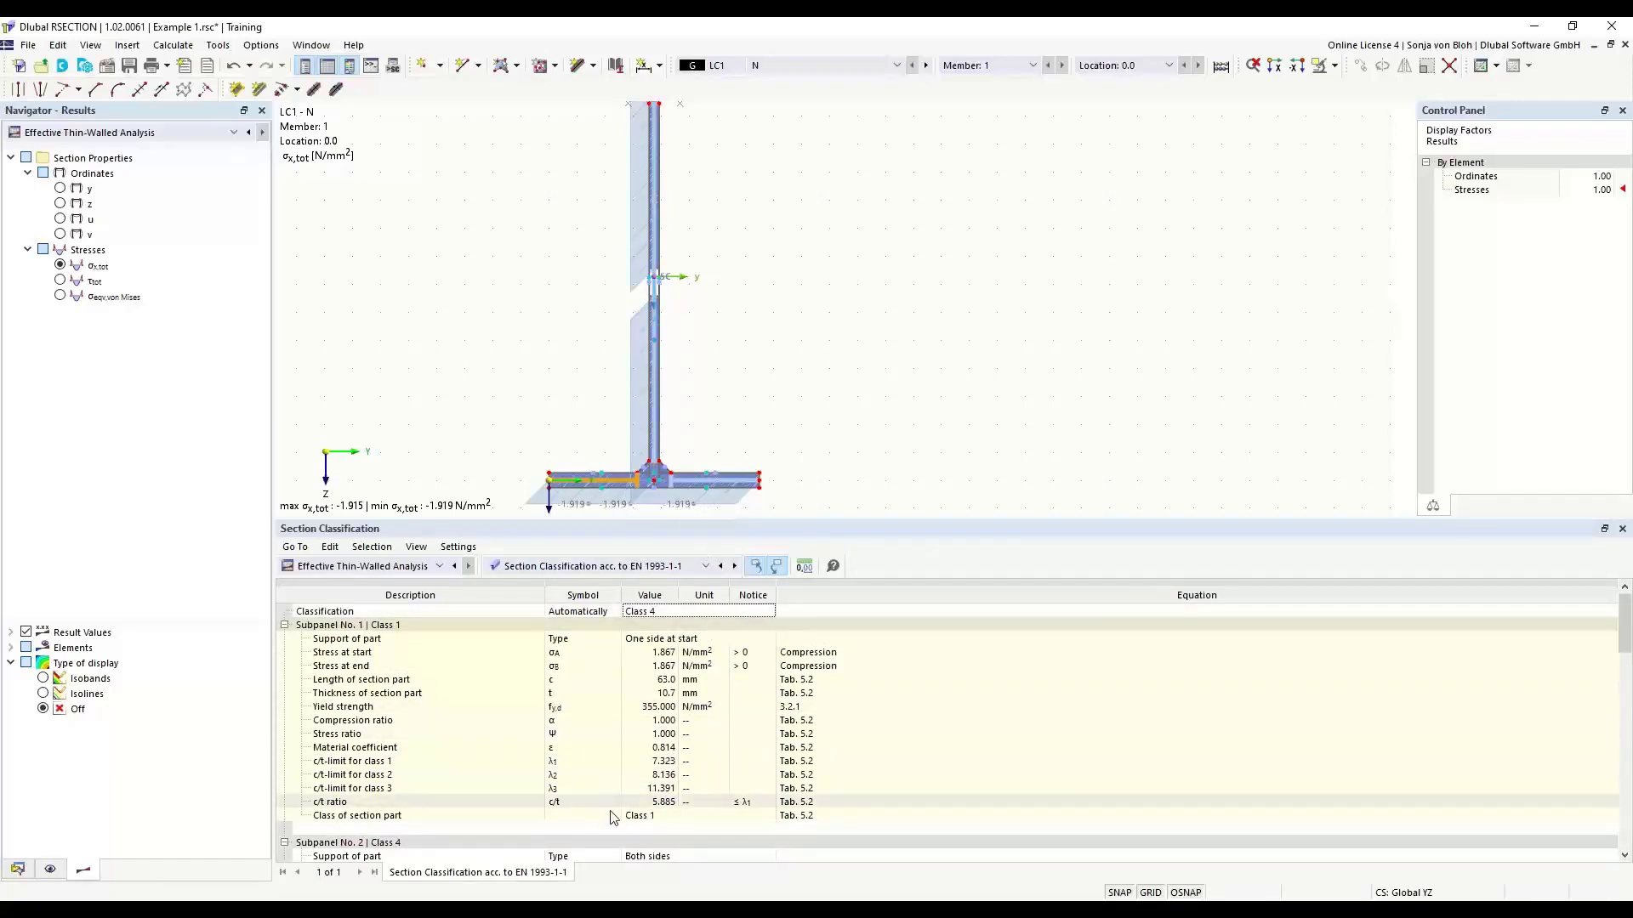
left_click(705, 566)
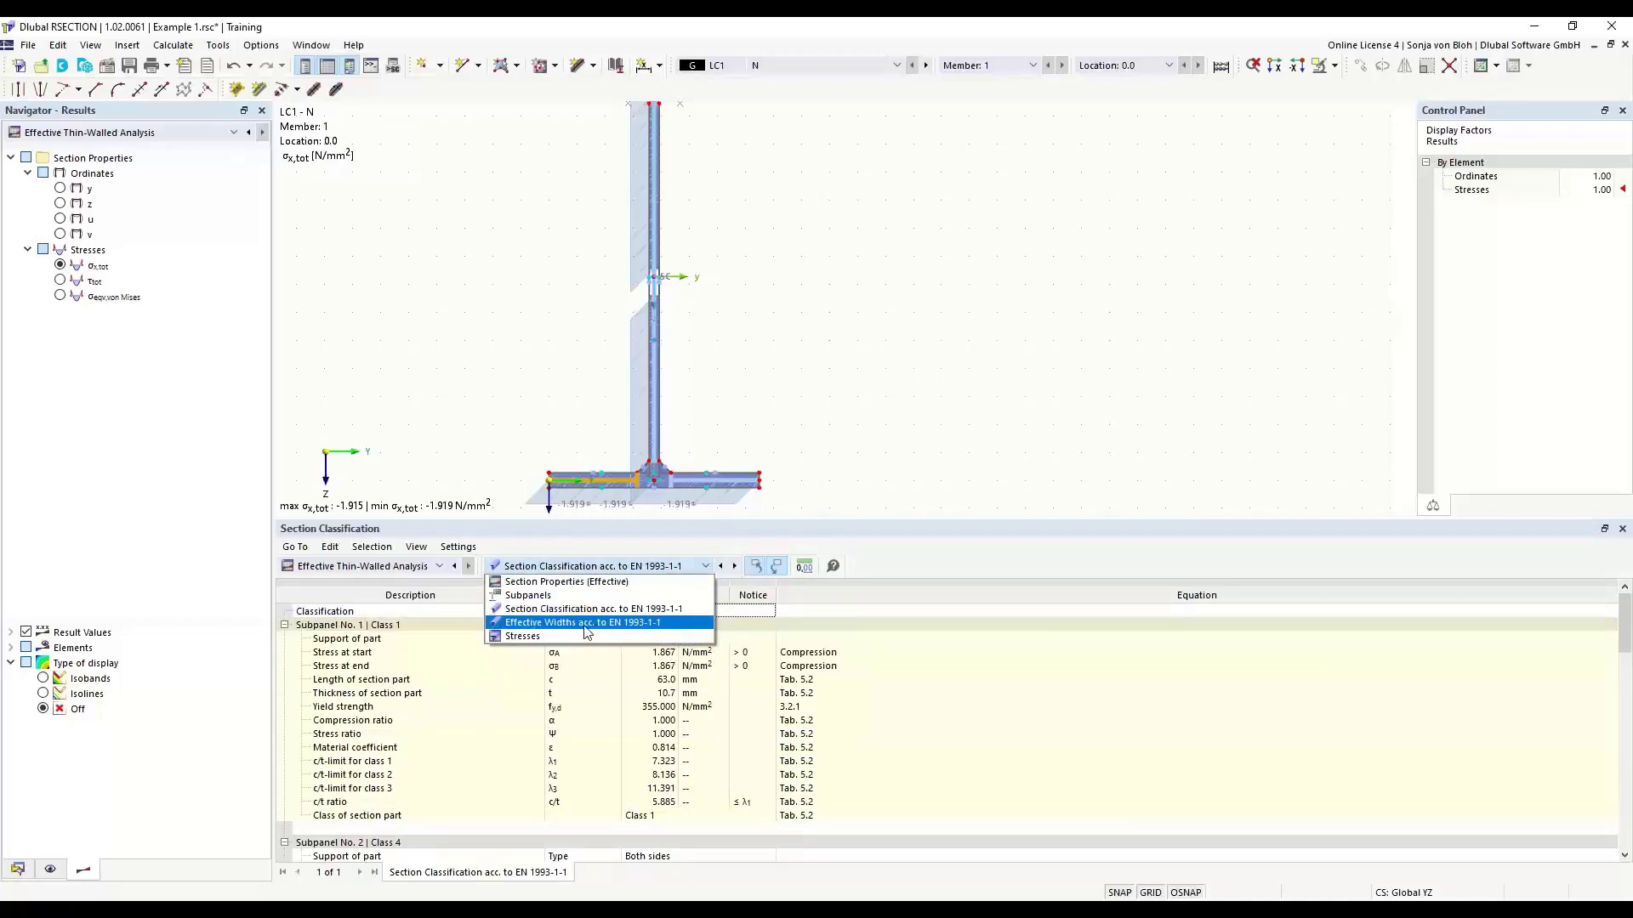
left_click(585, 624)
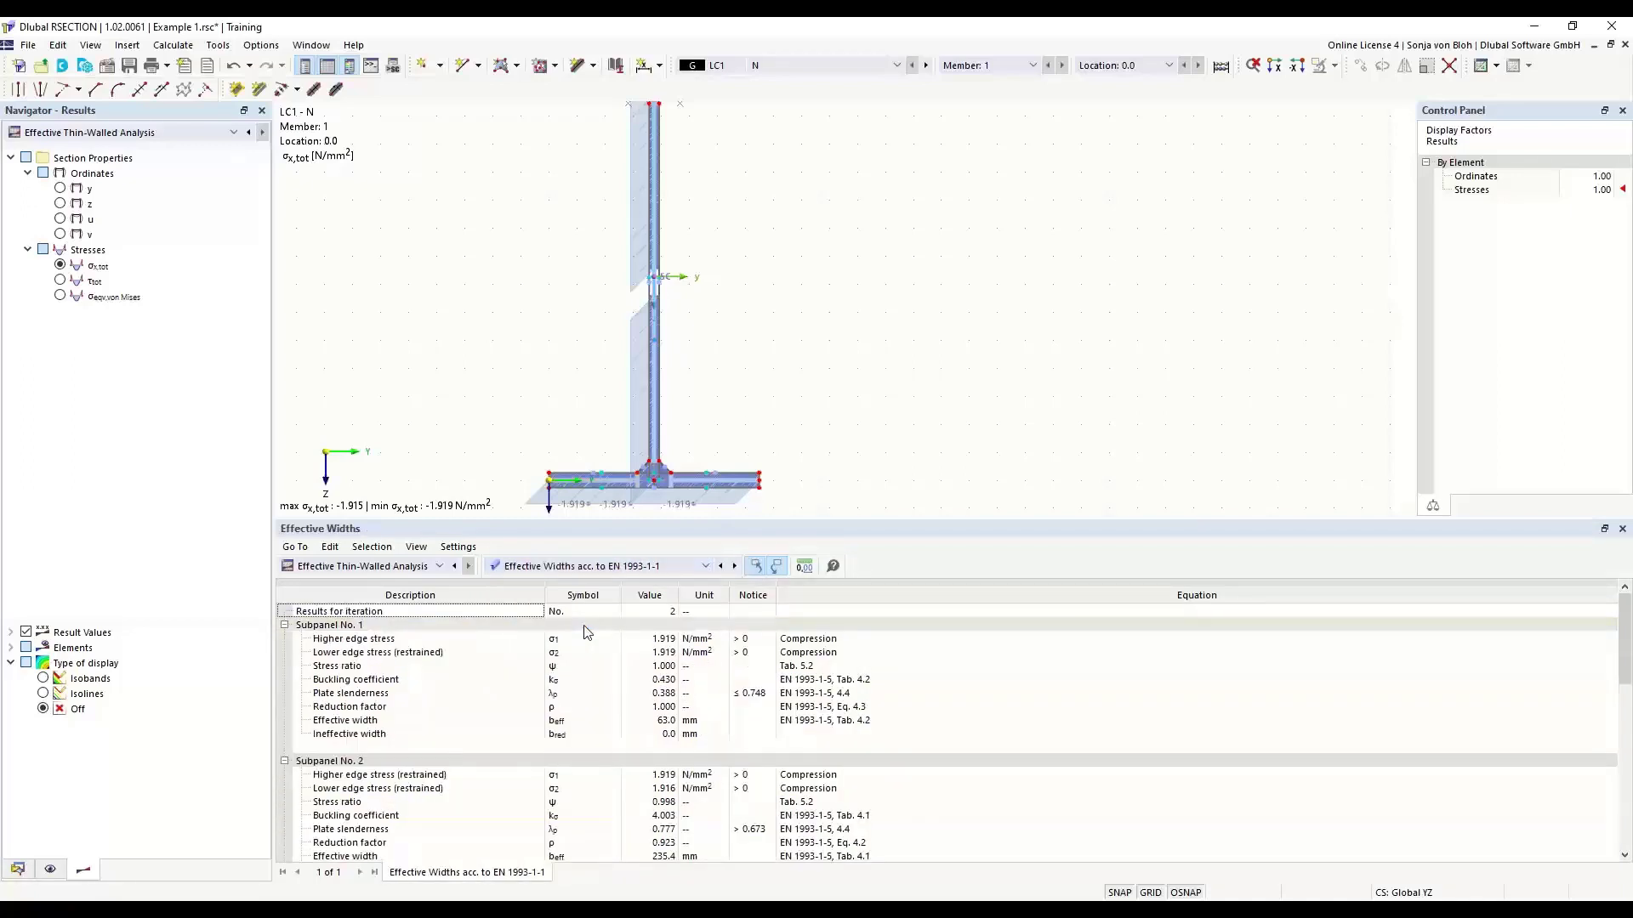
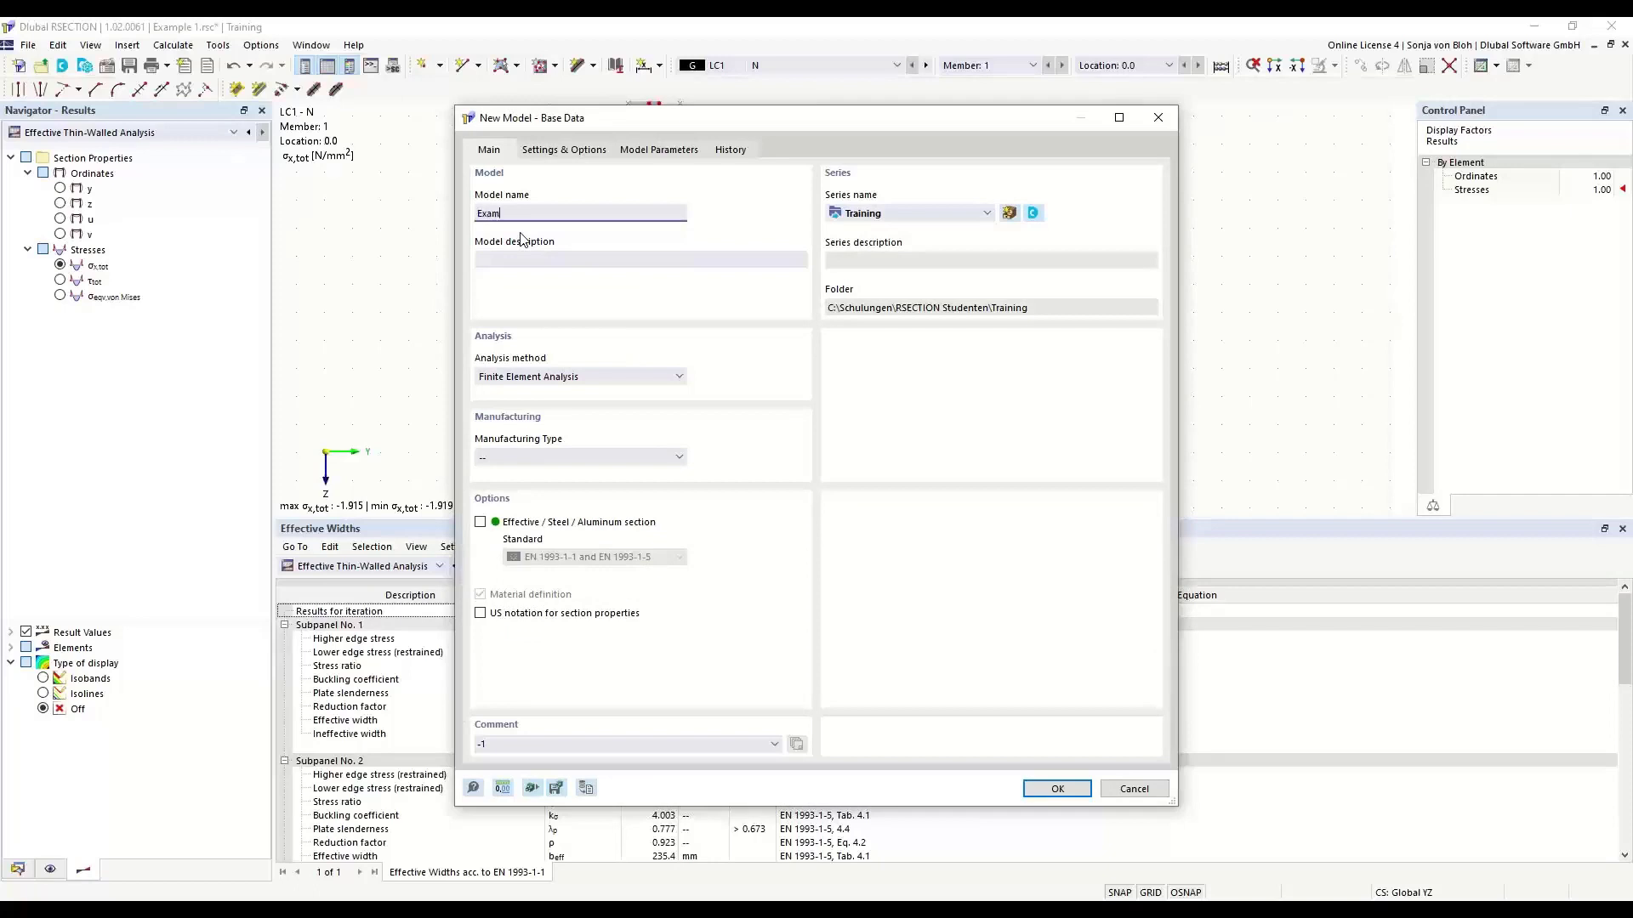
- Create the model Example 2 with Thin-Walled Analysis and the effective steel section option to EN 1993-1-1 and EN 1993-1-5
type("e 2")
left_click(676, 376)
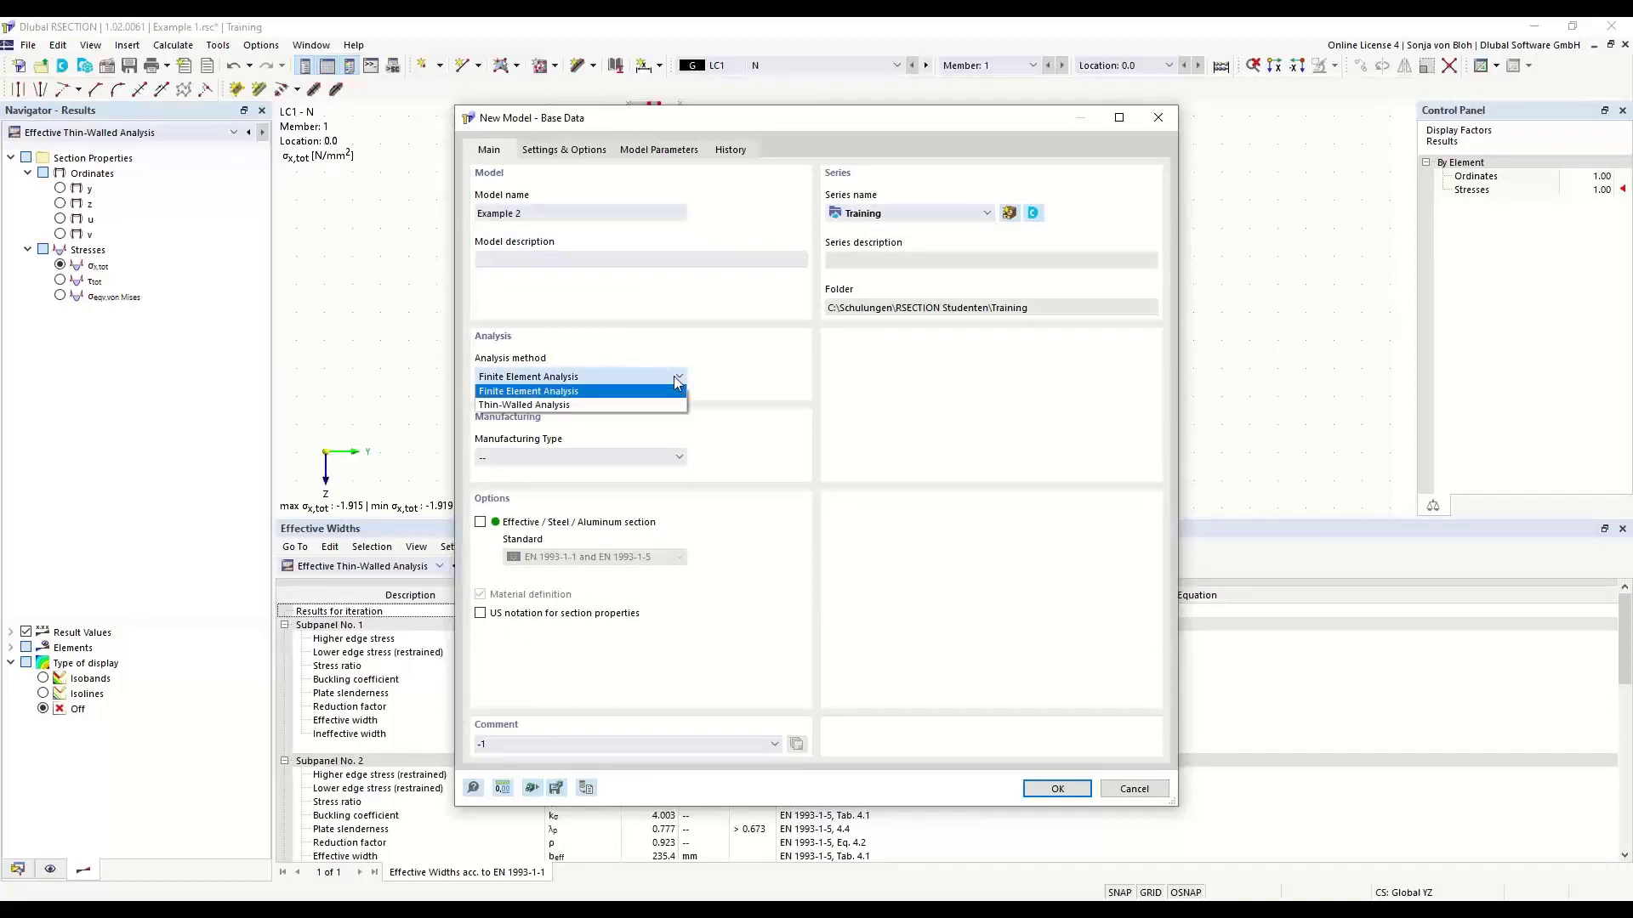
left_click(545, 405)
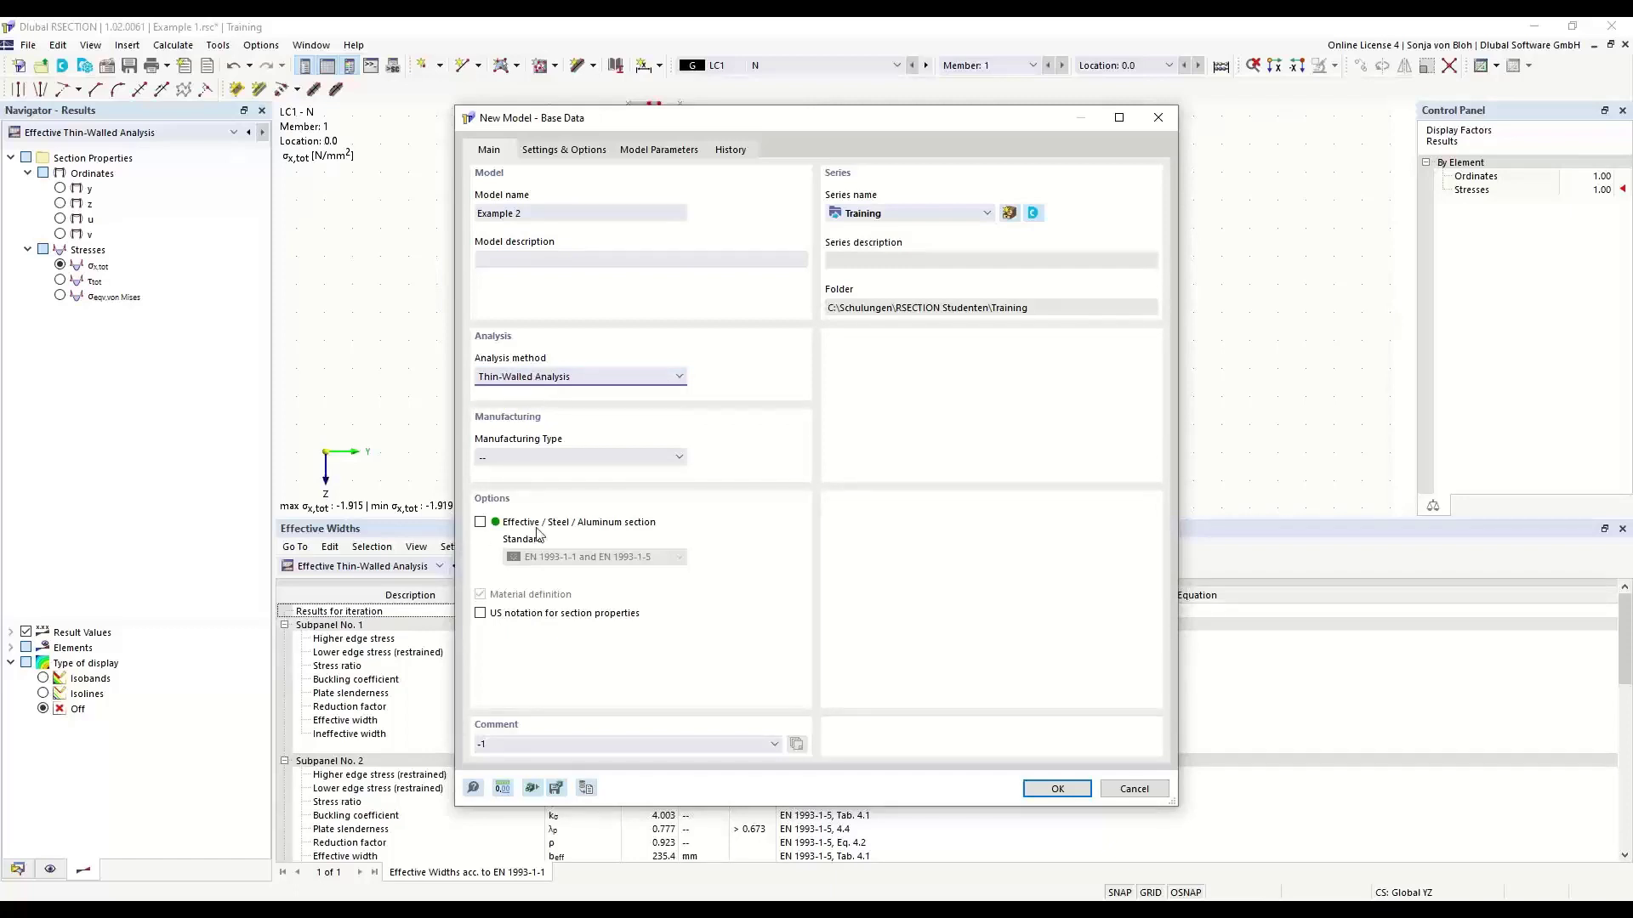
left_click(481, 522)
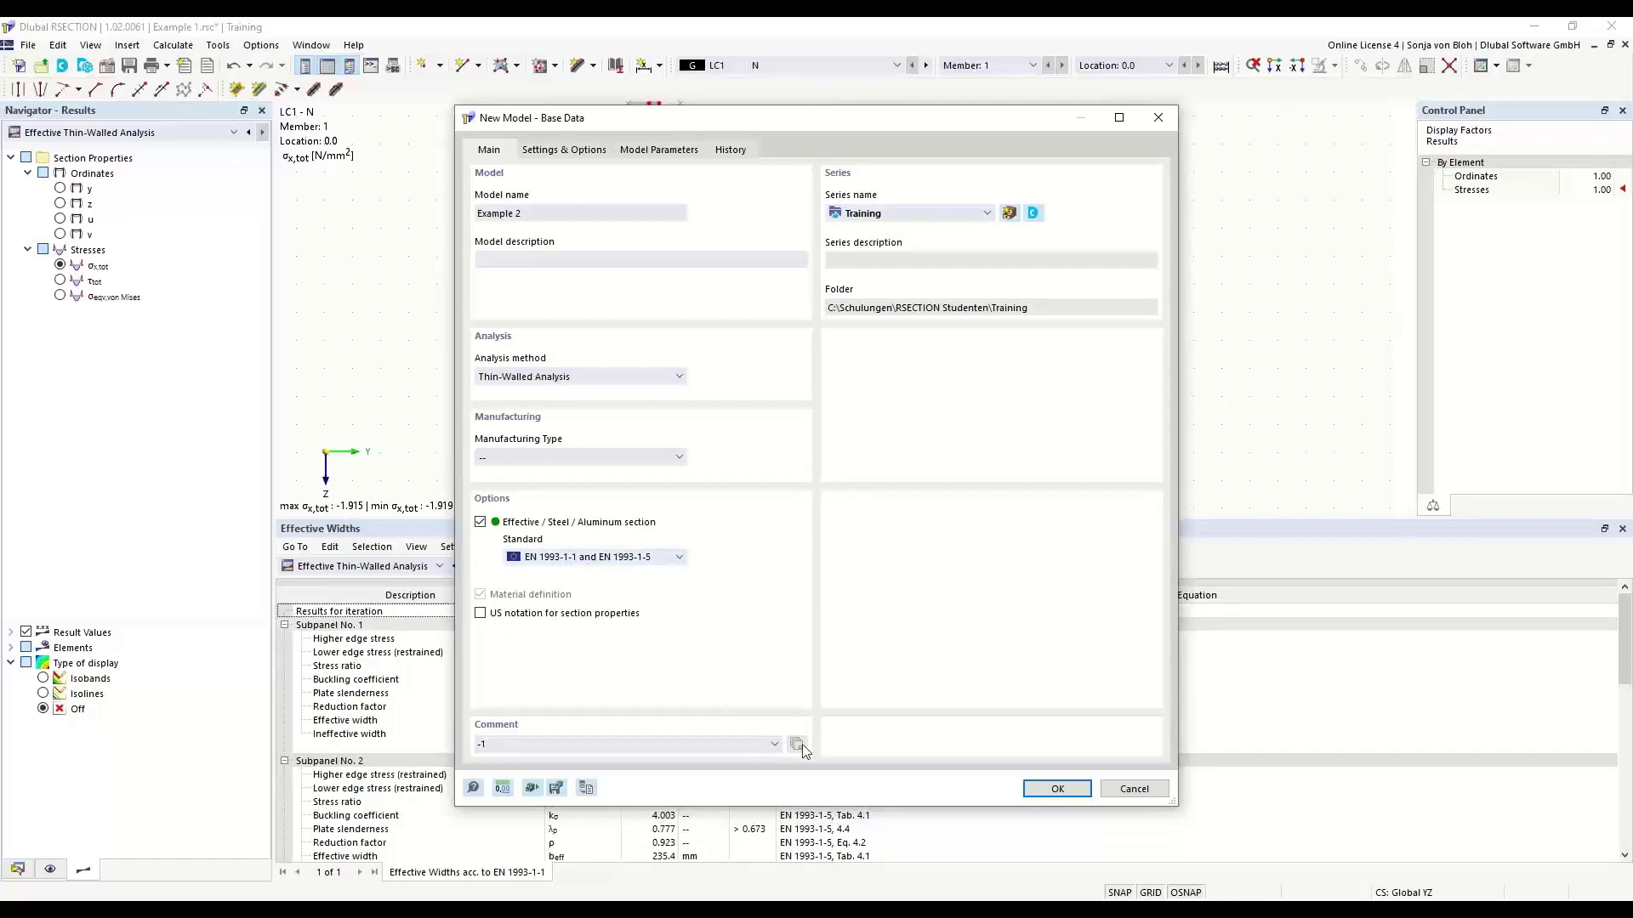
left_click(1033, 793)
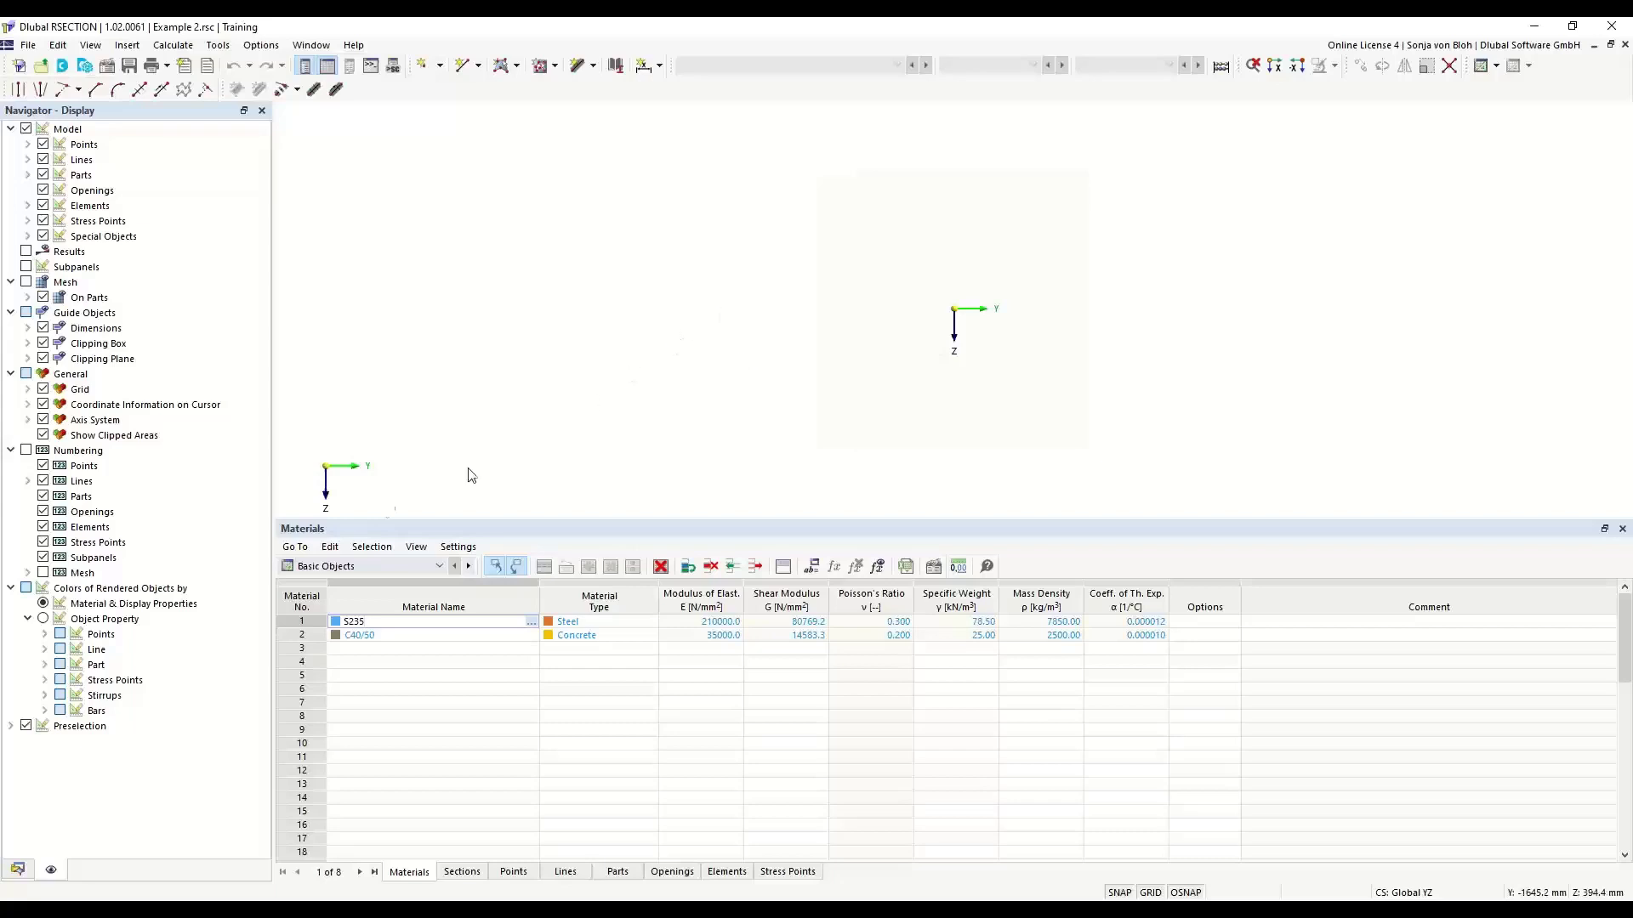
- Assign steel S235 to EN 1993-1-1:2005-05 from the material library to material No. 1
left_click(17, 870)
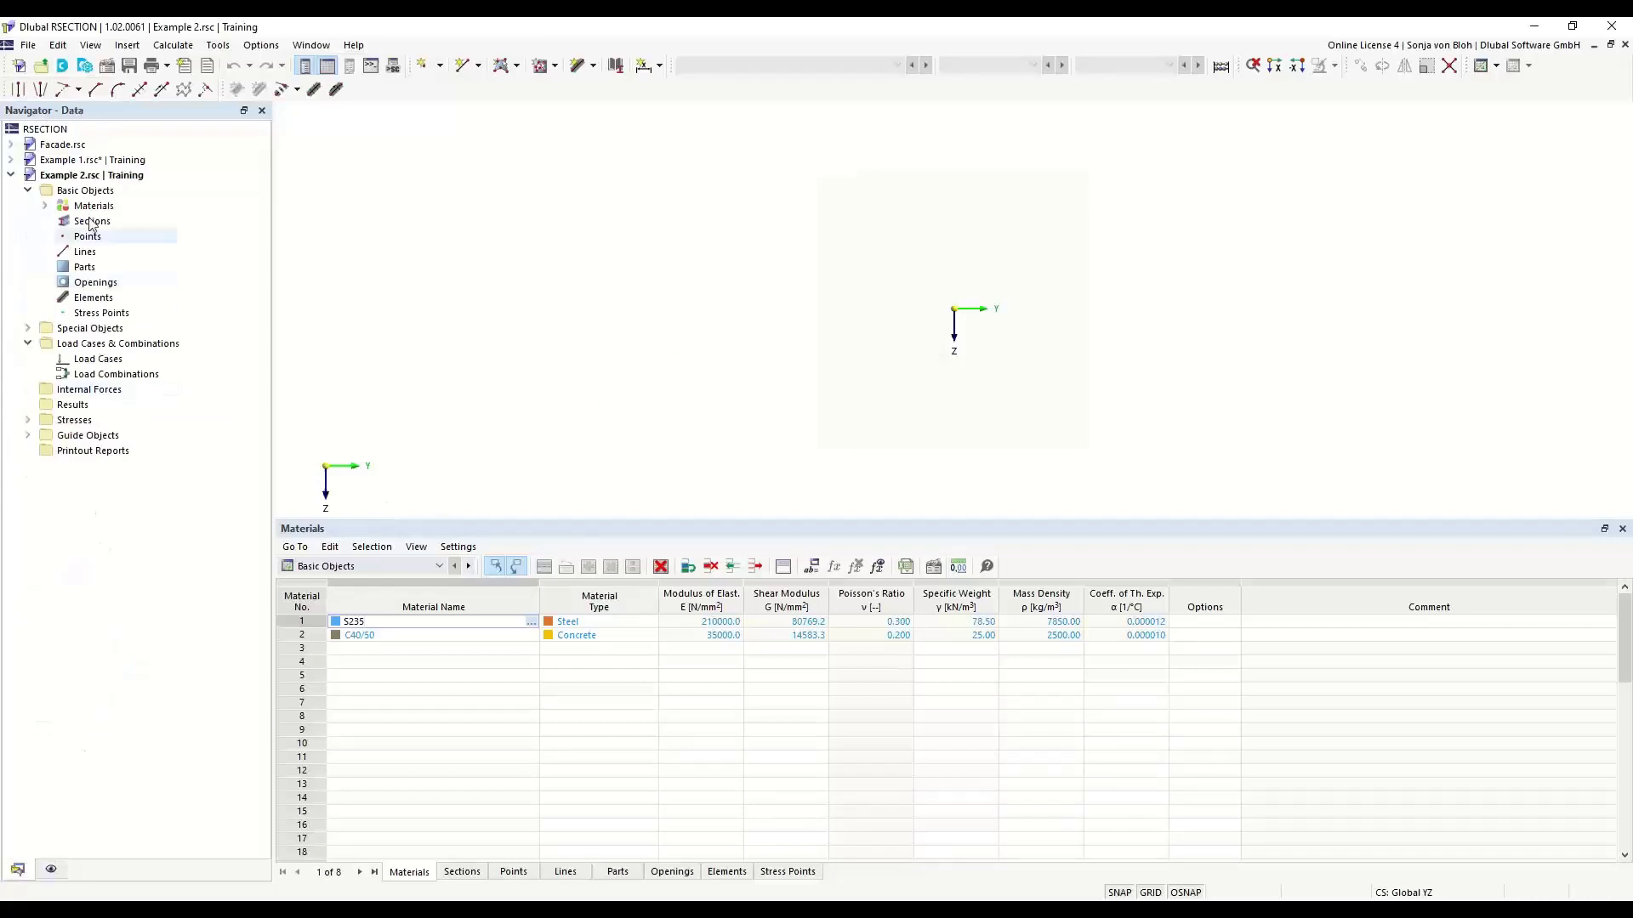
left_click(45, 206)
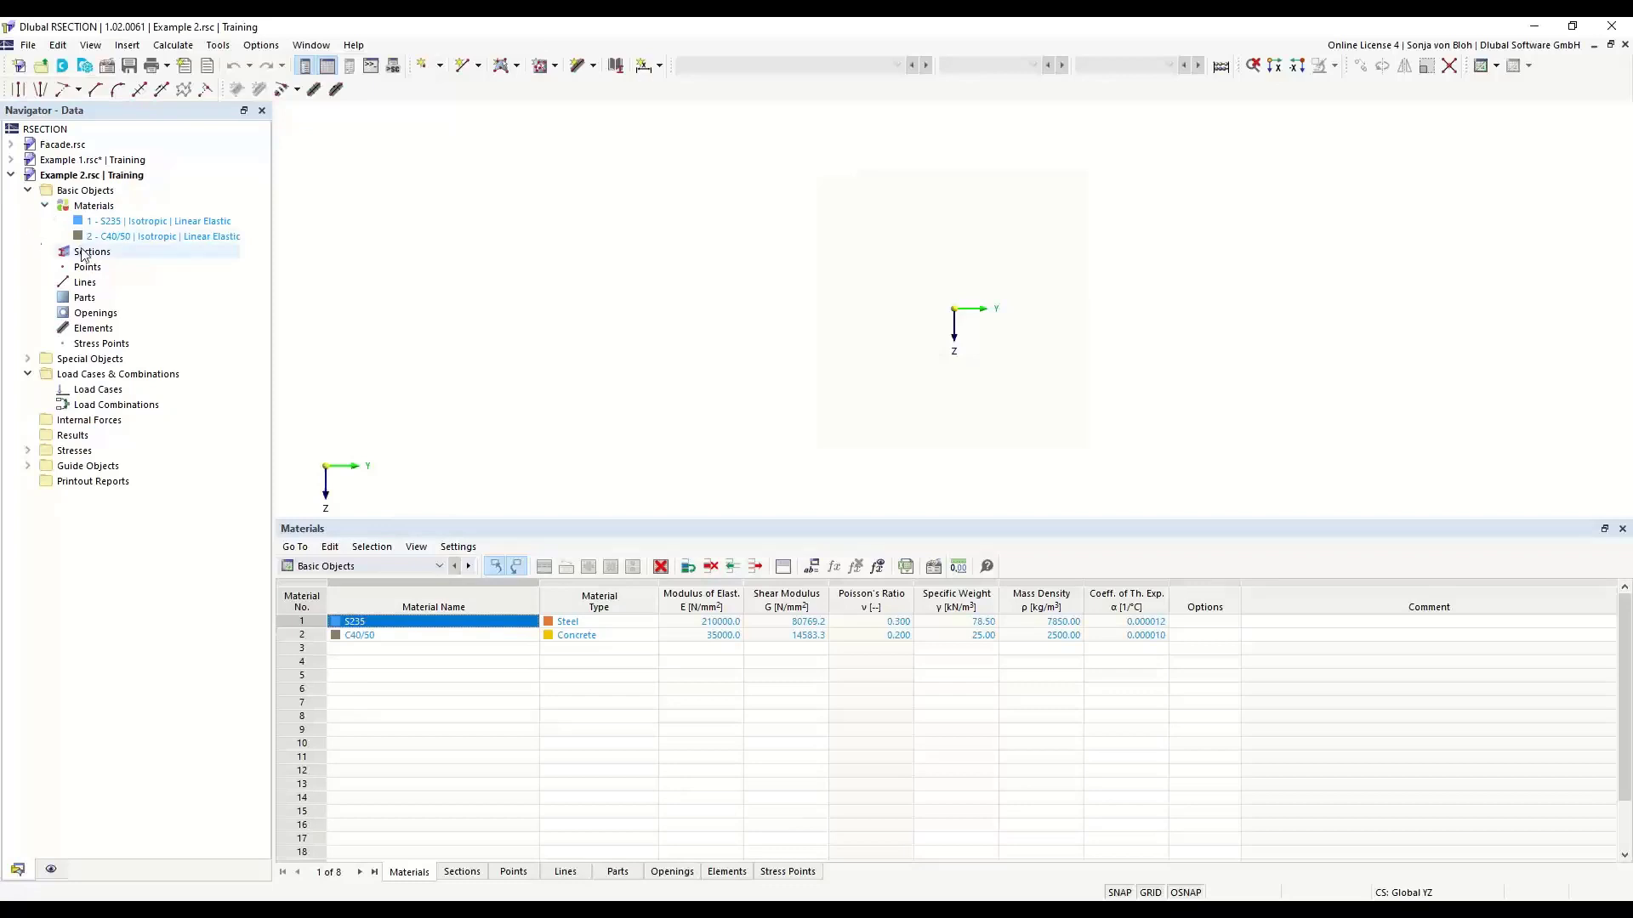
double_click(120, 224)
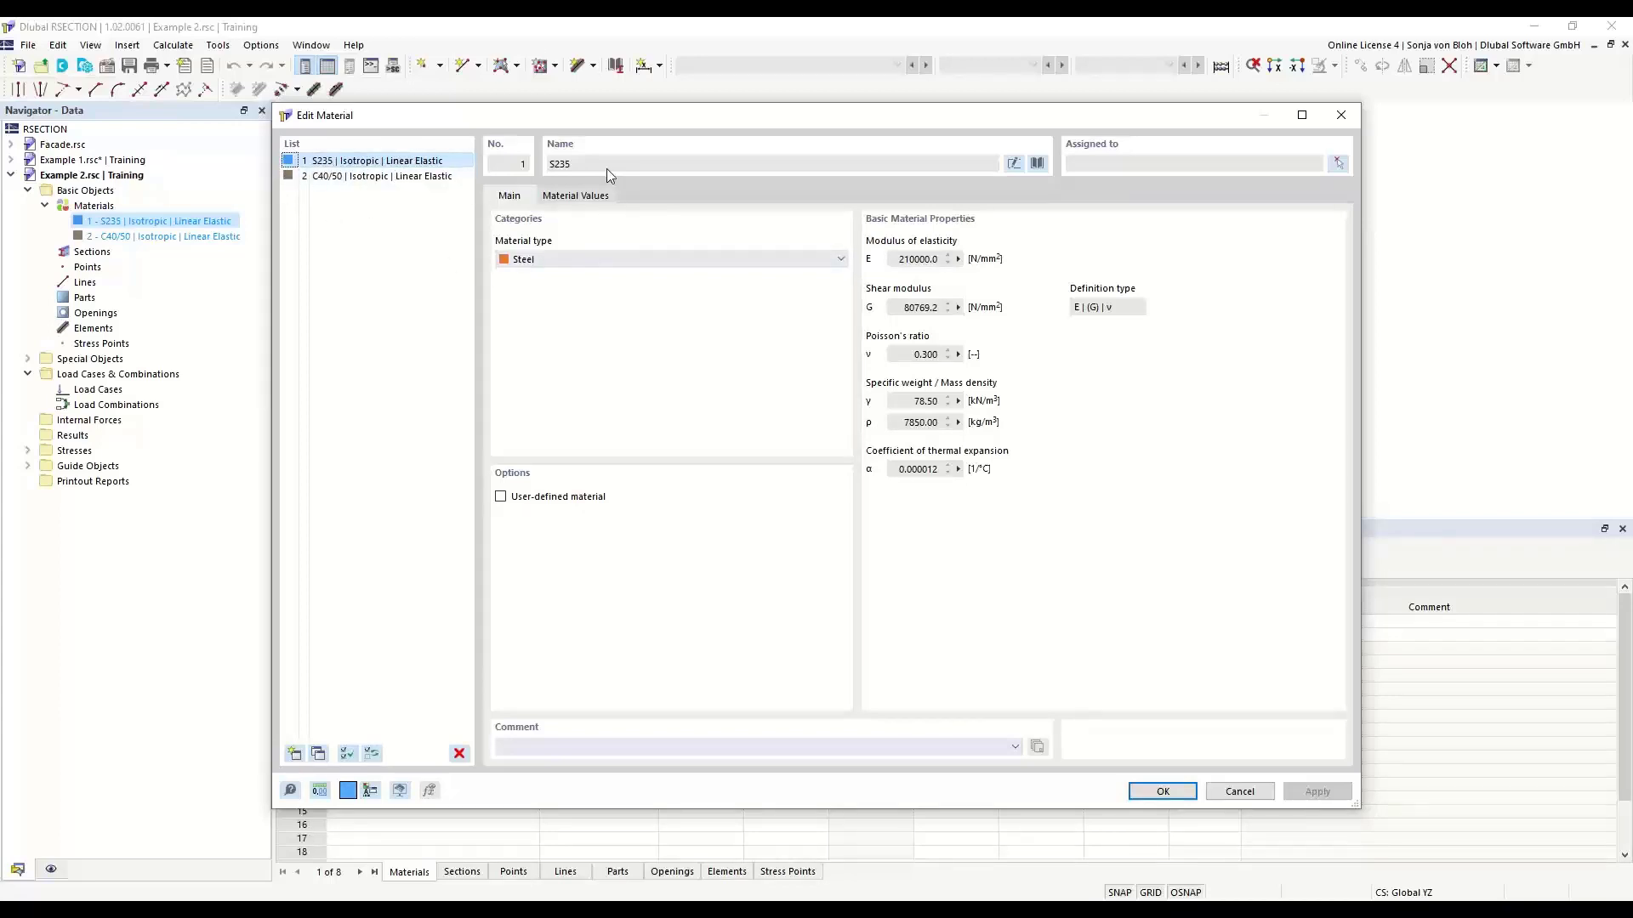
left_click(1042, 162)
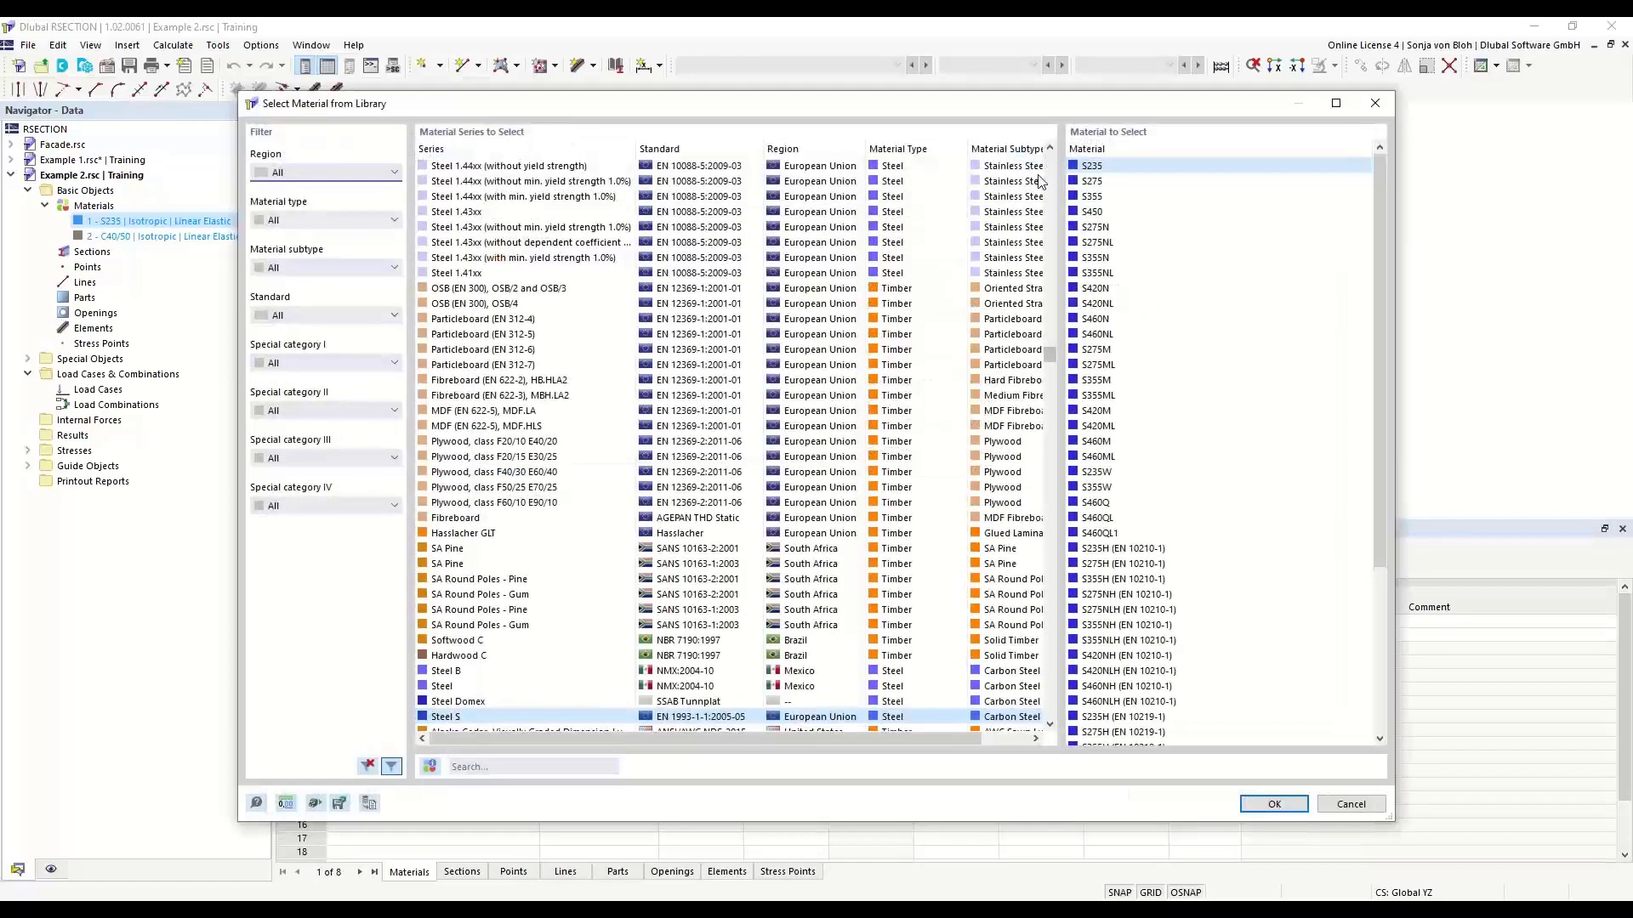
left_click(482, 766)
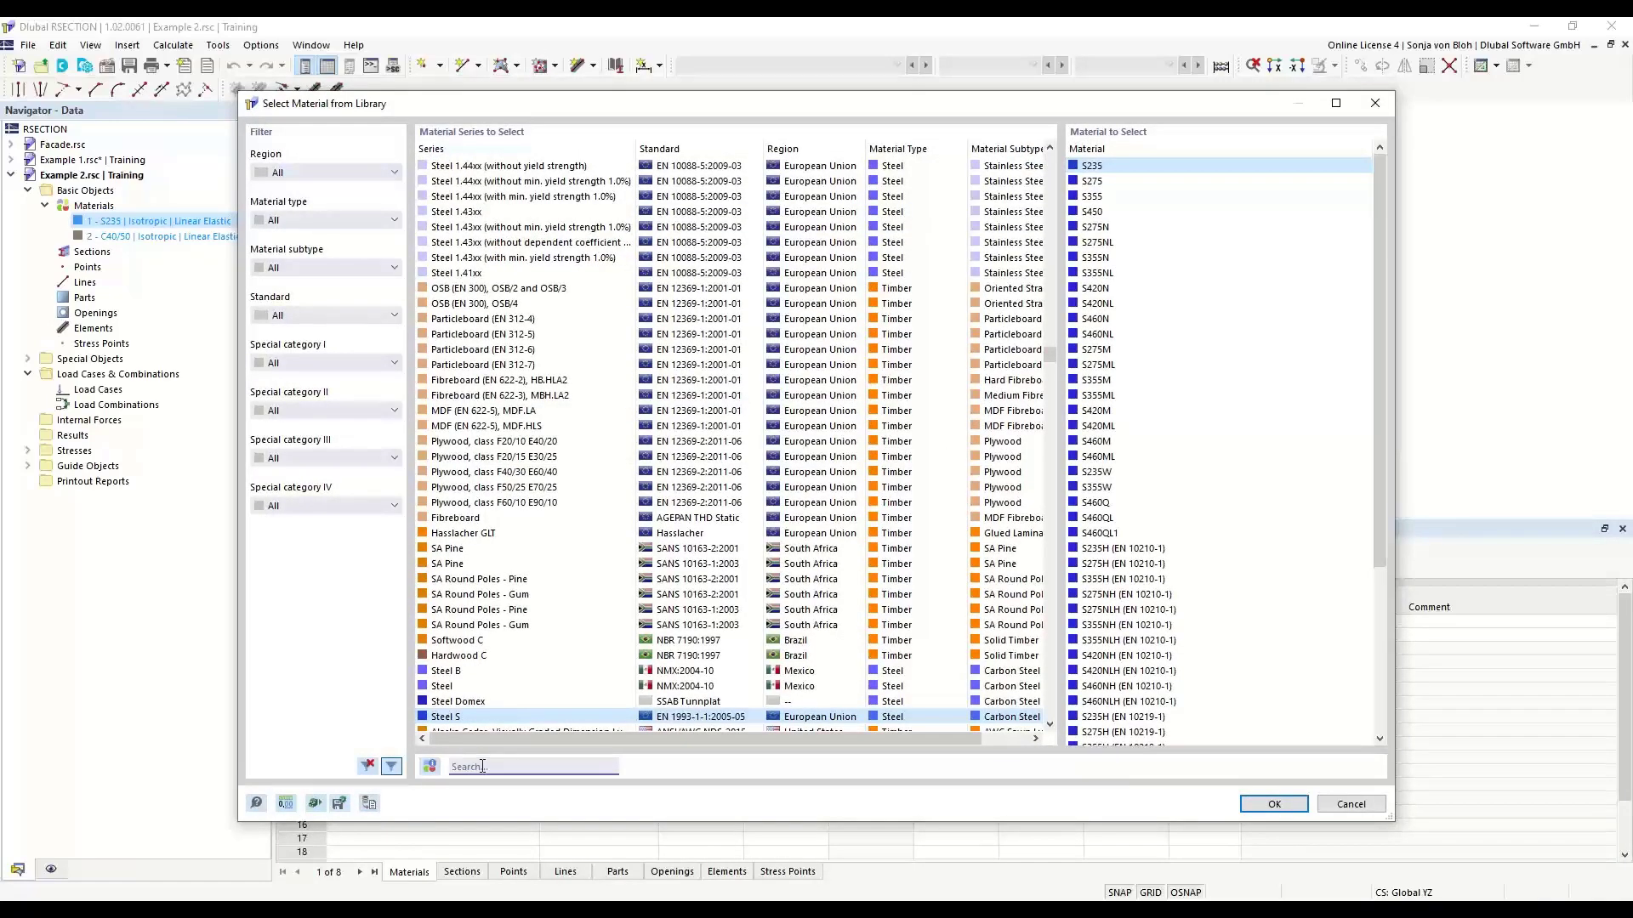
type("S235")
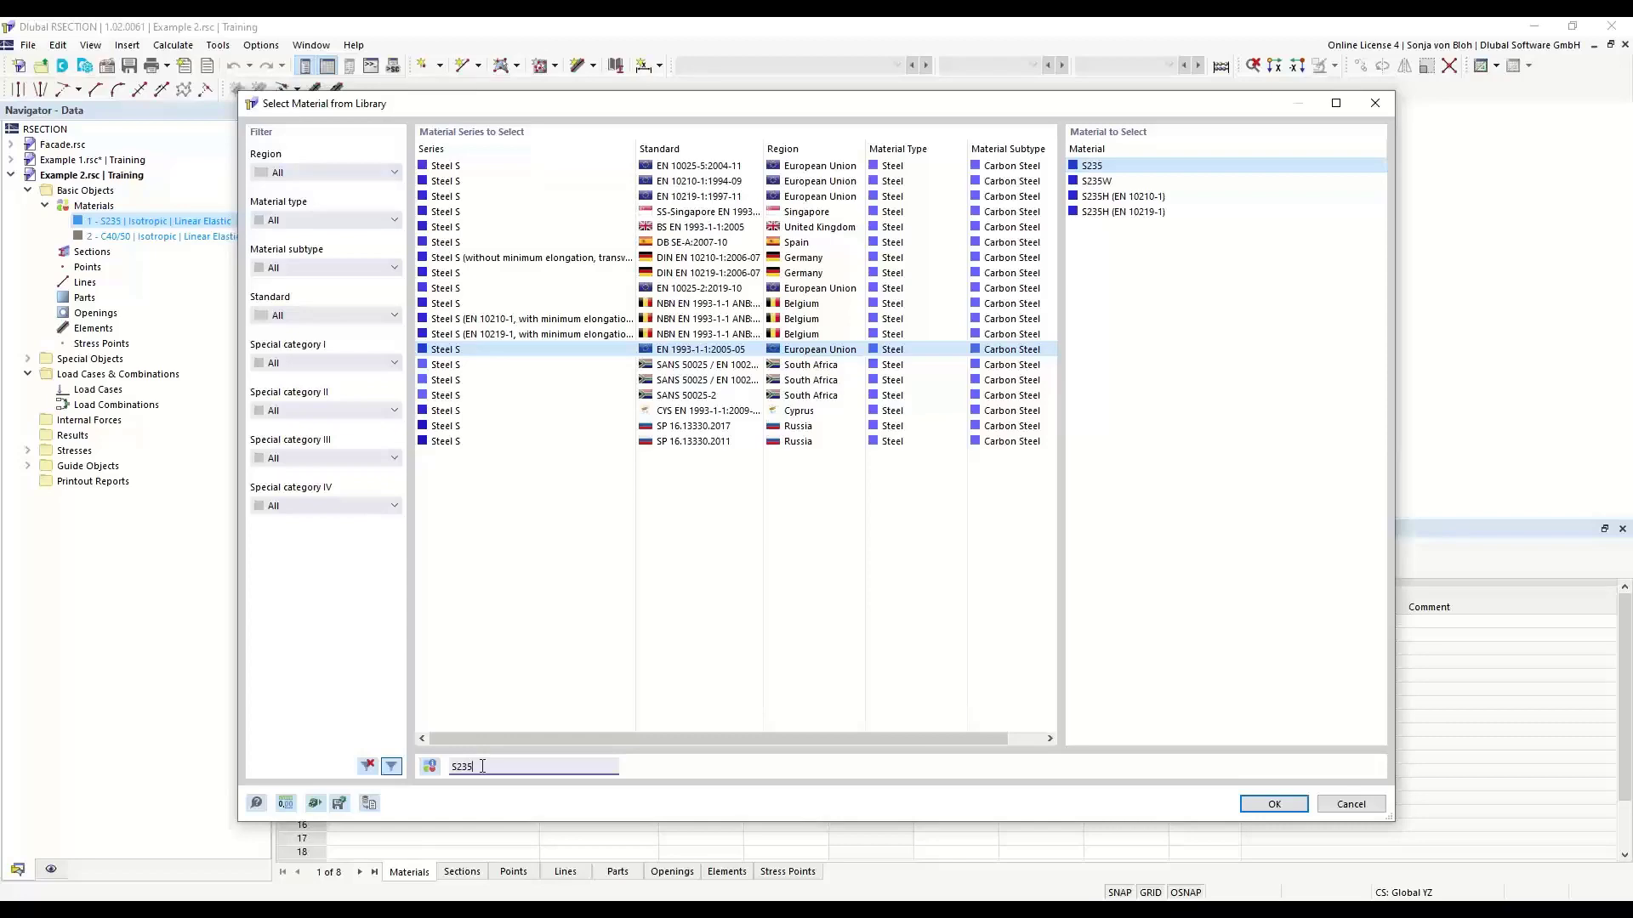
left_click(1102, 168)
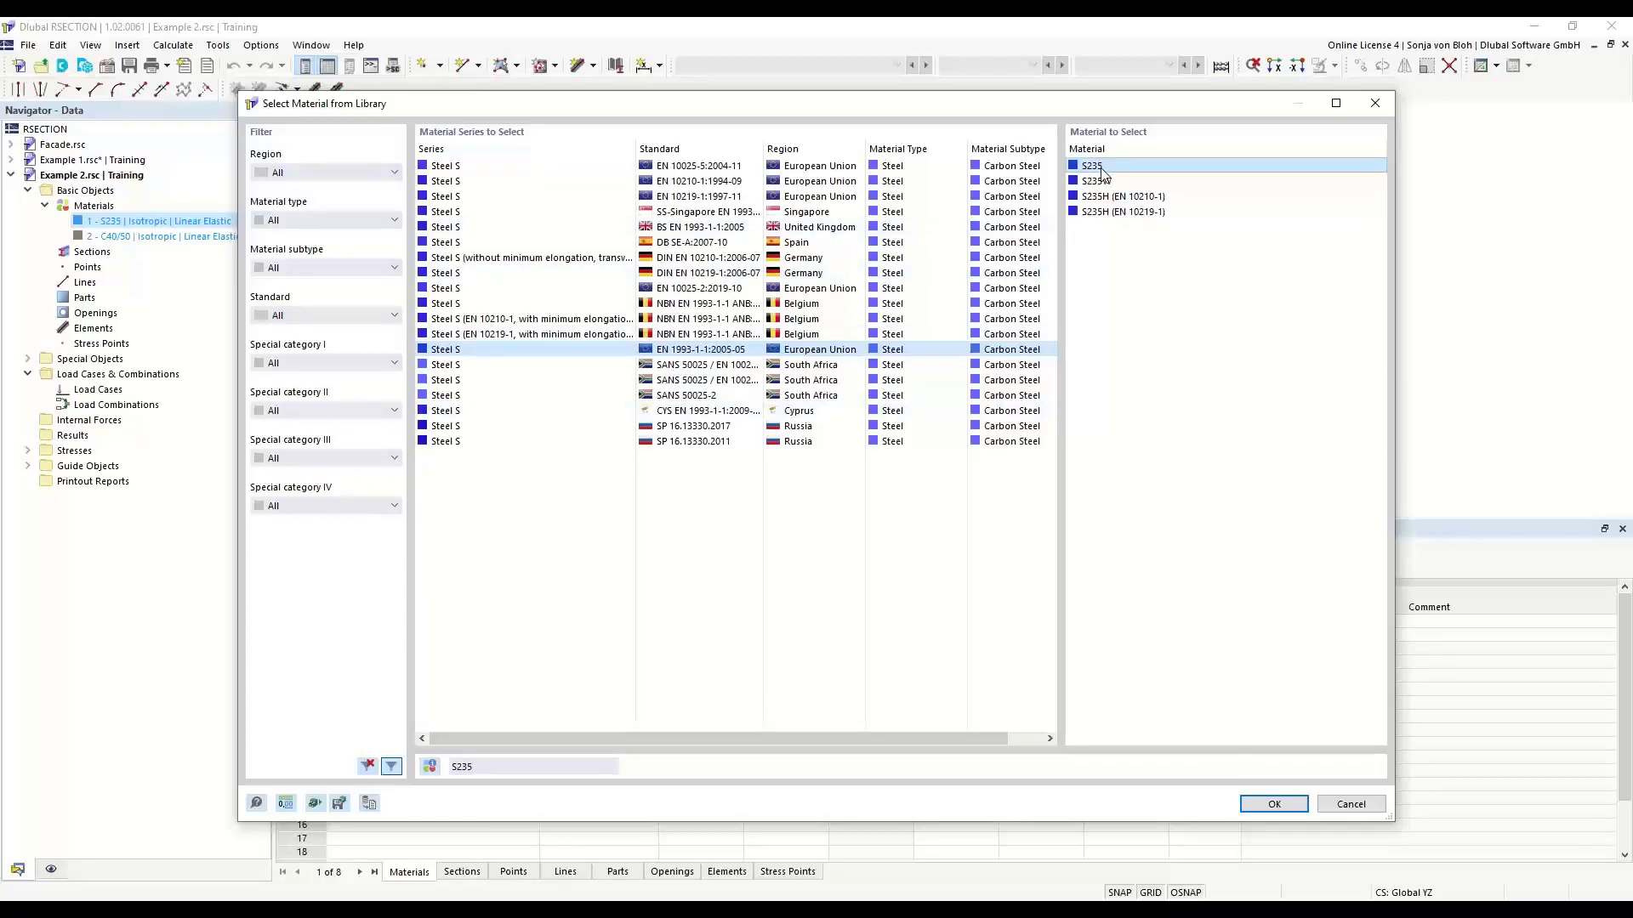
left_click(1269, 804)
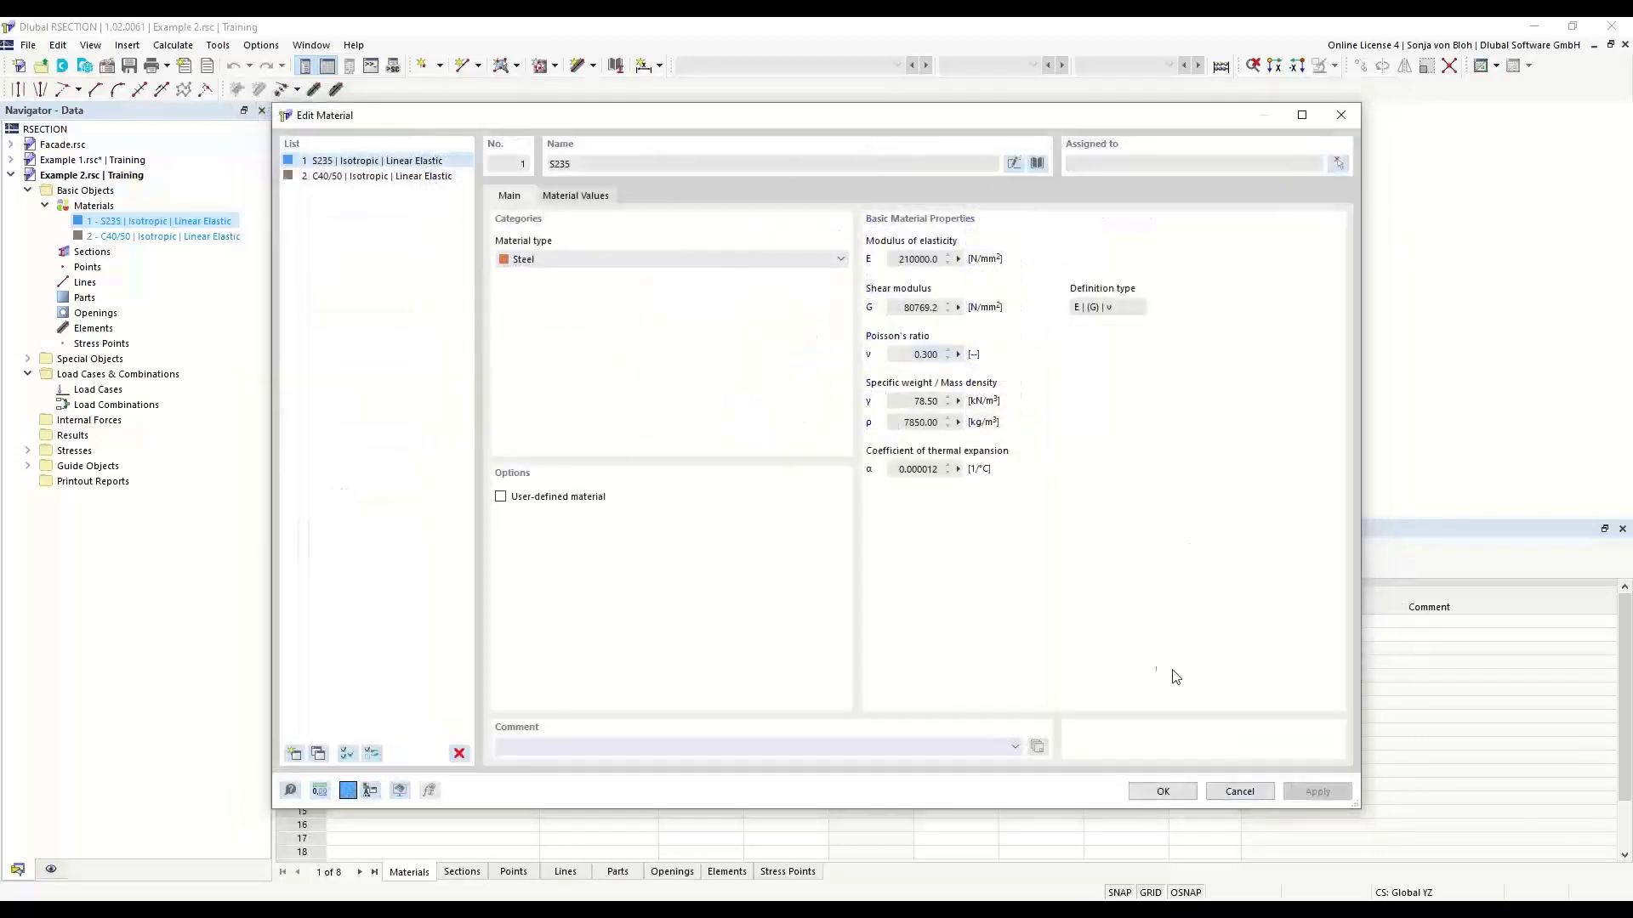
left_click(1152, 798)
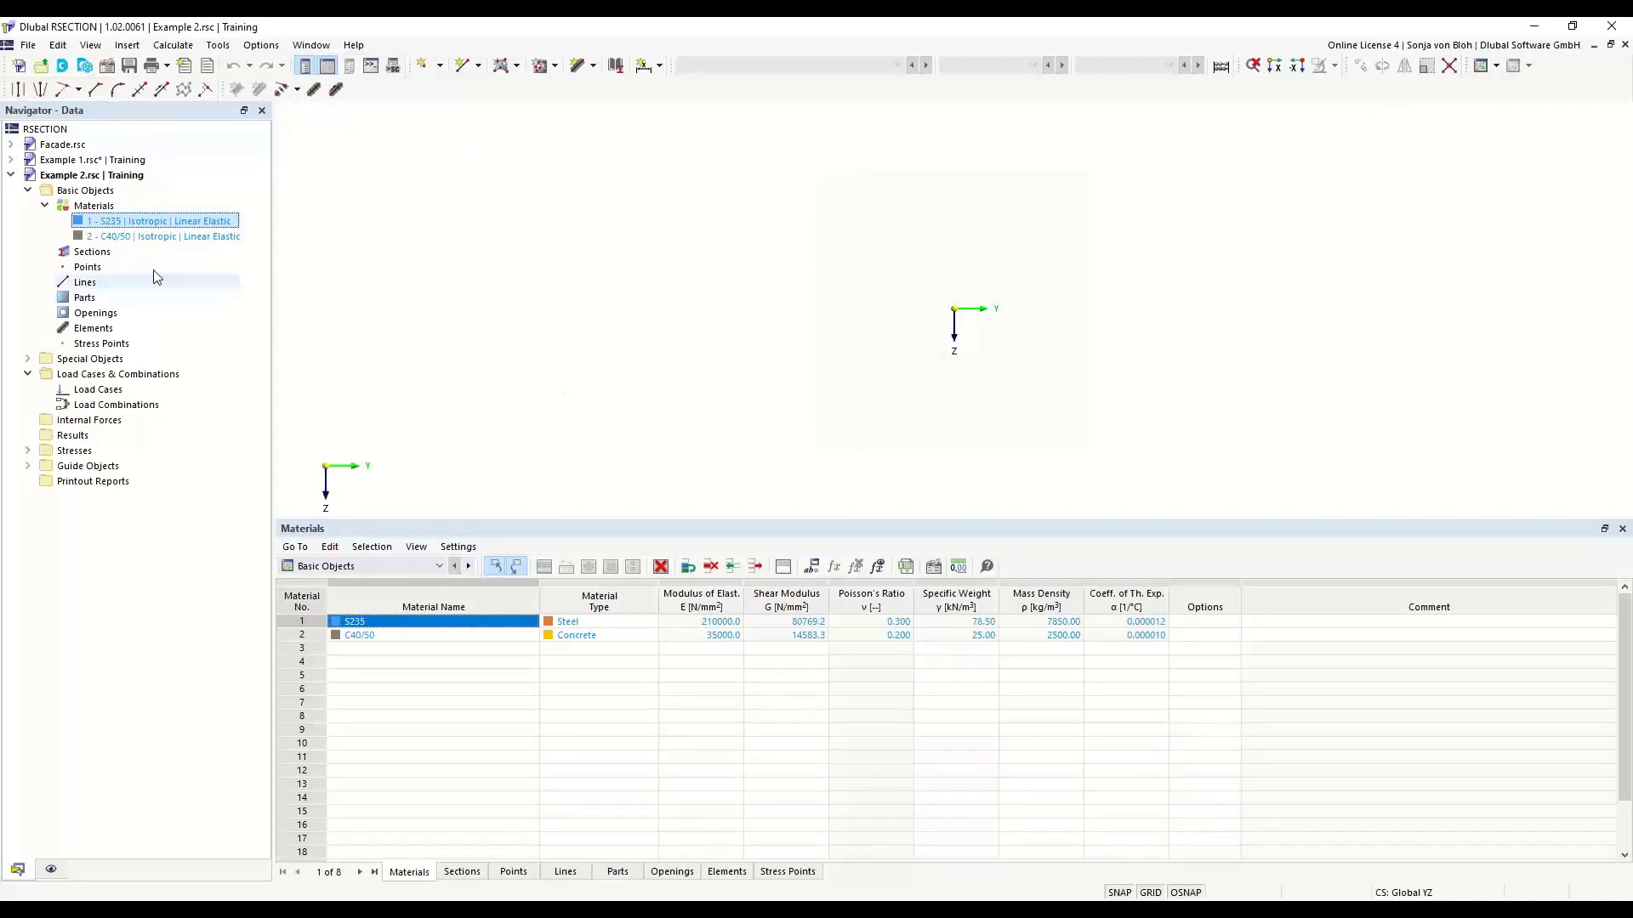
- Start defining a new section in the Example 2 model
right_click(103, 253)
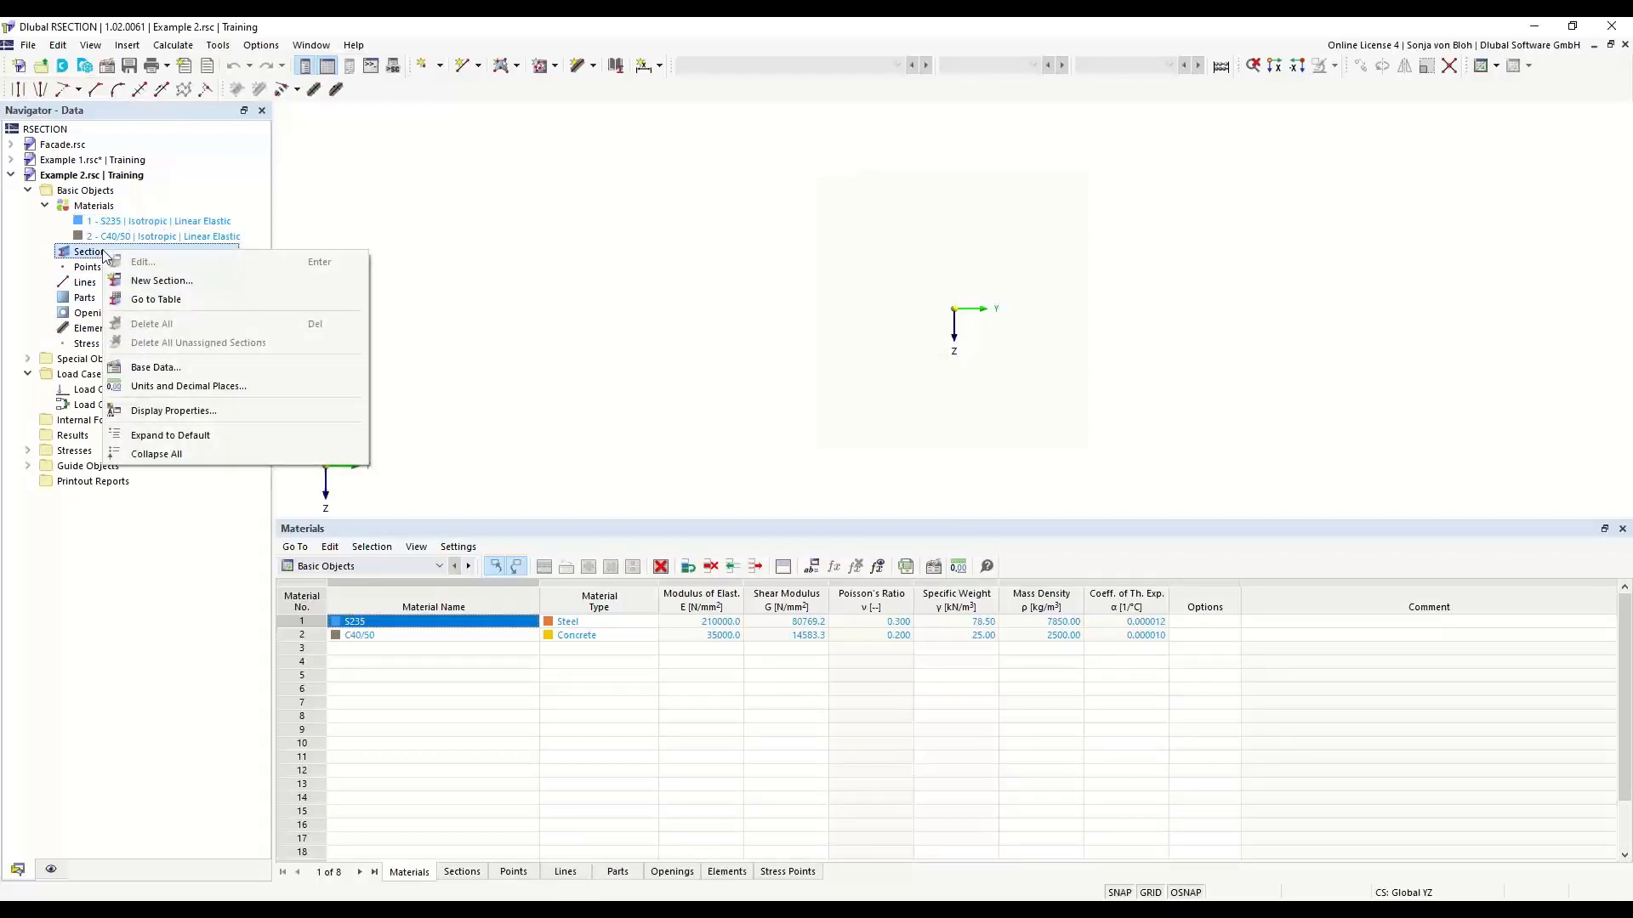
left_click(151, 281)
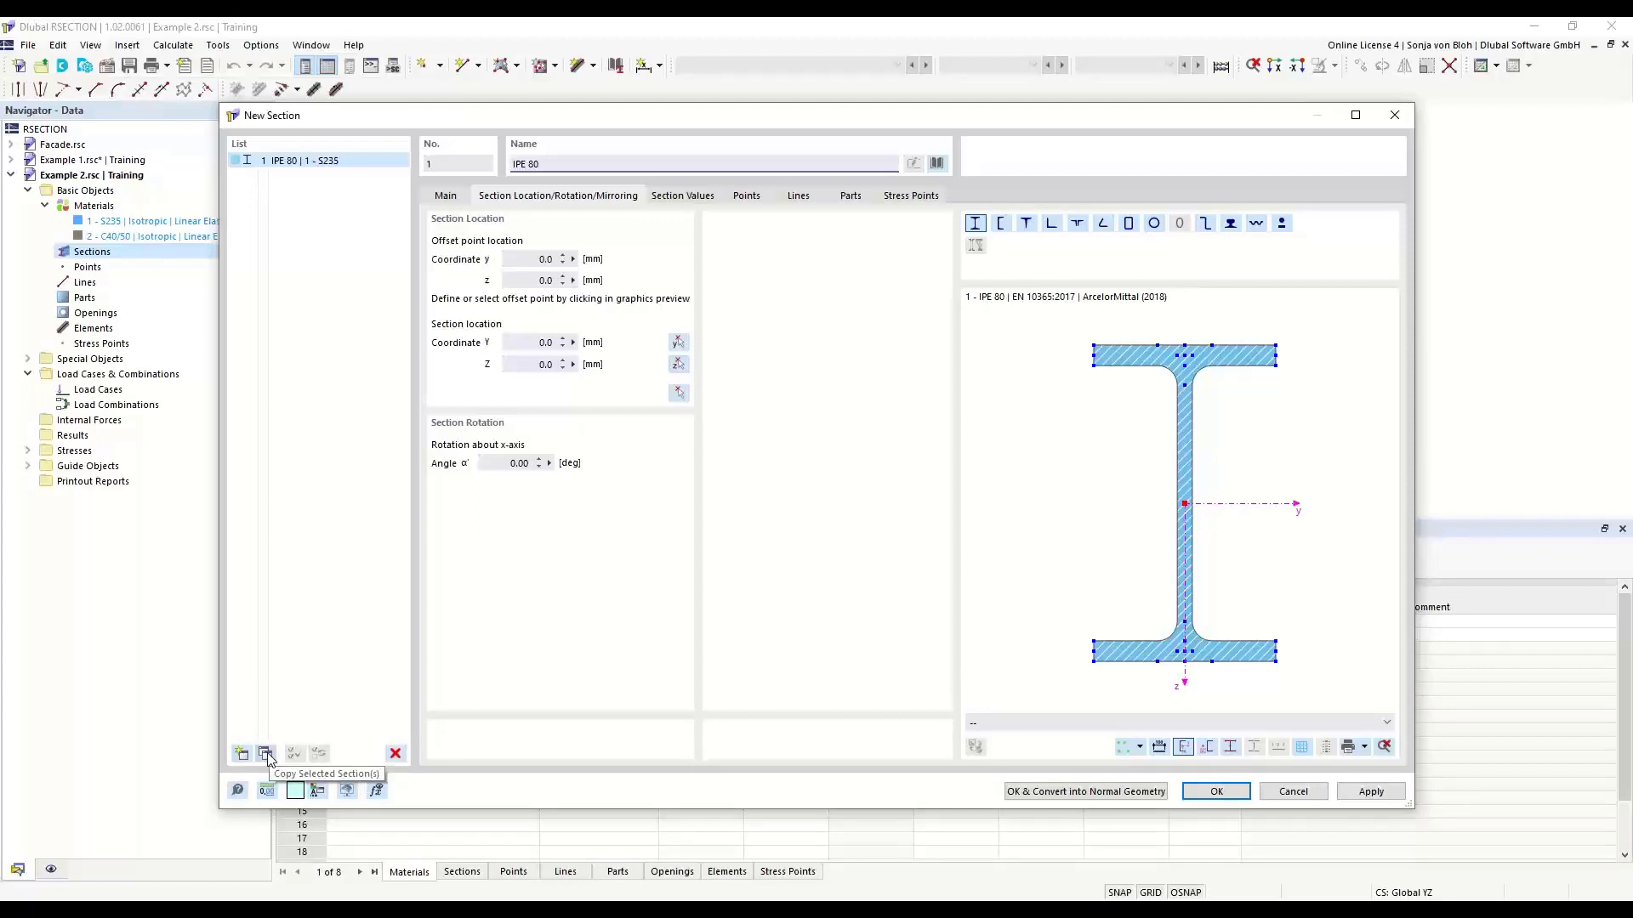
- Try entering IPE 200 as the new section's name and check the matching section suggestions
left_click_drag(576, 162, 480, 163)
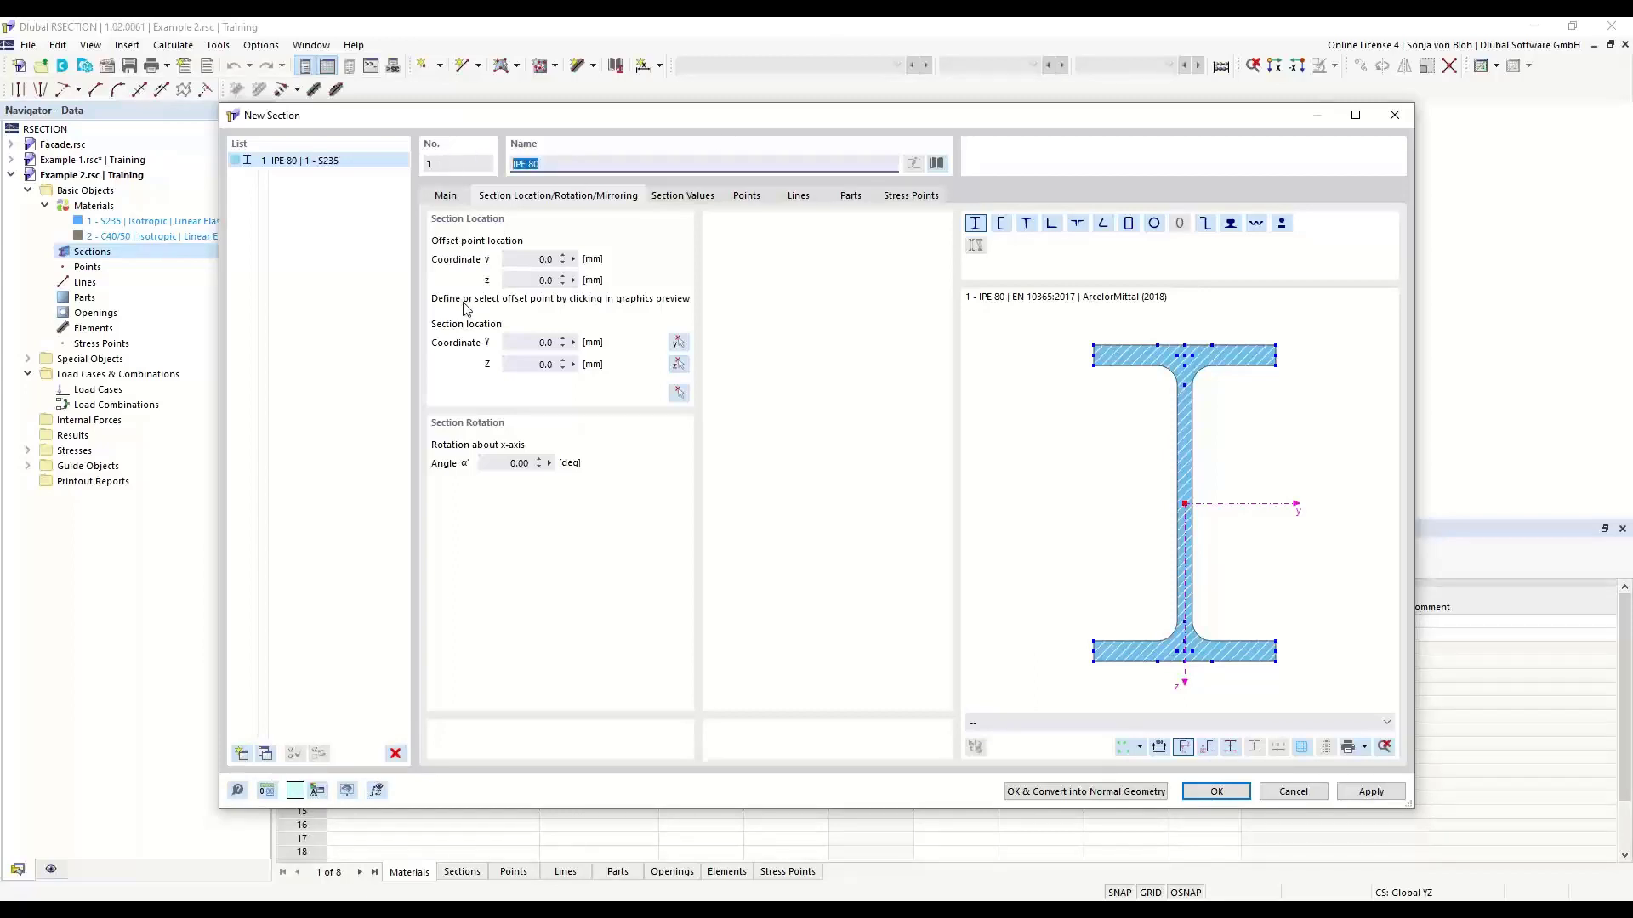
type("IPE")
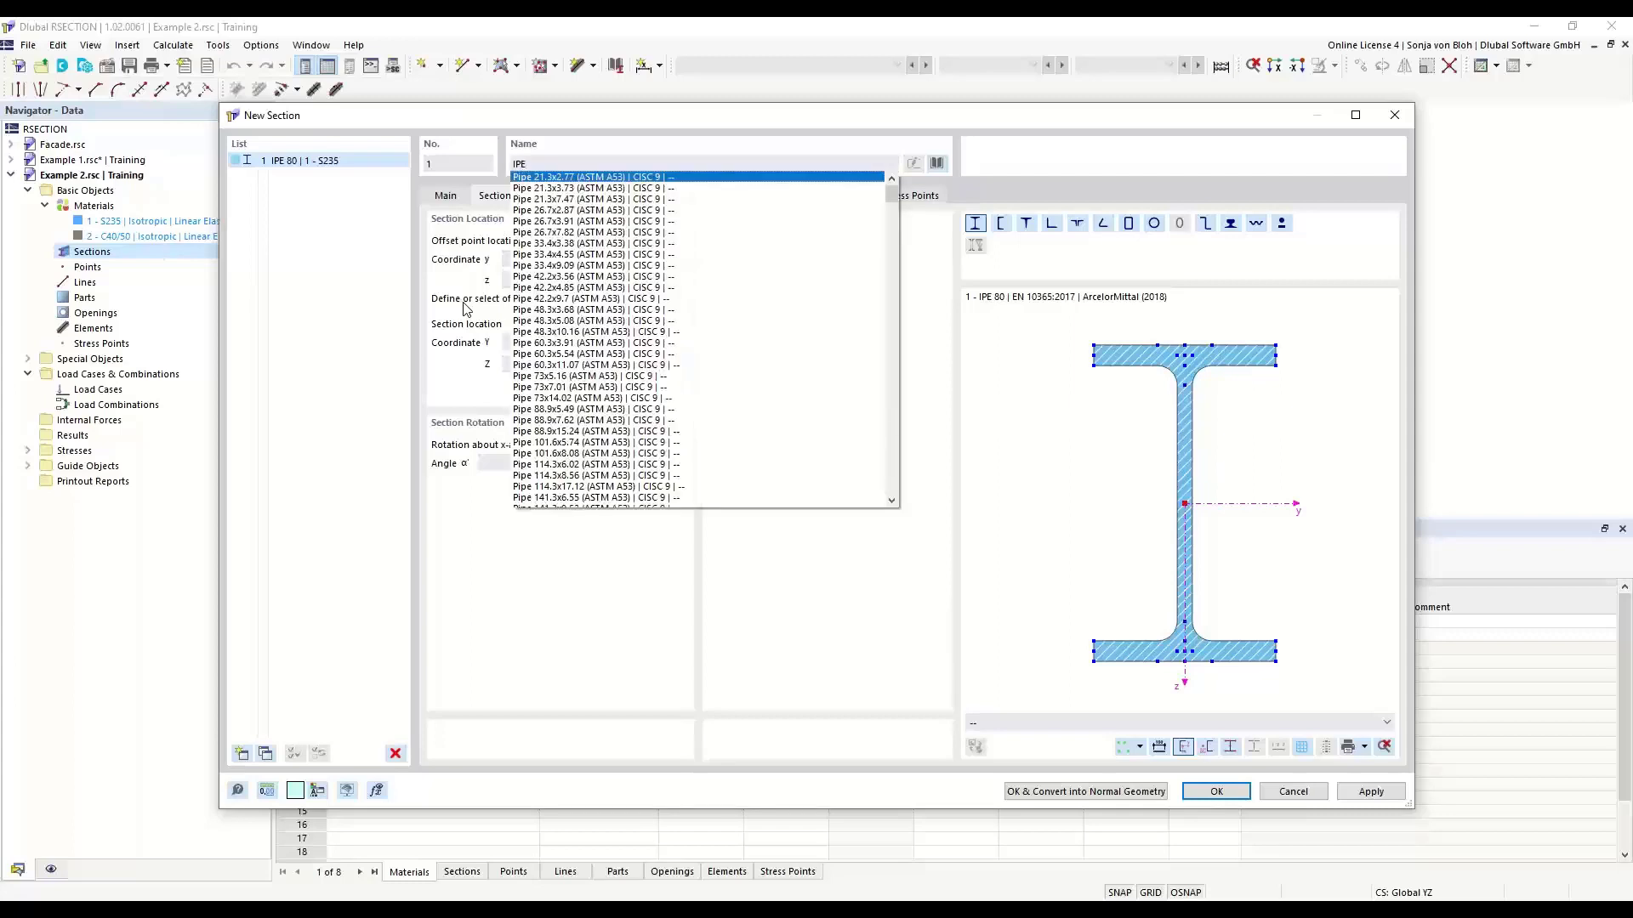
type("200")
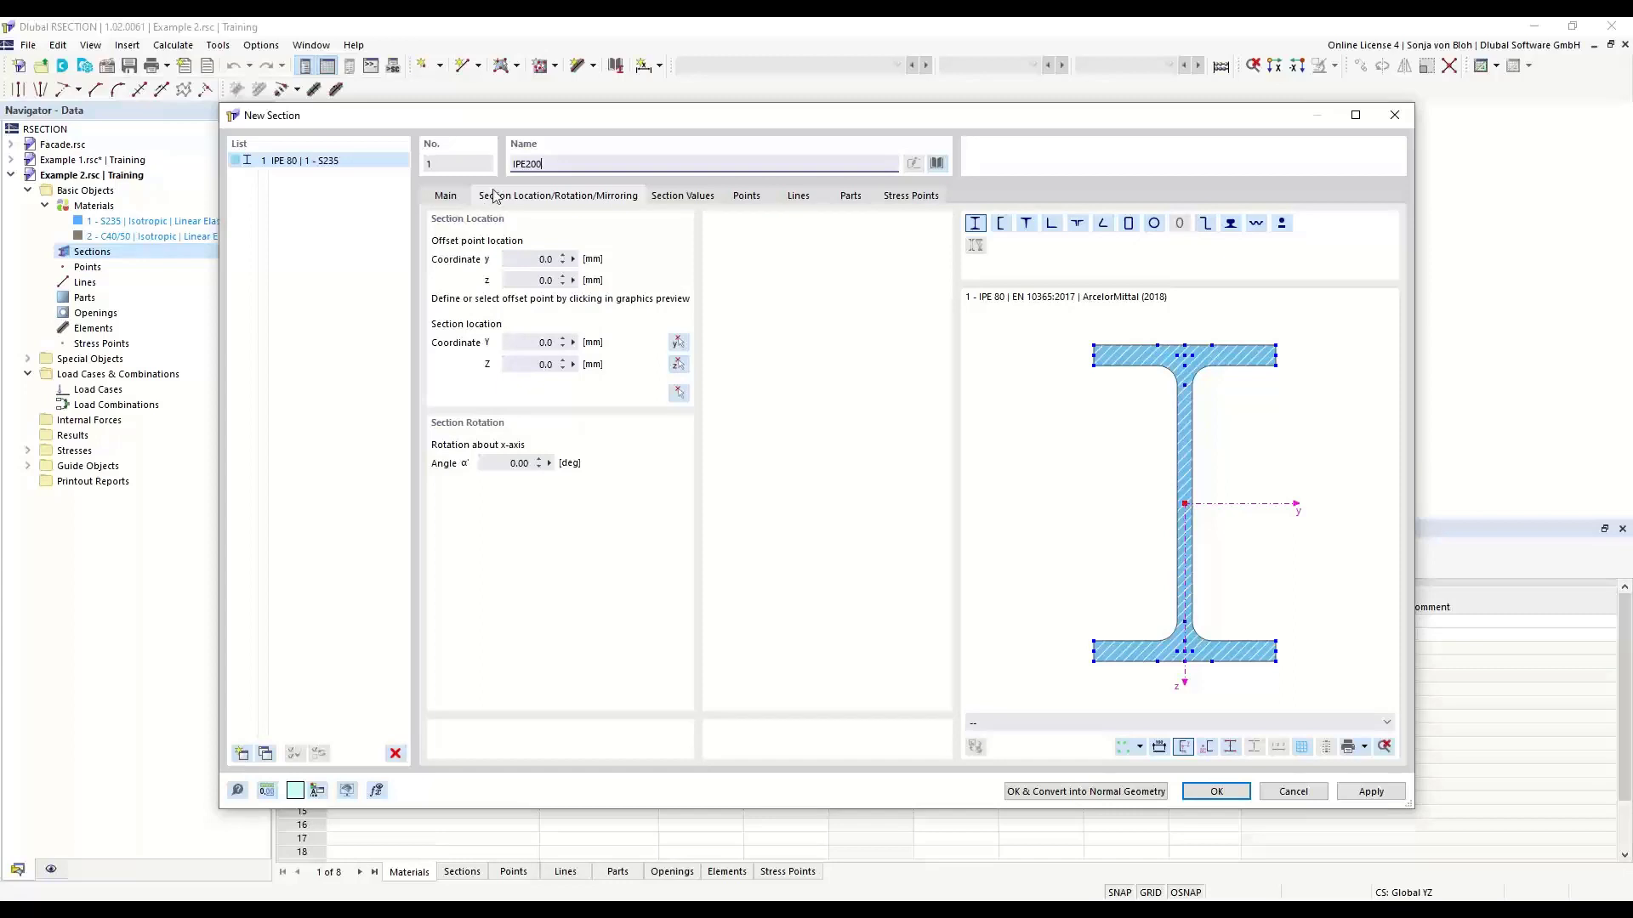
left_click(525, 164)
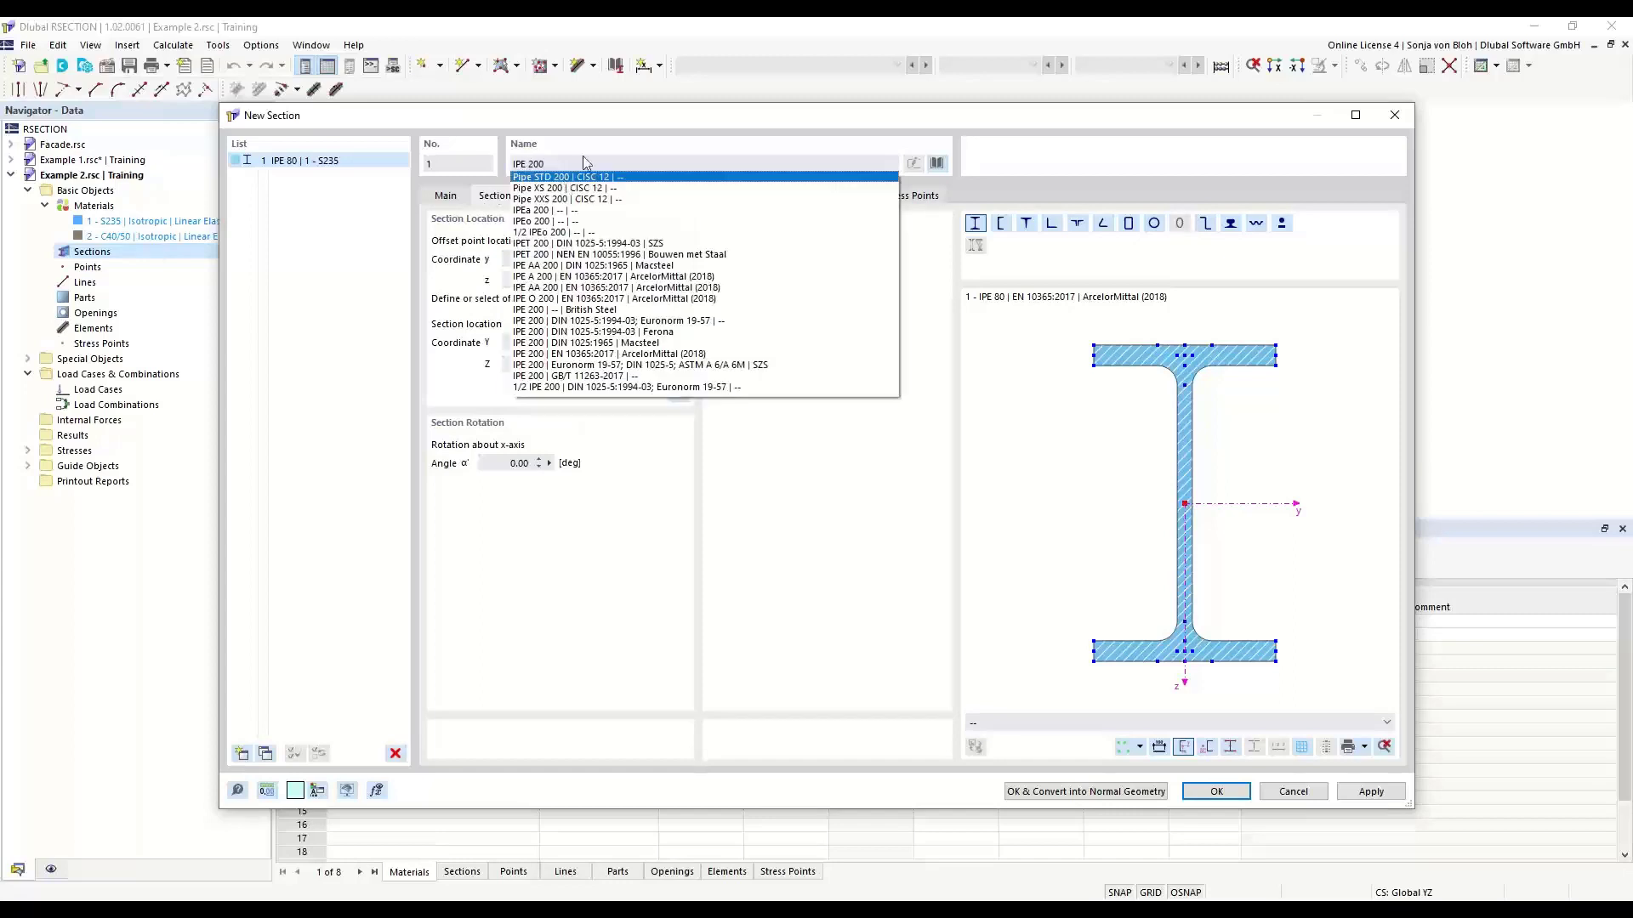
key("Return")
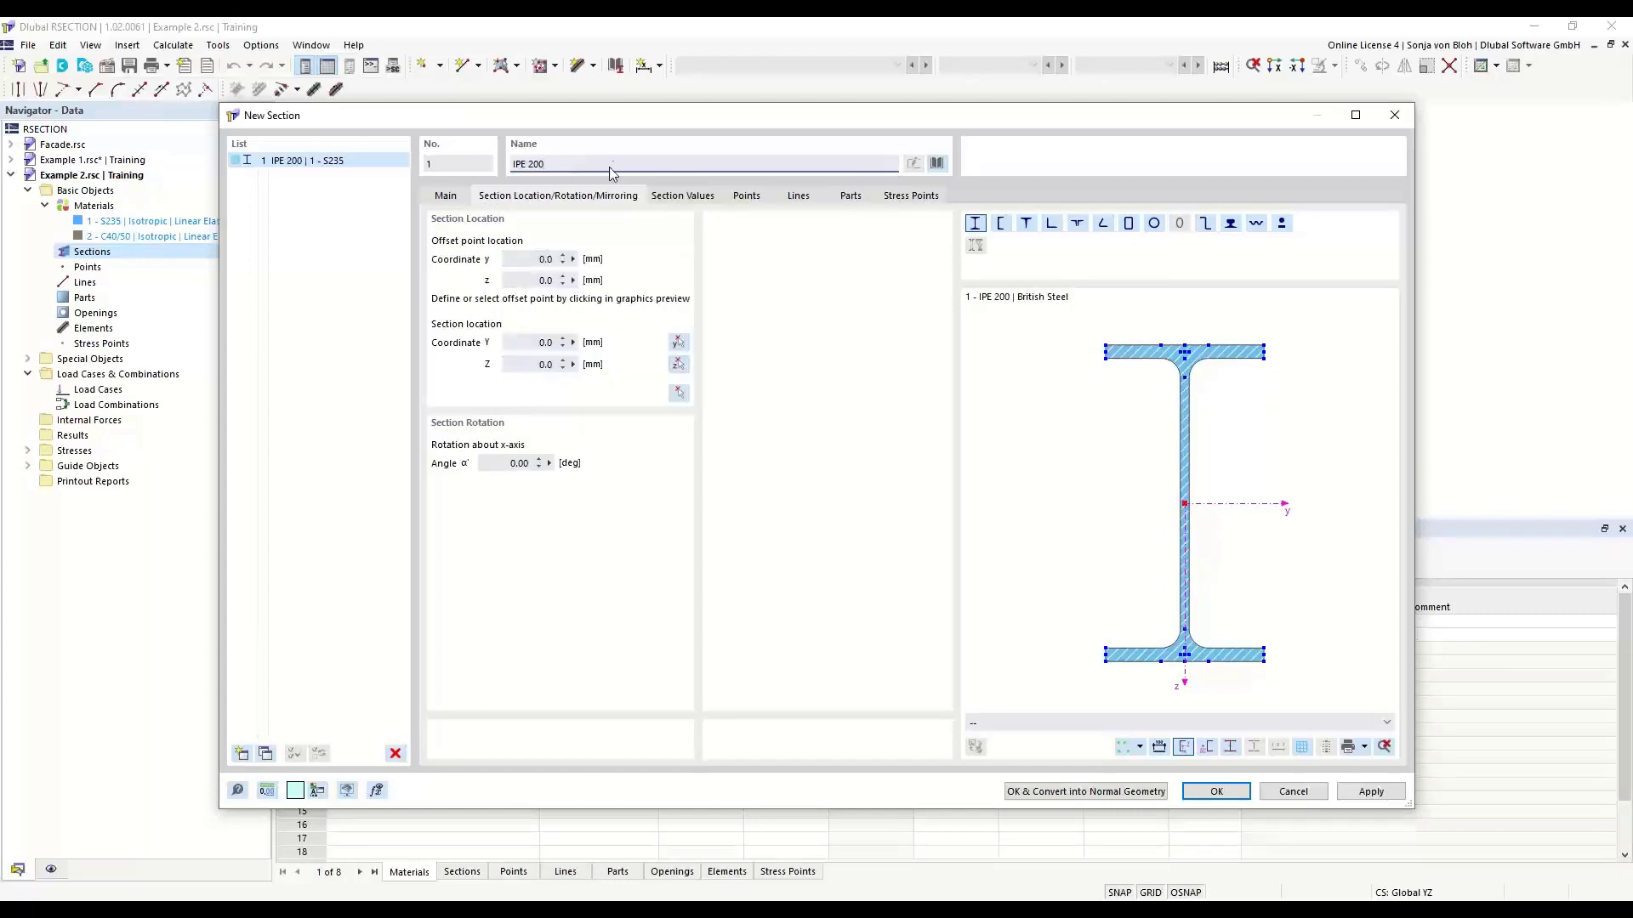
left_click_drag(557, 164, 502, 170)
type("IPE 200")
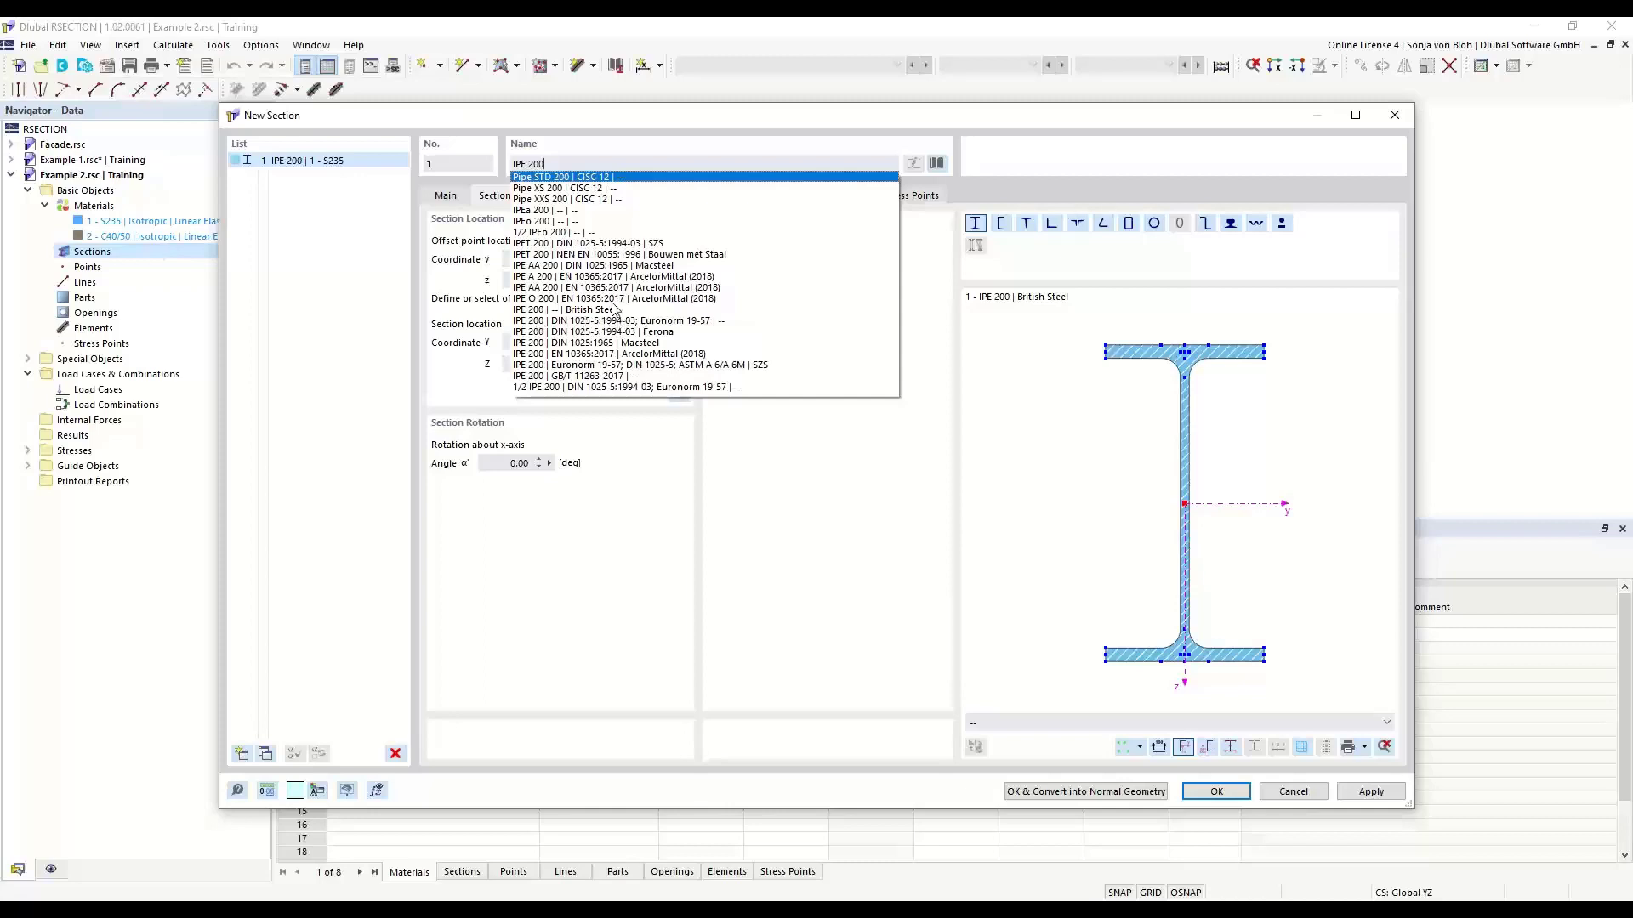
left_click(647, 126)
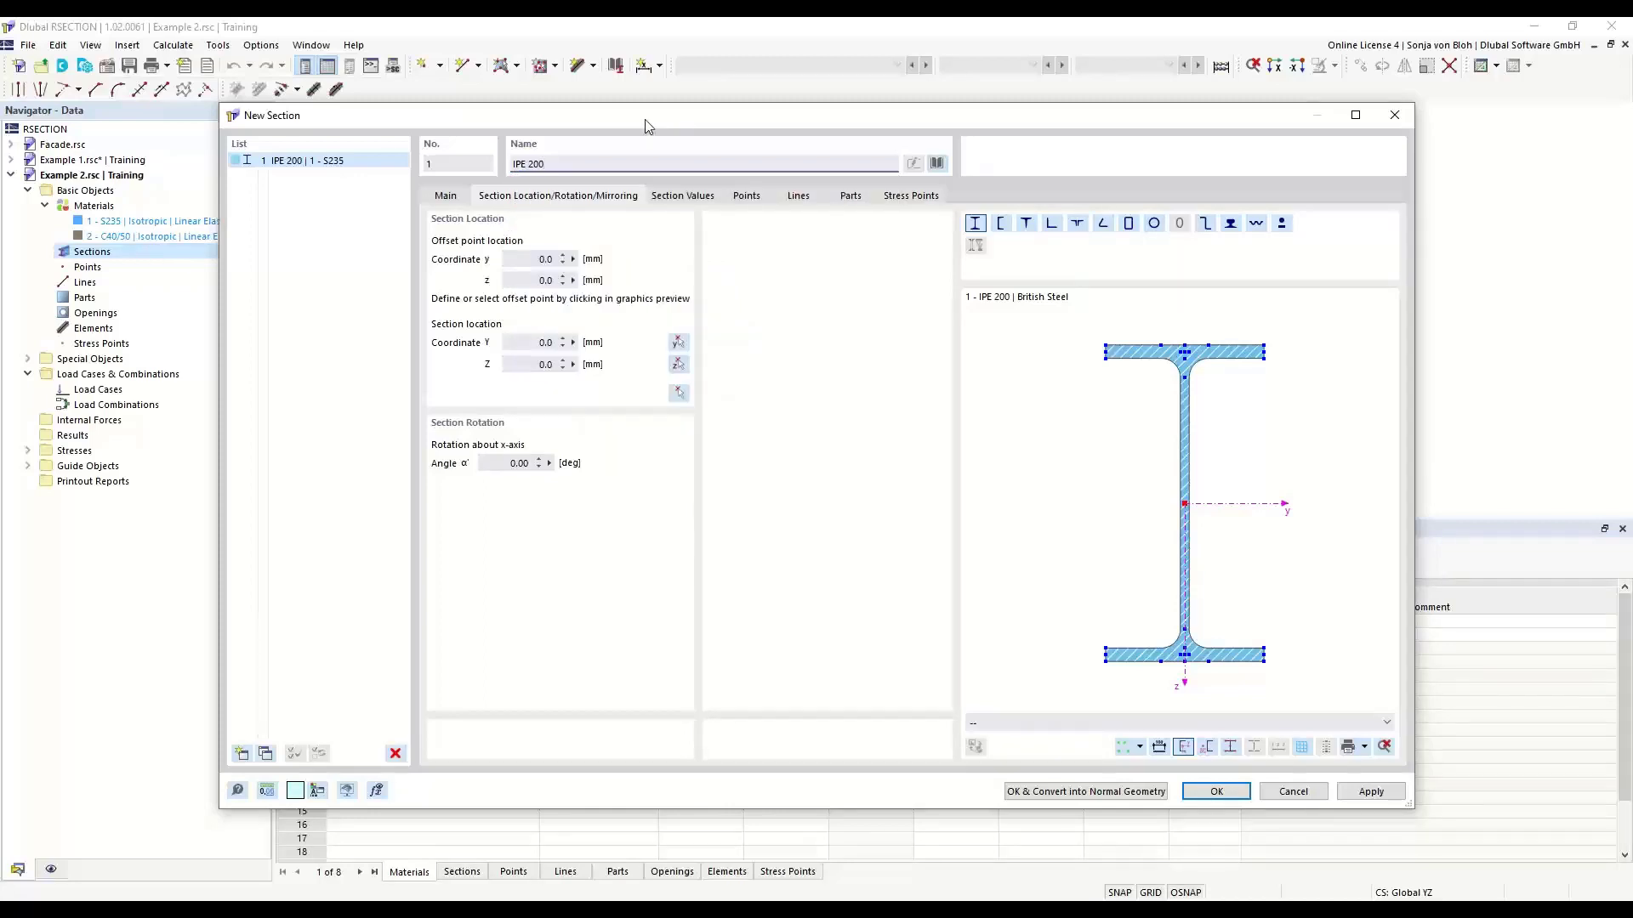
- Open the standardized L-sections in the section library and check the available manufacturer filters
left_click(938, 163)
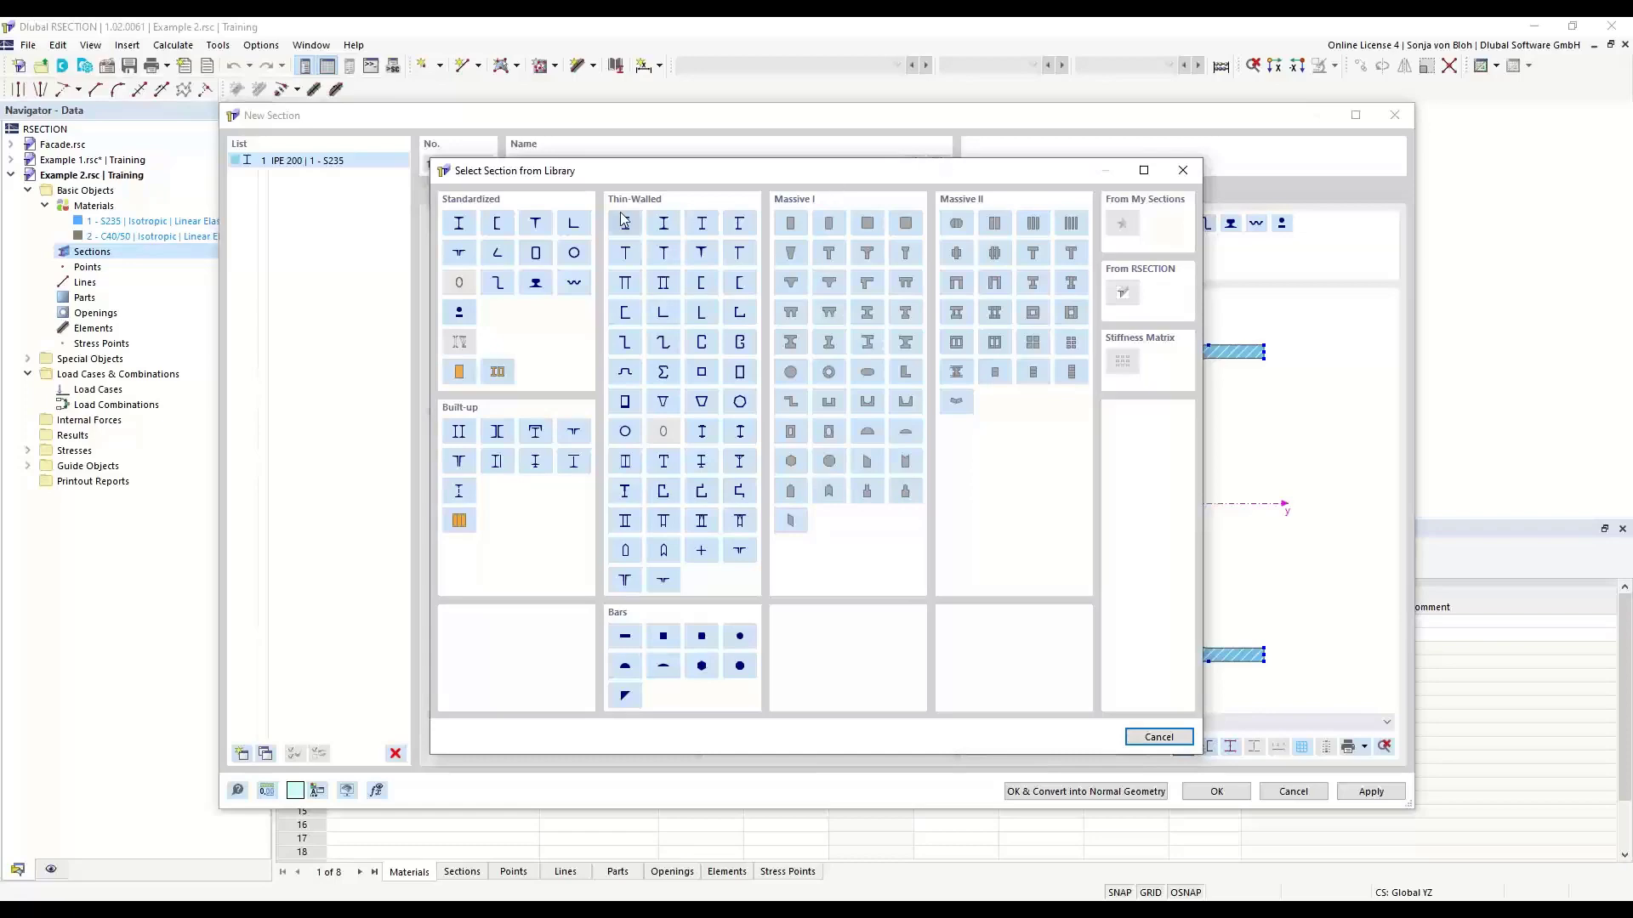
left_click(574, 228)
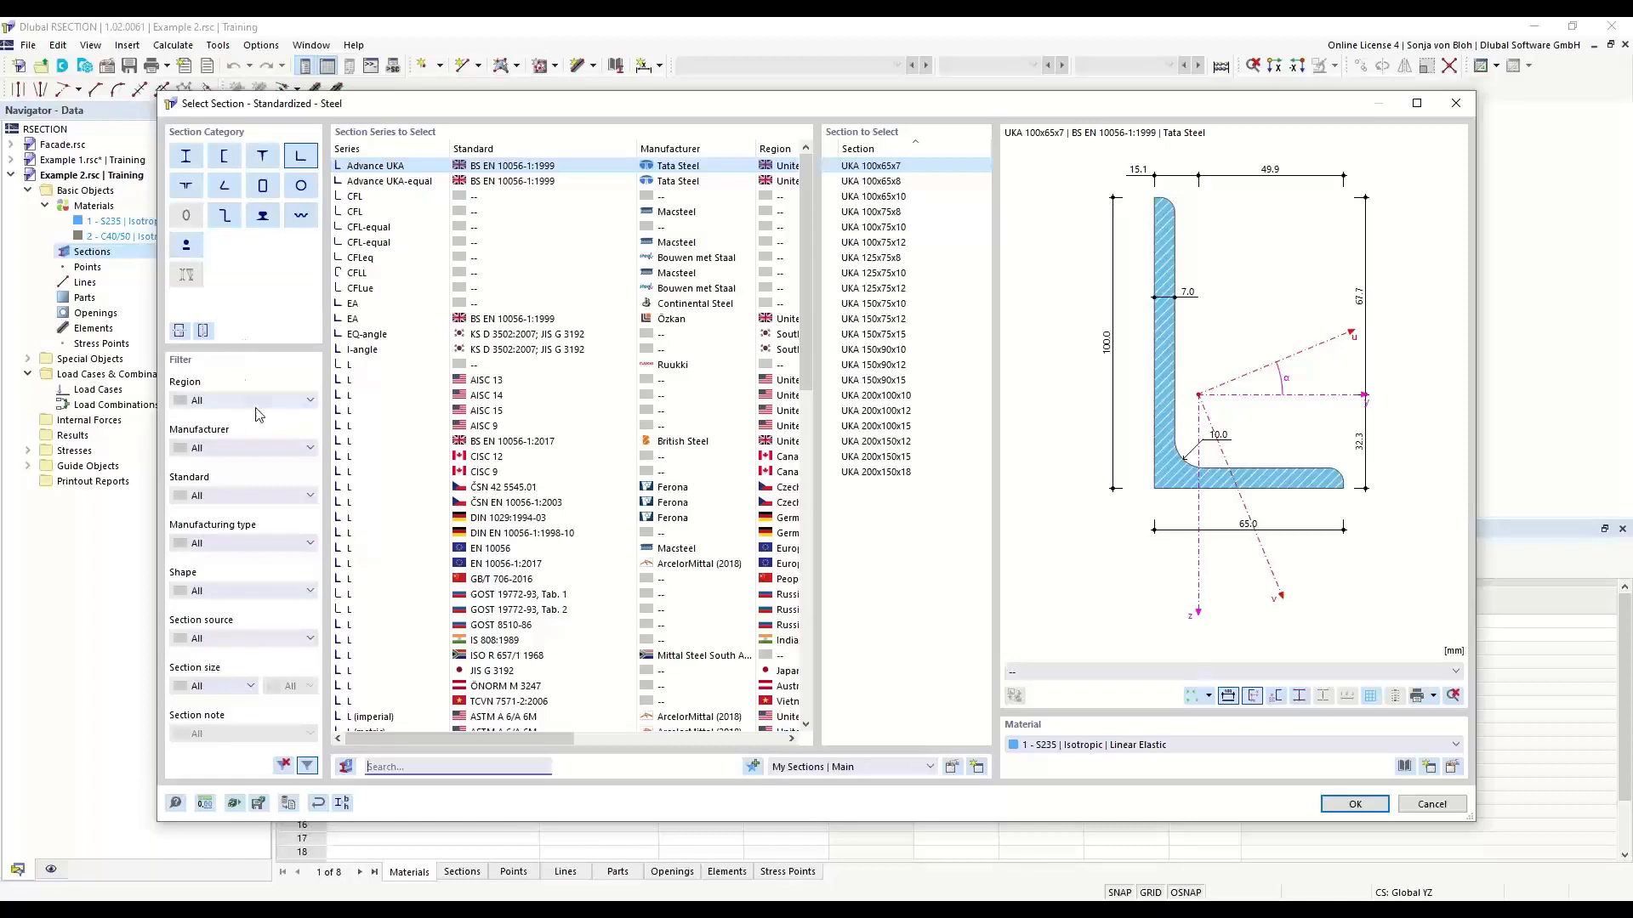
left_click(309, 448)
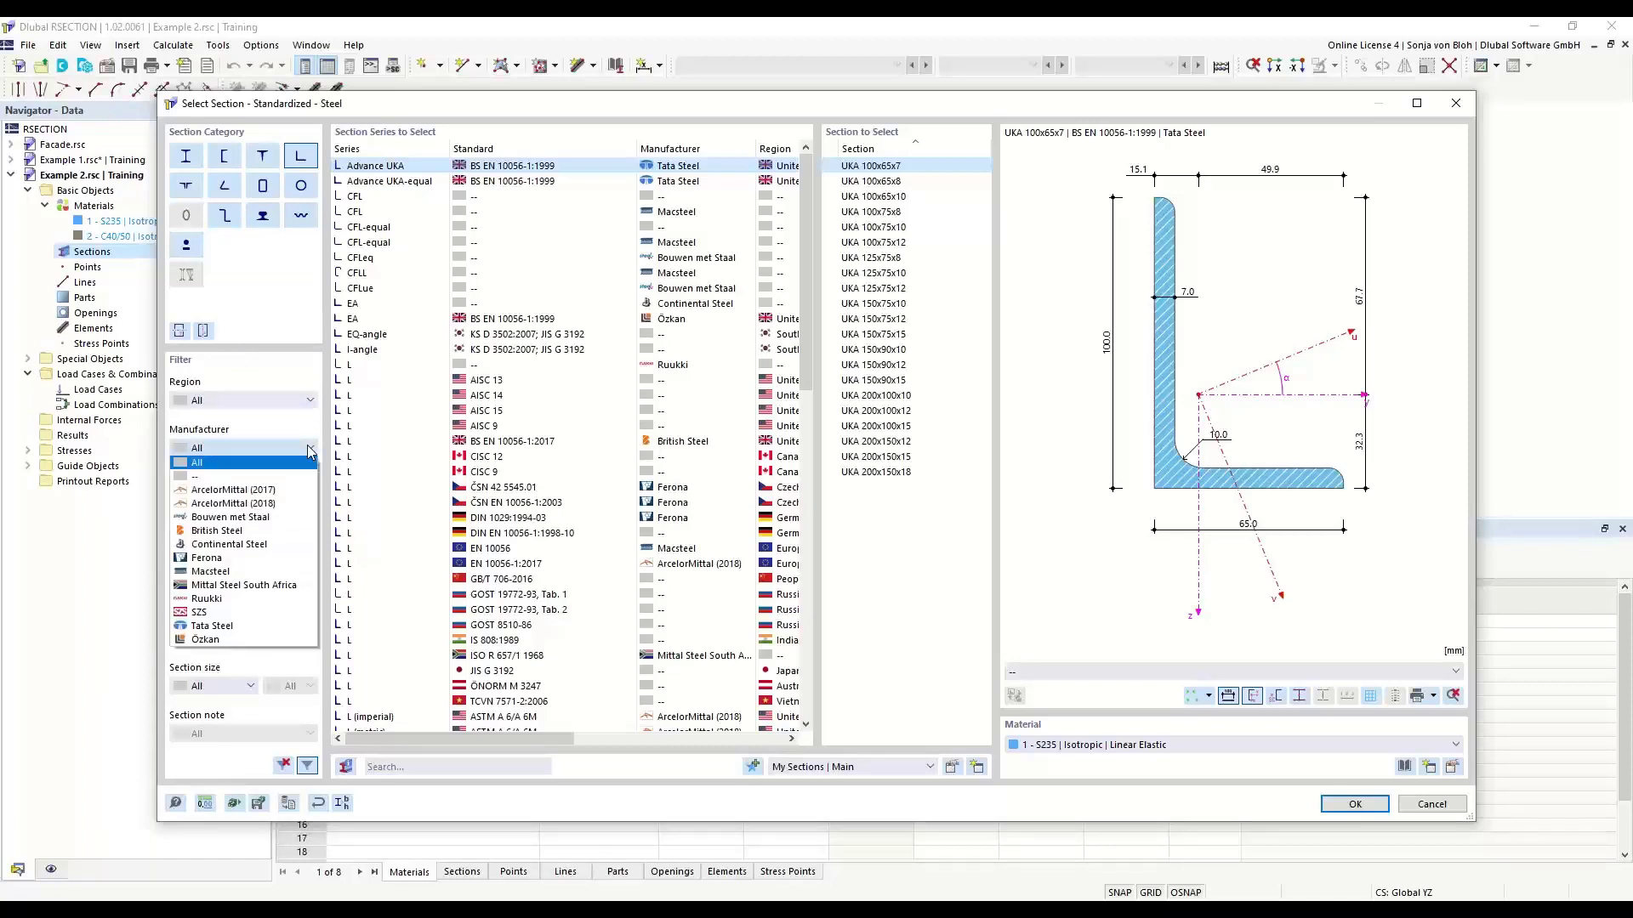
left_click(306, 443)
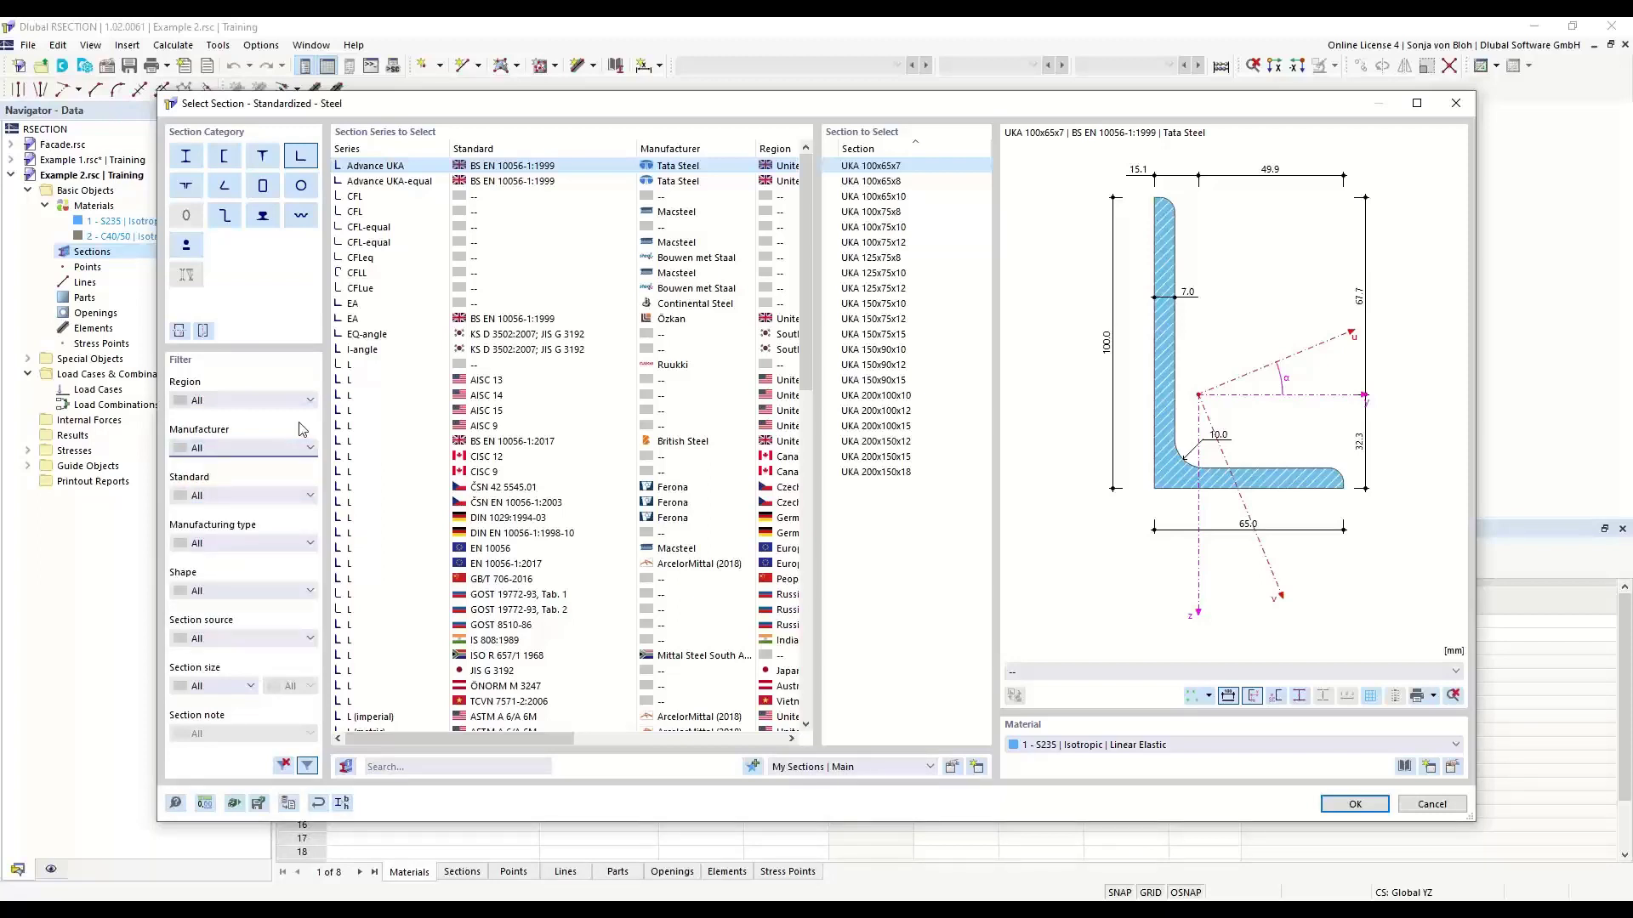
- Search the library for L 200x150x12 and import the angle to DIN EN 10056-1:1998-10 as the new section
left_click(410, 770)
type("L")
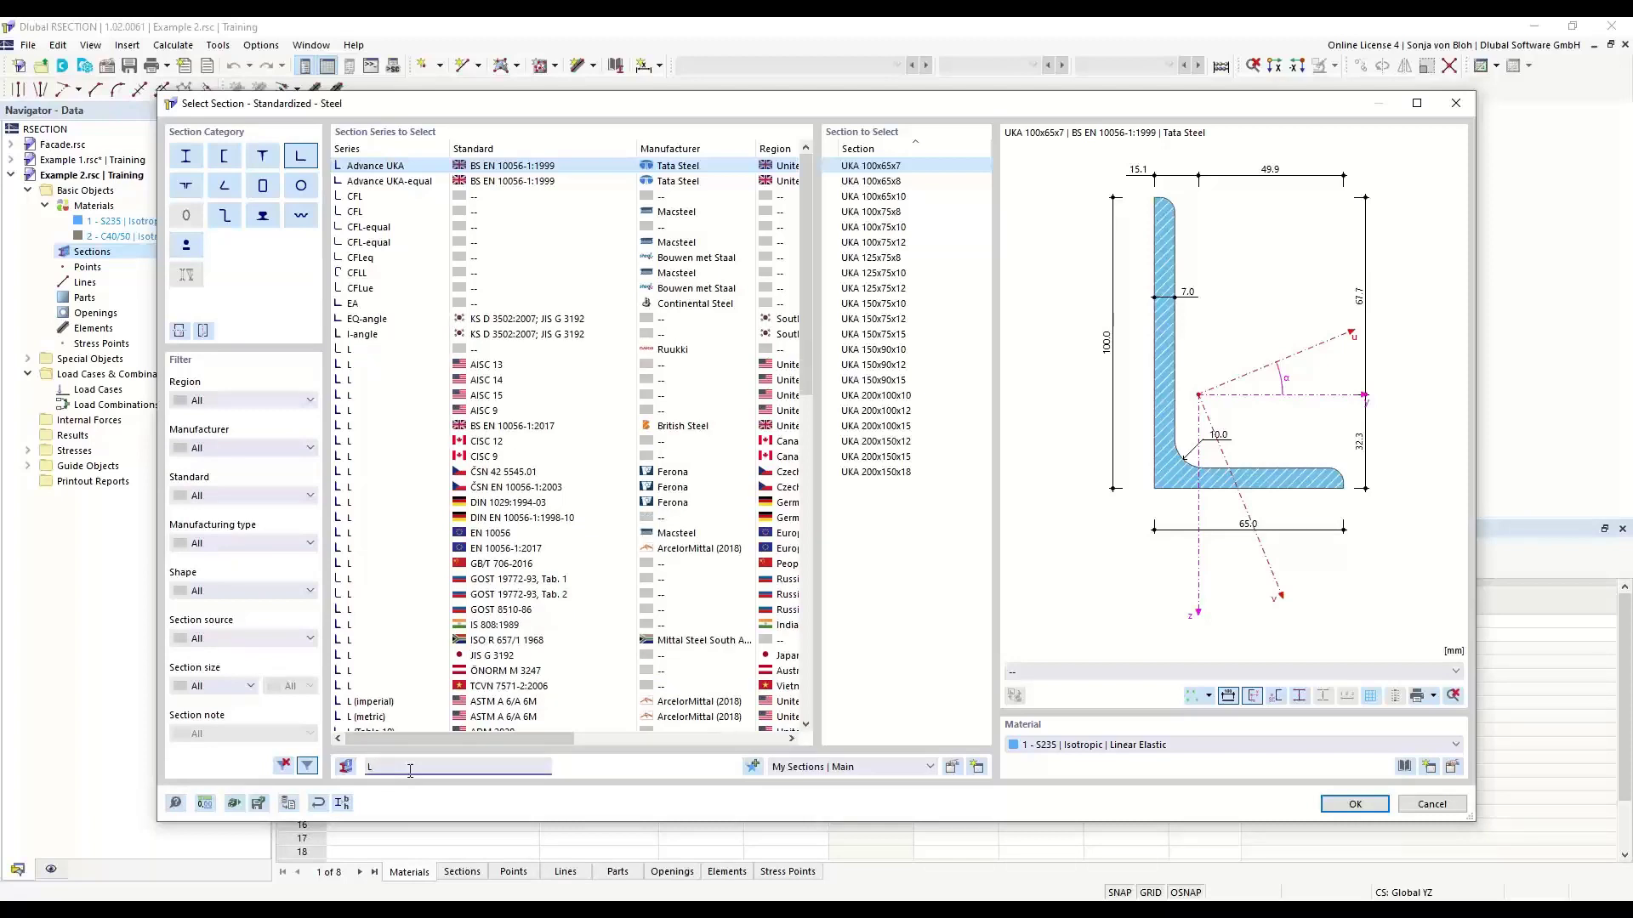
type(" 20")
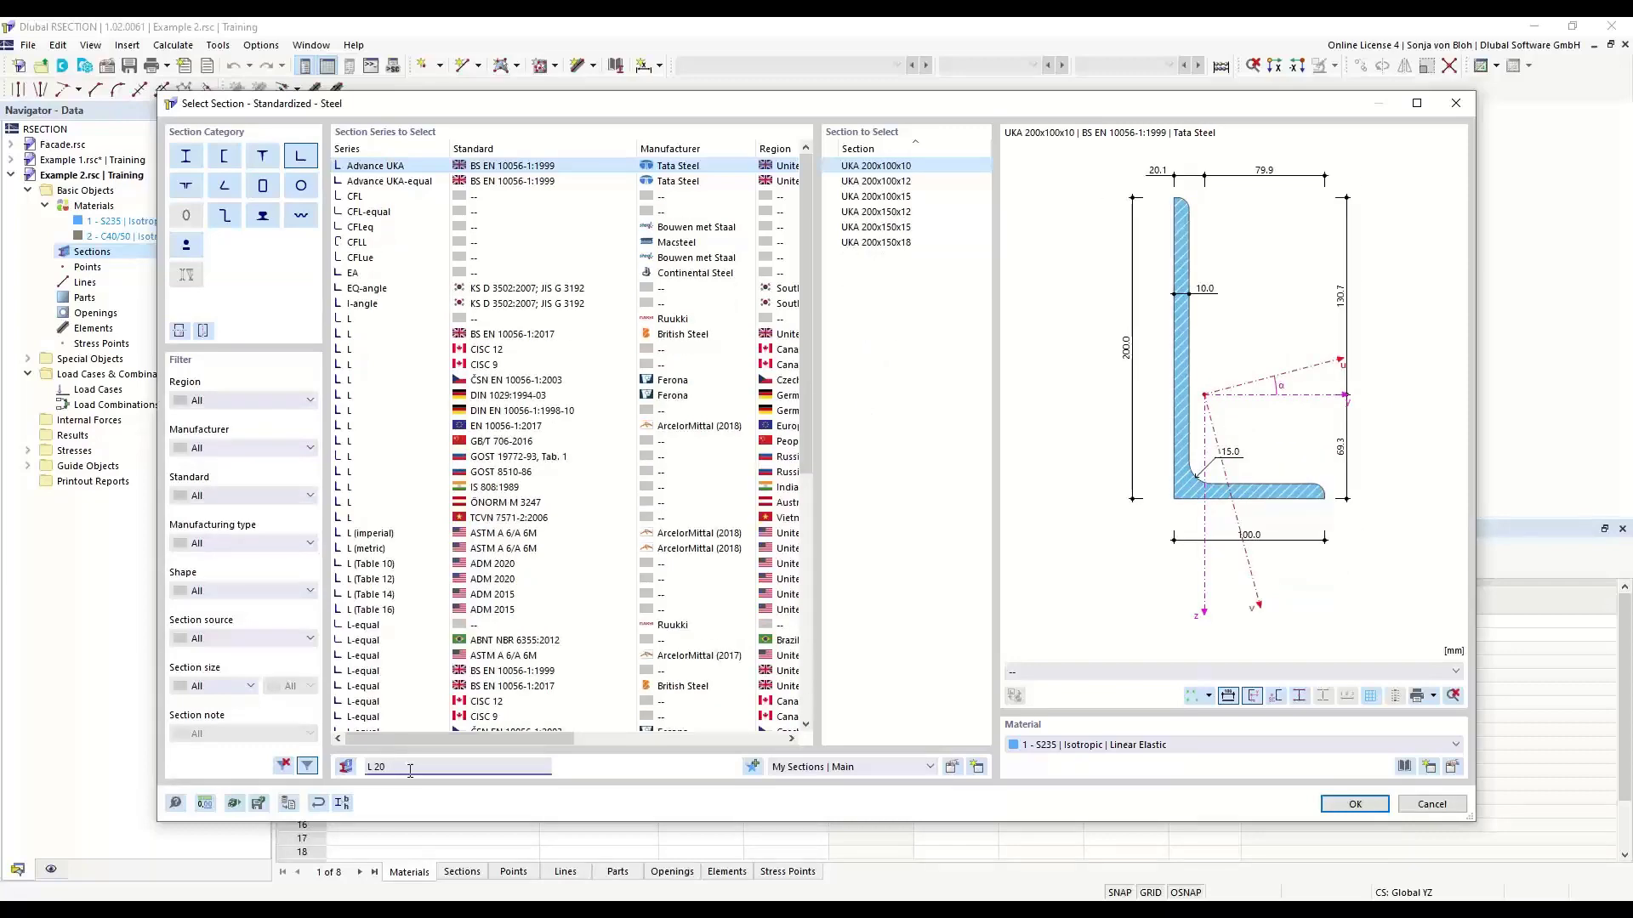
type("x150")
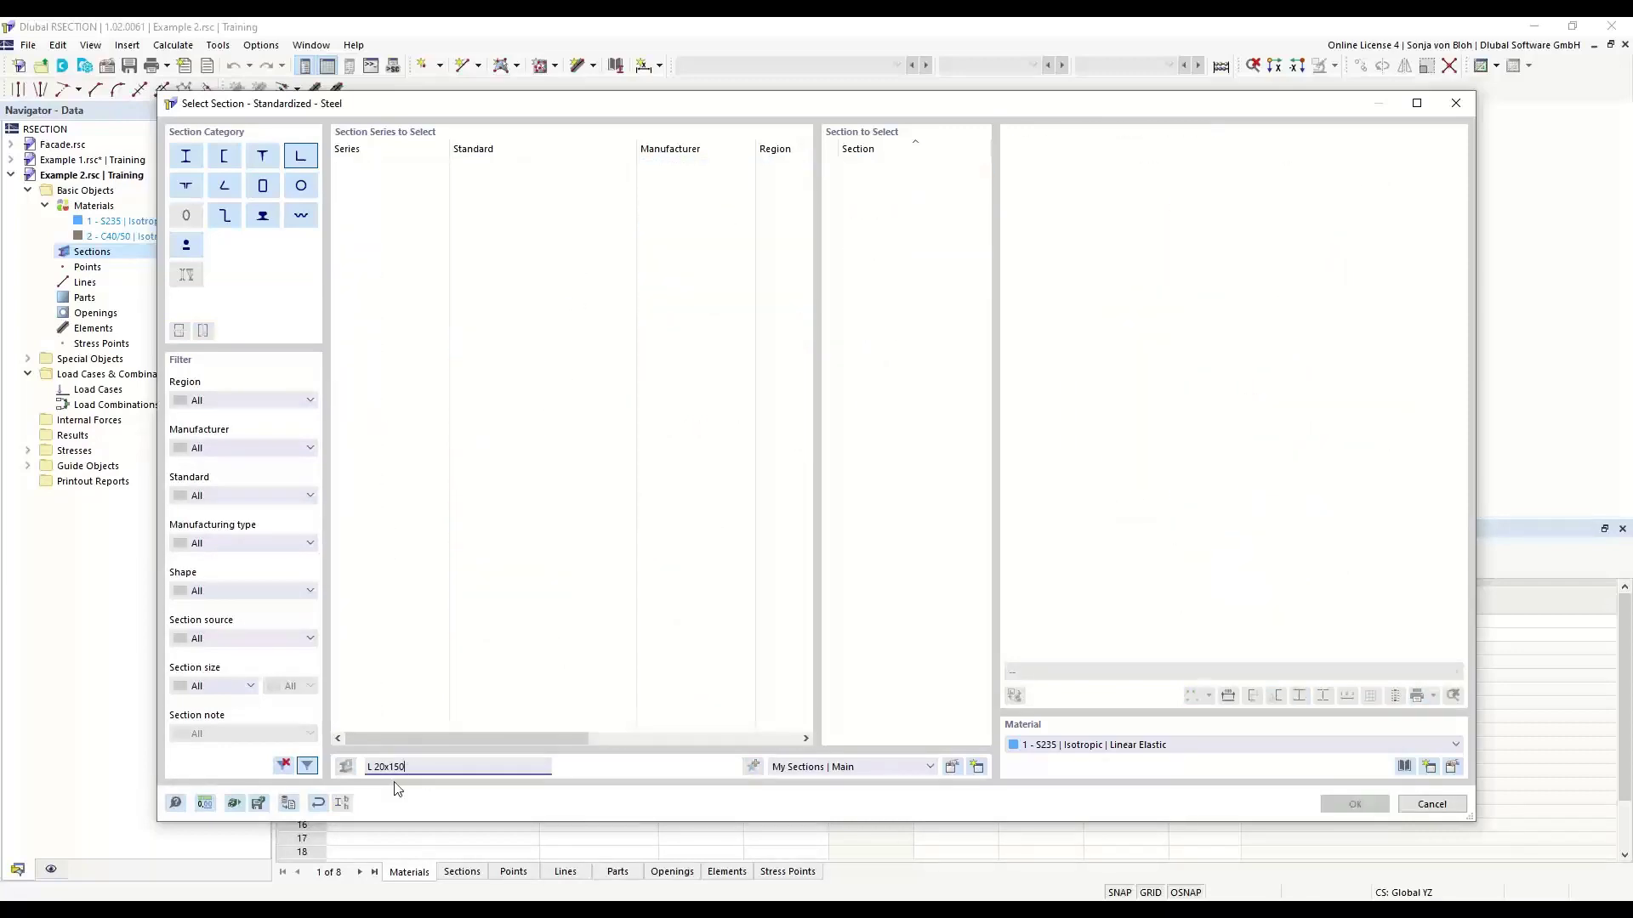
left_click(386, 762)
type("0")
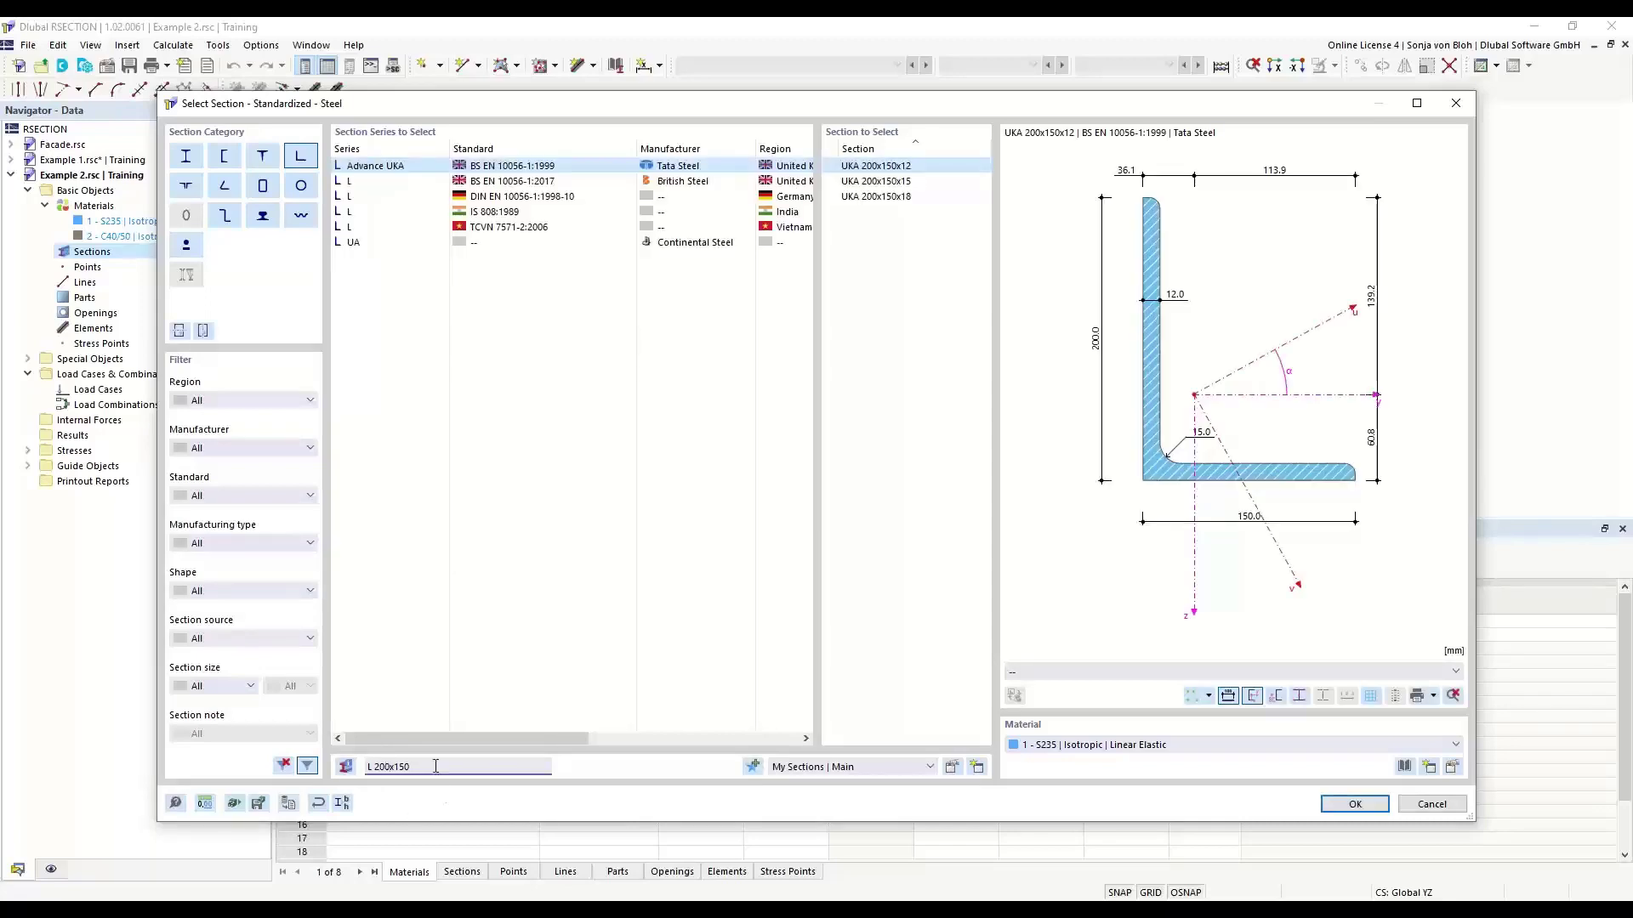
type("x12")
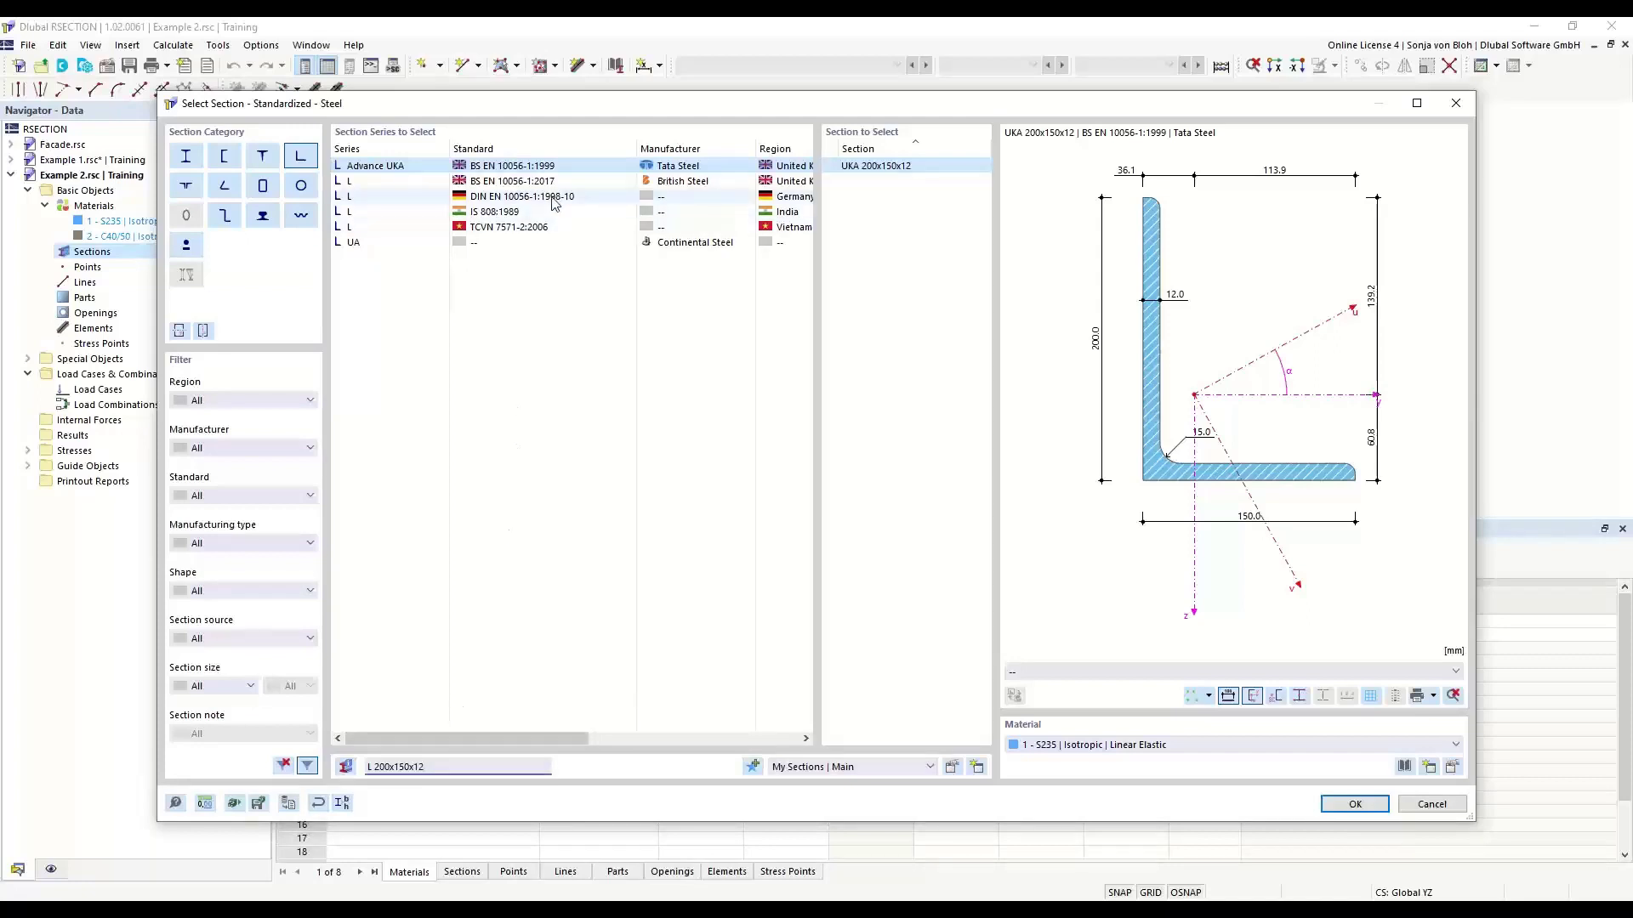
left_click(499, 199)
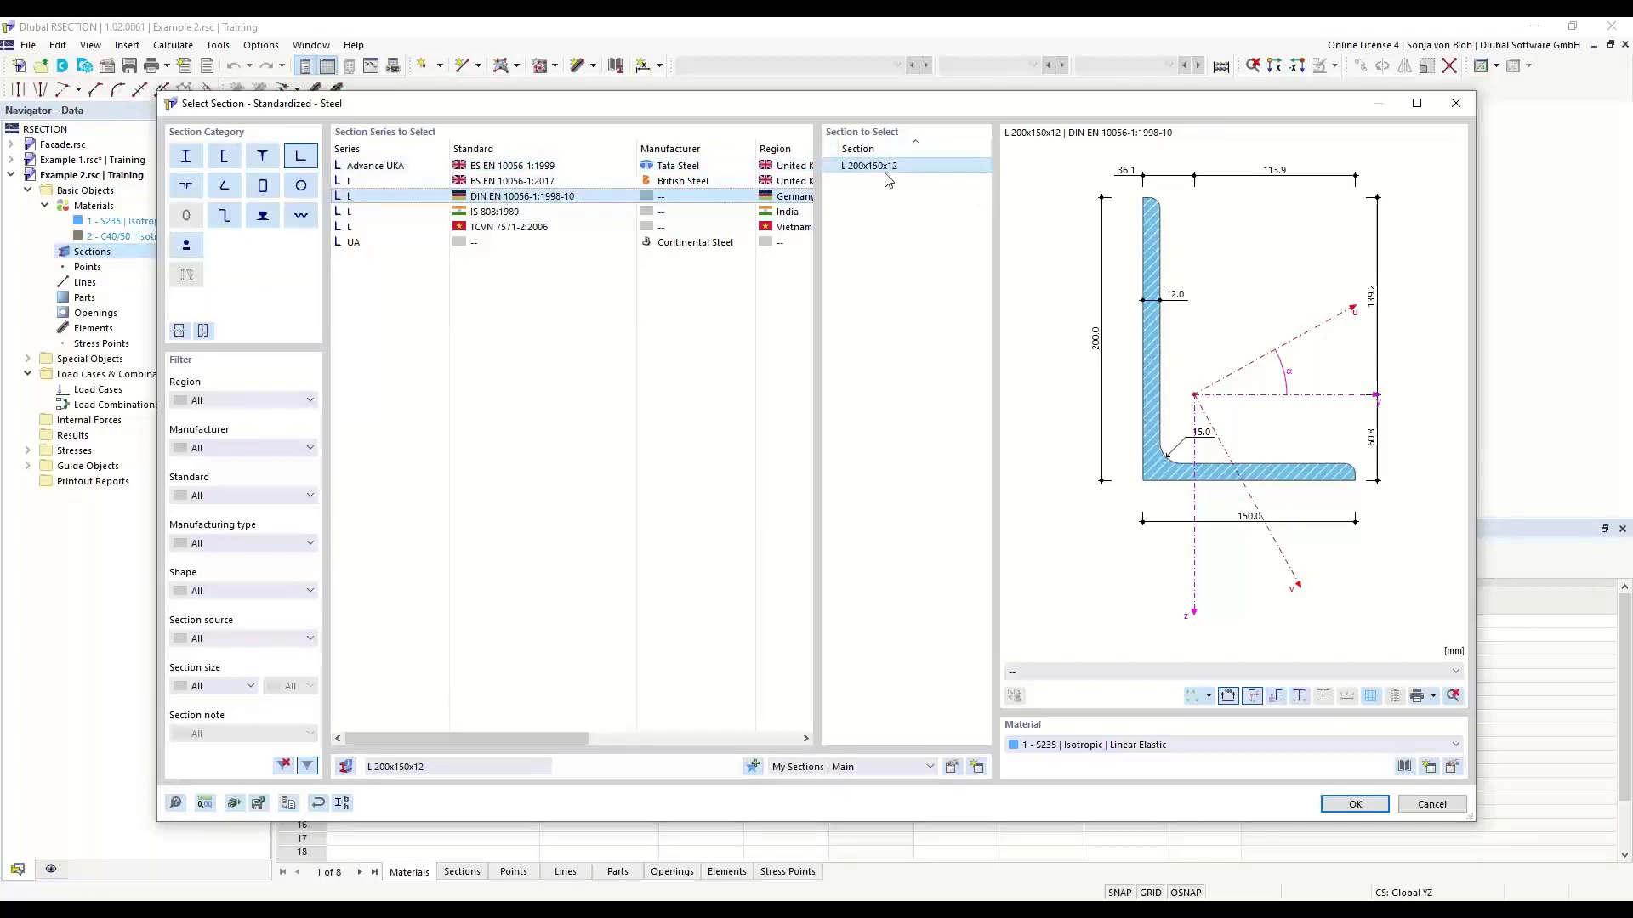
left_click(1360, 803)
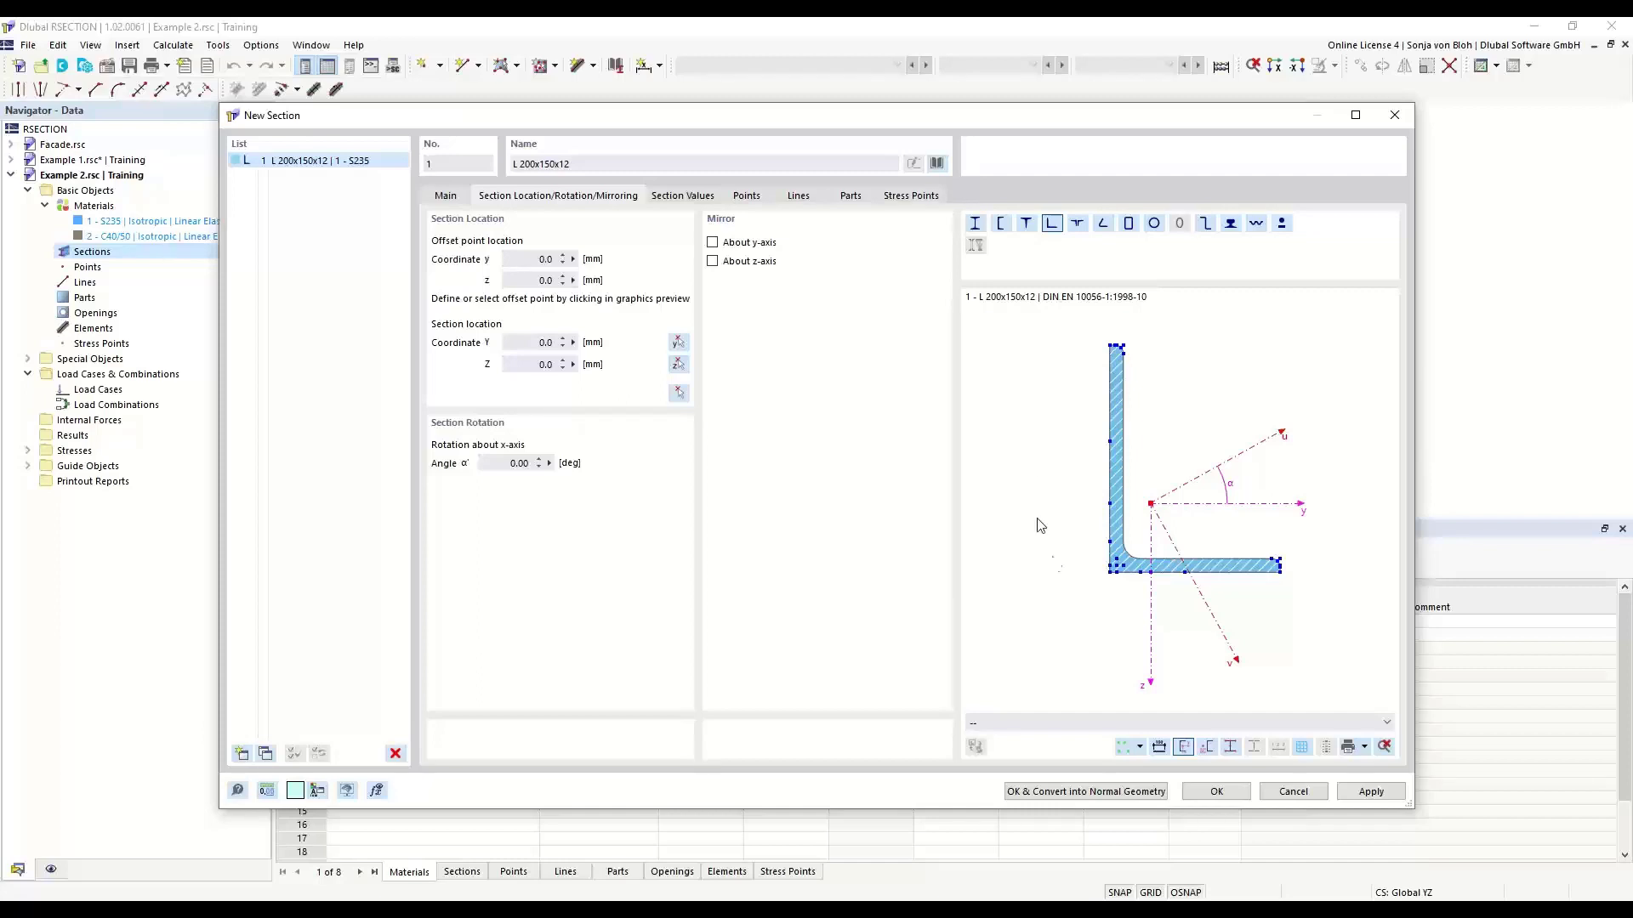
- Mirror the L 200x150x12 section about its y-axis and set its rotation about the x-axis to 90°
left_click(711, 244)
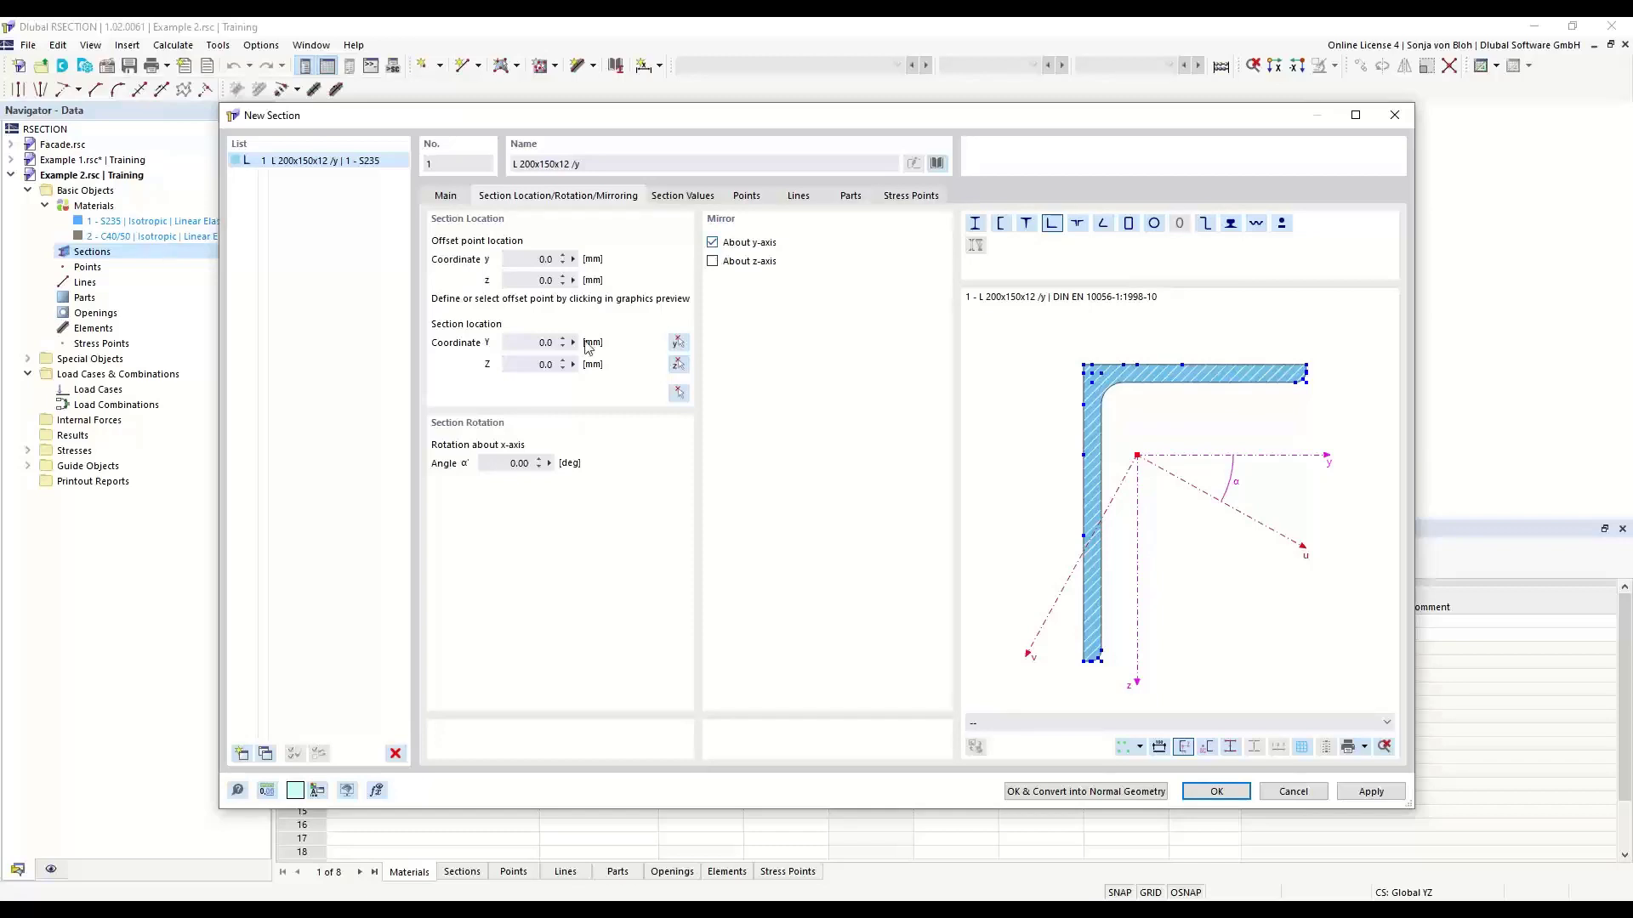
double_click(517, 463)
type("90")
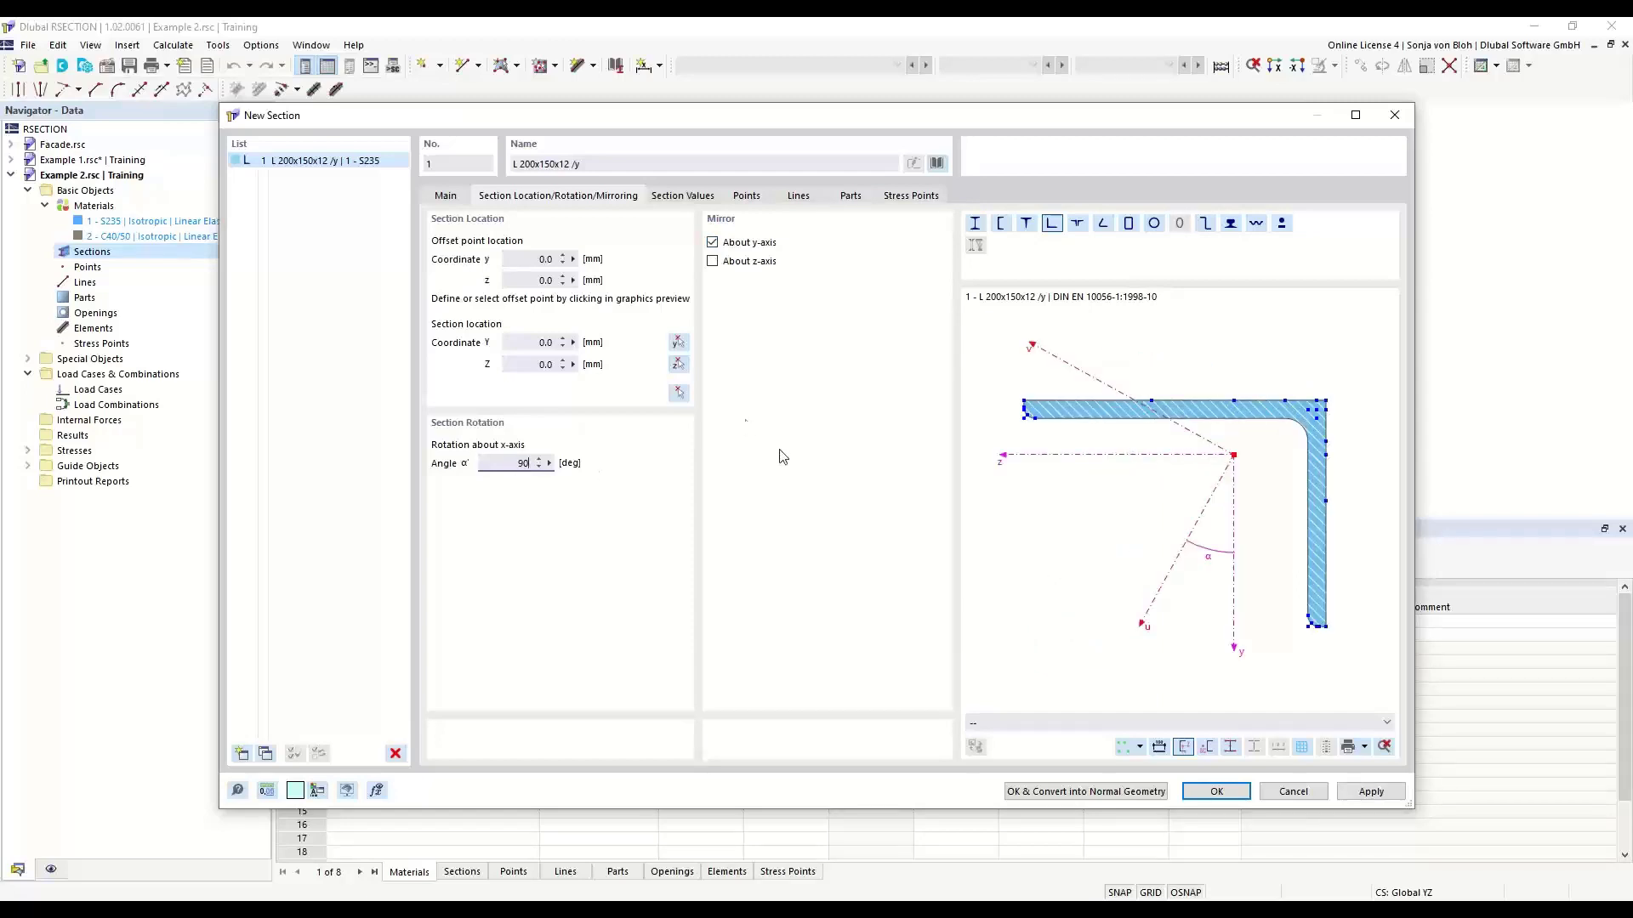
- Set the angle's offset point at the free end of its horizontal leg and place the section at the origin
scroll(1018, 409, "up", 2)
scroll(1020, 407, "up", 4)
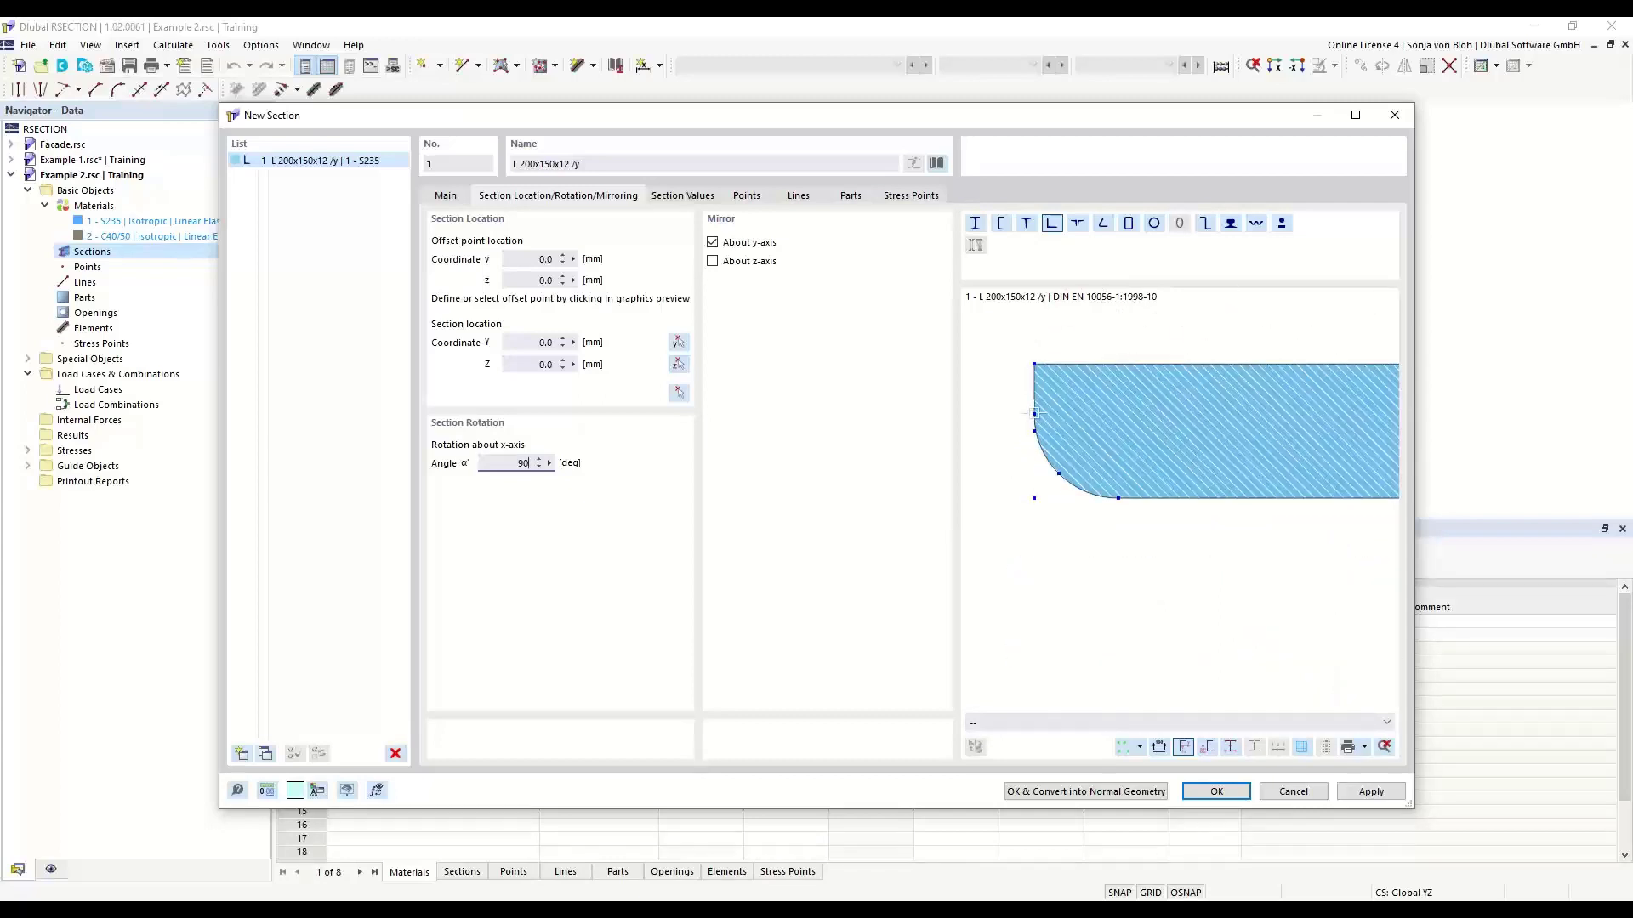
left_click(1034, 414)
left_click(1034, 431)
left_click_drag(529, 343, 574, 364)
left_click(681, 392)
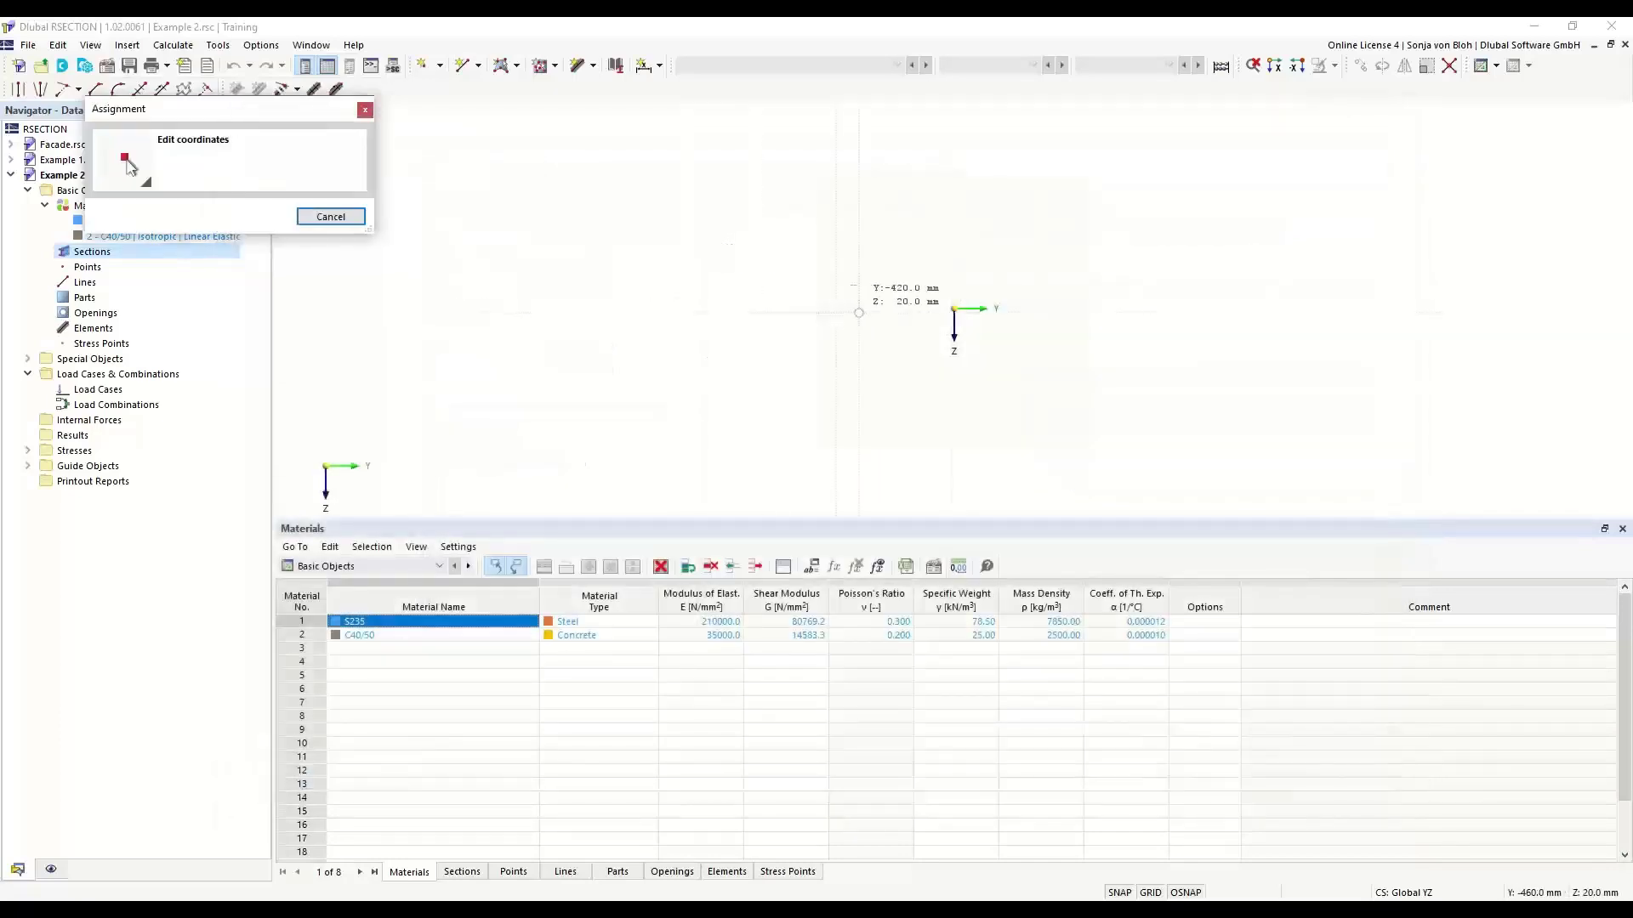
left_click(965, 319)
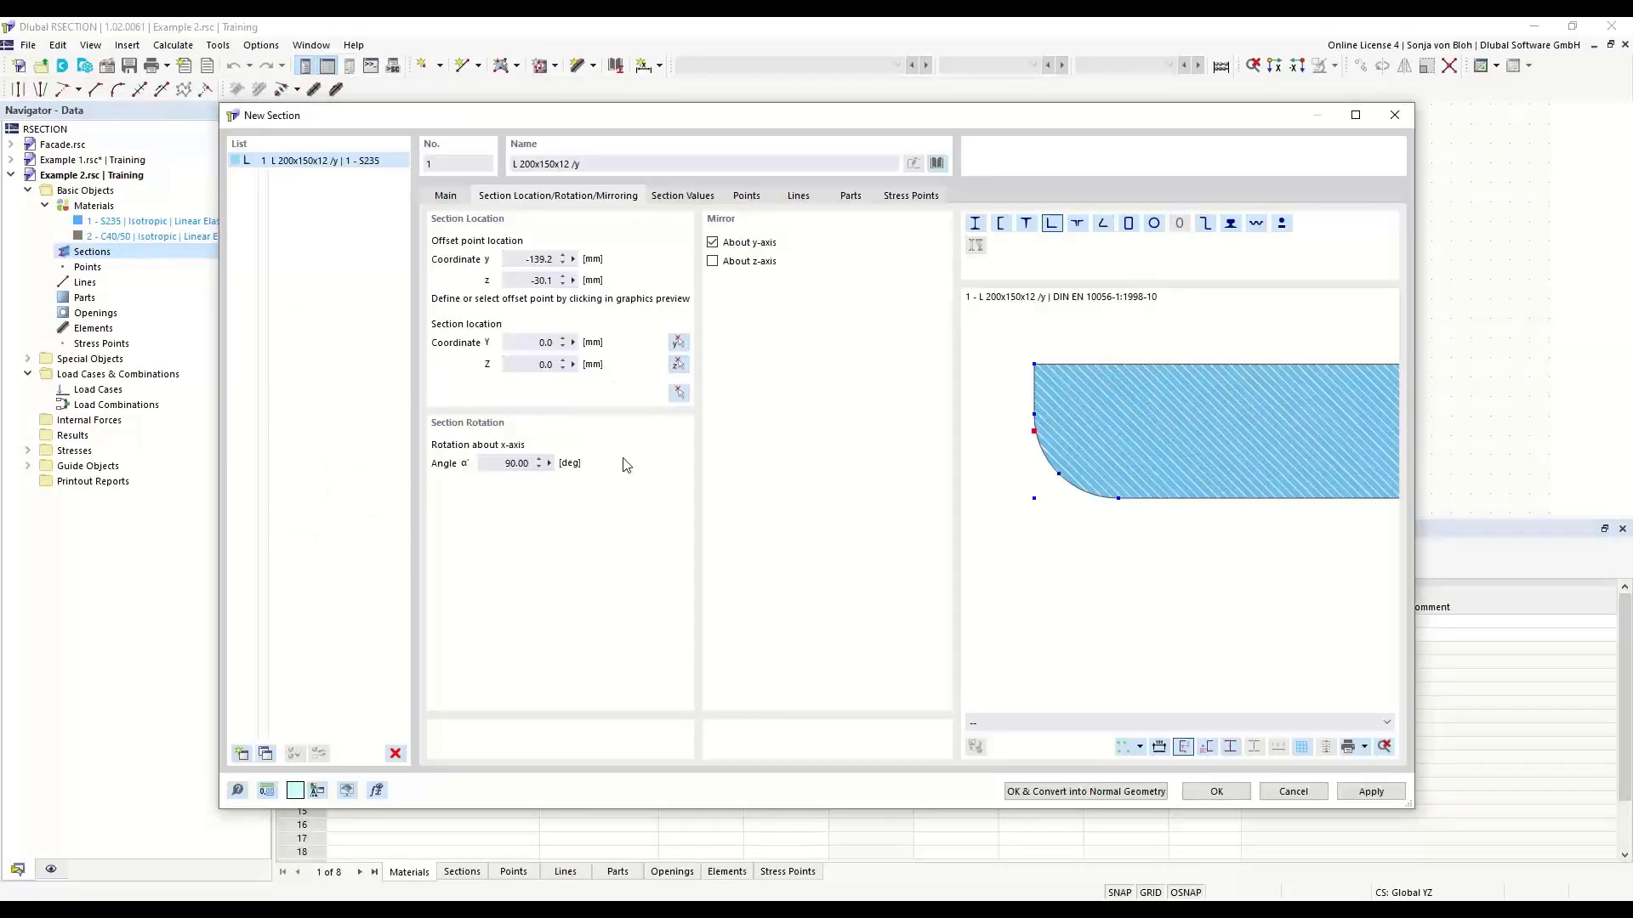
left_click(1207, 792)
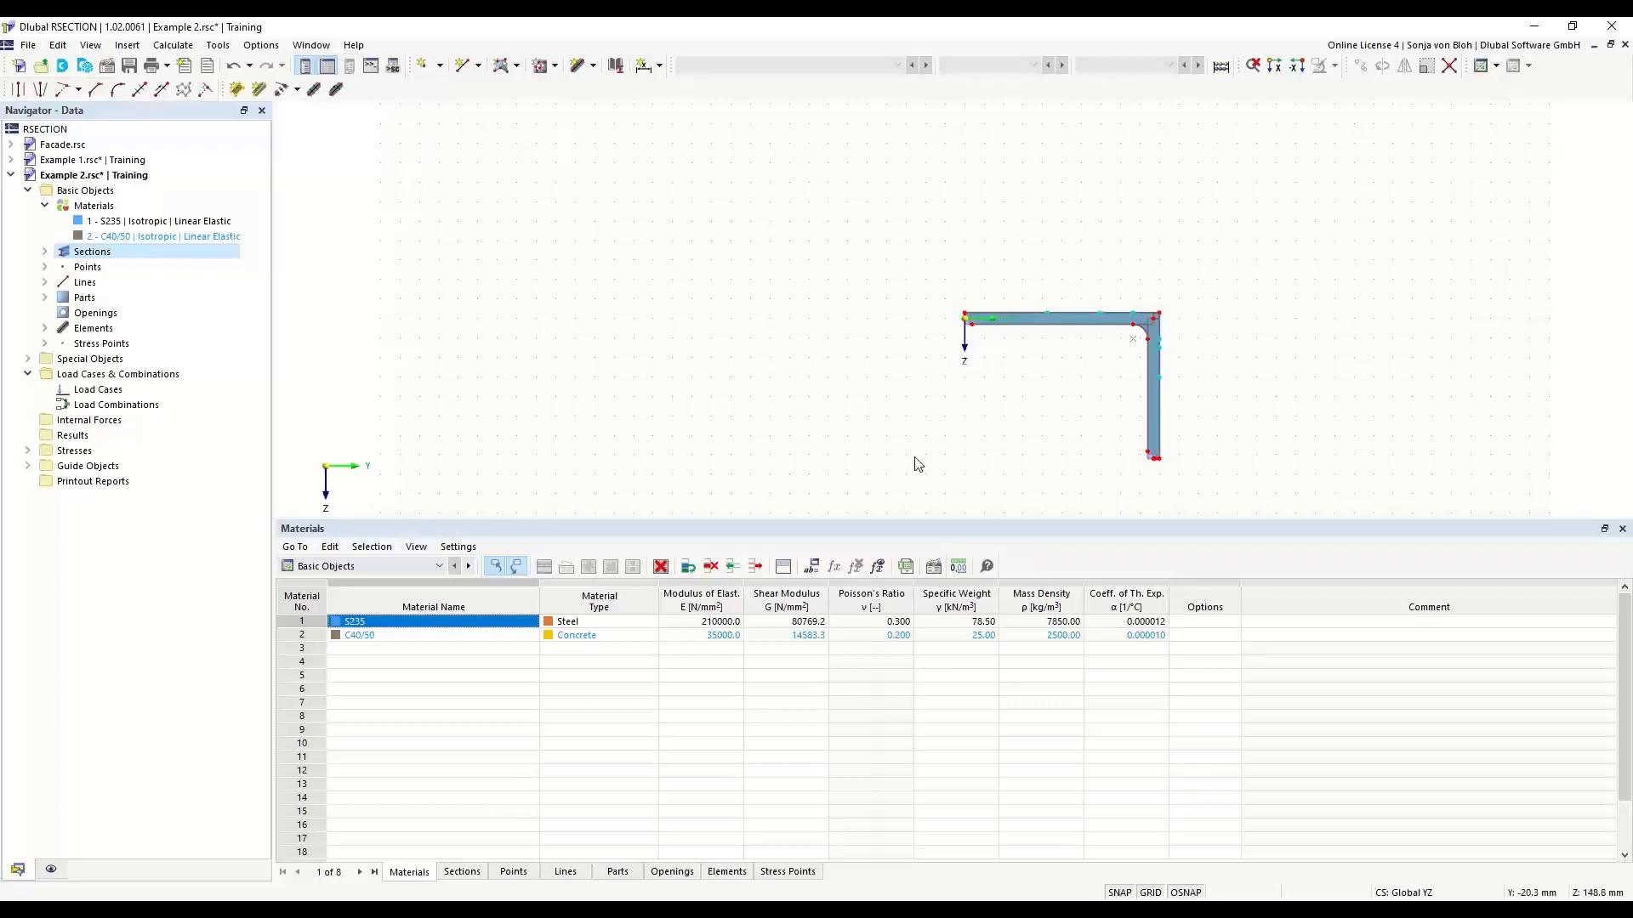
- Examine the angle's elements, boundary-line part and section settings, plus the automatic connection and splitting options
left_click(45, 328)
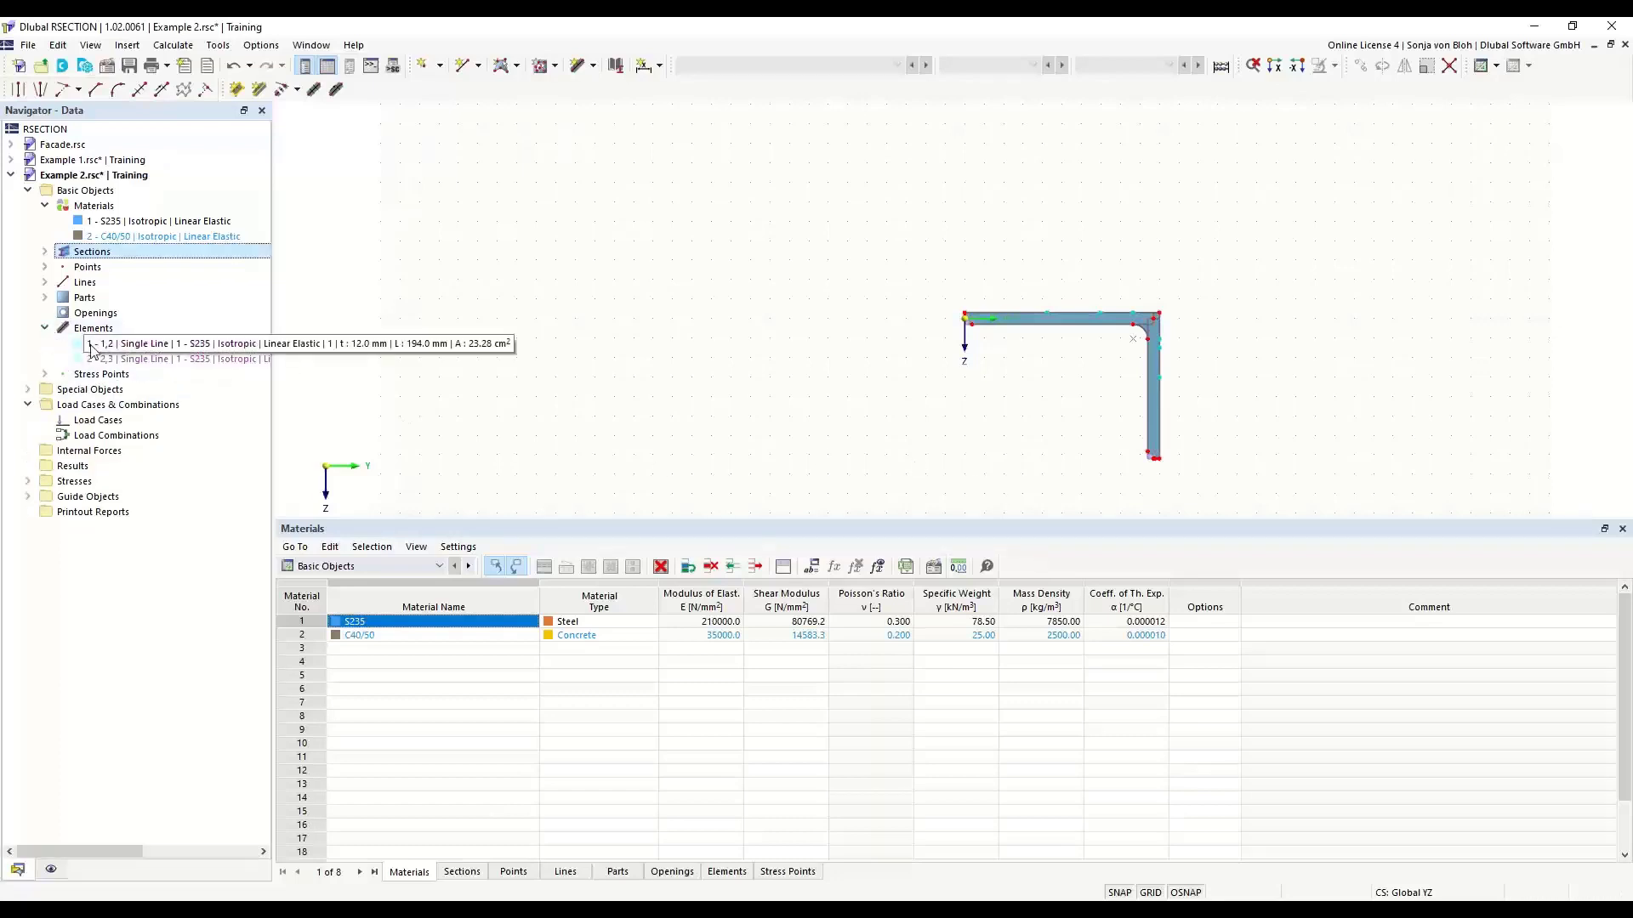
left_click(119, 358)
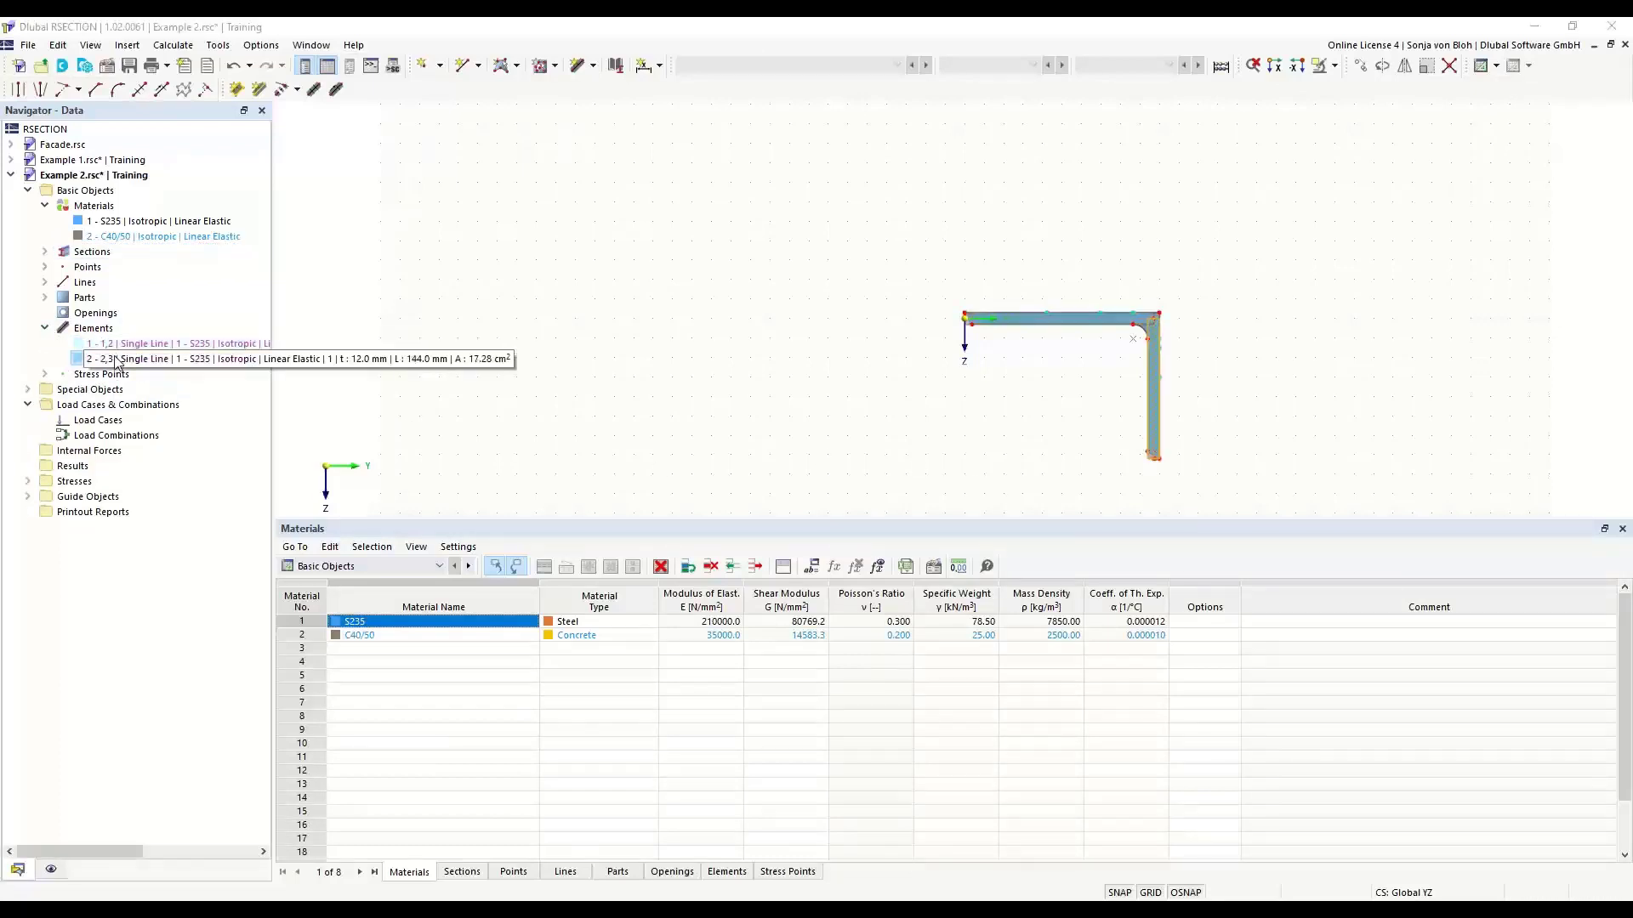
left_click(45, 298)
left_click(119, 313)
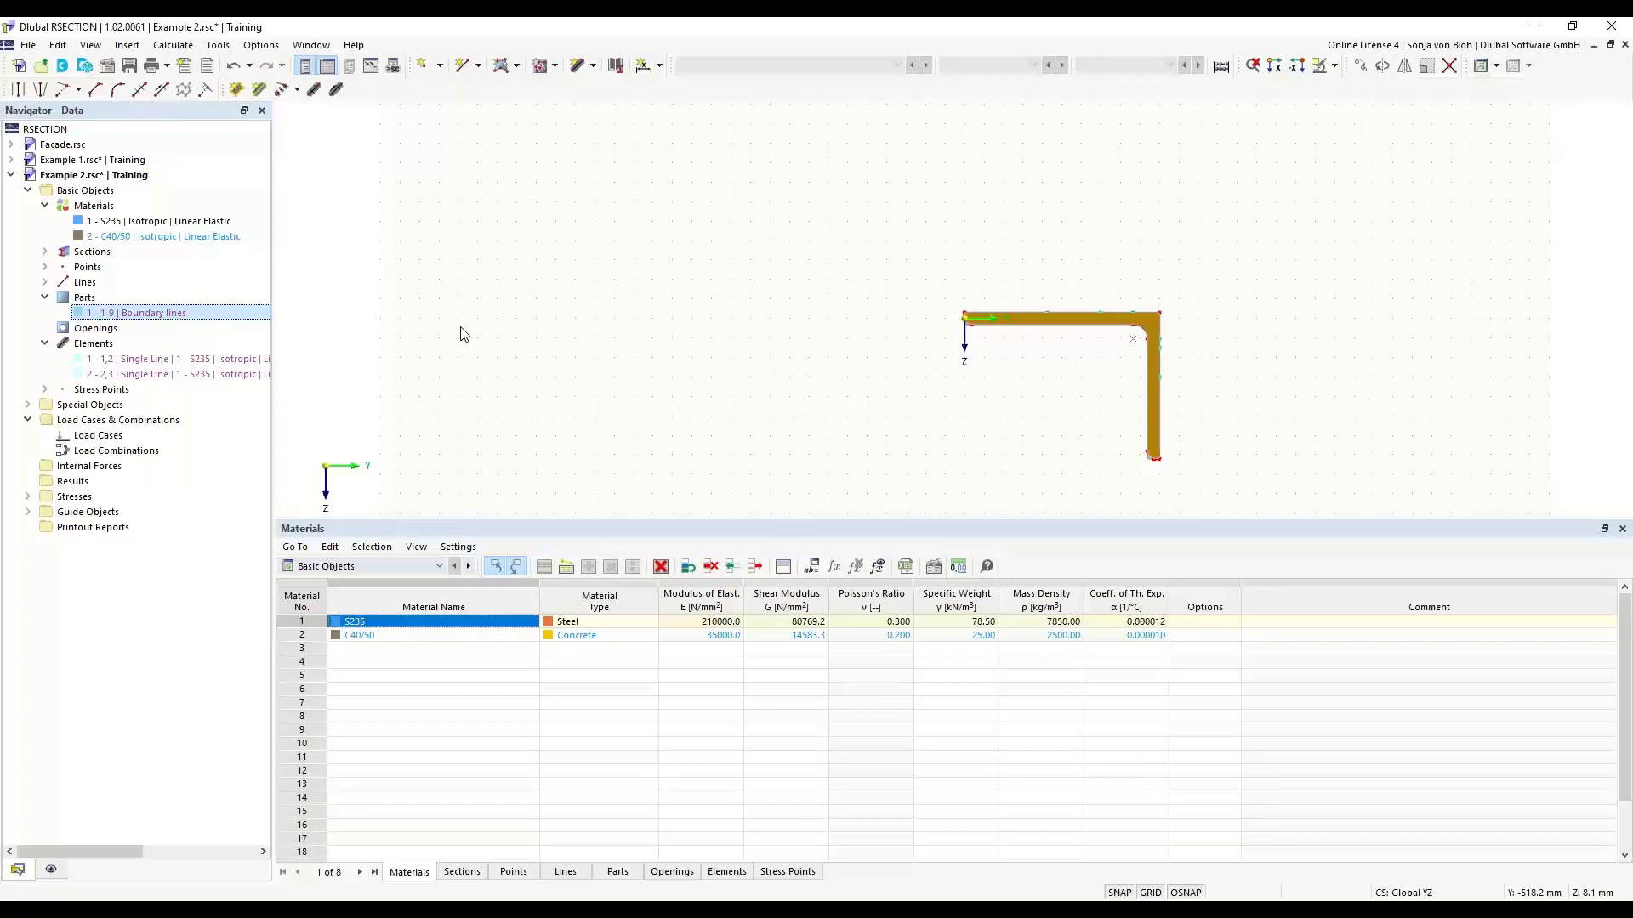
double_click(1027, 327)
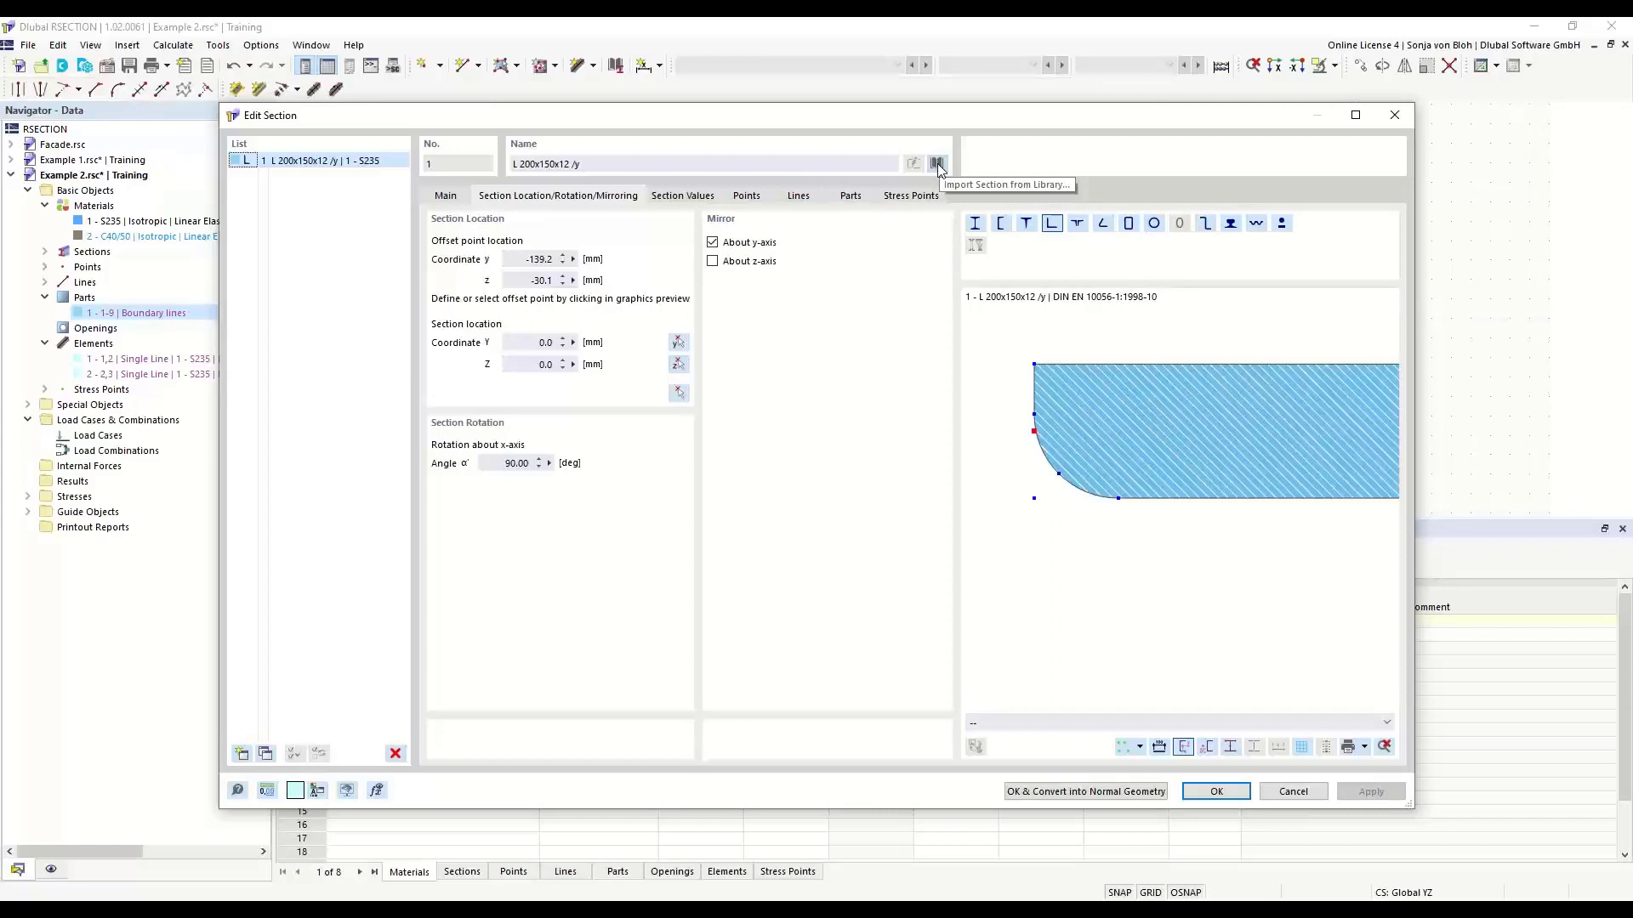
left_click(1398, 117)
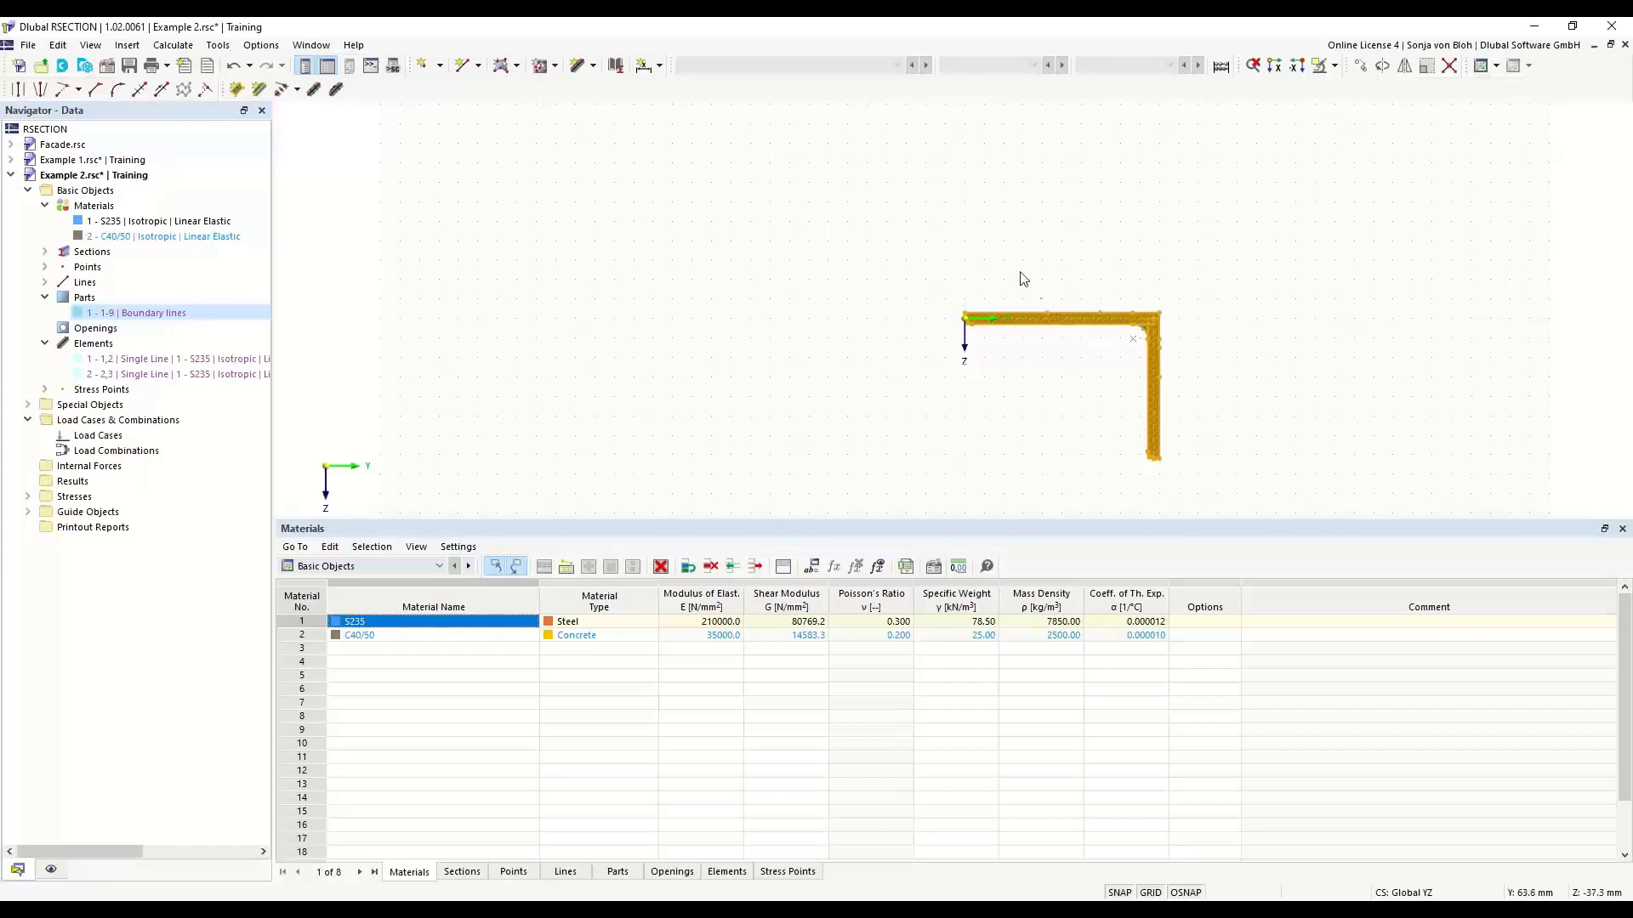
left_click(769, 357)
right_click(760, 337)
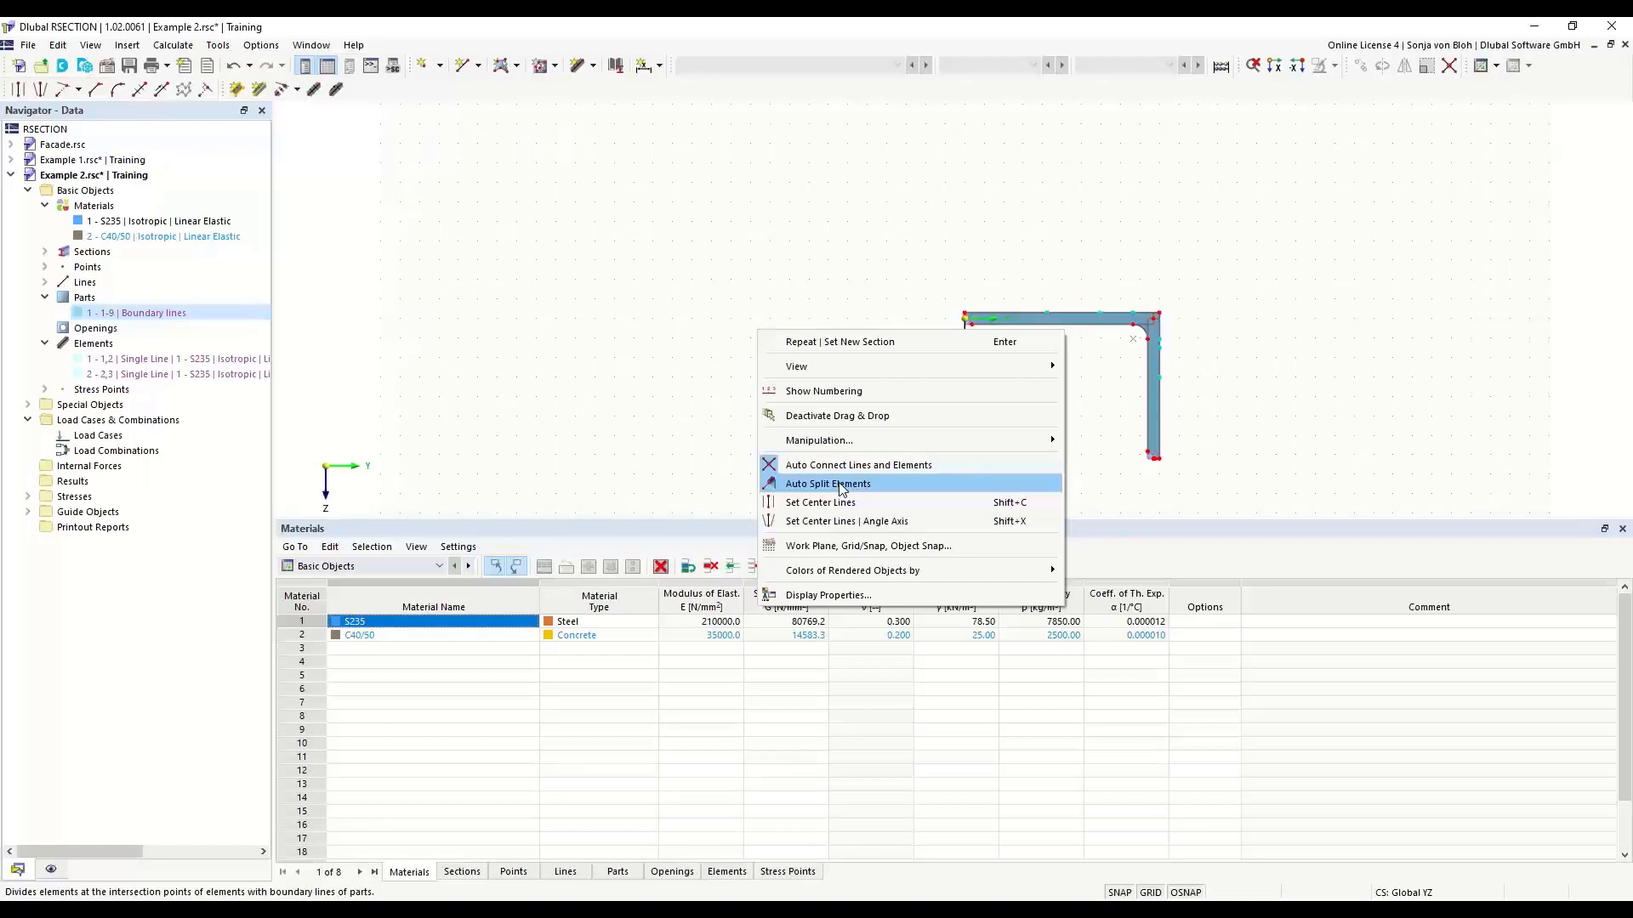
left_click(837, 416)
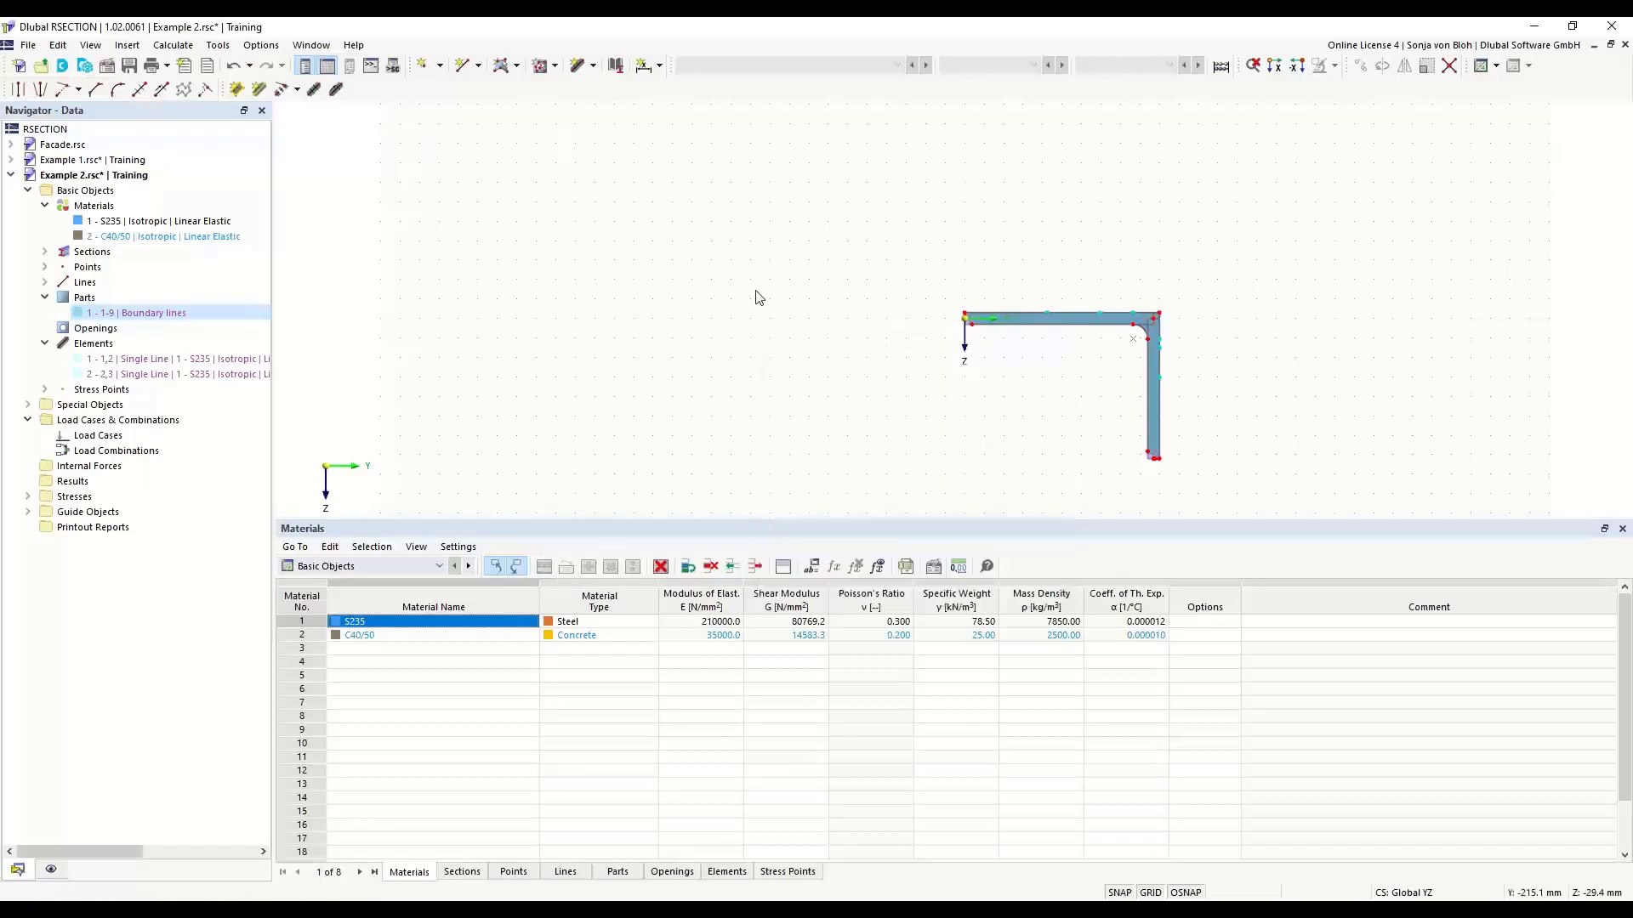
- Convert the L 200x150x12 section into normal geometry
right_click(1035, 325)
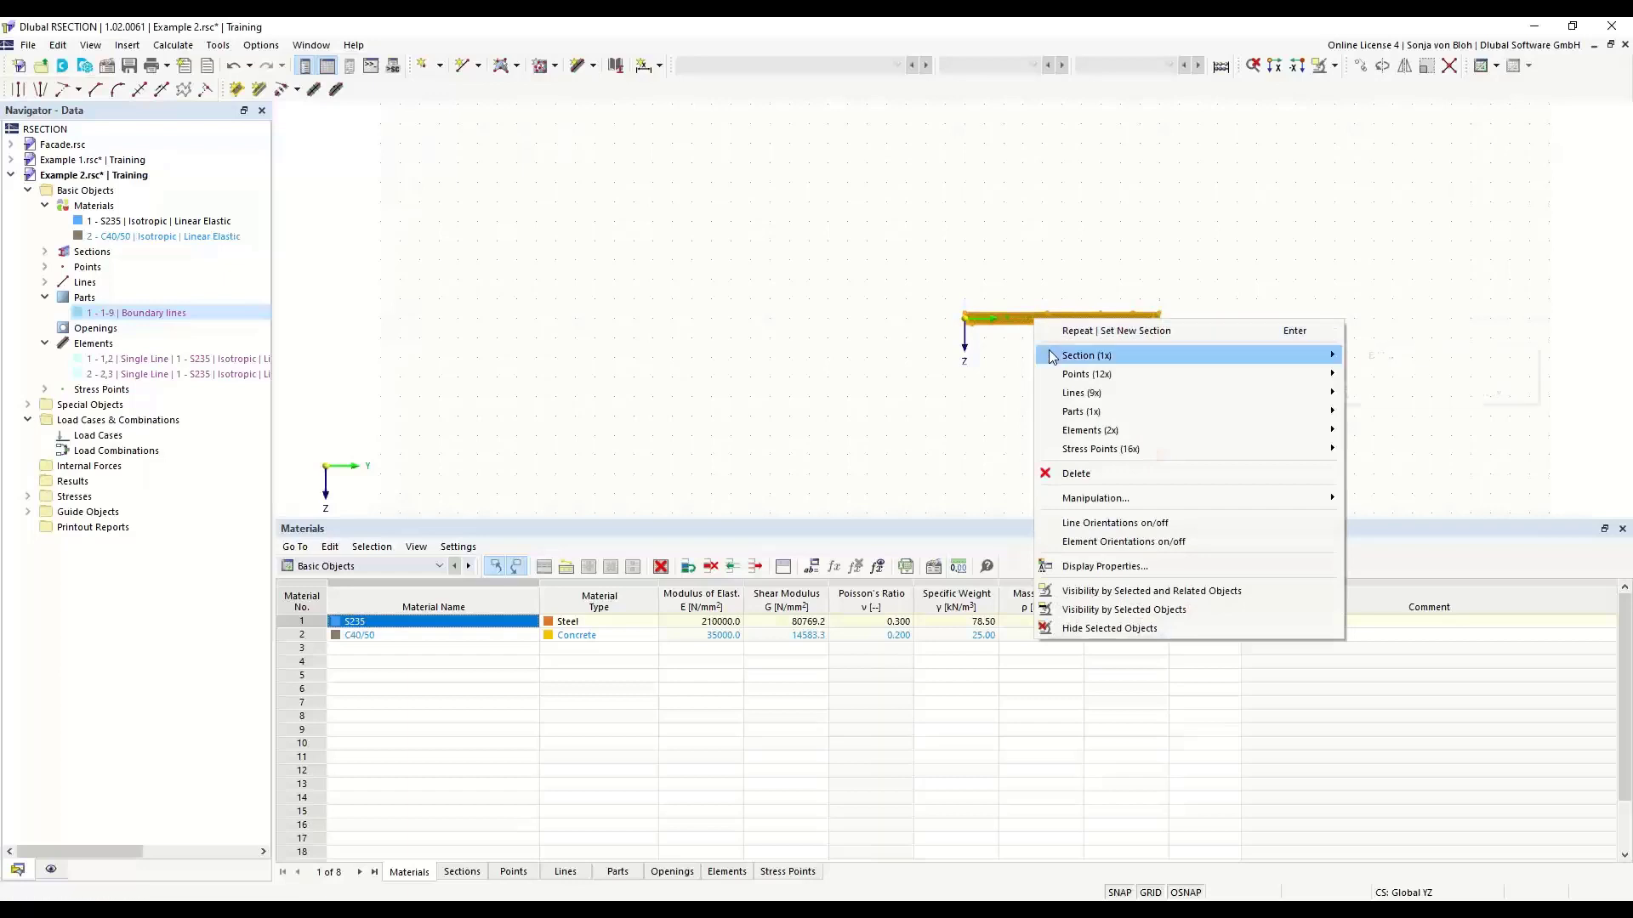
mouse_move(1053, 356)
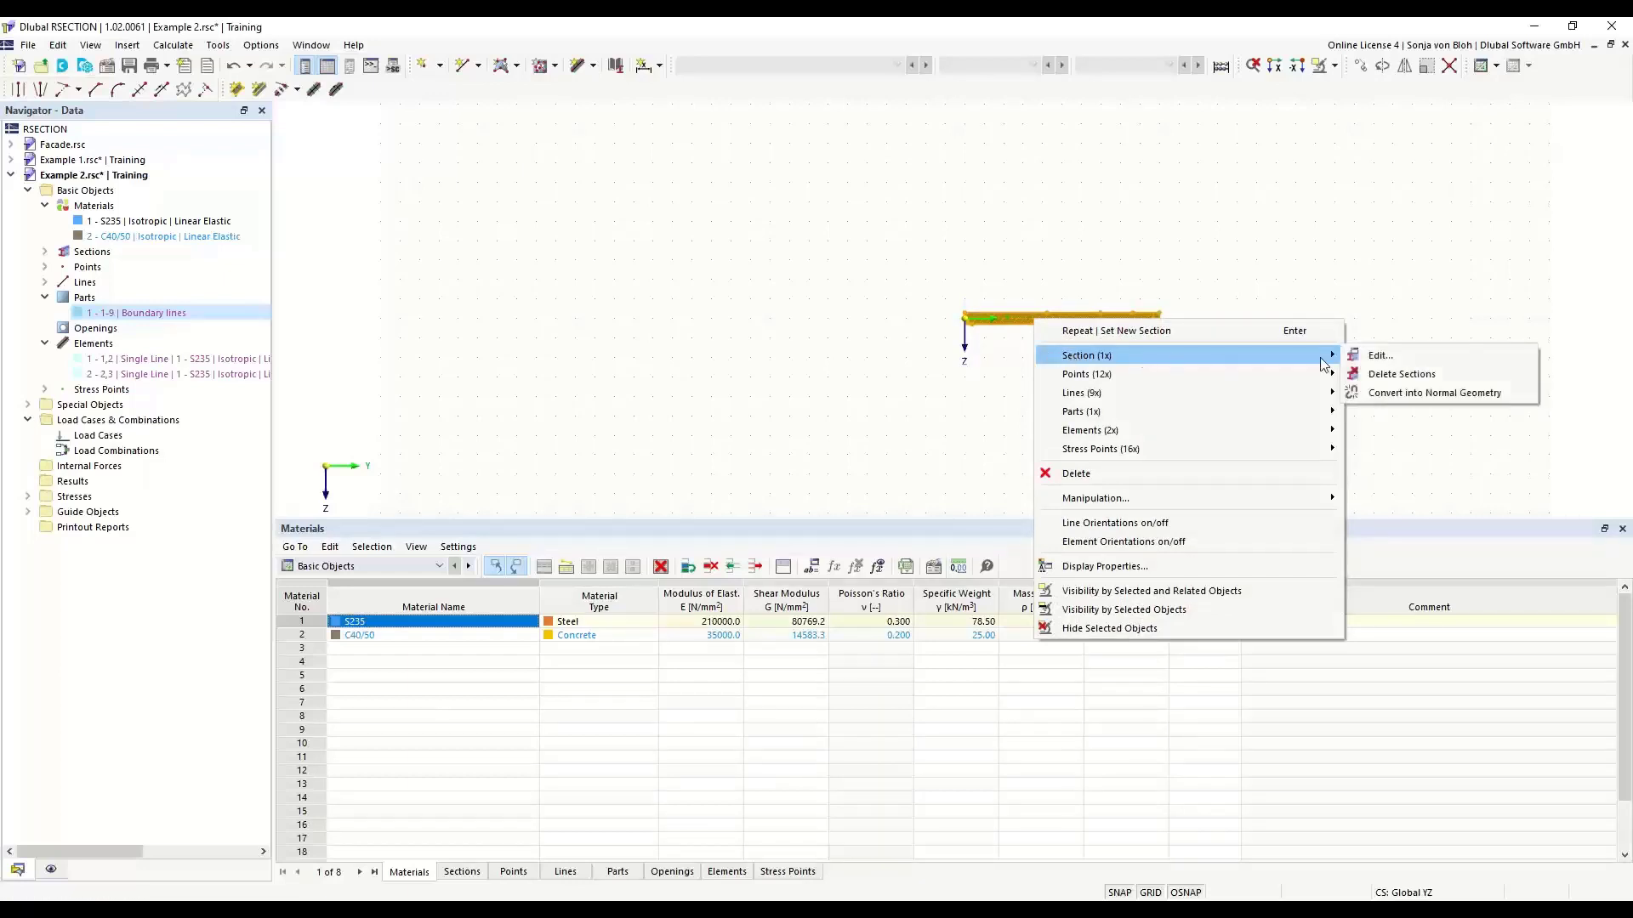
left_click(1432, 394)
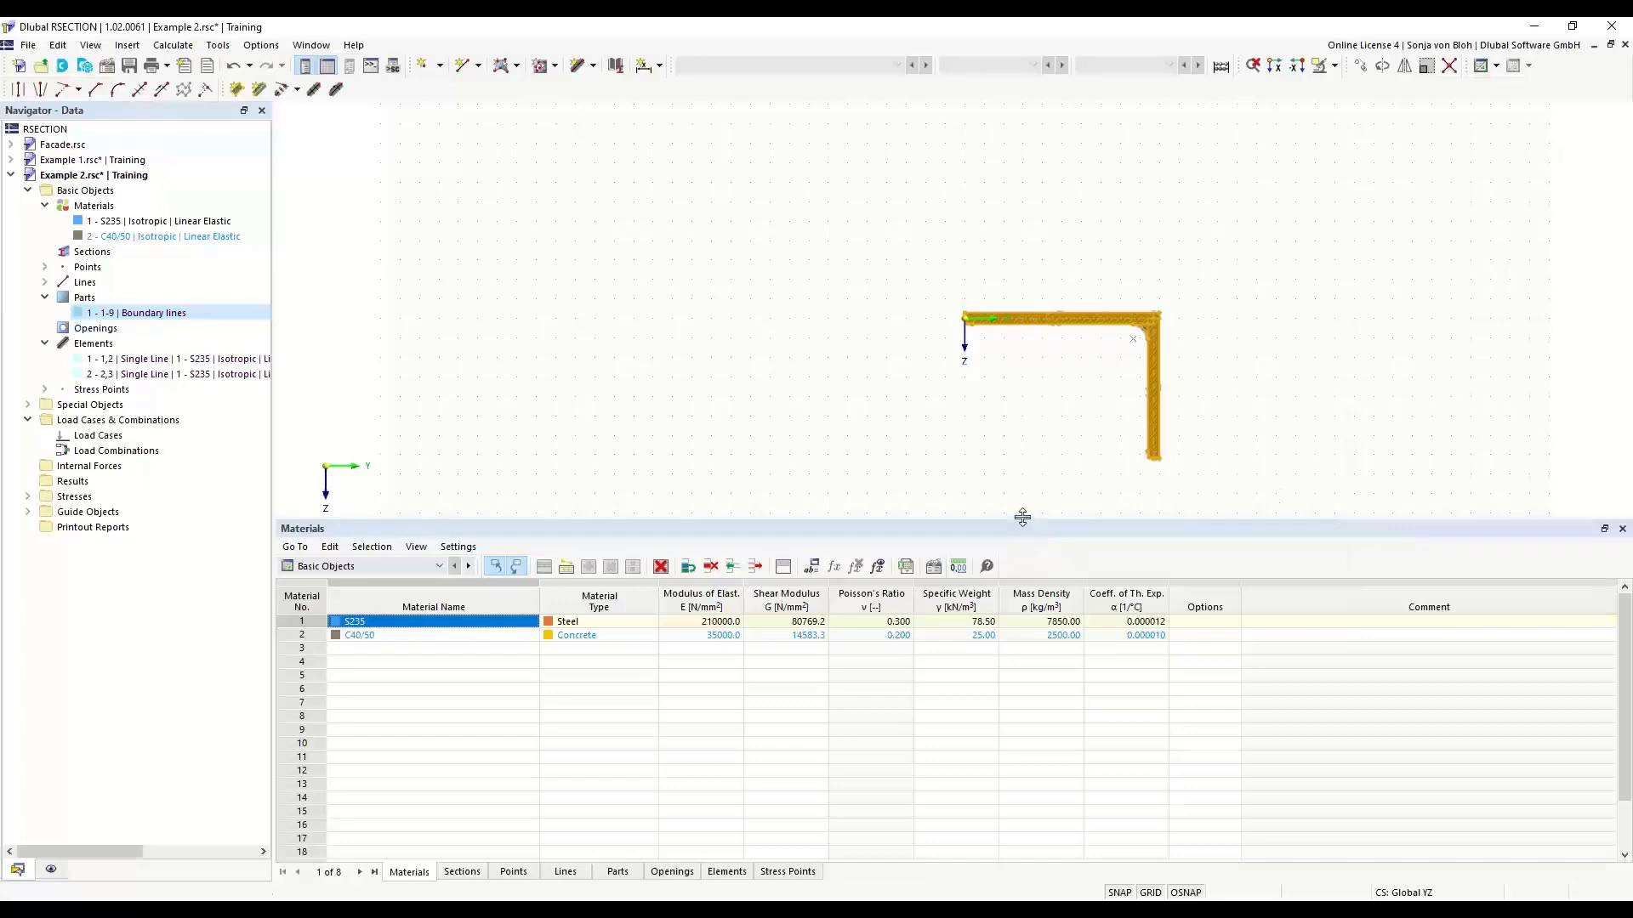
- Enlarge the model view area and delete the rounding arc at the free end of the angle's horizontal leg
left_click_drag(1022, 521, 1004, 668)
middle_click_drag(1039, 518, 728, 450)
scroll(790, 432, "up", 3)
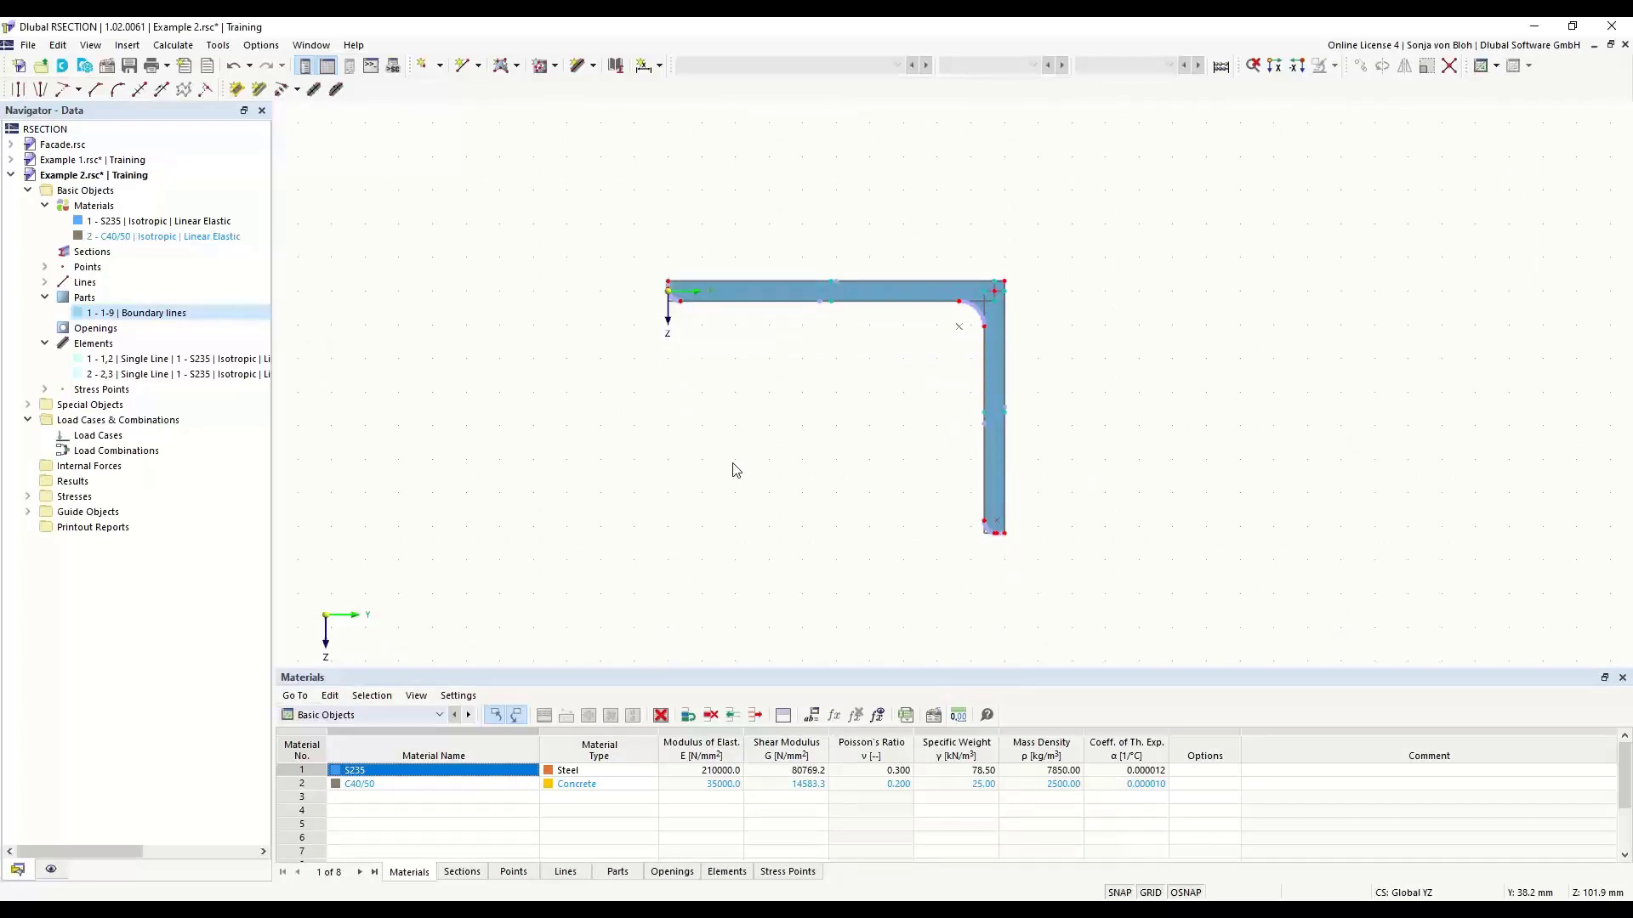
scroll(652, 339, "up", 8)
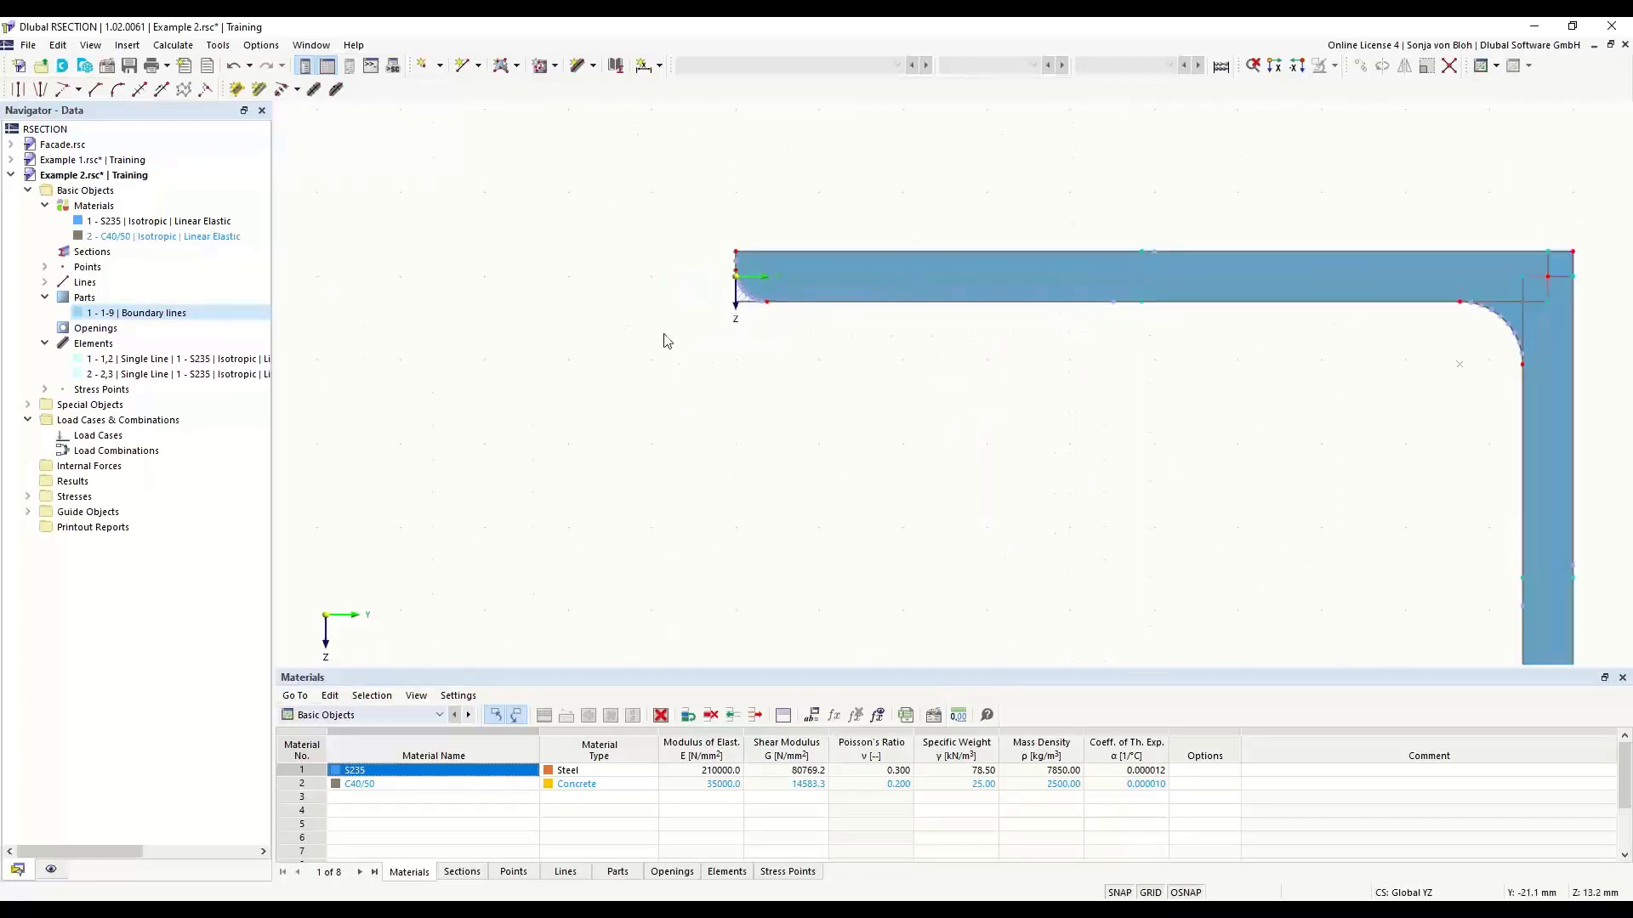
middle_click_drag(764, 295, 671, 387)
scroll(712, 338, "up", 4)
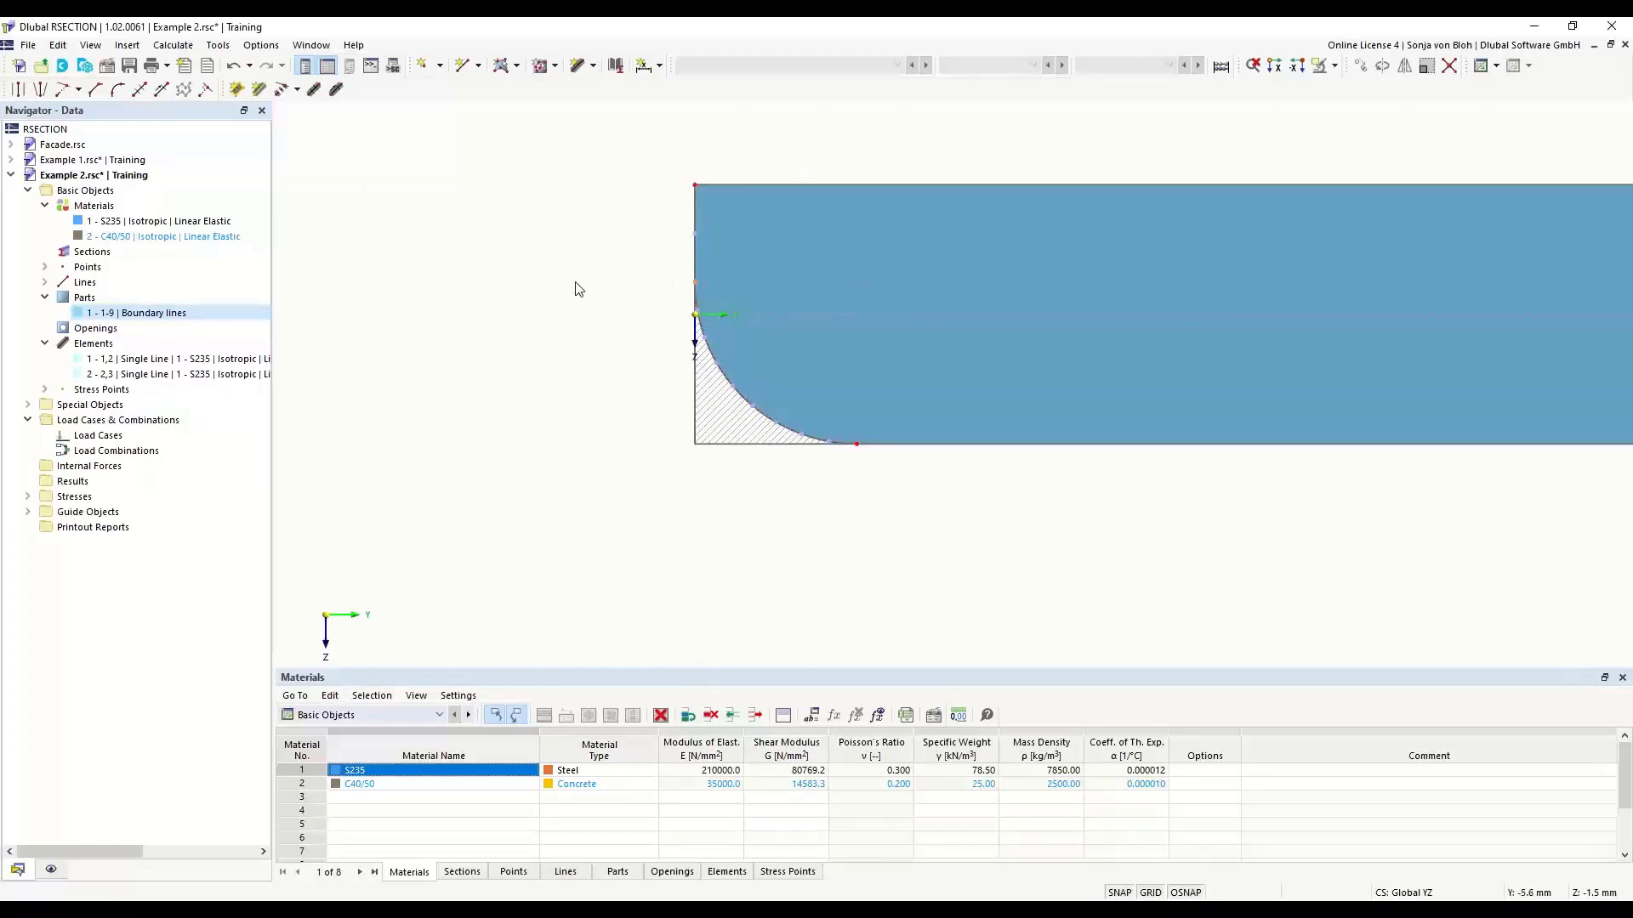
key("Delete")
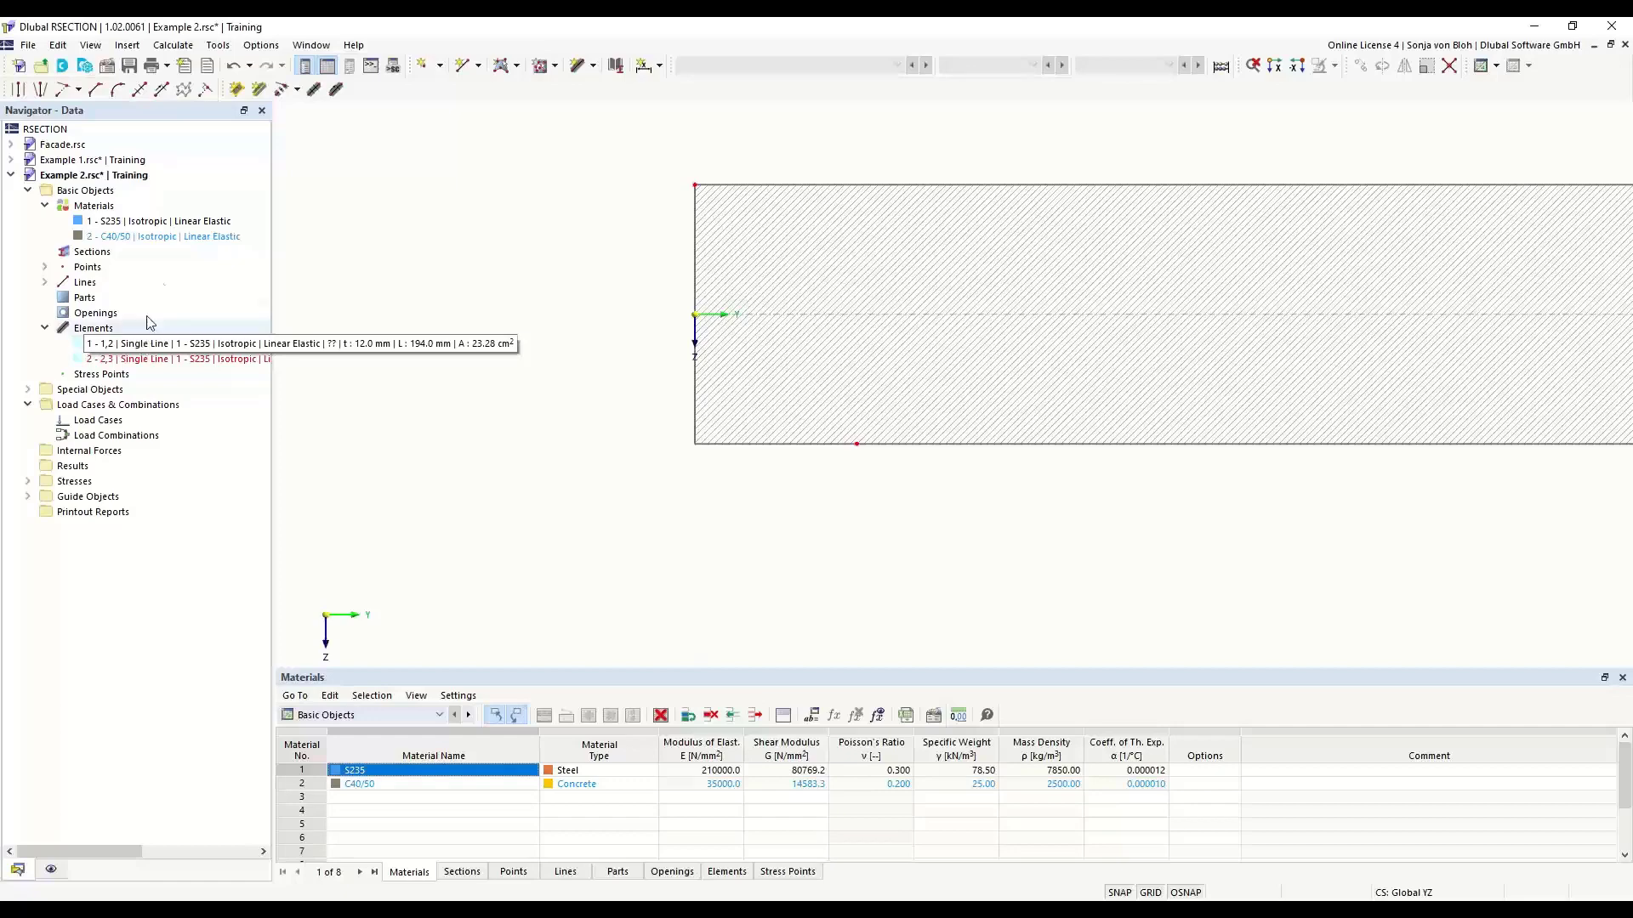
- Set up a new single-line element defined by length and direction, 200 mm long and 12 mm thick
left_click(594, 66)
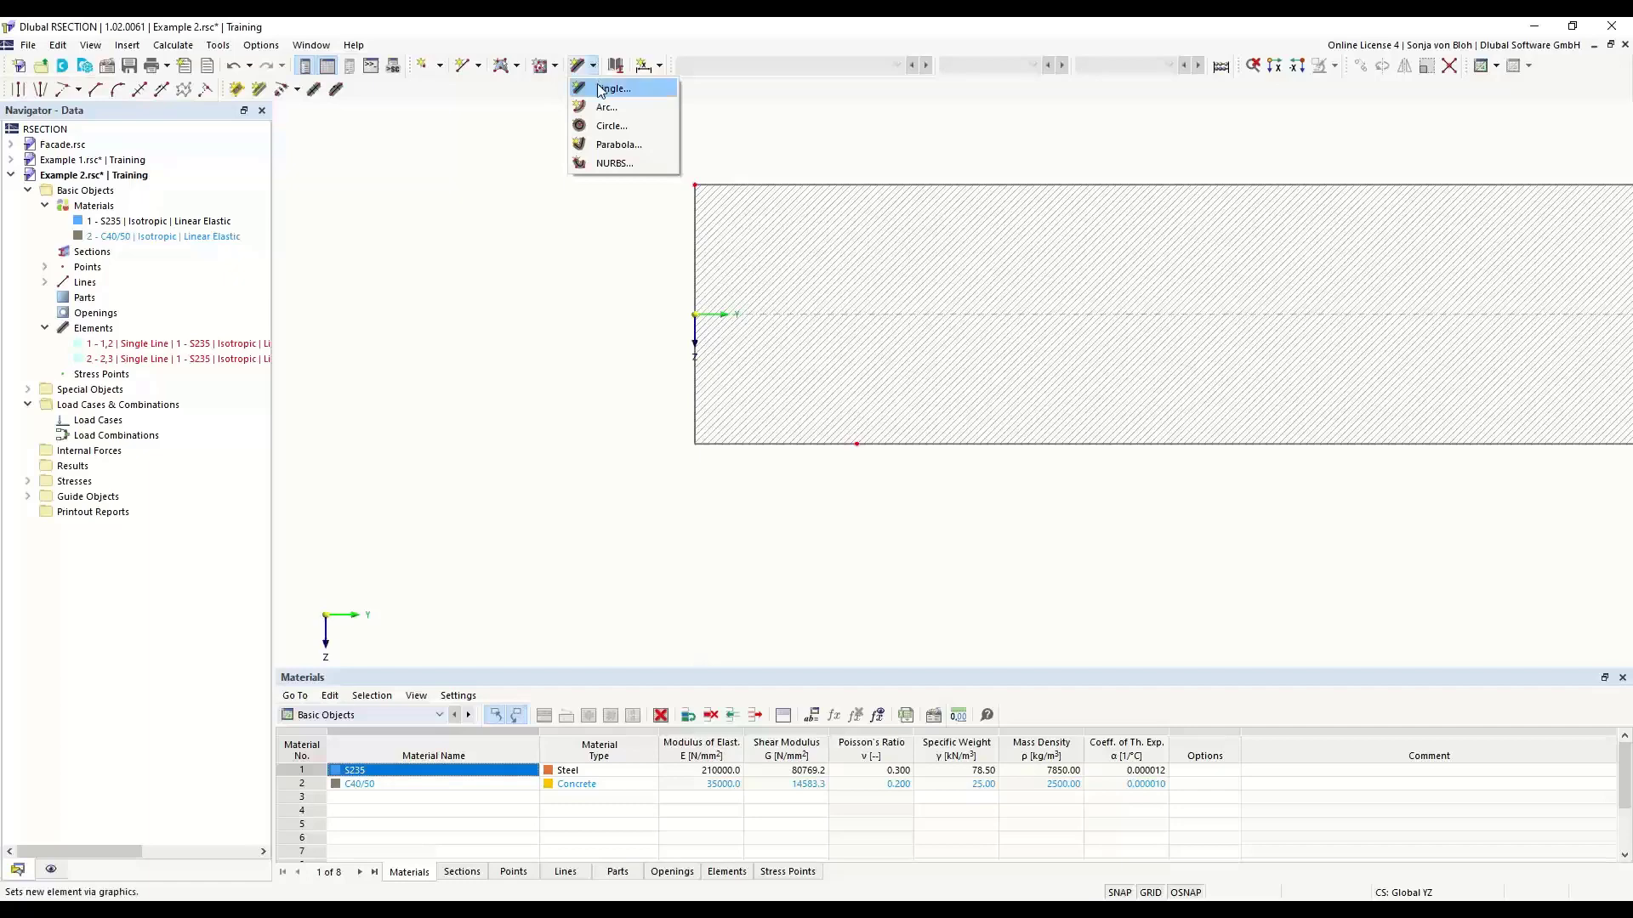
left_click(600, 88)
left_click_drag(272, 111, 434, 192)
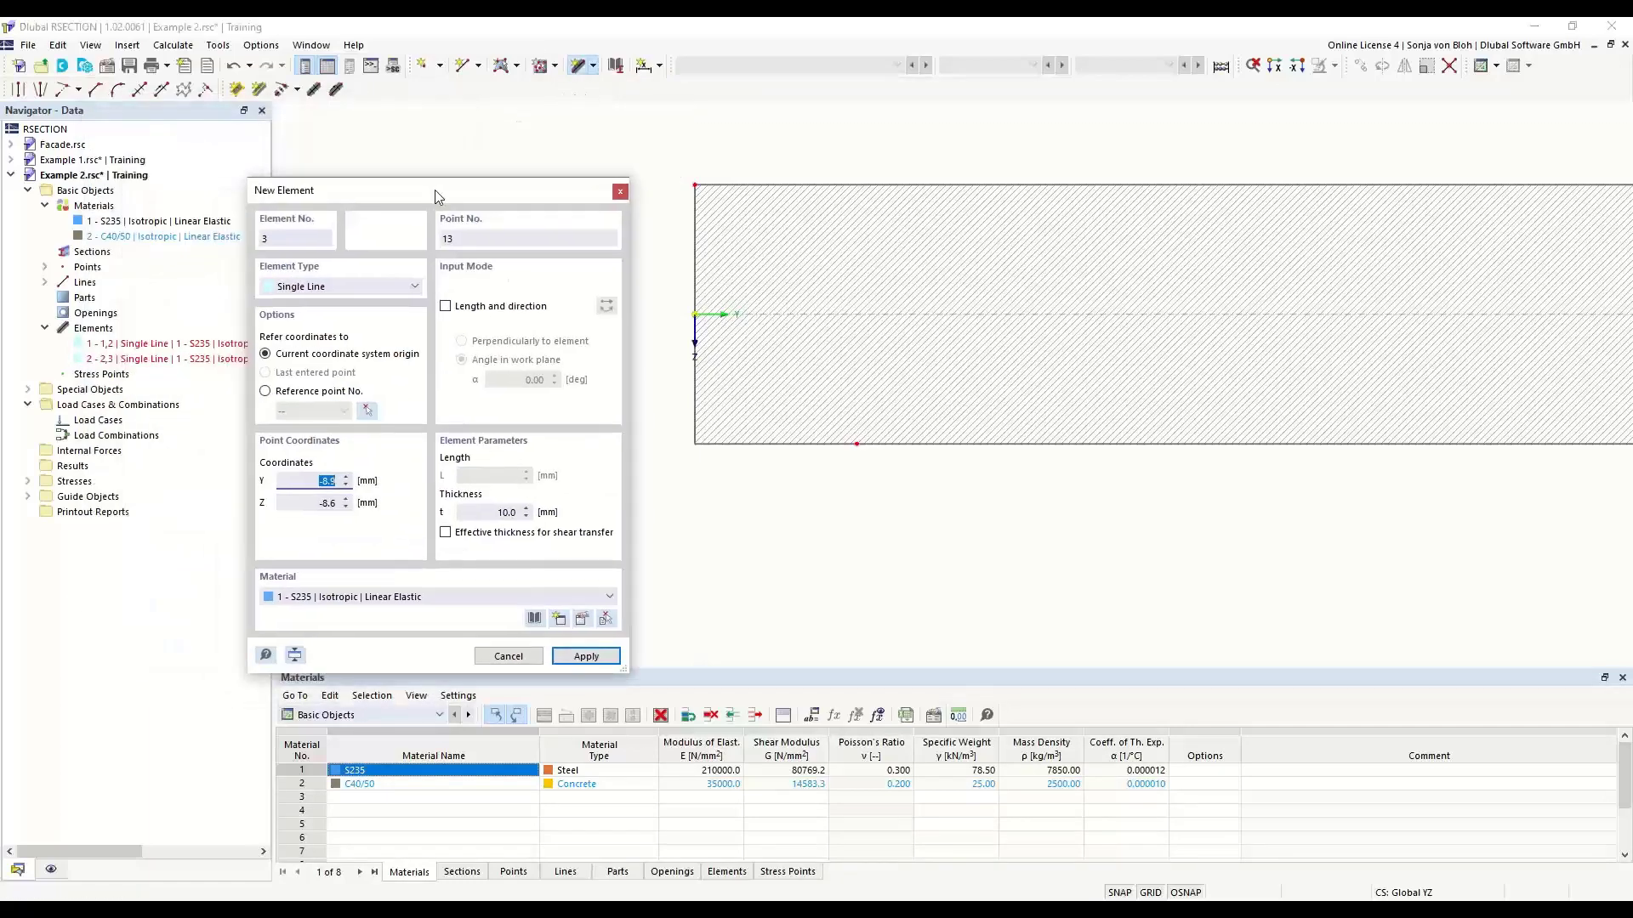
left_click(445, 306)
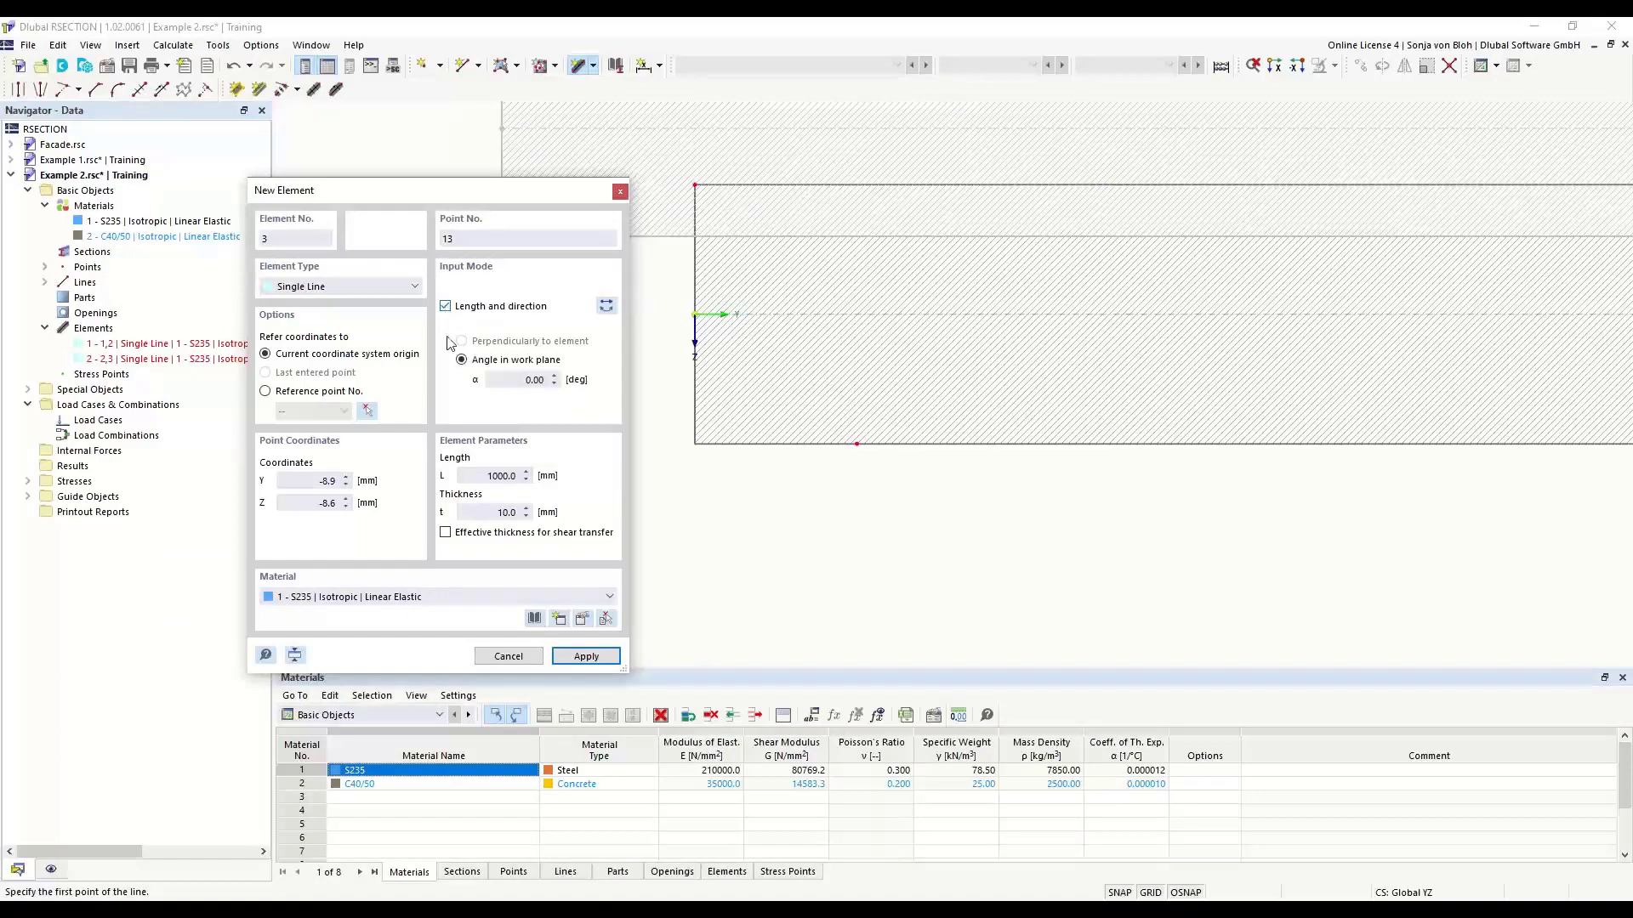
left_click(534, 380)
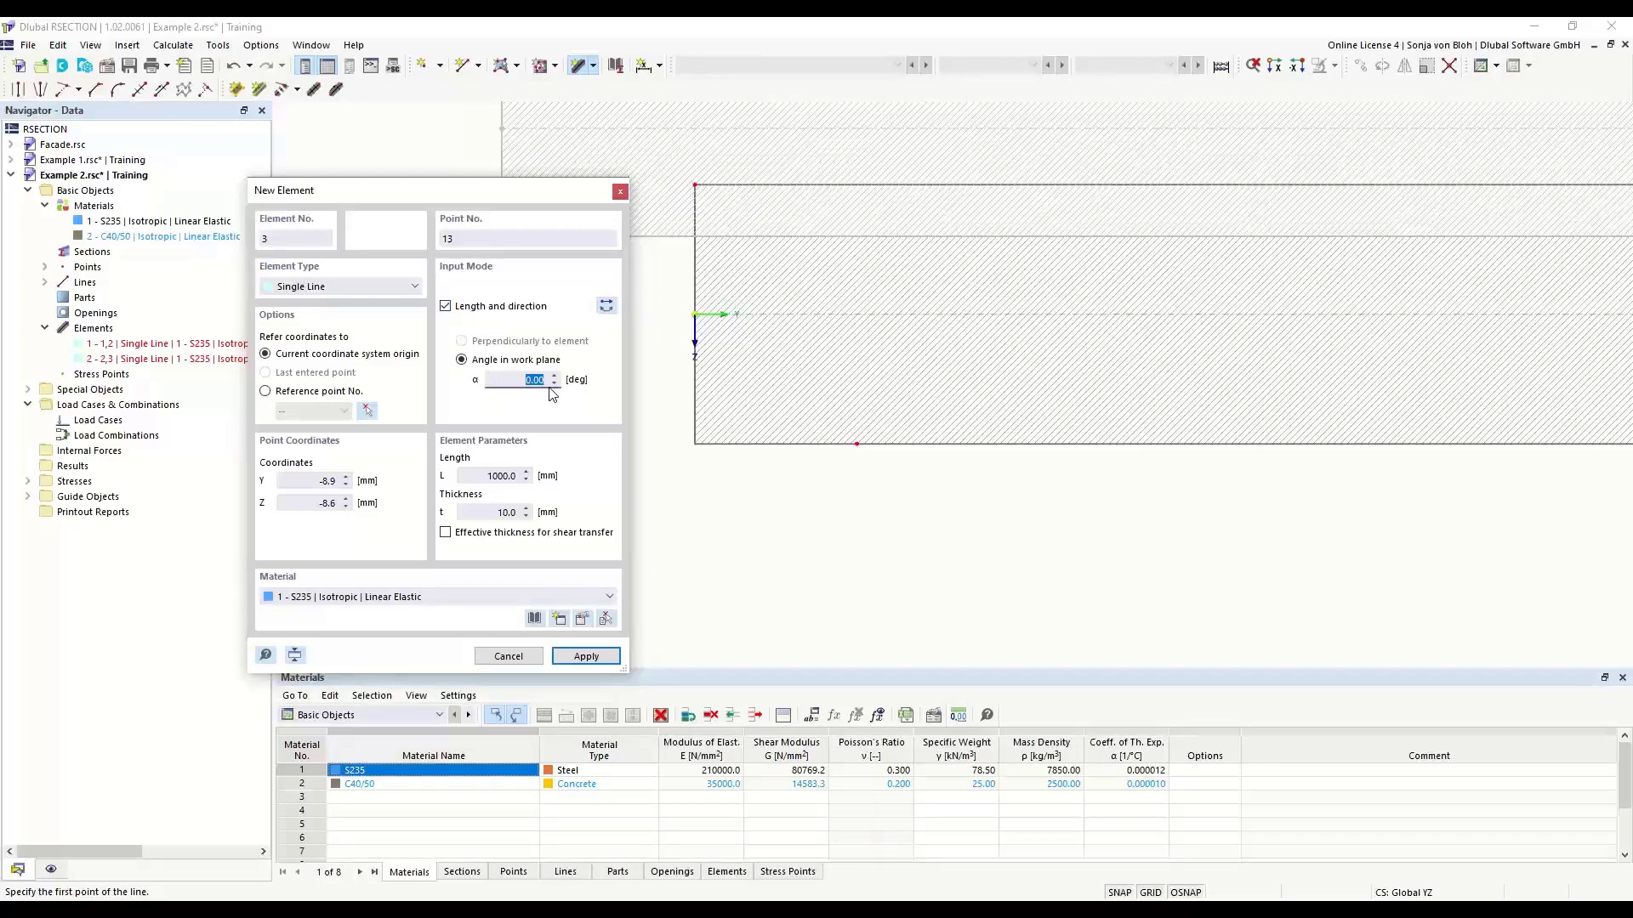
left_click(488, 476)
type("200")
left_click(480, 512)
type("12")
- Reverse the new element's direction and place it at the origin, extending the angle's horizontal leg to the left
scroll(901, 425, "down", 10)
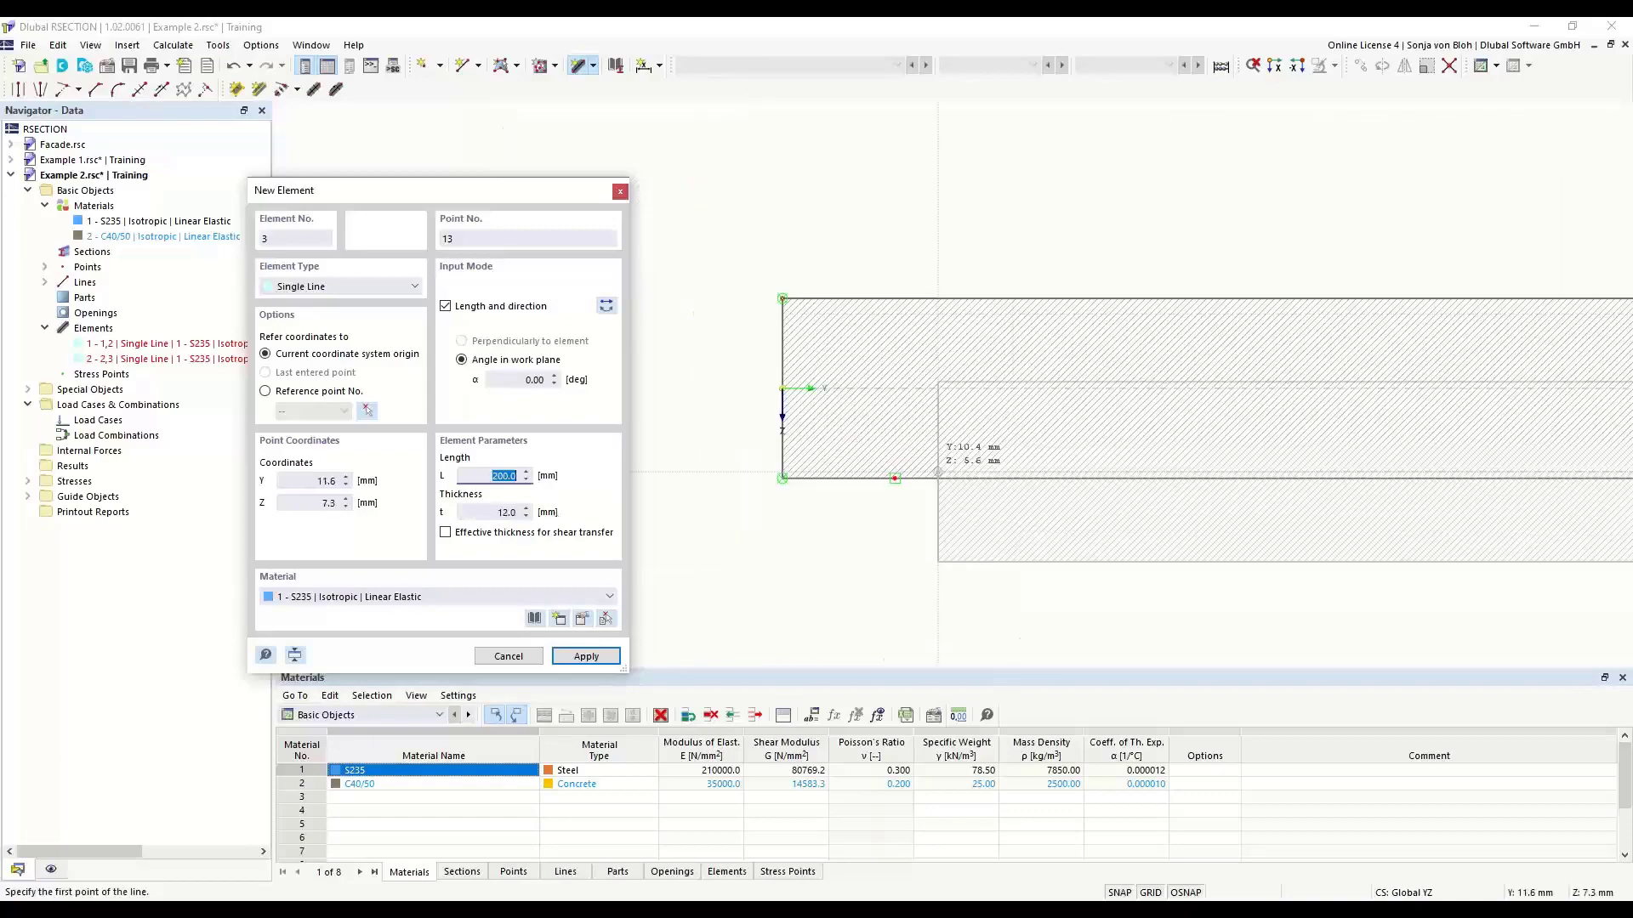
scroll(767, 502, "down", 3)
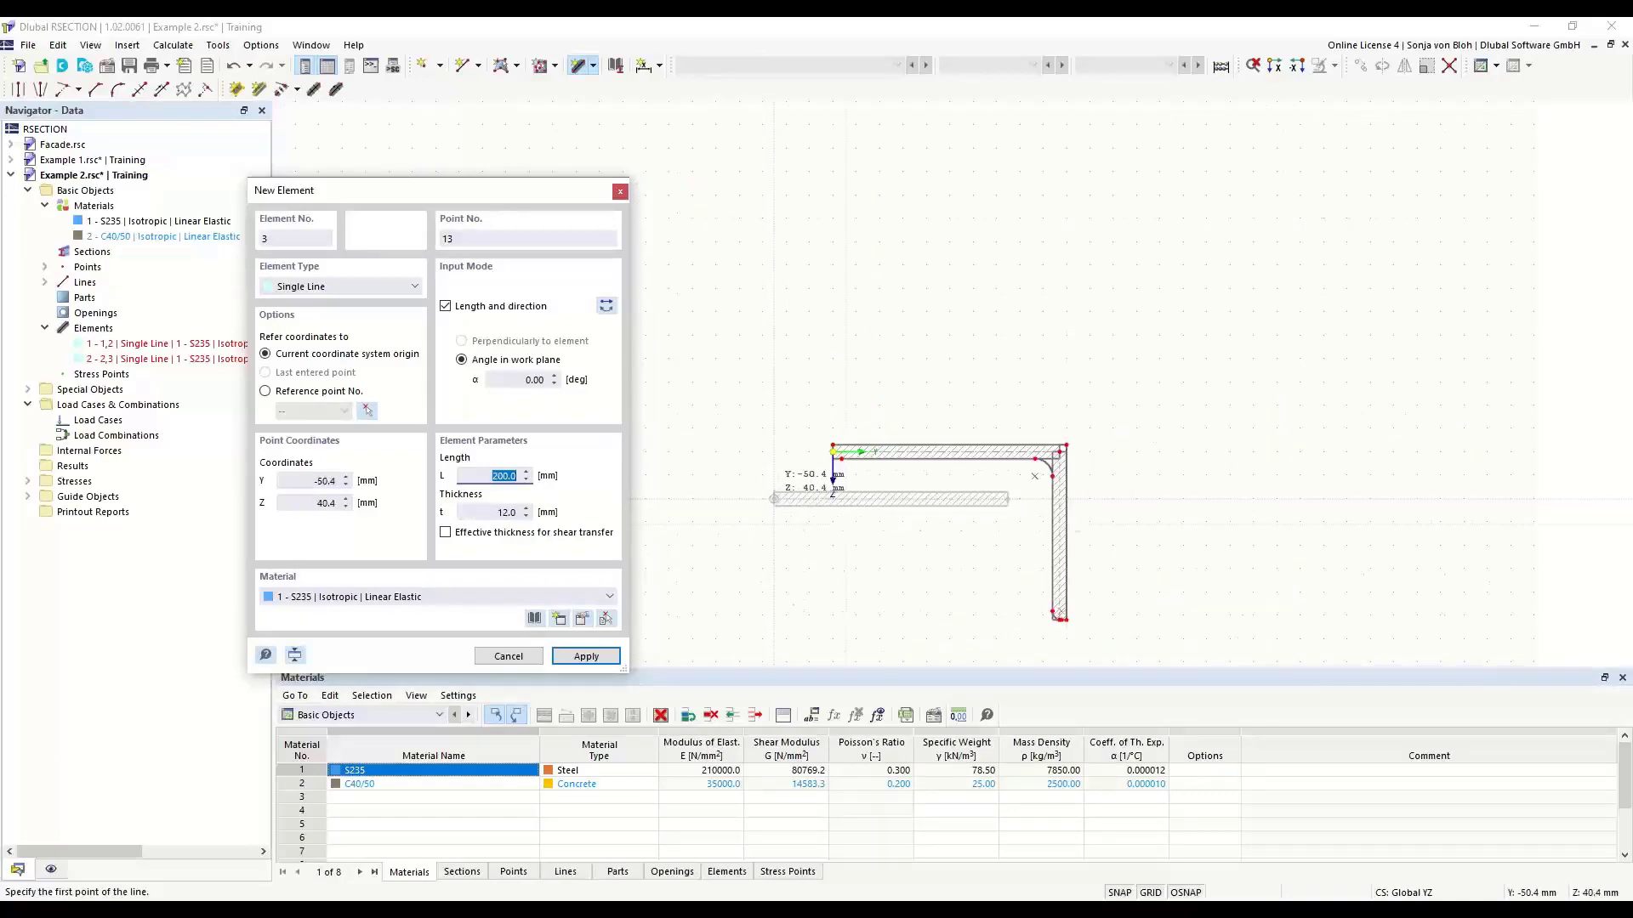
middle_click_drag(760, 567, 681, 502)
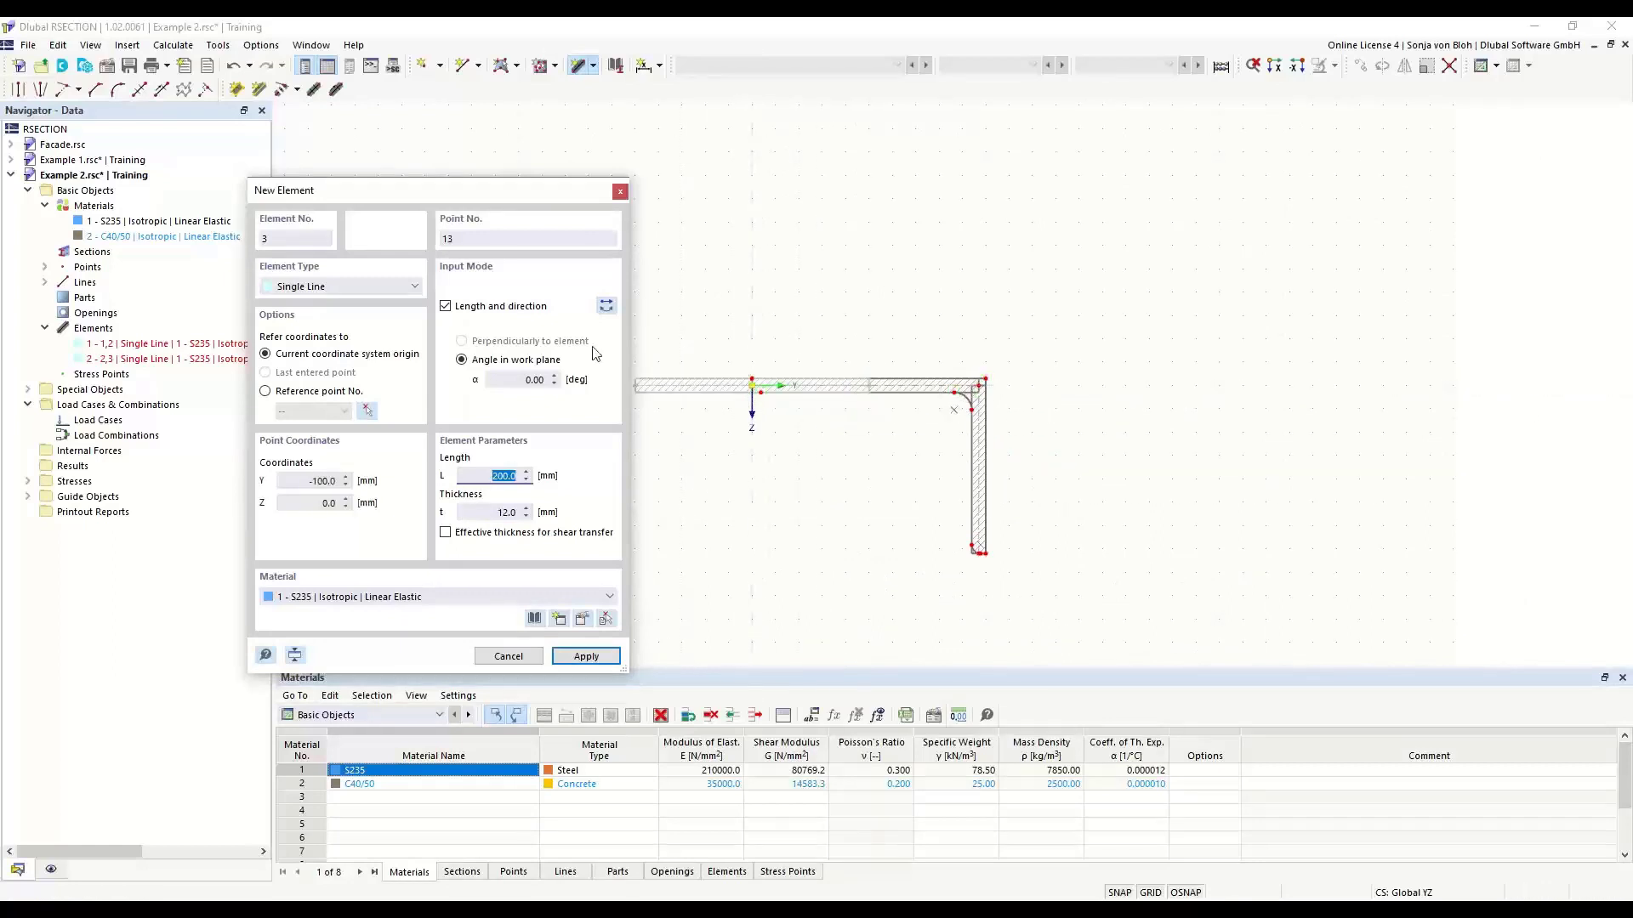
left_click(606, 306)
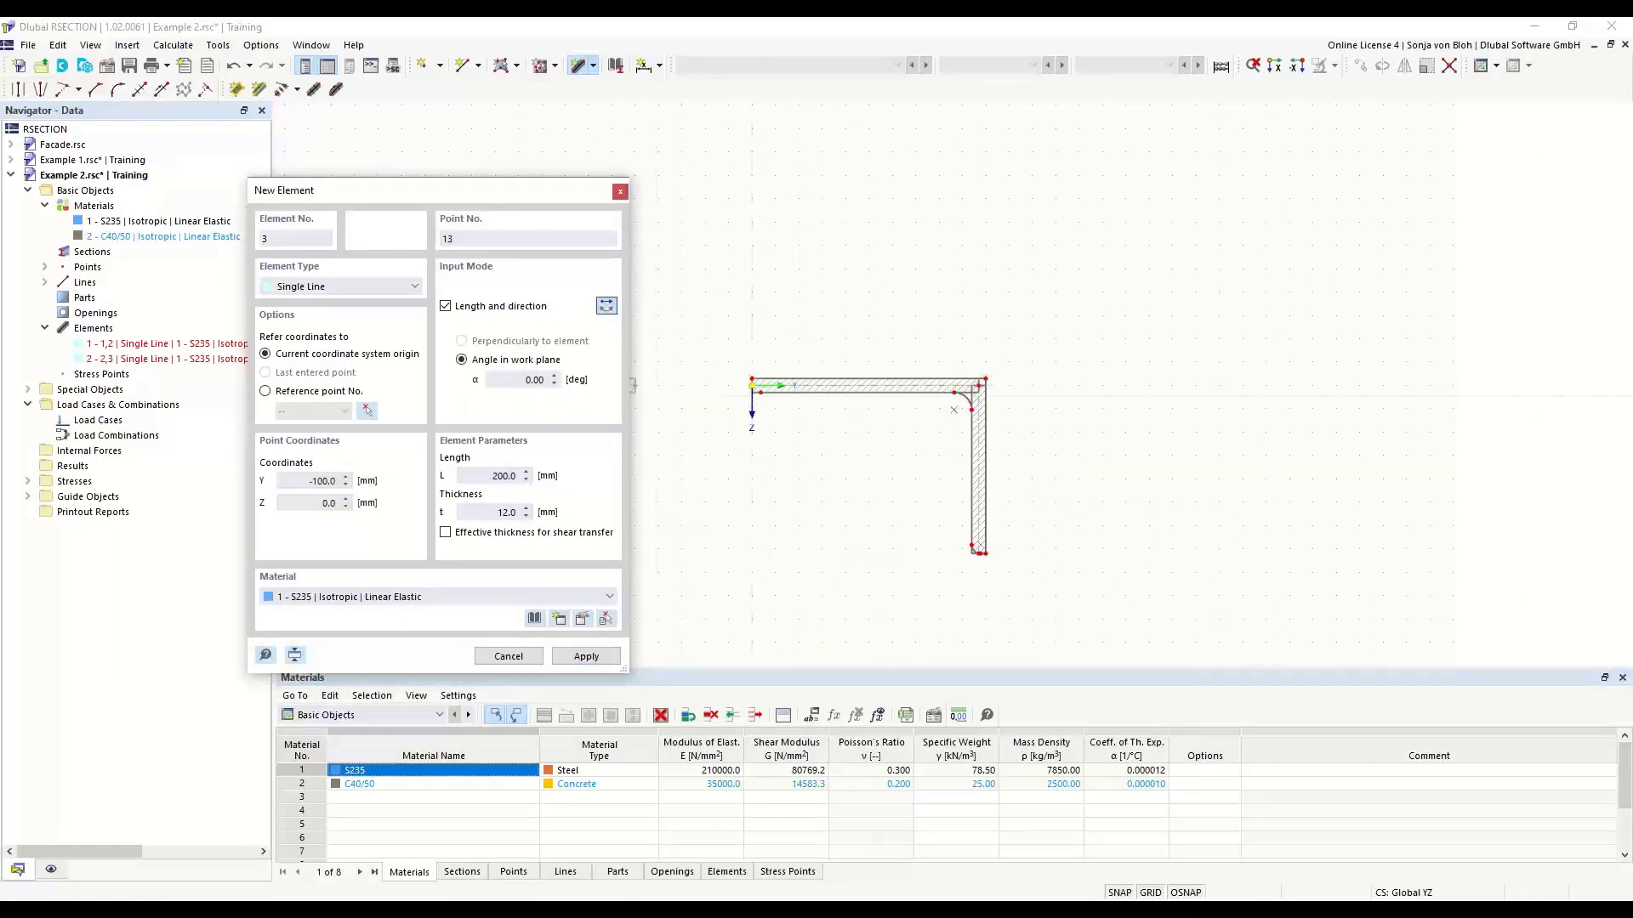
scroll(732, 415, "up", 3)
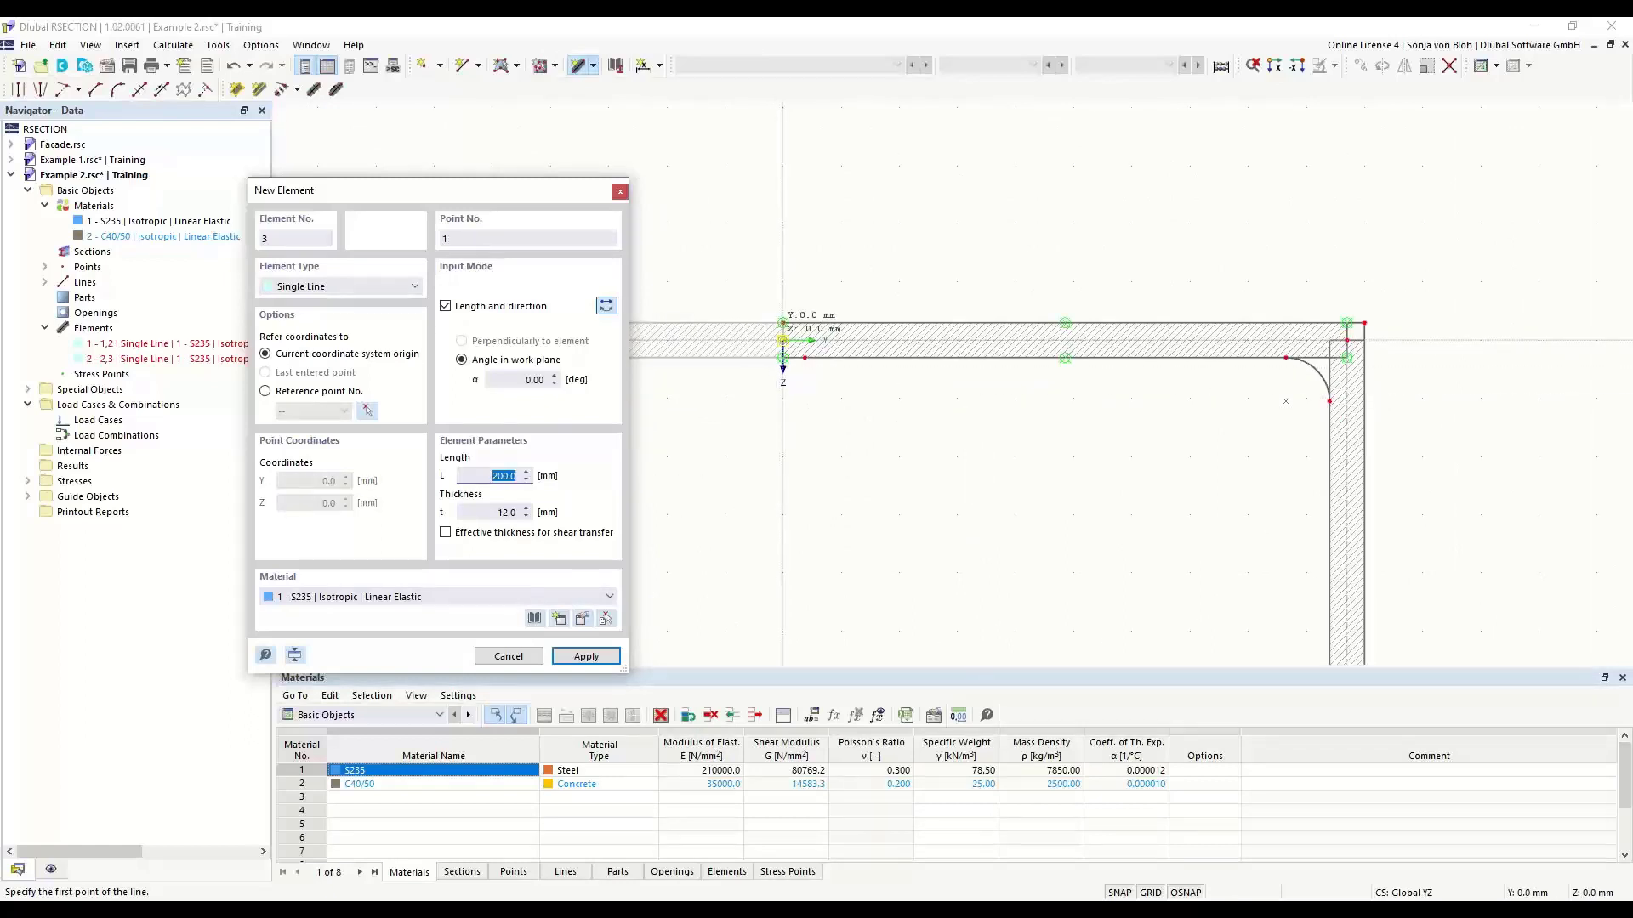
left_click(782, 324)
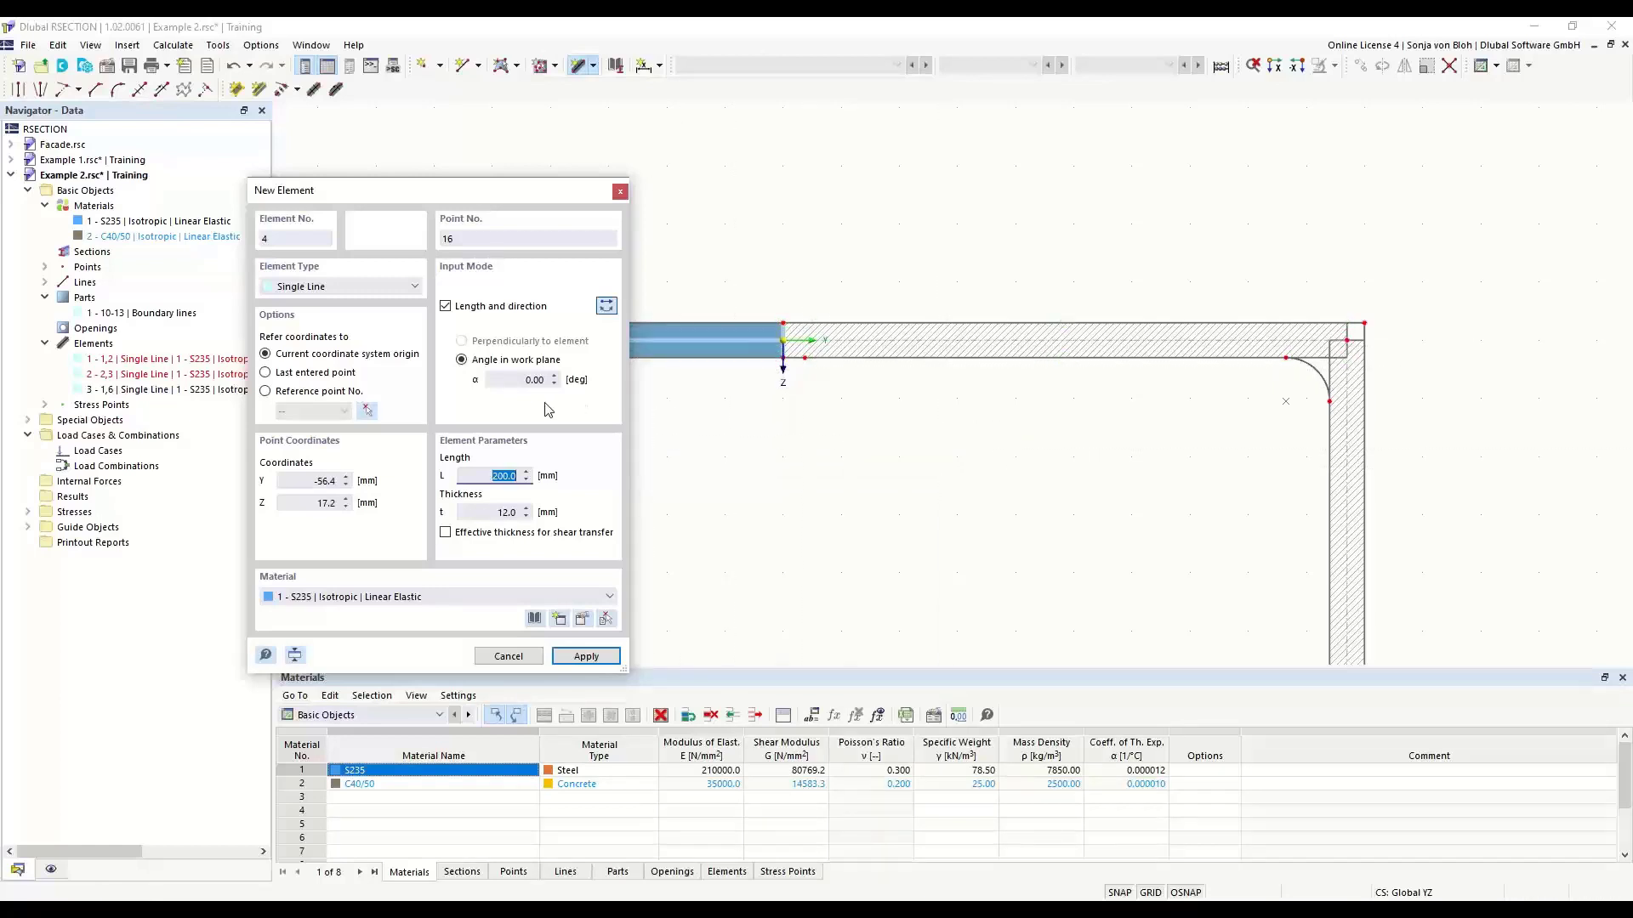
- Add a 400 mm long, 10 mm thick element at 90°, switching its direction back so it runs down from the origin
left_click(496, 380)
left_click_drag(497, 380, 582, 390)
type("90")
key("Tab")
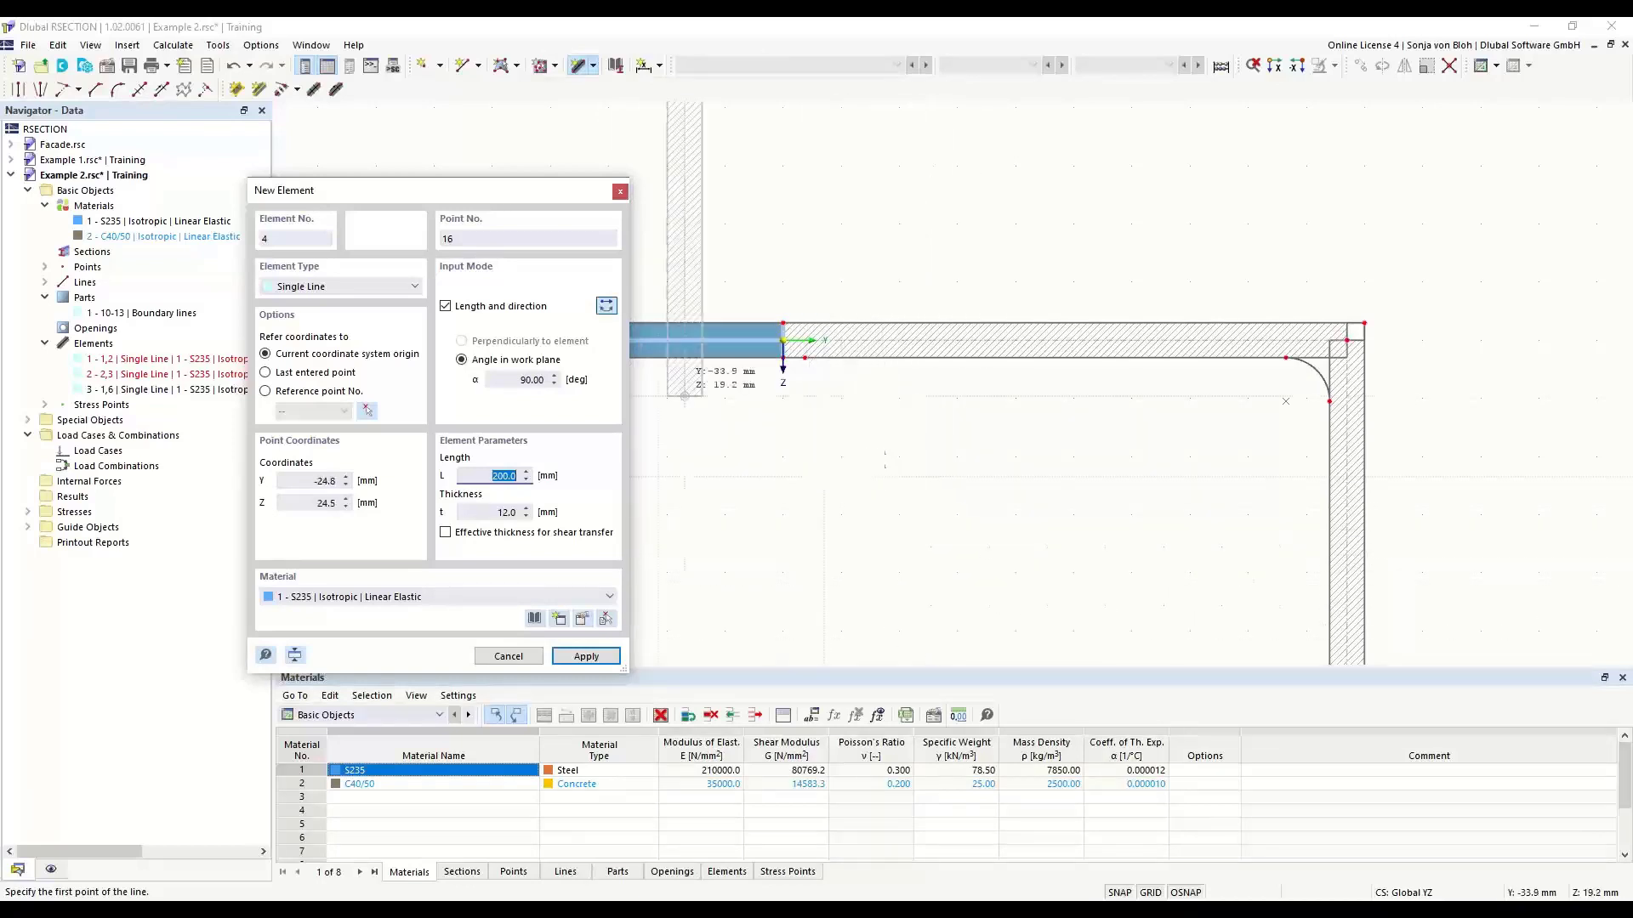
left_click(607, 308)
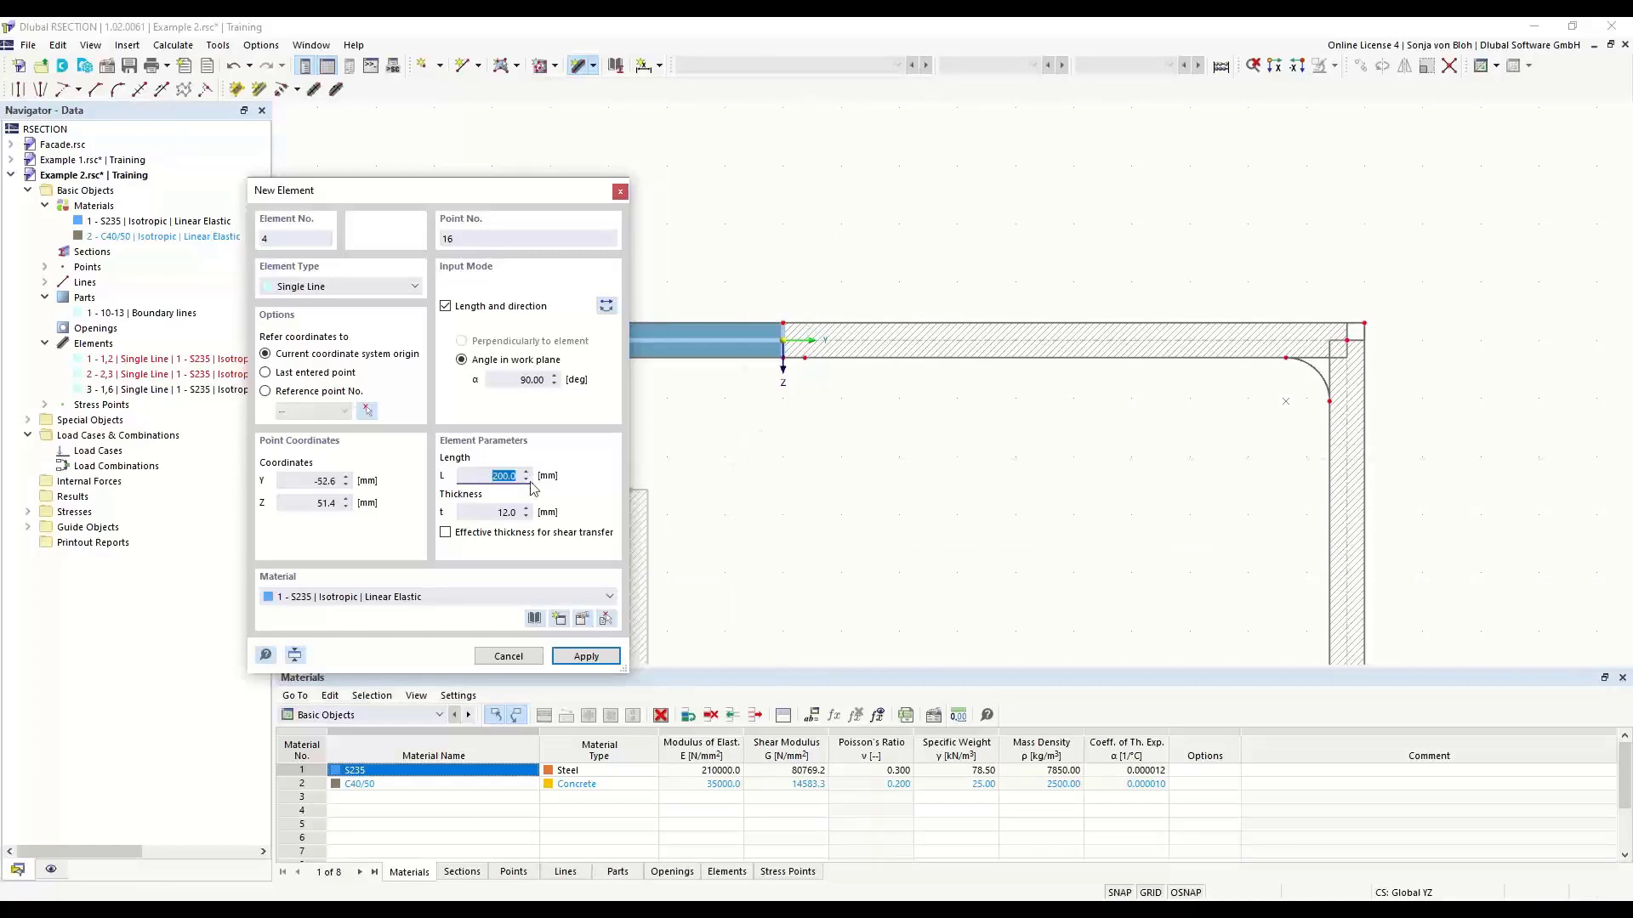
type("400")
key("Tab")
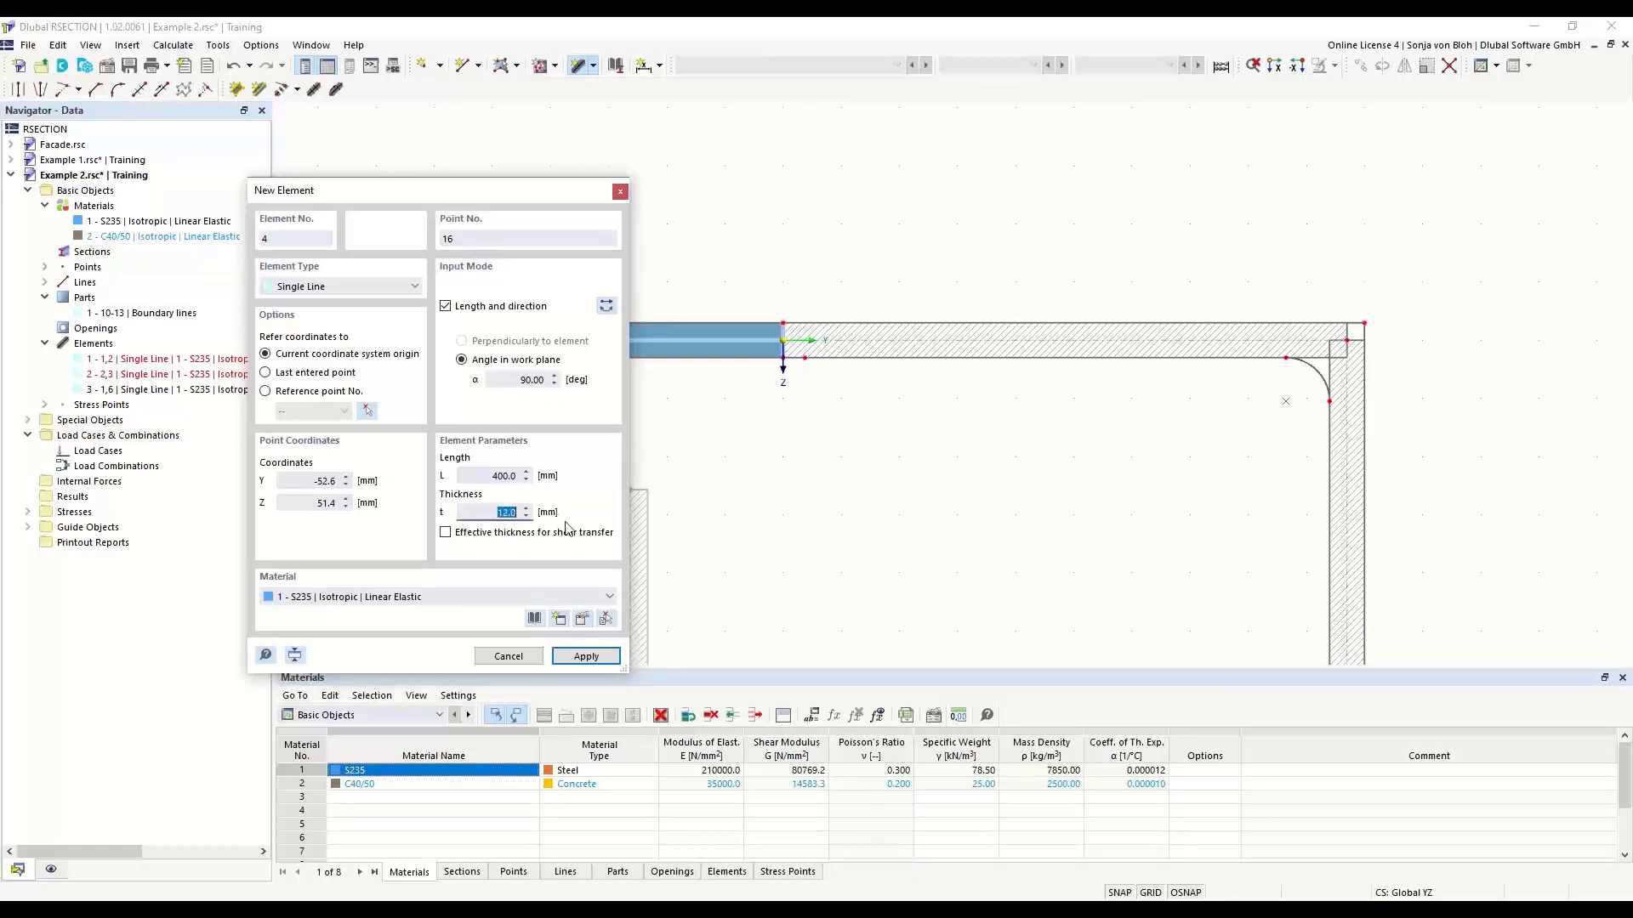
type("10")
key("Tab")
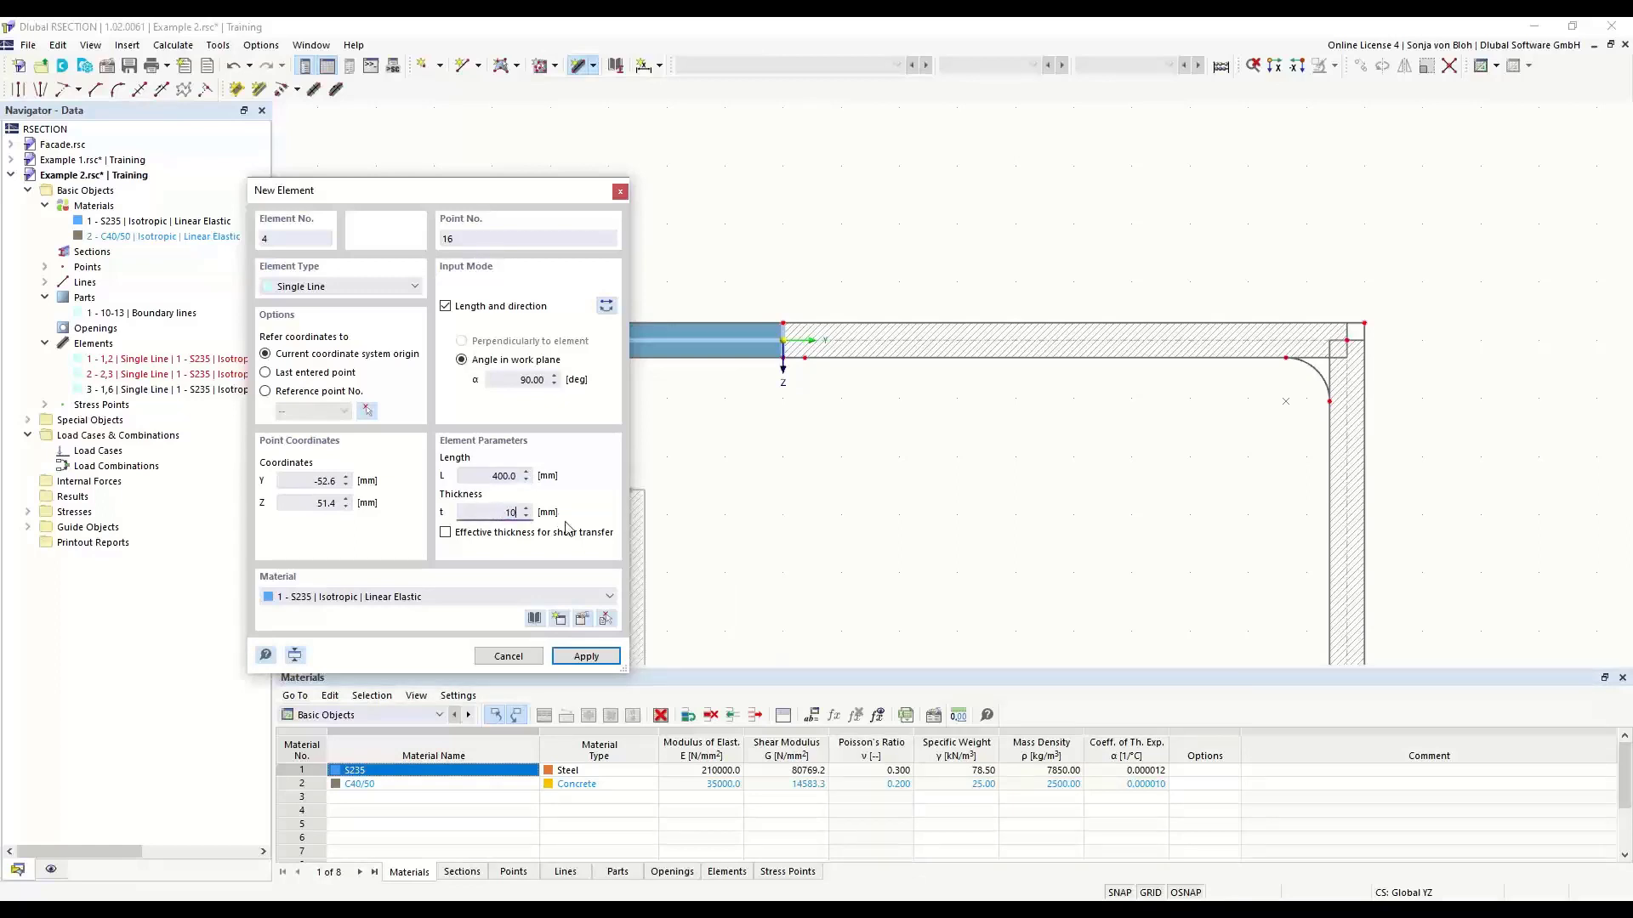
scroll(730, 395, "up", 2)
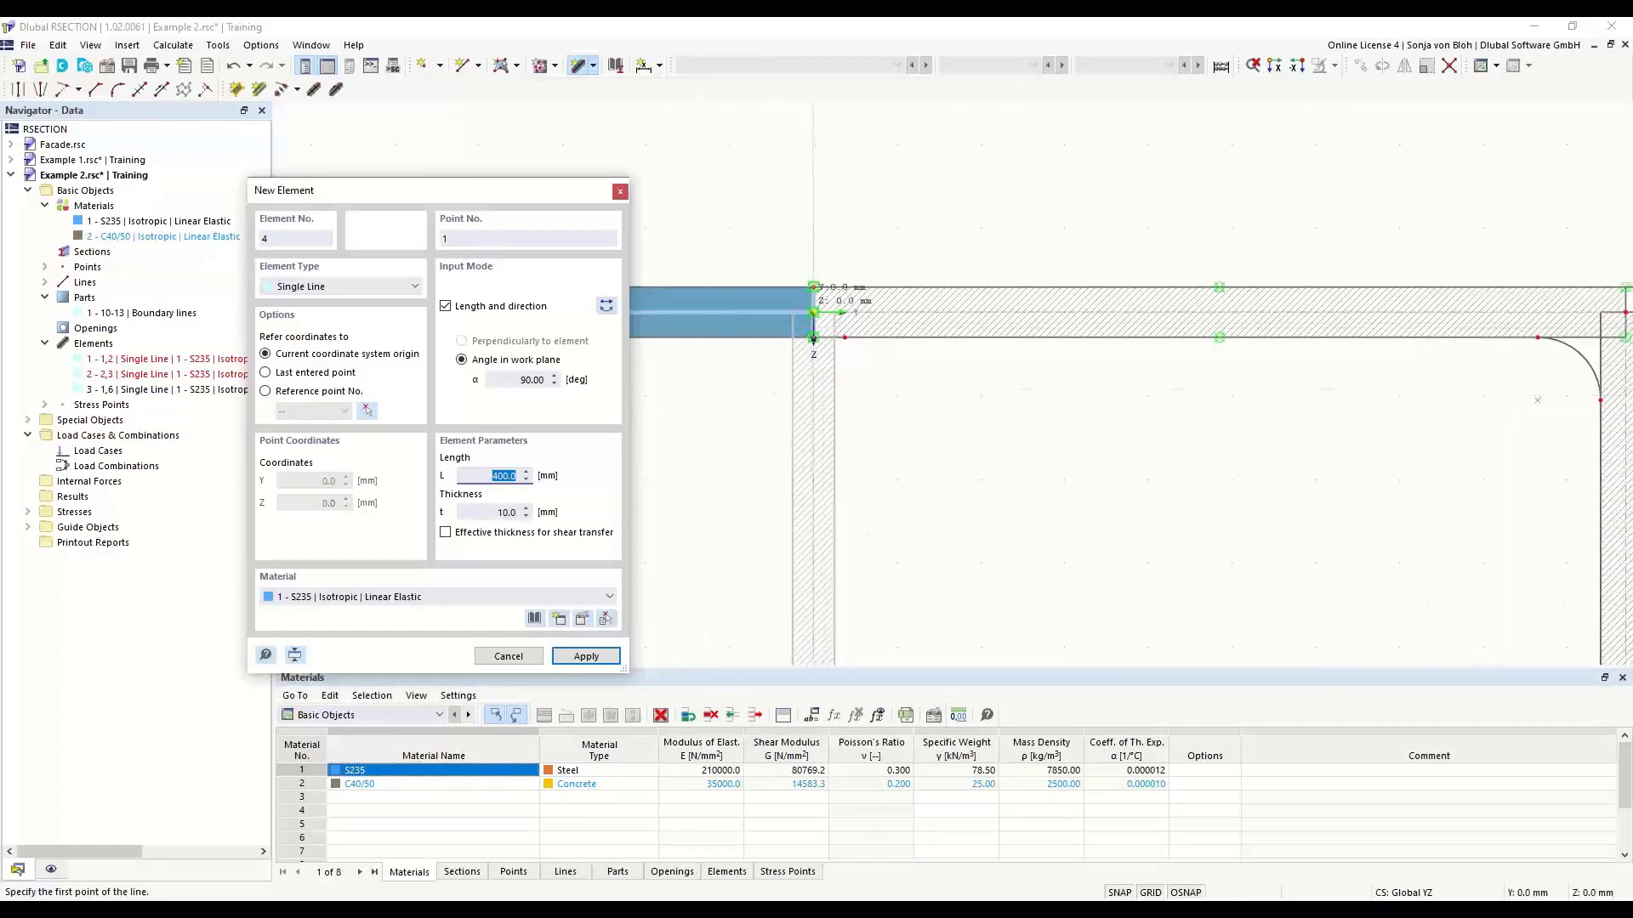
left_click(813, 338)
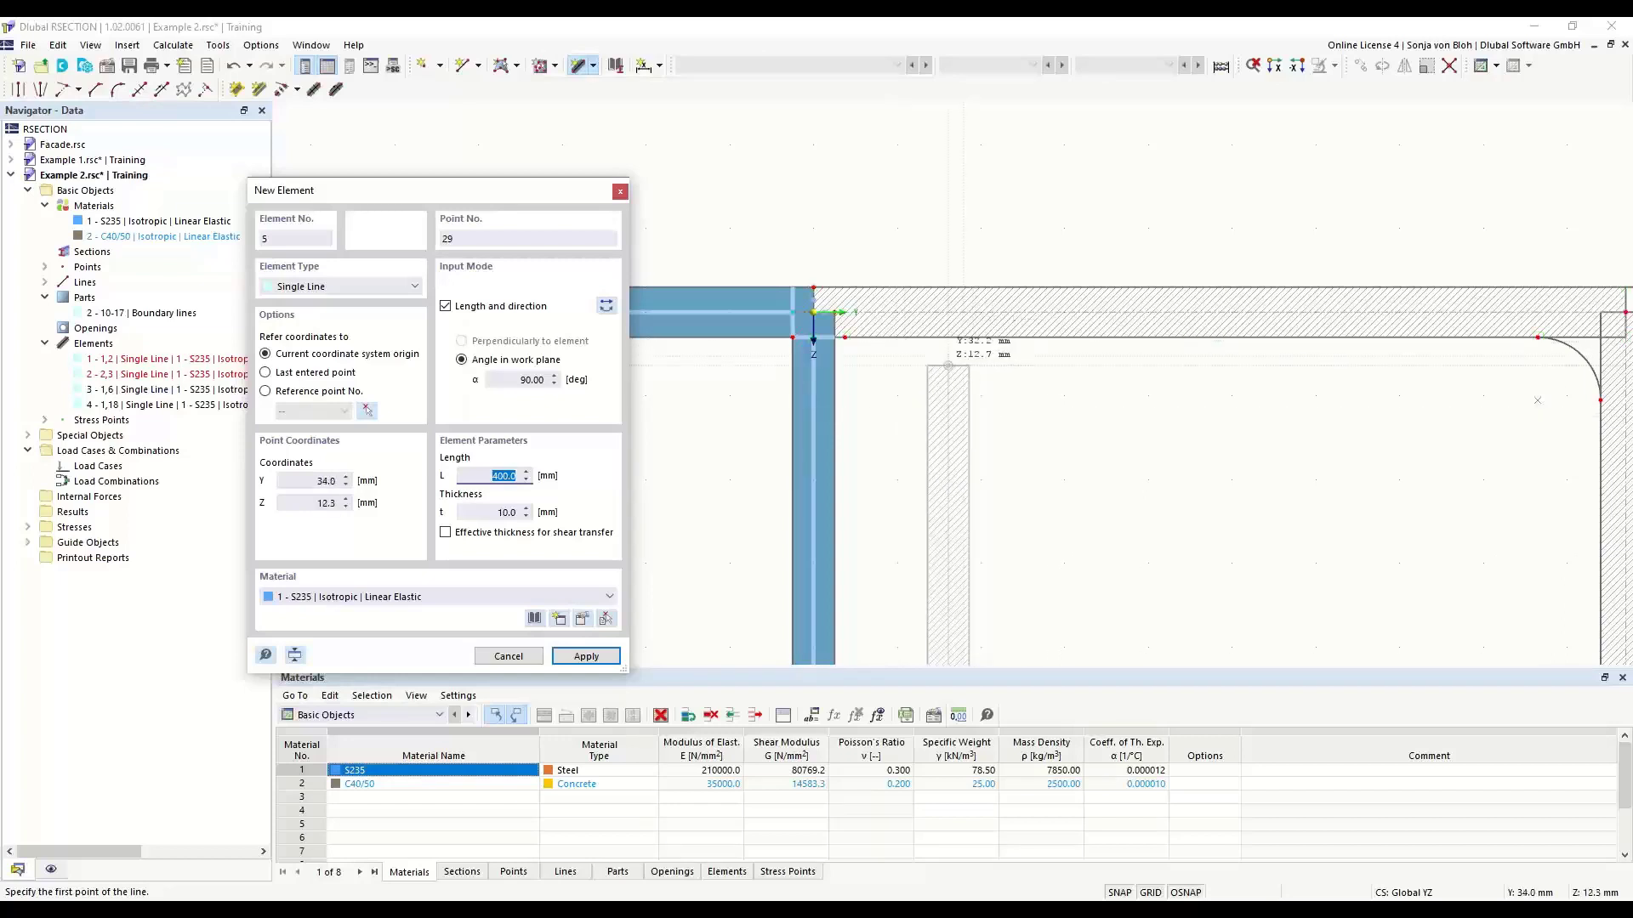
key("Escape")
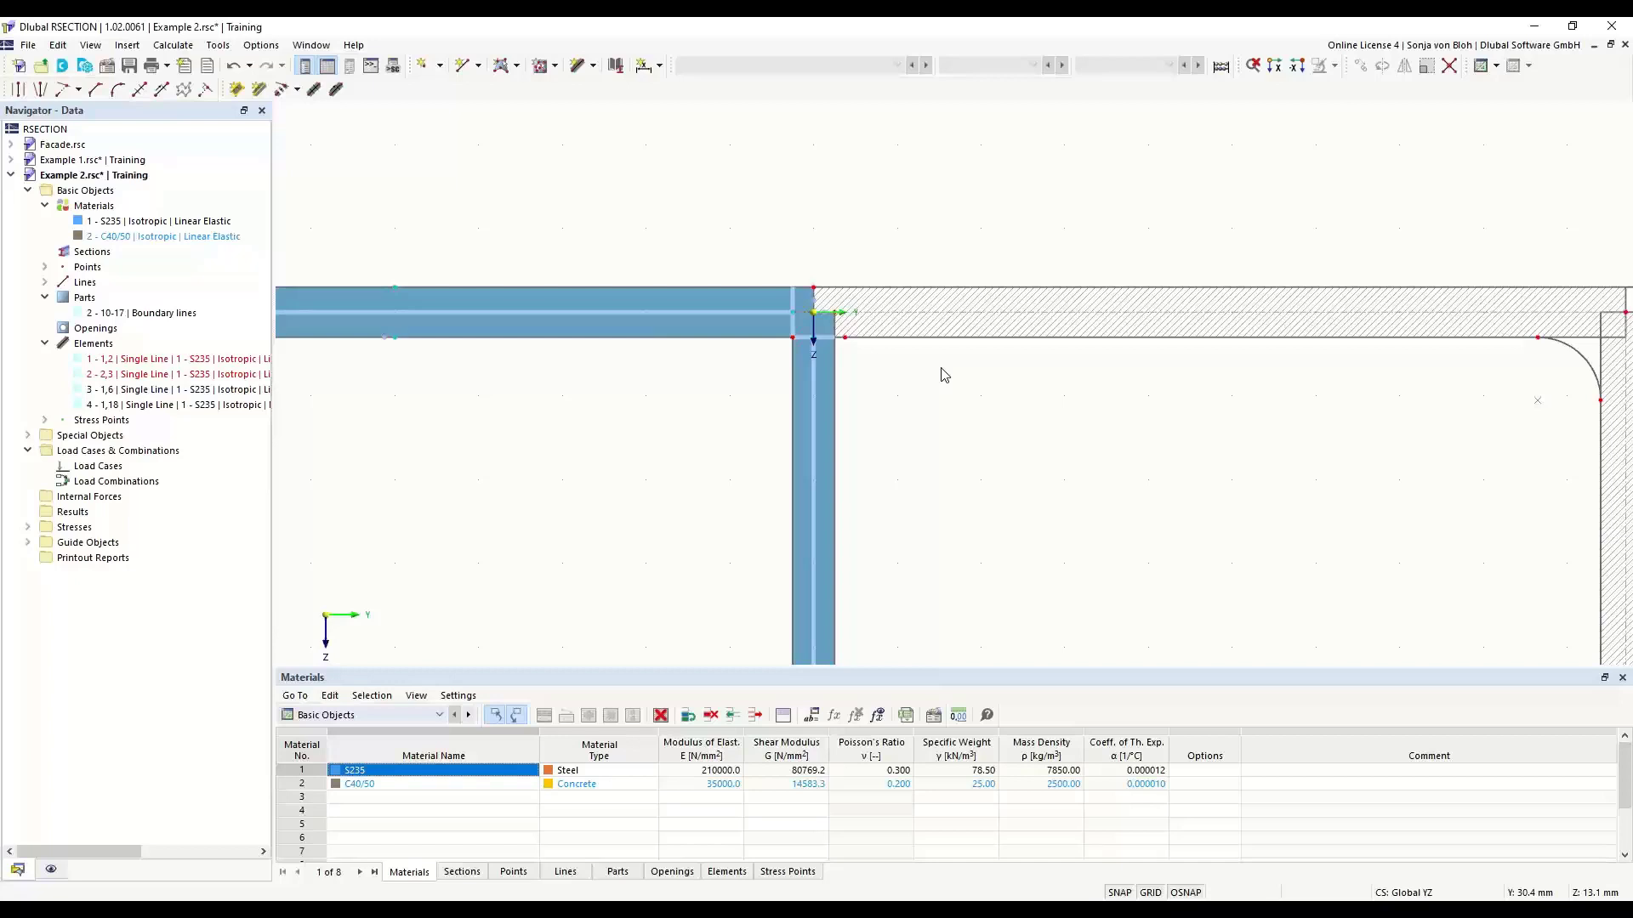
- Delete the angle's short end-face boundary line at the origin, where the added elements join it
scroll(804, 315, "up", 2)
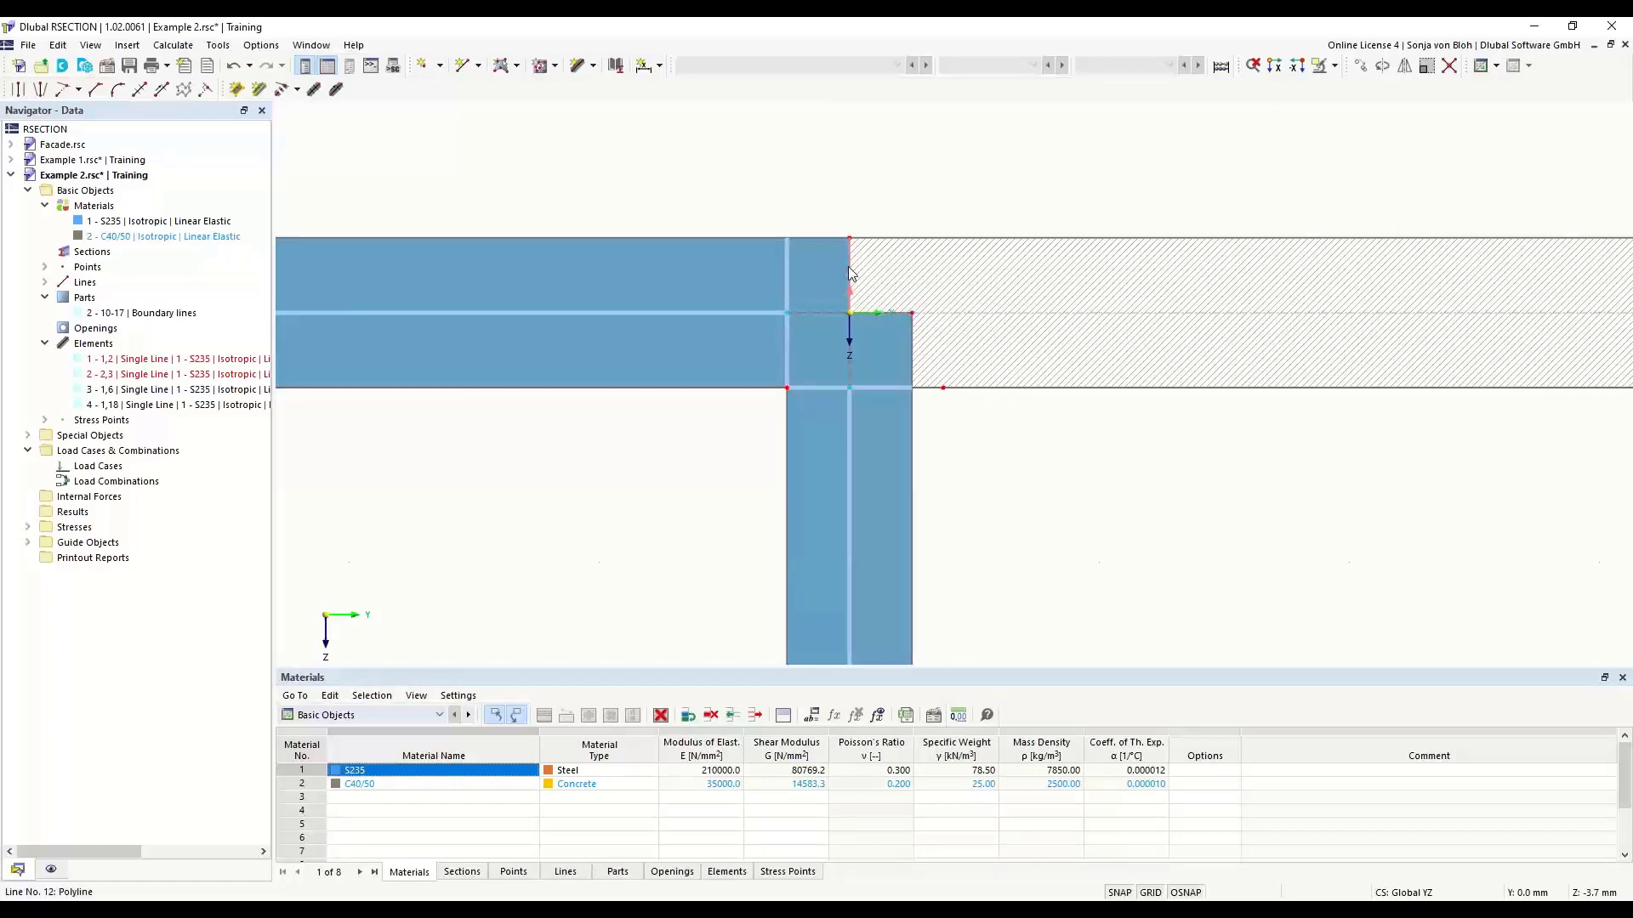
key("Delete")
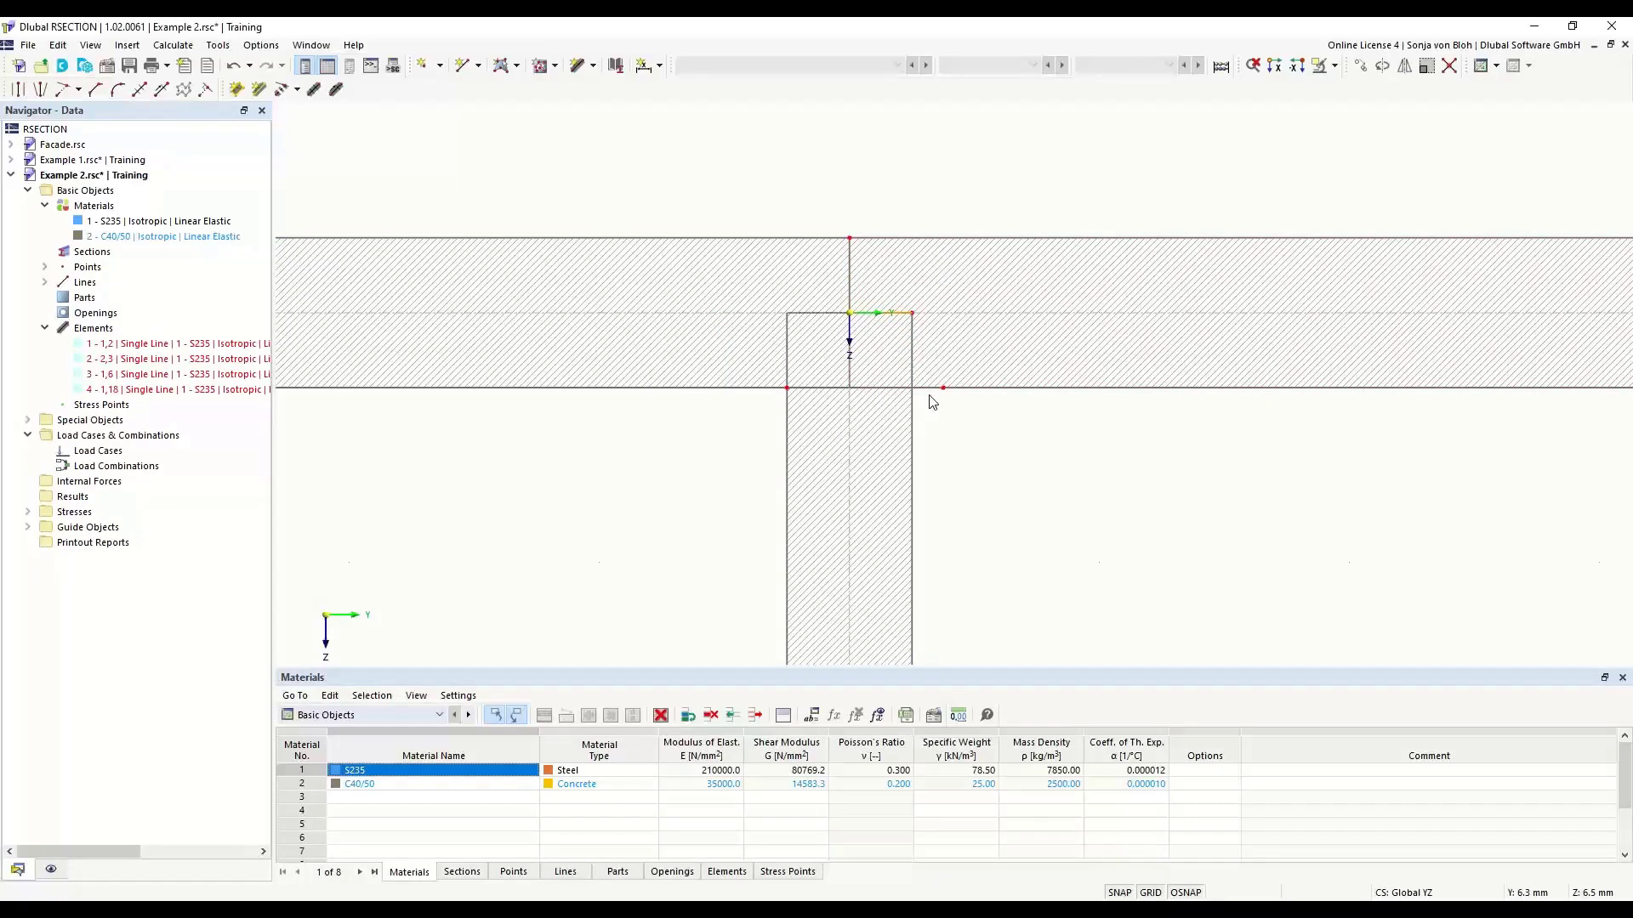
scroll(932, 401, "down", 6)
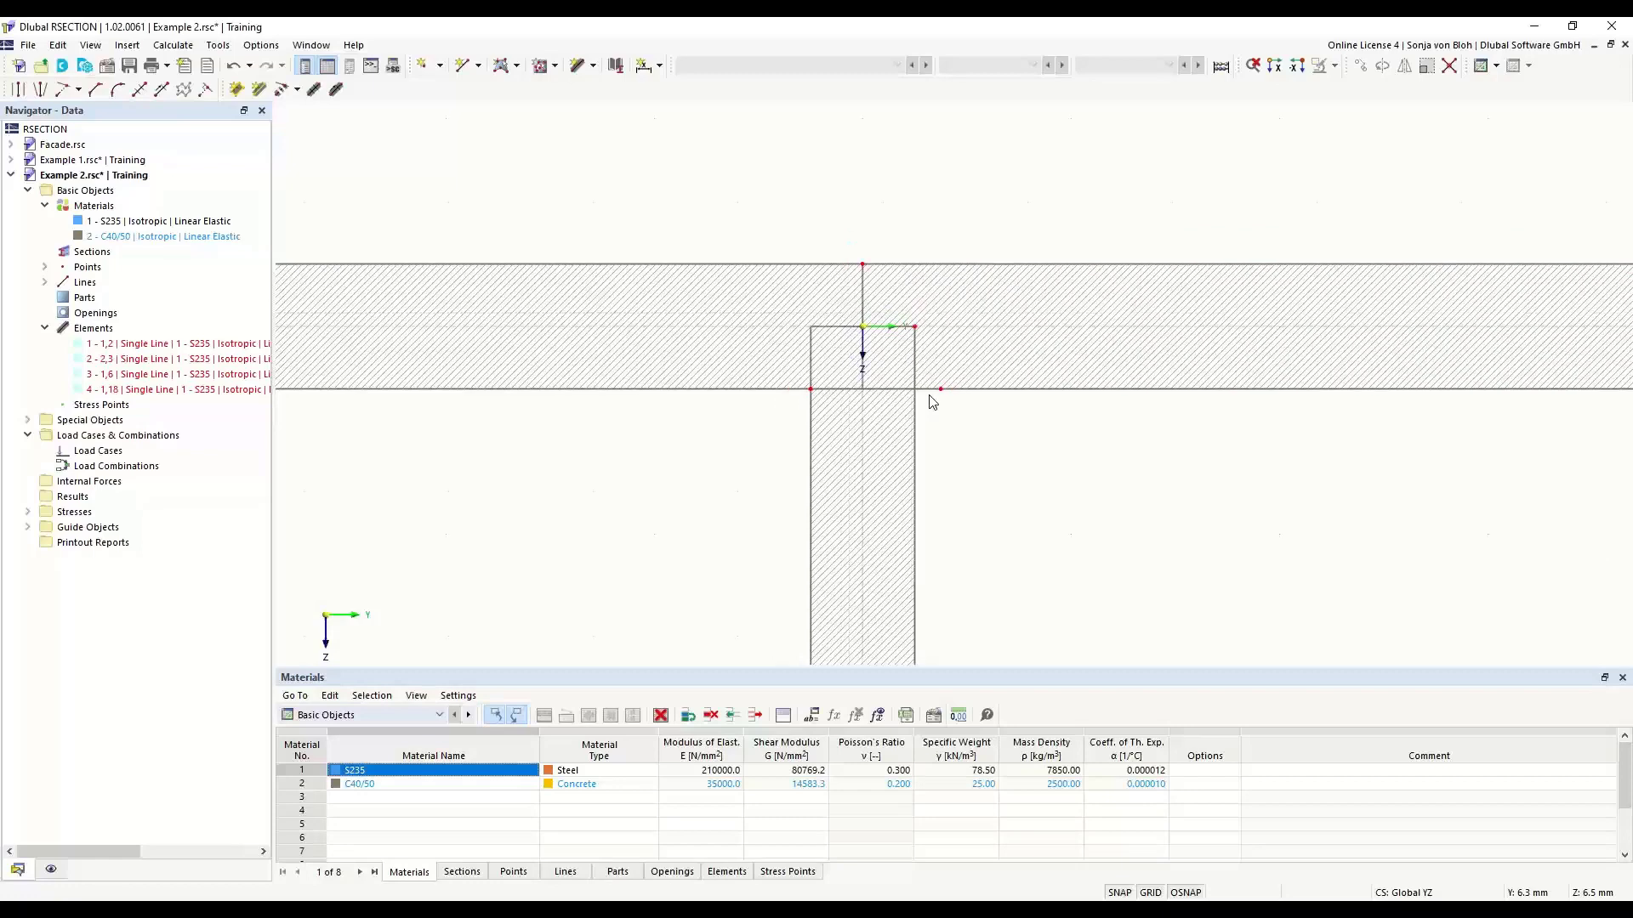
middle_click_drag(809, 554, 722, 361)
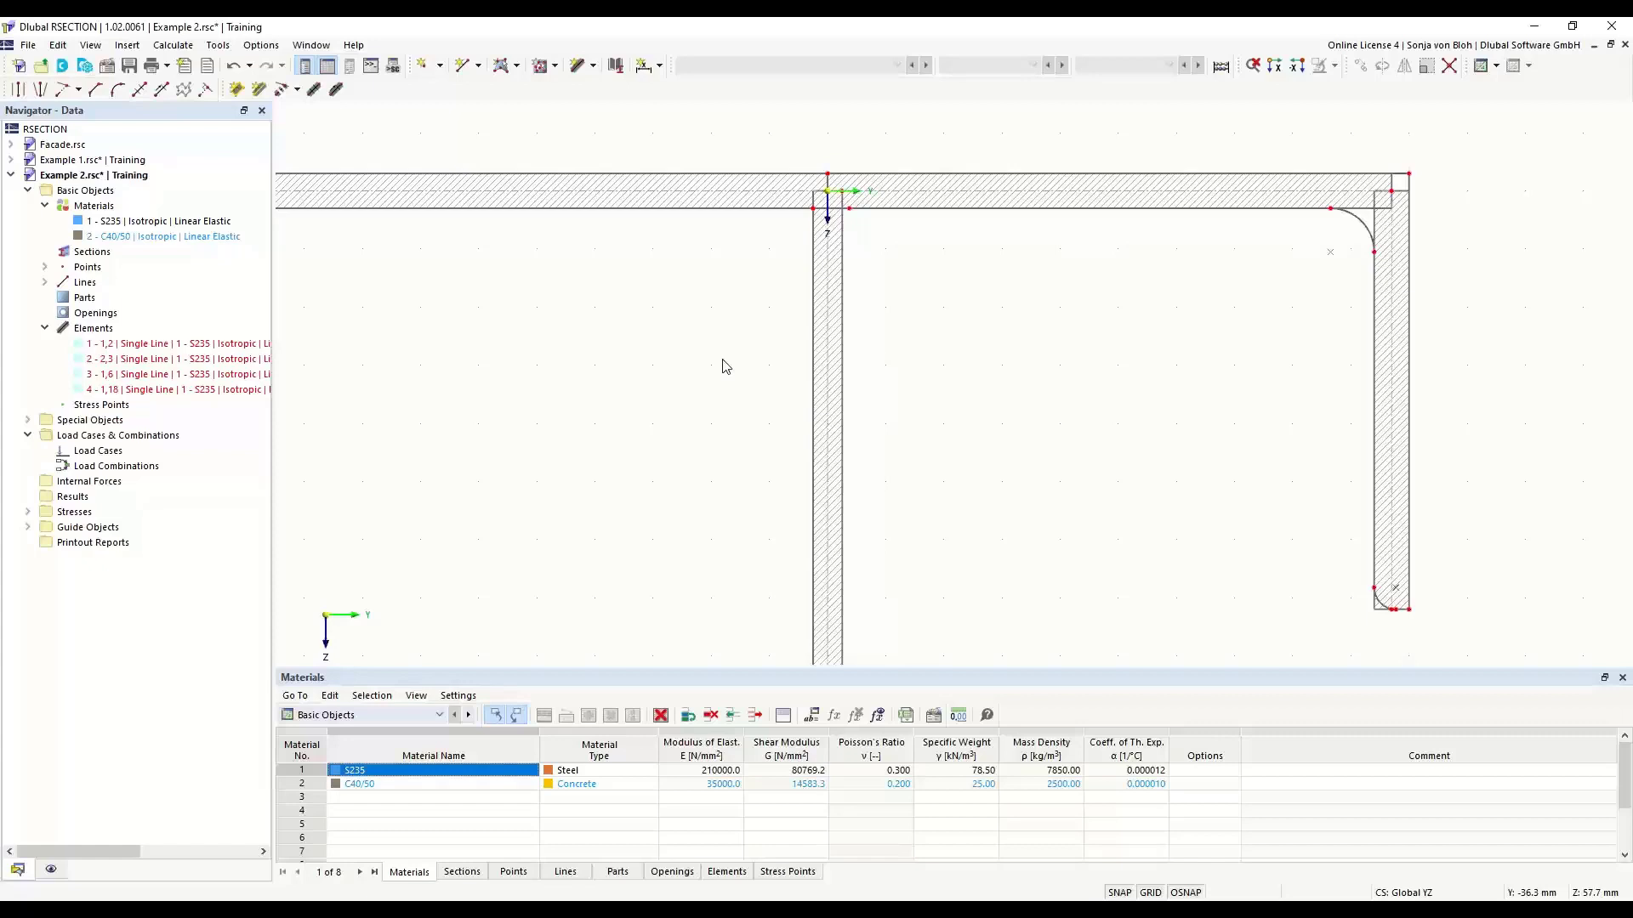
- Set up an angled corner of type Edge and Angle with L1 as 6*sqrt(2) mm and α as 45°
left_click(94, 93)
left_click_drag(238, 119, 469, 317)
left_click(625, 365)
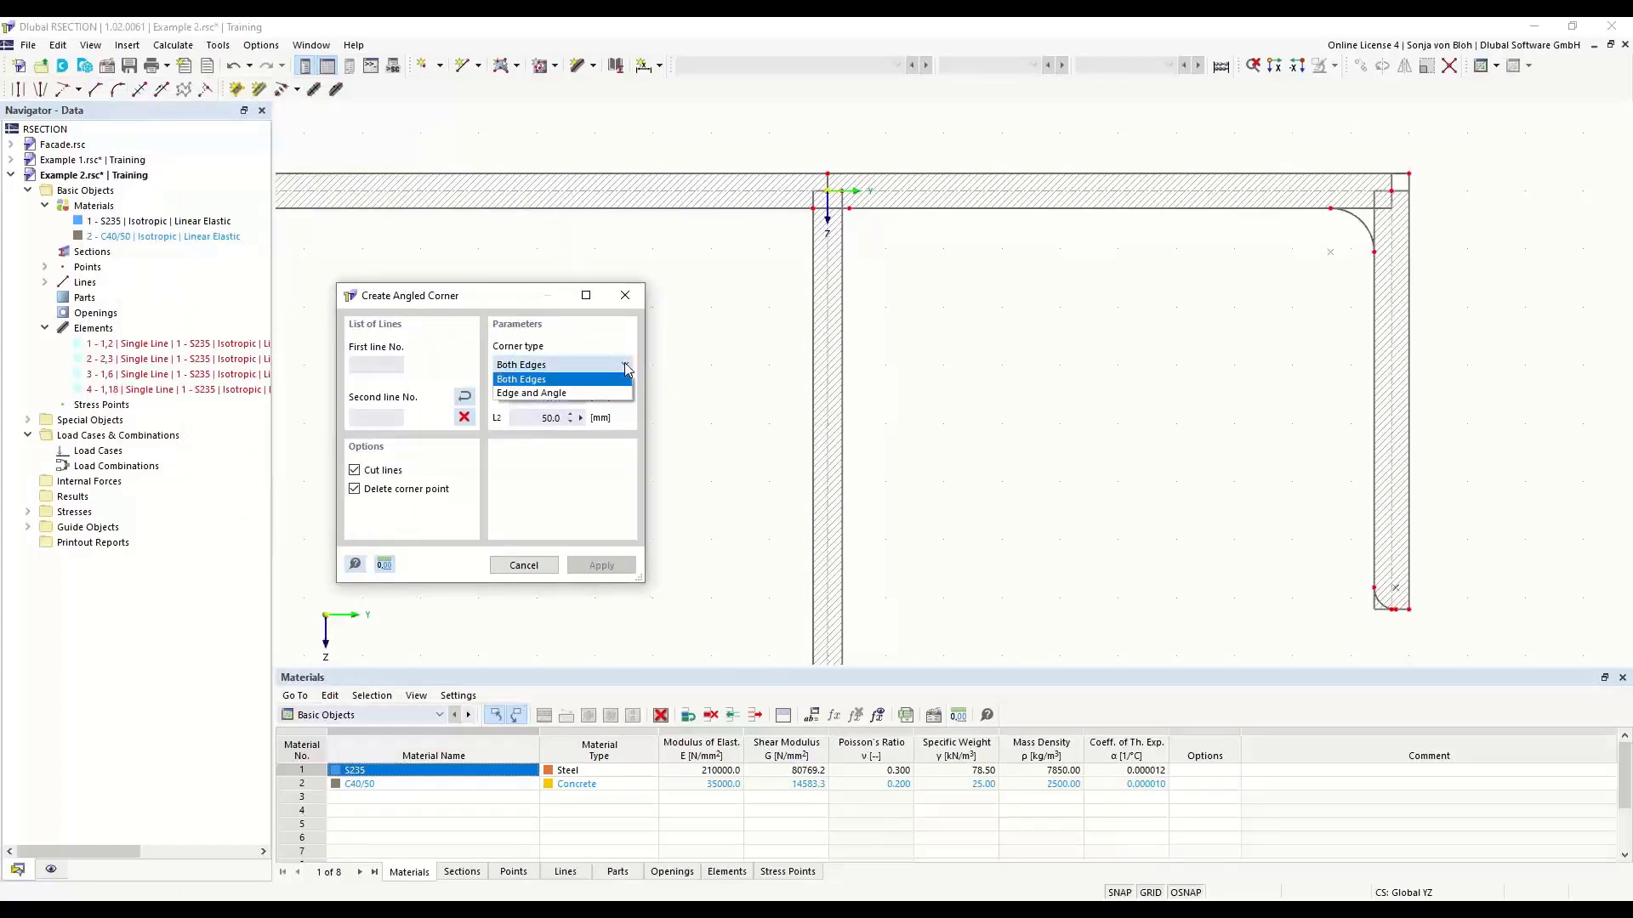
left_click(580, 393)
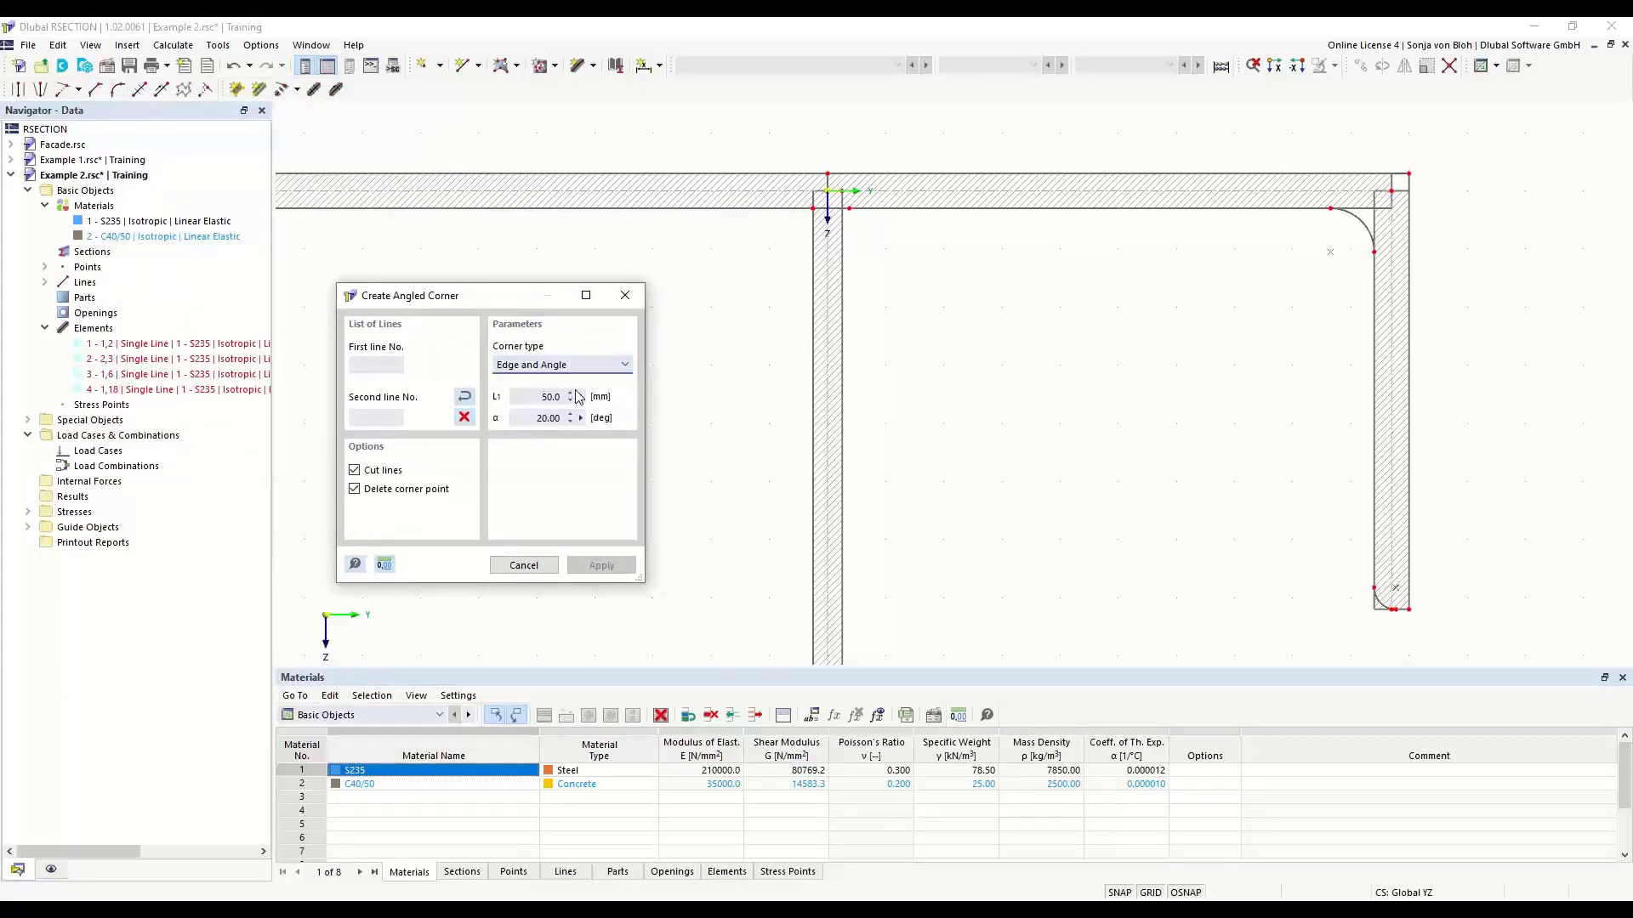
key("Tab")
type("6*sqrt(2)")
key("Tab")
type("45")
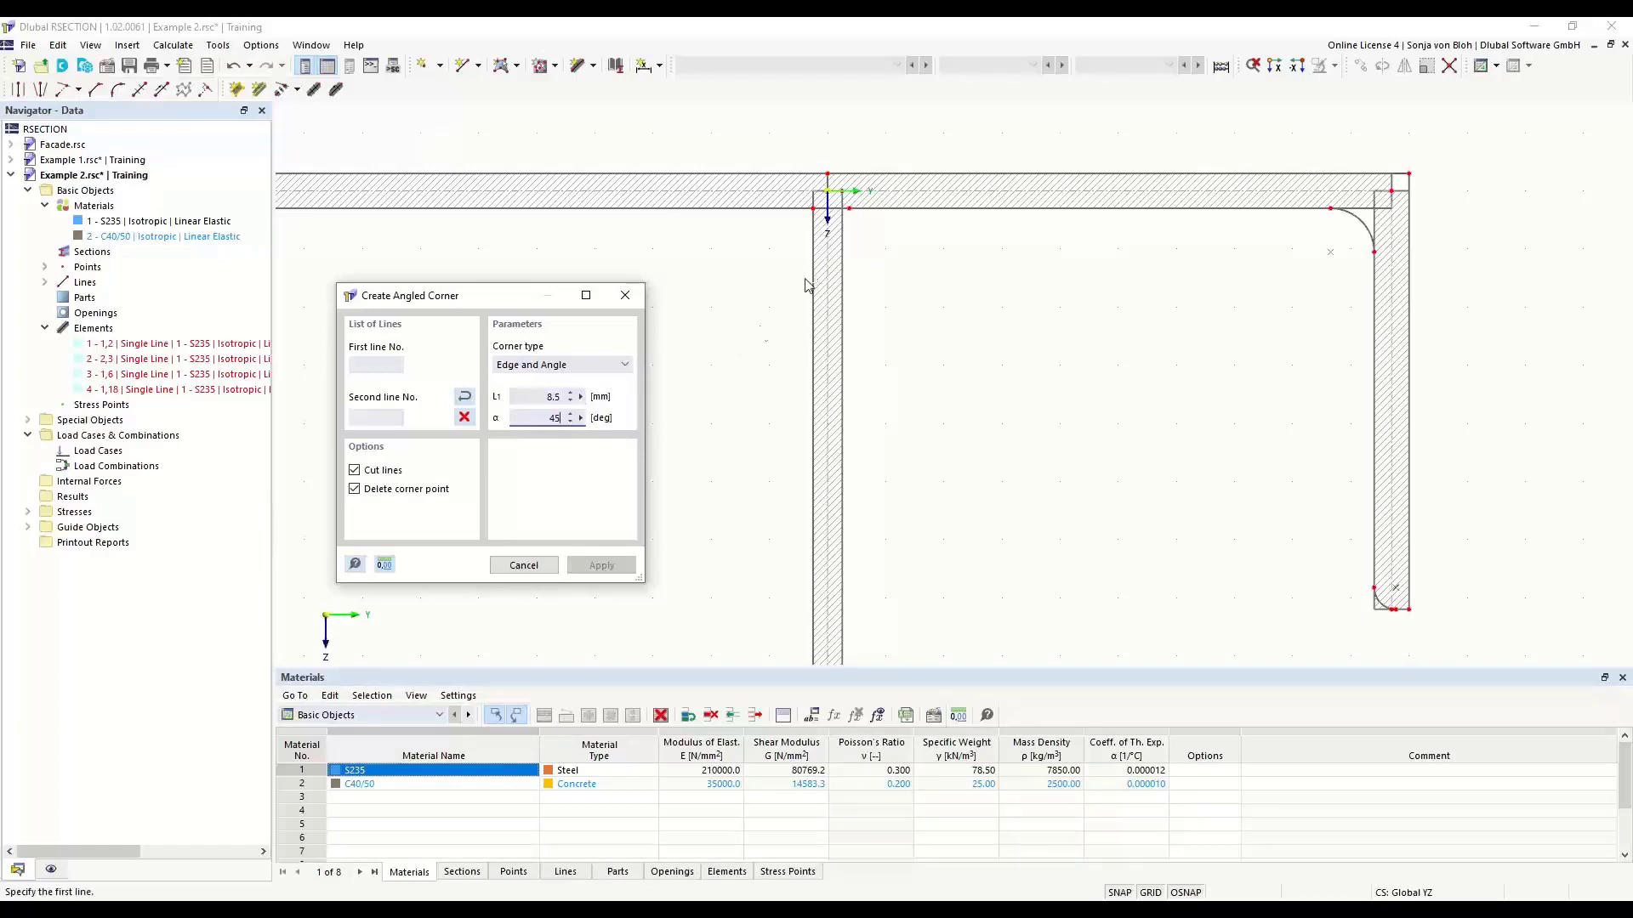
- Create the angled corners on both sides of the vertical web where it meets the underside of the horizontal leg
left_click(872, 207)
left_click(842, 274)
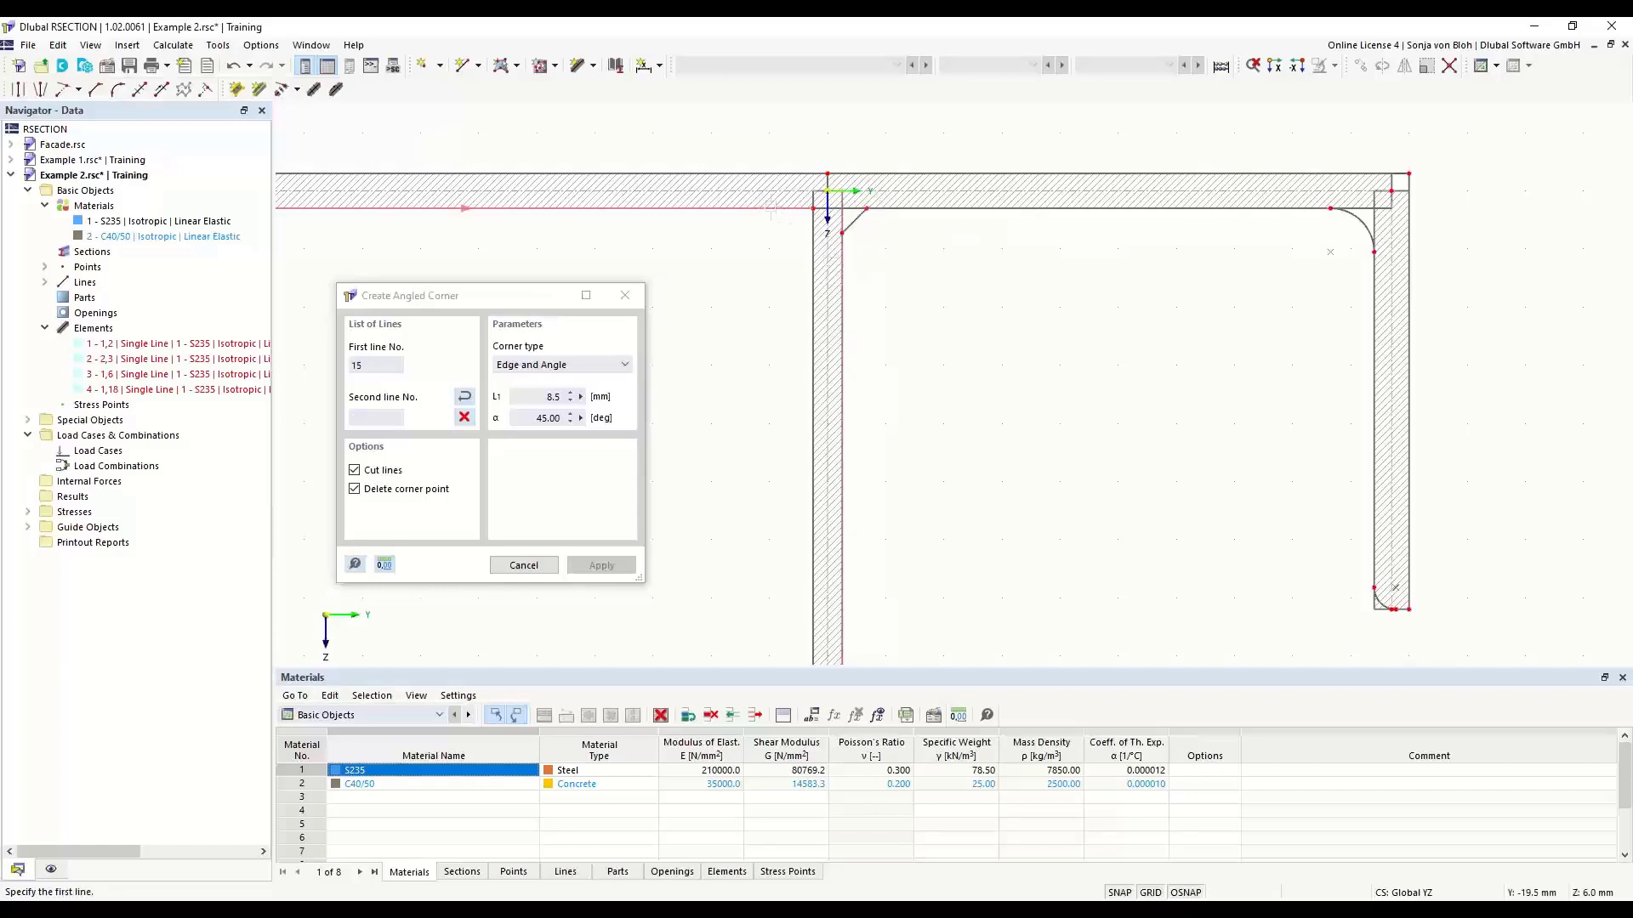
left_click(812, 292)
left_click(812, 291)
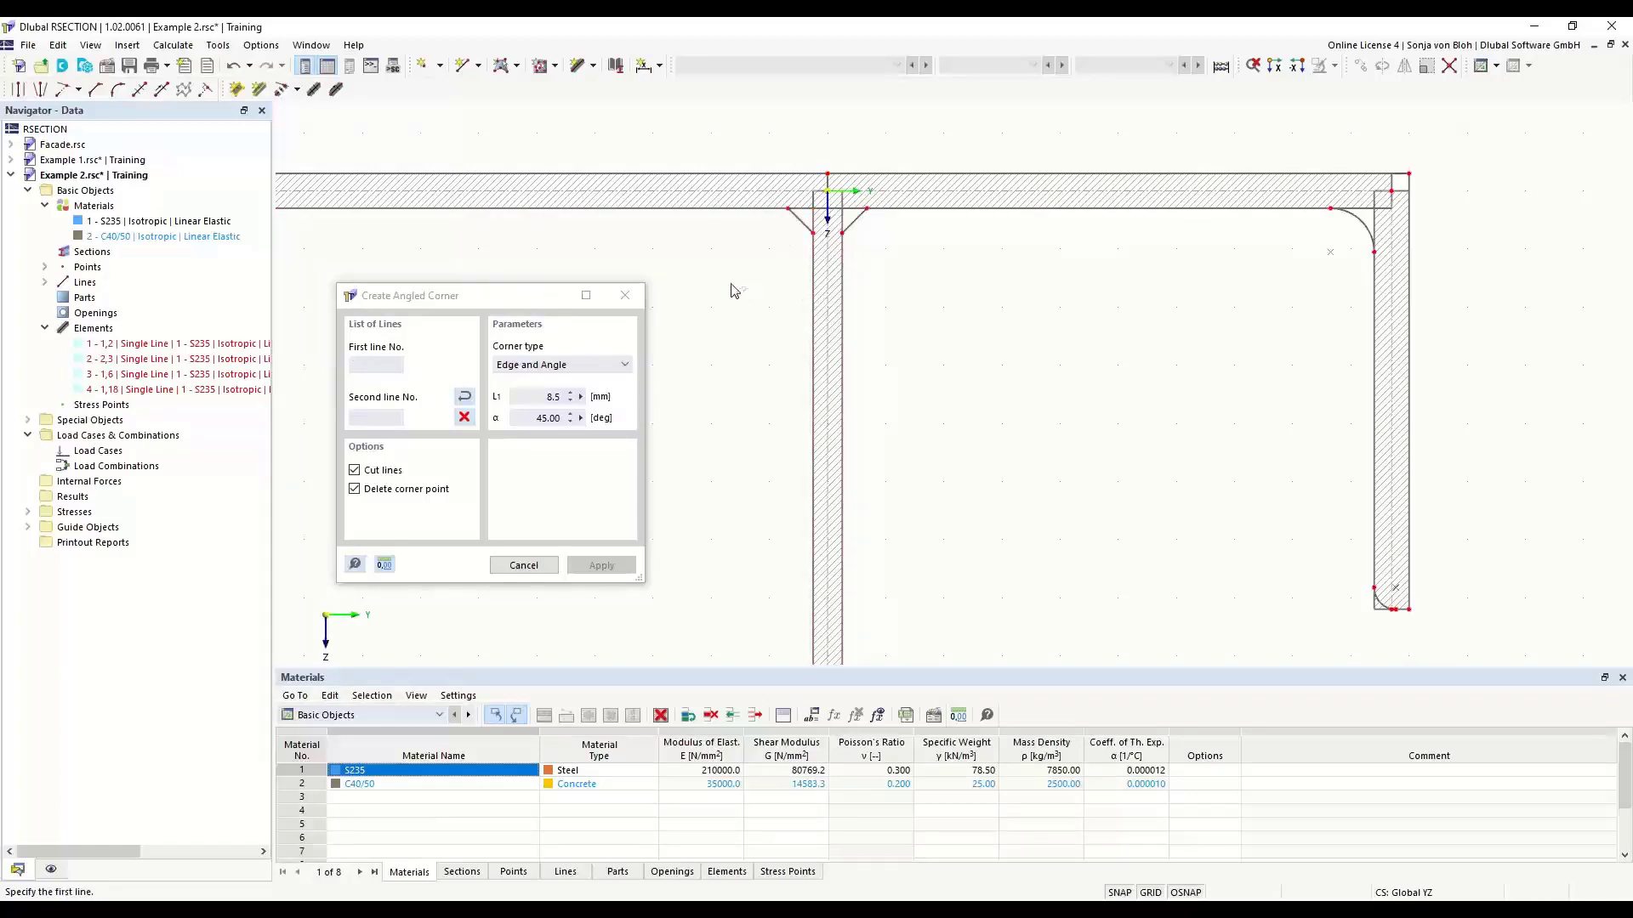
key("Escape")
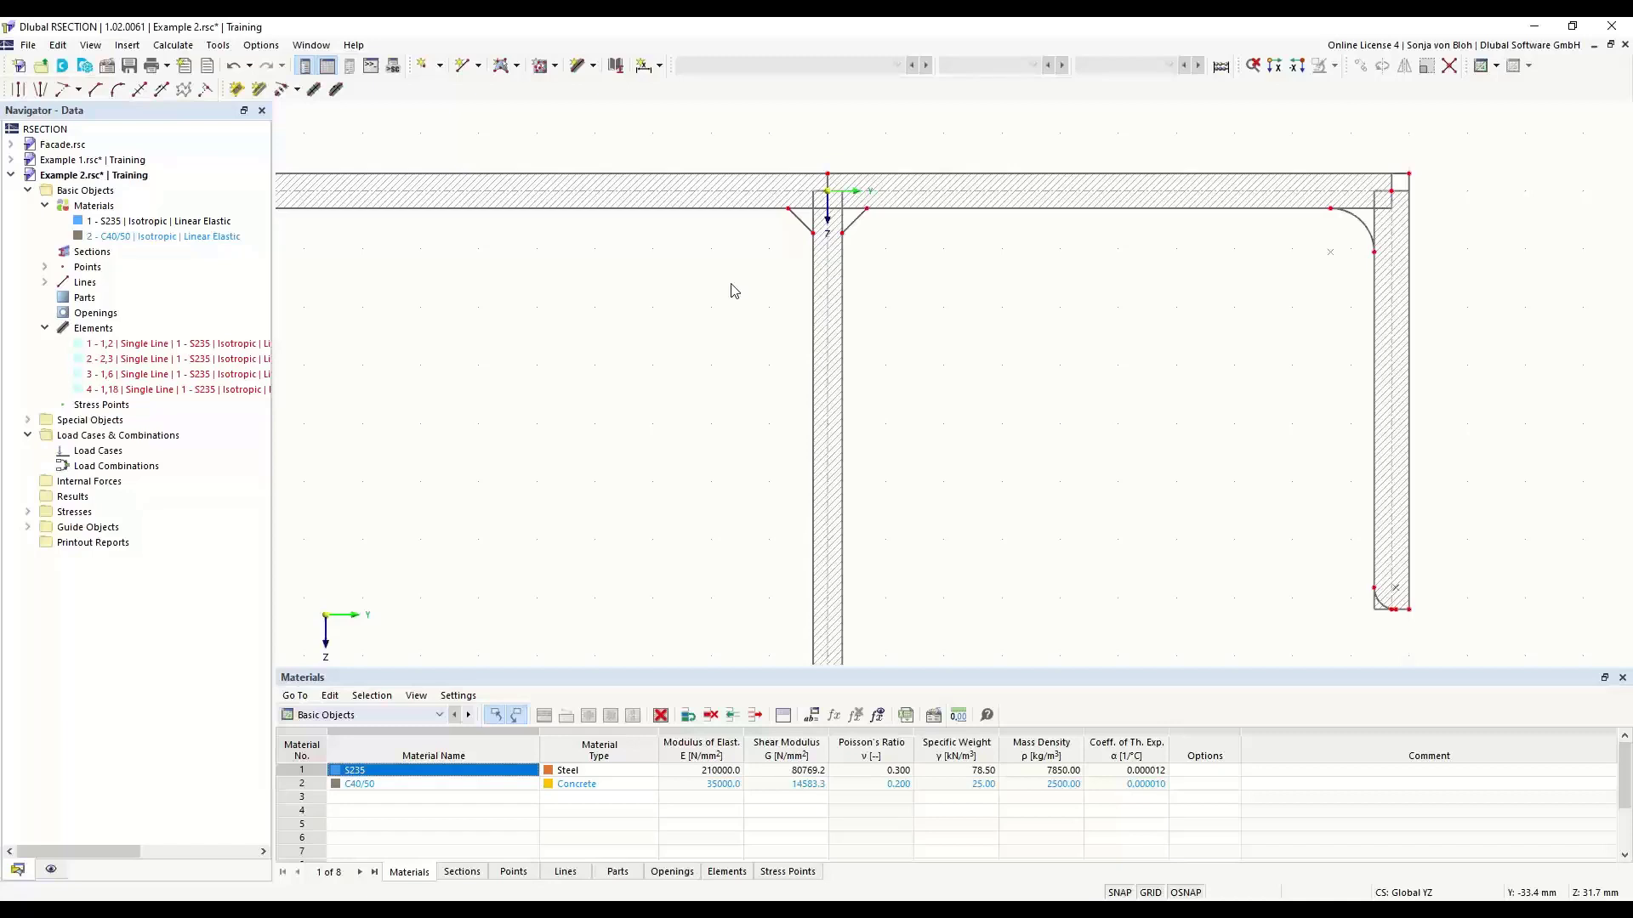
- Create a new S235 part by selecting the boundary lines of the complete section outline
left_click(516, 68)
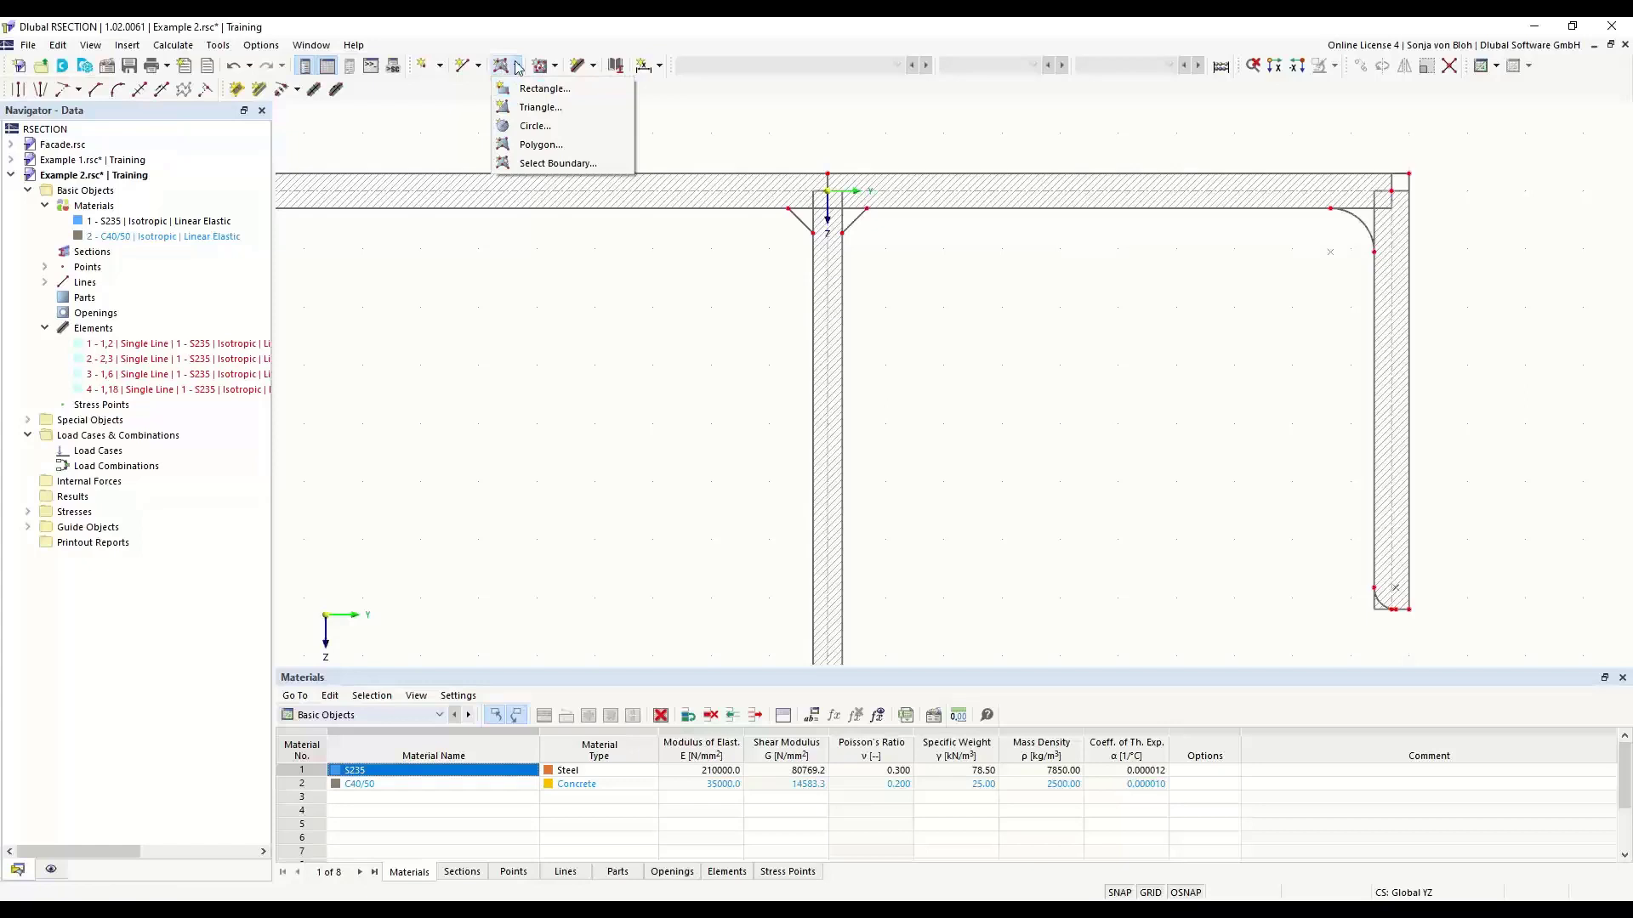
left_click(538, 164)
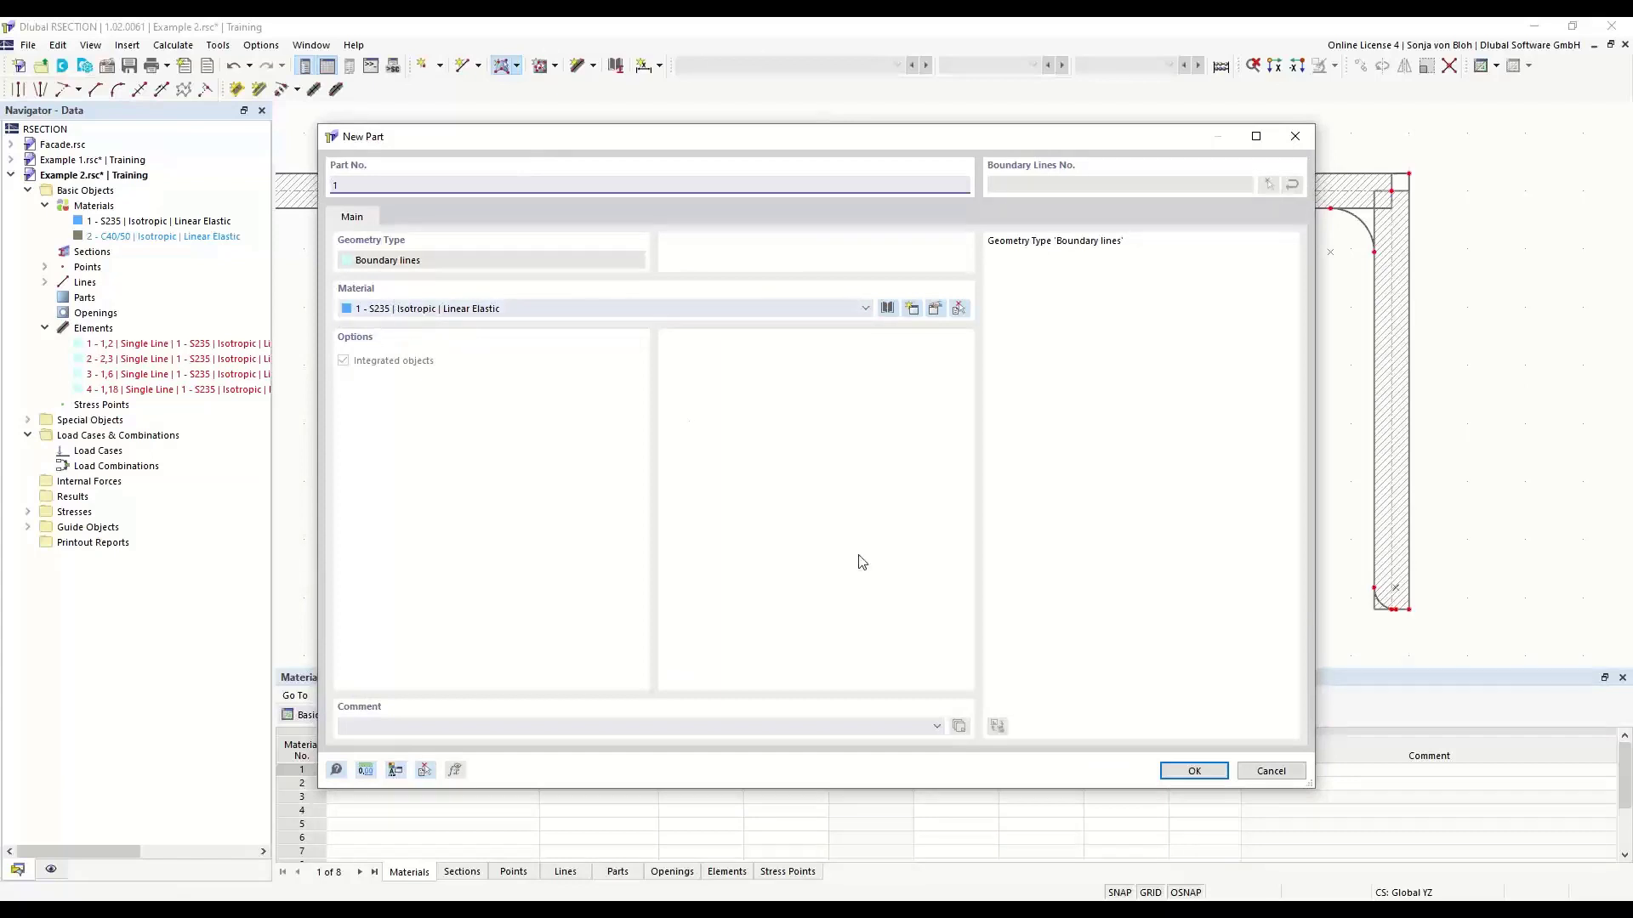
left_click(1207, 771)
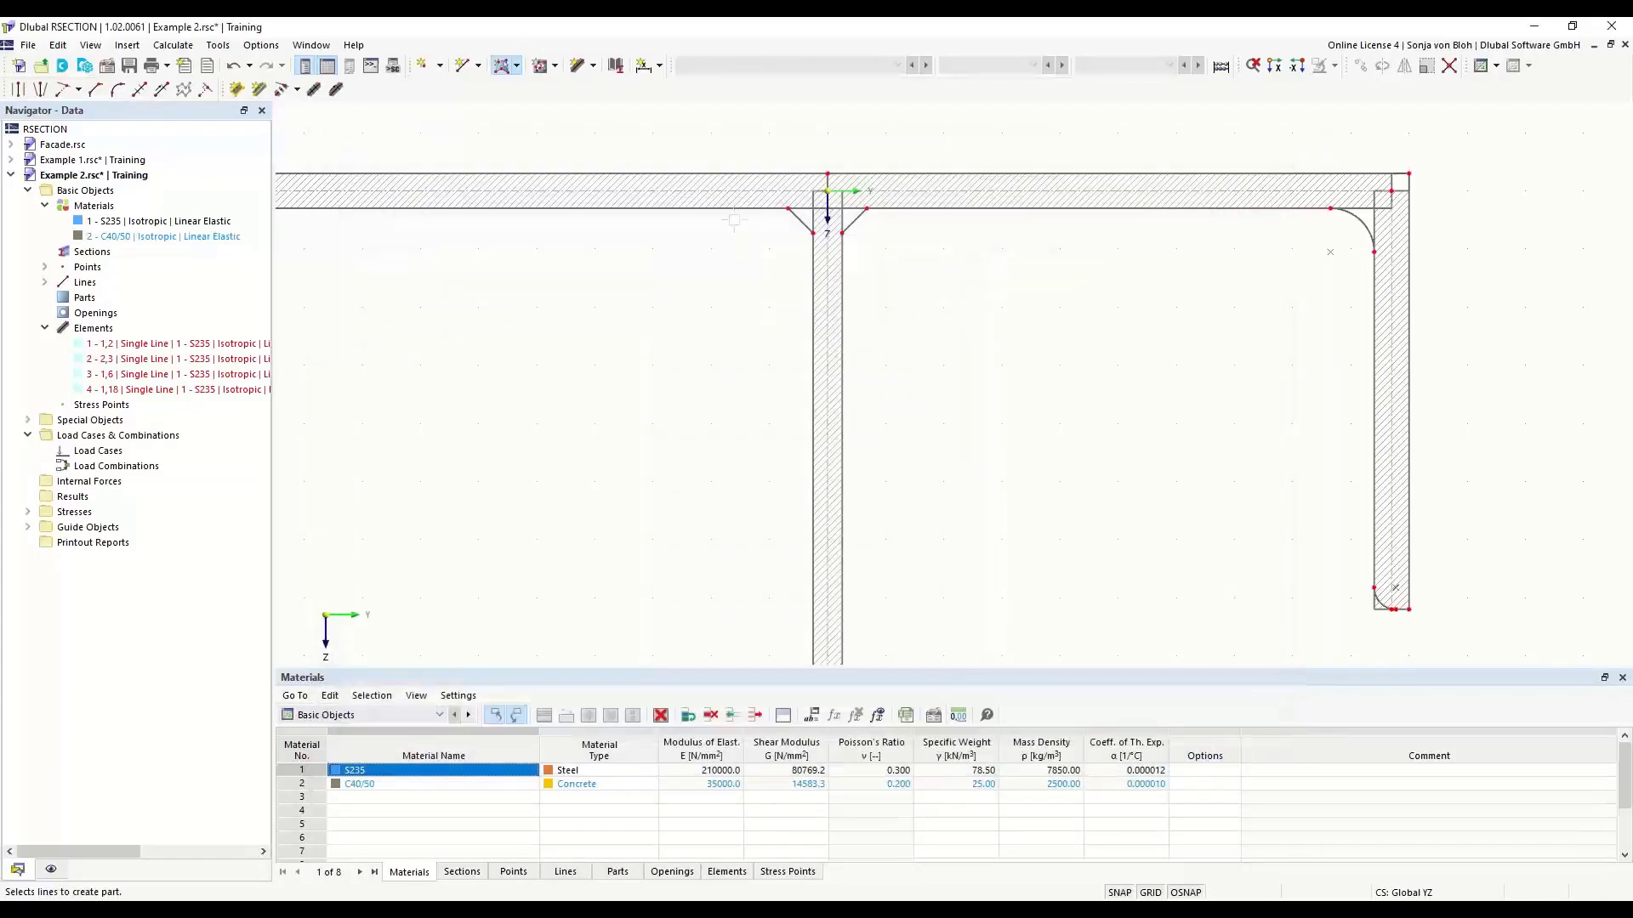
left_click(739, 177)
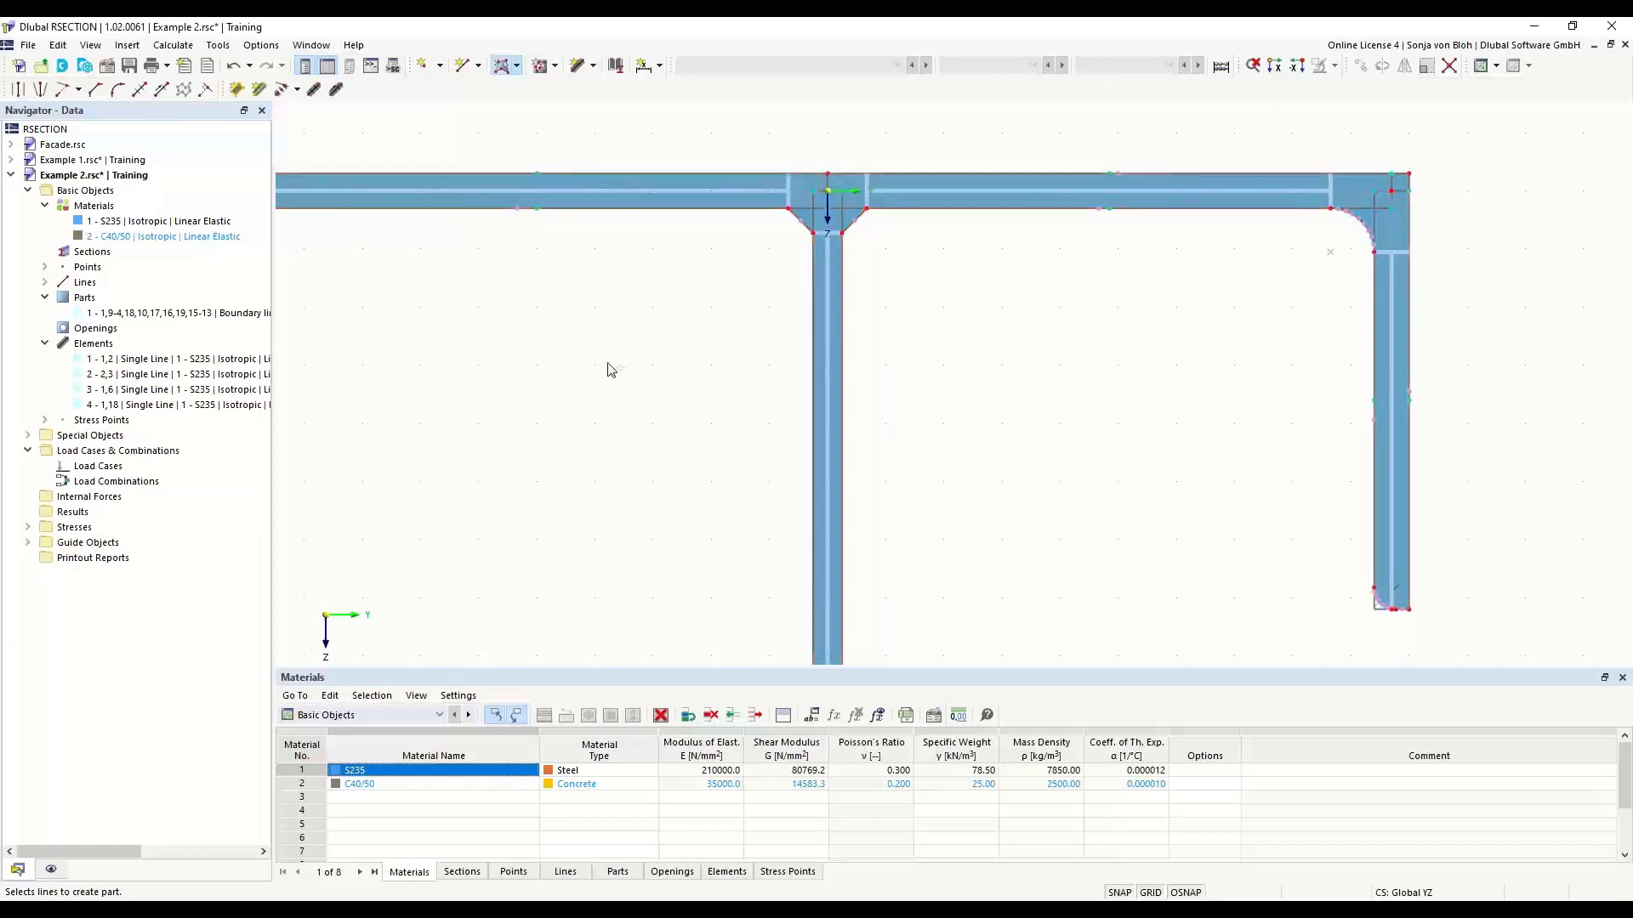
scroll(628, 301, "down", 2)
middle_click_drag(625, 412, 566, 333)
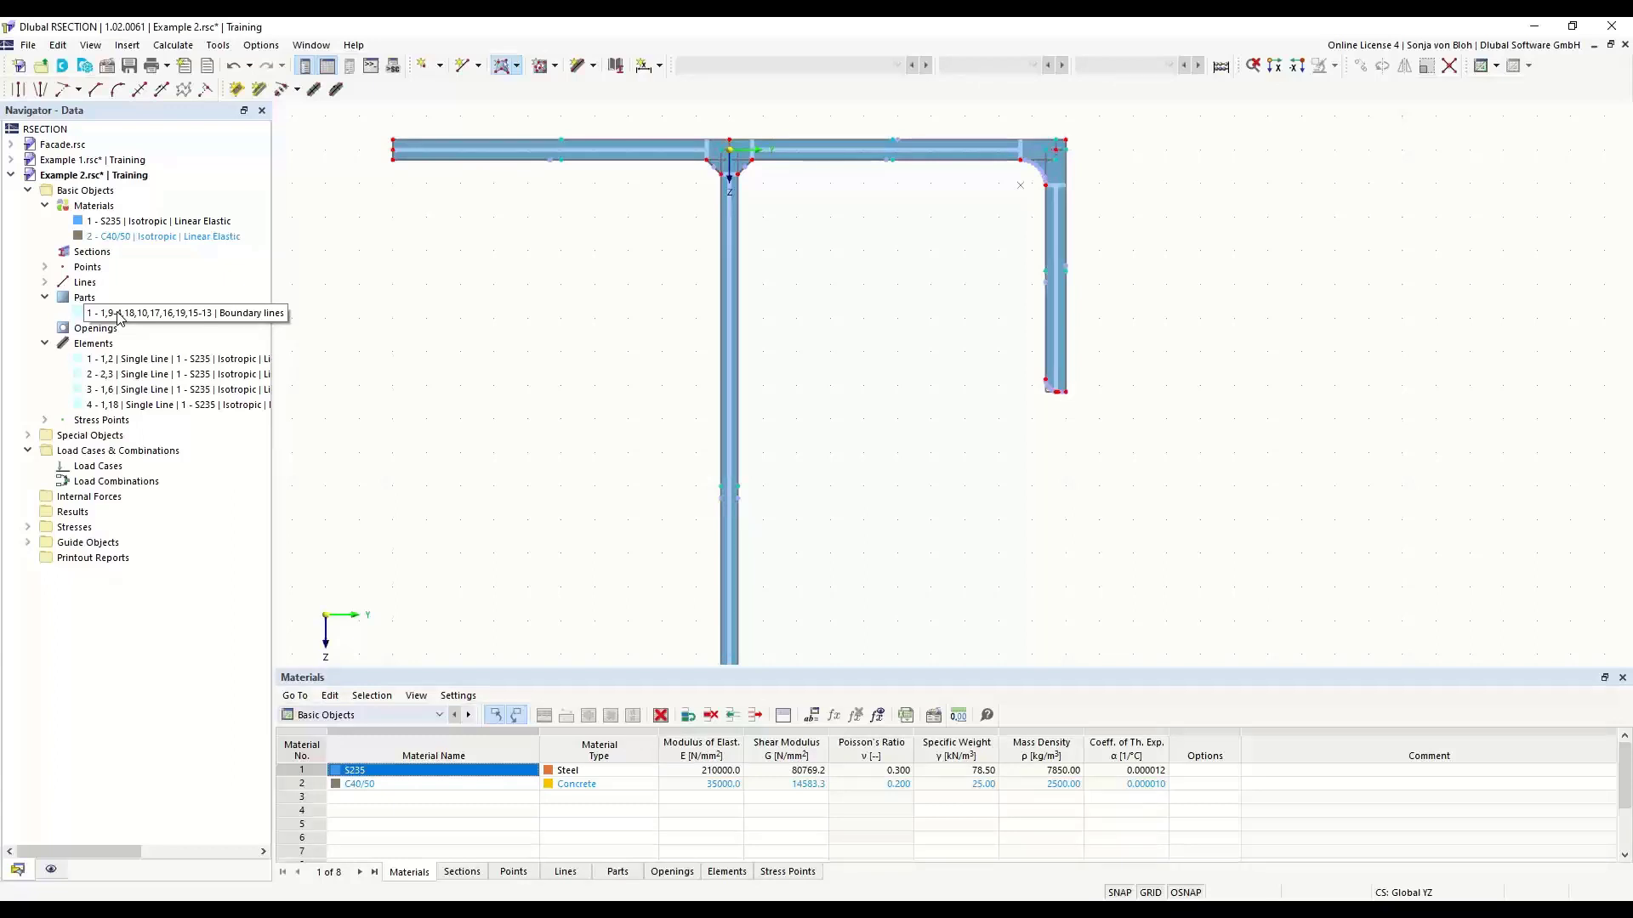
- Create two load cases, naming LC1 N and LC2 M
left_click(100, 467)
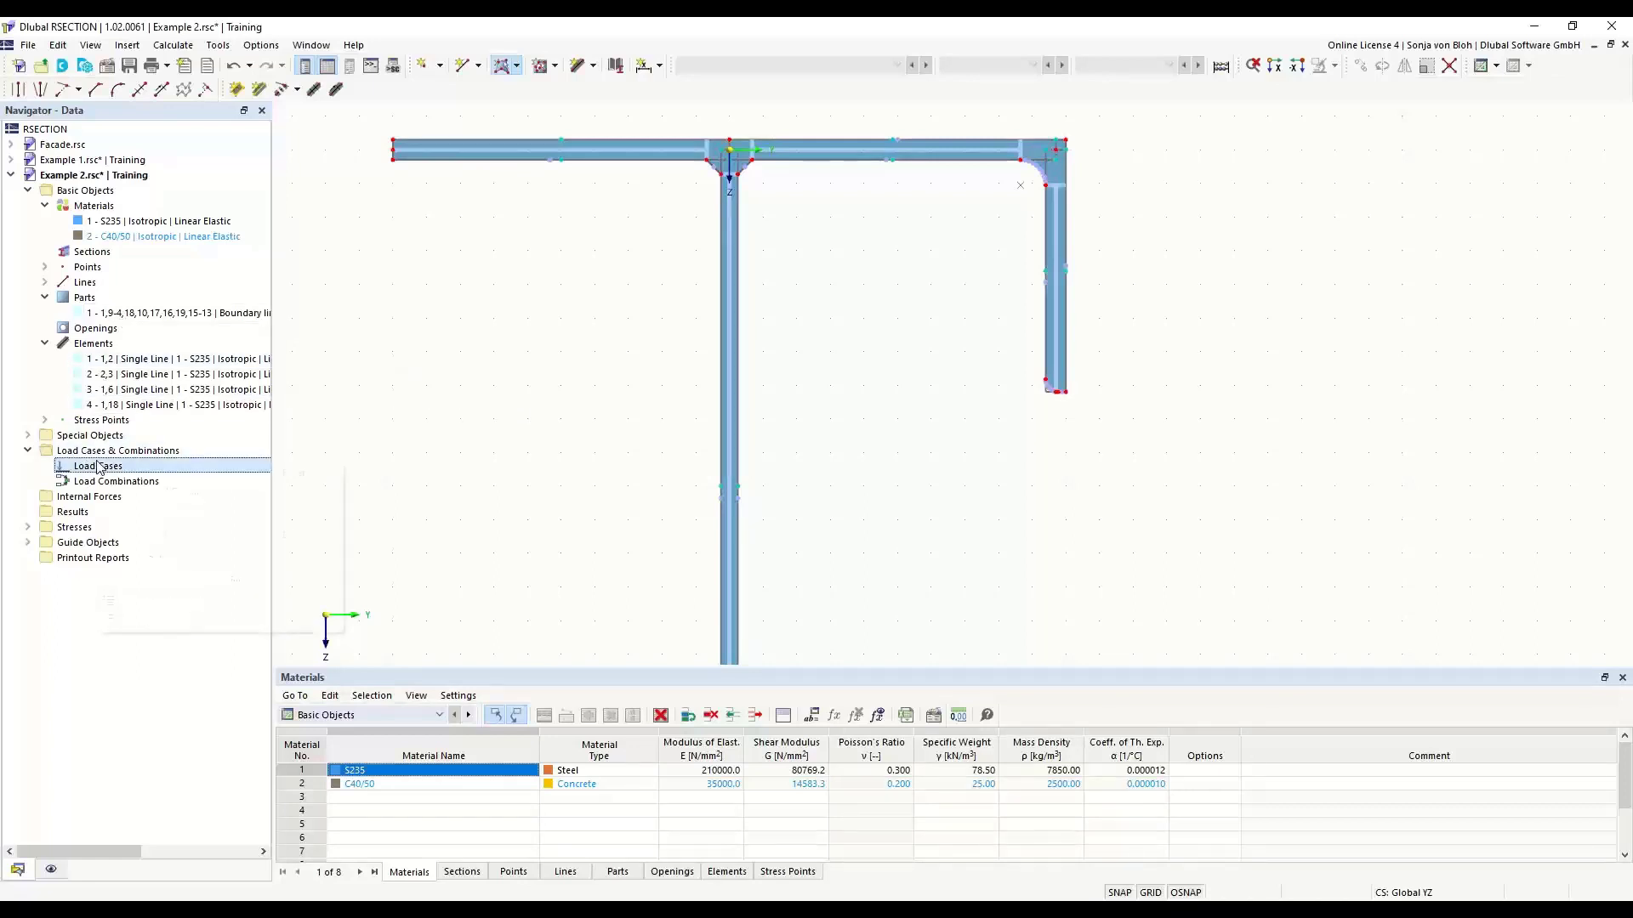
right_click(99, 467)
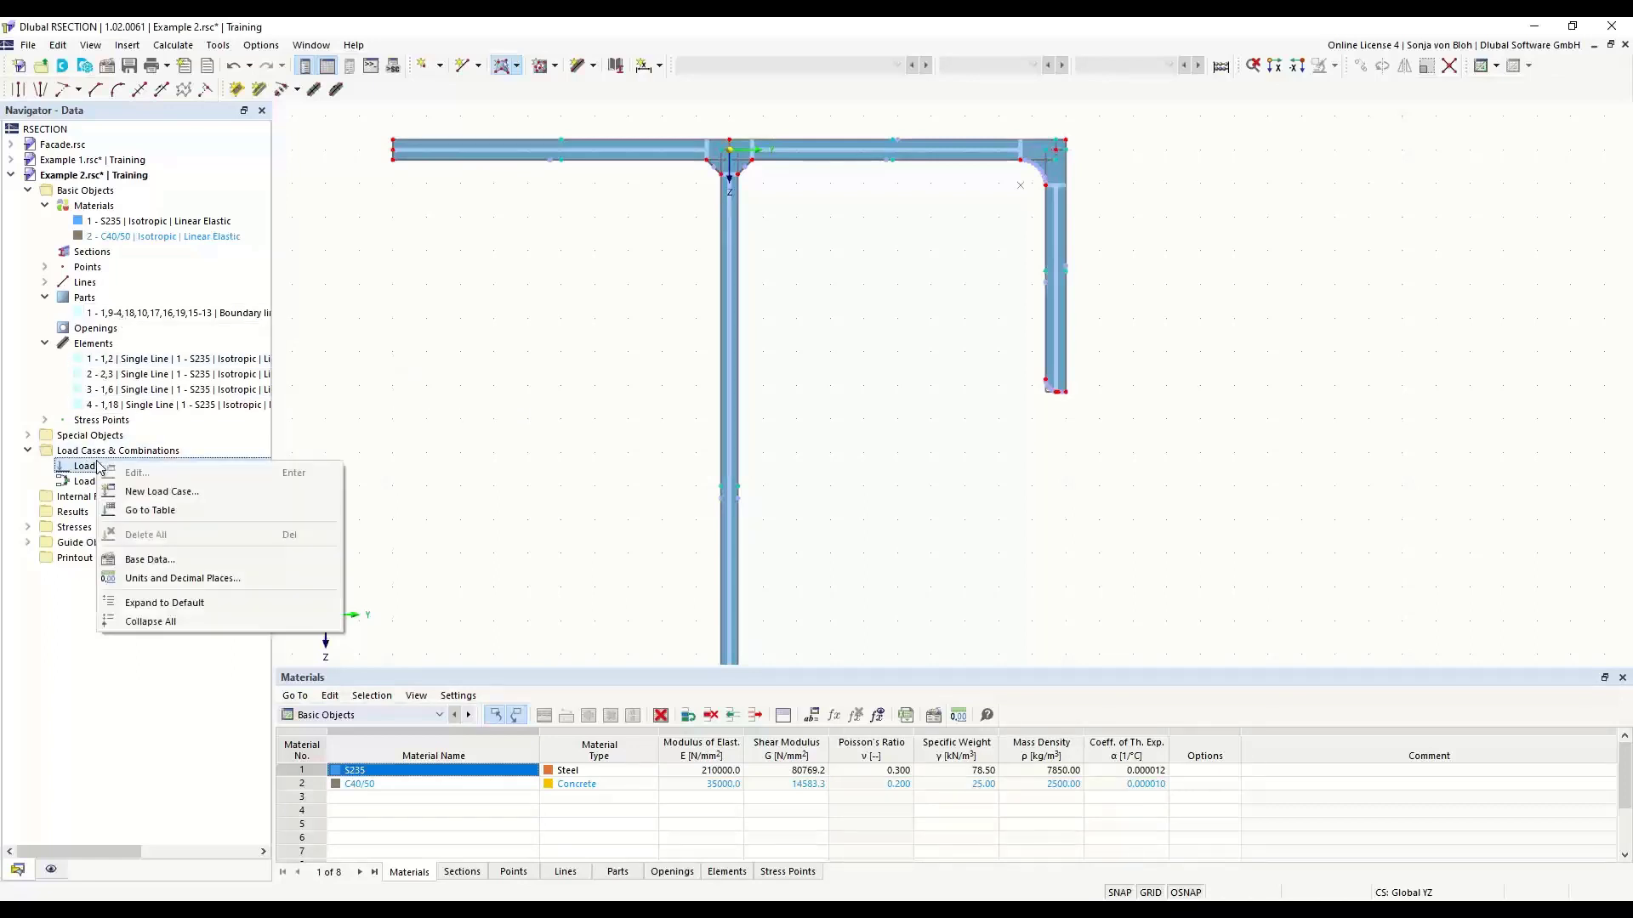
left_click(162, 491)
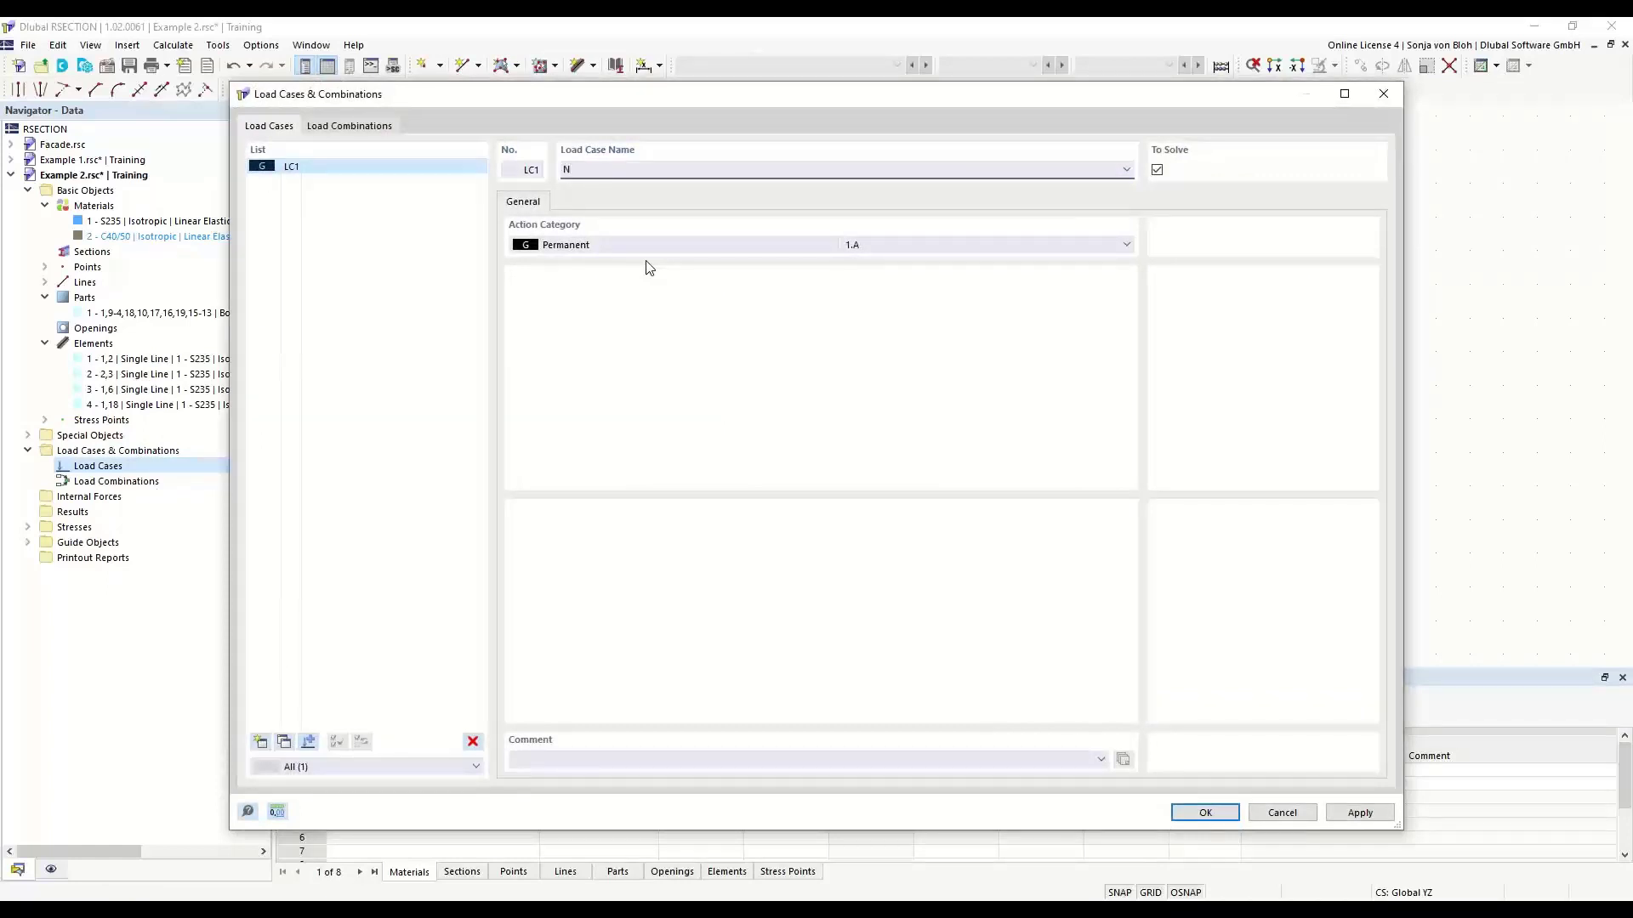
left_click(260, 743)
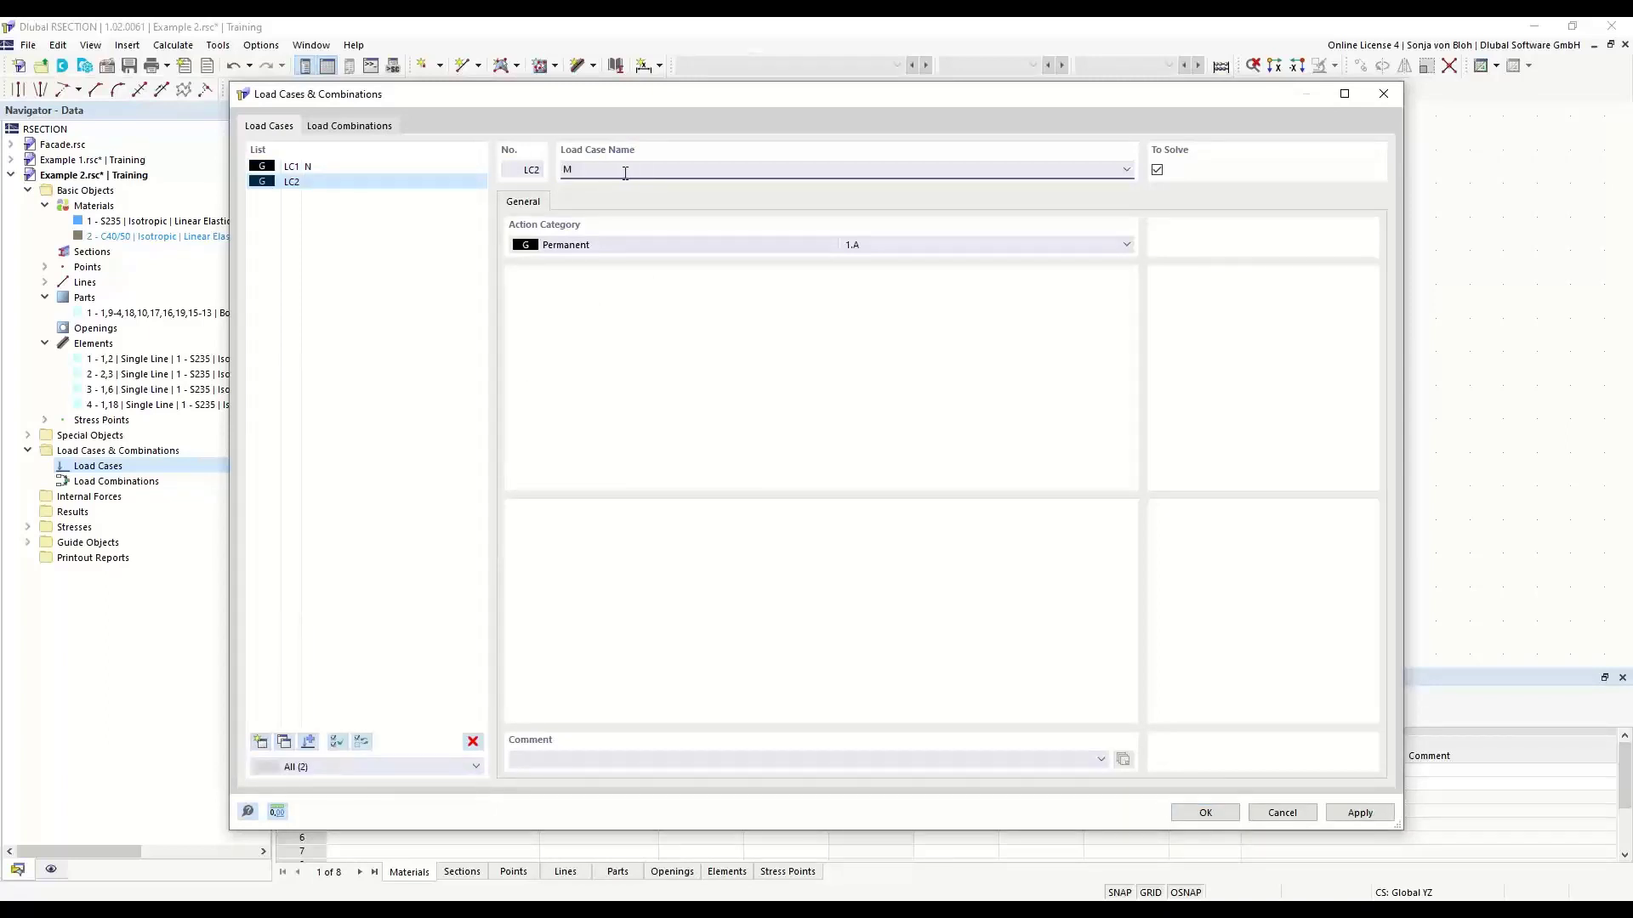
- Add a load combination containing both load cases with factor 1.00 and give it the user-defined name N + M
left_click(358, 127)
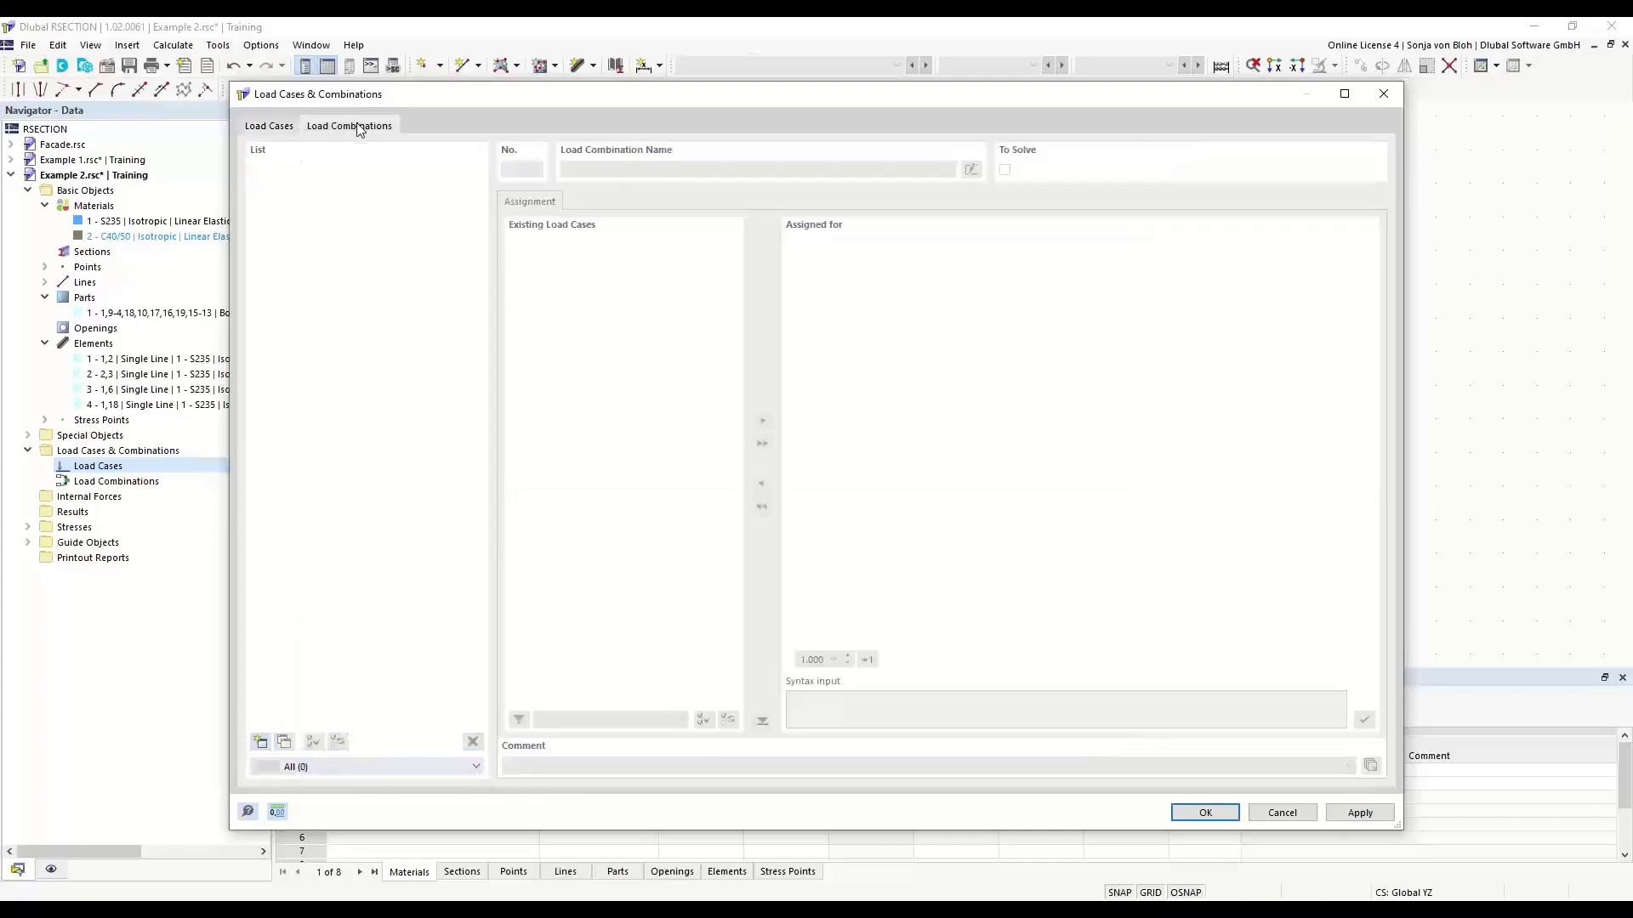
left_click(260, 742)
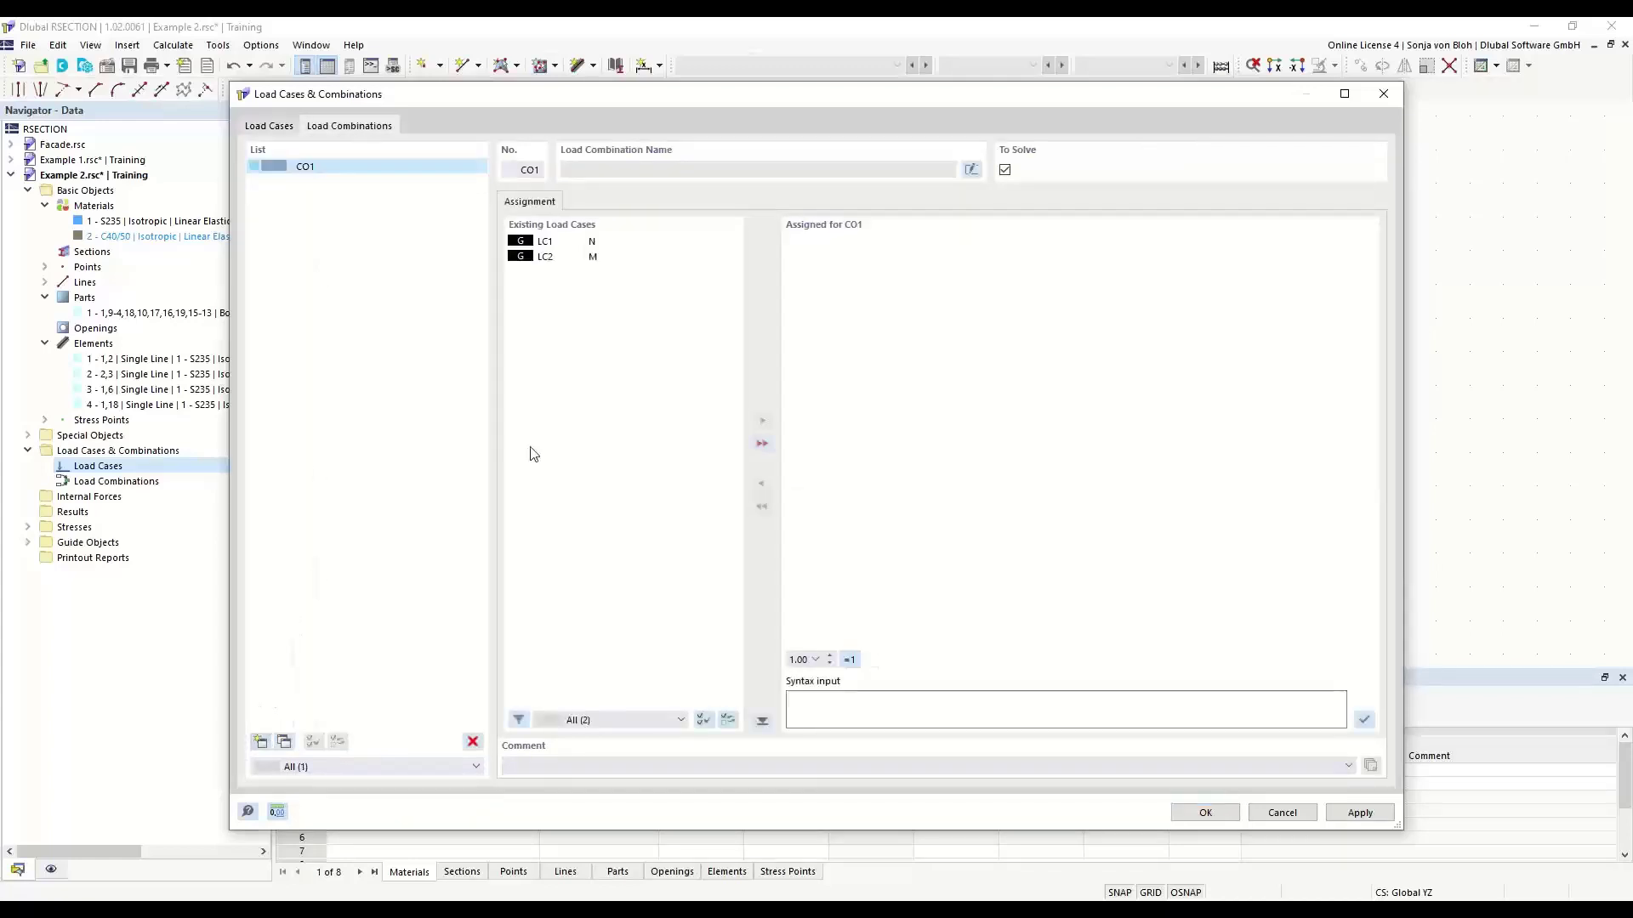
left_click(762, 444)
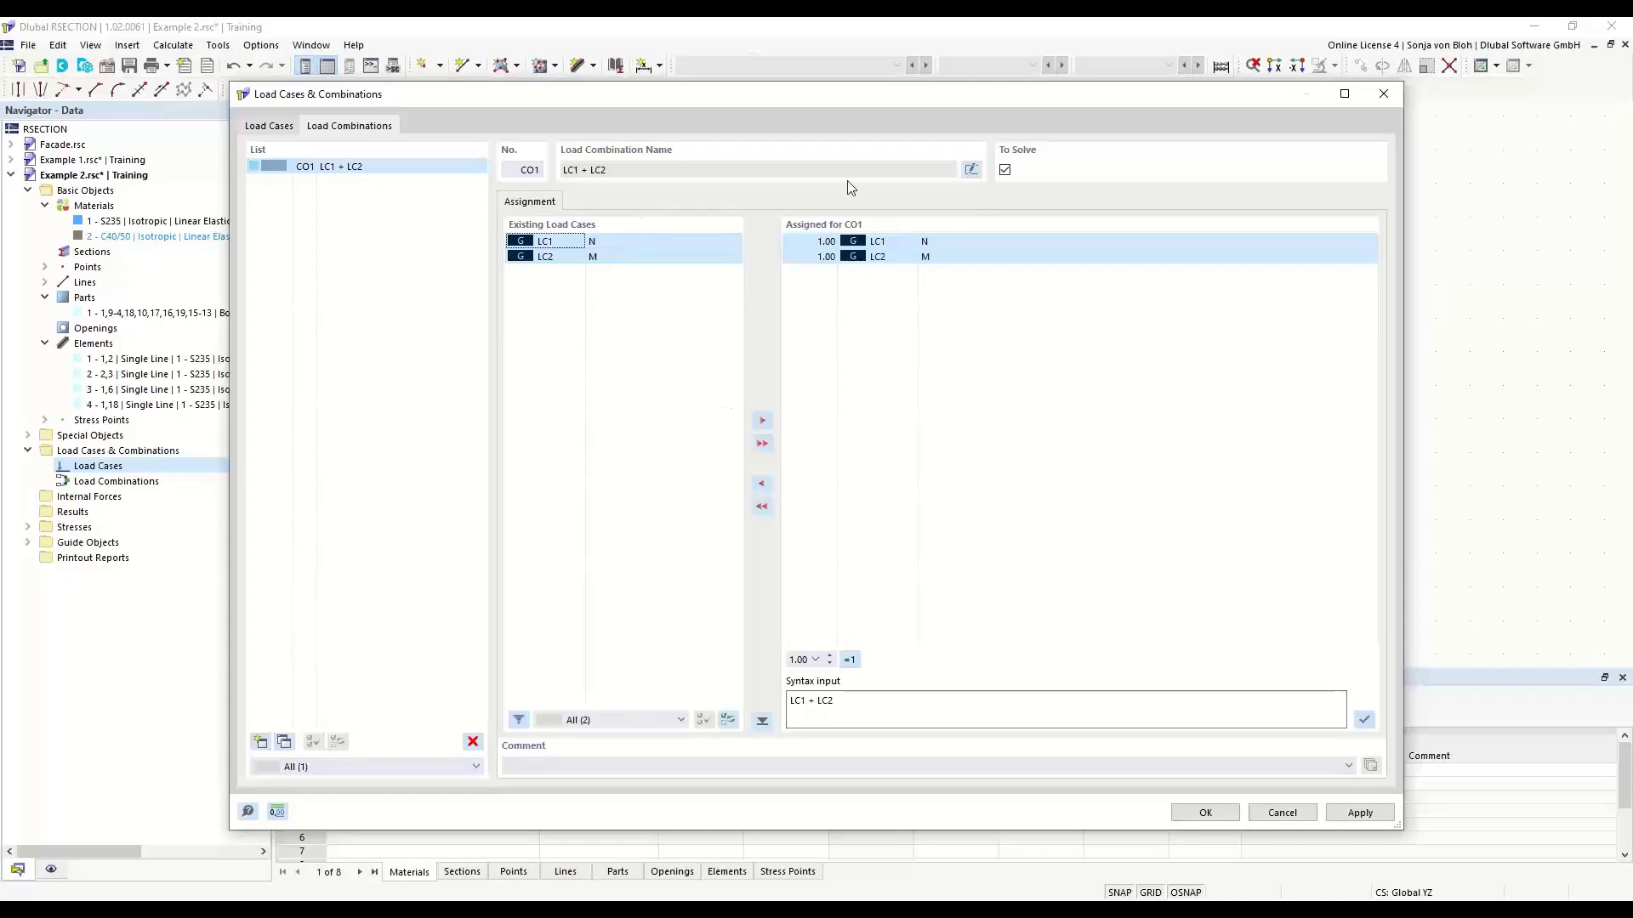
left_click(972, 169)
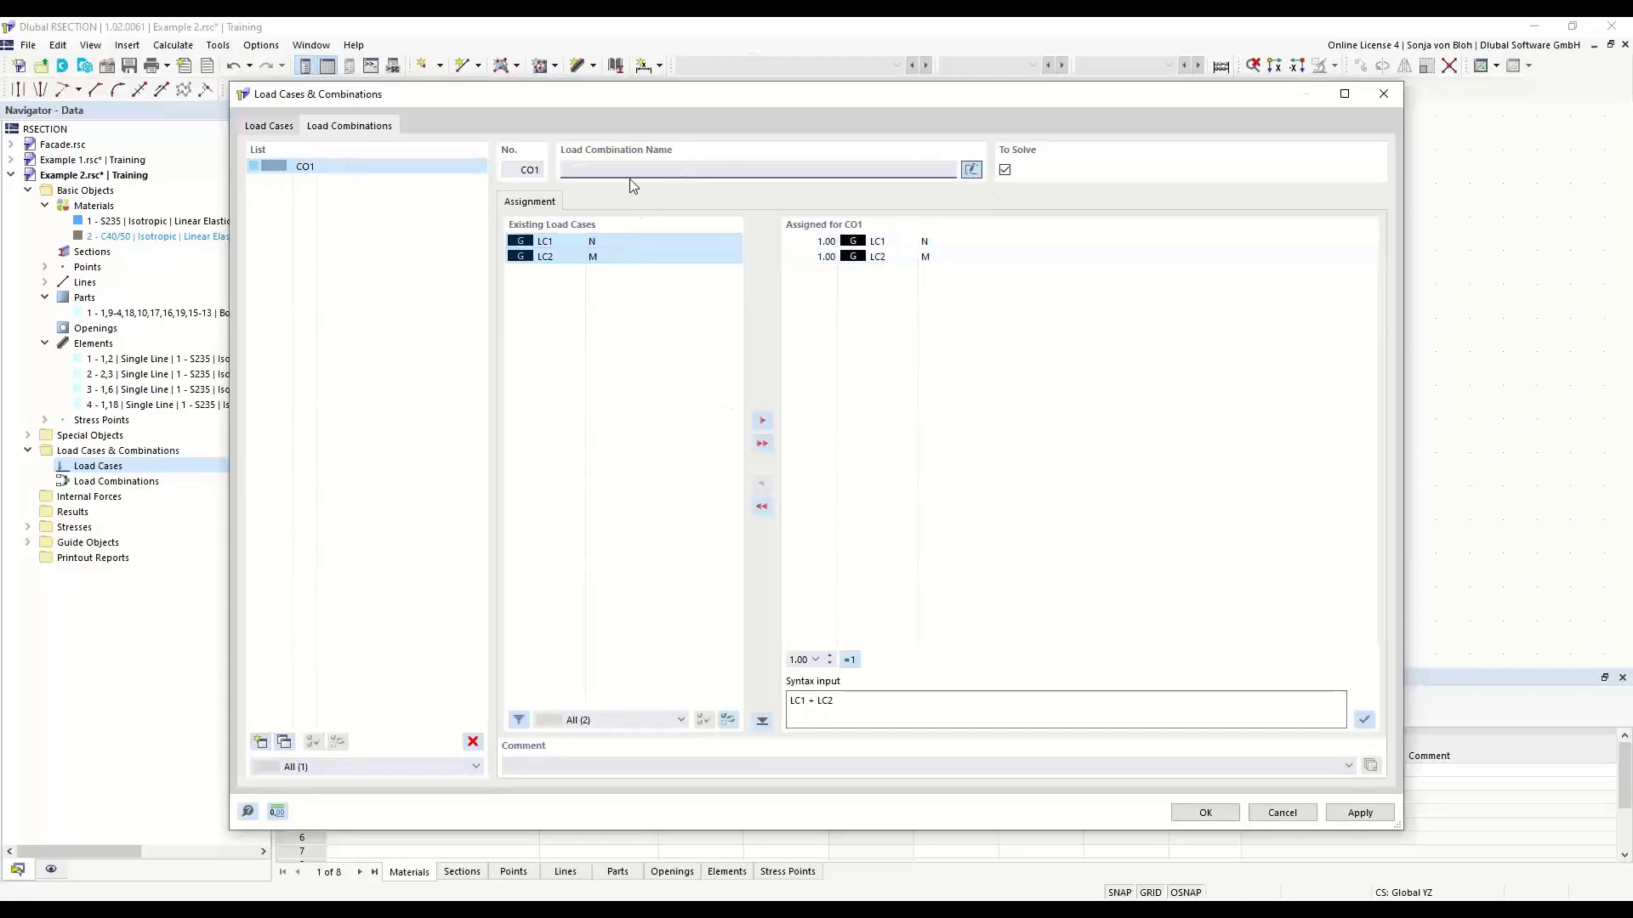
type("N + M")
left_click(1199, 819)
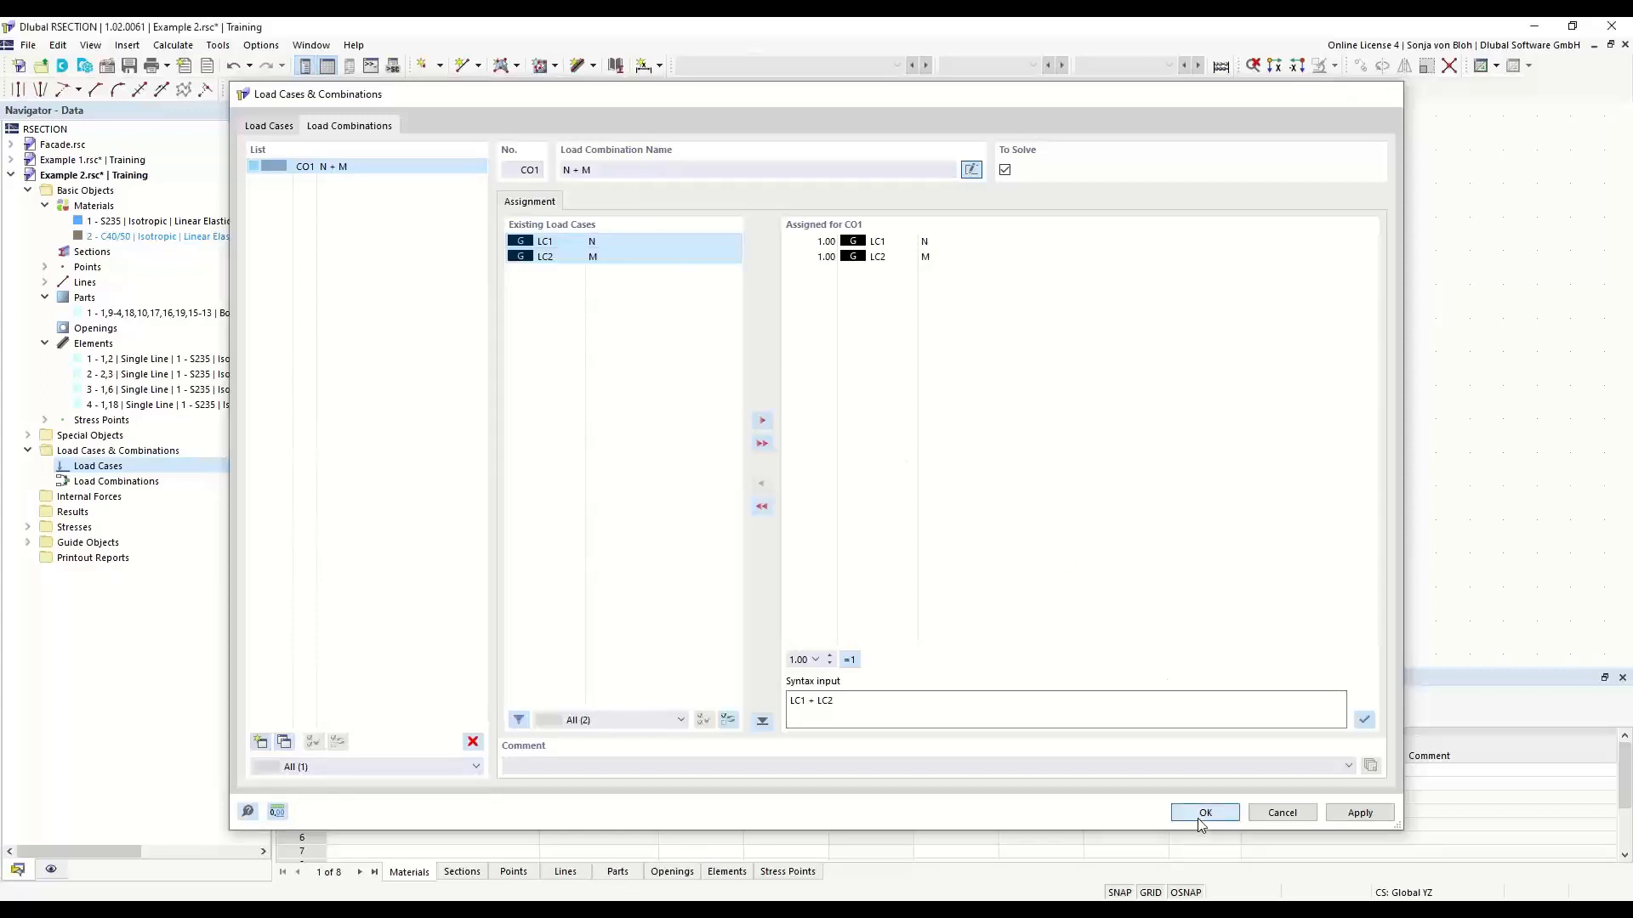
- Define the internal forces for load case LC1 on member 1 with an axial force N of -50 kN
left_click(28, 497)
left_click(45, 512)
left_click(133, 529)
double_click(133, 529)
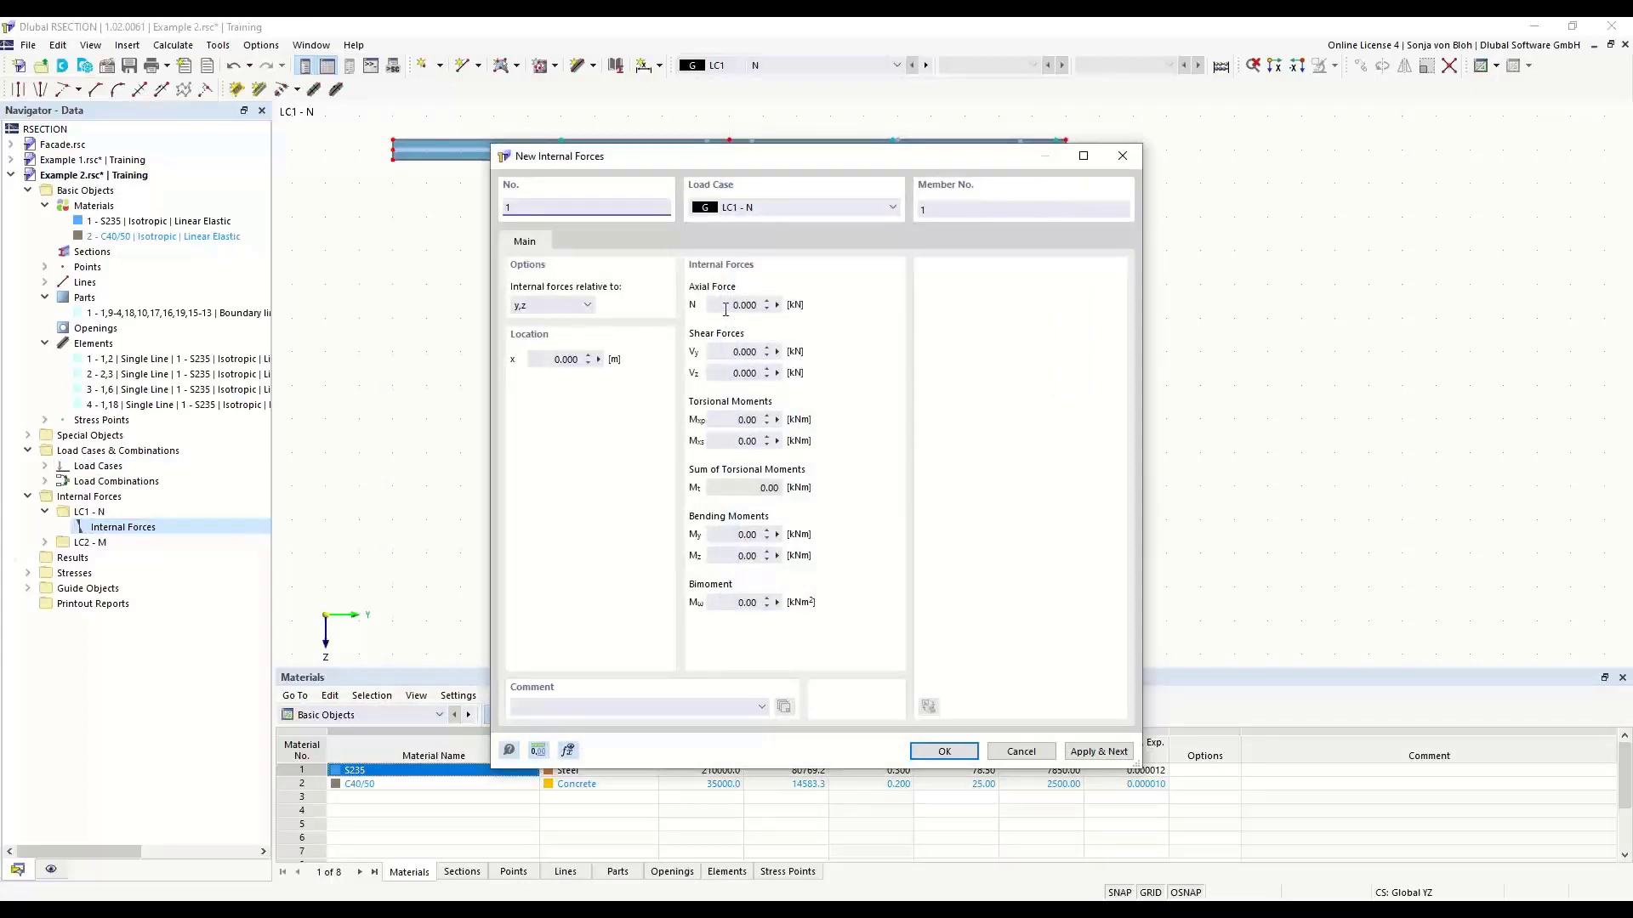
left_click(725, 307)
type("-")
left_click(1073, 754)
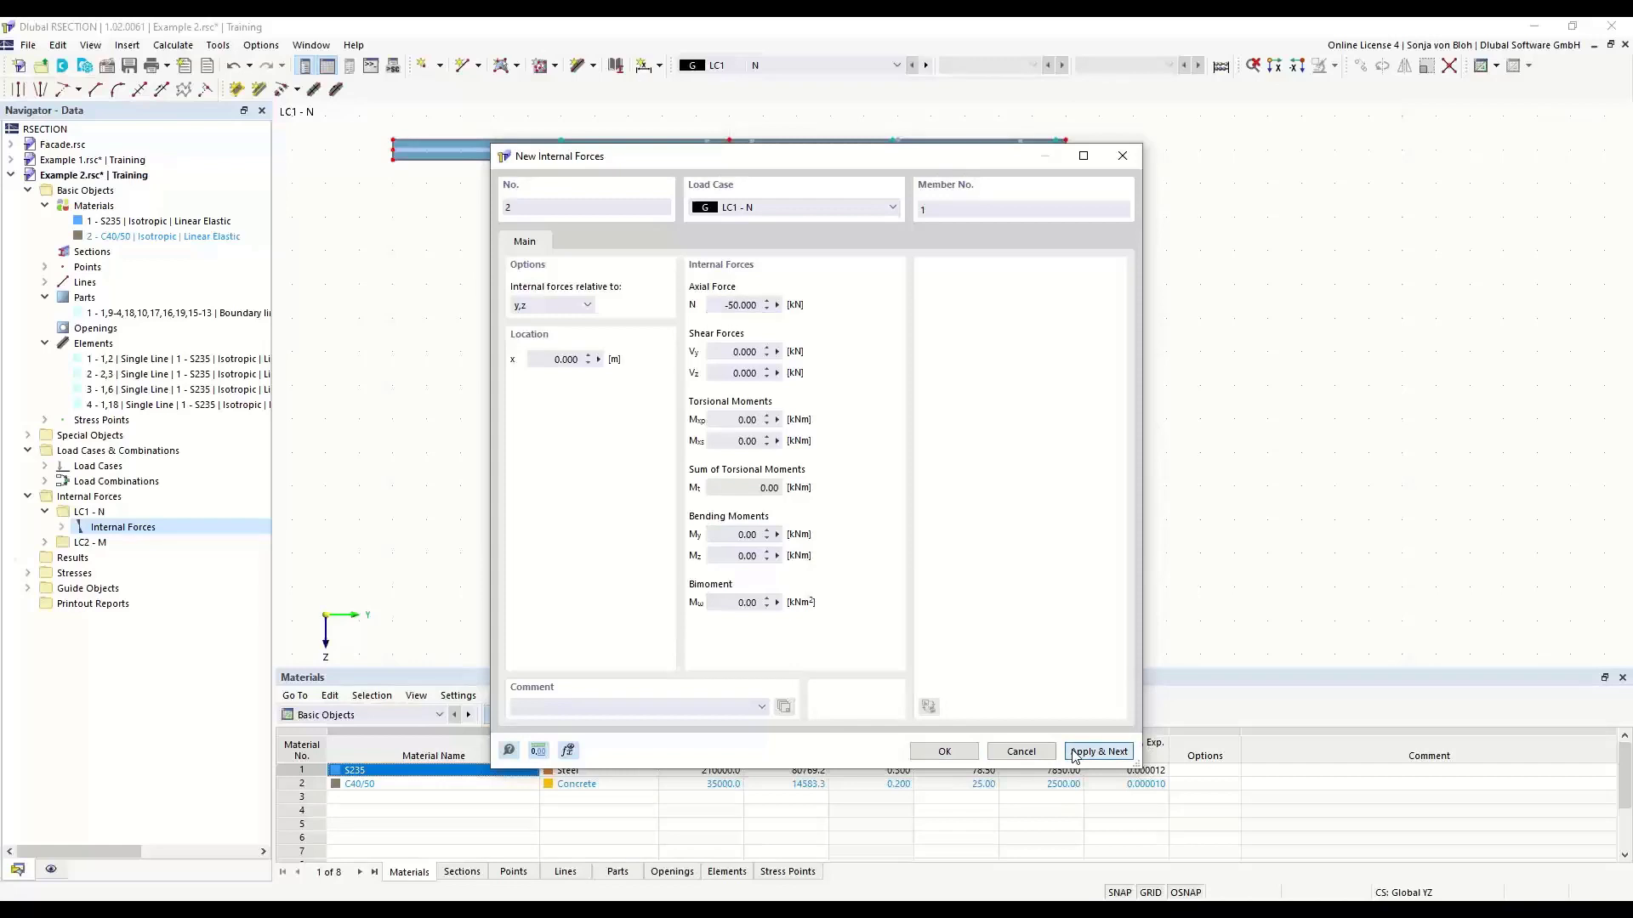
- Define the internal forces for load case LC2 with axial force 0 and bending moment My of 20 kNm
left_click(893, 207)
left_click(793, 235)
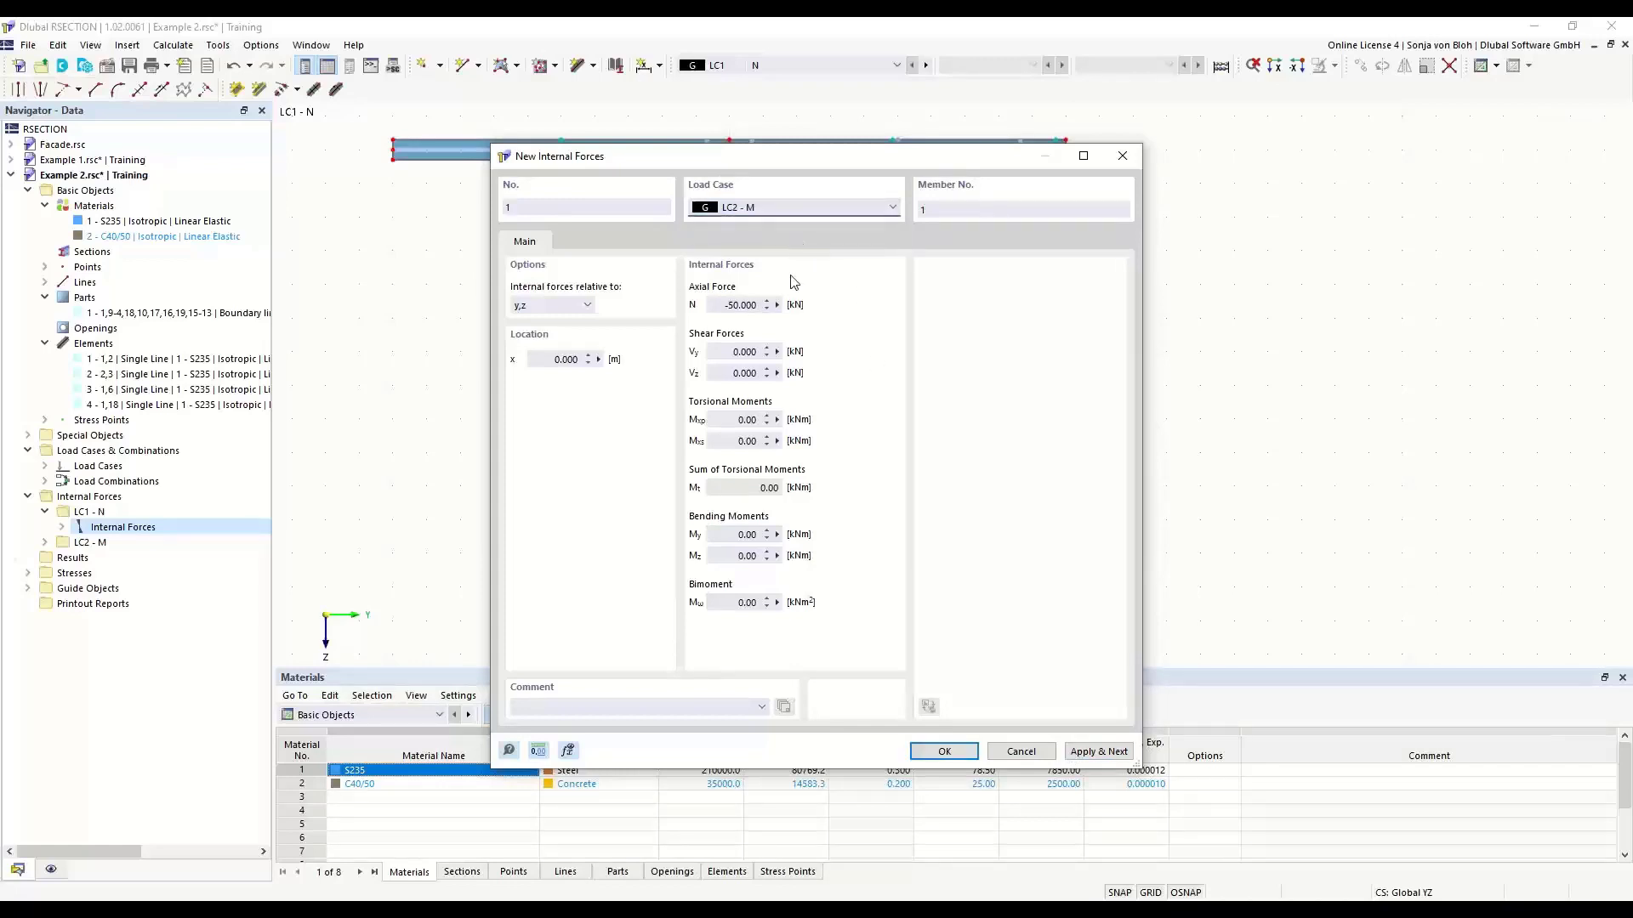
double_click(713, 304)
type("0")
double_click(727, 534)
type("20")
left_click(944, 752)
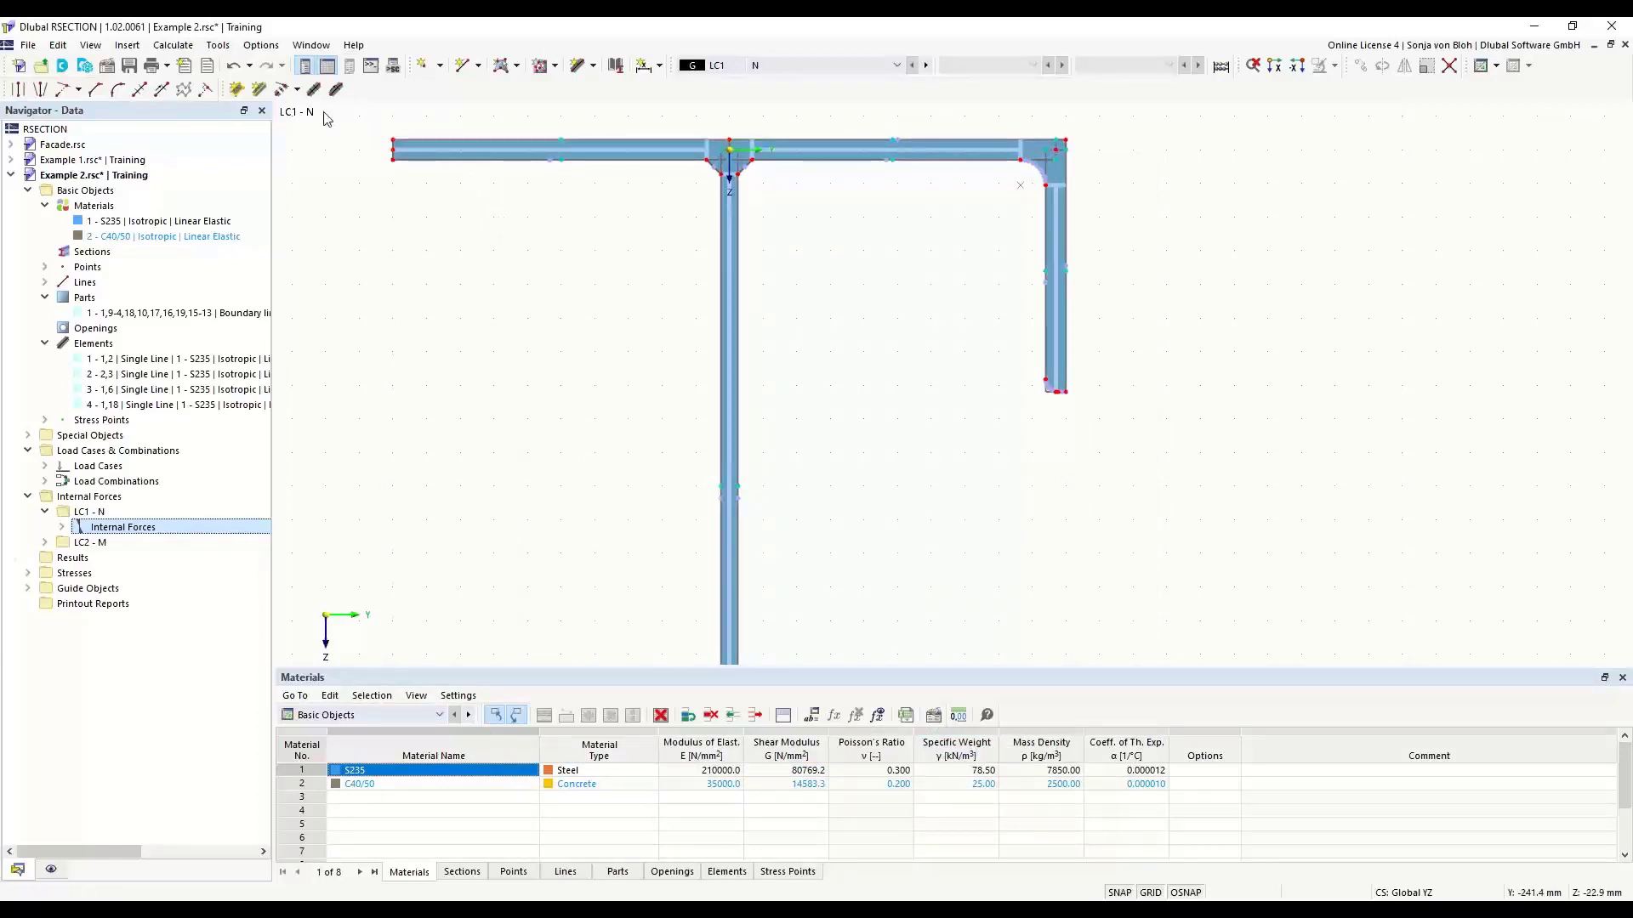
- Calculate the section and switch off the isoband display so the results are drawn as diagrams along the elements
left_click(174, 45)
left_click(209, 63)
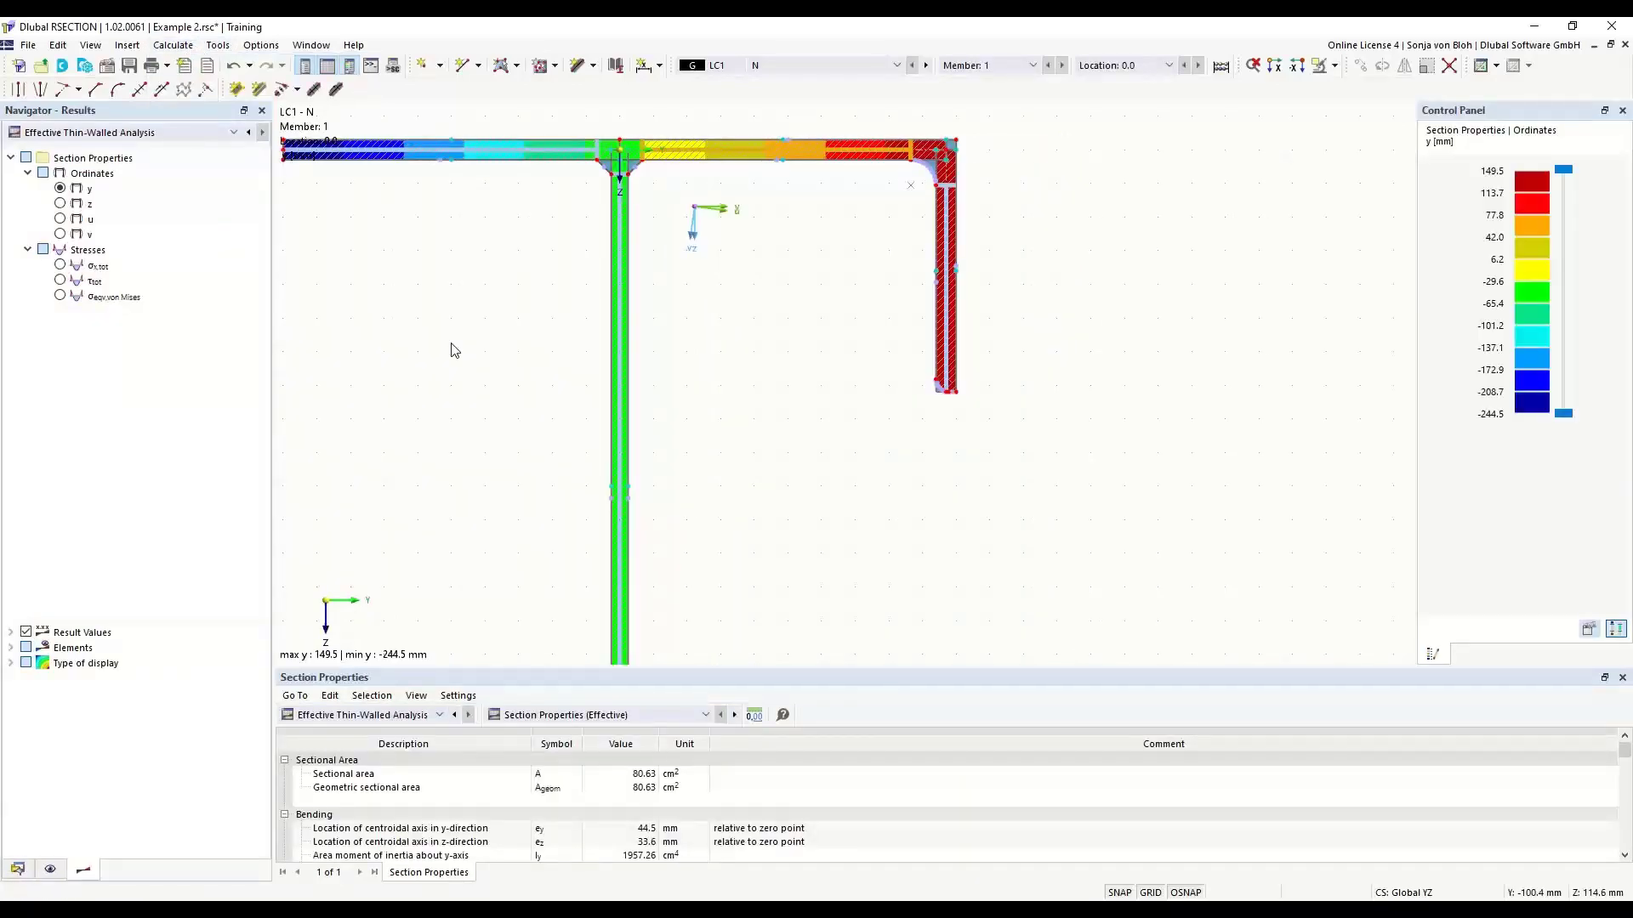
scroll(621, 281, "down", 4)
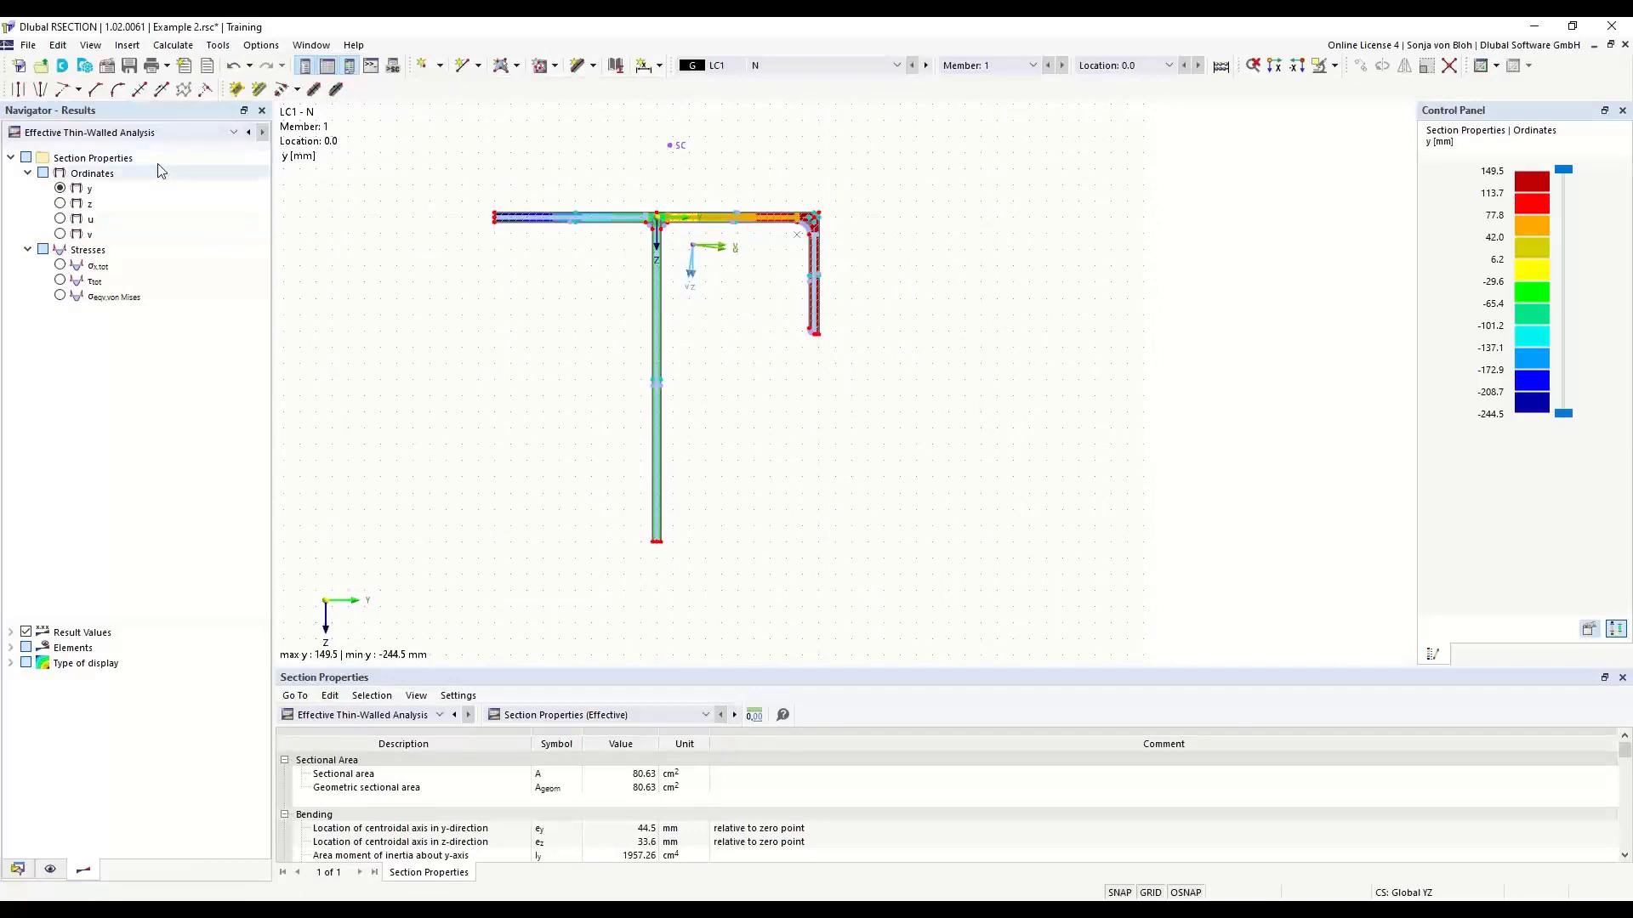
left_click(10, 665)
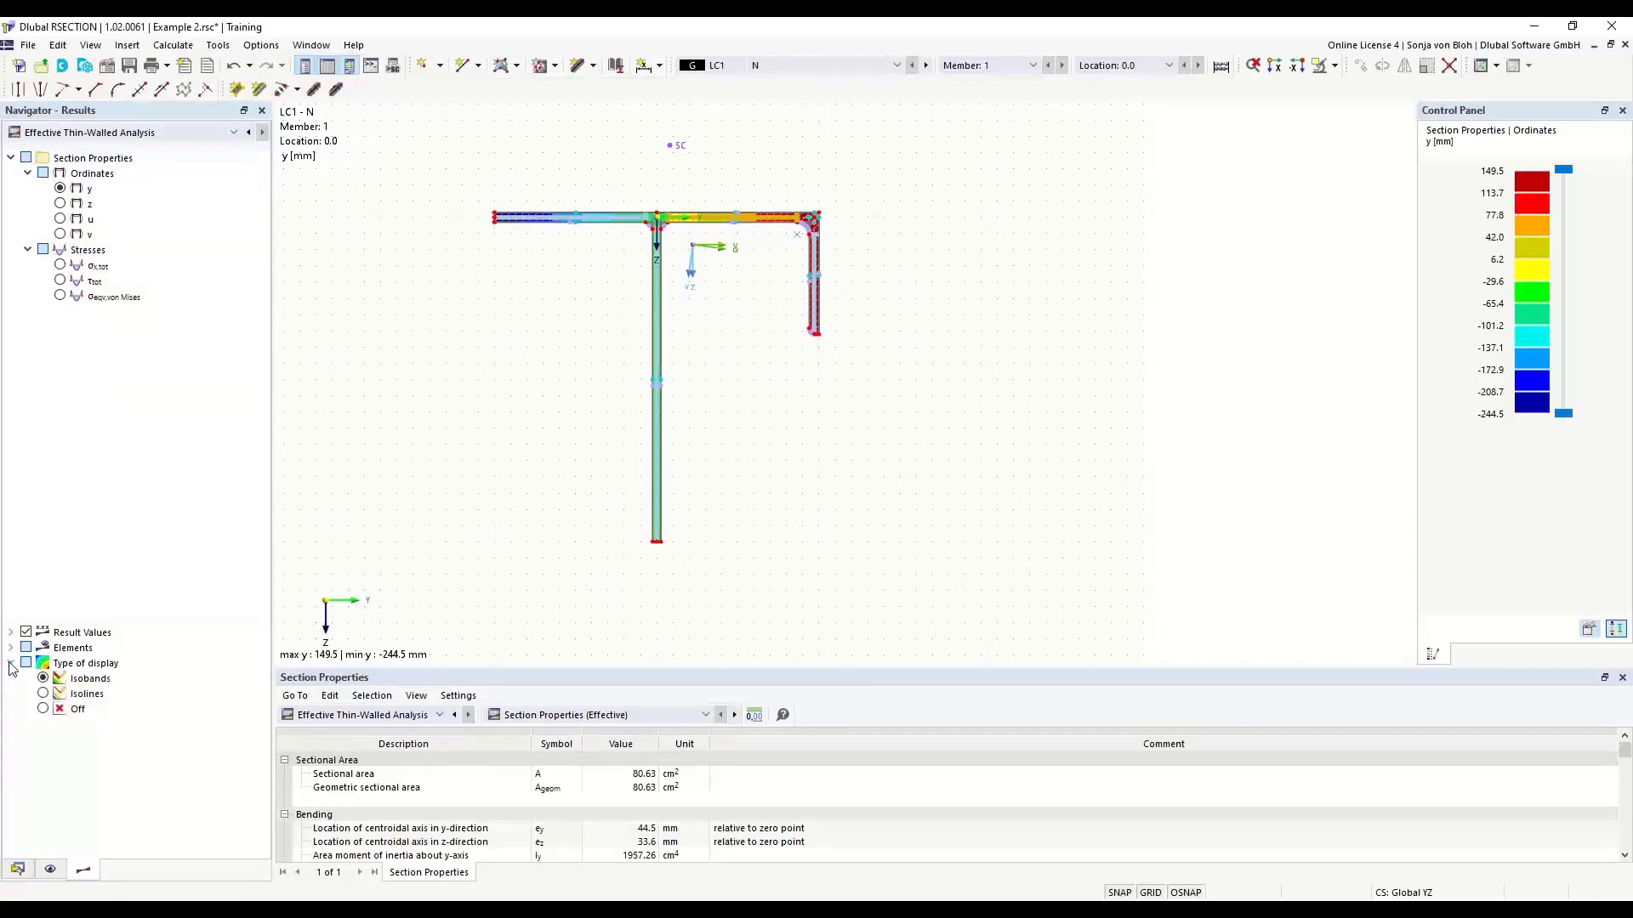
left_click(43, 709)
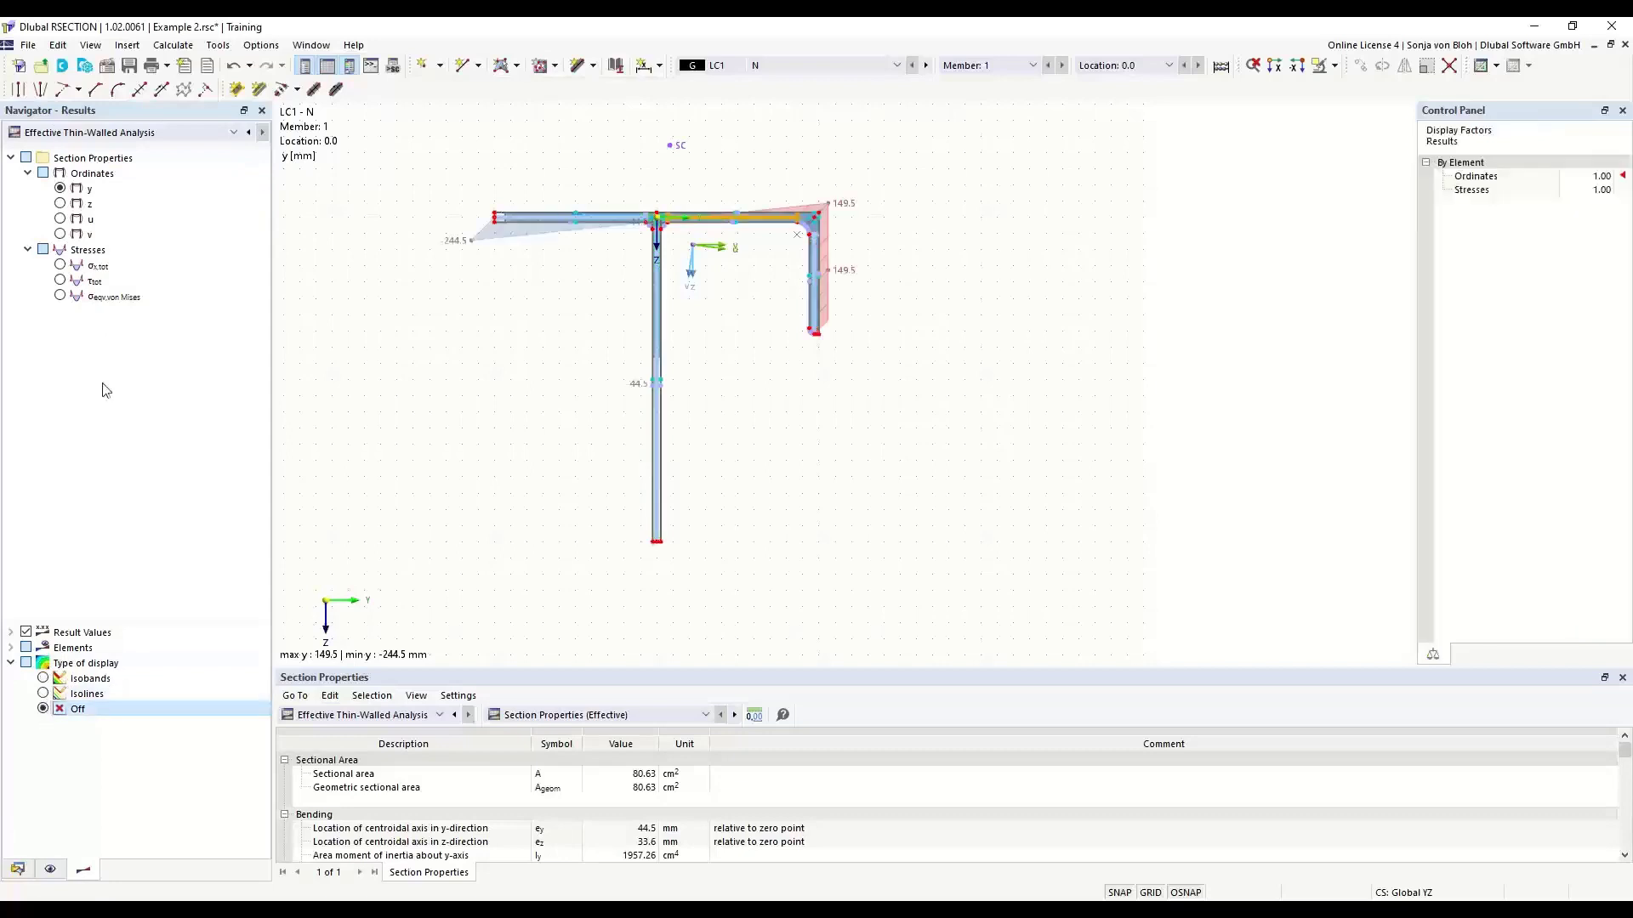
- Display the total normal stress σx,tot for load case LC1 on the section
left_click(59, 267)
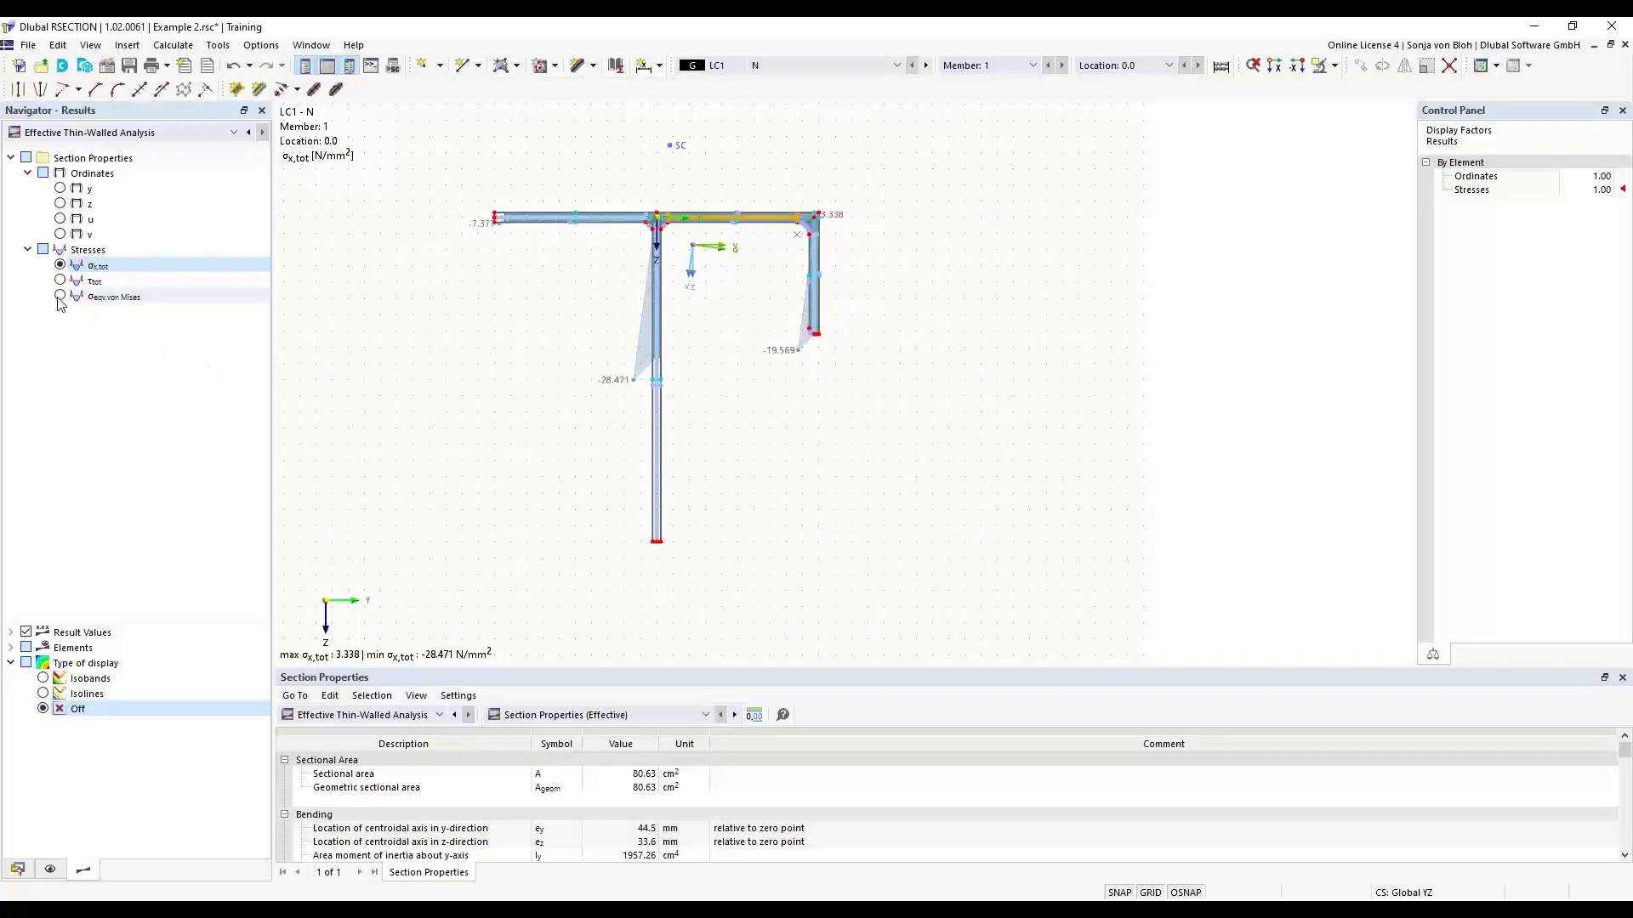
middle_click_drag(449, 266, 474, 298)
scroll(665, 340, "up", 3)
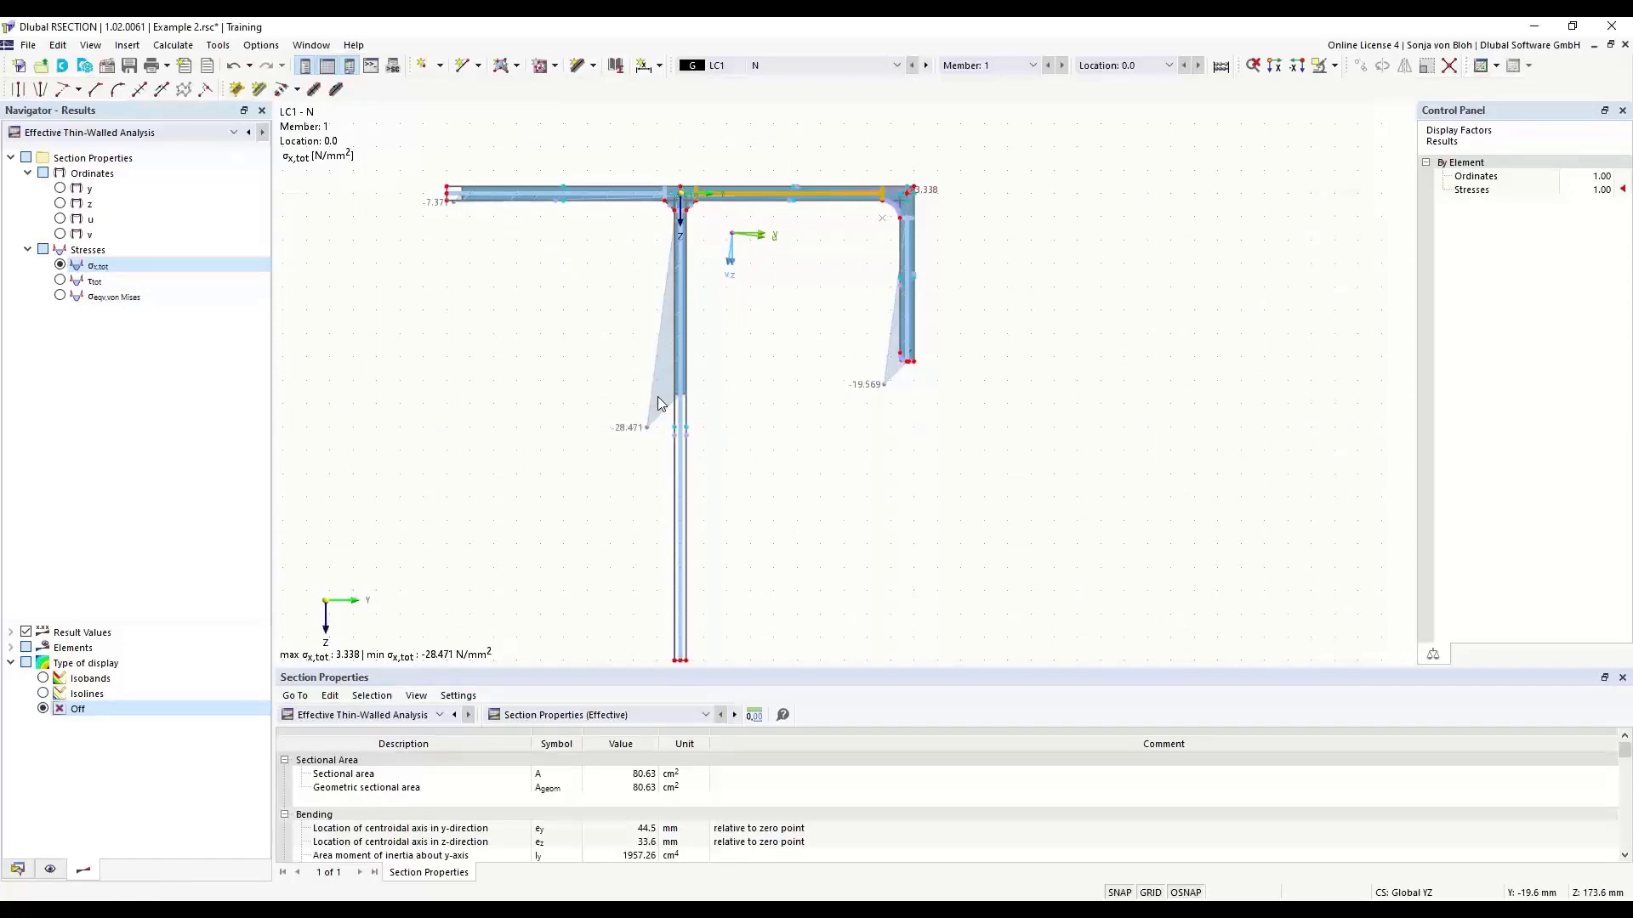
- Enlarge the results table and examine the section classification according to EN 1993-1-1, including the overall class
left_click_drag(588, 669, 589, 502)
left_click(707, 550)
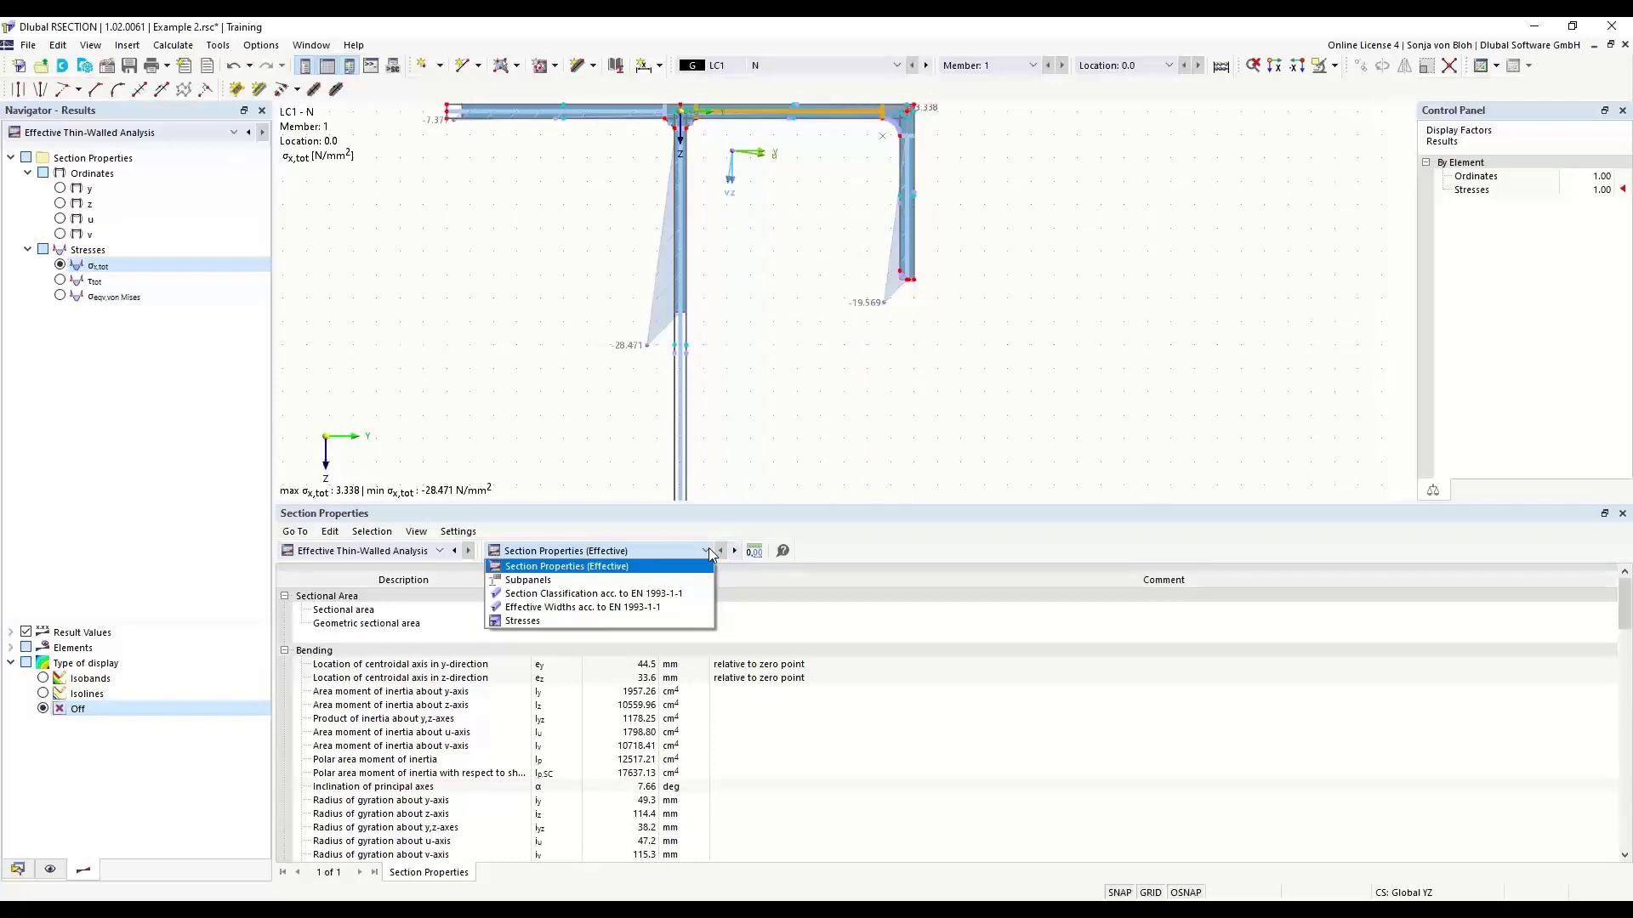
left_click(633, 594)
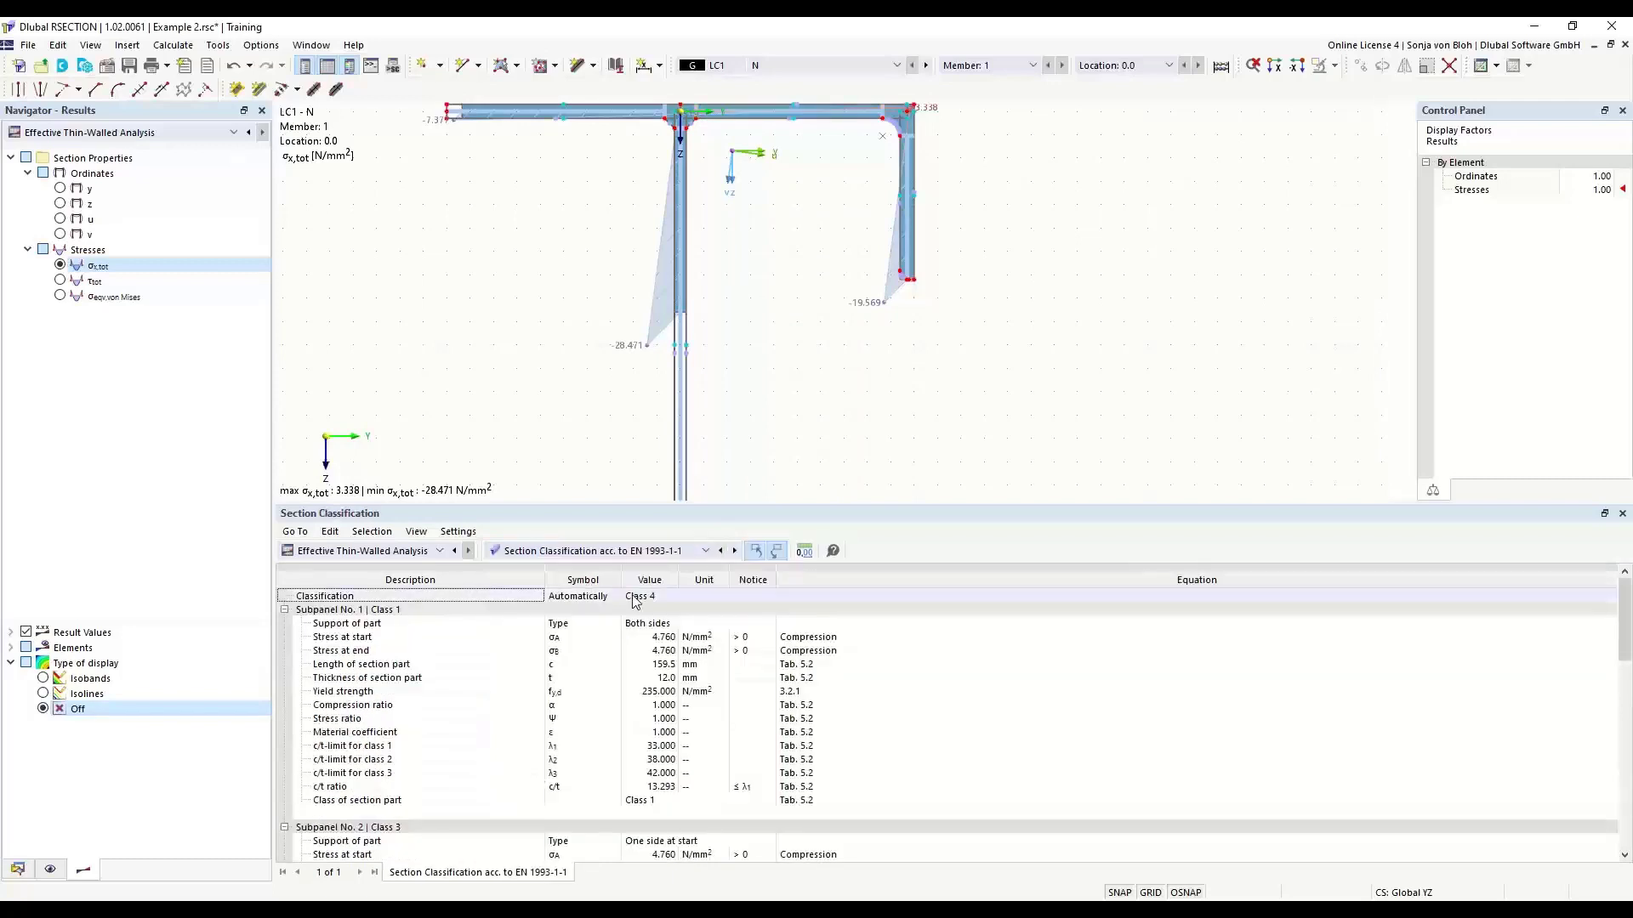
left_click(660, 597)
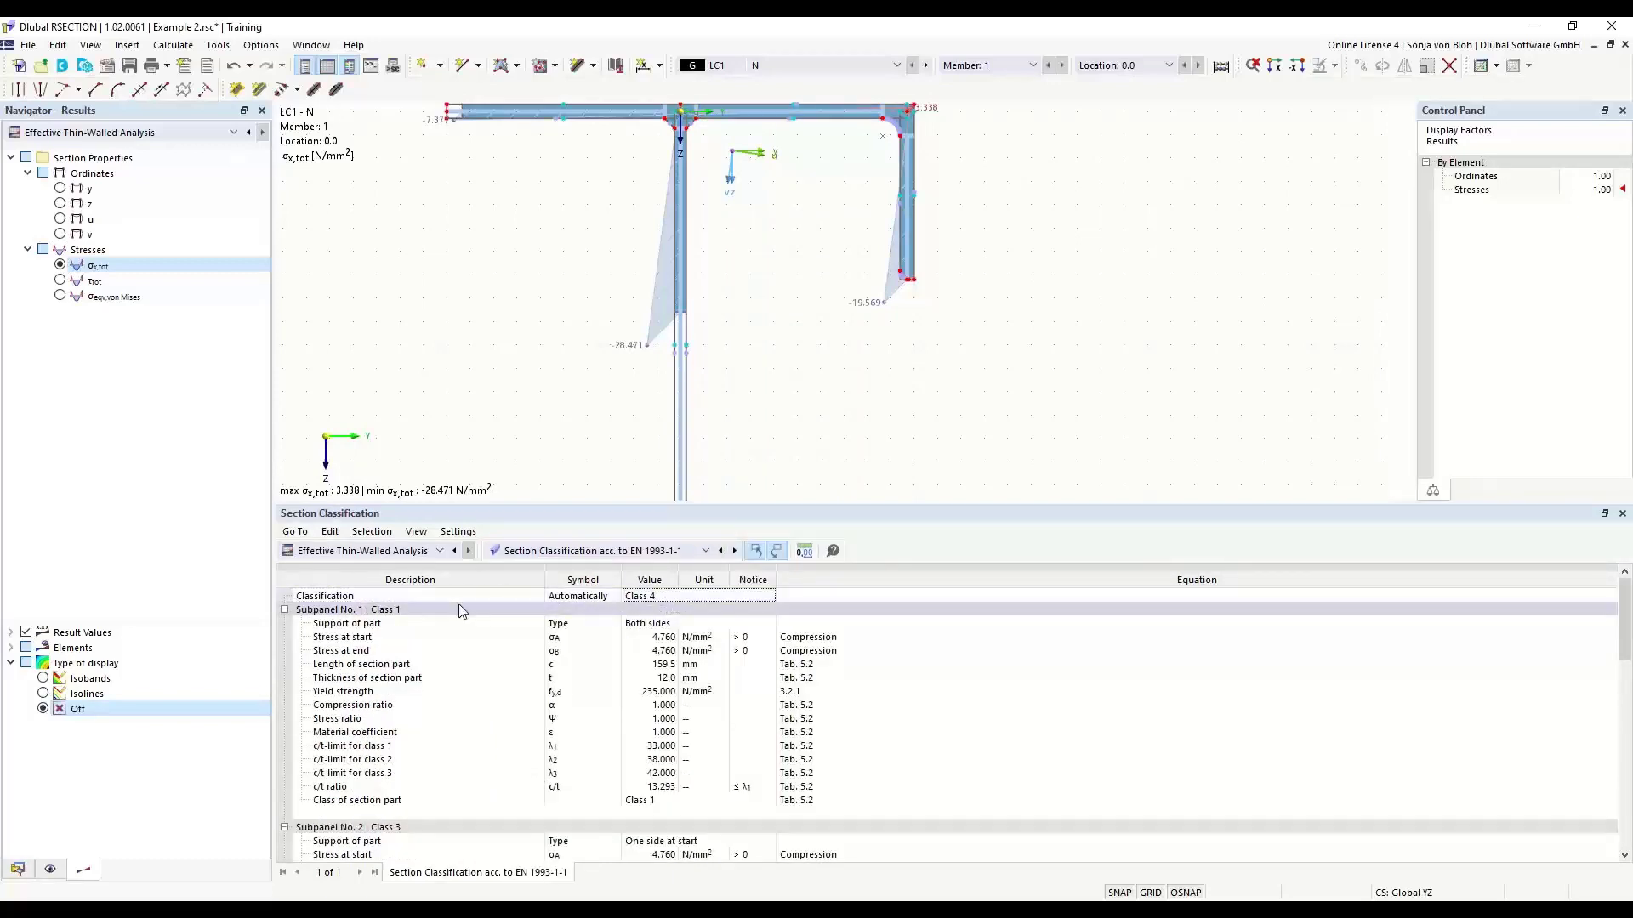
- Examine the effective widths according to EN 1993-1-1 for the long vertical web, then shrink the results table again
left_click(592, 552)
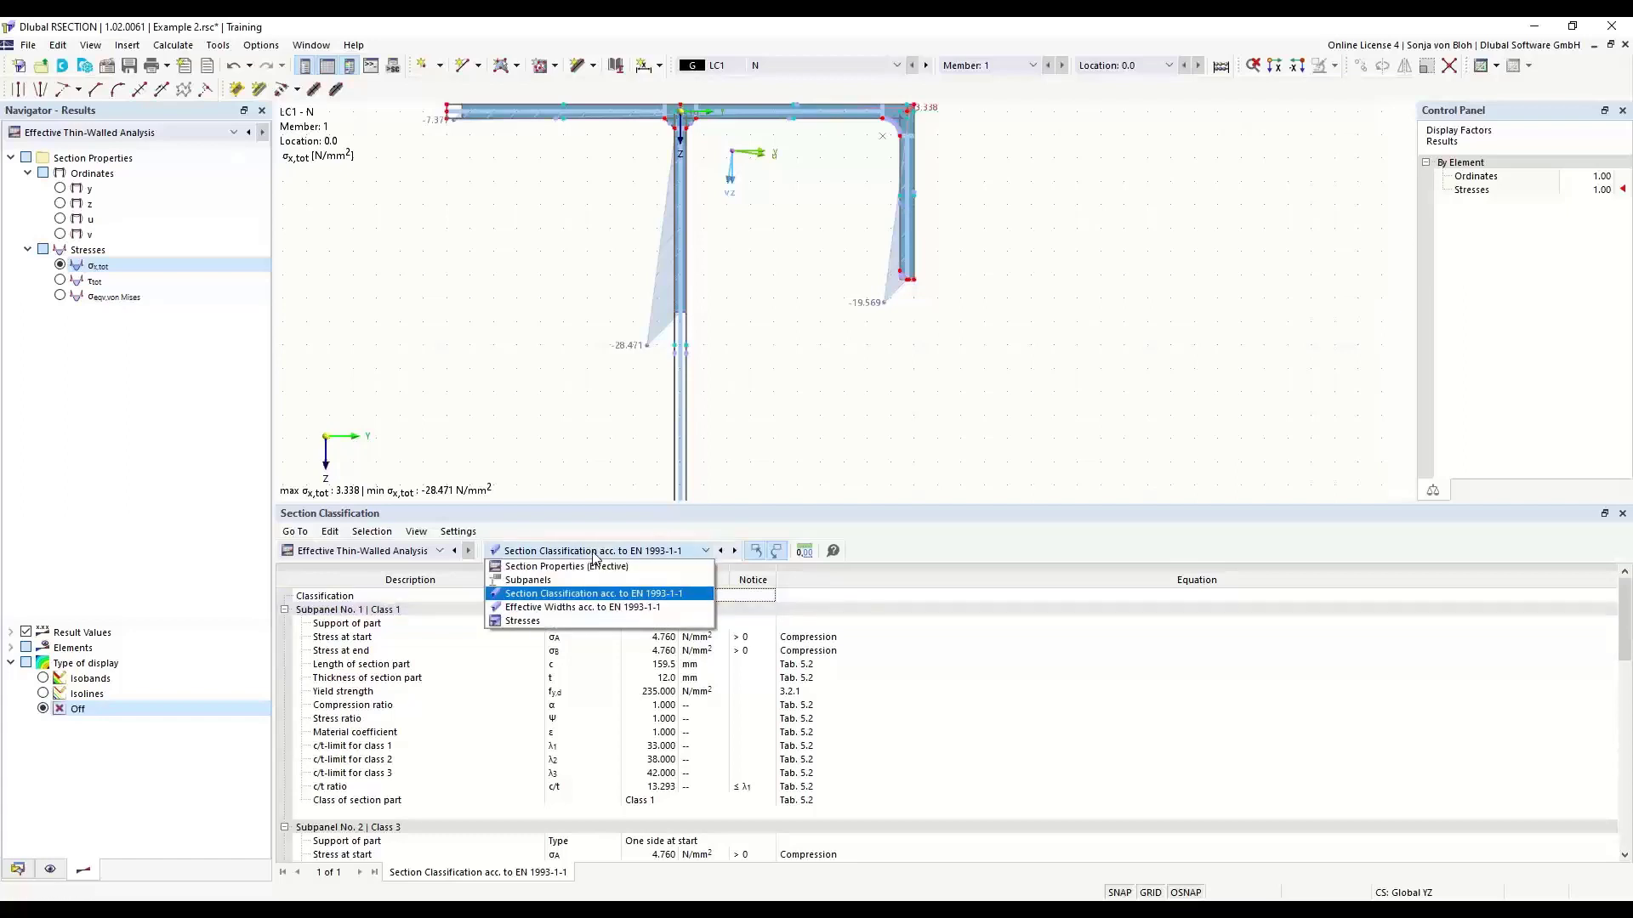
left_click(567, 607)
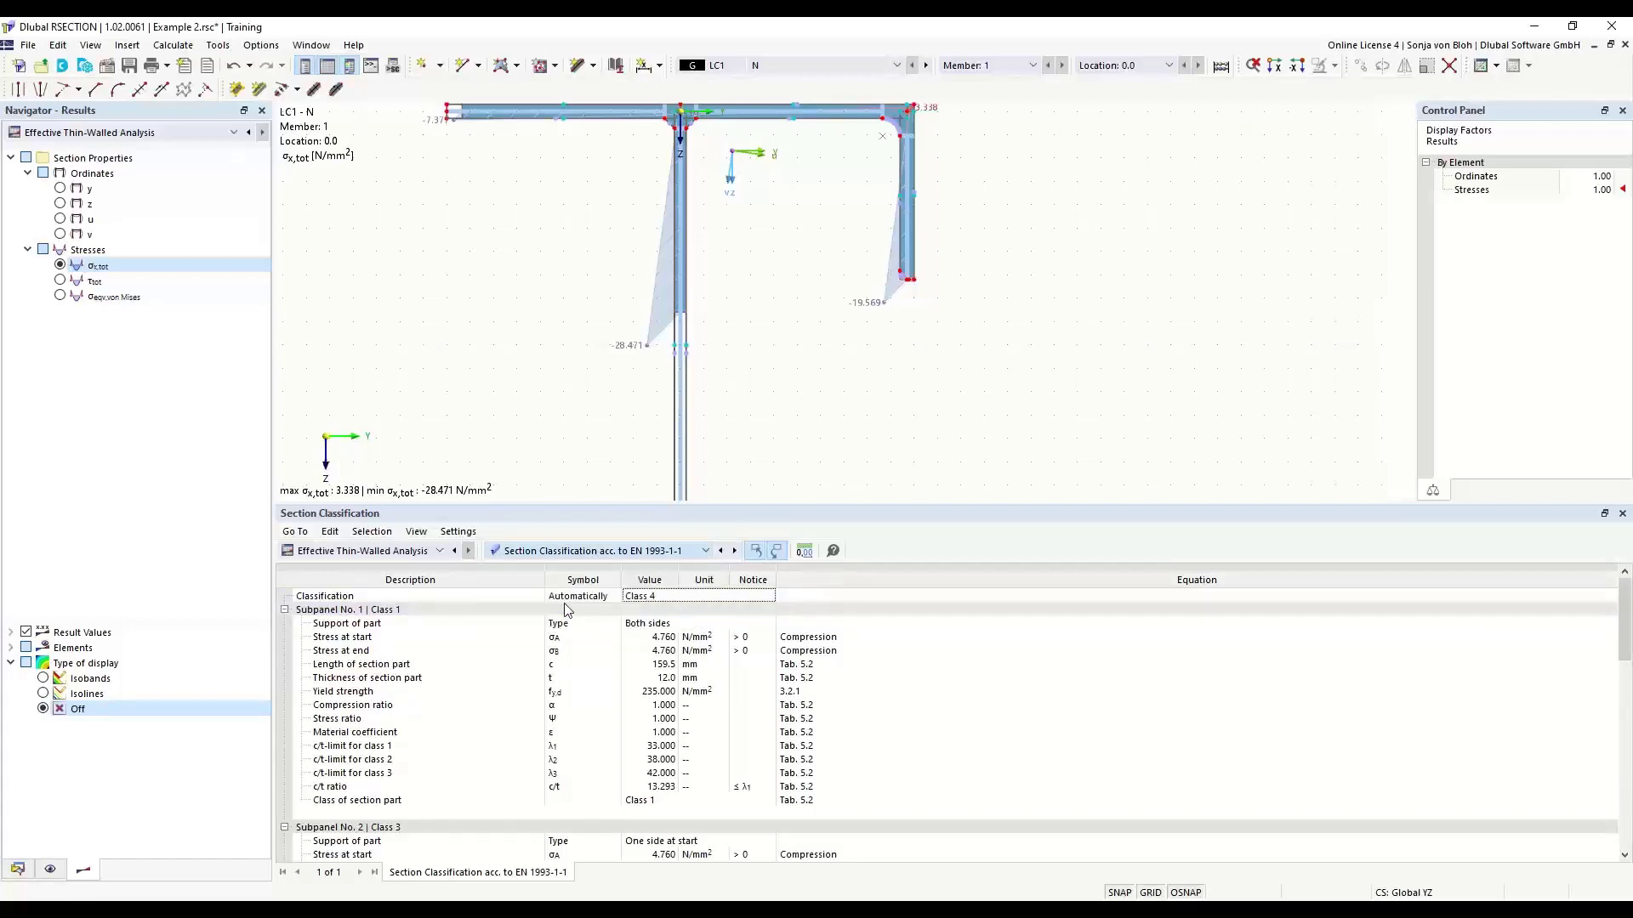
left_click(680, 434)
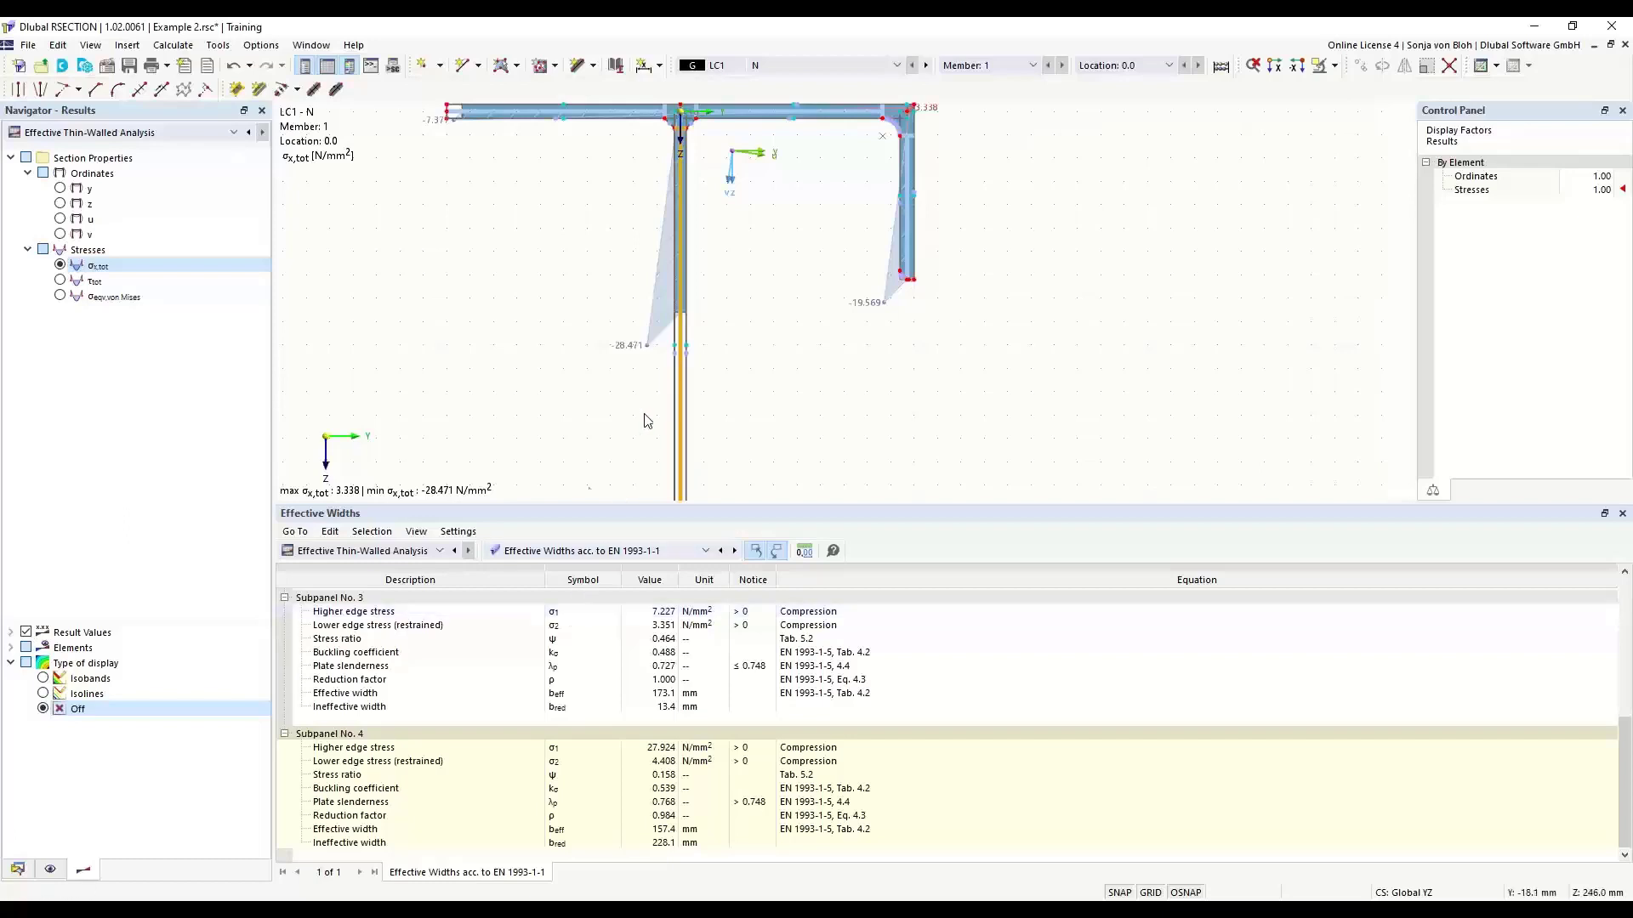
left_click_drag(579, 507, 619, 711)
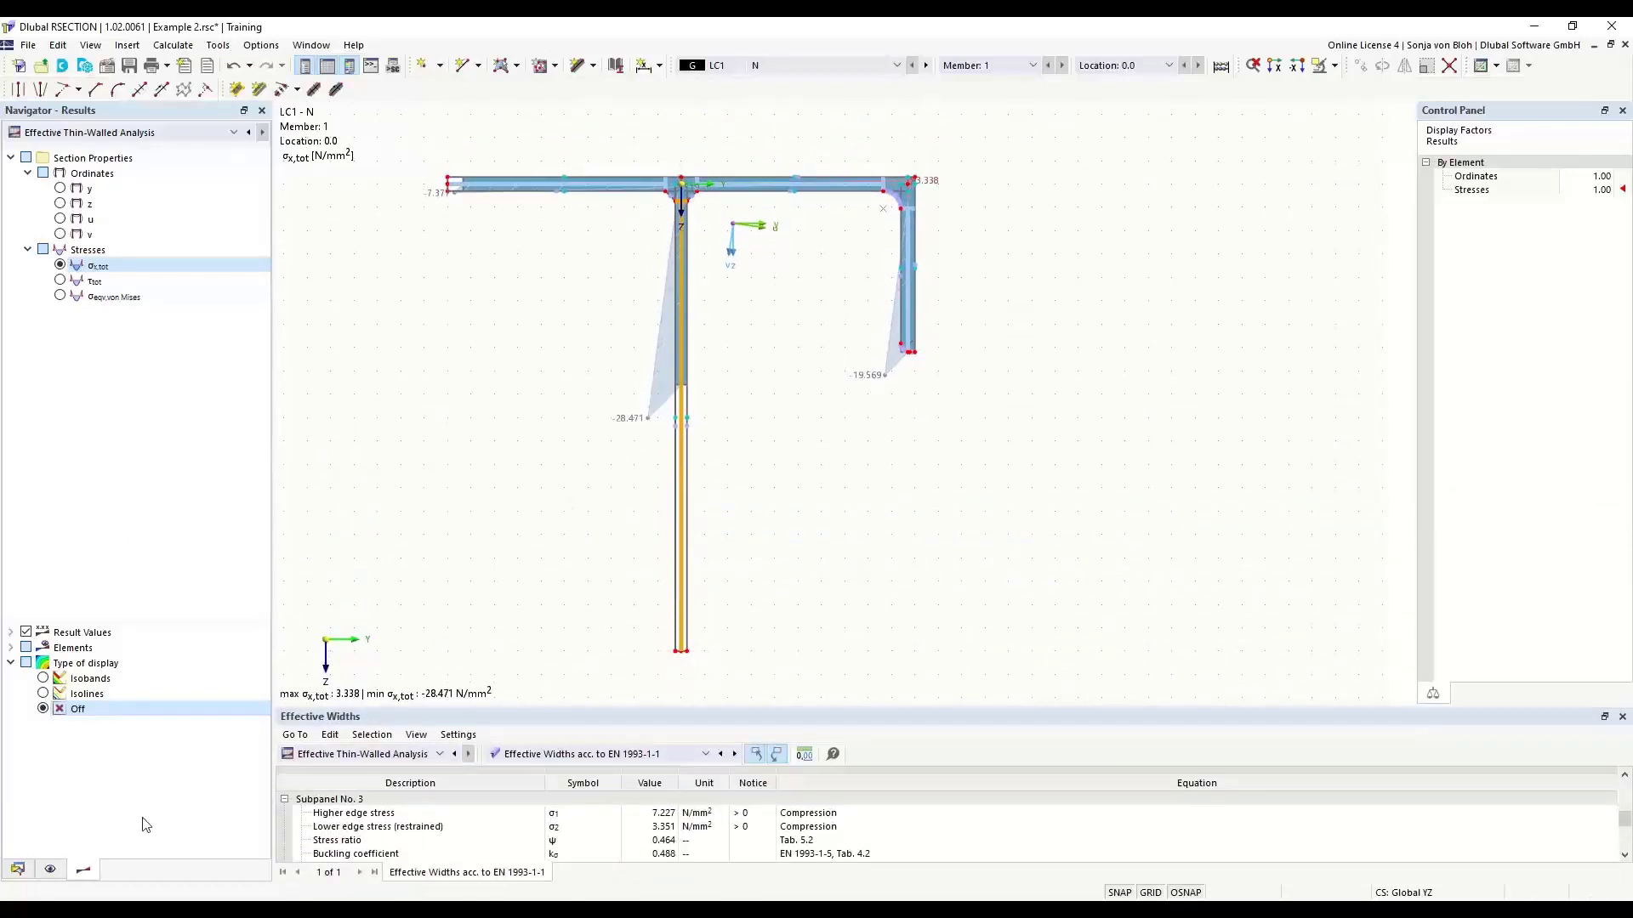
- Create a new printout report without Stresses by Material, Member, Location and Stress Points, and without All Stresses by Stress Points
left_click(17, 868)
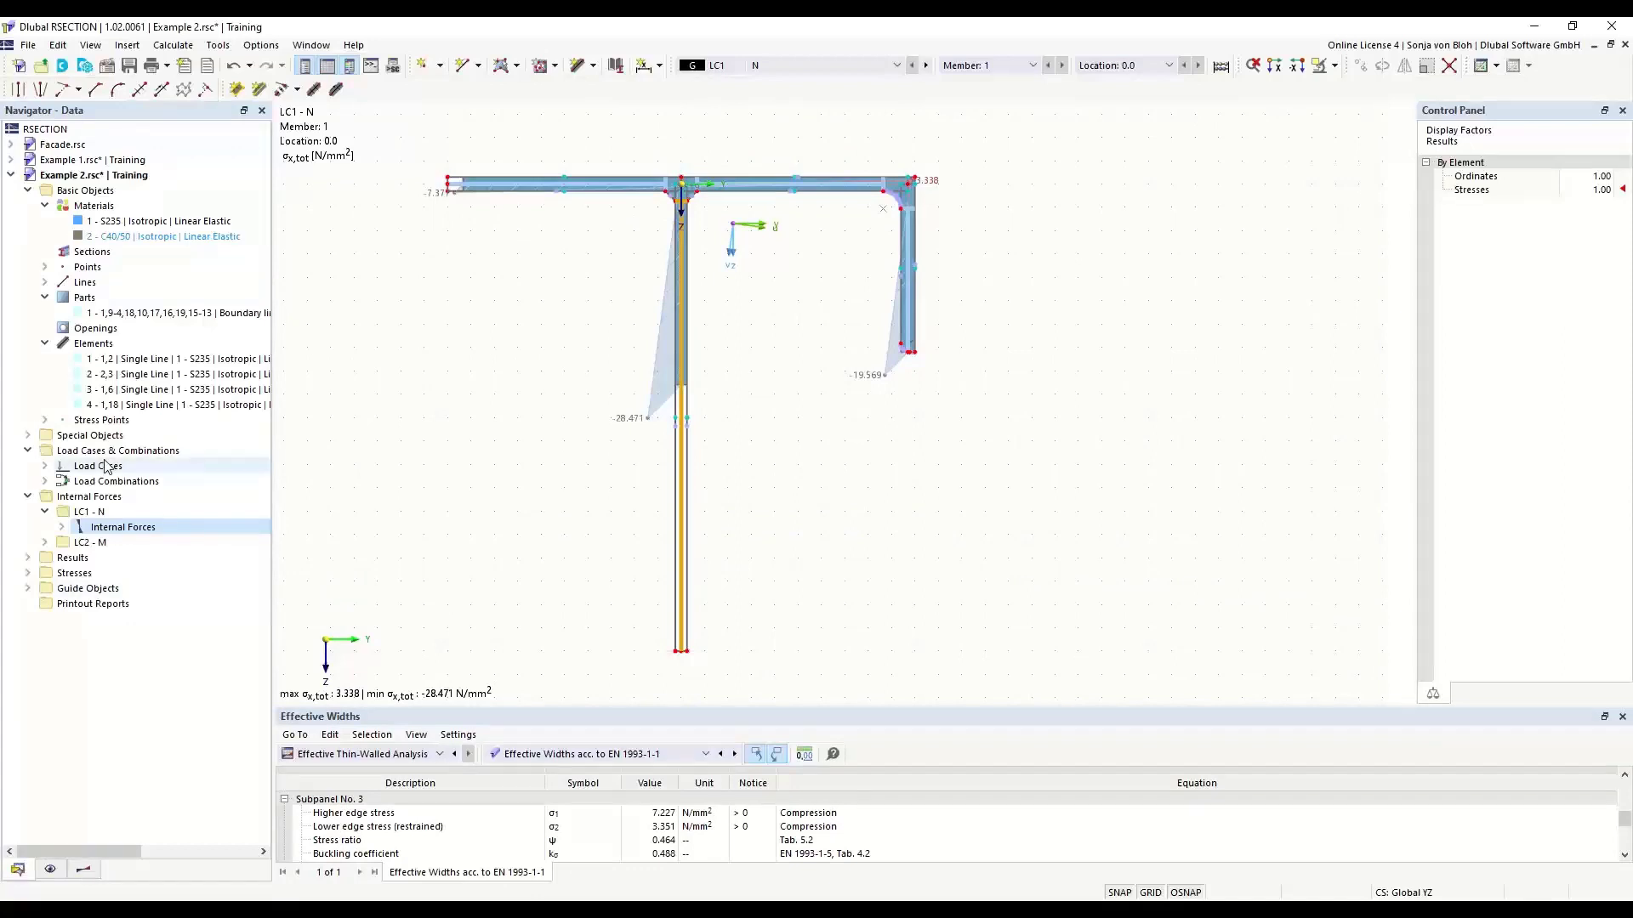
right_click(86, 605)
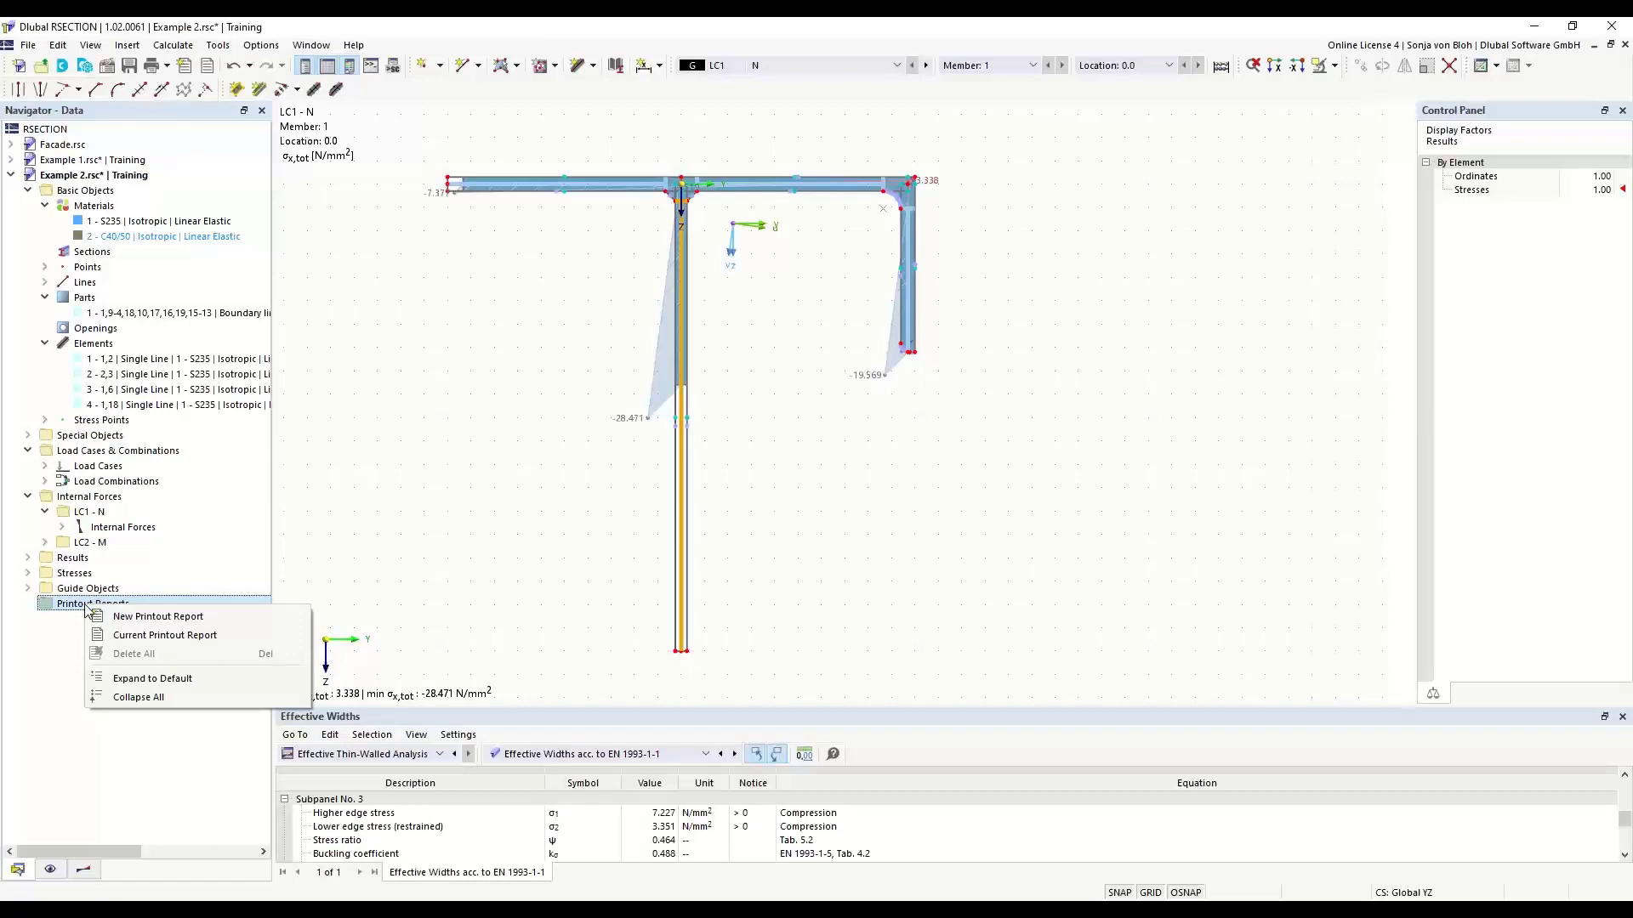
left_click(128, 615)
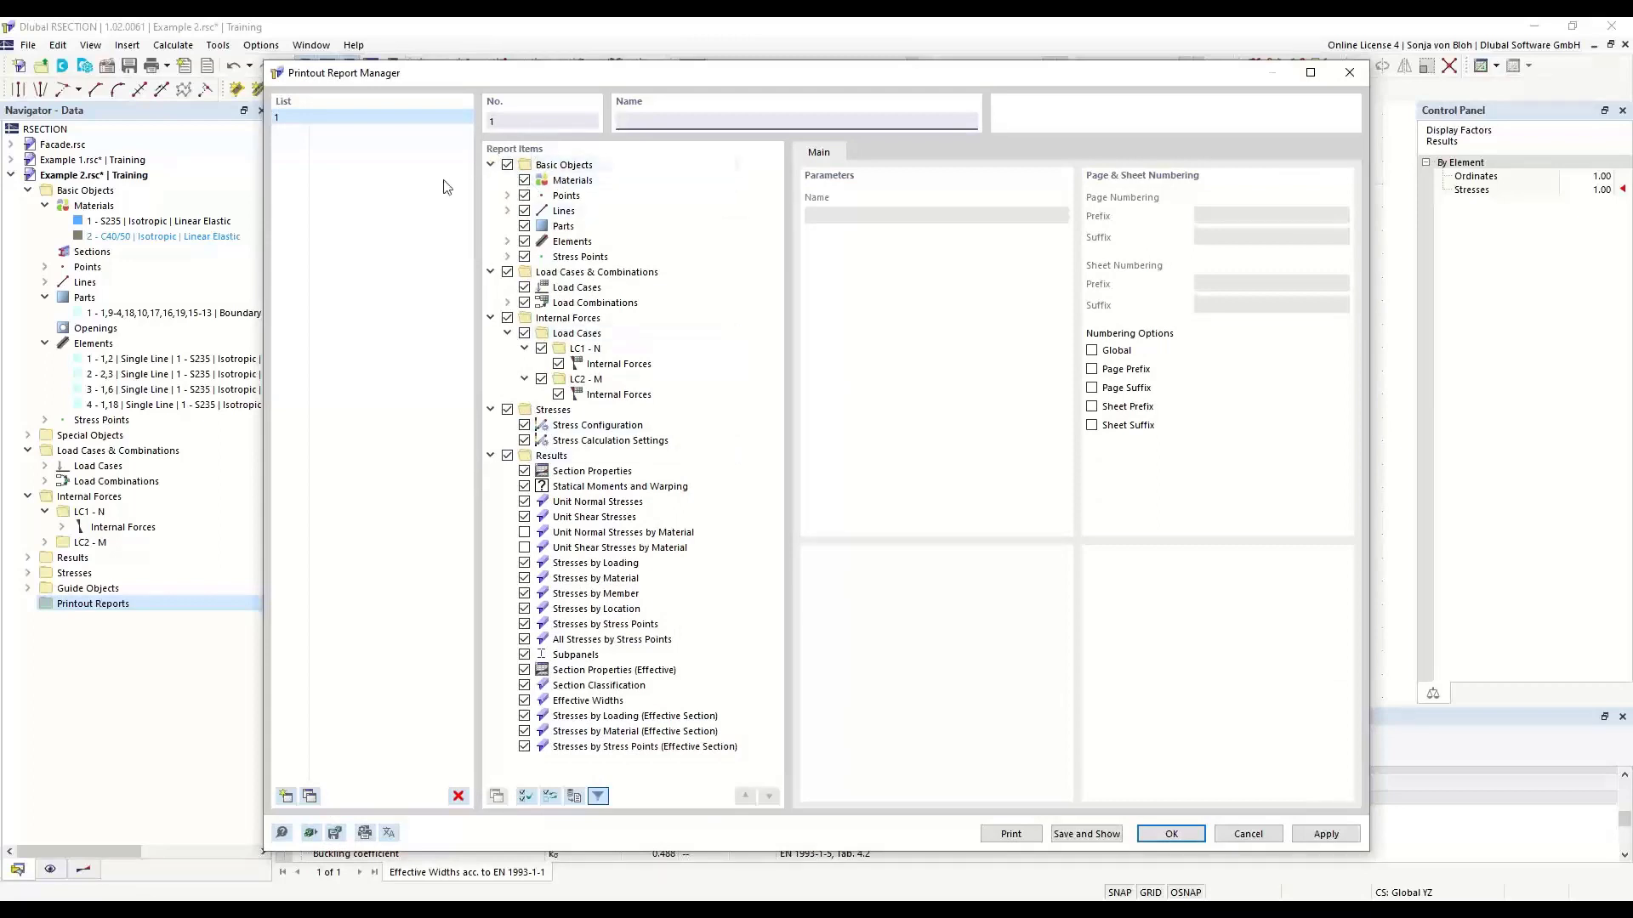
left_click(525, 578)
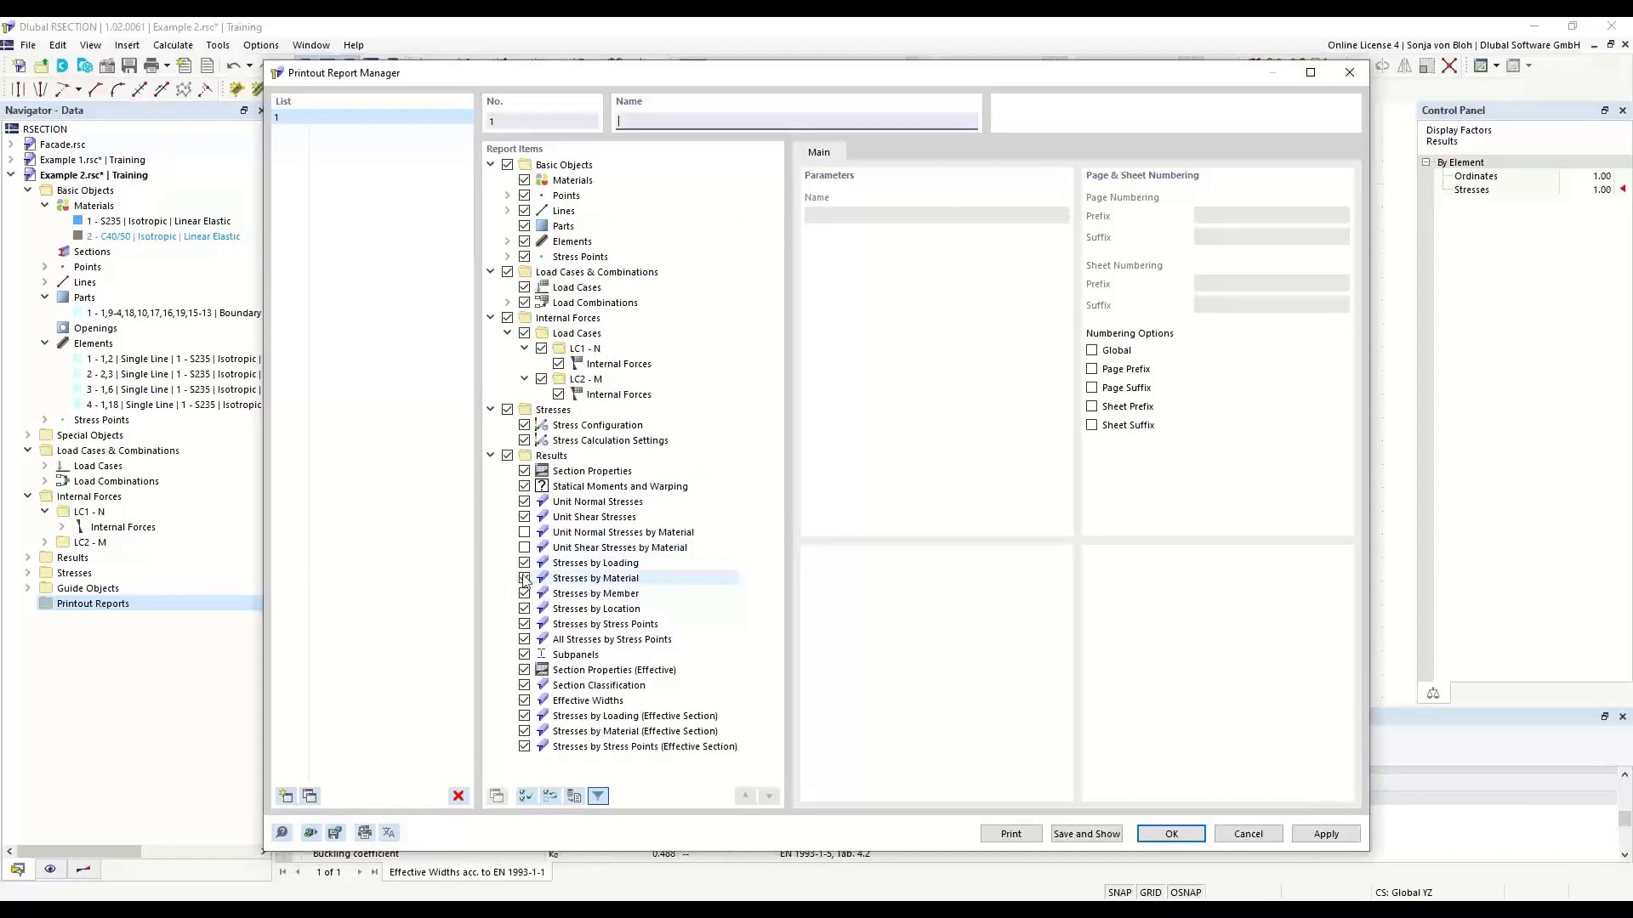
left_click(525, 593)
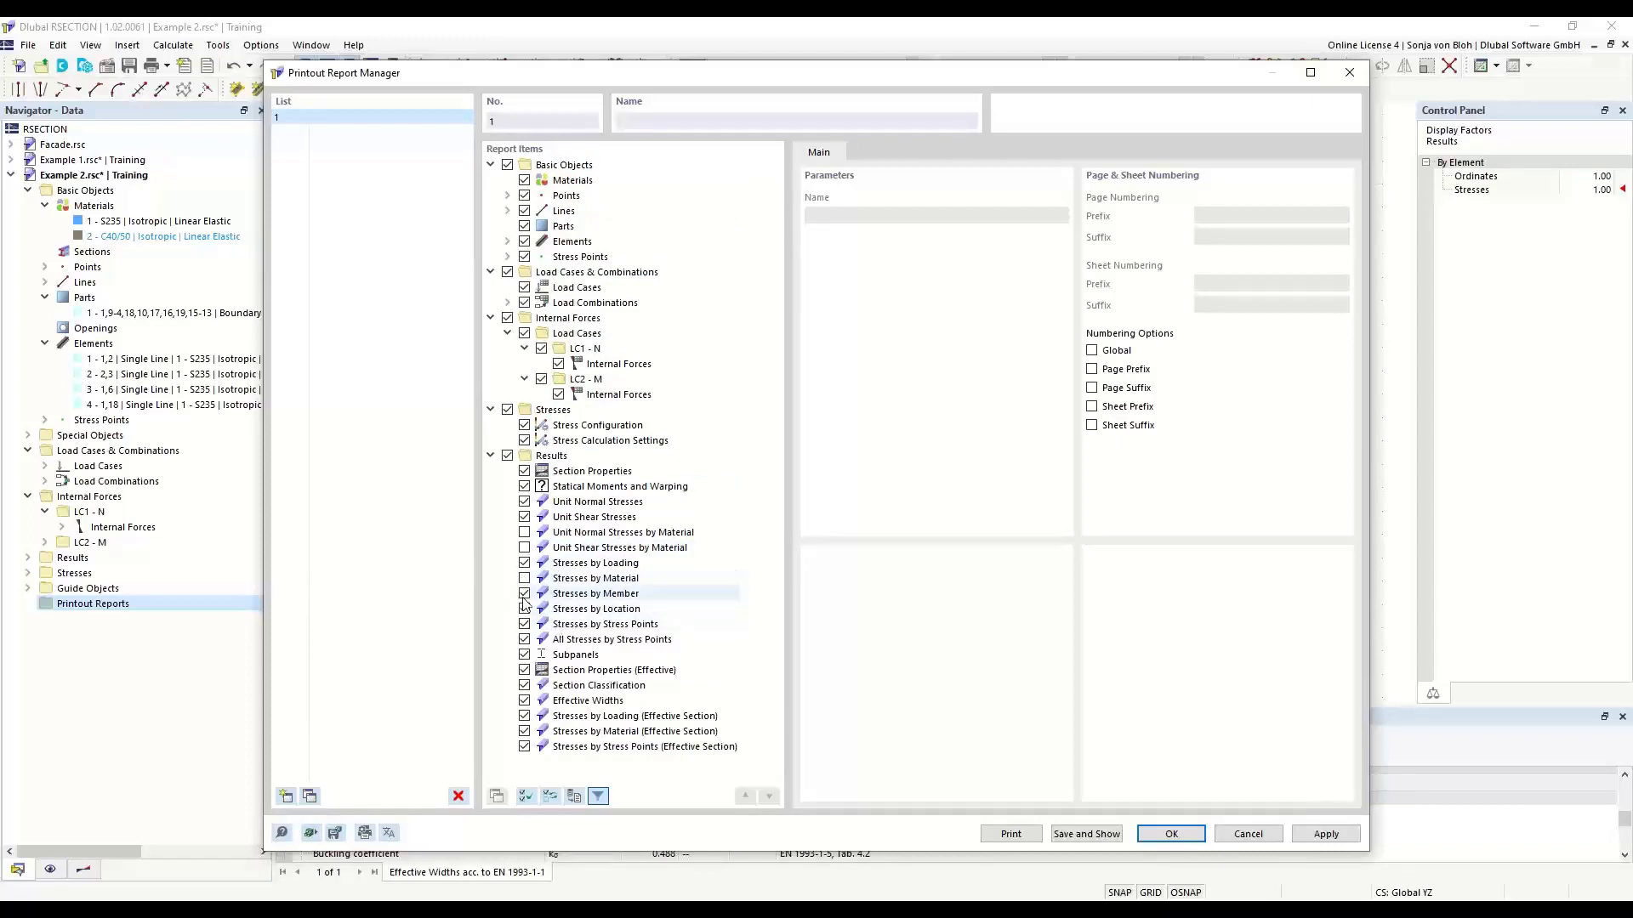
left_click(525, 608)
left_click(525, 624)
left_click(525, 639)
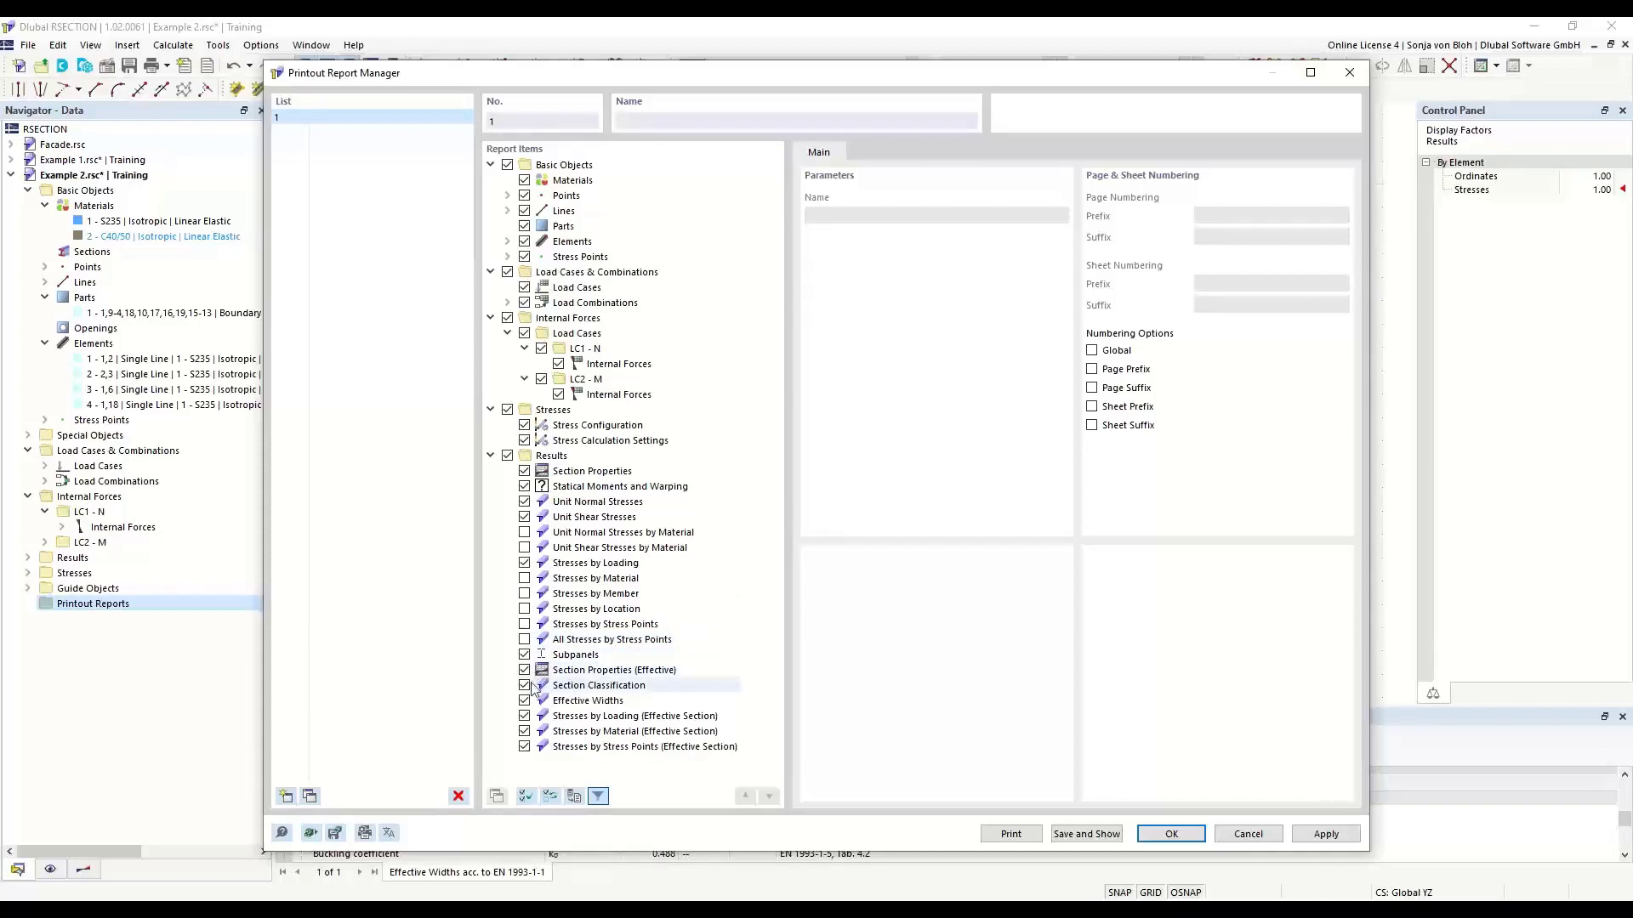
- Exclude the effective-section Stresses by Material and Stresses by Stress Points from the report, then save and show it
left_click(525, 732)
left_click(527, 747)
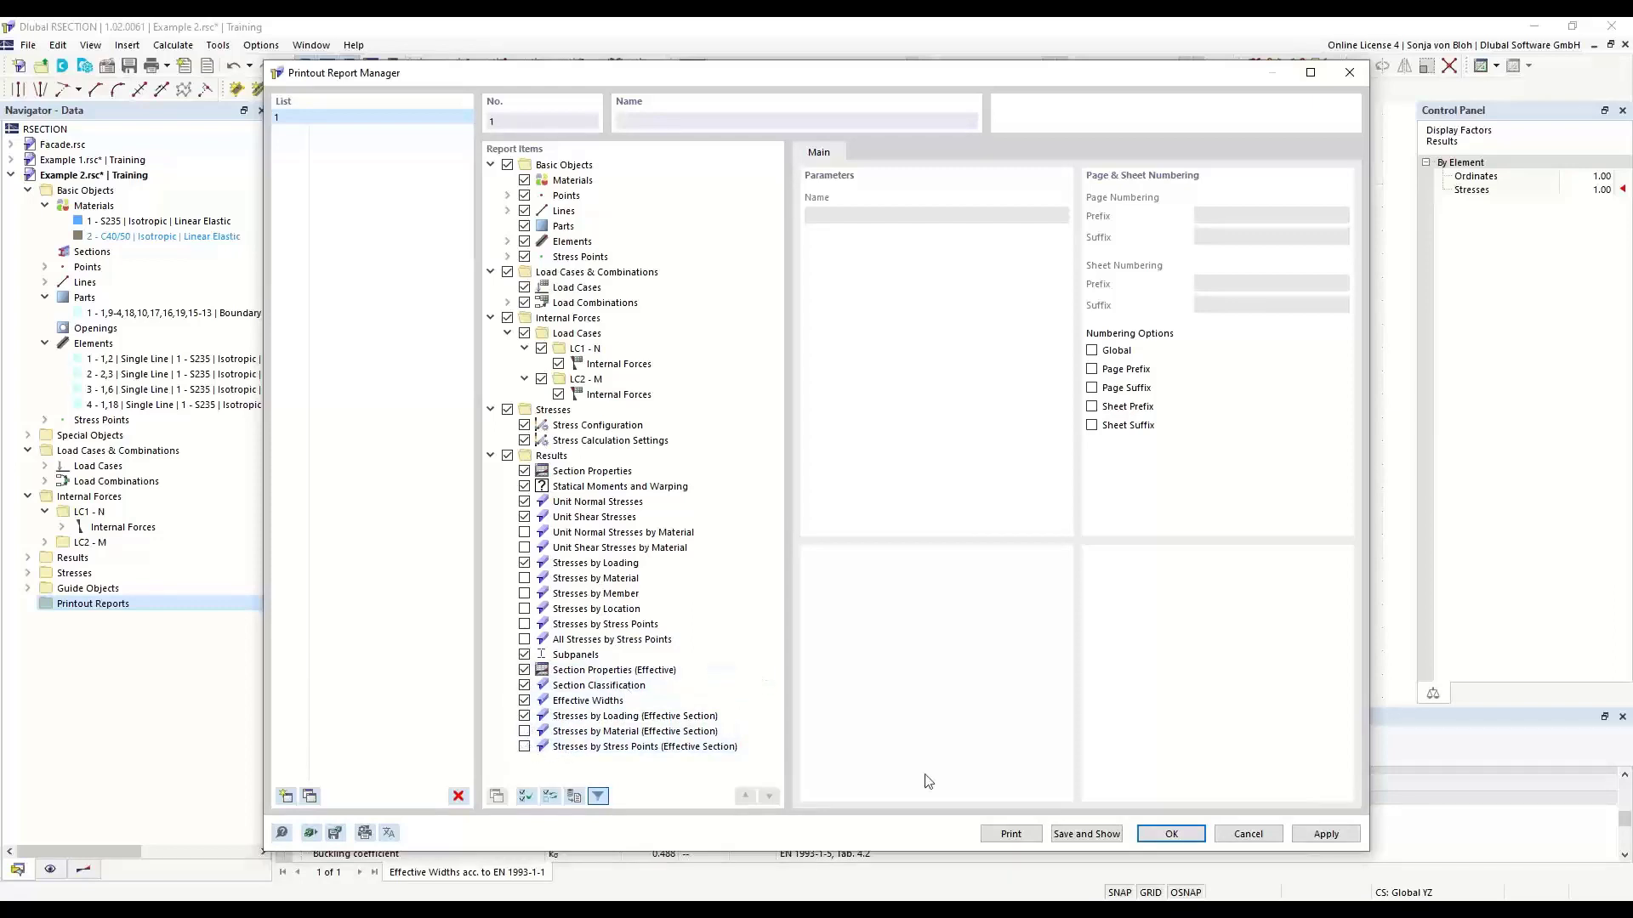
left_click(1088, 834)
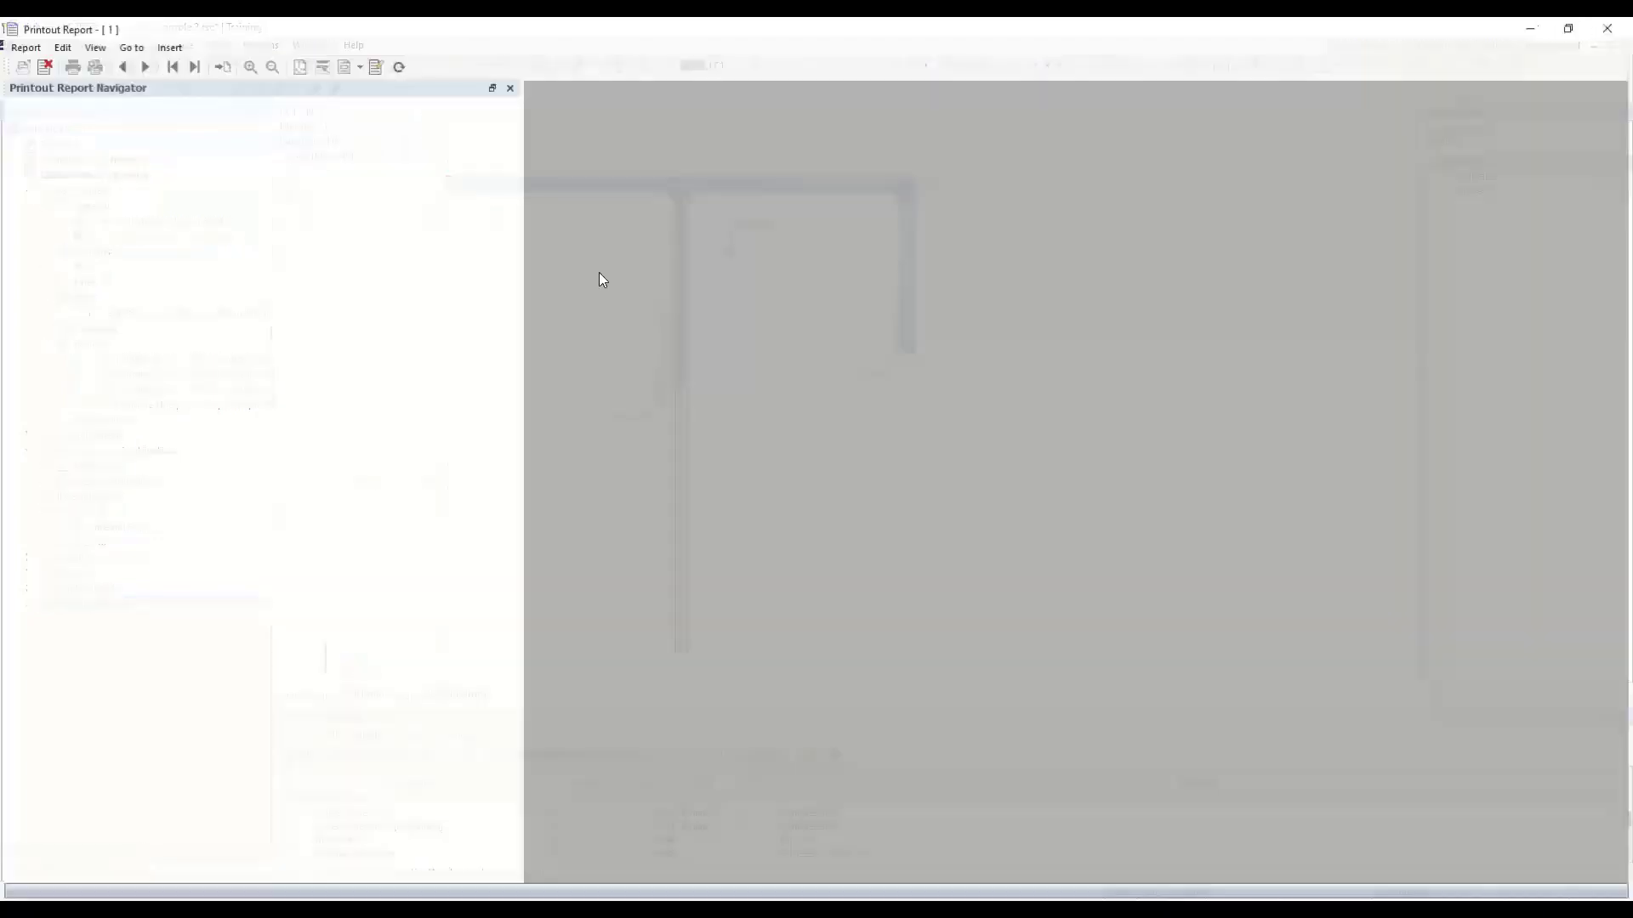
- Look through the cover, contents and basic objects pages of the printout report and return to the section model
scroll(601, 279, "down", 5)
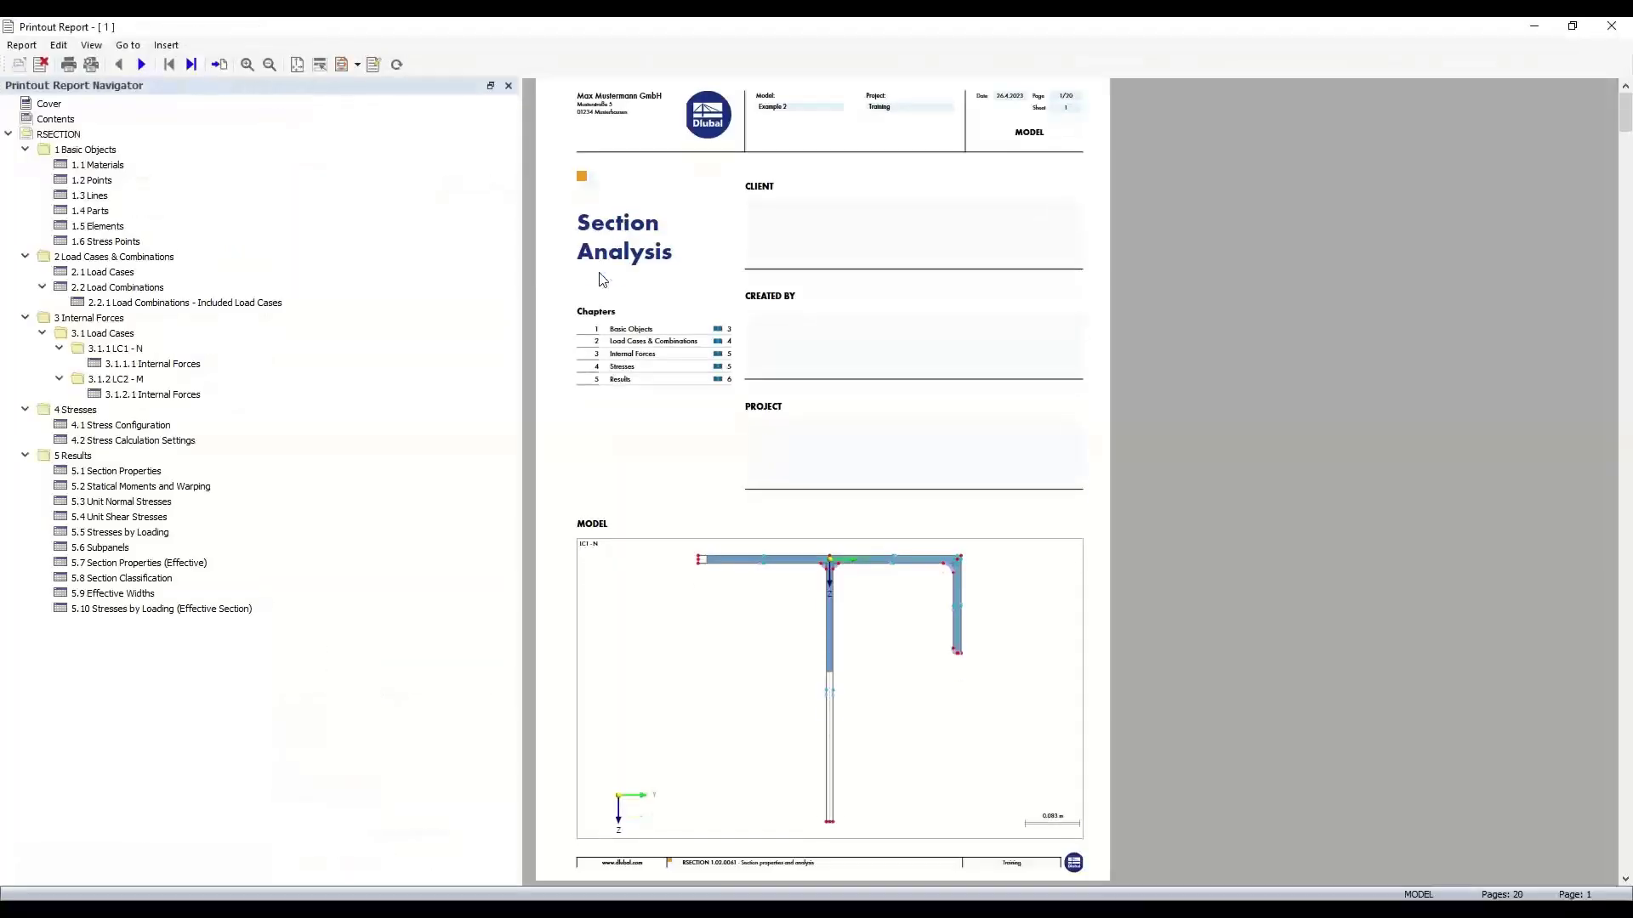
scroll(600, 280, "down", 6)
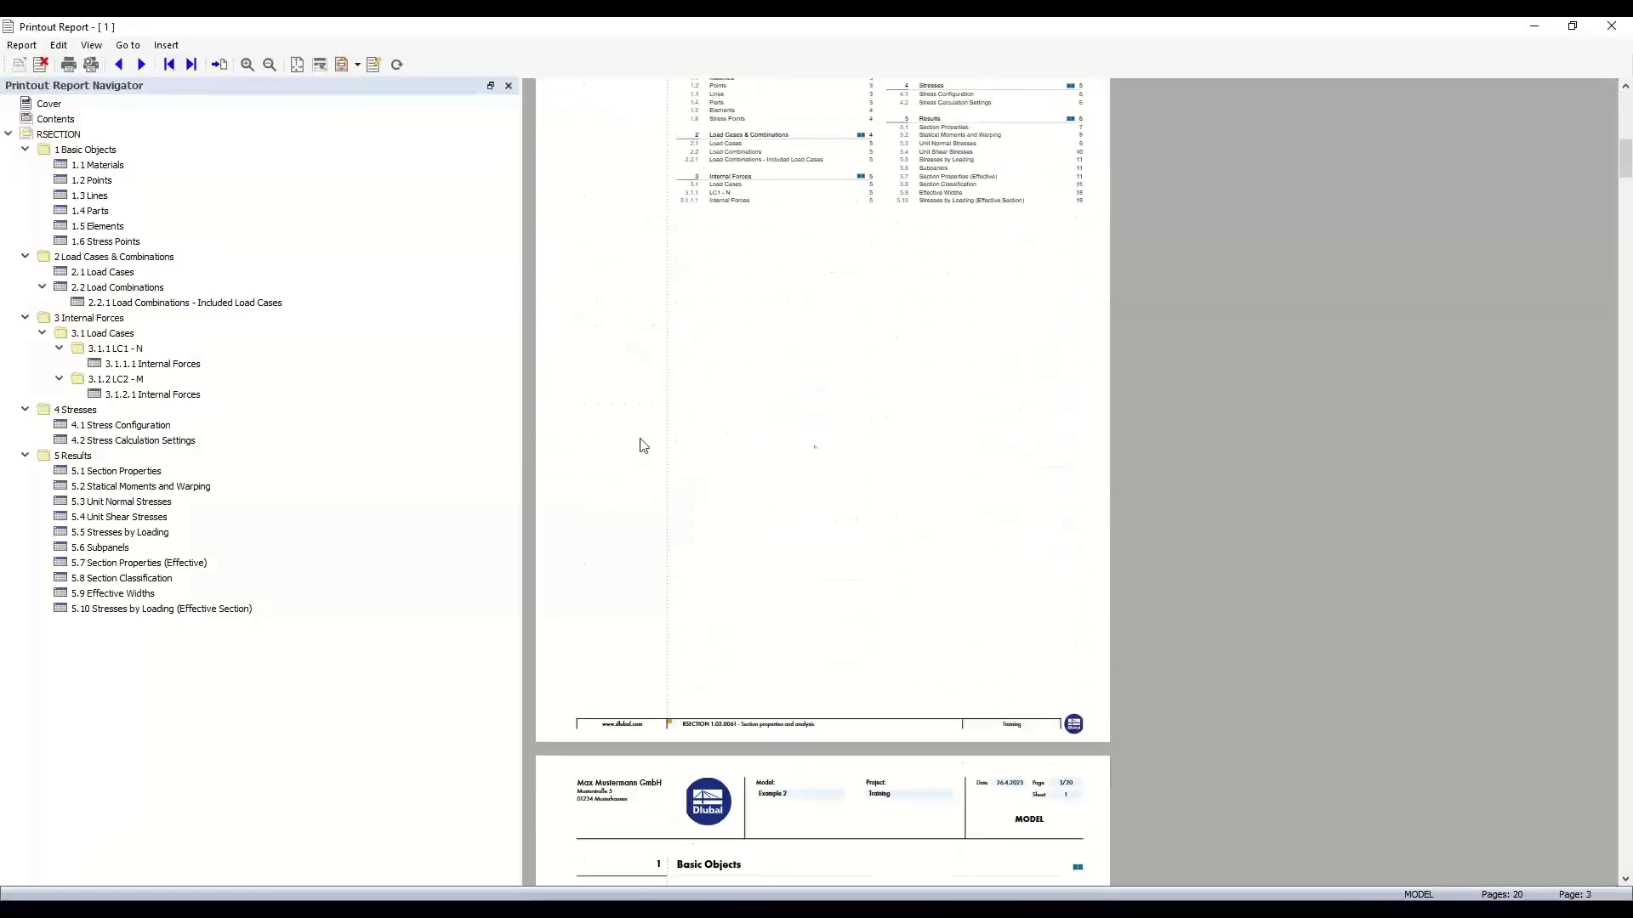
scroll(777, 517, "down", 3)
scroll(780, 521, "down", 2)
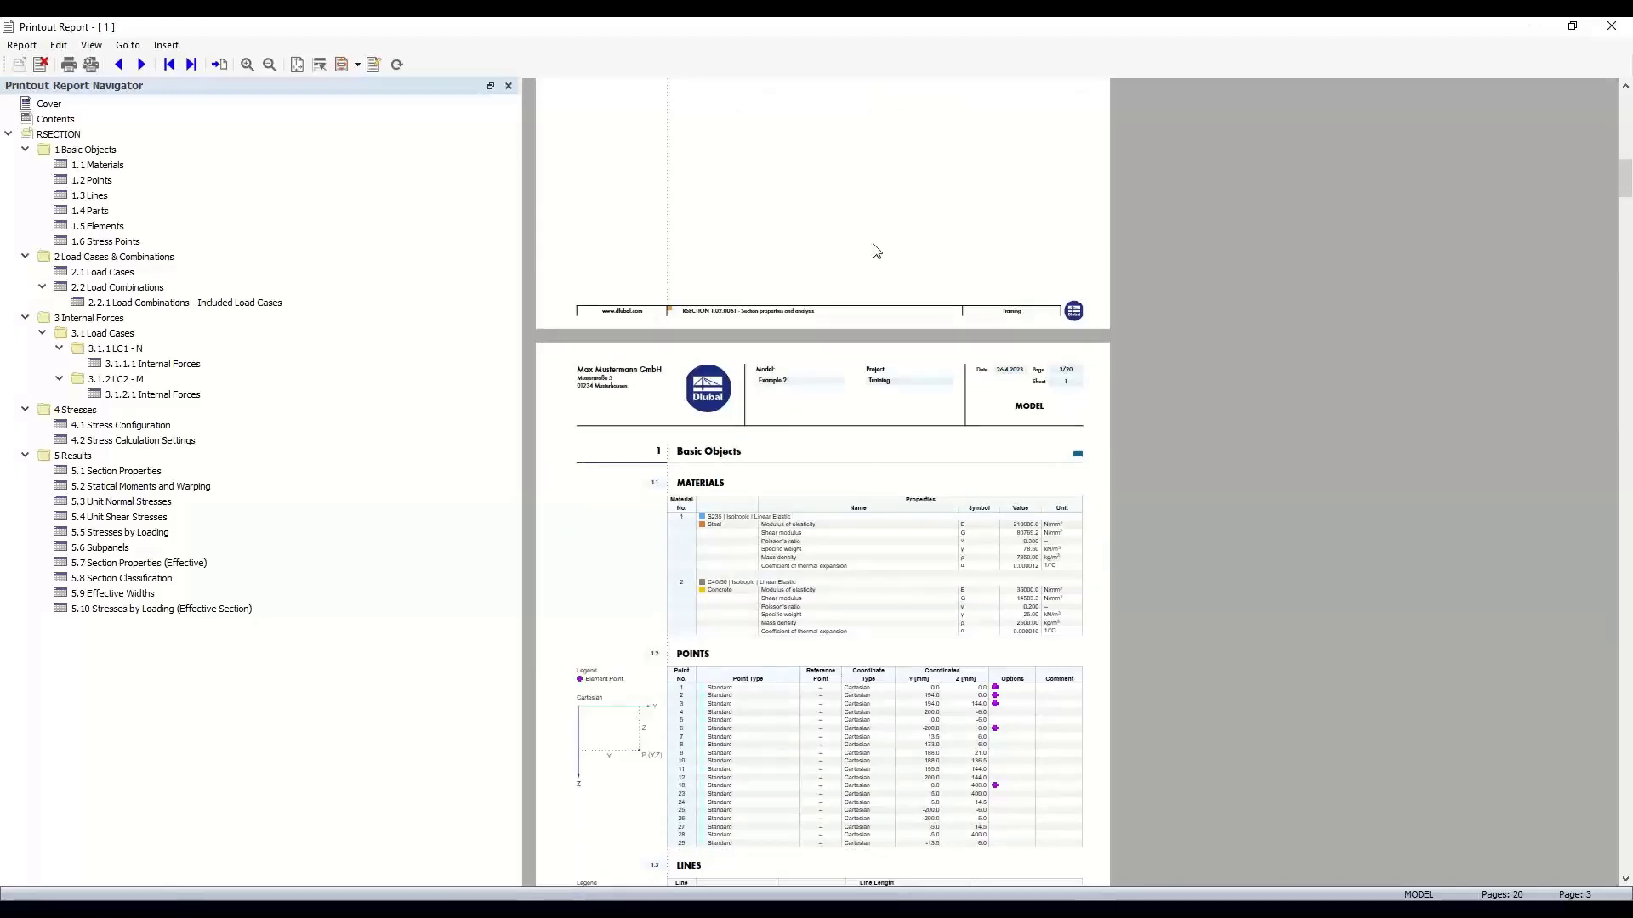
left_click(1534, 25)
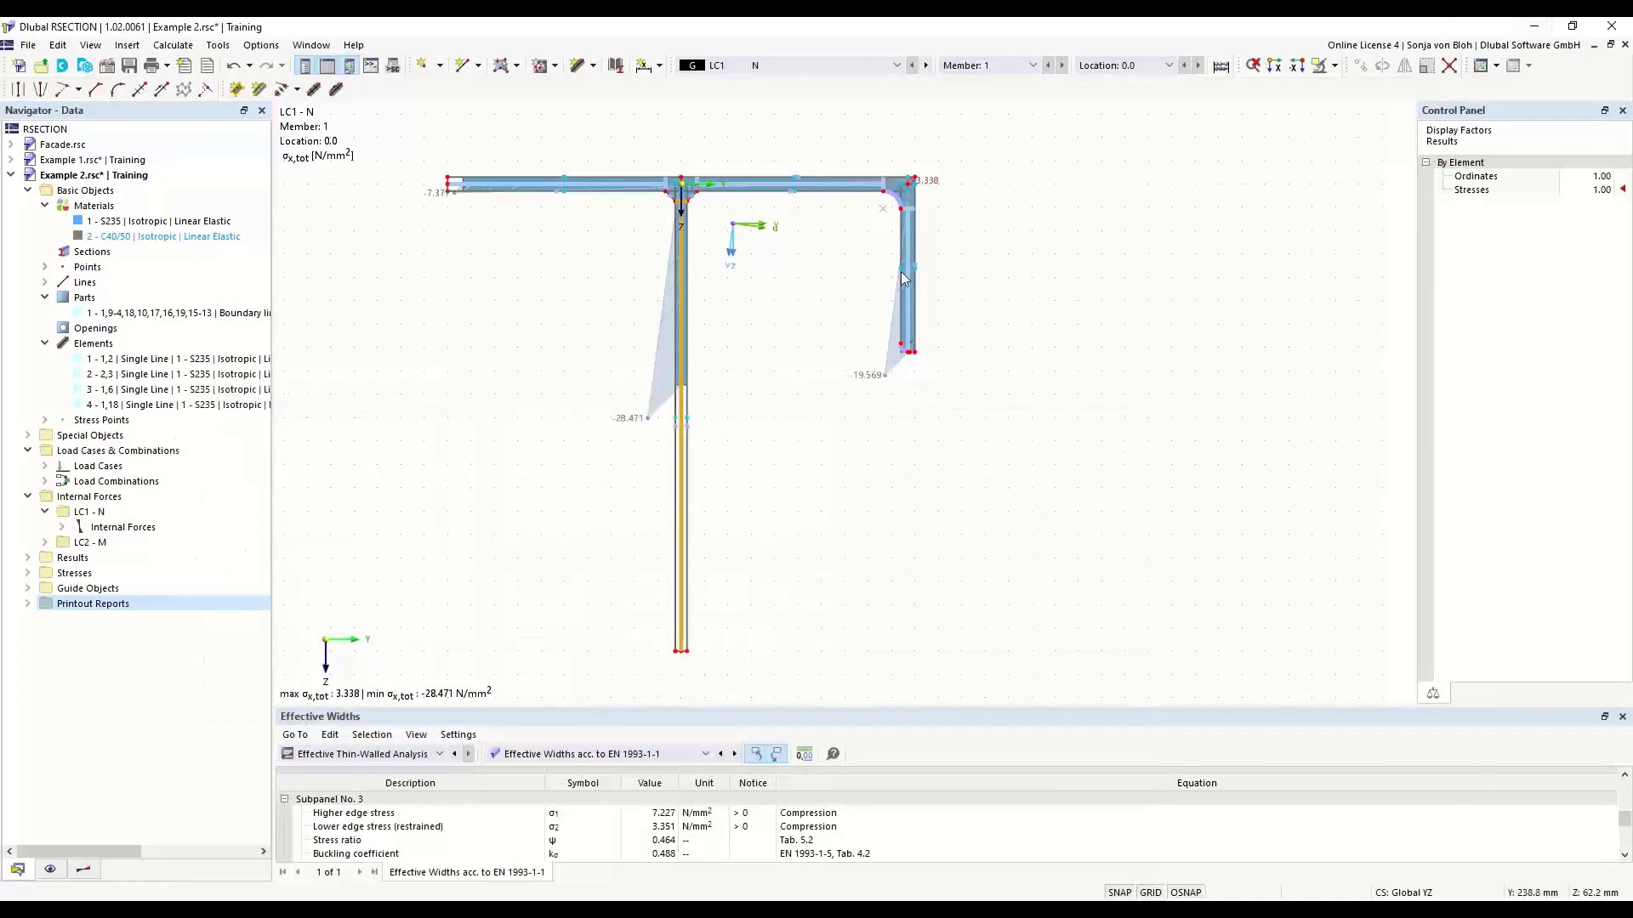
- Deselect the web and display all values on the element stress diagrams, with the diagrams tilted into the work plane
left_click(167, 65)
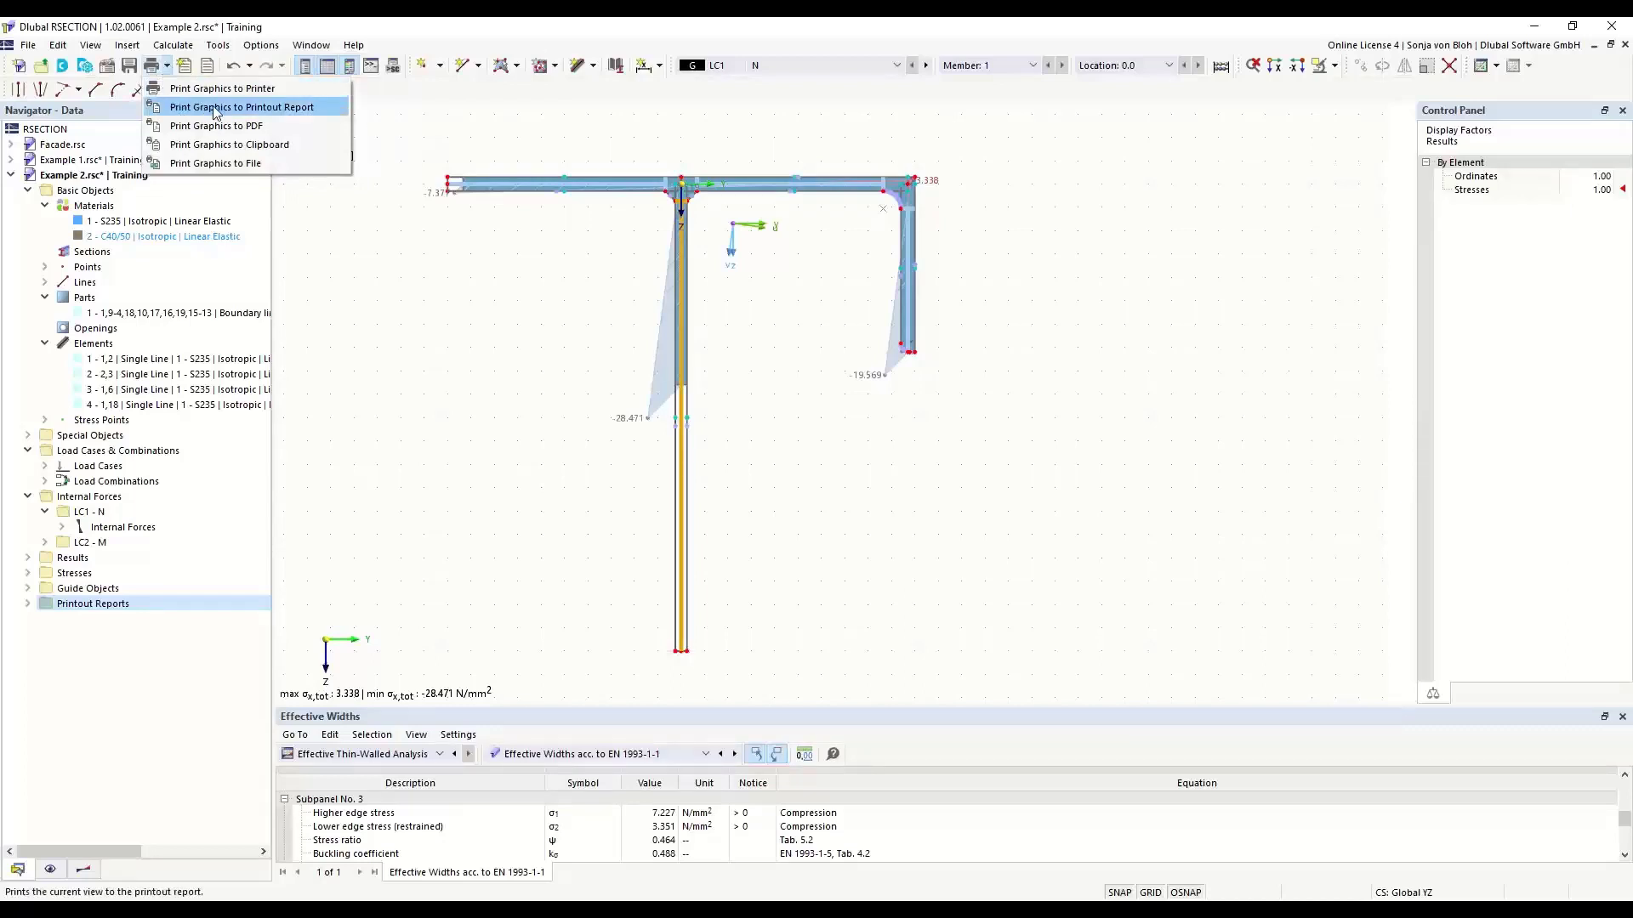
left_click(554, 337)
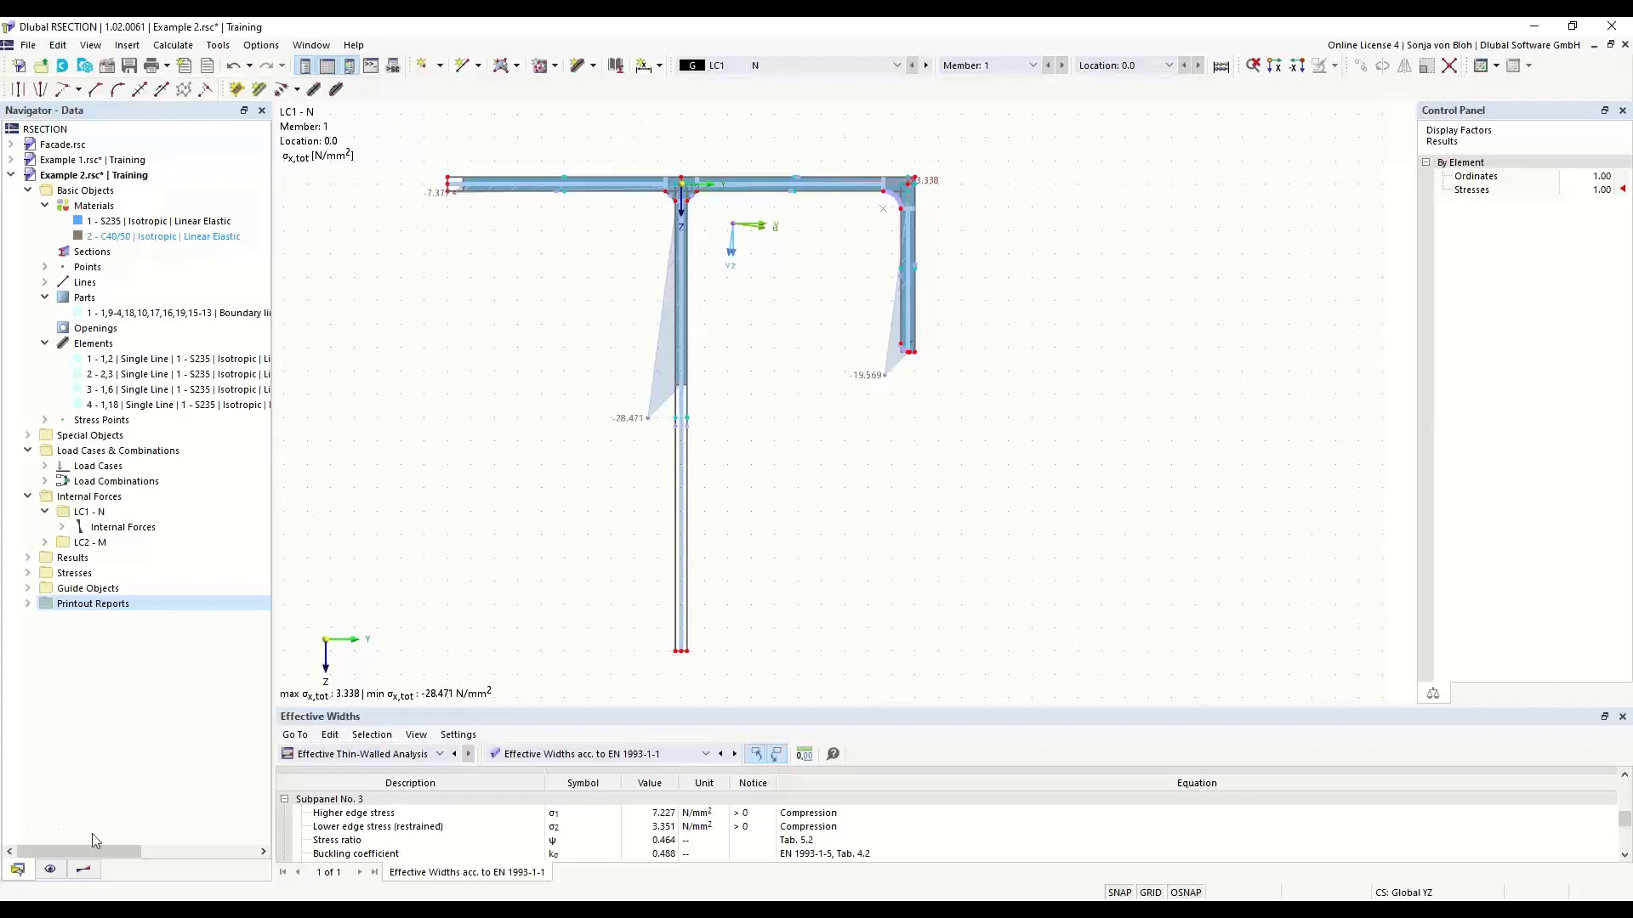
left_click(80, 870)
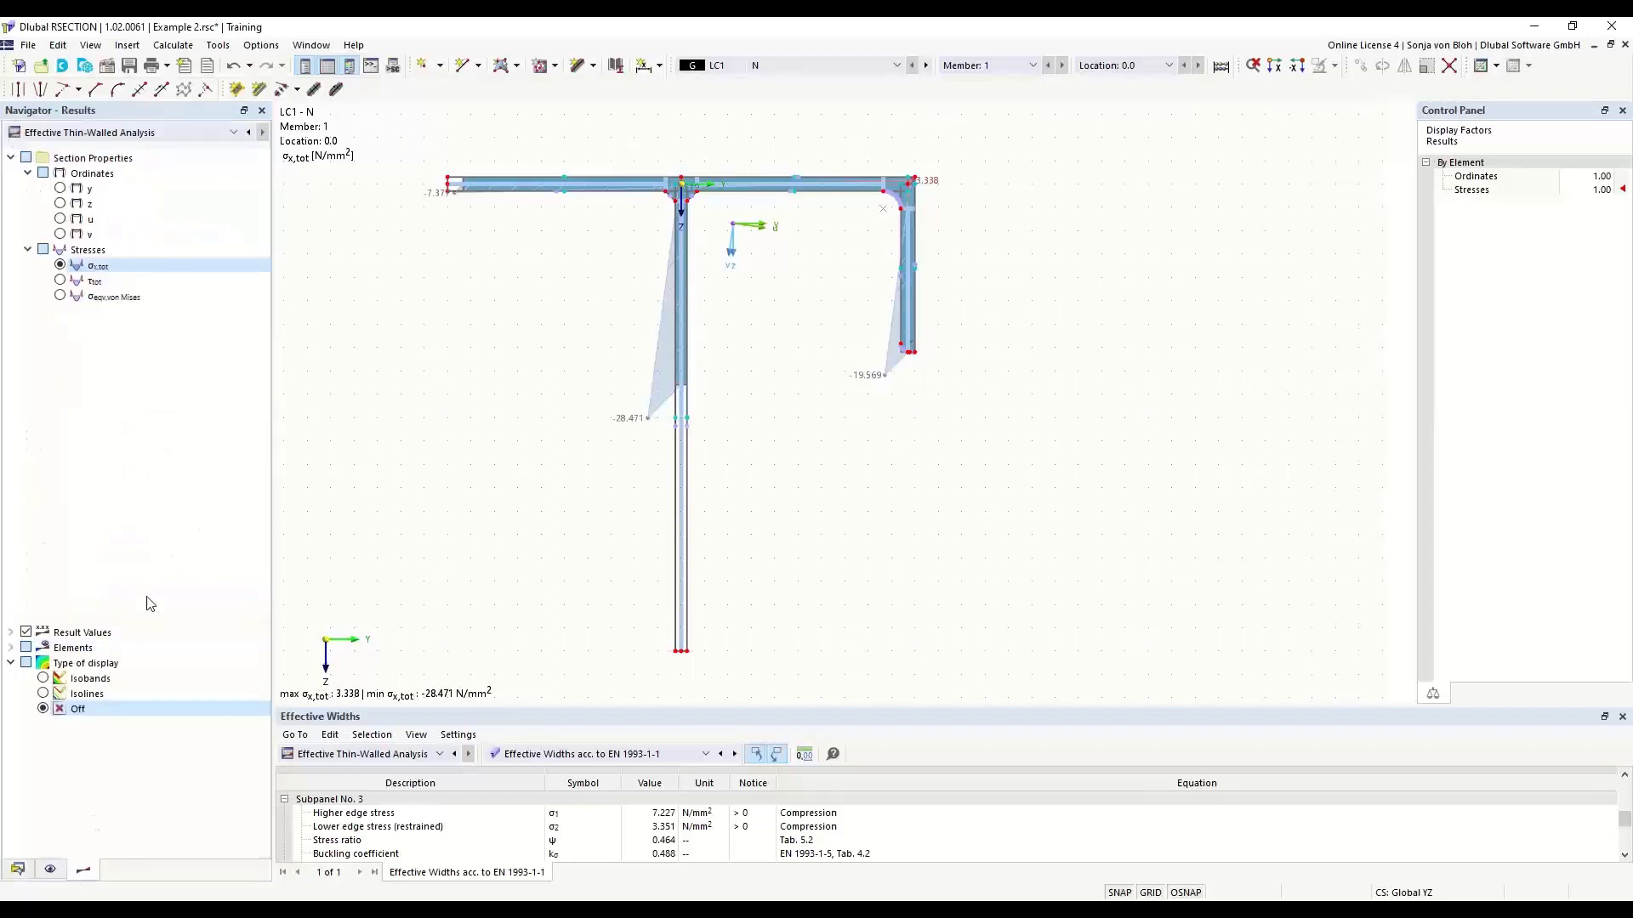
left_click(11, 648)
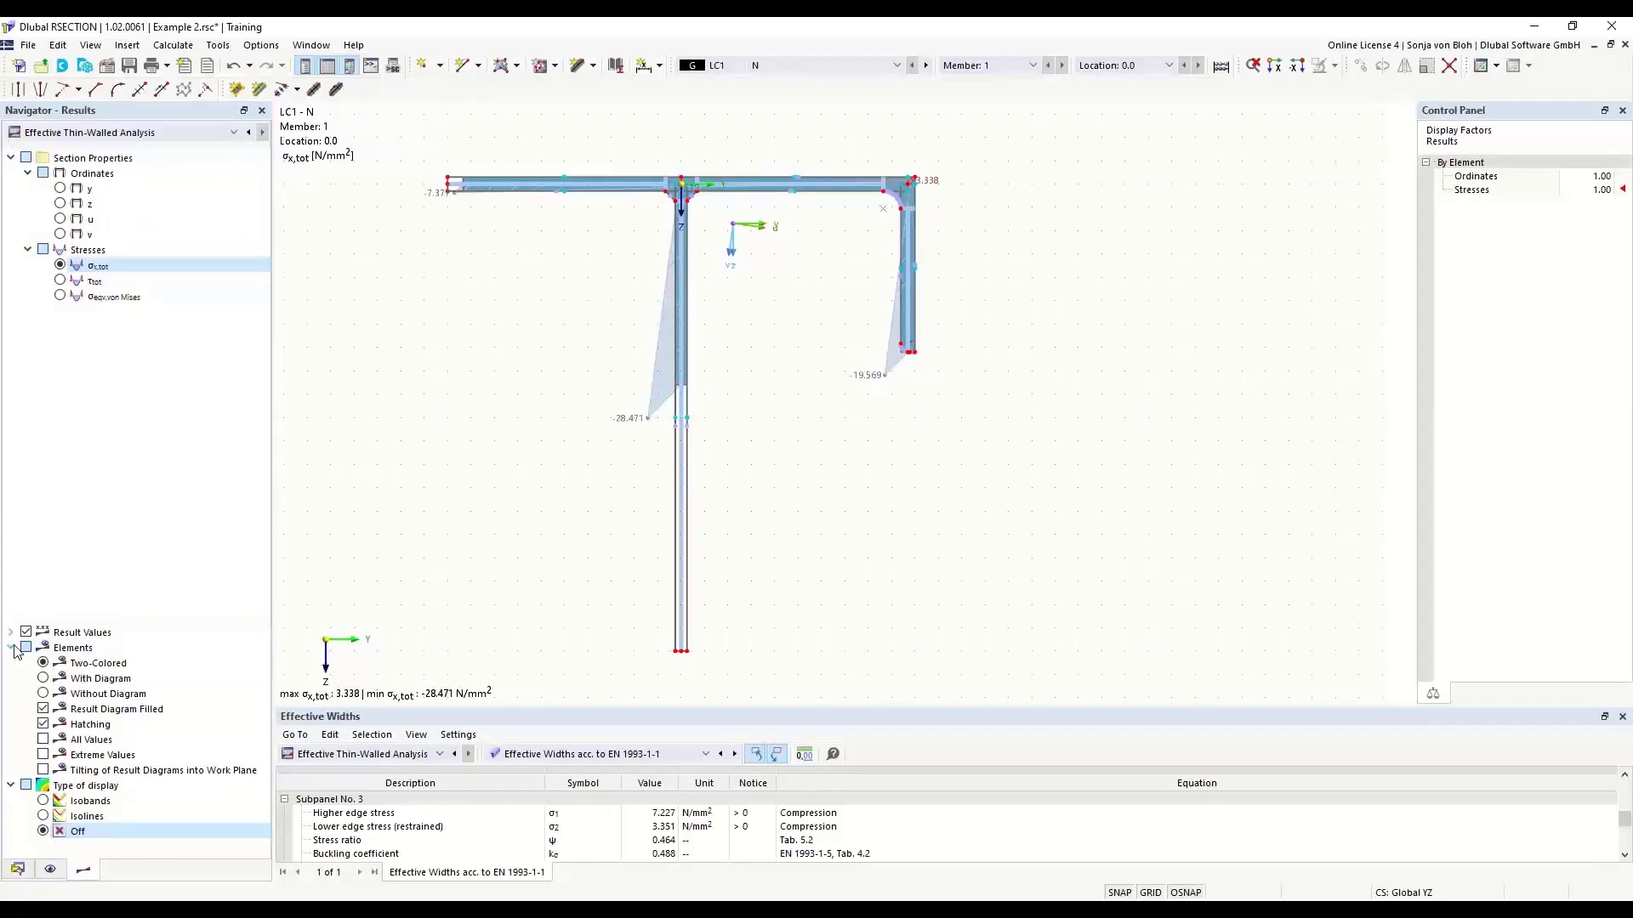
left_click(43, 739)
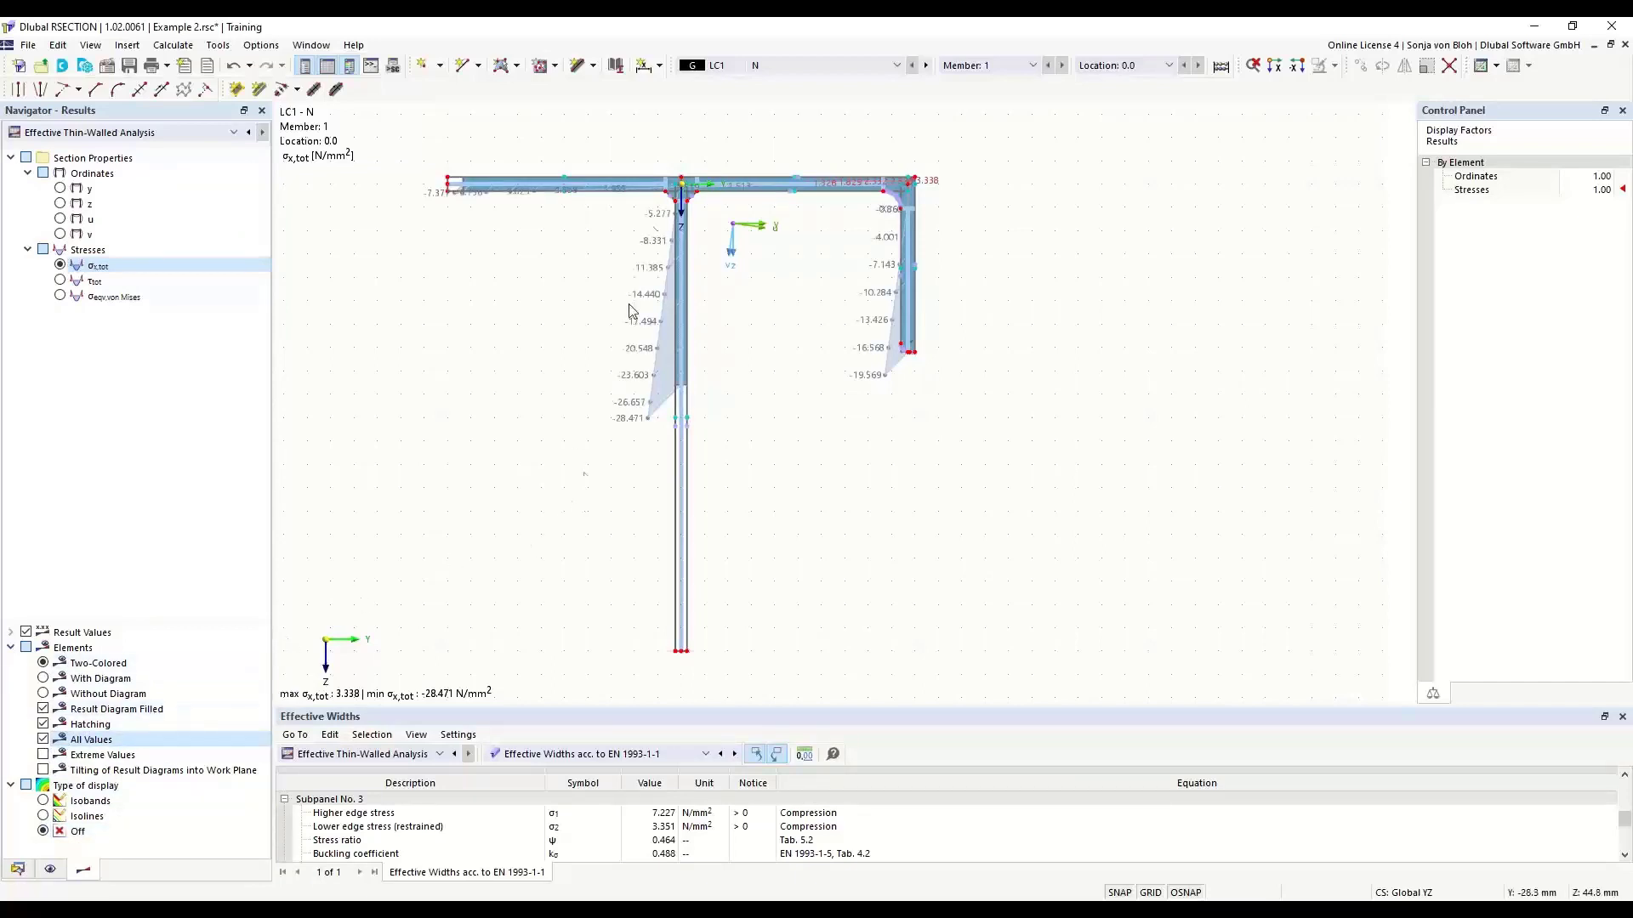
left_click(43, 770)
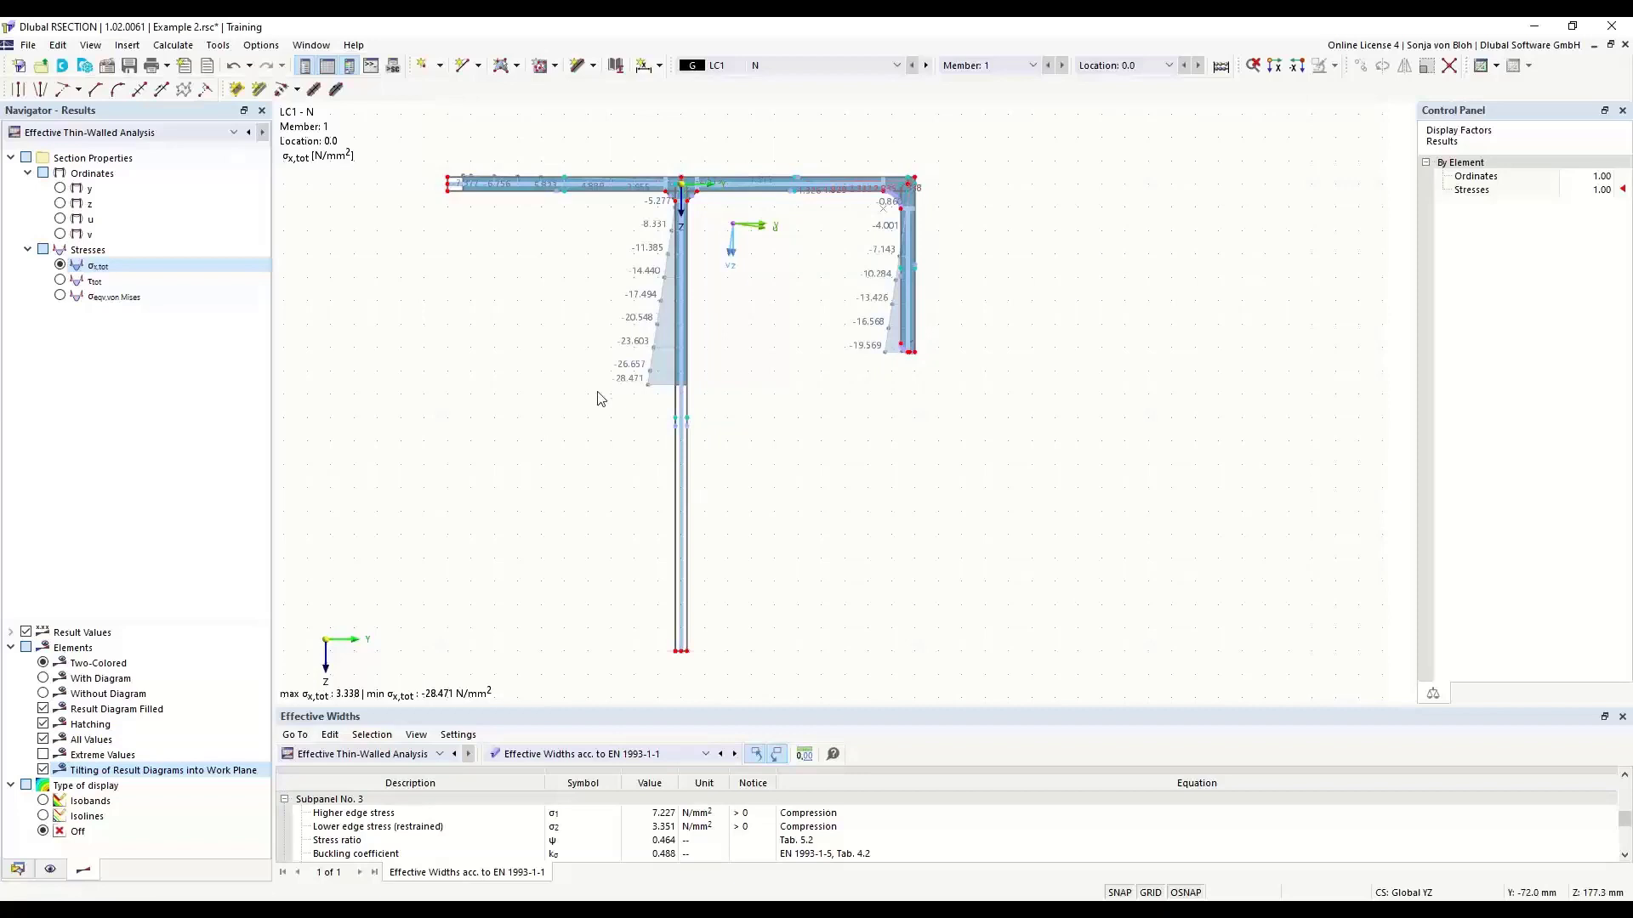
- Send the LC1 σx,tot stress graphic to printout report 1 as a window-filling picture and show its page in the report
left_click(168, 65)
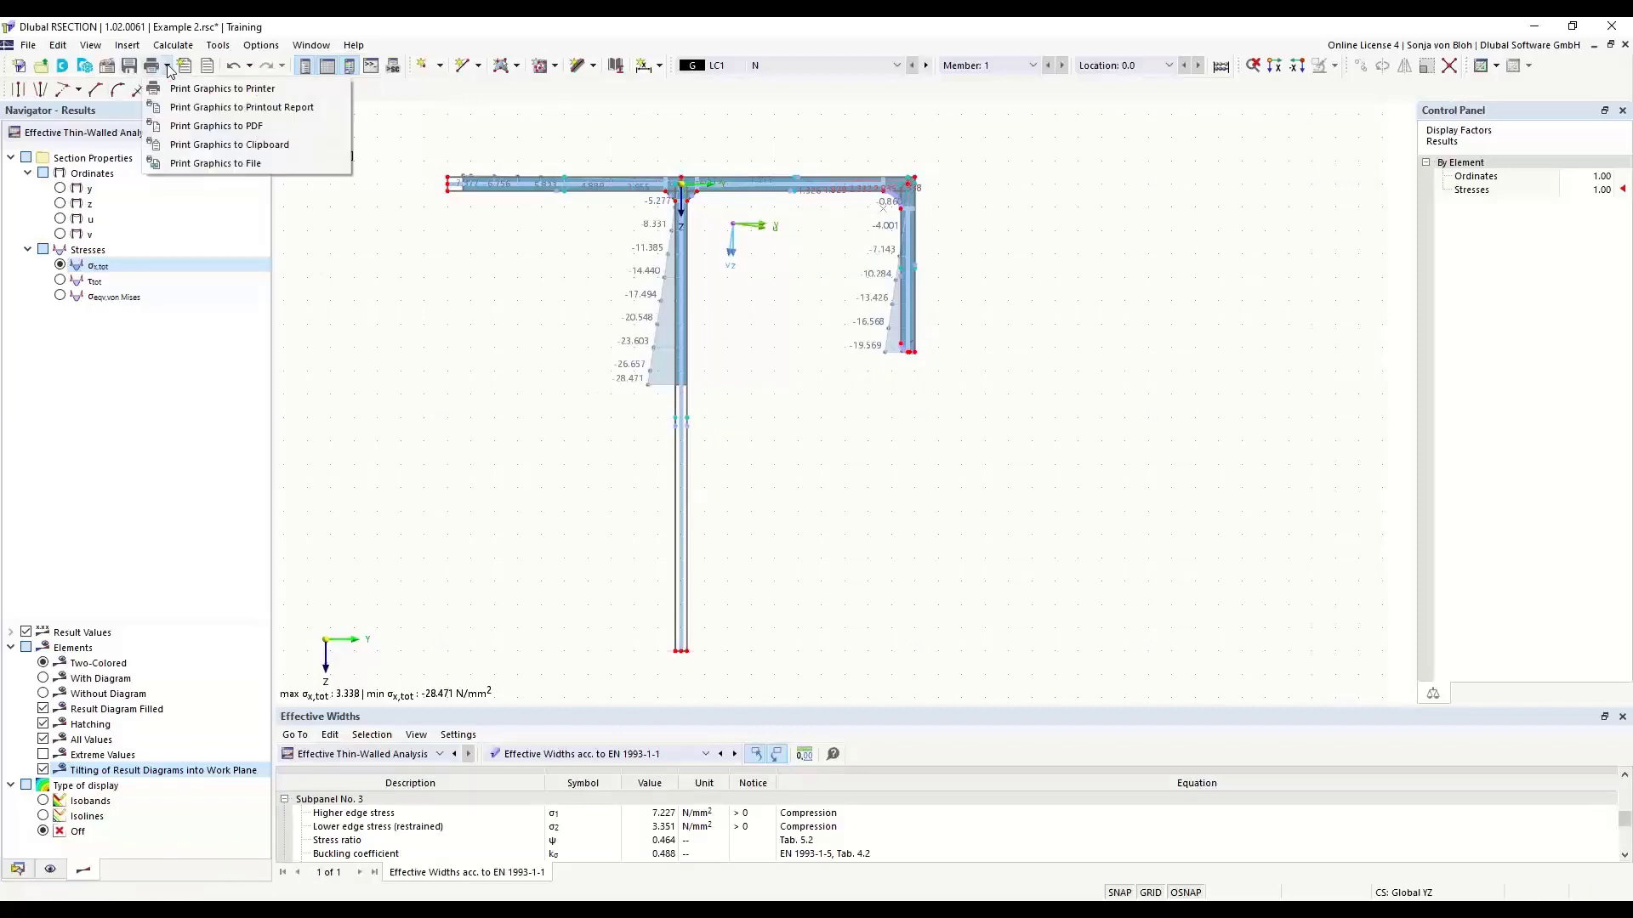
left_click(216, 108)
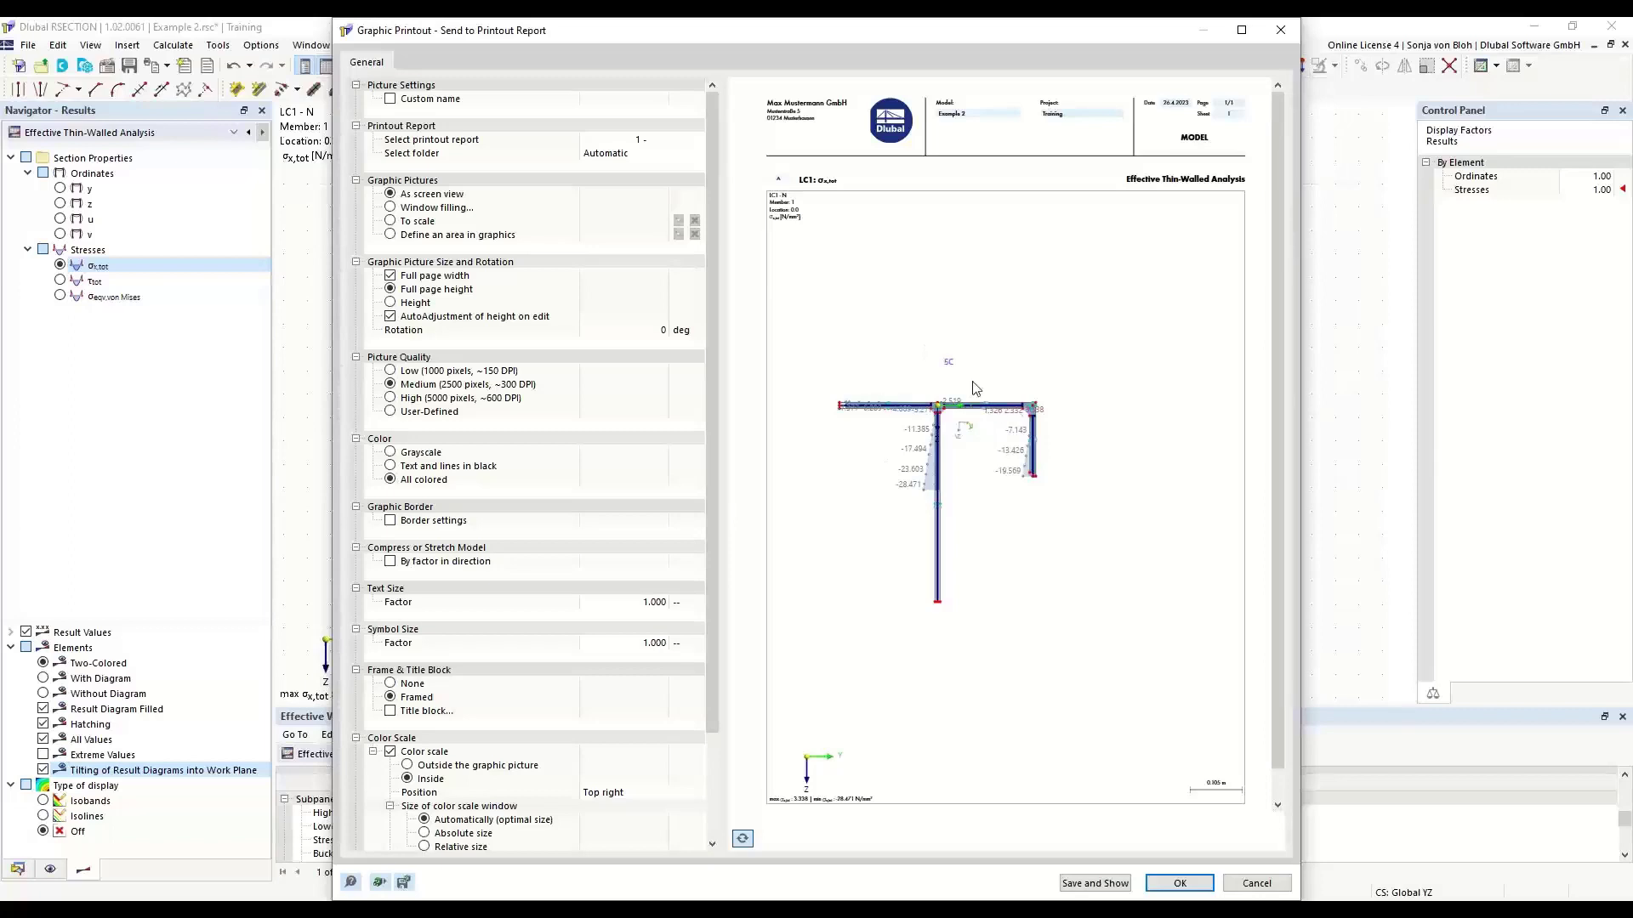
left_click(390, 208)
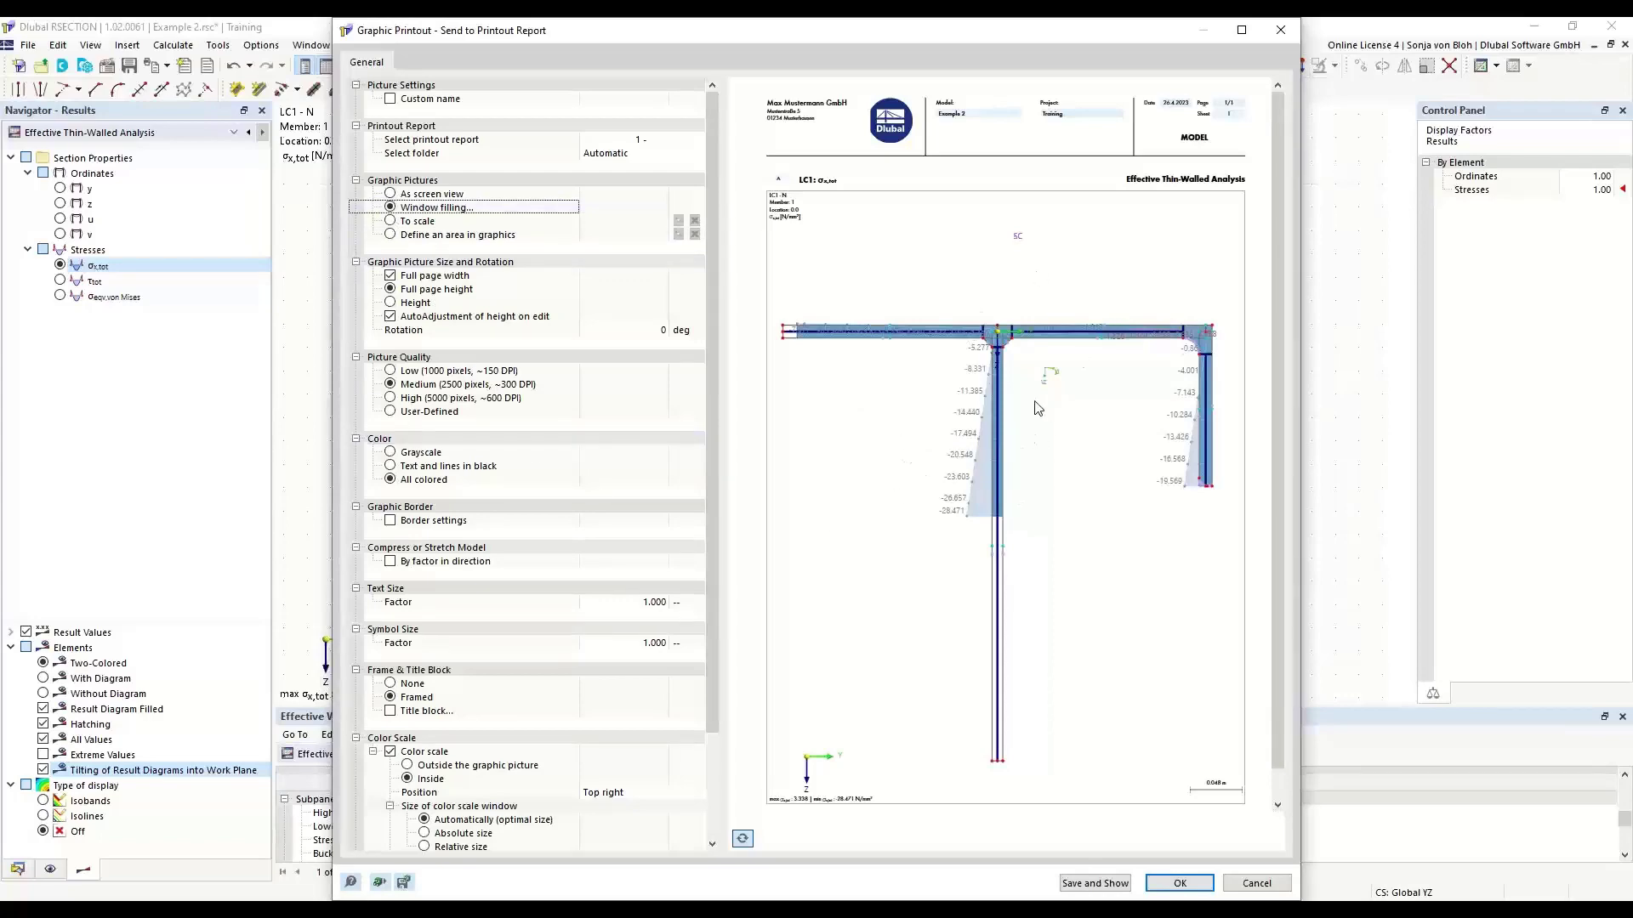
left_click(1106, 885)
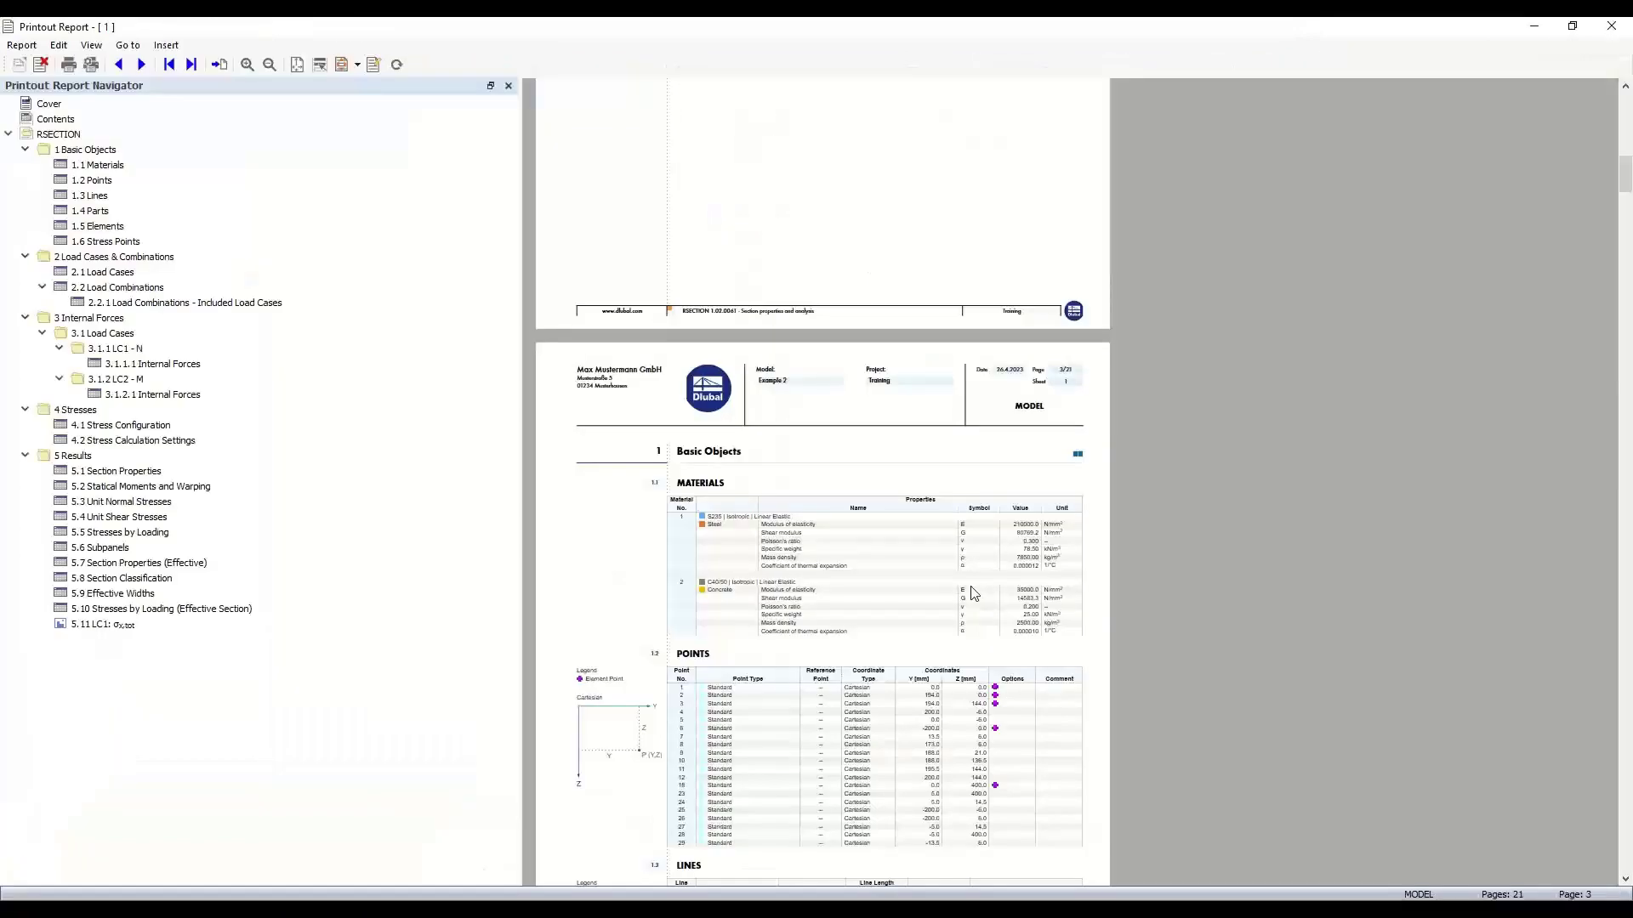
left_click(112, 625)
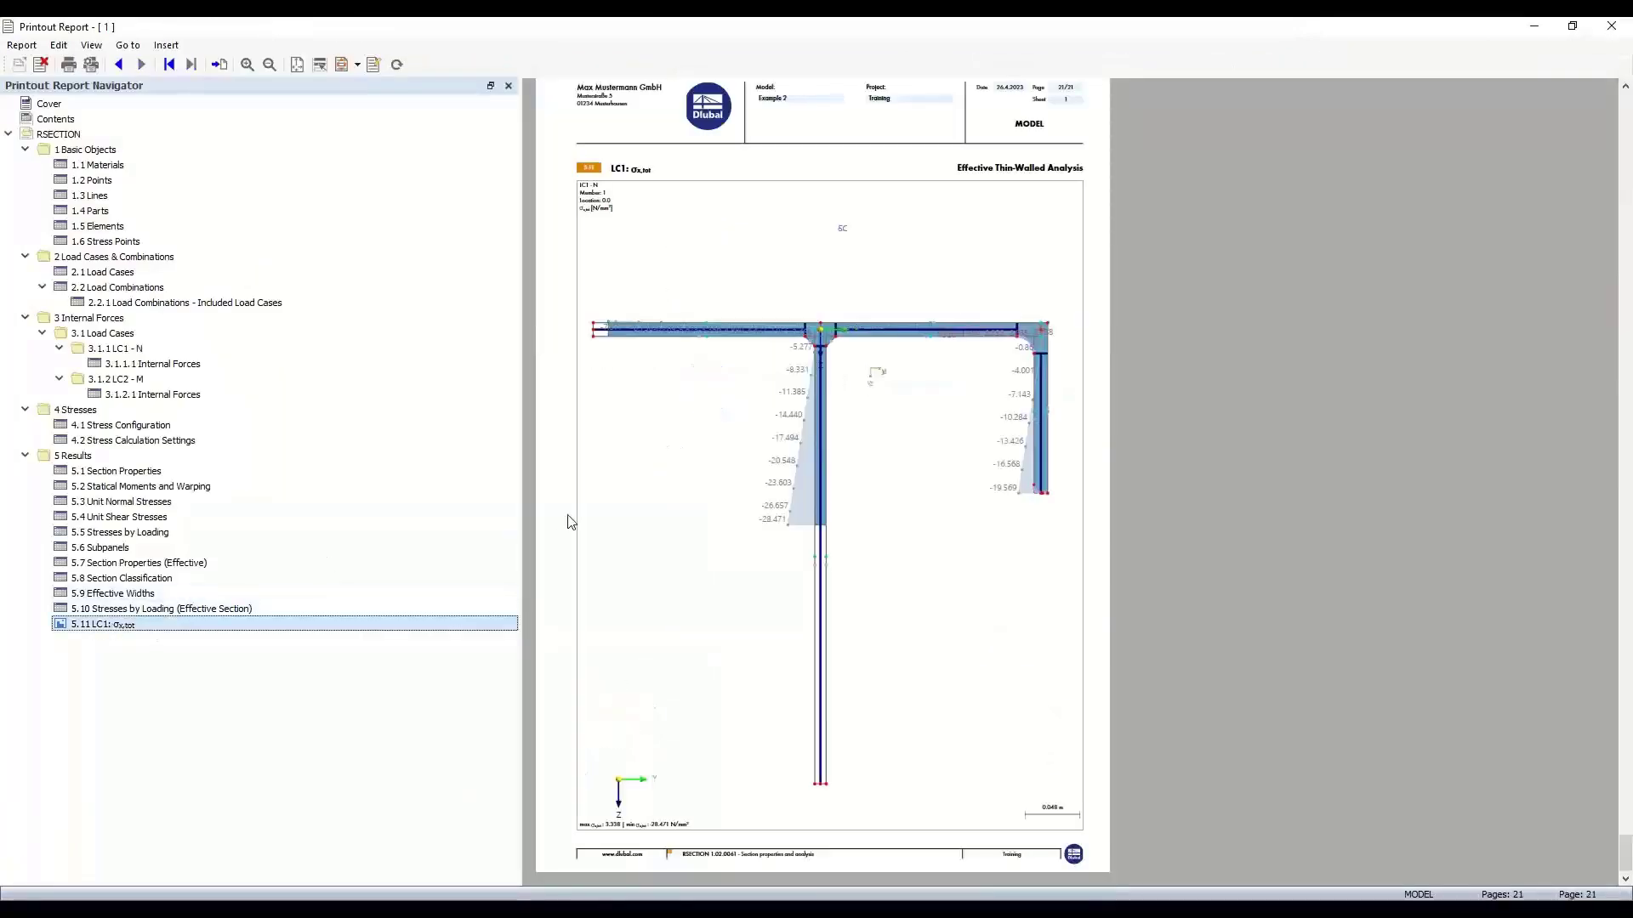
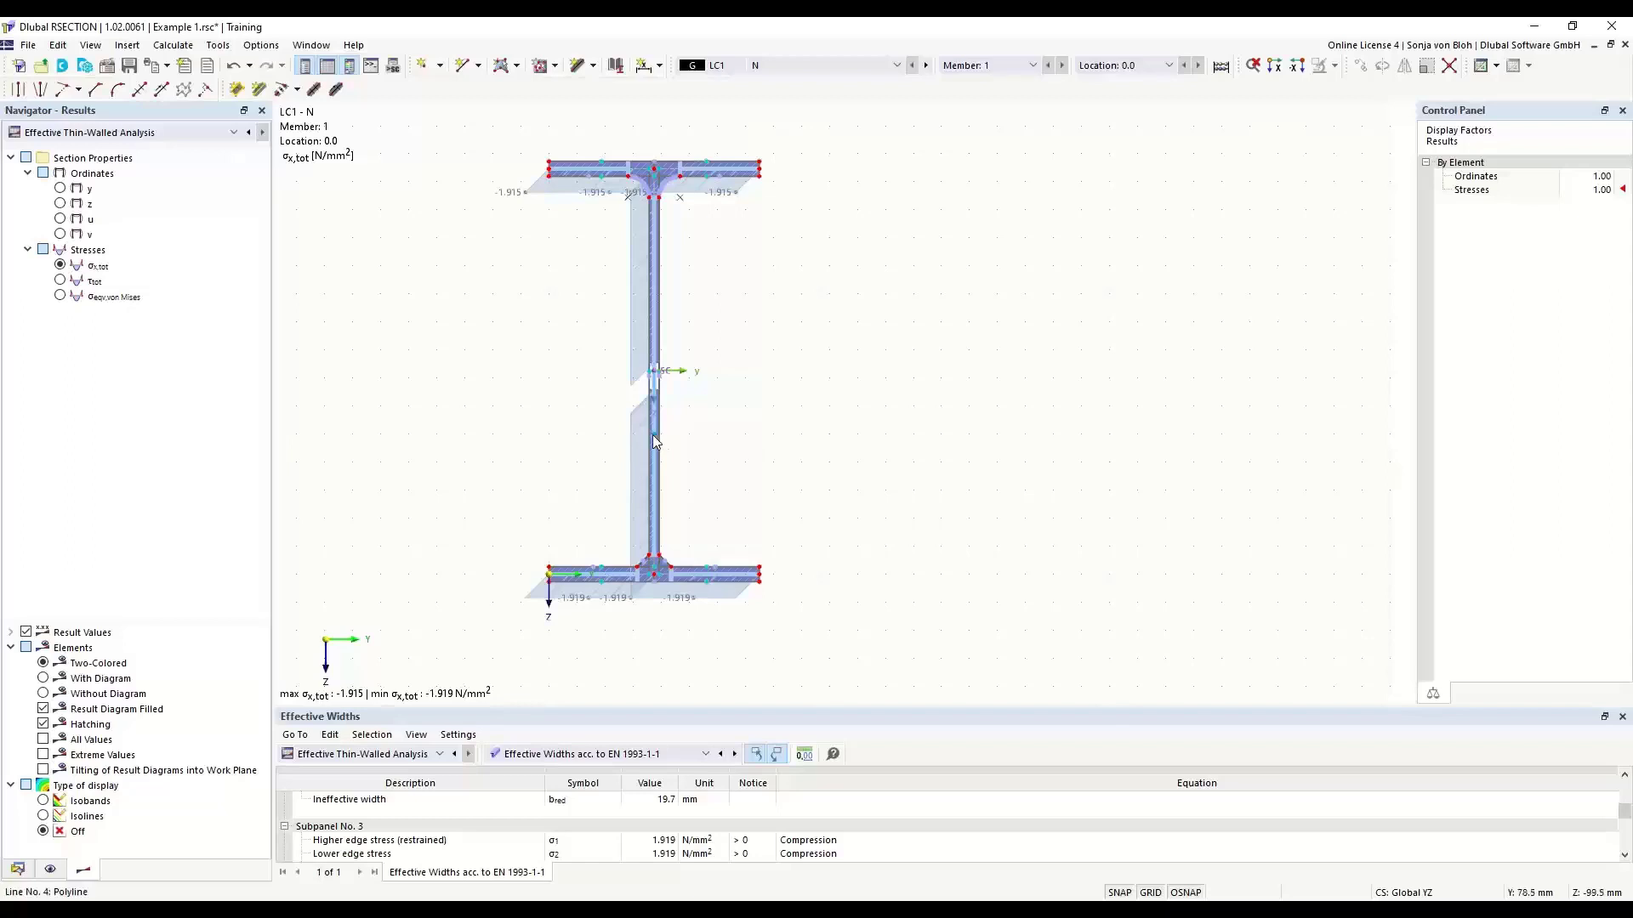
- Show the effective-section stresses by stress points and examine the table values for the stress point in the lower web
mouse_move(657, 439)
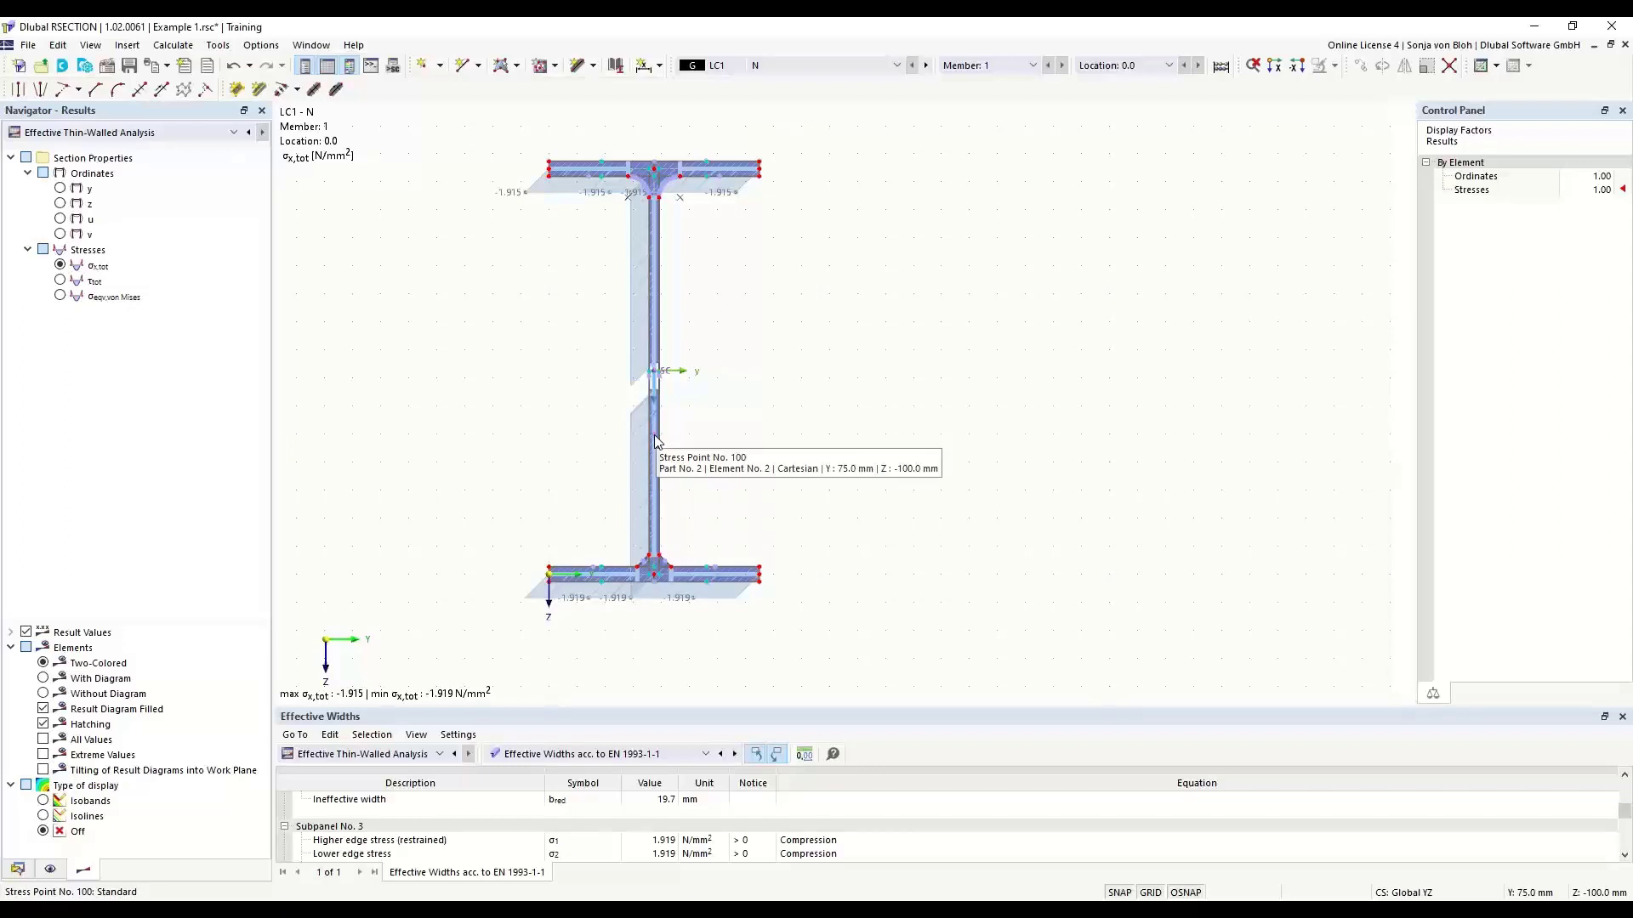
left_click(704, 754)
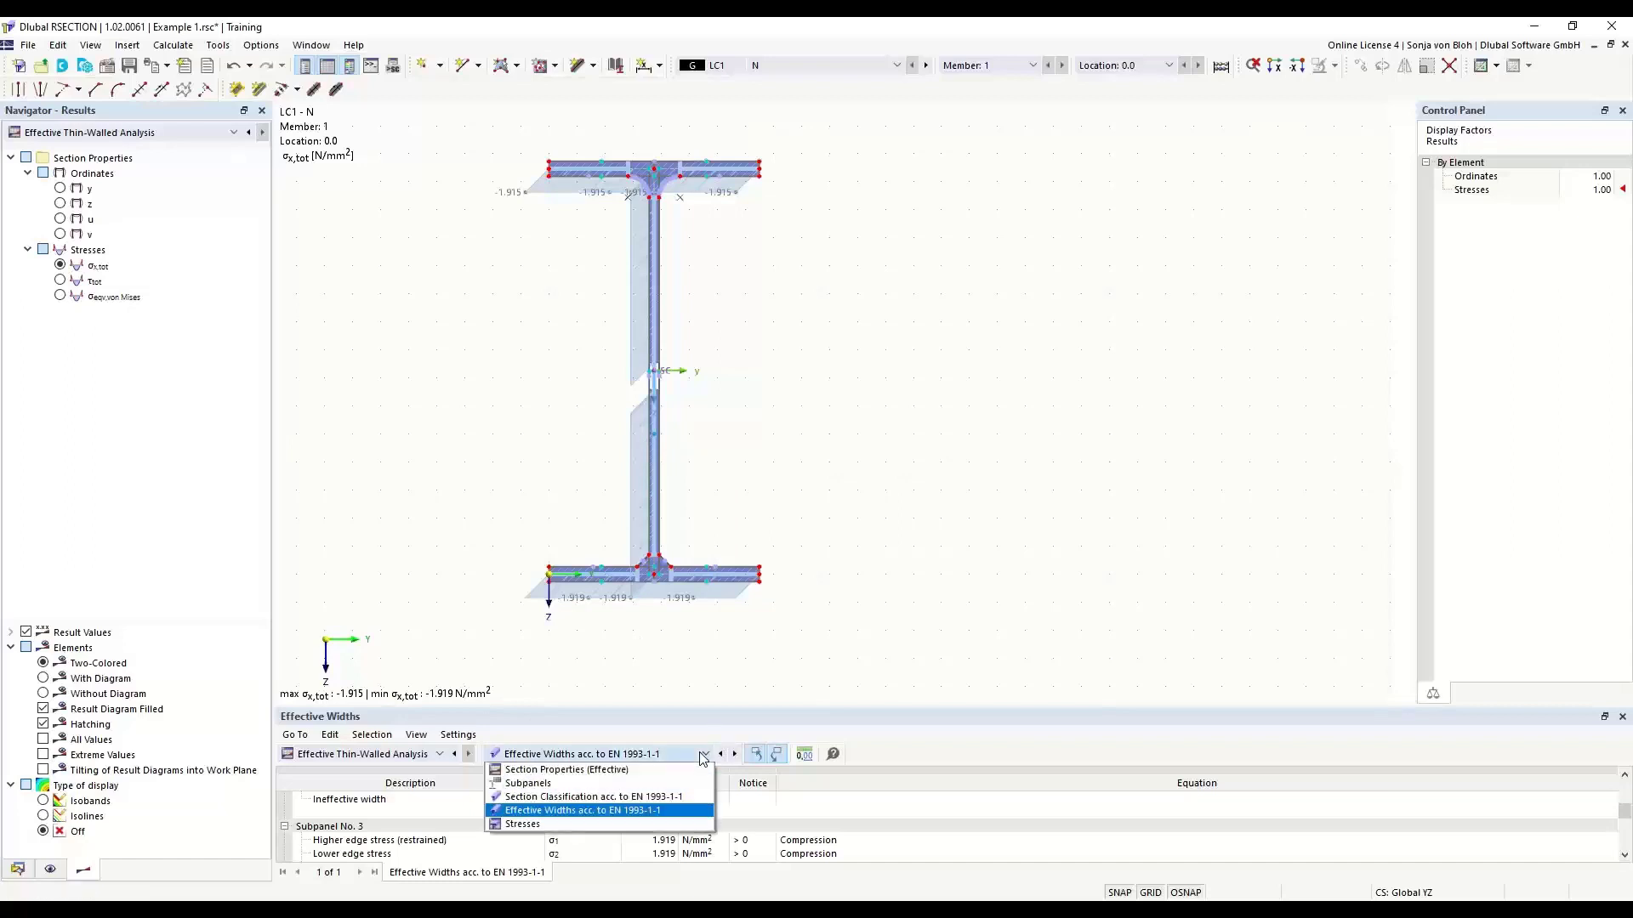
left_click(522, 825)
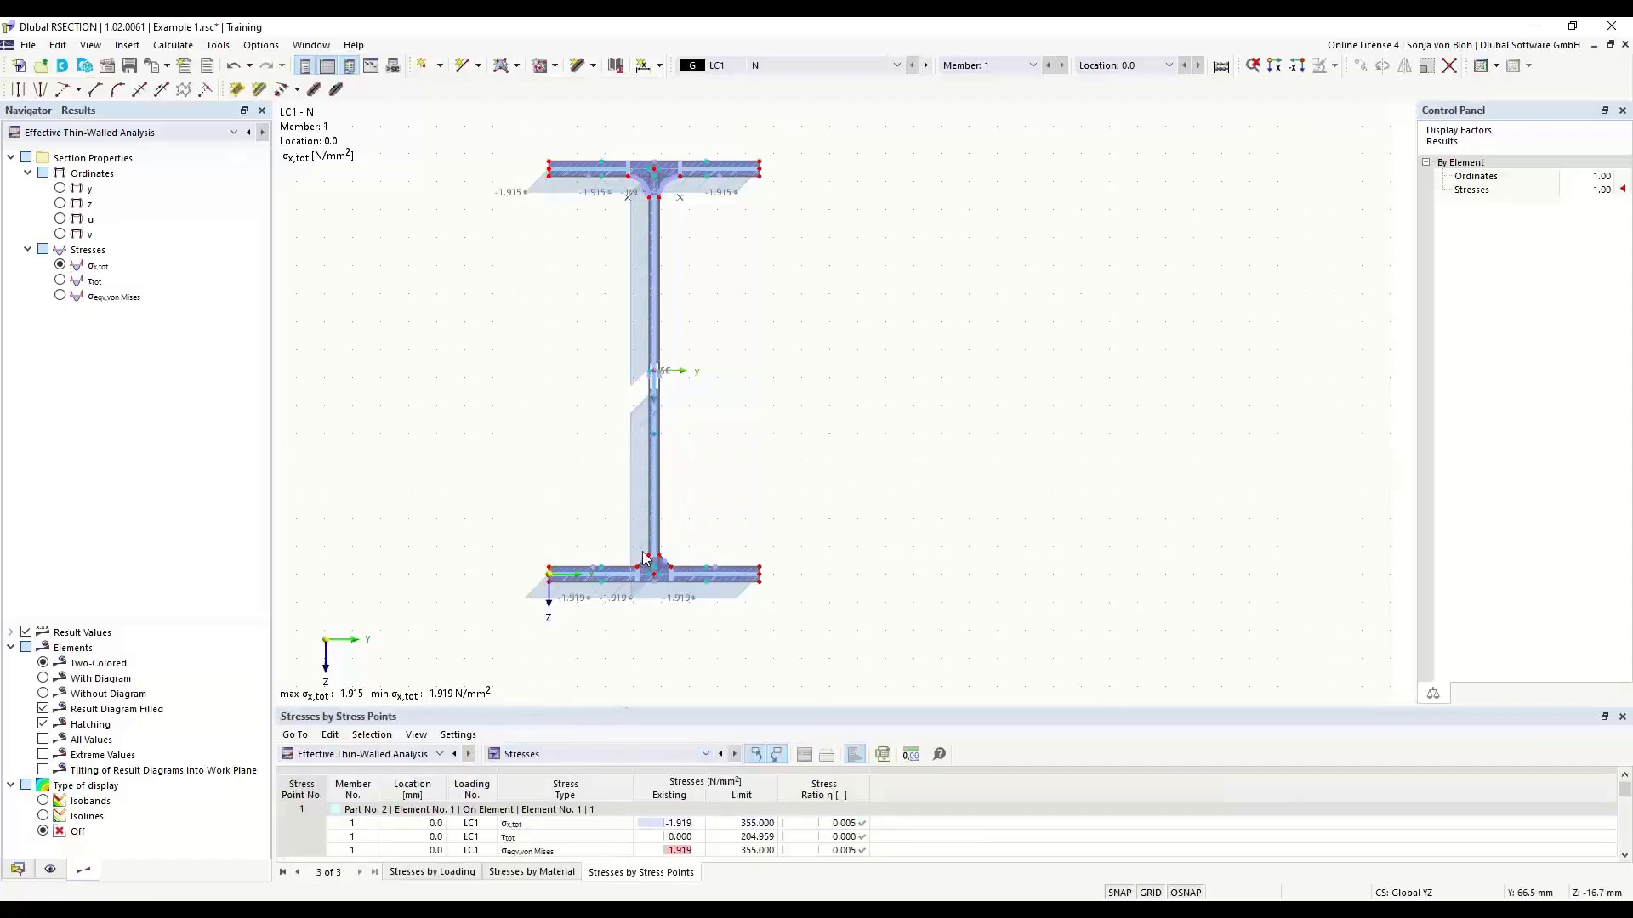
left_click(655, 435)
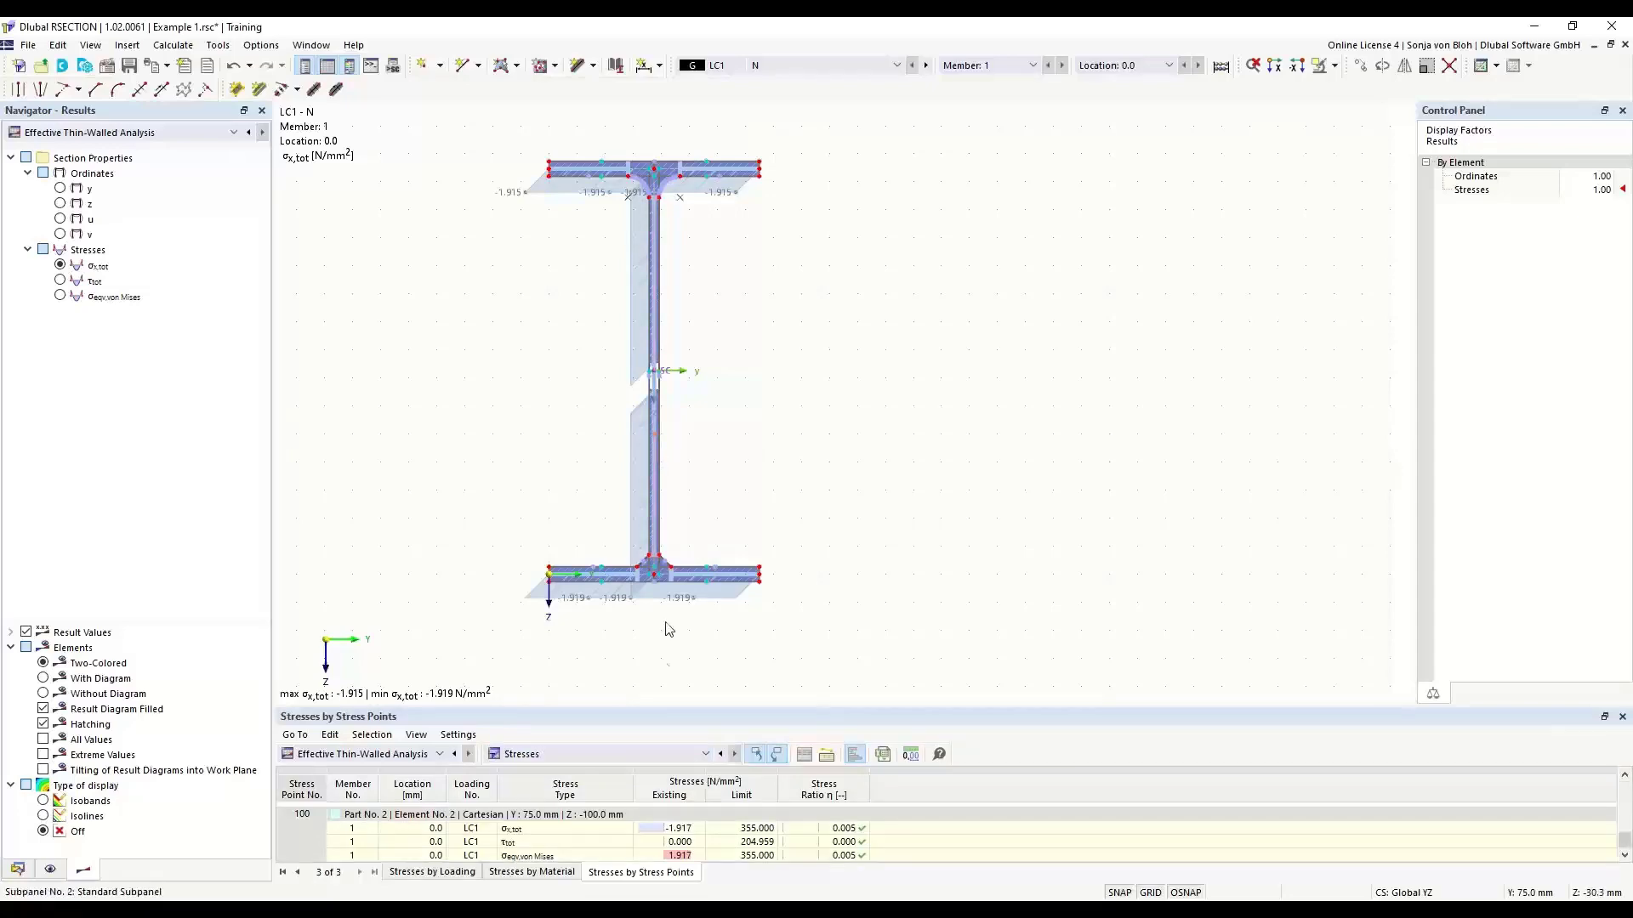
left_click_drag(653, 713, 667, 413)
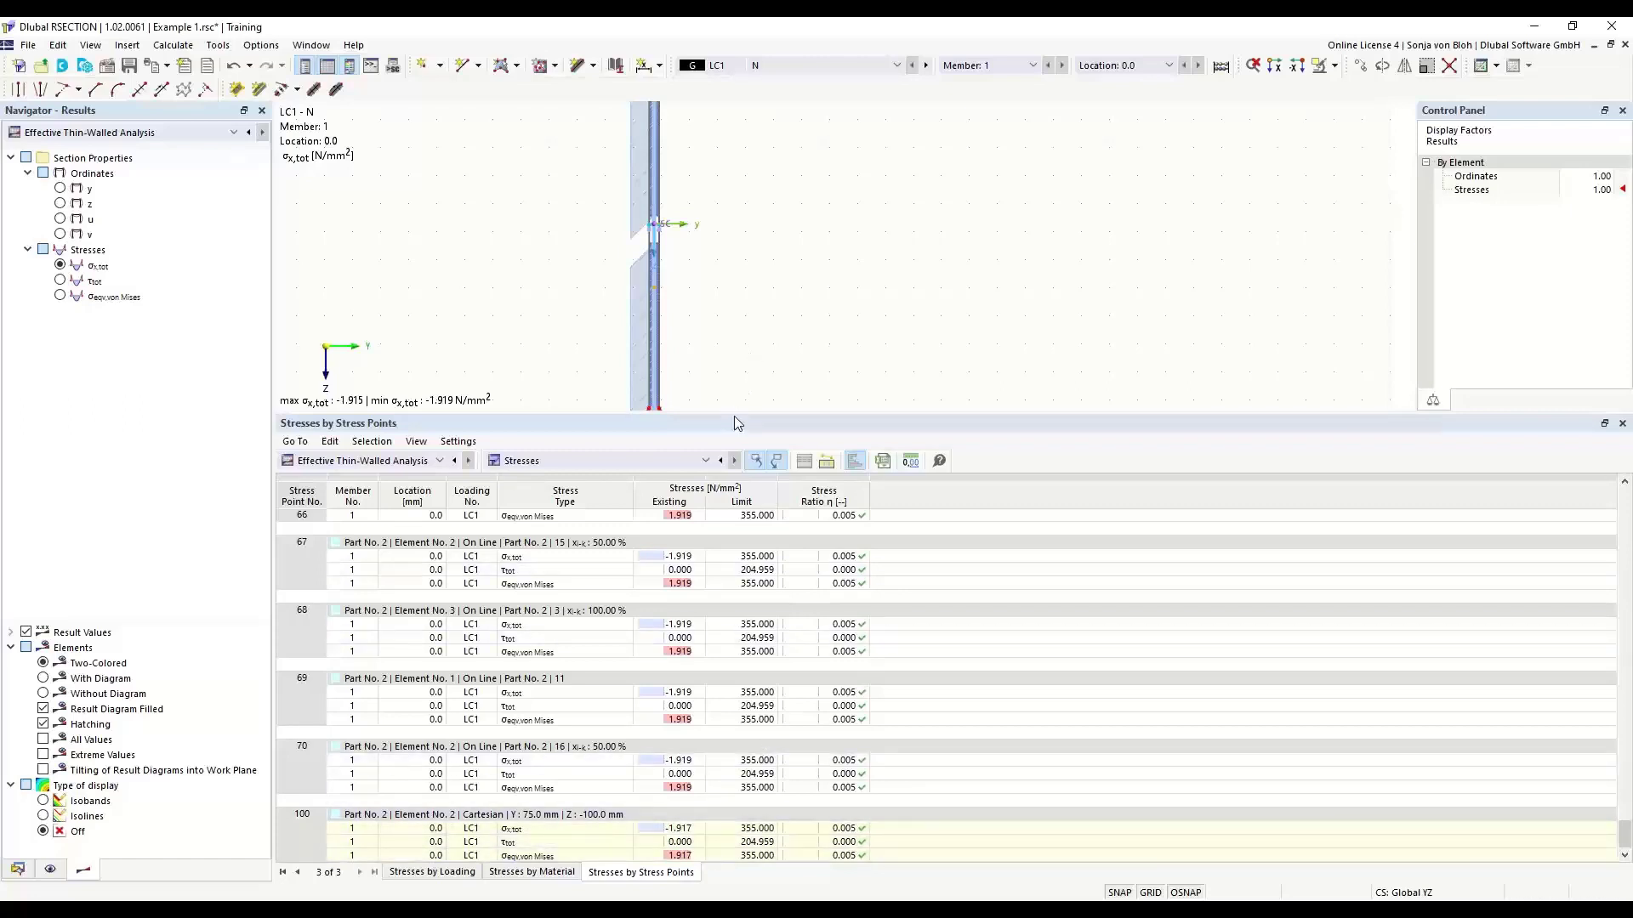
left_click_drag(733, 415, 736, 741)
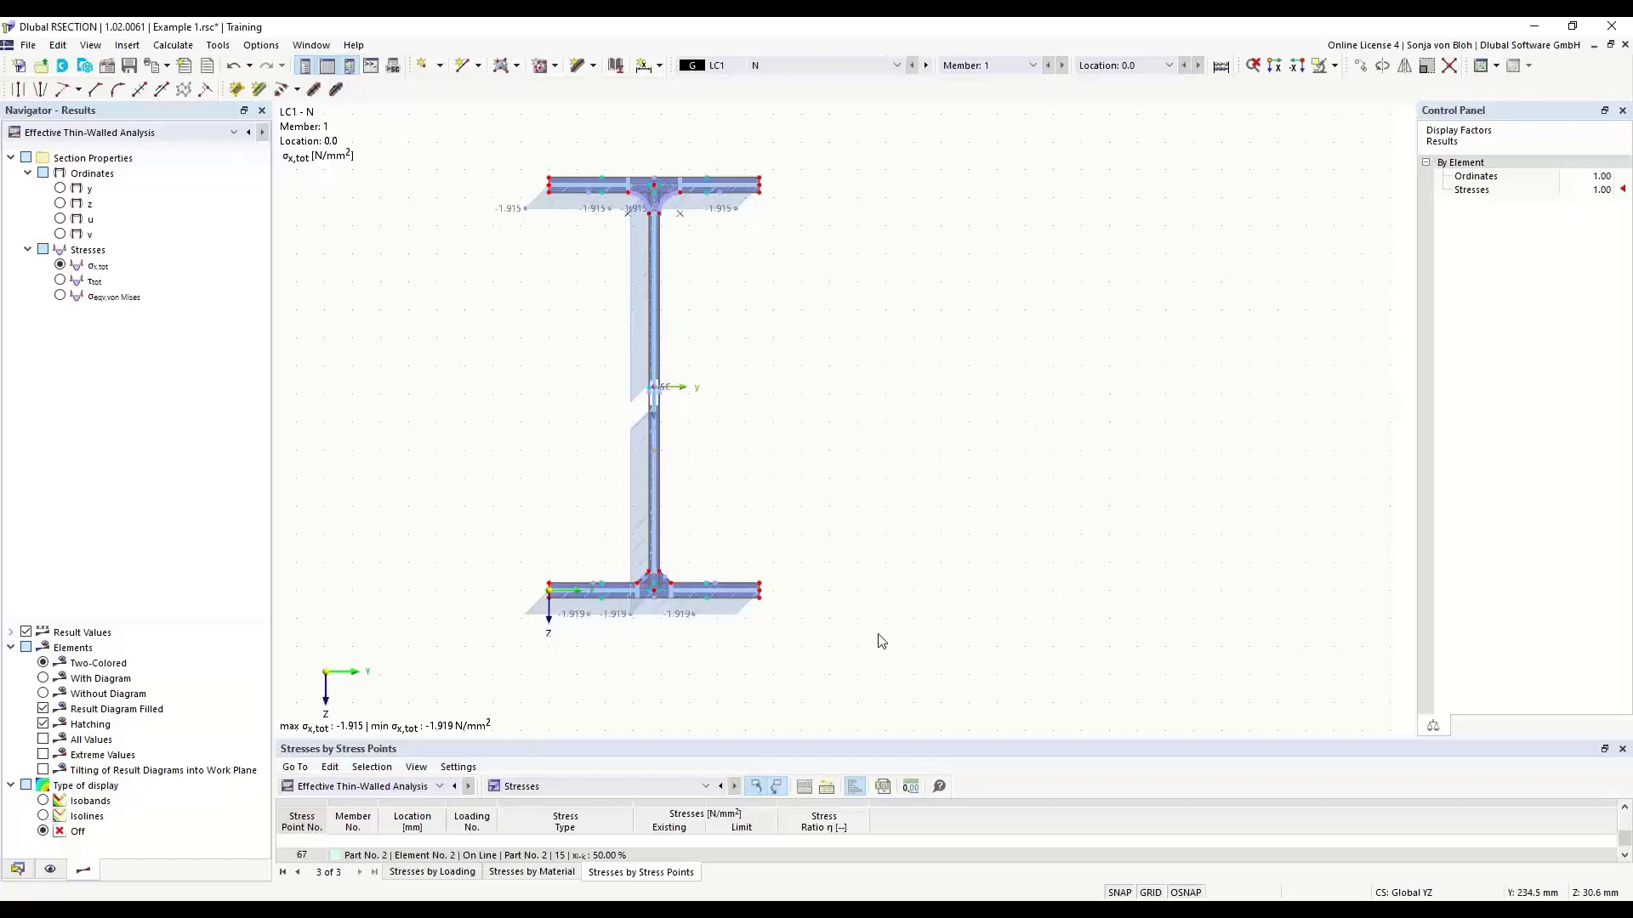
- Start a DXF import of the file Aluprofil.dxf from the RSECTION Studenten folder
left_click(28, 46)
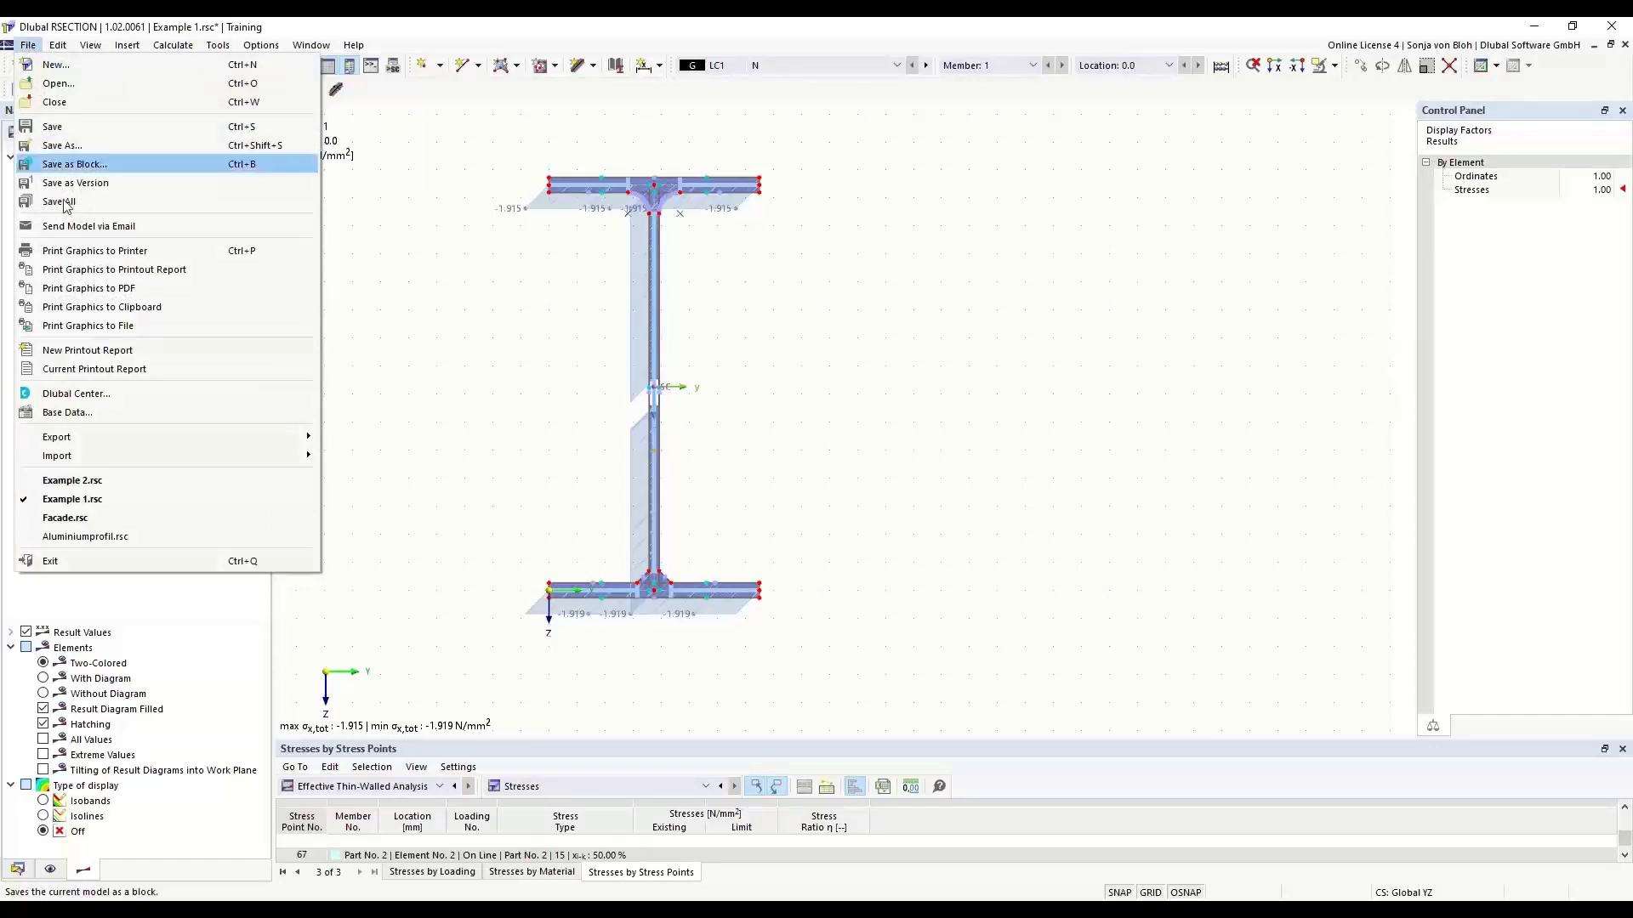
mouse_move(109, 455)
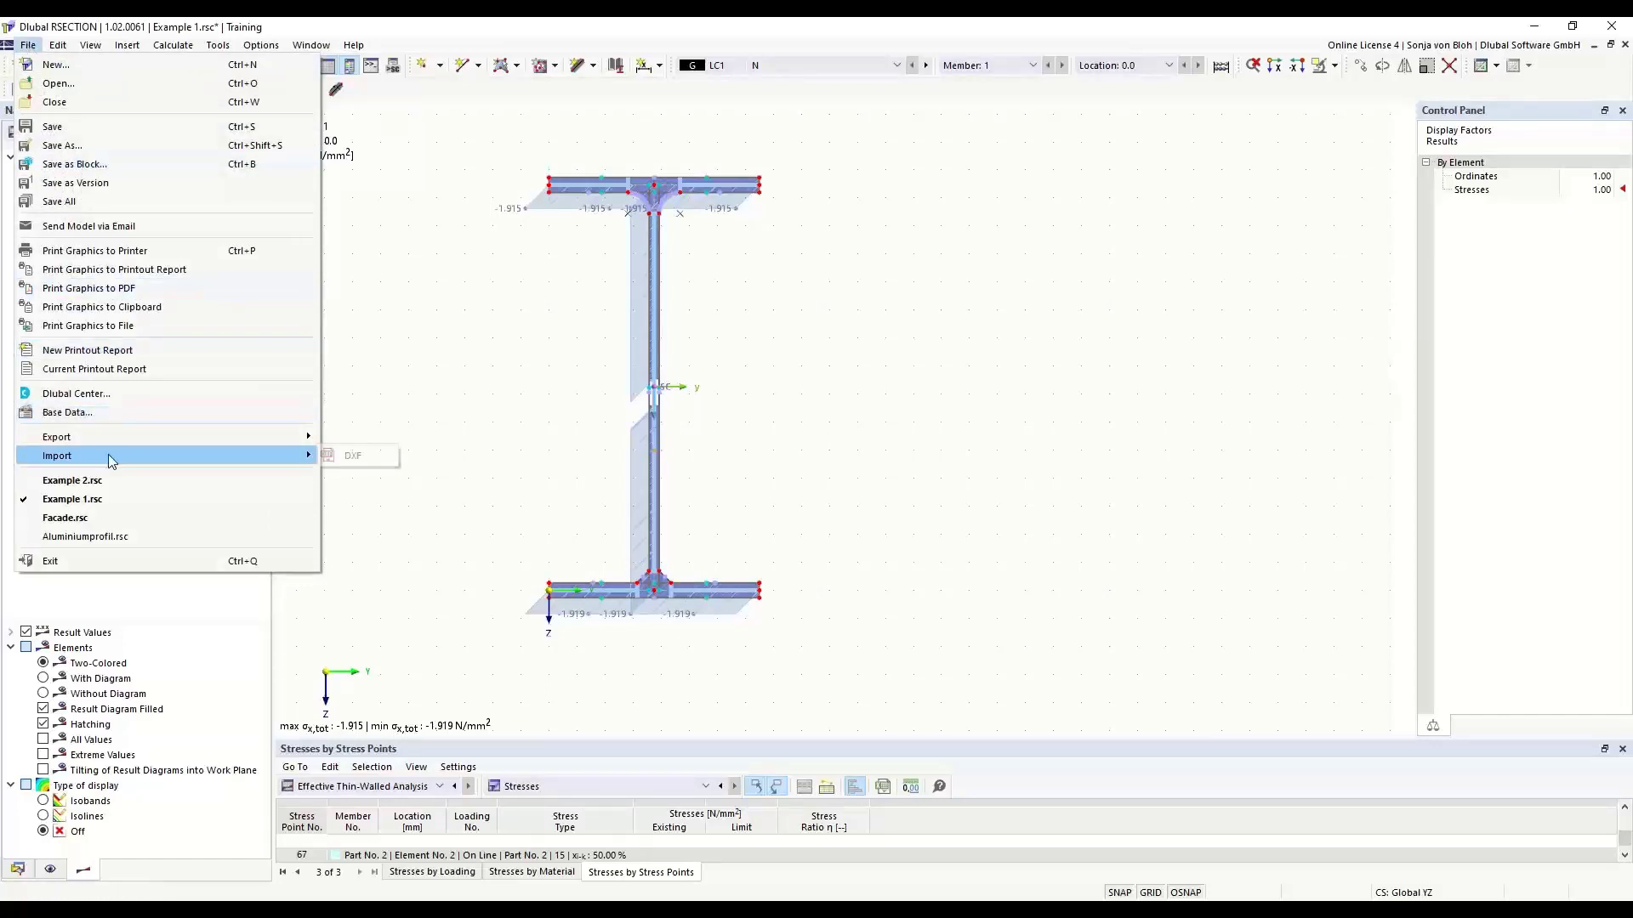
left_click(340, 457)
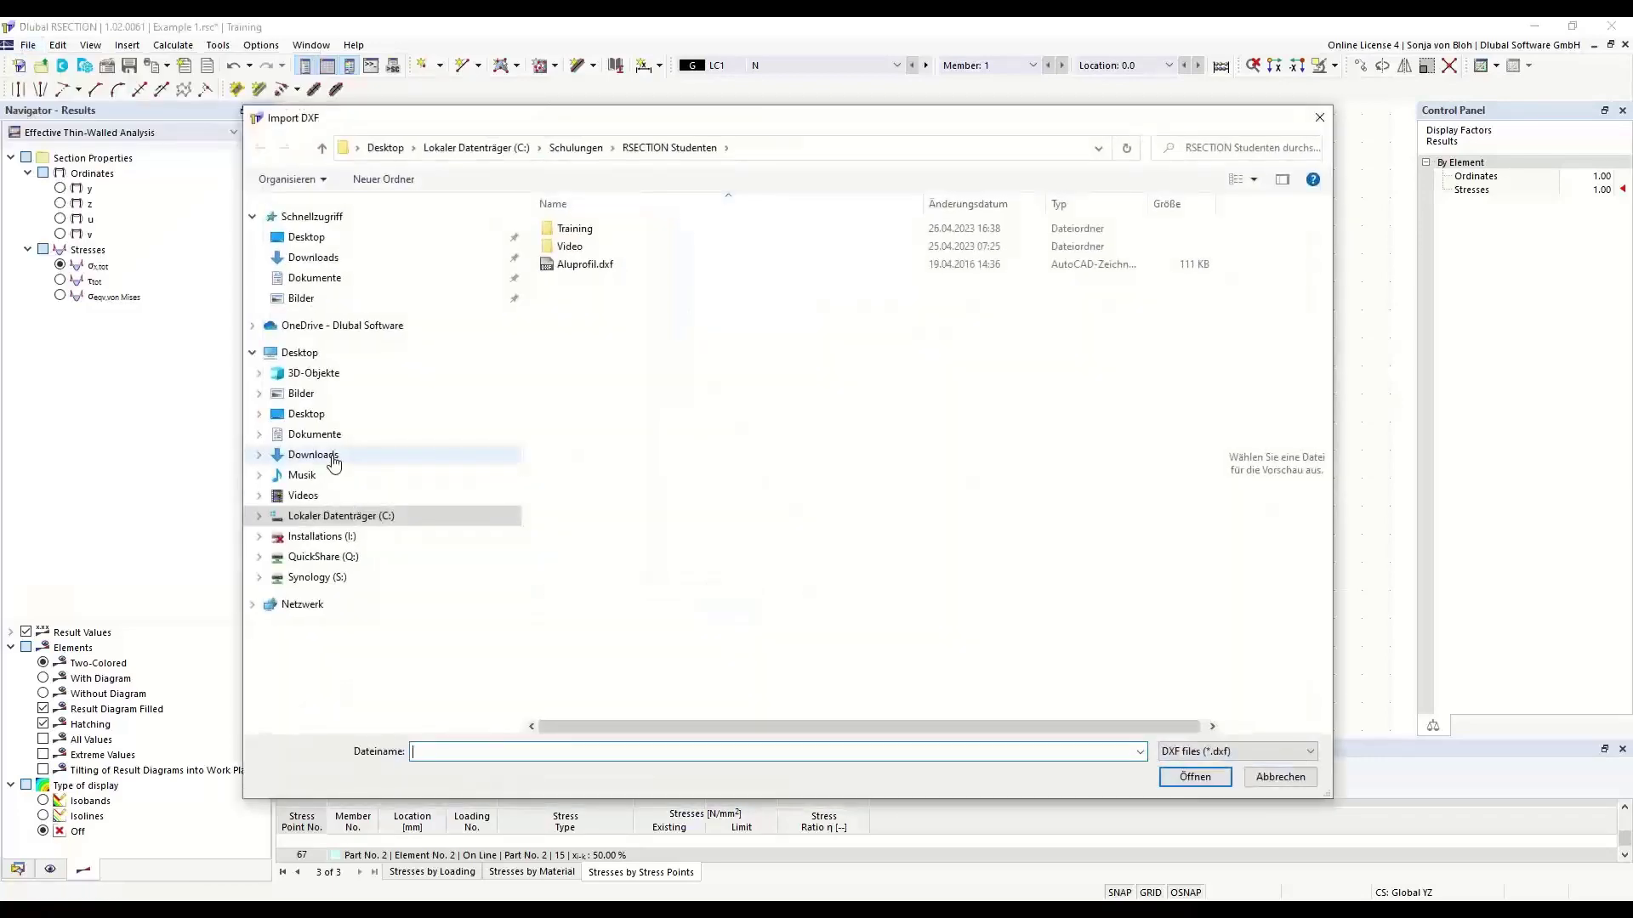
left_click(603, 267)
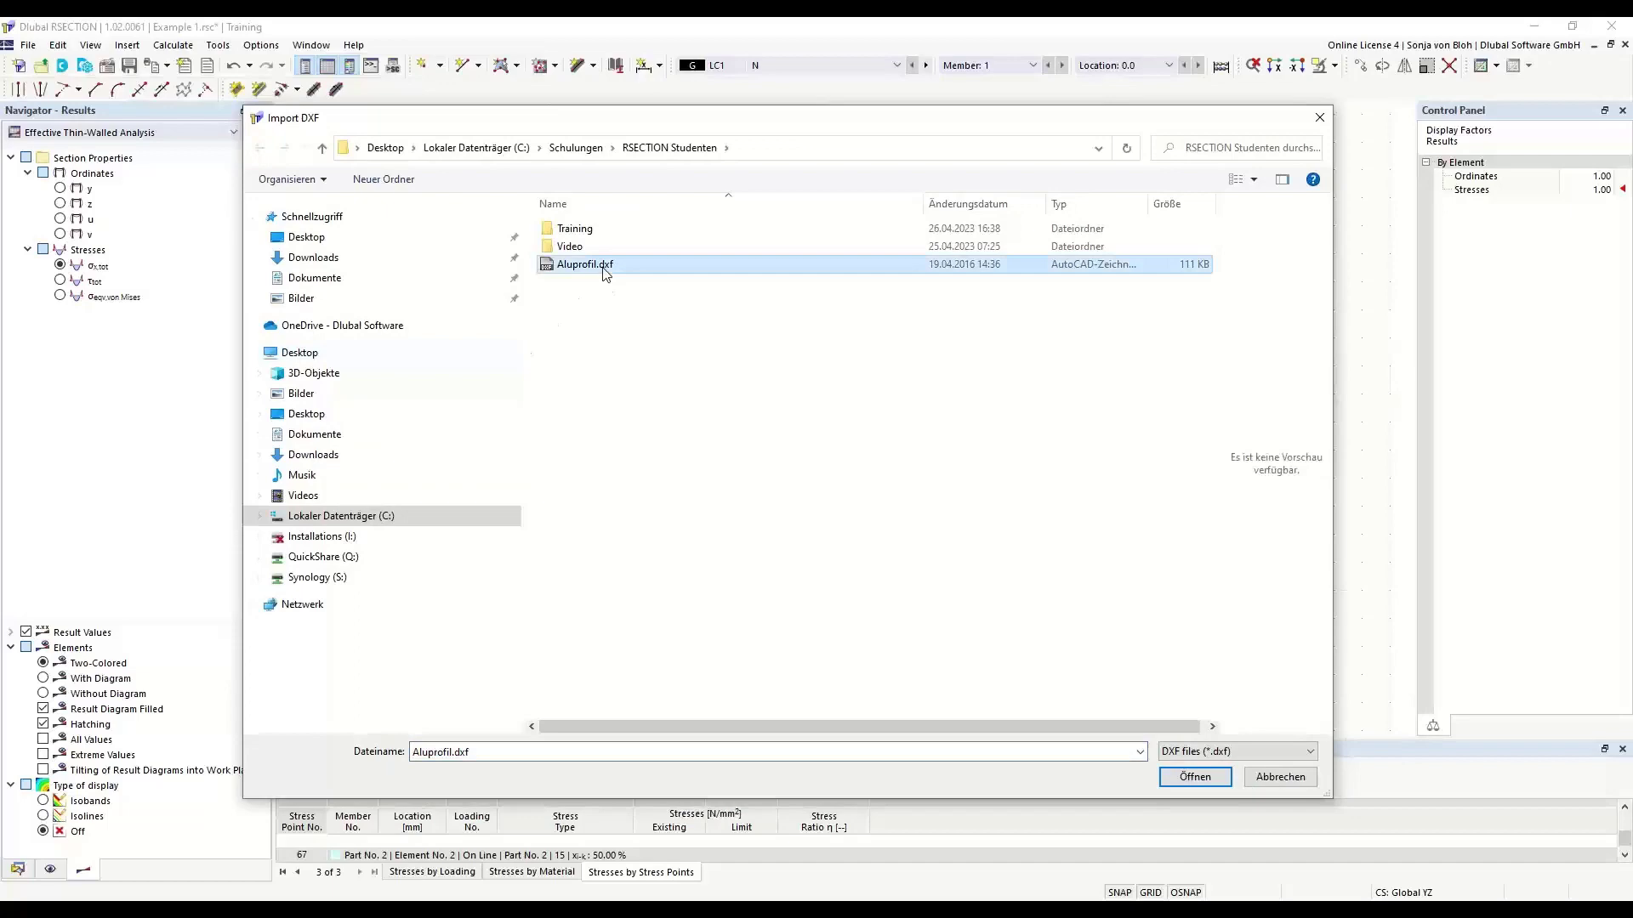
left_click(1199, 776)
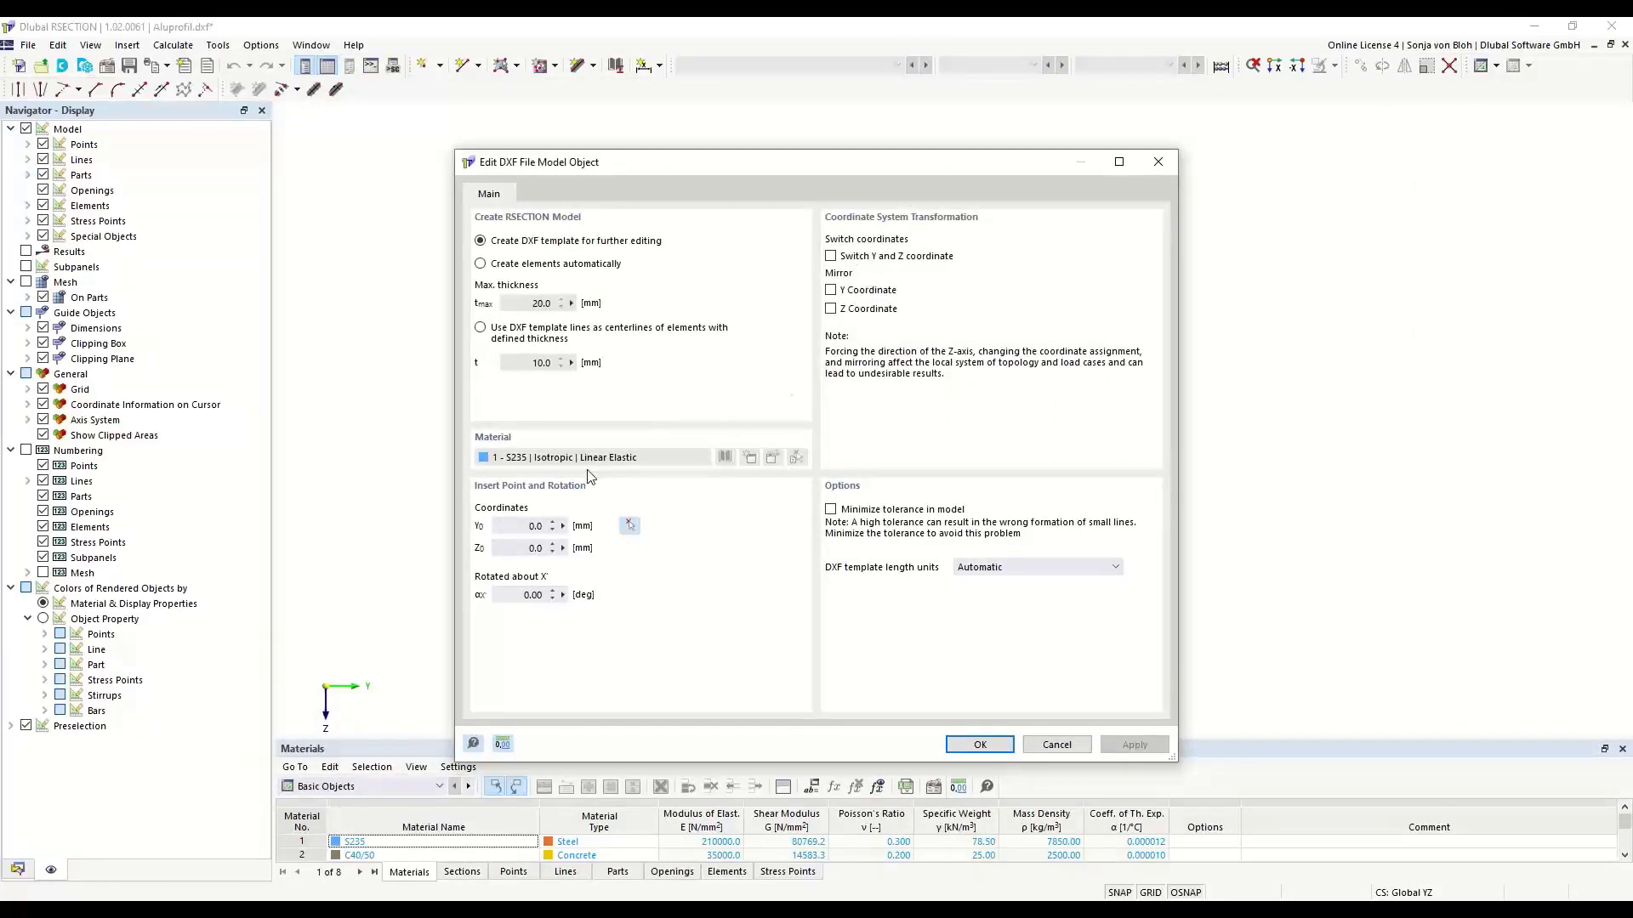
- Try the automatic element creation and centerline thickness options of the DXF import, checking the insertion point and rotation values
left_click(549, 528)
left_click(514, 546)
left_click(520, 595)
left_click(482, 264)
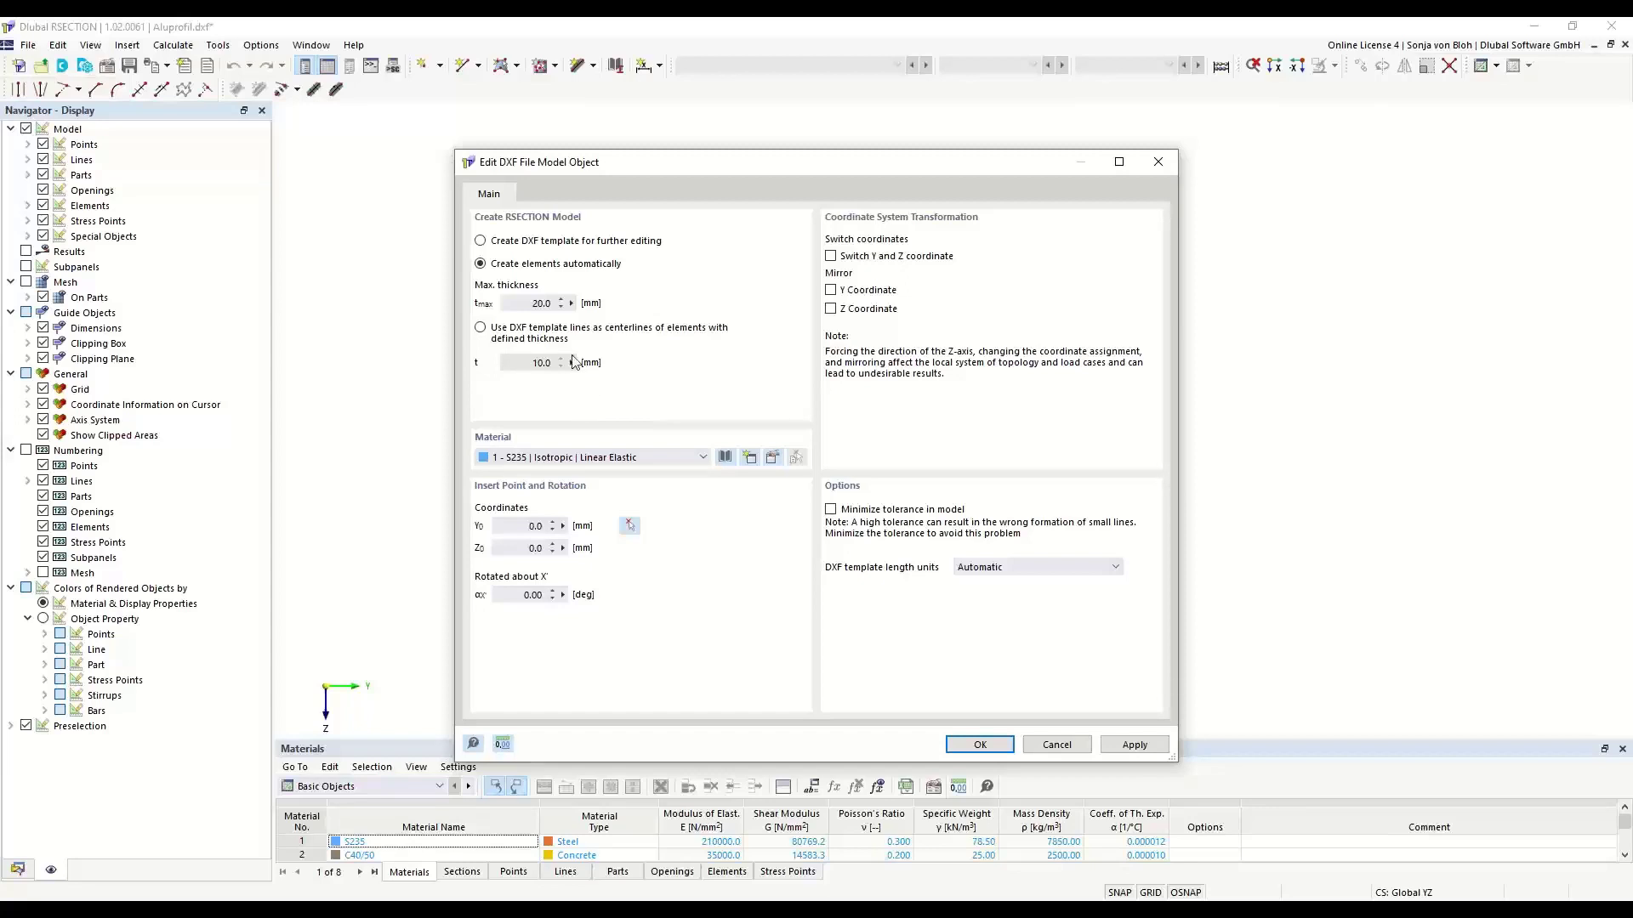
left_click(558, 307)
left_click(480, 329)
double_click(544, 362)
- Import the drawing as a DXF template for further editing and close the import log
left_click(482, 242)
left_click(975, 746)
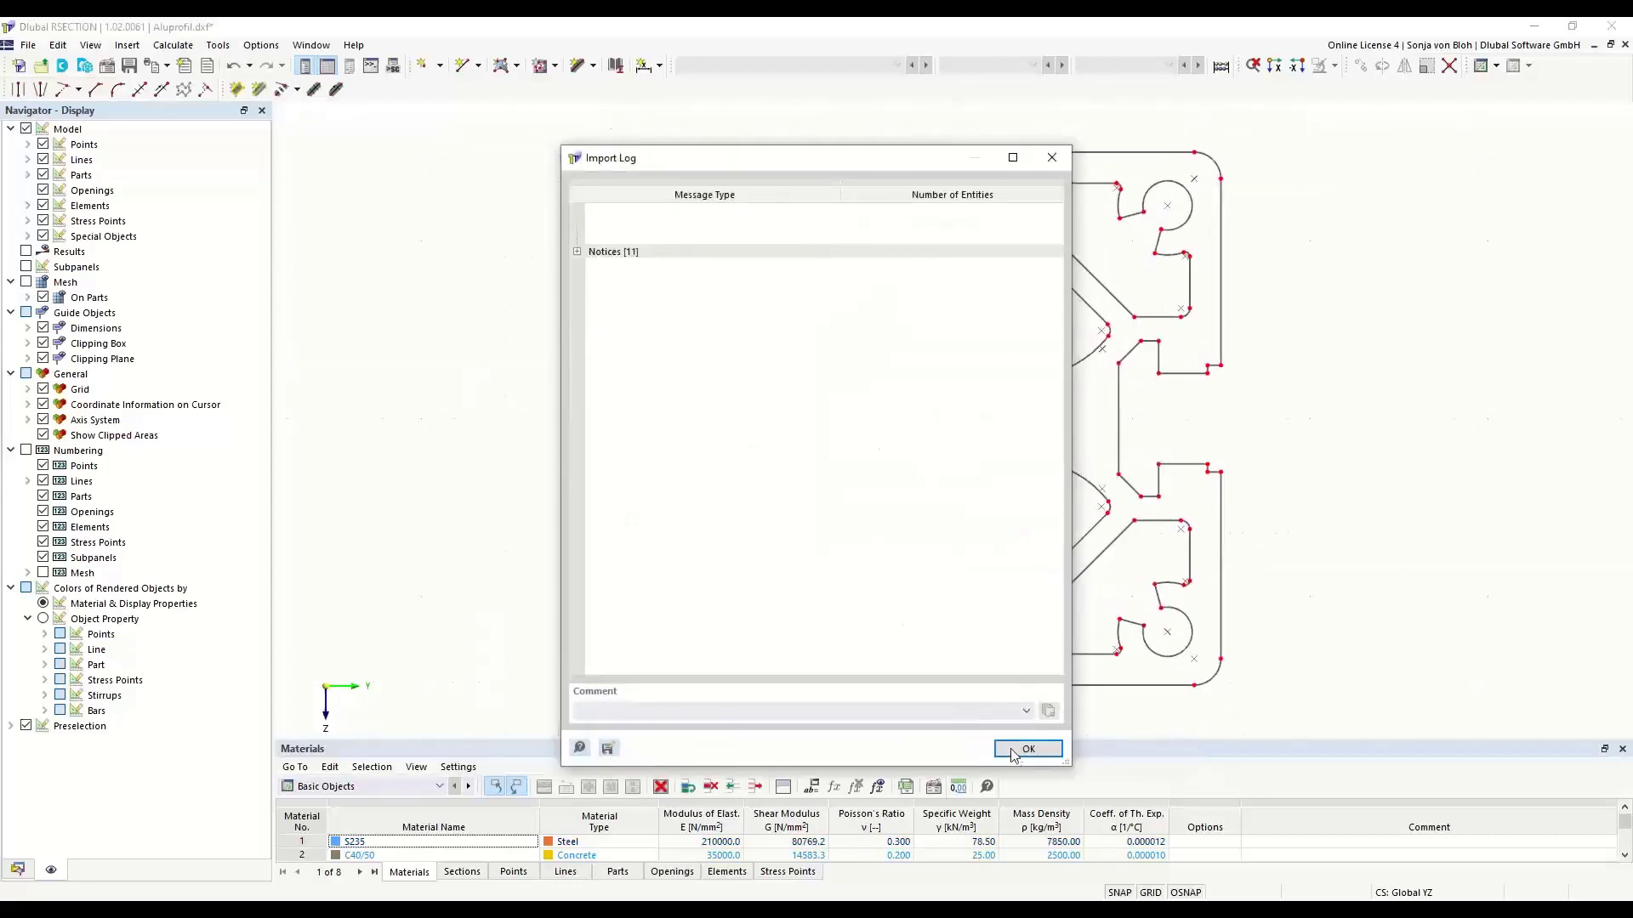
left_click(1016, 748)
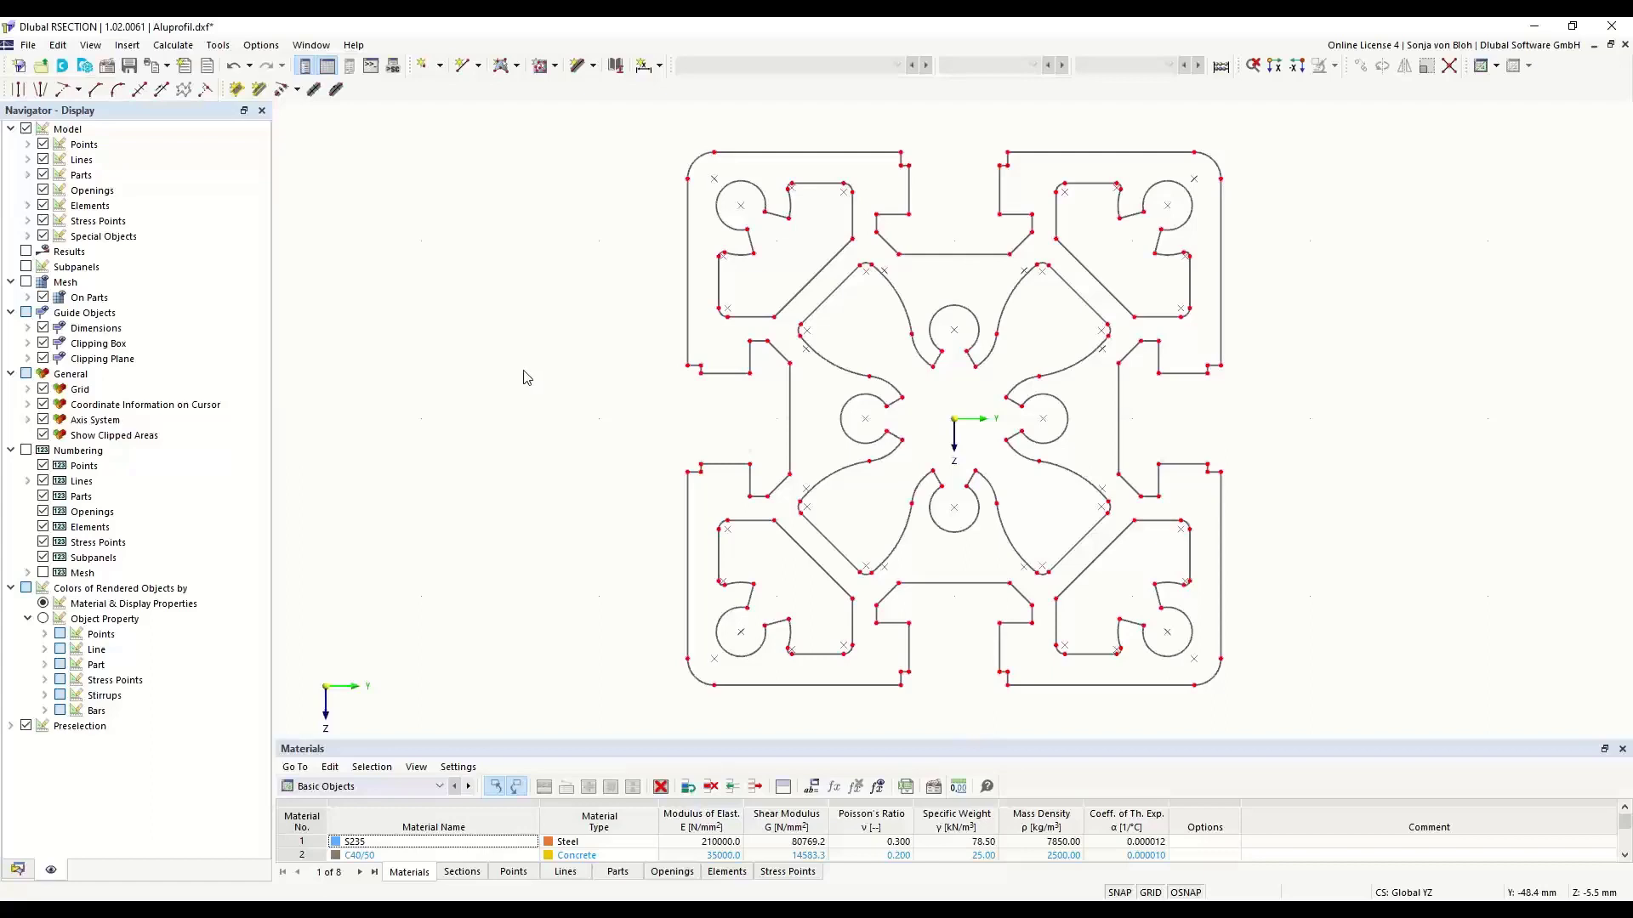
- Open material 1 of the Aluprofil model for editing and filter the material library by aluminum
left_click(17, 870)
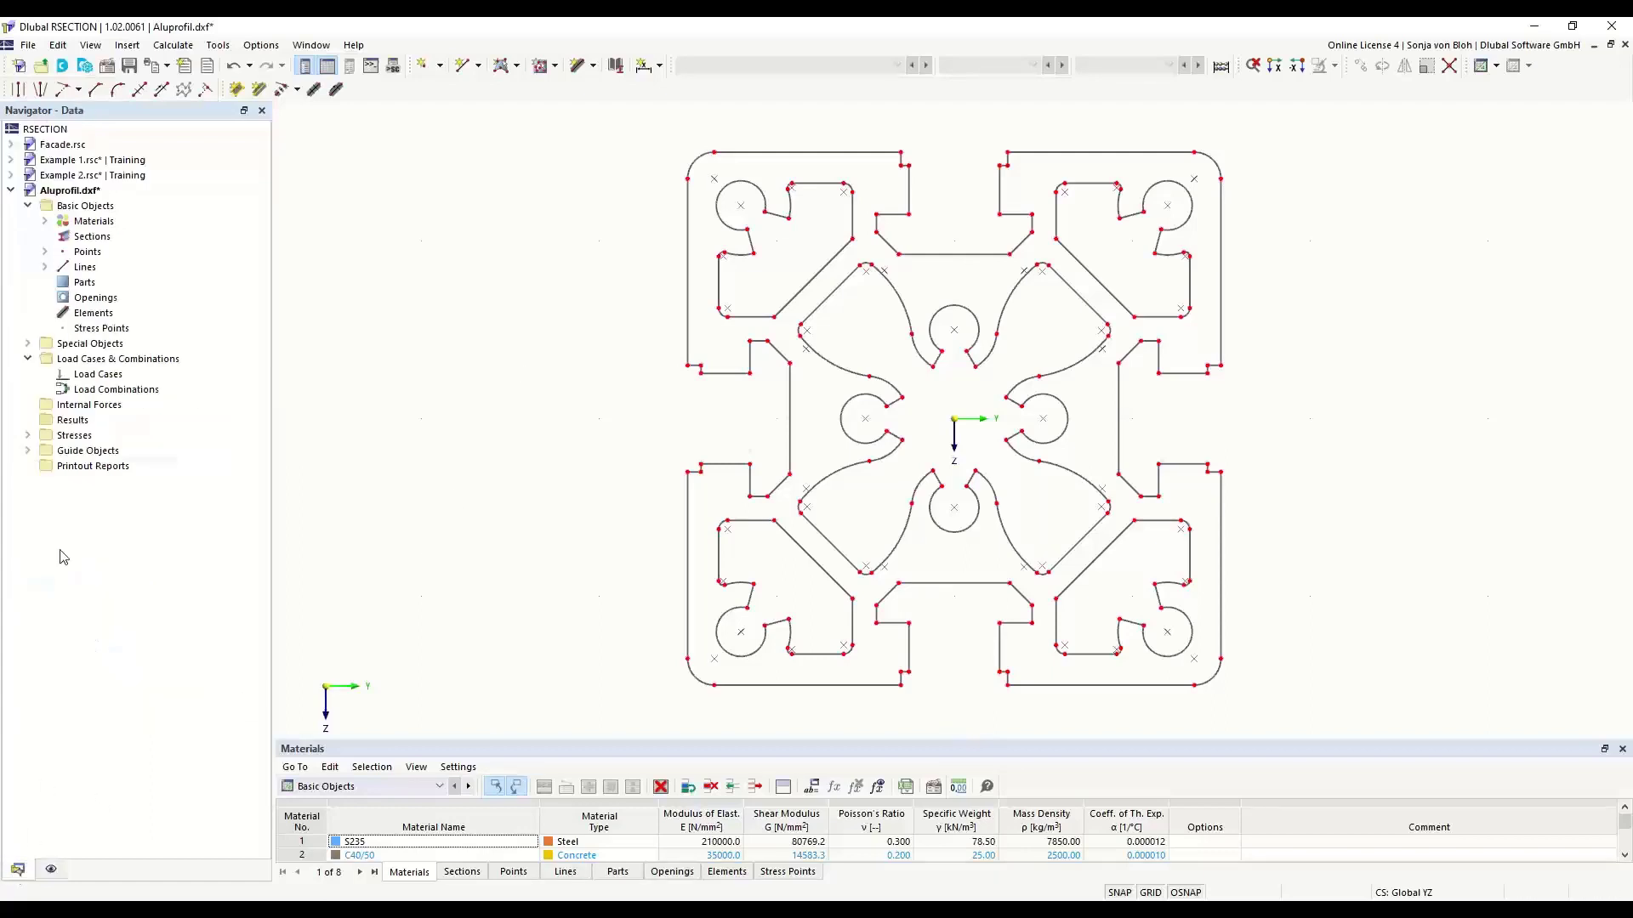
left_click(44, 221)
double_click(124, 237)
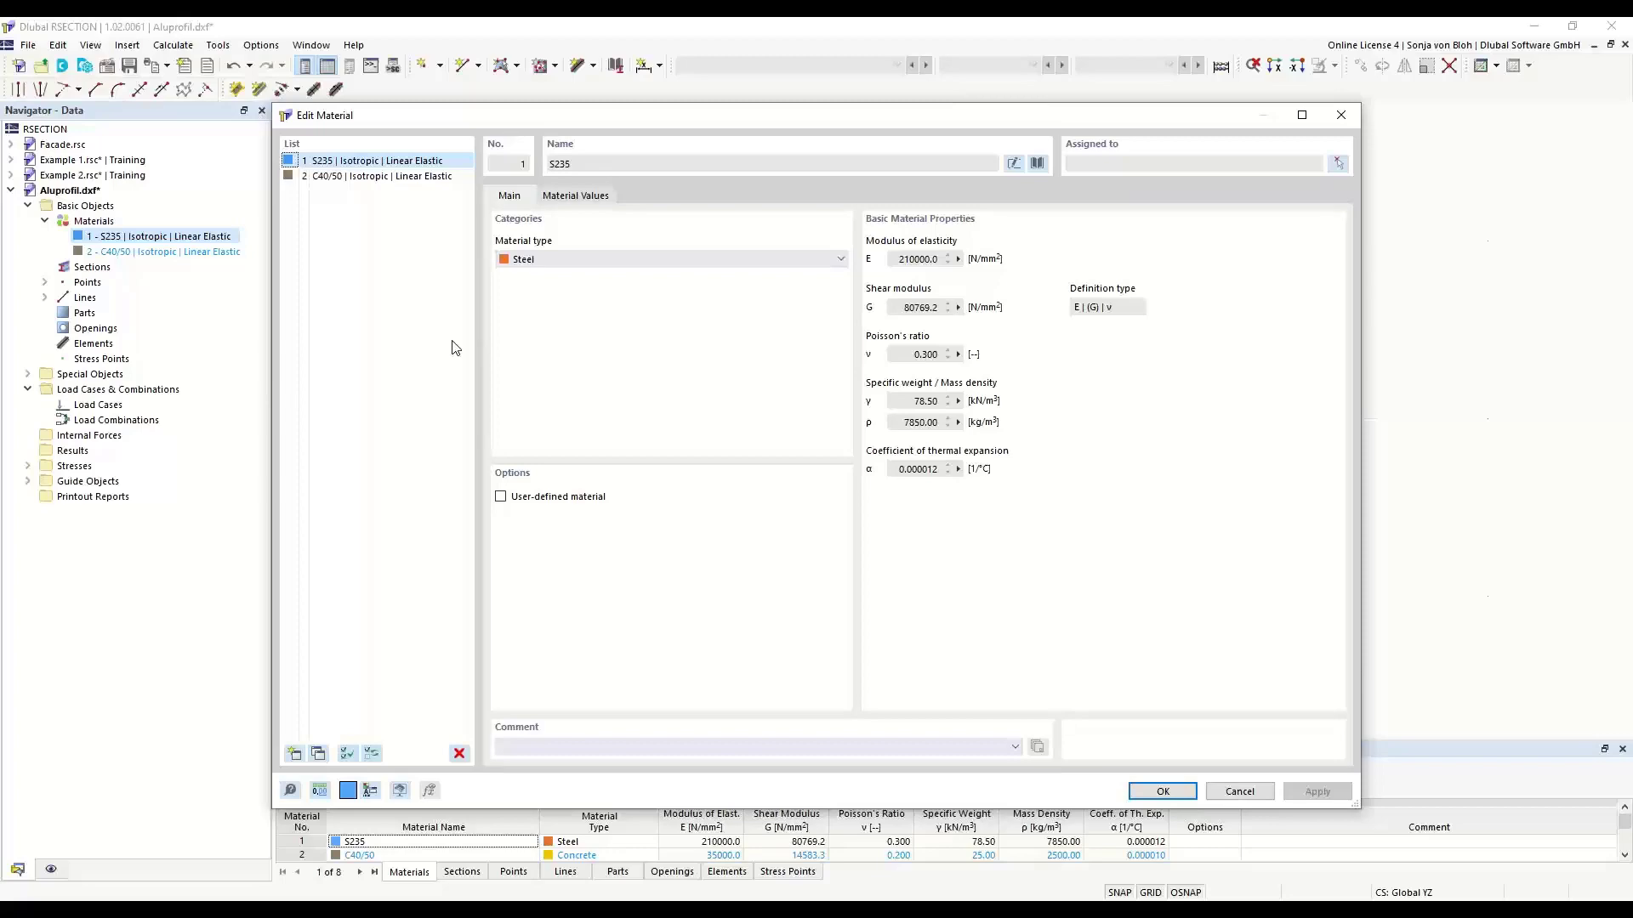
left_click(1037, 163)
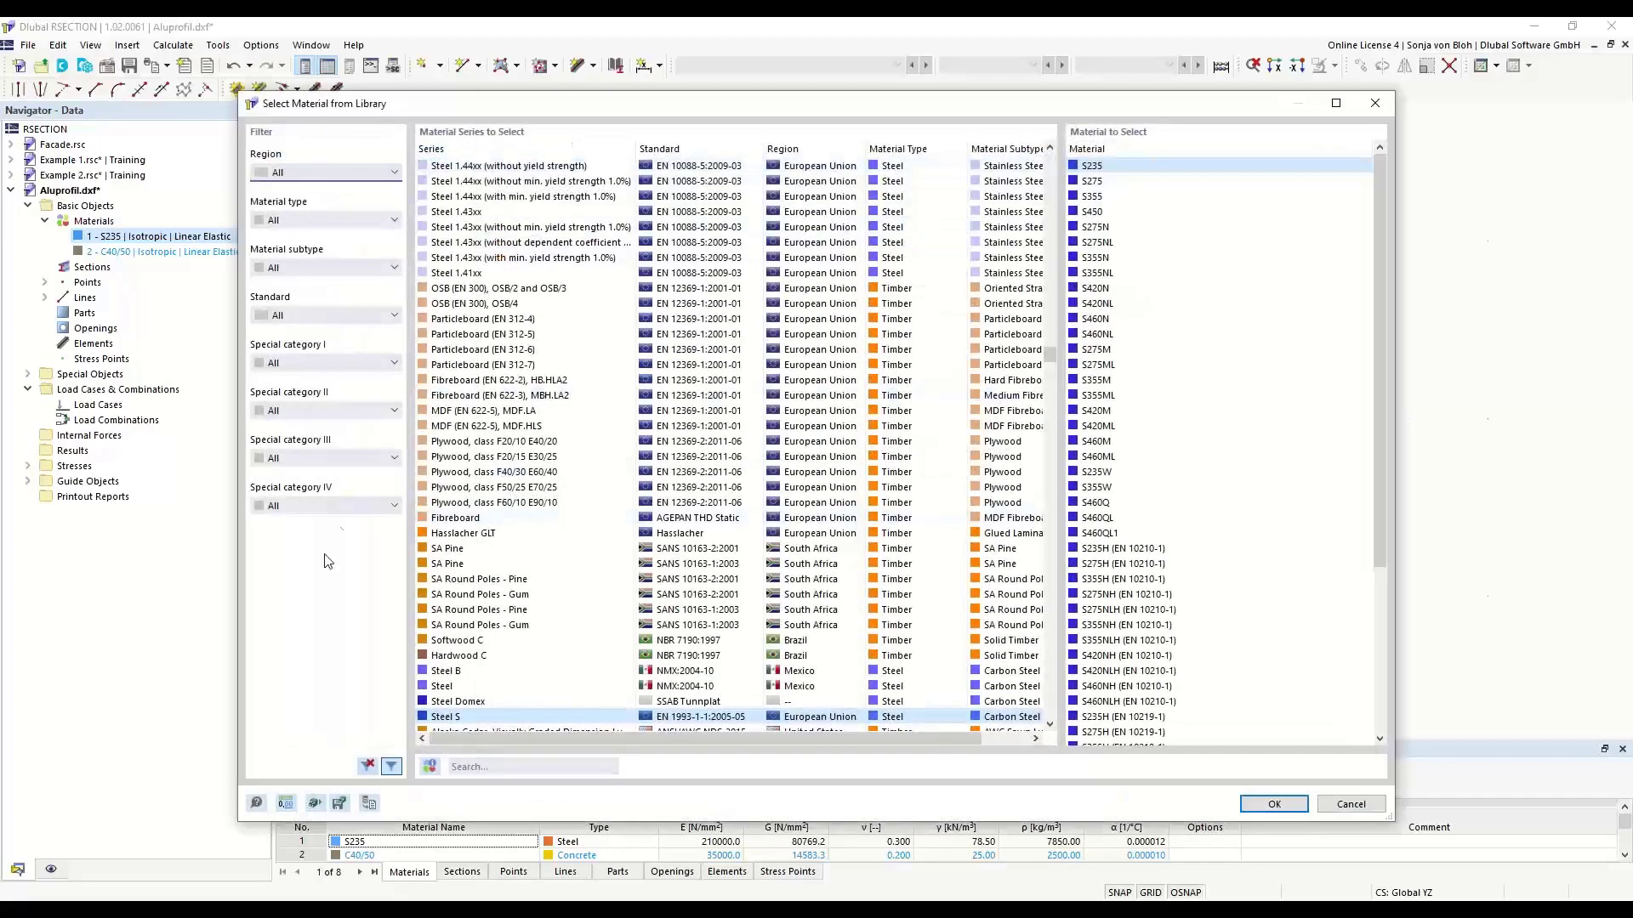
left_click(395, 220)
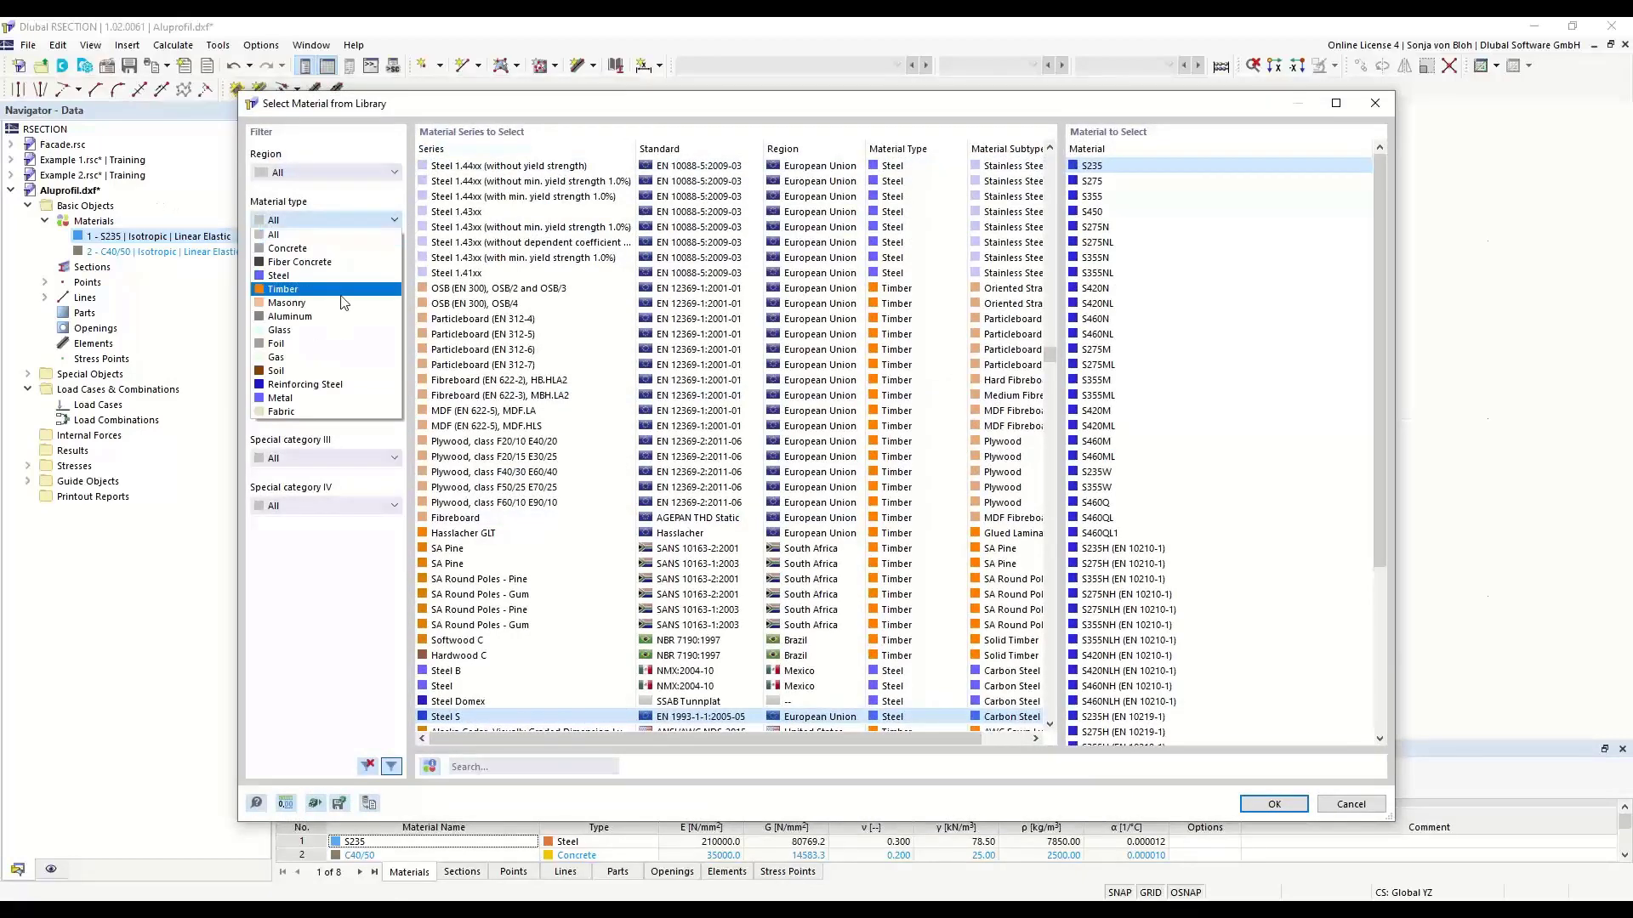
left_click(290, 316)
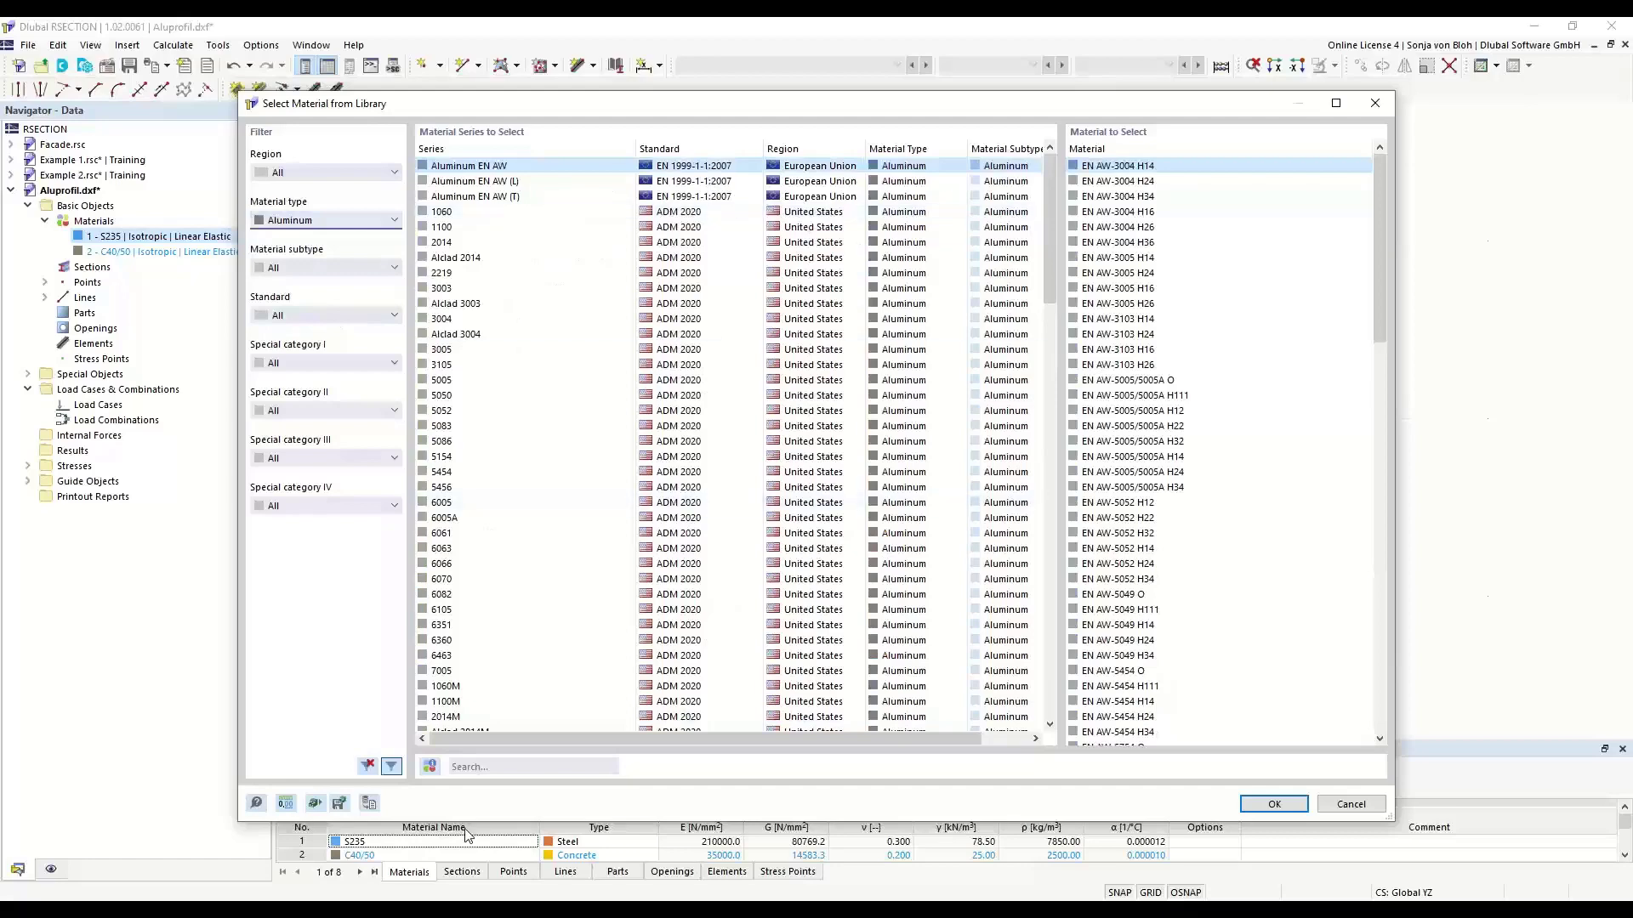
- Search the library for EN 6060 and assign EN AW-6060 (EP) T66 as material 1
left_click(478, 765)
type("EN ")
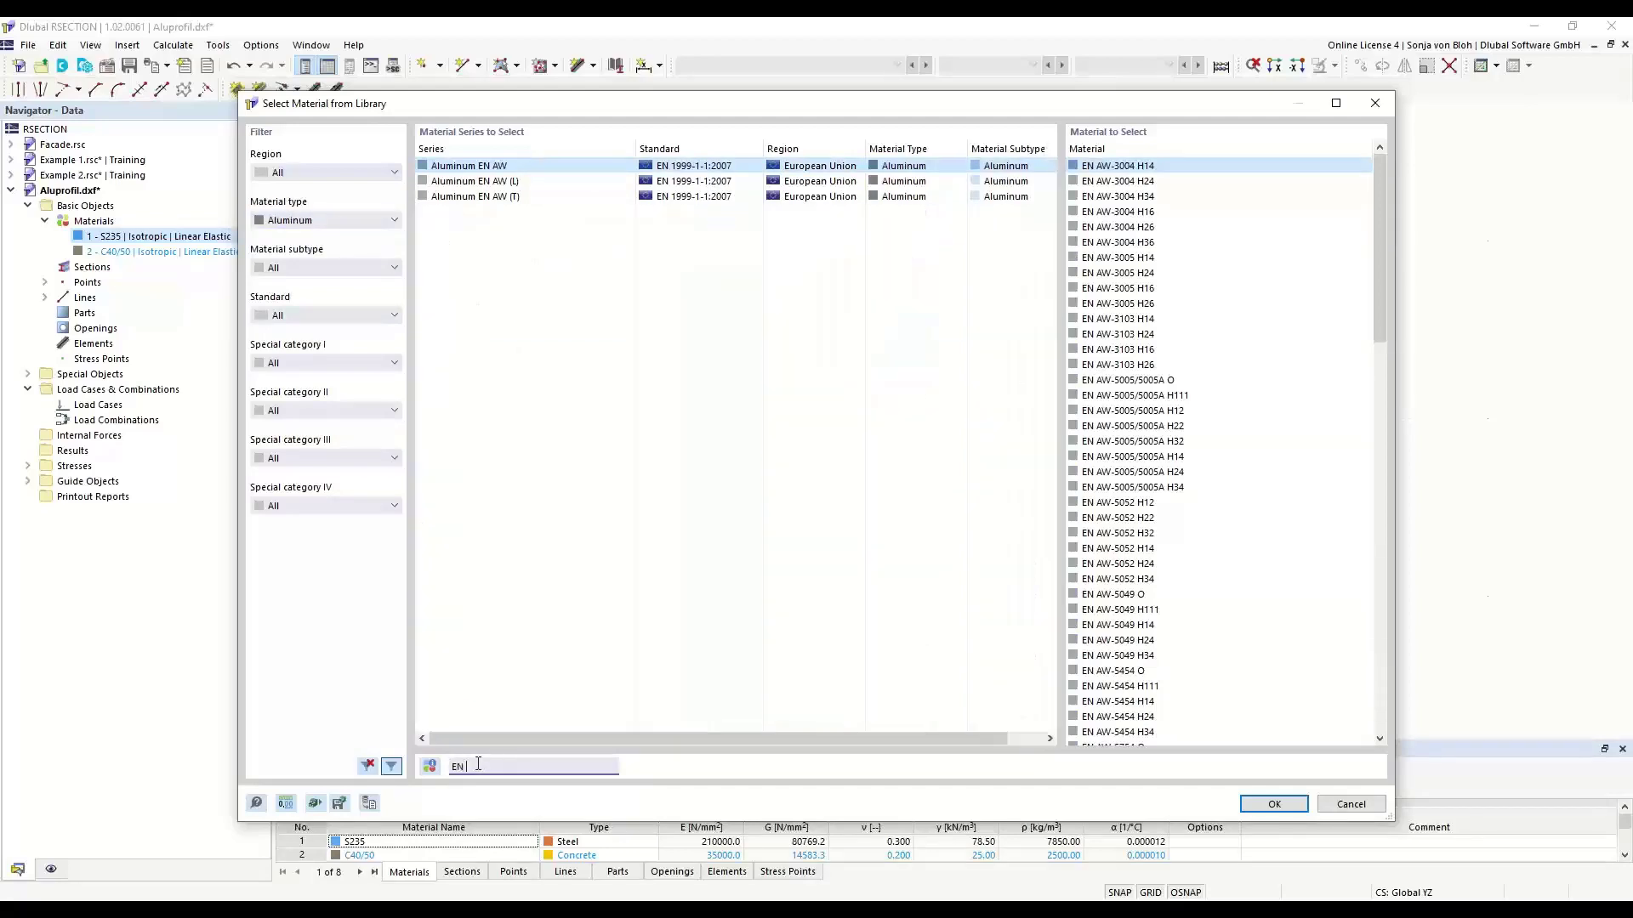
type("60")
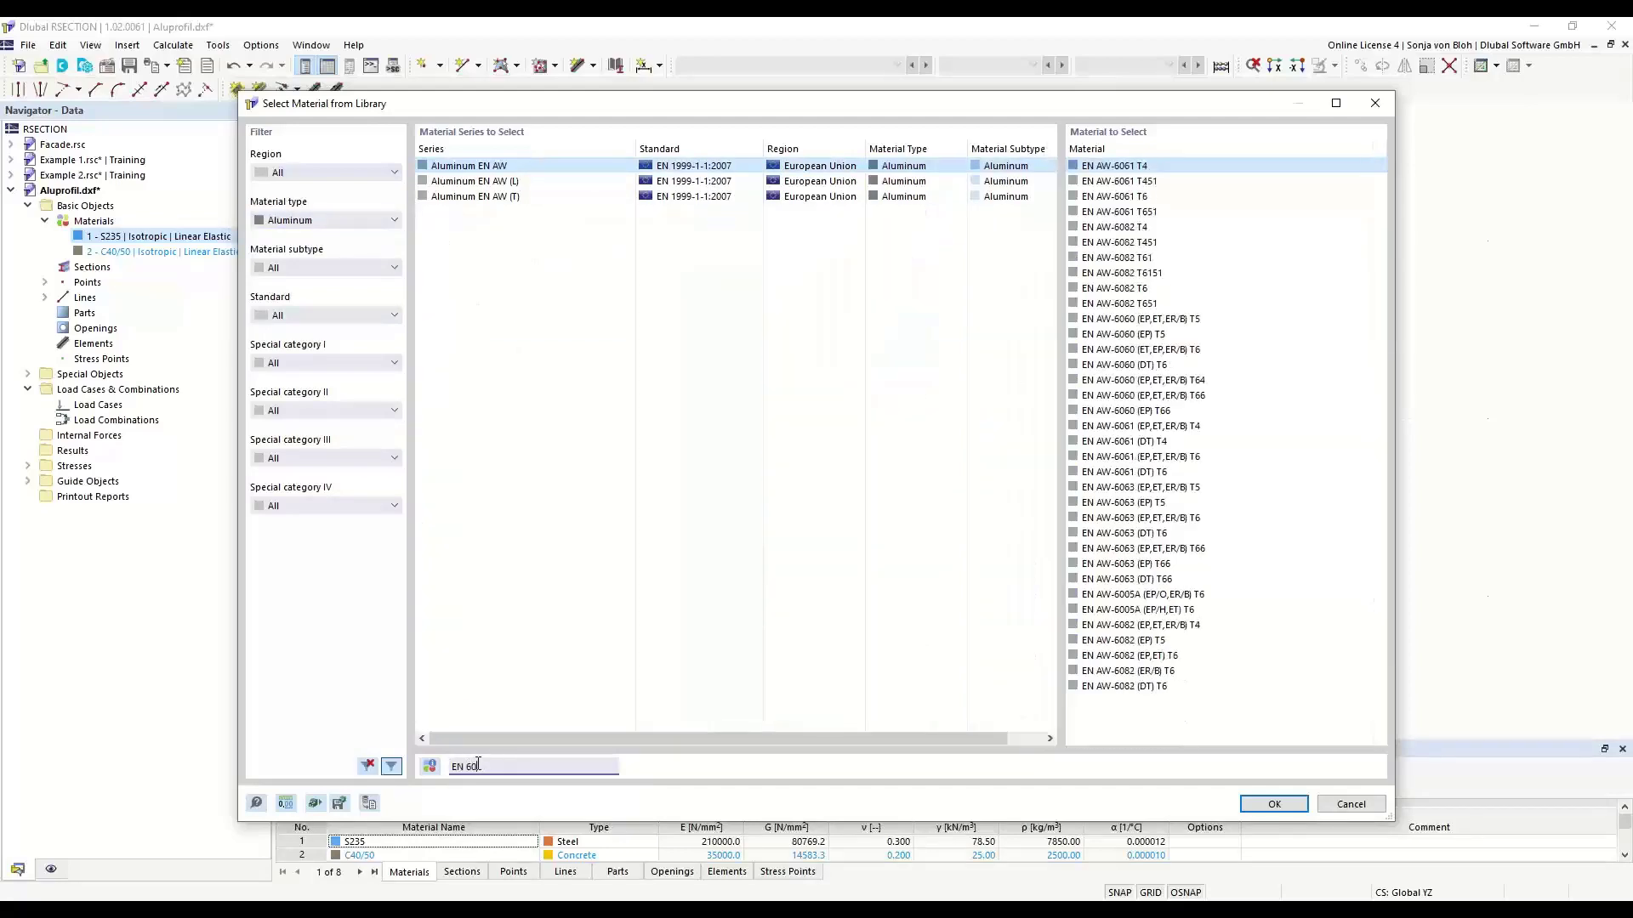
type("60")
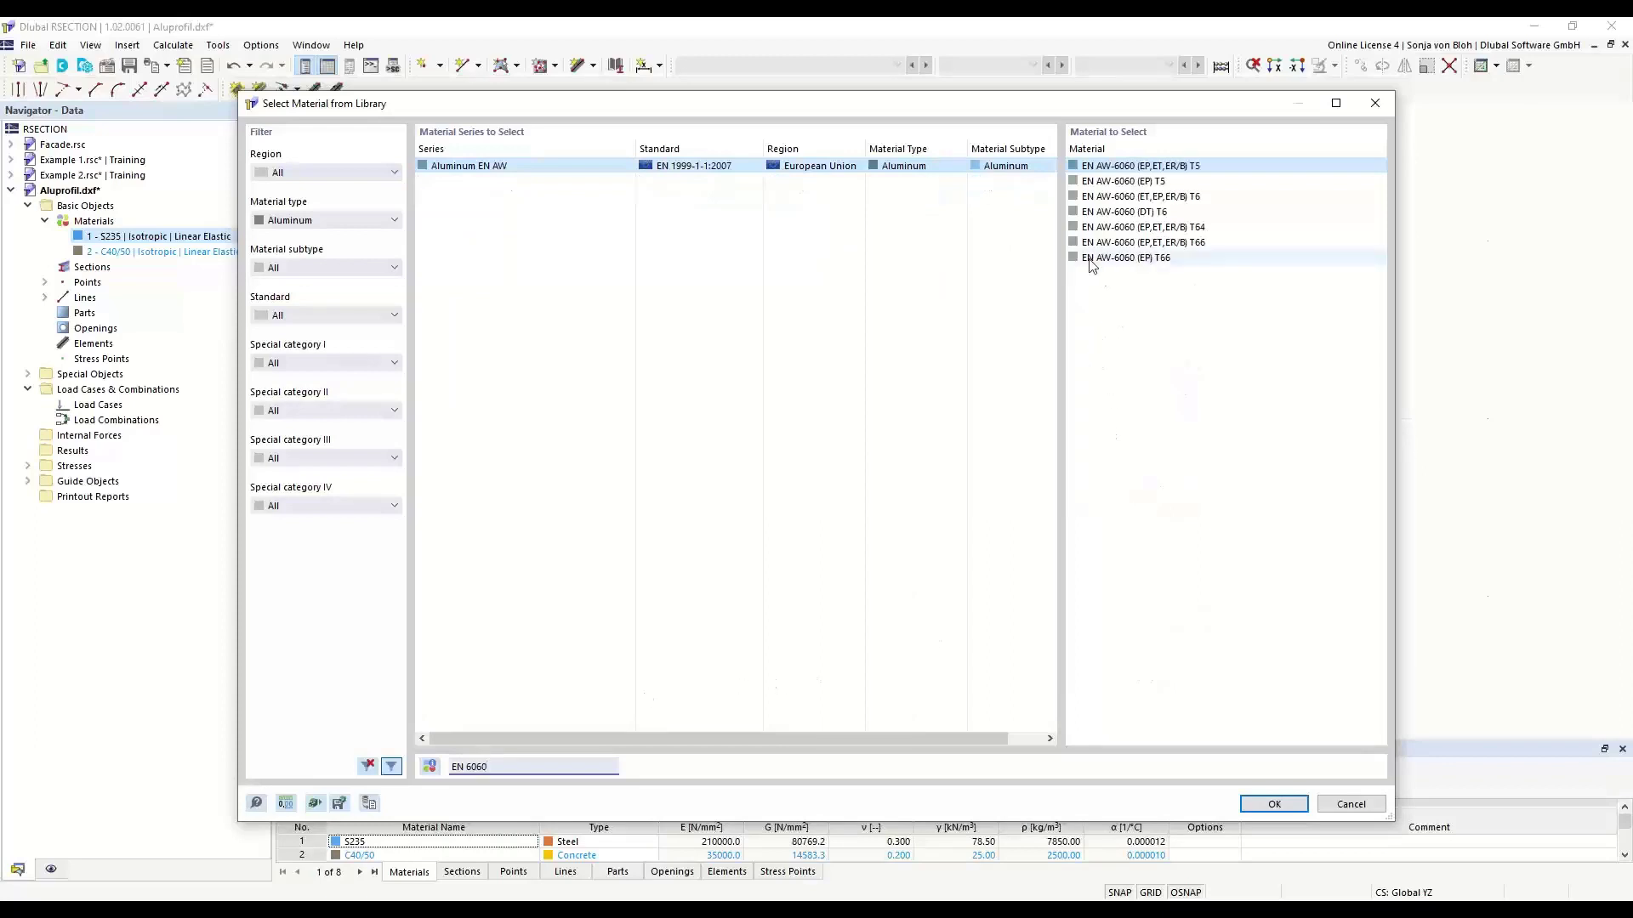
left_click(1115, 259)
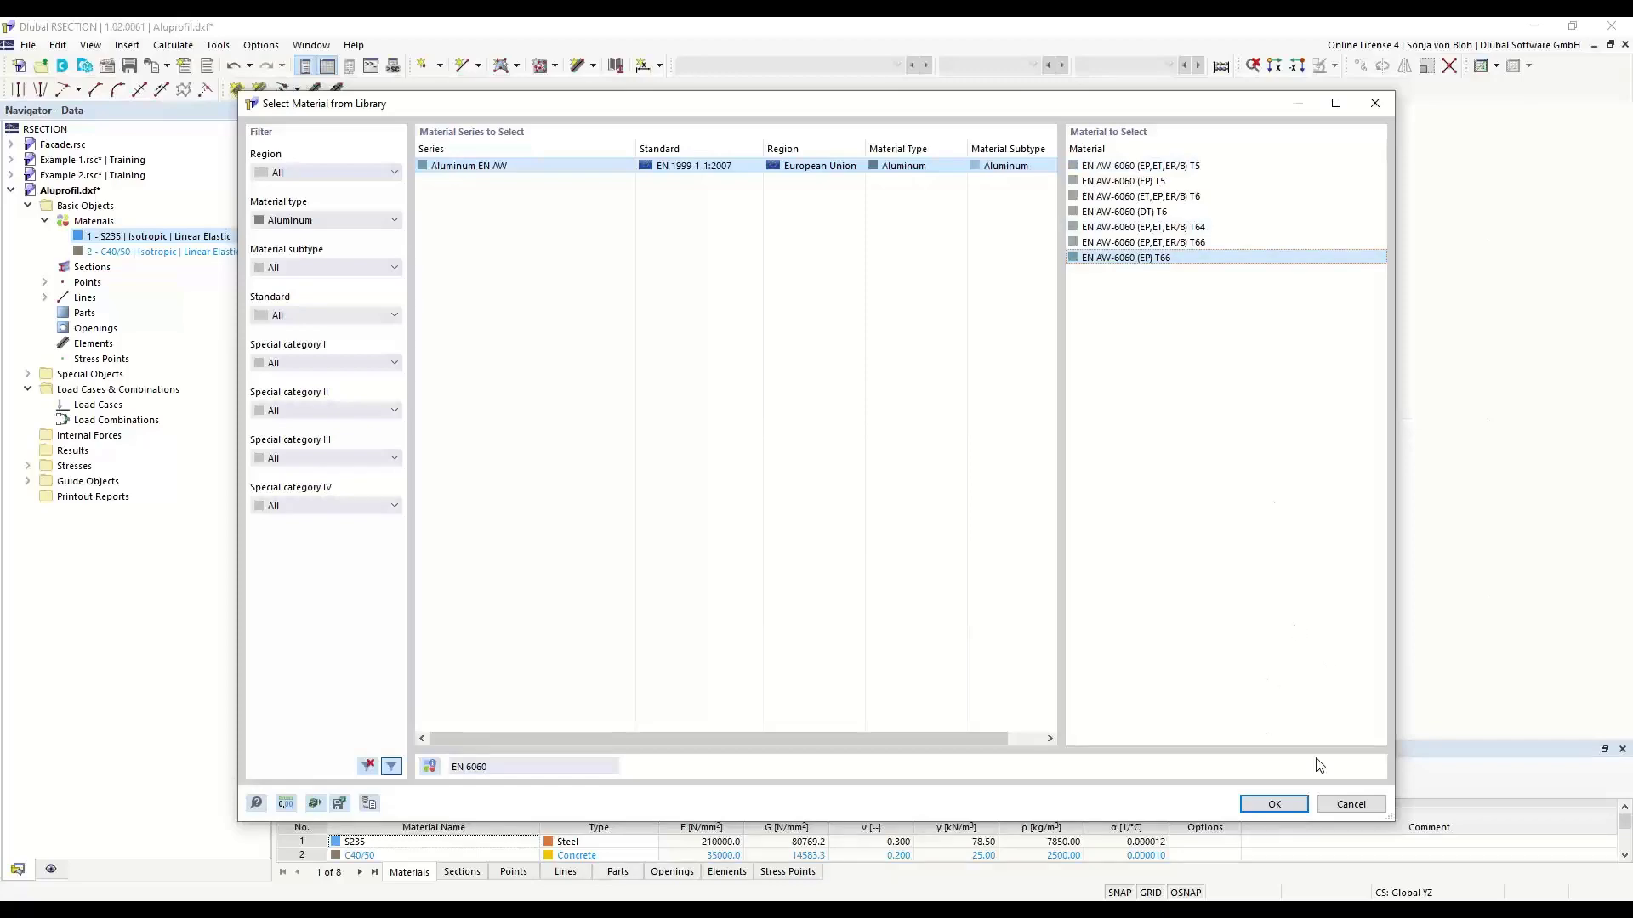
left_click(1275, 805)
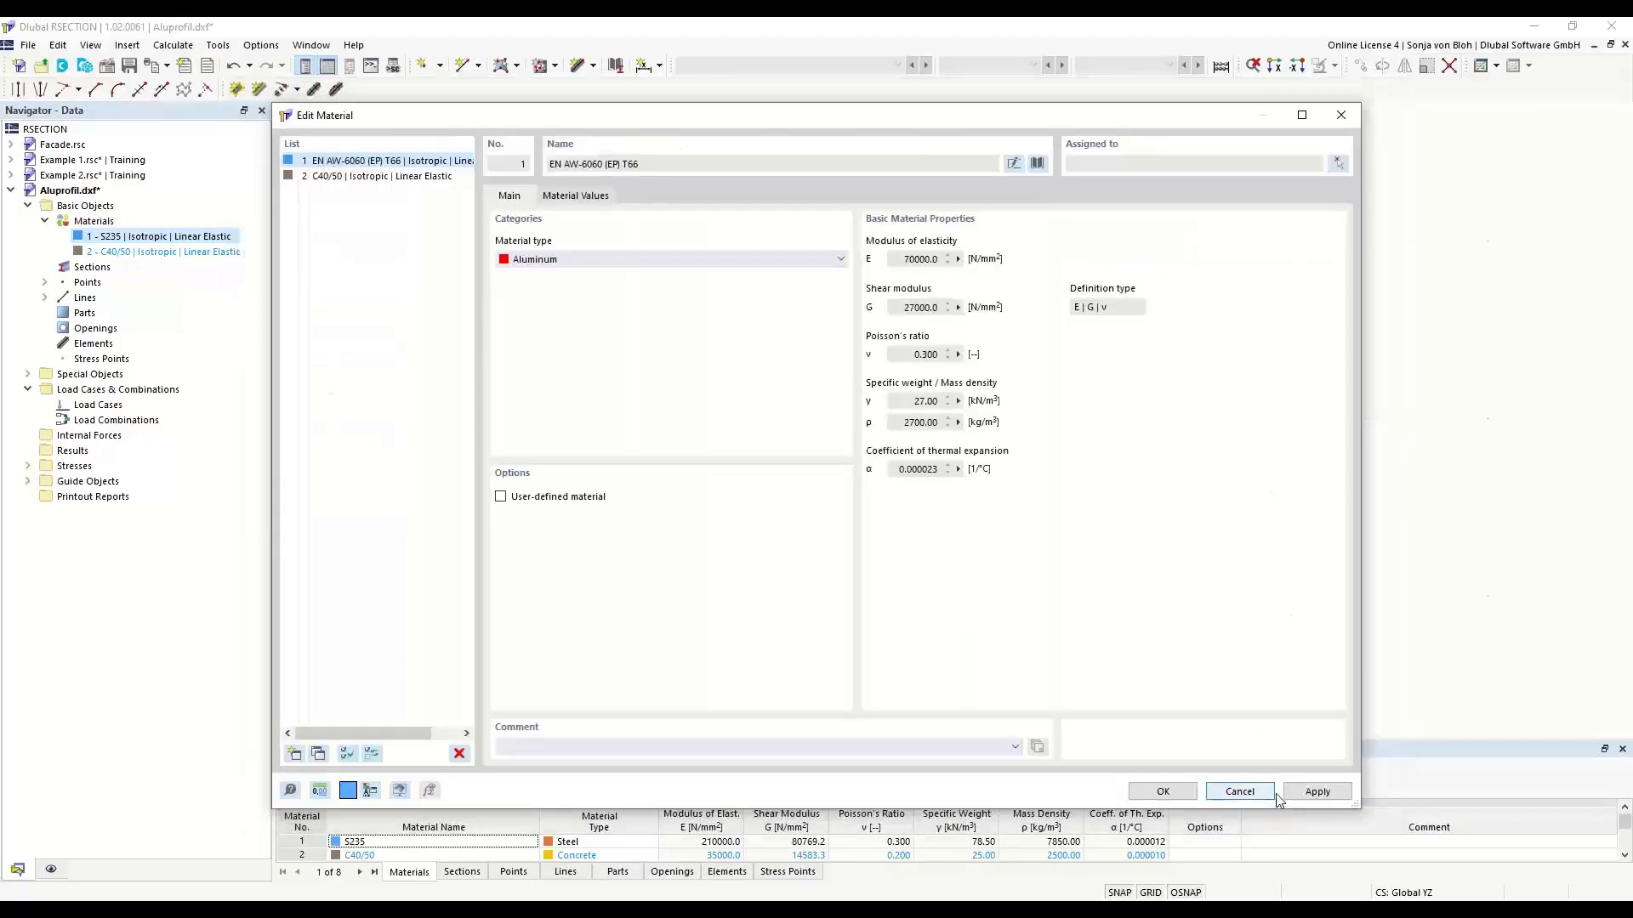
left_click(1162, 791)
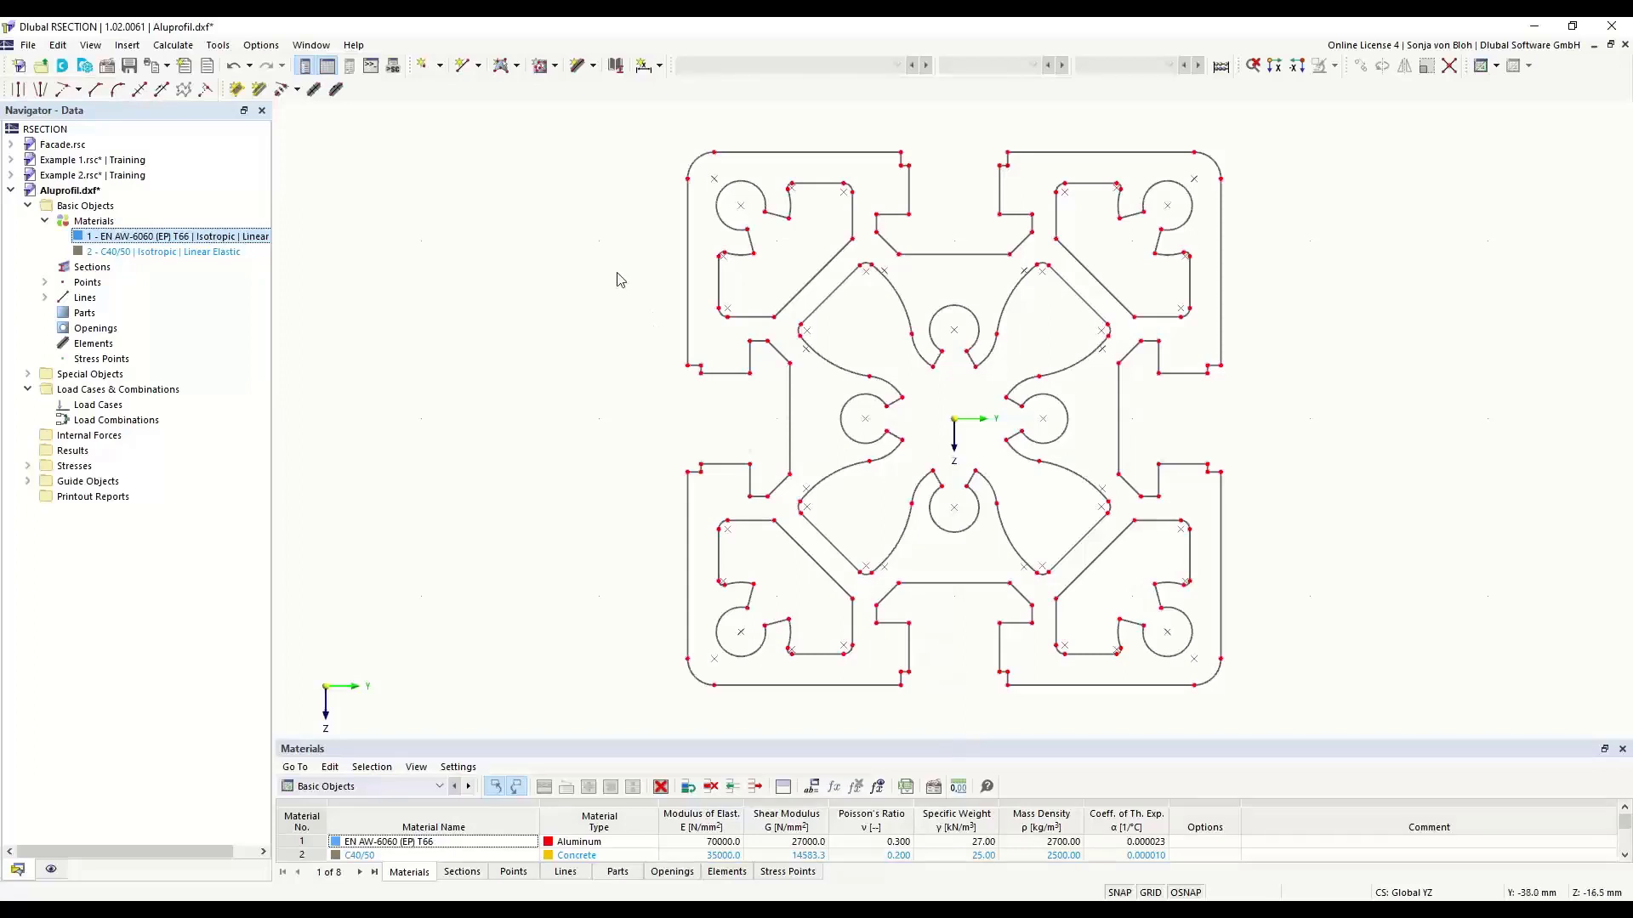
- Check the analysis method in the base data of the Aluprofil model and close the settings
right_click(97, 213)
left_click(148, 219)
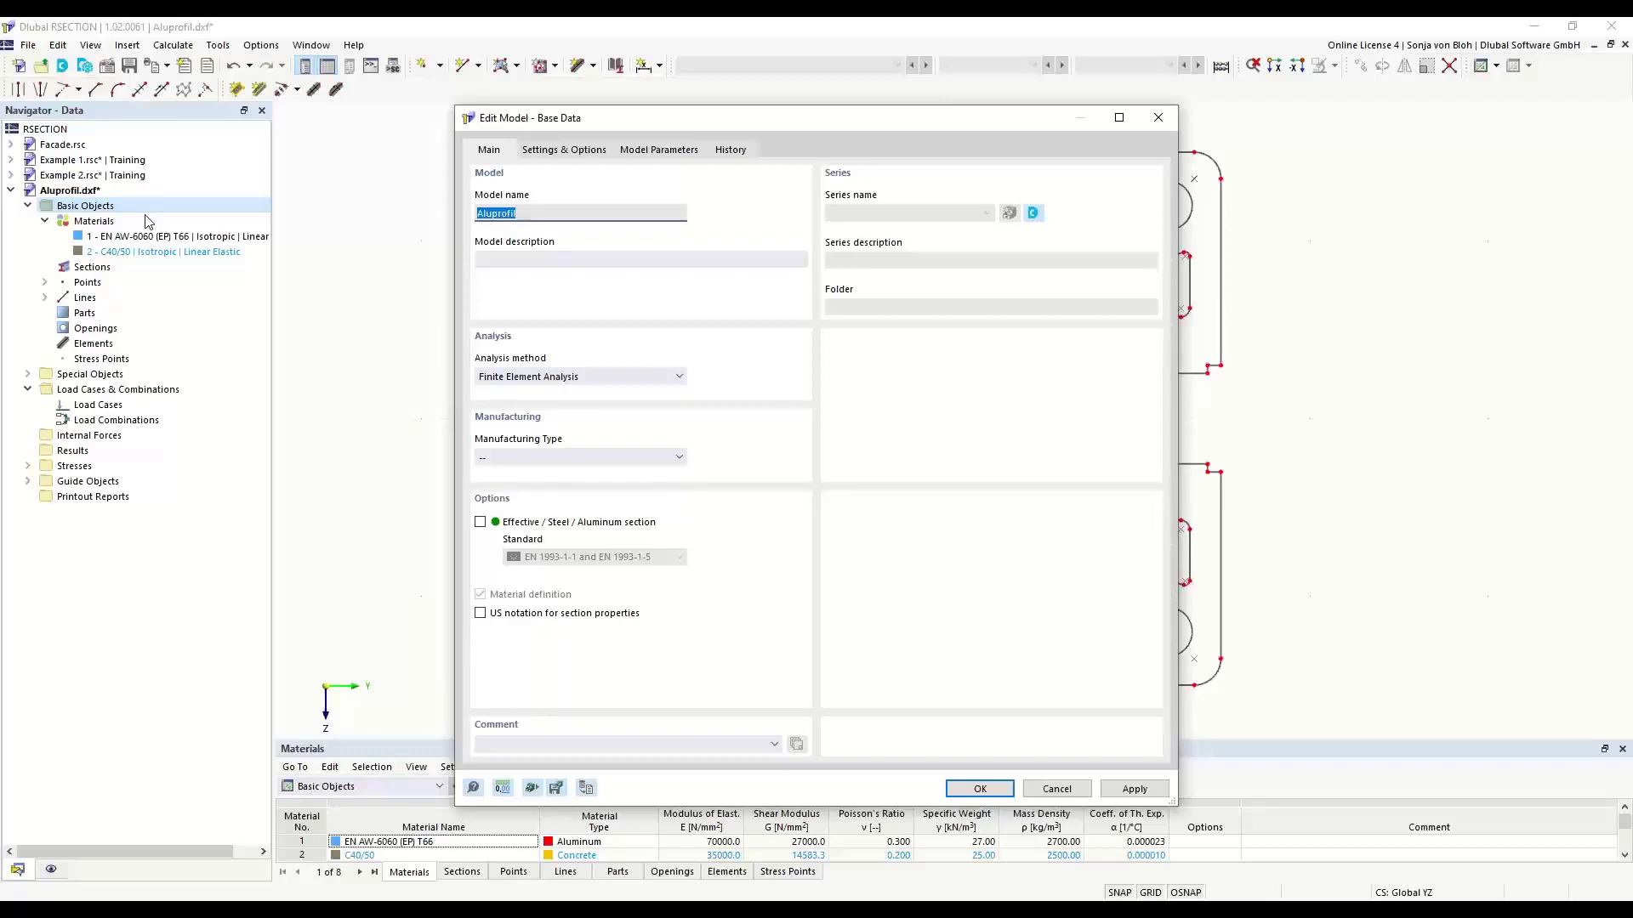
left_click(676, 378)
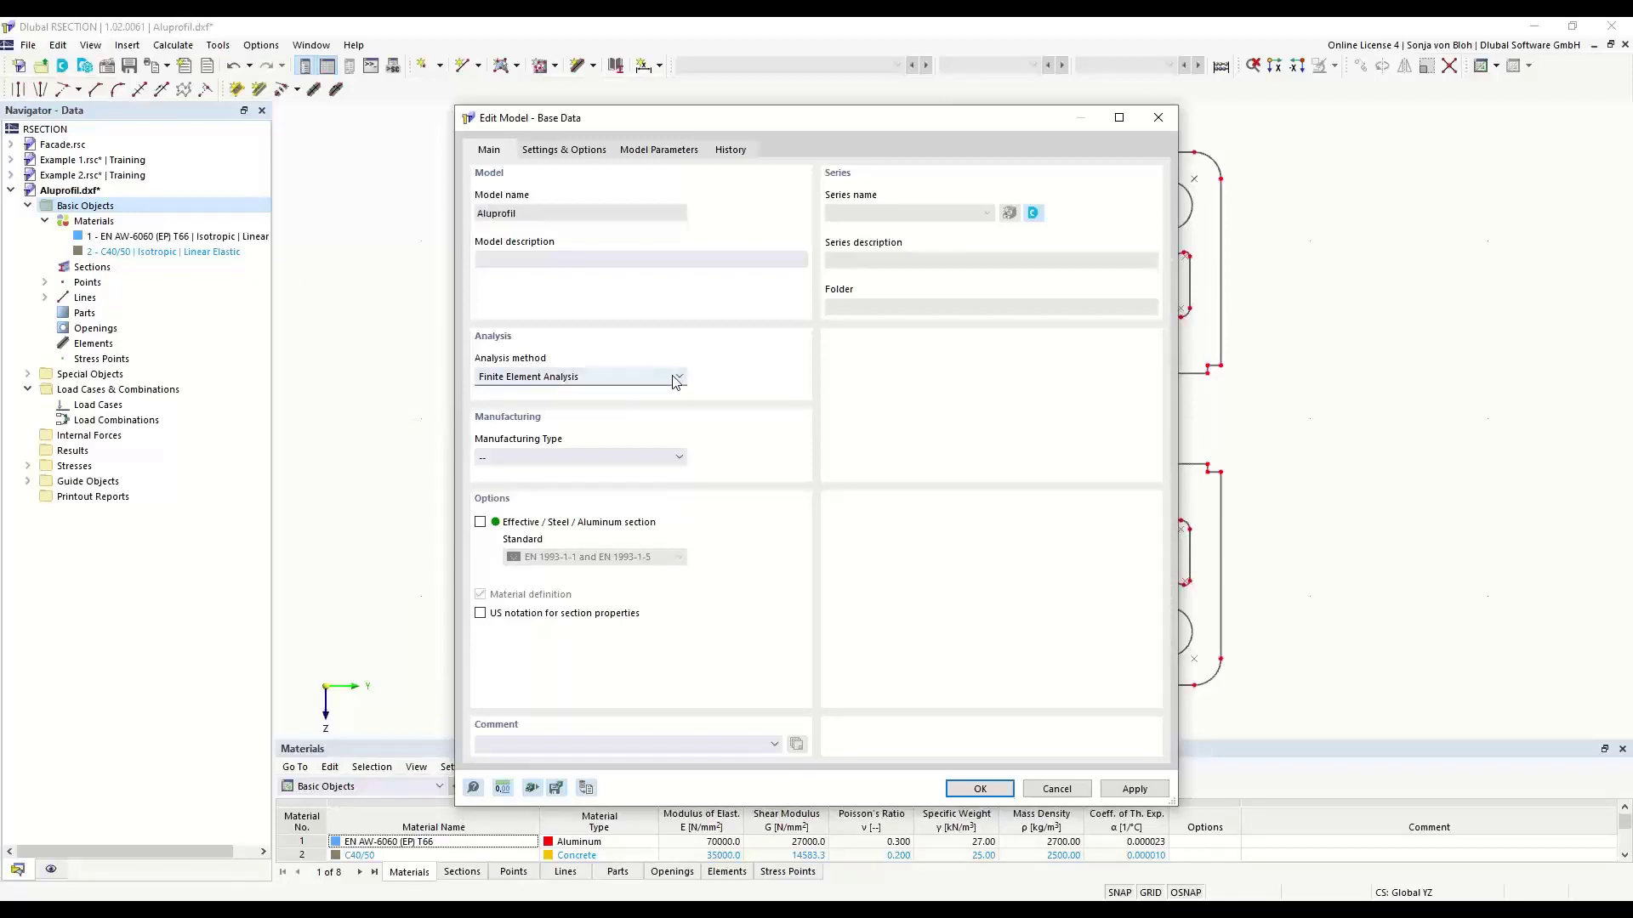
left_click(674, 377)
left_click(978, 788)
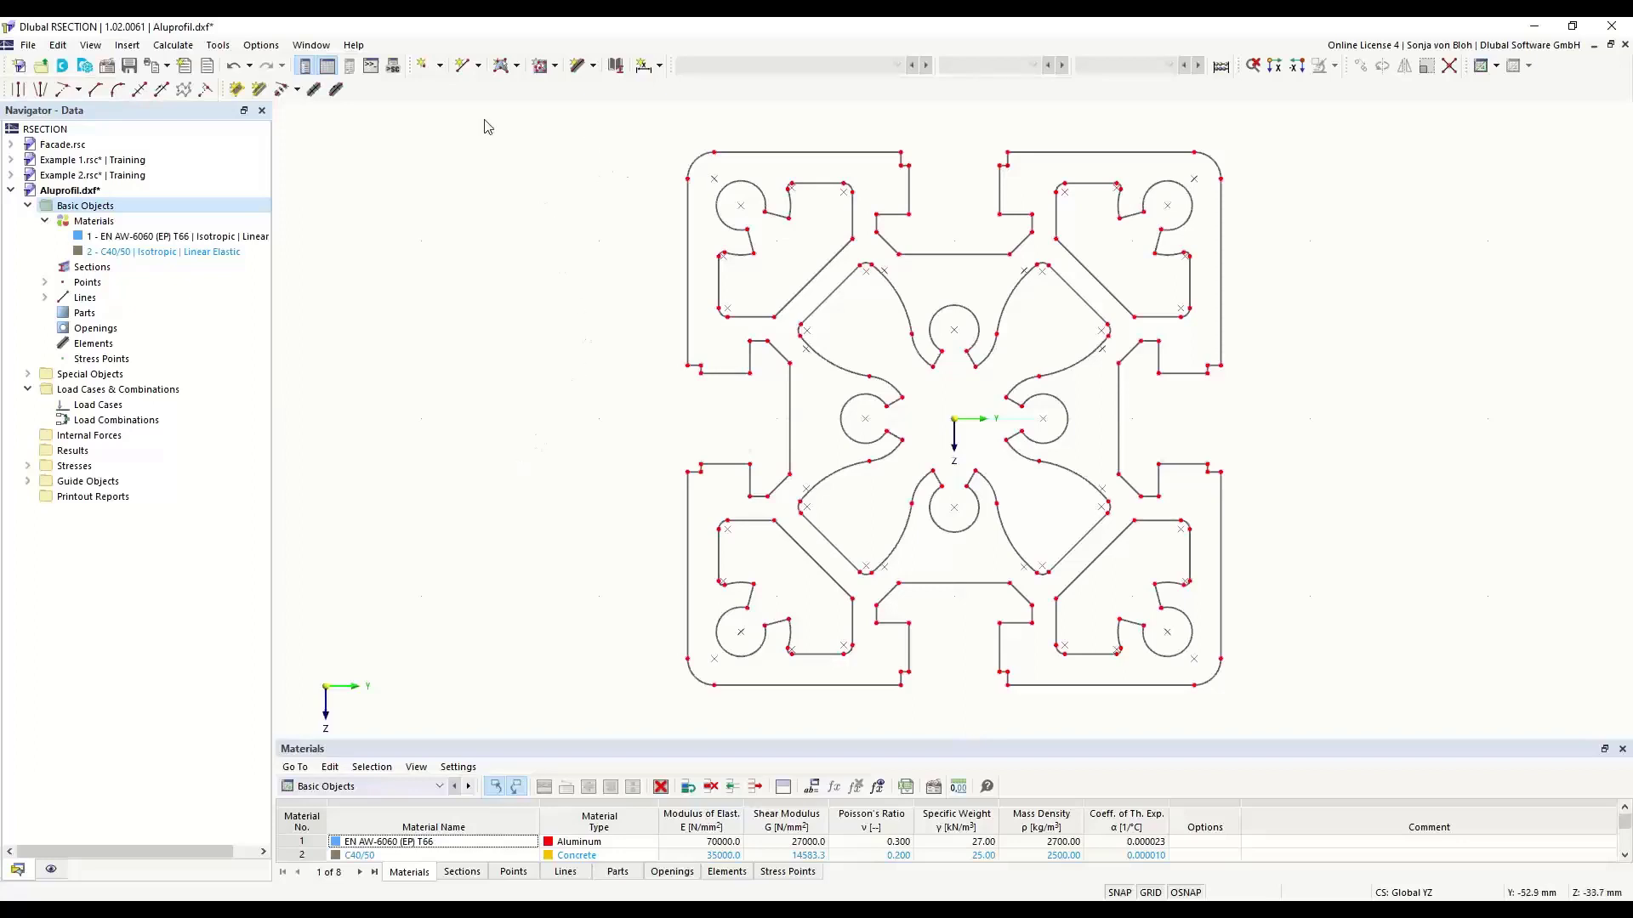
- Create a part of EN AW-6060 (EP) T66 from the outer boundary lines of the imported profile
left_click(517, 66)
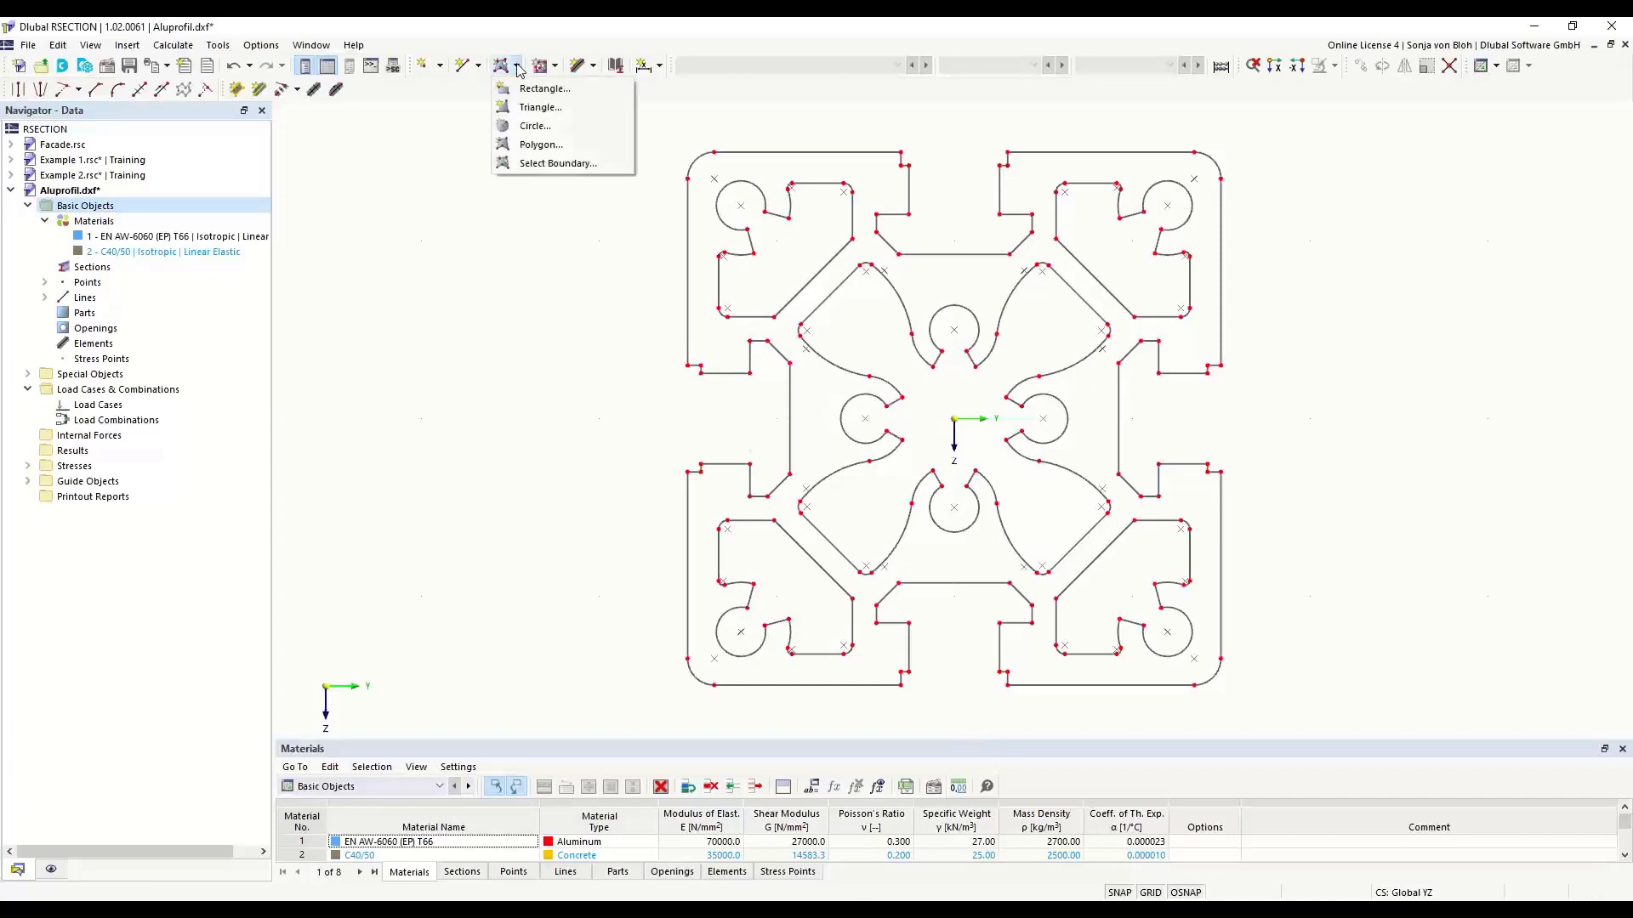
left_click(544, 163)
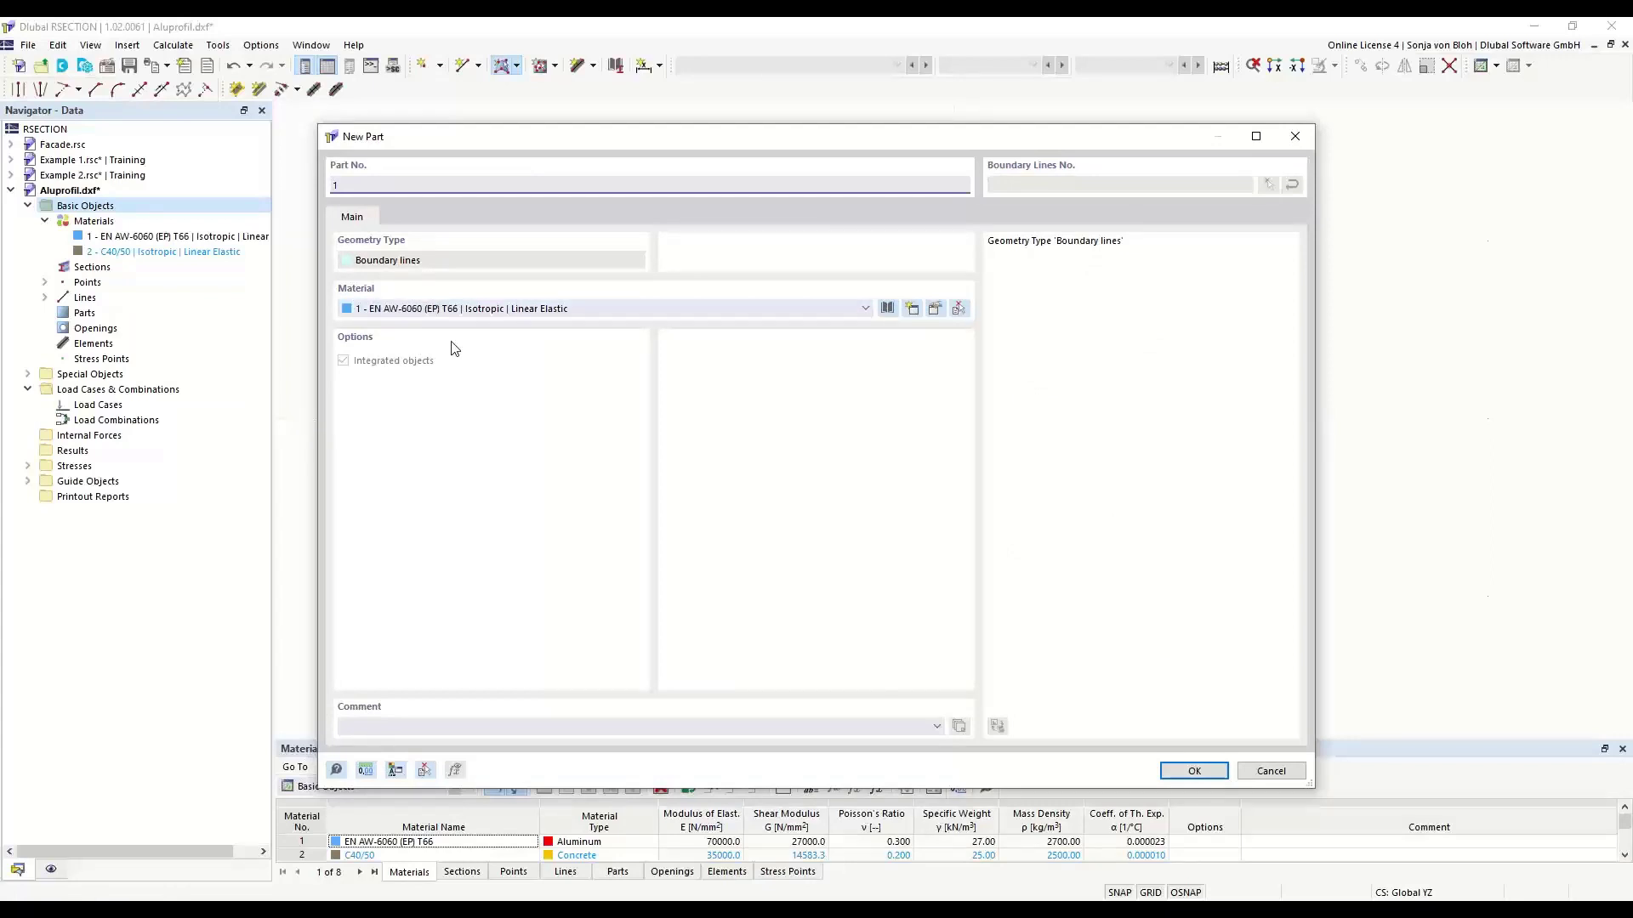
left_click(1183, 771)
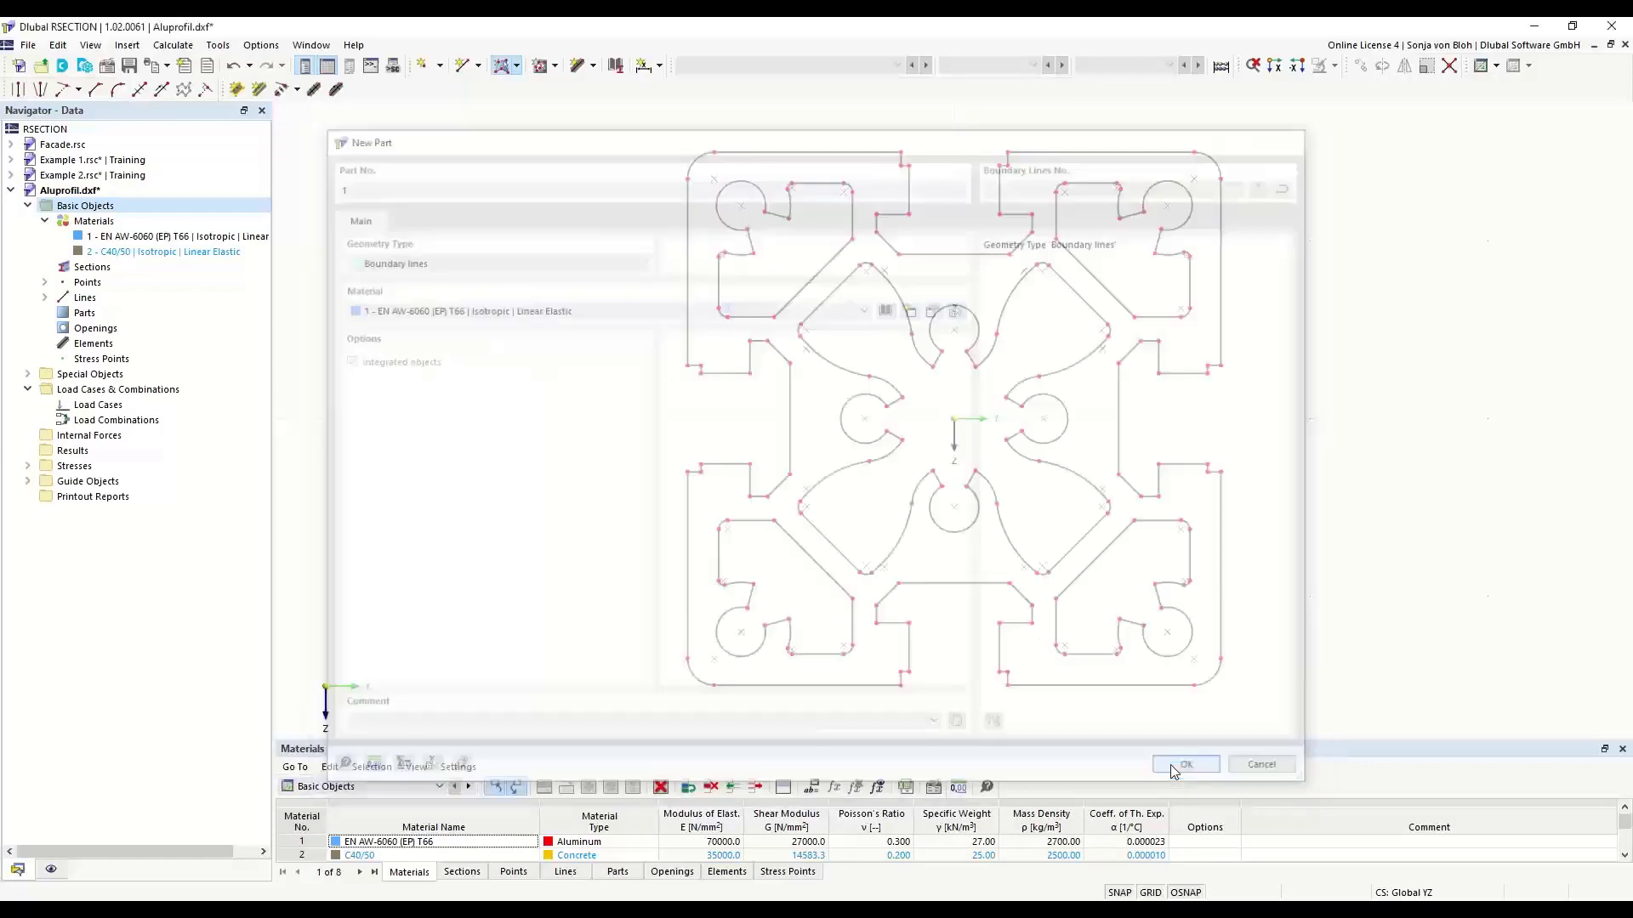
left_click(801, 152)
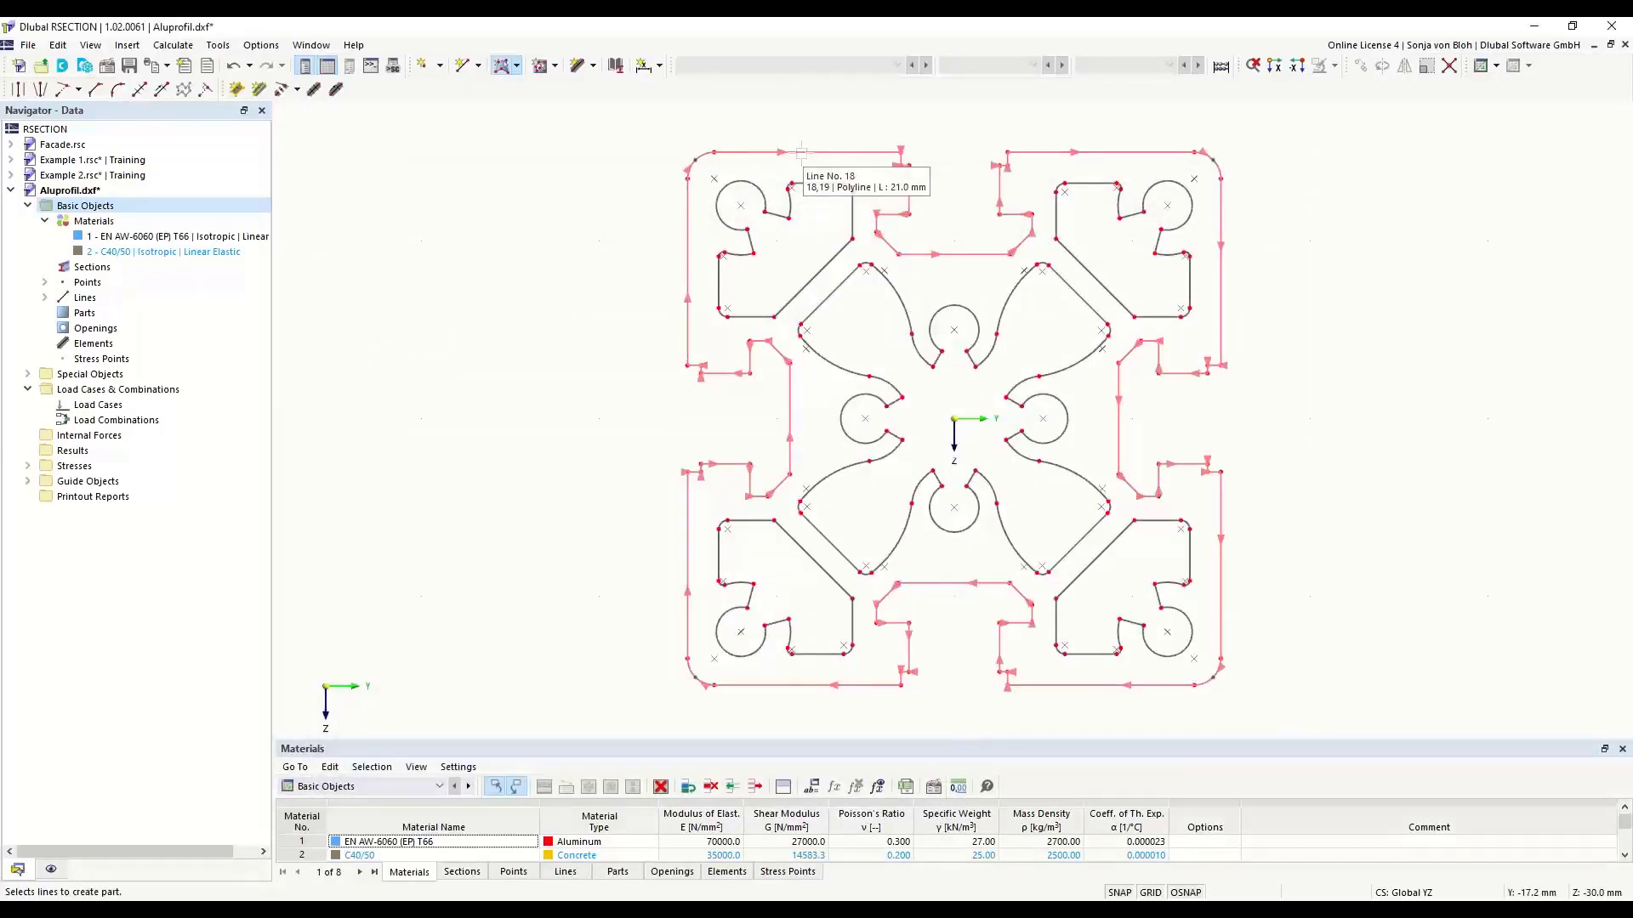
left_click(801, 152)
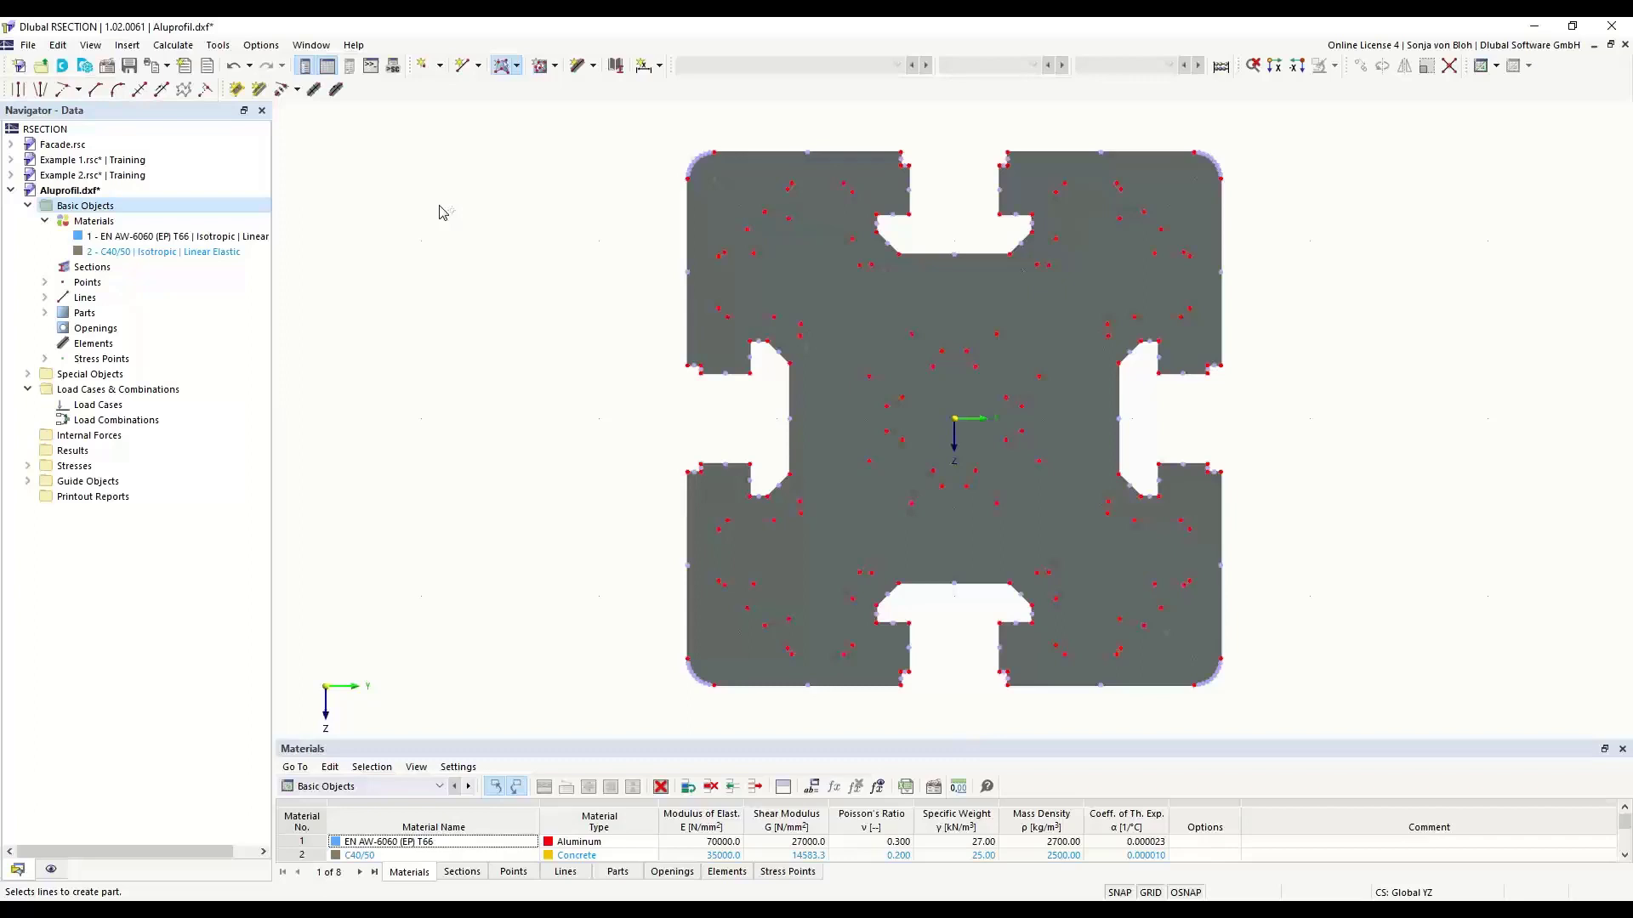
- Create openings by boundary selection from the closed outlines of the upper-left corner cavity and the central star-shaped cavity
left_click(555, 67)
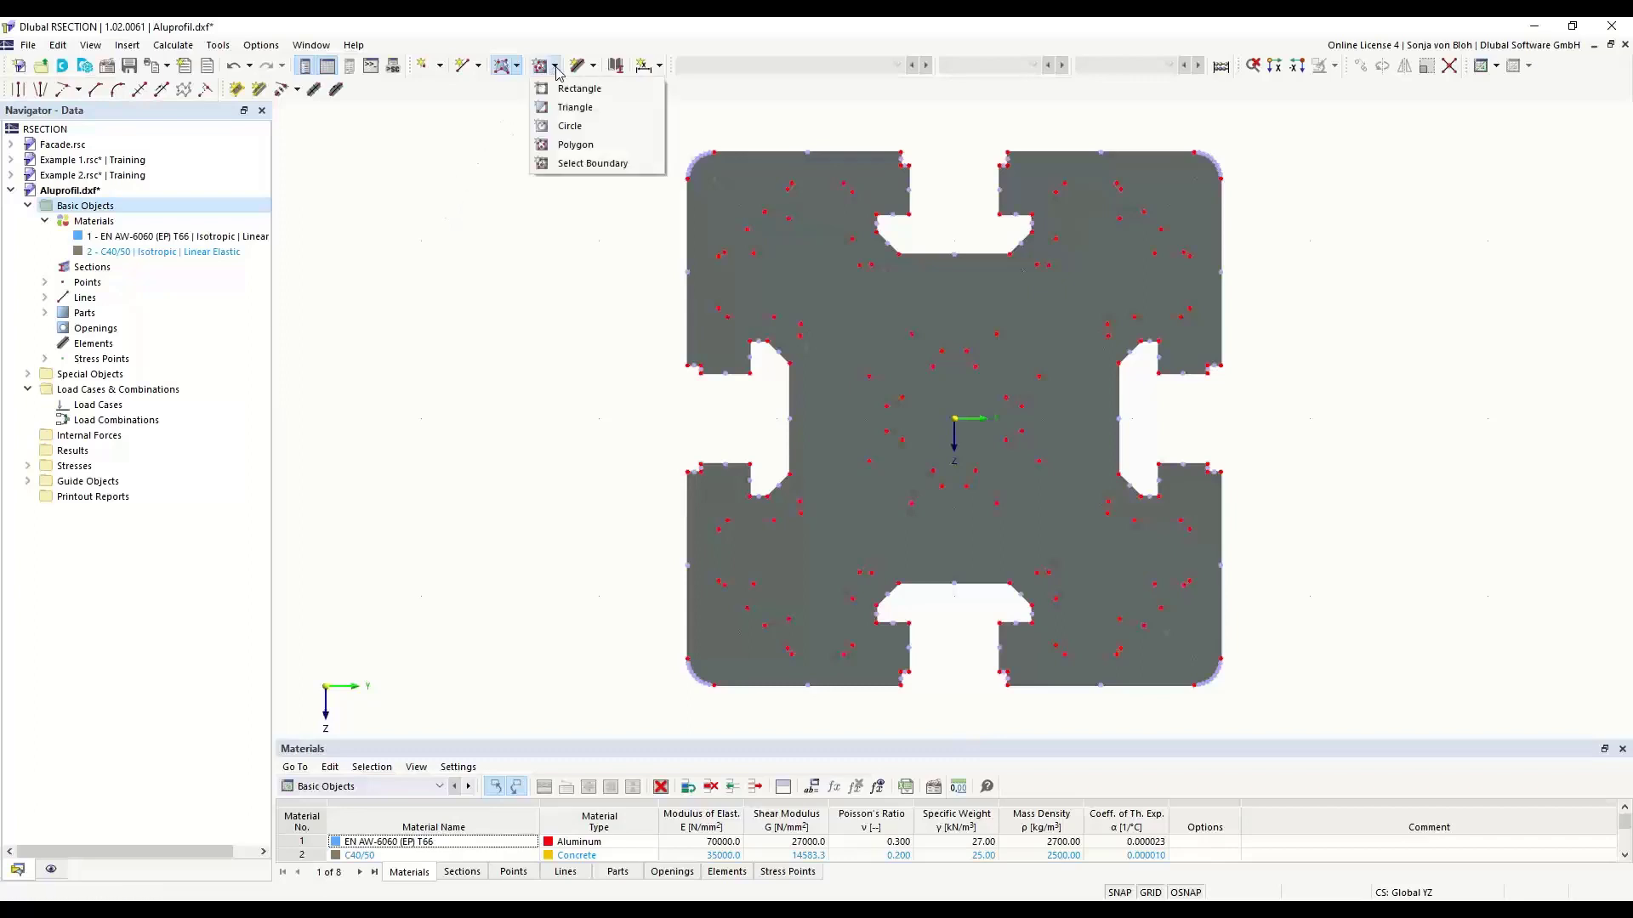
left_click(582, 166)
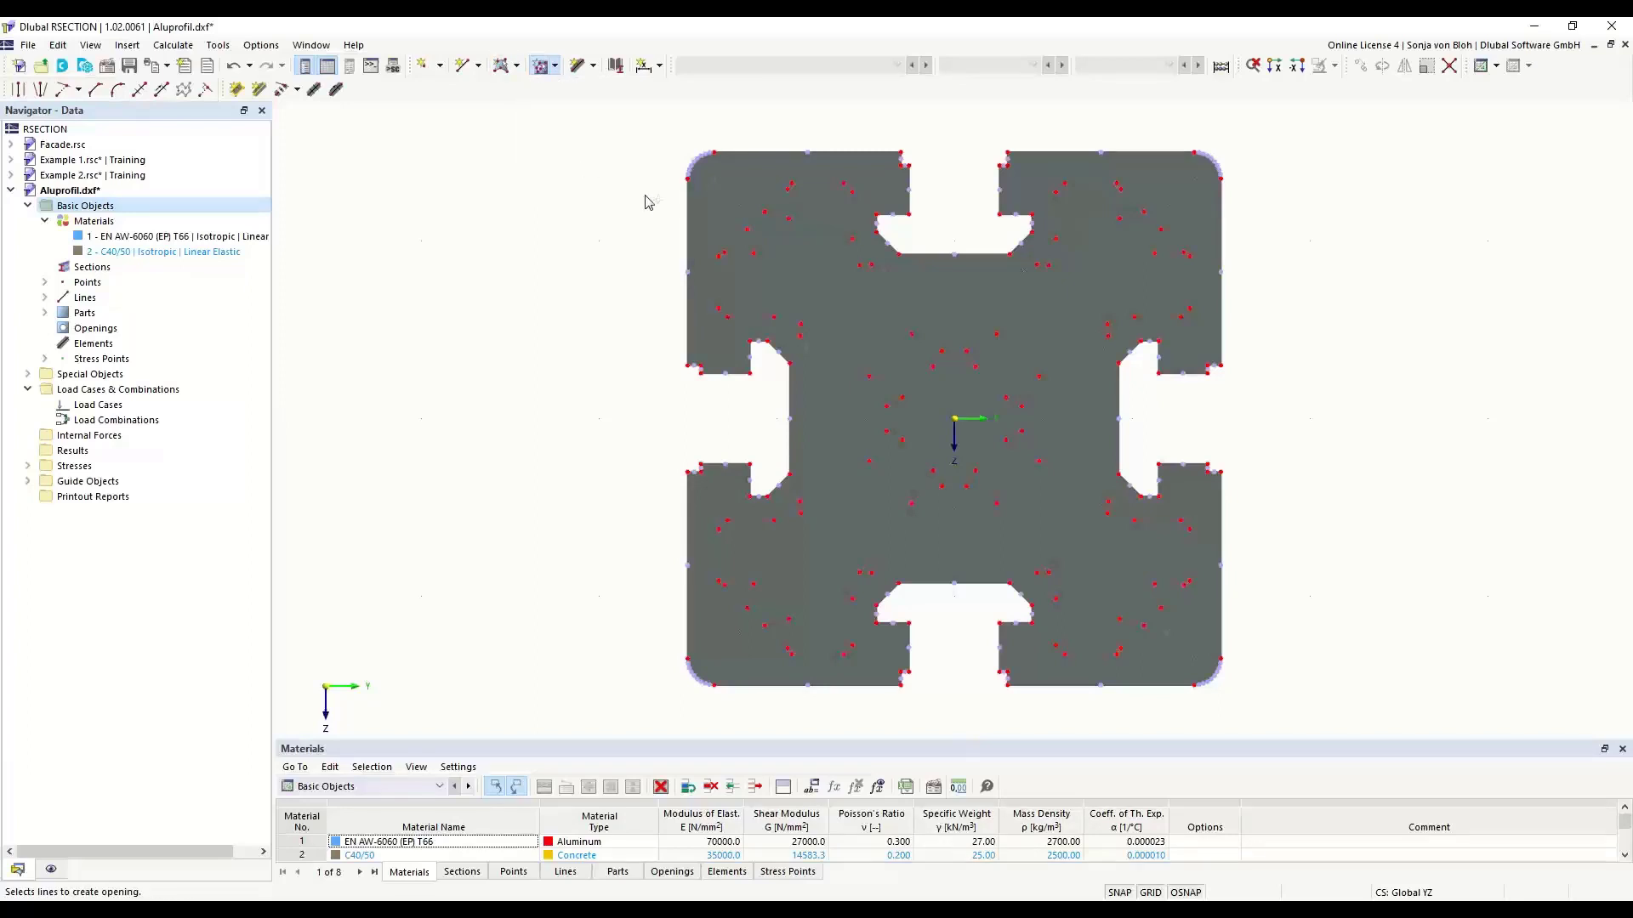
left_click(752, 190)
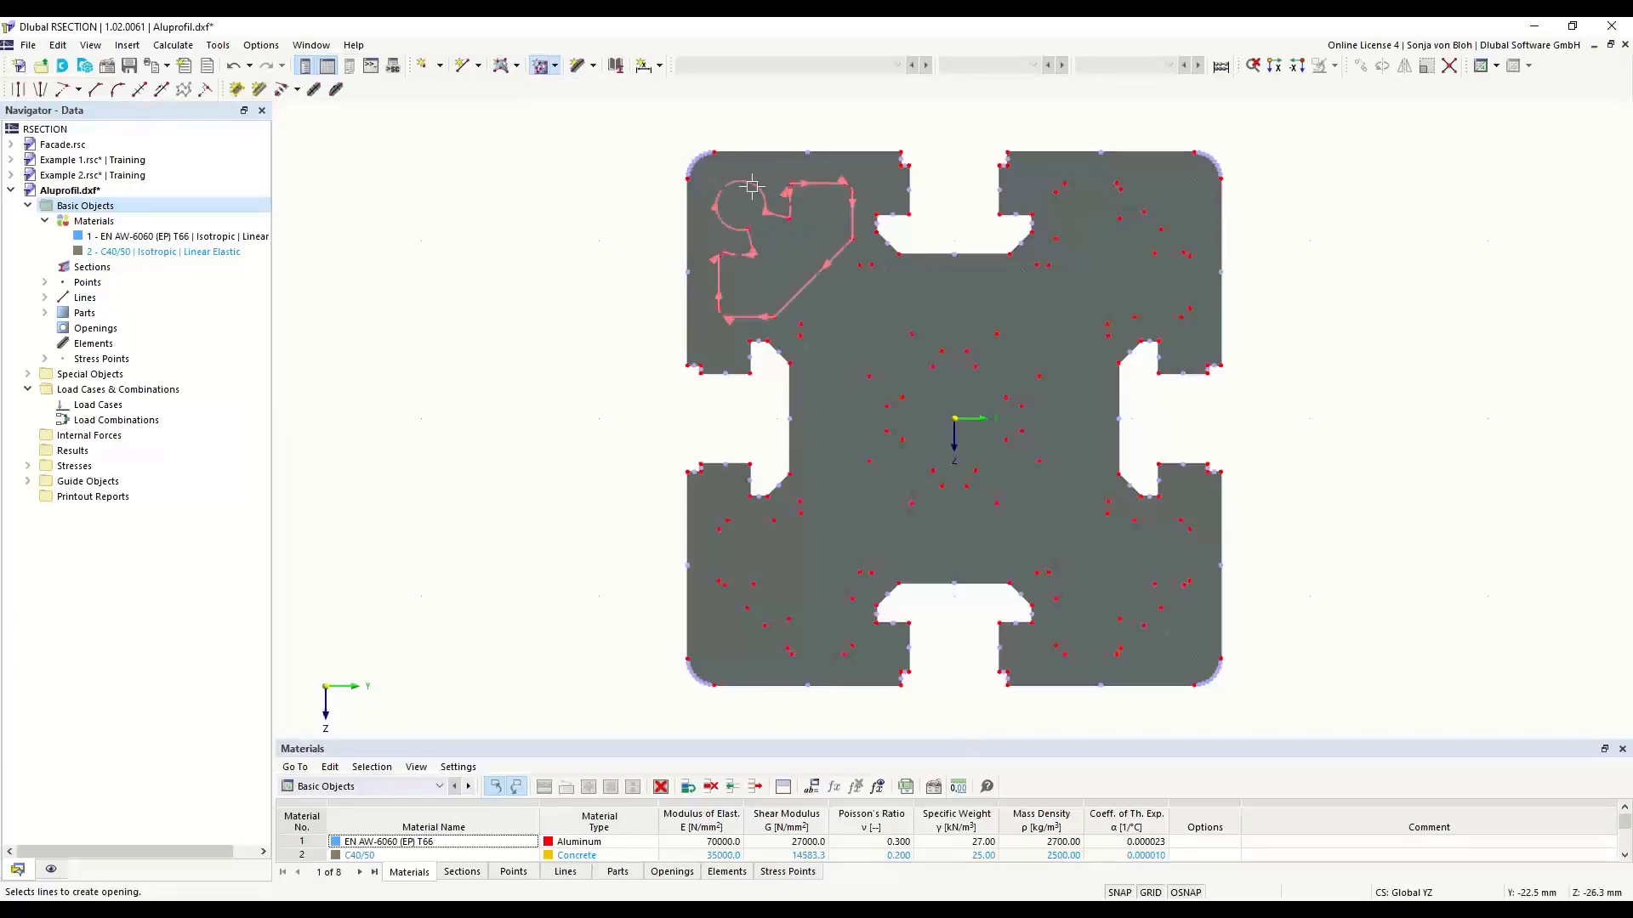
left_click(860, 277)
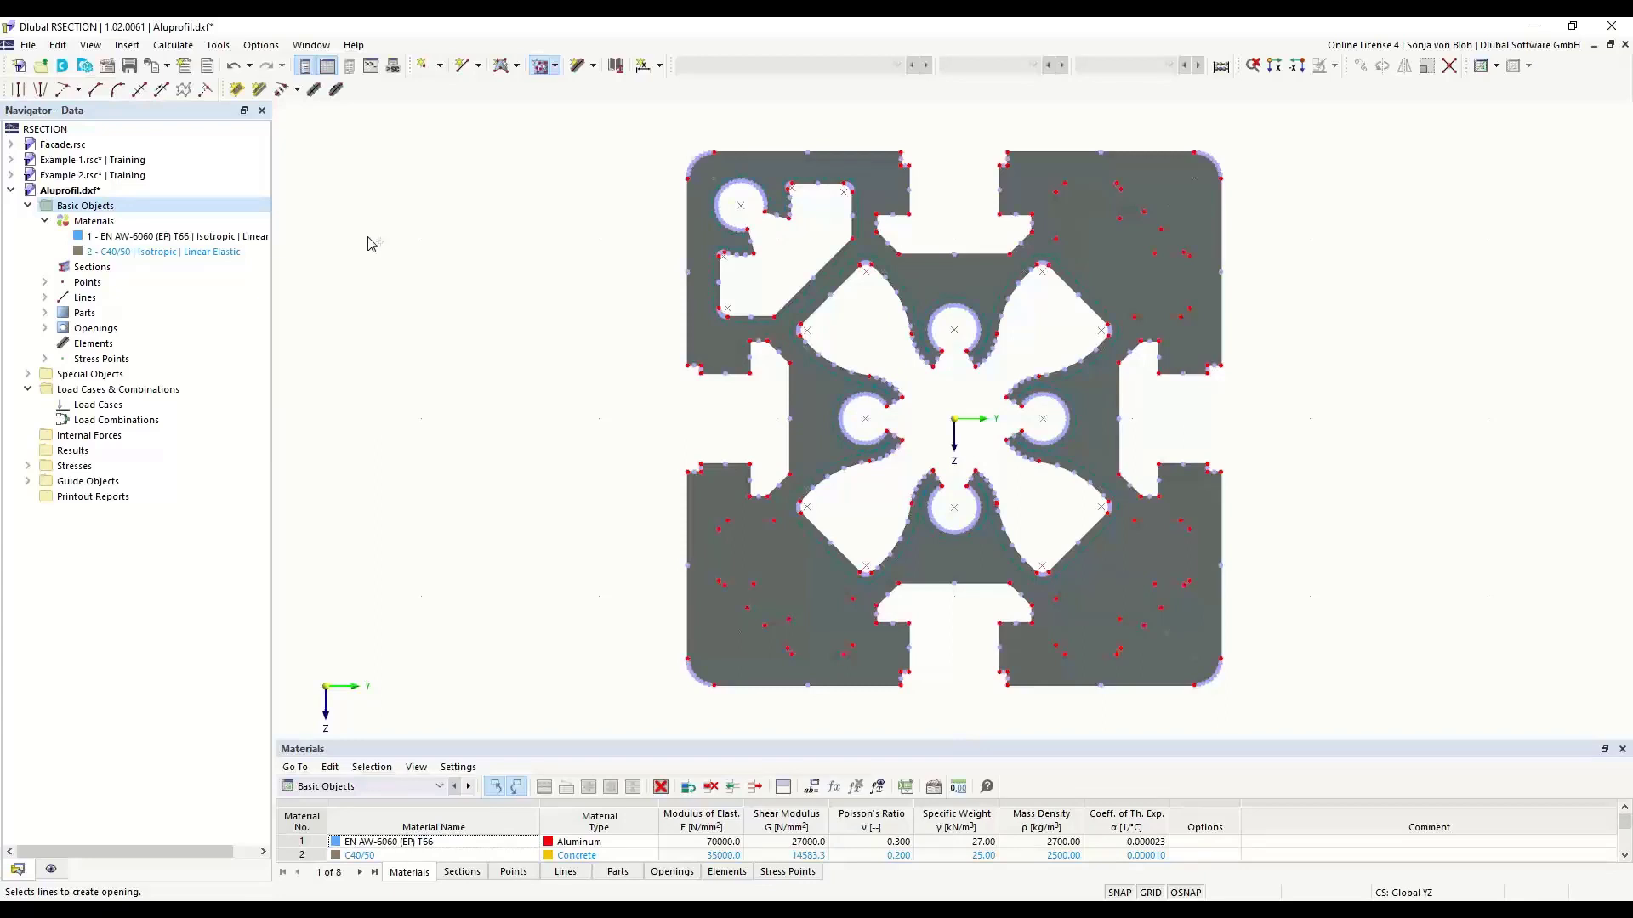
key("Escape")
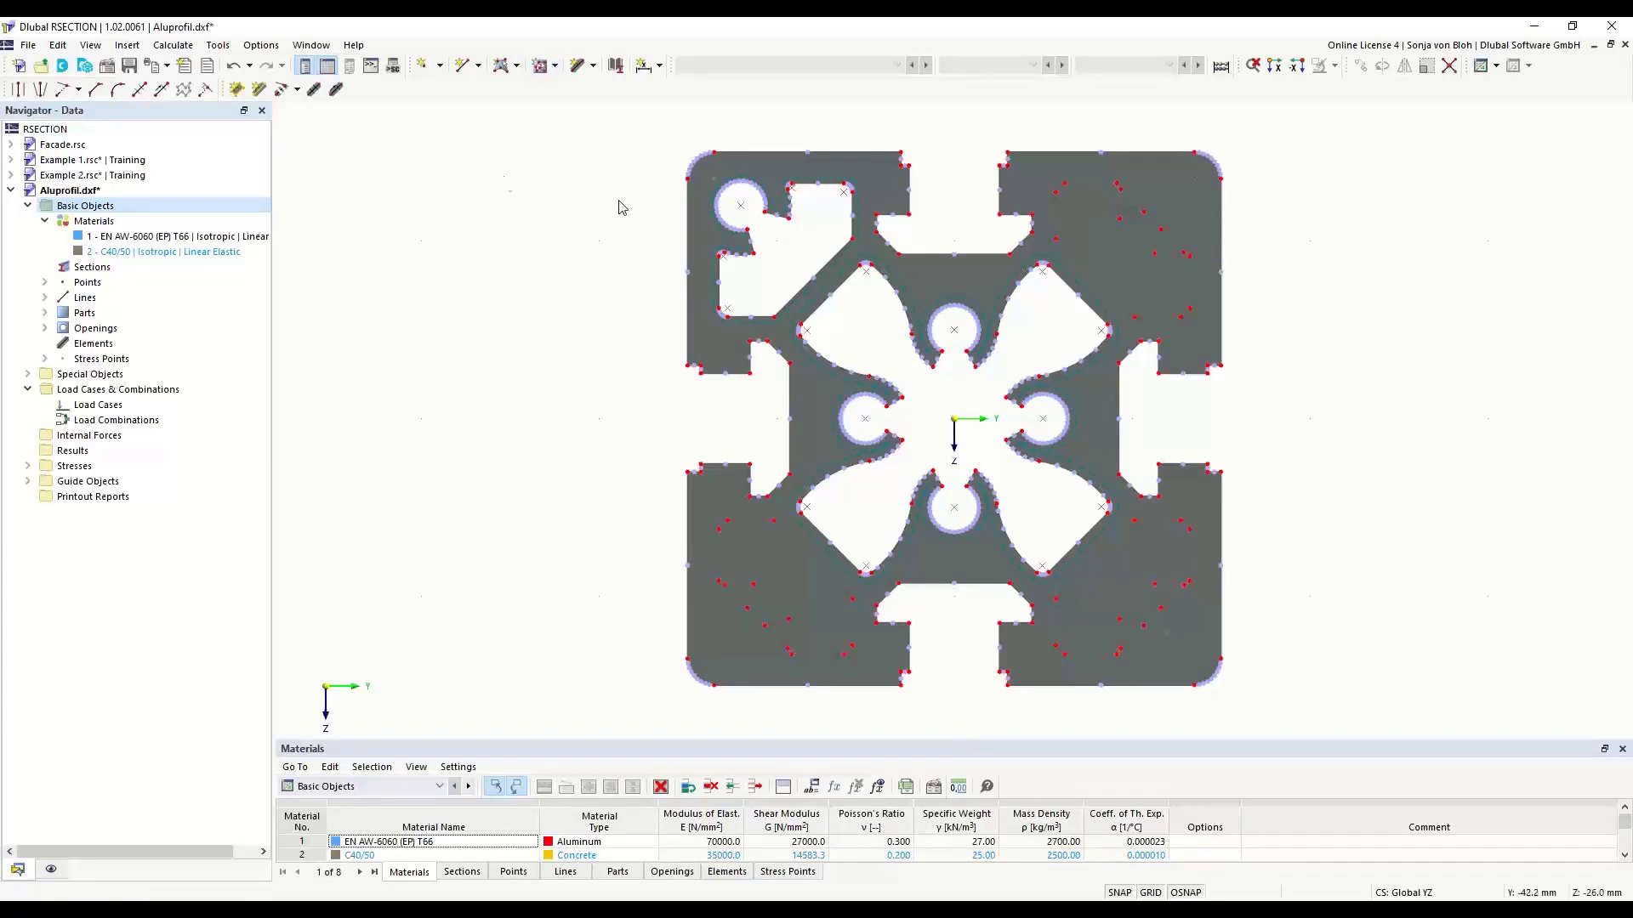
- Set up a rotated copy of the upper-left corner opening with 3 steps about the profile's centre point
left_click(717, 279)
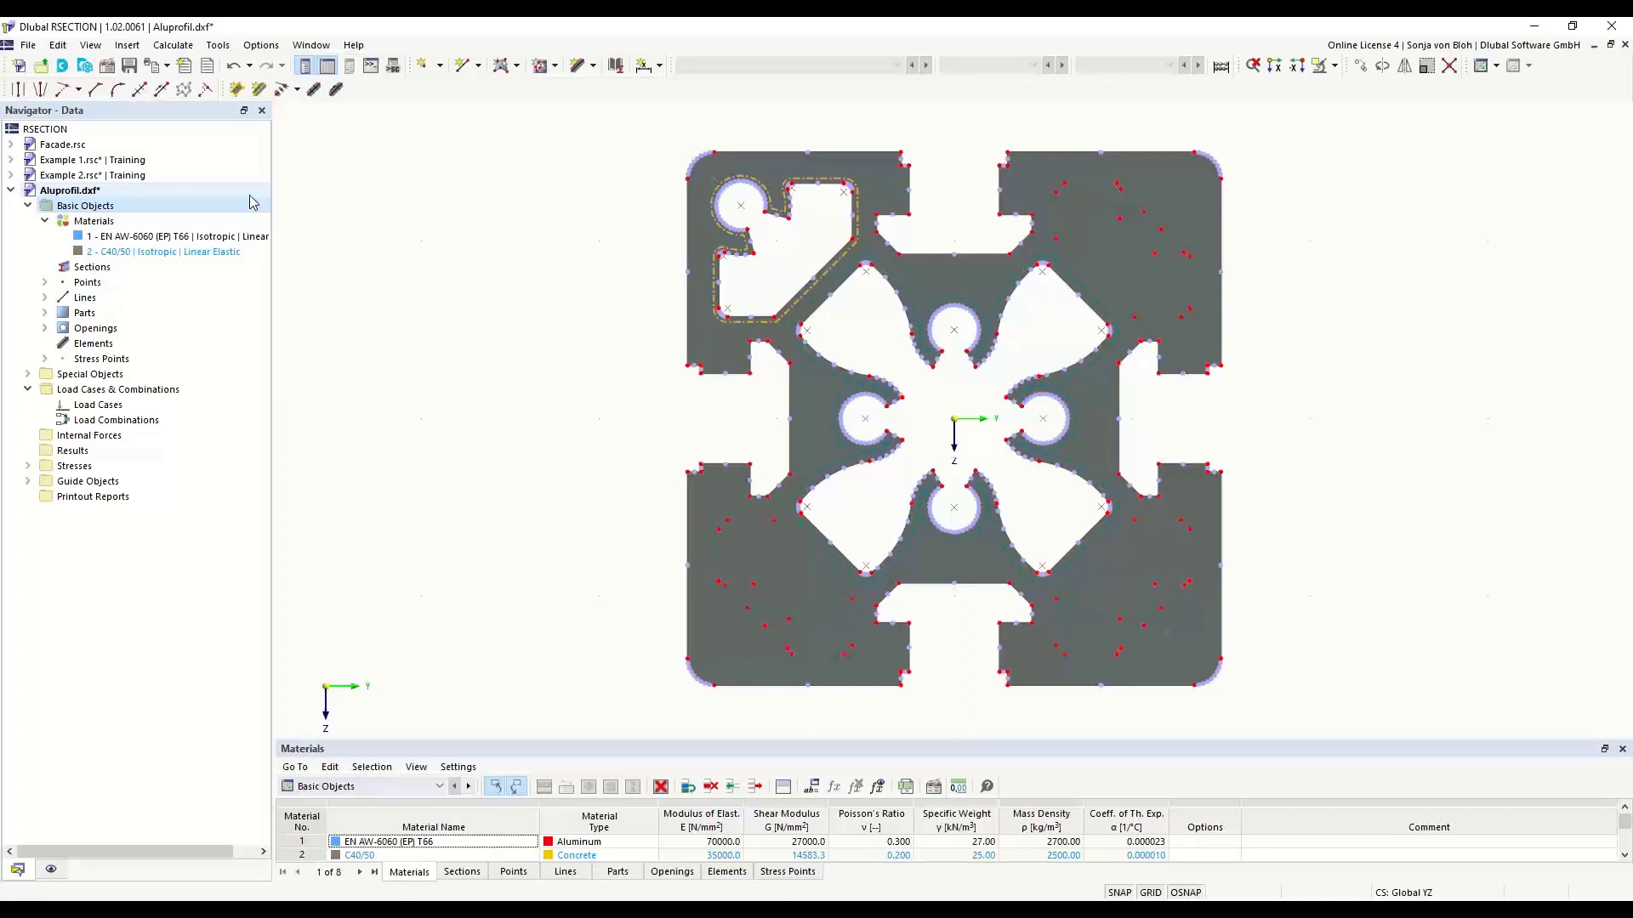
left_click(1381, 68)
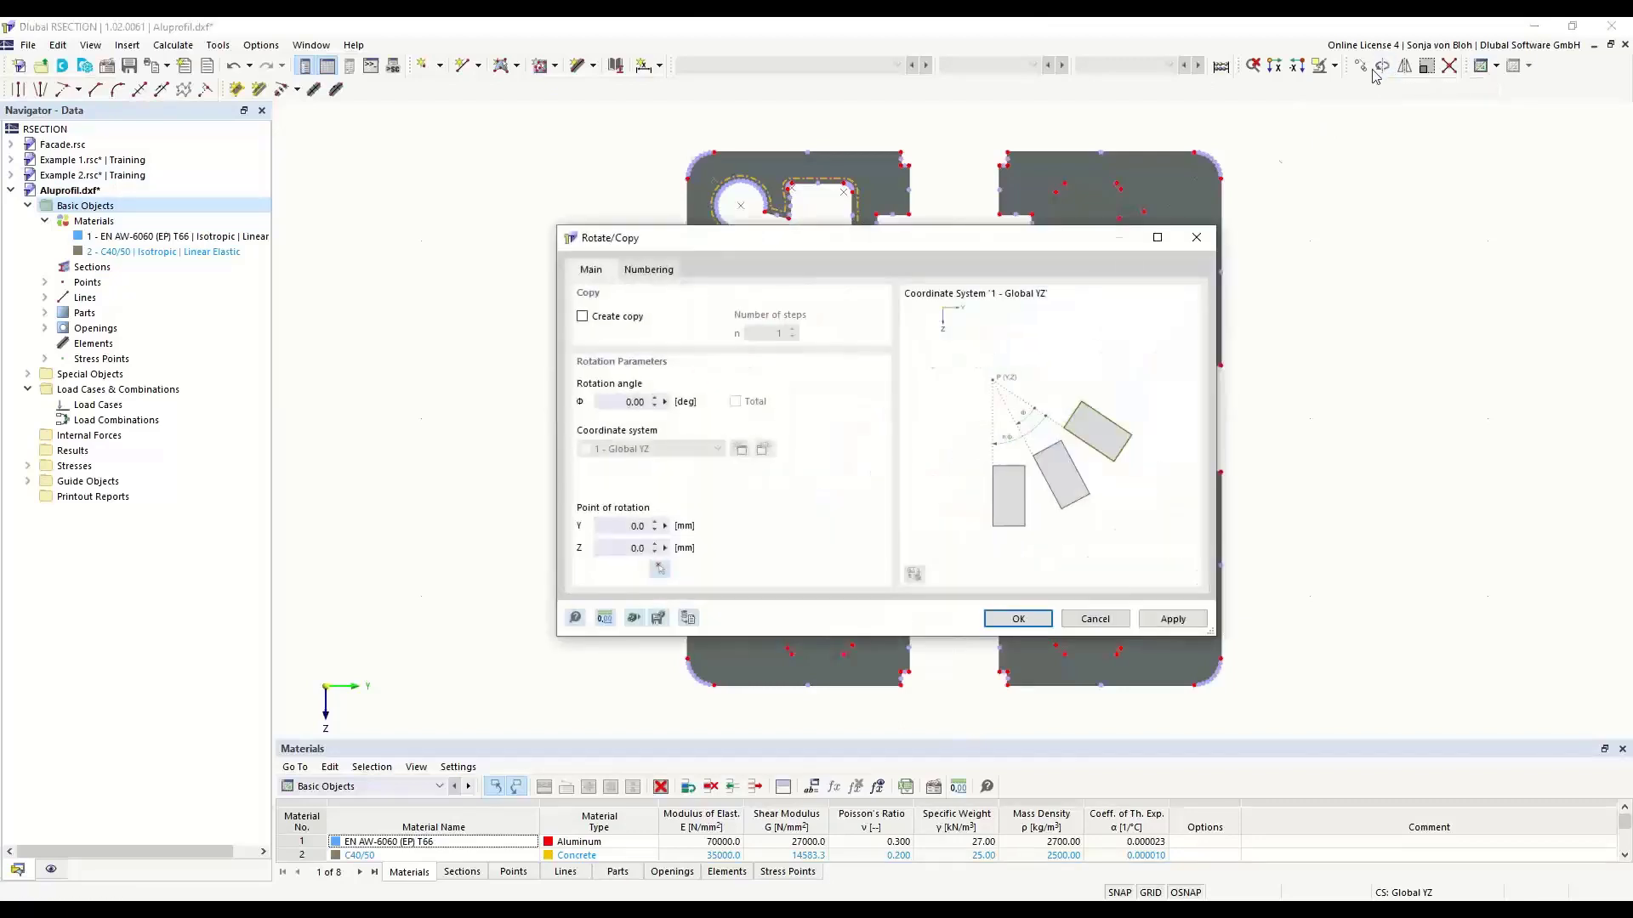
left_click_drag(753, 249, 1104, 202)
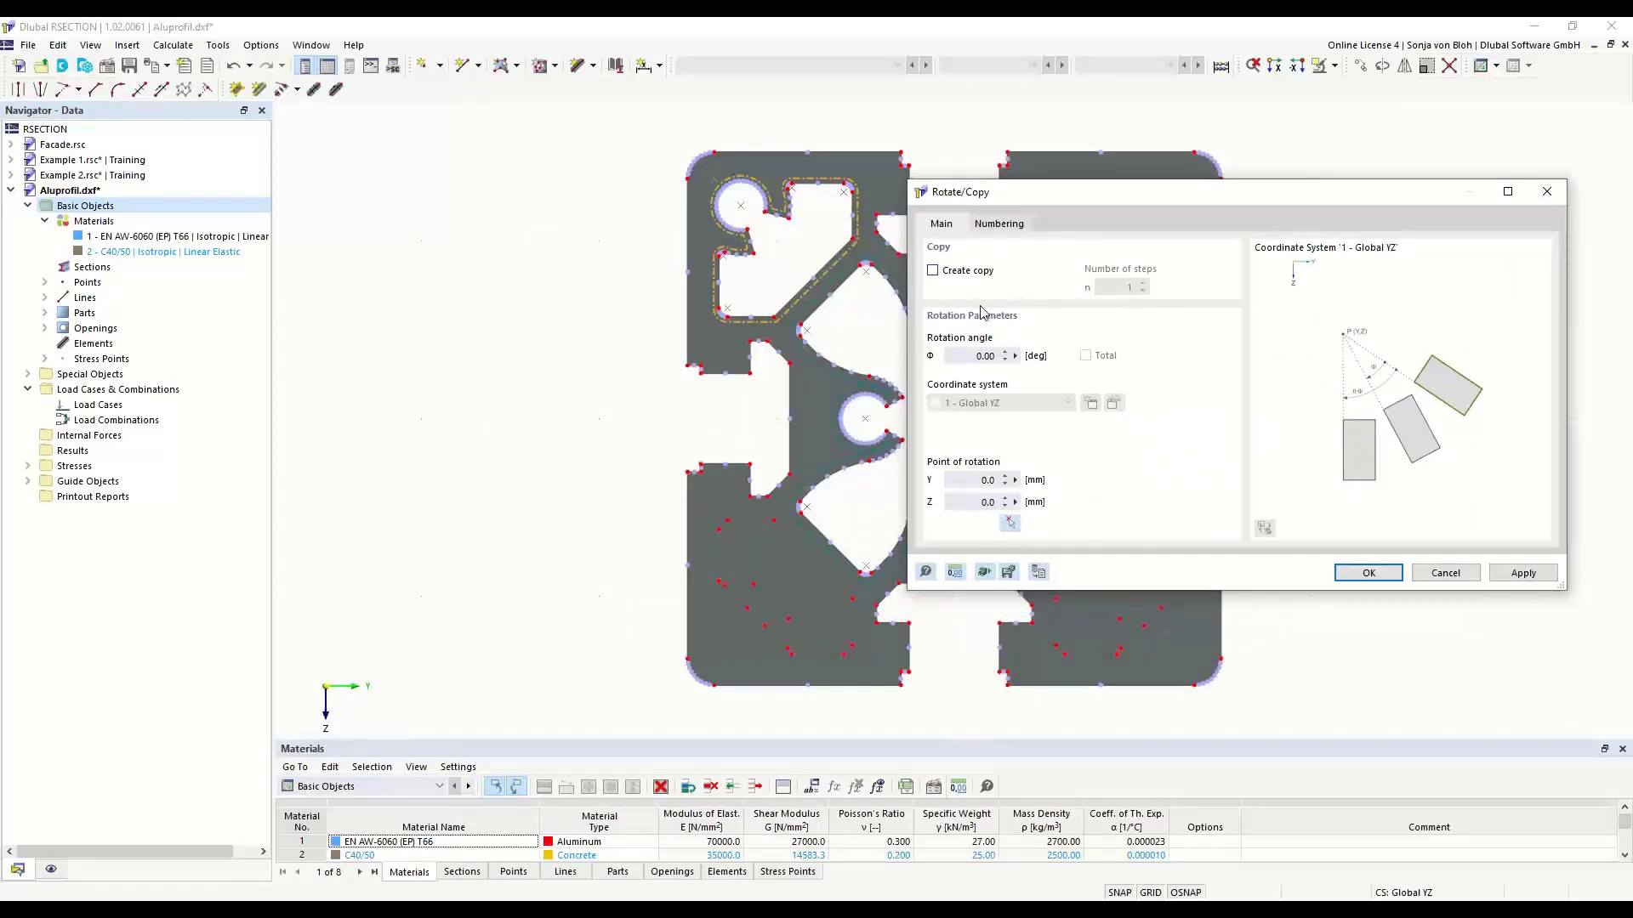
left_click(932, 270)
key("Tab")
type("3")
left_click(1010, 523)
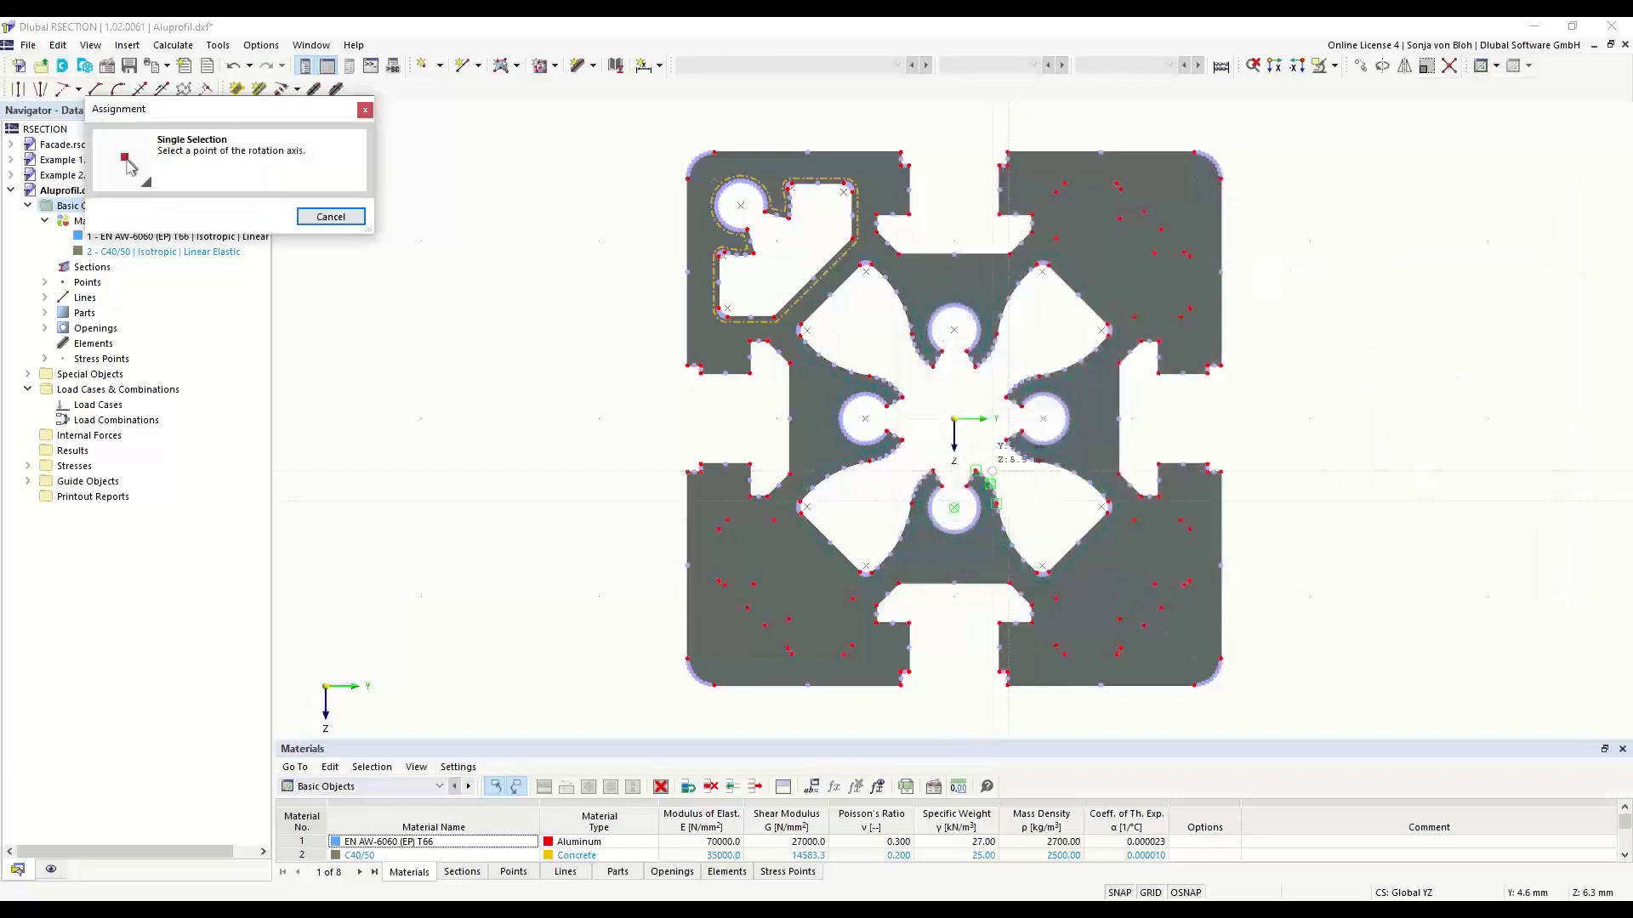
left_click(961, 425)
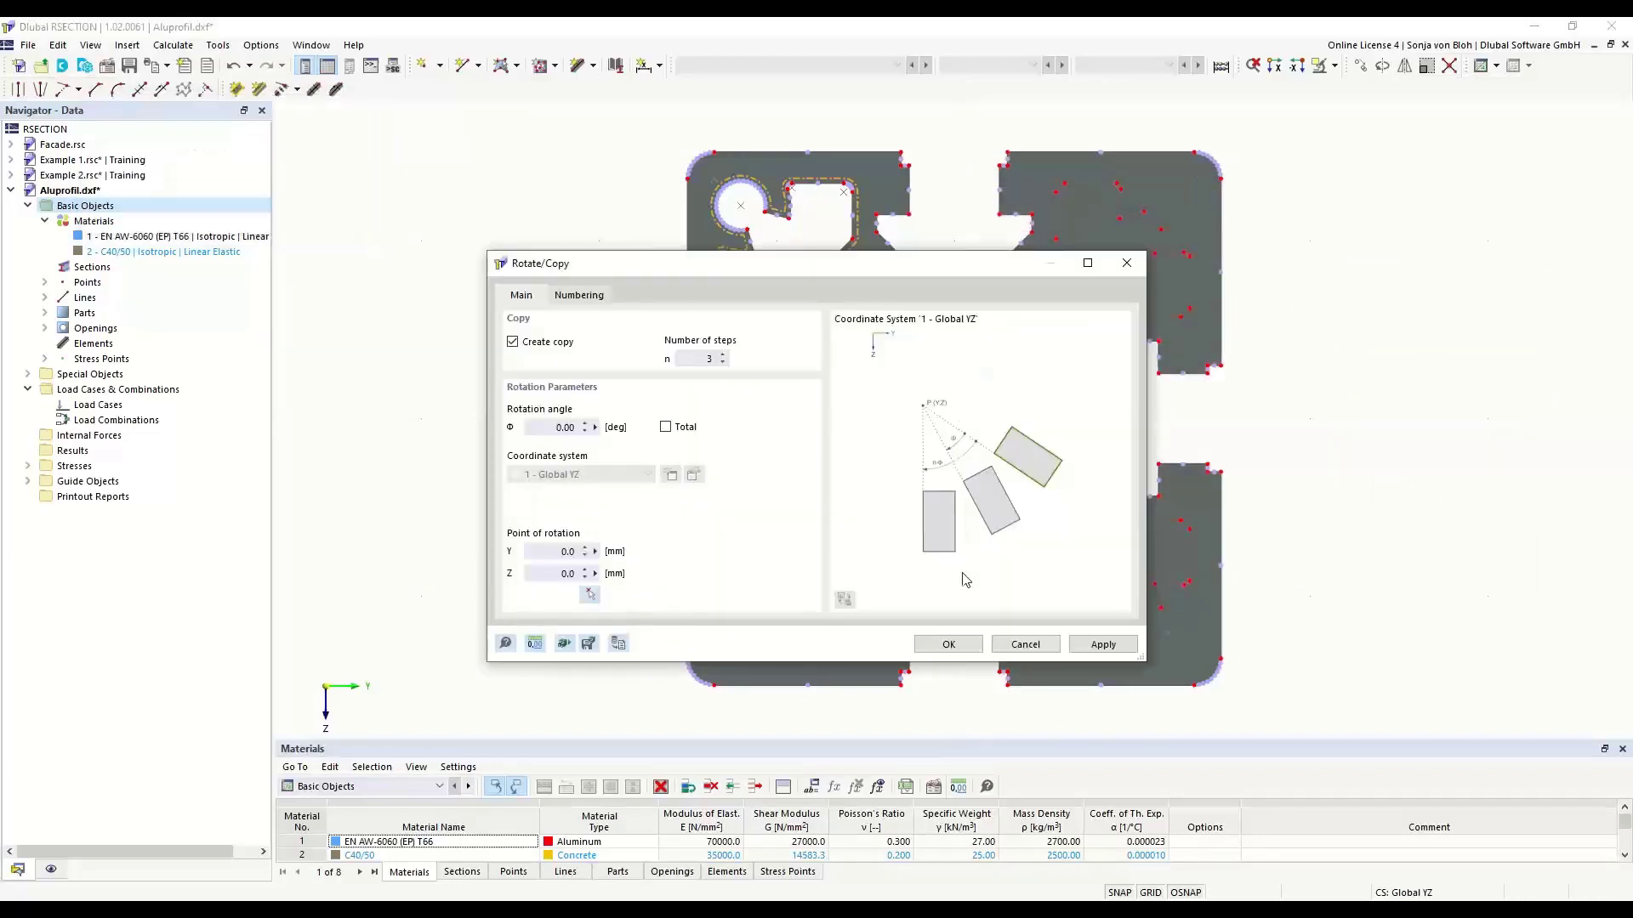
- Set the rotation angle to 90° and create the copies of the corner opening in the other three corners
left_click(947, 644)
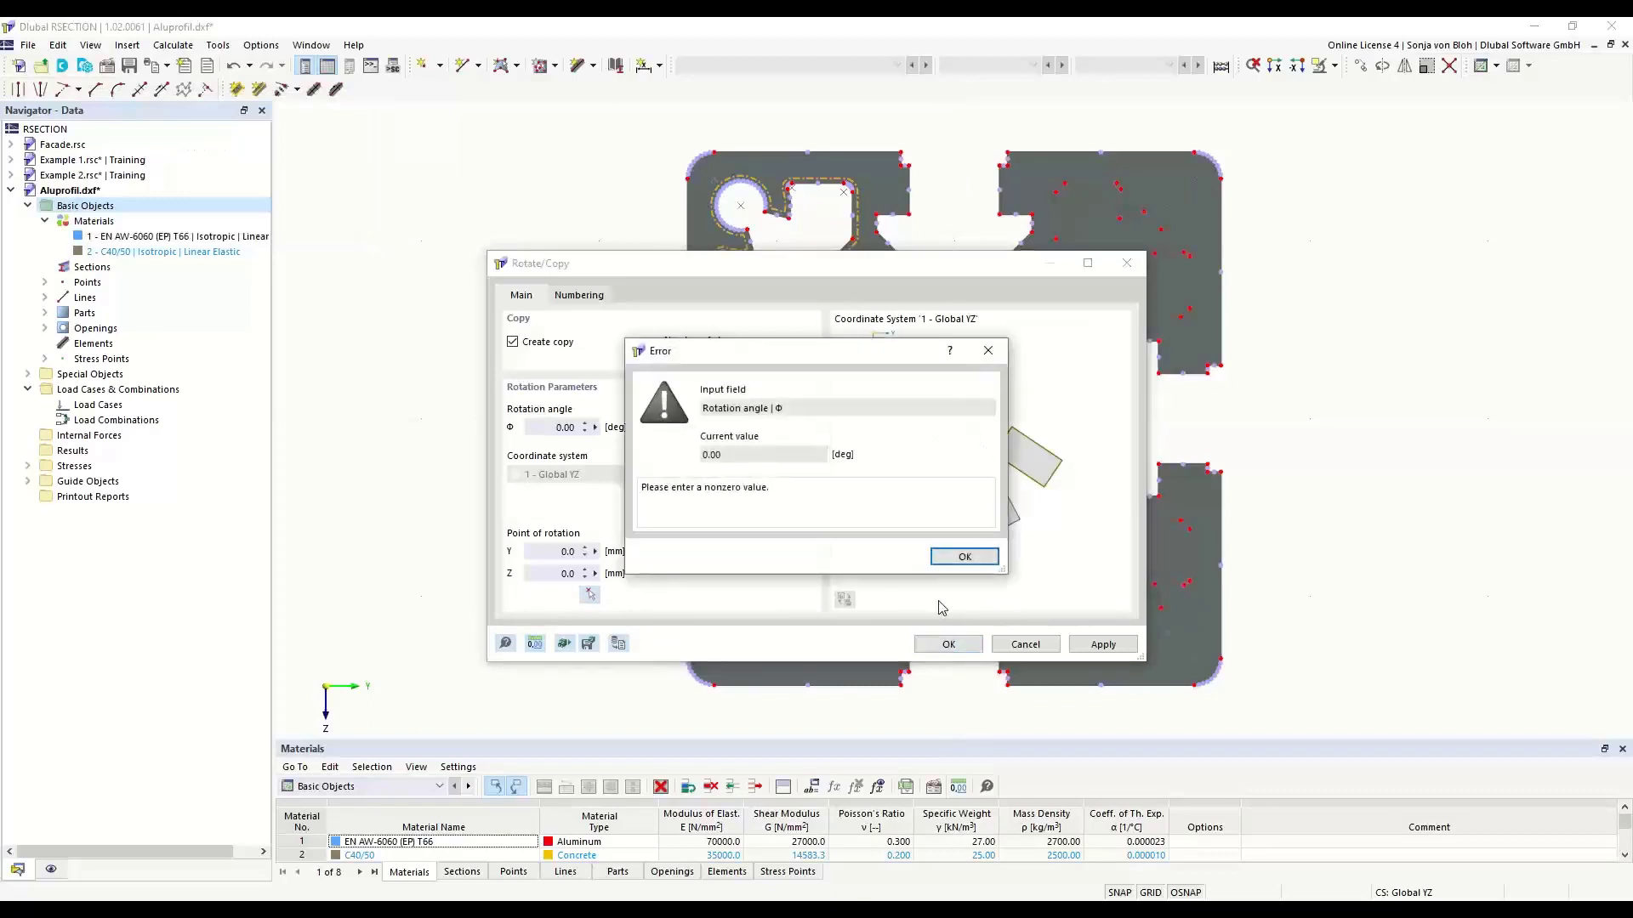
left_click(966, 558)
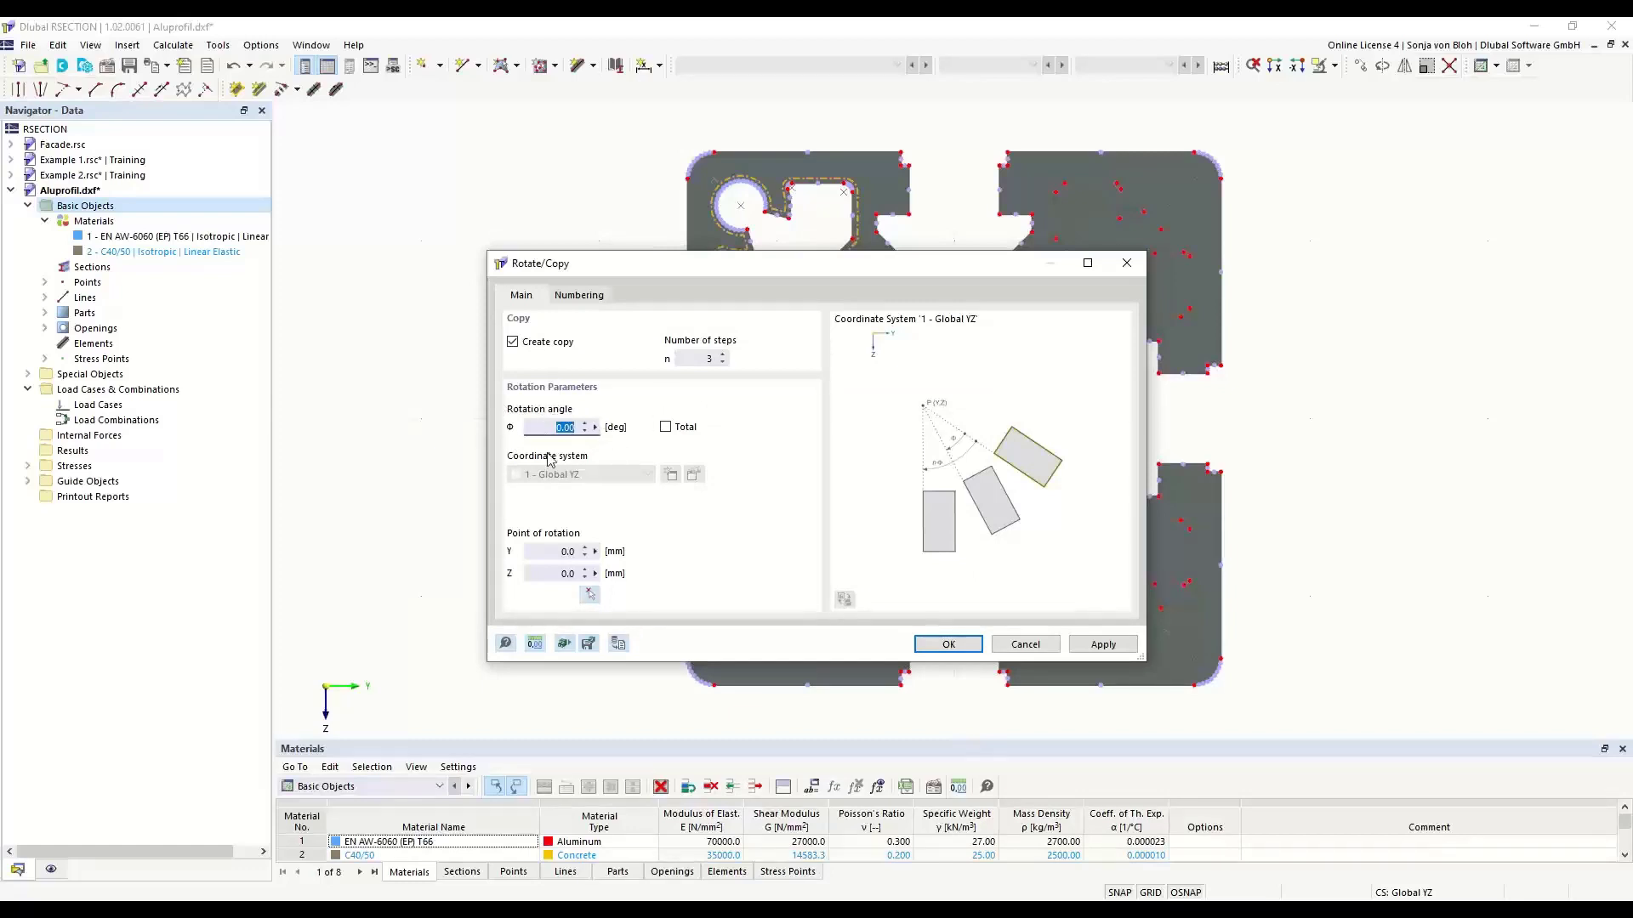
type("90")
left_click(939, 645)
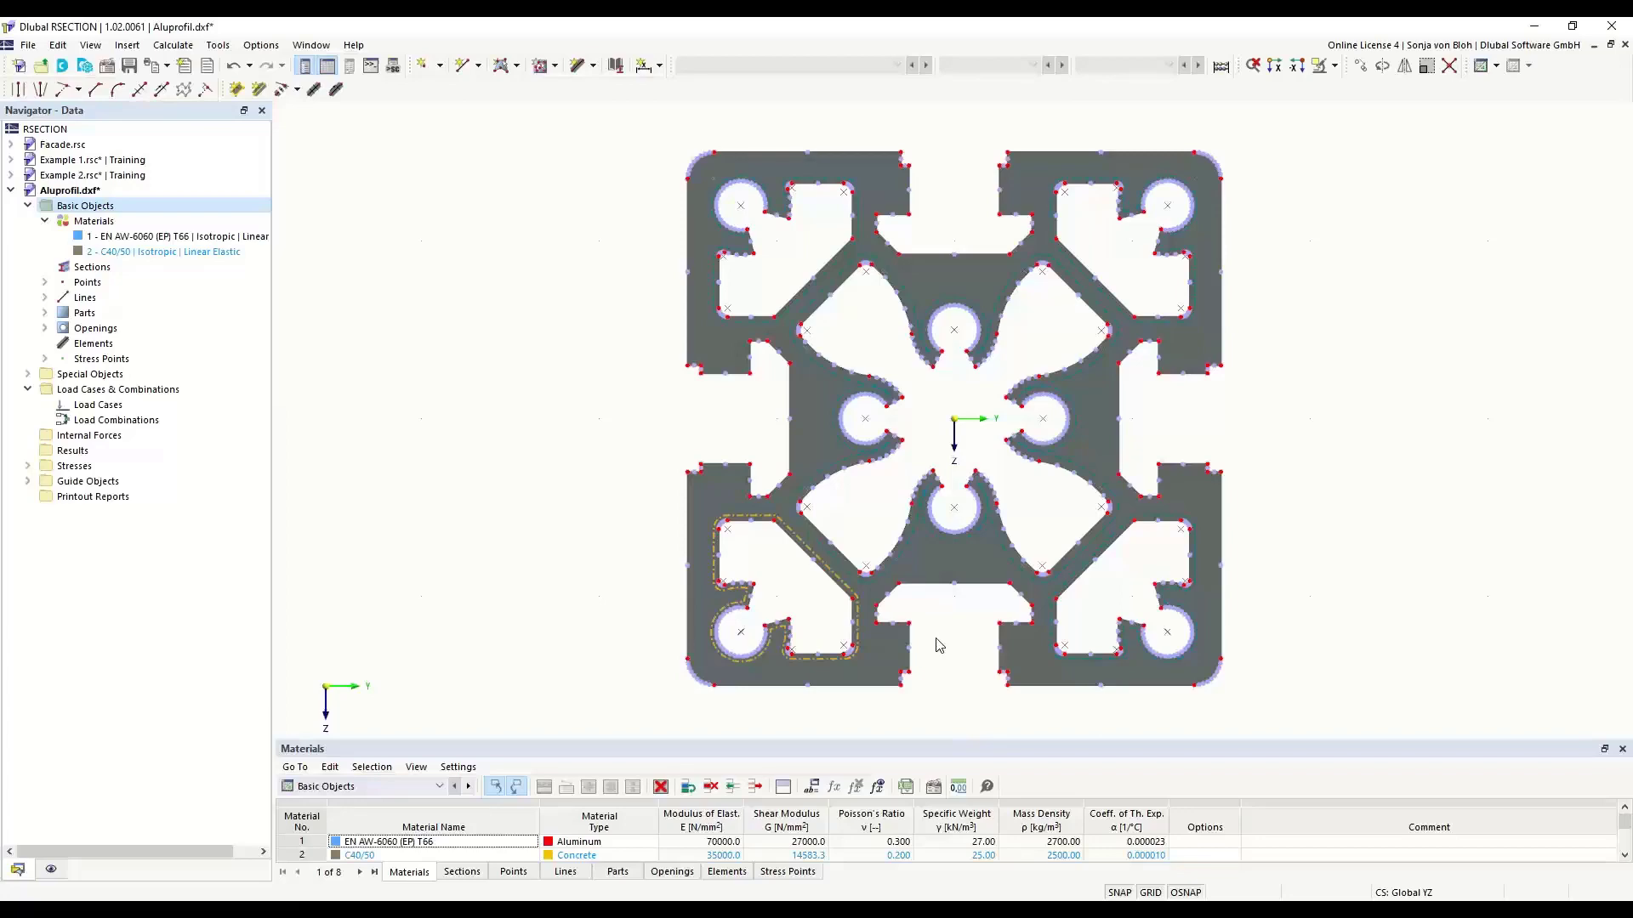
- Create permanent load case LC1 with the name N + MT
right_click(125, 406)
left_click(175, 435)
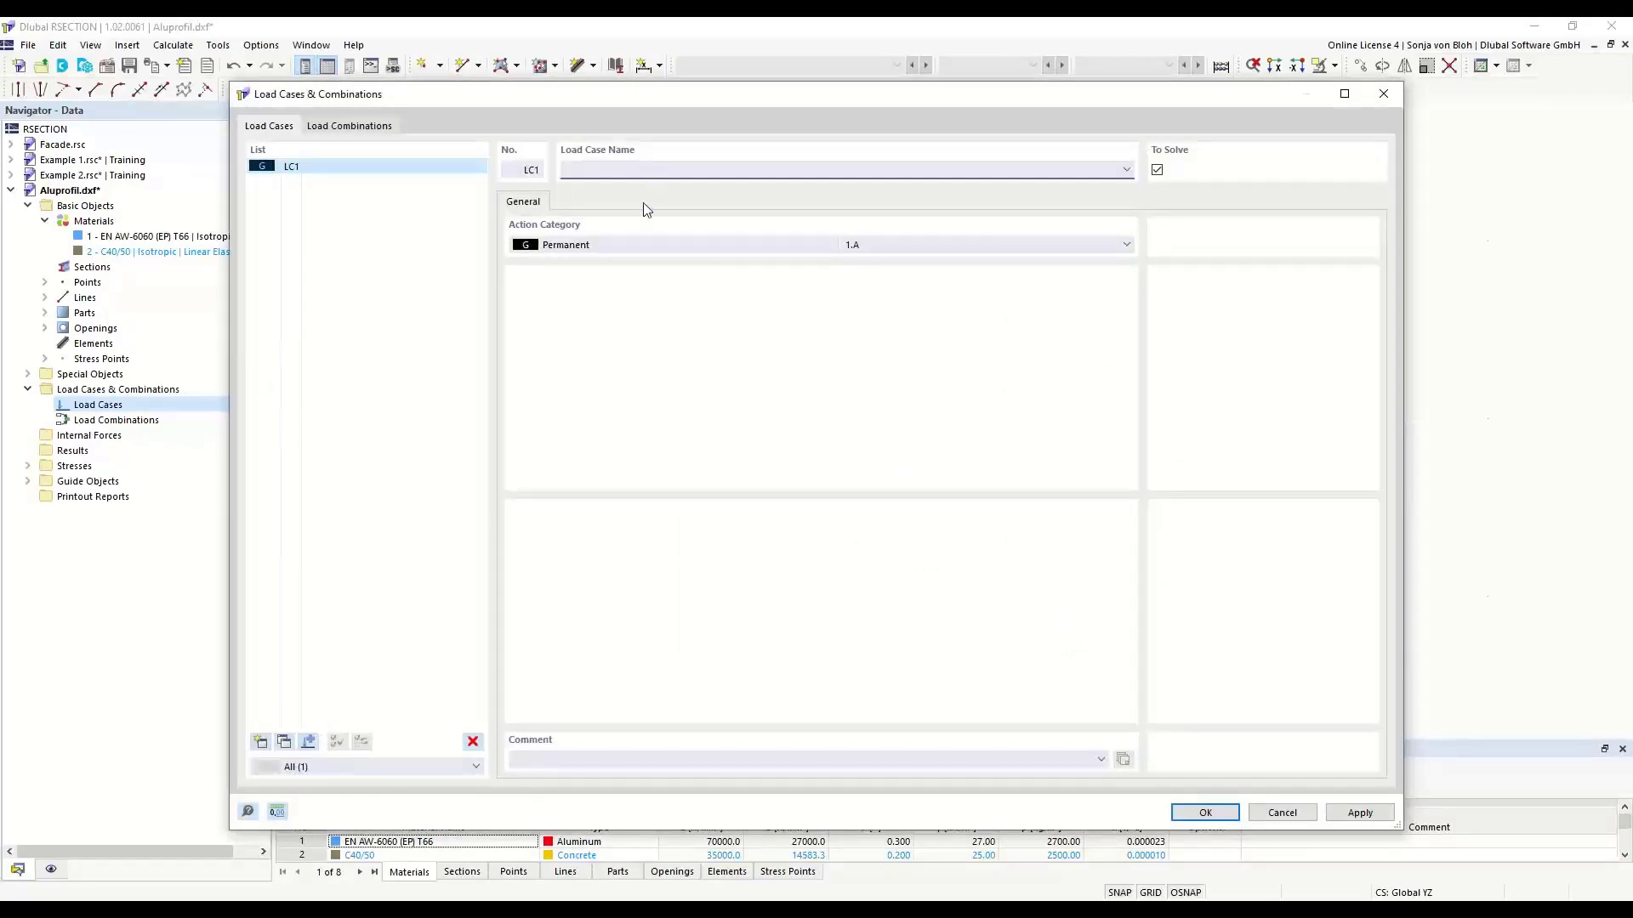
type("N + MT")
left_click(1193, 813)
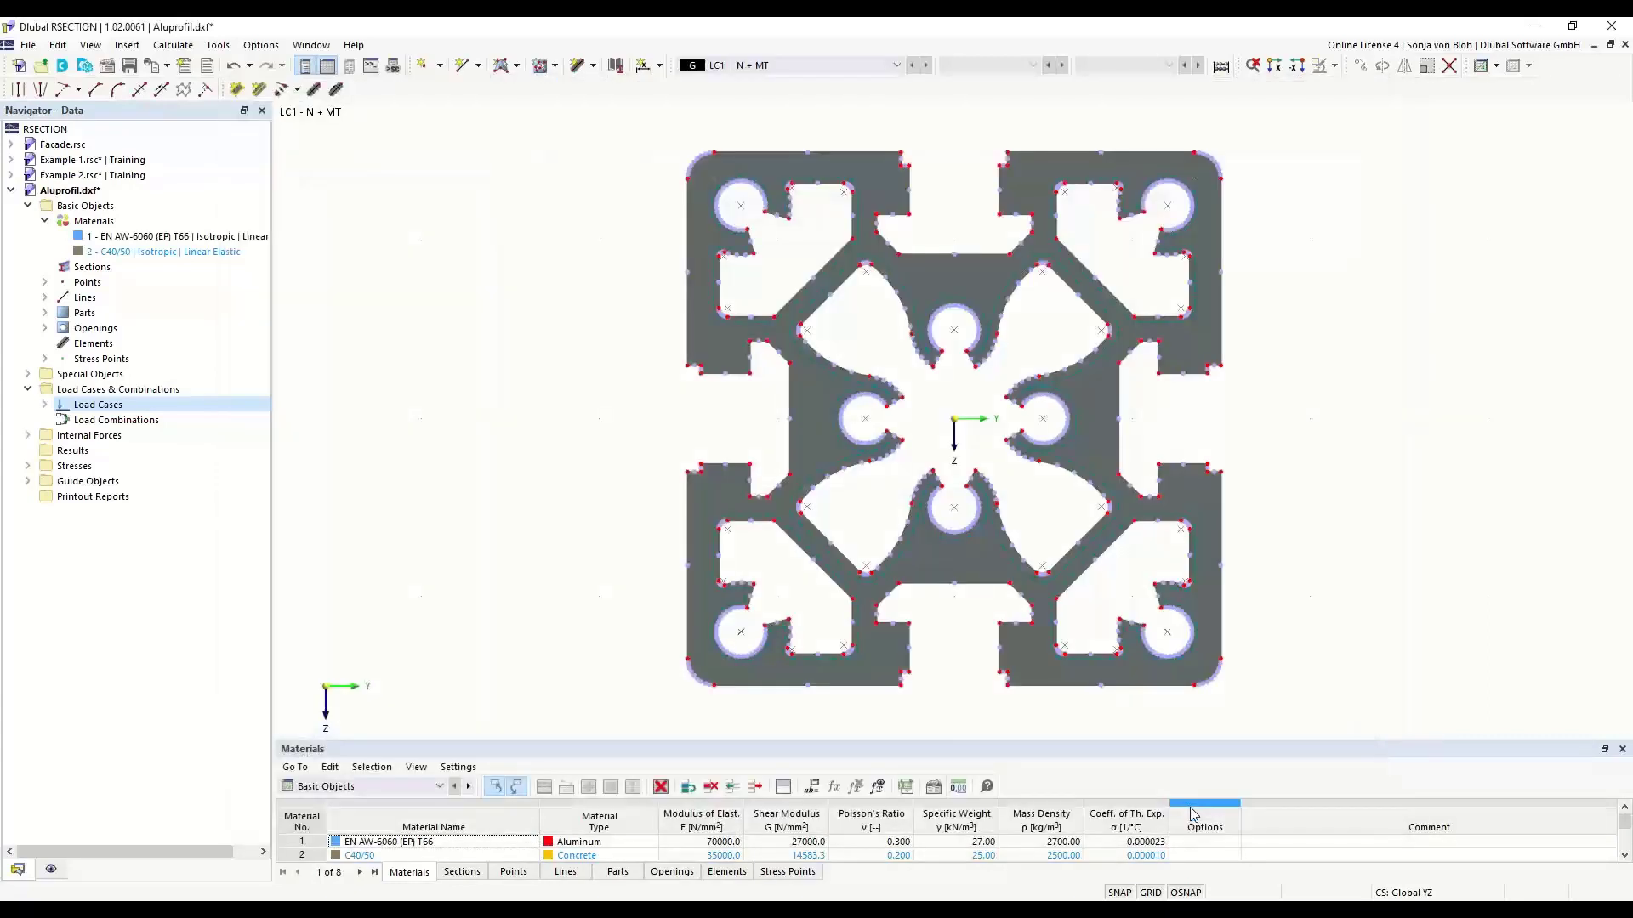
- Define internal forces for LC1 with axial force N of -10 kN and primary torsional moment Mxp of 0.3 kNm
left_click(28, 436)
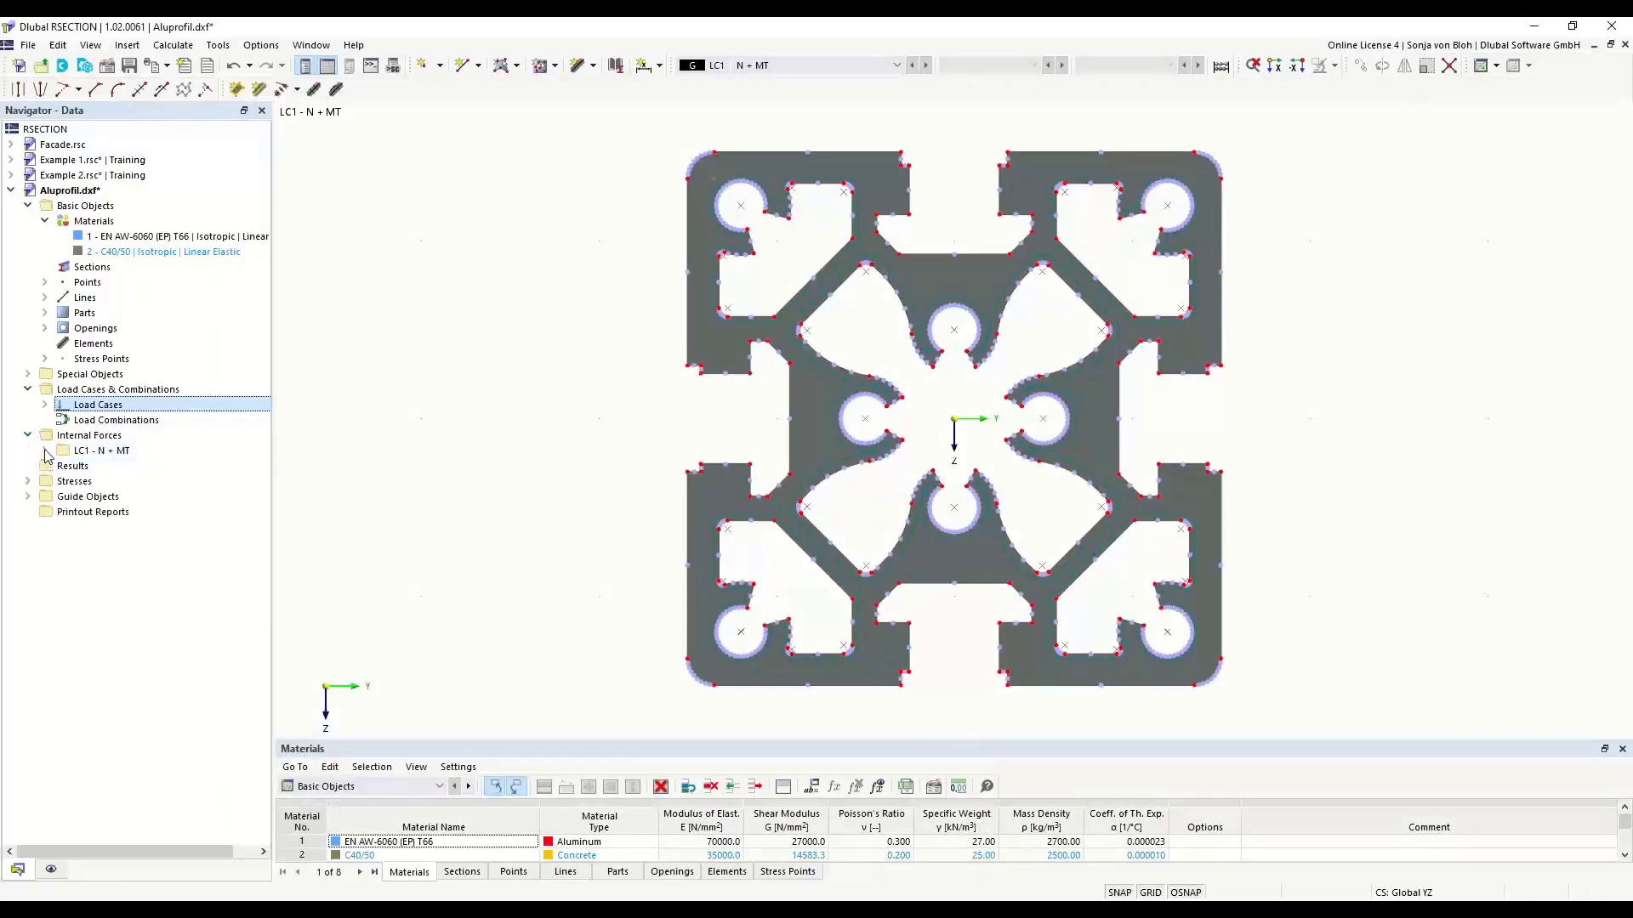
left_click(45, 451)
double_click(127, 468)
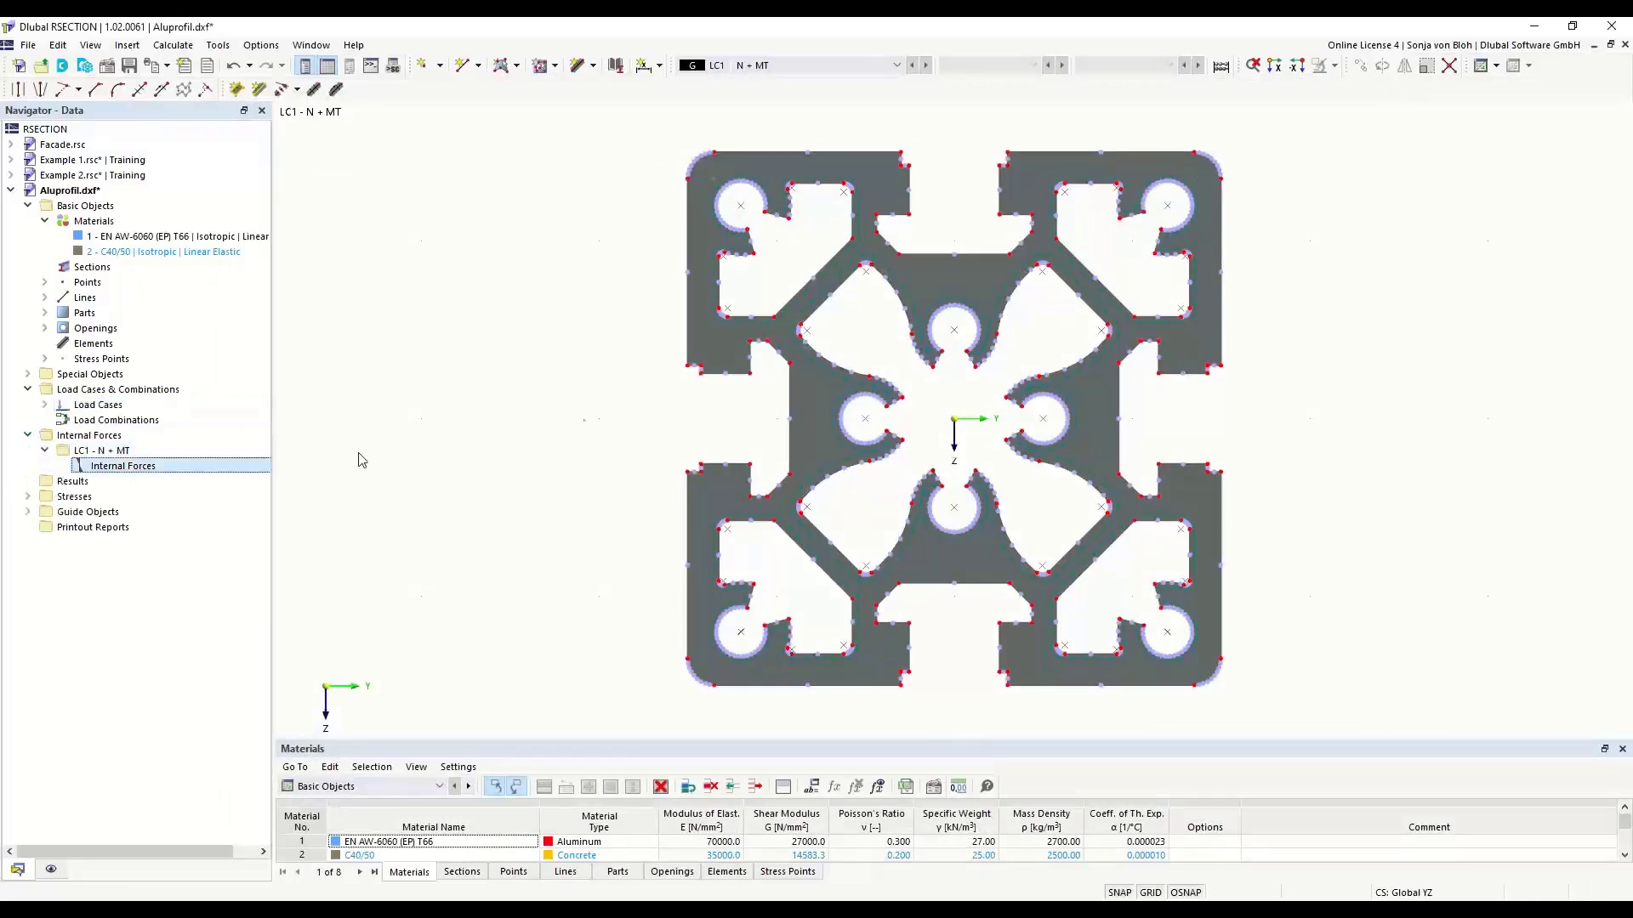
left_click(731, 307)
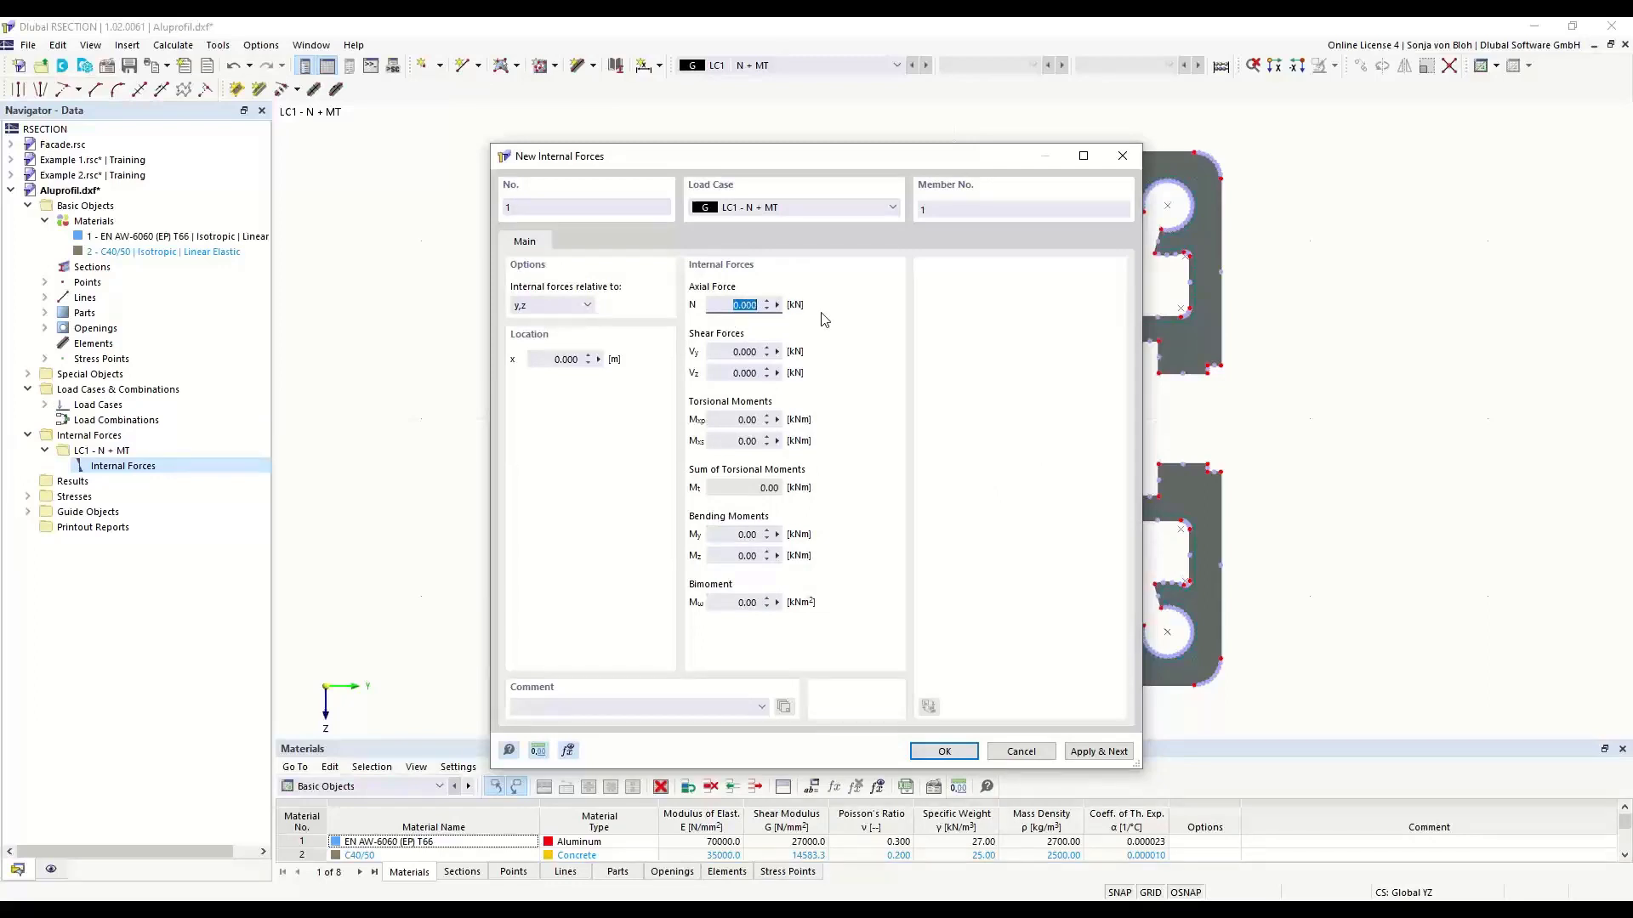
type("-10")
left_click(726, 422)
type("0,3")
left_click(934, 751)
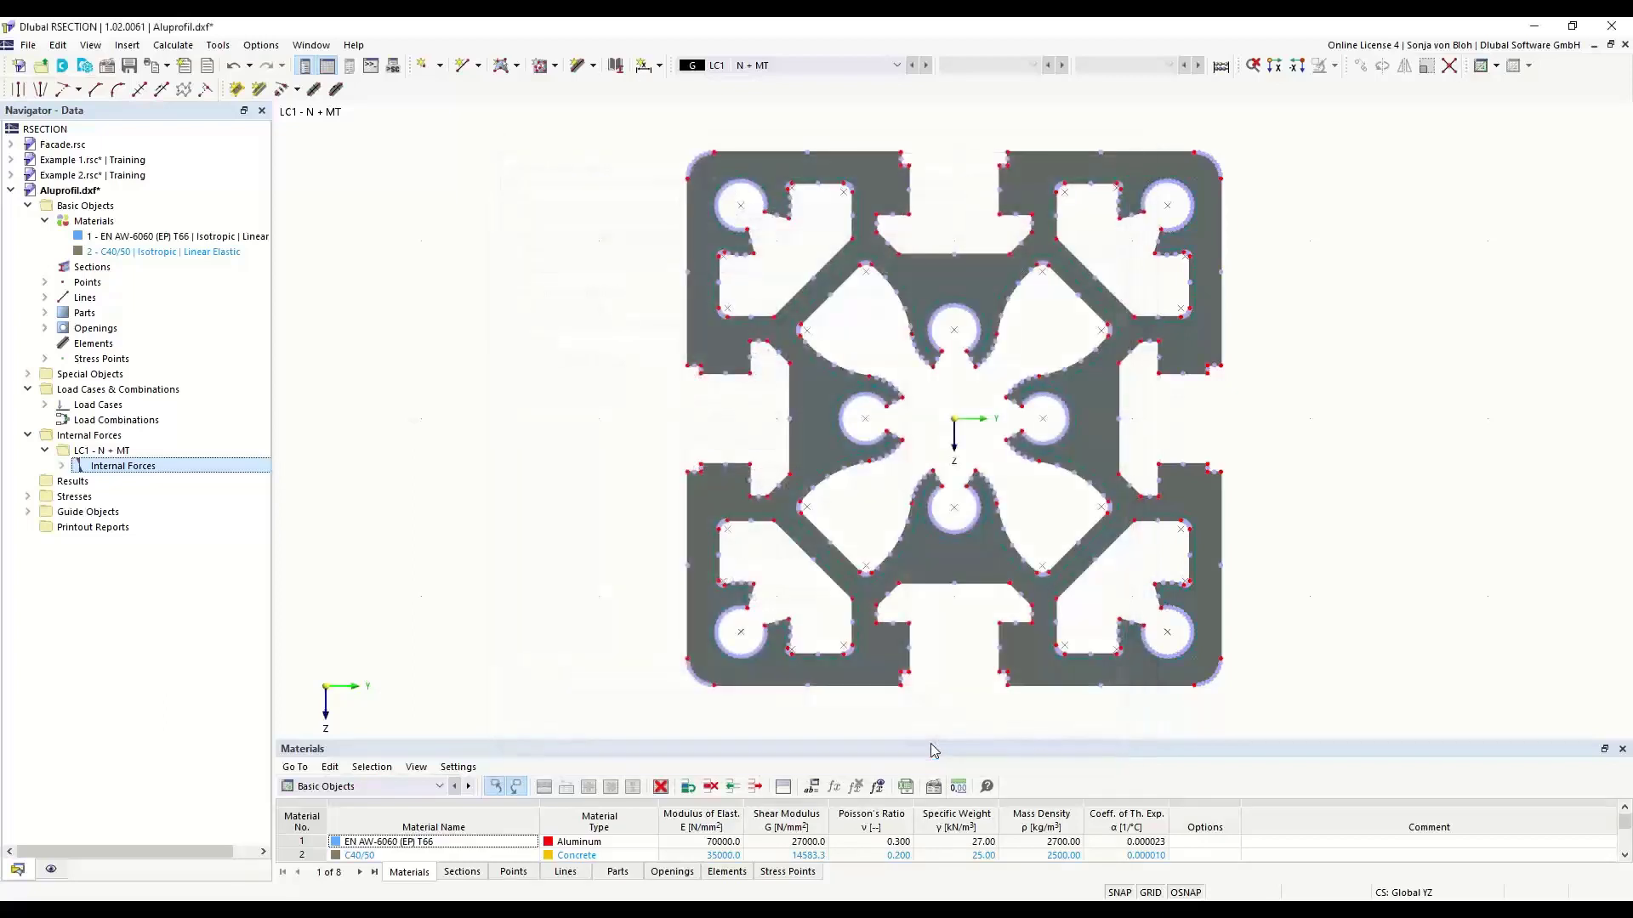
- Calculate the aluminum profile and display its von Mises equivalent stresses
left_click(177, 45)
left_click(204, 66)
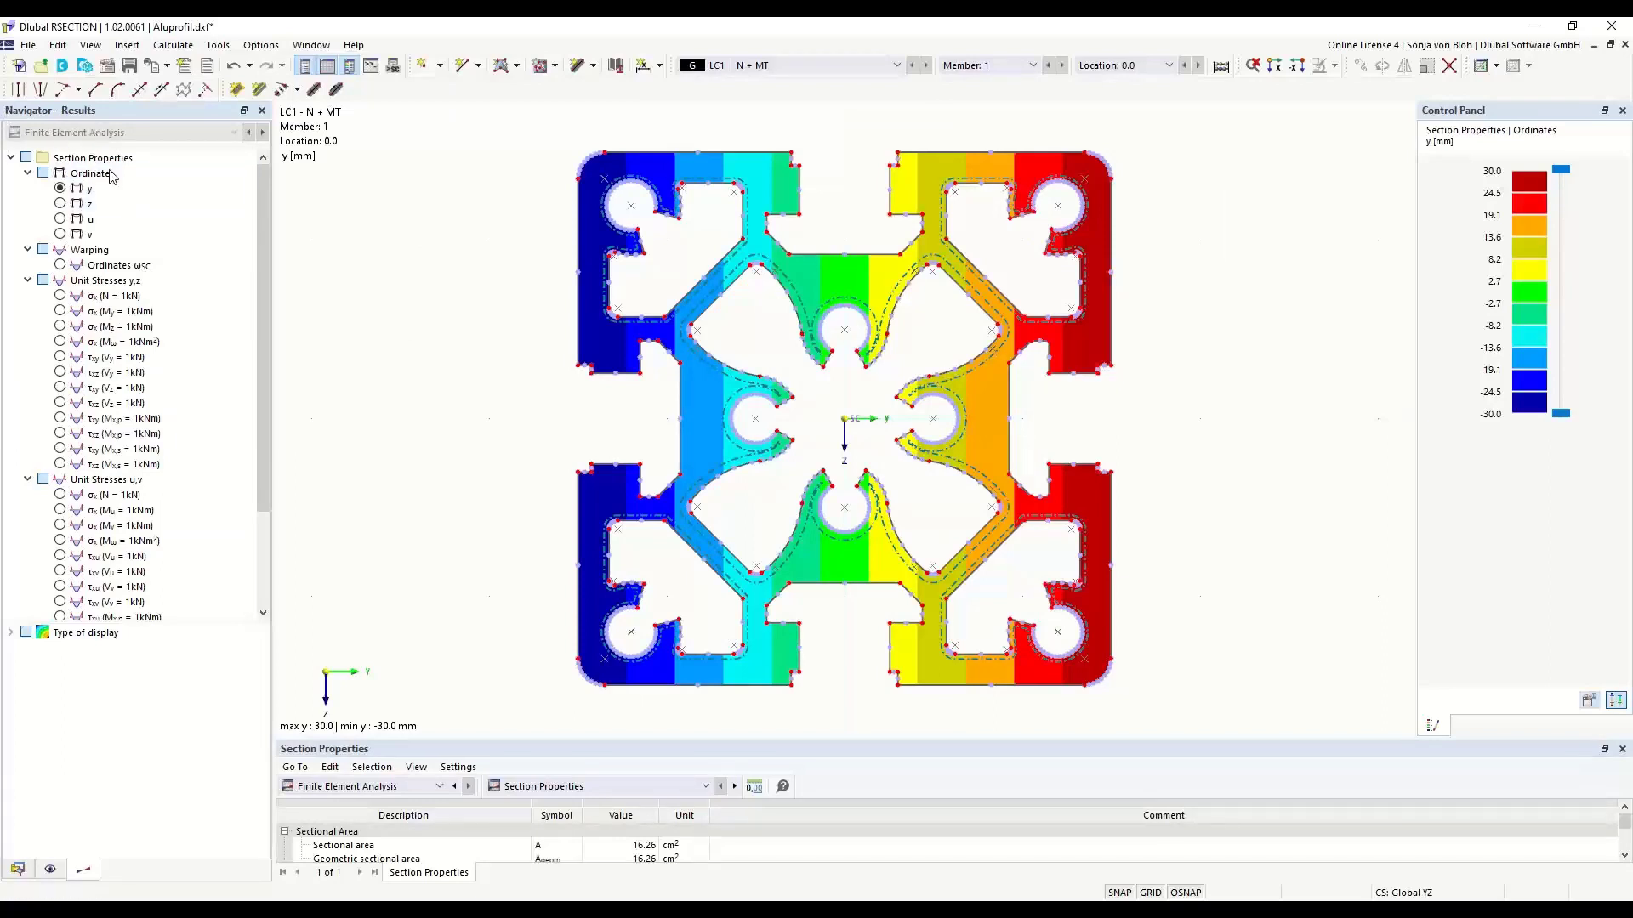
left_click_drag(266, 446, 272, 541)
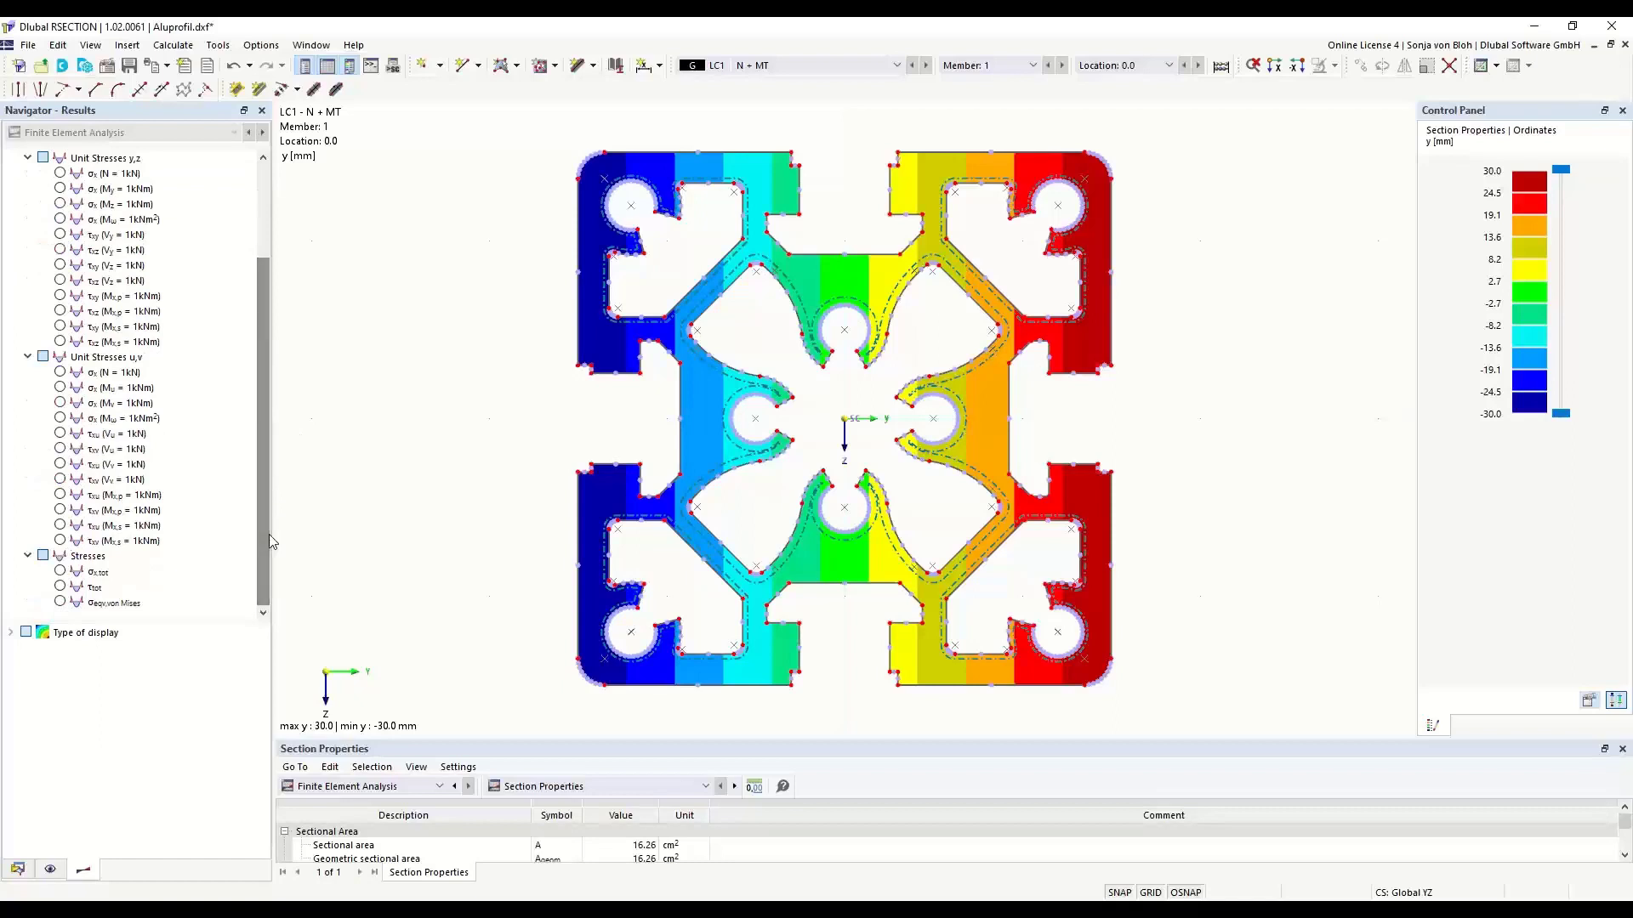
left_click(60, 601)
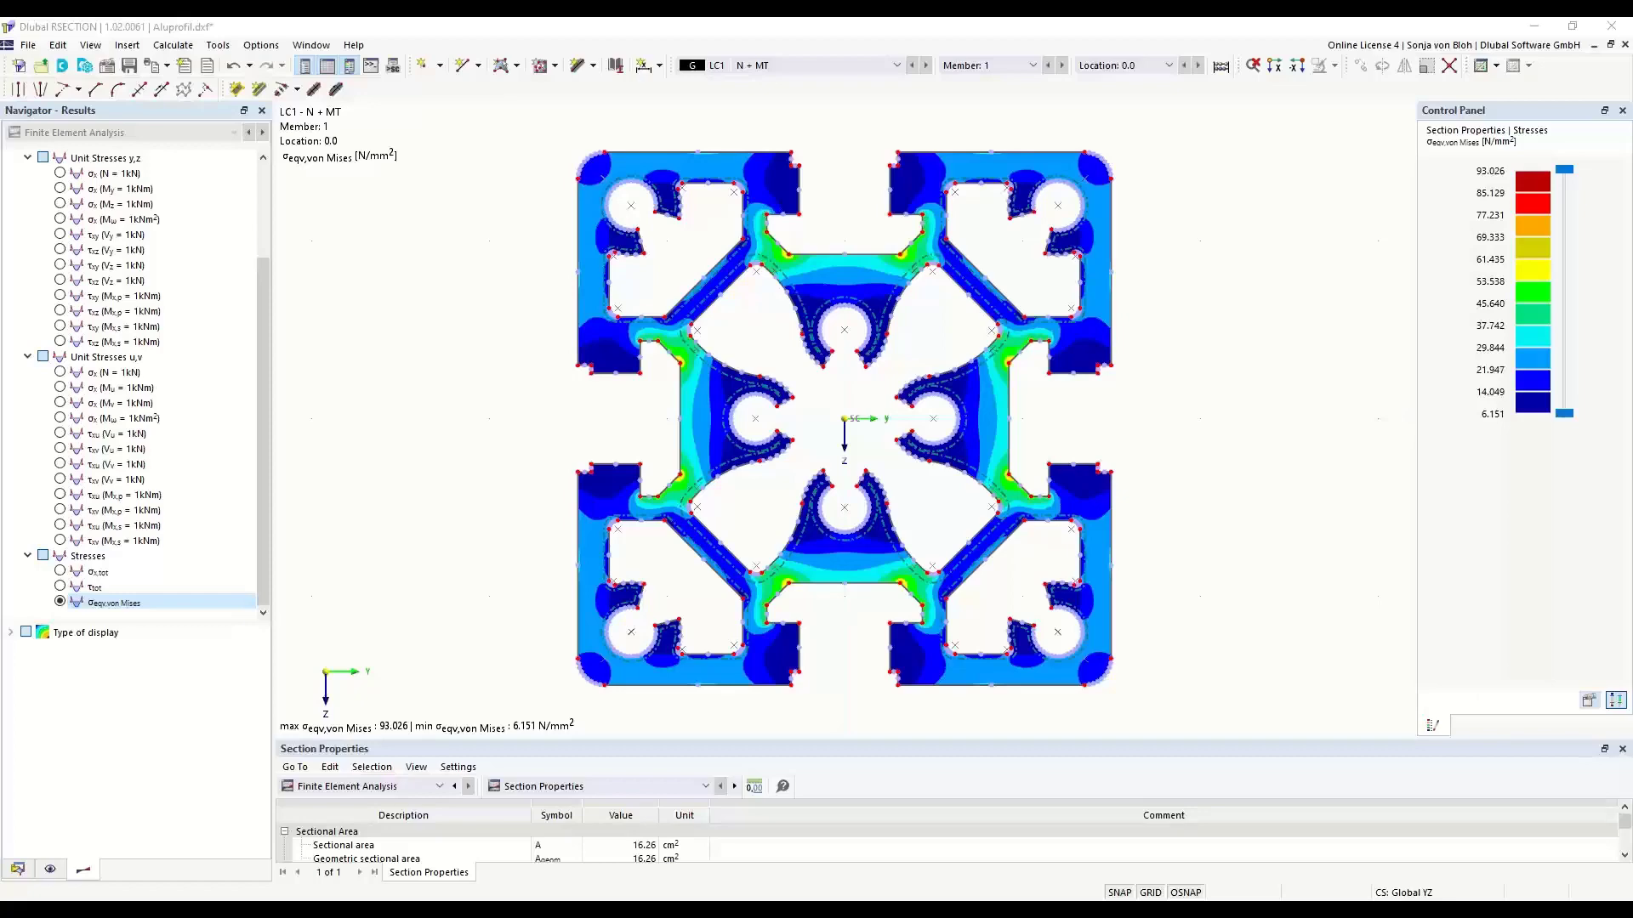
- Create a new model named Example 4 in the Training series
left_click(16, 67)
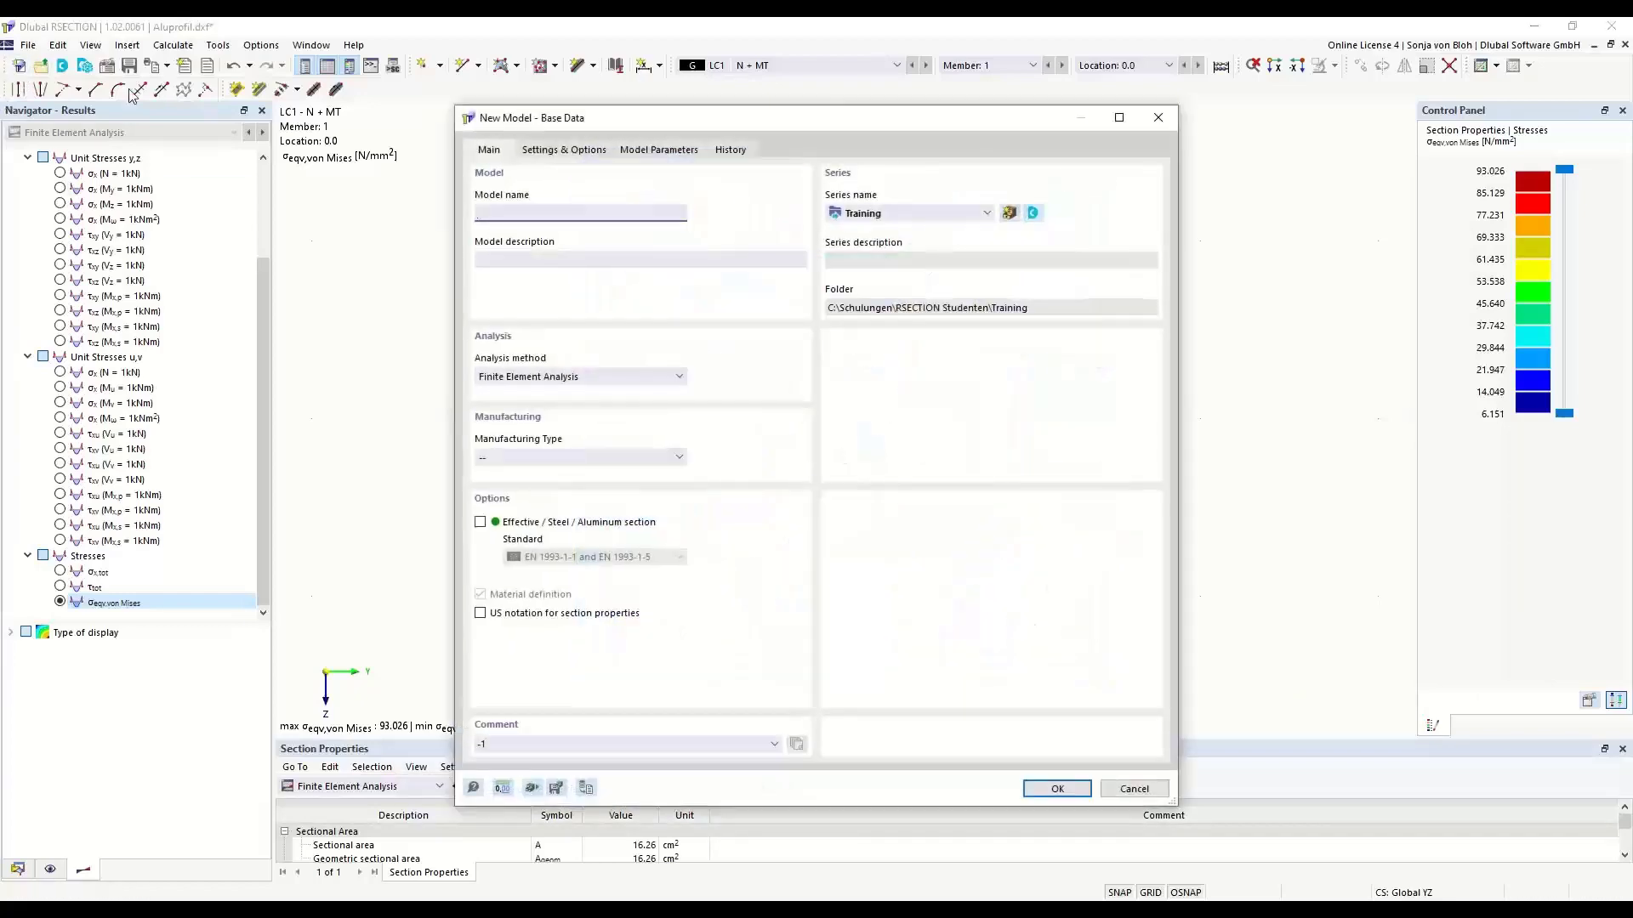
type("Ed")
type("xample 4")
left_click(1054, 791)
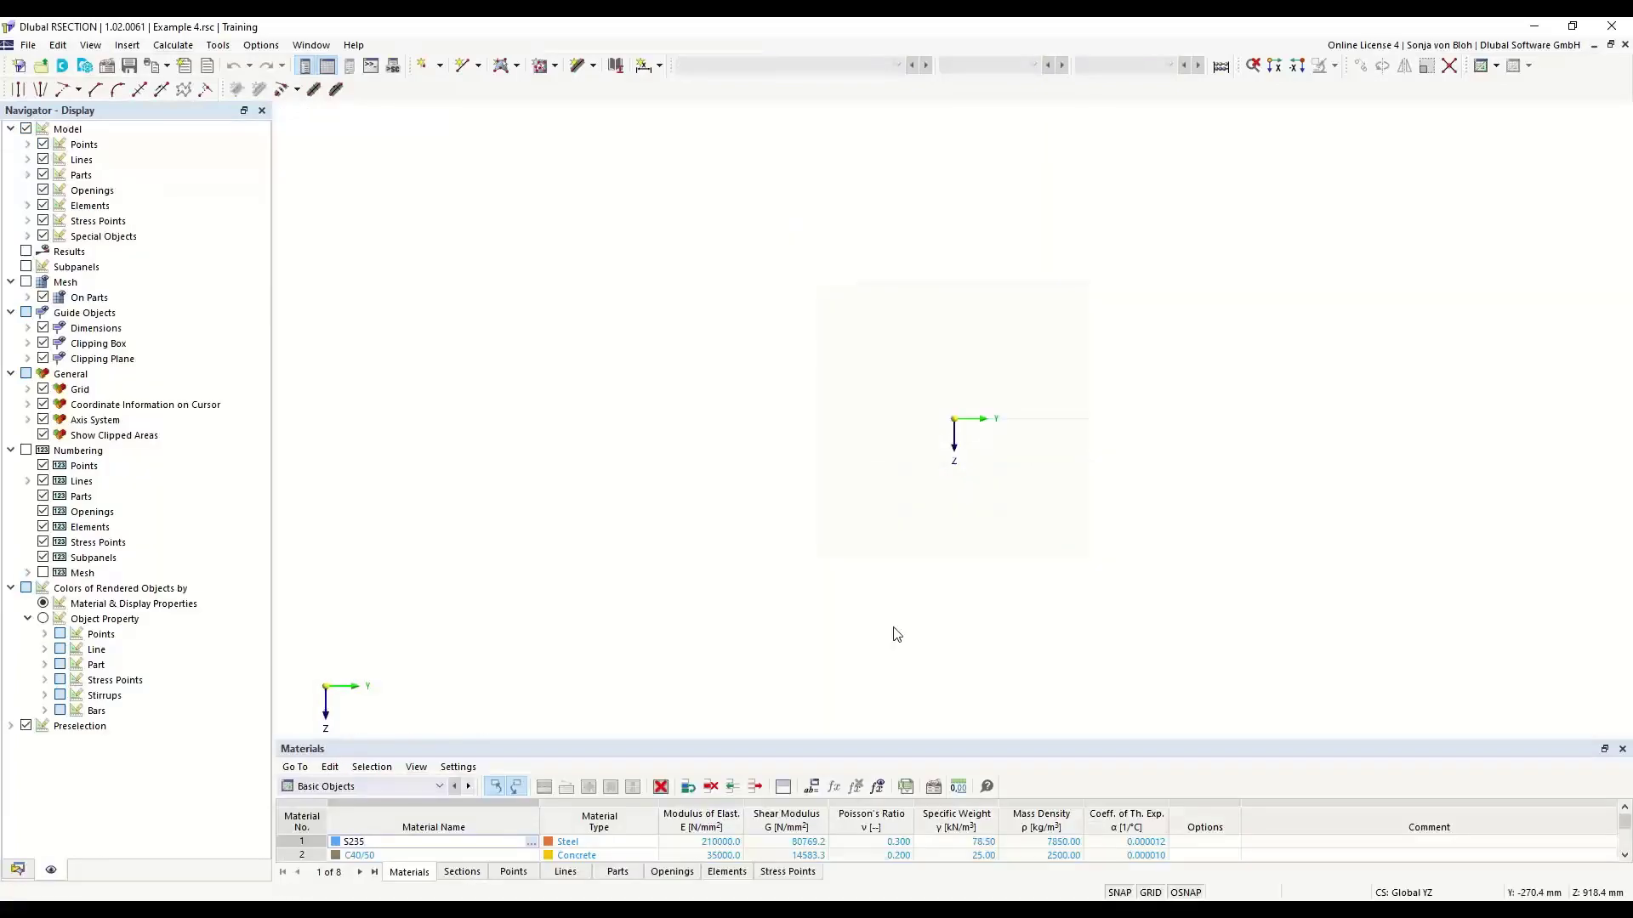
- Search the material library for S235 and assign steel S235 of EN 1993-1-1:2005-05 as material 1 of Example 4
left_click(18, 869)
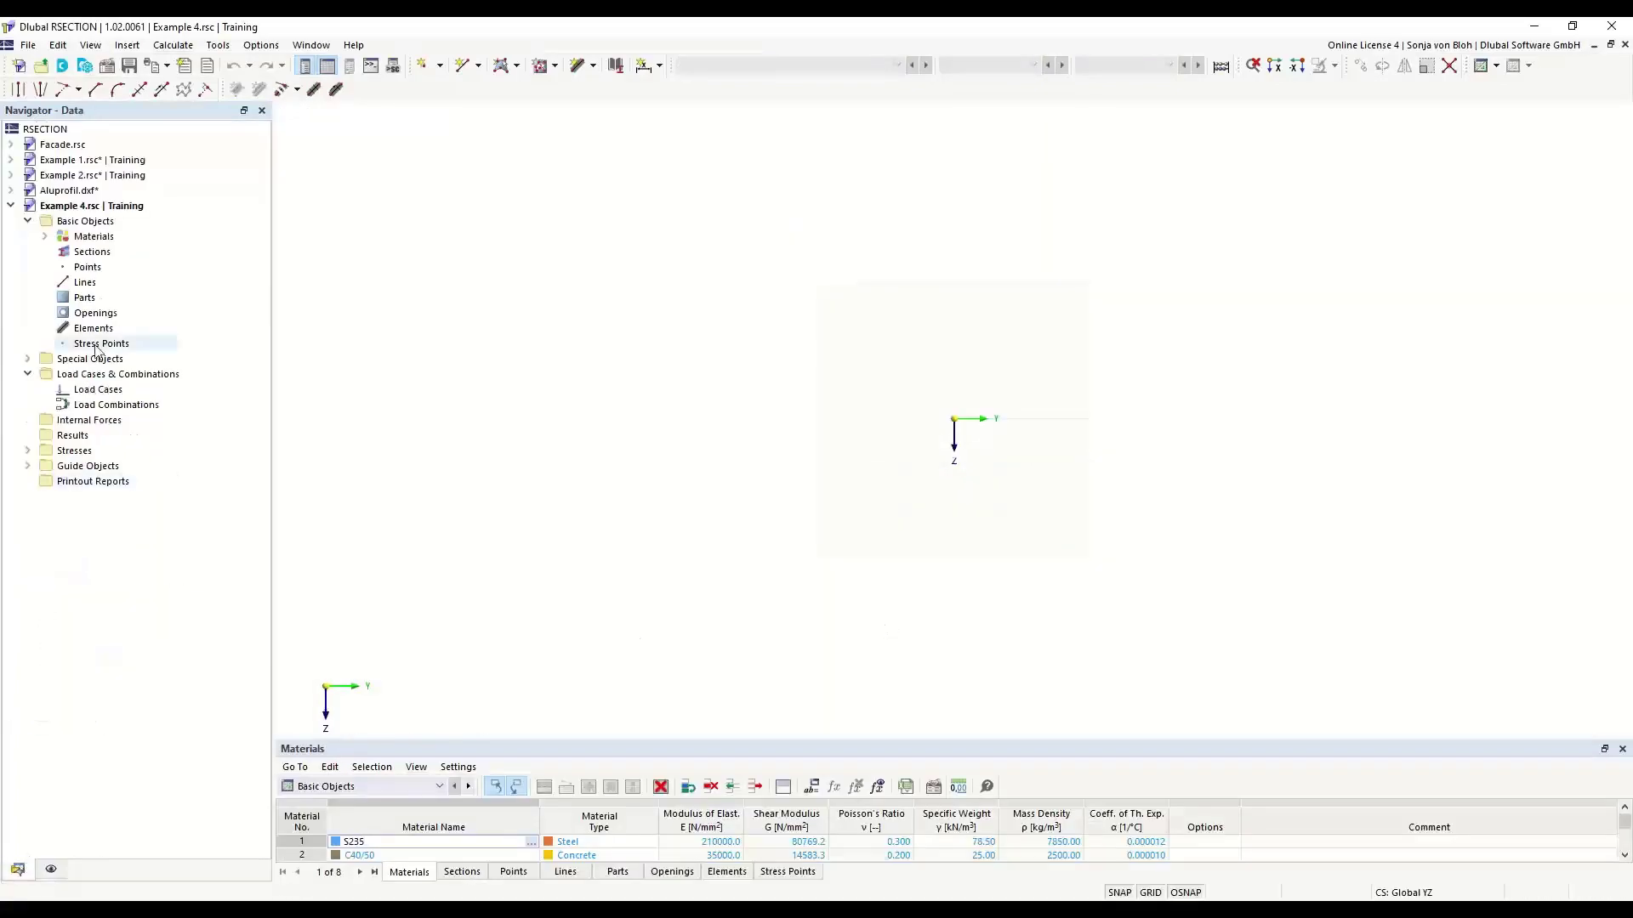
left_click(45, 237)
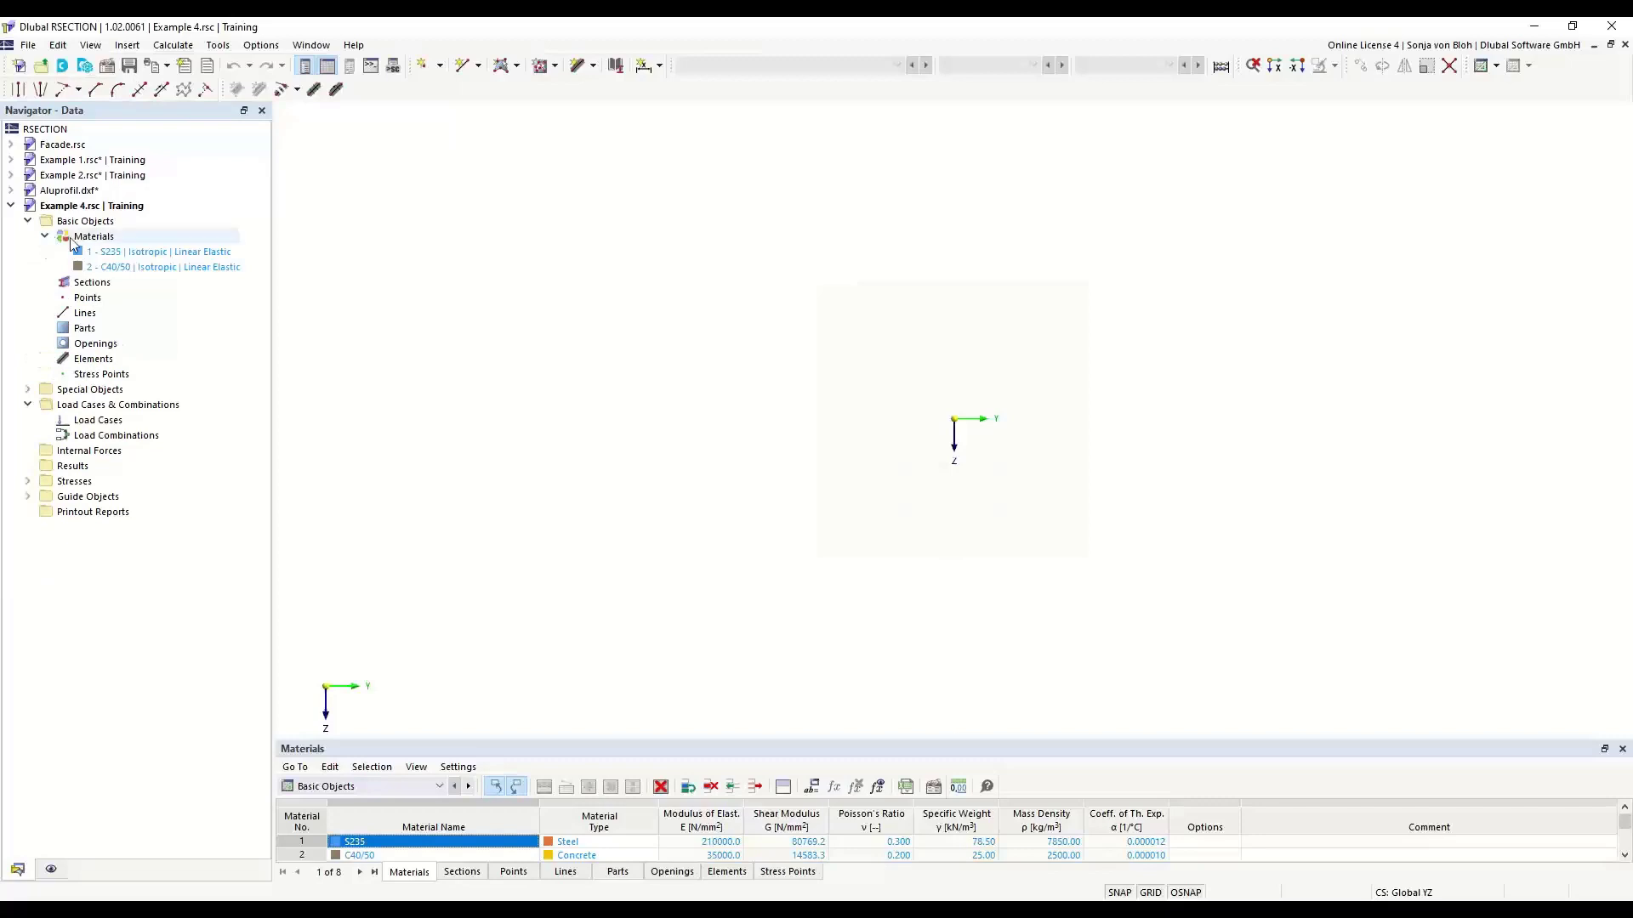
double_click(157, 251)
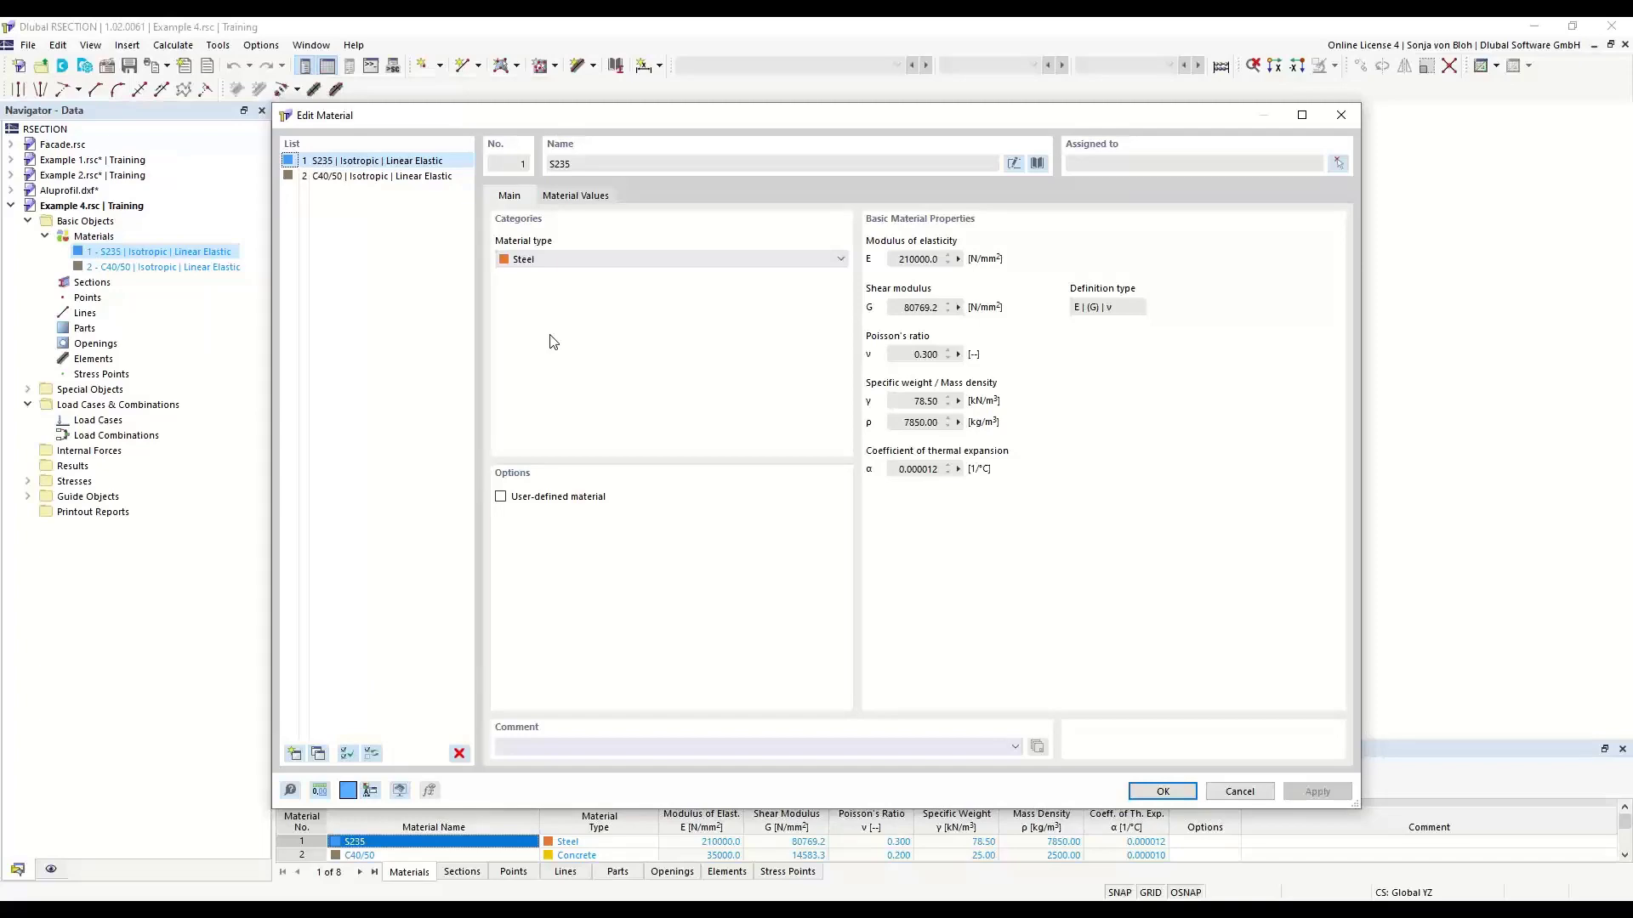
left_click(1037, 164)
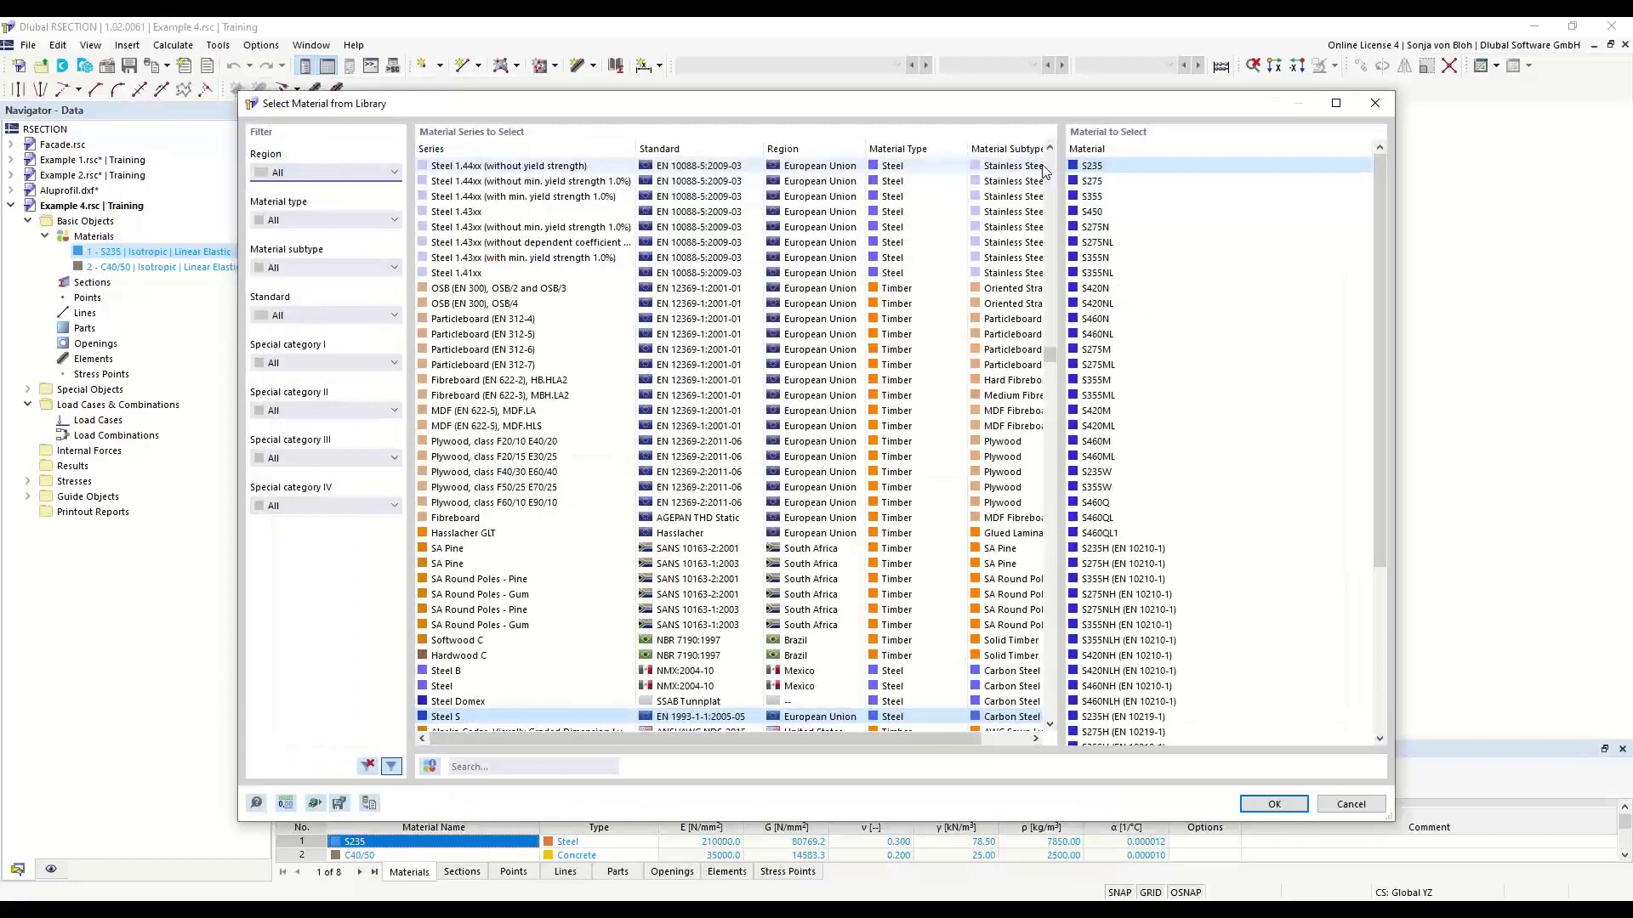
left_click(470, 767)
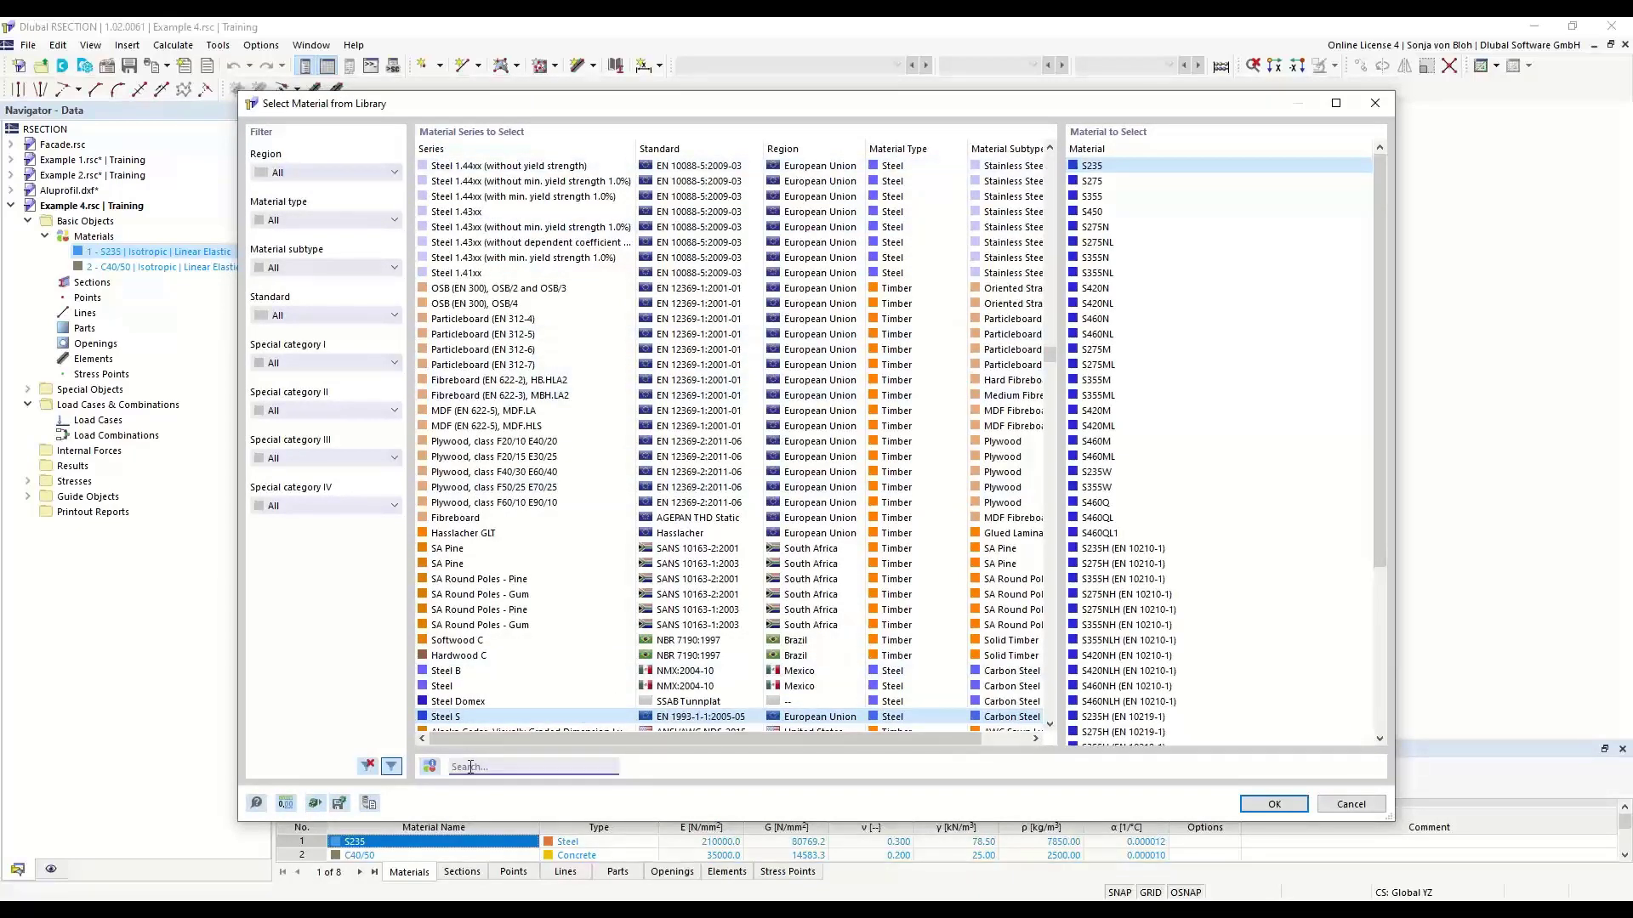
type("S235")
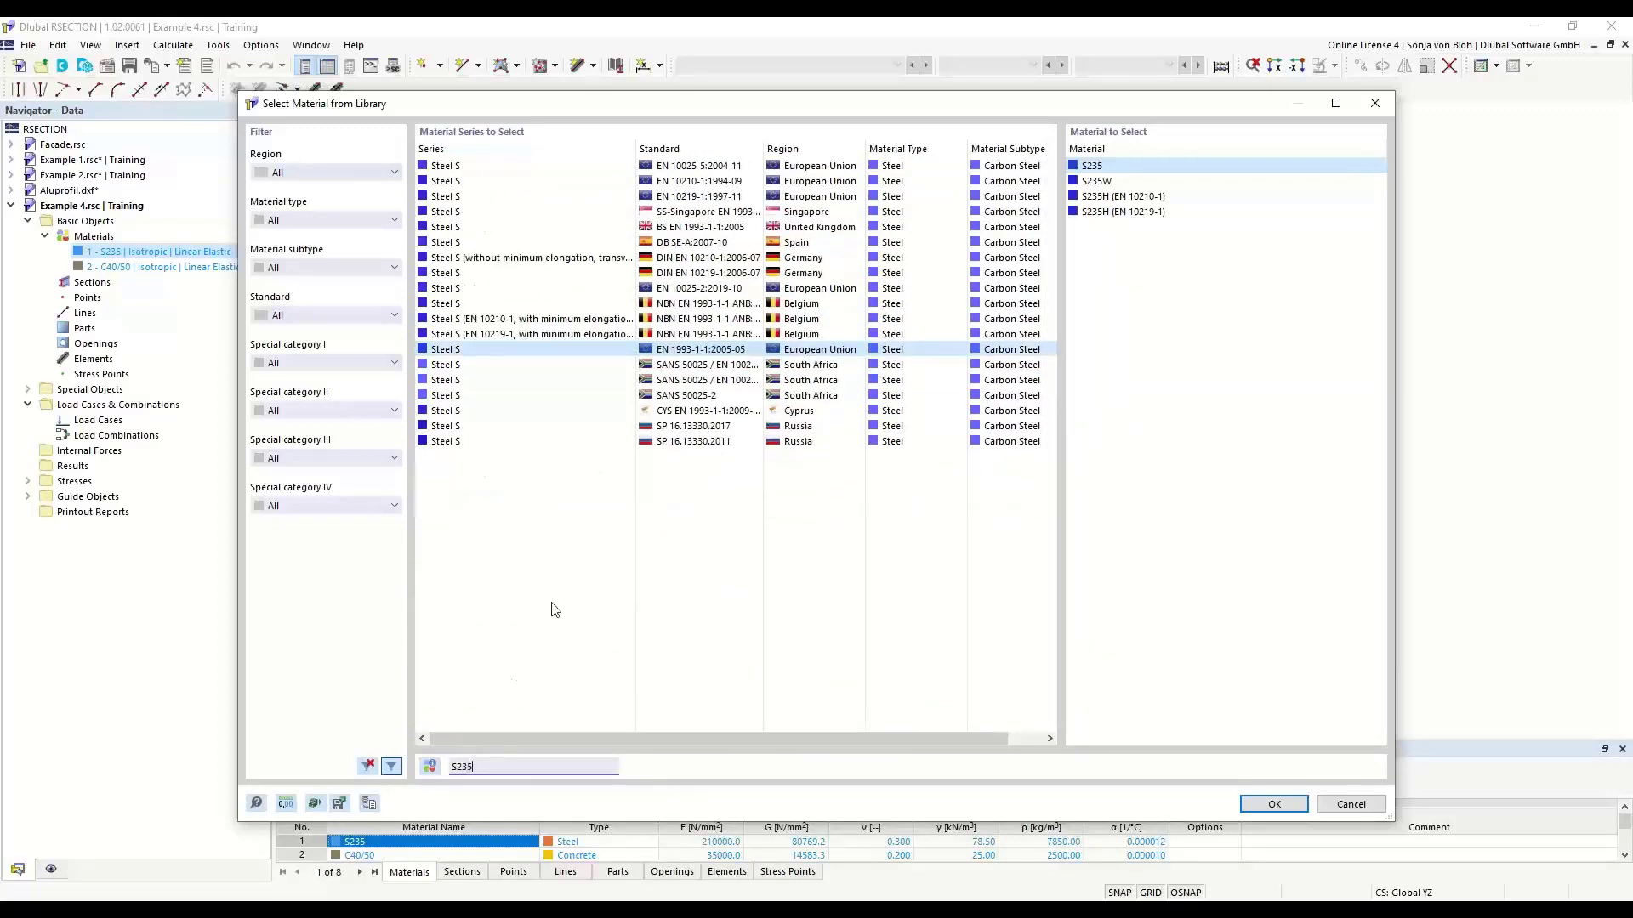
left_click(1102, 167)
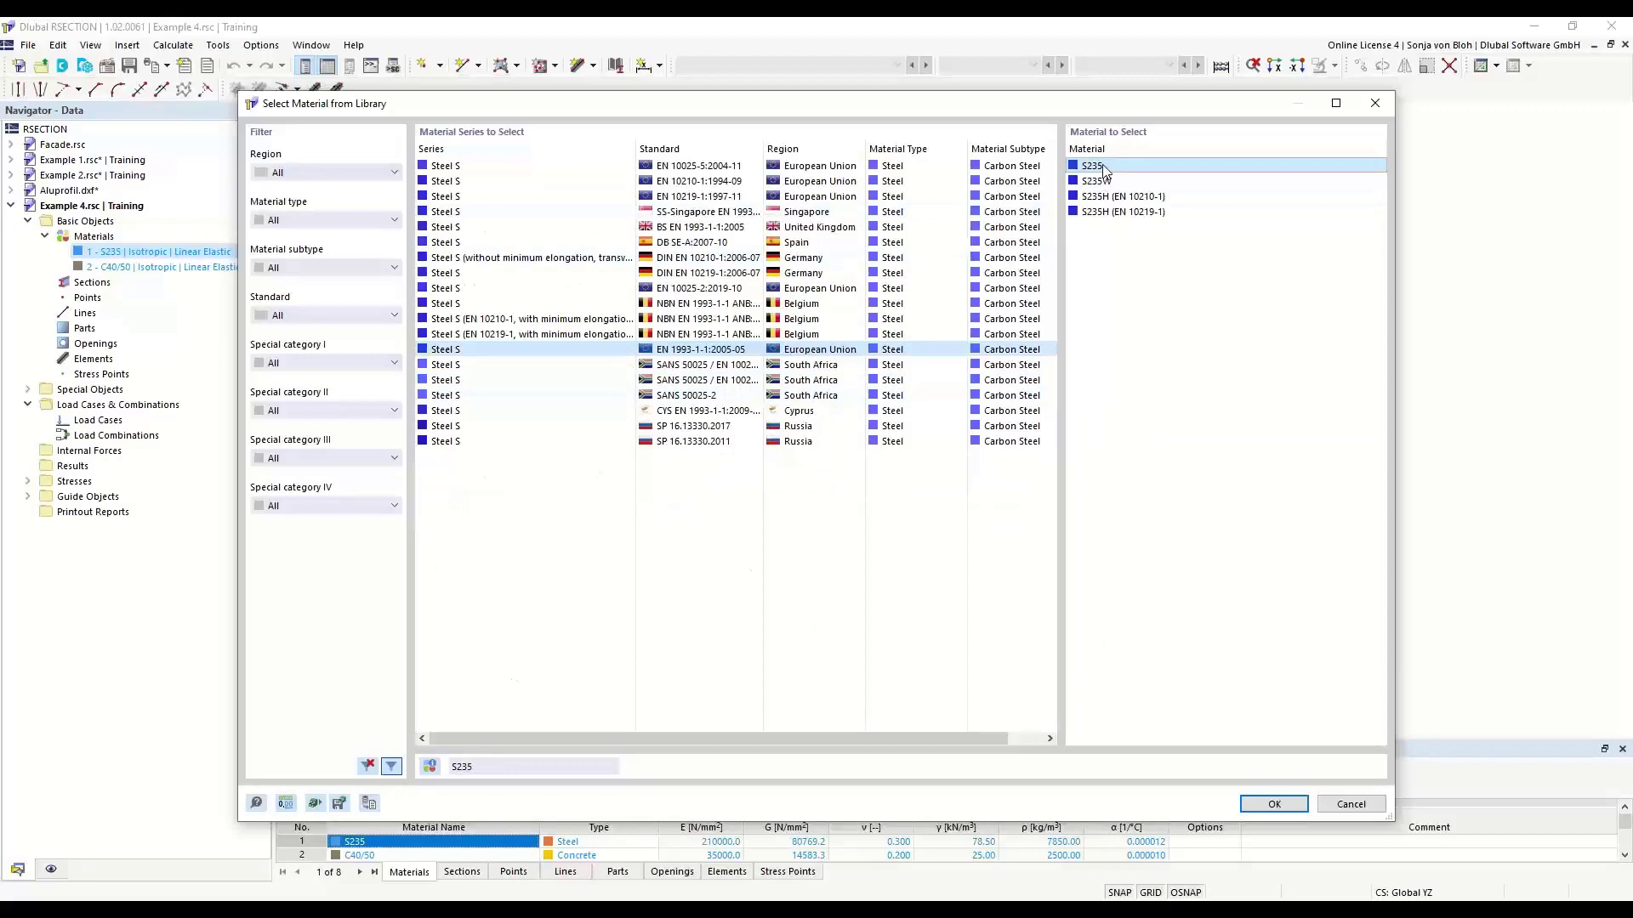
left_click(1267, 801)
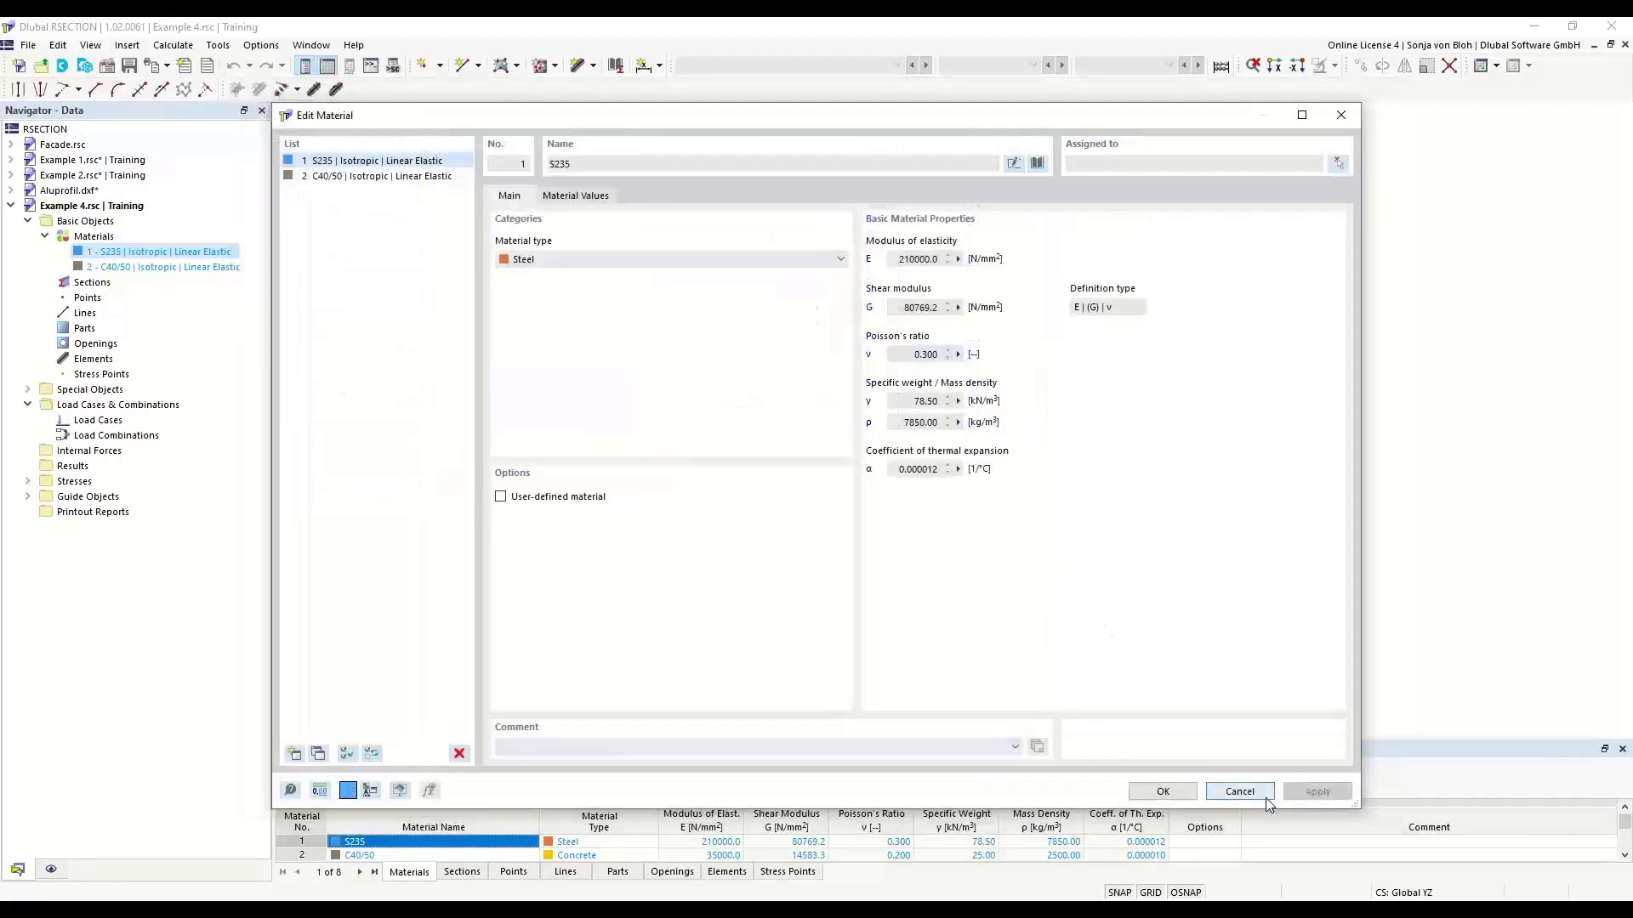
- Delete the C40/50 concrete from the material list of Example 4
left_click(372, 176)
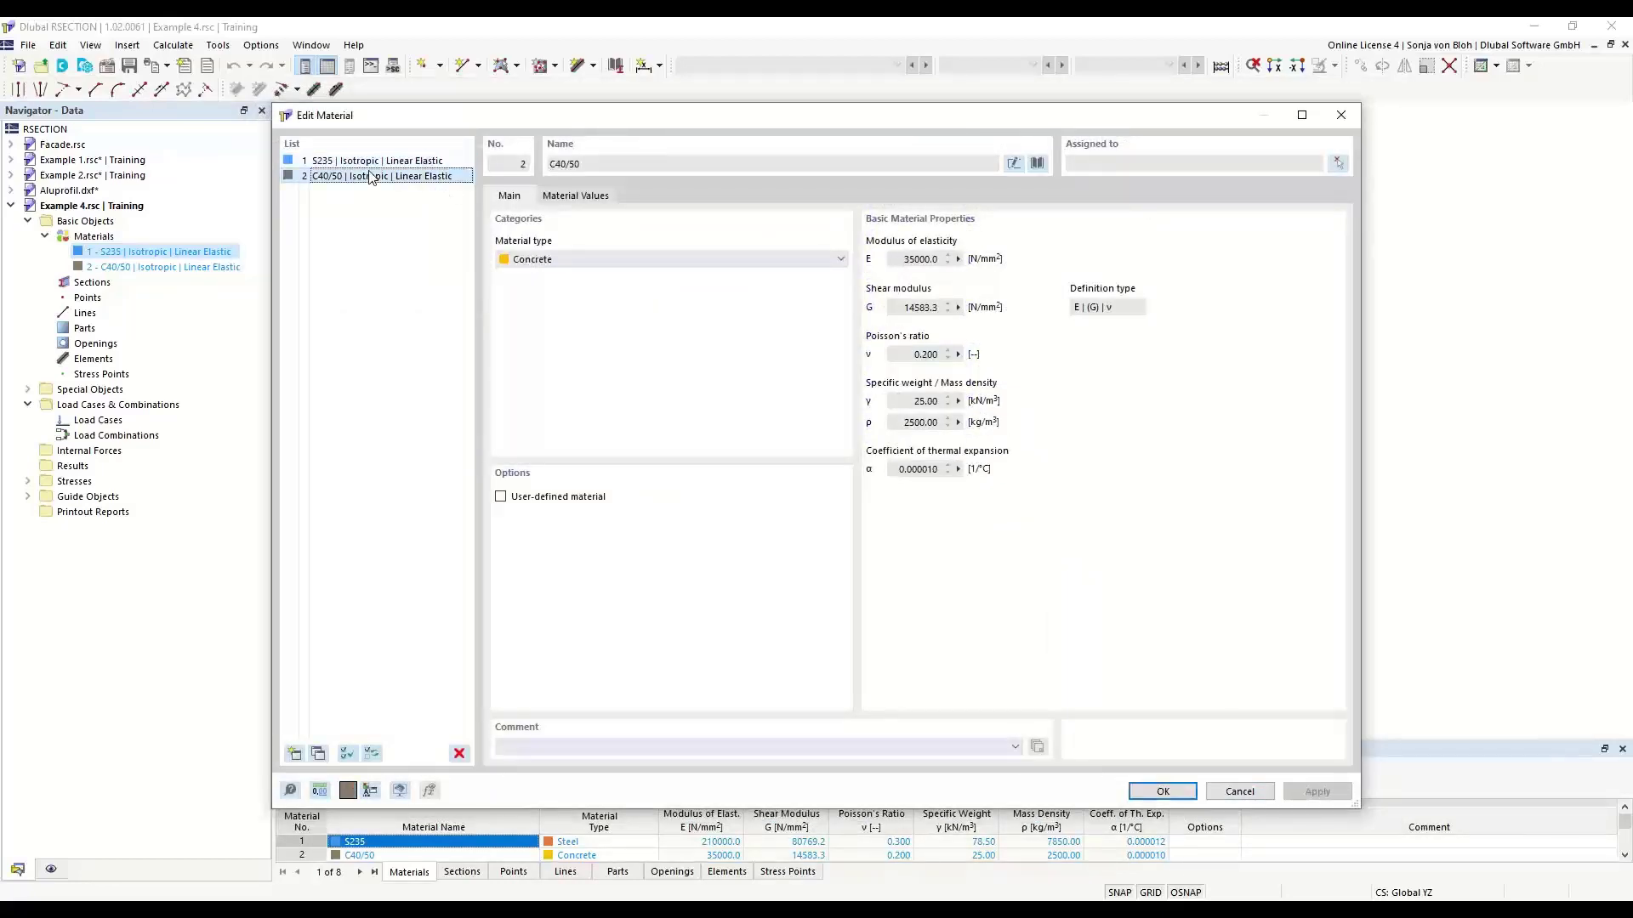
left_click(459, 754)
left_click(831, 527)
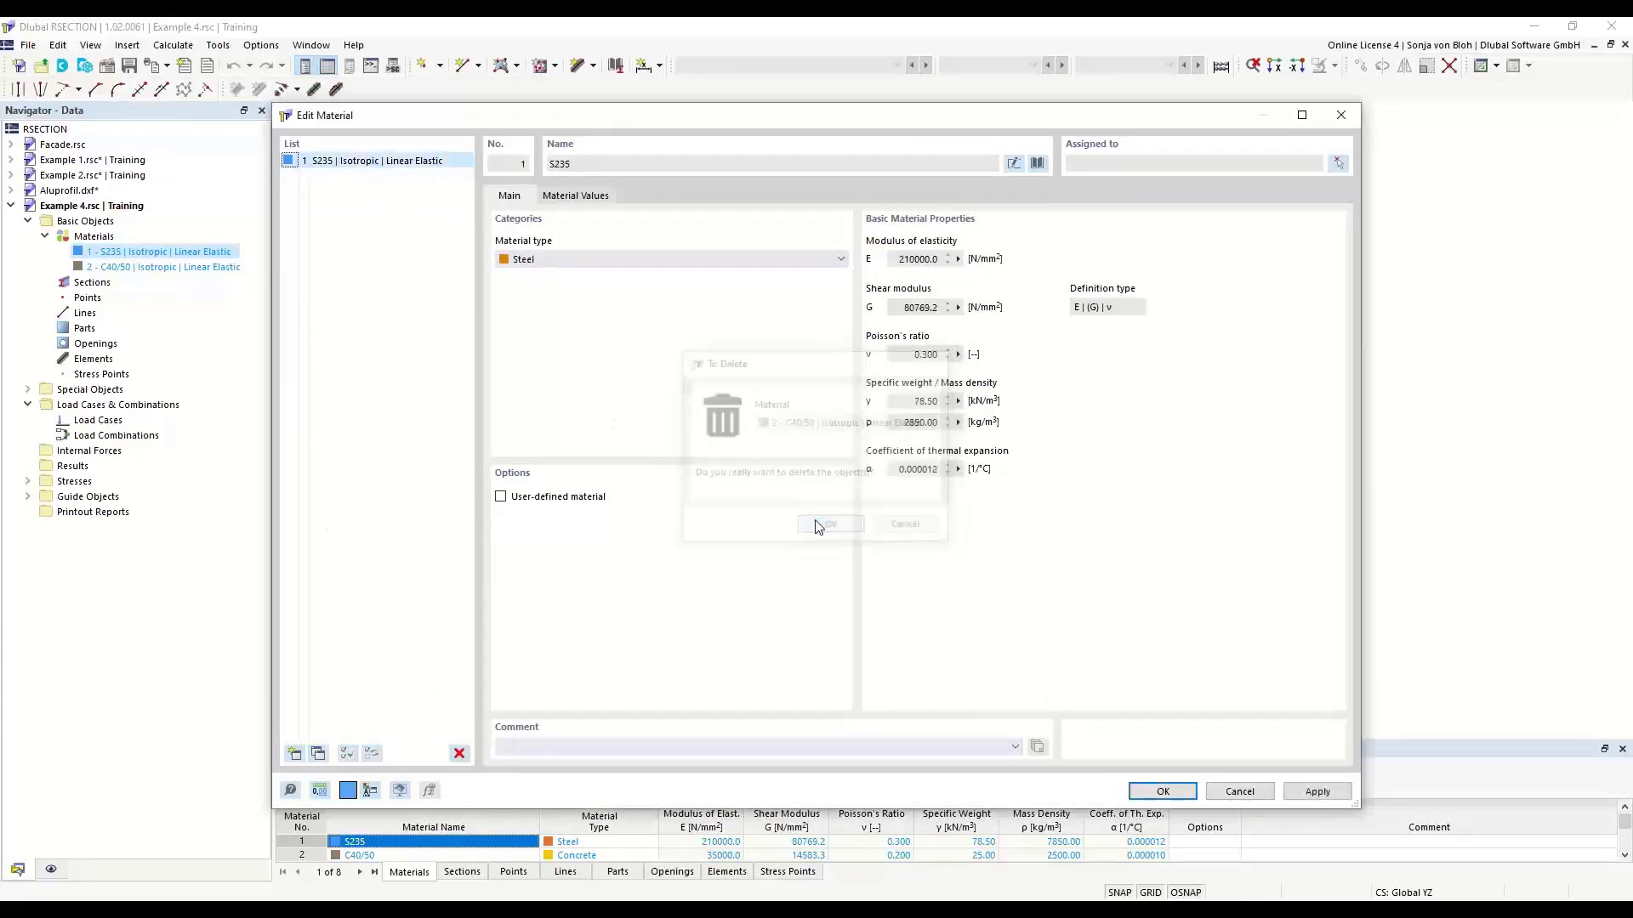
- Add concrete C40/50 of the European EN 1992-1-1 series from the library as material 2, filtering by concrete
left_click(294, 755)
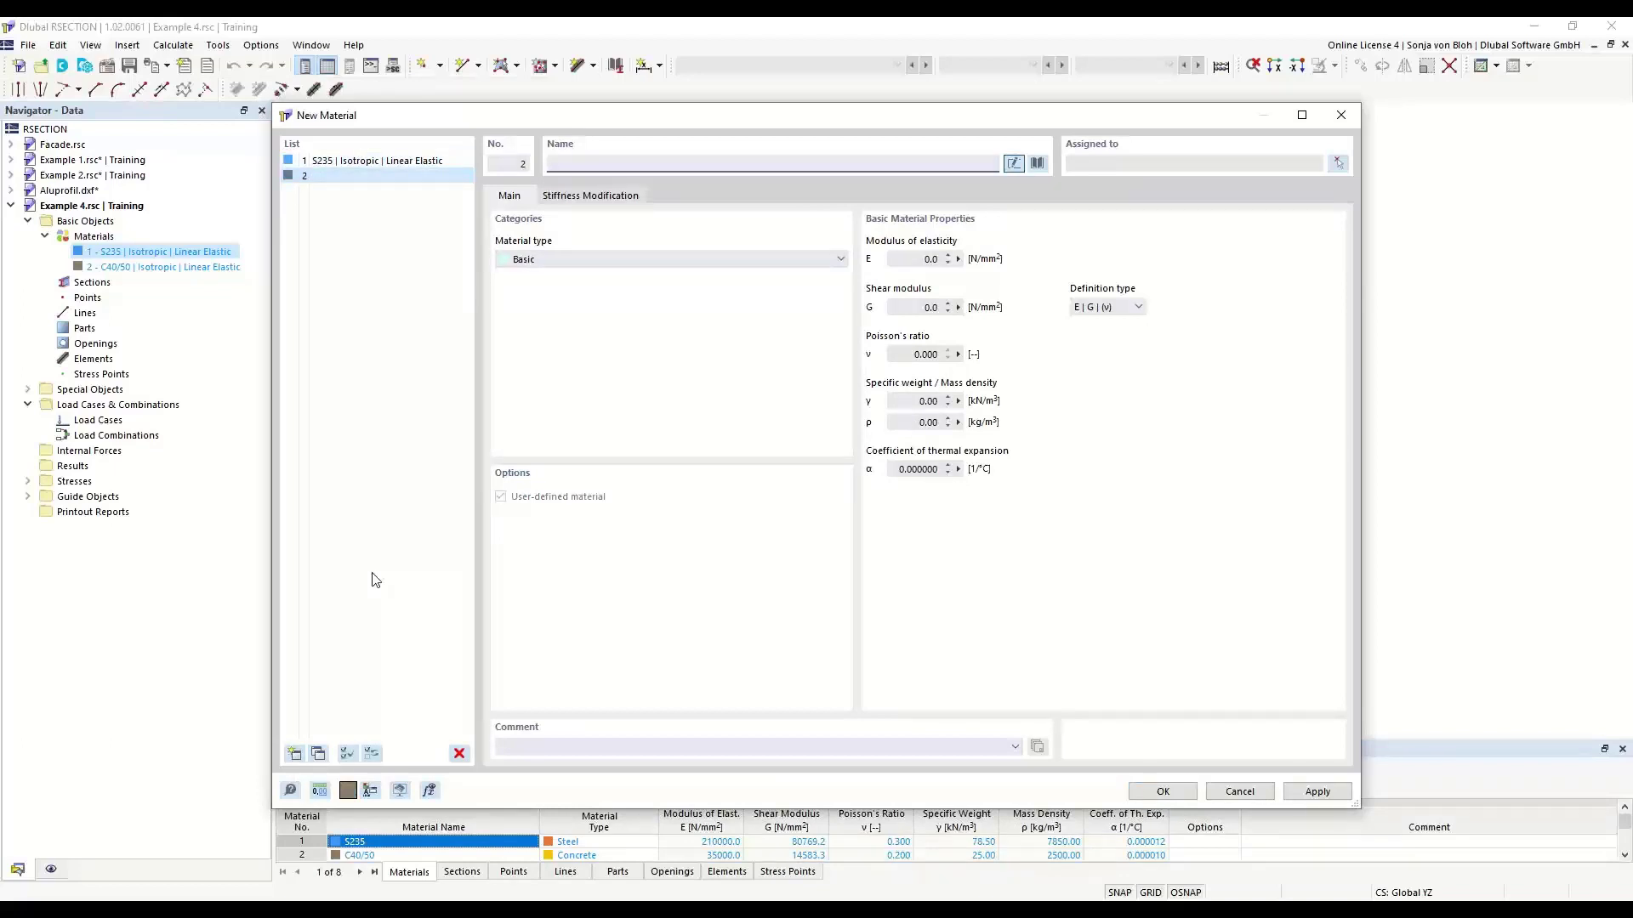
left_click(1036, 164)
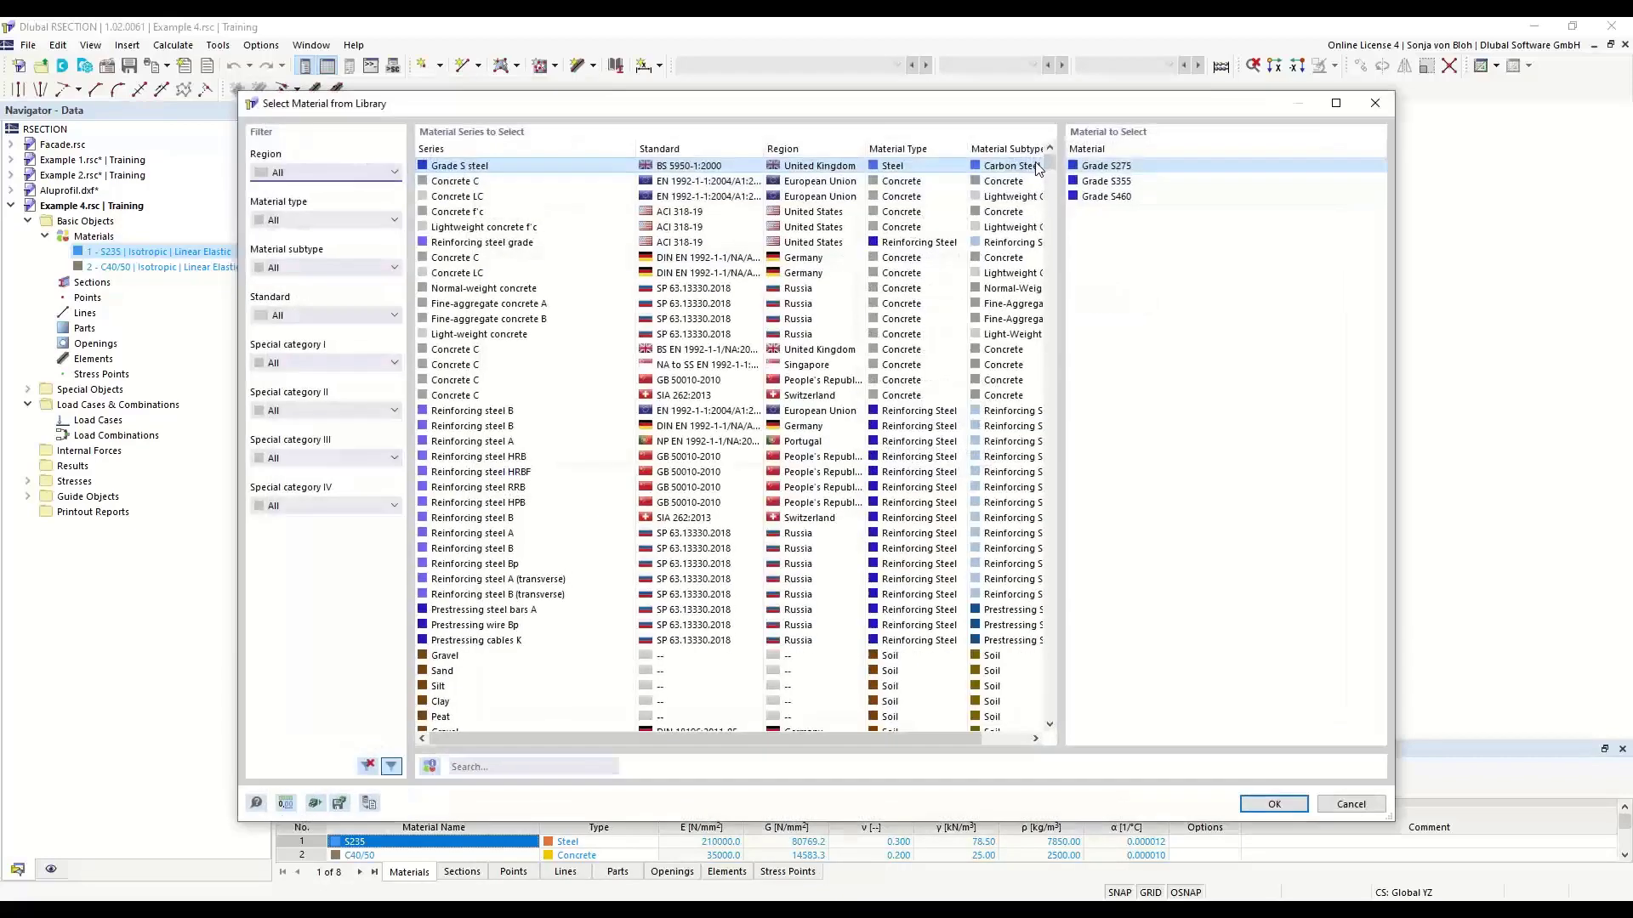
left_click(394, 221)
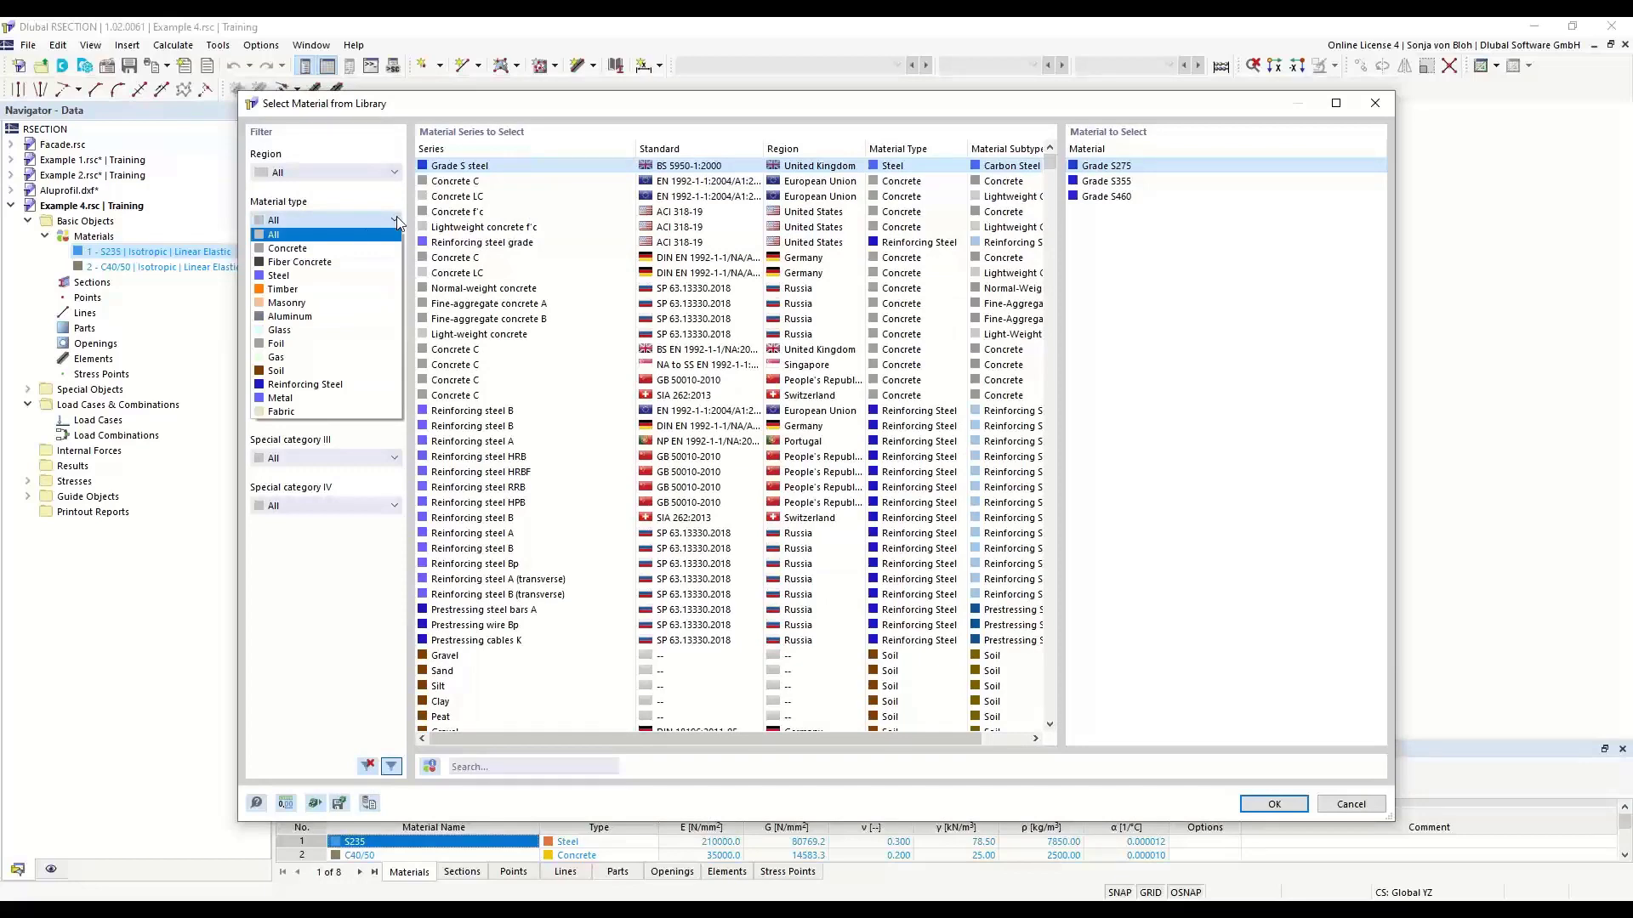
left_click(298, 249)
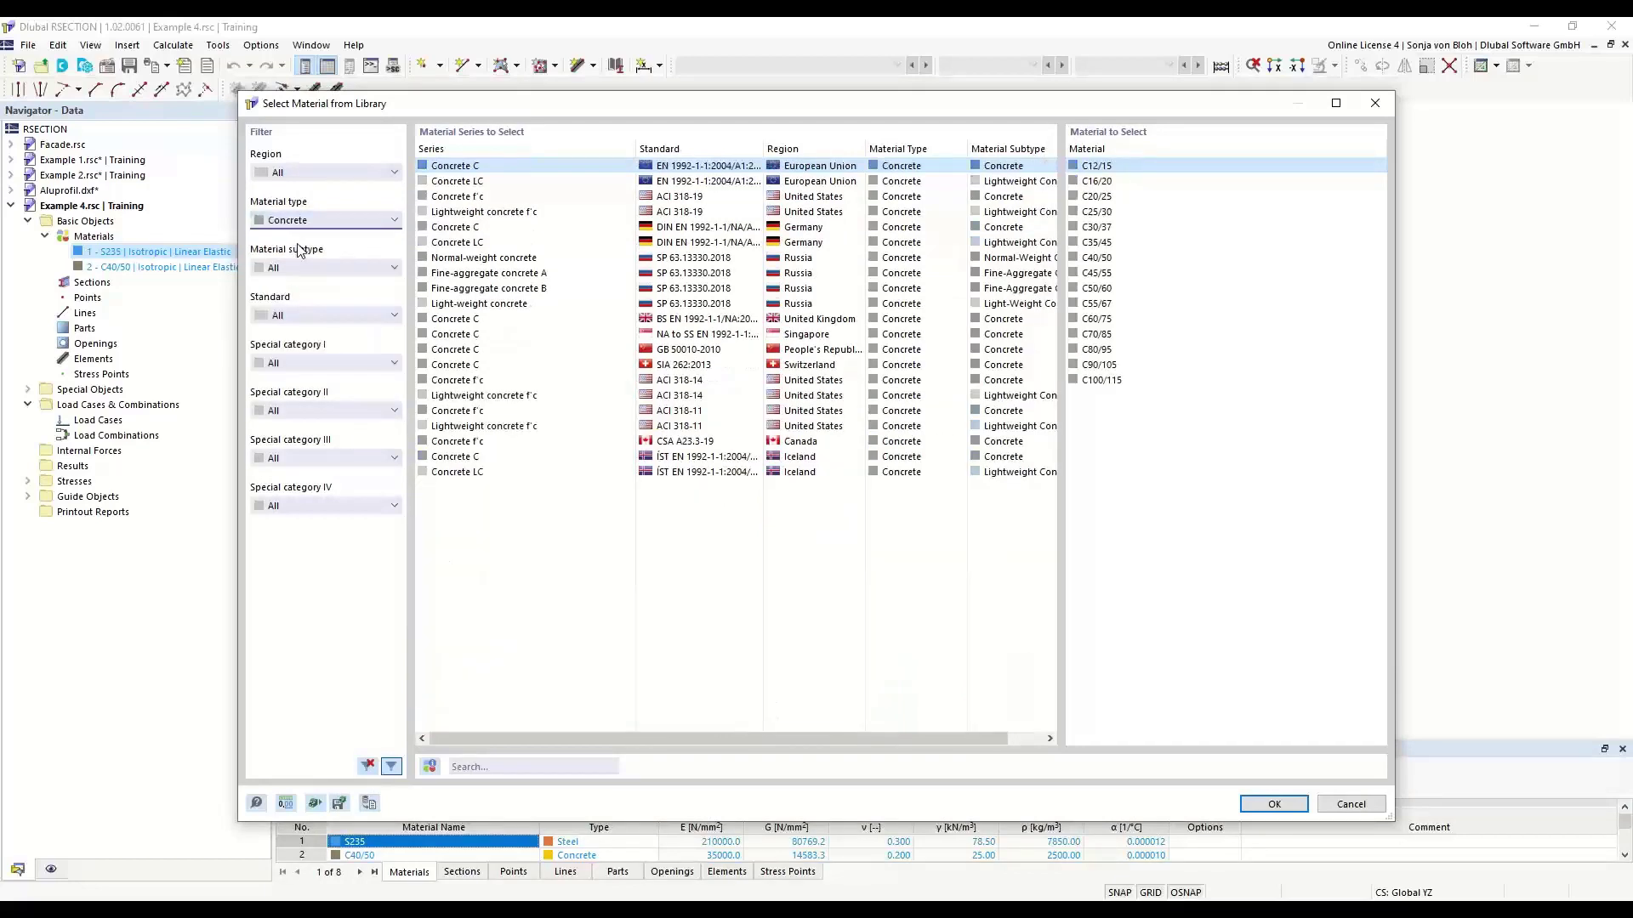
left_click(1109, 259)
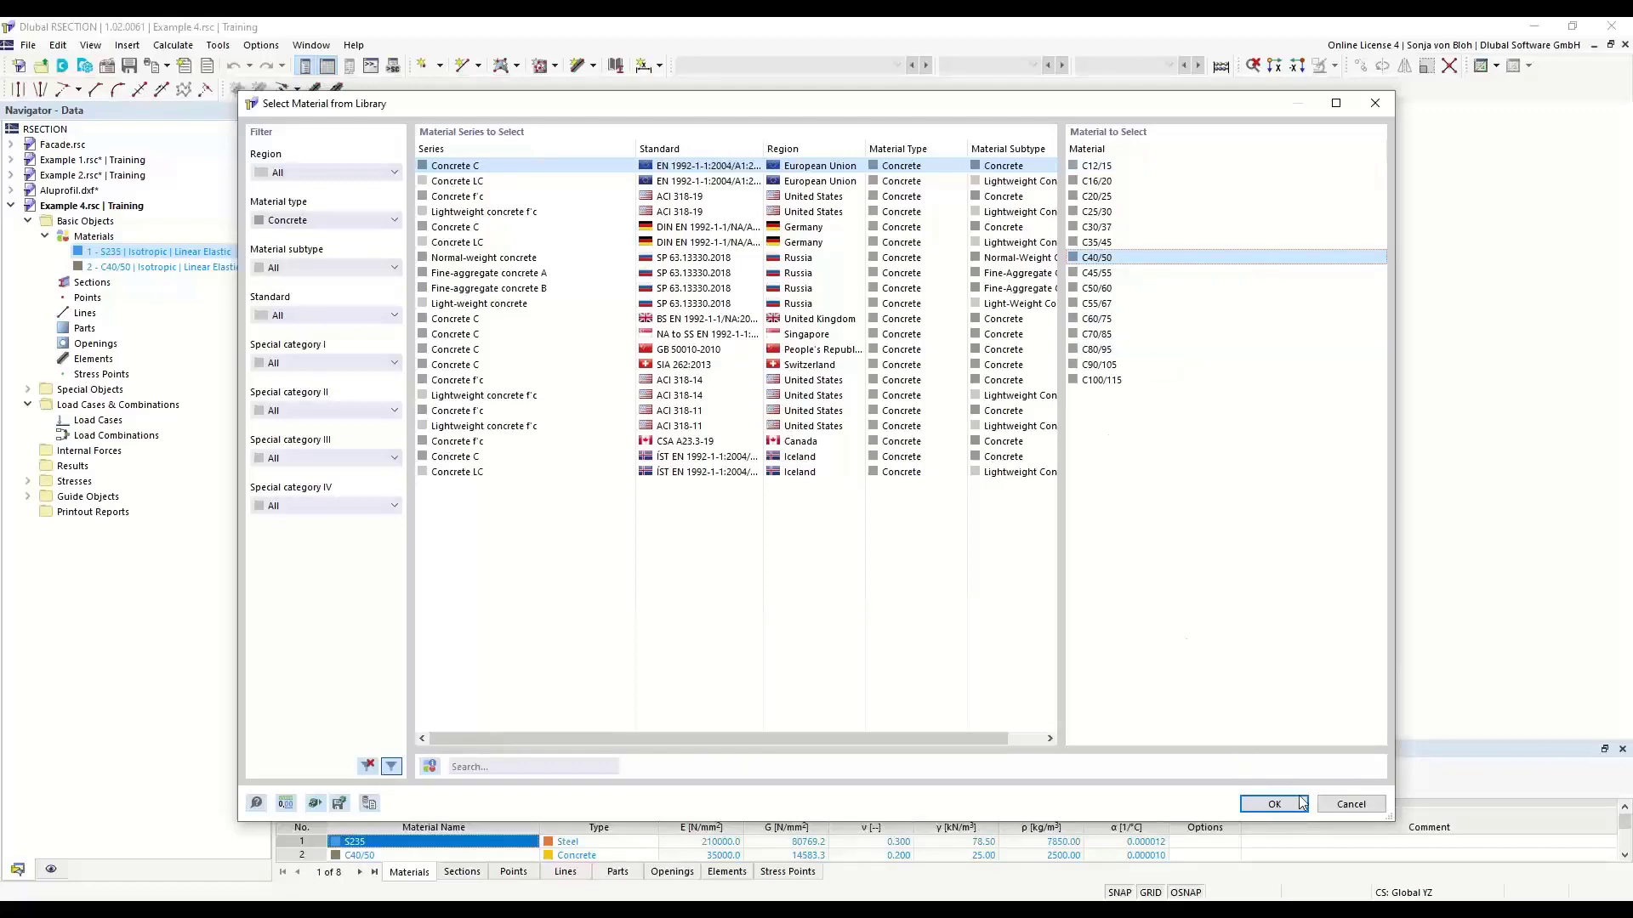
left_click(1275, 806)
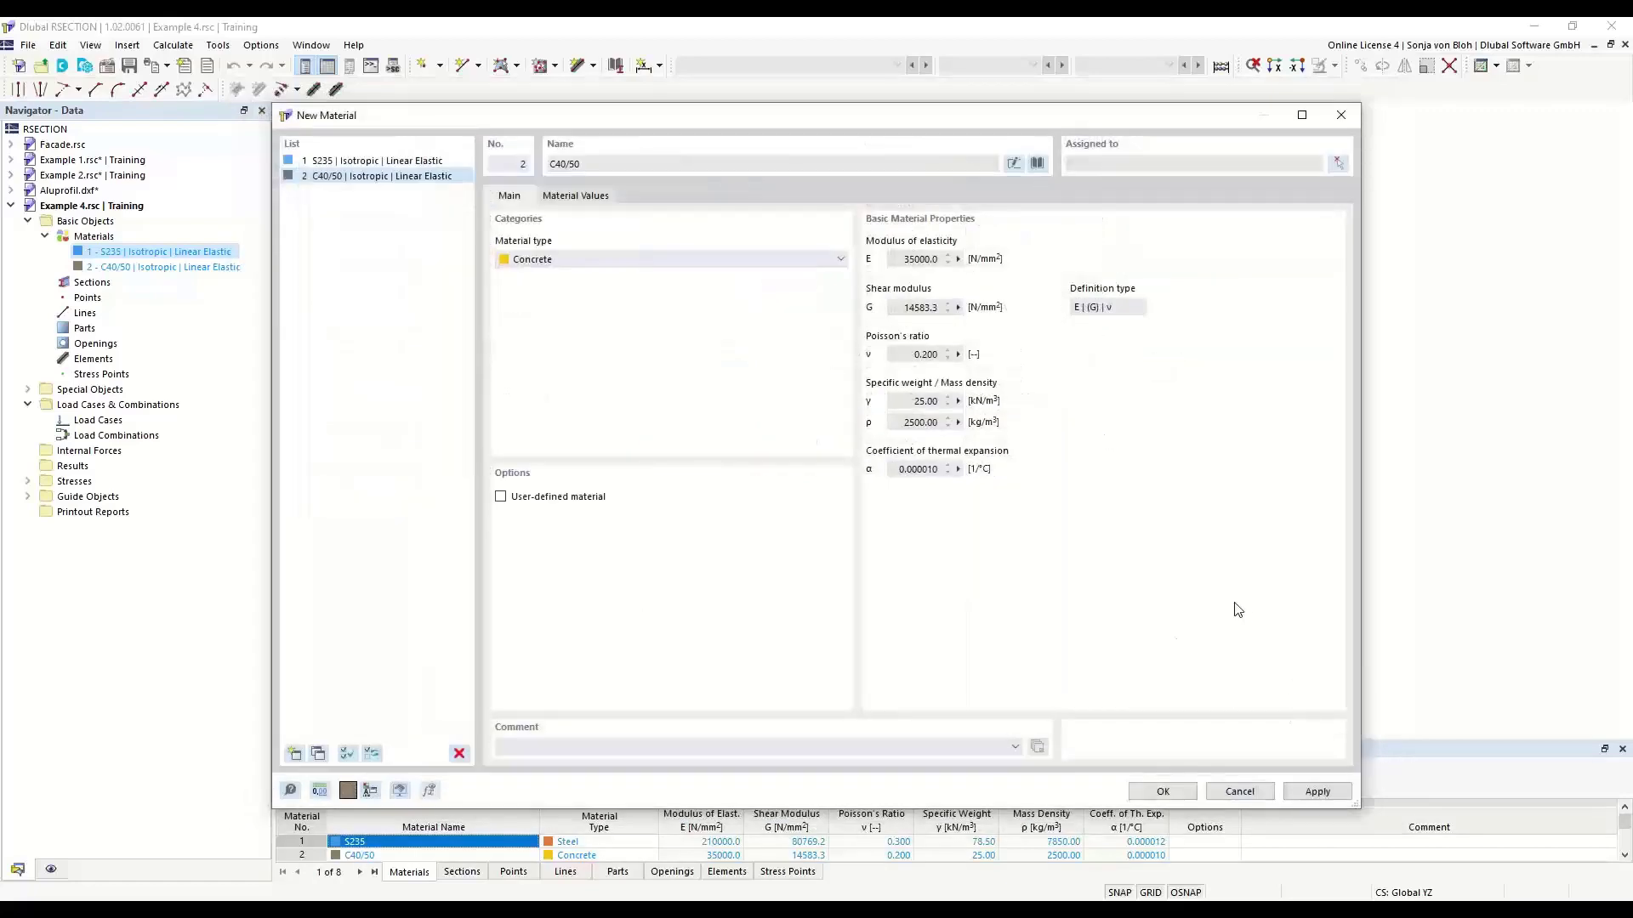
left_click(1157, 787)
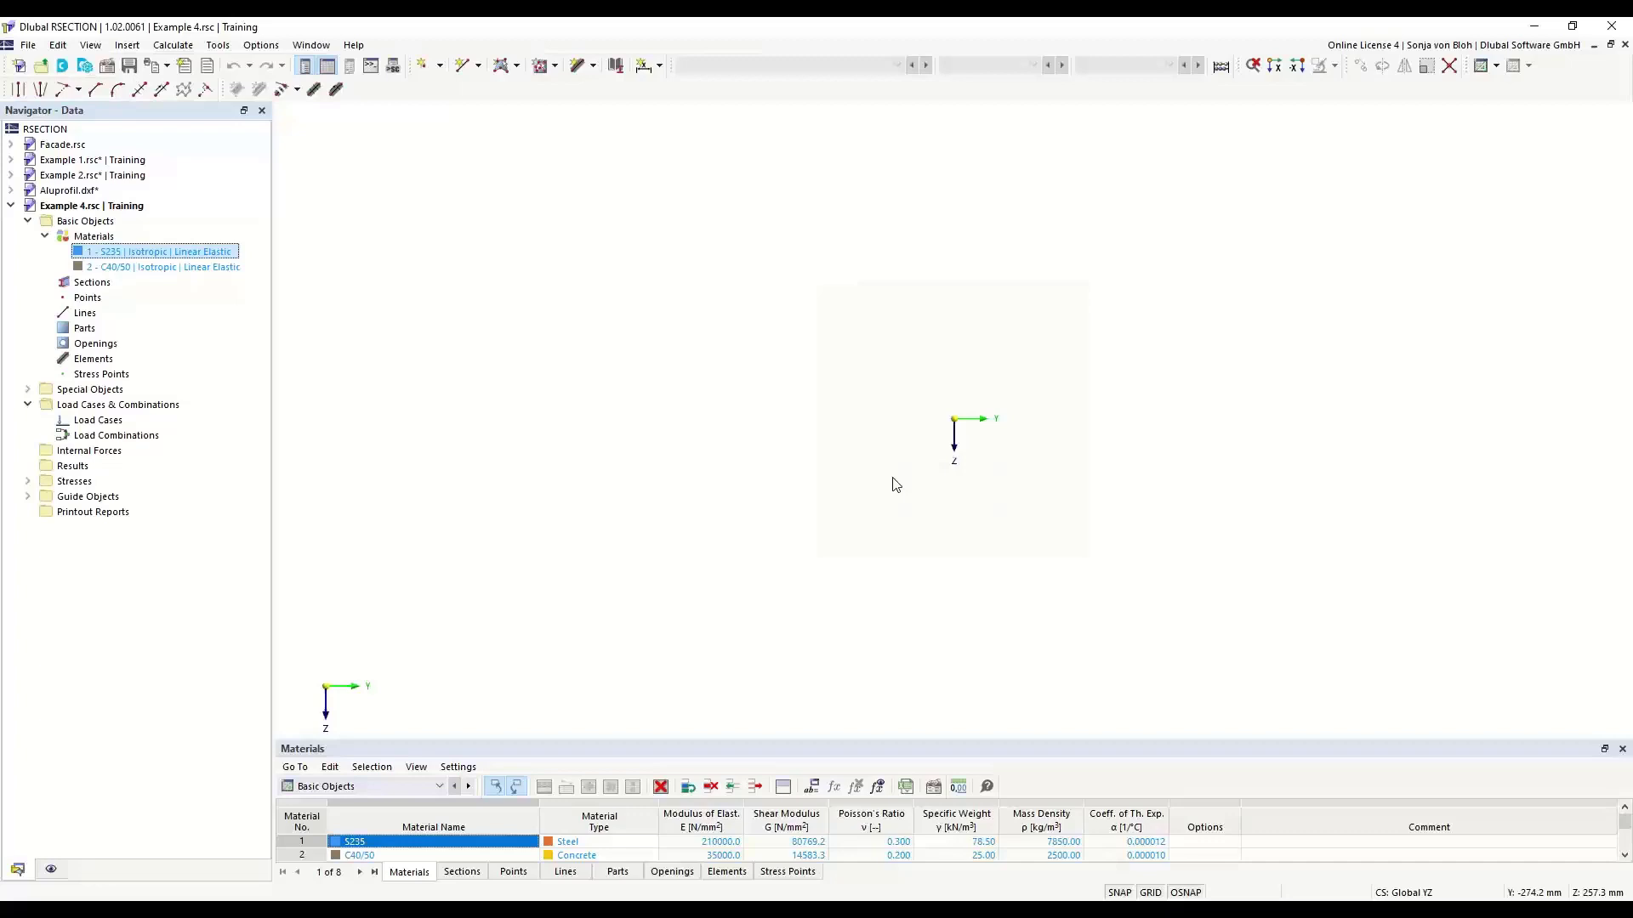
- Model the concrete slab as a horizontal single-line C40/50 element from the origin, 1000 mm long and 200 mm thick
left_click(593, 68)
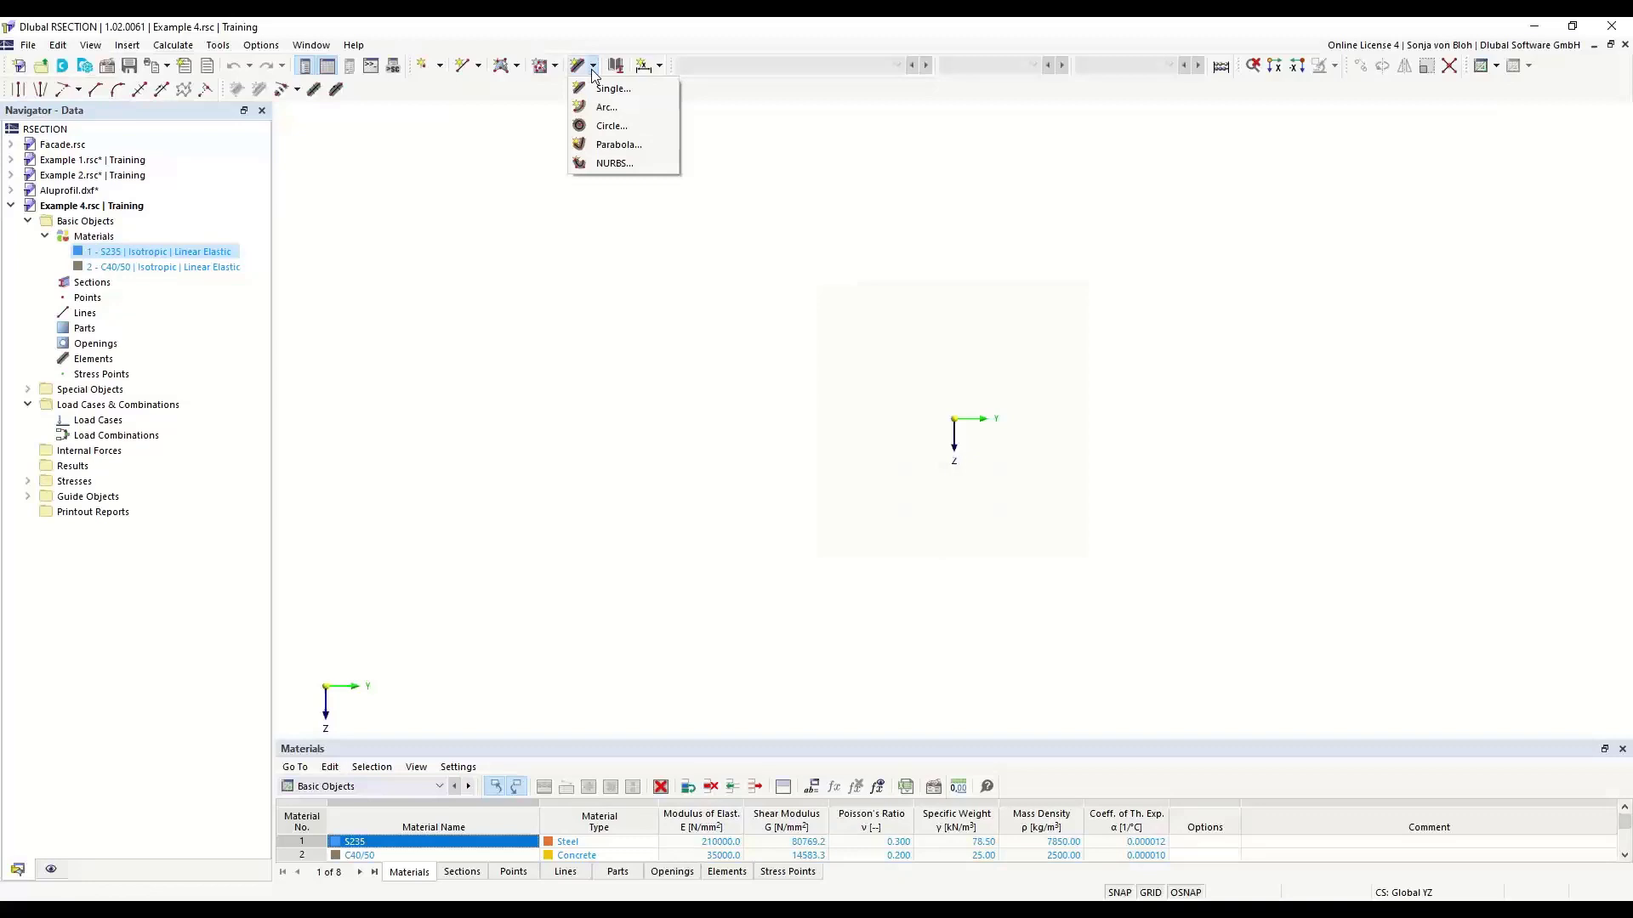
left_click(607, 89)
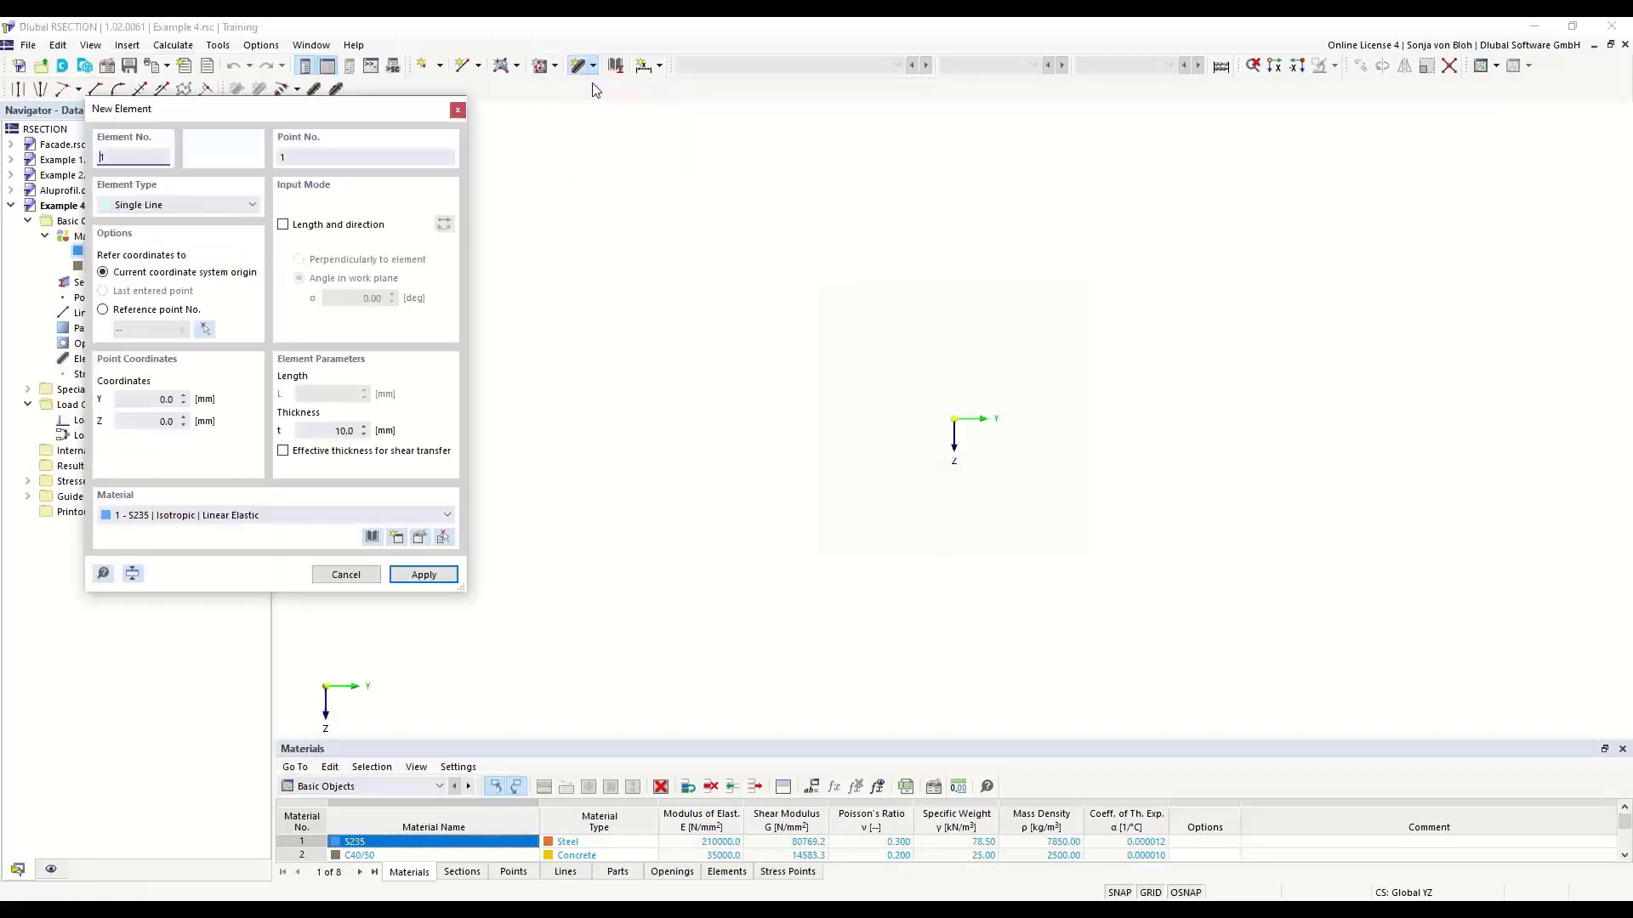
left_click_drag(209, 109, 422, 196)
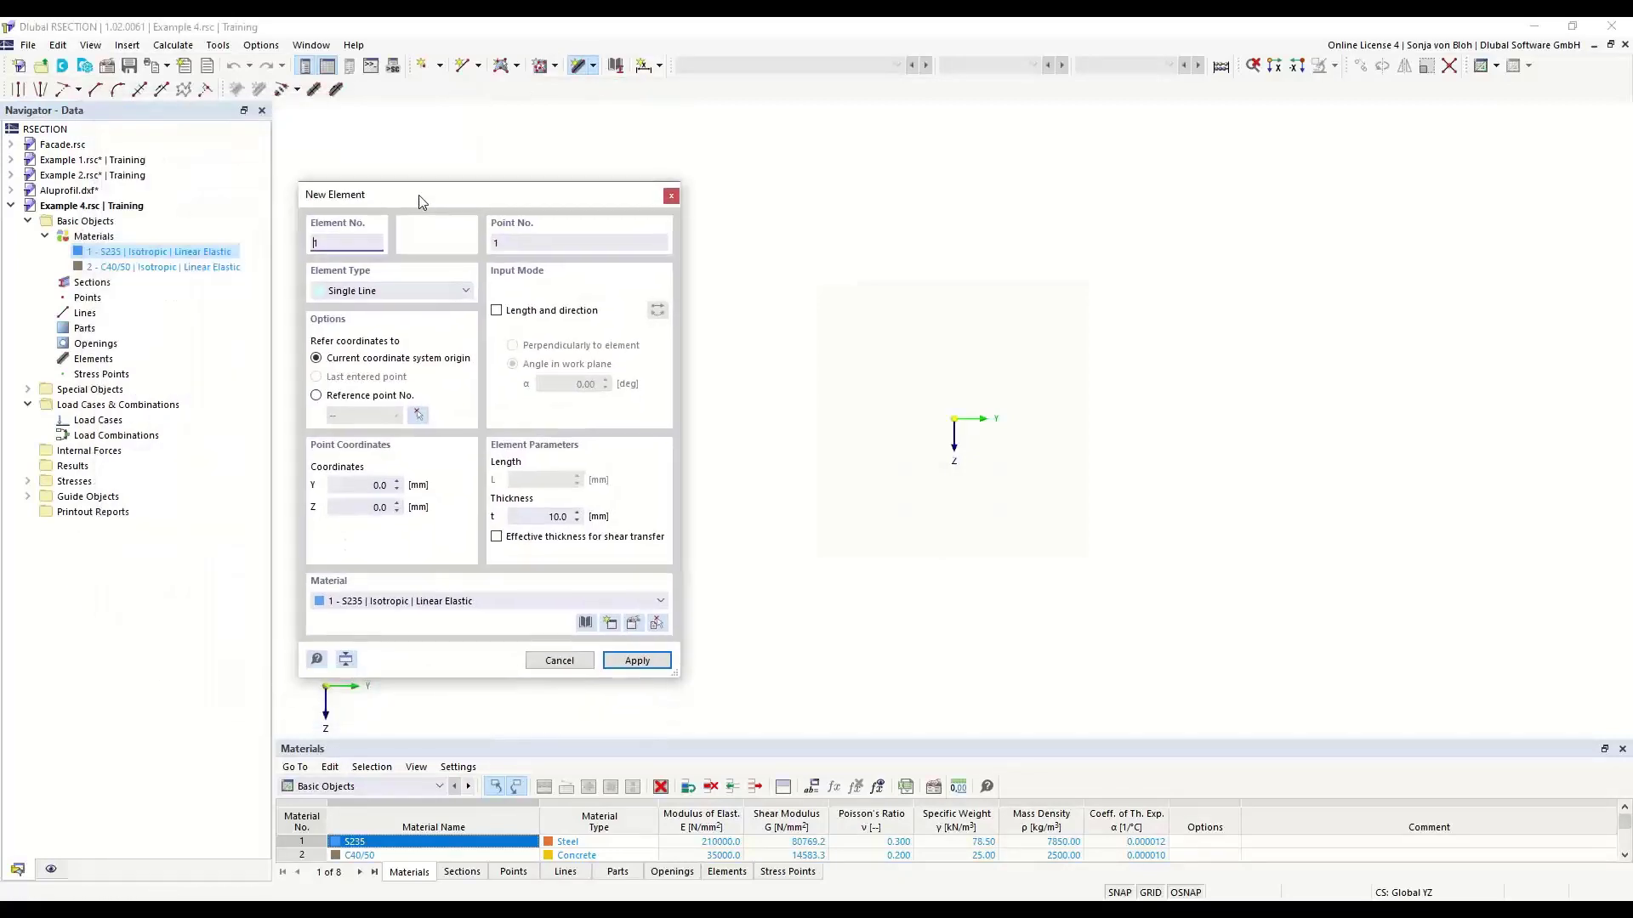
left_click(497, 311)
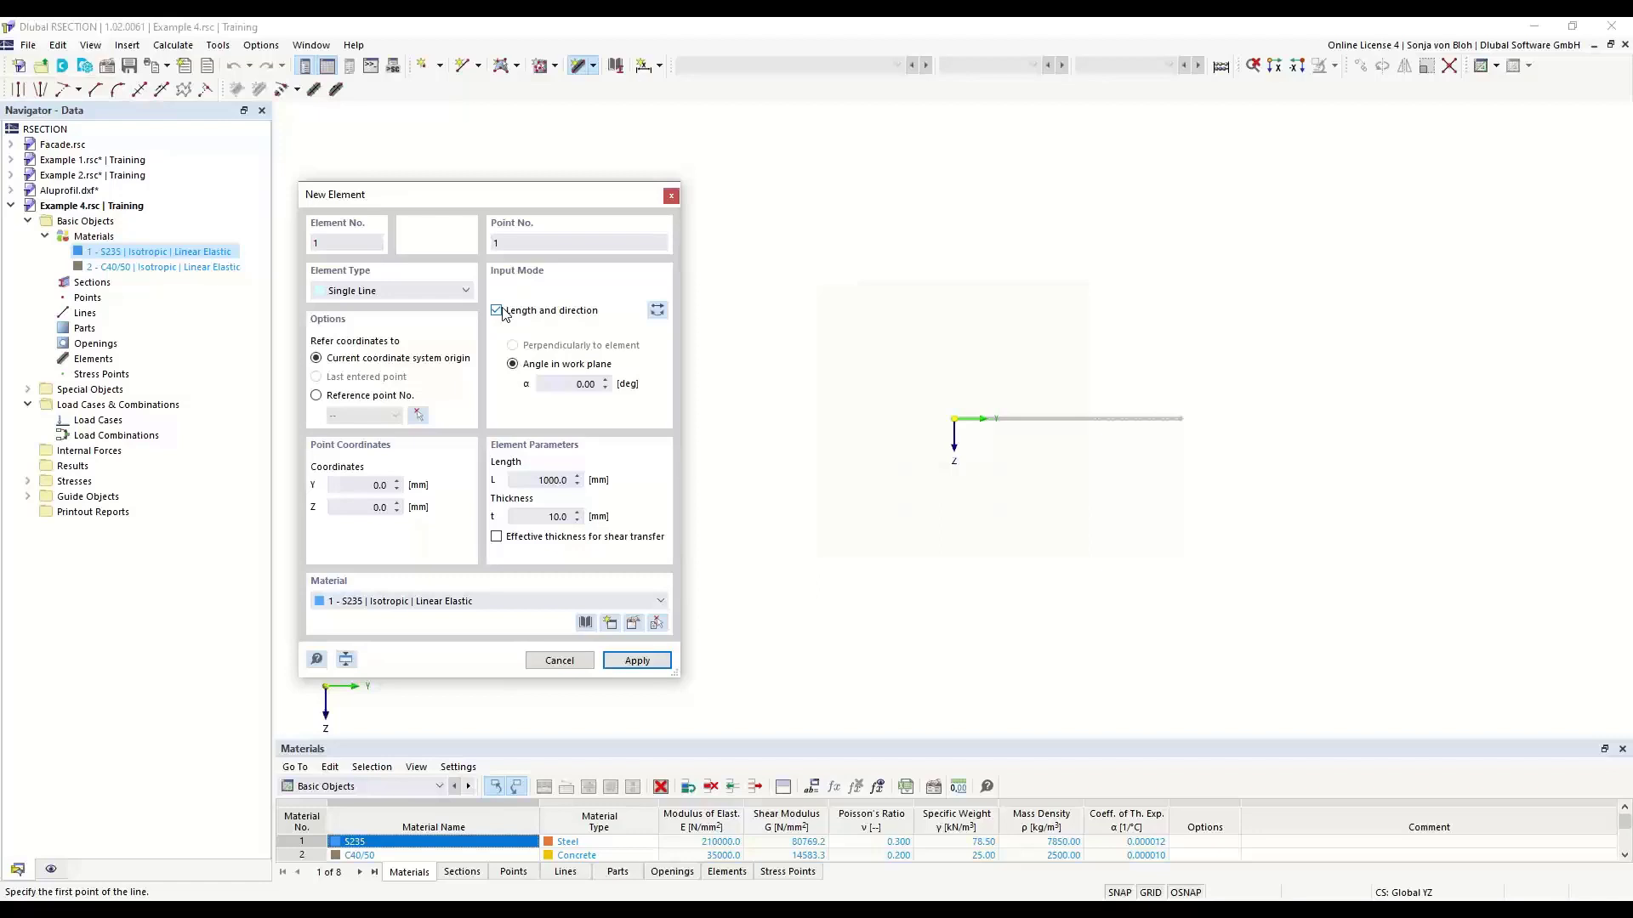
left_click_drag(529, 481, 602, 486)
left_click_drag(567, 517, 593, 524)
type("200")
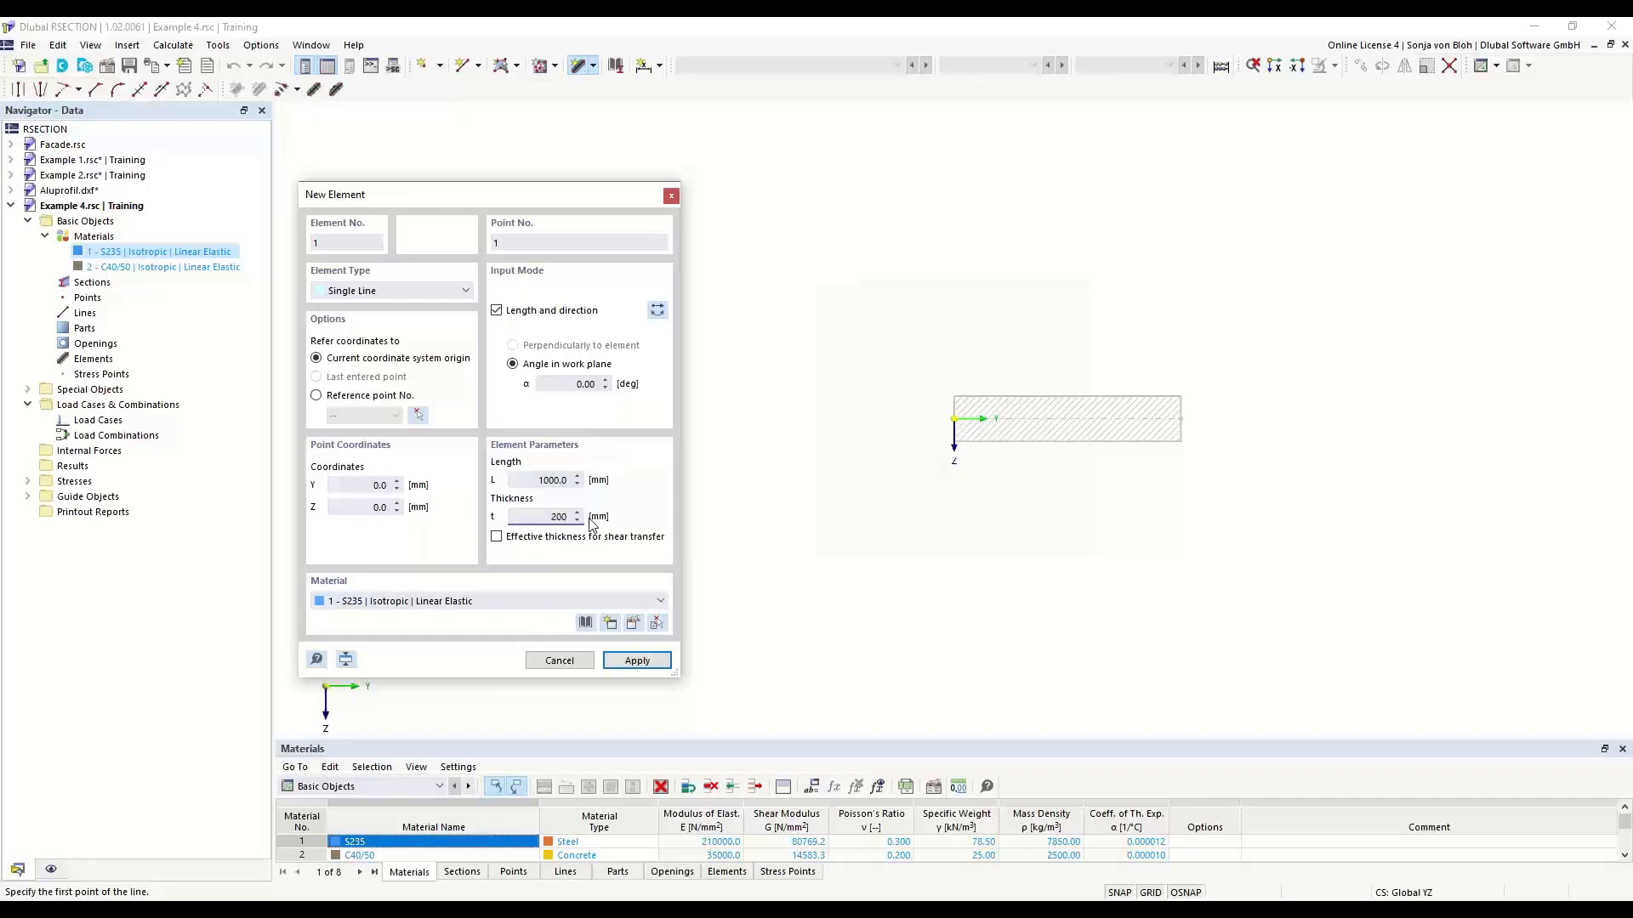
left_click(660, 601)
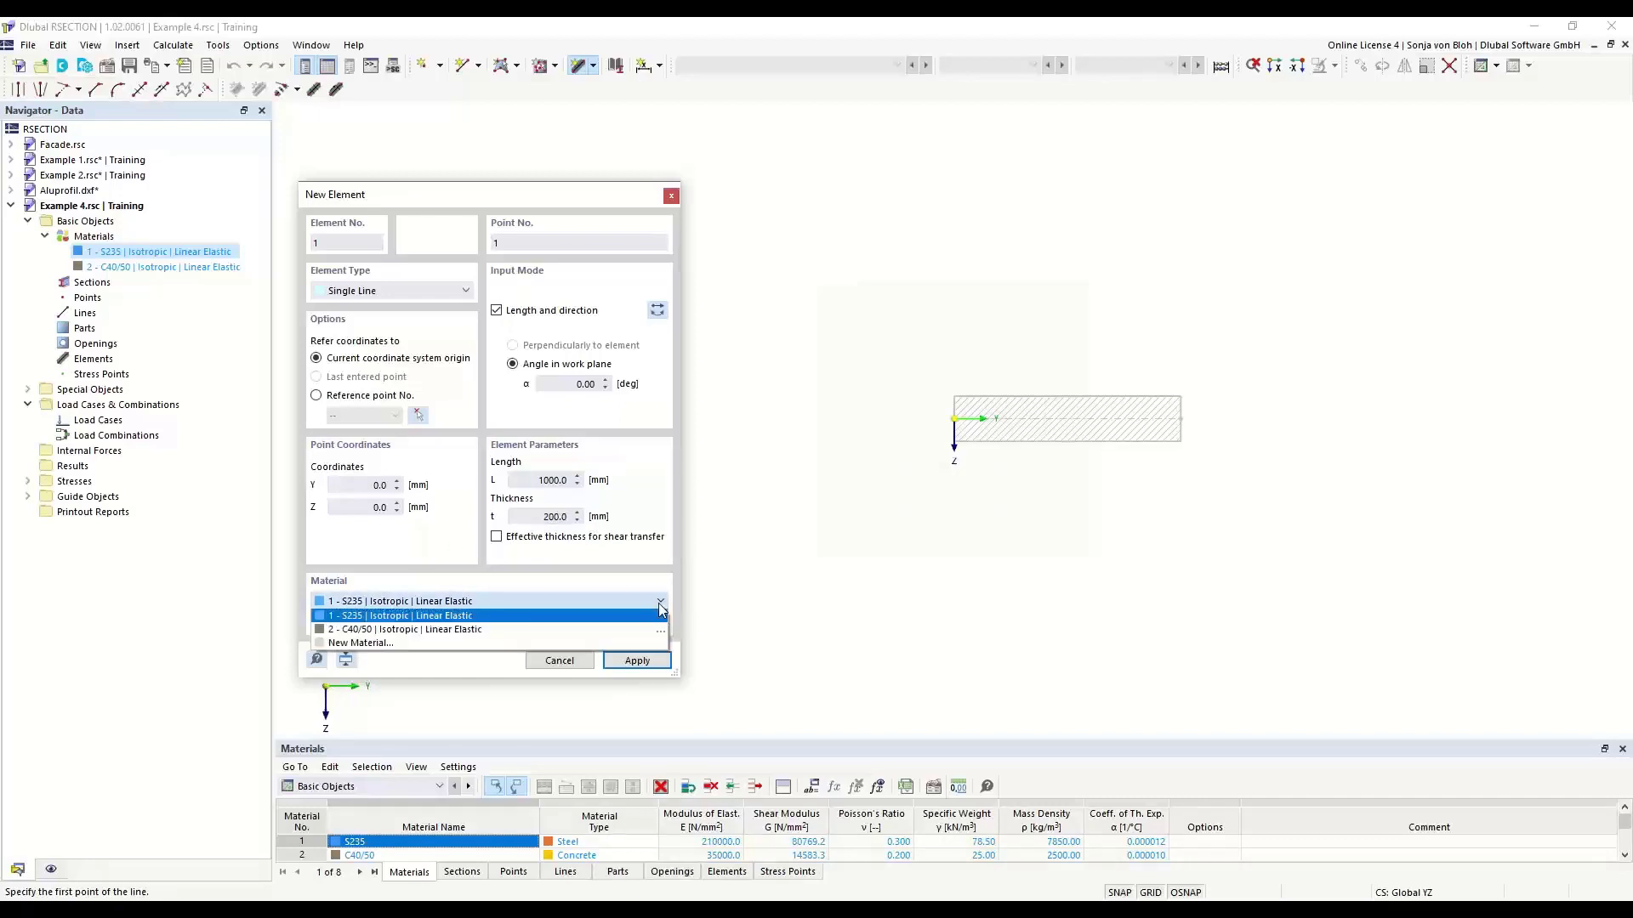
left_click(464, 630)
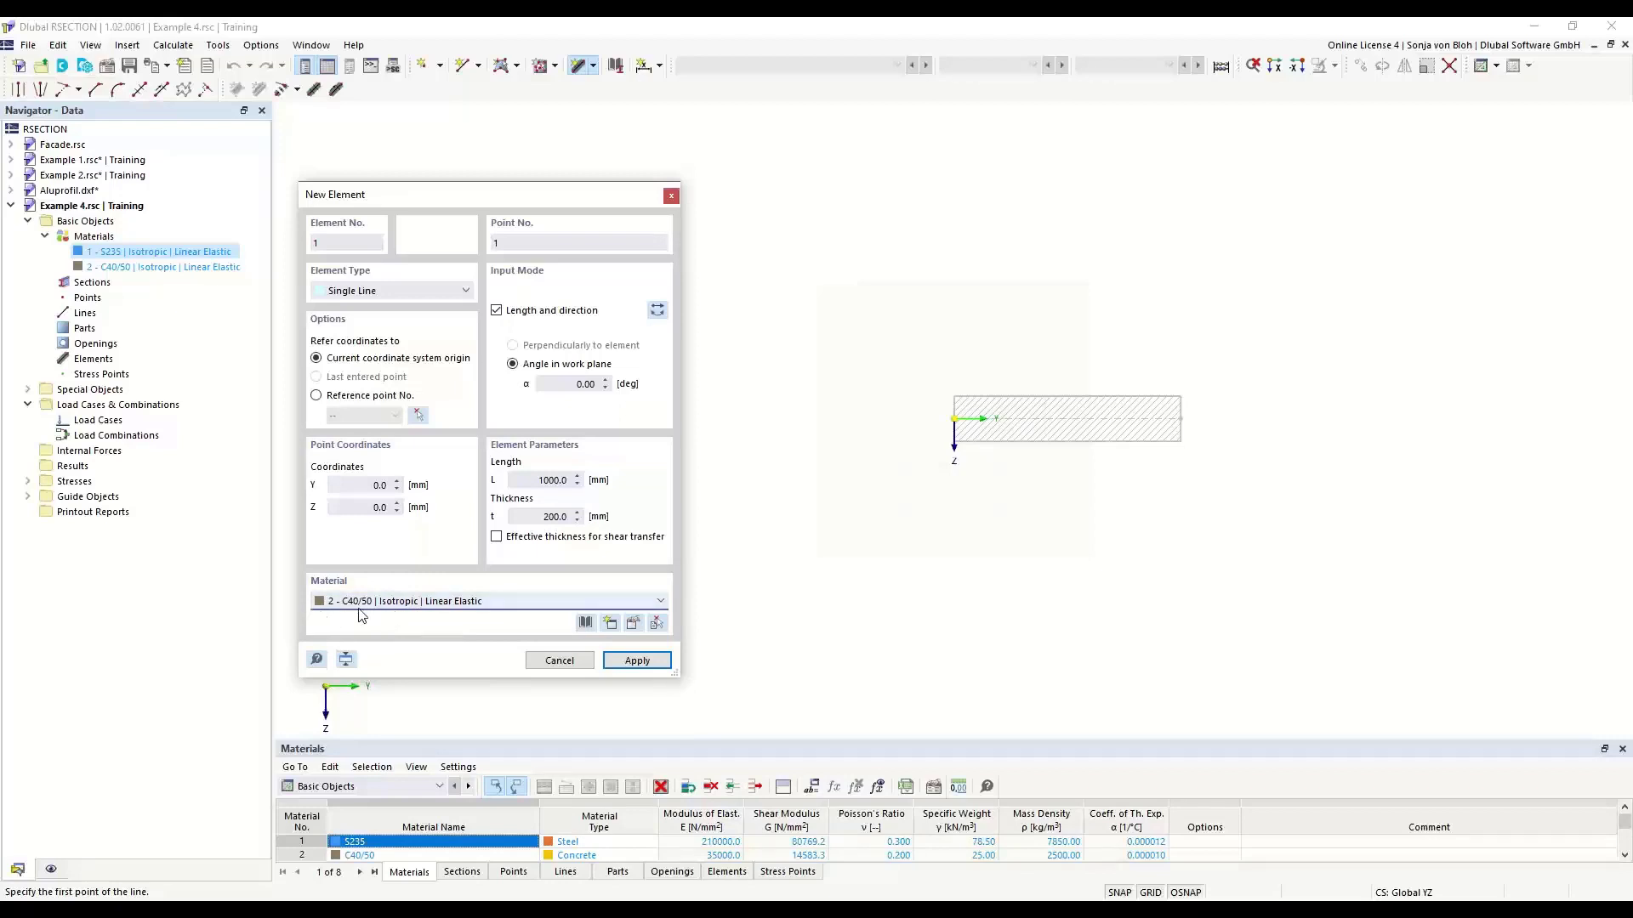
scroll(1046, 425, "up", 2)
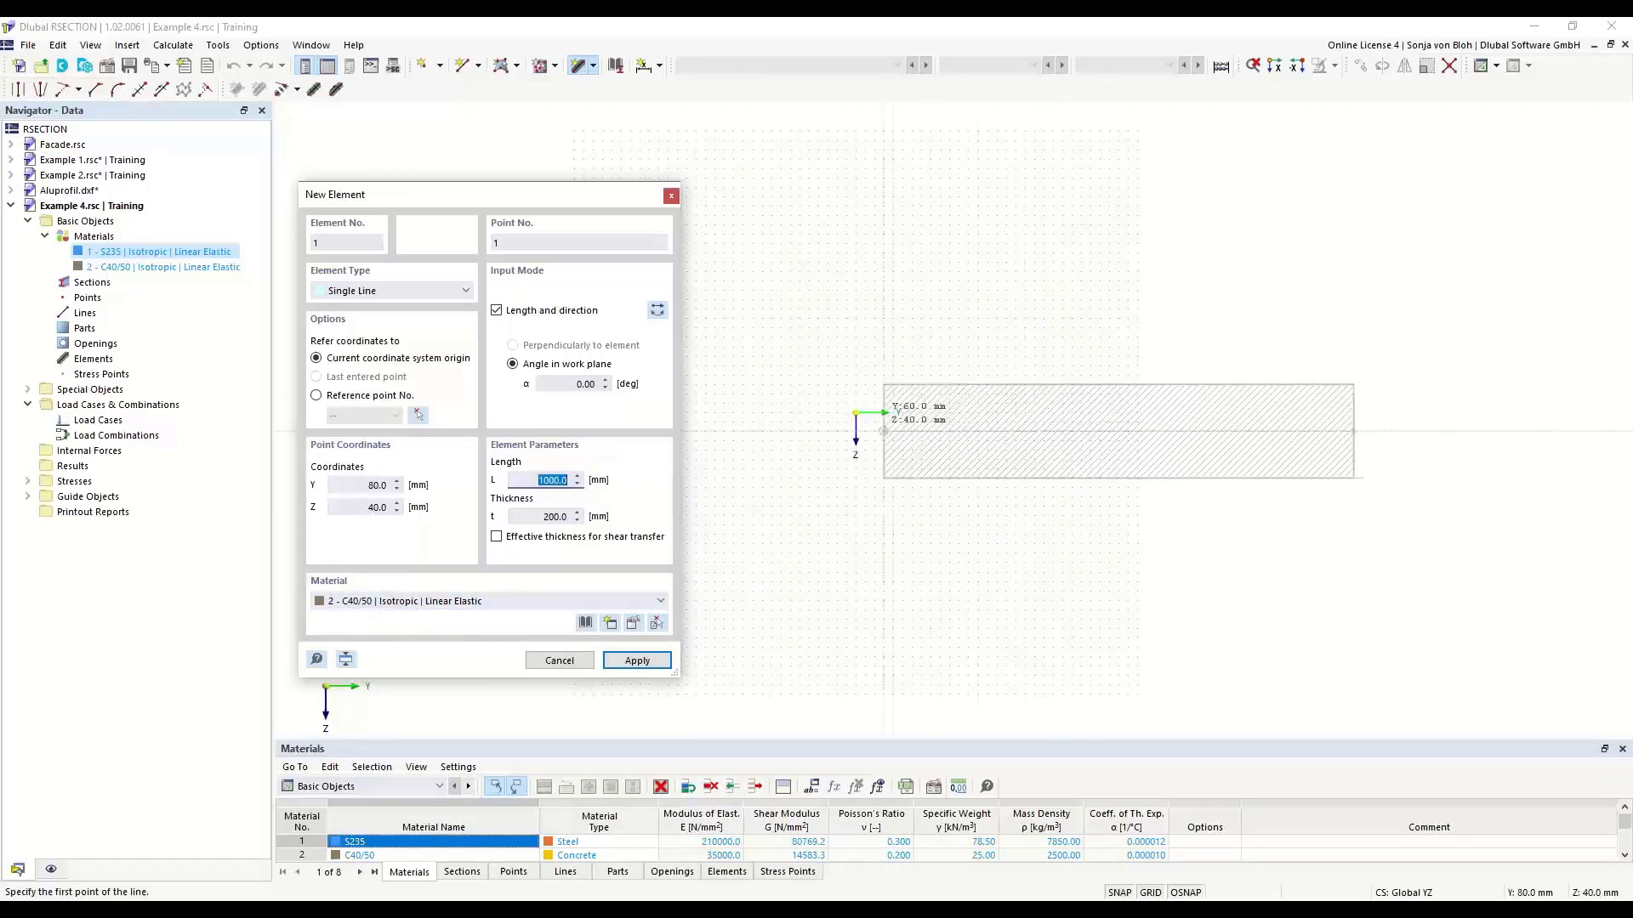
left_click(856, 412)
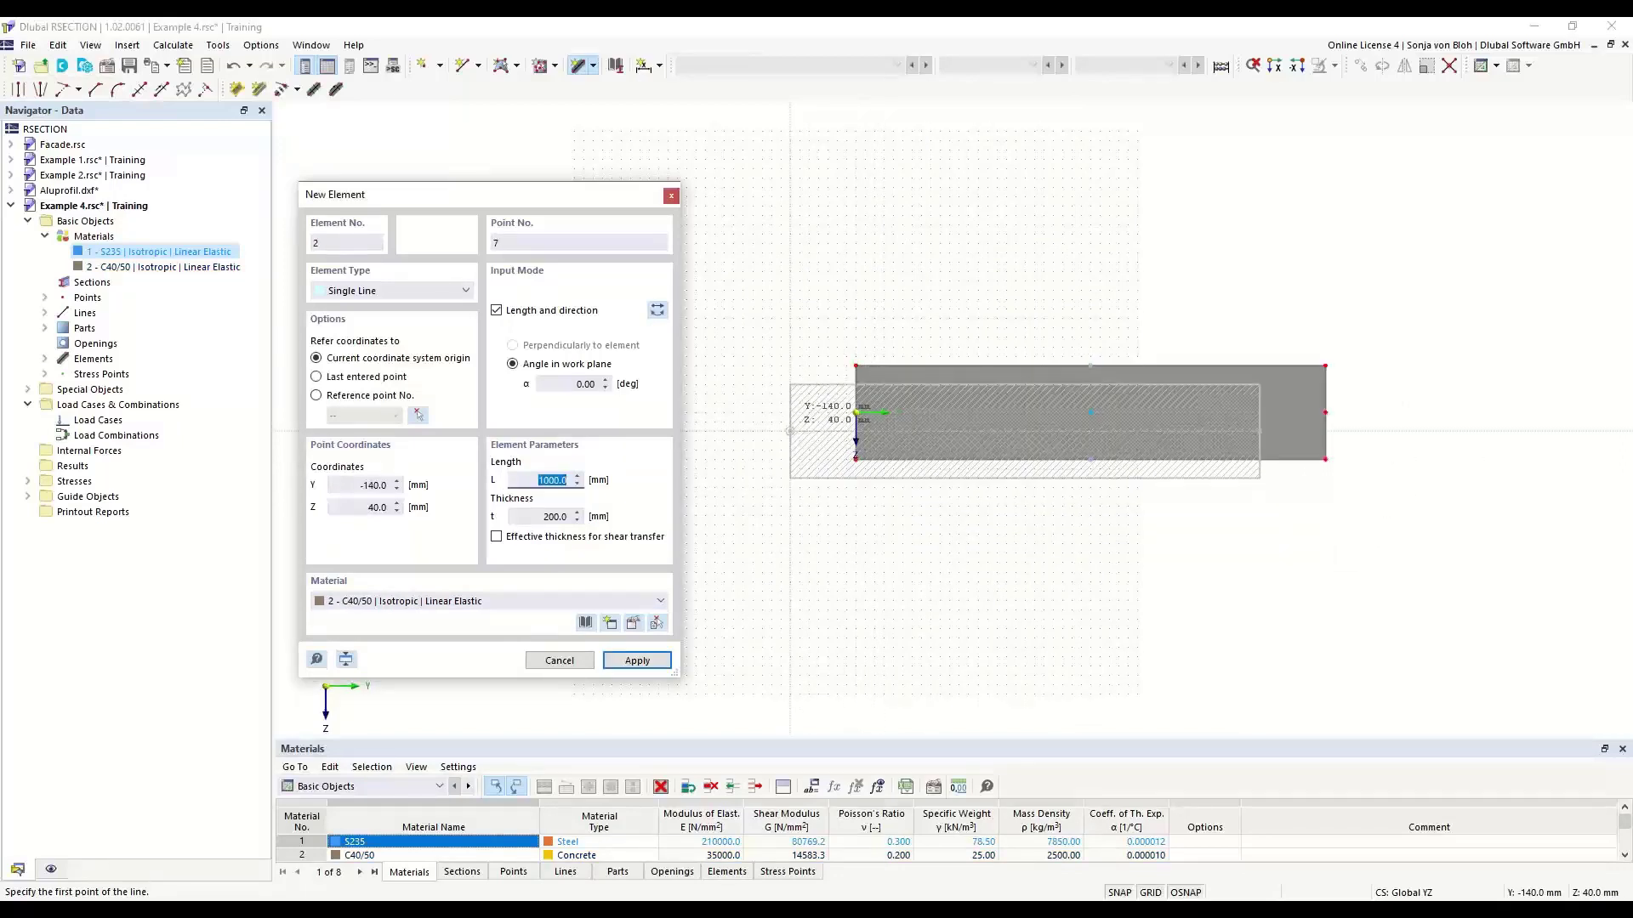
right_click(779, 361)
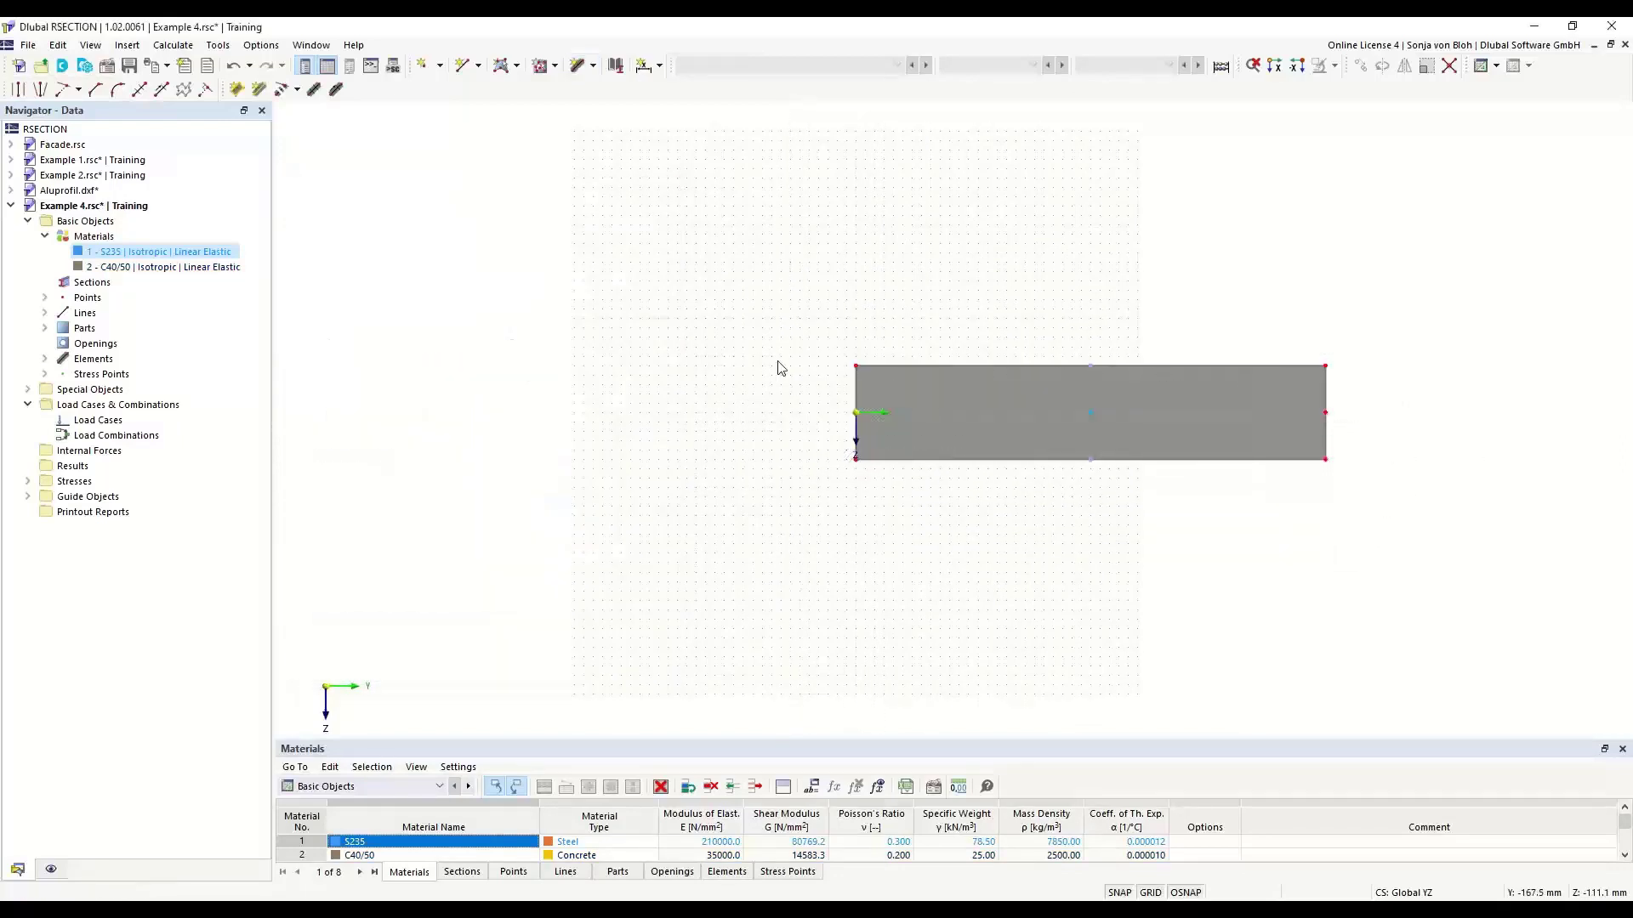
- Start a new section and choose the standardized I-section HEB 400 of DIN 1025-2:1995-11 in S235 from the library
scroll(845, 604, "up", 4)
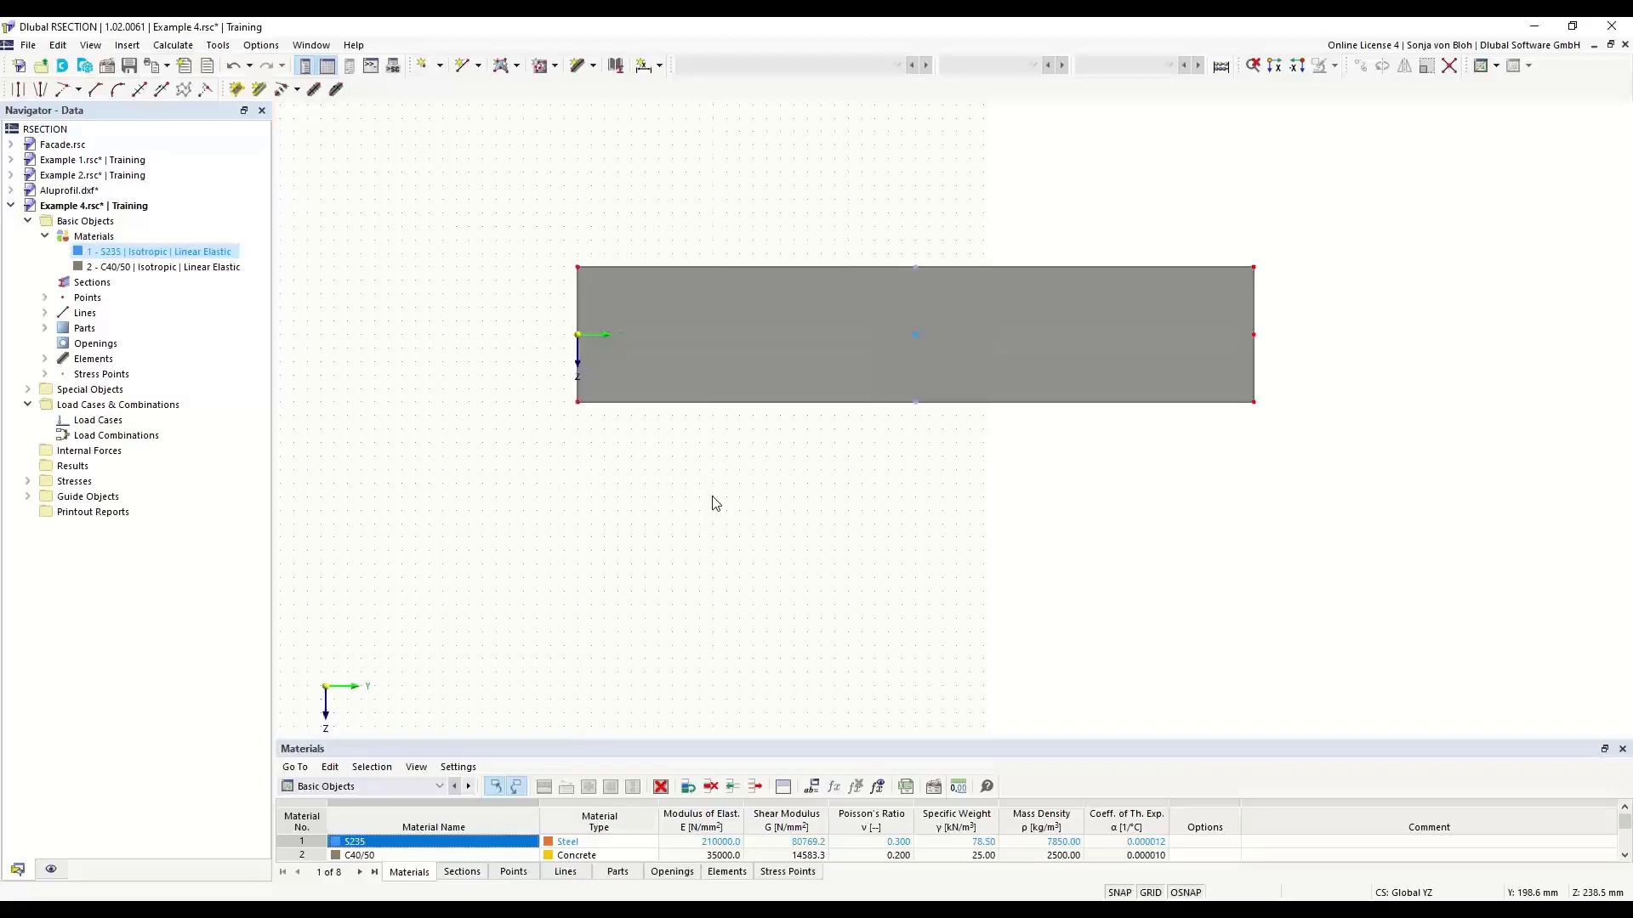
right_click(109, 285)
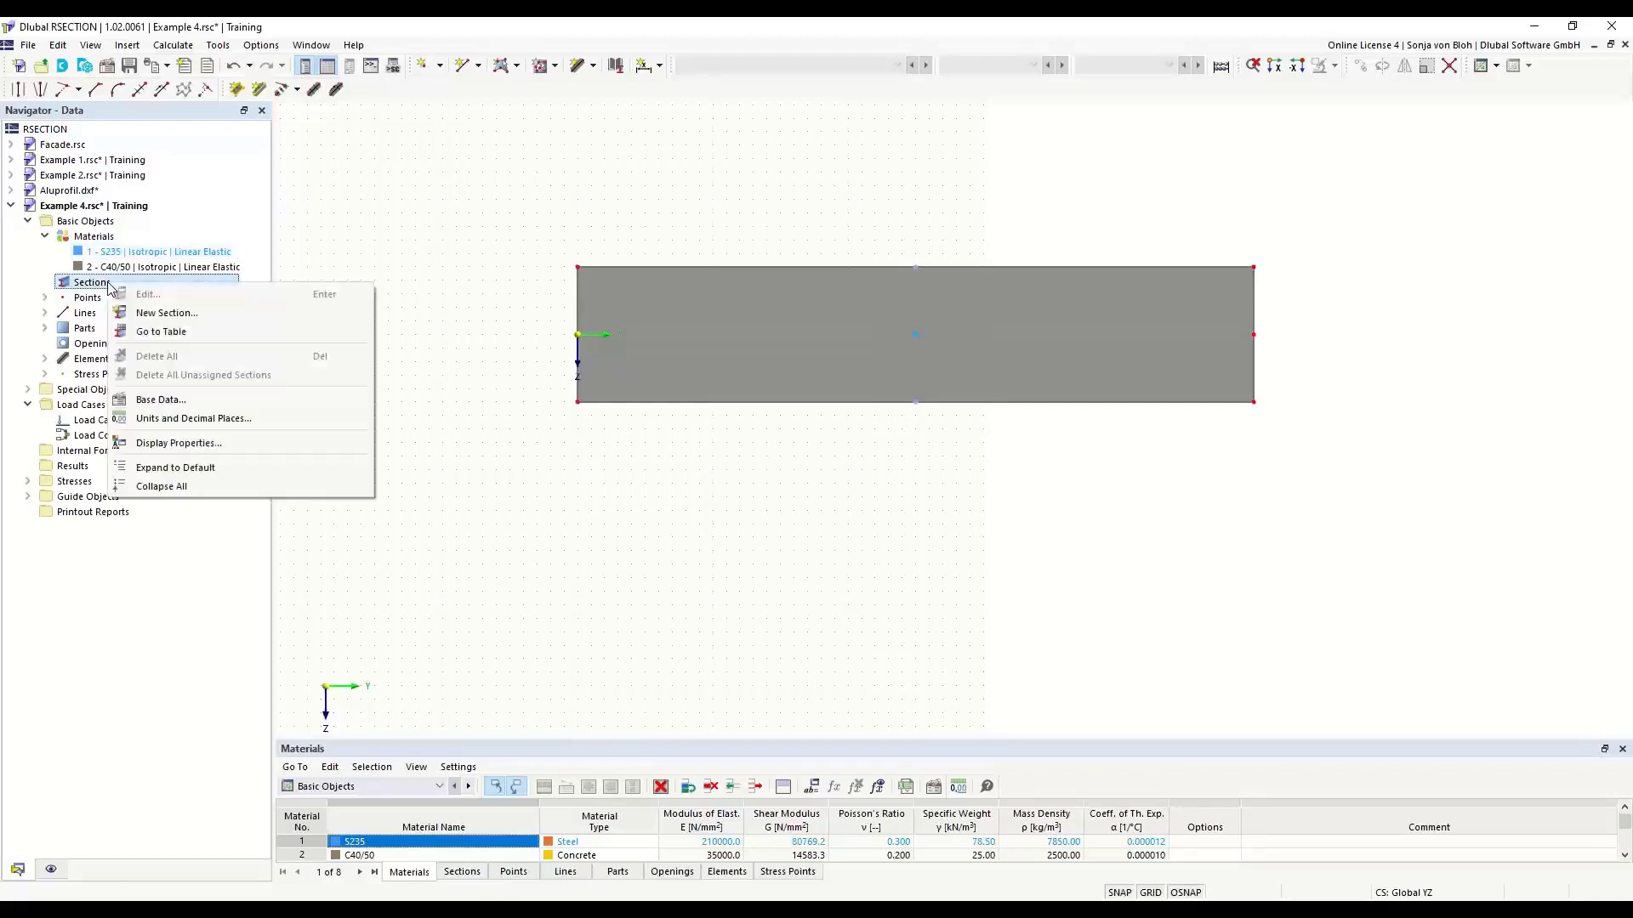
left_click(154, 315)
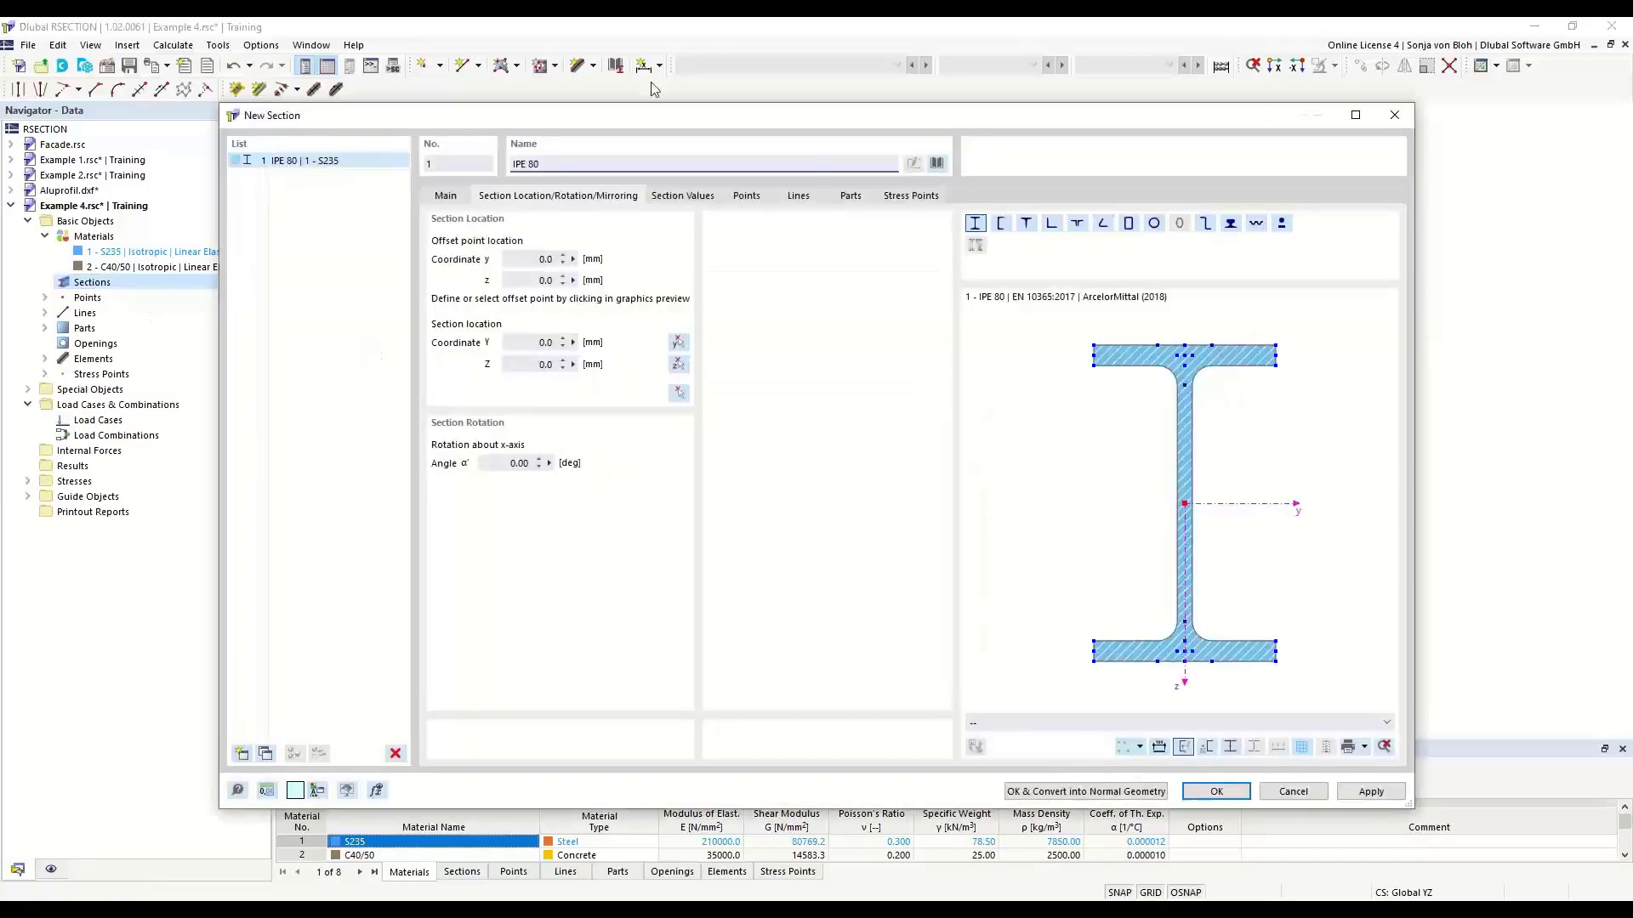
left_click(937, 164)
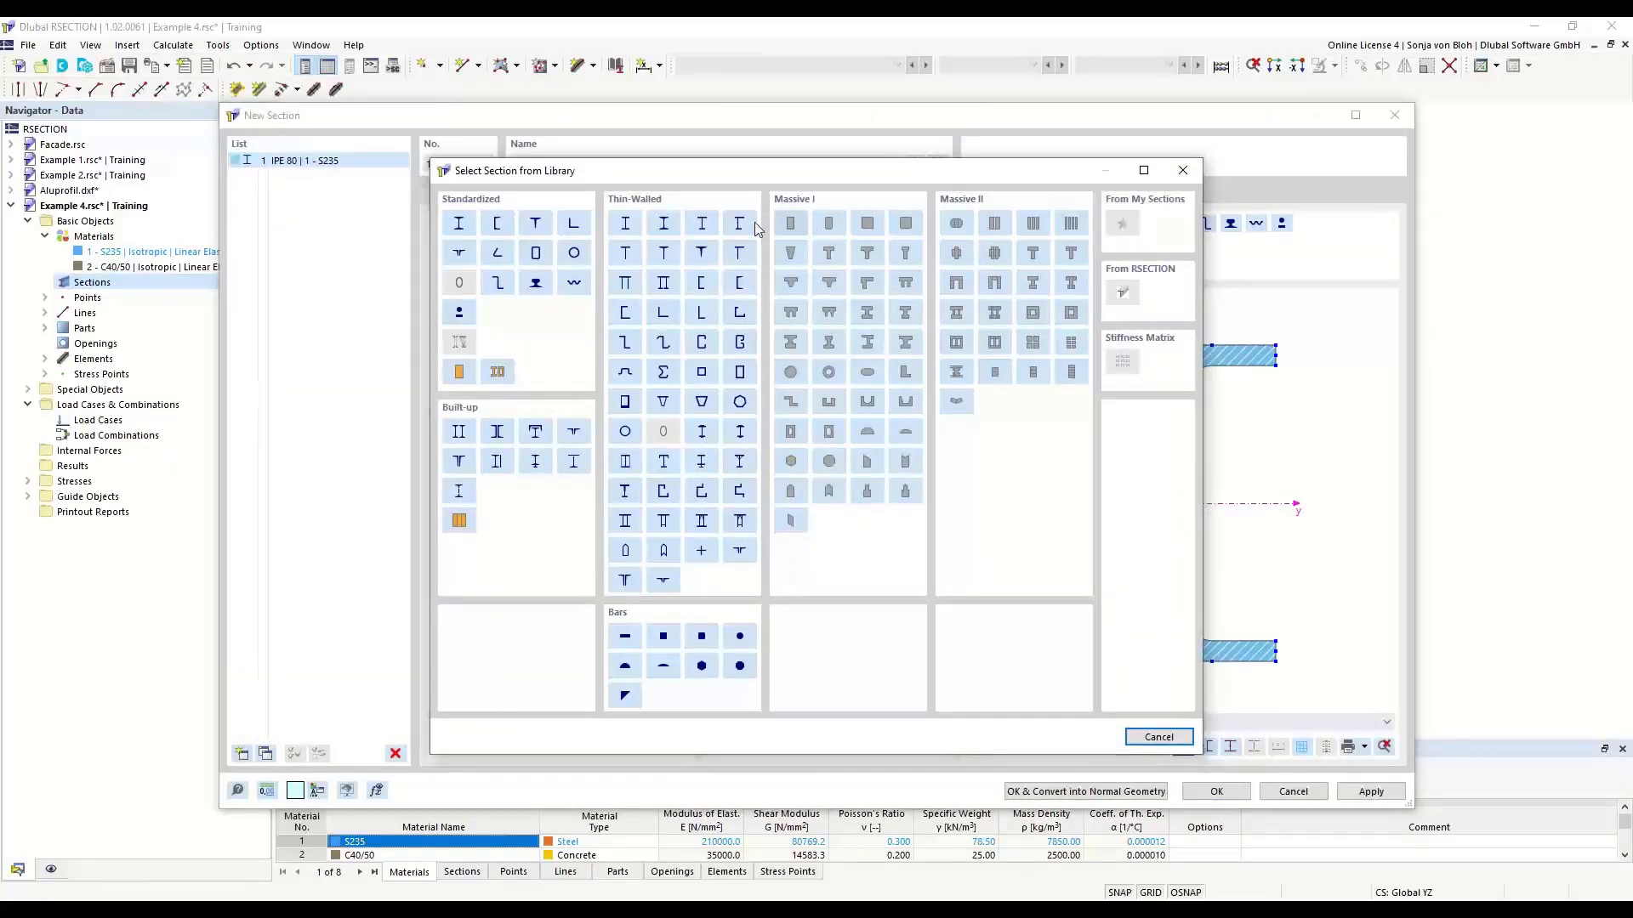
left_click(460, 225)
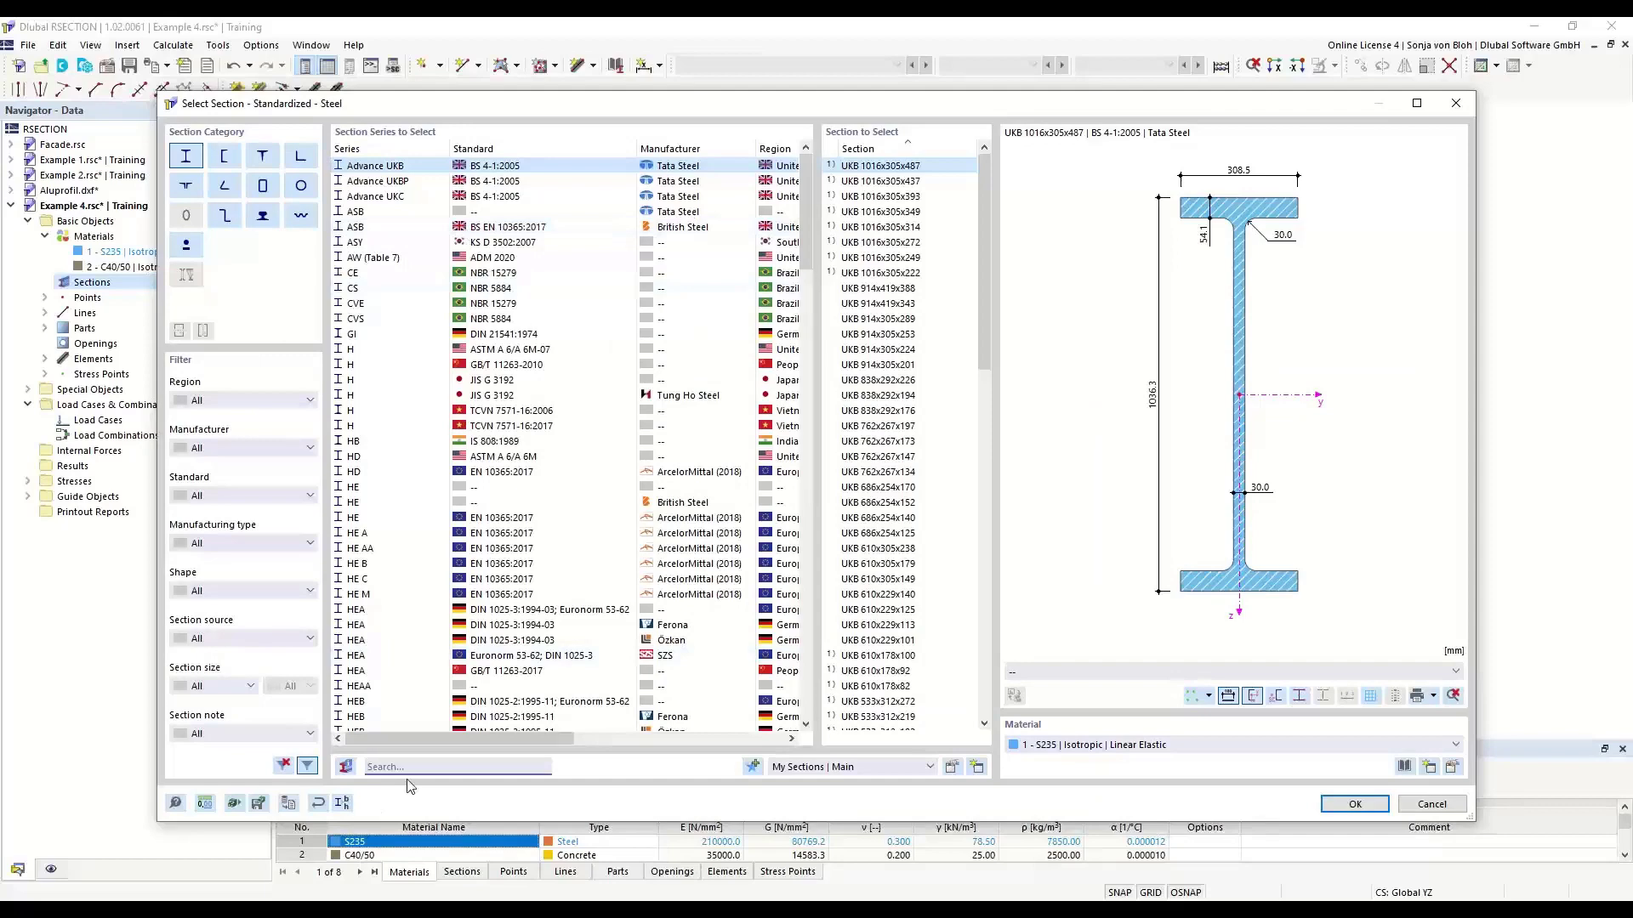
type("HE")
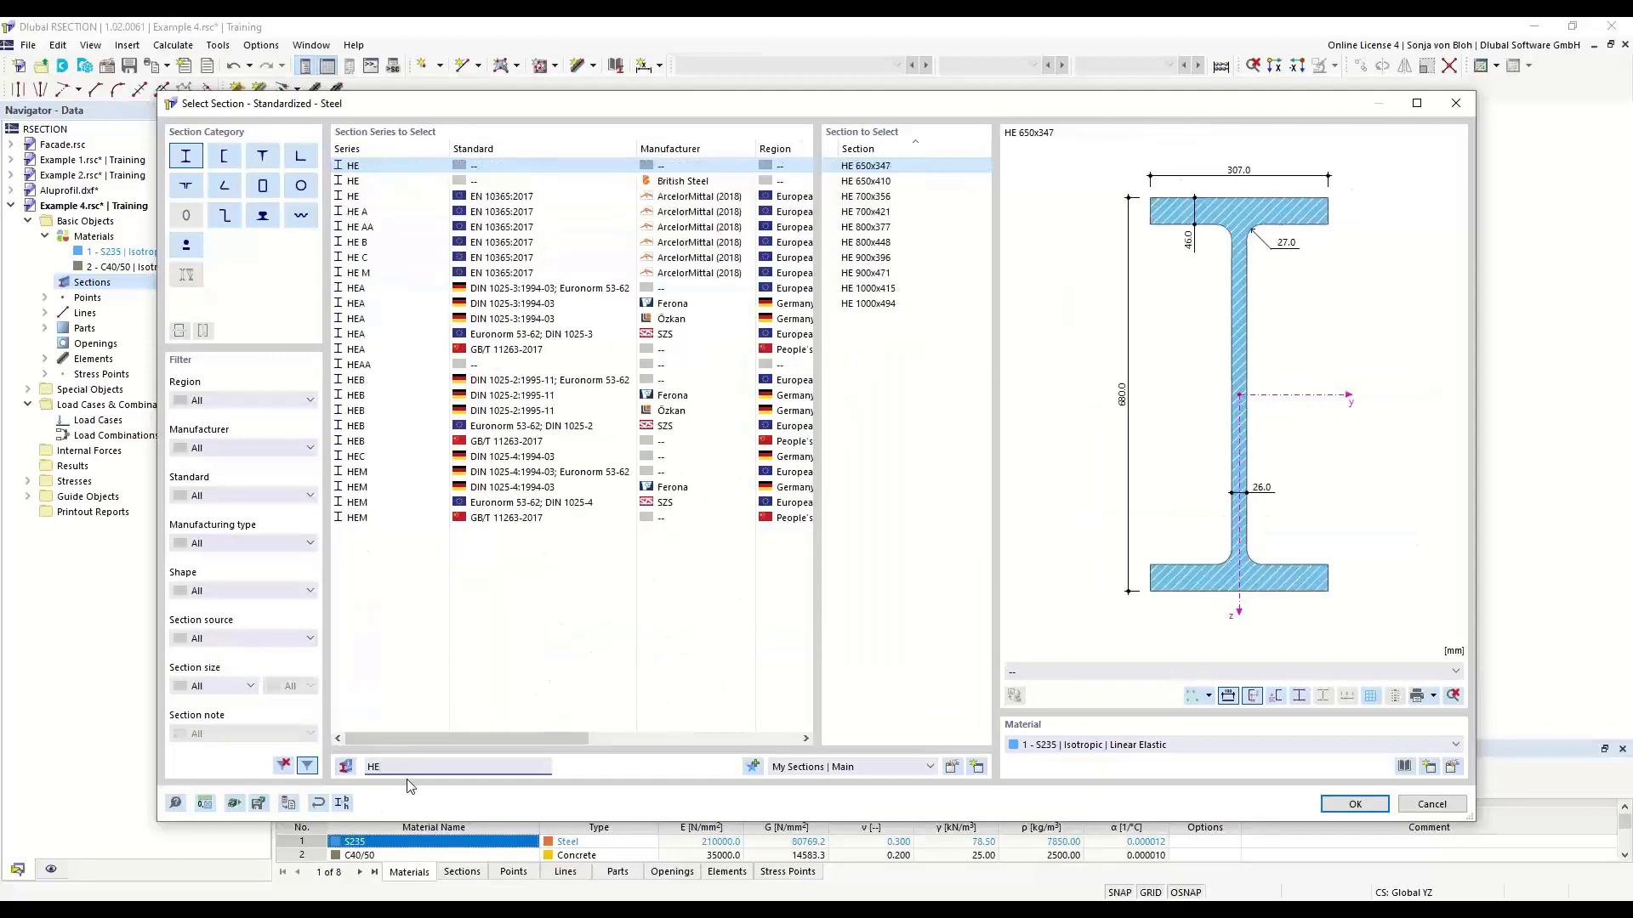
type("B")
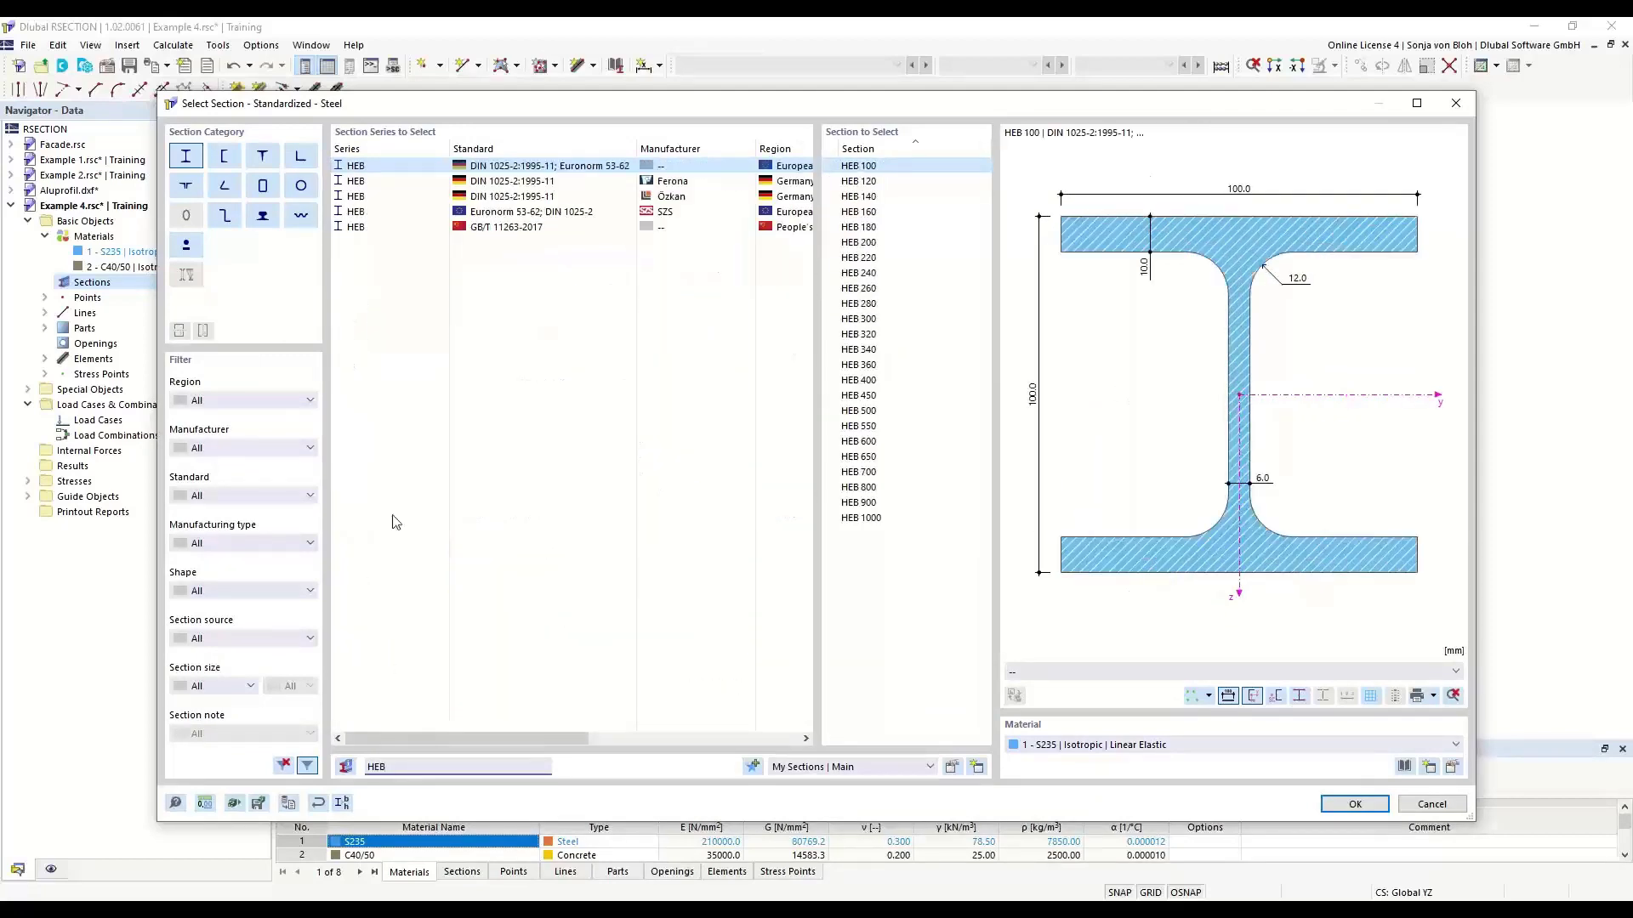
left_click(867, 383)
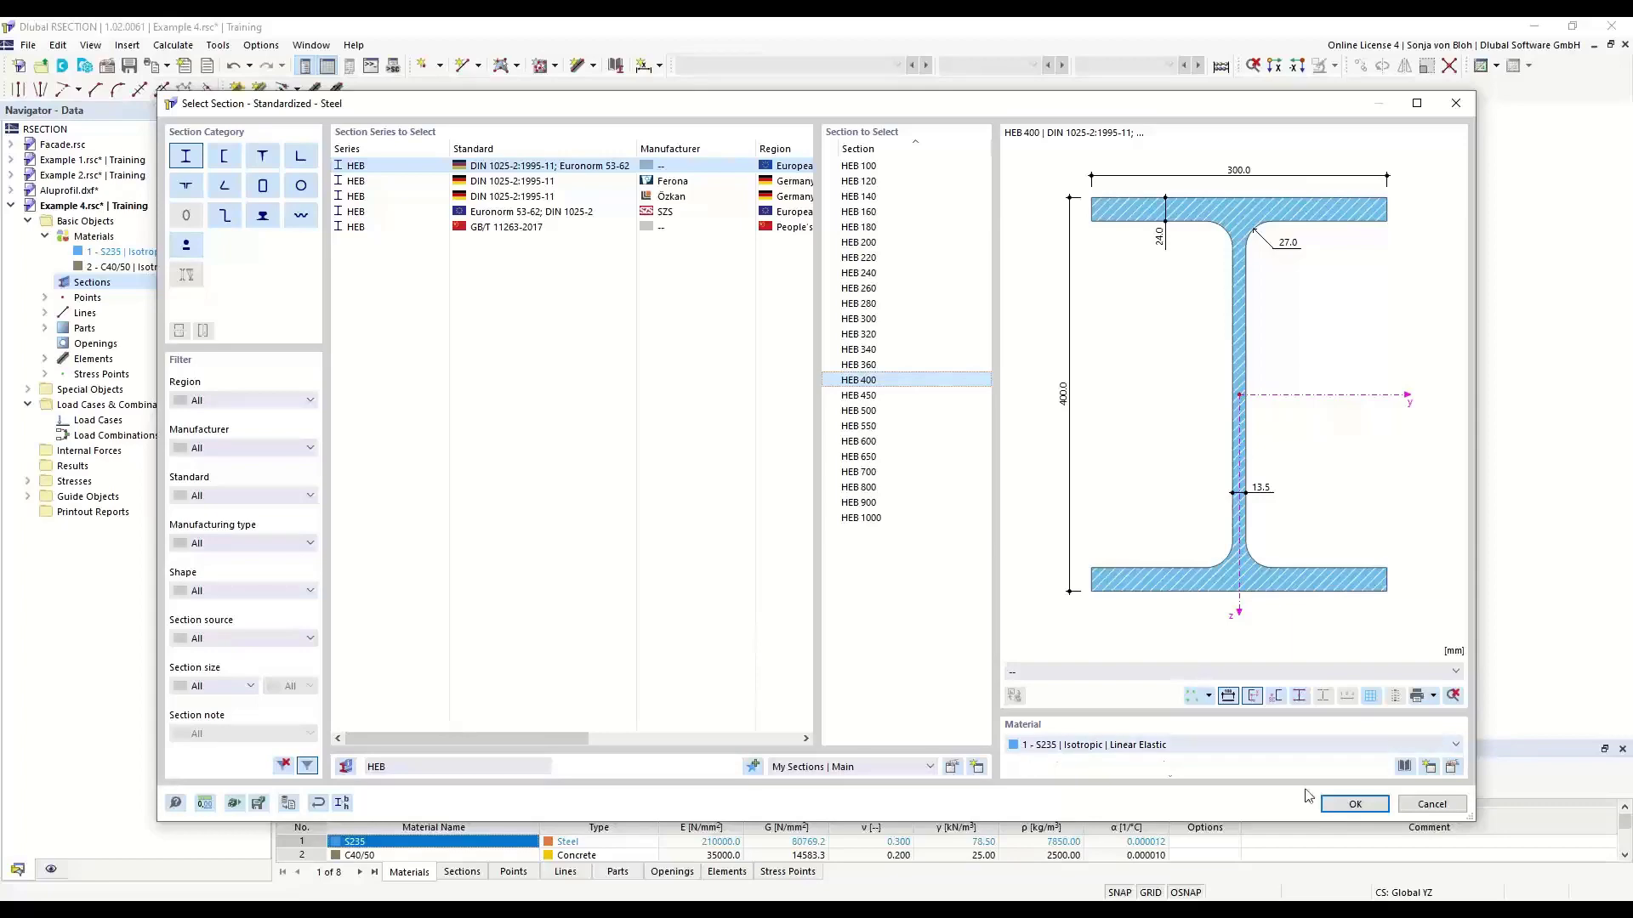
left_click(1334, 802)
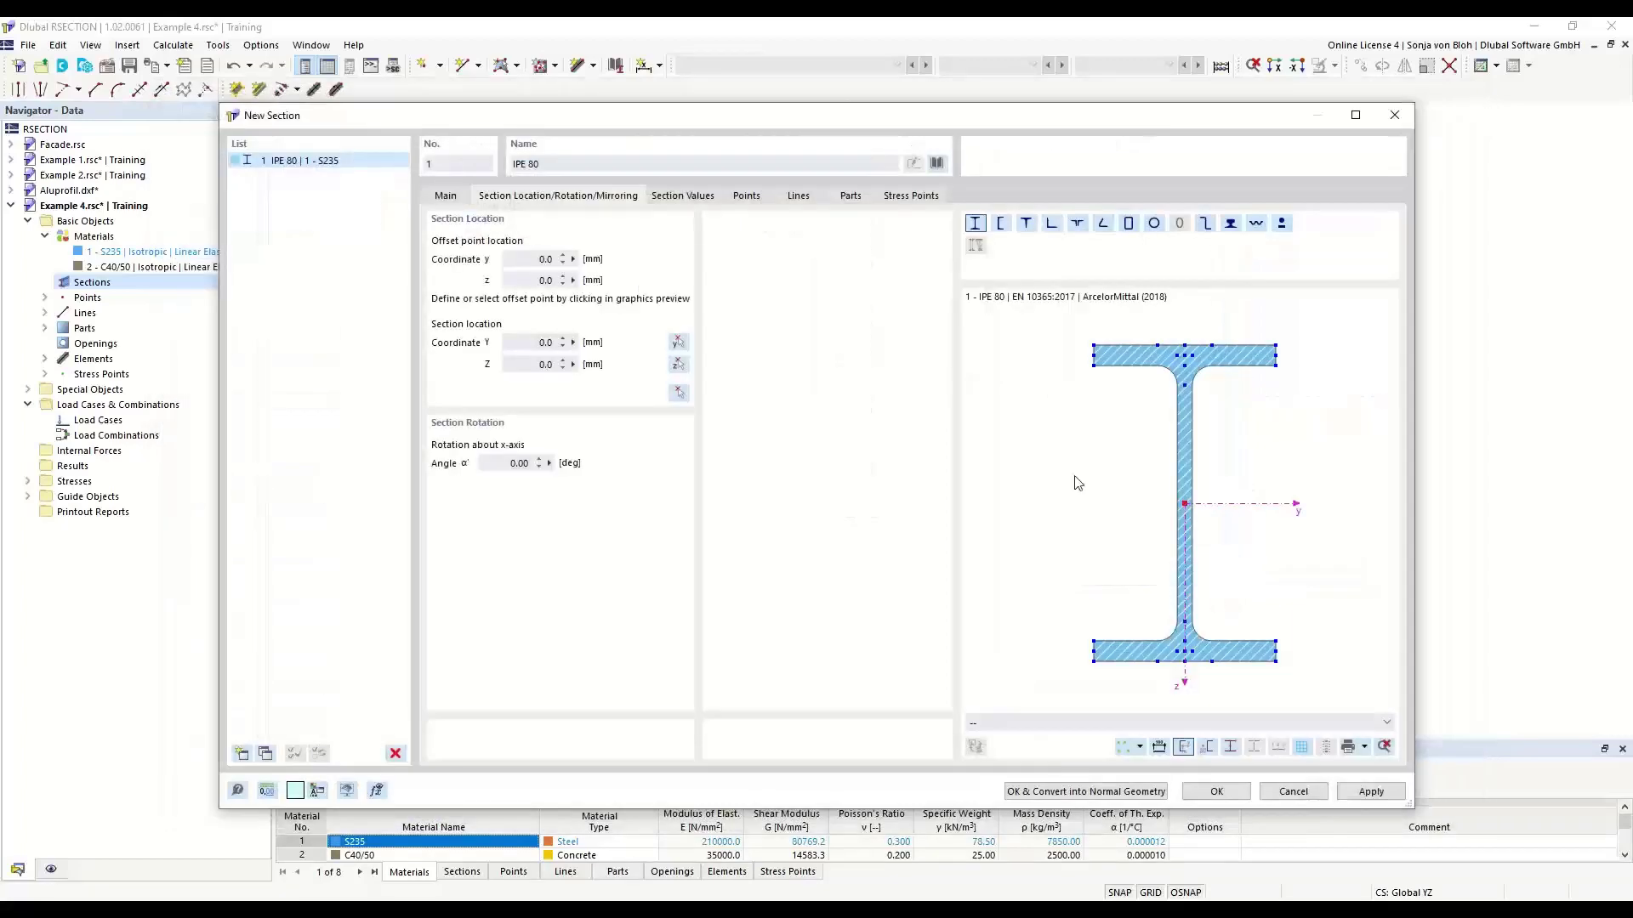
- Insert the HEB 400 with its top-flange midpoint at the middle of the slab's lower edge, Y 500 mm and Z 100 mm
scroll(1161, 384, "up", 1)
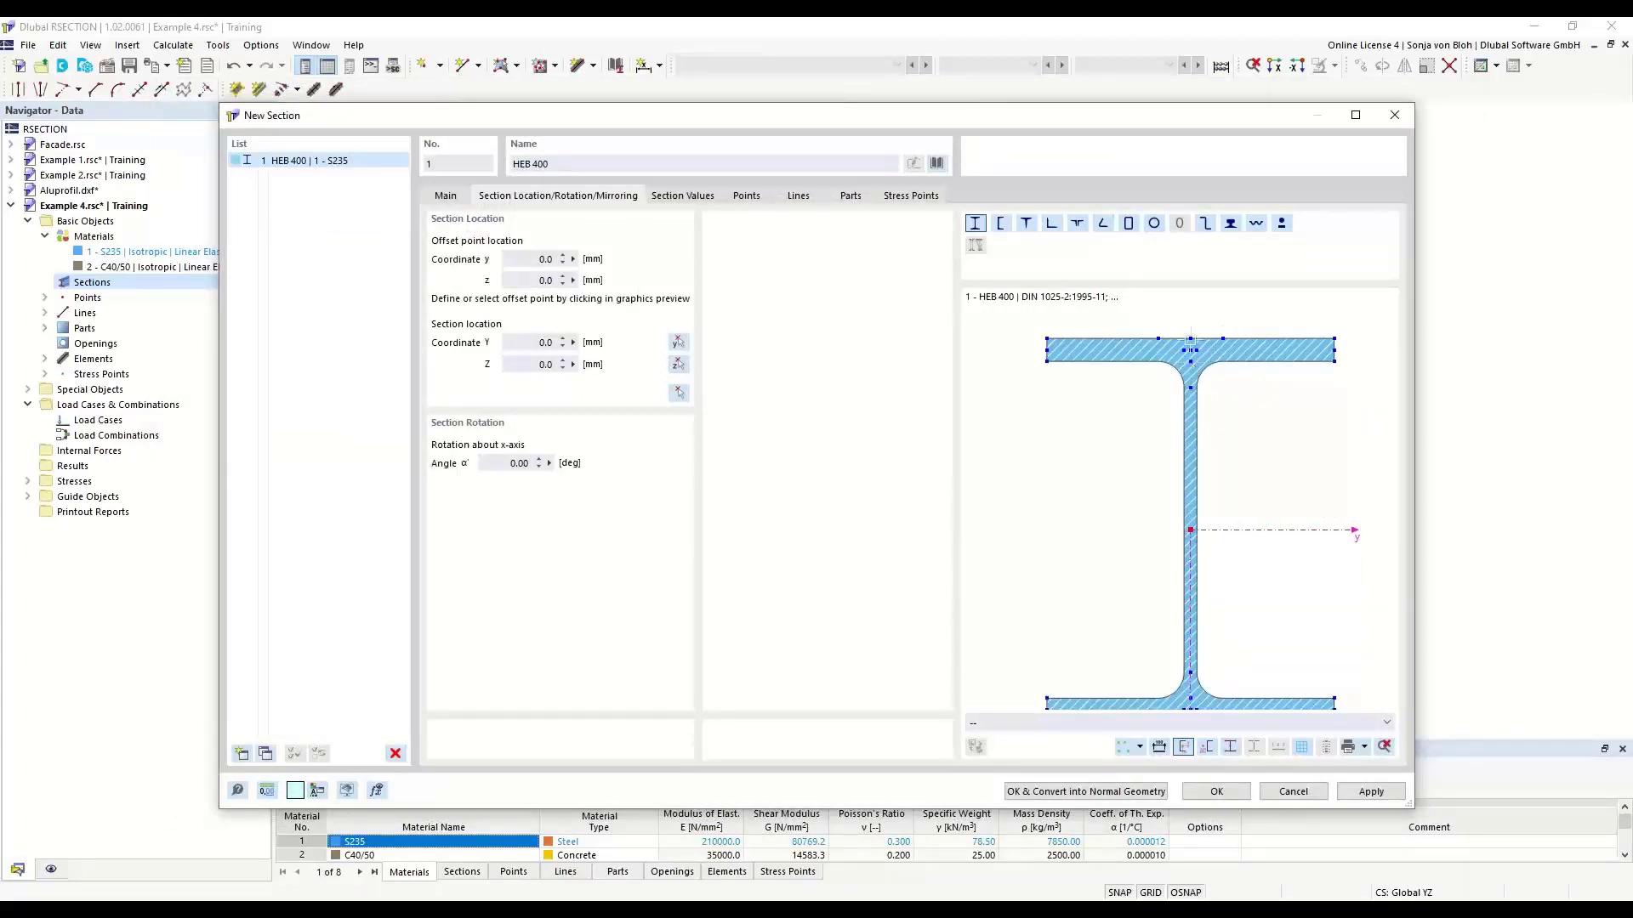
left_click(1190, 338)
left_click(678, 392)
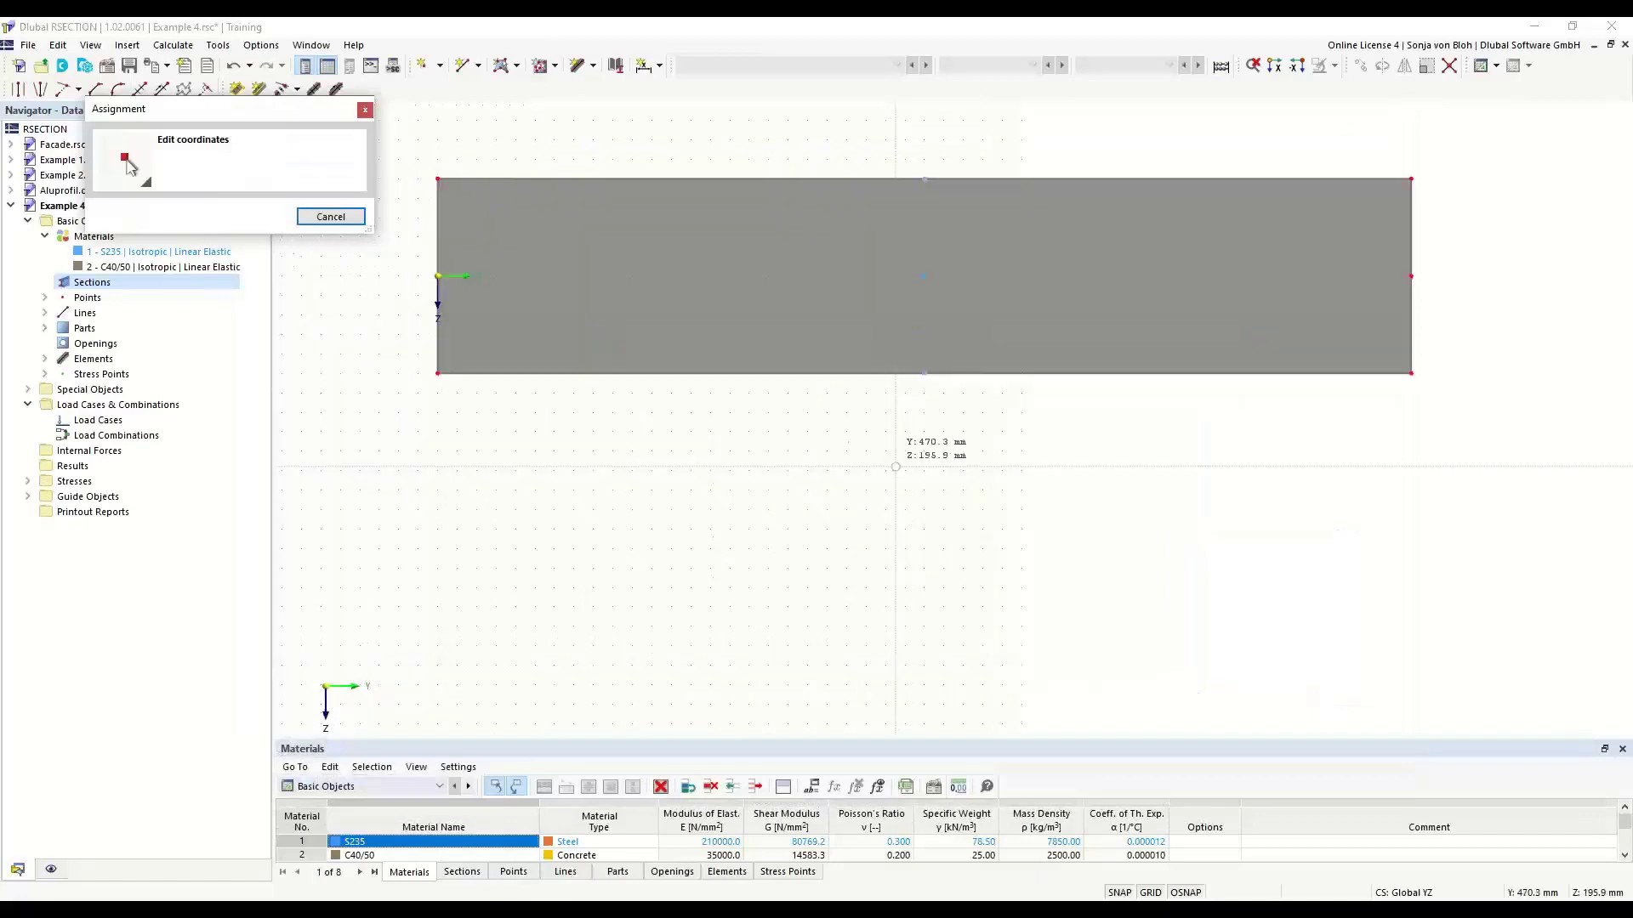
left_click(924, 373)
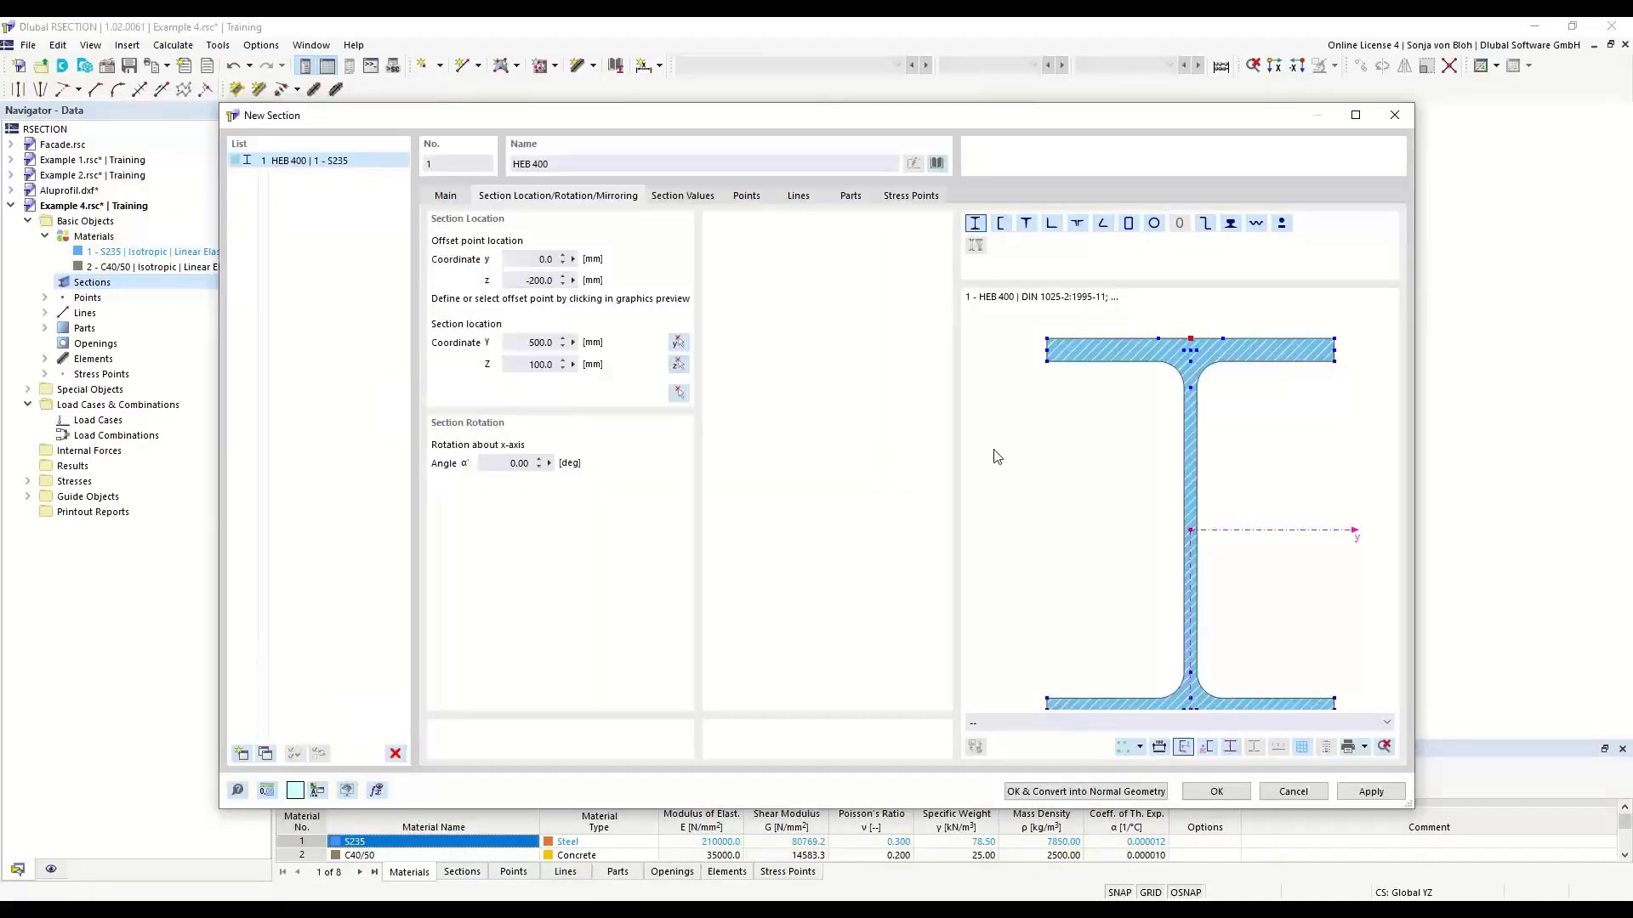
left_click_drag(889, 110, 804, 146)
left_click(1128, 830)
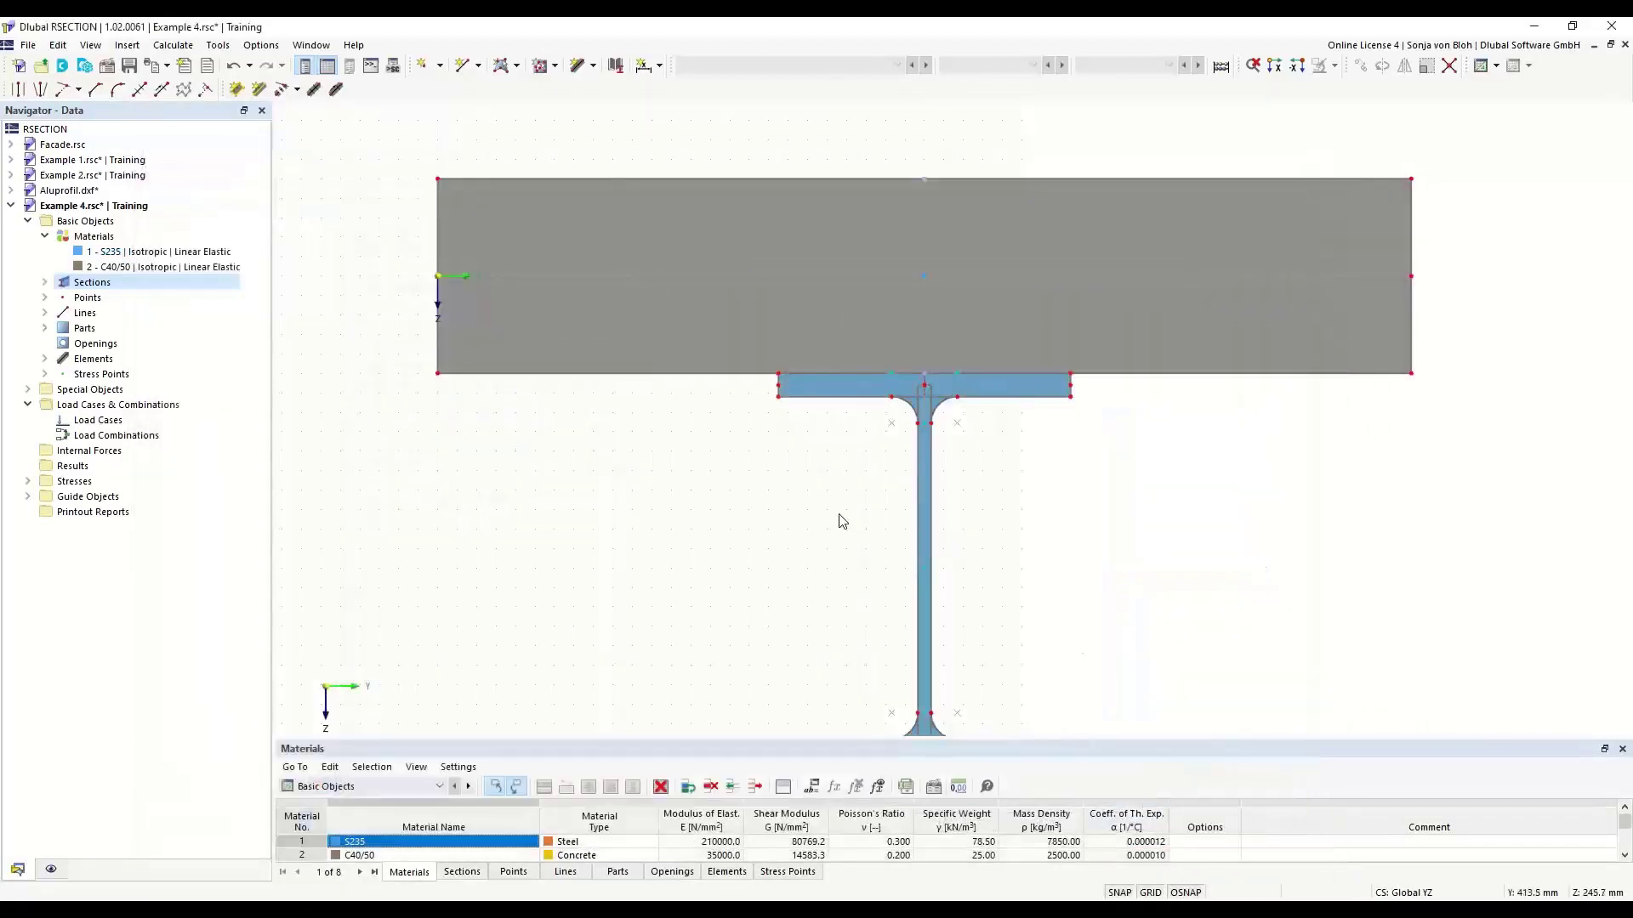
- Convert the HEB 400 section below the slab into normal, editable geometry
left_click(823, 382)
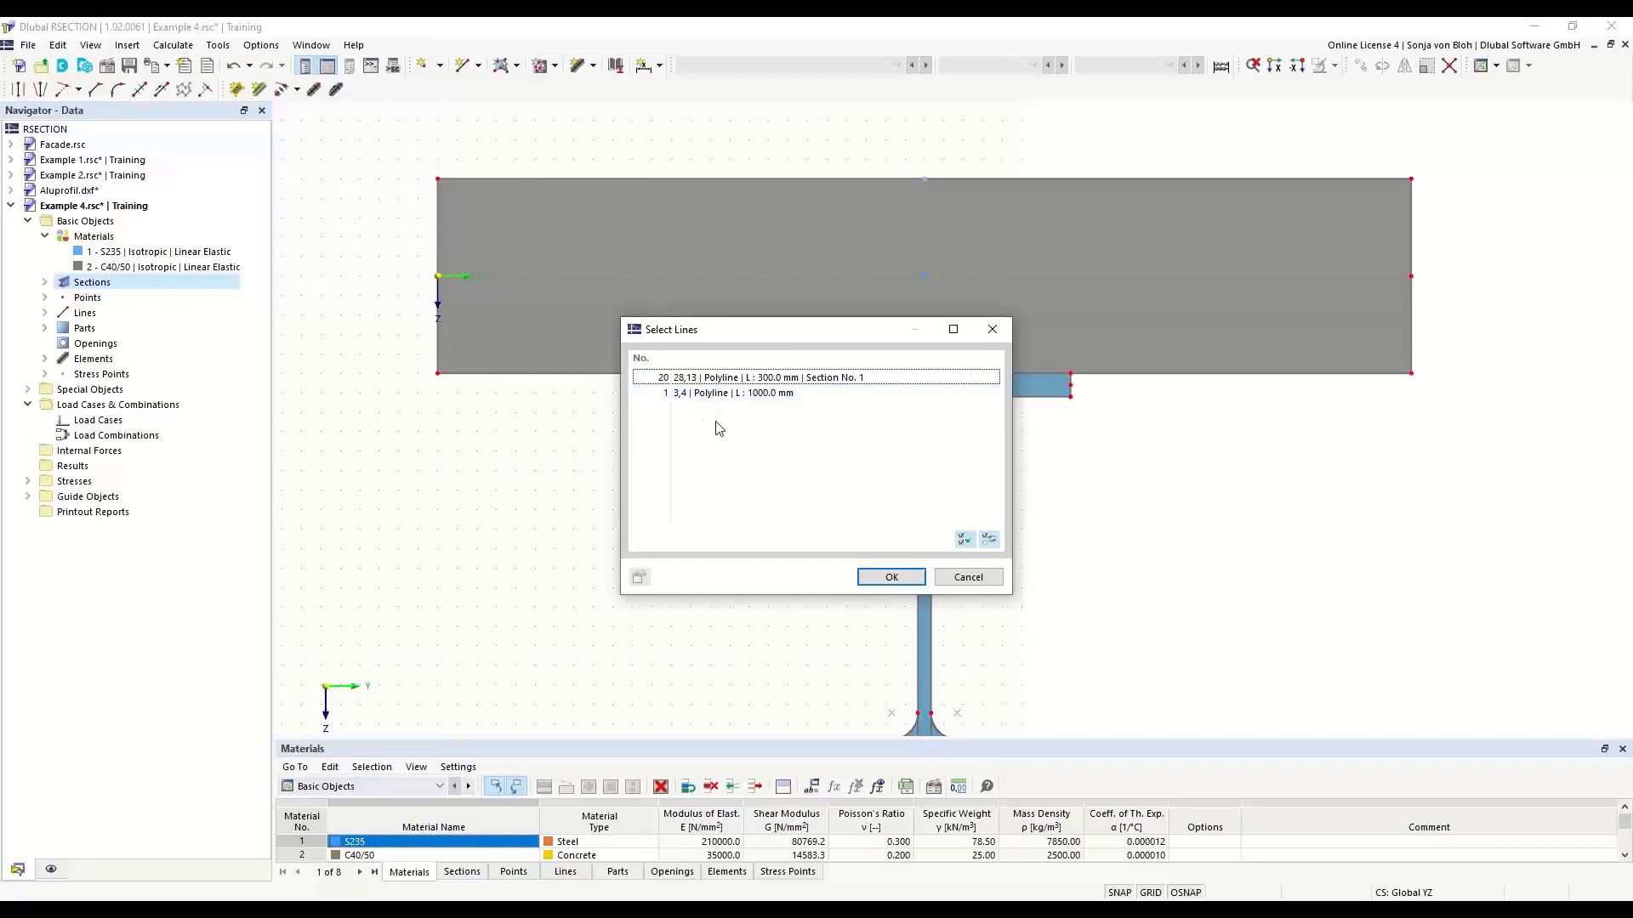
left_click(976, 578)
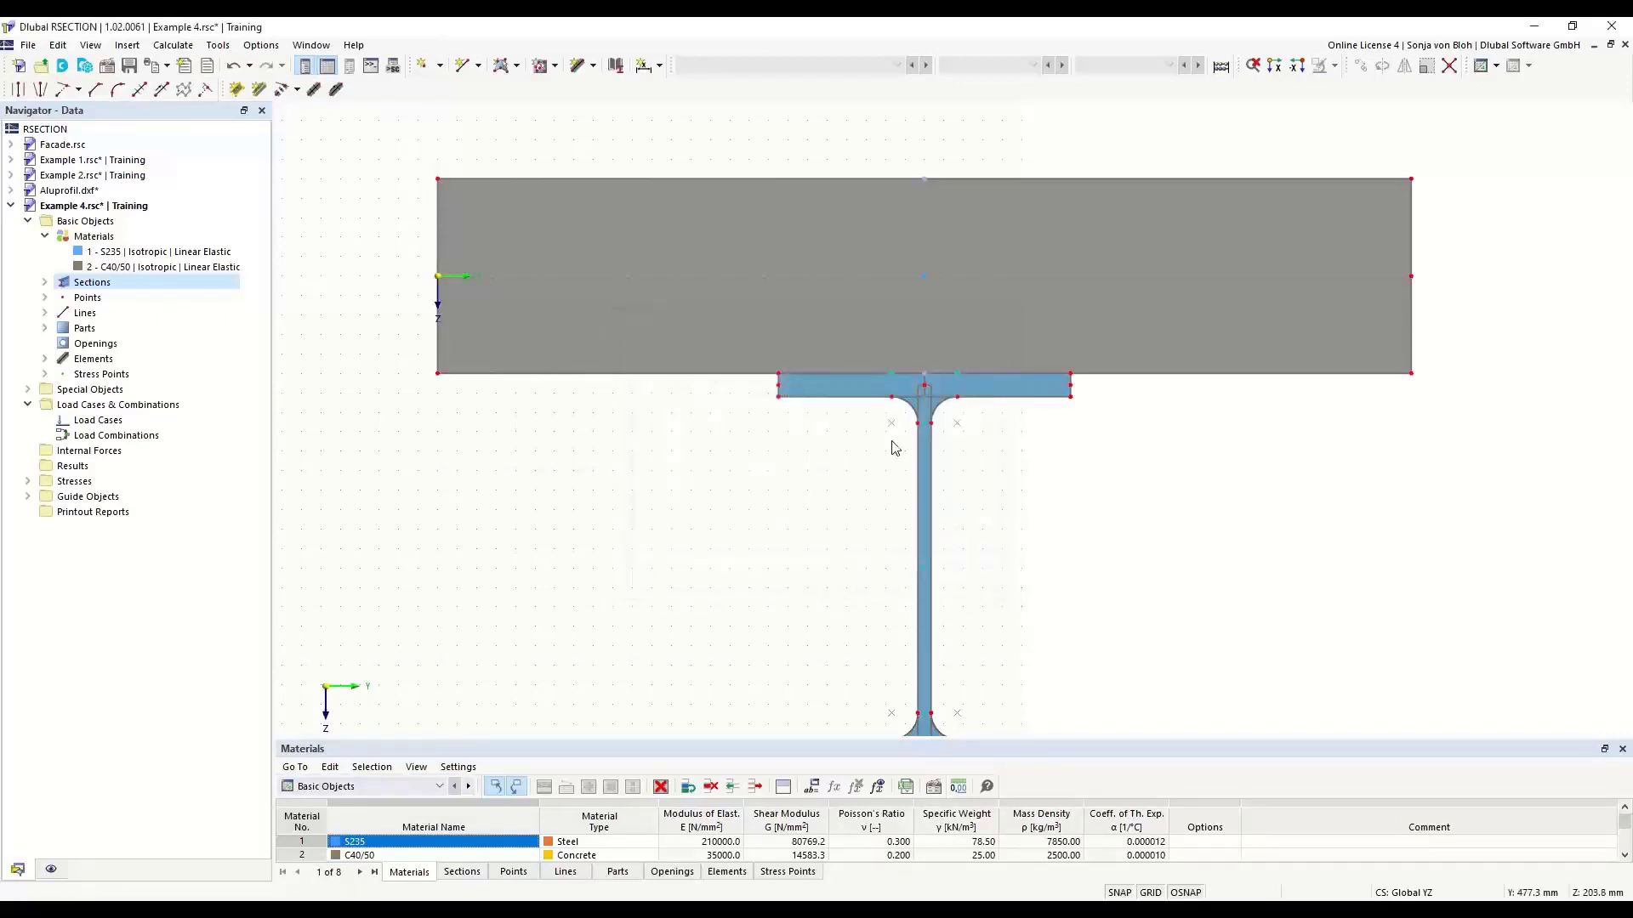
right_click(847, 388)
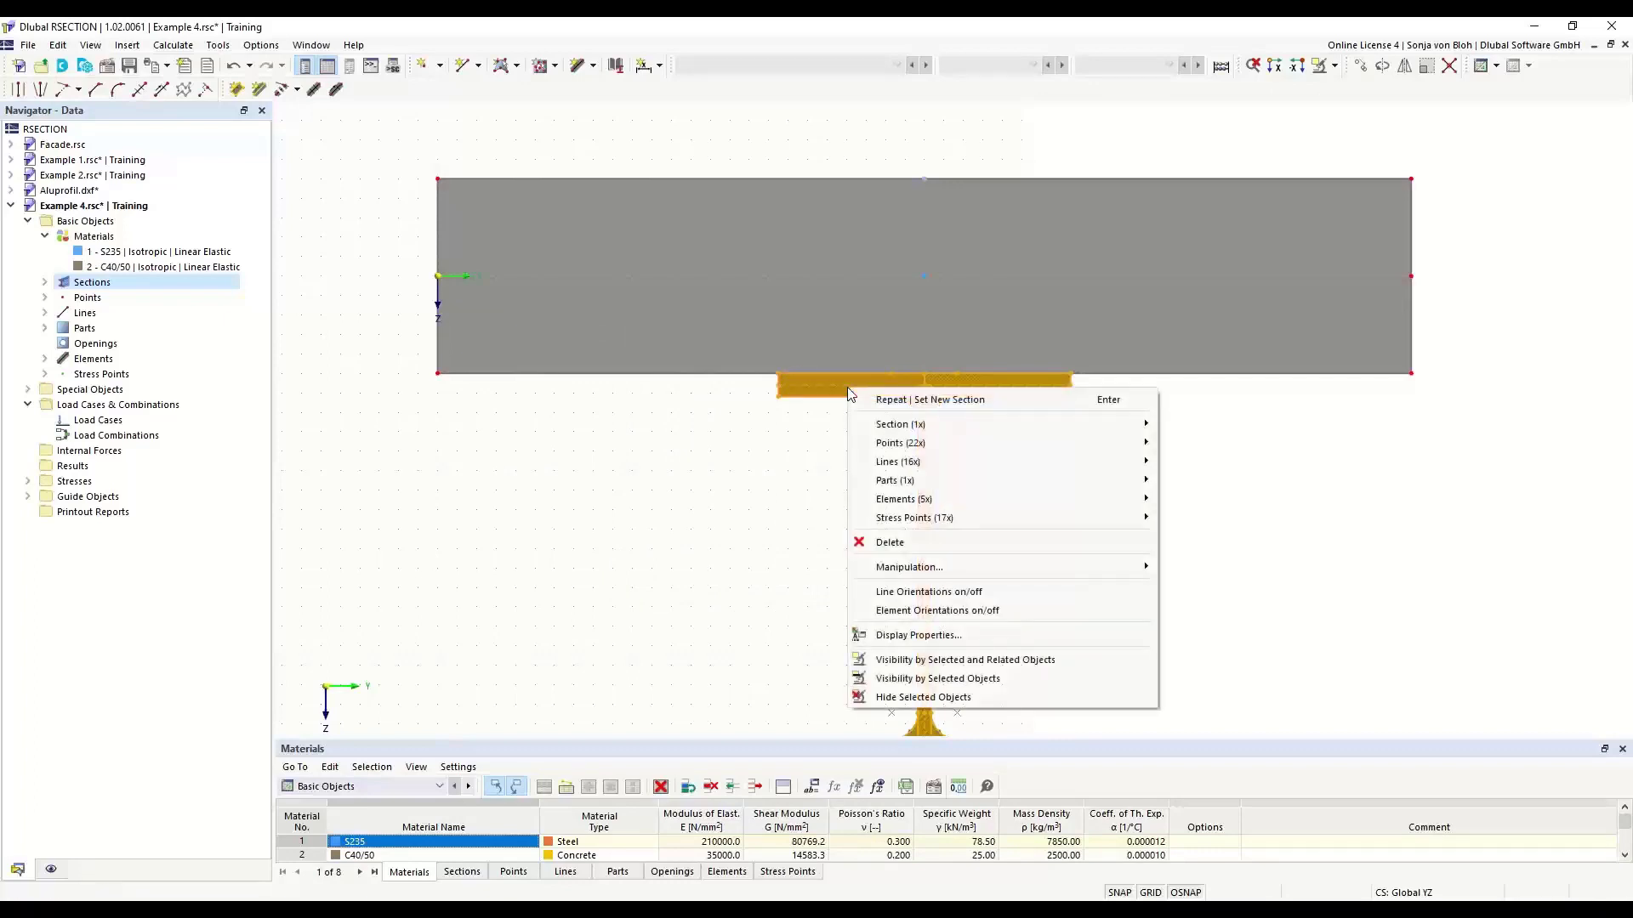
mouse_move(884, 425)
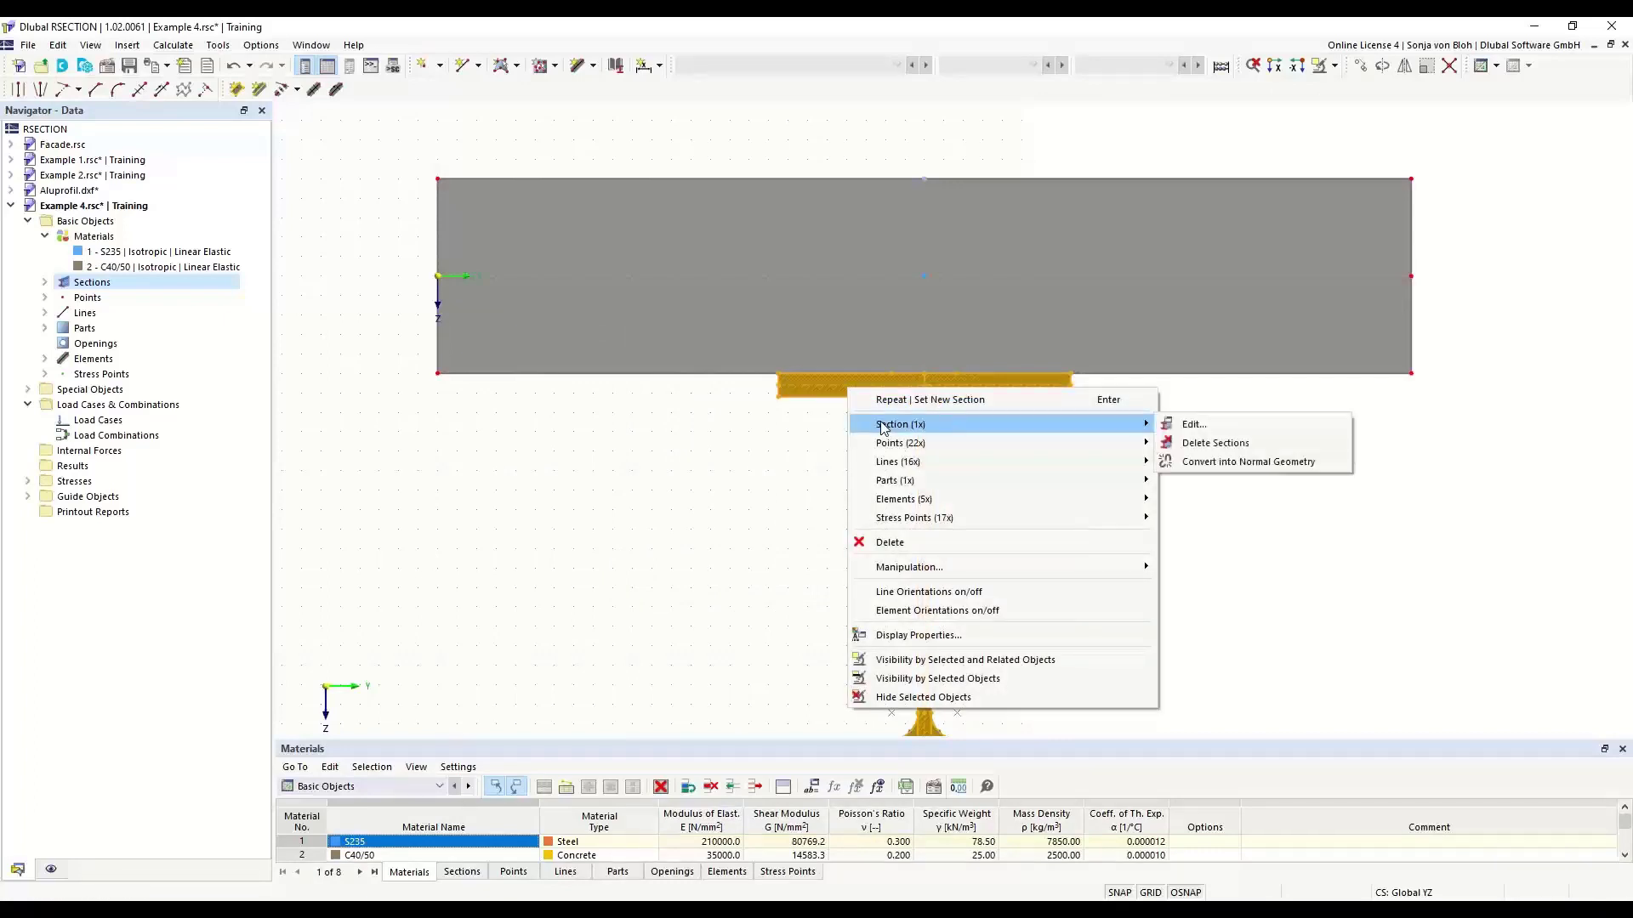
left_click(1216, 465)
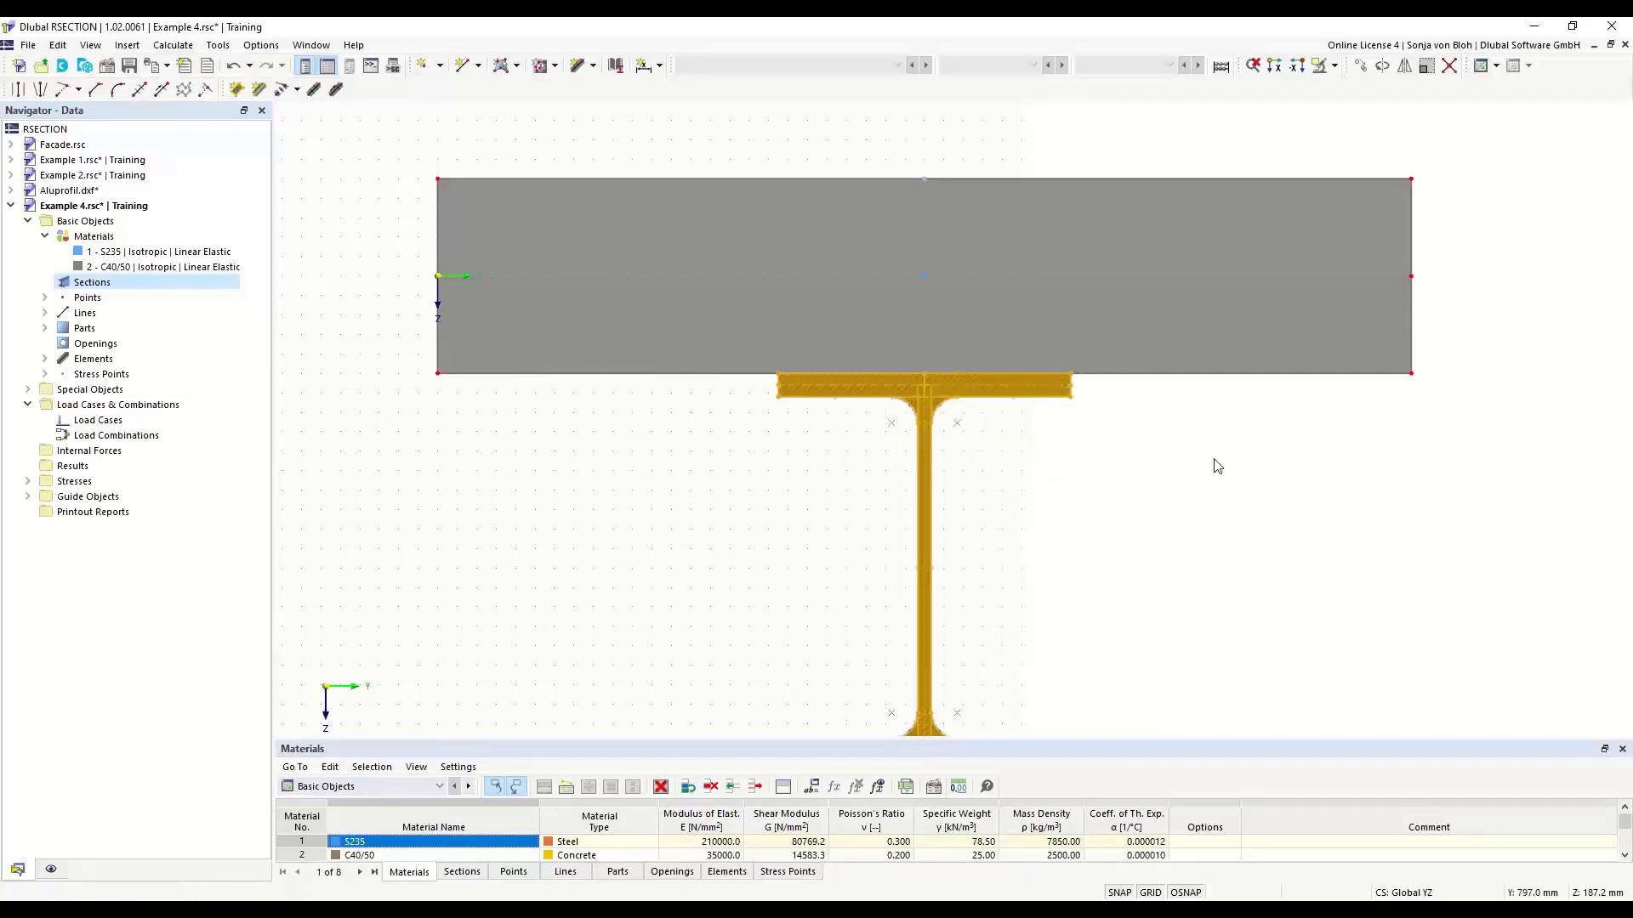
- Connect the slab's lower edge with the HEB 400's top flange at their intersections and select the shared line
left_click(1004, 372)
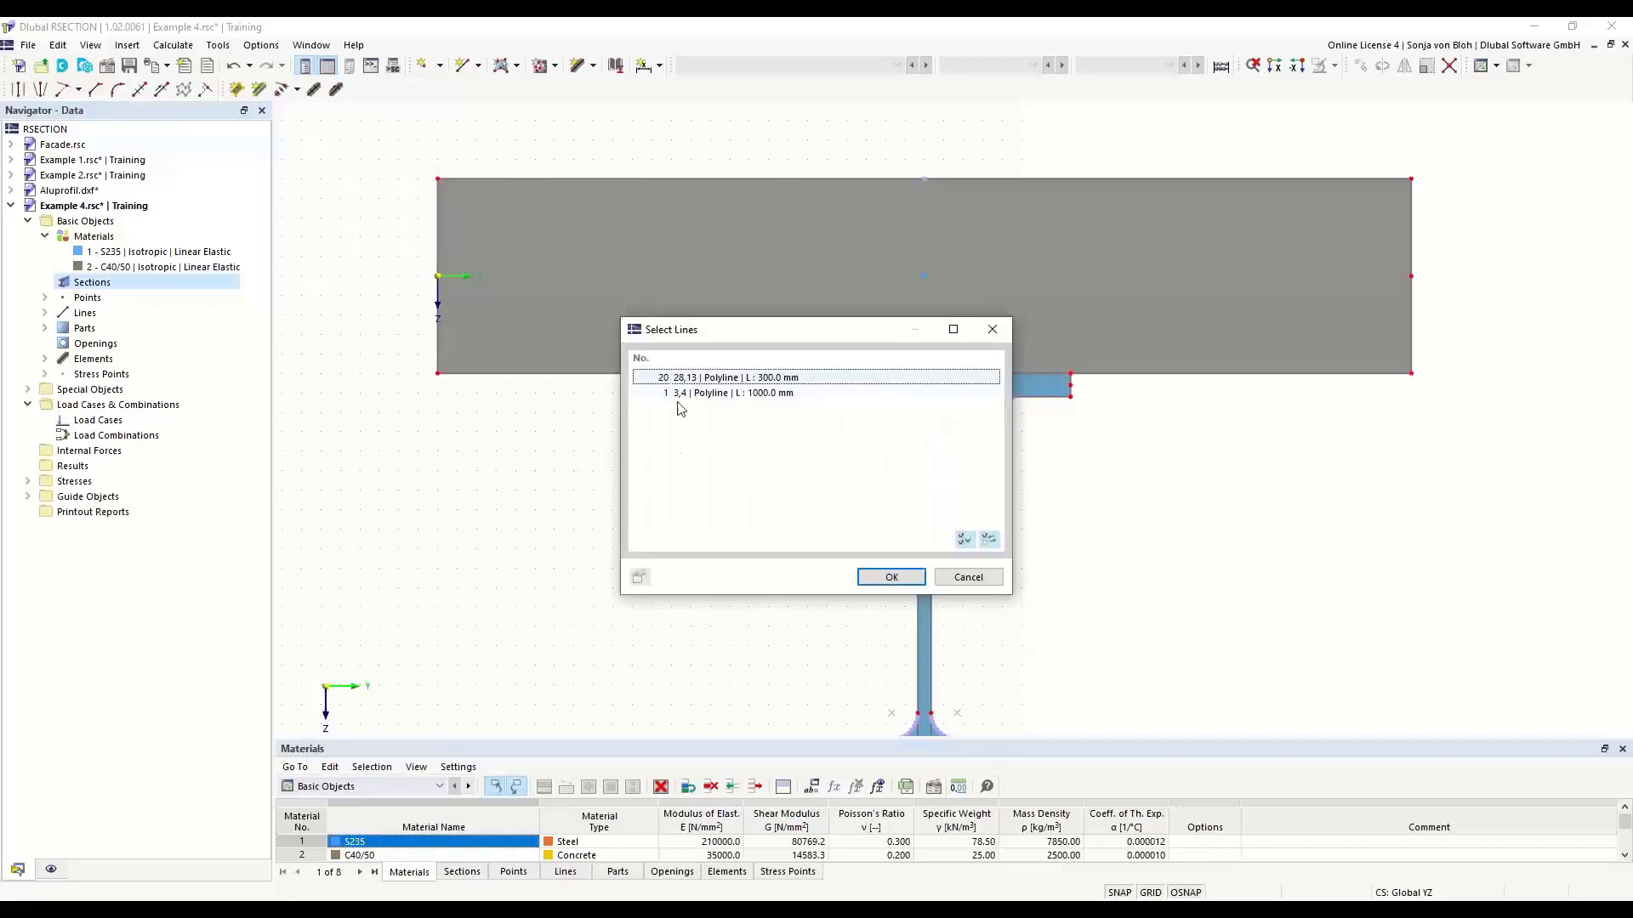
left_click(993, 330)
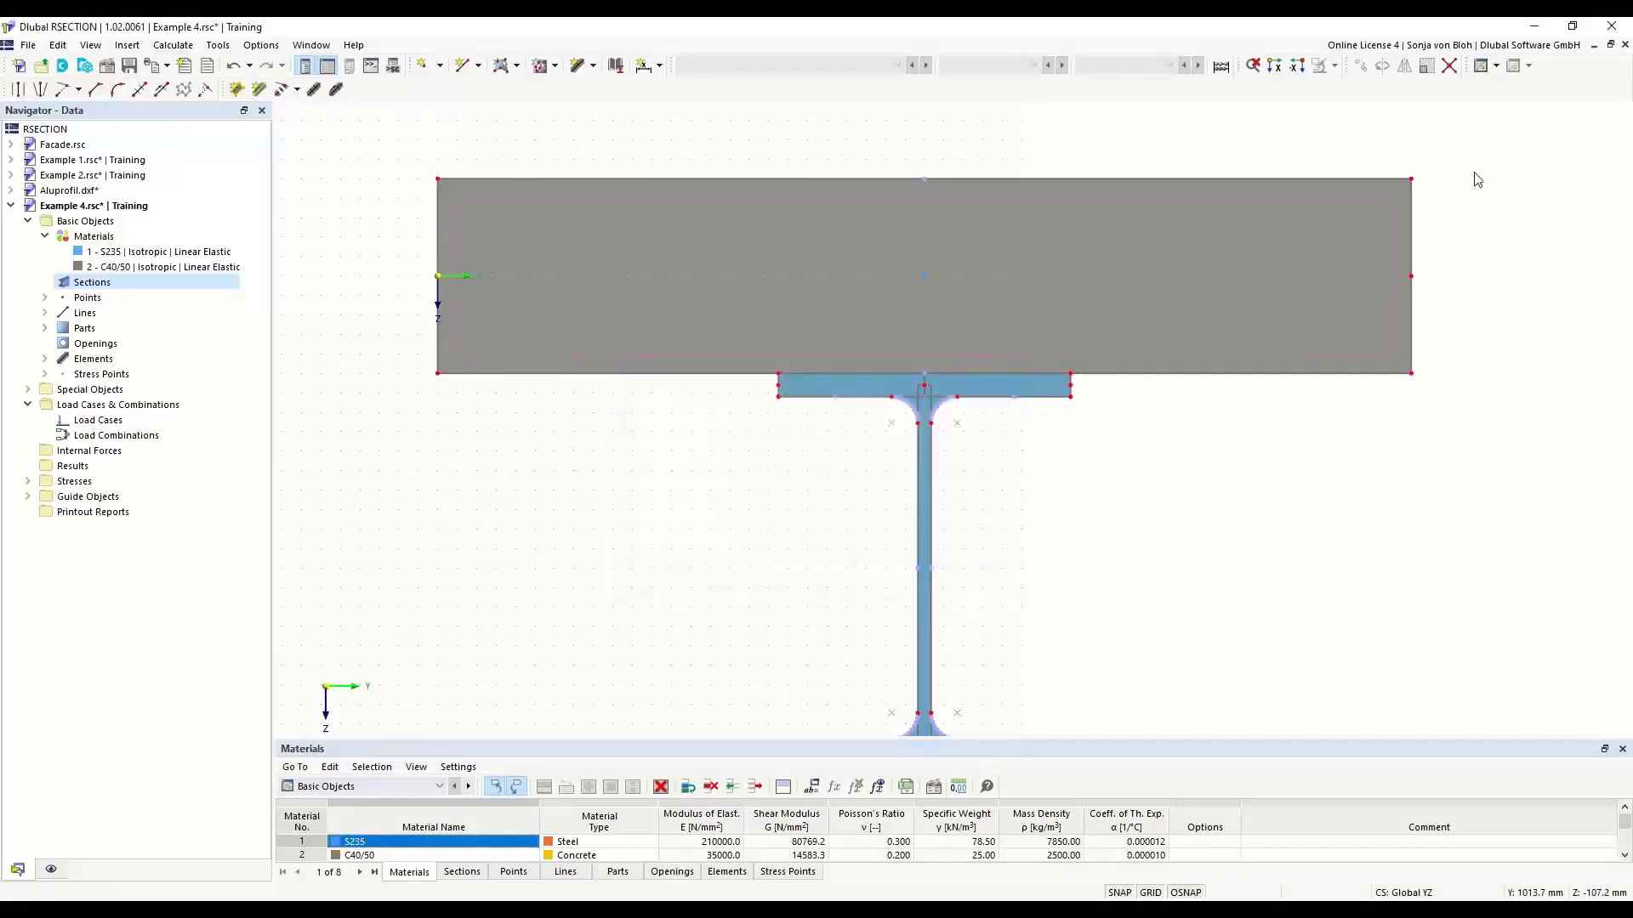
left_click(1451, 68)
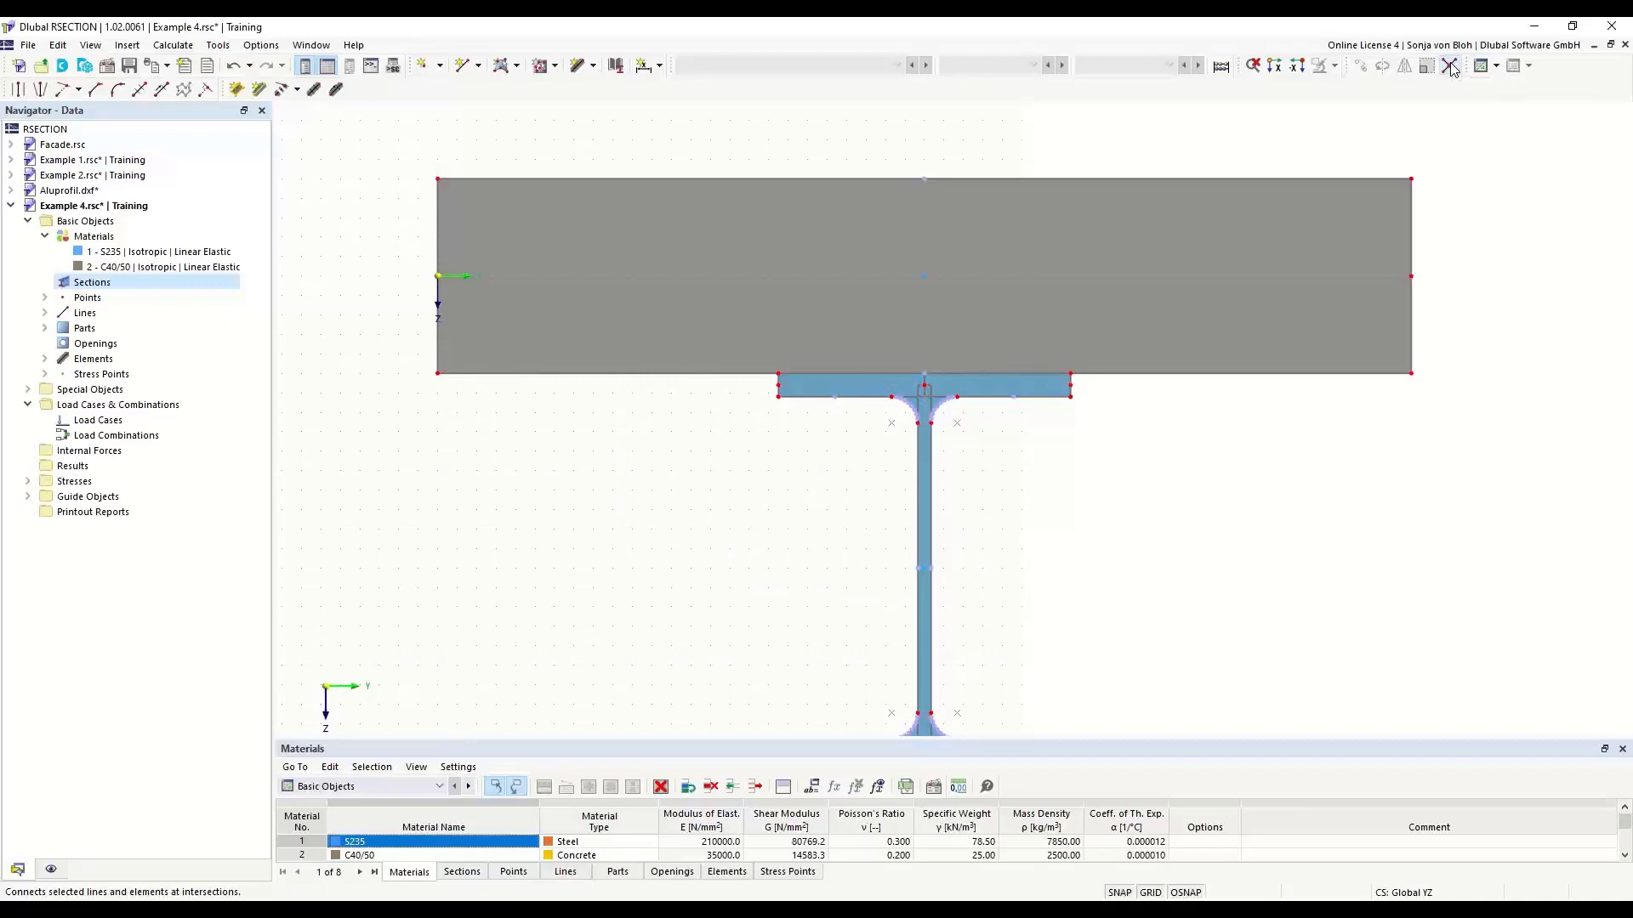
left_click_drag(351, 341, 1484, 389)
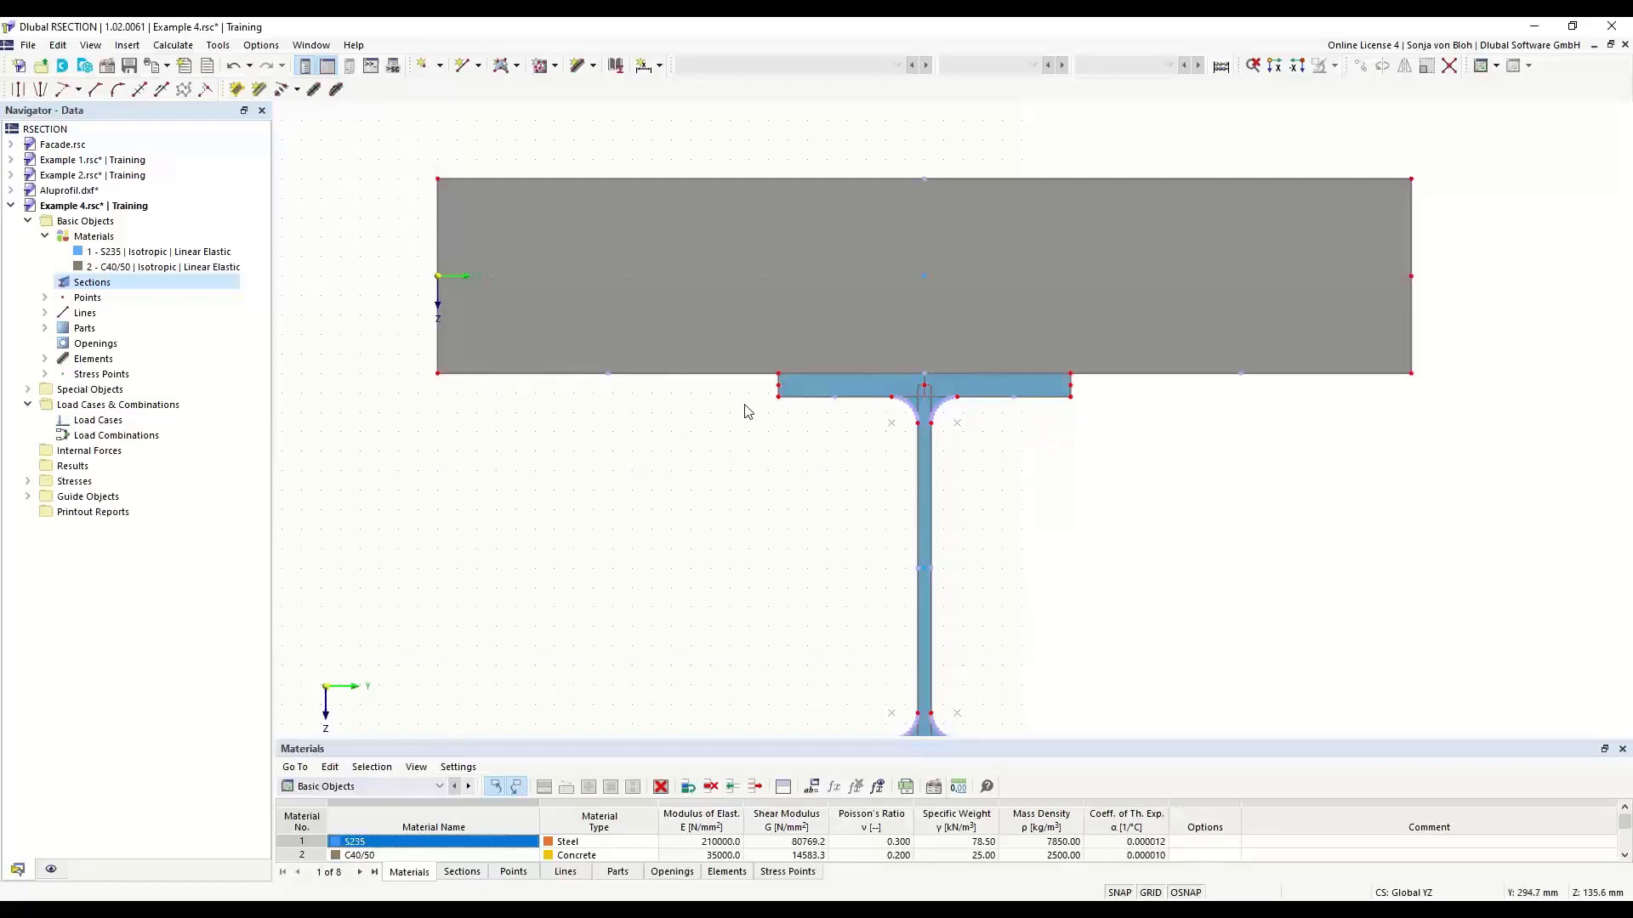
left_click(851, 376)
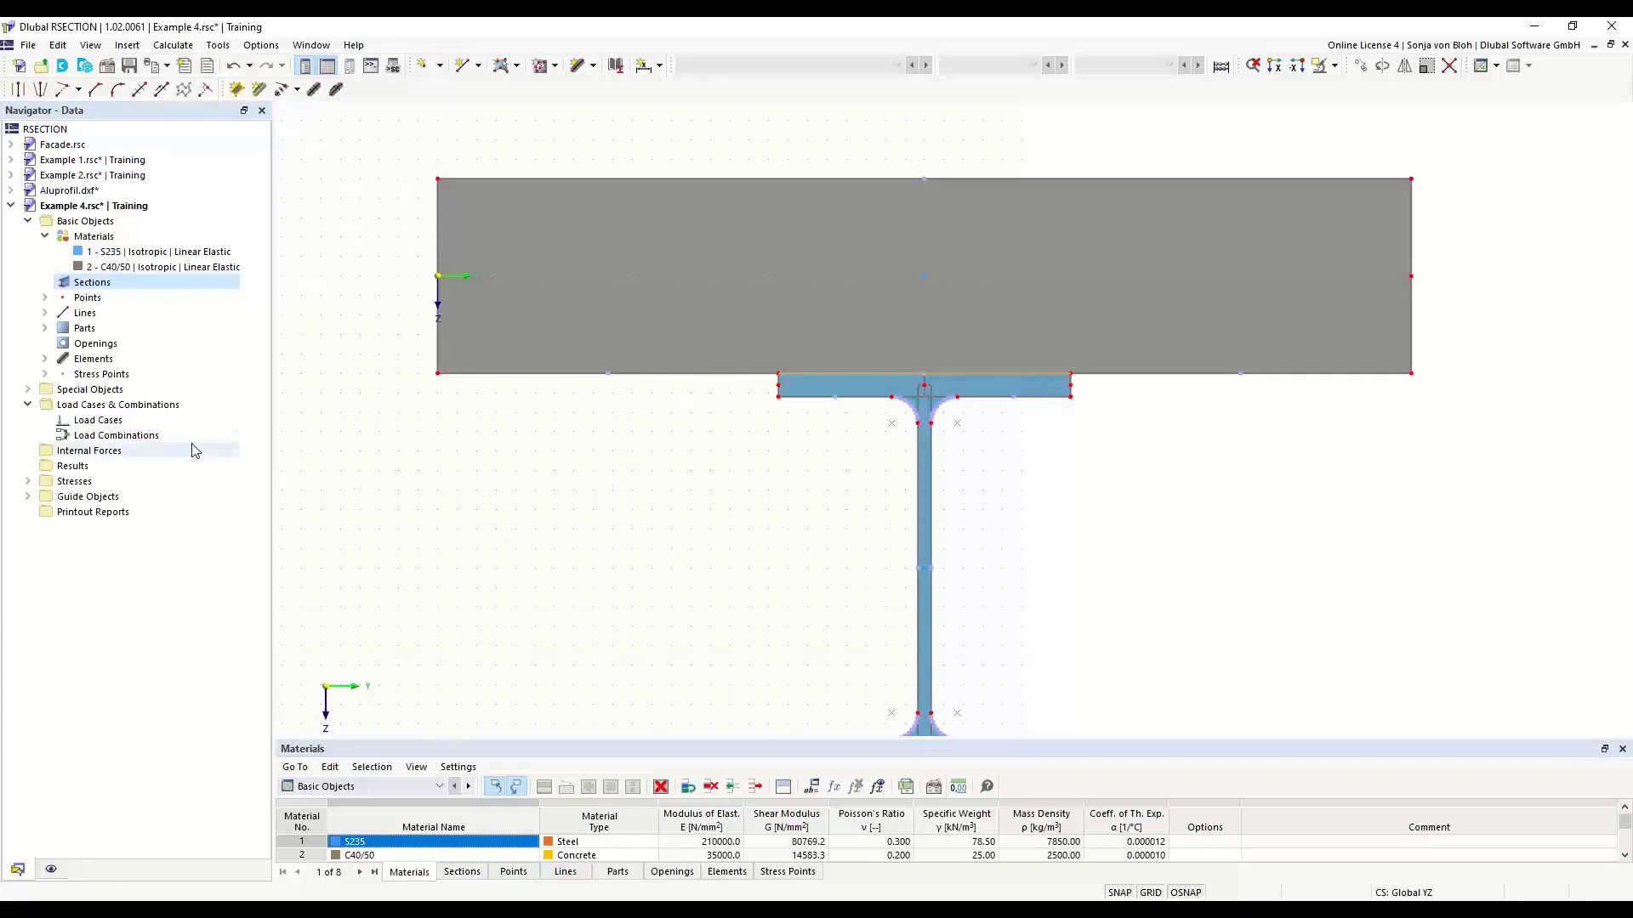
- Create a permanent load case named M
right_click(100, 422)
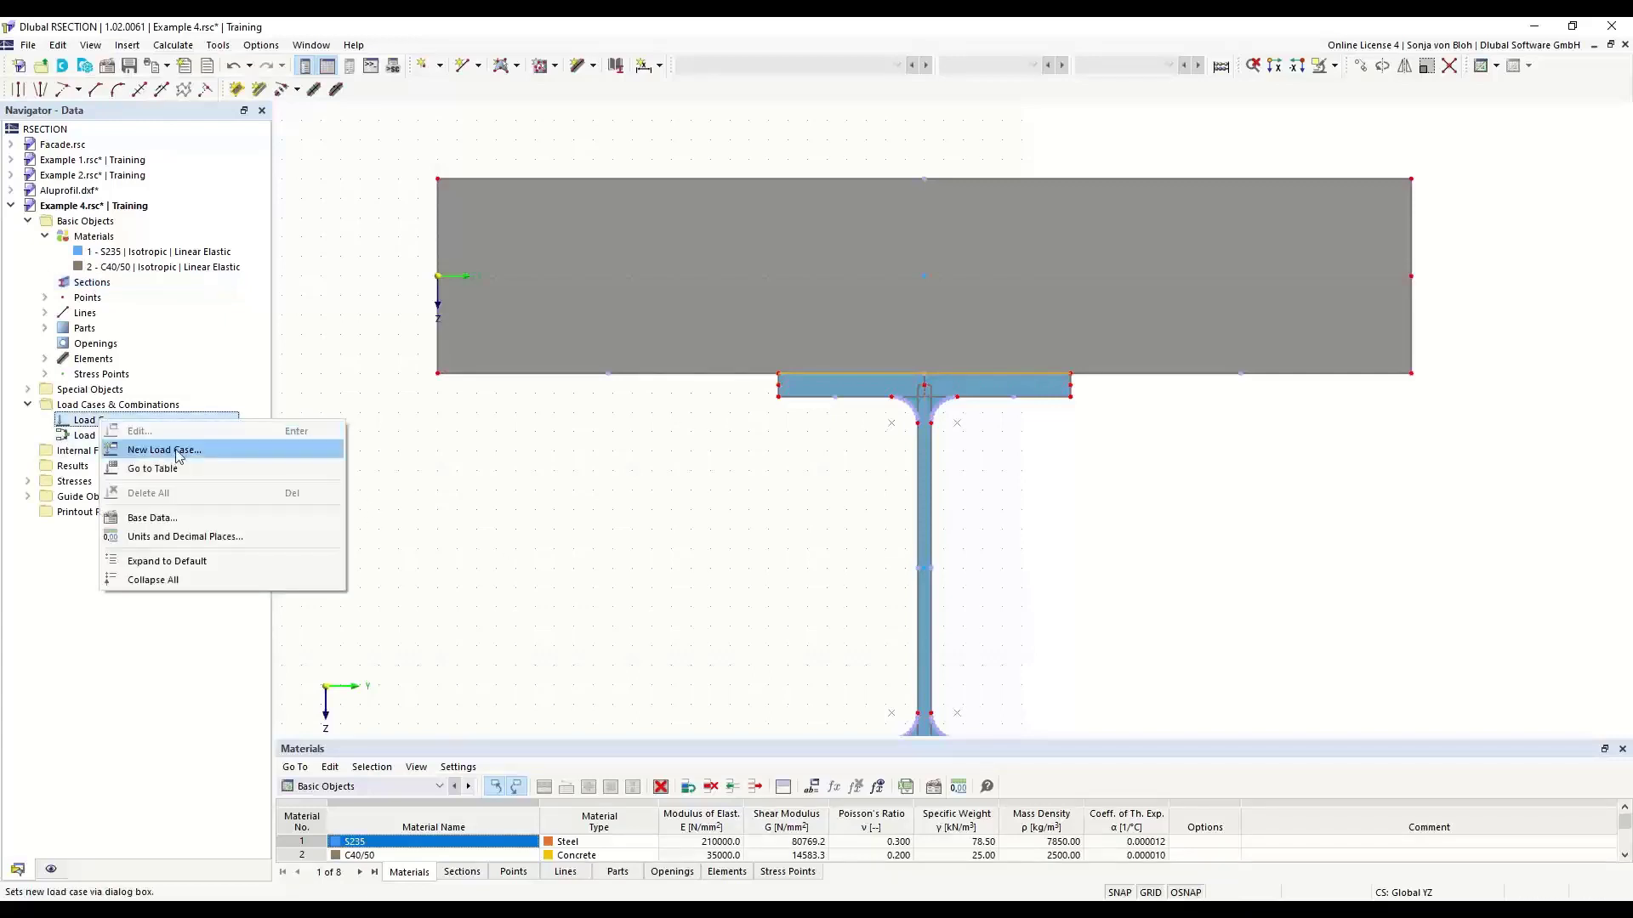
left_click(178, 451)
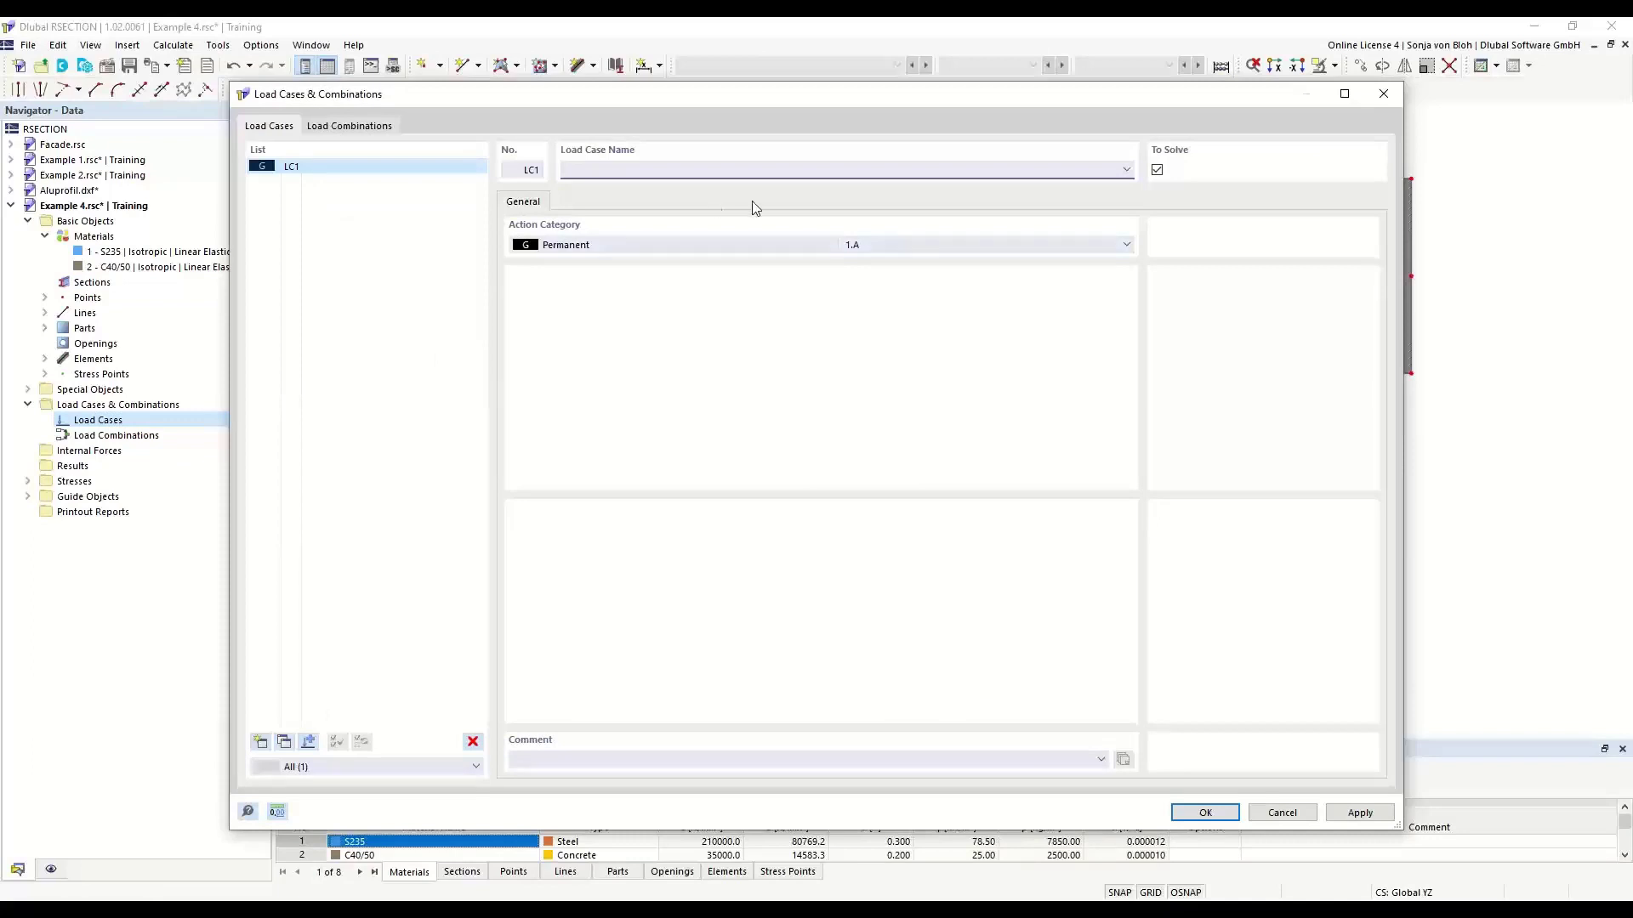
type("M")
left_click(1213, 815)
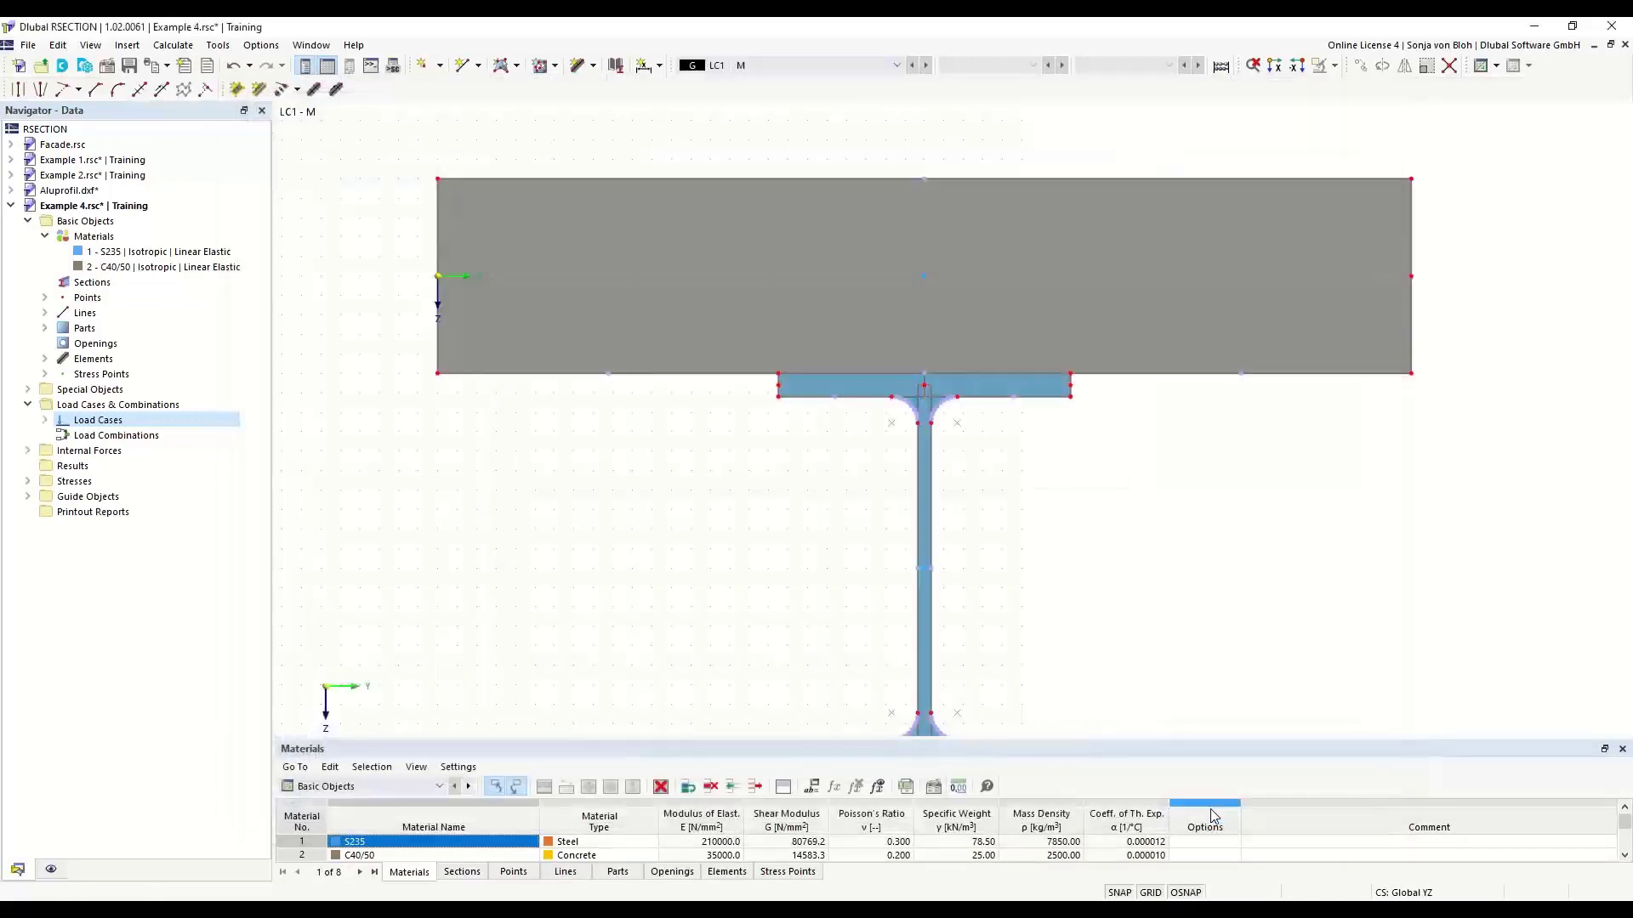
- Define internal forces for load case M with a bending moment My of 100 kNm
left_click(28, 451)
left_click(45, 466)
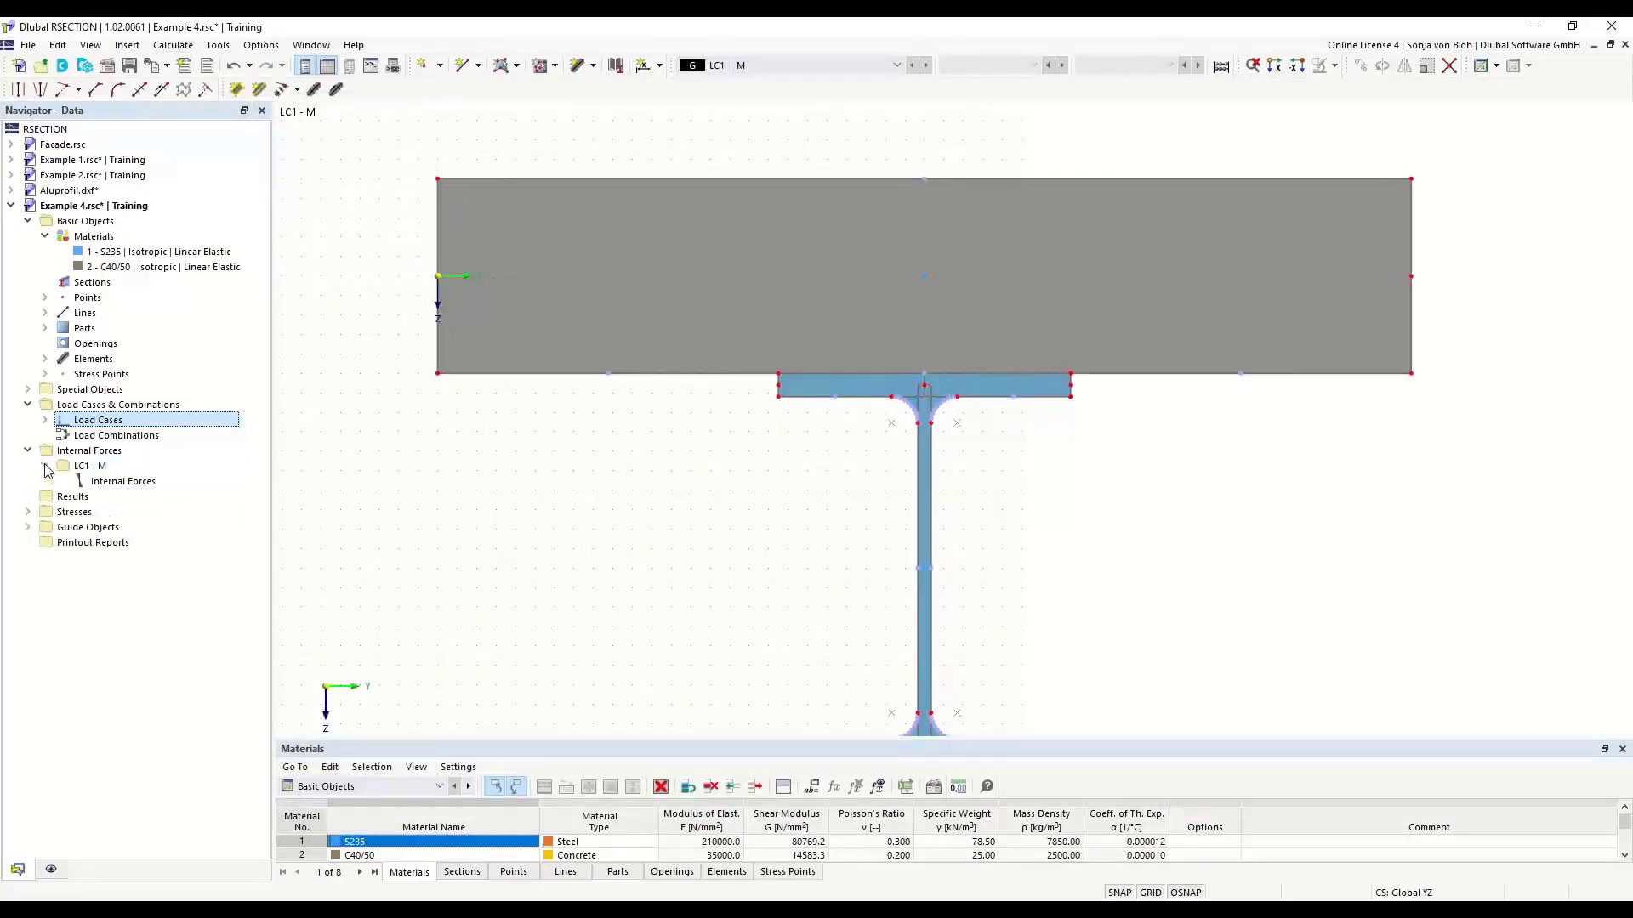
left_click(119, 482)
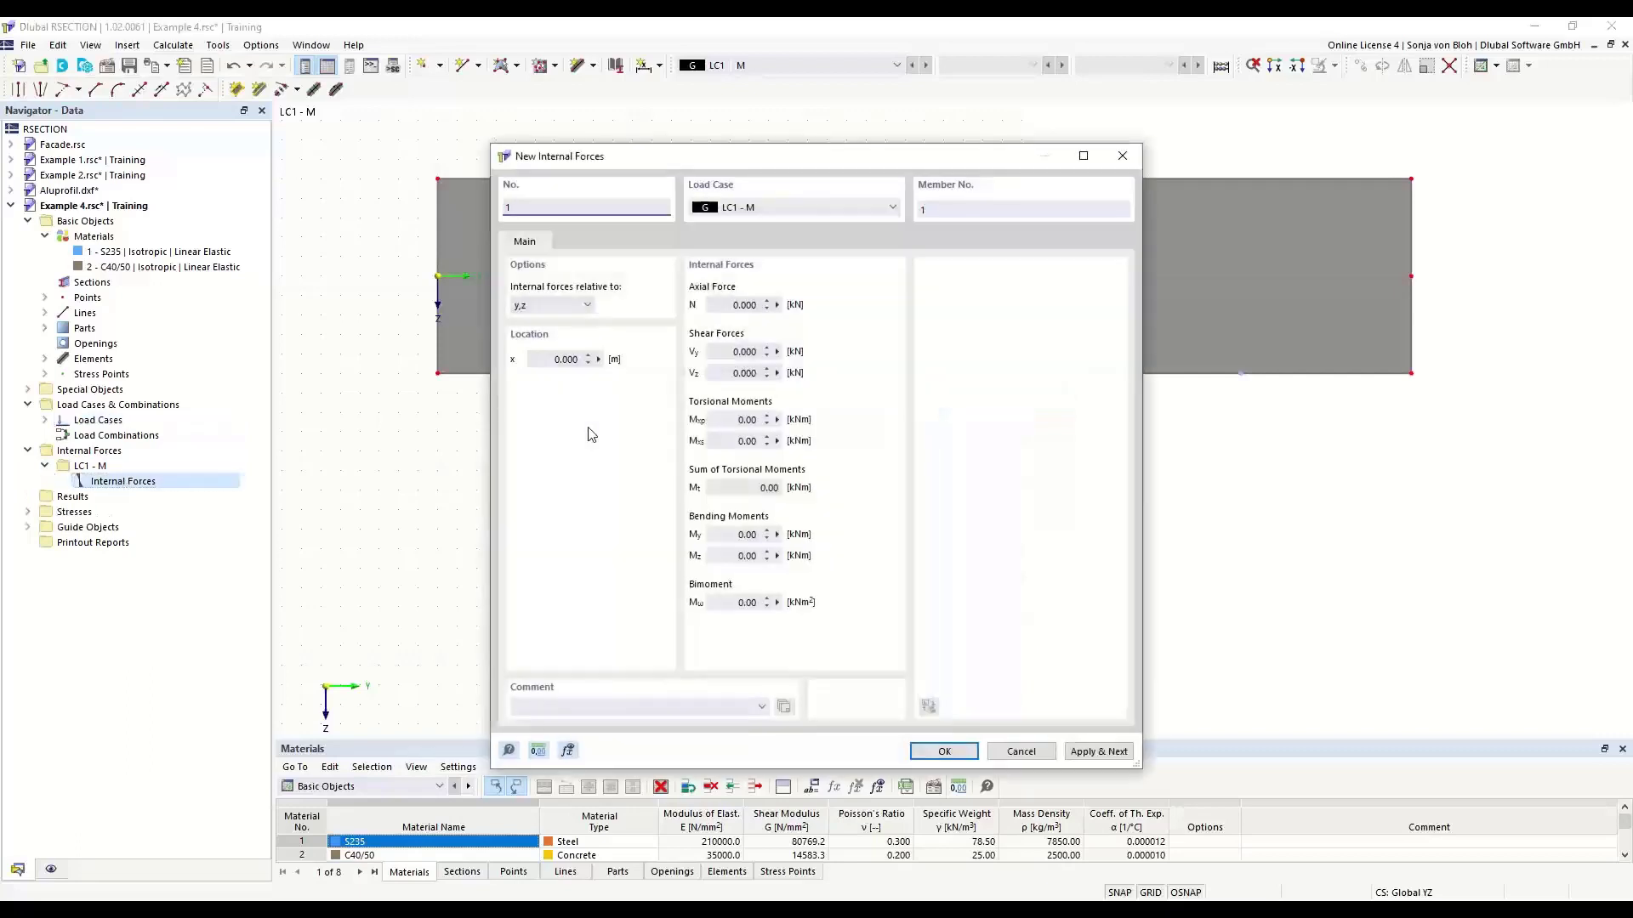
left_click(729, 537)
type("100")
left_click(944, 752)
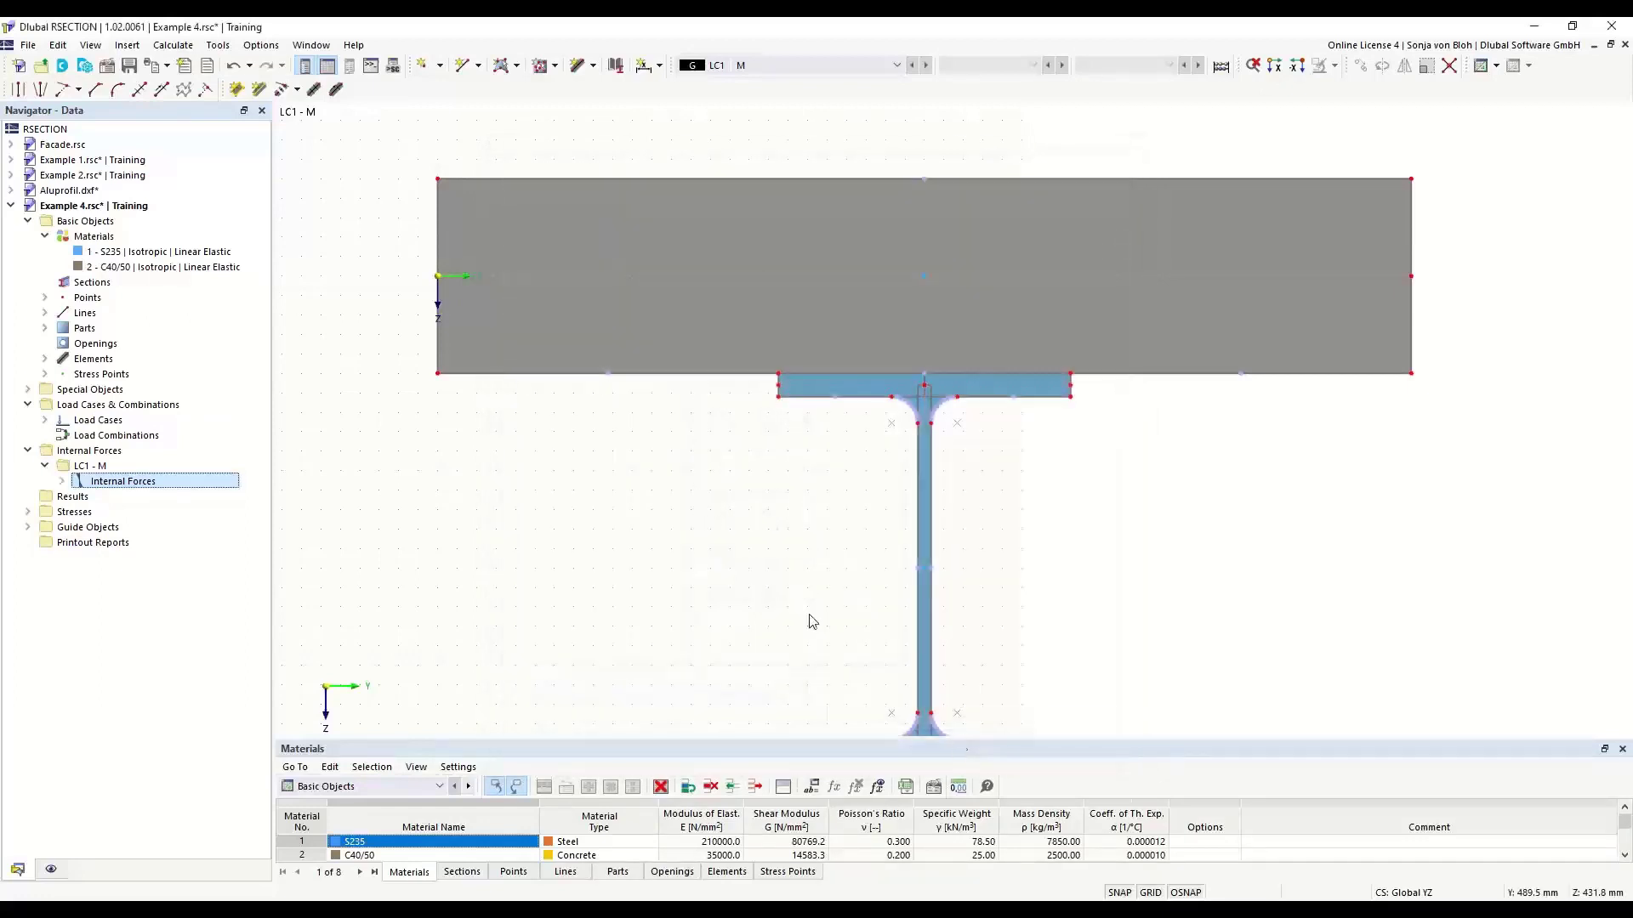
- Calculate all results for the composite section
scroll(583, 317, "down", 3)
left_click(173, 45)
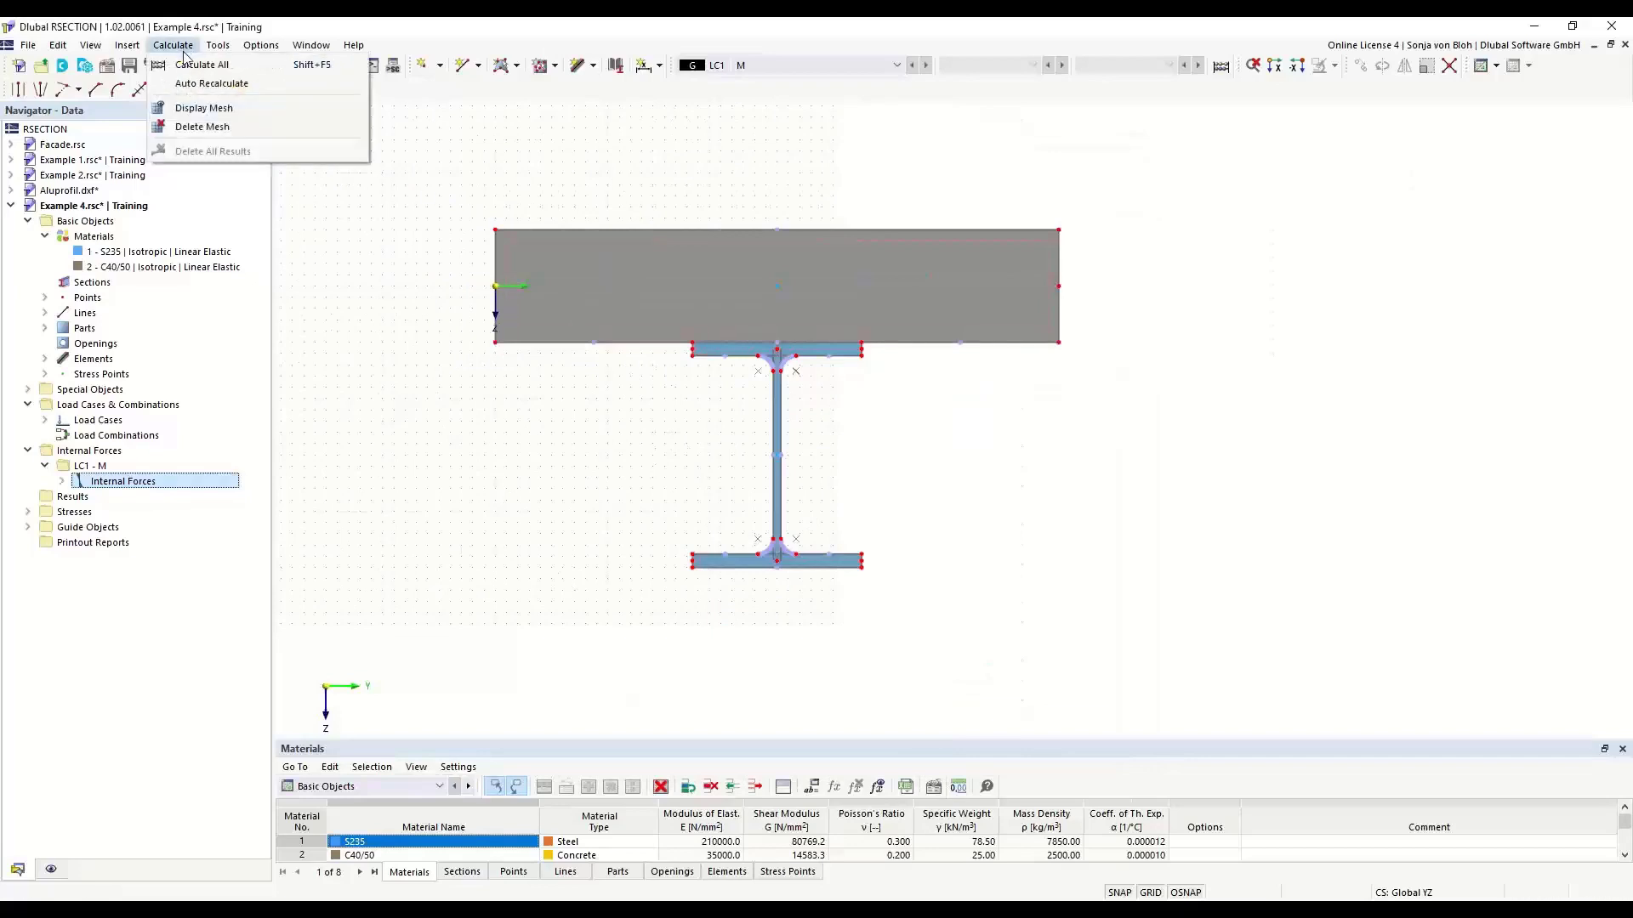
left_click(187, 66)
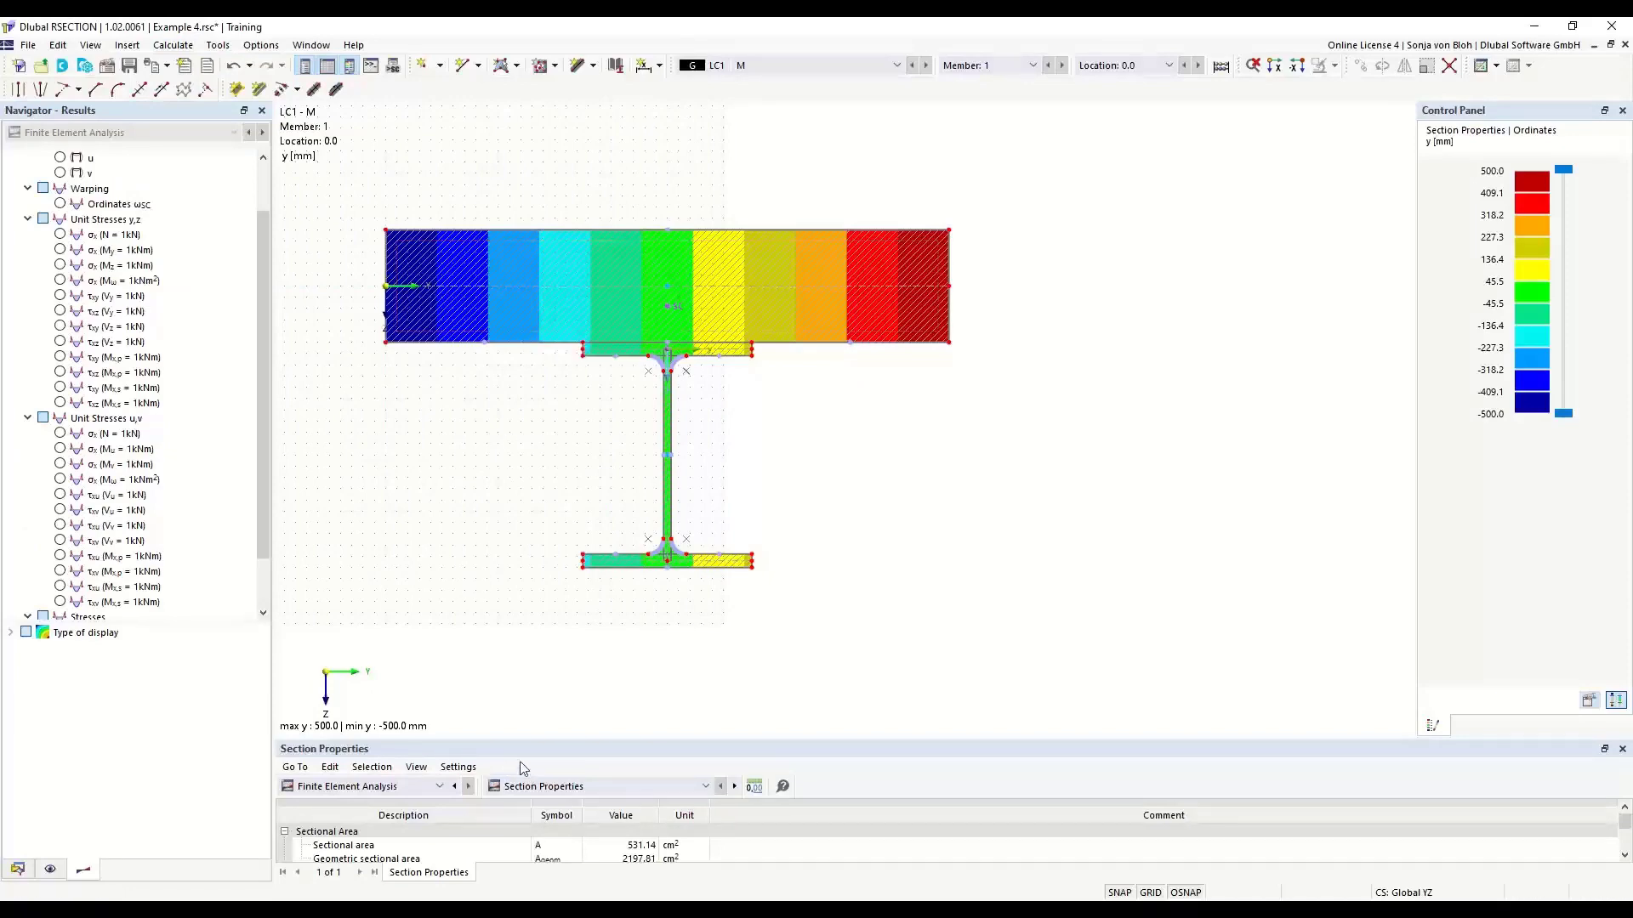
- Enlarge the section properties table to examine the sectional area and geometric sectional area, and save Example 4
left_click_drag(524, 741, 558, 551)
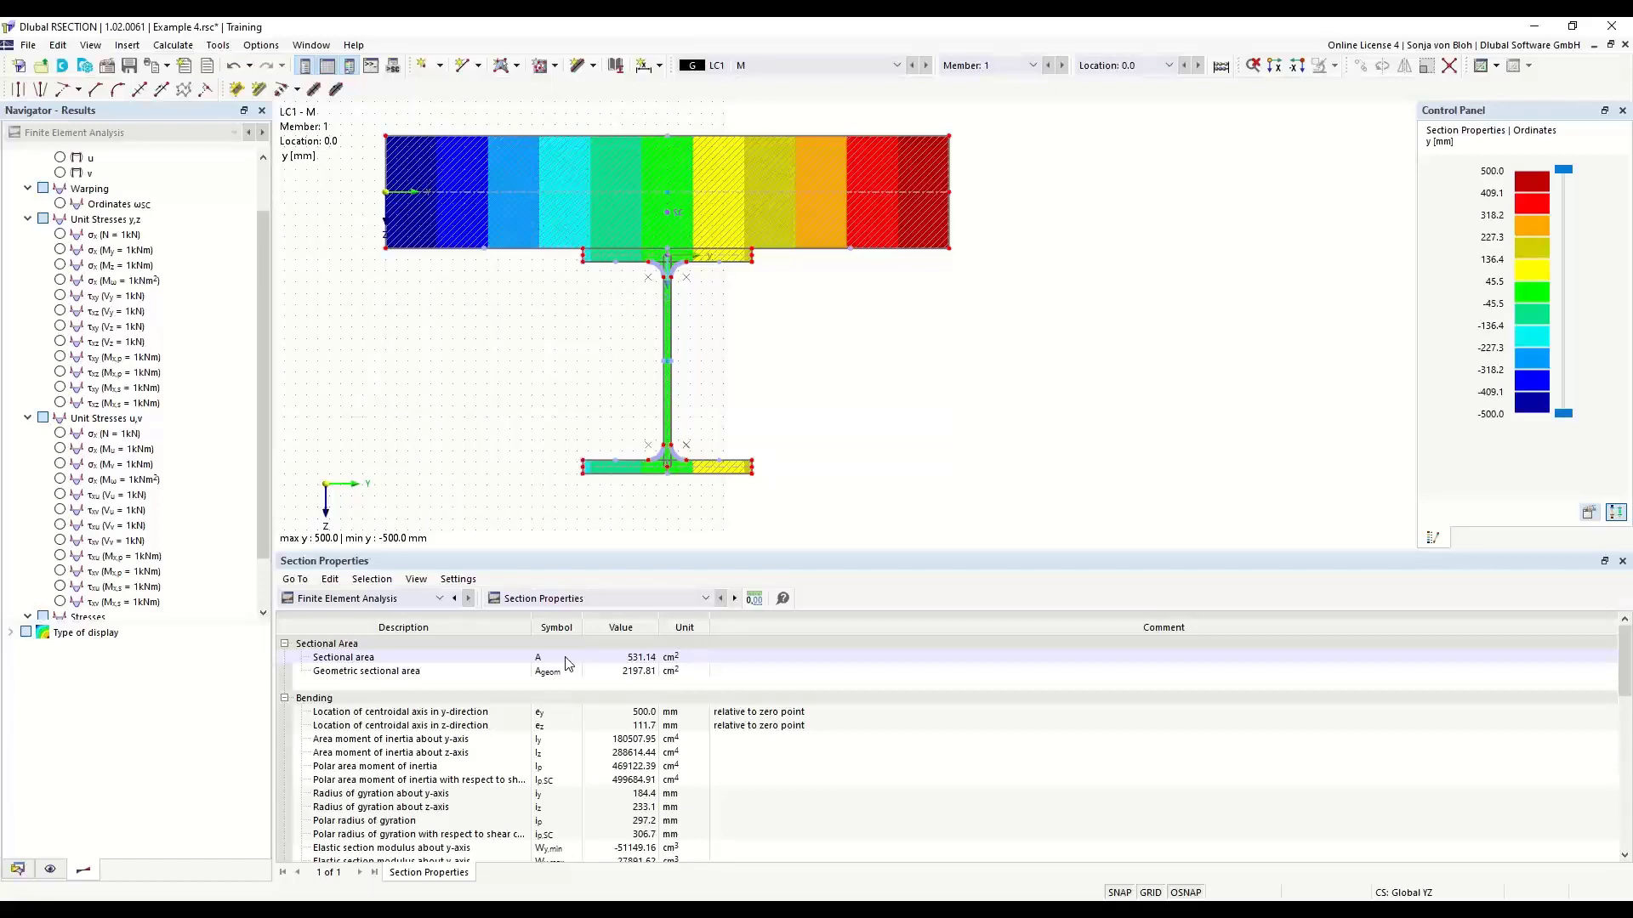
left_click(17, 868)
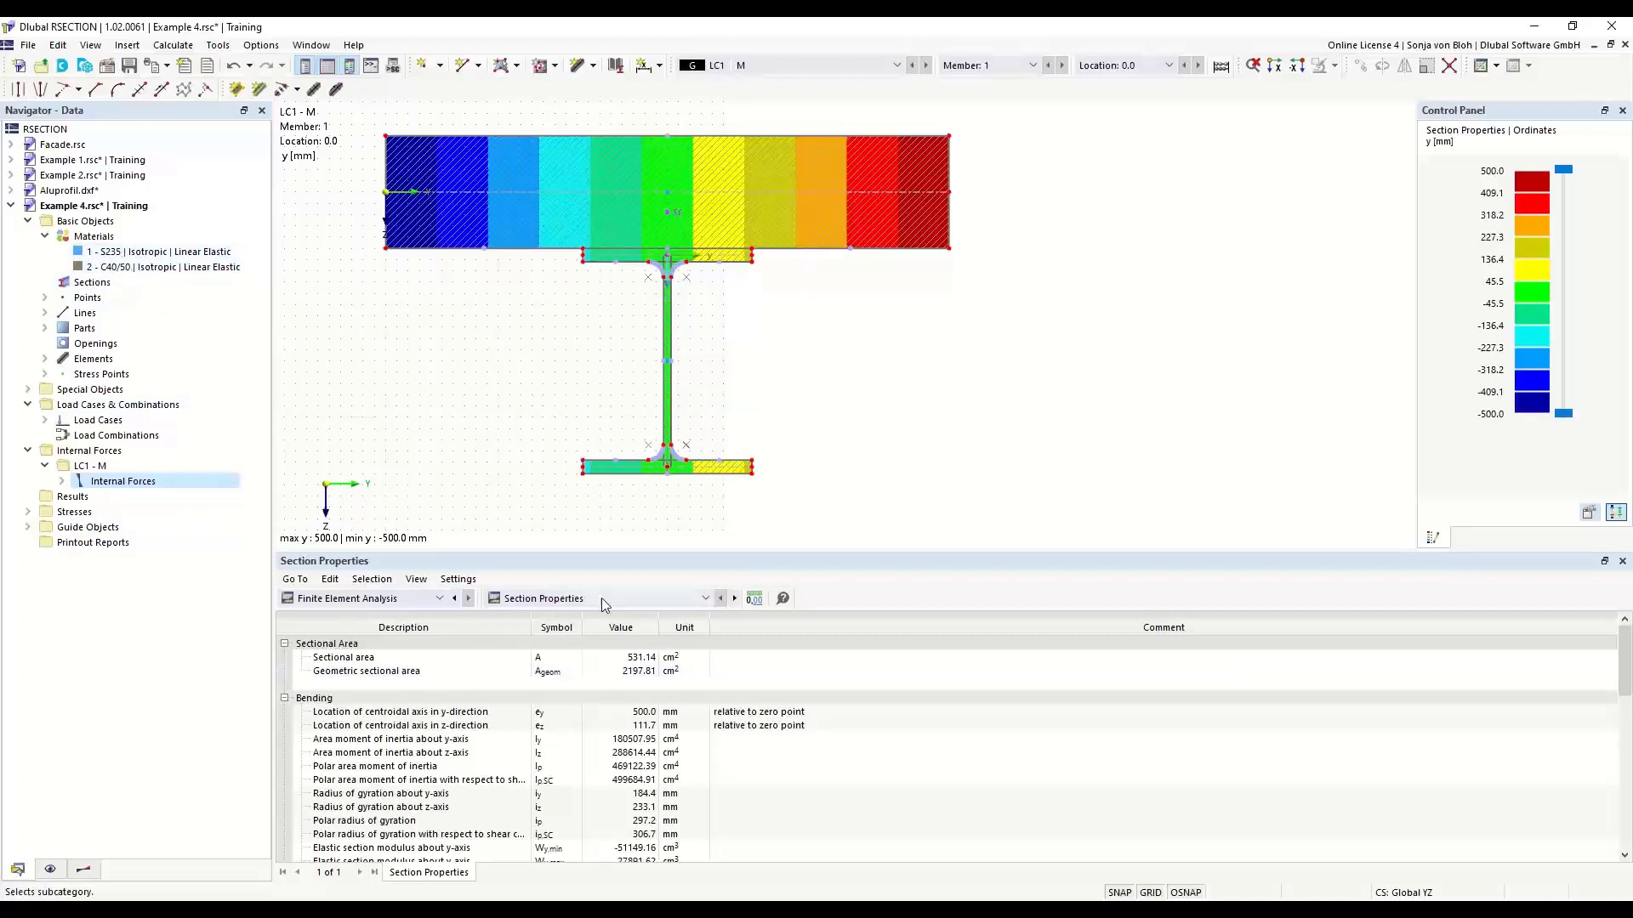
left_click(557, 672)
left_click(130, 68)
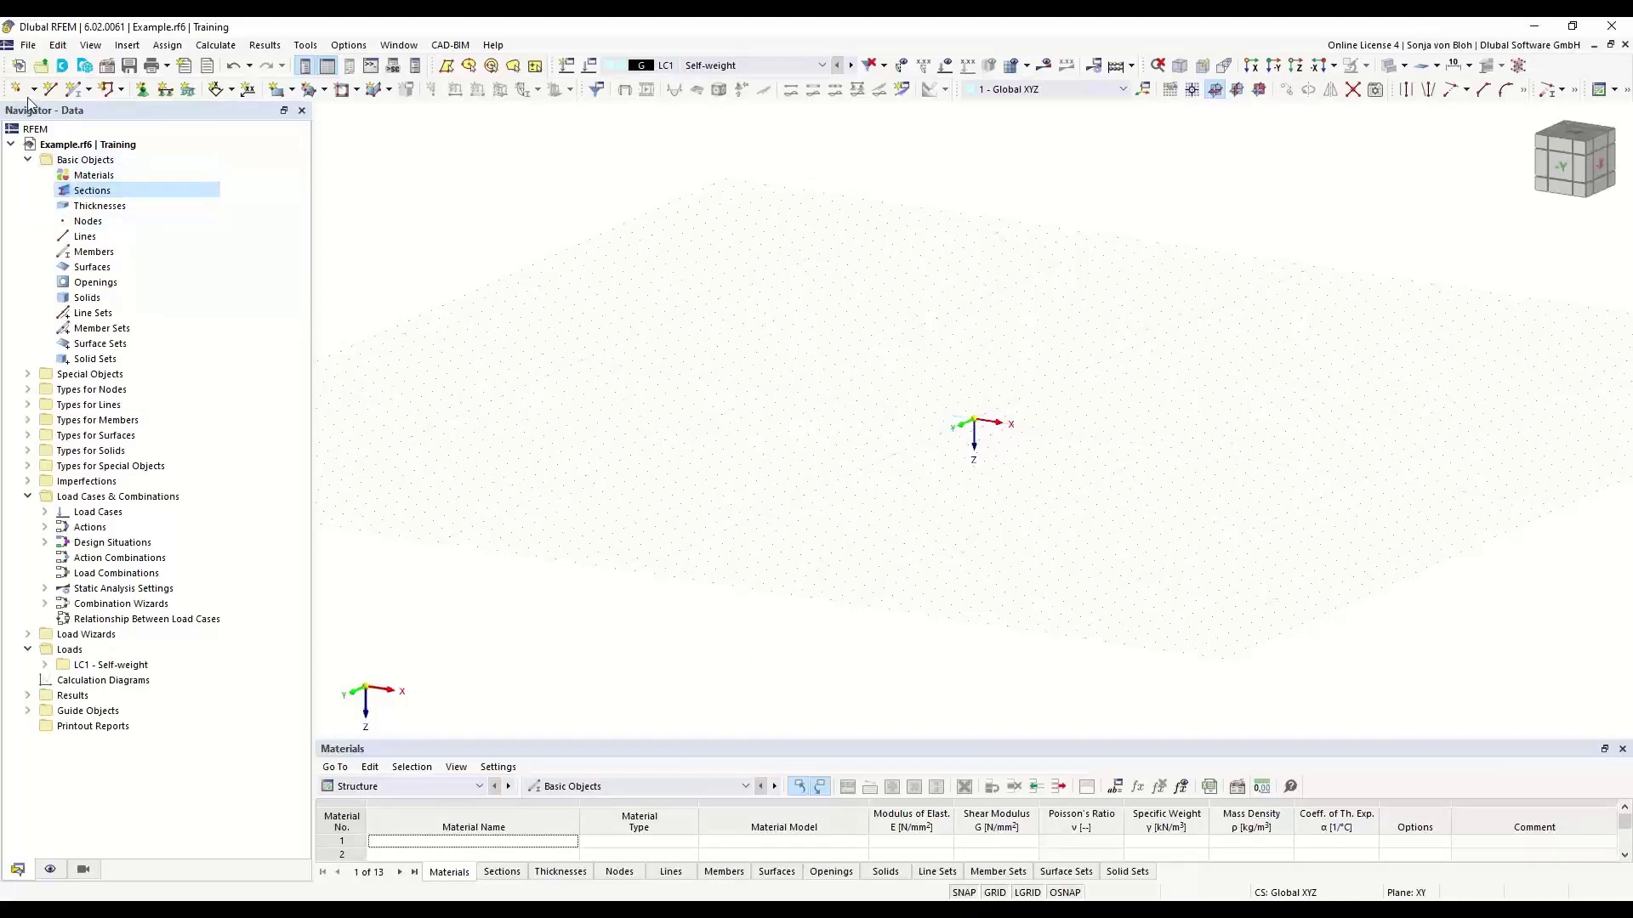
- Switch to RFEM, create a new section and import Example 4.rsc from RSECTION
right_click(106, 193)
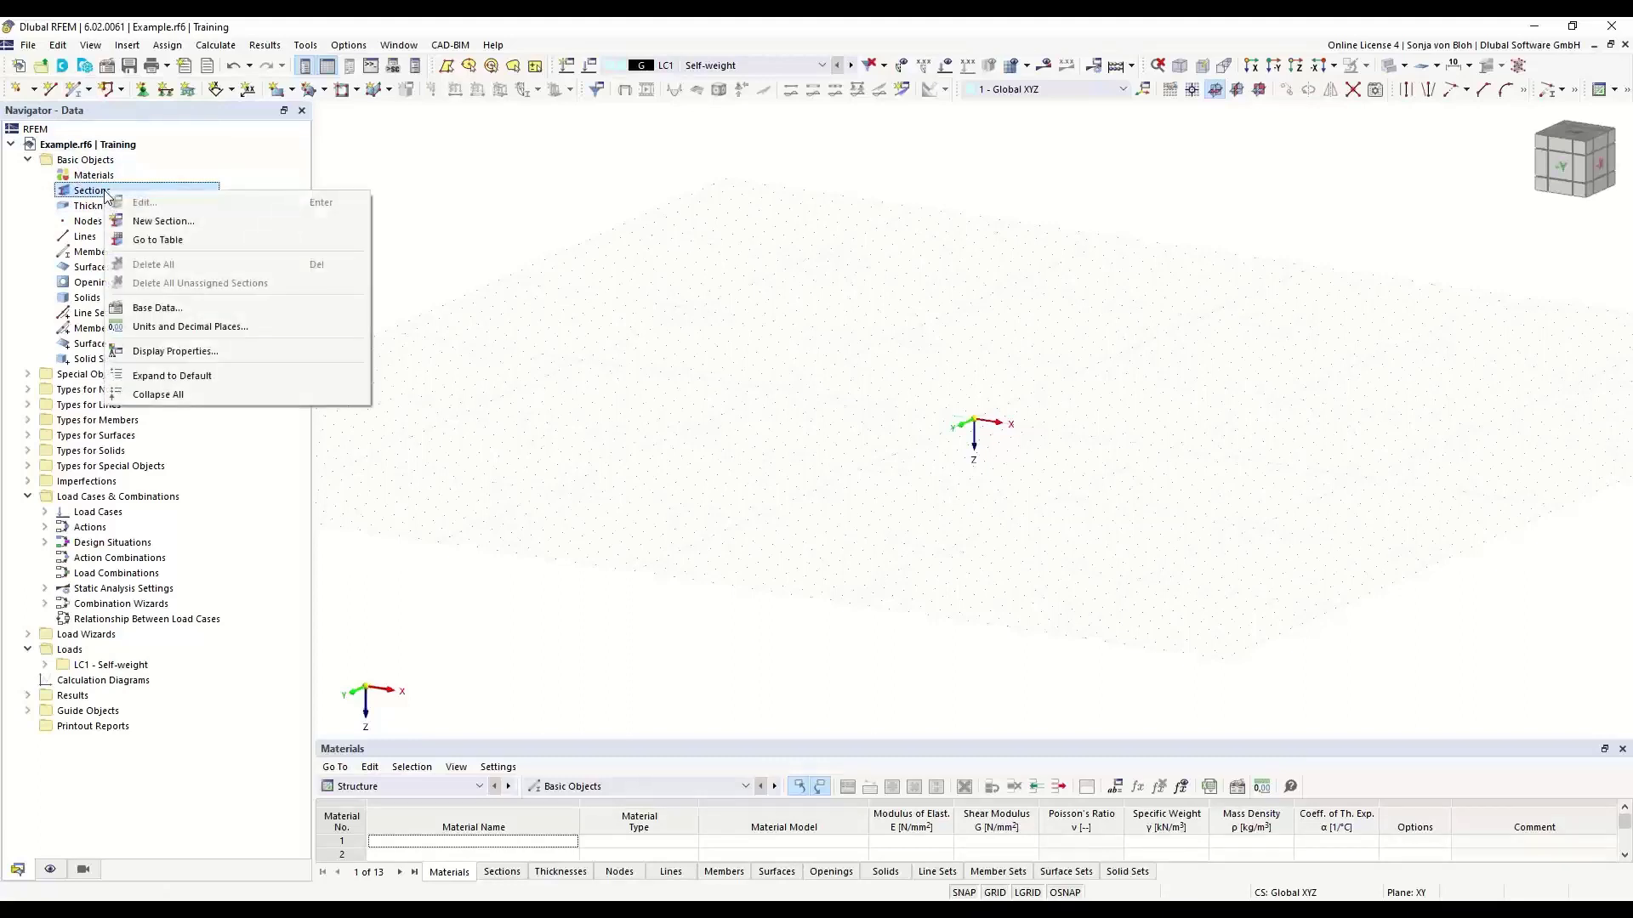
left_click(161, 221)
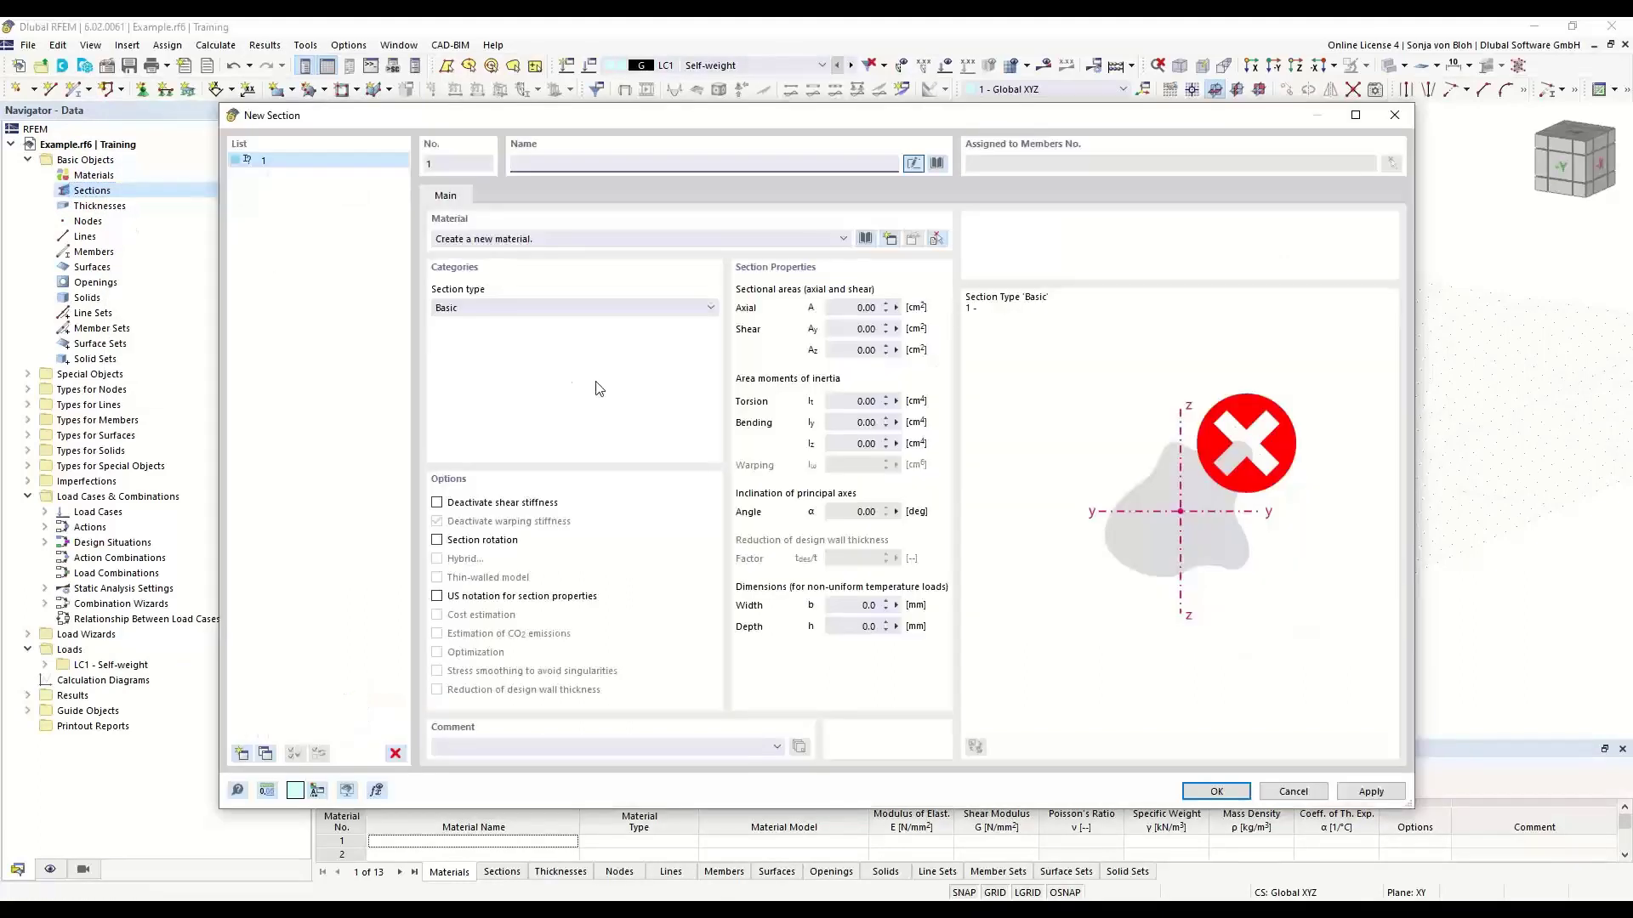
left_click(937, 165)
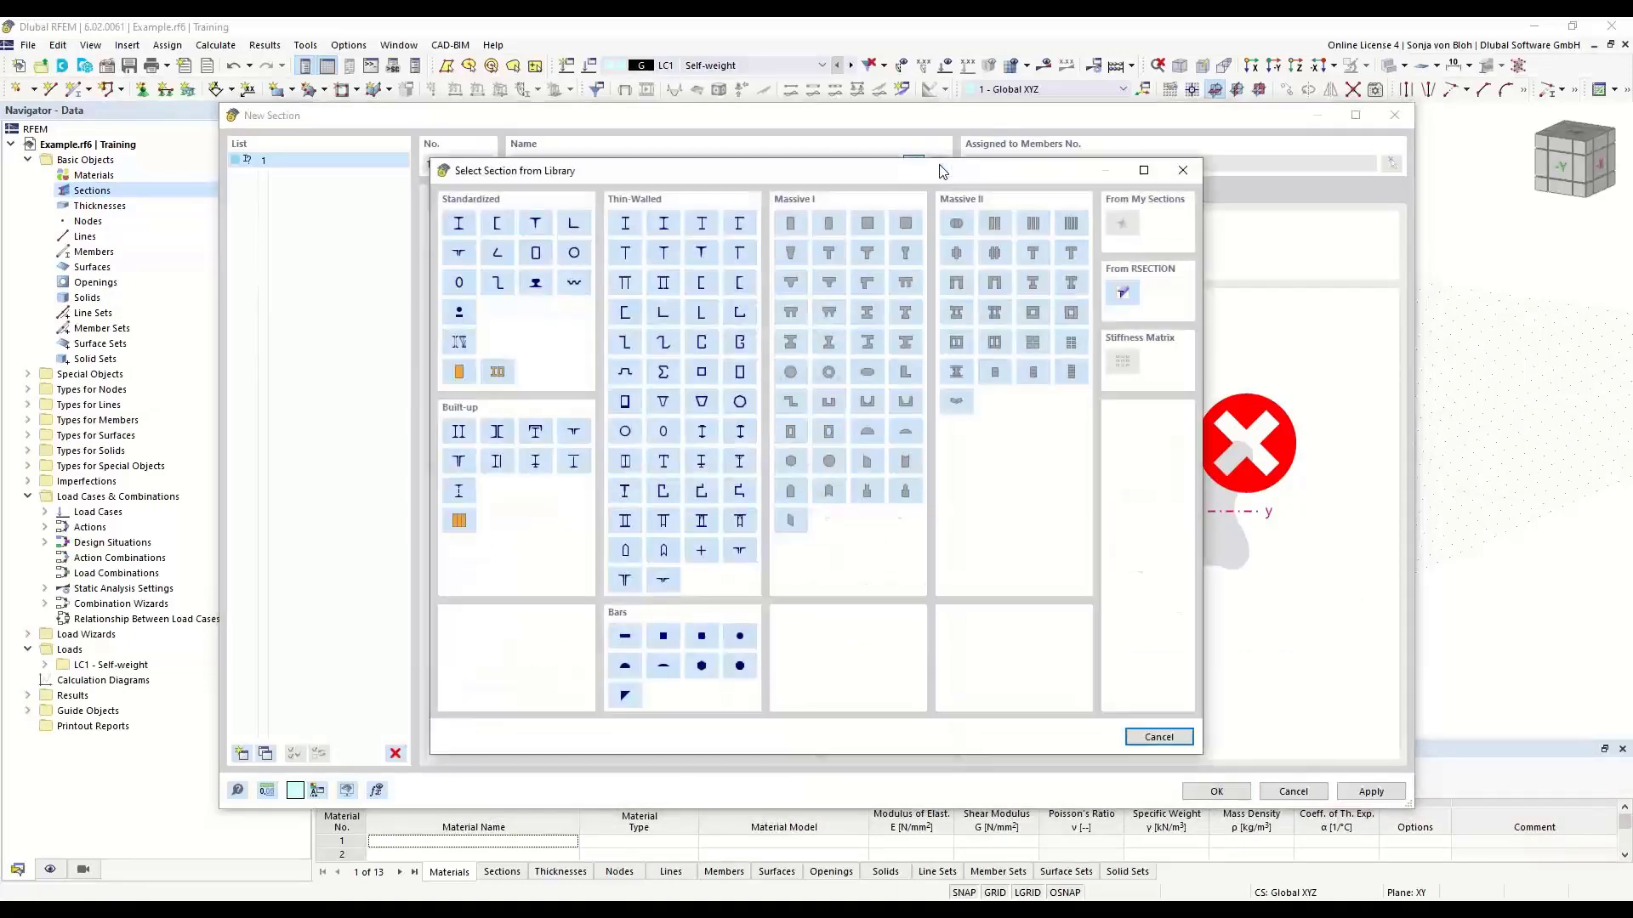
left_click(1122, 293)
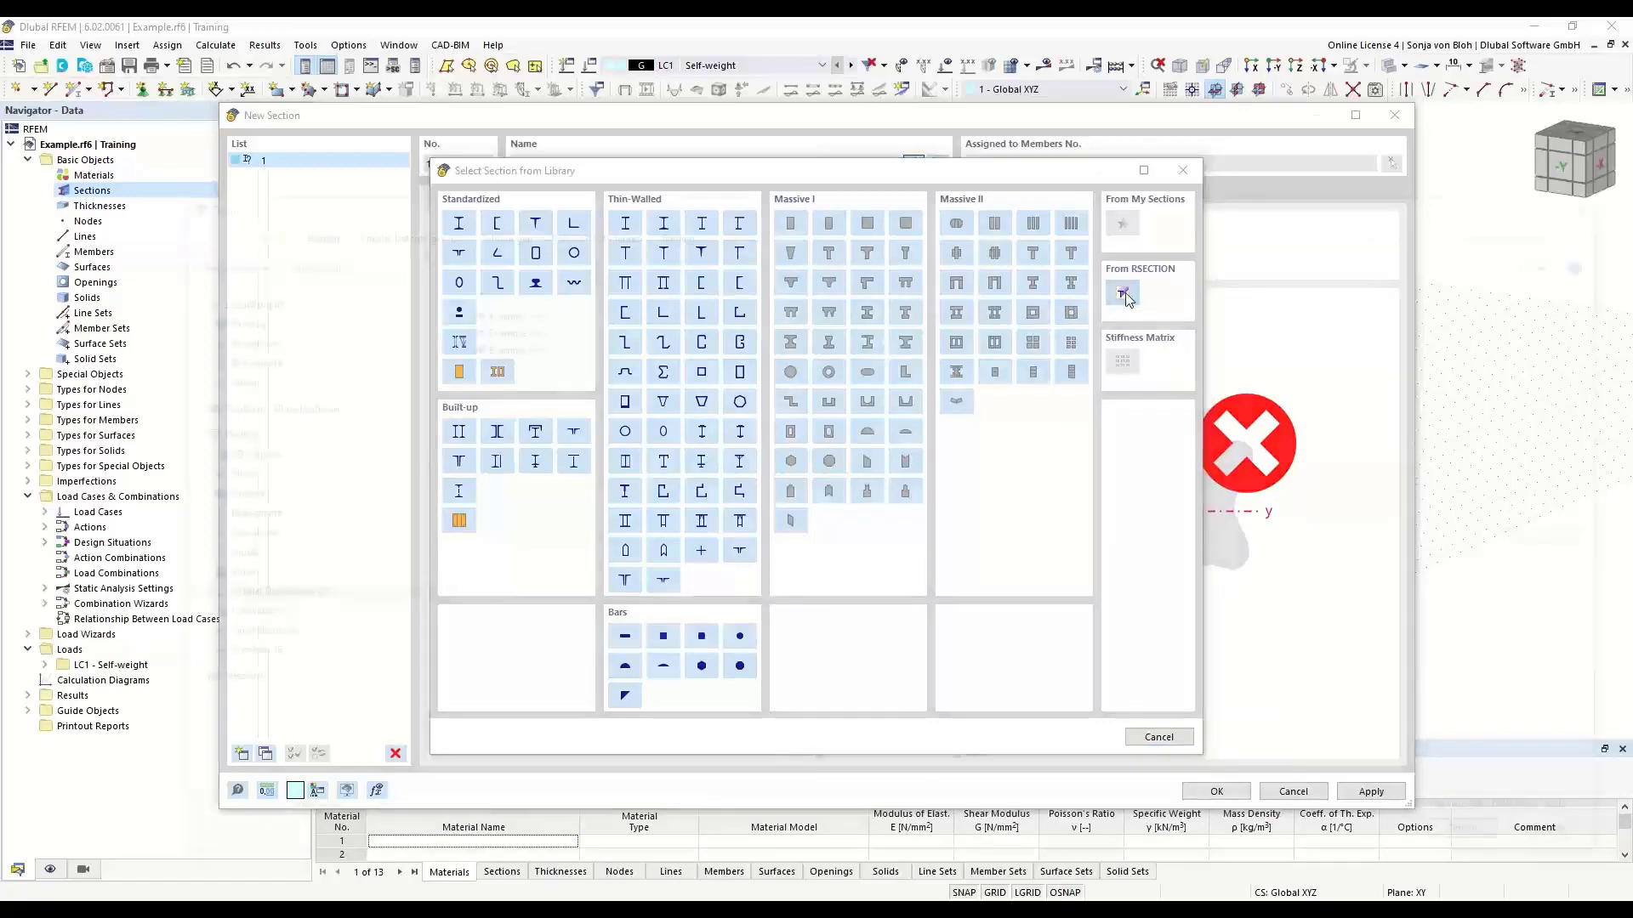
left_click(490, 344)
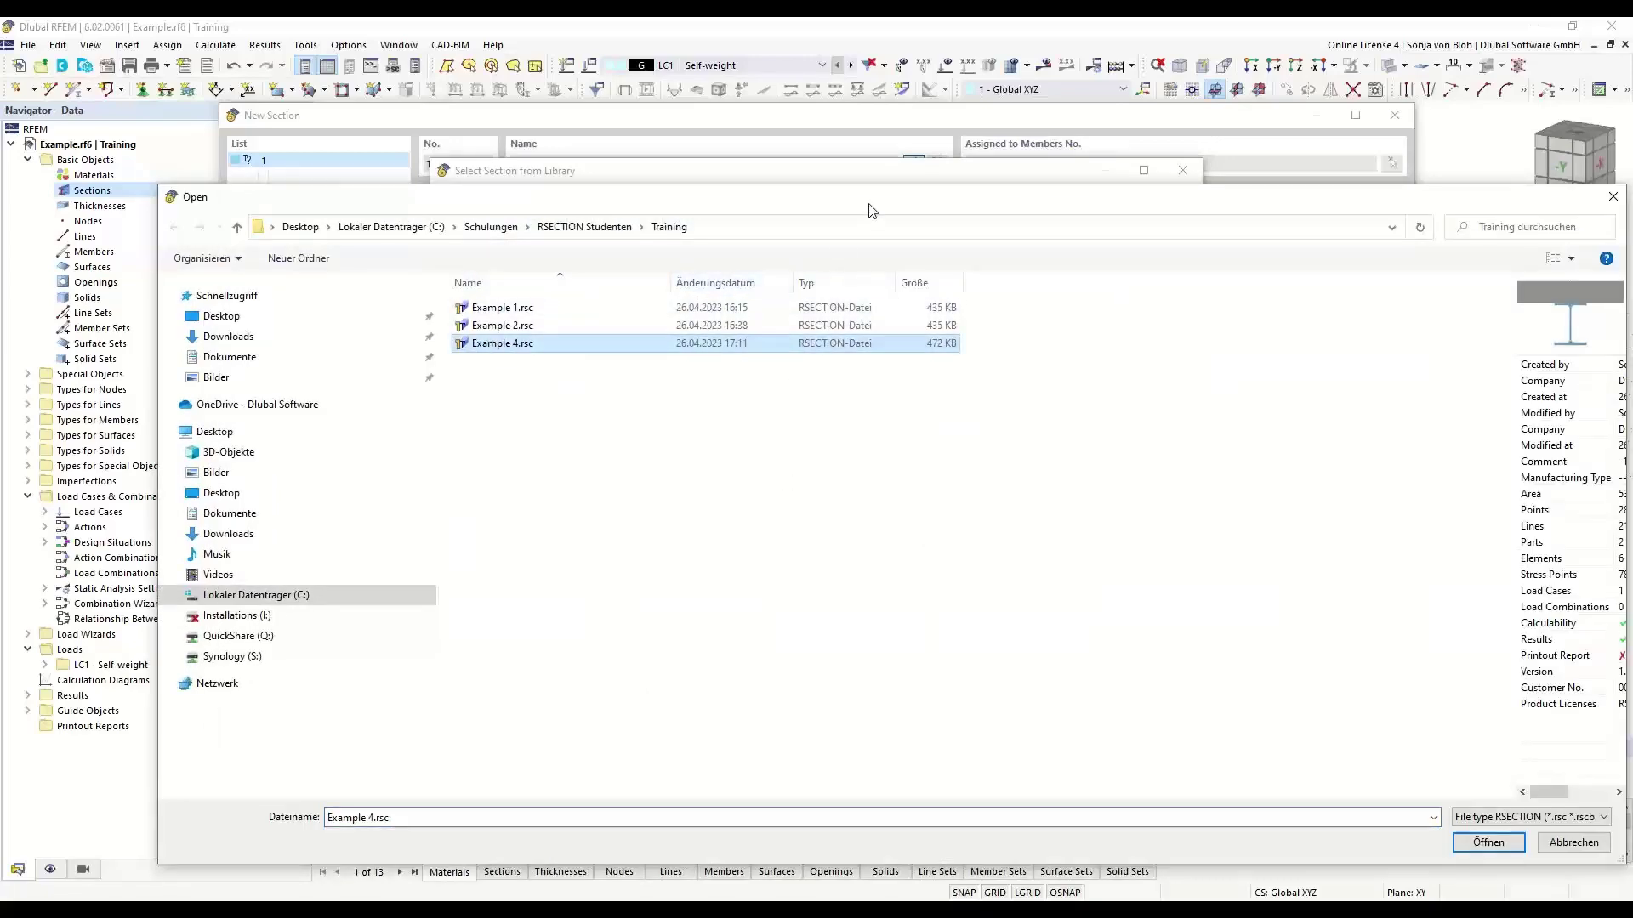
left_click_drag(871, 212, 719, 157)
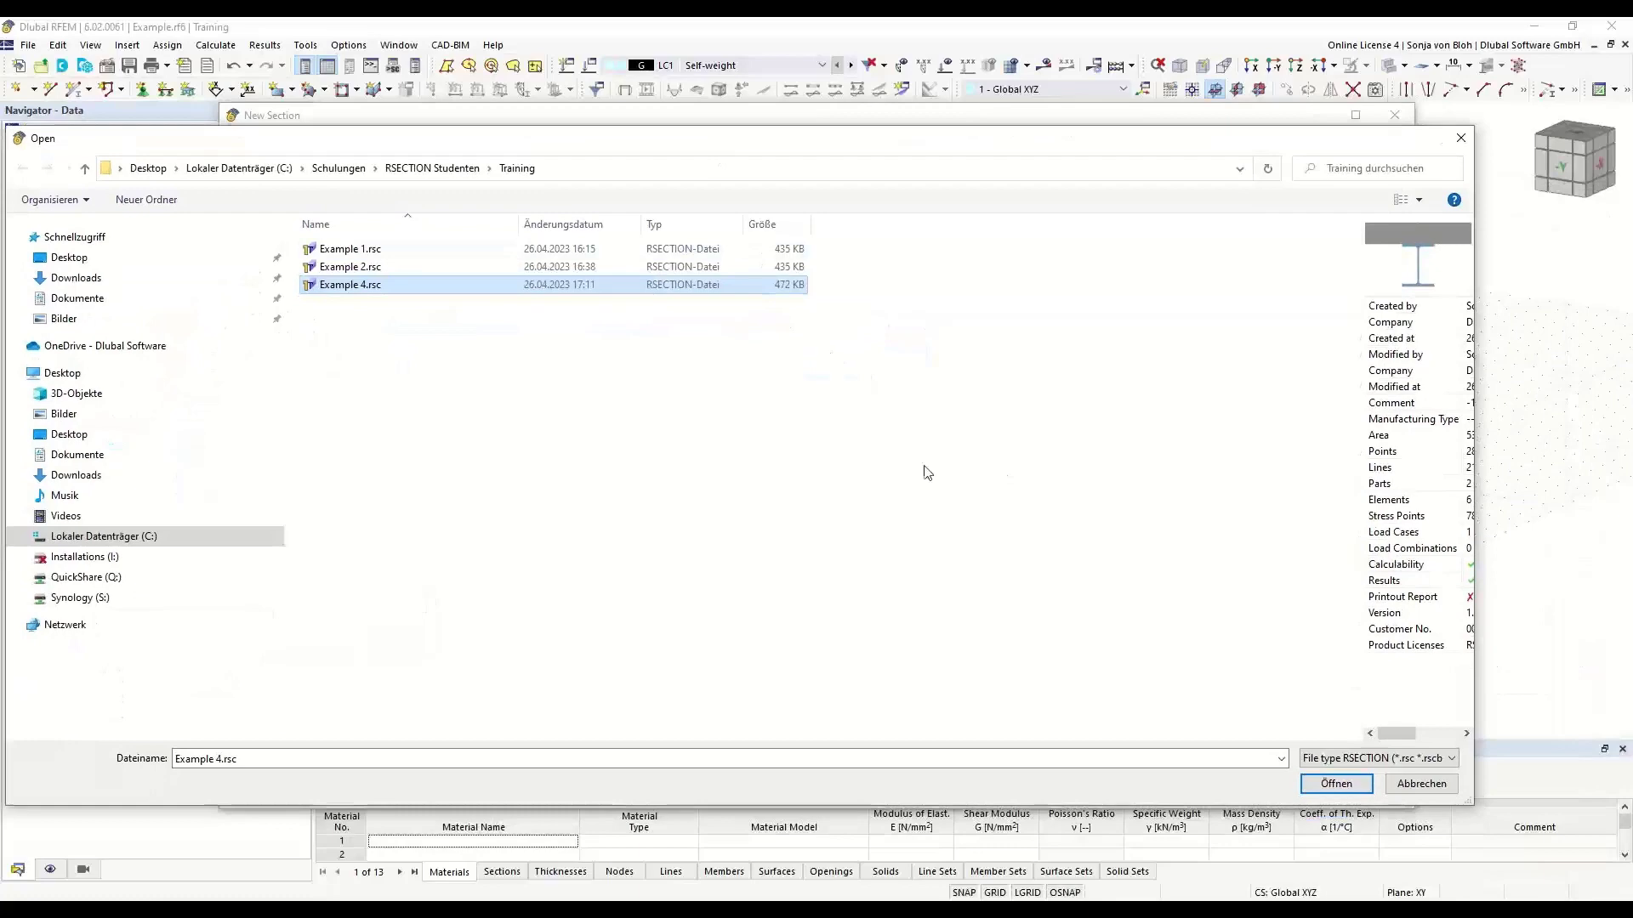
left_click(1355, 786)
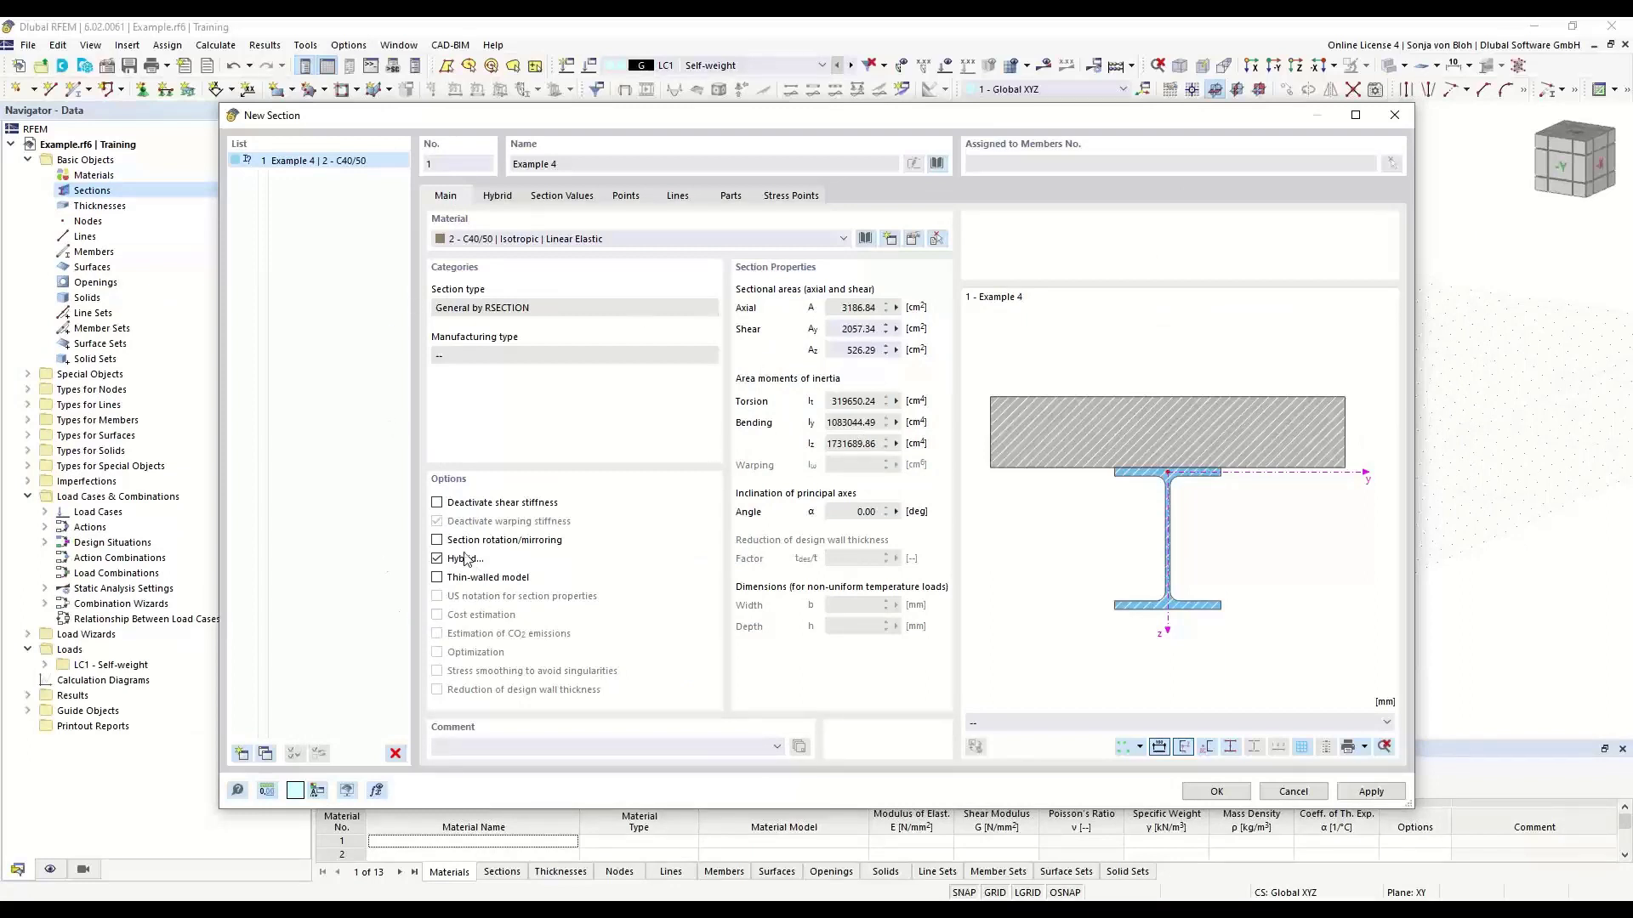
- Show the imported section's hybrid material assignment and assign C40/50 to both part 2 and part 1
left_click(435, 558)
left_click(504, 200)
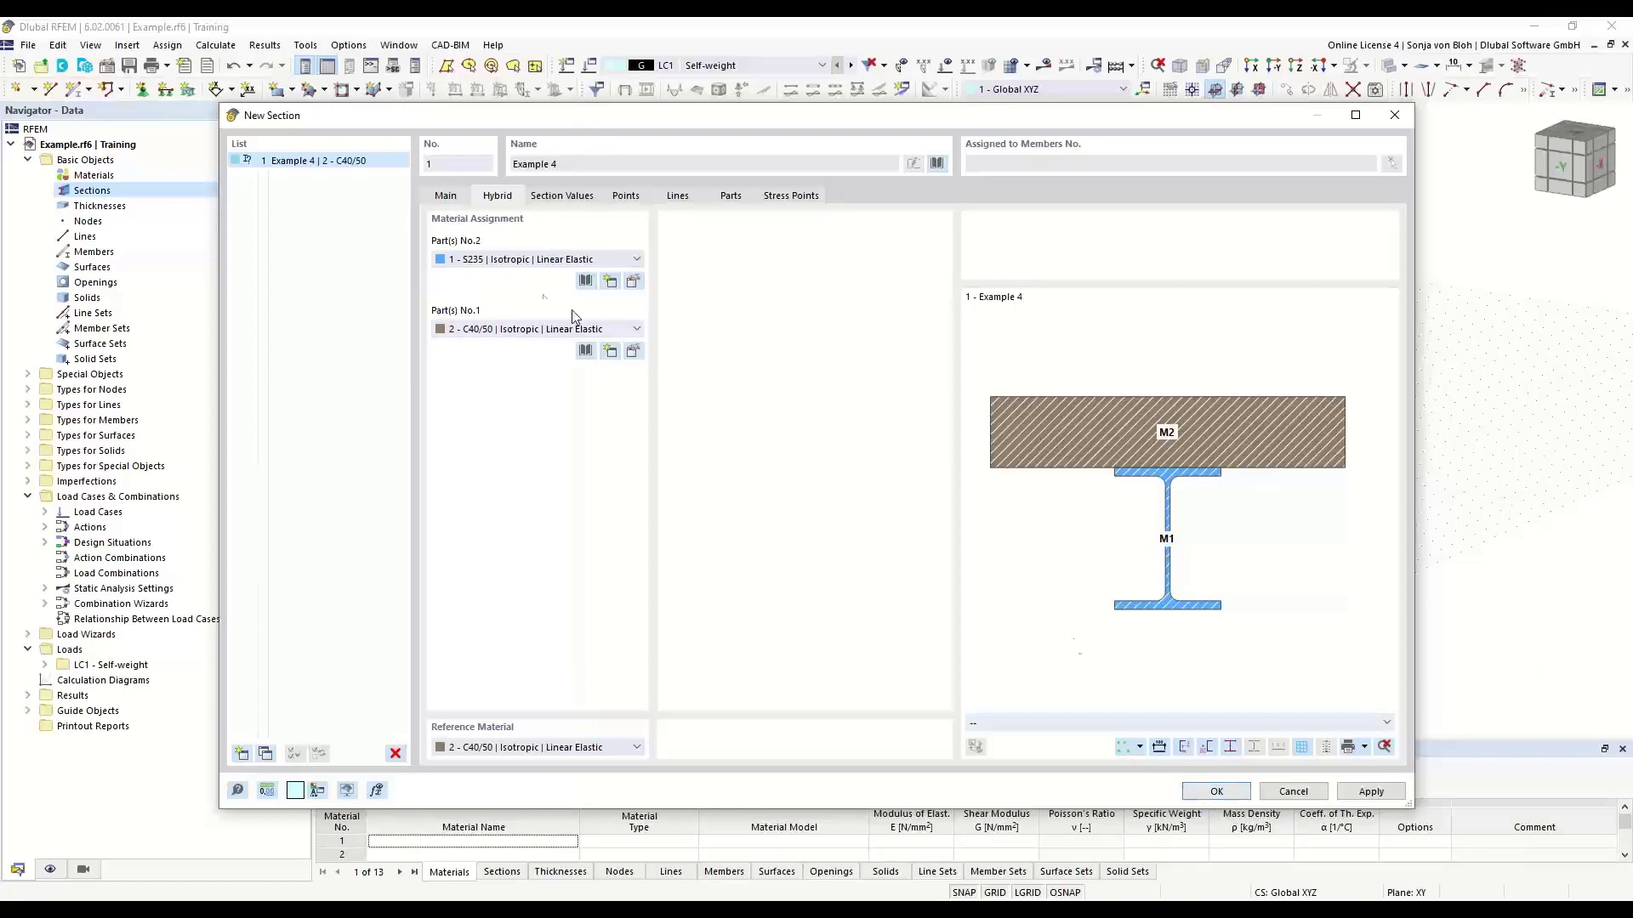
left_click(637, 260)
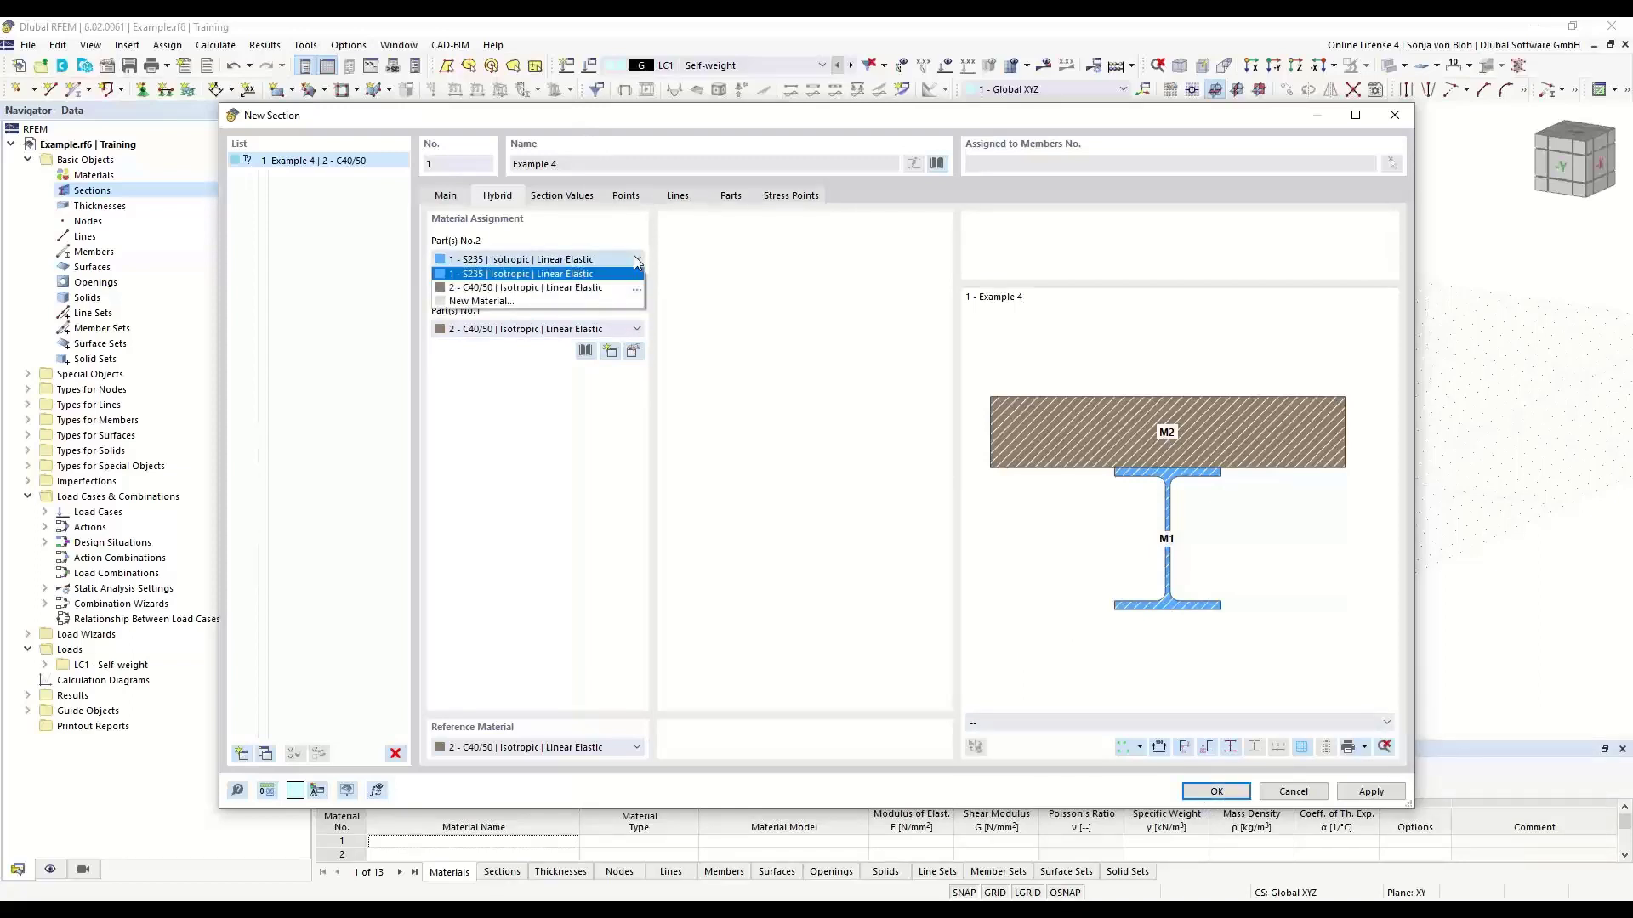
left_click(595, 274)
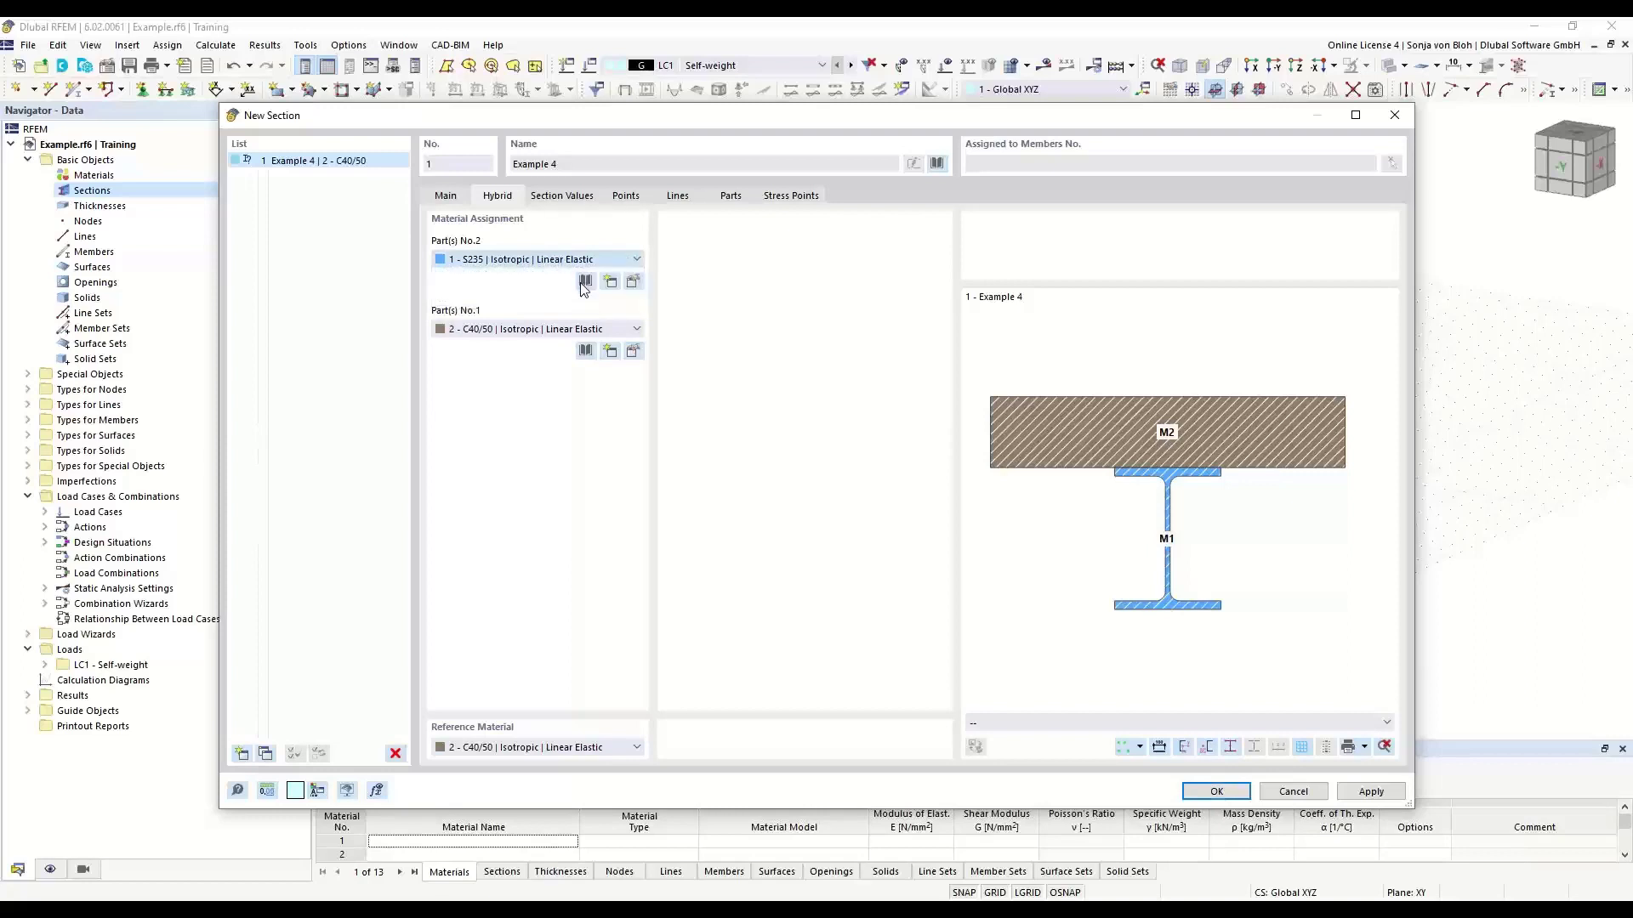
left_click(572, 330)
left_click(566, 341)
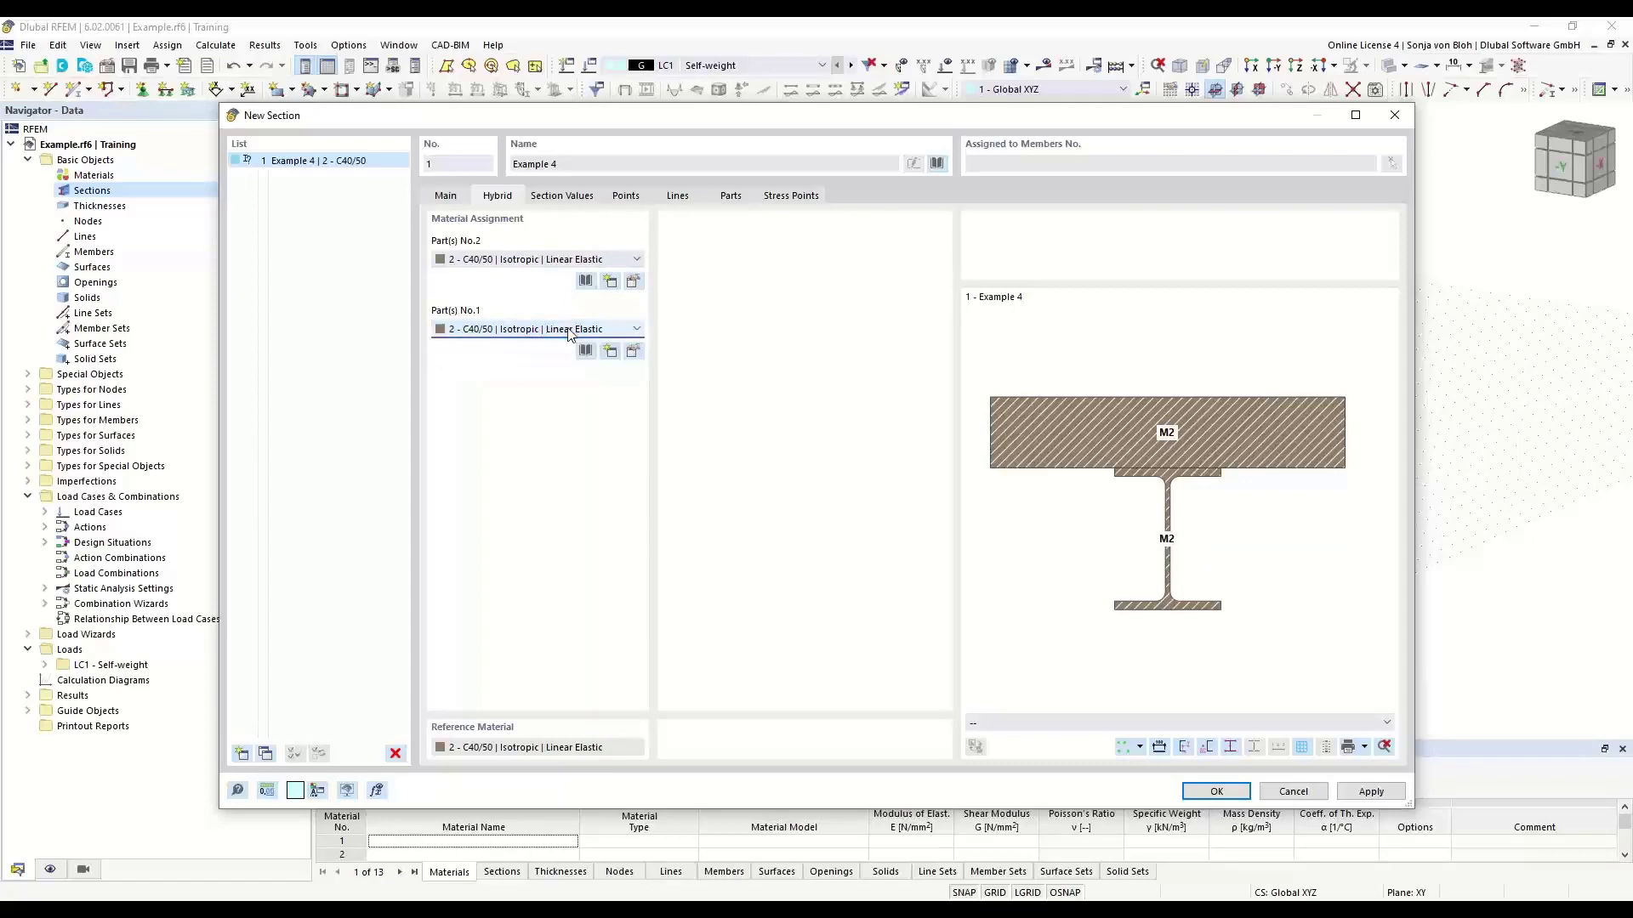
- Create a new material from the library as steel S355N of EN 10025-3:2004-11
left_click(633, 352)
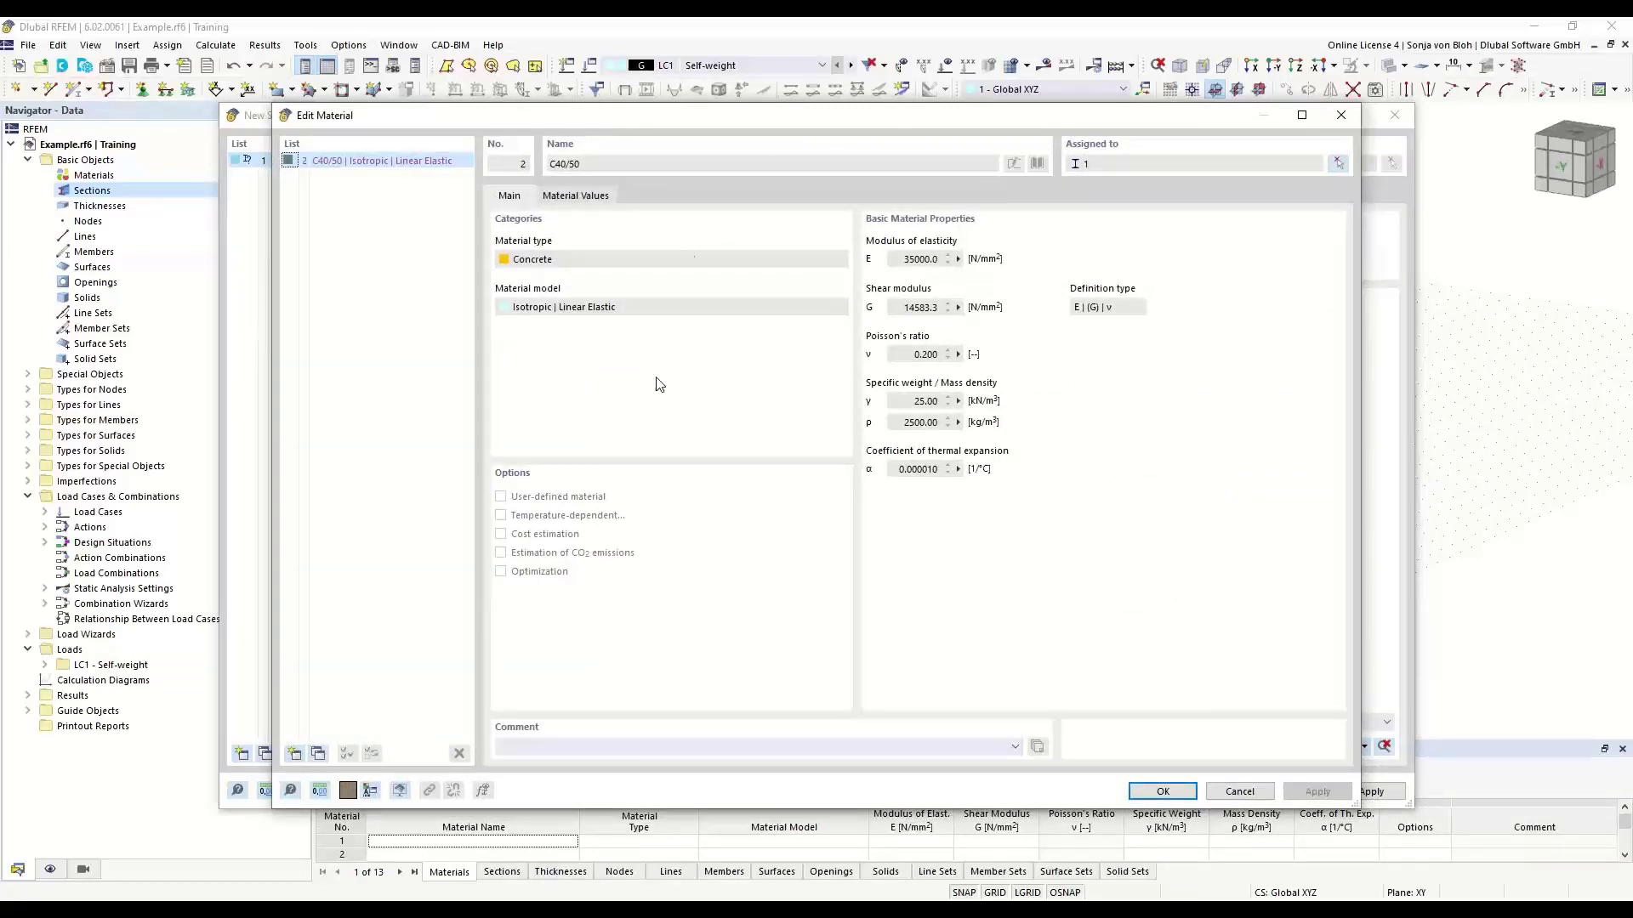
left_click(295, 753)
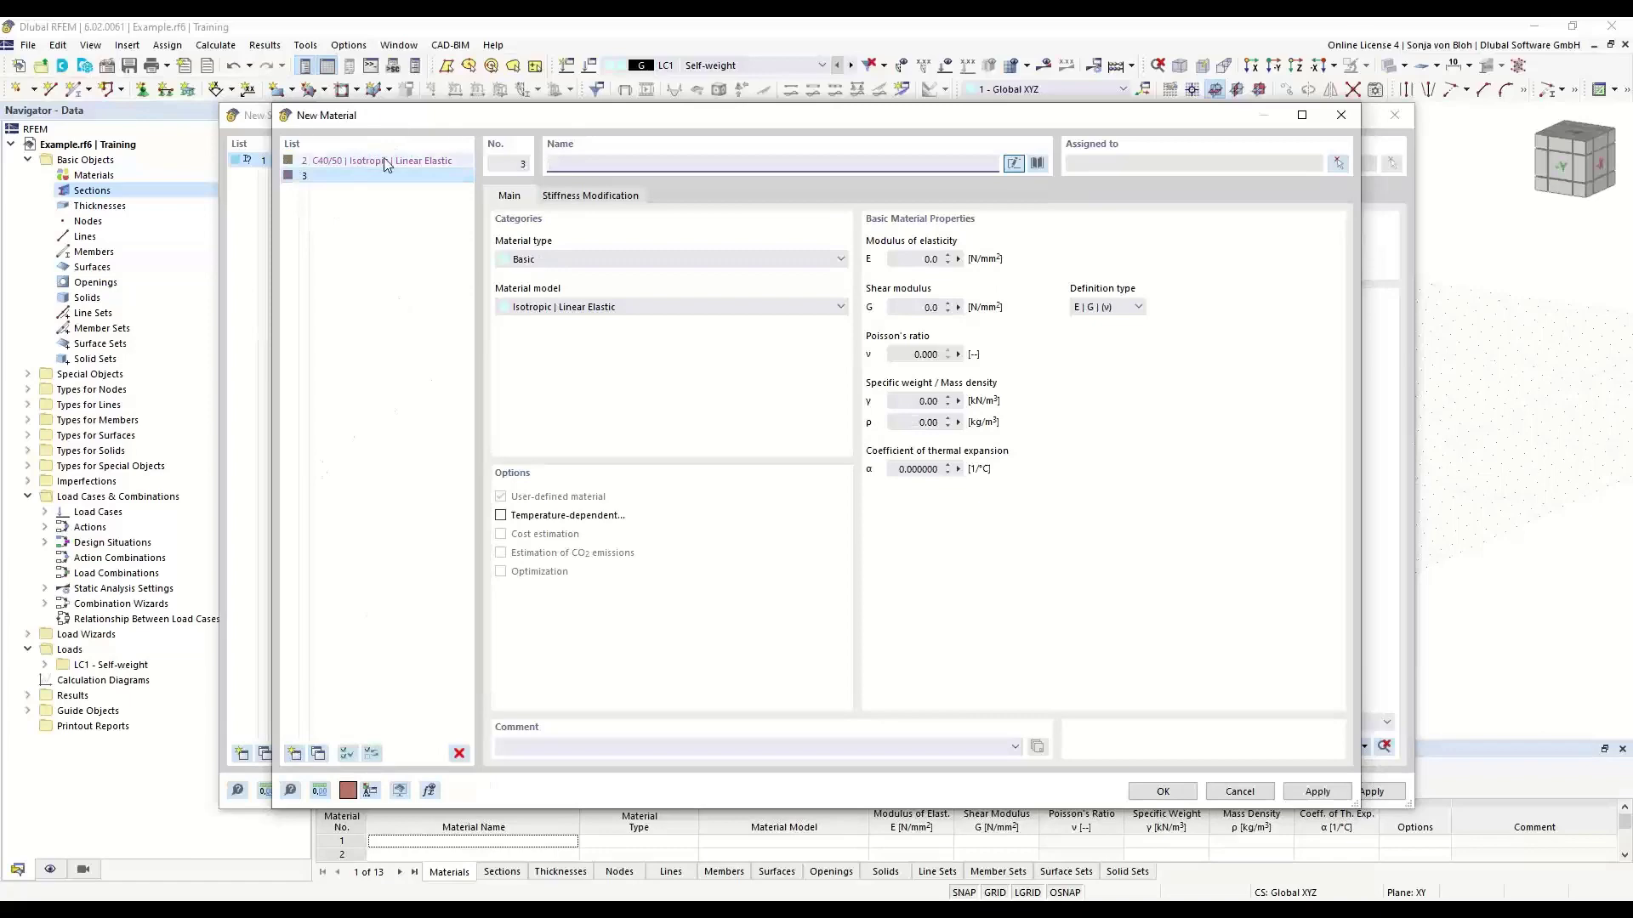
left_click(1036, 164)
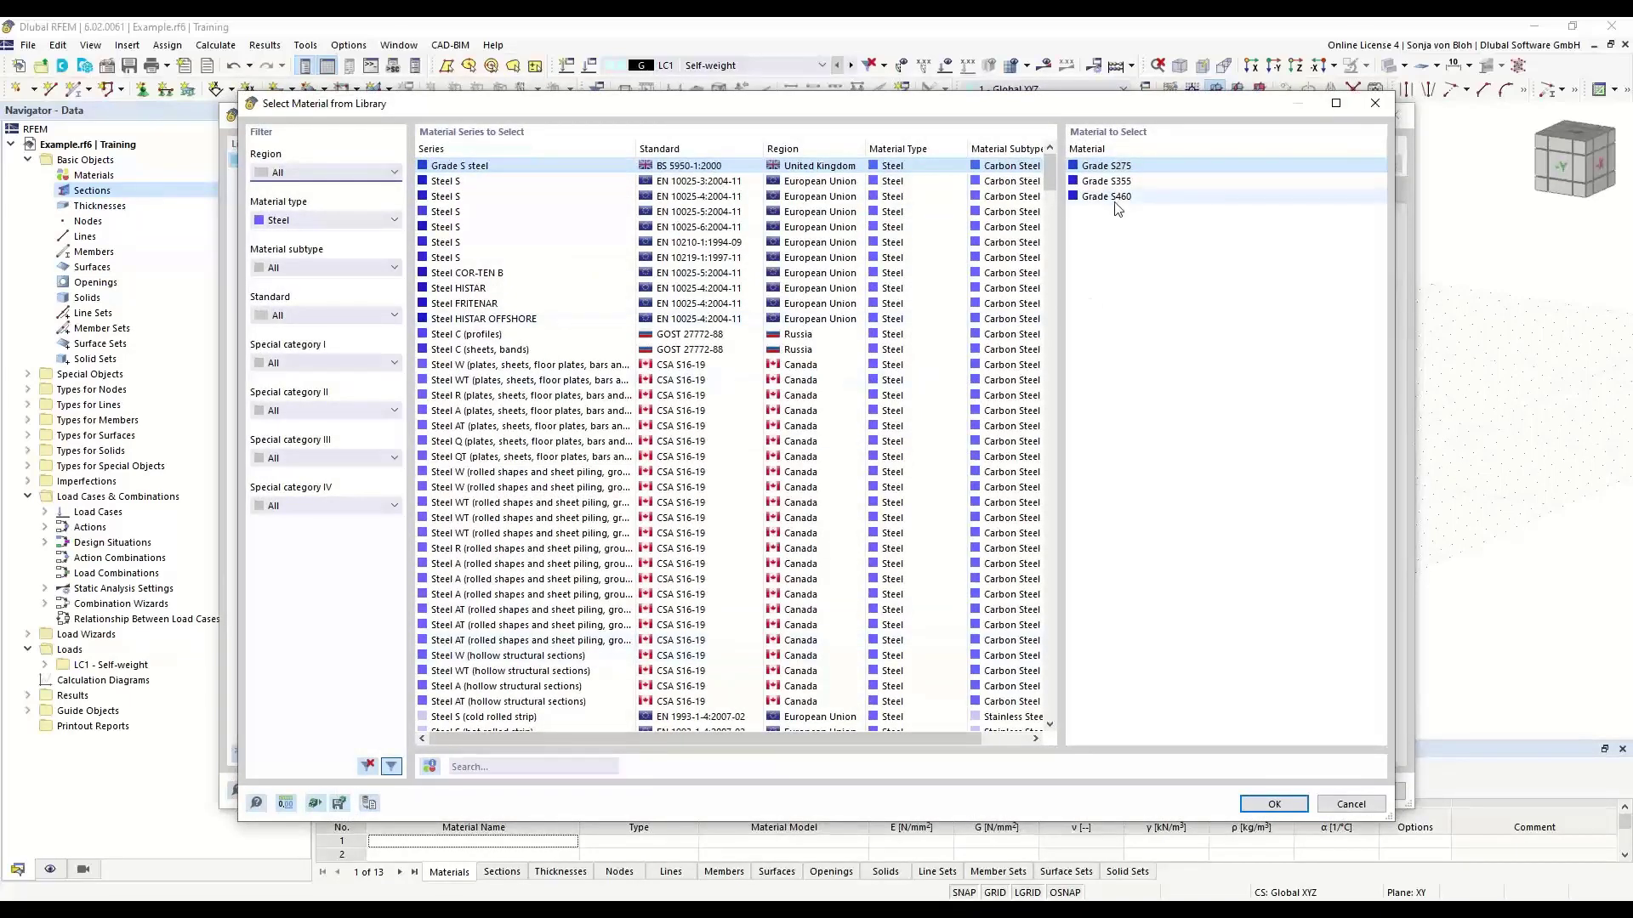
left_click(479, 767)
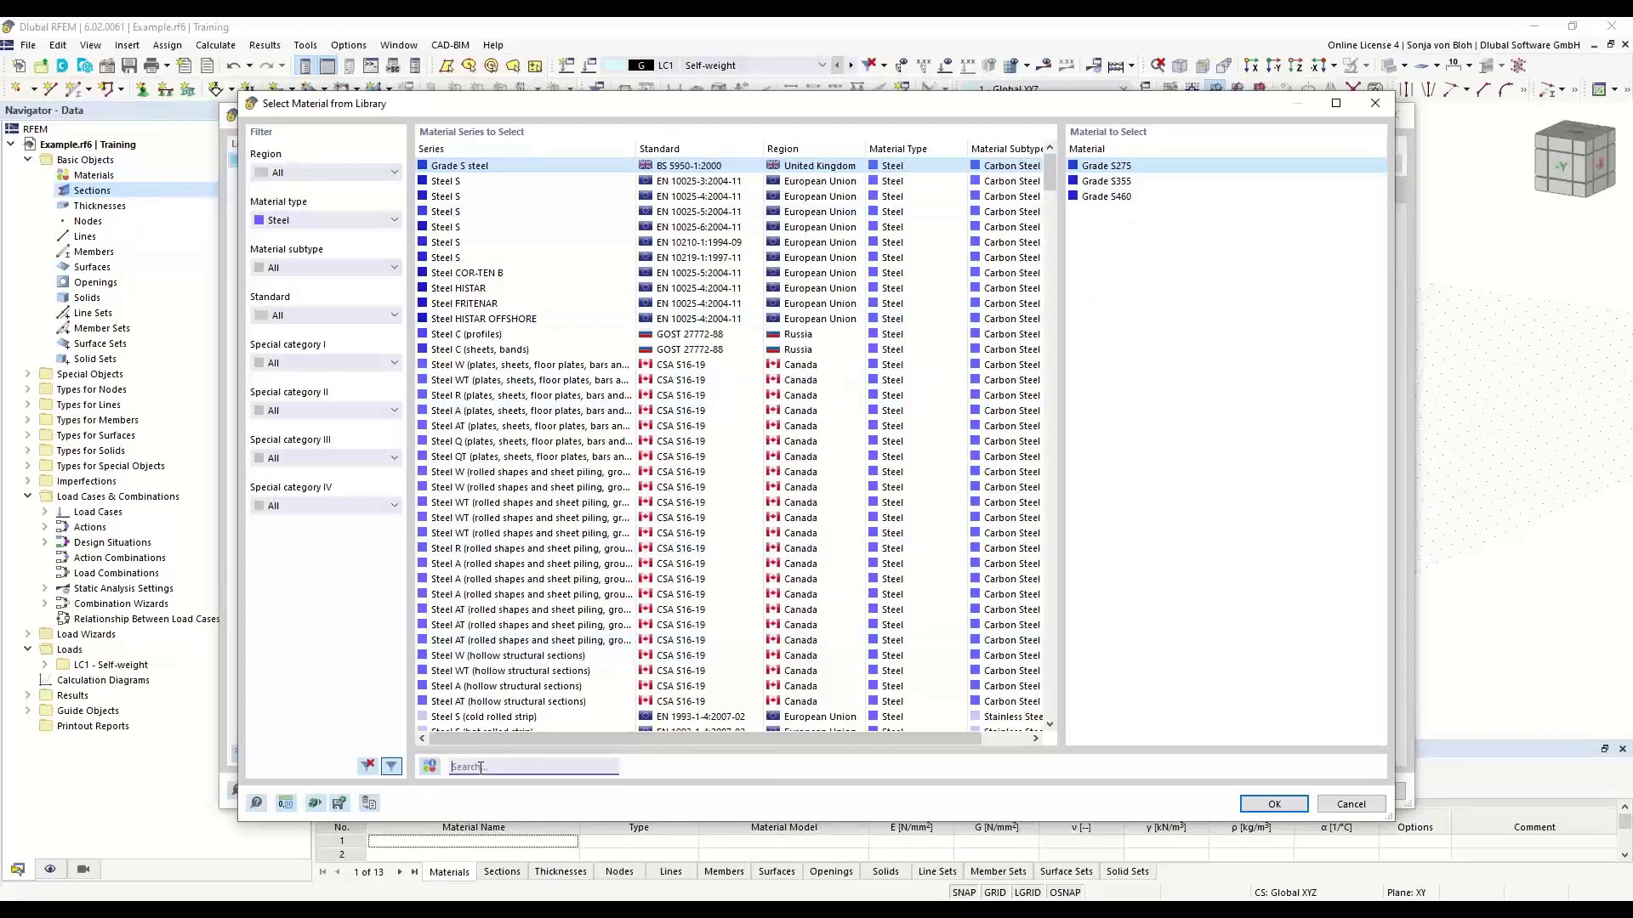
type("S355")
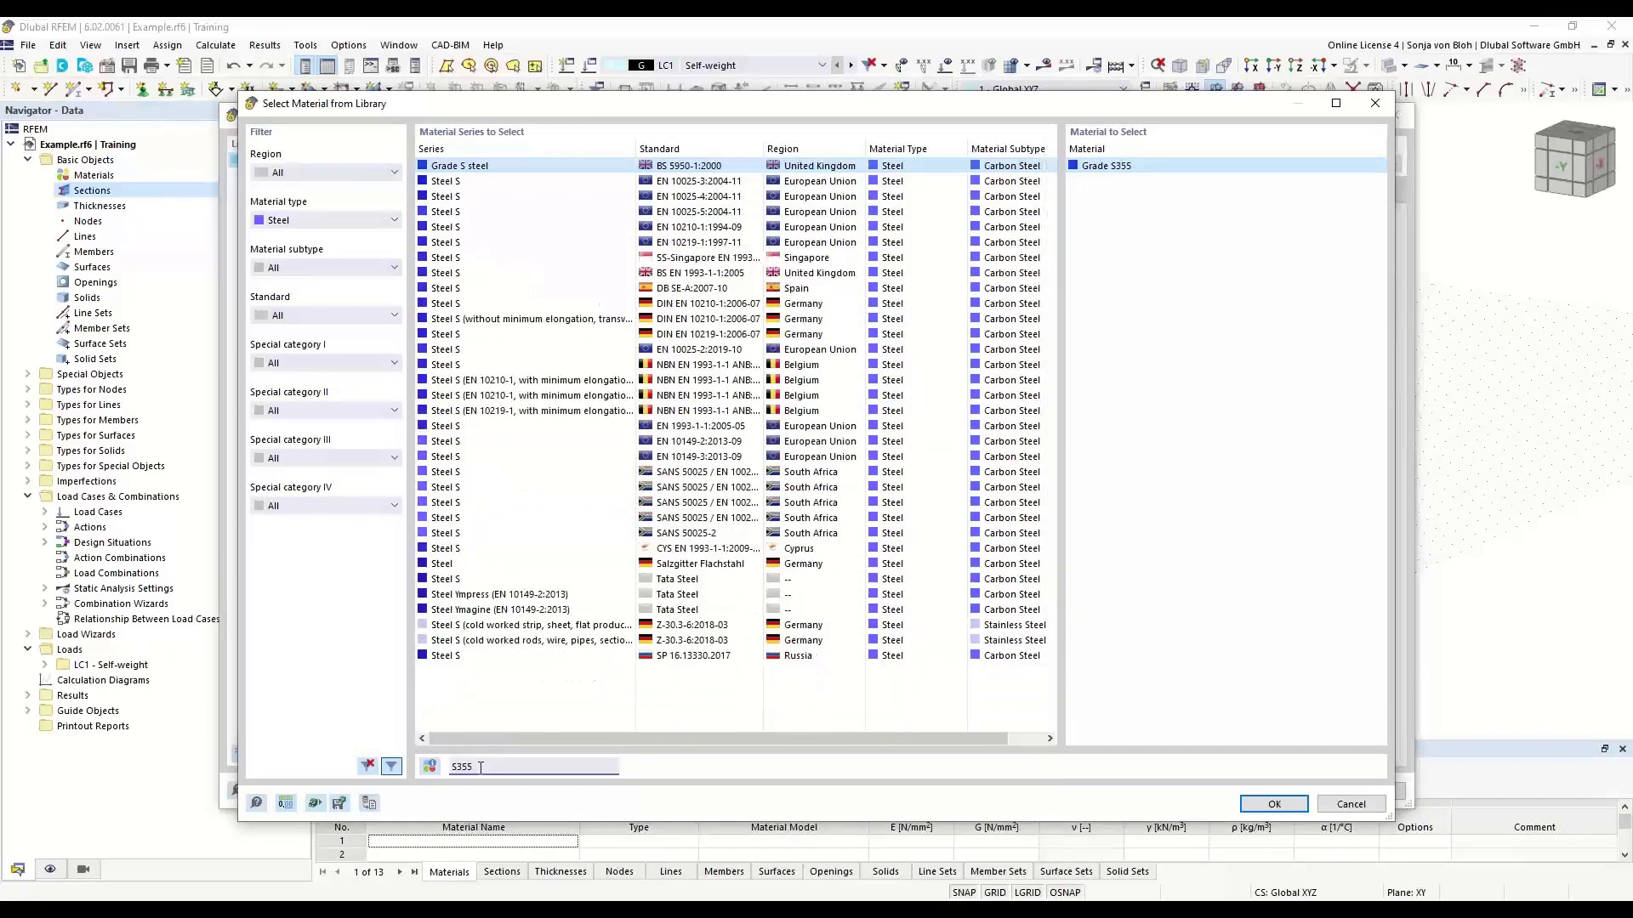
left_click(702, 183)
left_click(1089, 168)
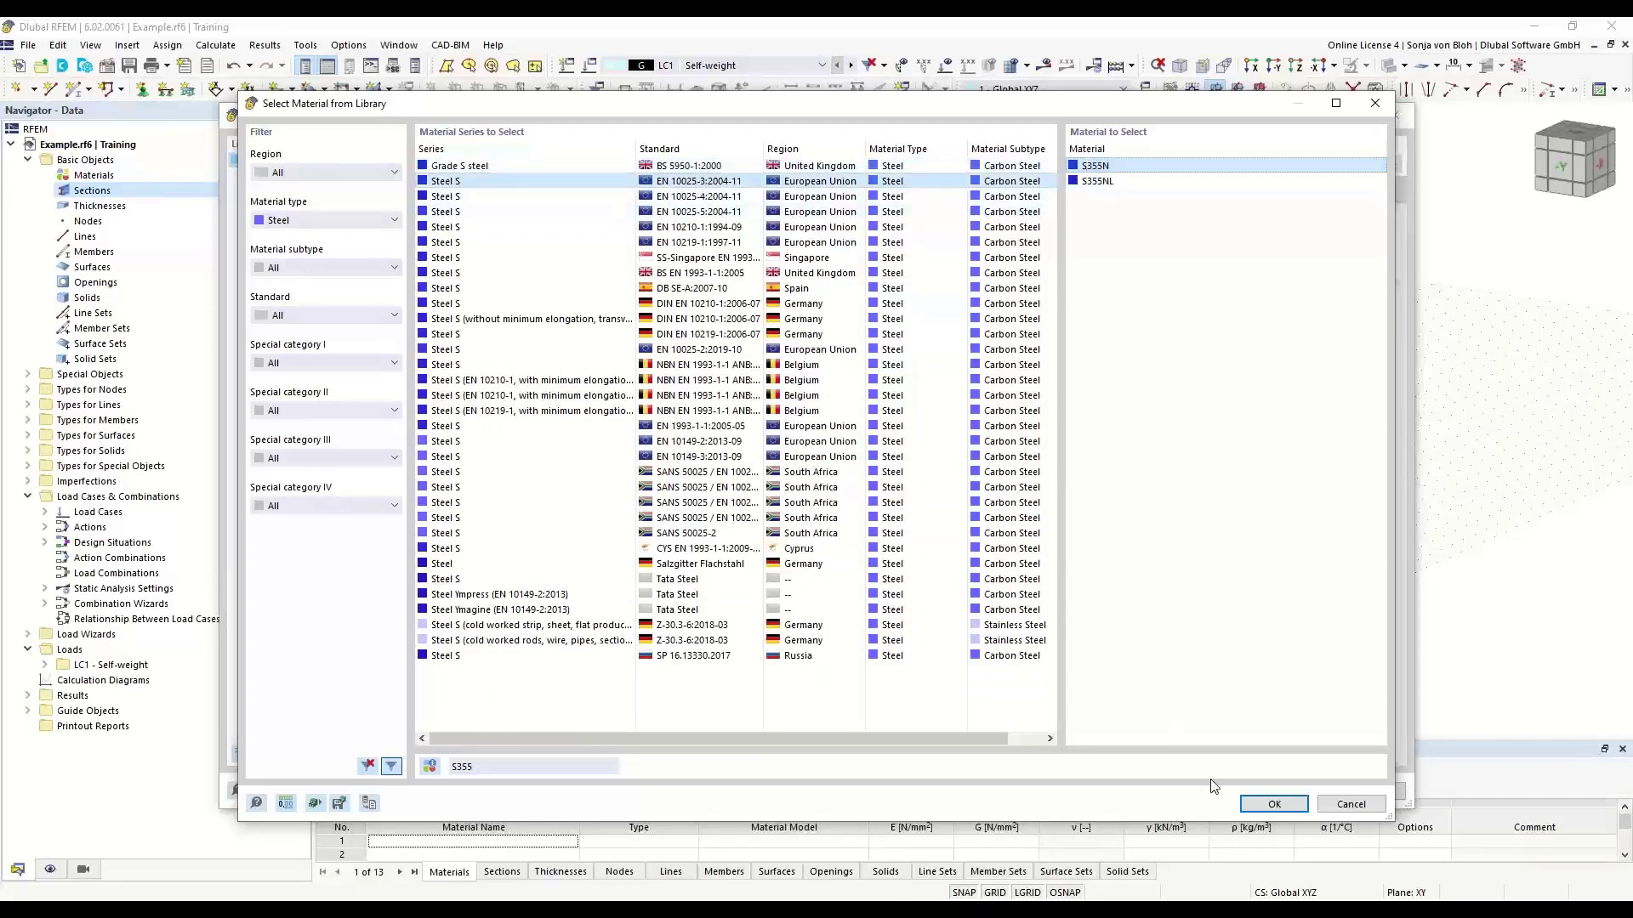
left_click(1273, 804)
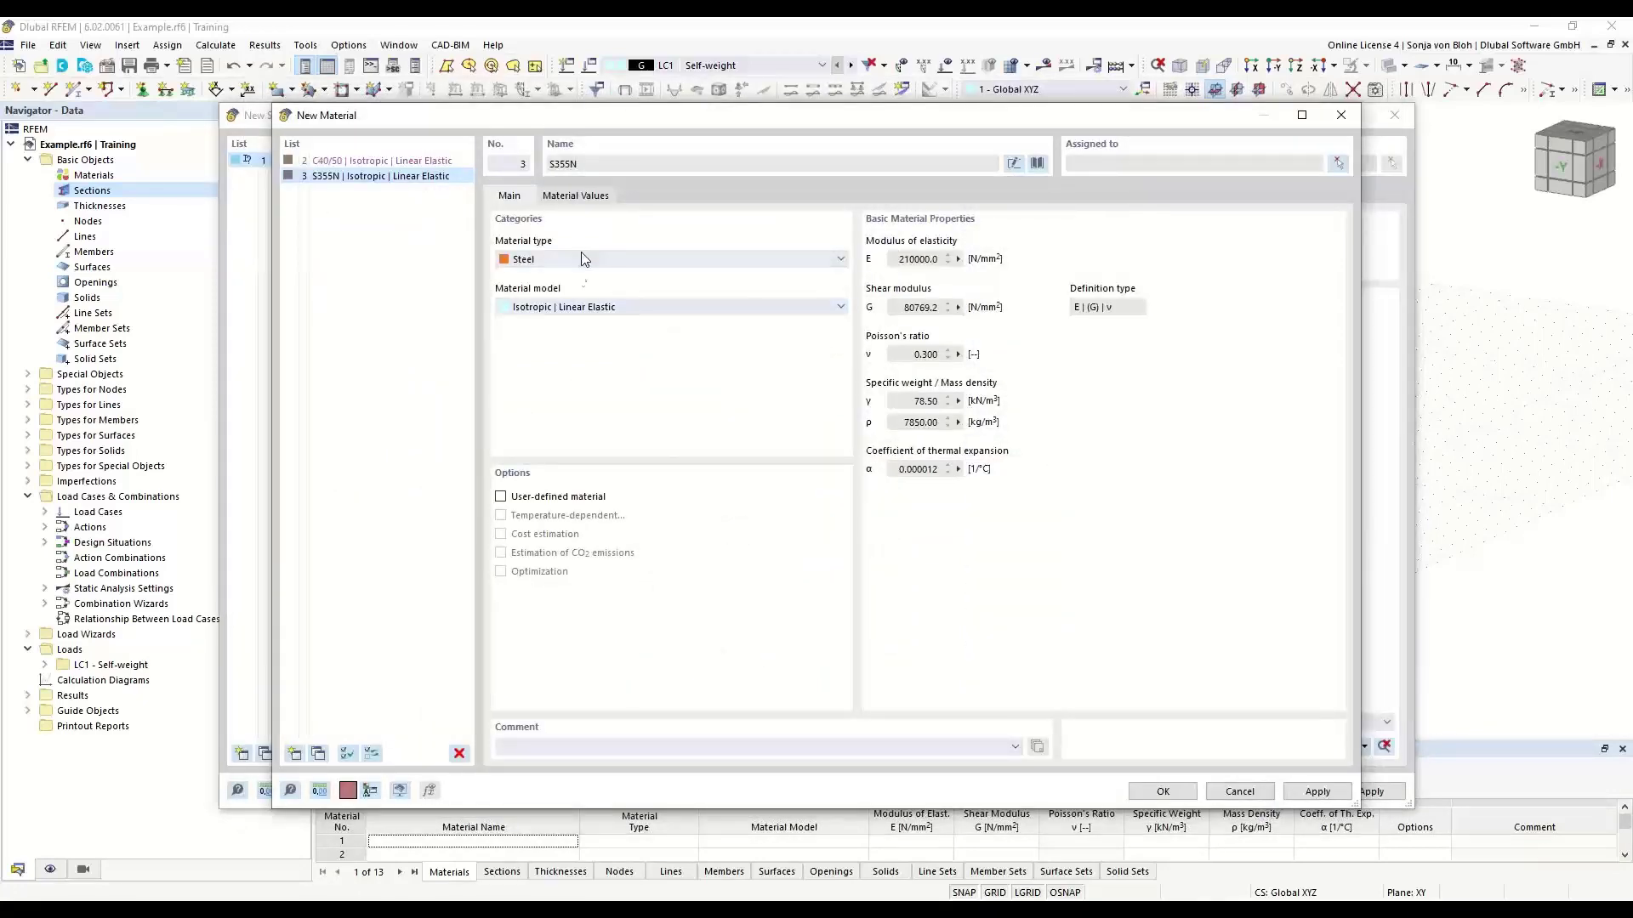
left_click(1163, 791)
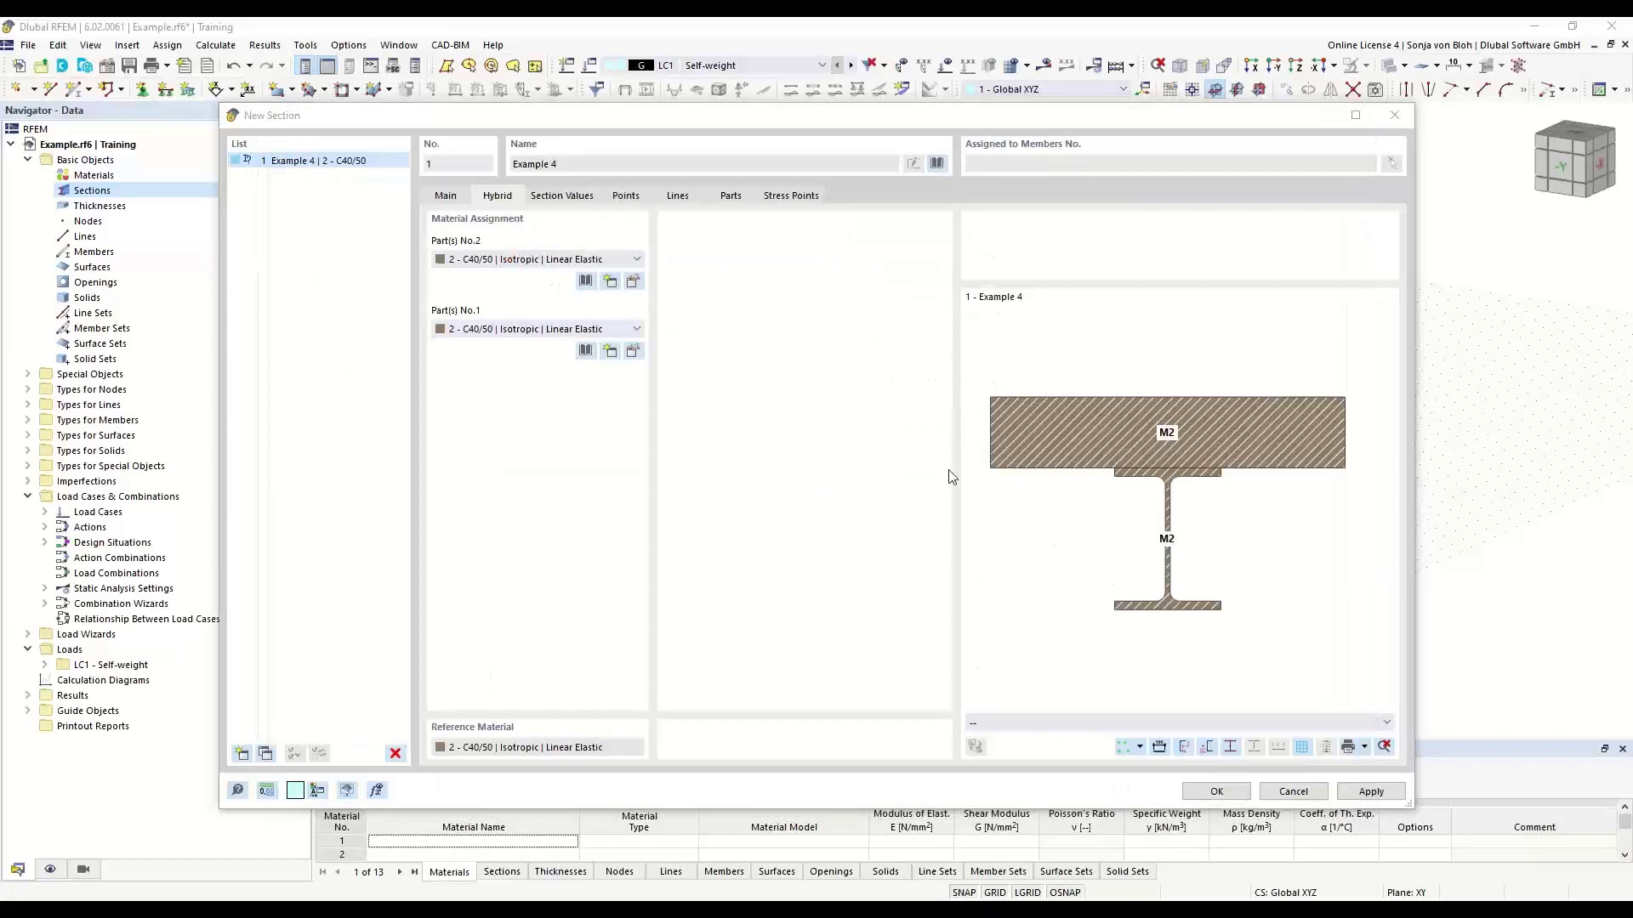
- Assign the S355N material to part 1 and part 2 of the hybrid section
left_click(636, 329)
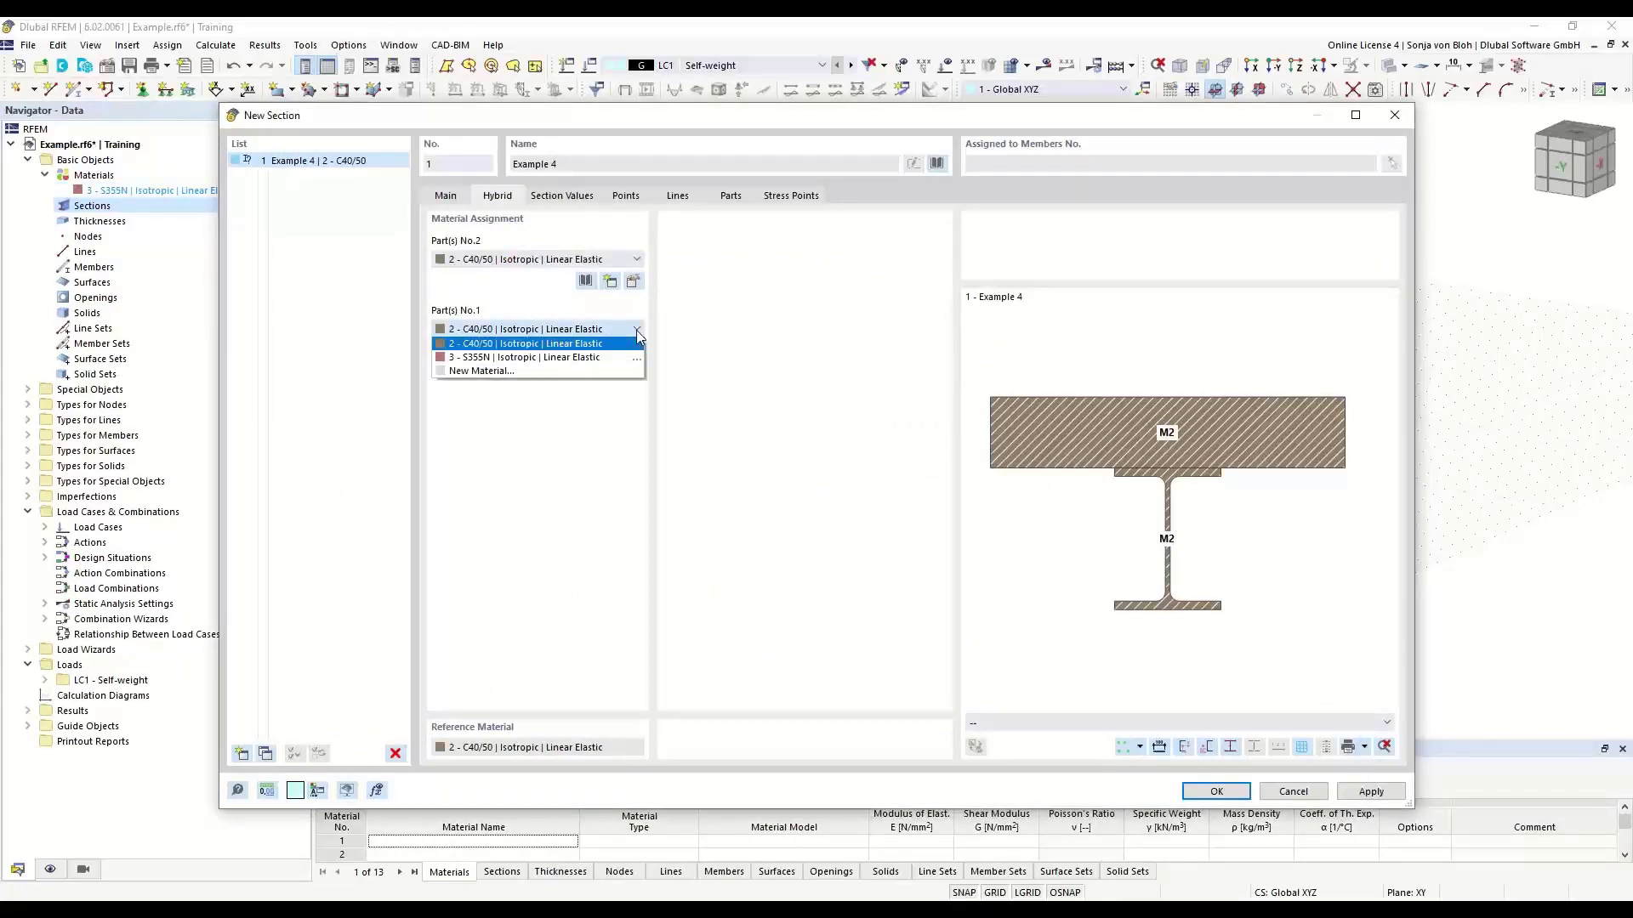
left_click(583, 357)
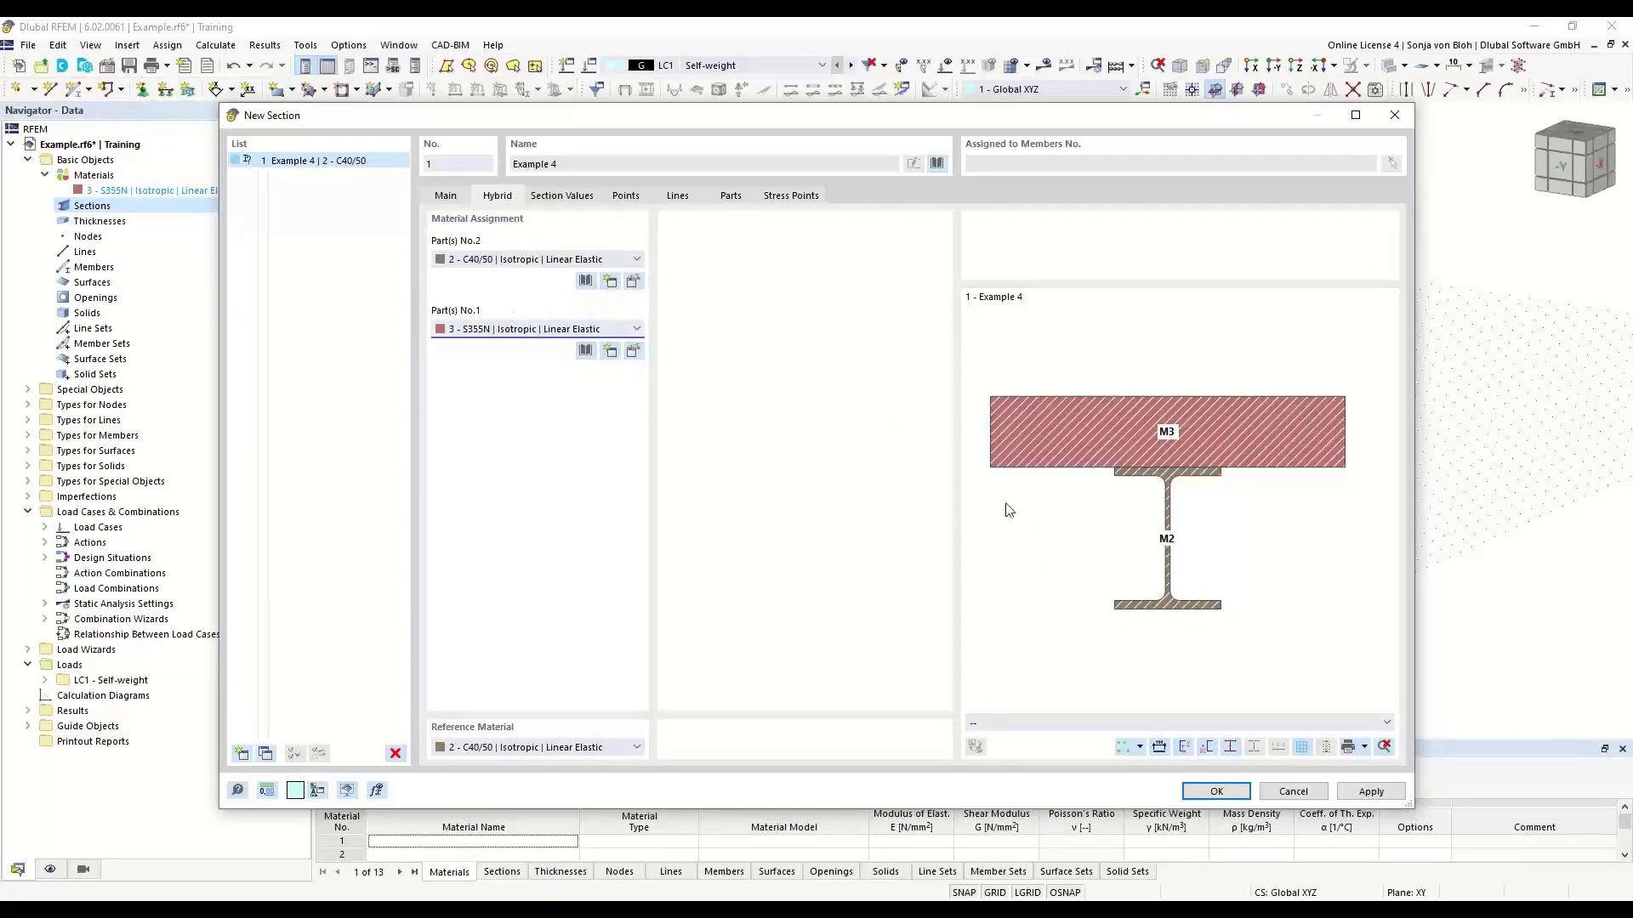
left_click(638, 260)
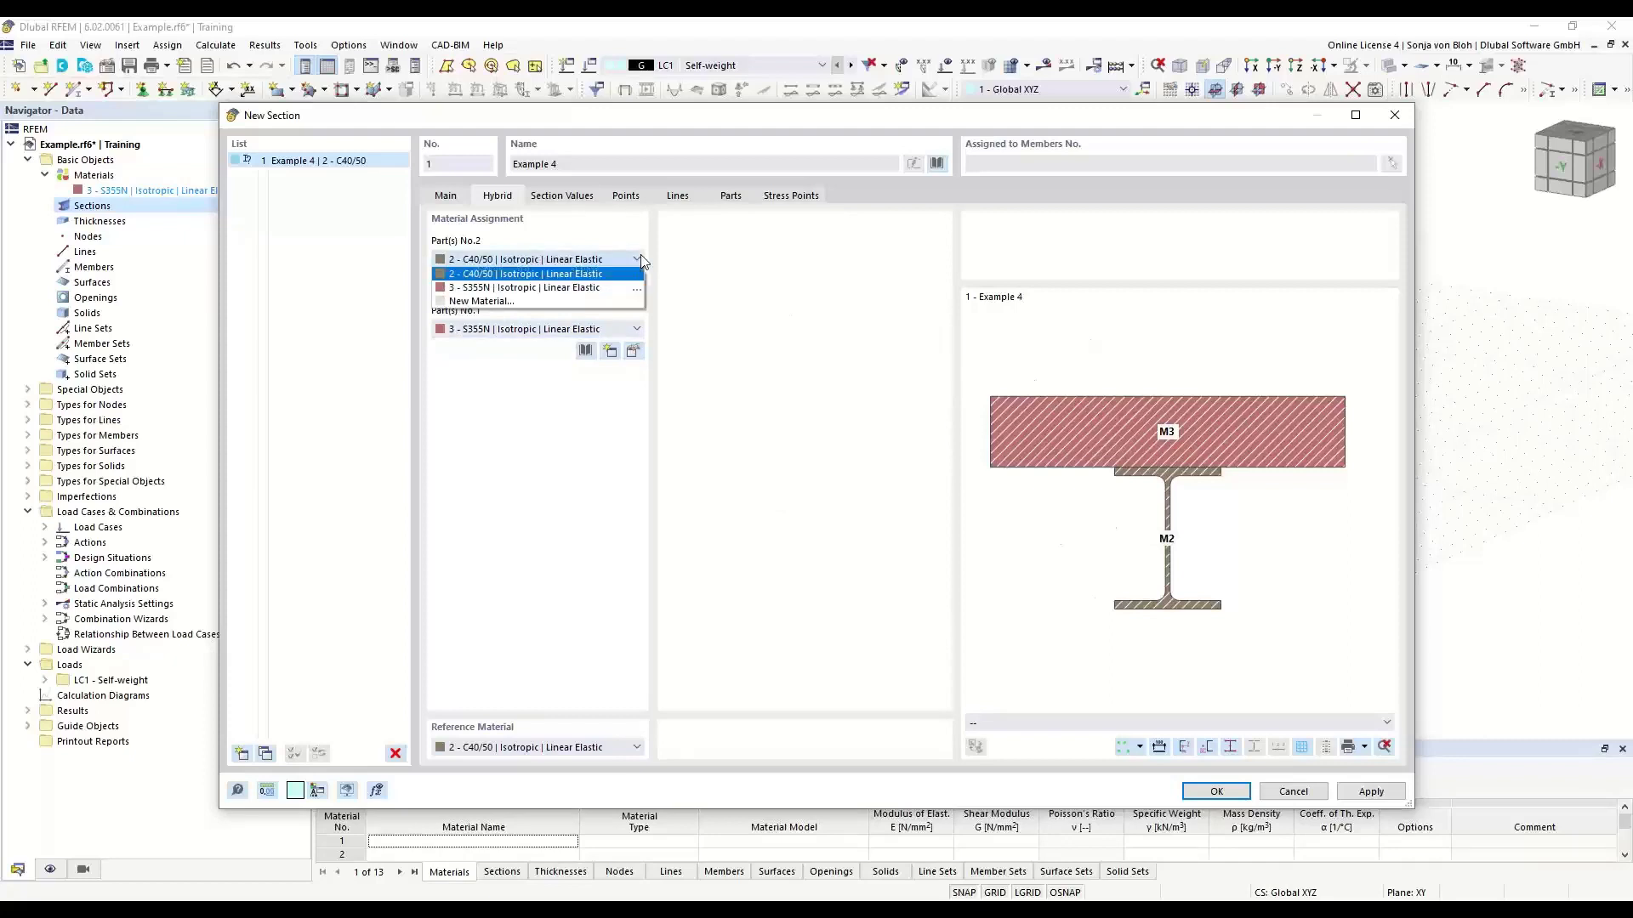
left_click(568, 289)
- Create a new material for part 1 of the hybrid section from the library as Grade S355 steel of BS 5950-1:2000
left_click(620, 329)
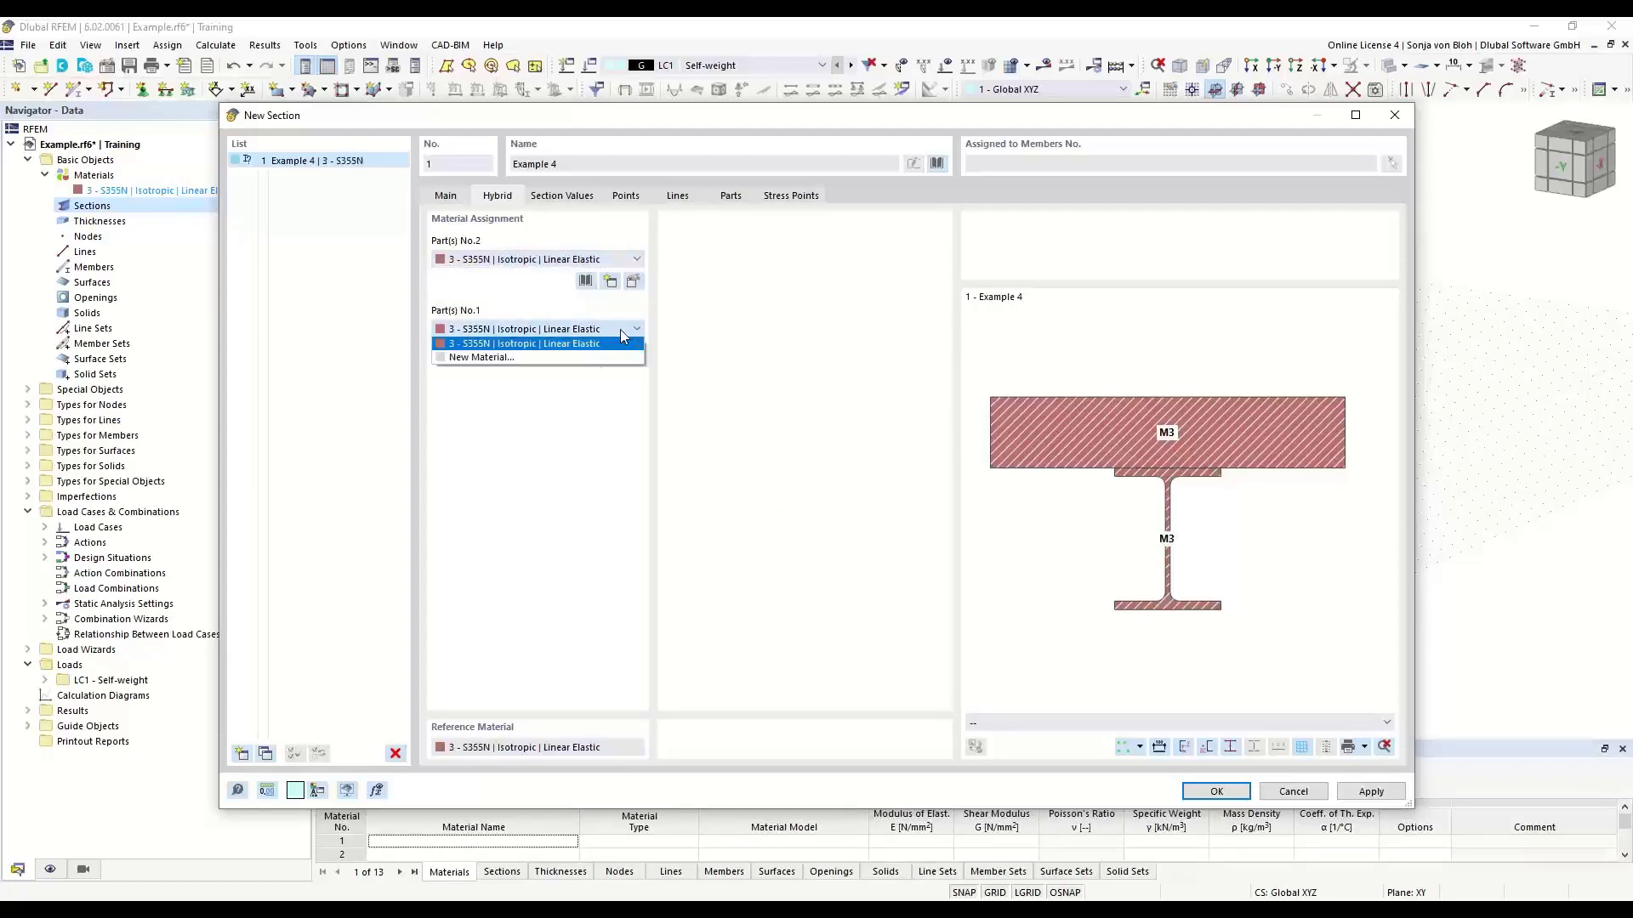
left_click(521, 359)
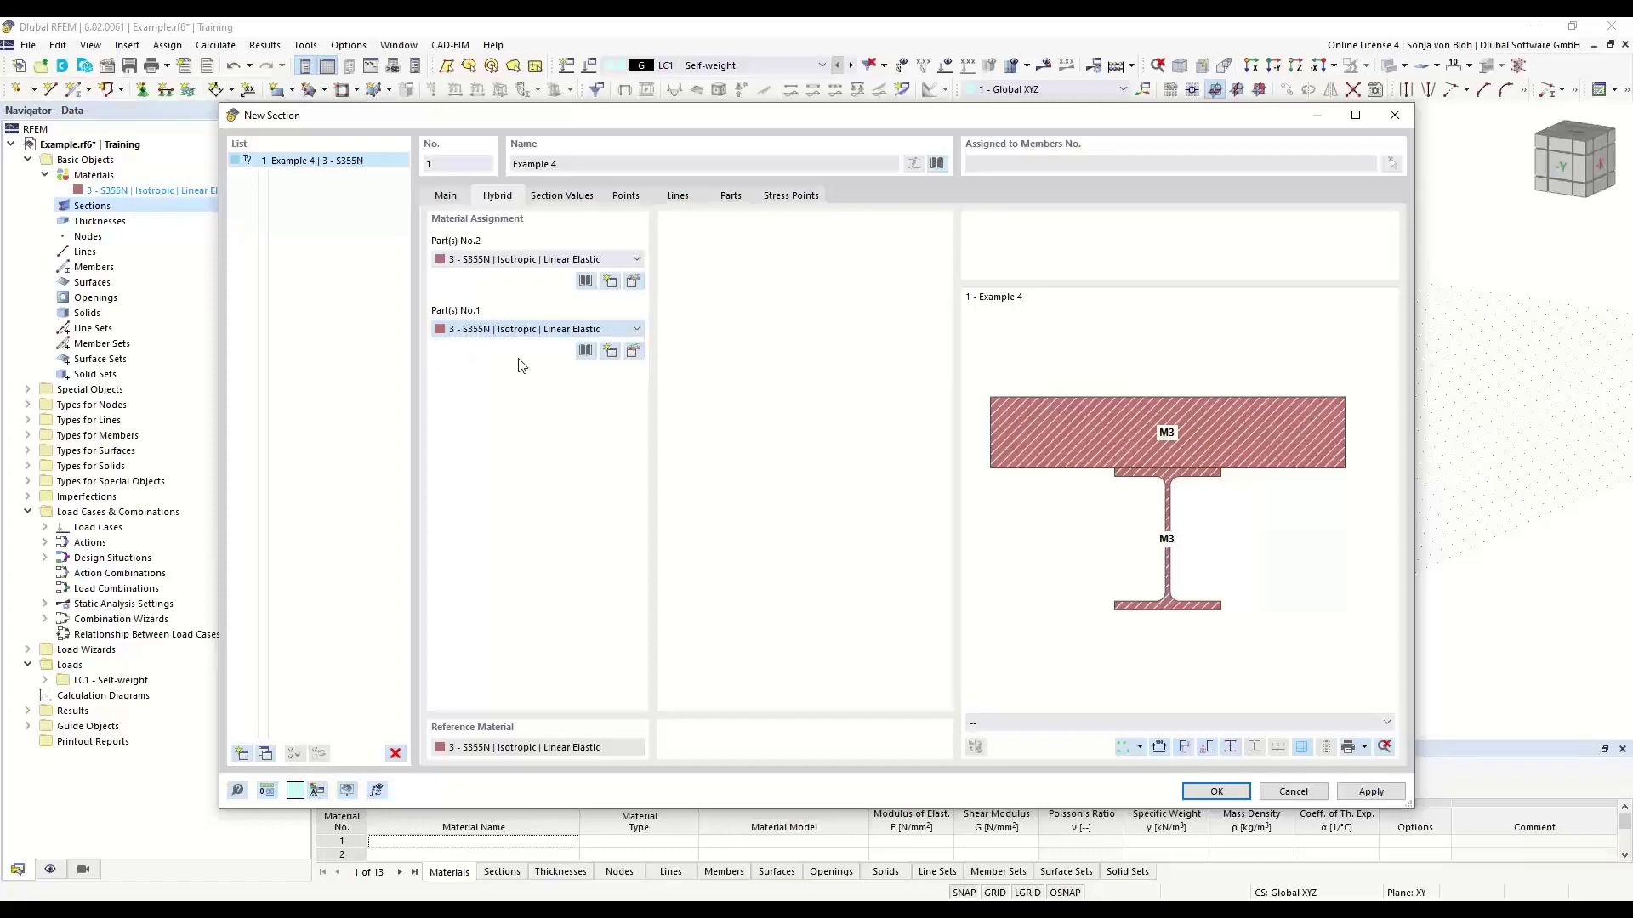
left_click(1039, 165)
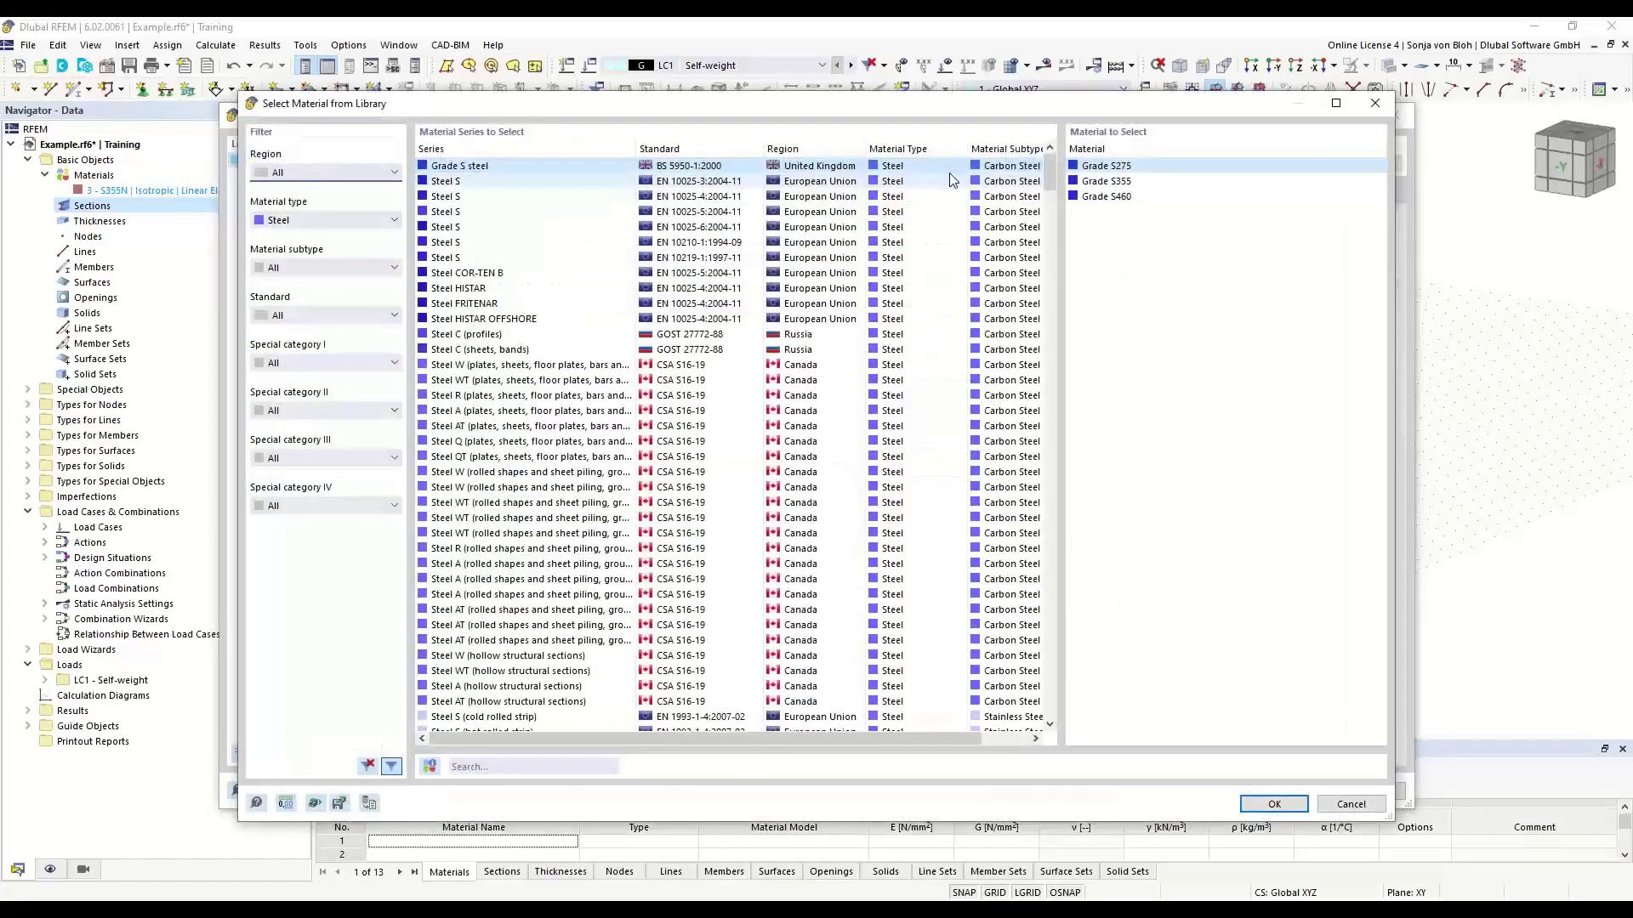
double_click(1098, 181)
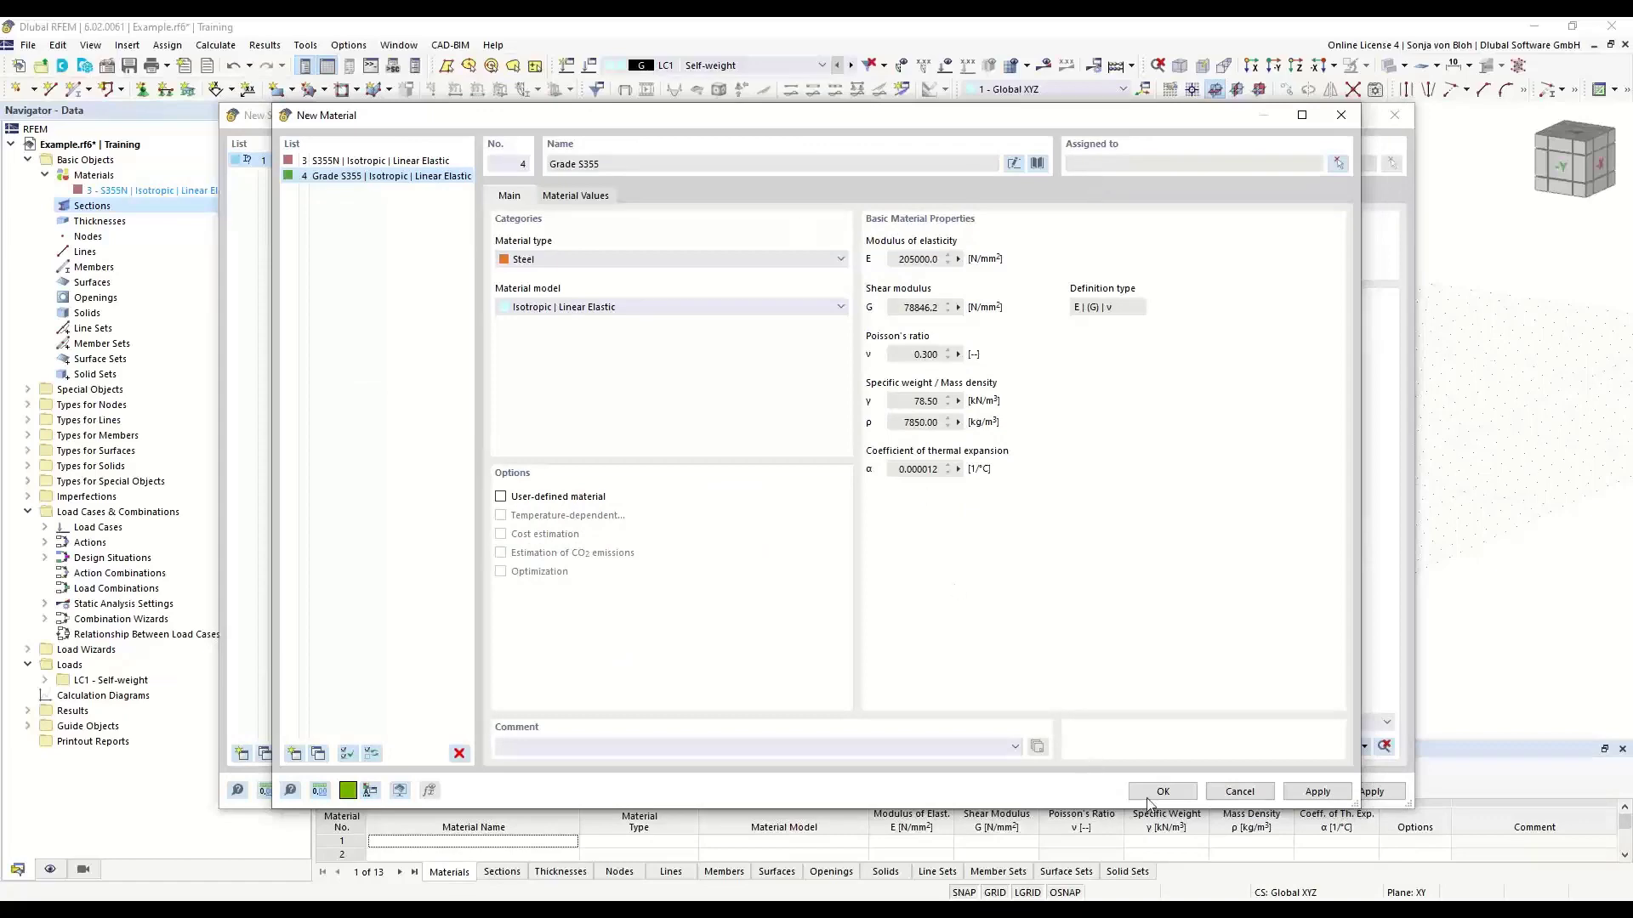
left_click(1152, 795)
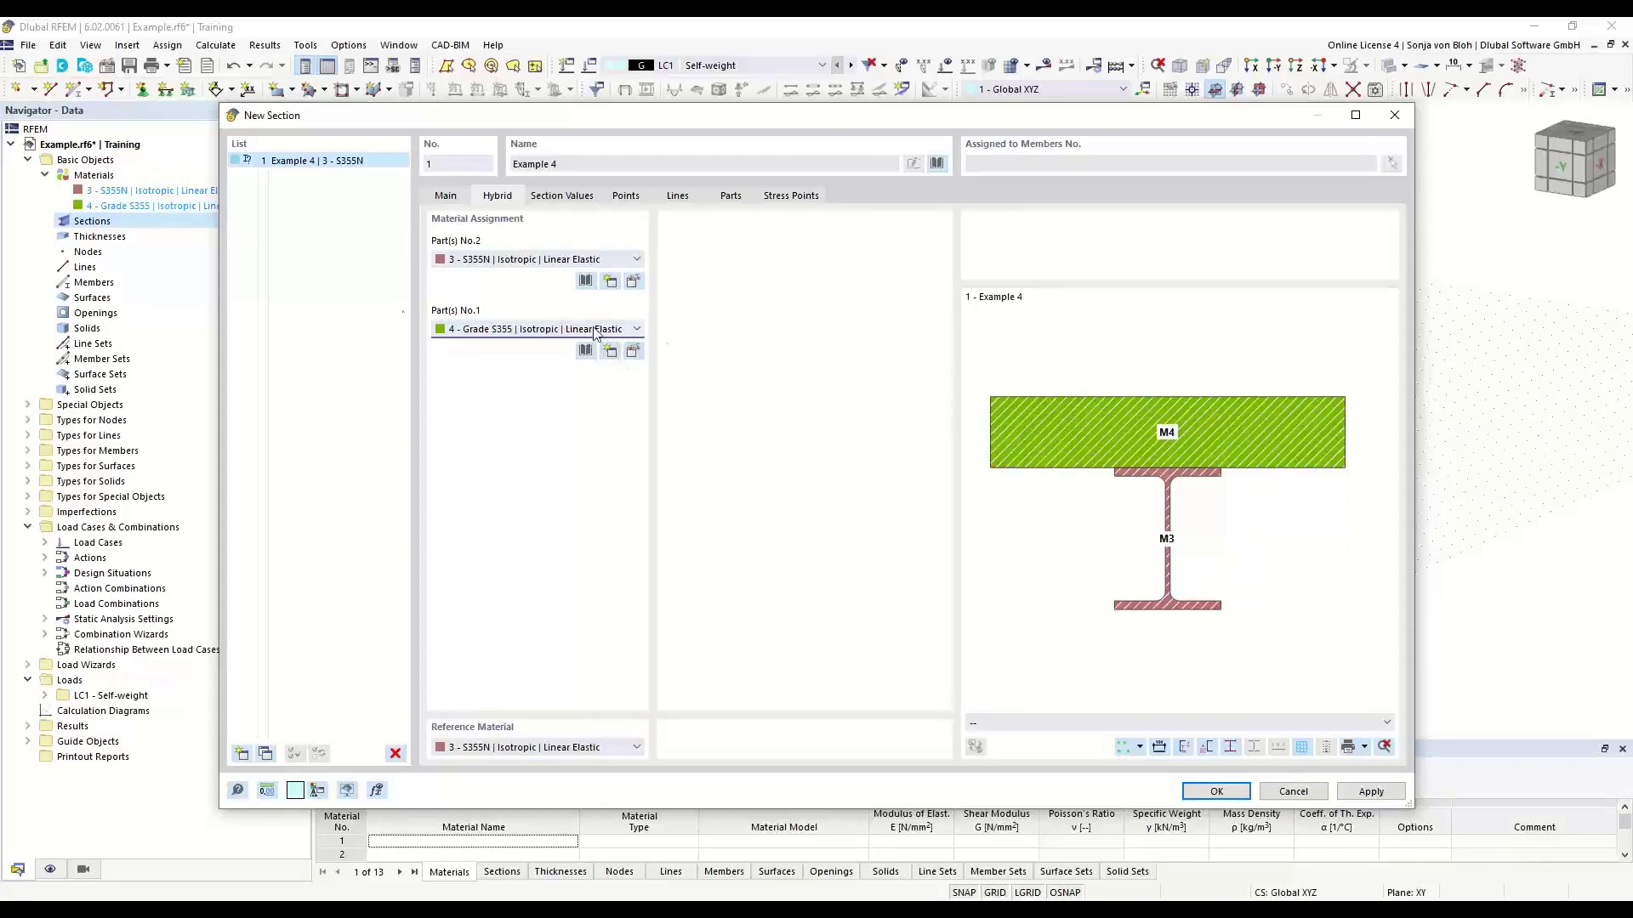
- Change part 1's material to concrete C35/45 of EN 1992-1-1 from the library and accept the new section
left_click(633, 352)
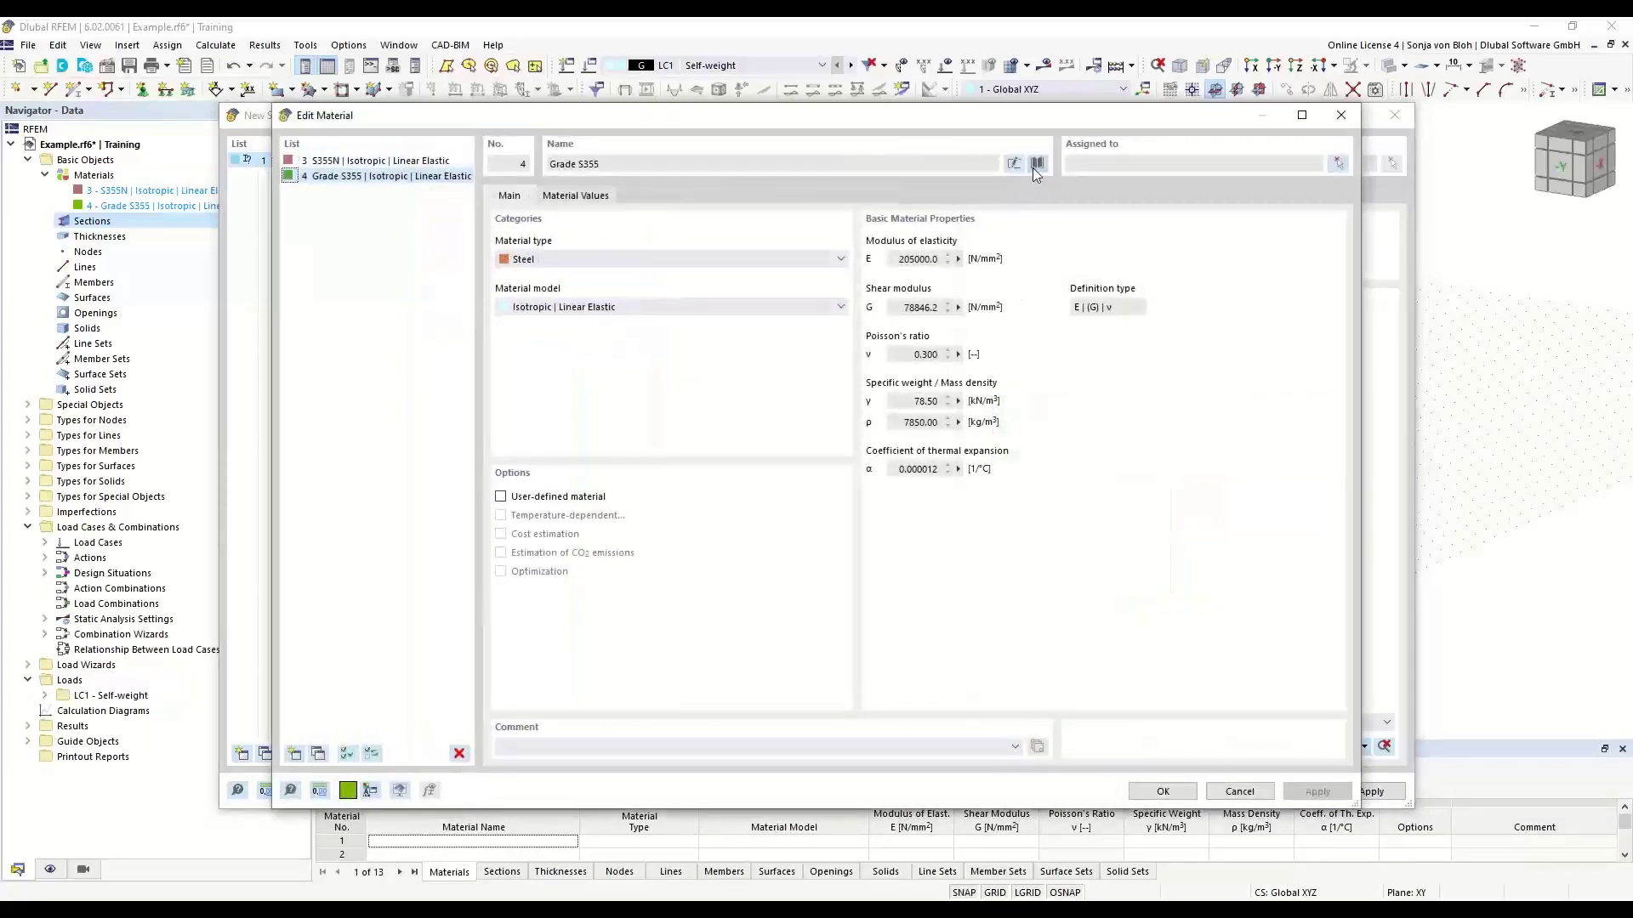
left_click(1037, 163)
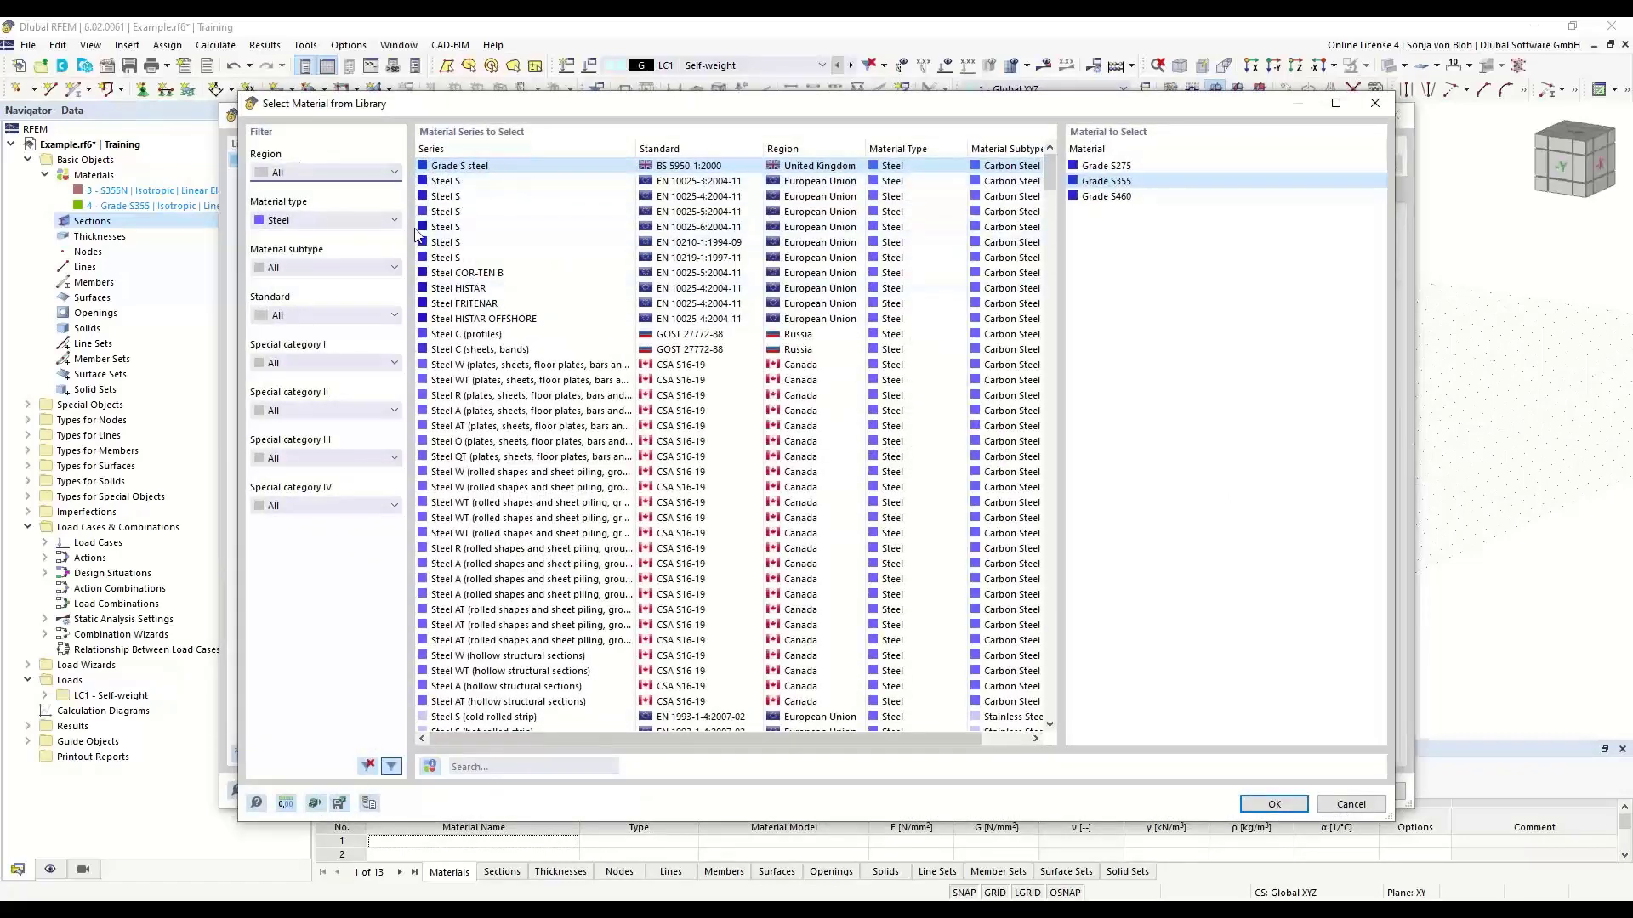
left_click(385, 218)
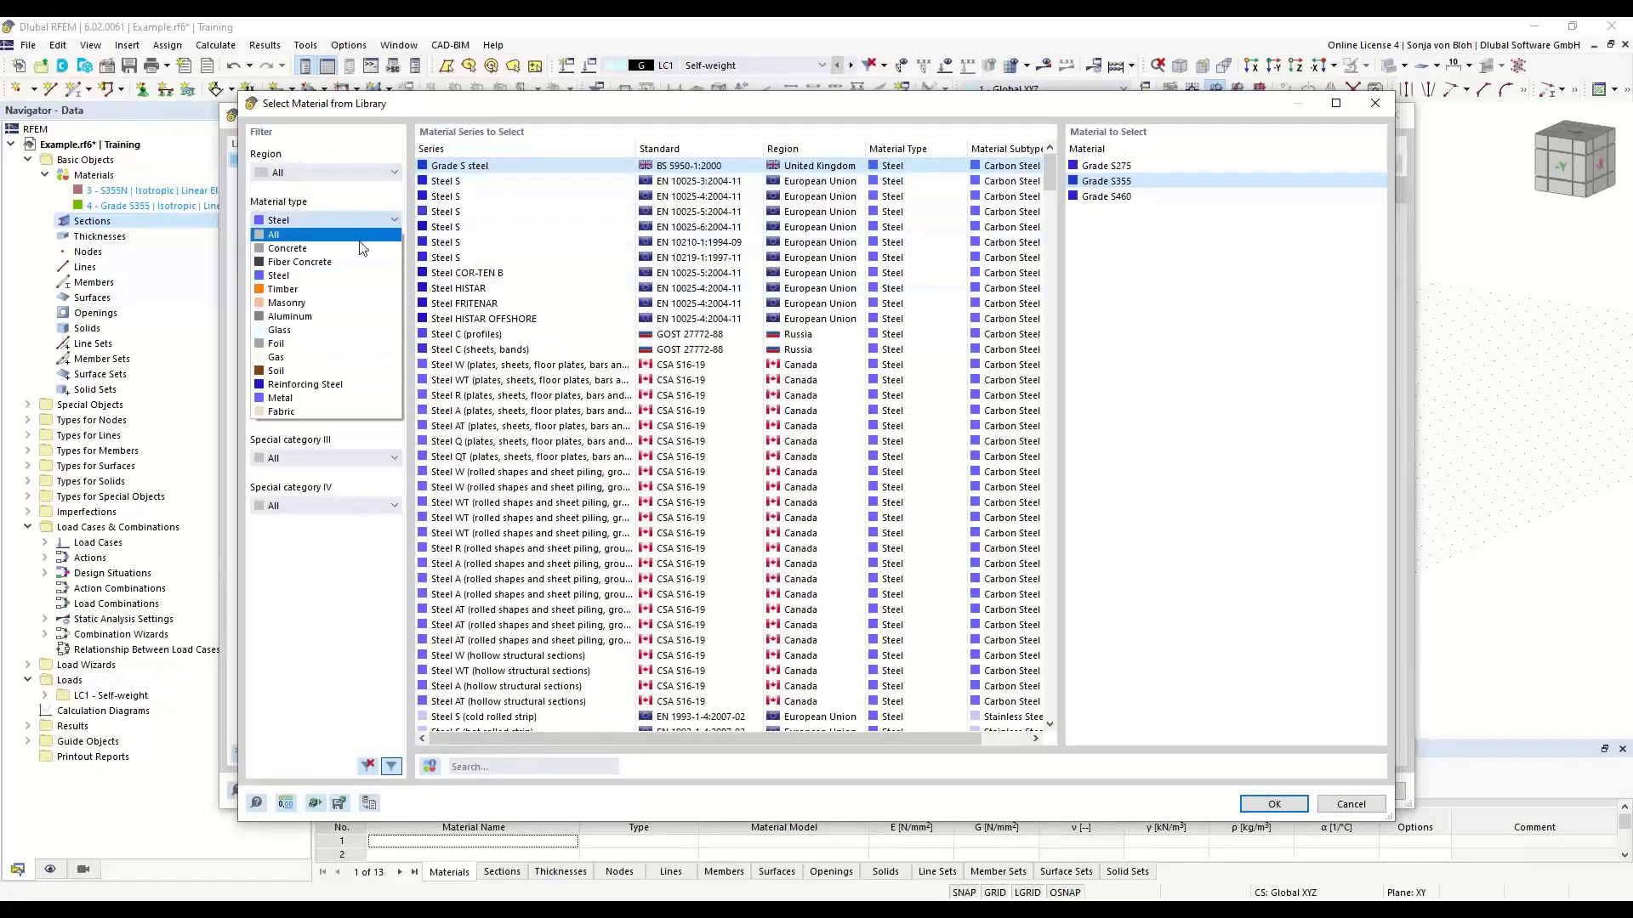
left_click(360, 248)
left_click(1092, 245)
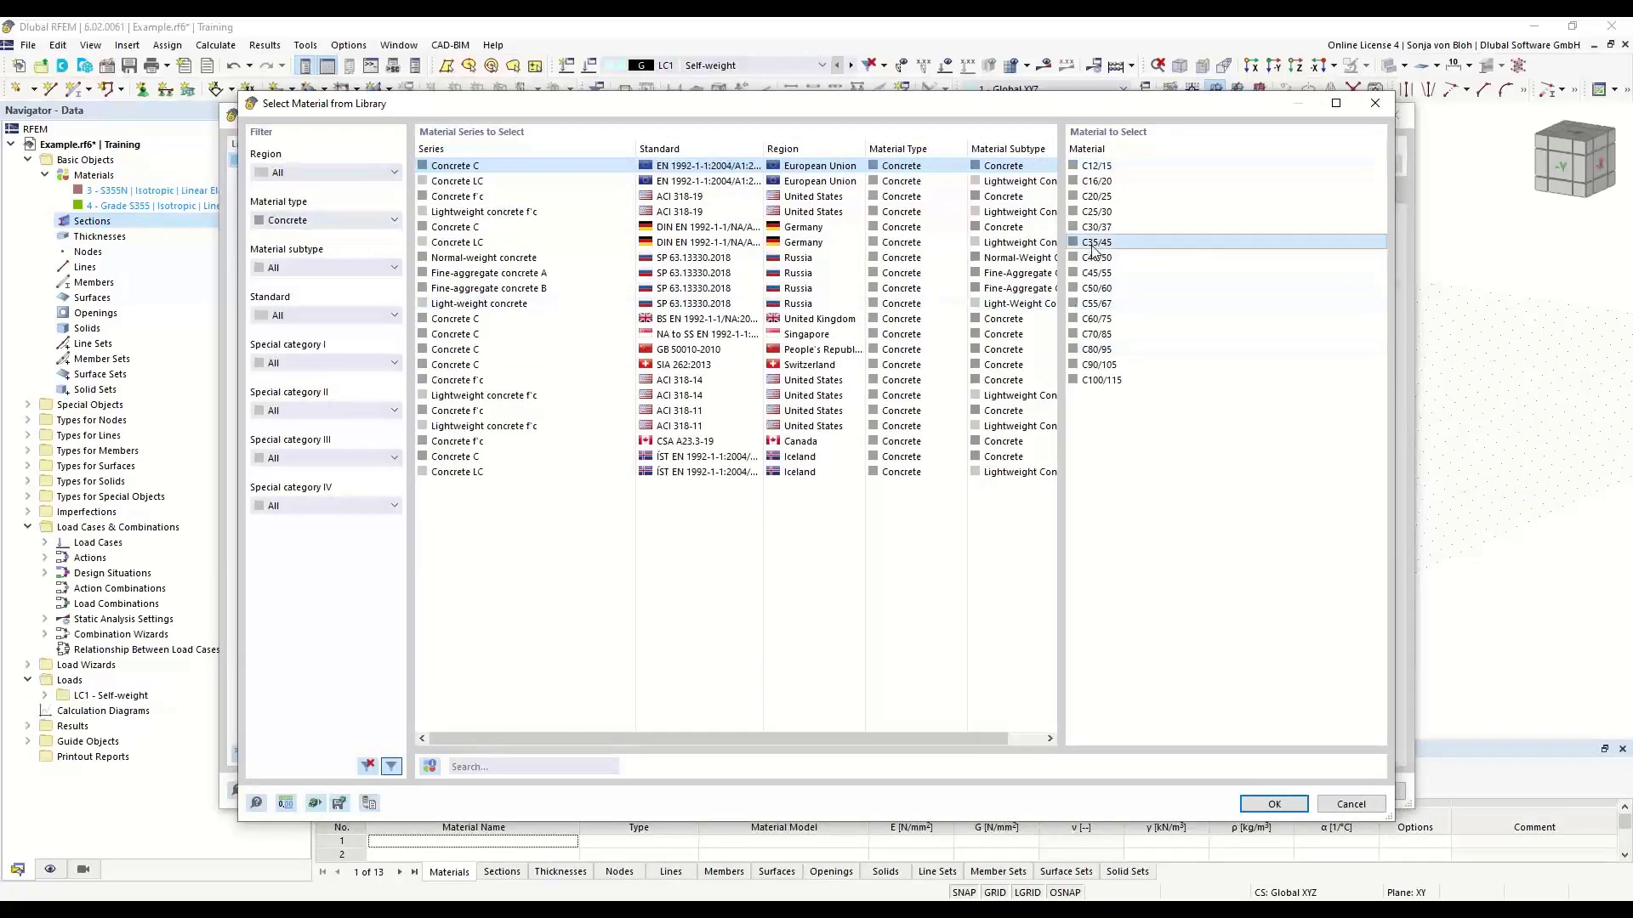
left_click(1264, 805)
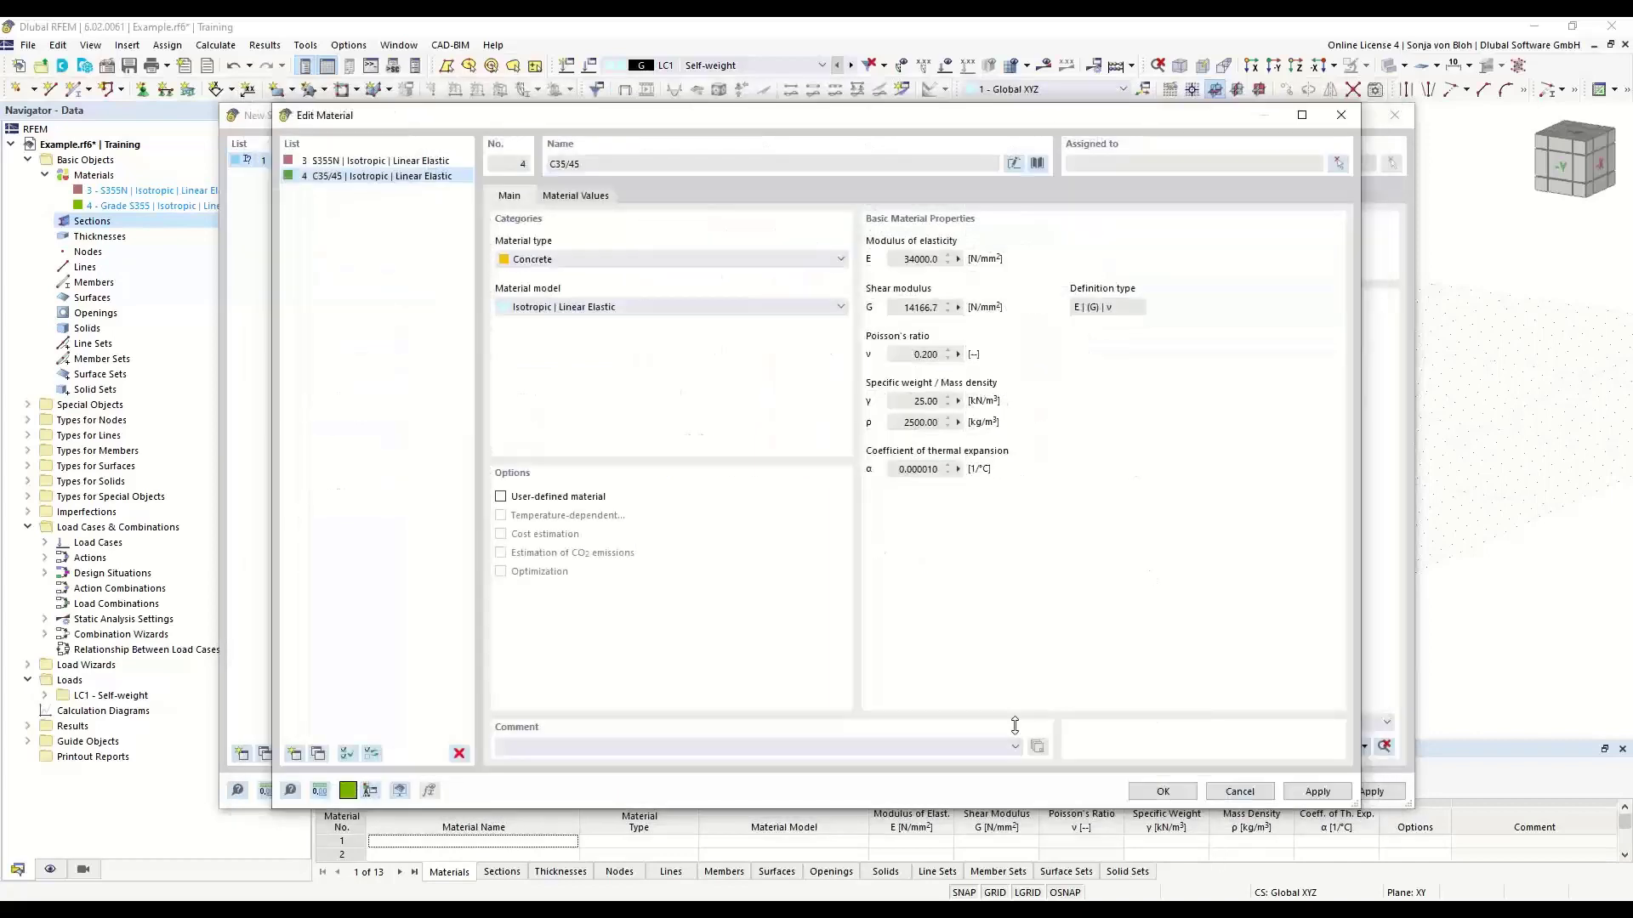
left_click(1163, 795)
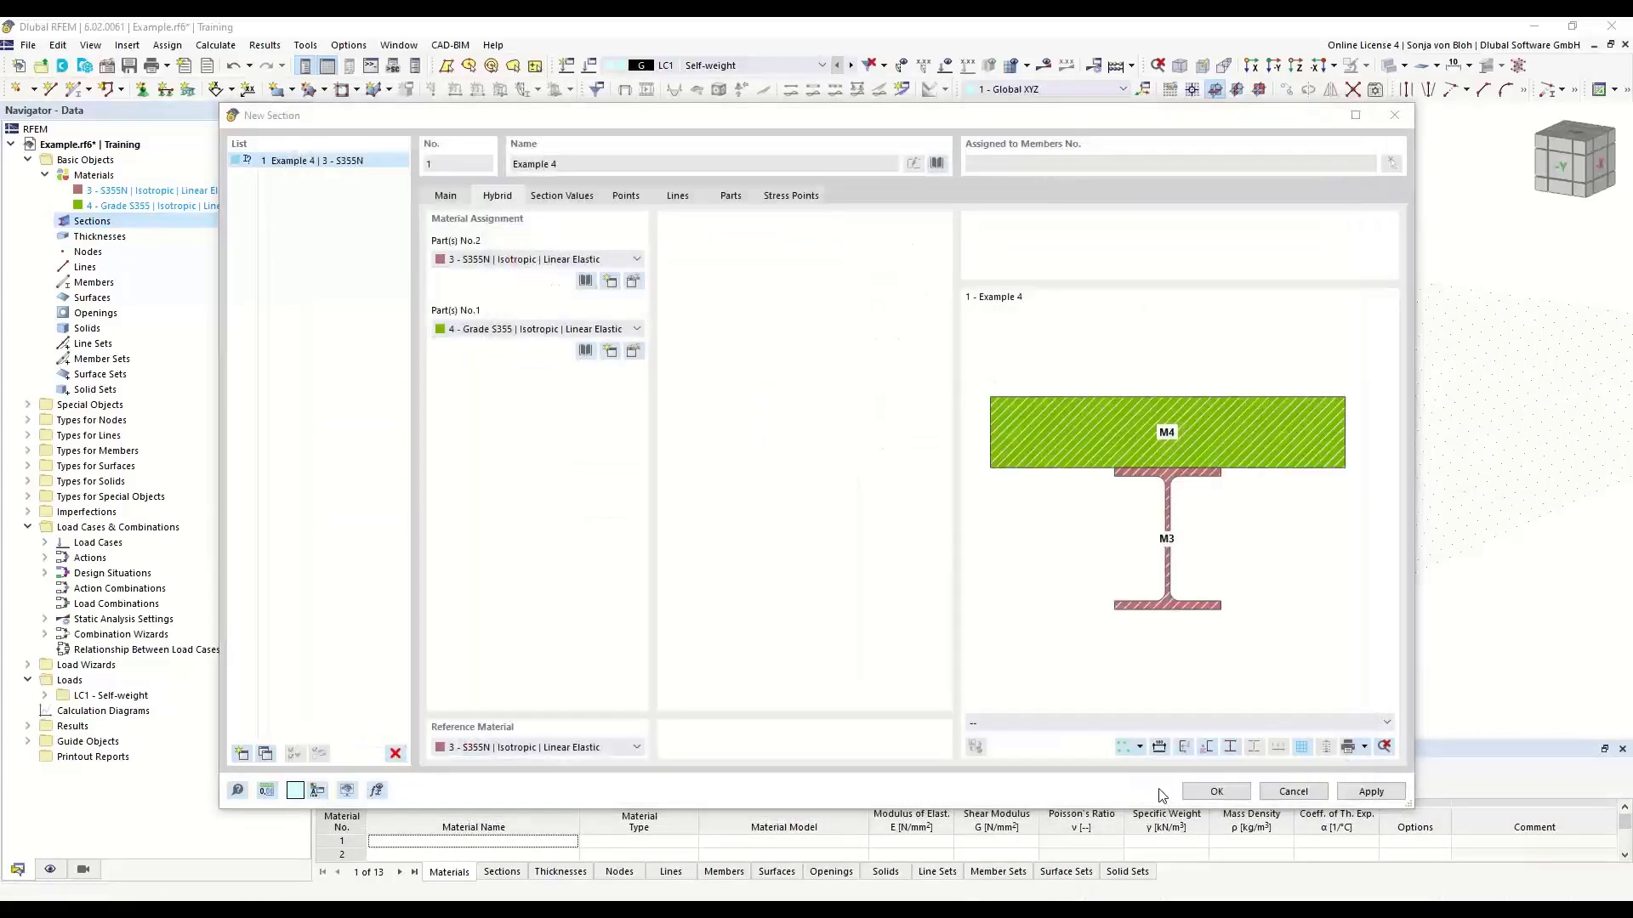
left_click(1218, 791)
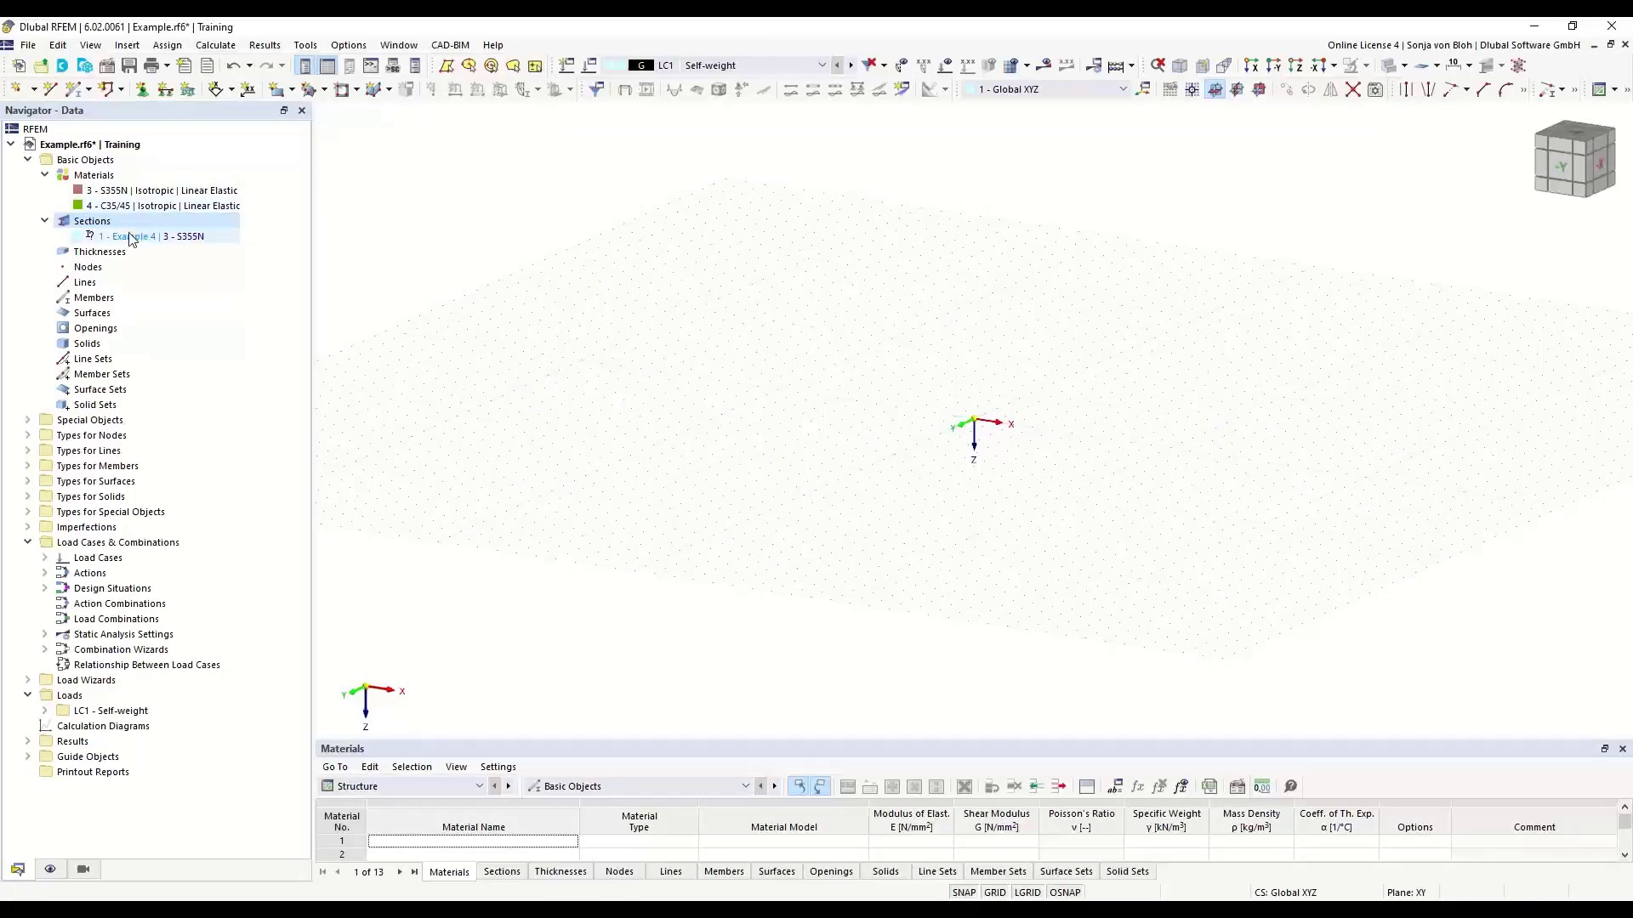
- Model a uniform beam member with the Example 4 section from the origin to X = 4.000 m
left_click(76, 90)
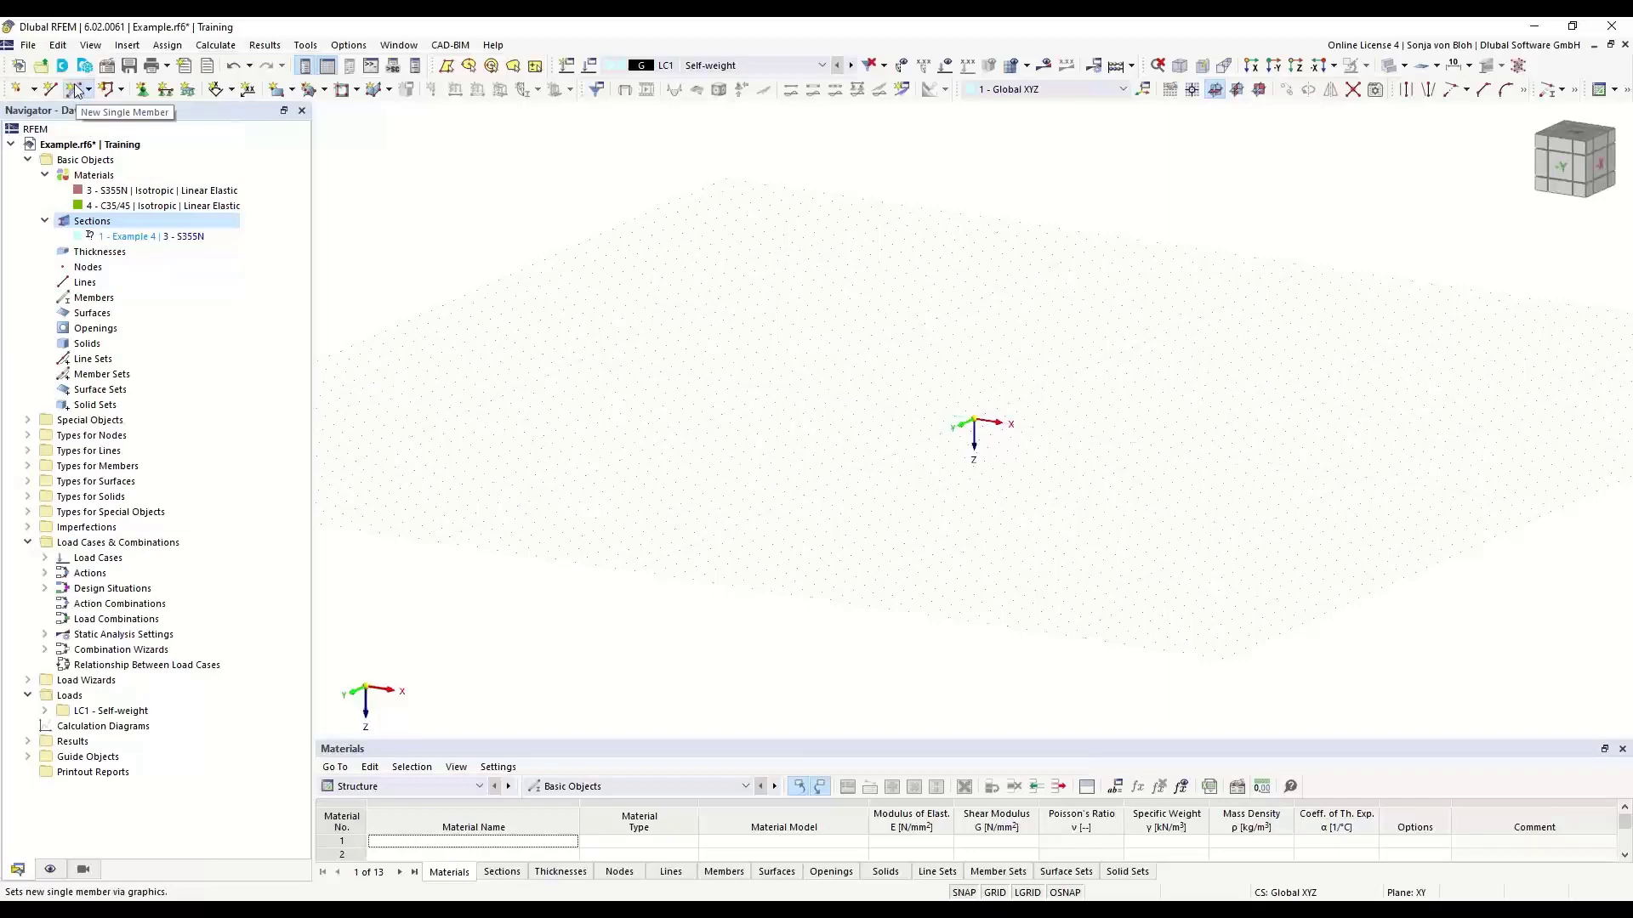
double_click(749, 414)
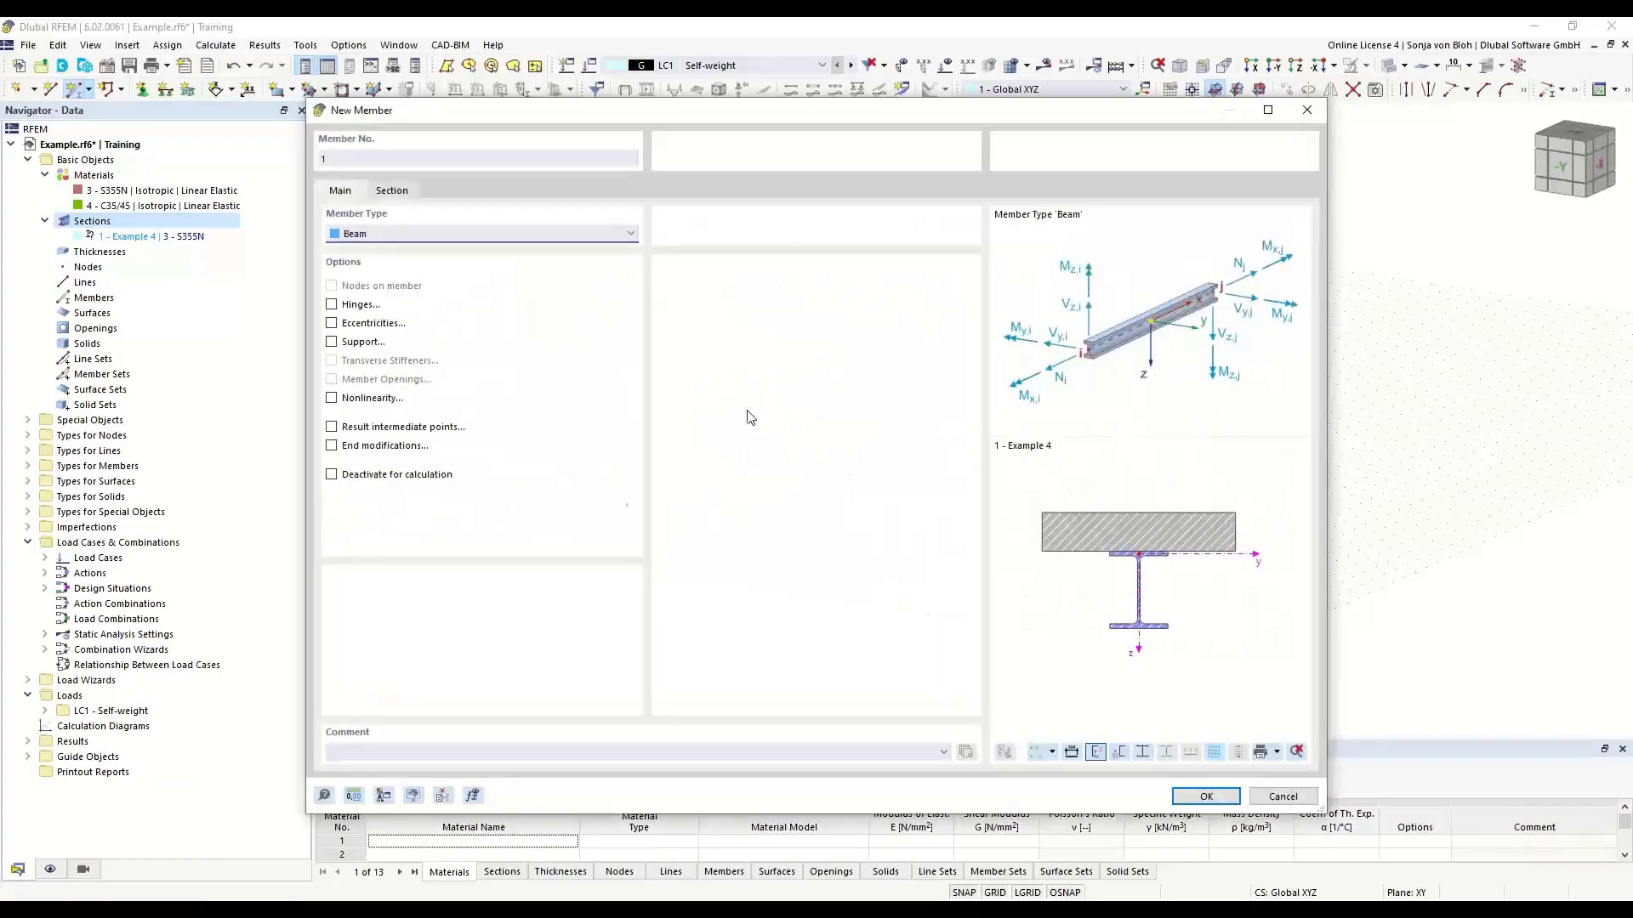
left_click(392, 191)
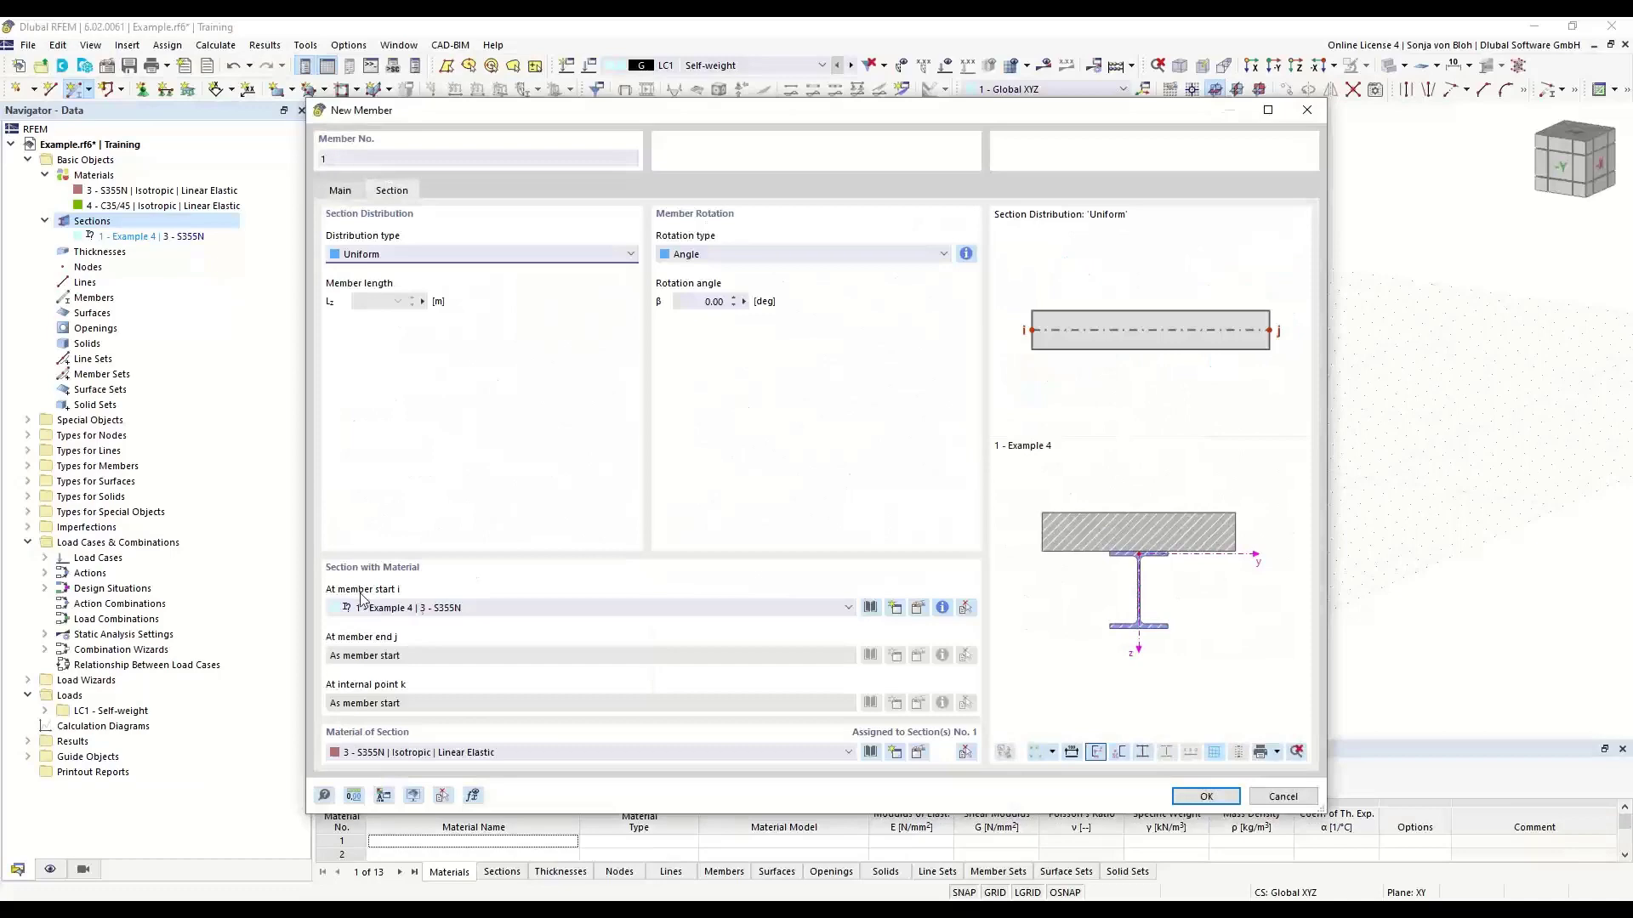
left_click(1205, 796)
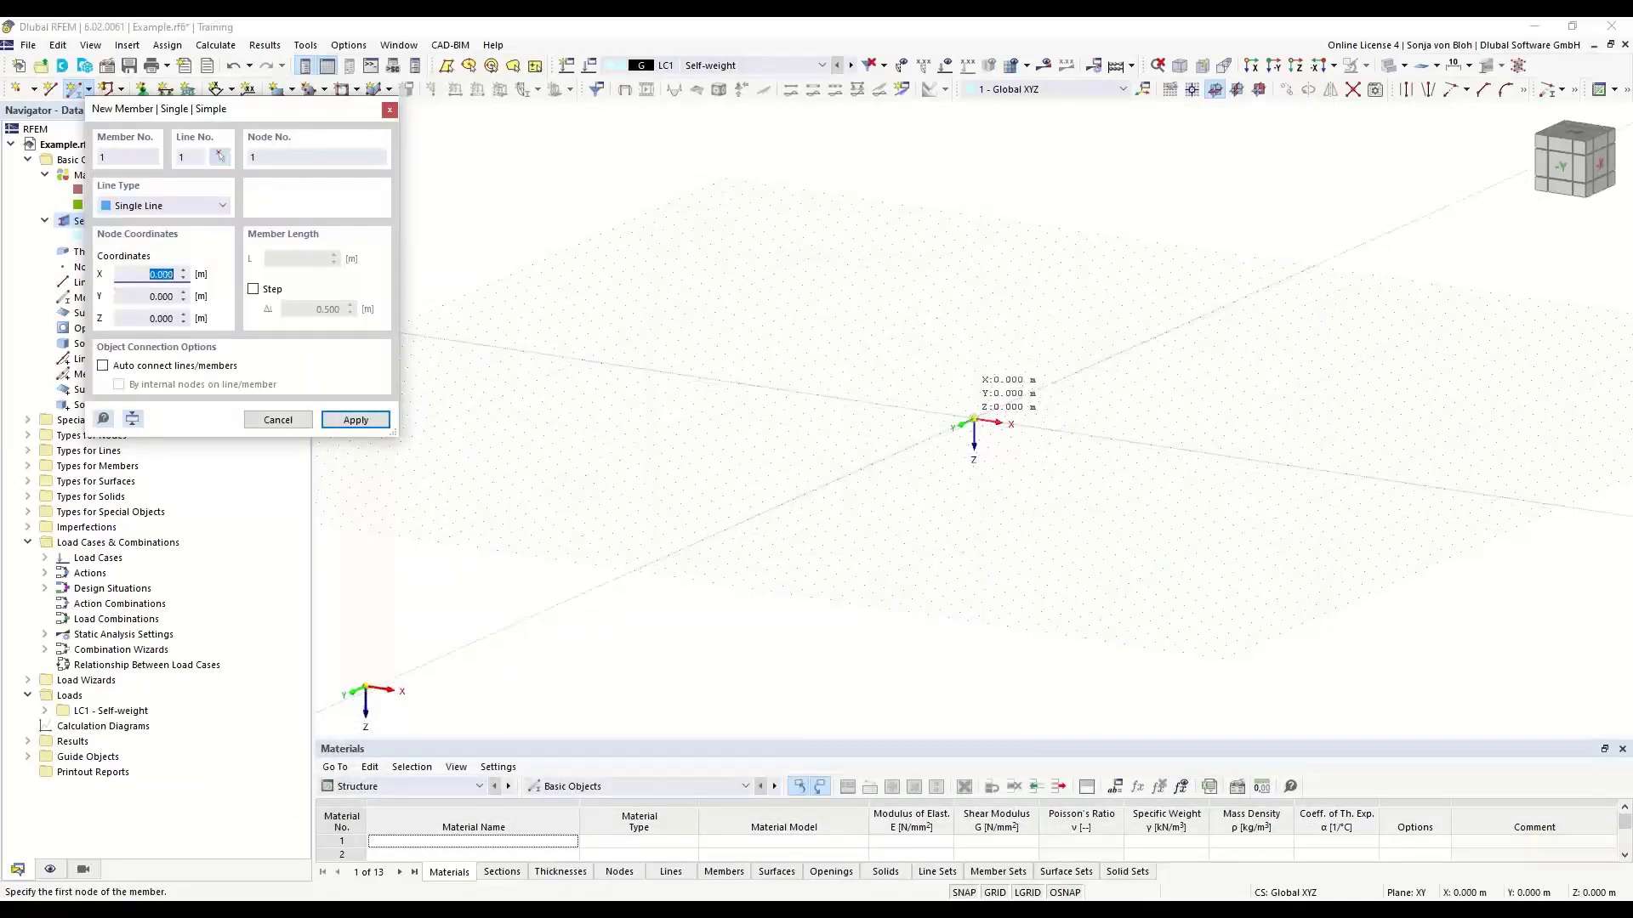
left_click(974, 423)
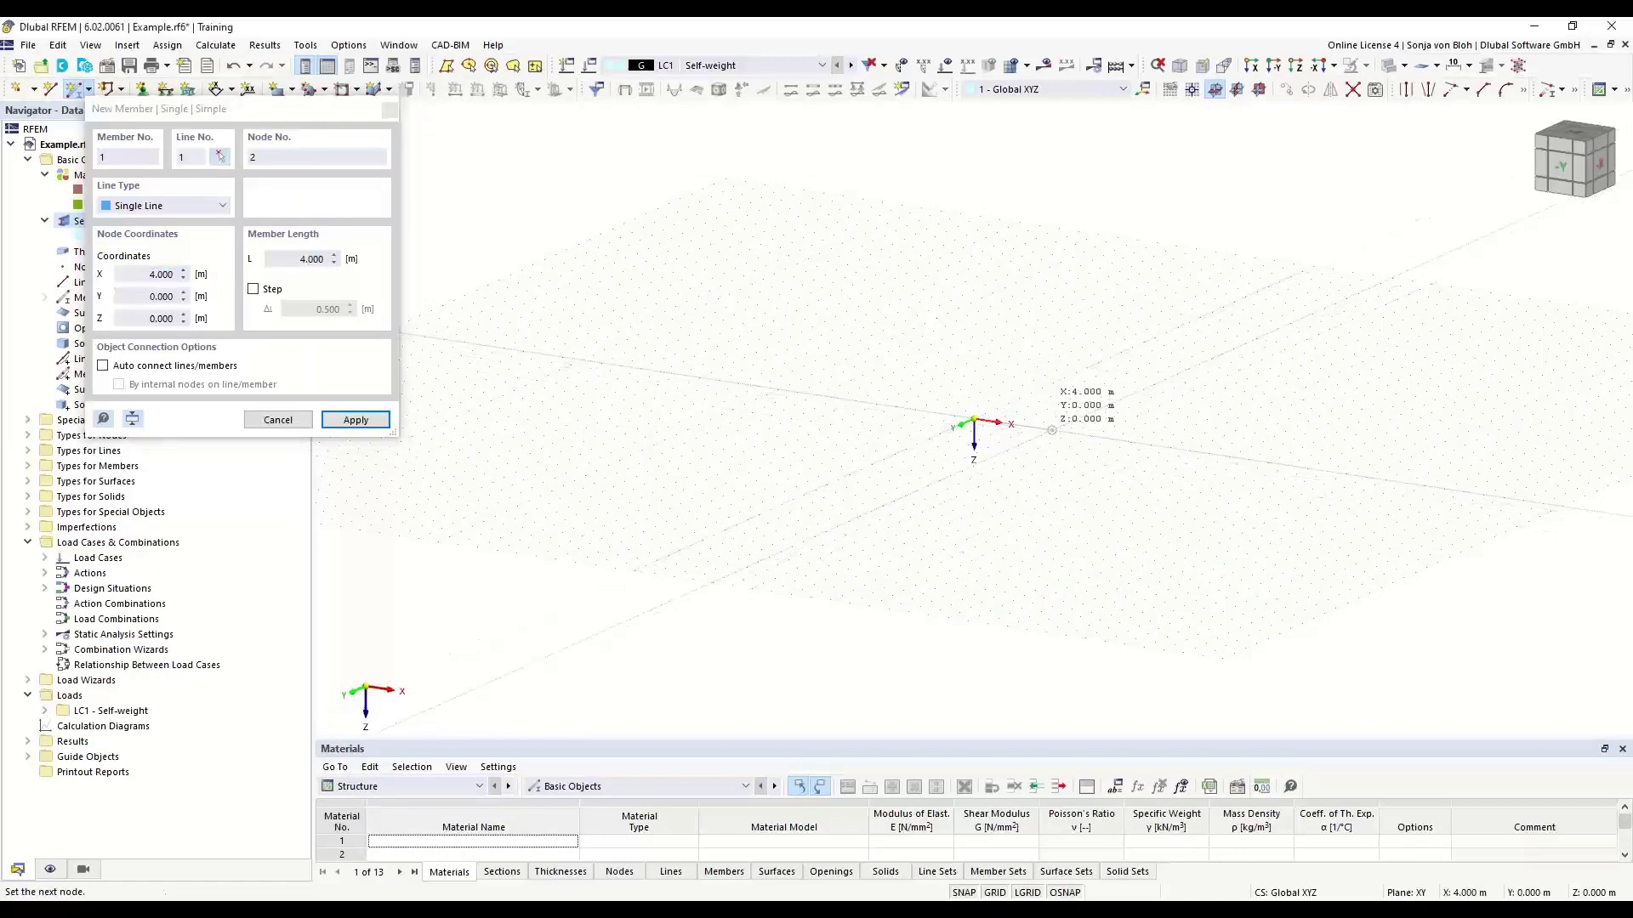
left_click(1052, 429)
key("Escape")
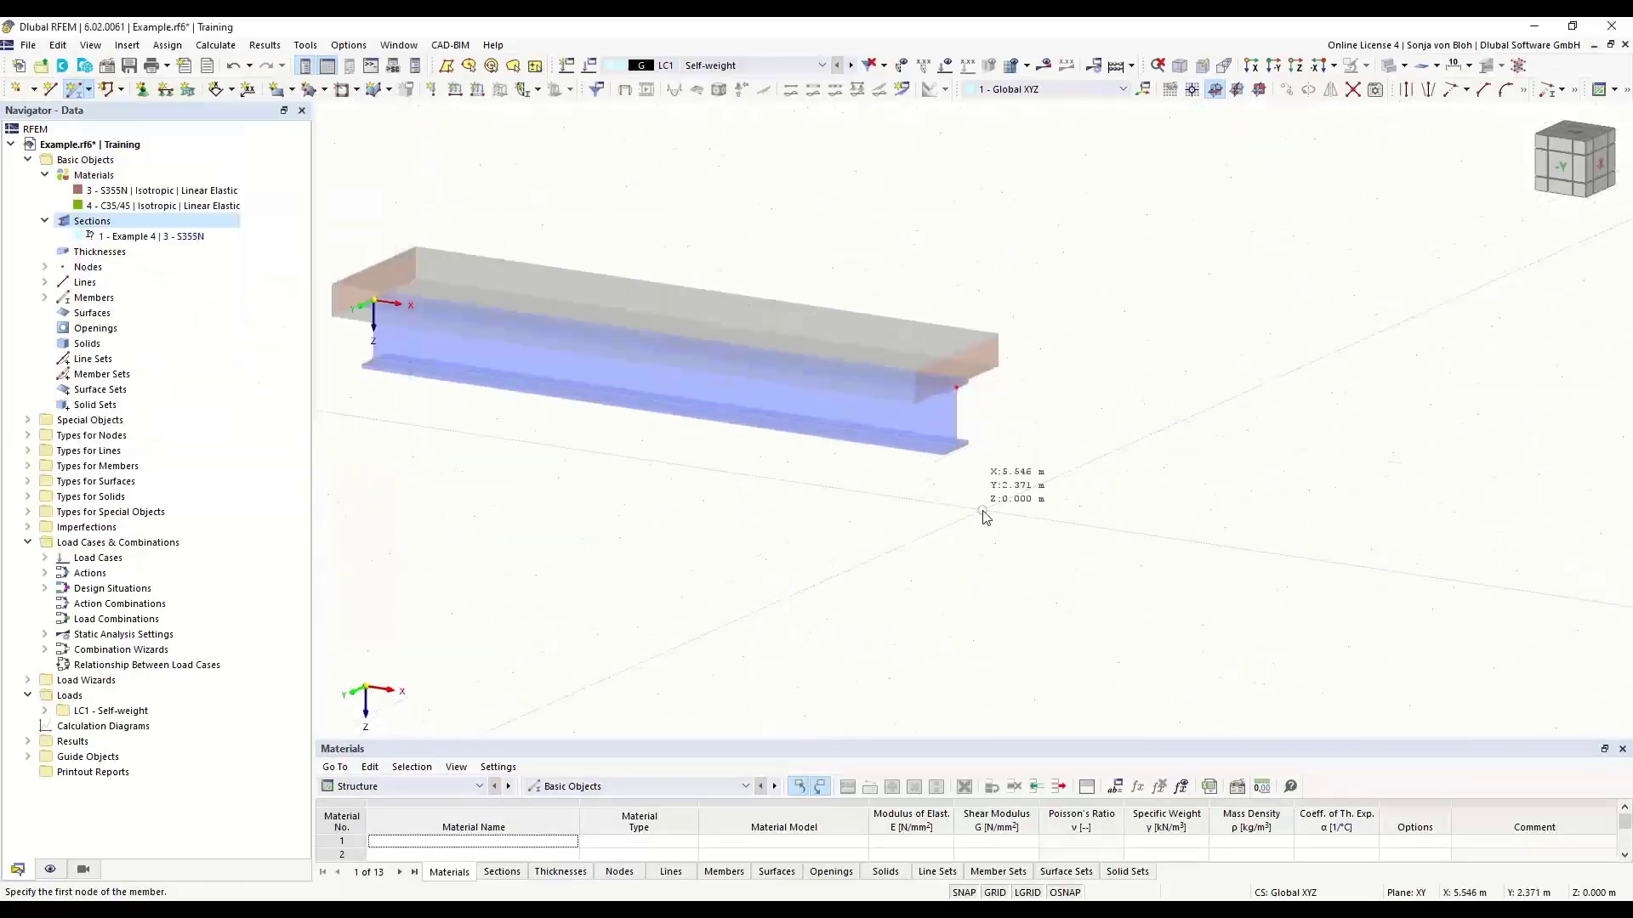
middle_click_drag(1037, 581, 928, 572, "ctrl")
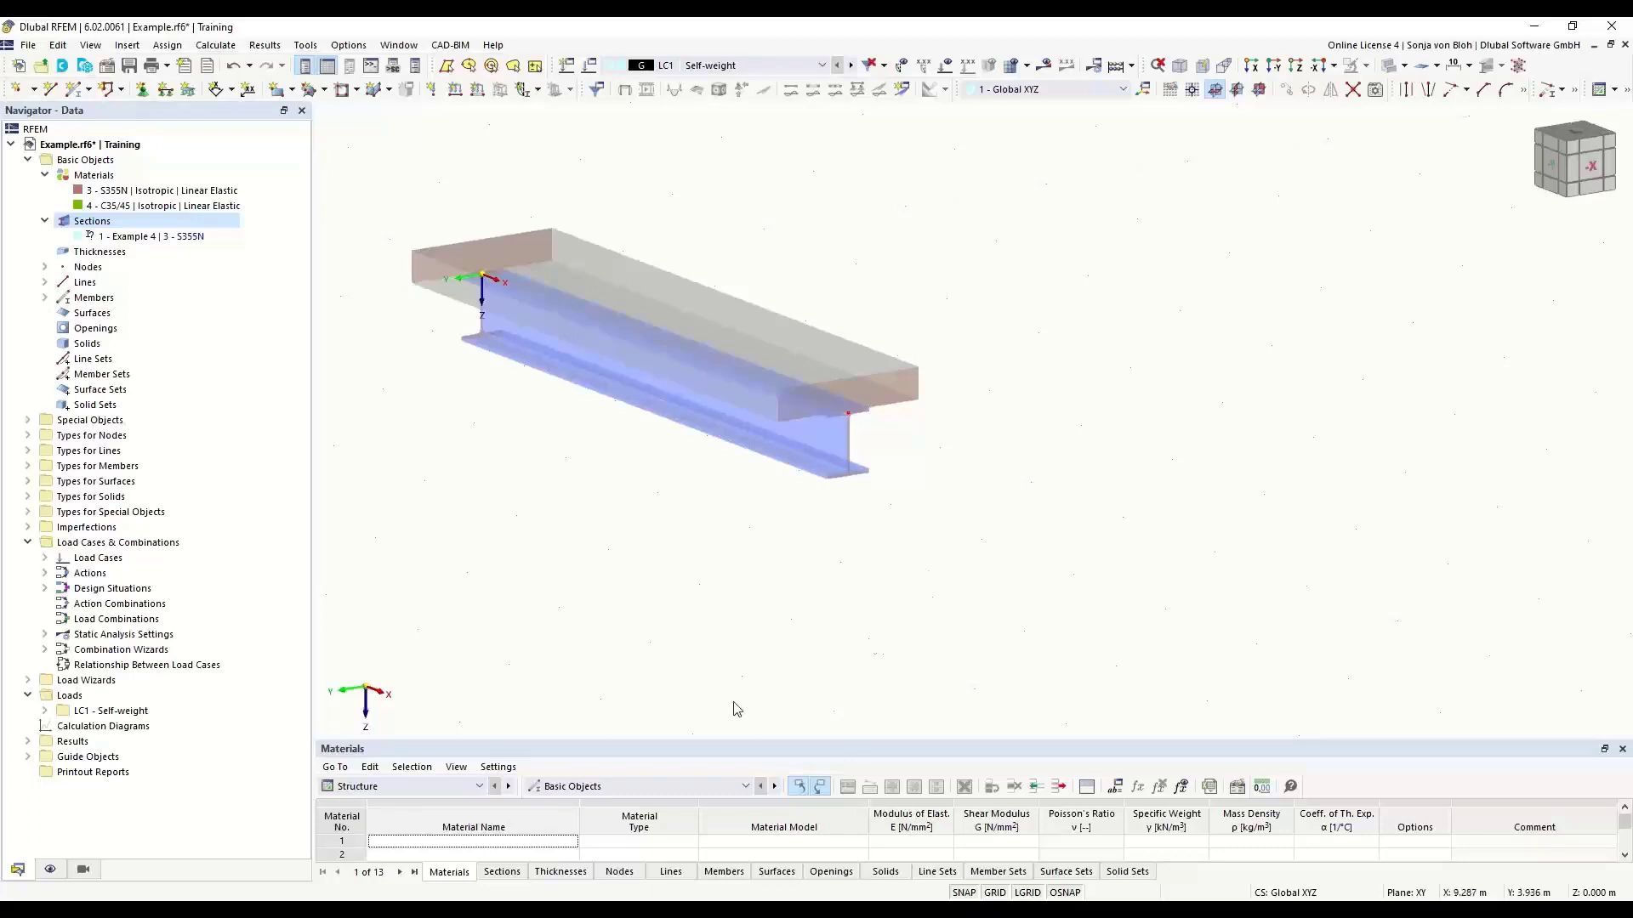
- Switch to Chrome and open the Knowledge Base and the Frequently Asked Questions page of the Dlubal website
left_click(199, 895)
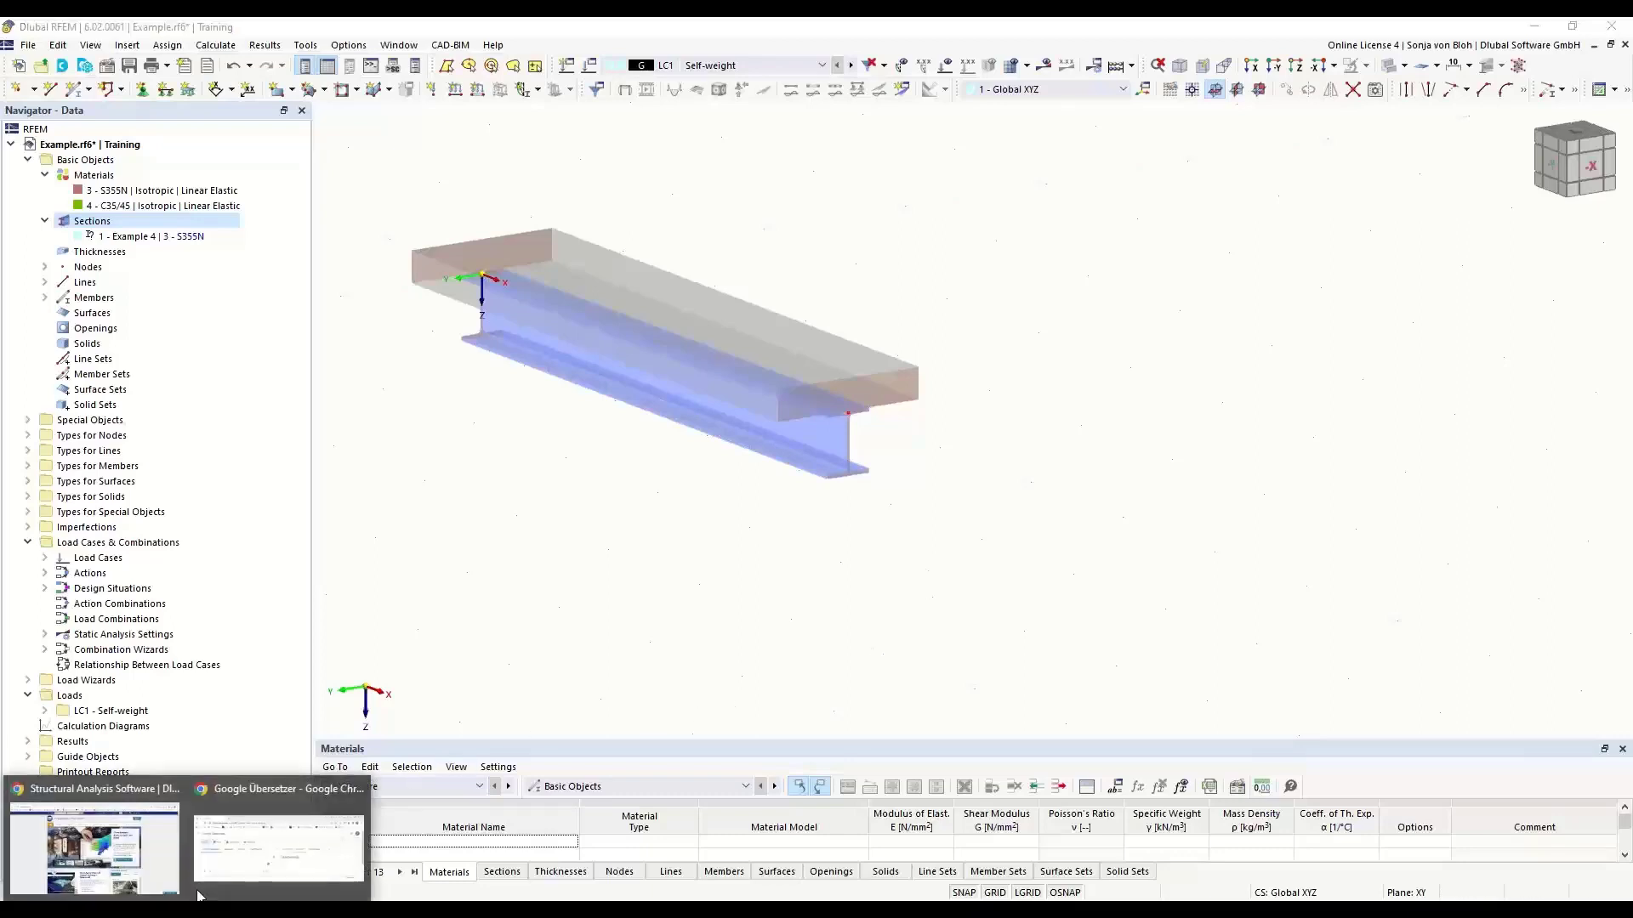
left_click(102, 837)
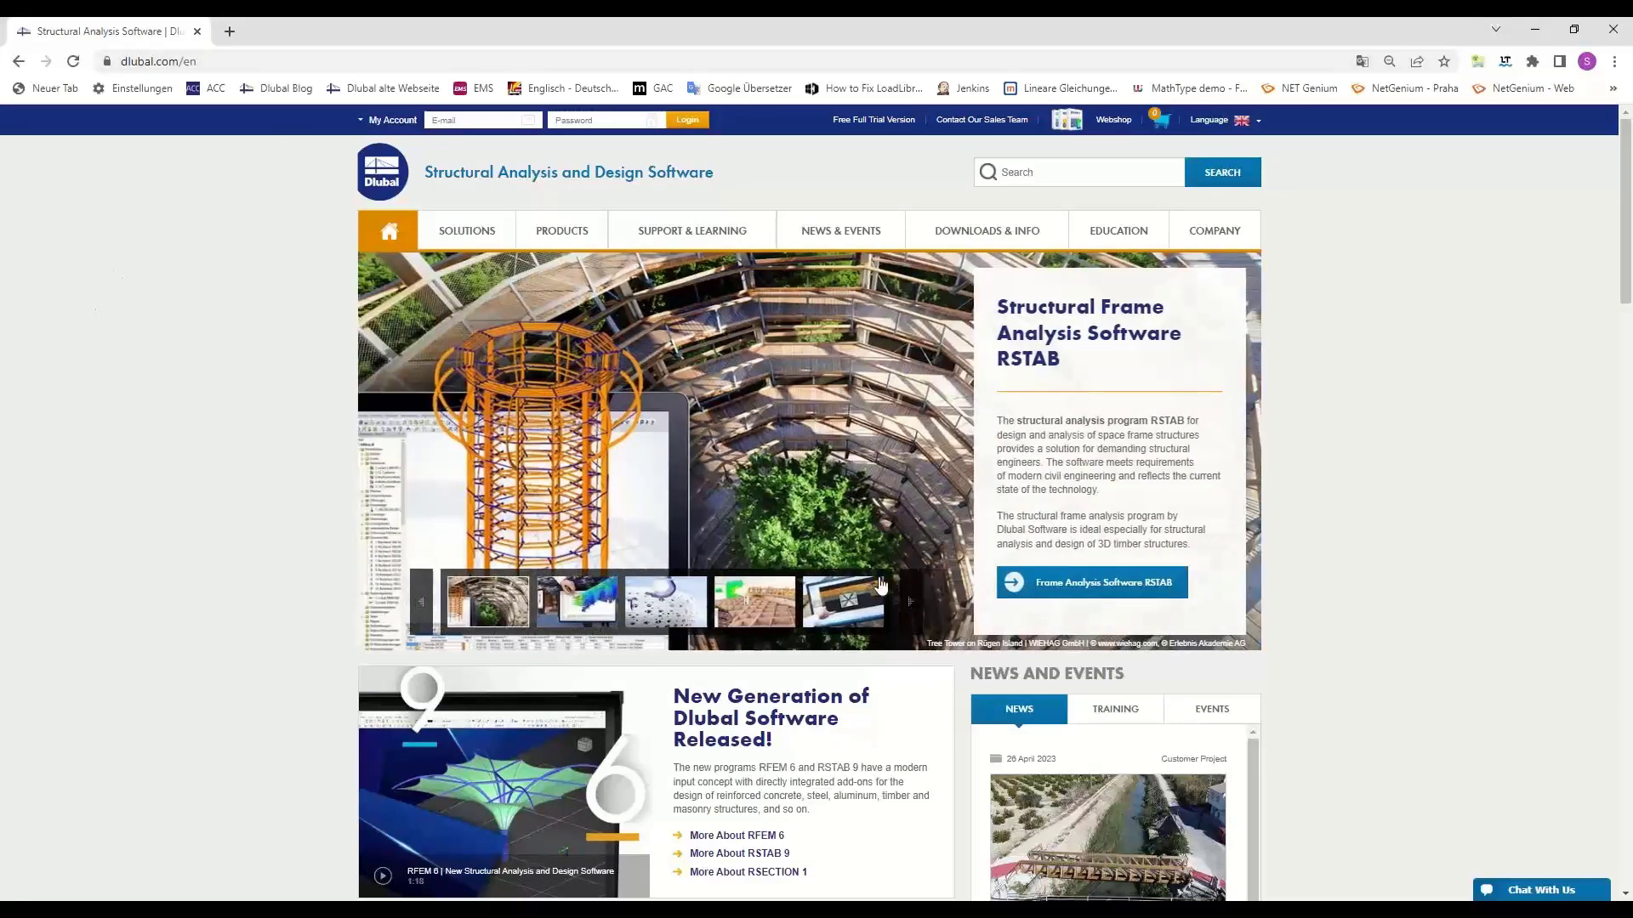
mouse_move(1115, 244)
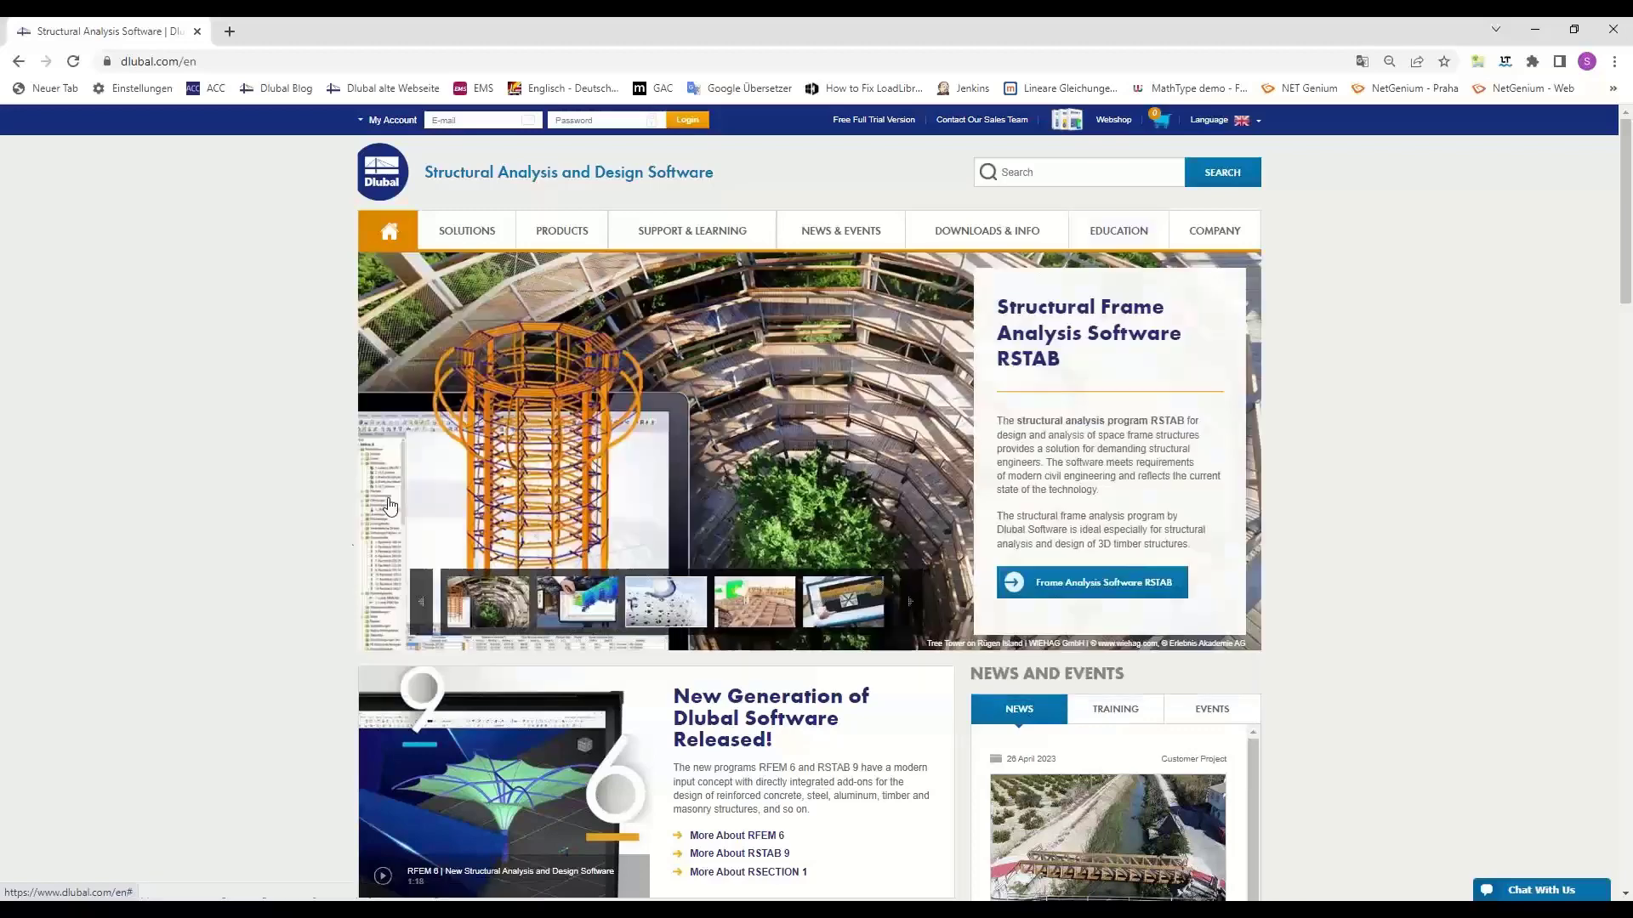
mouse_move(1222, 234)
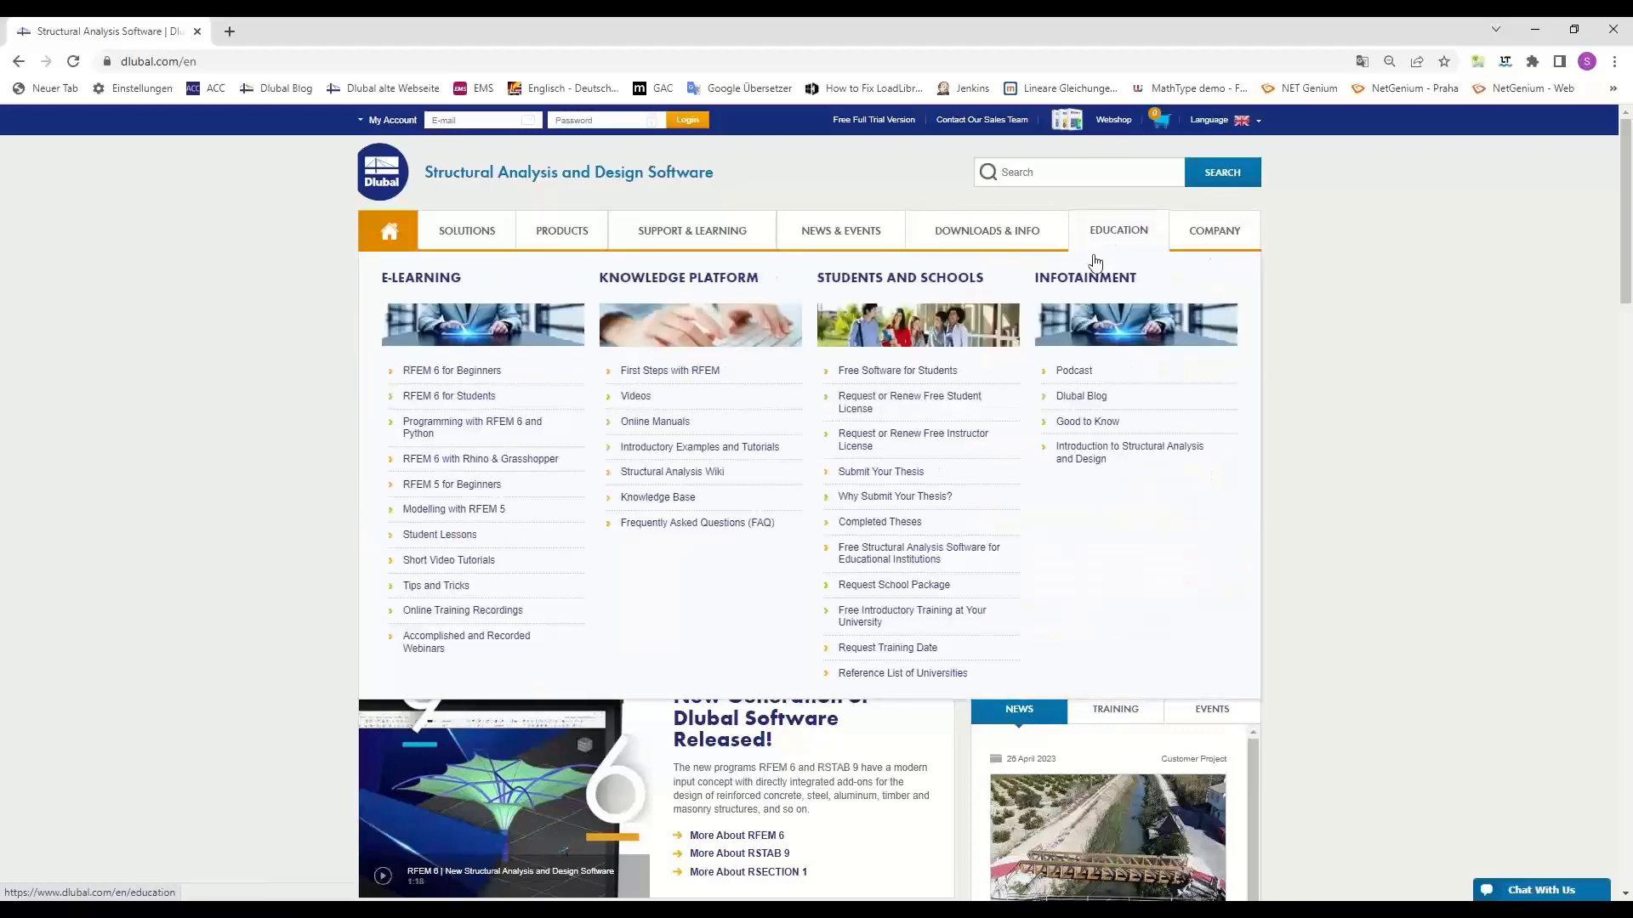
left_click(679, 499)
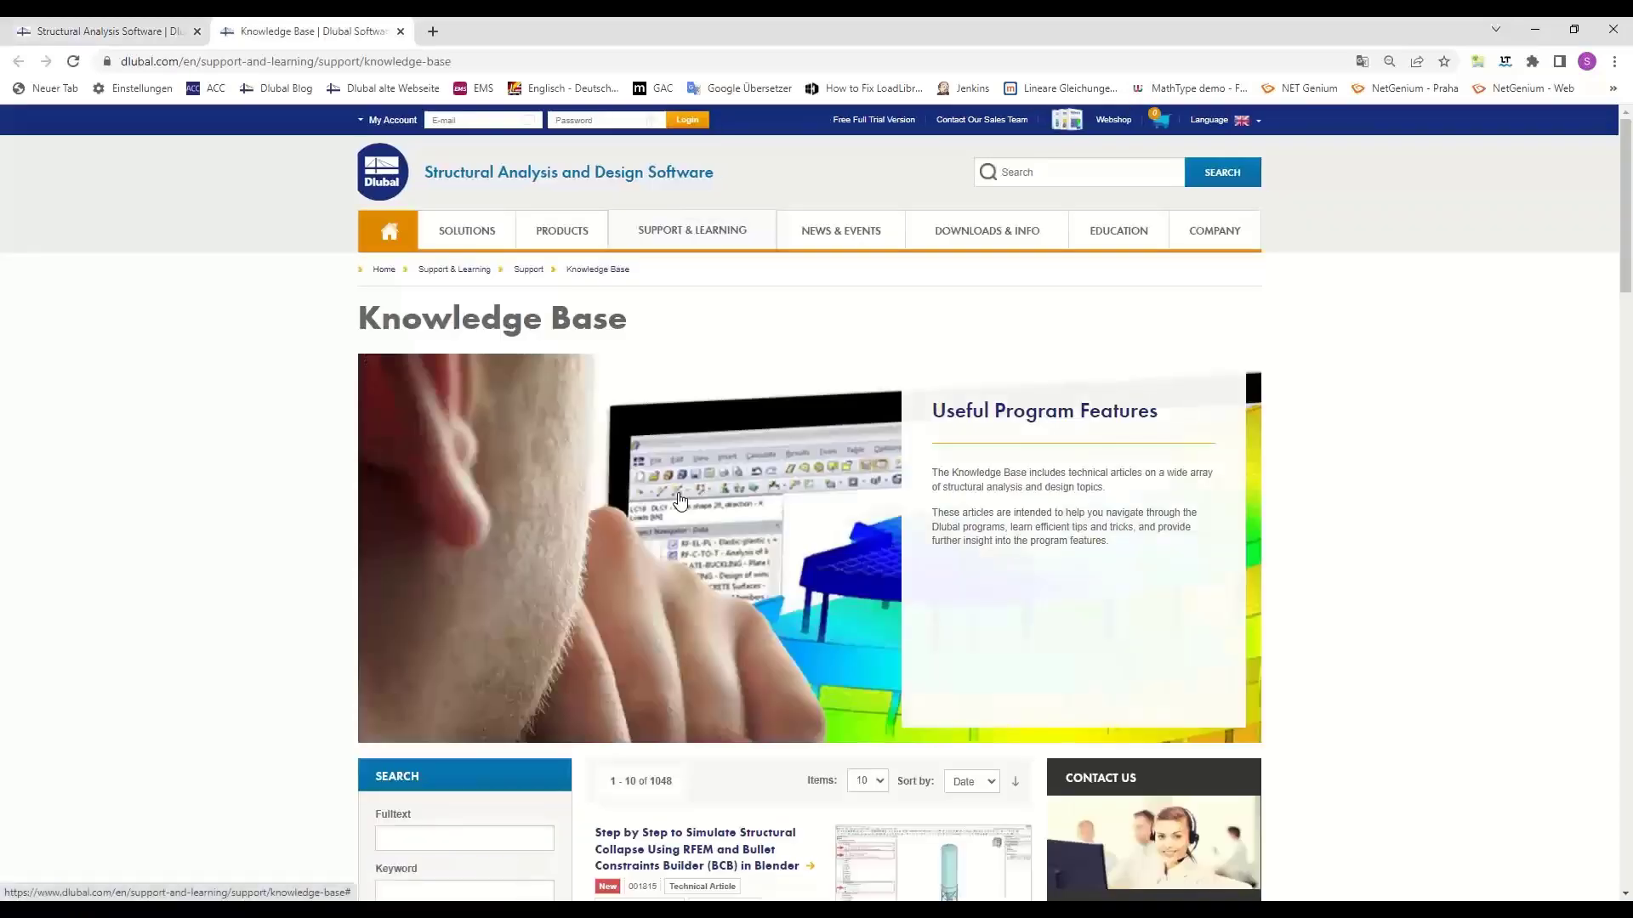
mouse_move(717, 241)
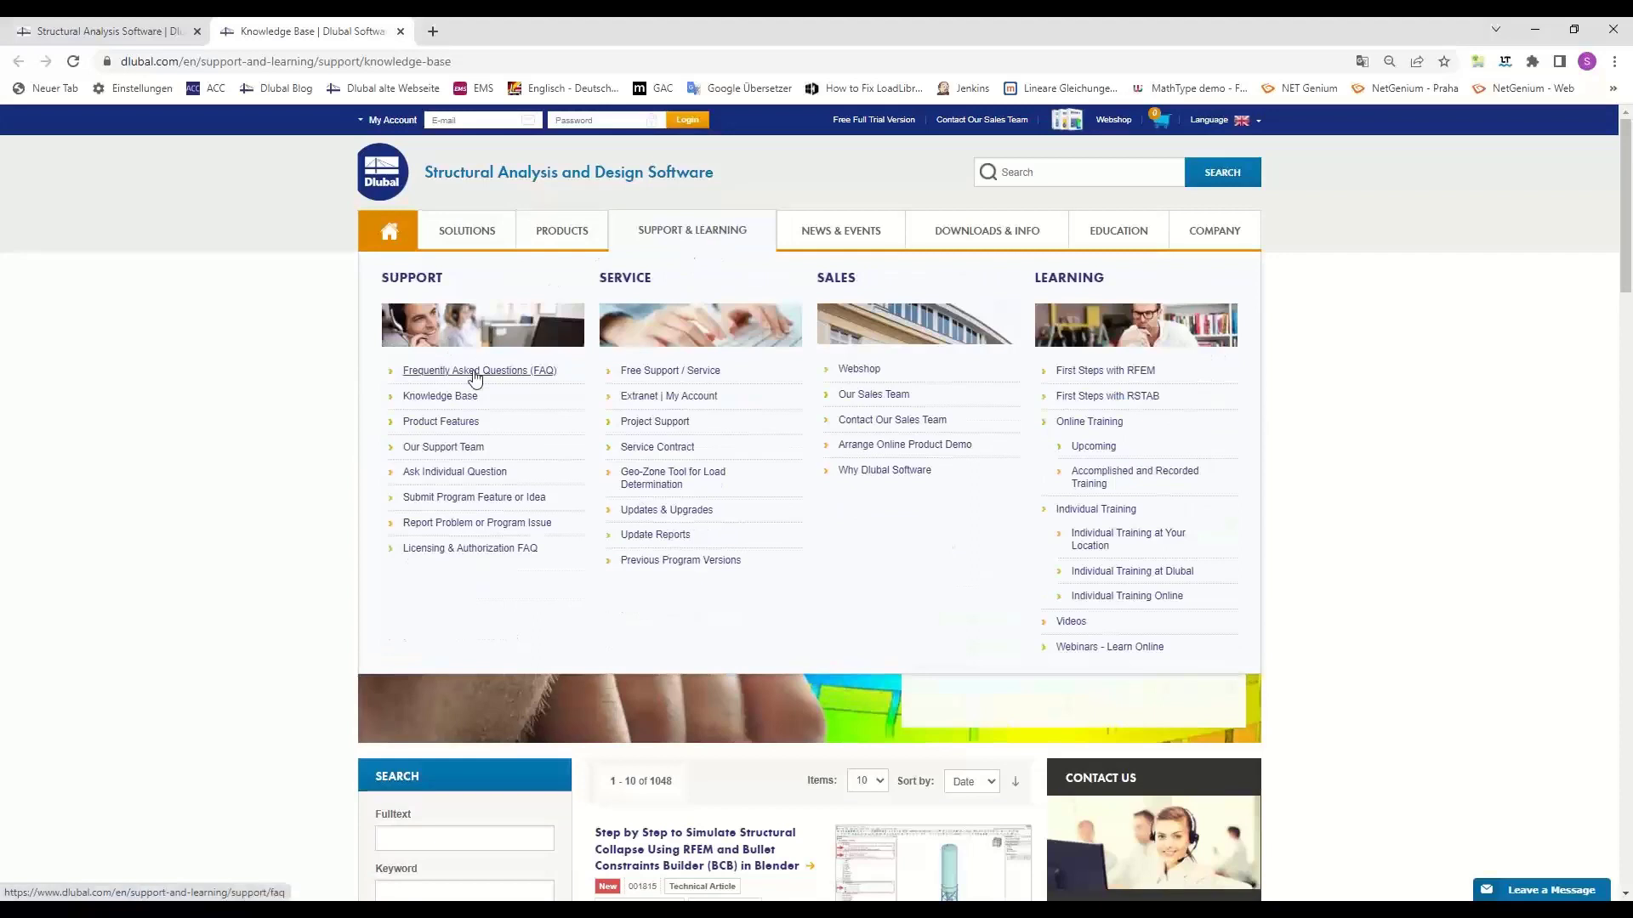
left_click(475, 374)
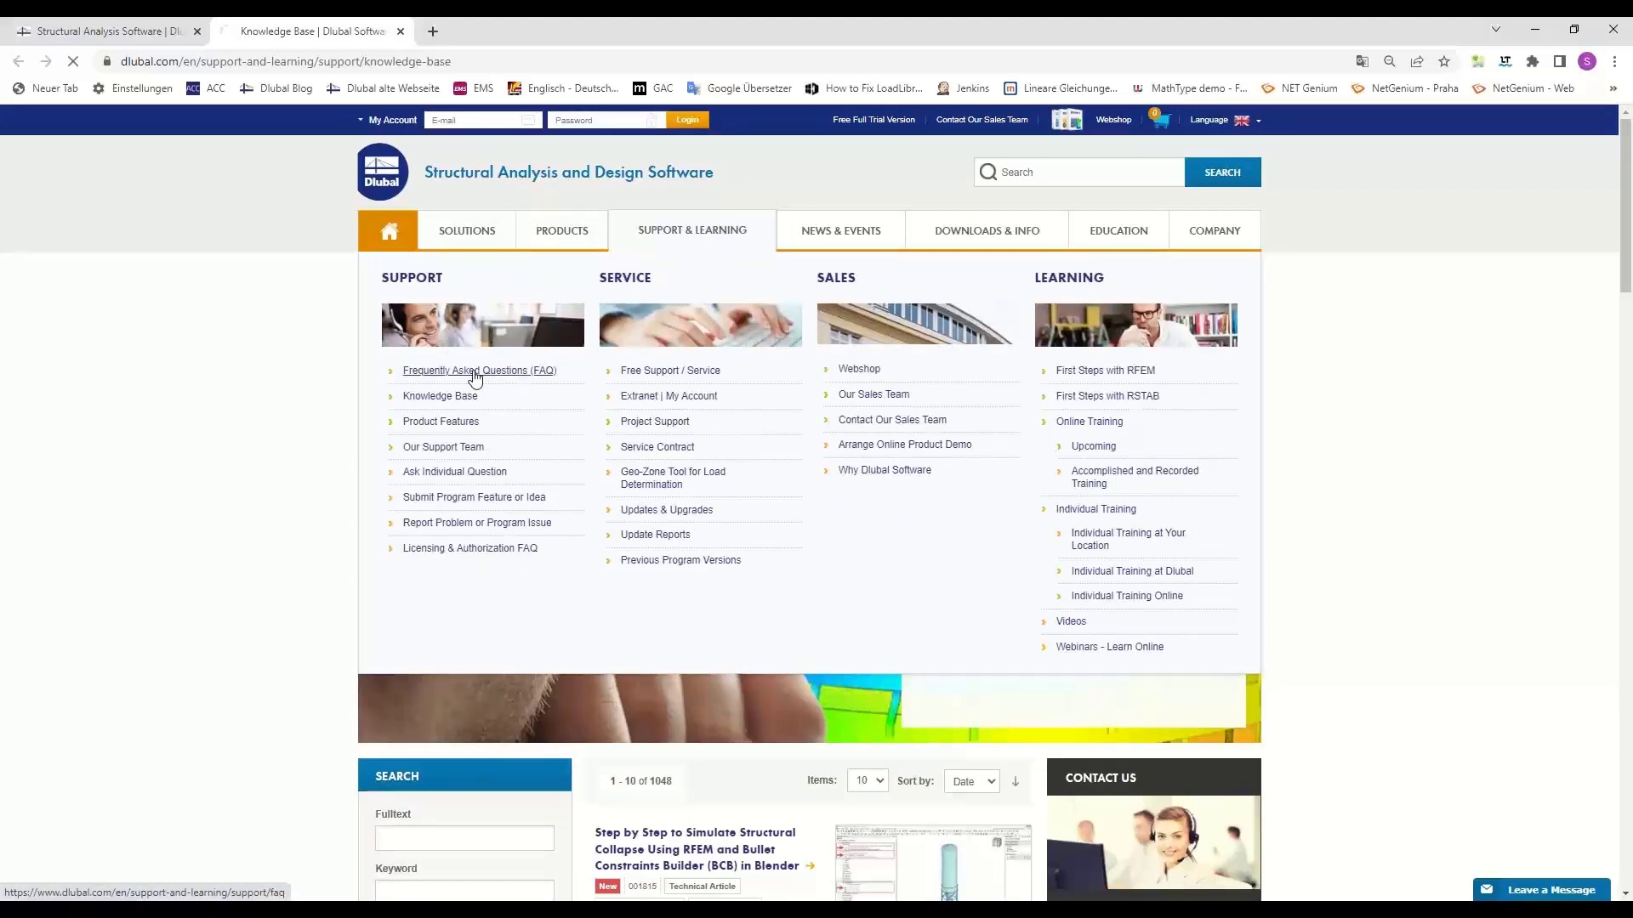